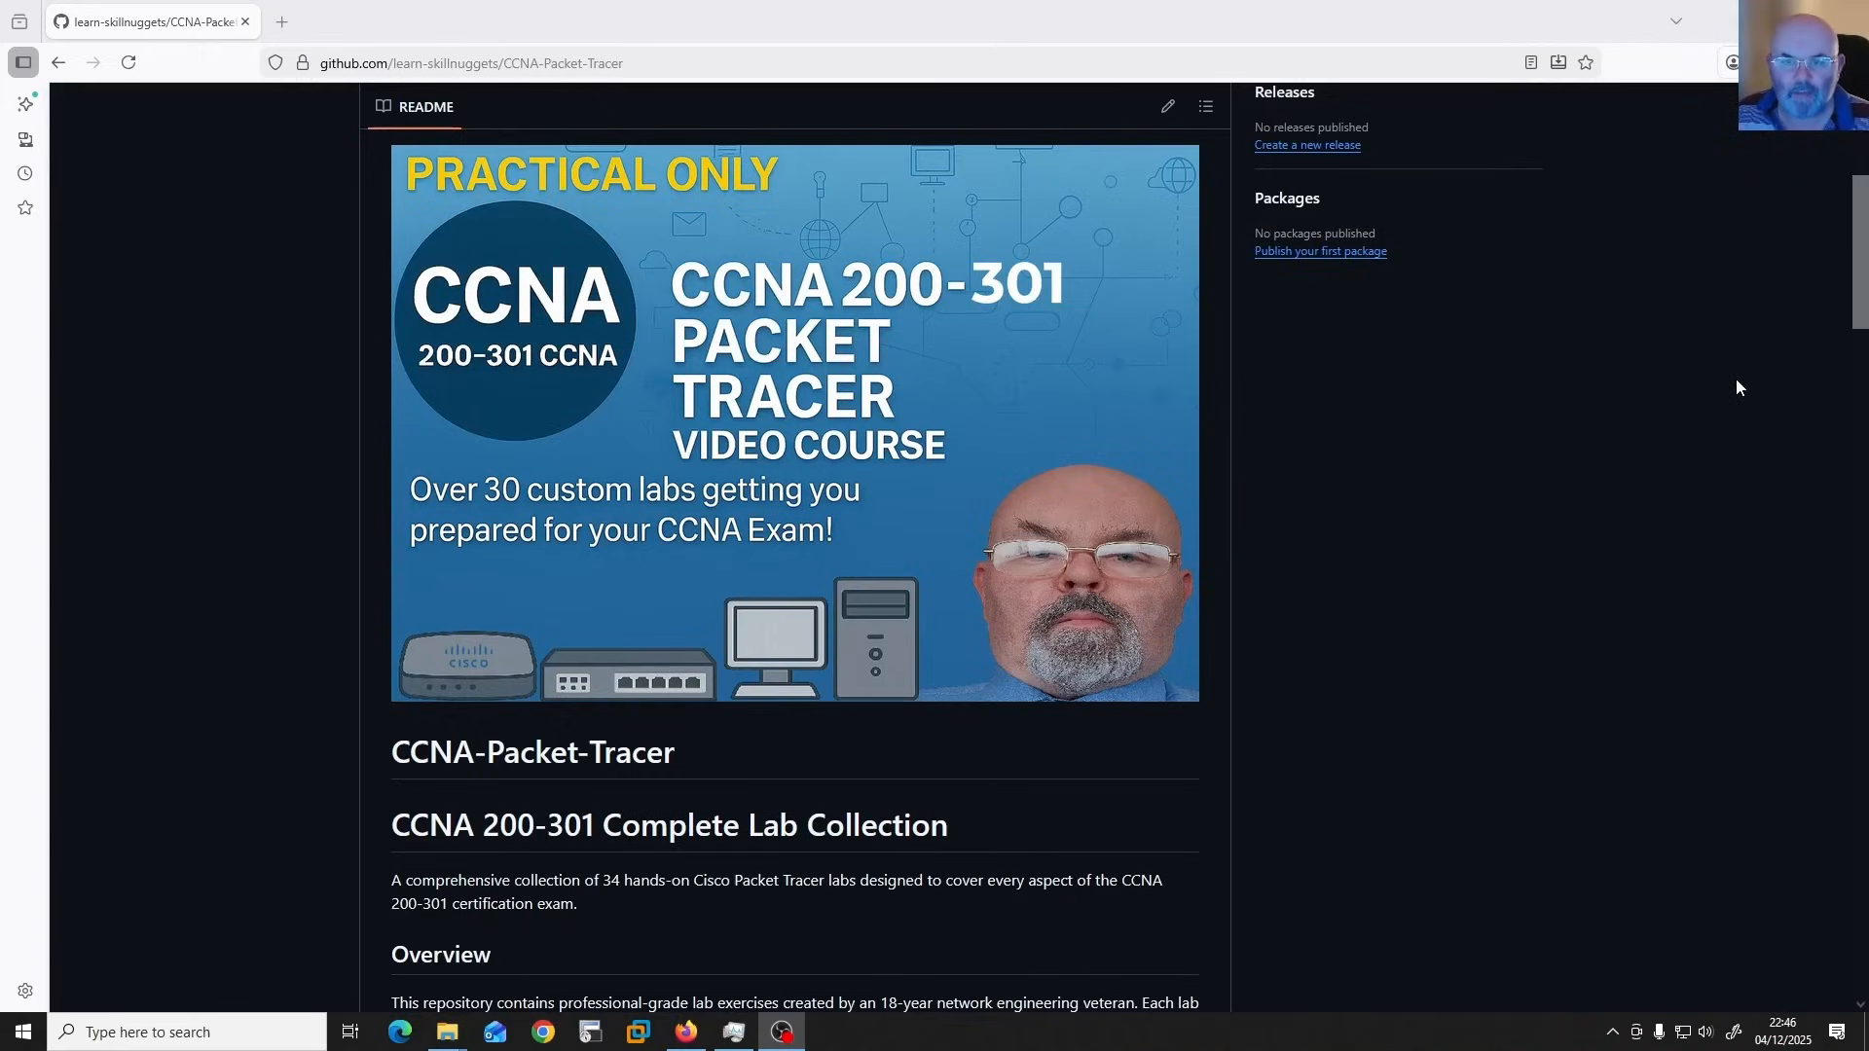
Download lab01 initial.pkt from the Lab_01 folder of Module 1: Network Fundamentals in the CCNA-Packet-Tracer repository.
{"action": "scroll", "coordinate": [1737, 377], "scroll_direction": "up", "scroll_amount": 5}
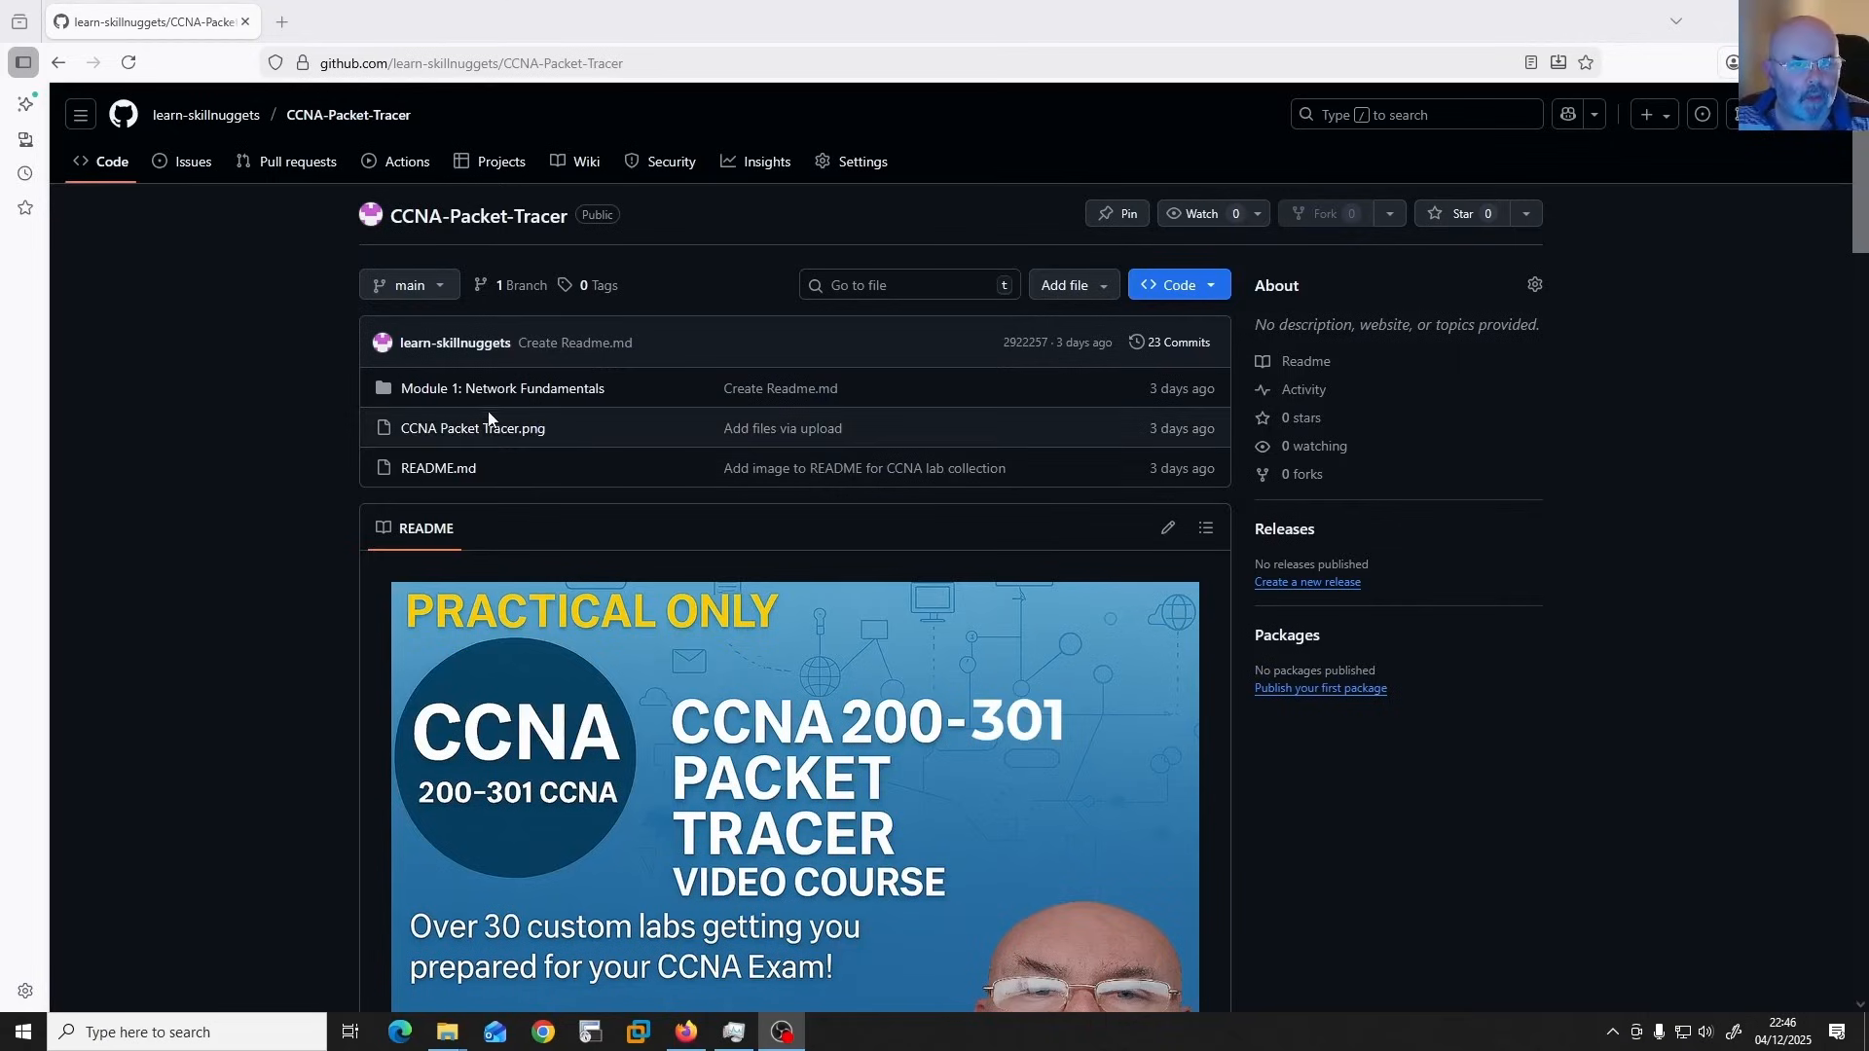
{"action": "left_click", "coordinate": [504, 389]}
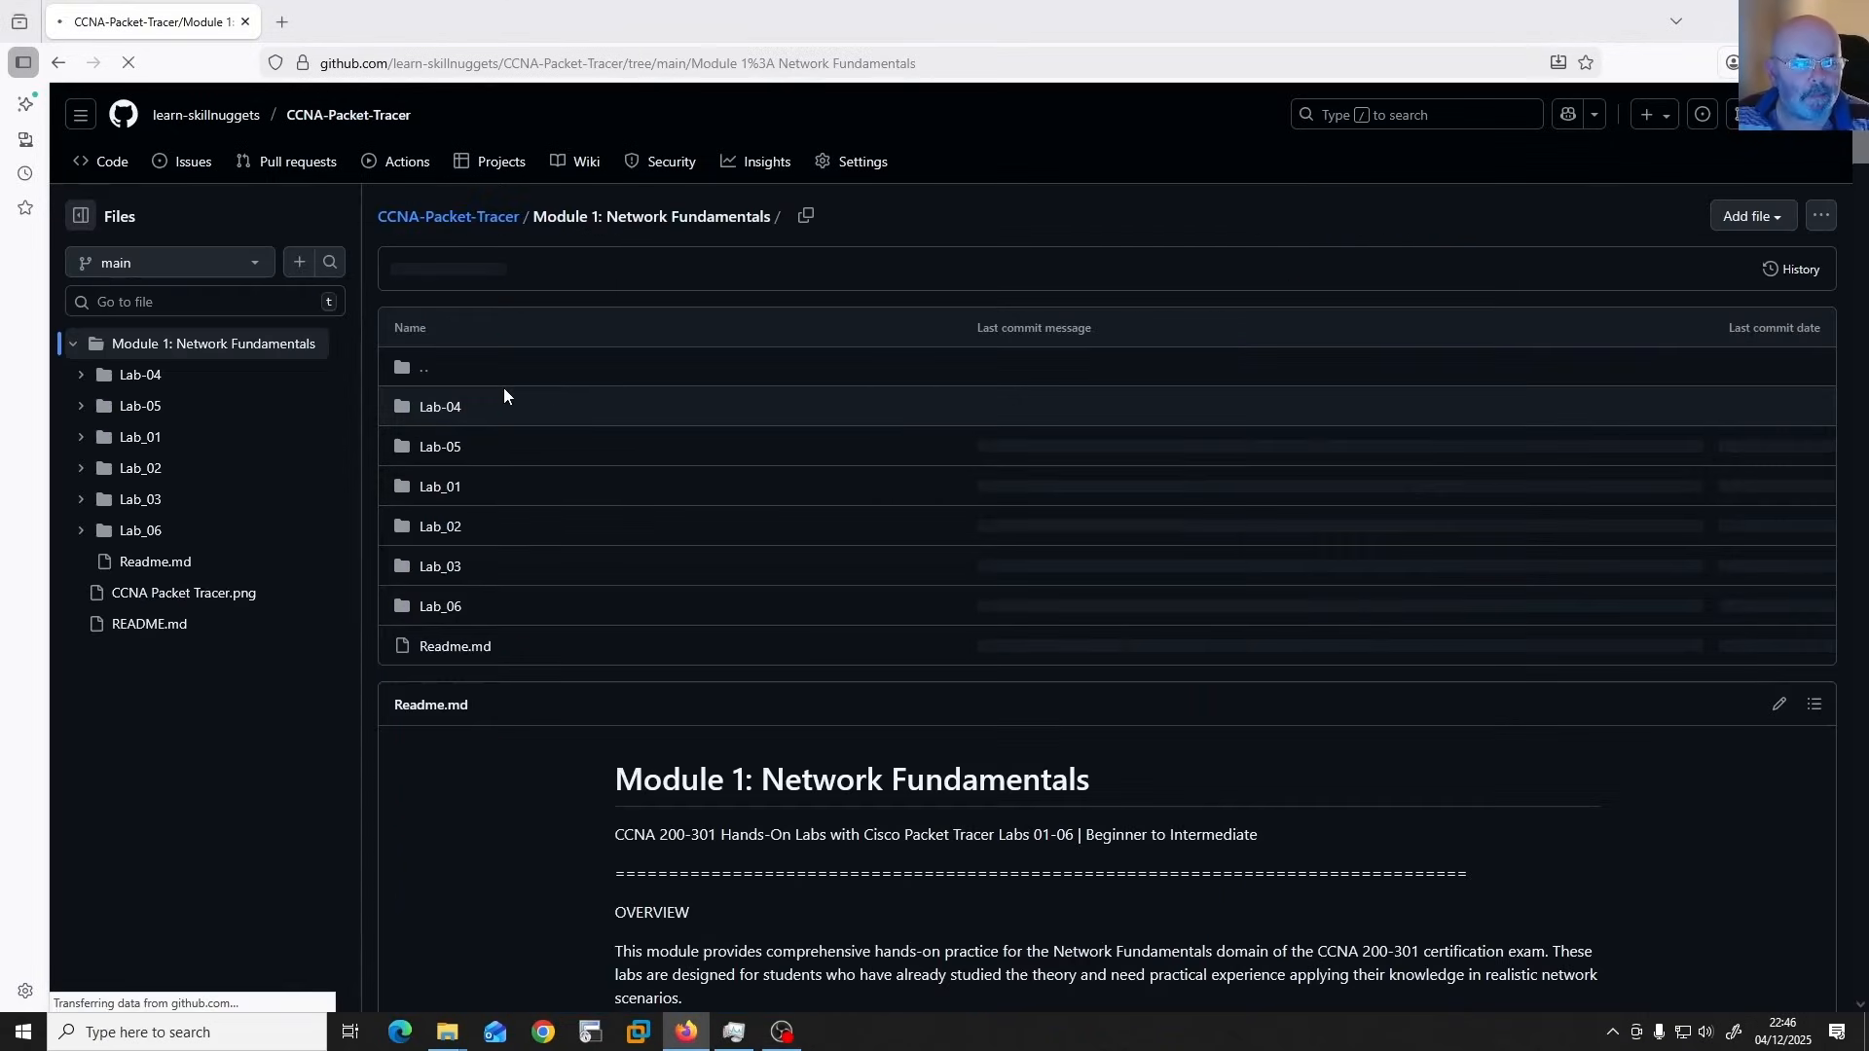
{"action": "left_click", "coordinate": [438, 489]}
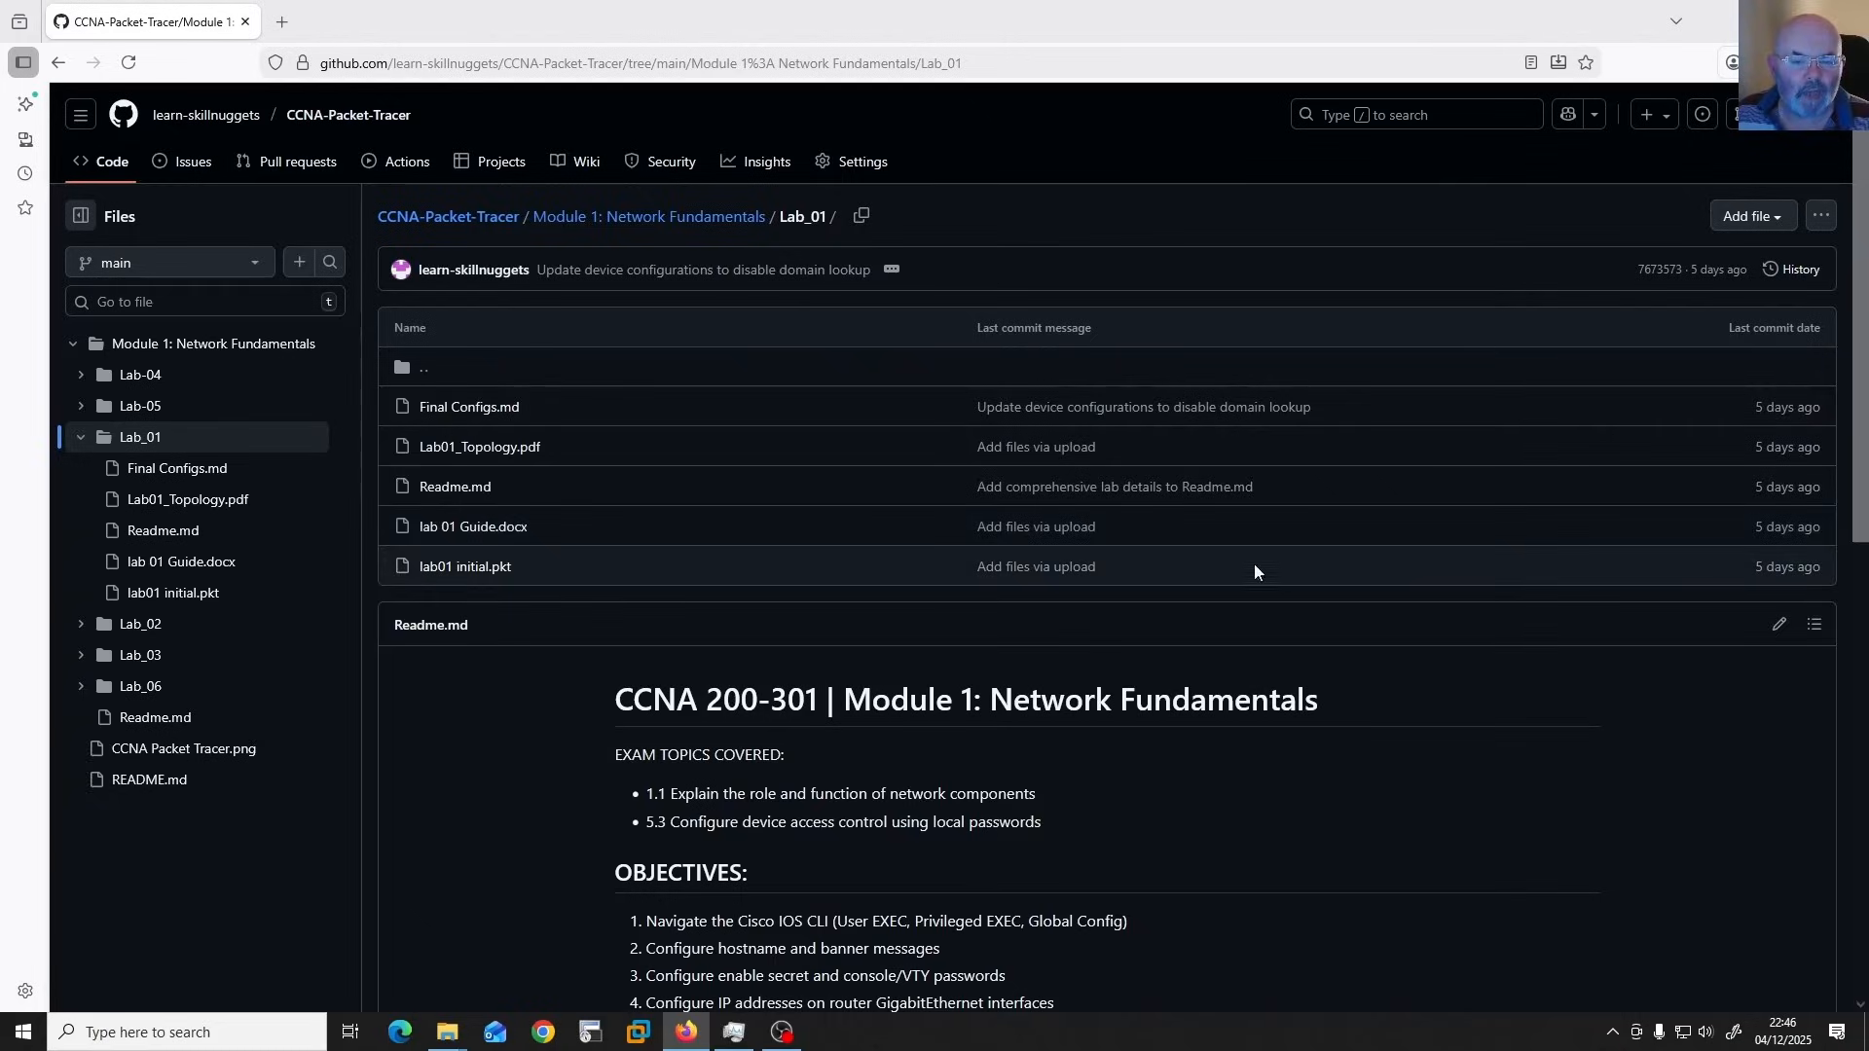
{"action": "left_click", "coordinate": [432, 573]}
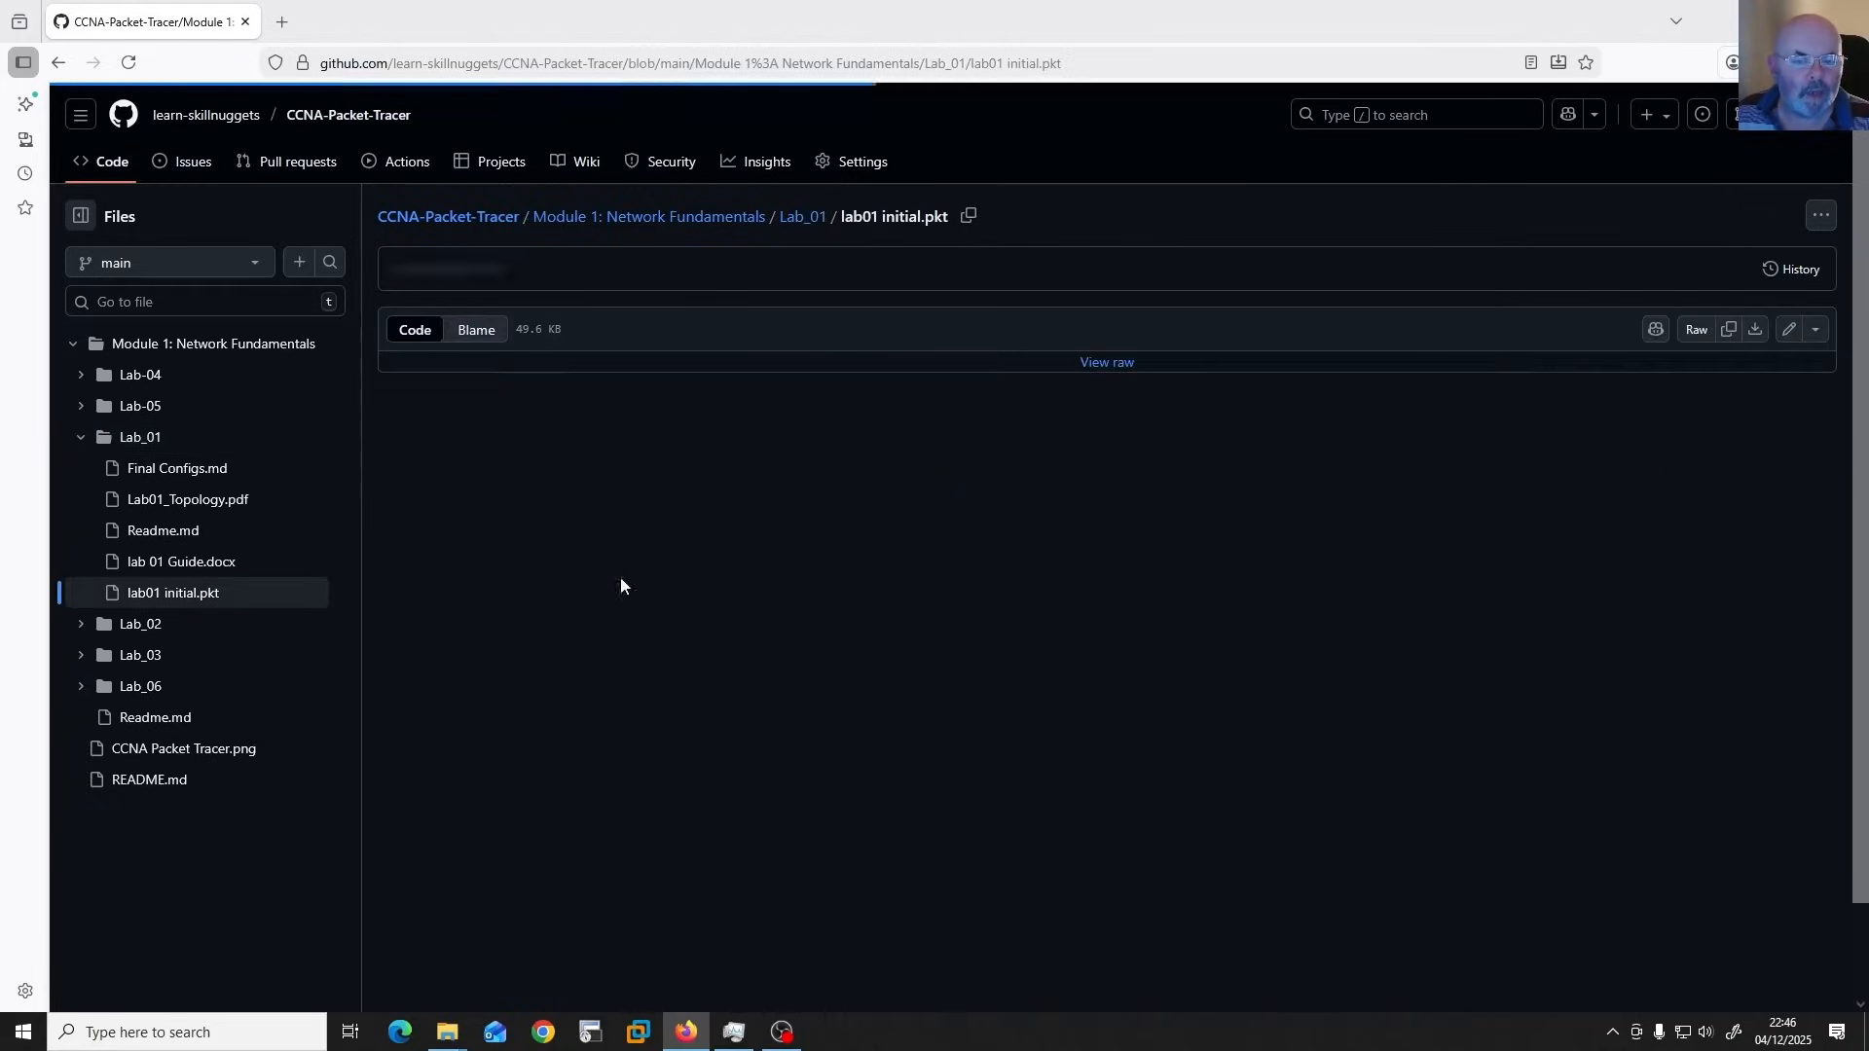
{"action": "left_click", "coordinate": [1756, 333]}
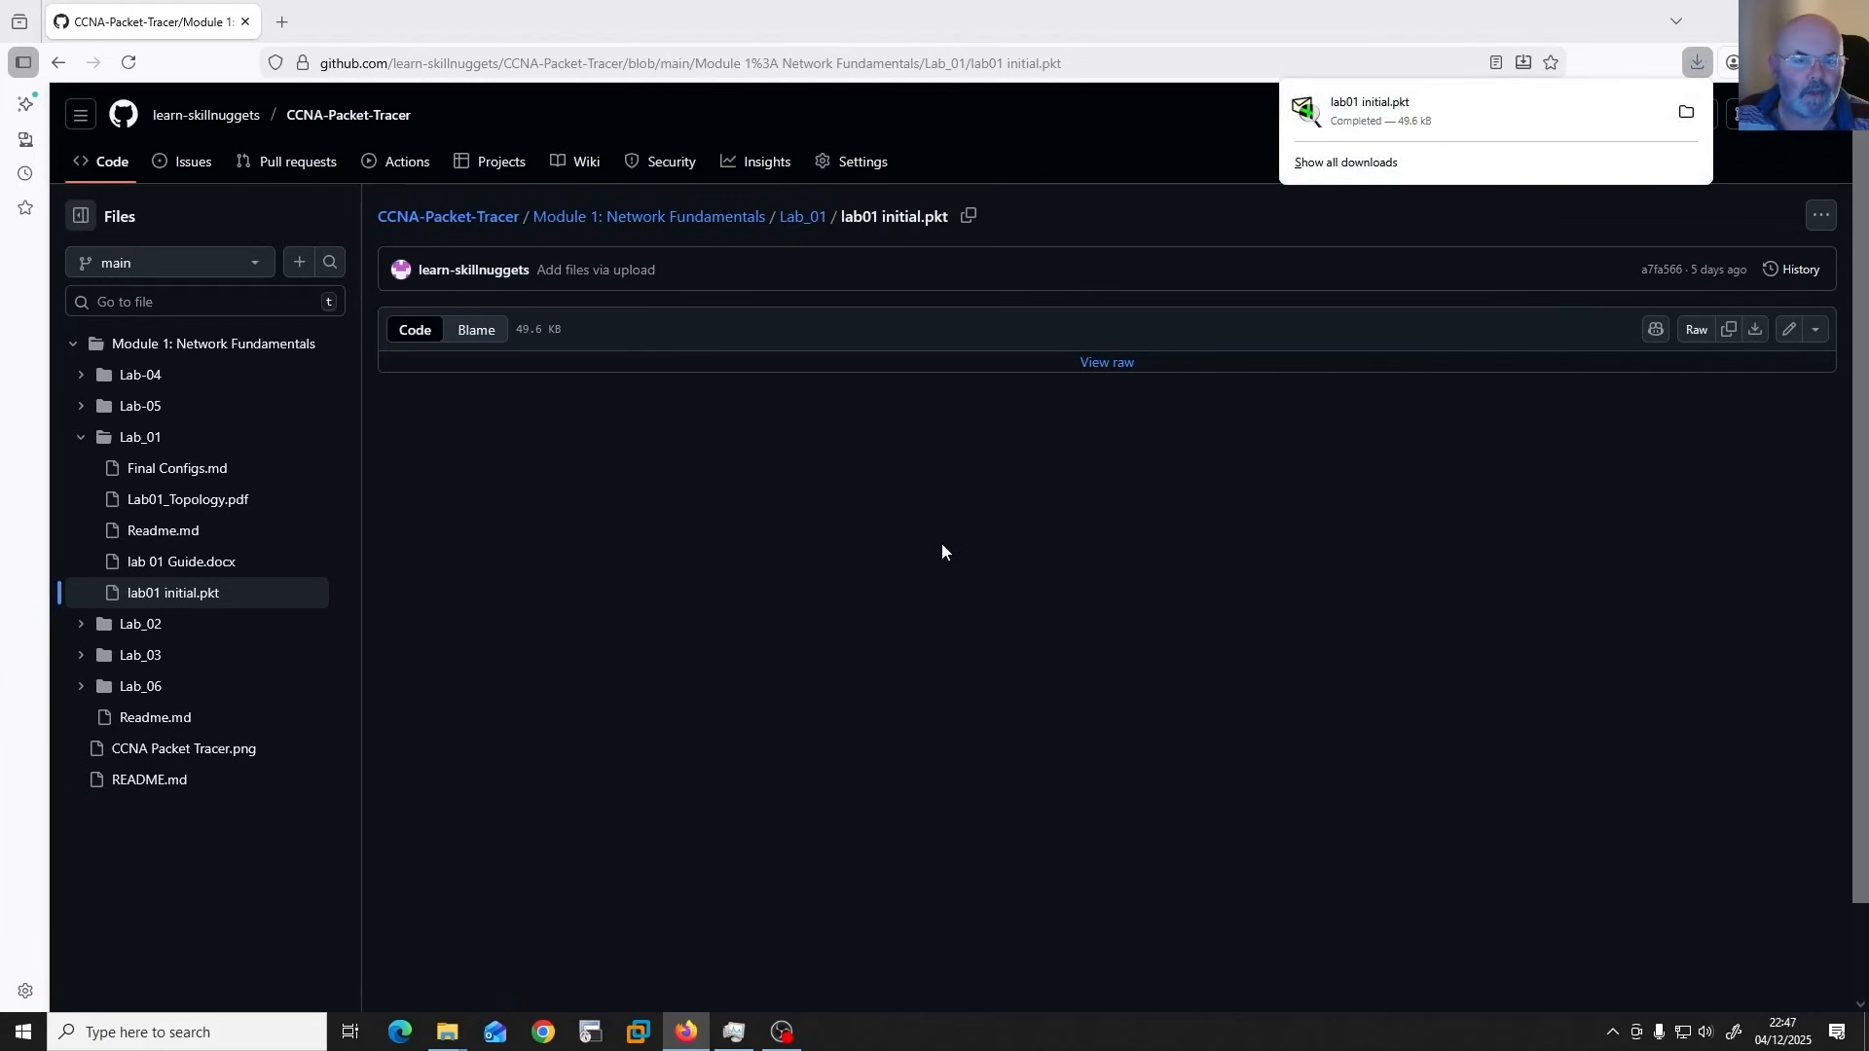
Return to the Lab_01 folder and download lab 01 Guide.docx.
{"action": "key", "text": "alt+Left"}
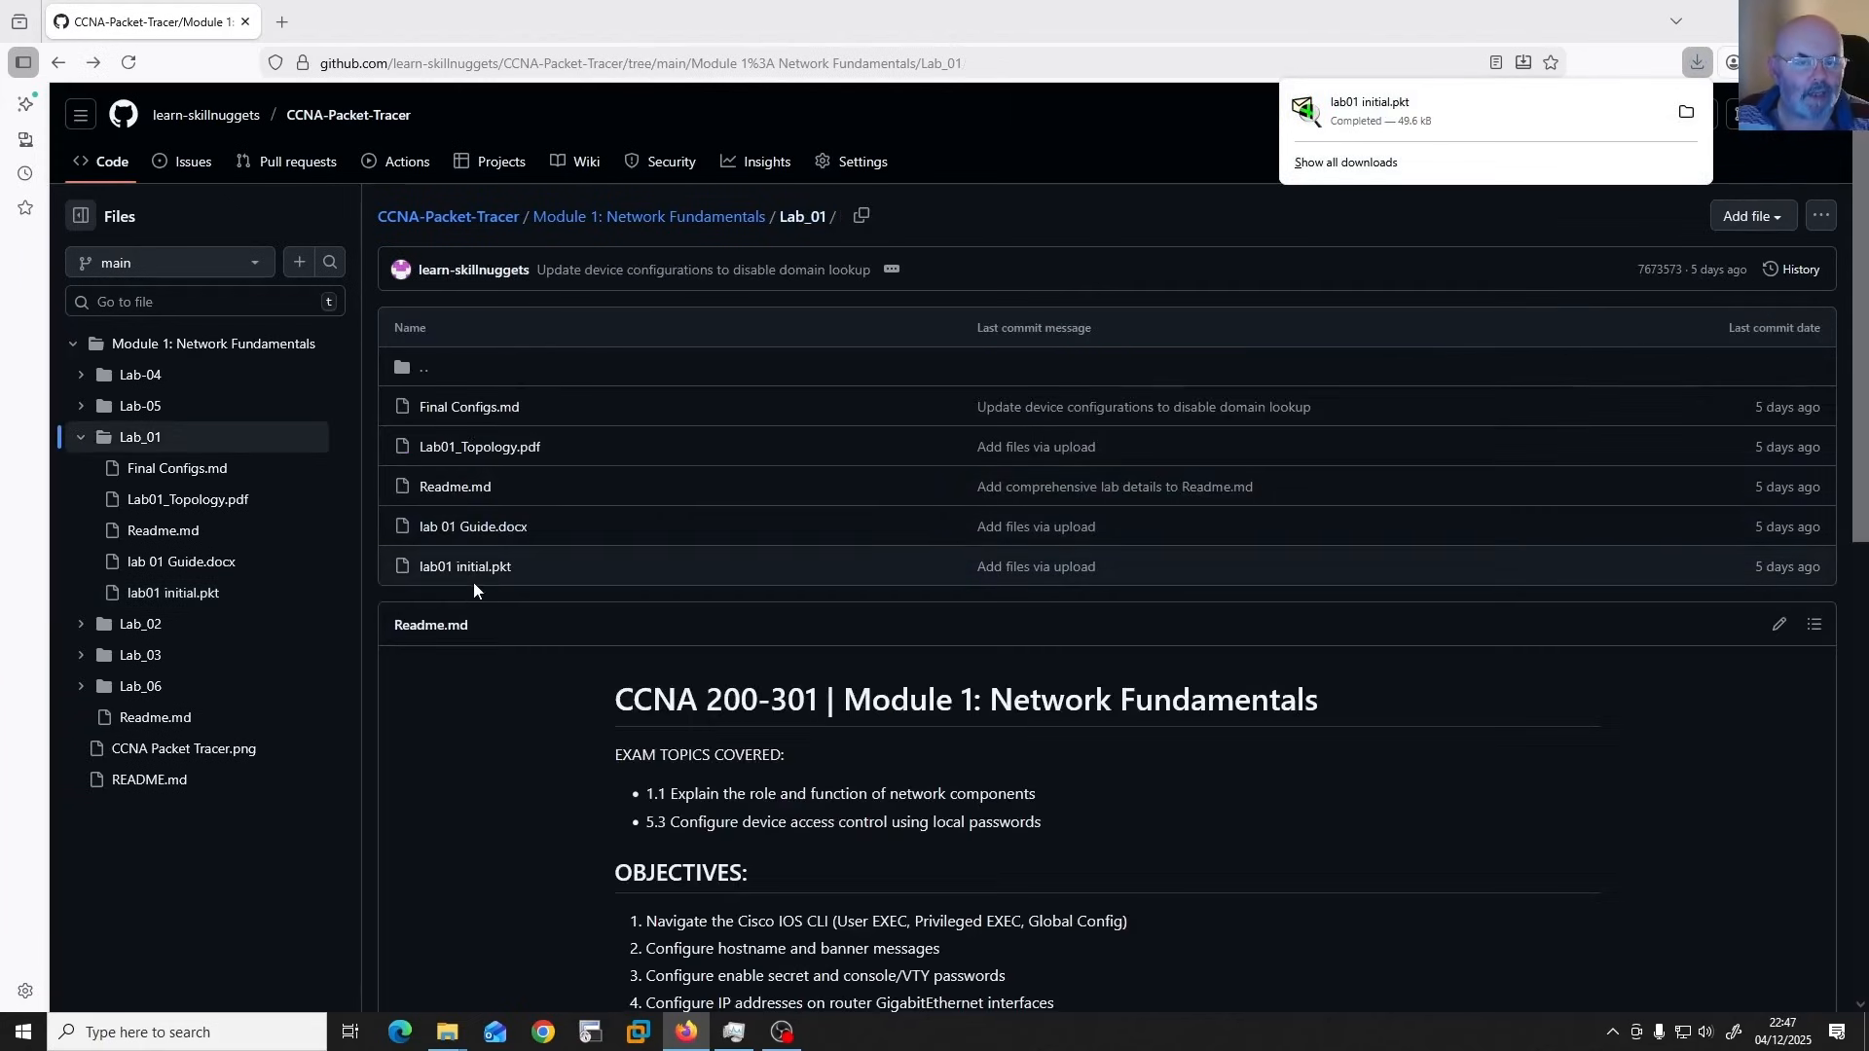
{"action": "left_click", "coordinate": [485, 528]}
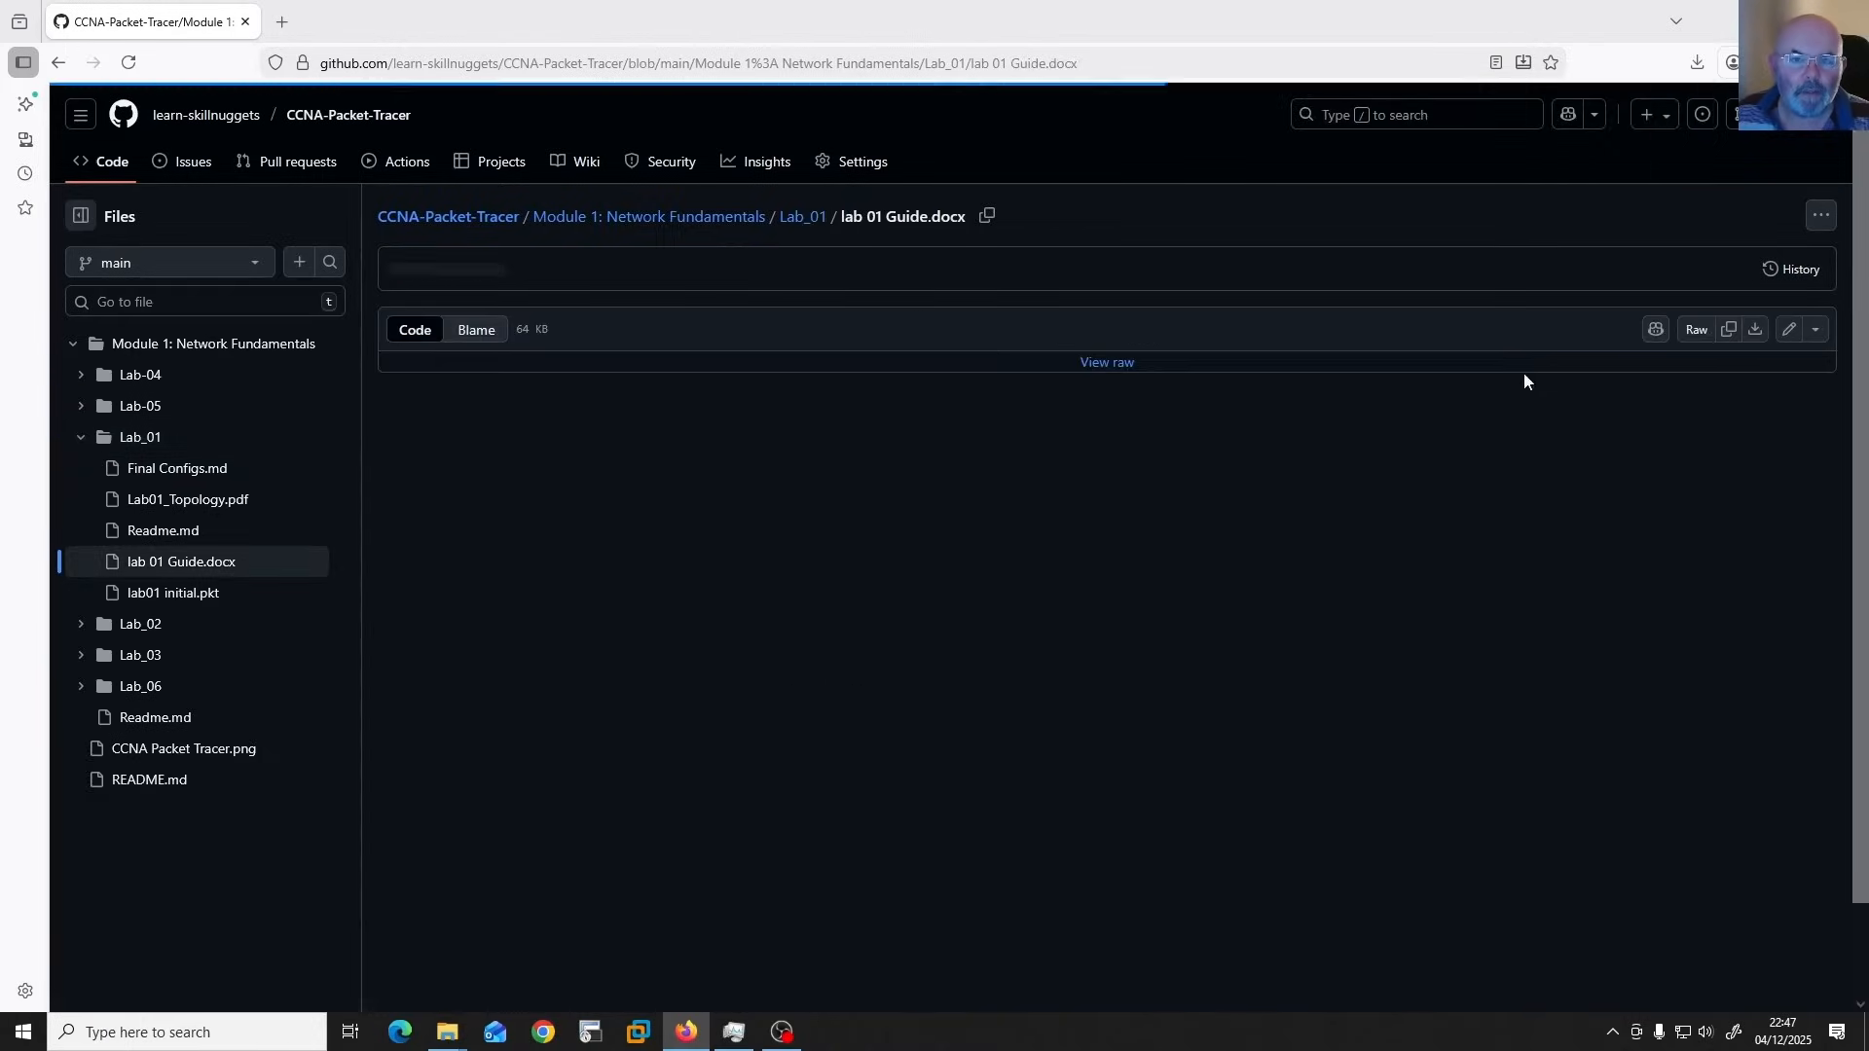
{"action": "left_click", "coordinate": [1756, 331]}
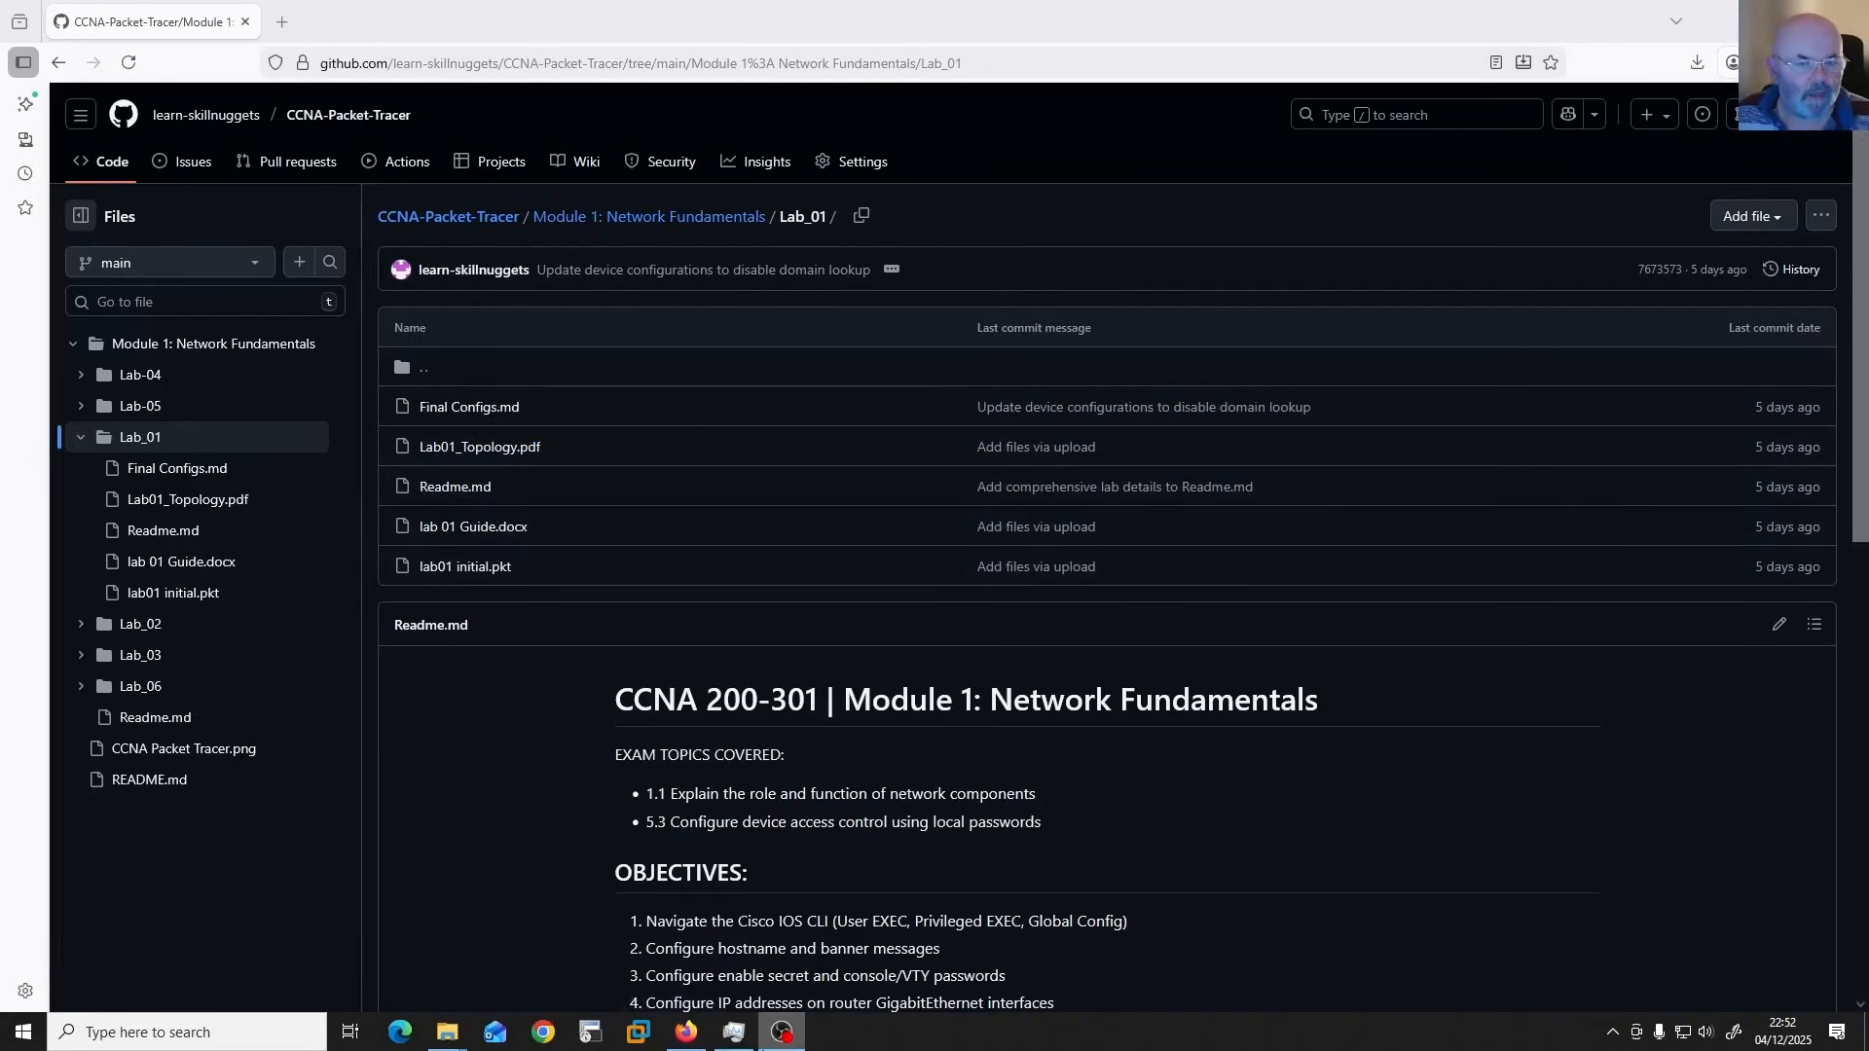
Open the downloaded lab 01 Guide.docx and lab01 initial.pkt from the browser's download list.
{"action": "mouse_move", "coordinate": [782, 1032]}
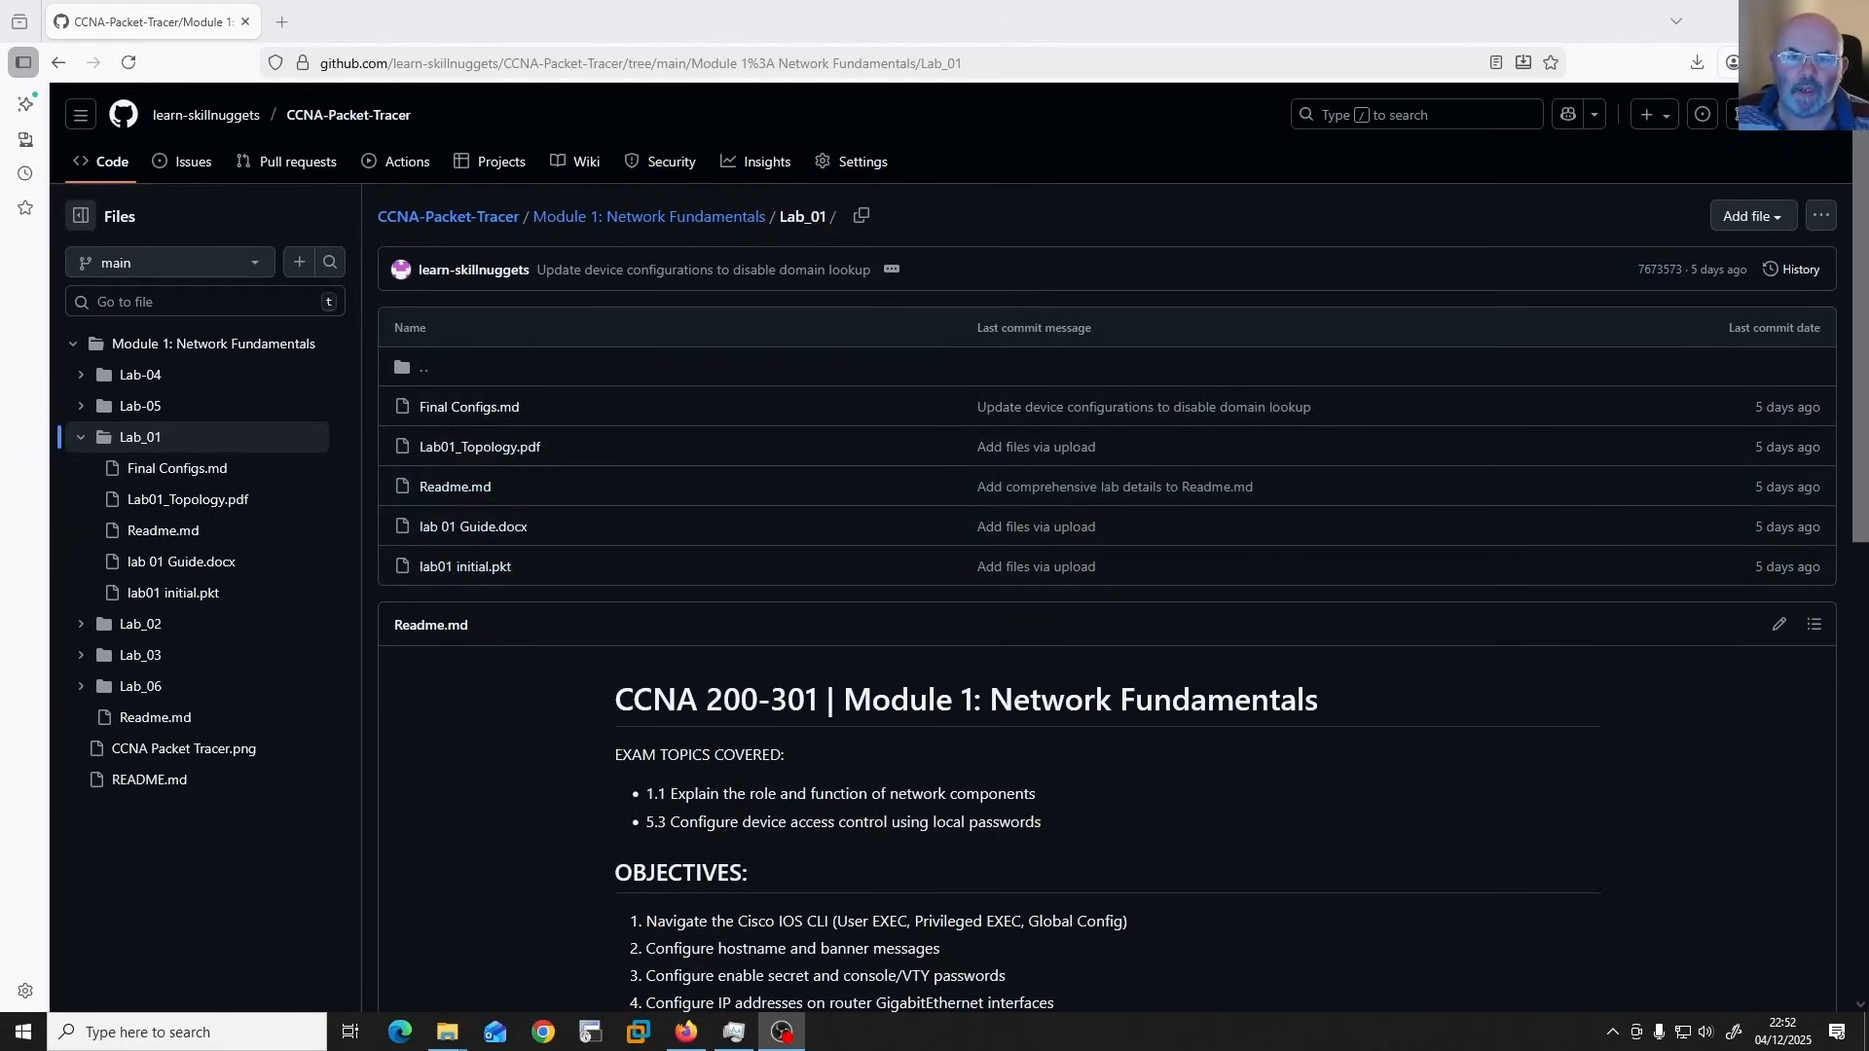
{"action": "left_click", "coordinate": [1847, 62]}
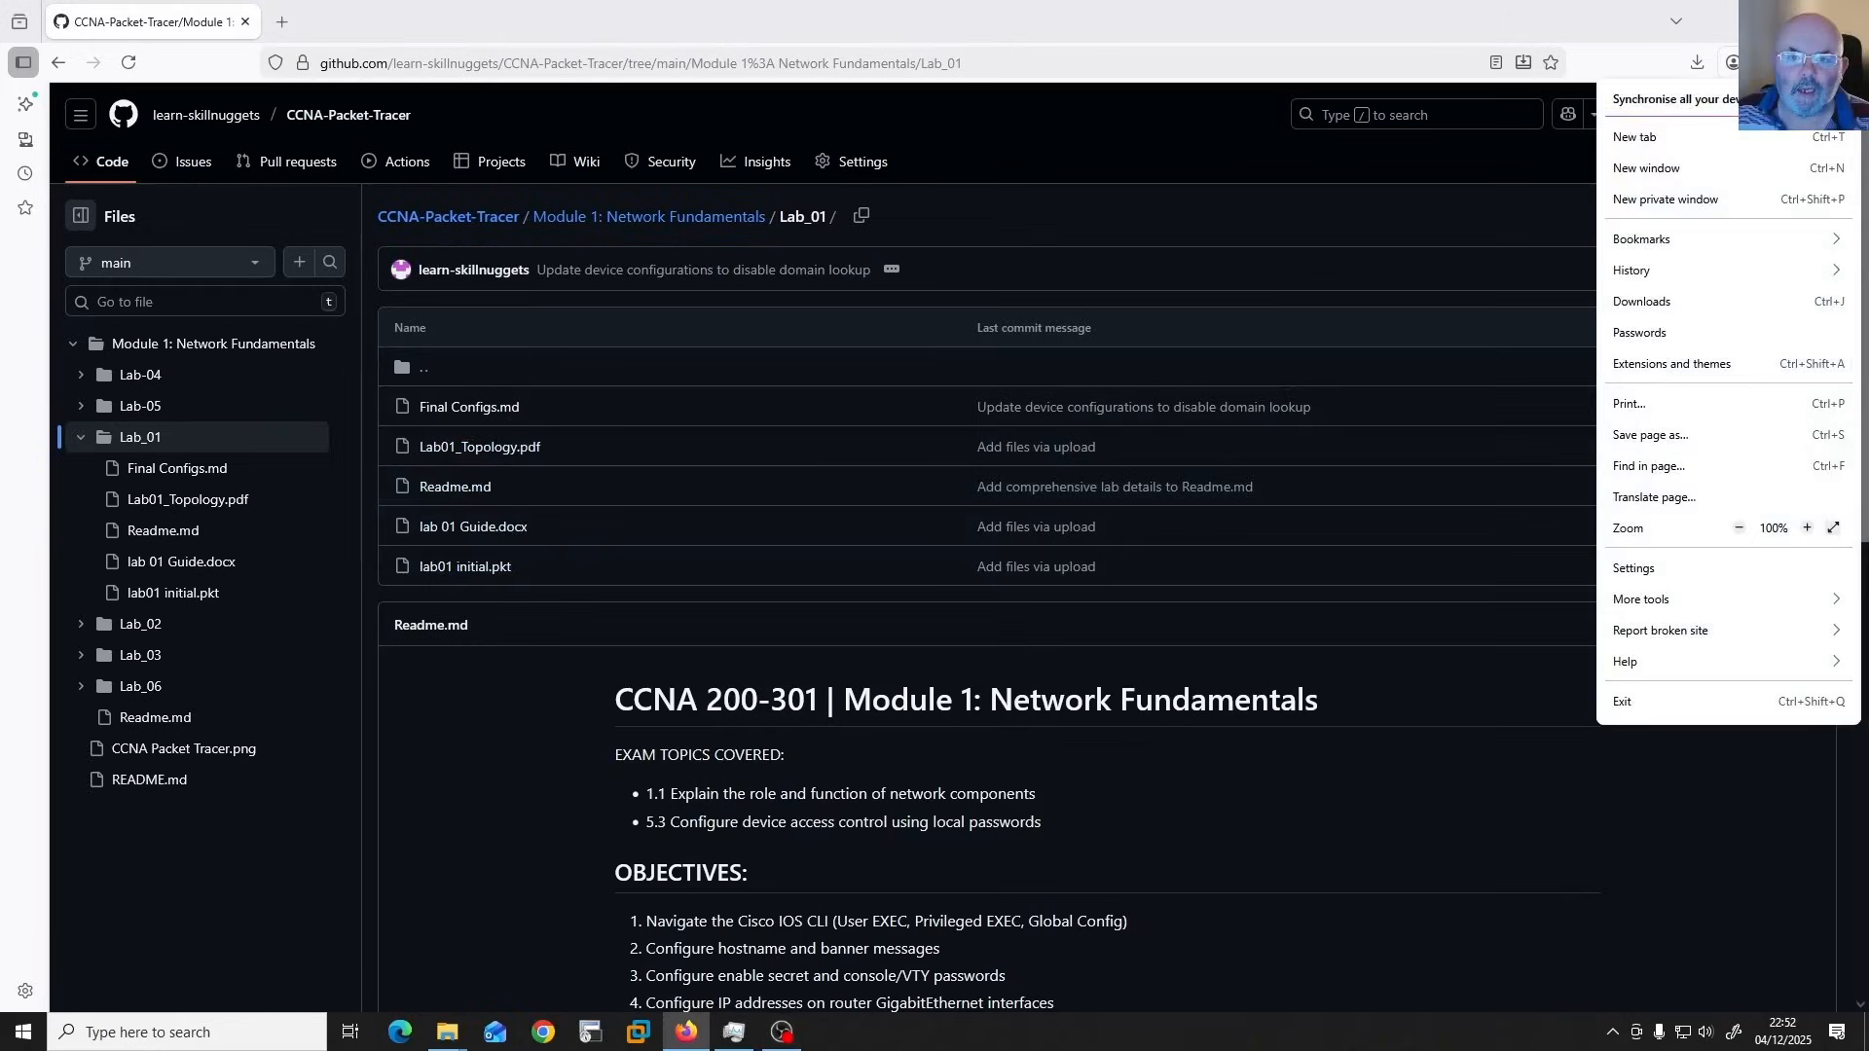
{"action": "left_click", "coordinate": [1666, 303]}
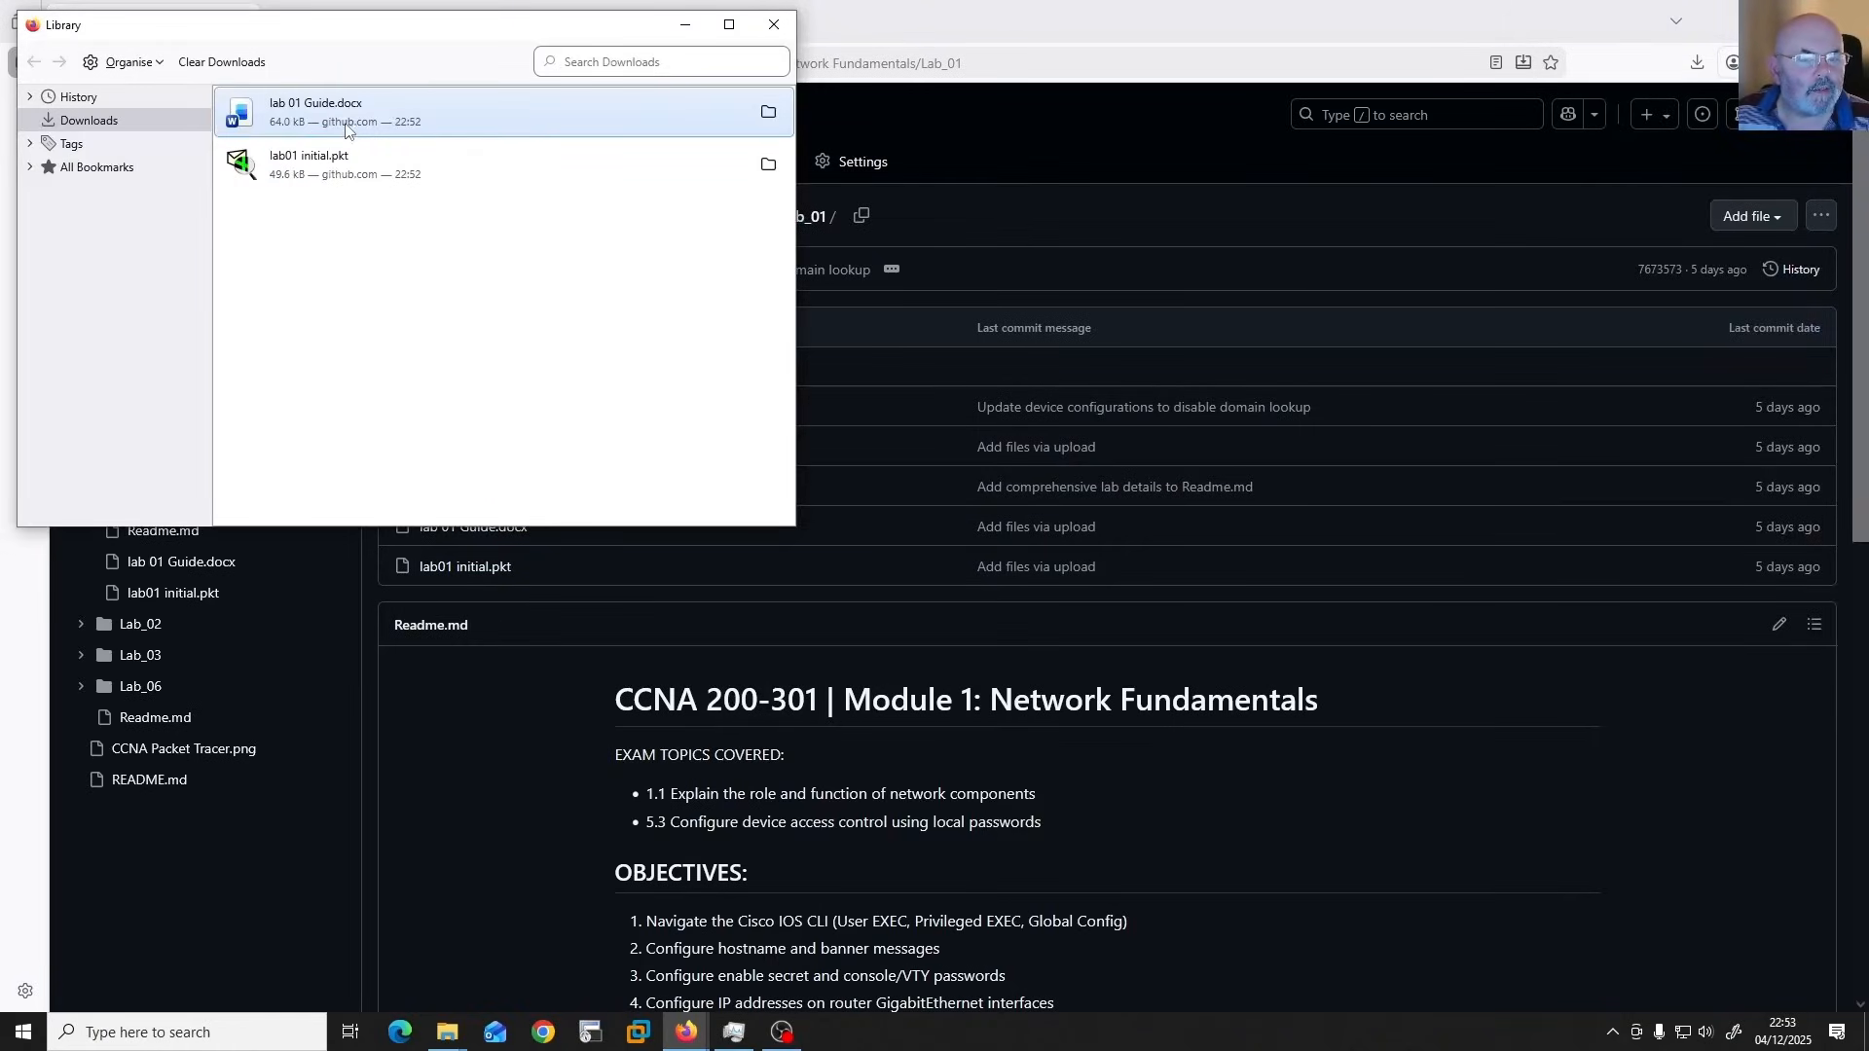
{"action": "double_click", "coordinate": [408, 114]}
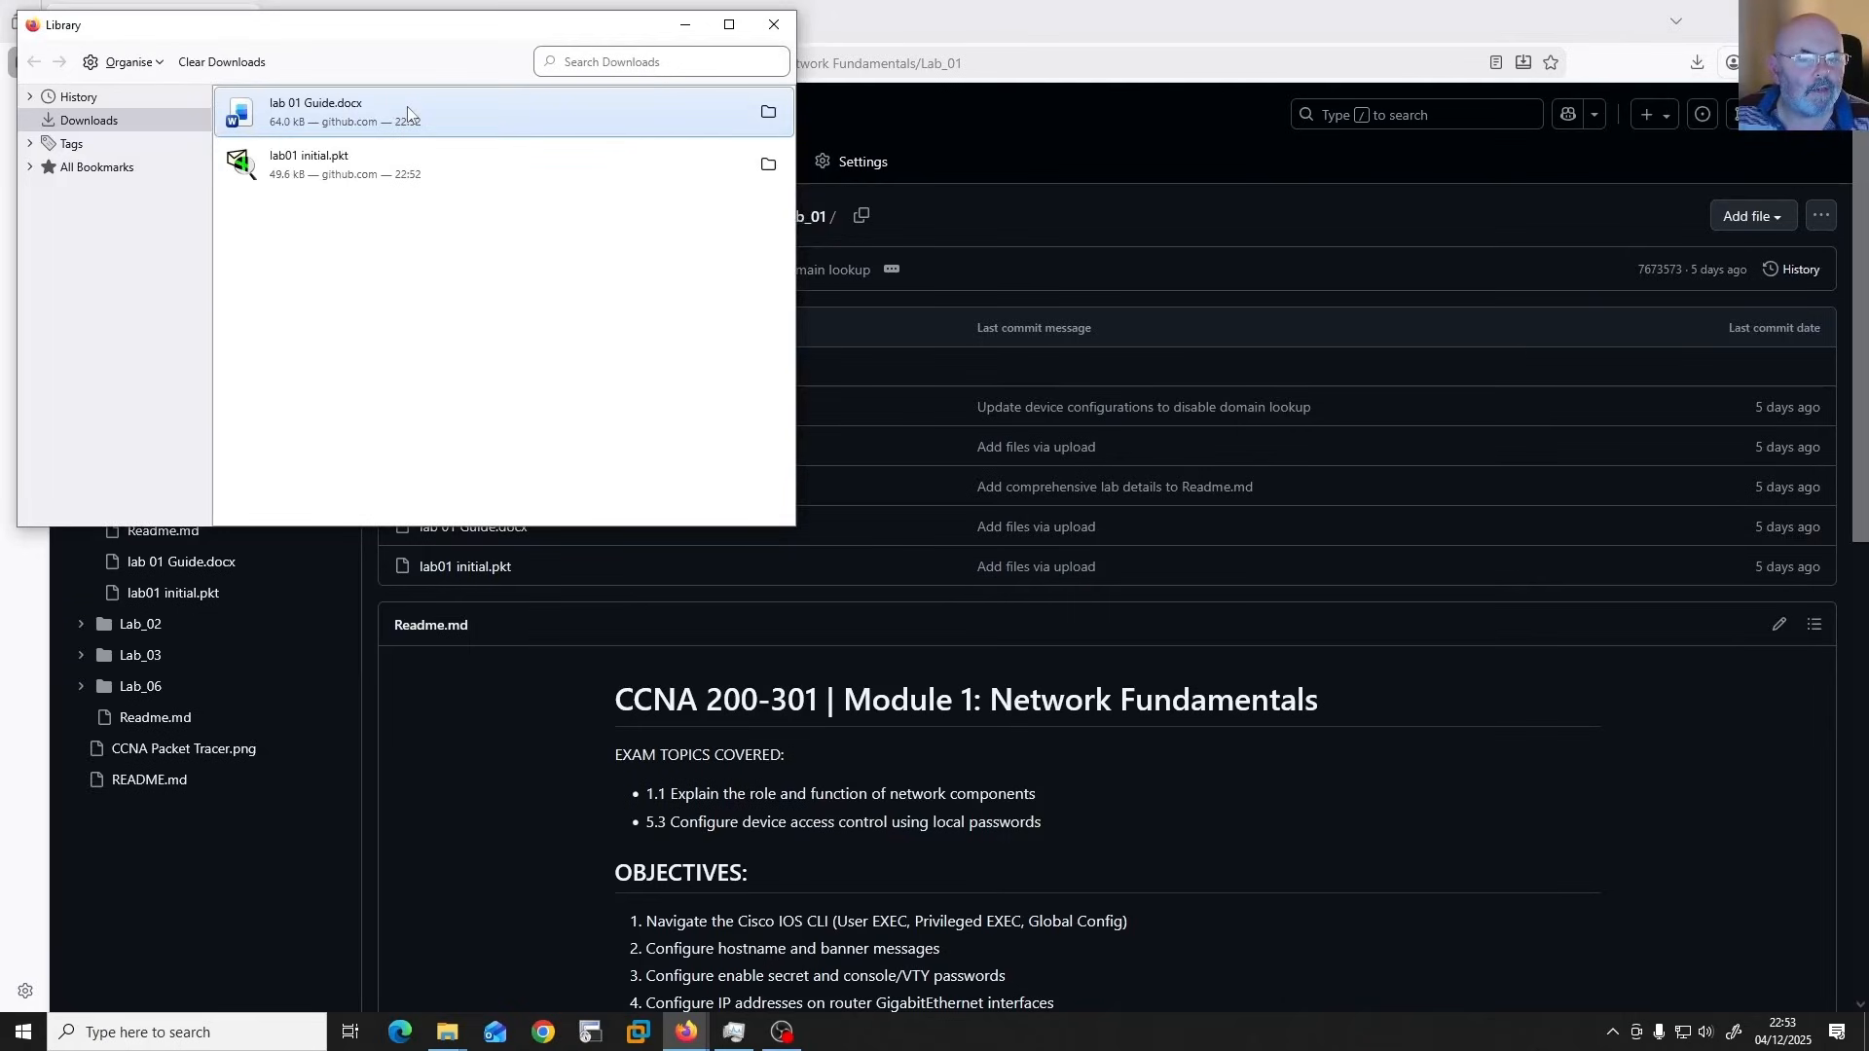
{"action": "double_click", "coordinate": [320, 163]}
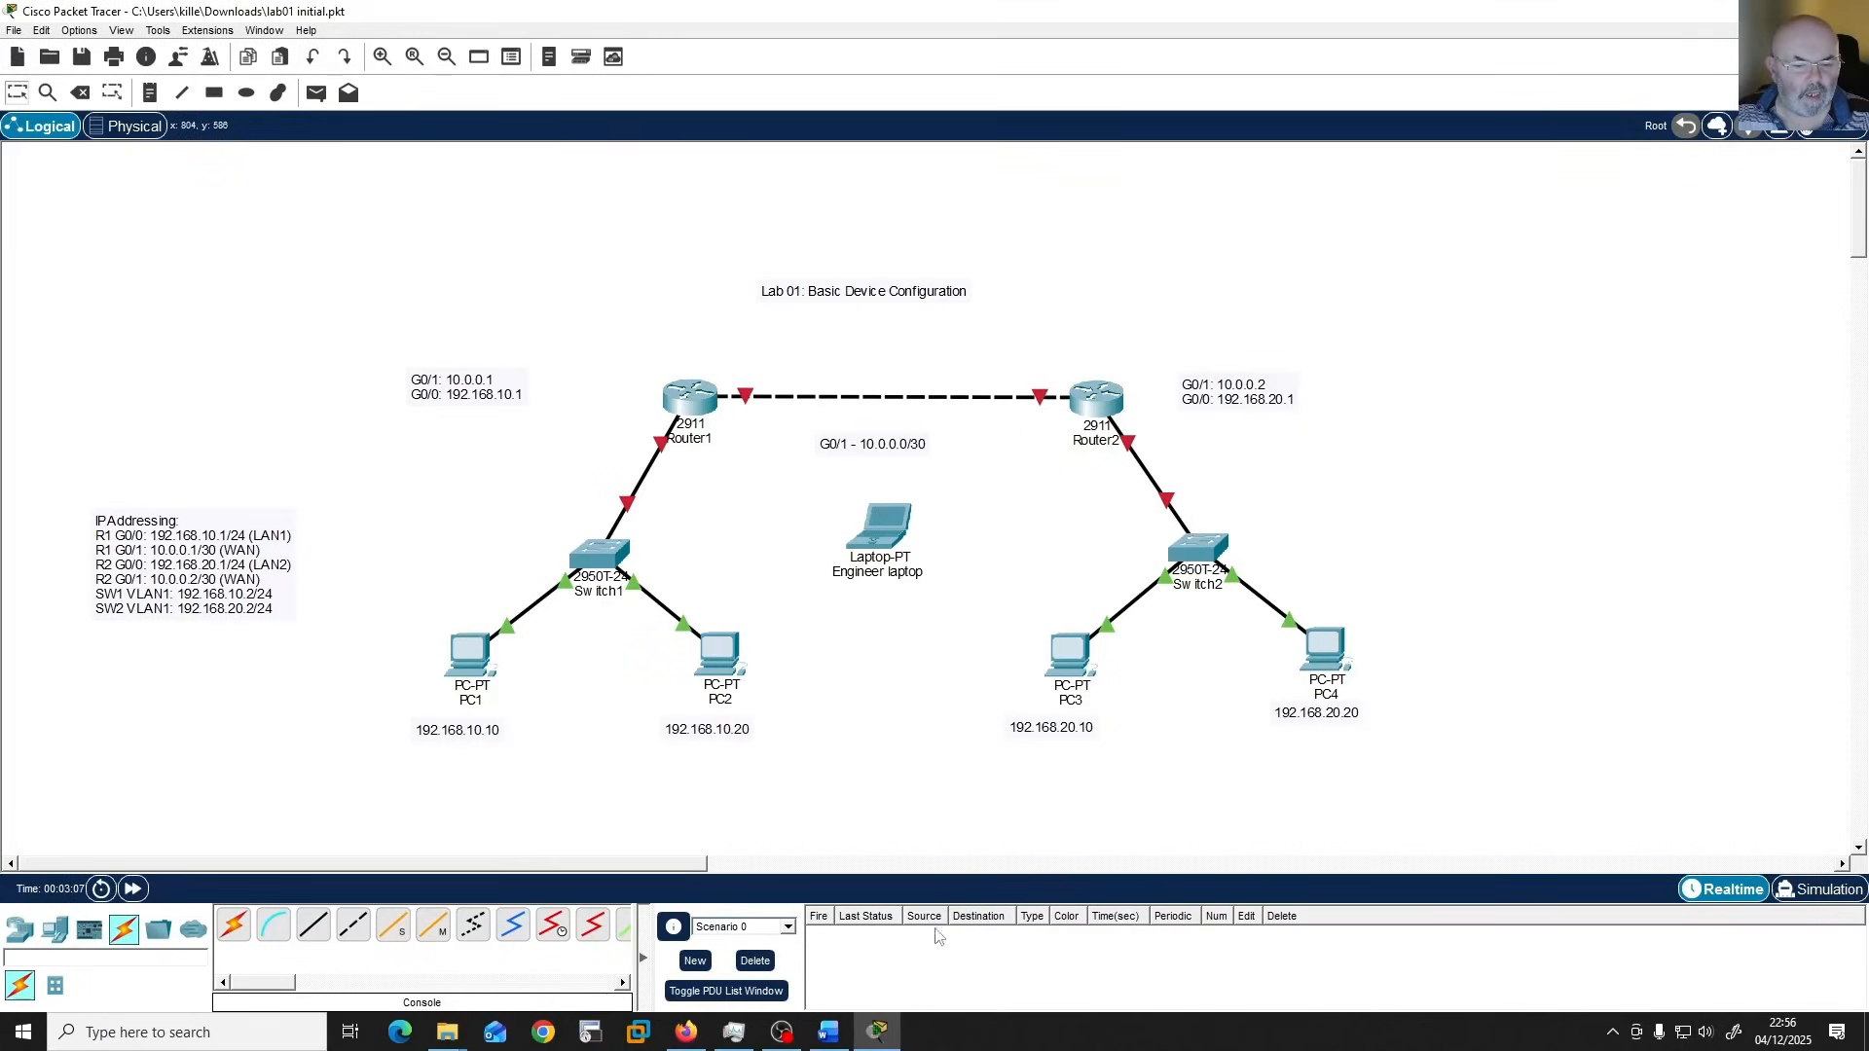
Switch to the lab 01 guide in Word and read the topology and the Part 1: CLI Navigation instructions.
{"action": "mouse_move", "coordinate": [828, 1031]}
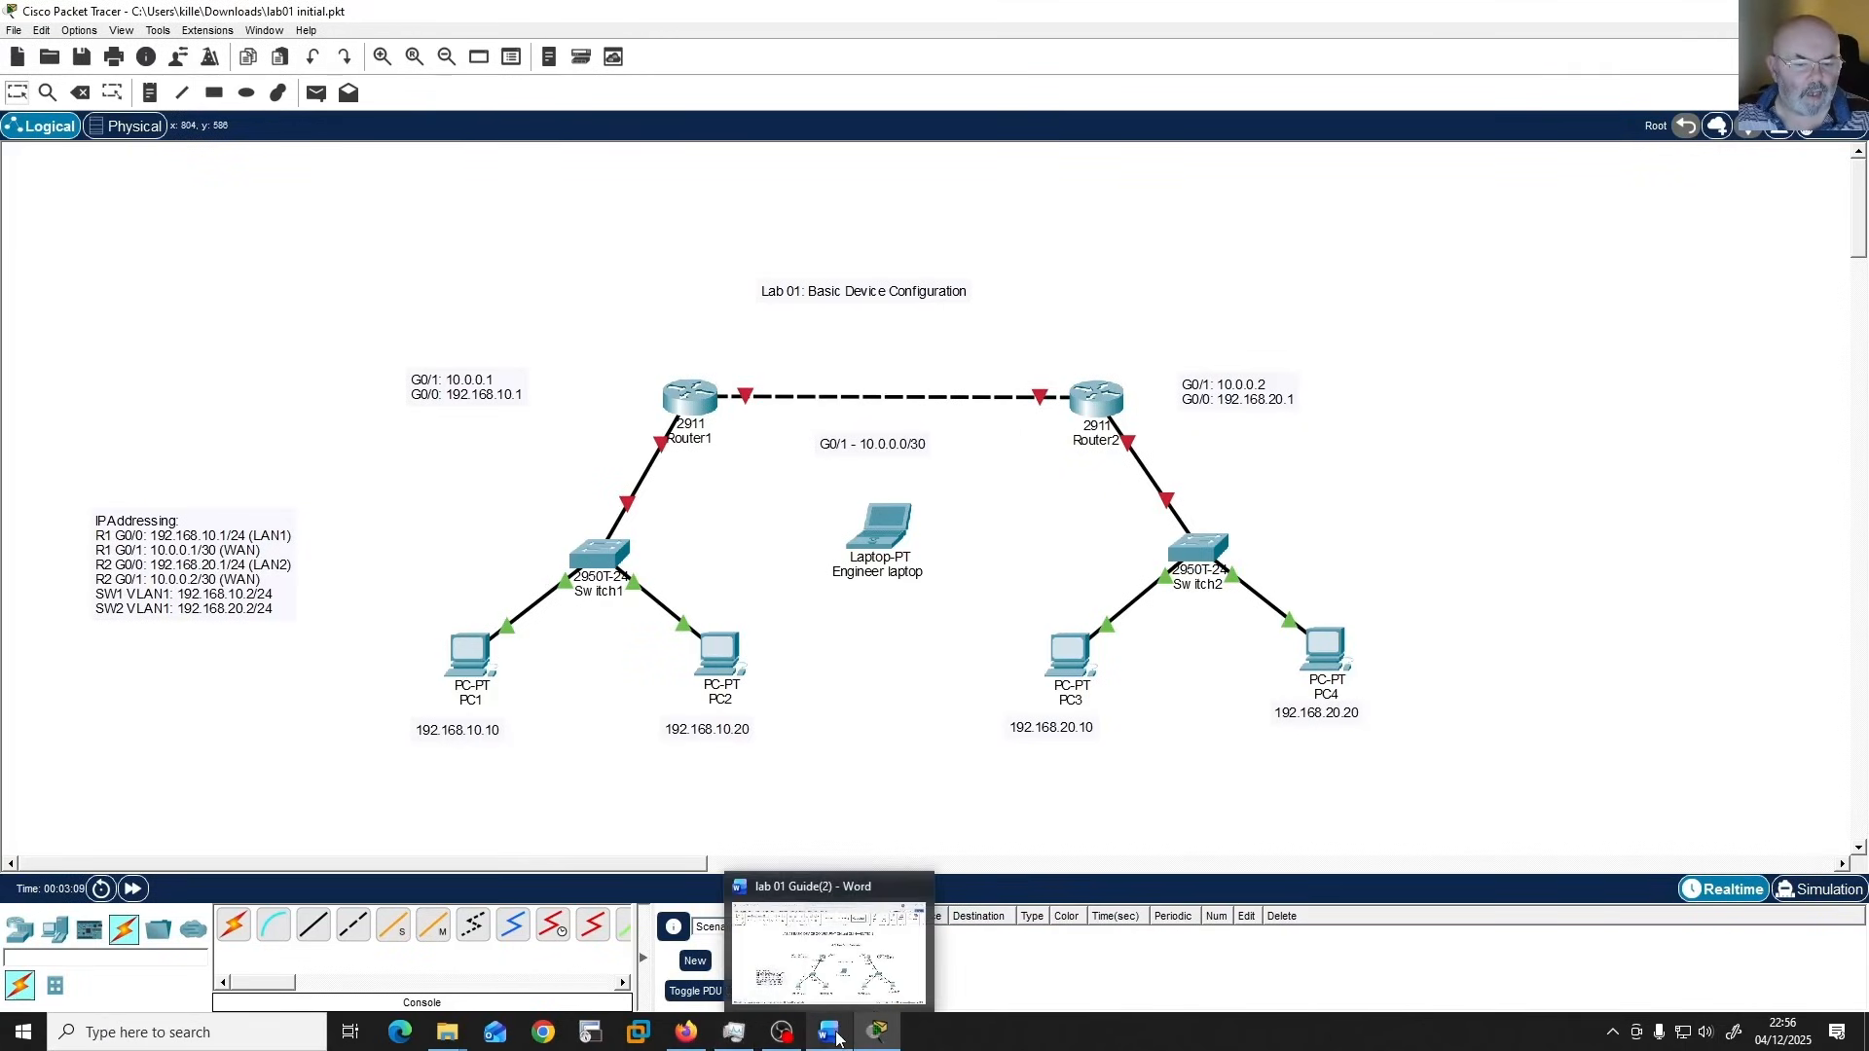
{"action": "left_click", "coordinate": [835, 991]}
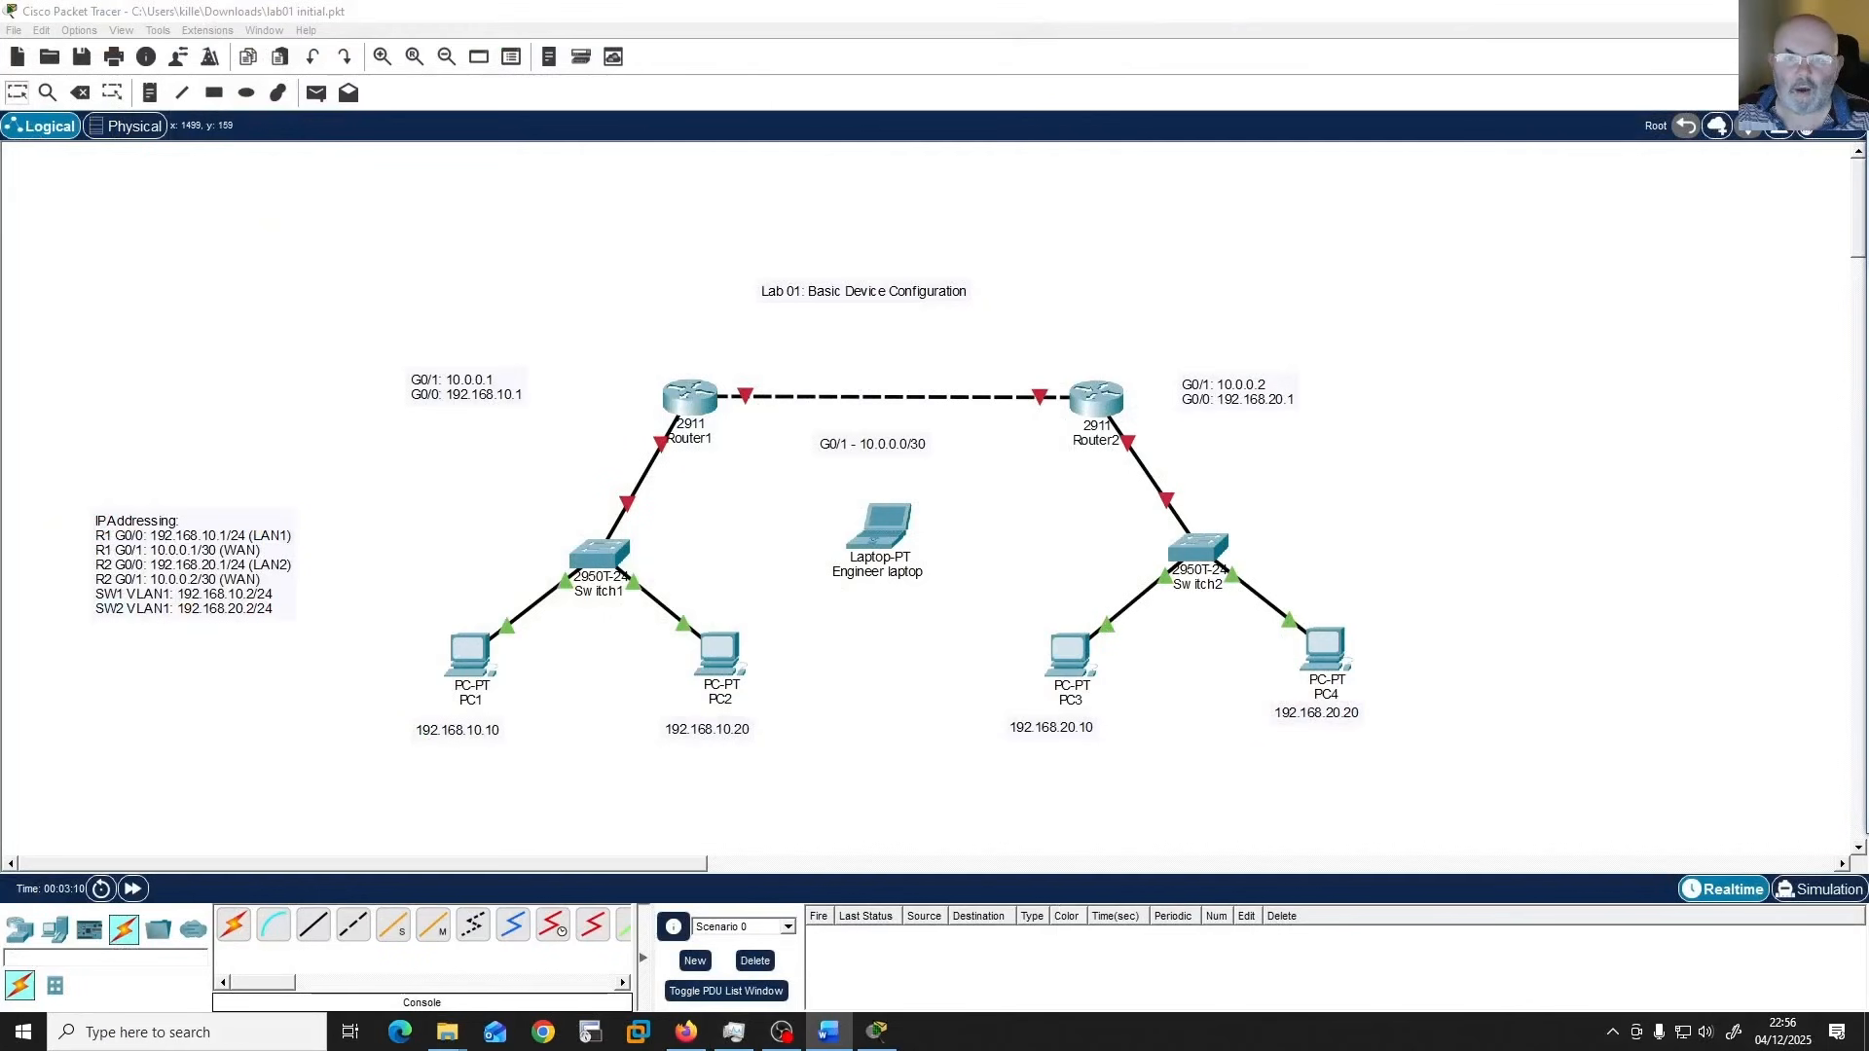
{"action": "left_click_drag", "start_coordinate": [1868, 195], "coordinate": [1461, 50]}
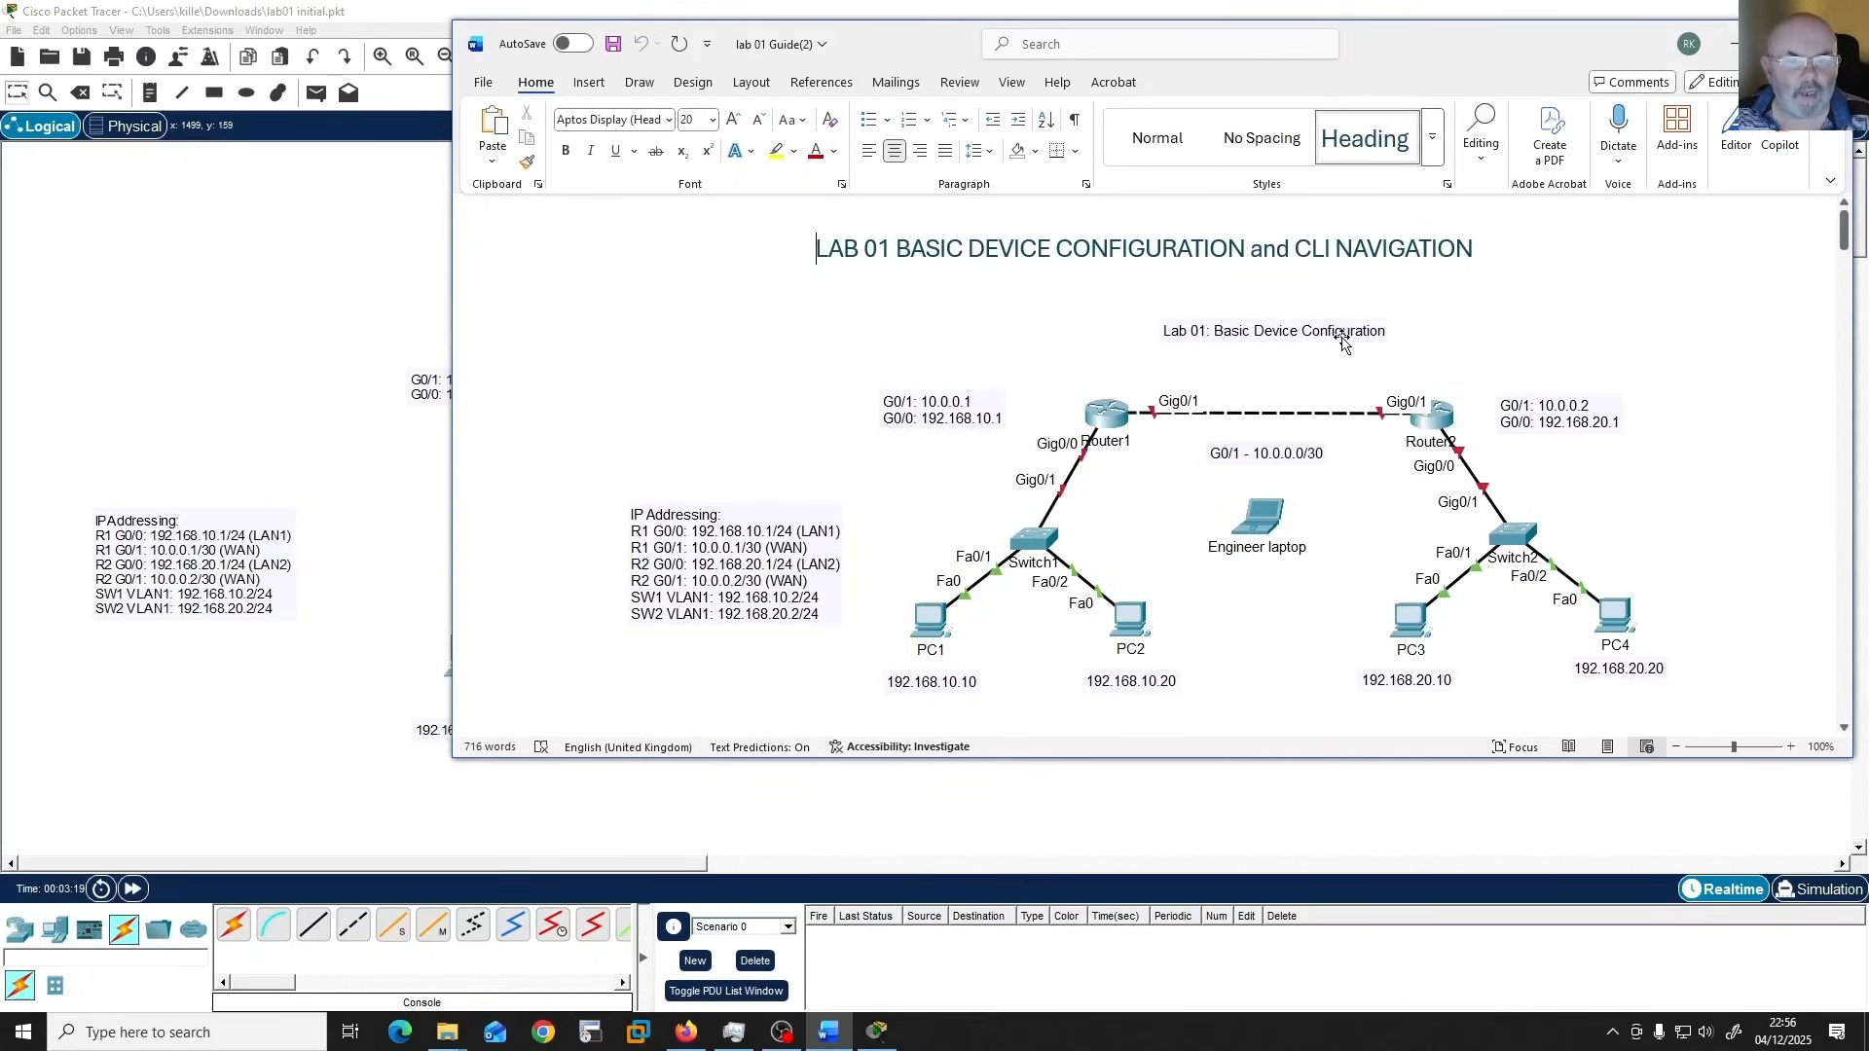
{"action": "scroll", "coordinate": [1268, 399], "scroll_direction": "down", "scroll_amount": 3}
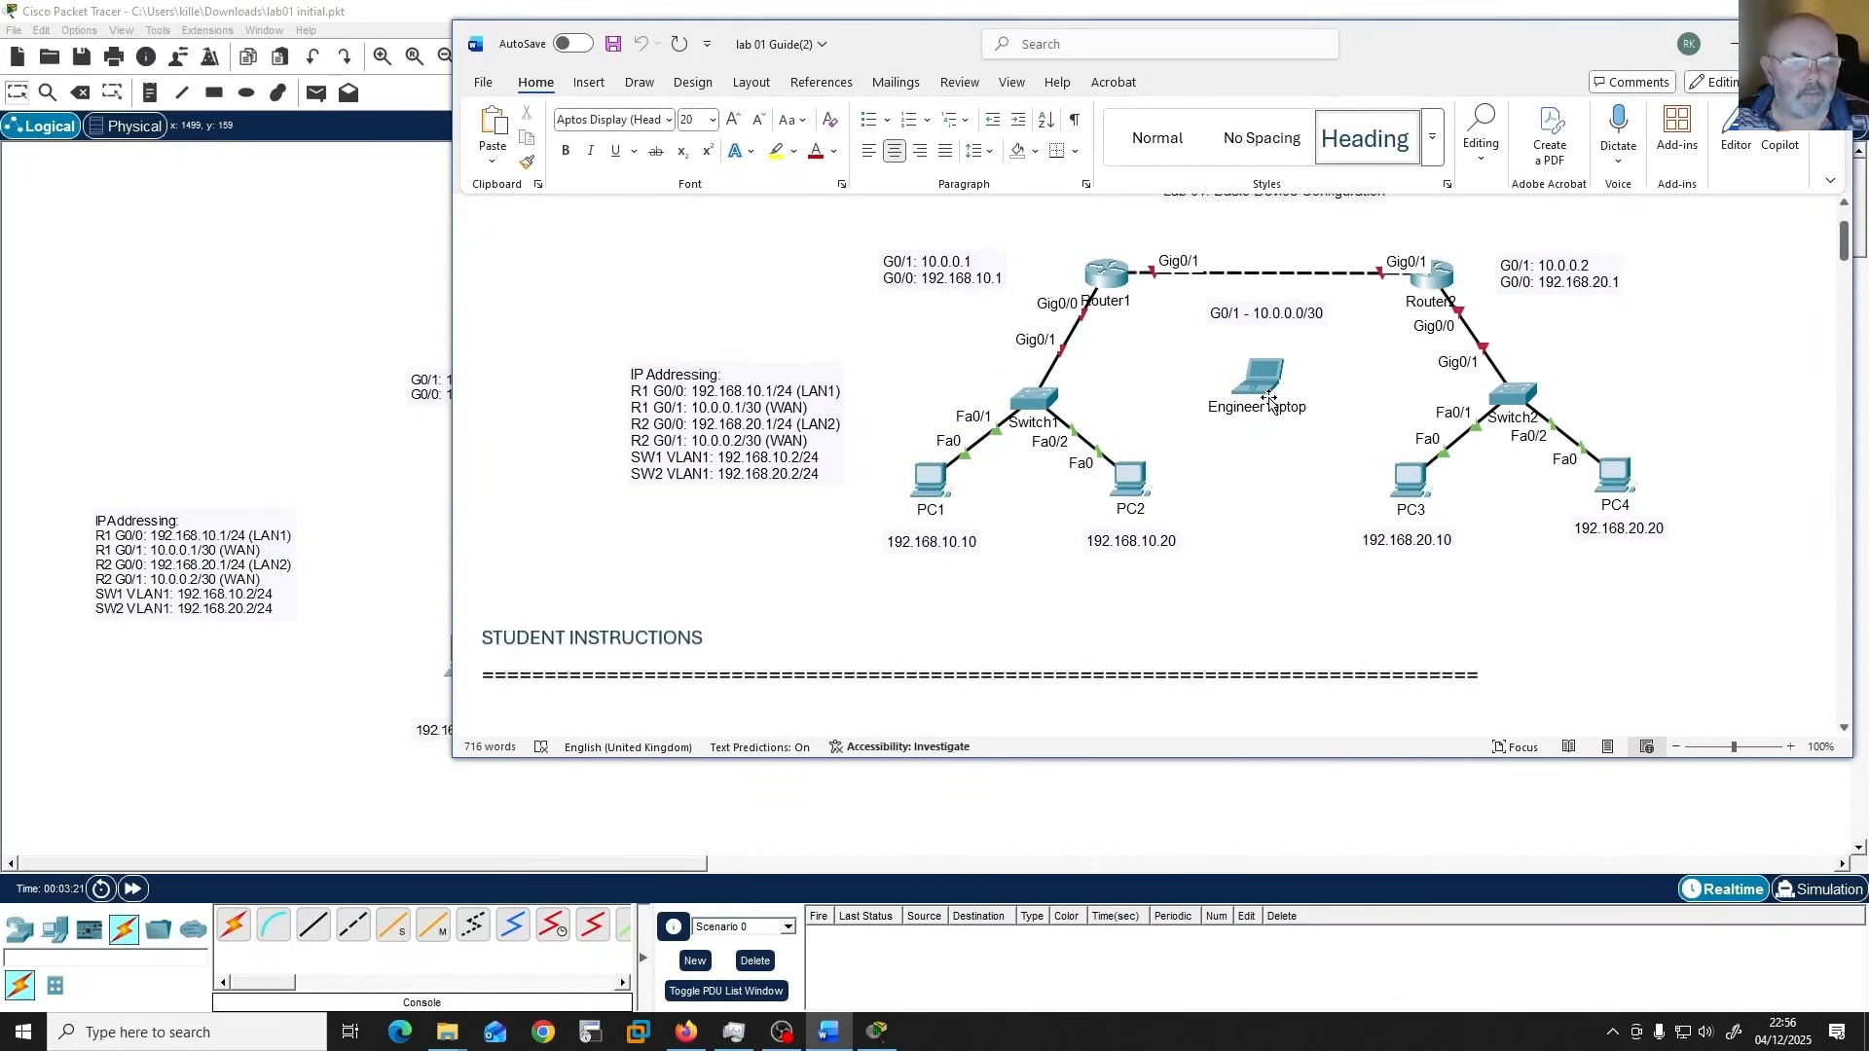
{"action": "scroll", "coordinate": [1268, 399], "scroll_direction": "down", "scroll_amount": 9}
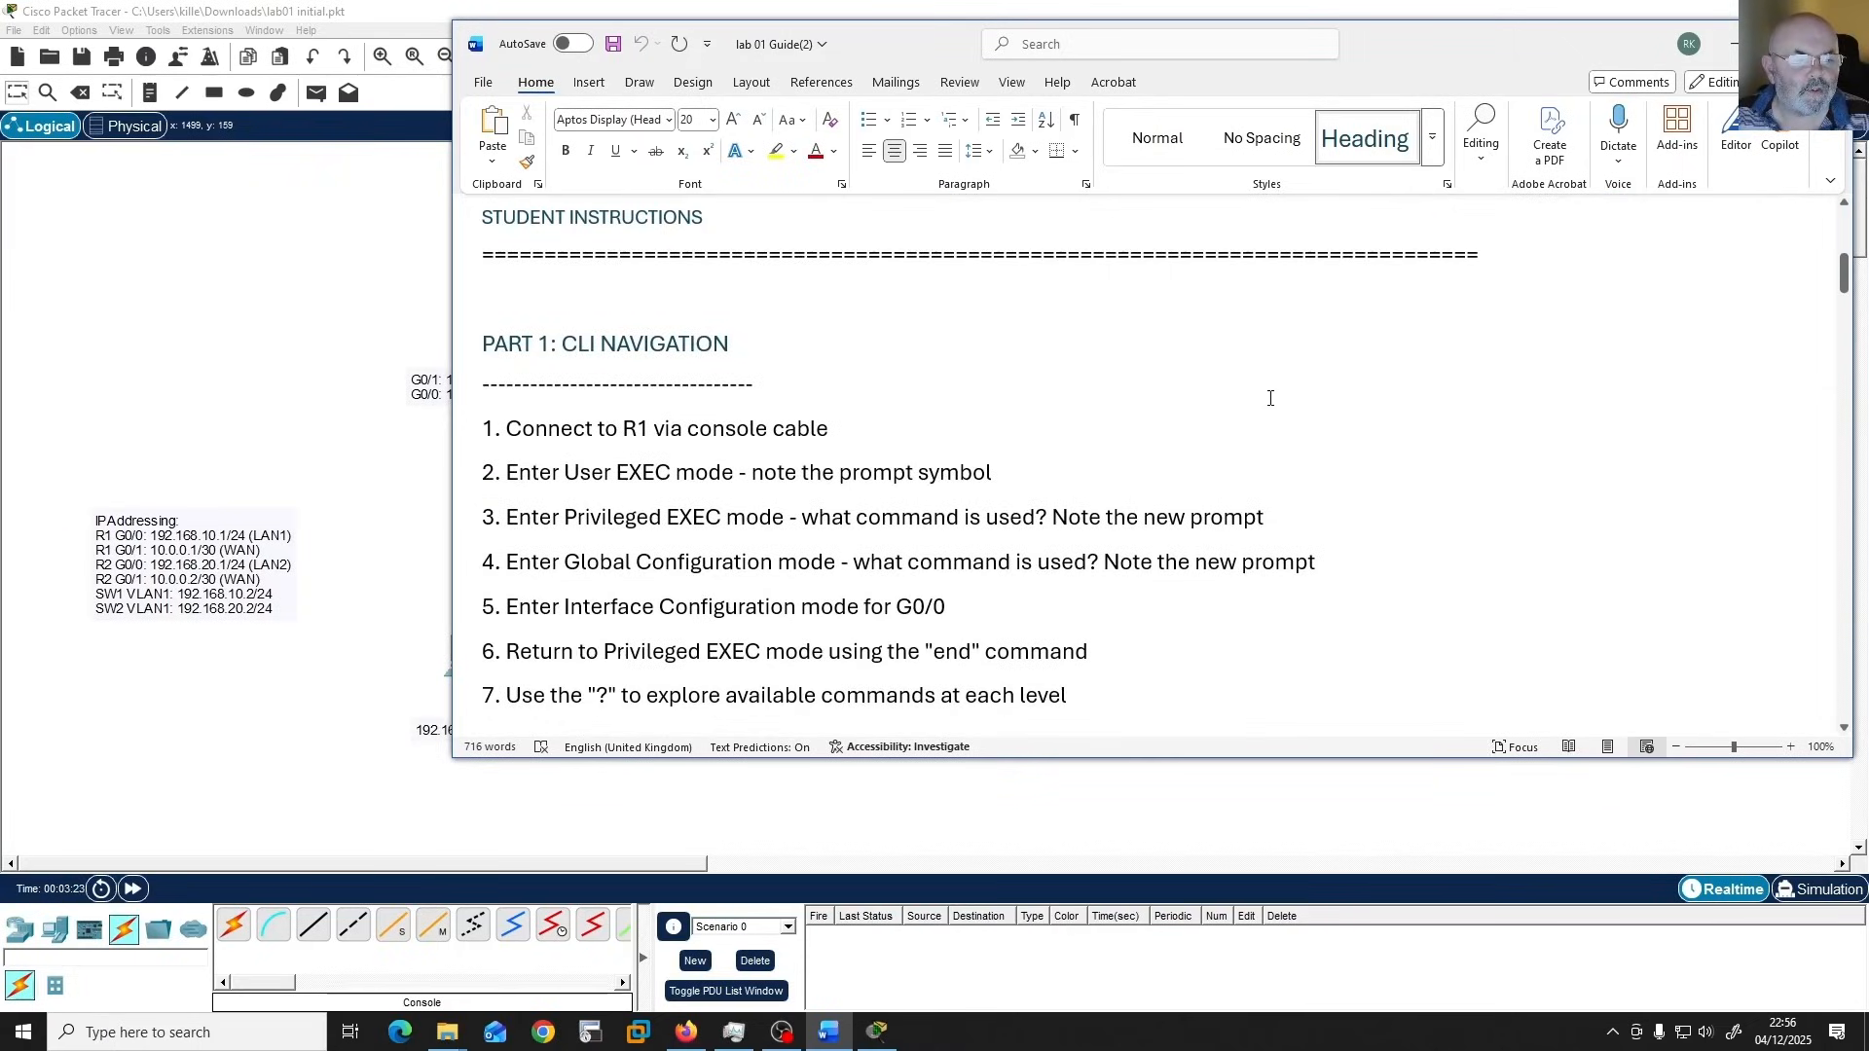
{"action": "scroll", "coordinate": [1270, 397], "scroll_direction": "down", "scroll_amount": 3}
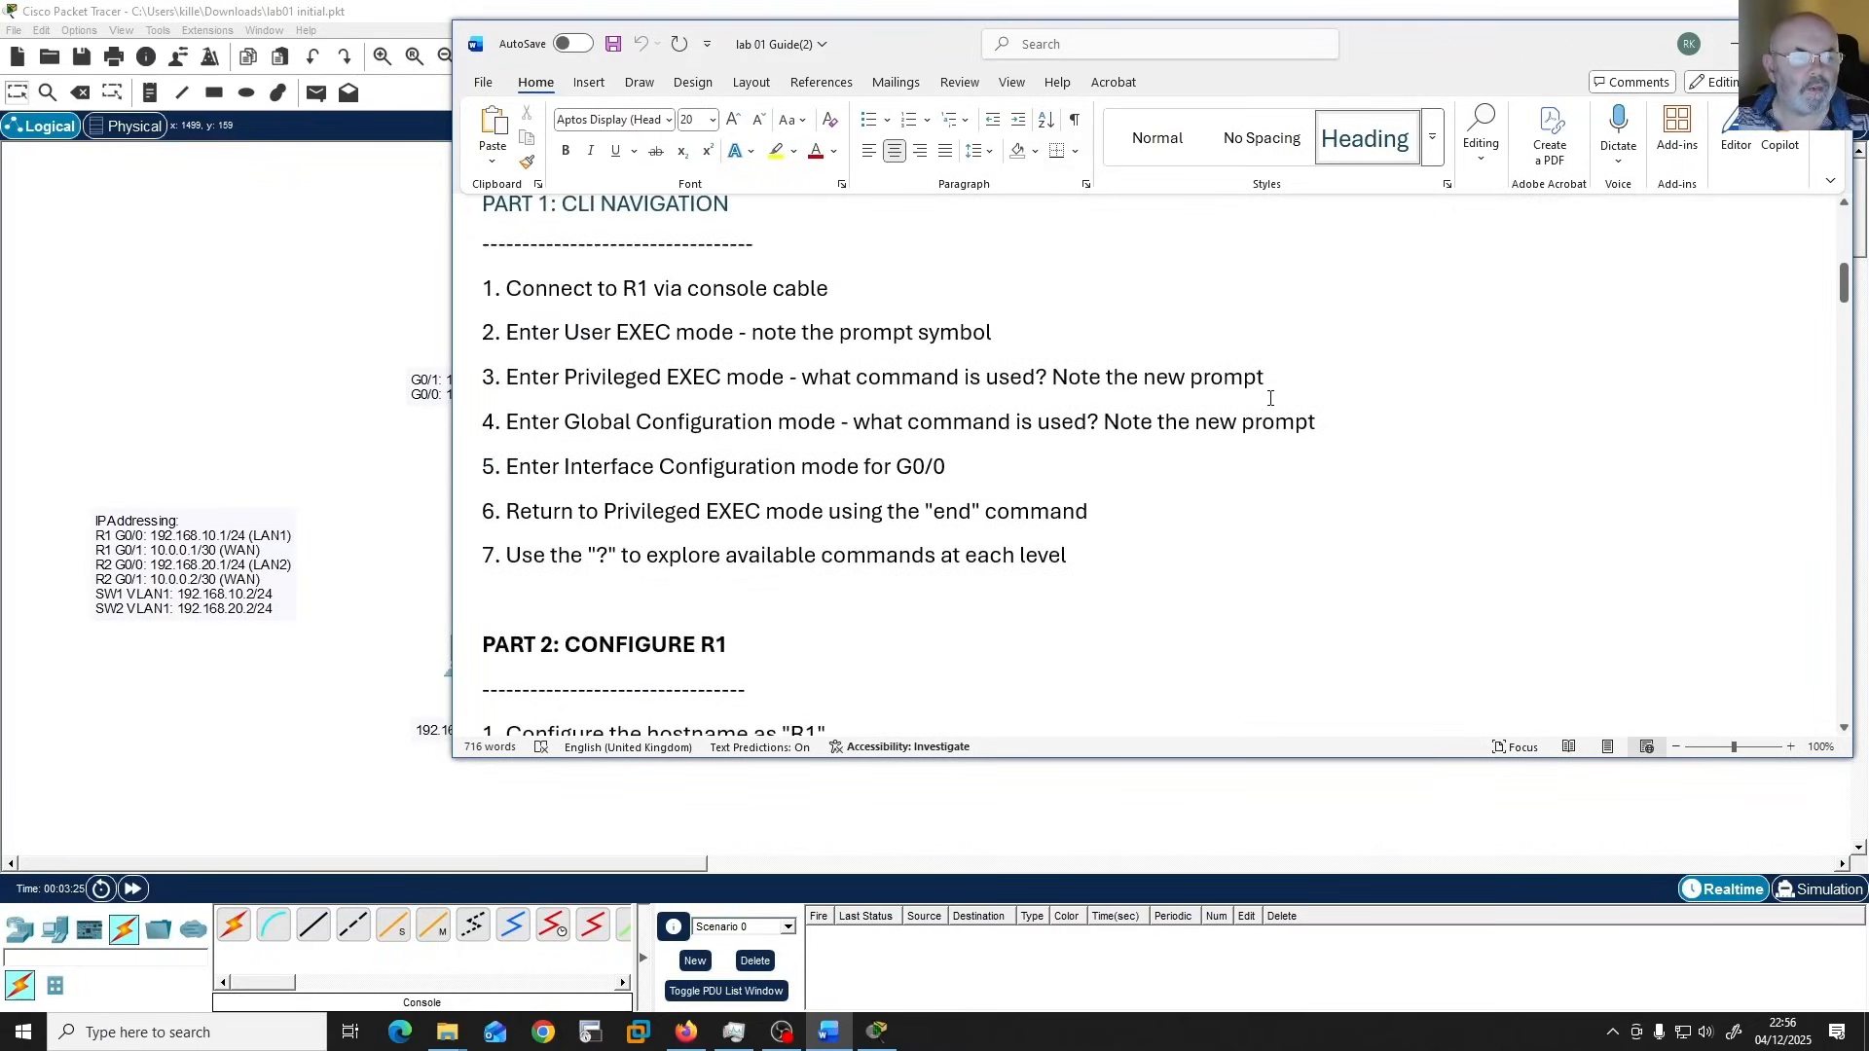
{"action": "scroll", "coordinate": [1284, 426], "scroll_direction": "up", "scroll_amount": 3}
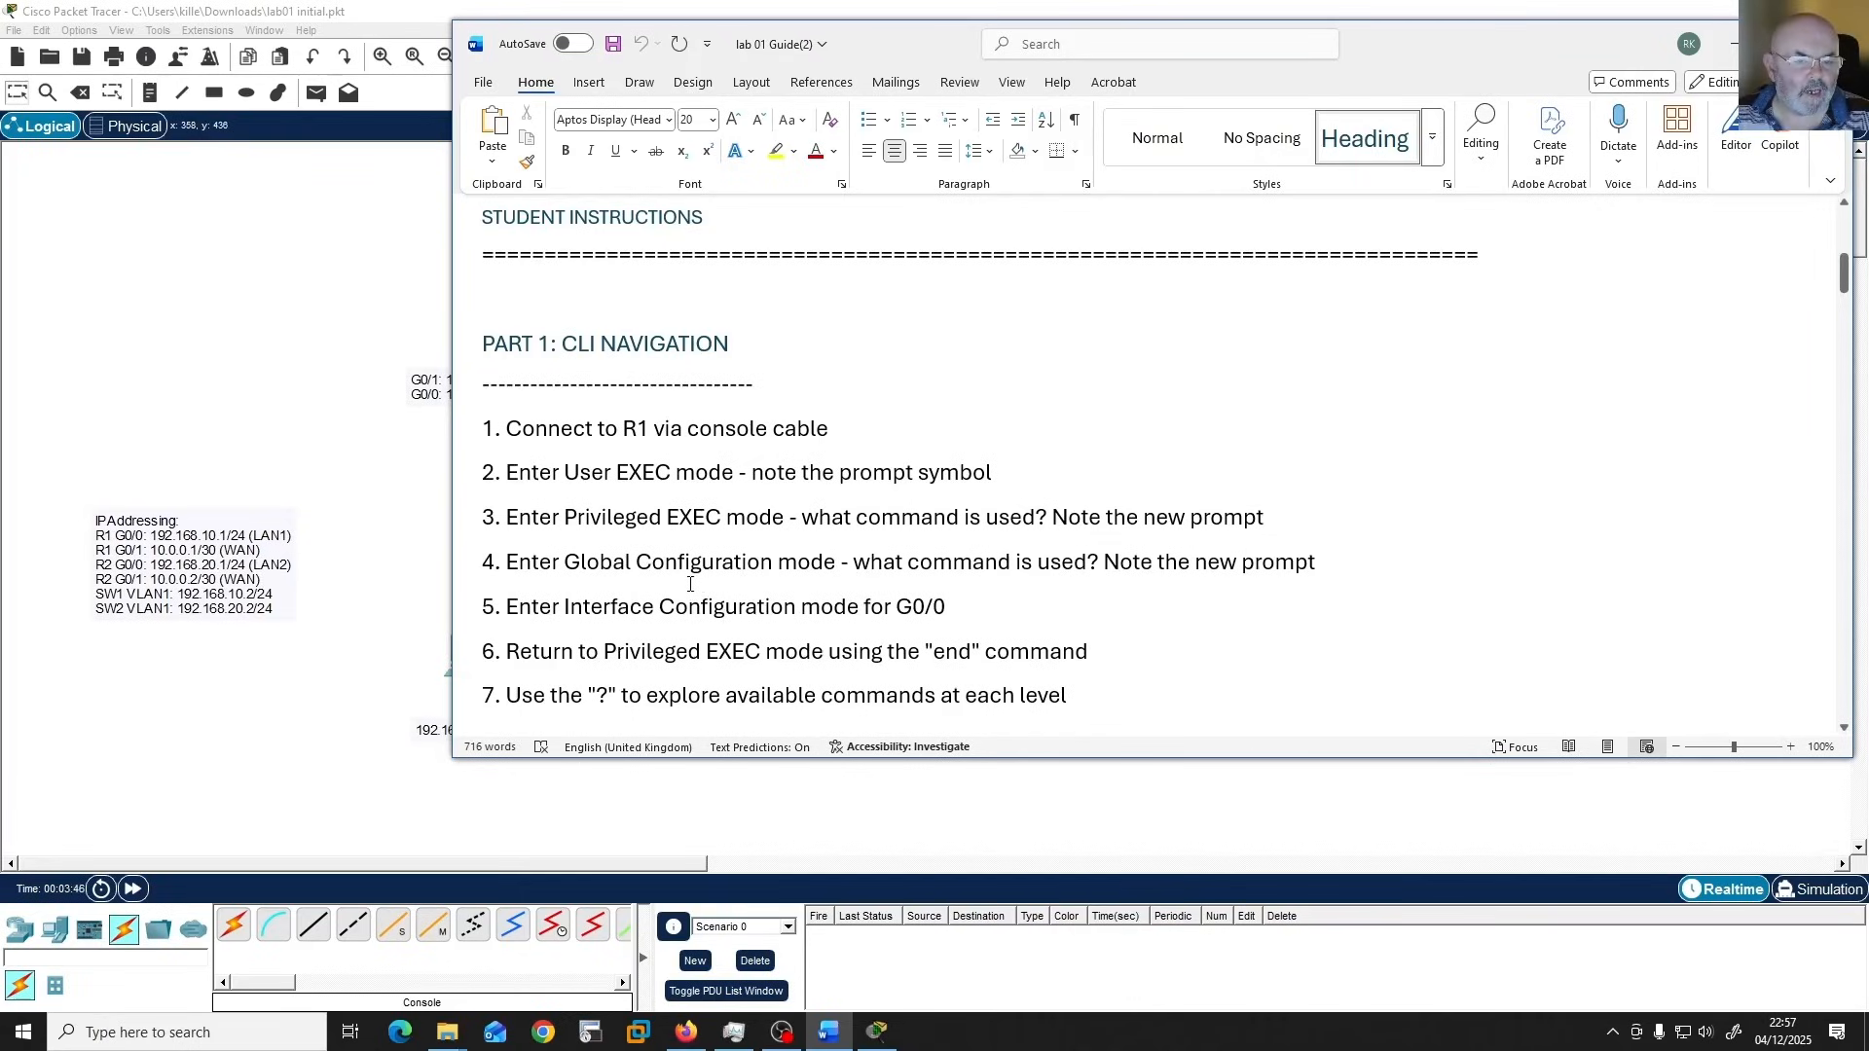
{"action": "scroll", "coordinate": [690, 584], "scroll_direction": "down", "scroll_amount": 3}
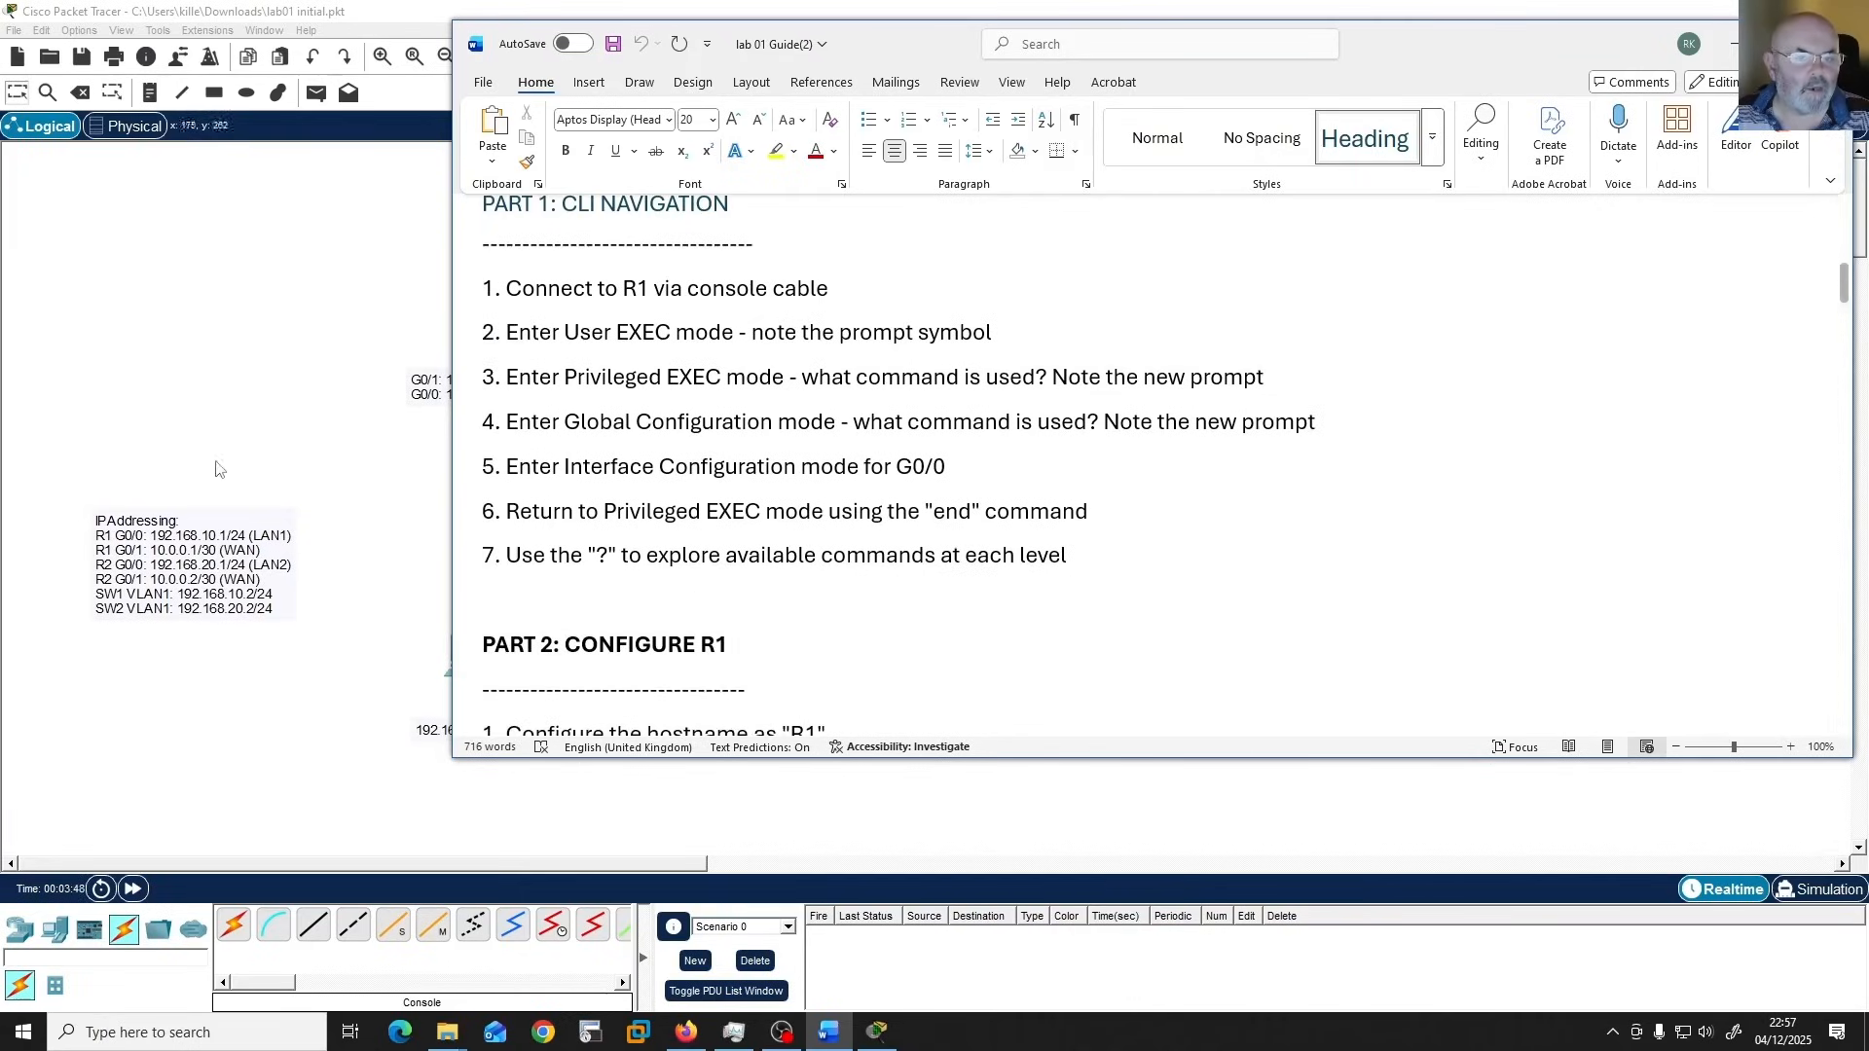
Back in Packet Tracer, run a console cable from the Engineer laptop's RS 232 port to Router1's Console port.
{"action": "left_click", "coordinate": [293, 297]}
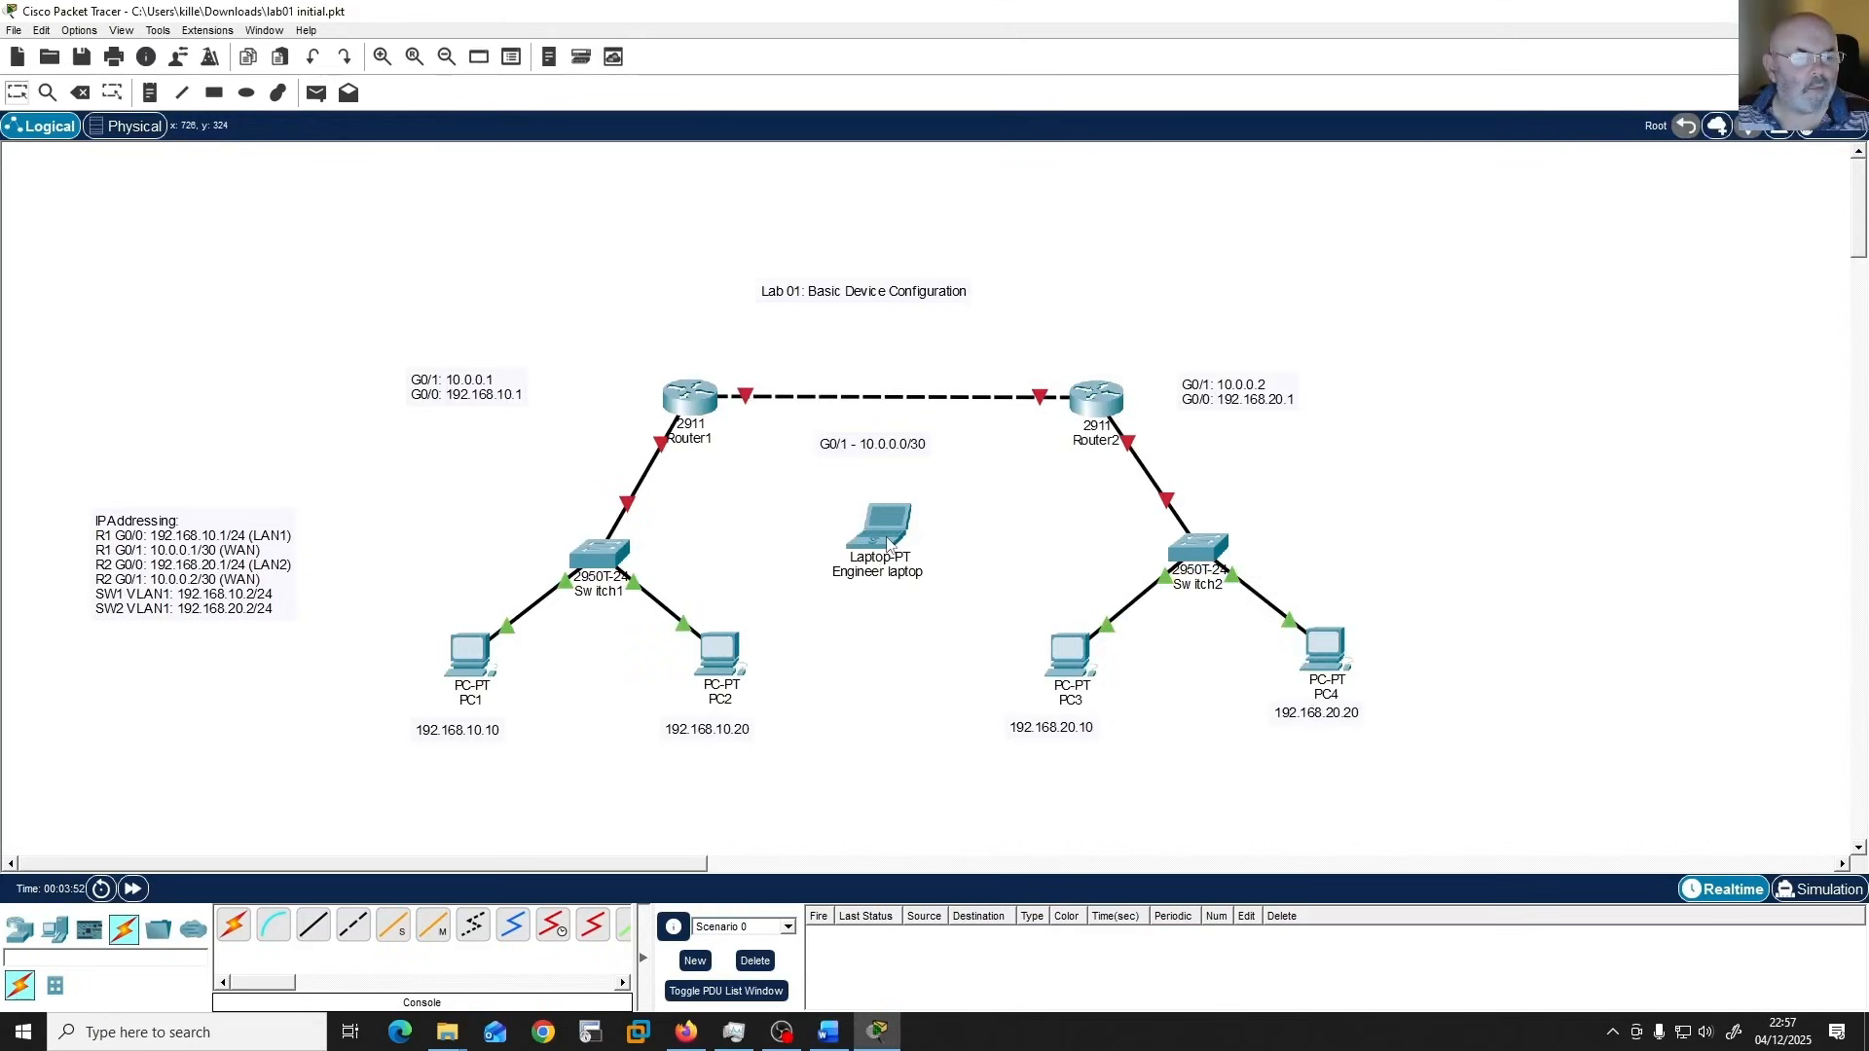
{"action": "left_click", "coordinate": [274, 937]}
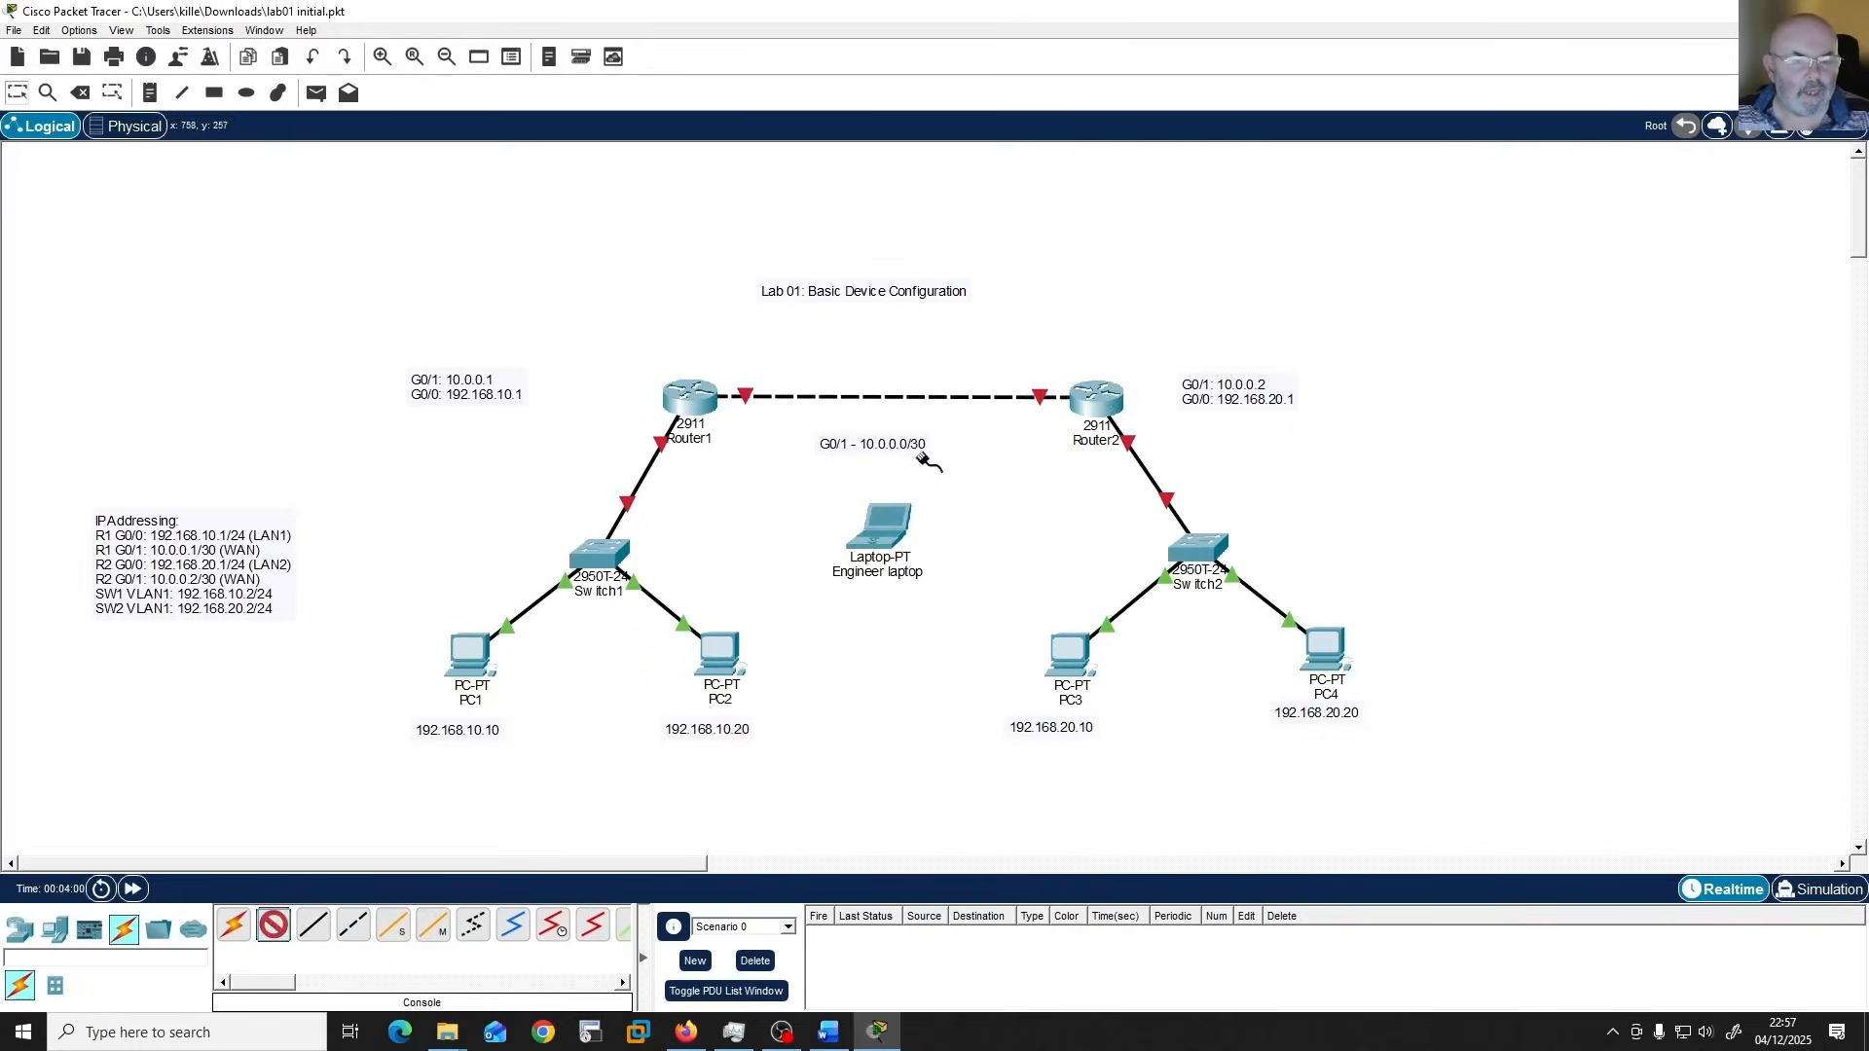
{"action": "left_click", "coordinate": [894, 525]}
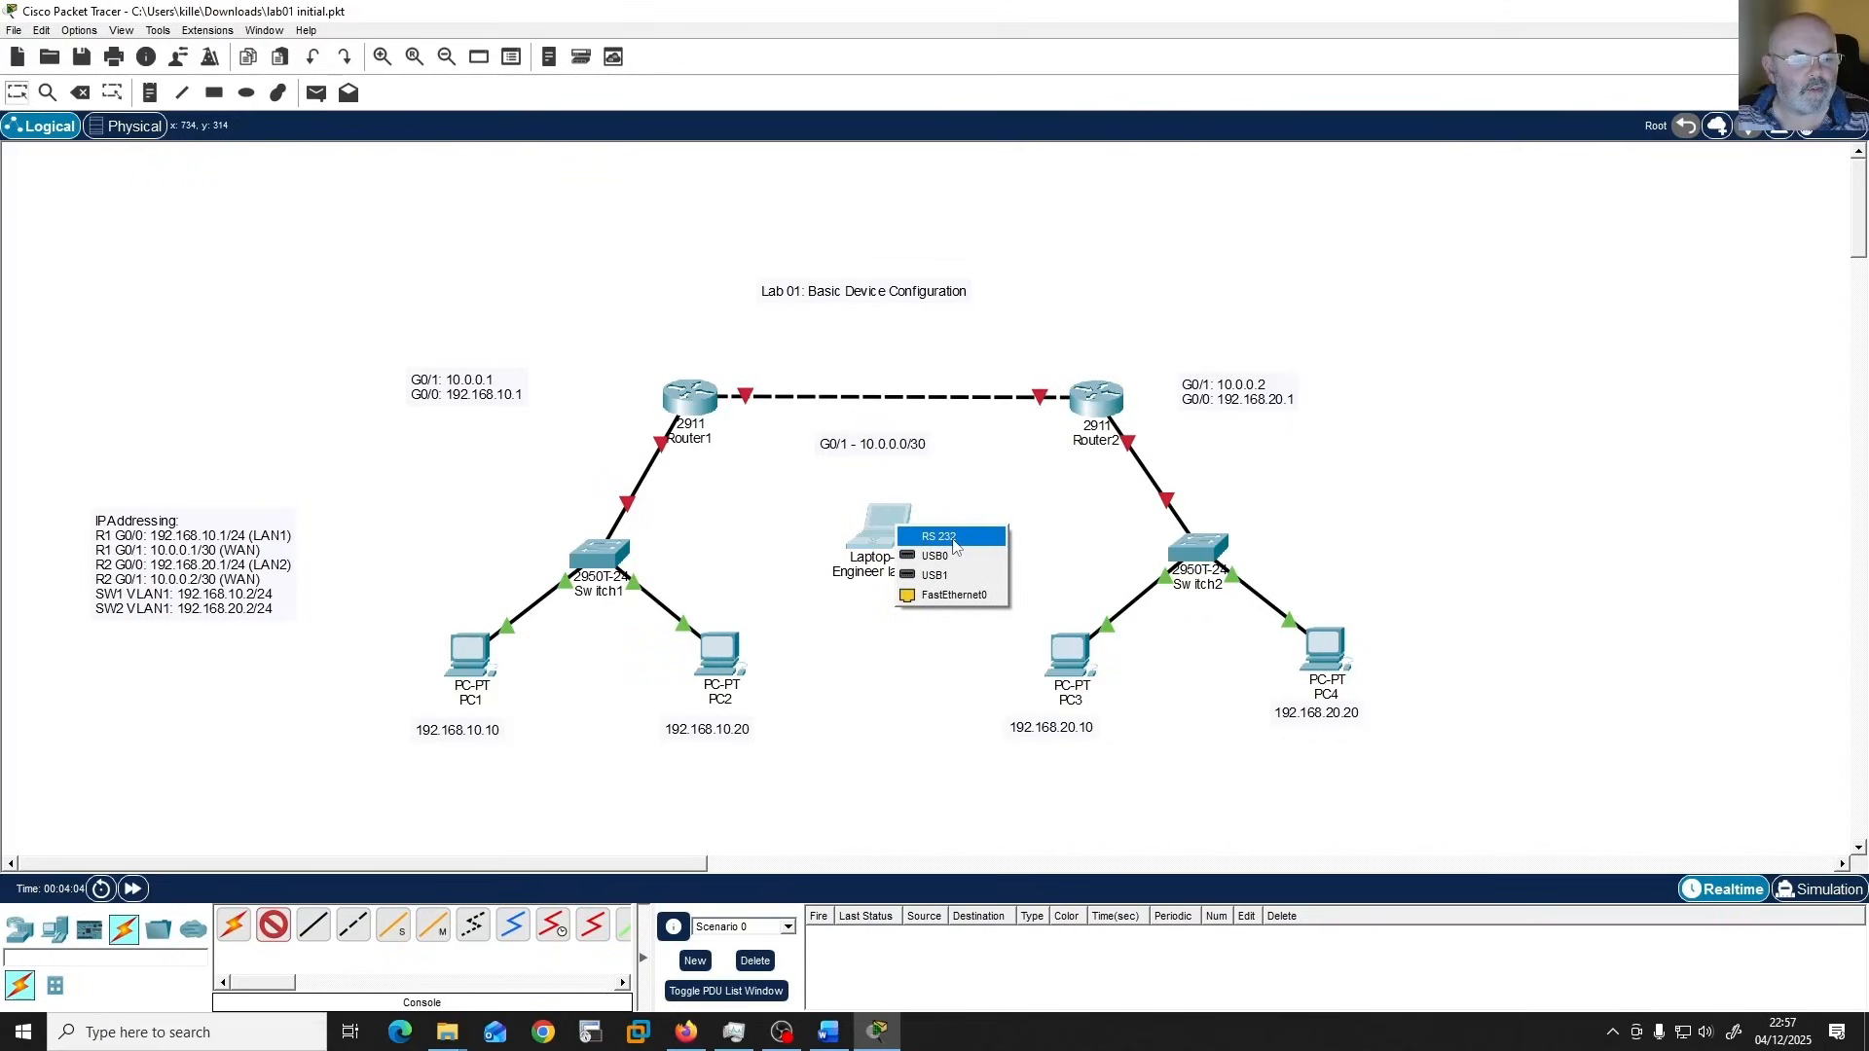
{"action": "left_click", "coordinate": [939, 537]}
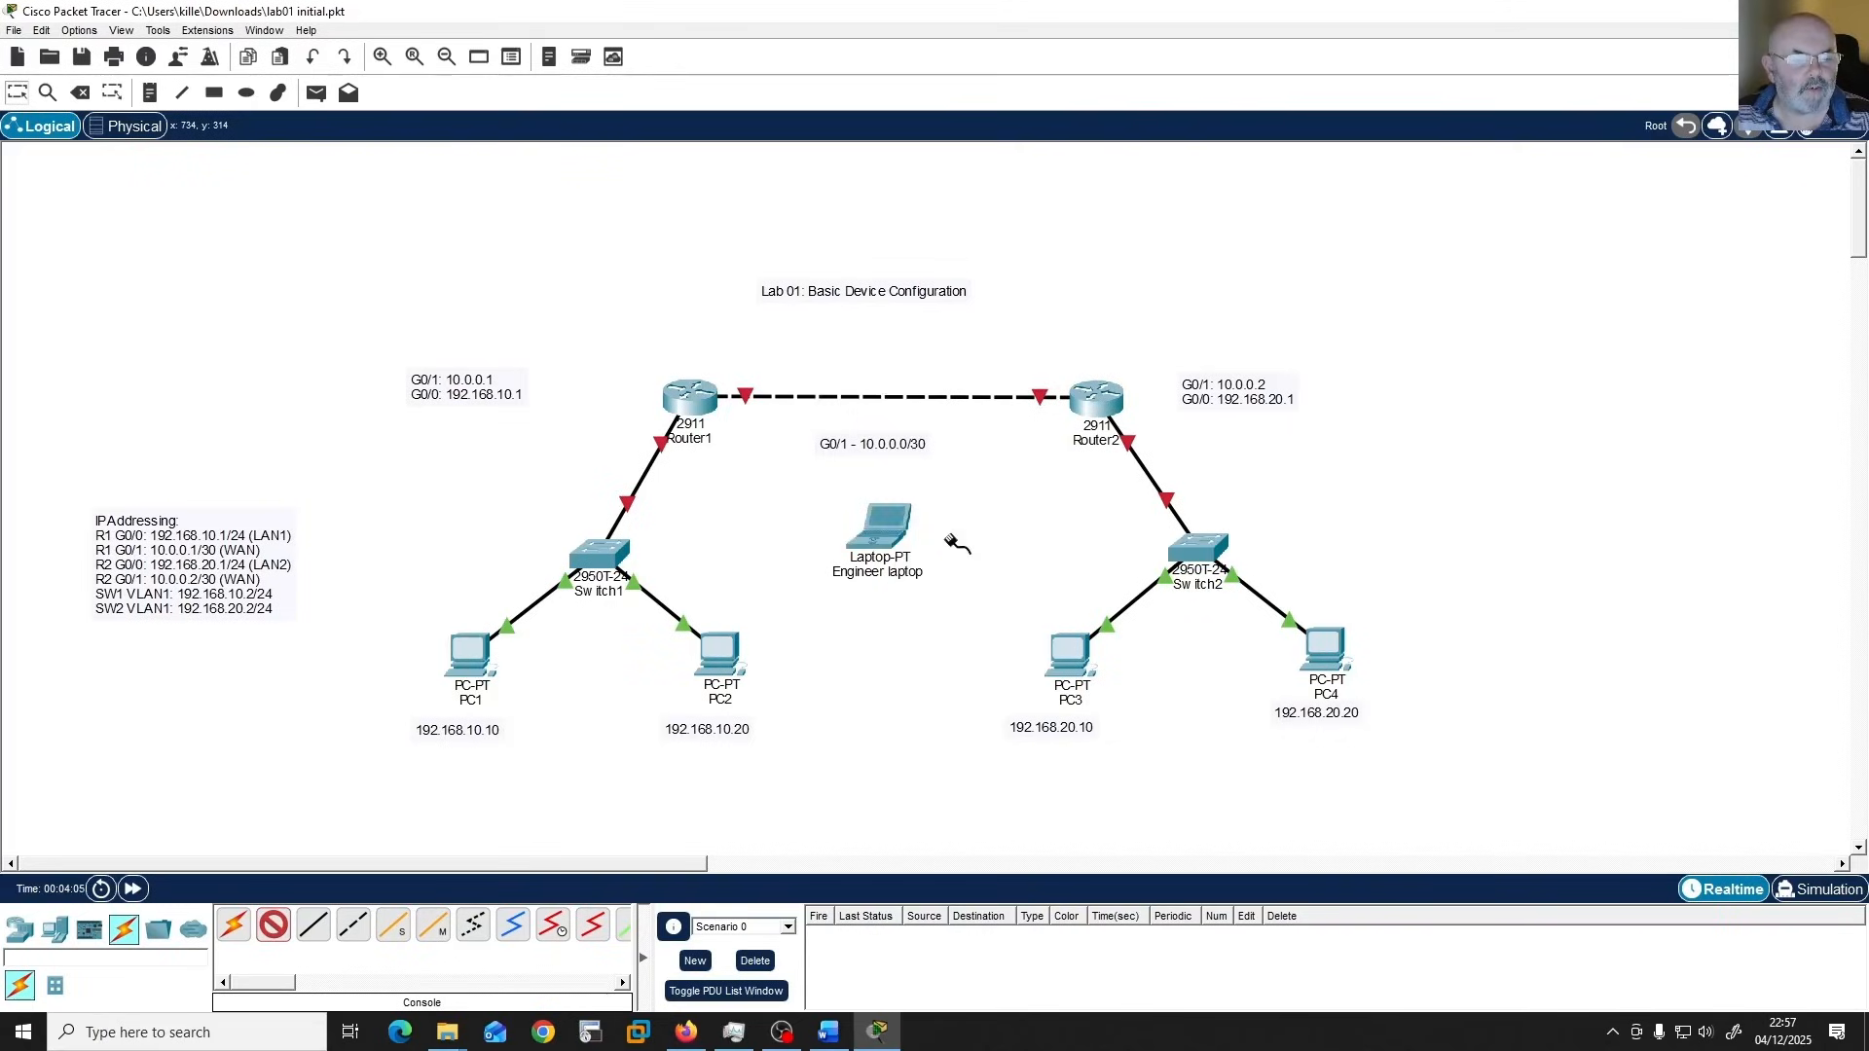
{"action": "left_click", "coordinate": [691, 400]}
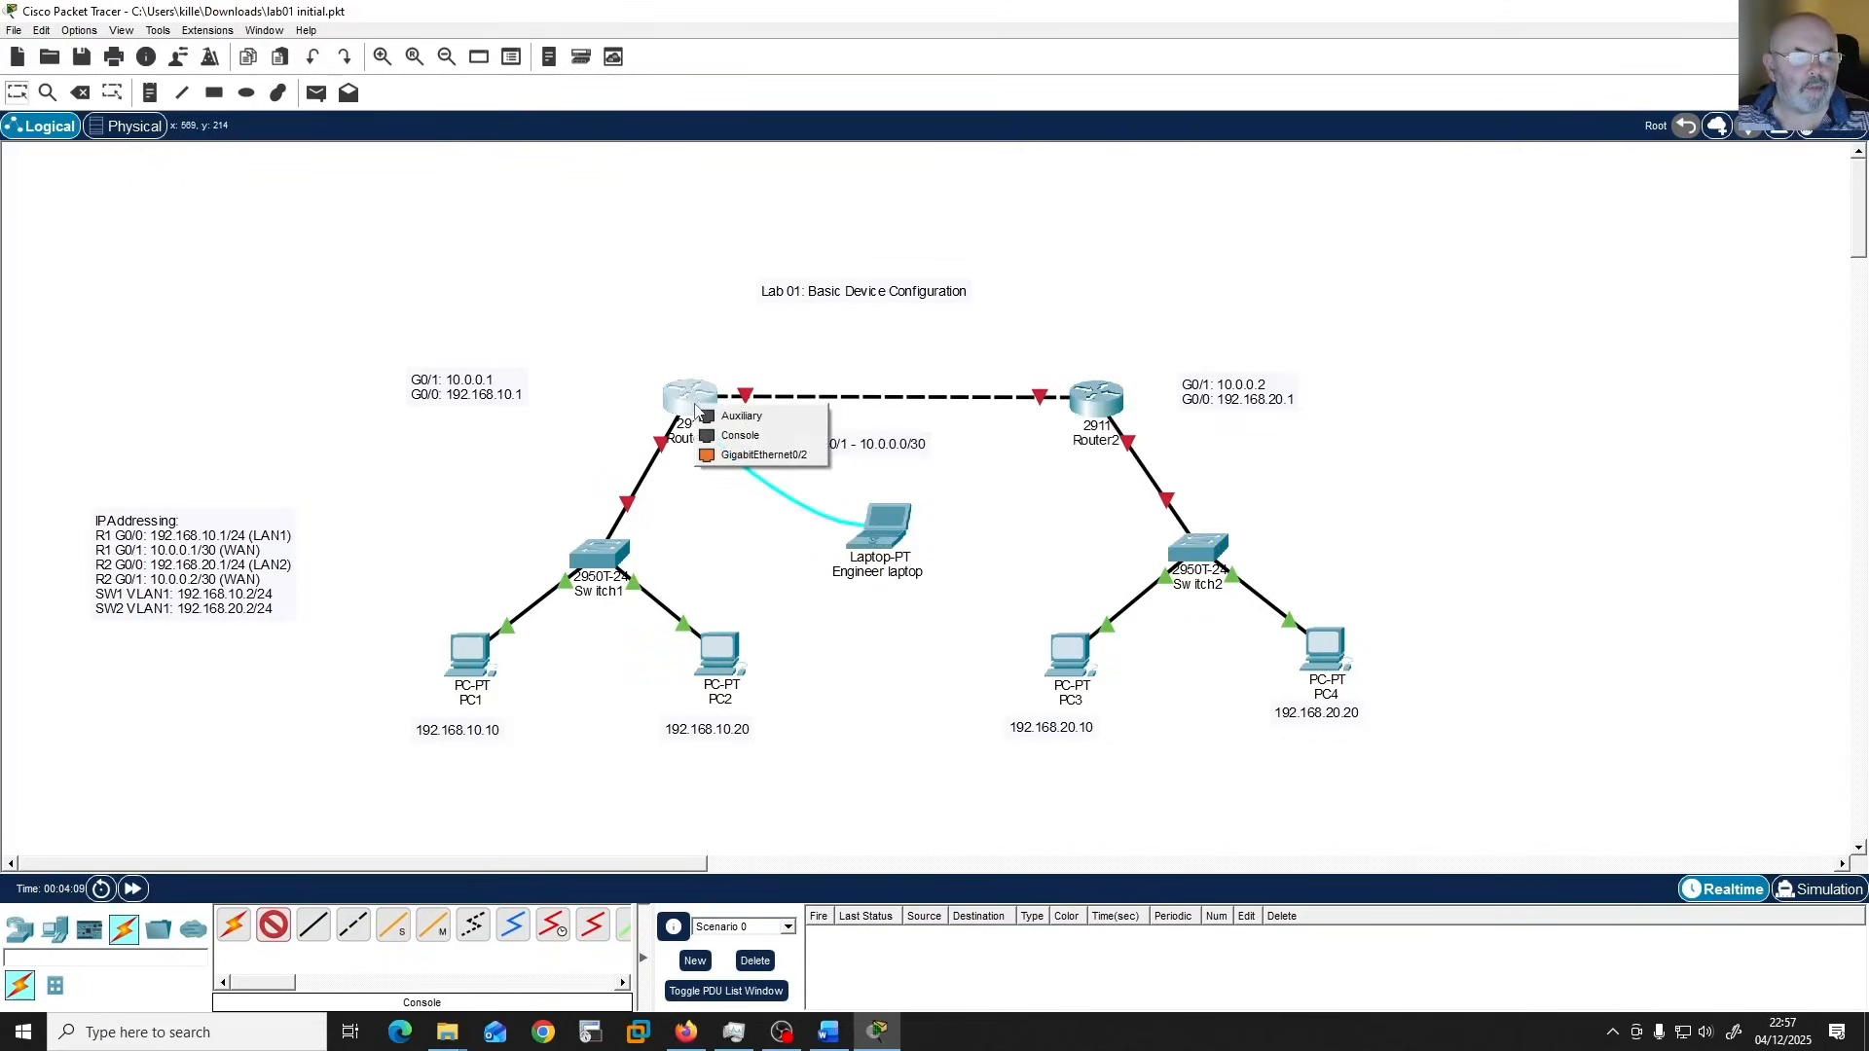
{"action": "left_click", "coordinate": [762, 440]}
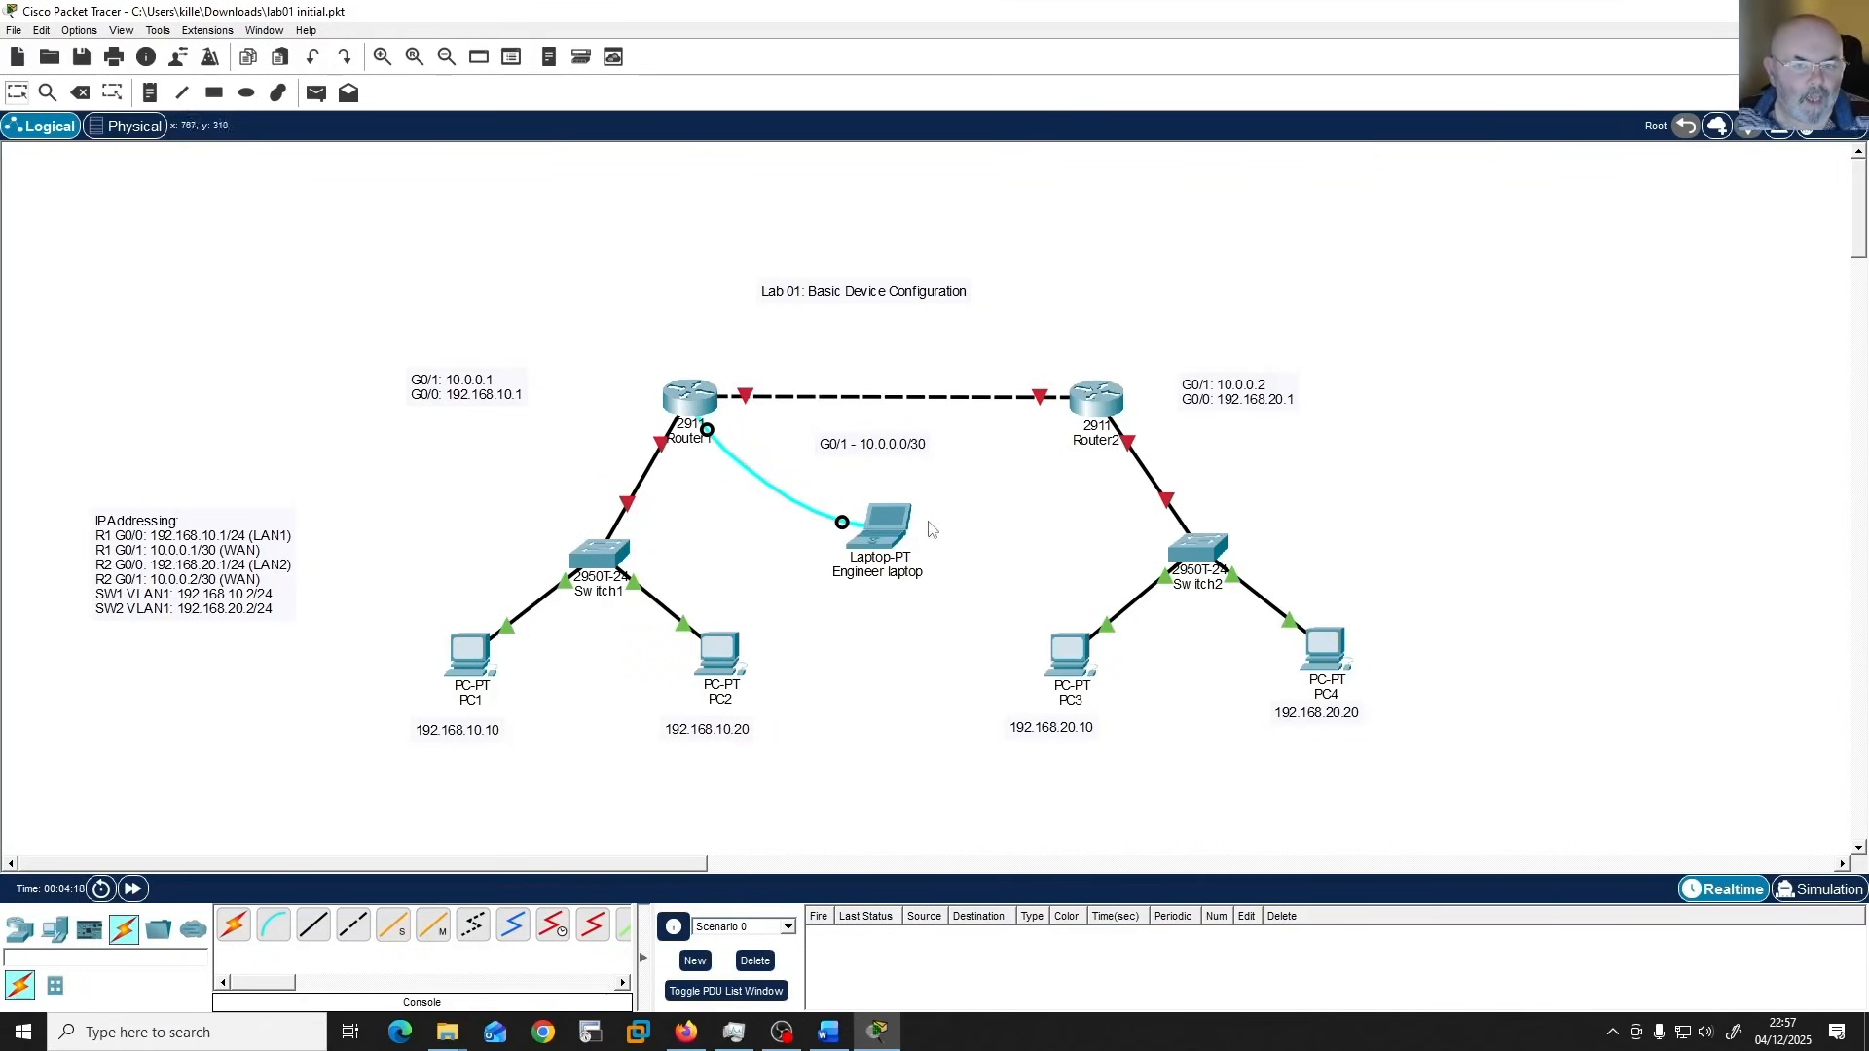
Start a terminal session on the Engineer laptop with the default port configuration and bring up the router's User EXEC prompt.
{"action": "left_click", "coordinate": [888, 528]}
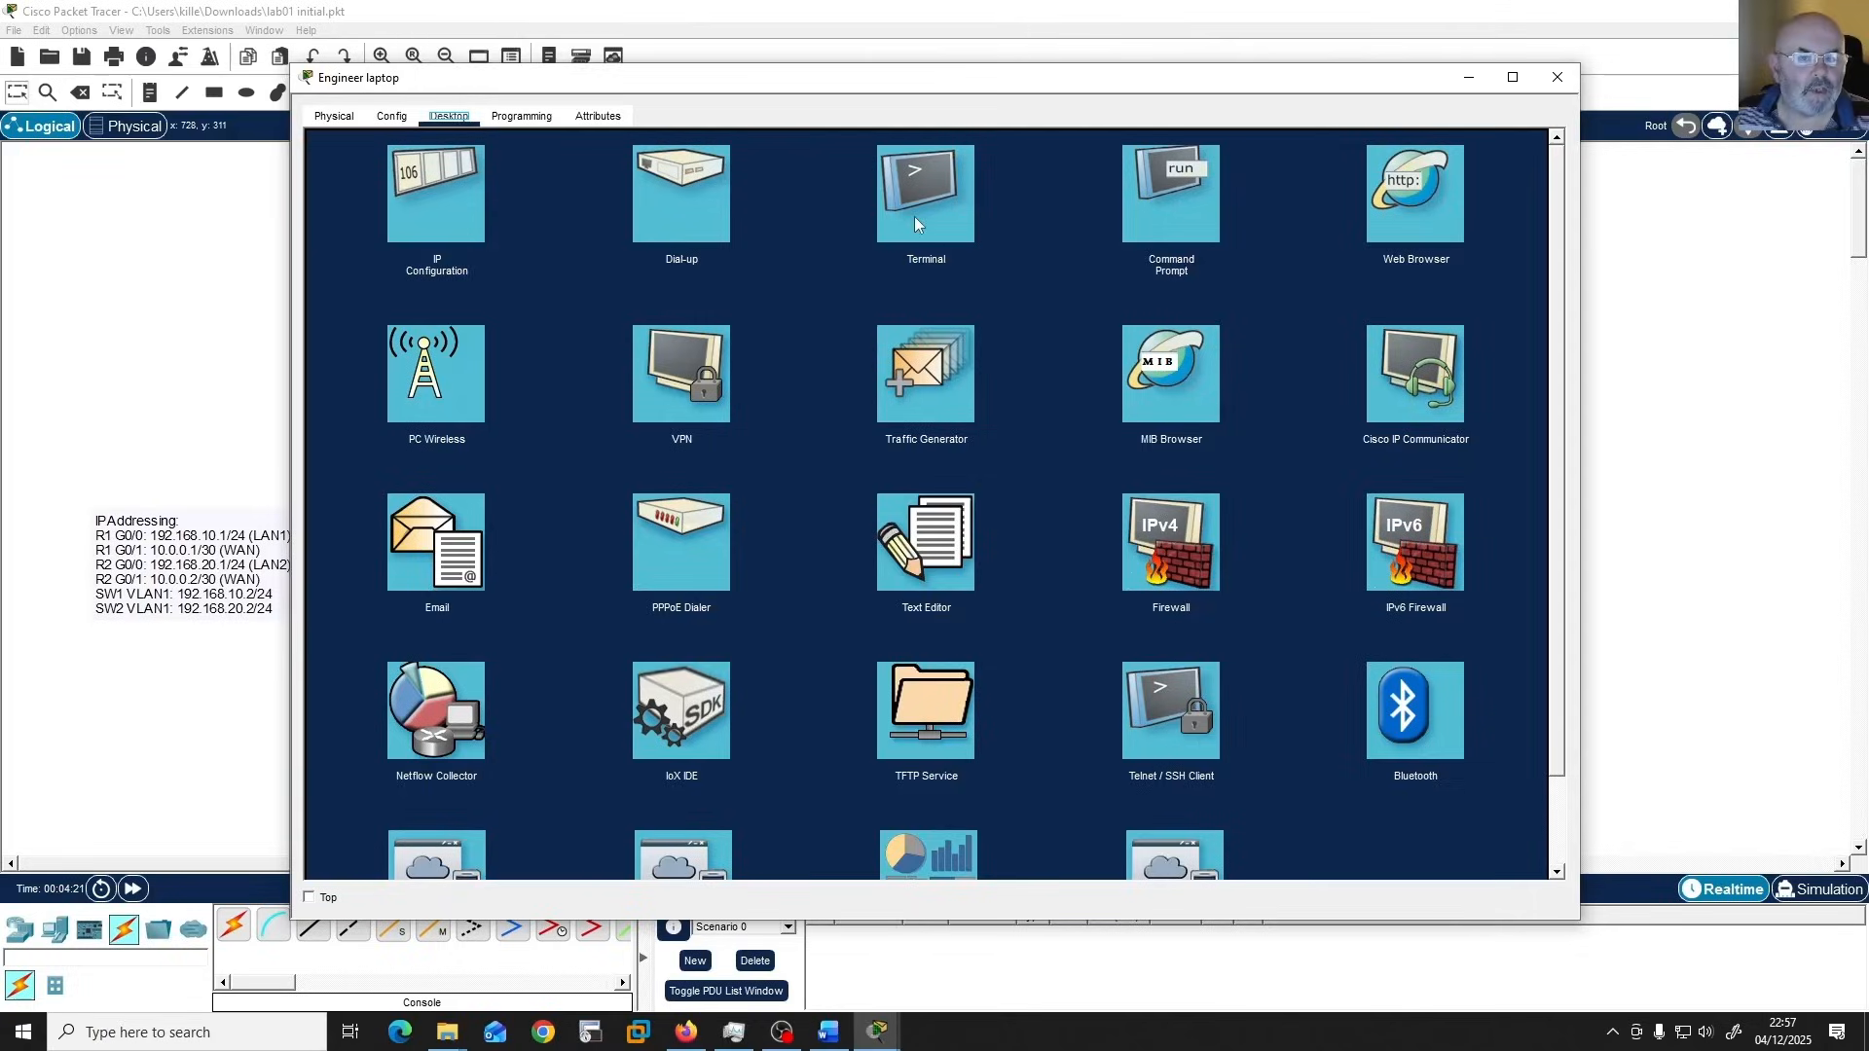
{"action": "left_click", "coordinate": [915, 223]}
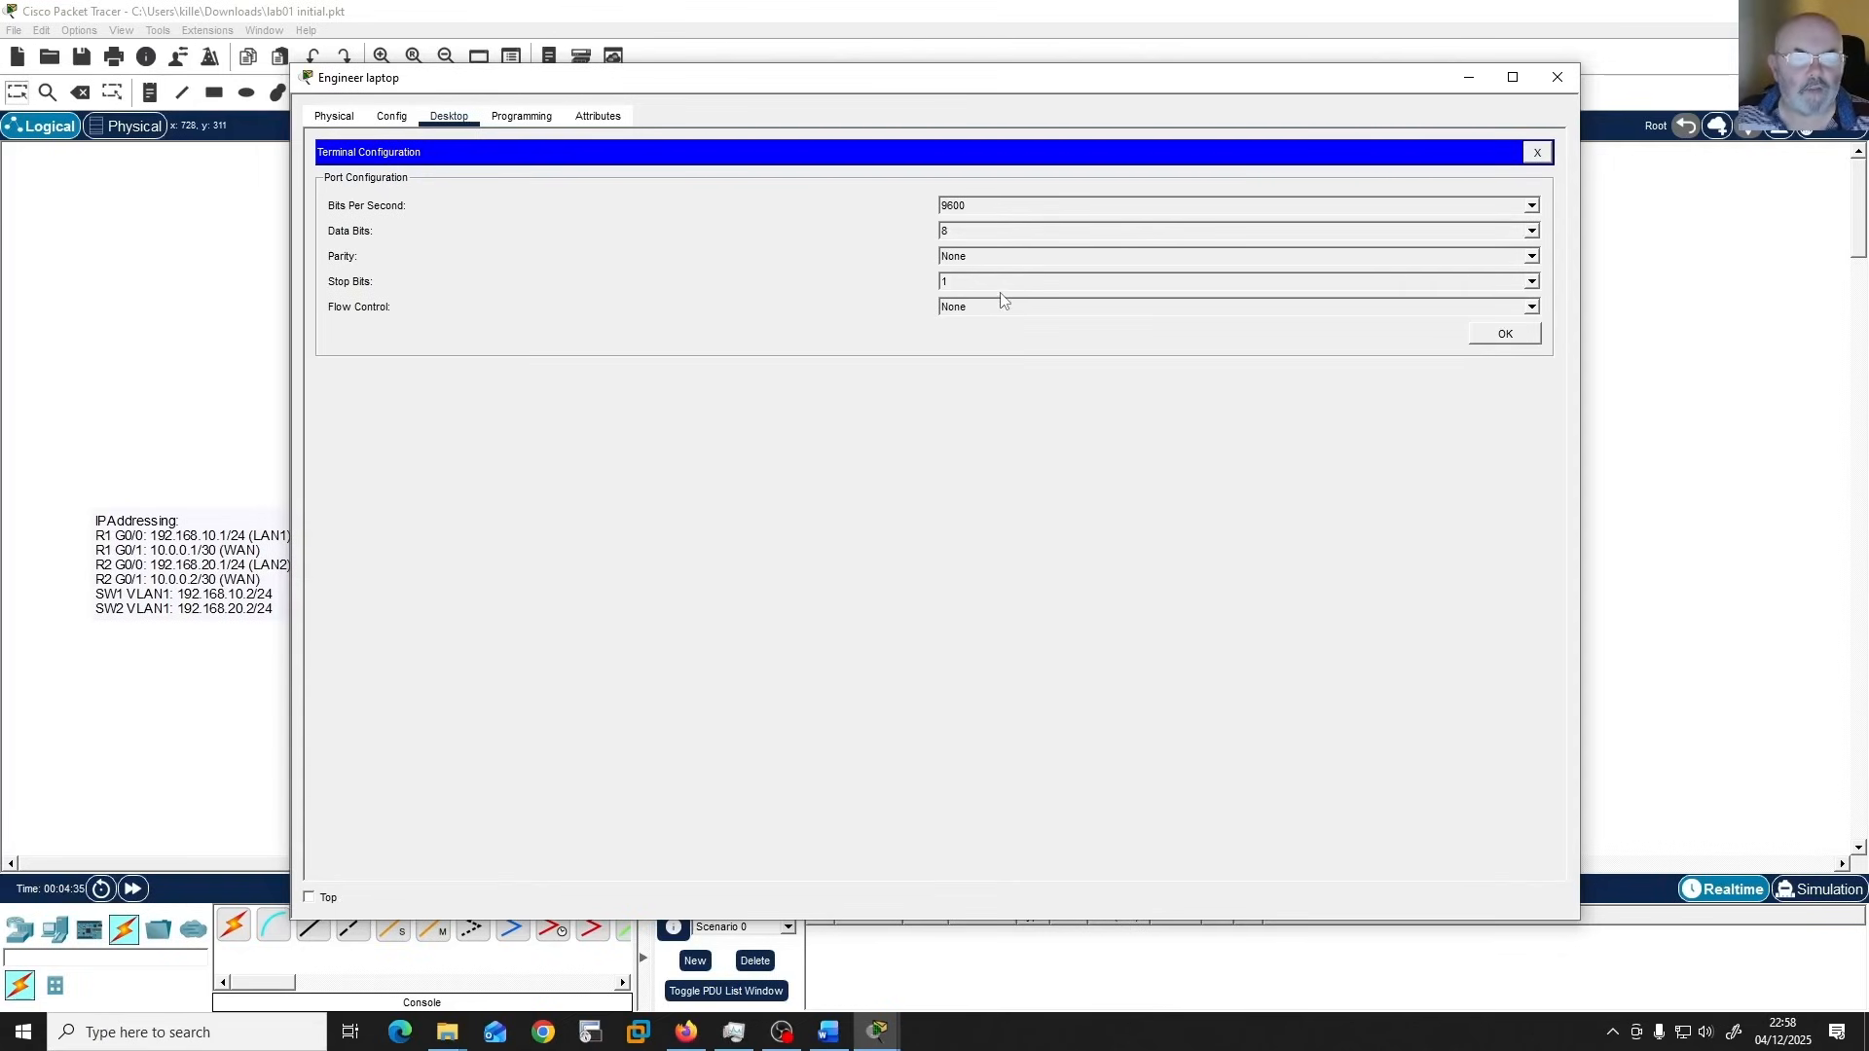
{"action": "left_click", "coordinate": [1505, 334]}
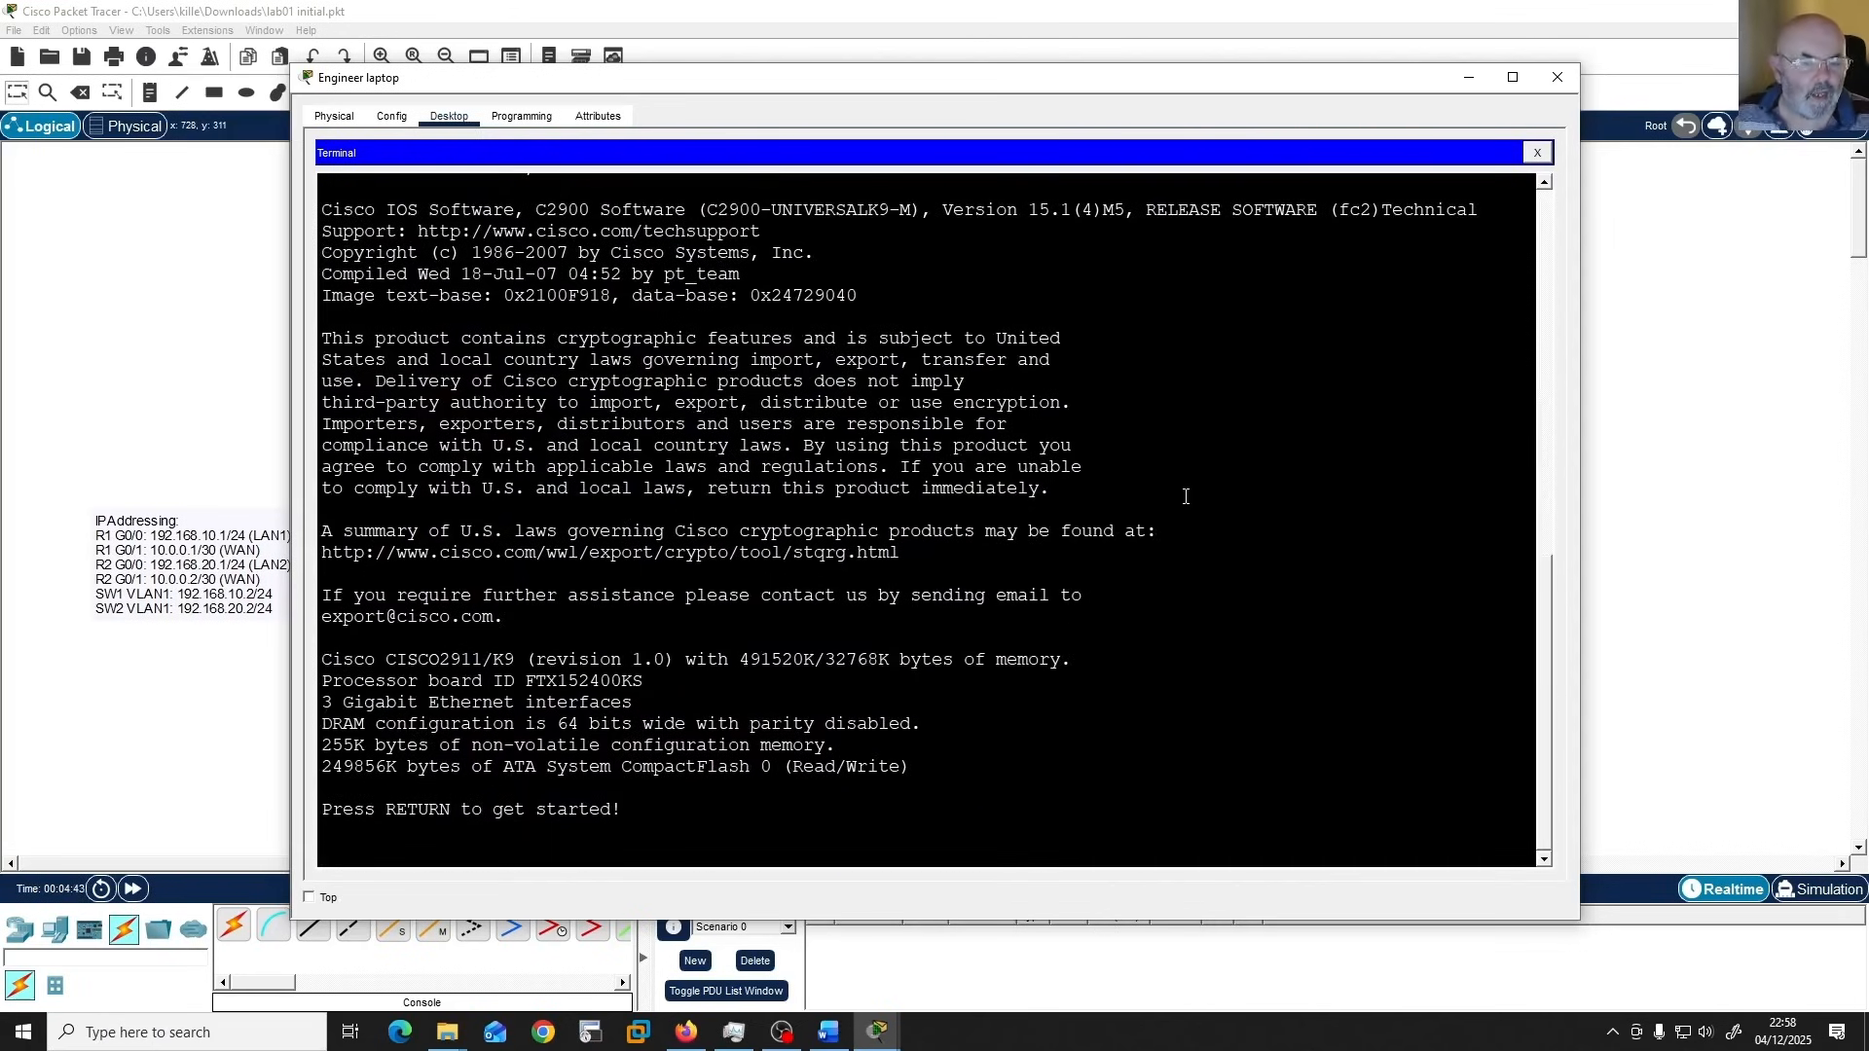
{"action": "key", "text": "Return"}
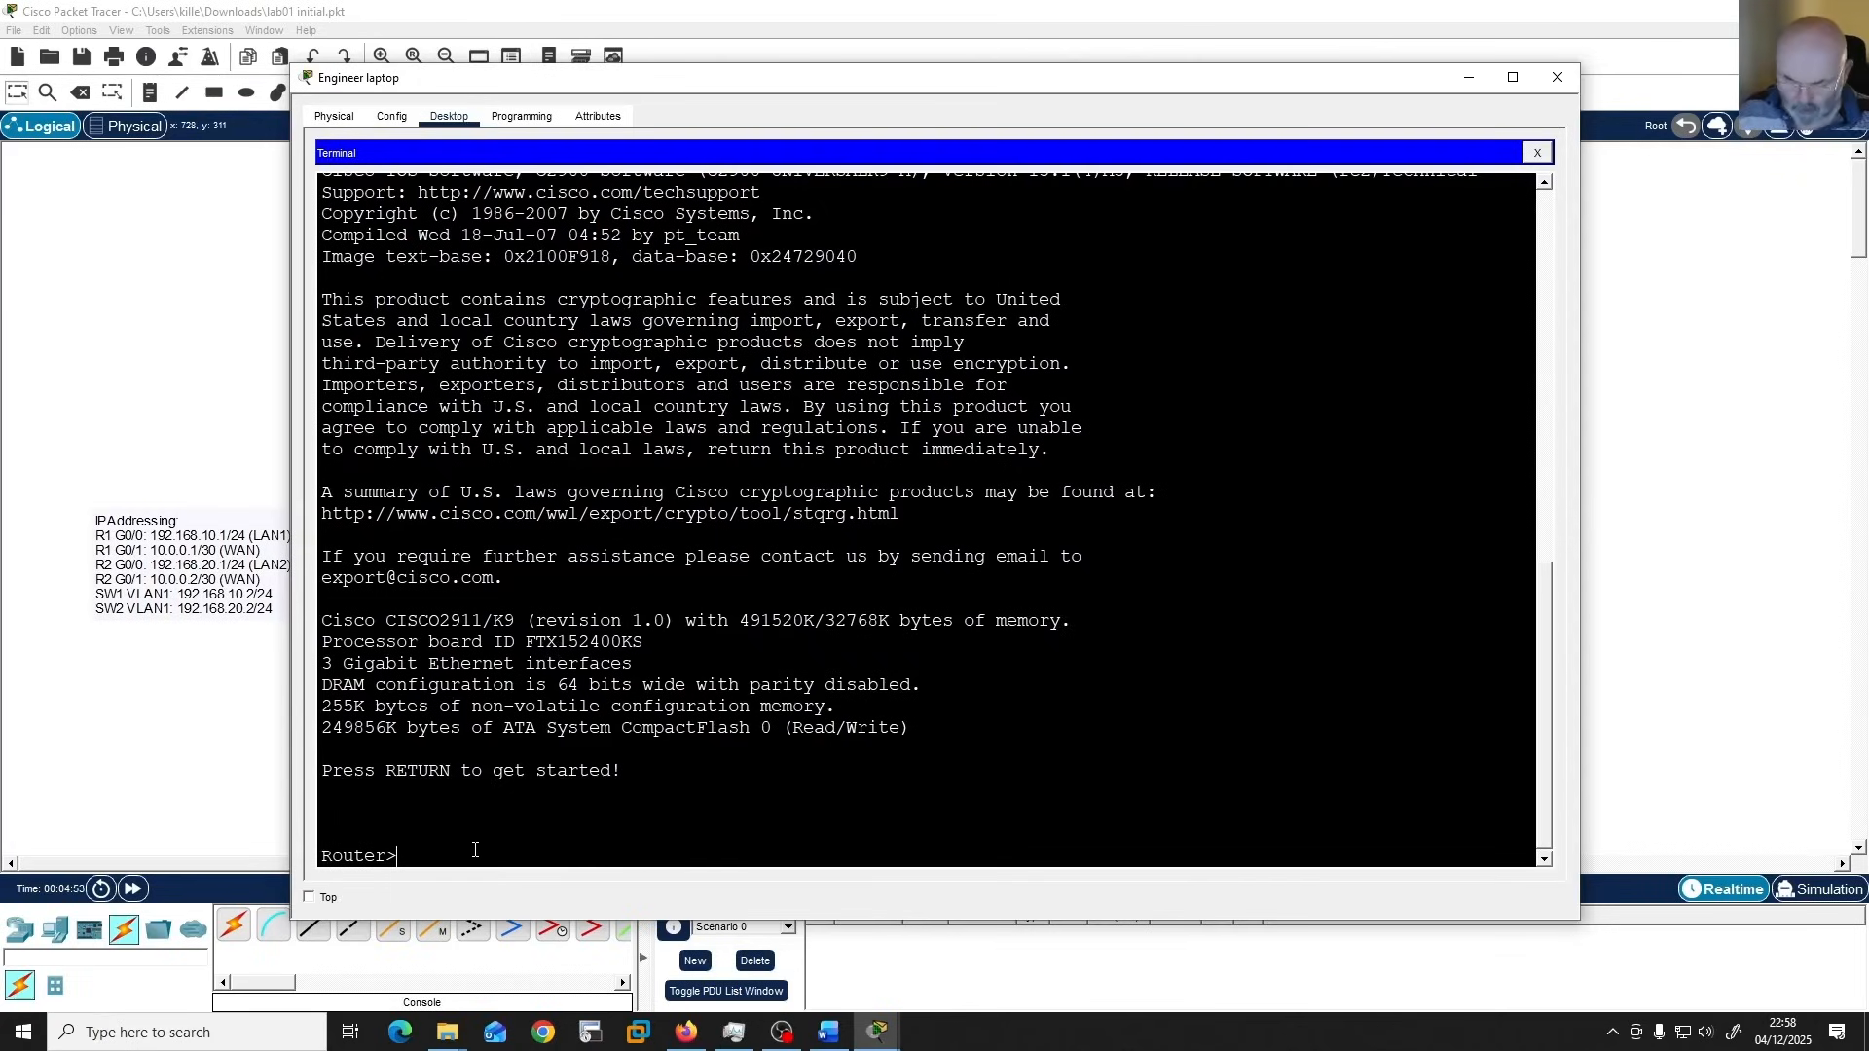
List the commands available in User EXEC mode with "?", and the options of the show command with "show ?".
{"action": "type", "text": "?"}
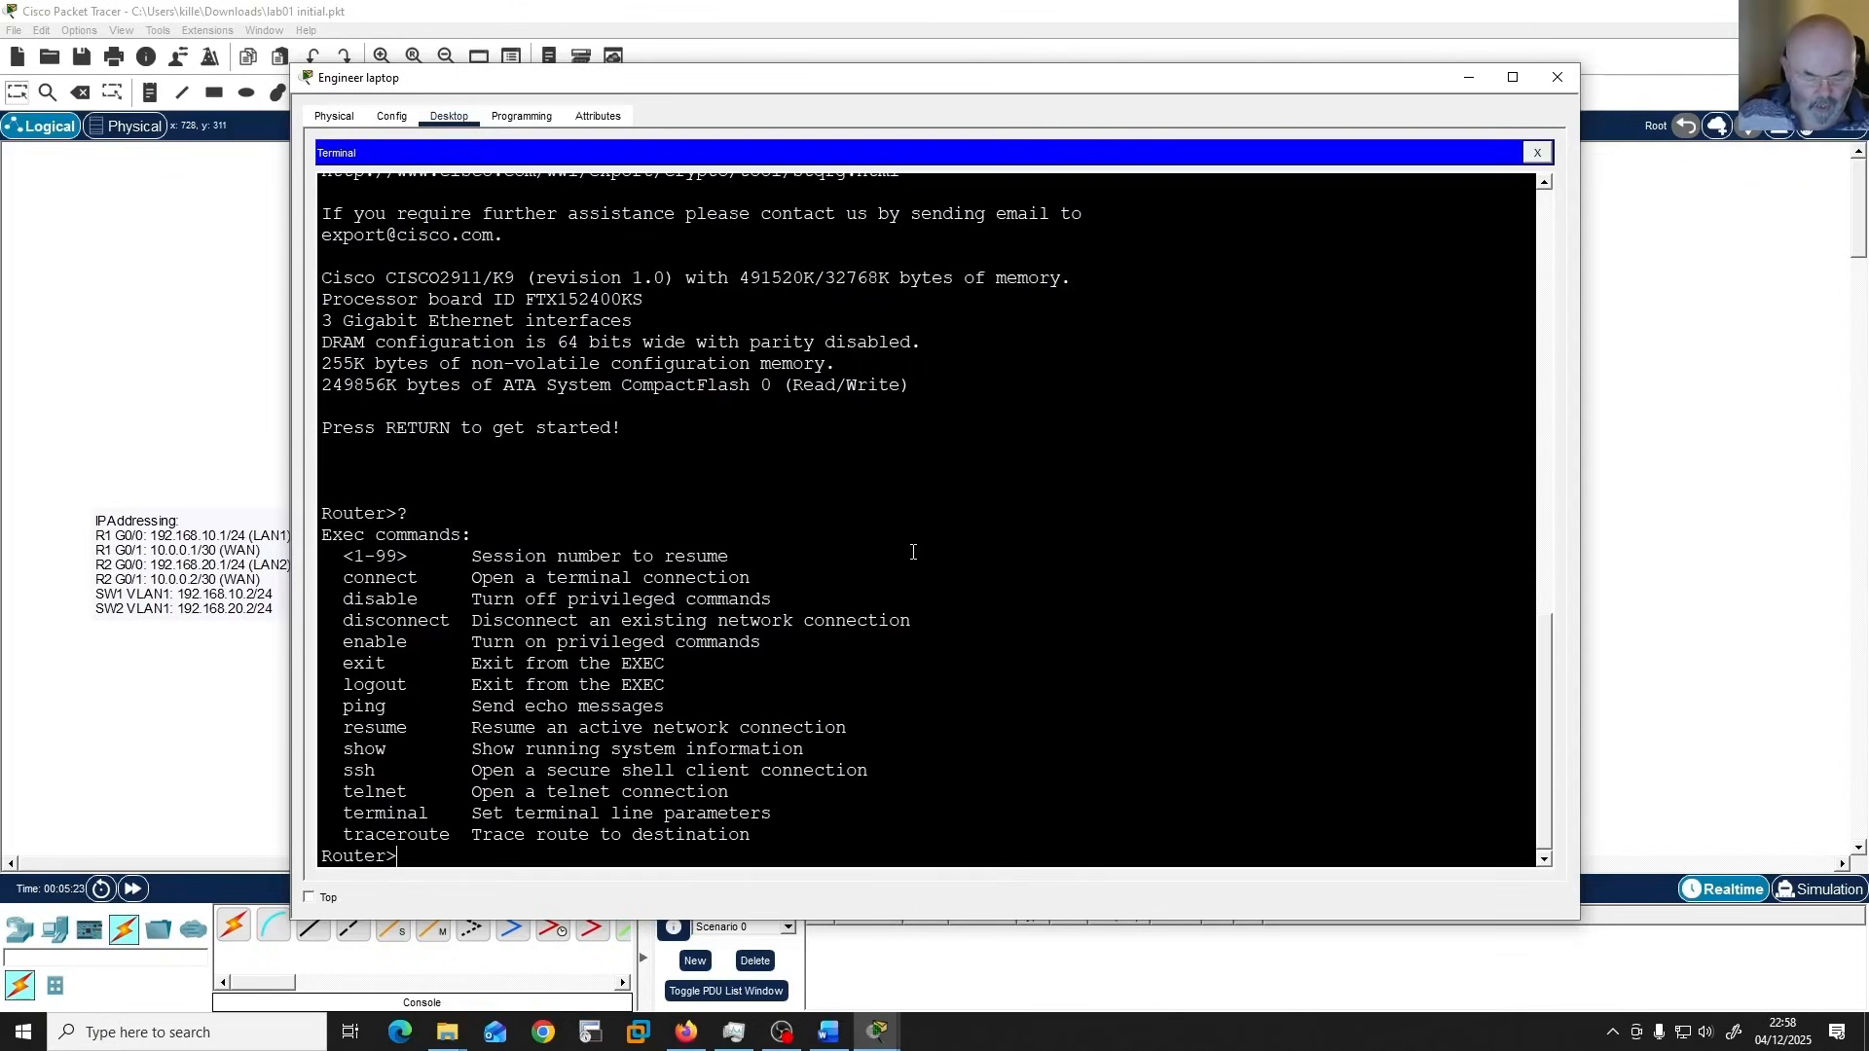
{"action": "type", "text": "sh"}
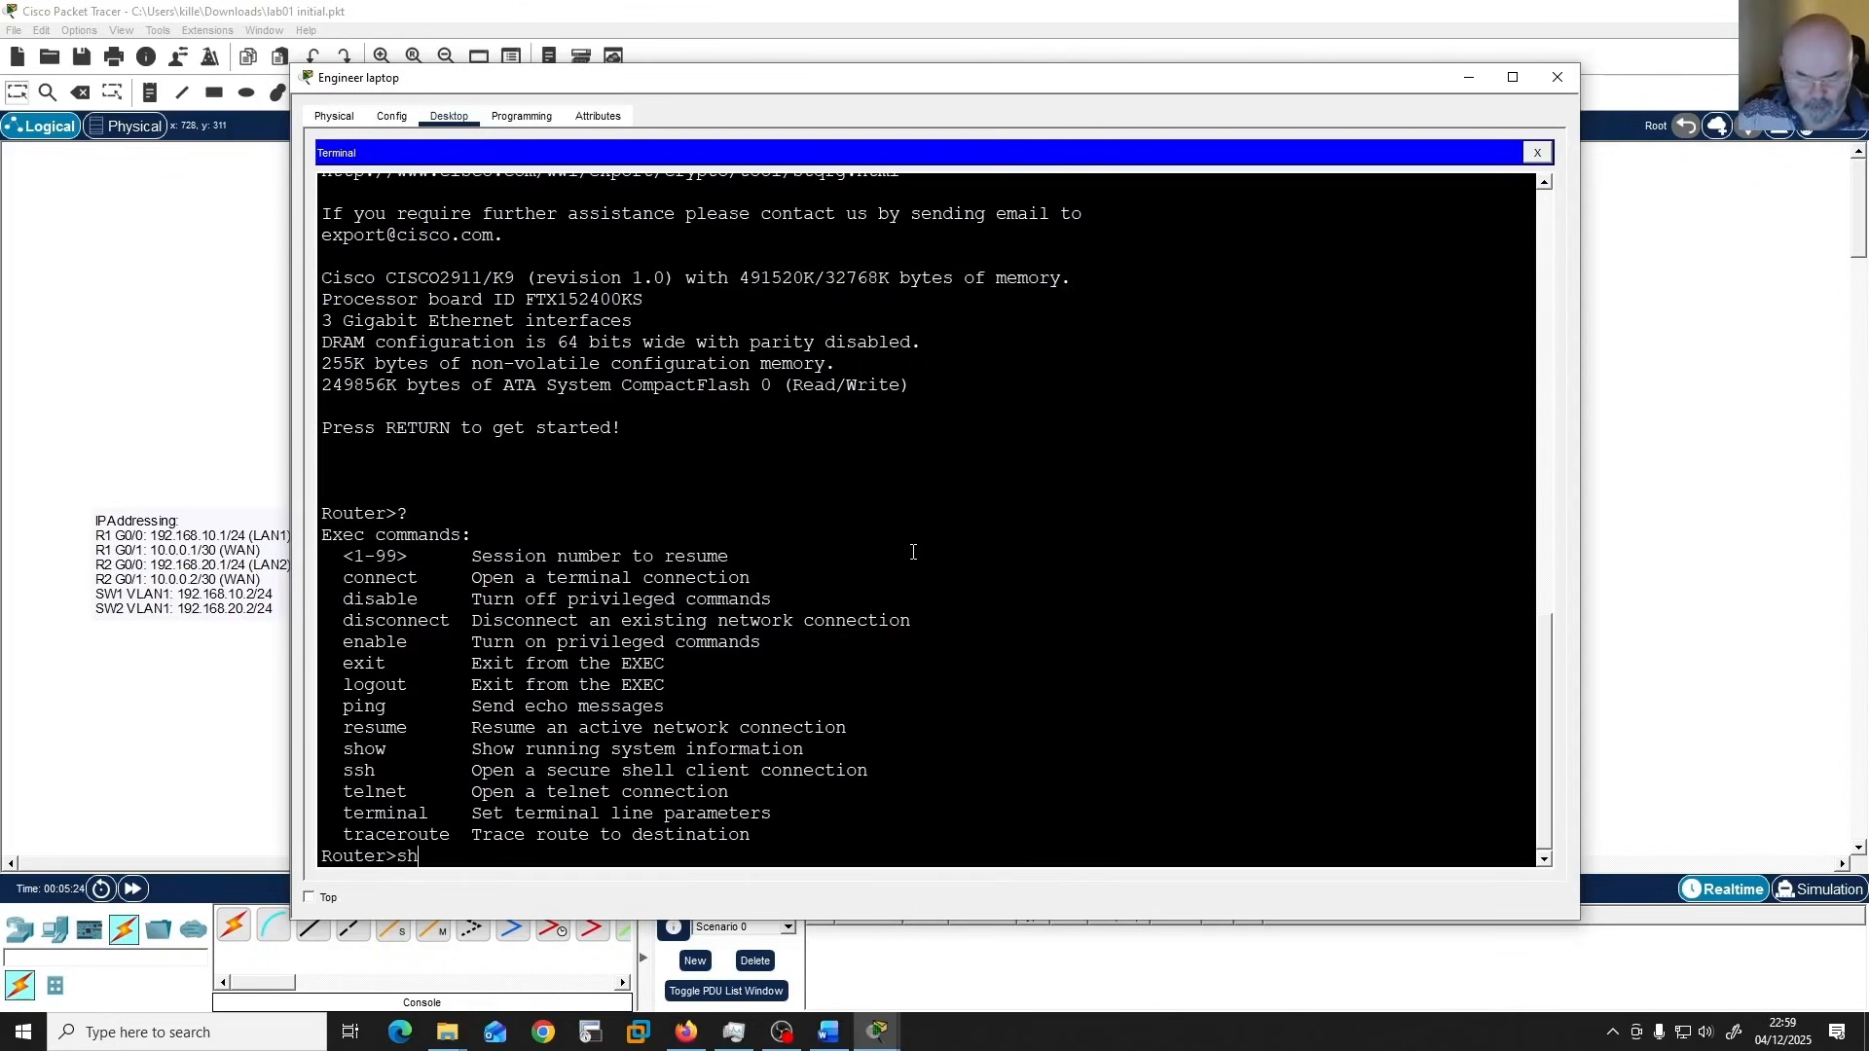
{"action": "type", "text": "ow"}
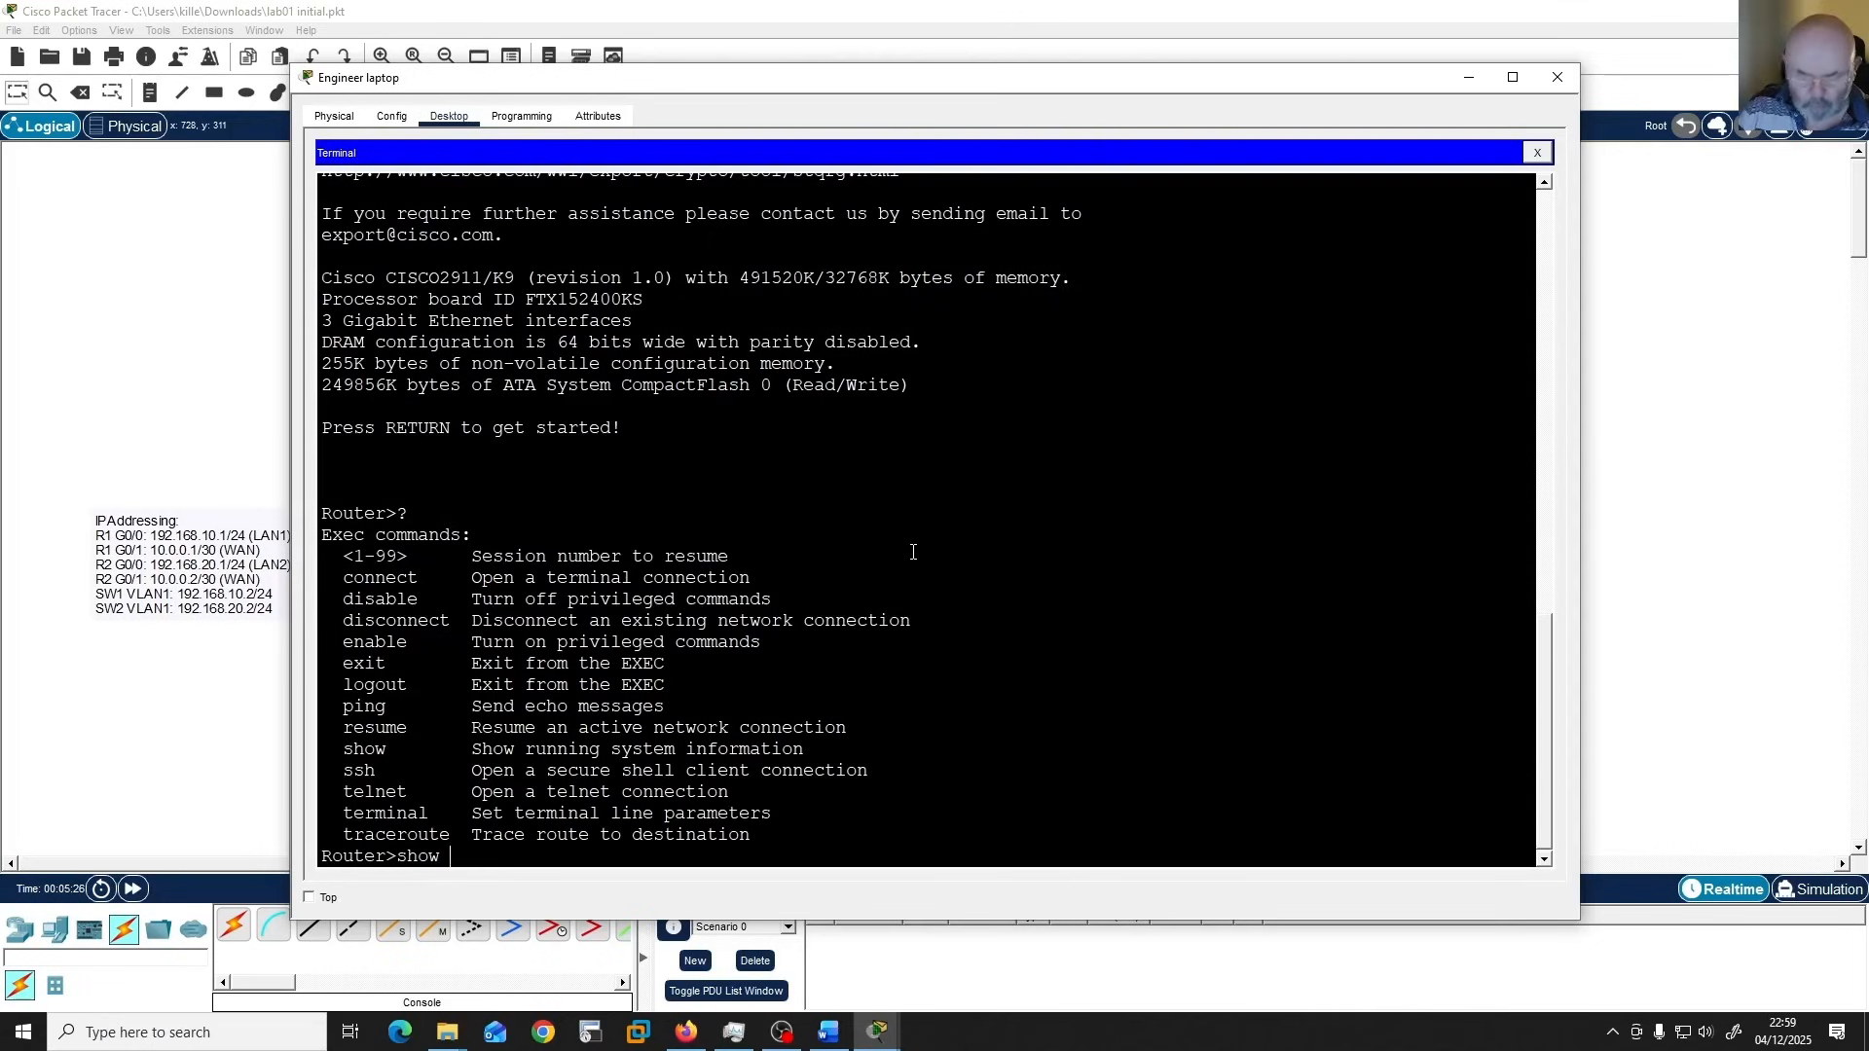
{"action": "type", "text": " ?"}
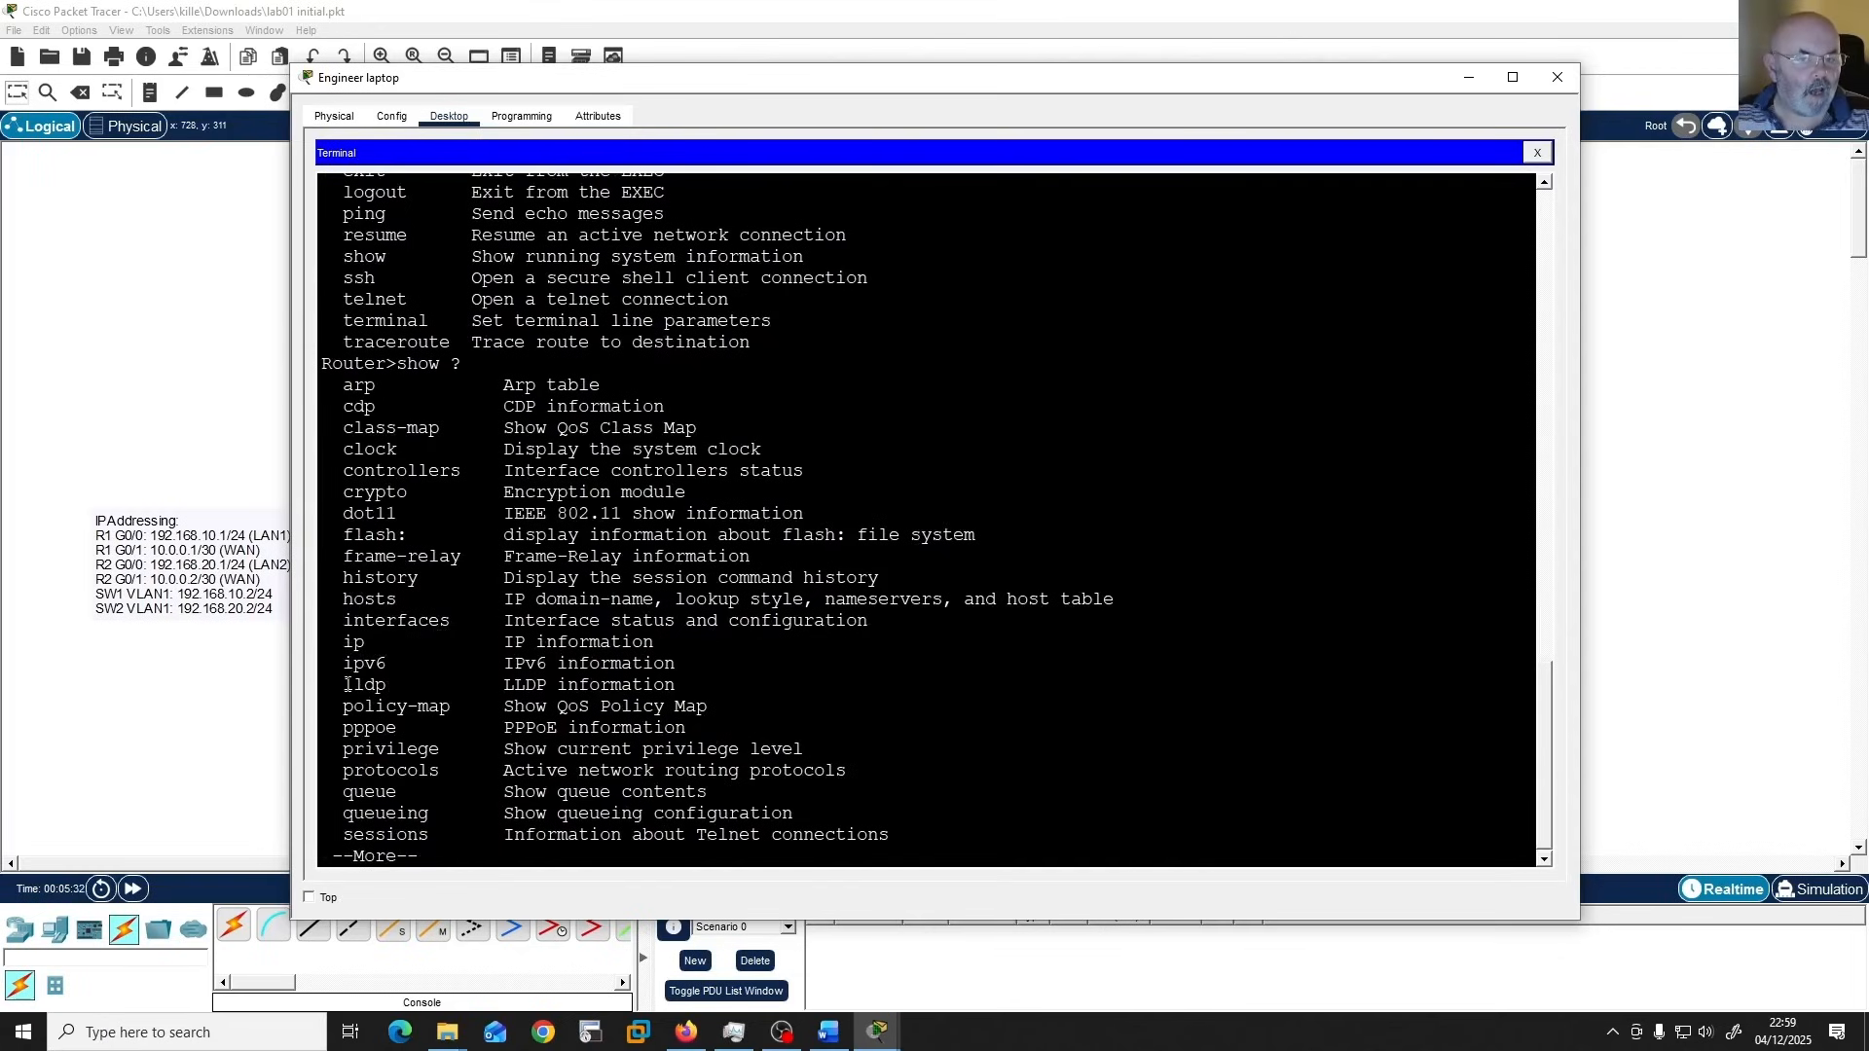
Page to the end of the show options, test auto-completing "show run" in User EXEC mode, and clear the line.
{"action": "key", "text": "space"}
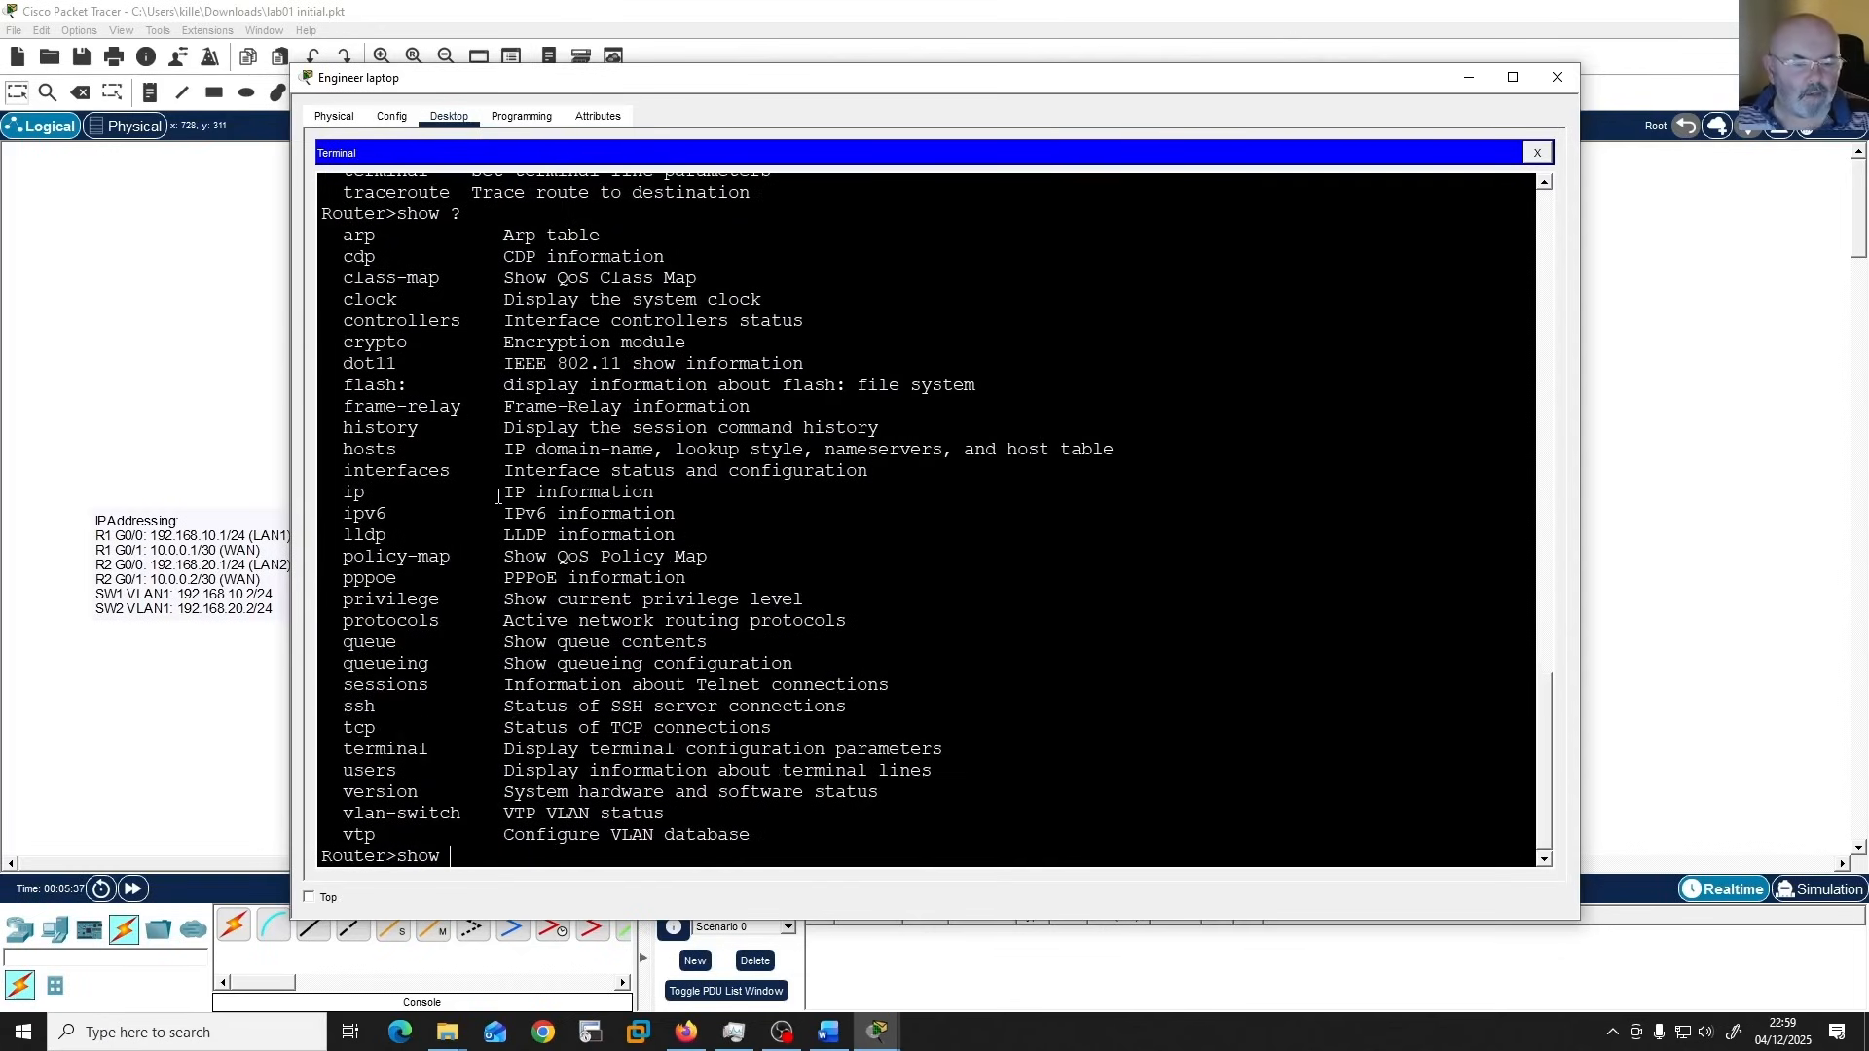
{"action": "type", "text": "run"}
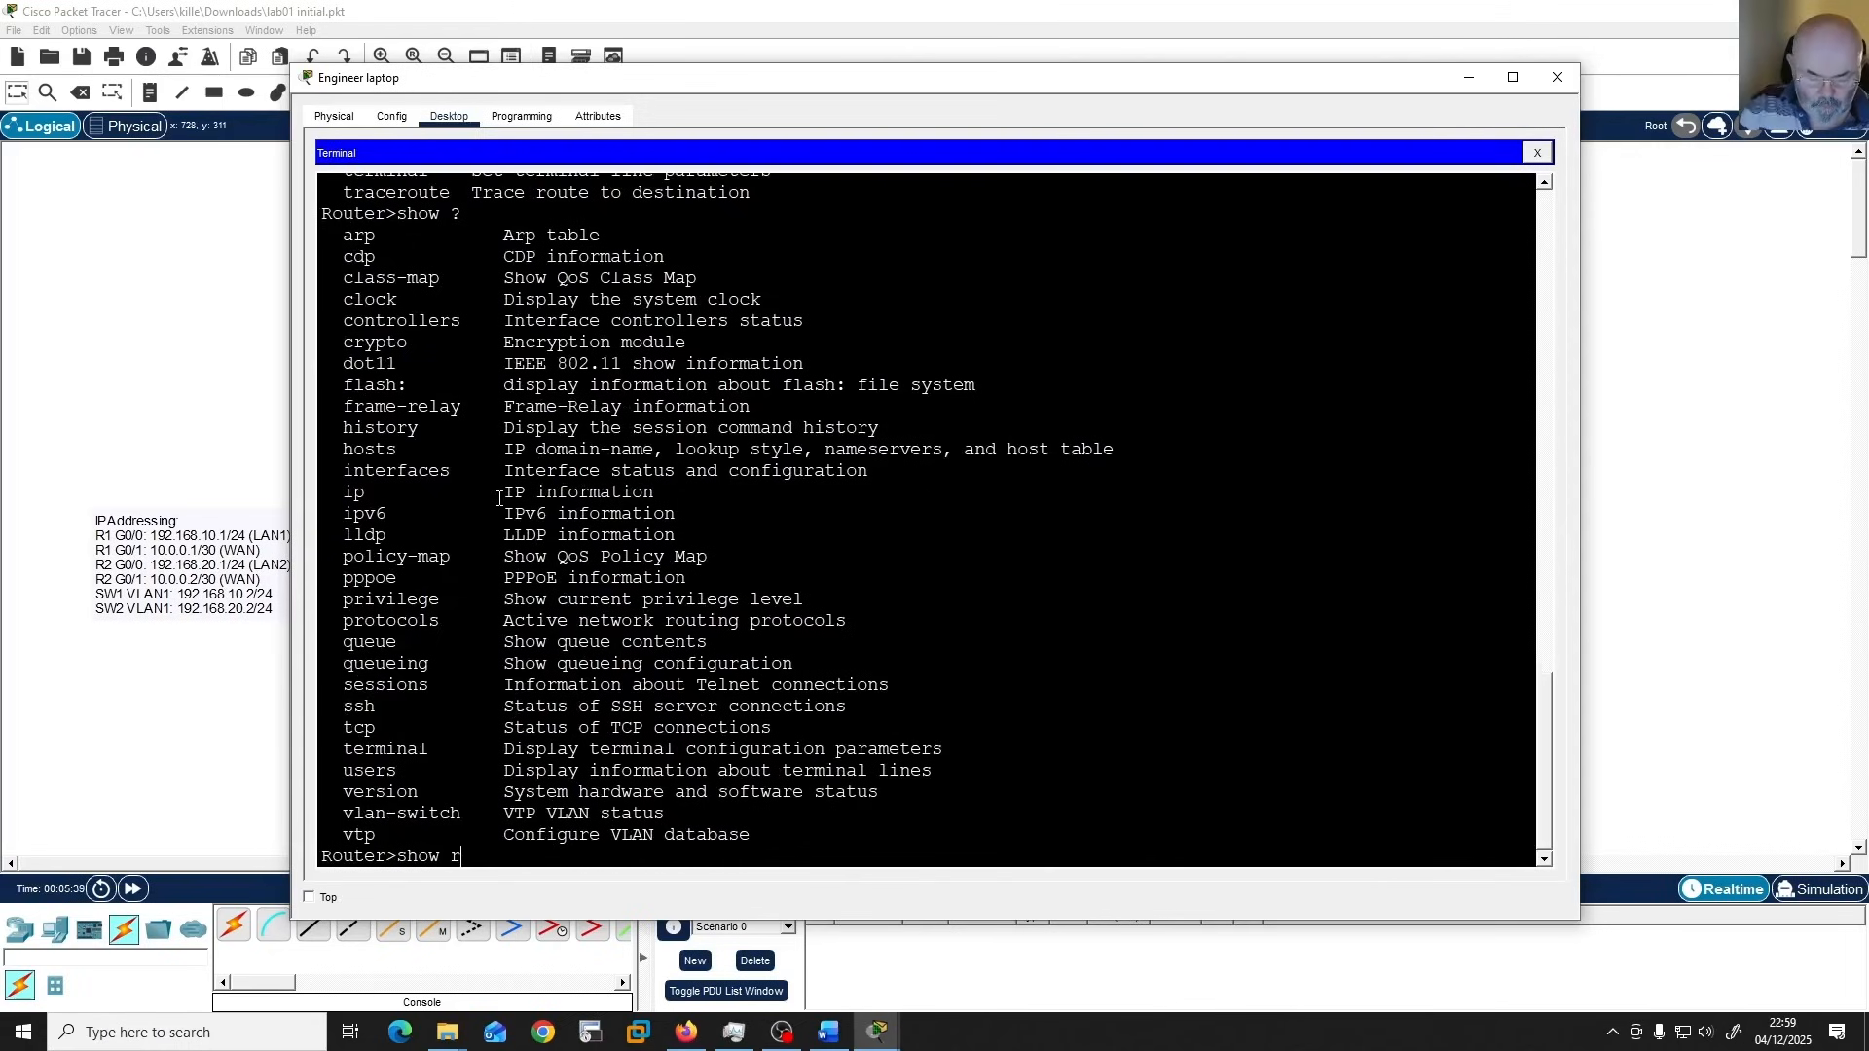
{"action": "key", "text": "Tab"}
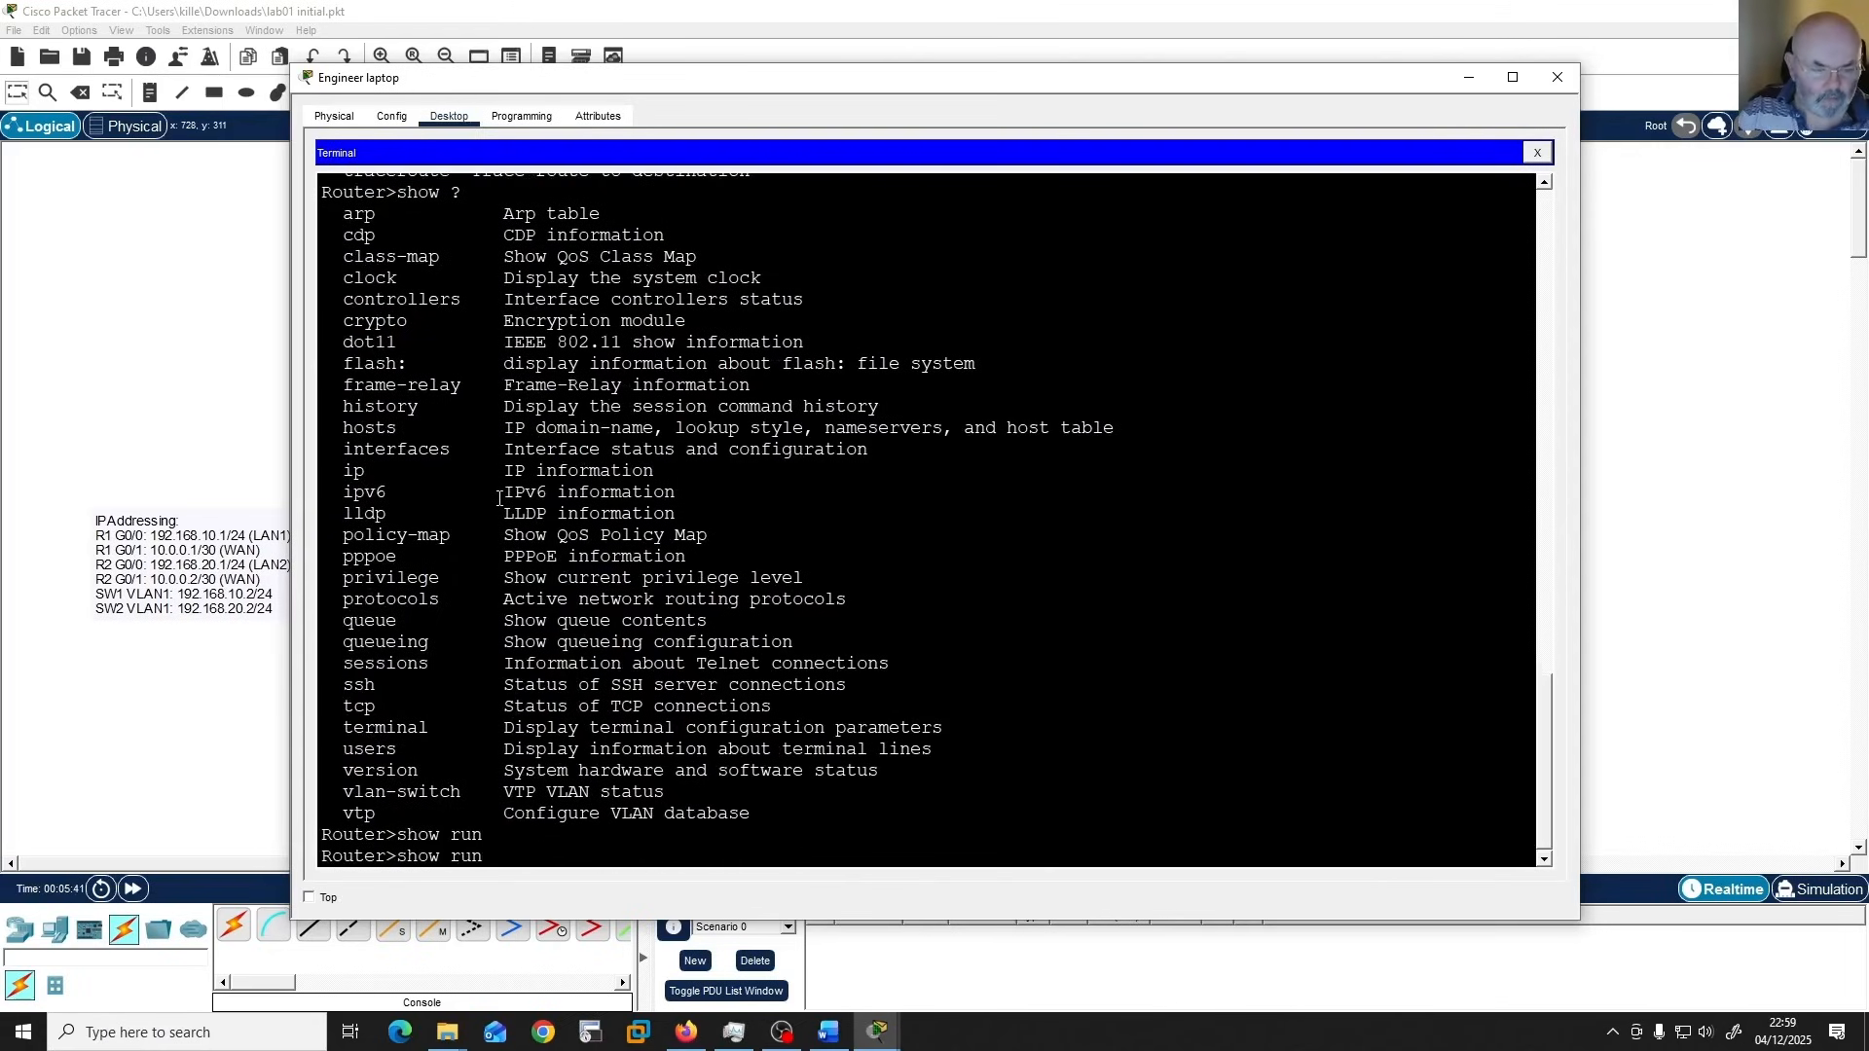
{"action": "key", "text": "BackSpace"}
{"action": "key", "text": "BackSpace"}
{"action": "key", "text": "BackSpace"}
{"action": "key", "text": "BackSpace"}
{"action": "key", "text": "BackSpace"}
{"action": "key", "text": "BackSpace"}
{"action": "key", "text": "BackSpace"}
{"action": "key", "text": "BackSpace"}
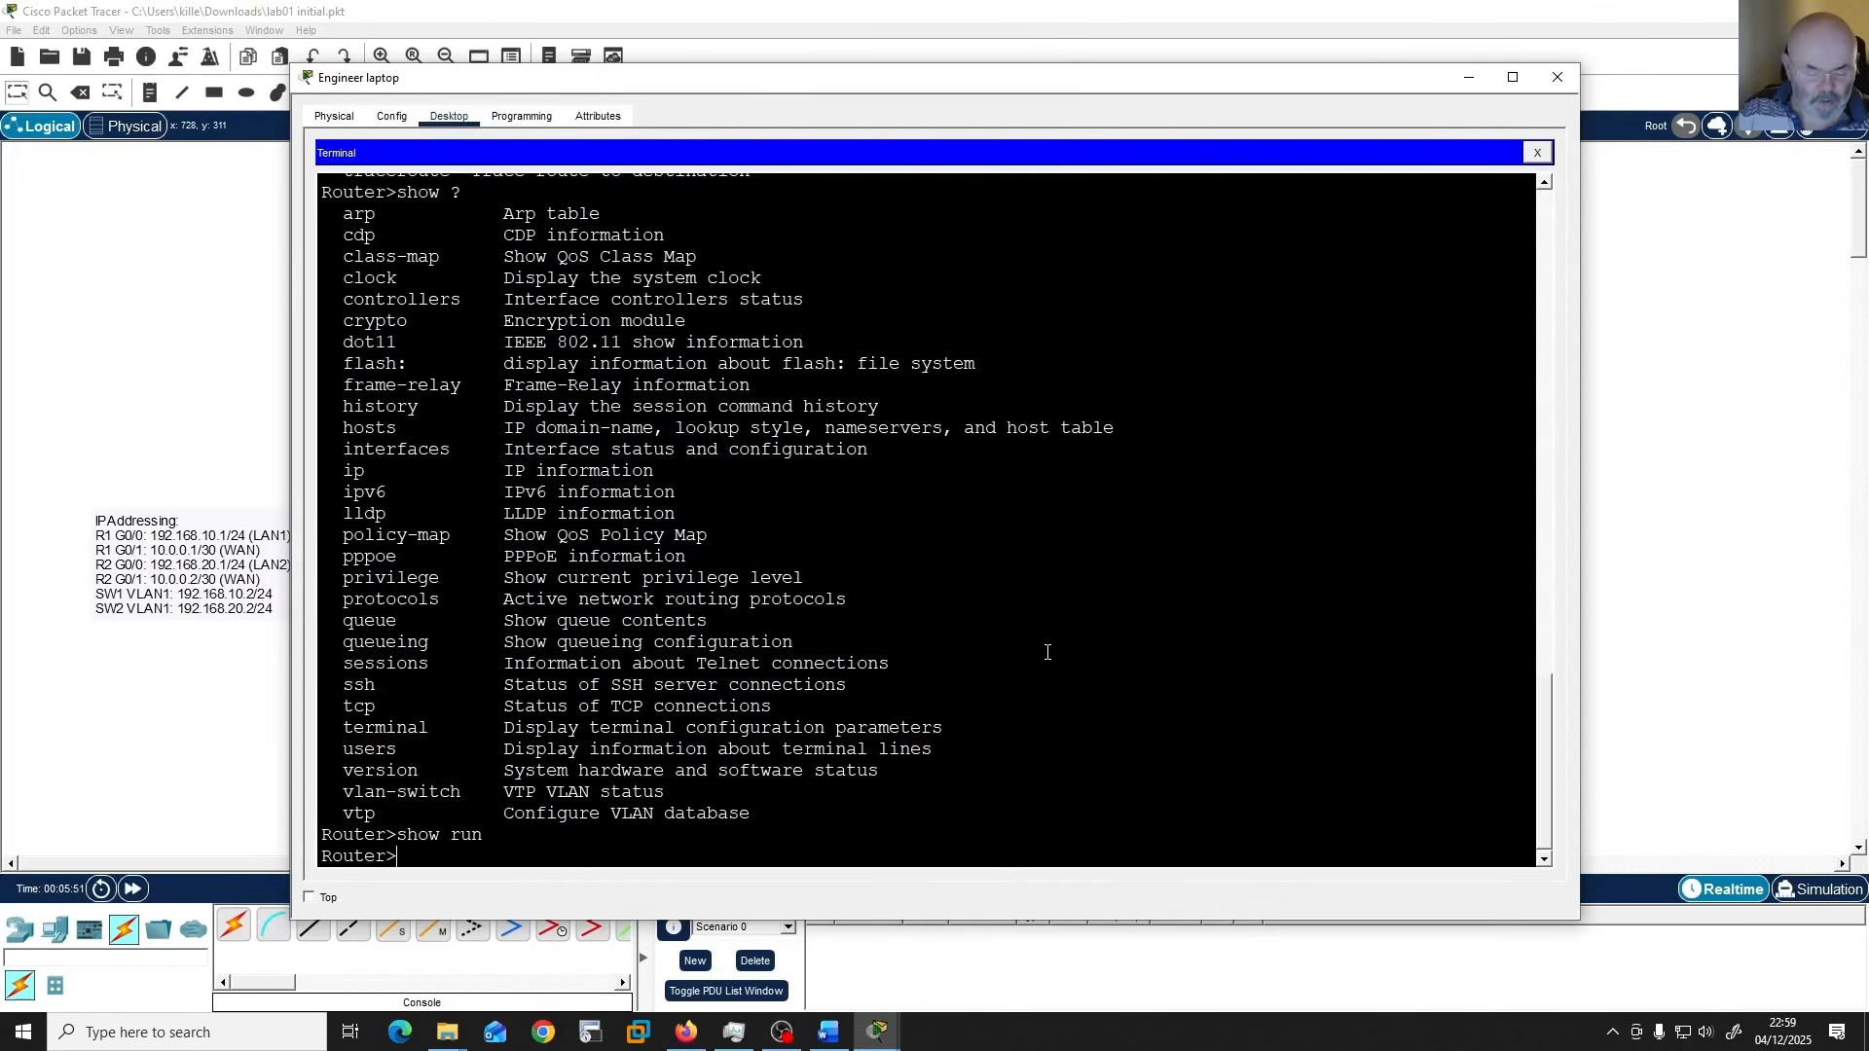
Enter Privileged EXEC mode with "enable" and list all commands available there with "?".
{"action": "type", "text": "enable"}
{"action": "key", "text": "Return"}
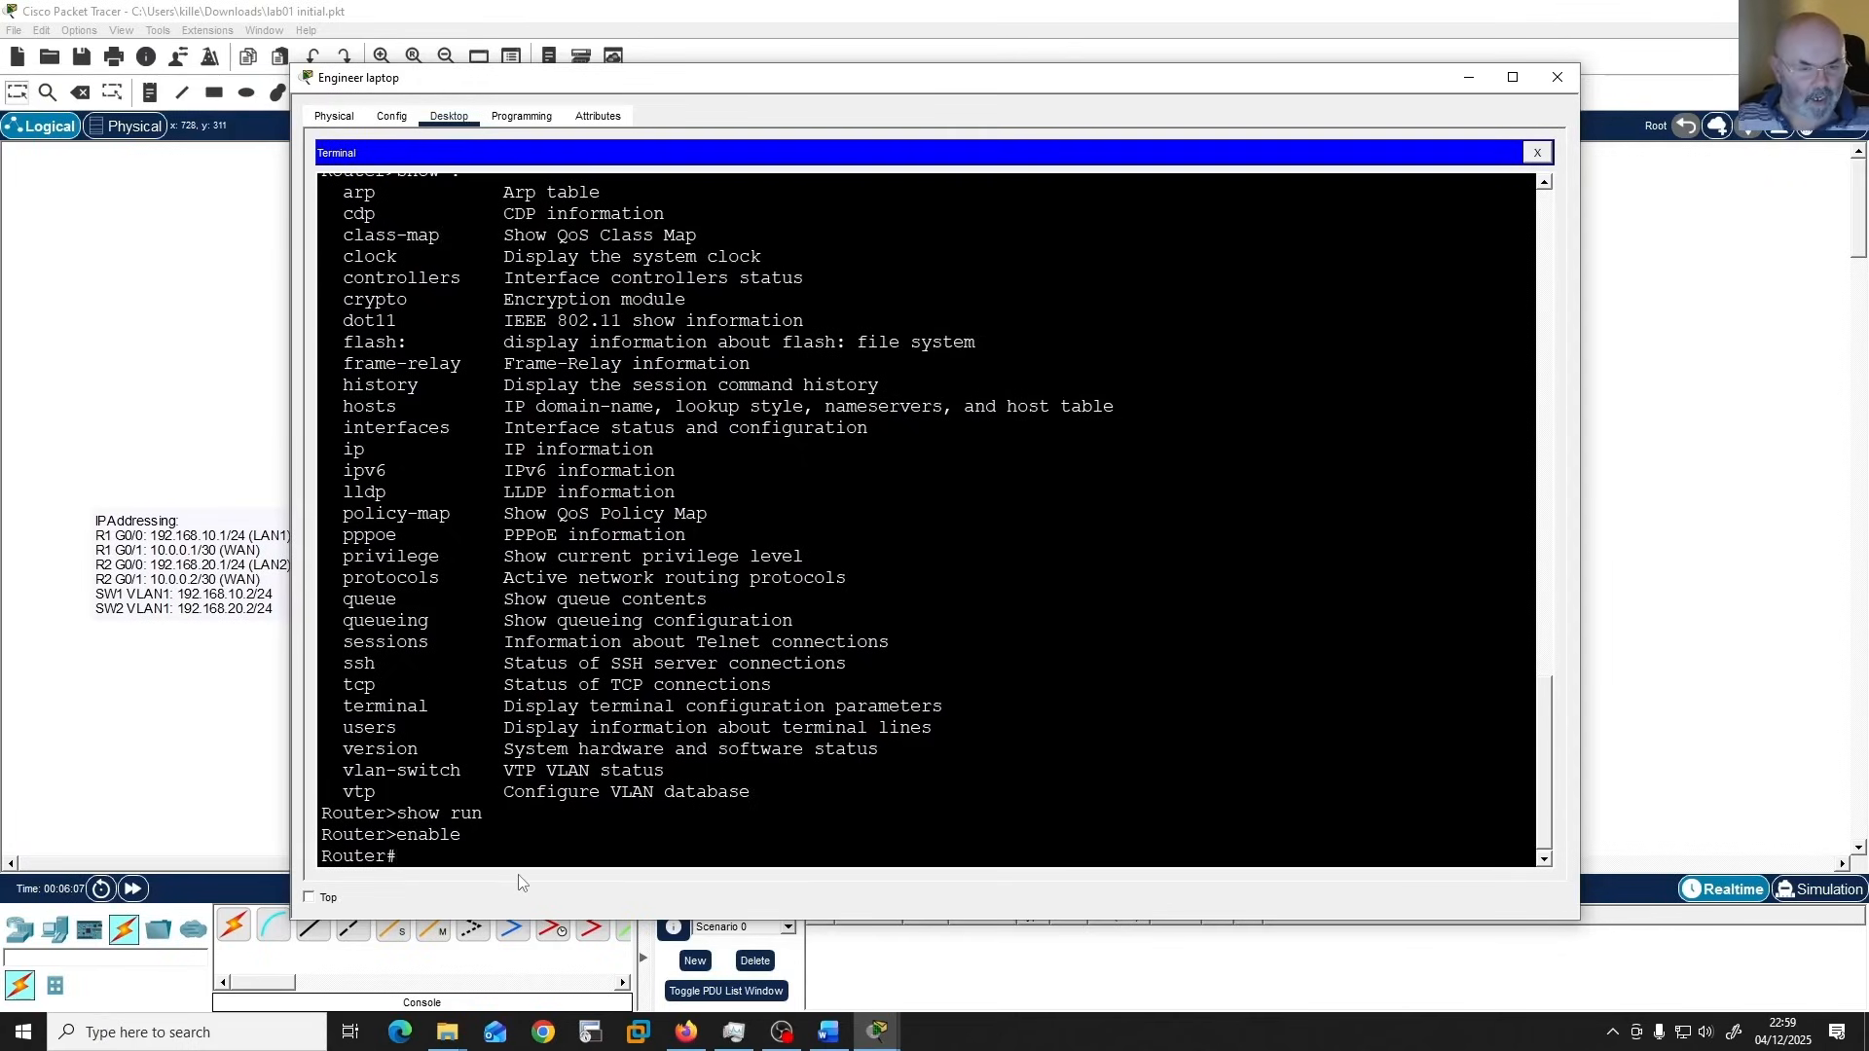
{"action": "left_click", "coordinate": [1013, 824]}
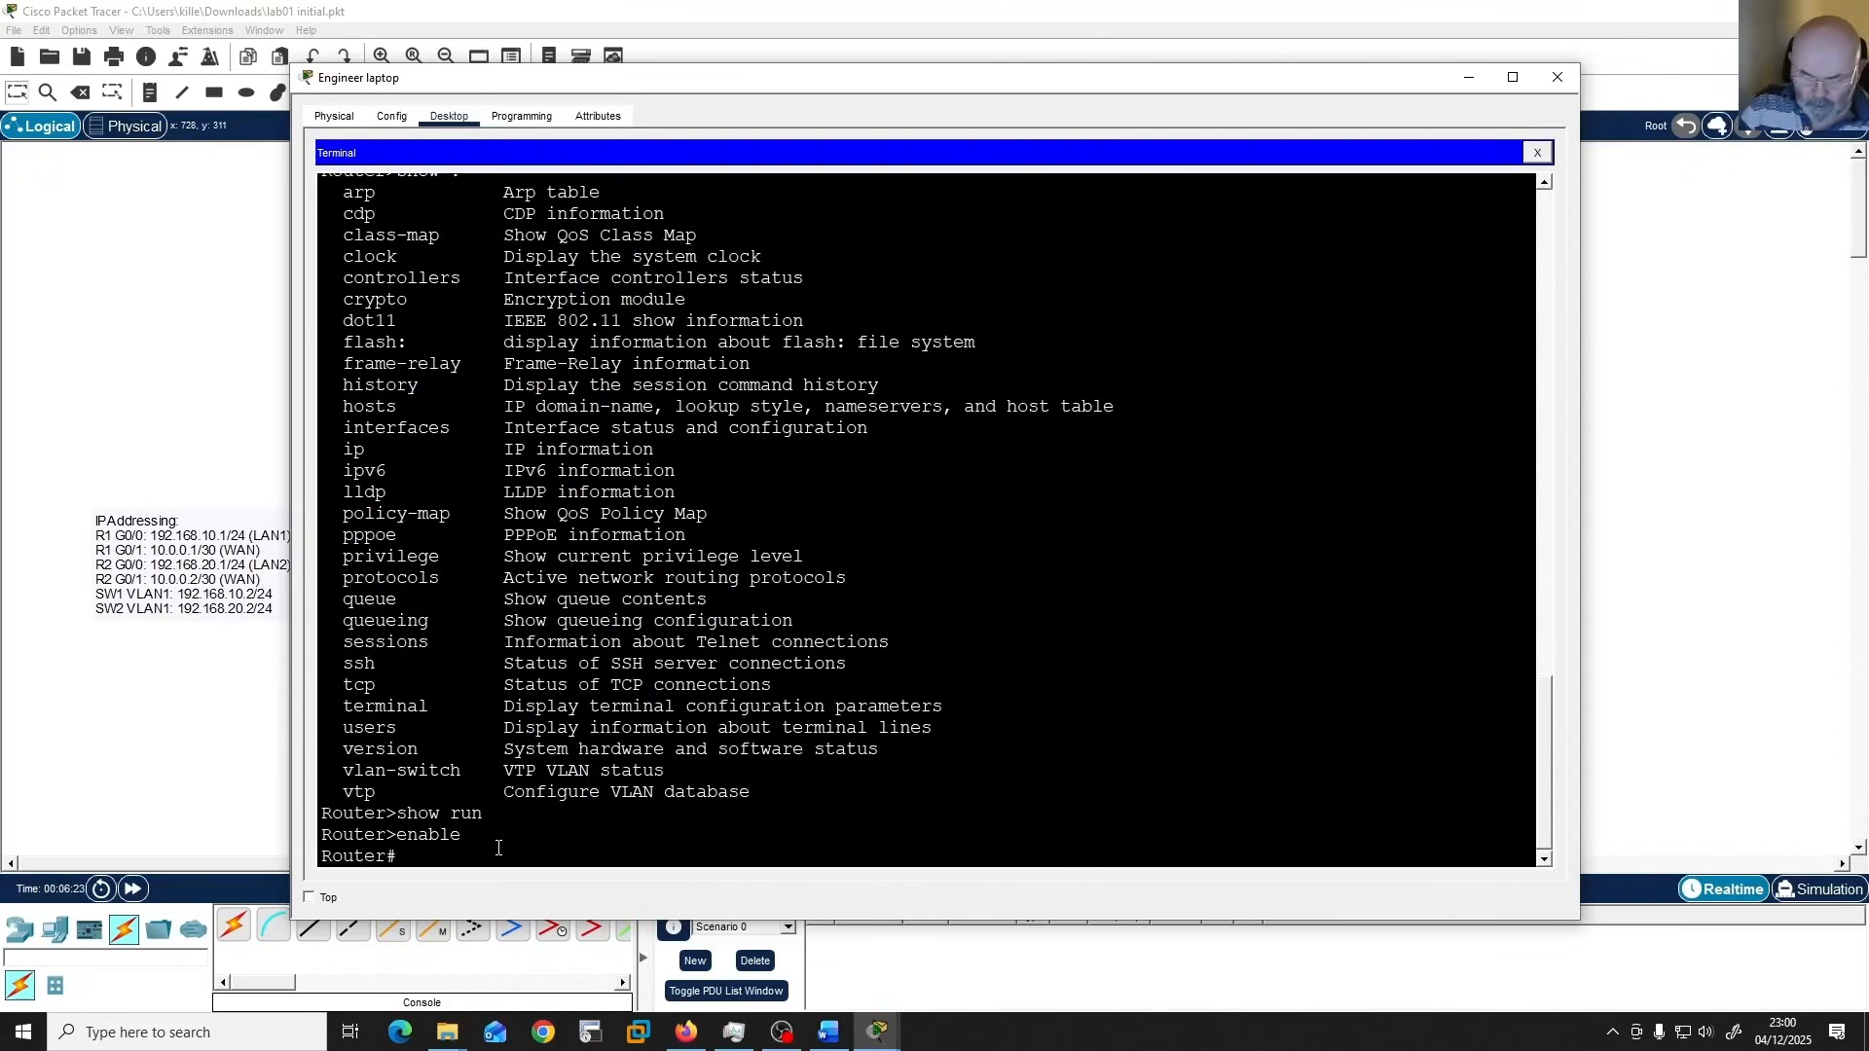
{"action": "type", "text": "?"}
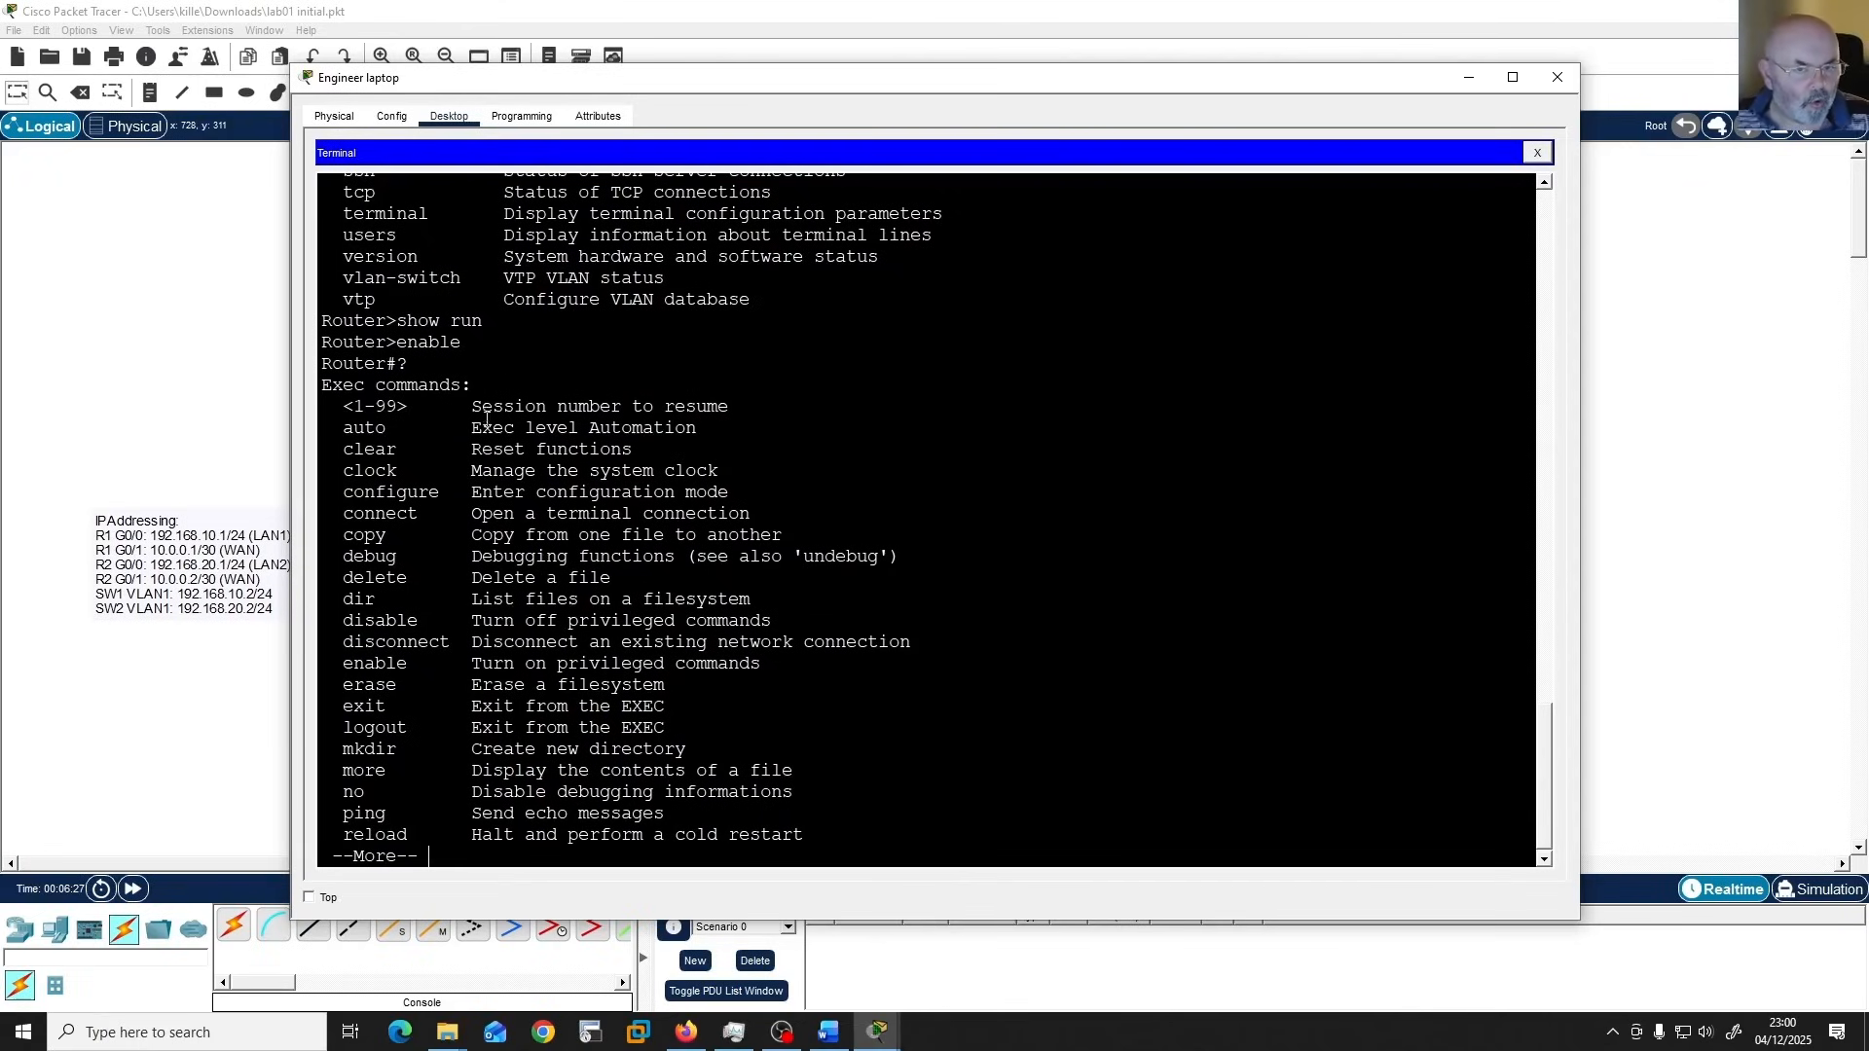
{"action": "key", "text": "space"}
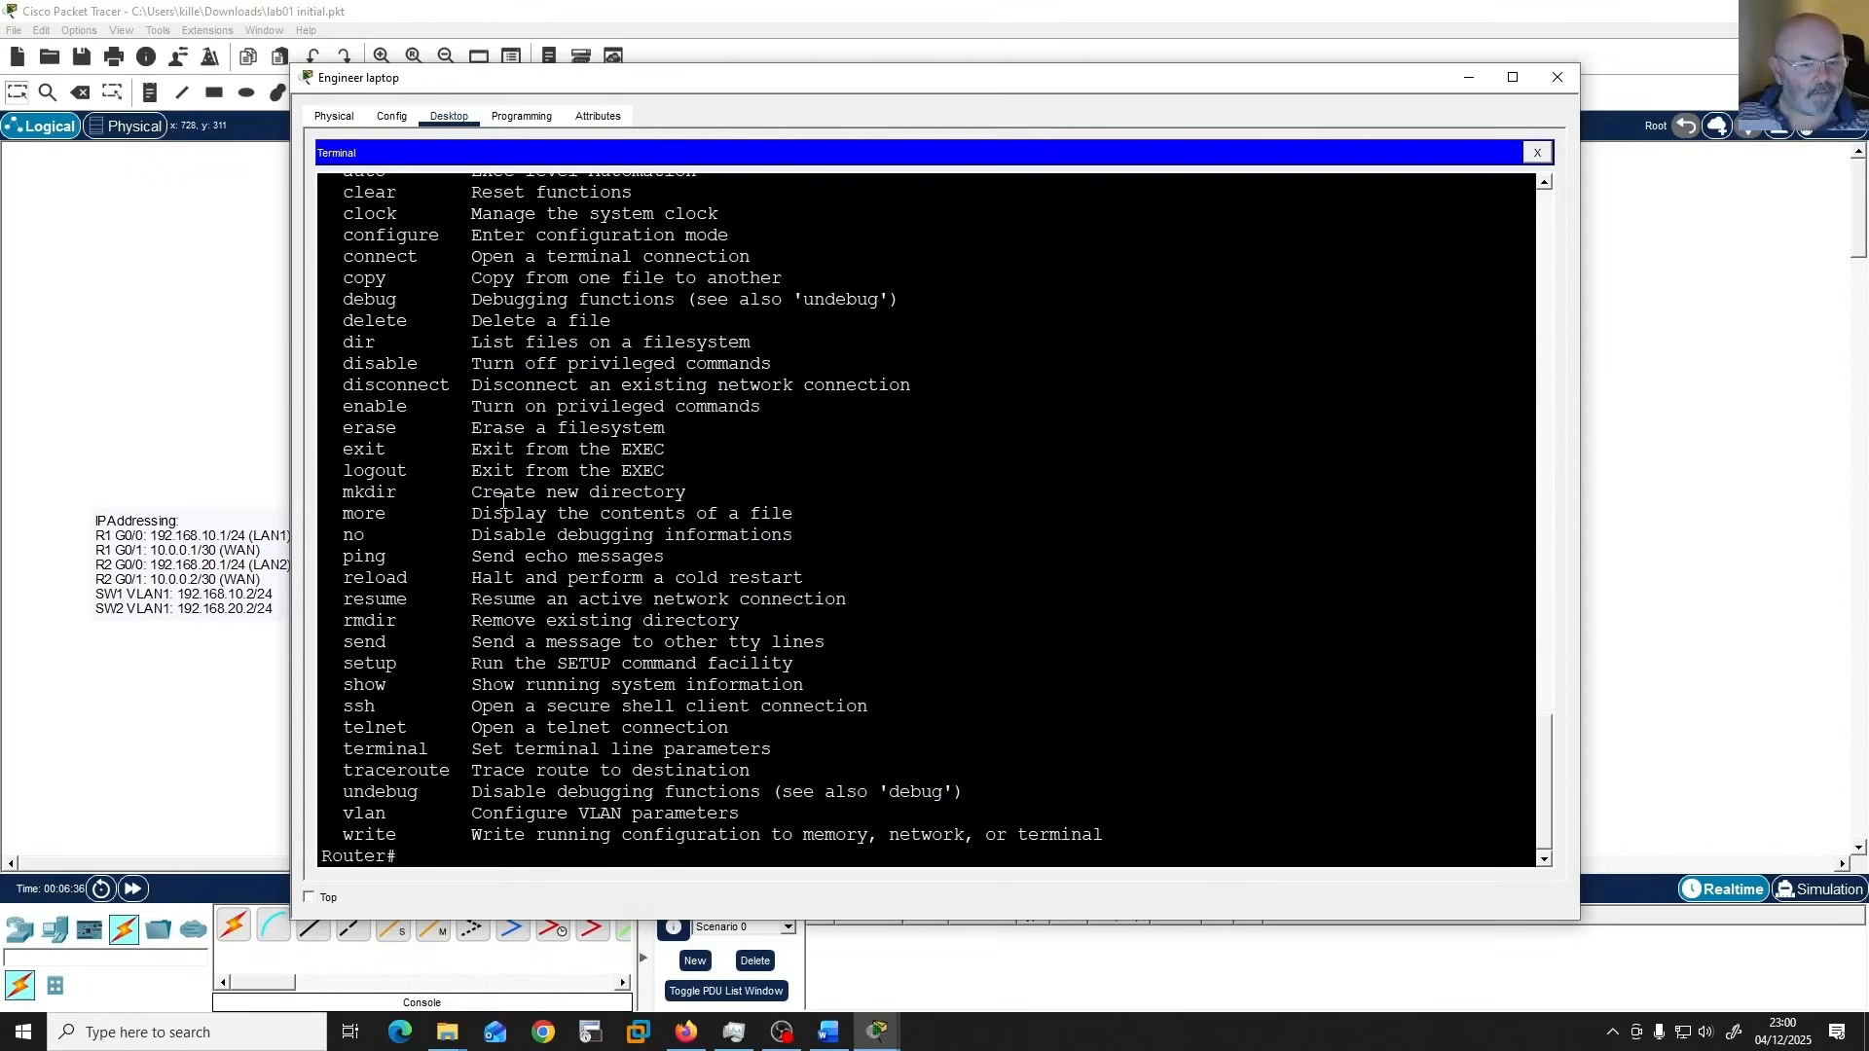
List all options of the show command in Privileged EXEC mode with "show ?" and return to an empty prompt.
{"action": "type", "text": "sho"}
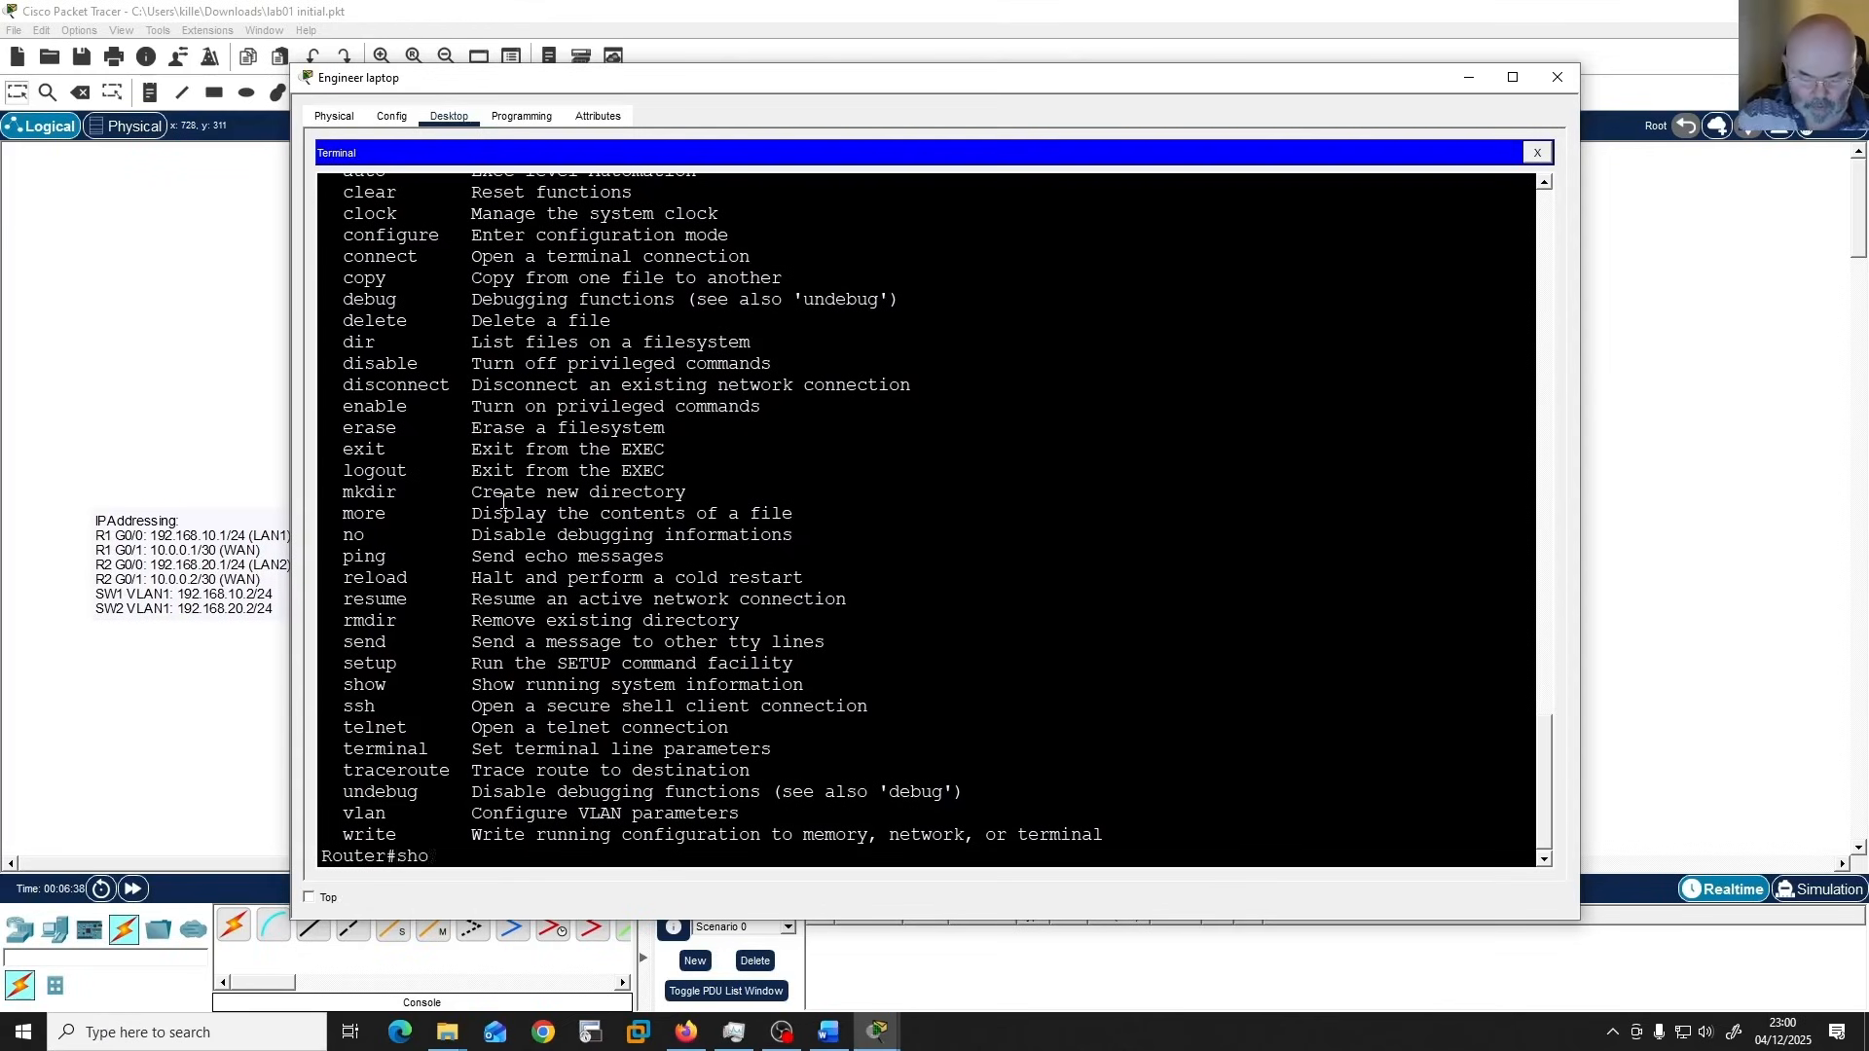
{"action": "type", "text": "w ?"}
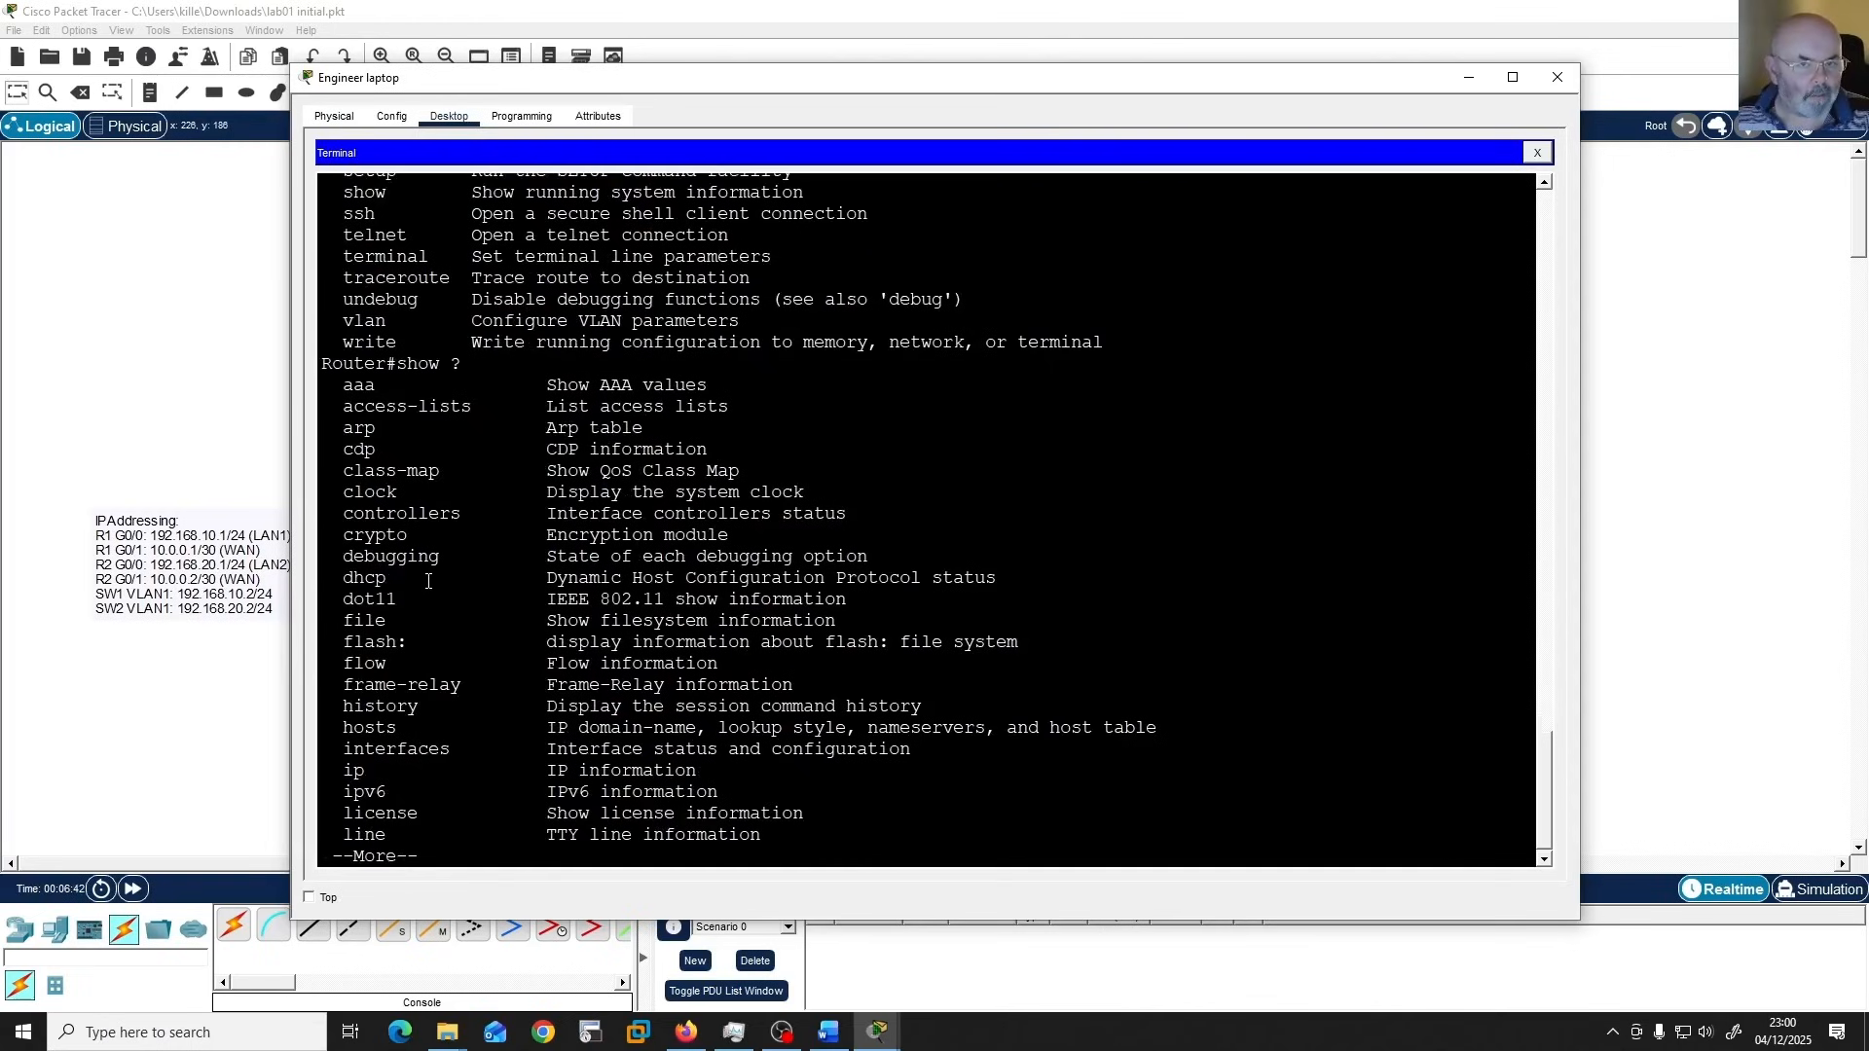
{"action": "key", "text": "space"}
{"action": "key", "text": "space"}
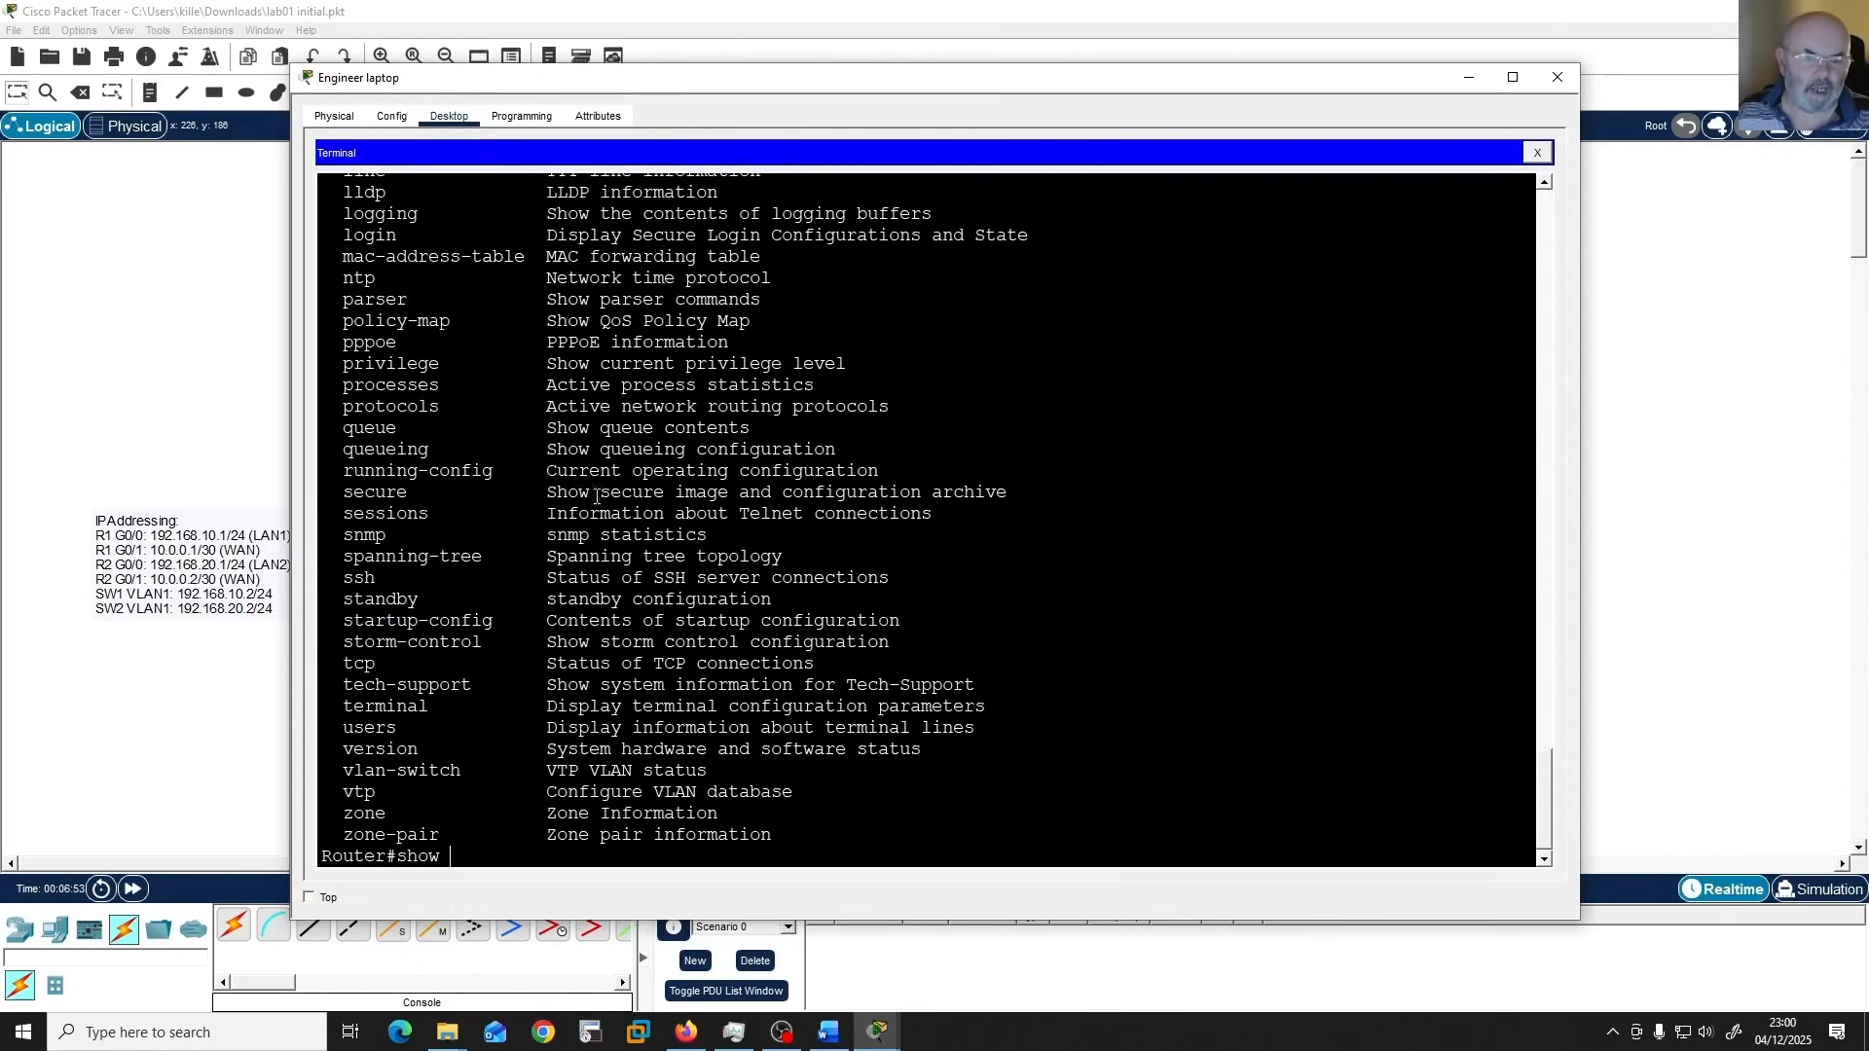
{"action": "left_click", "coordinate": [1022, 783]}
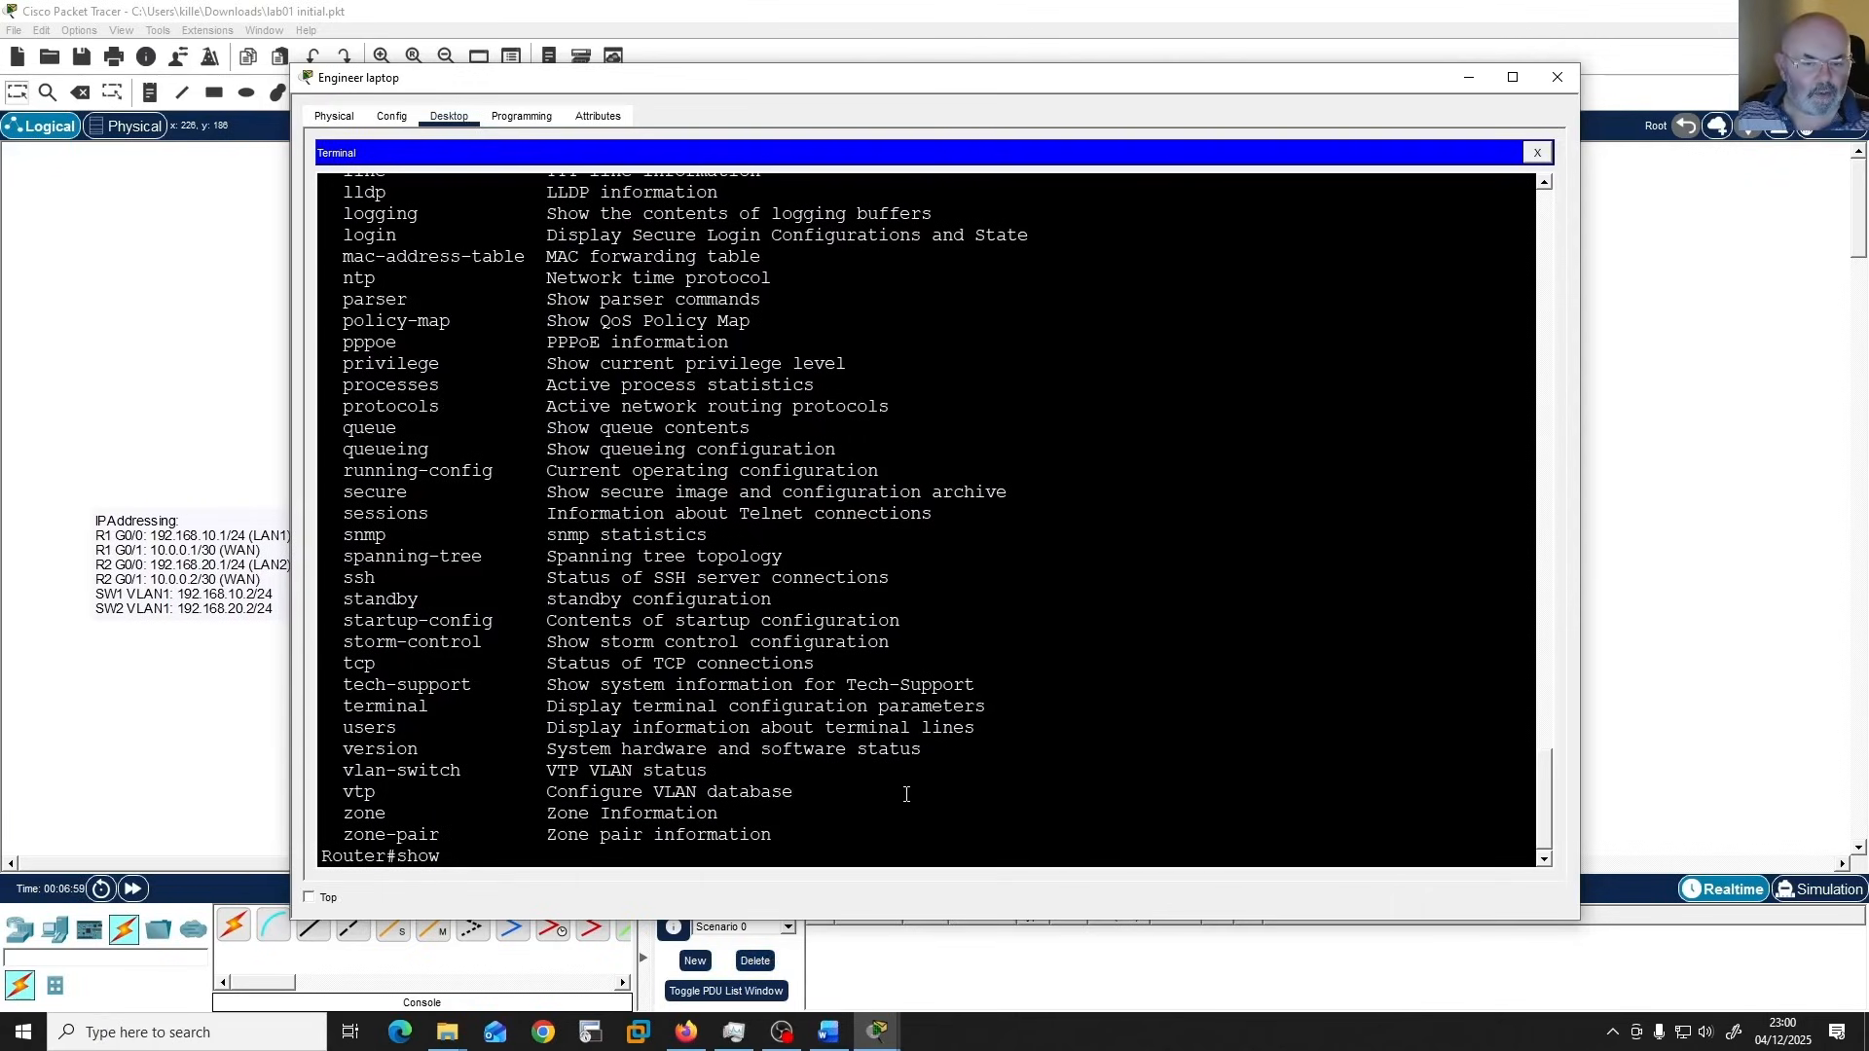
{"action": "key", "text": "Return"}
{"action": "key", "text": "Return"}
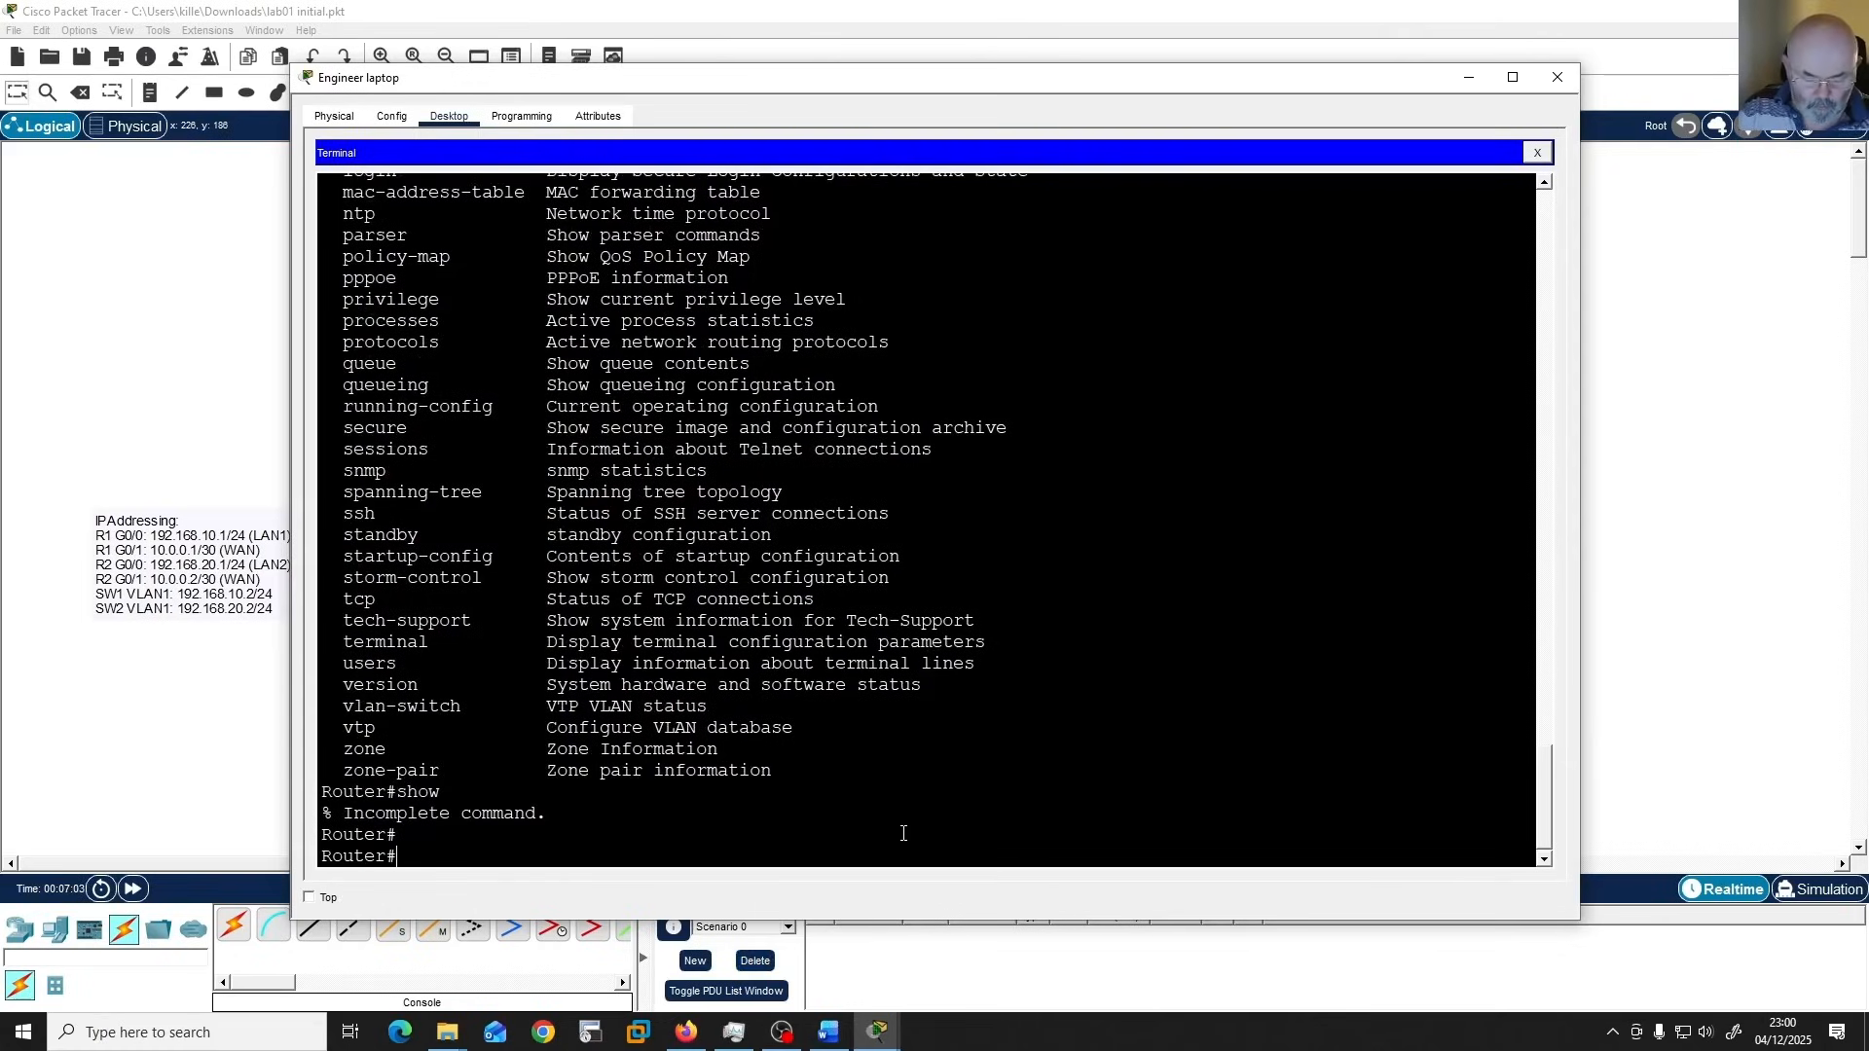
Enter Global Configuration mode with "configure terminal", auto-completing the abbreviated keywords.
{"action": "type", "text": "conf"}
{"action": "key", "text": "Tab"}
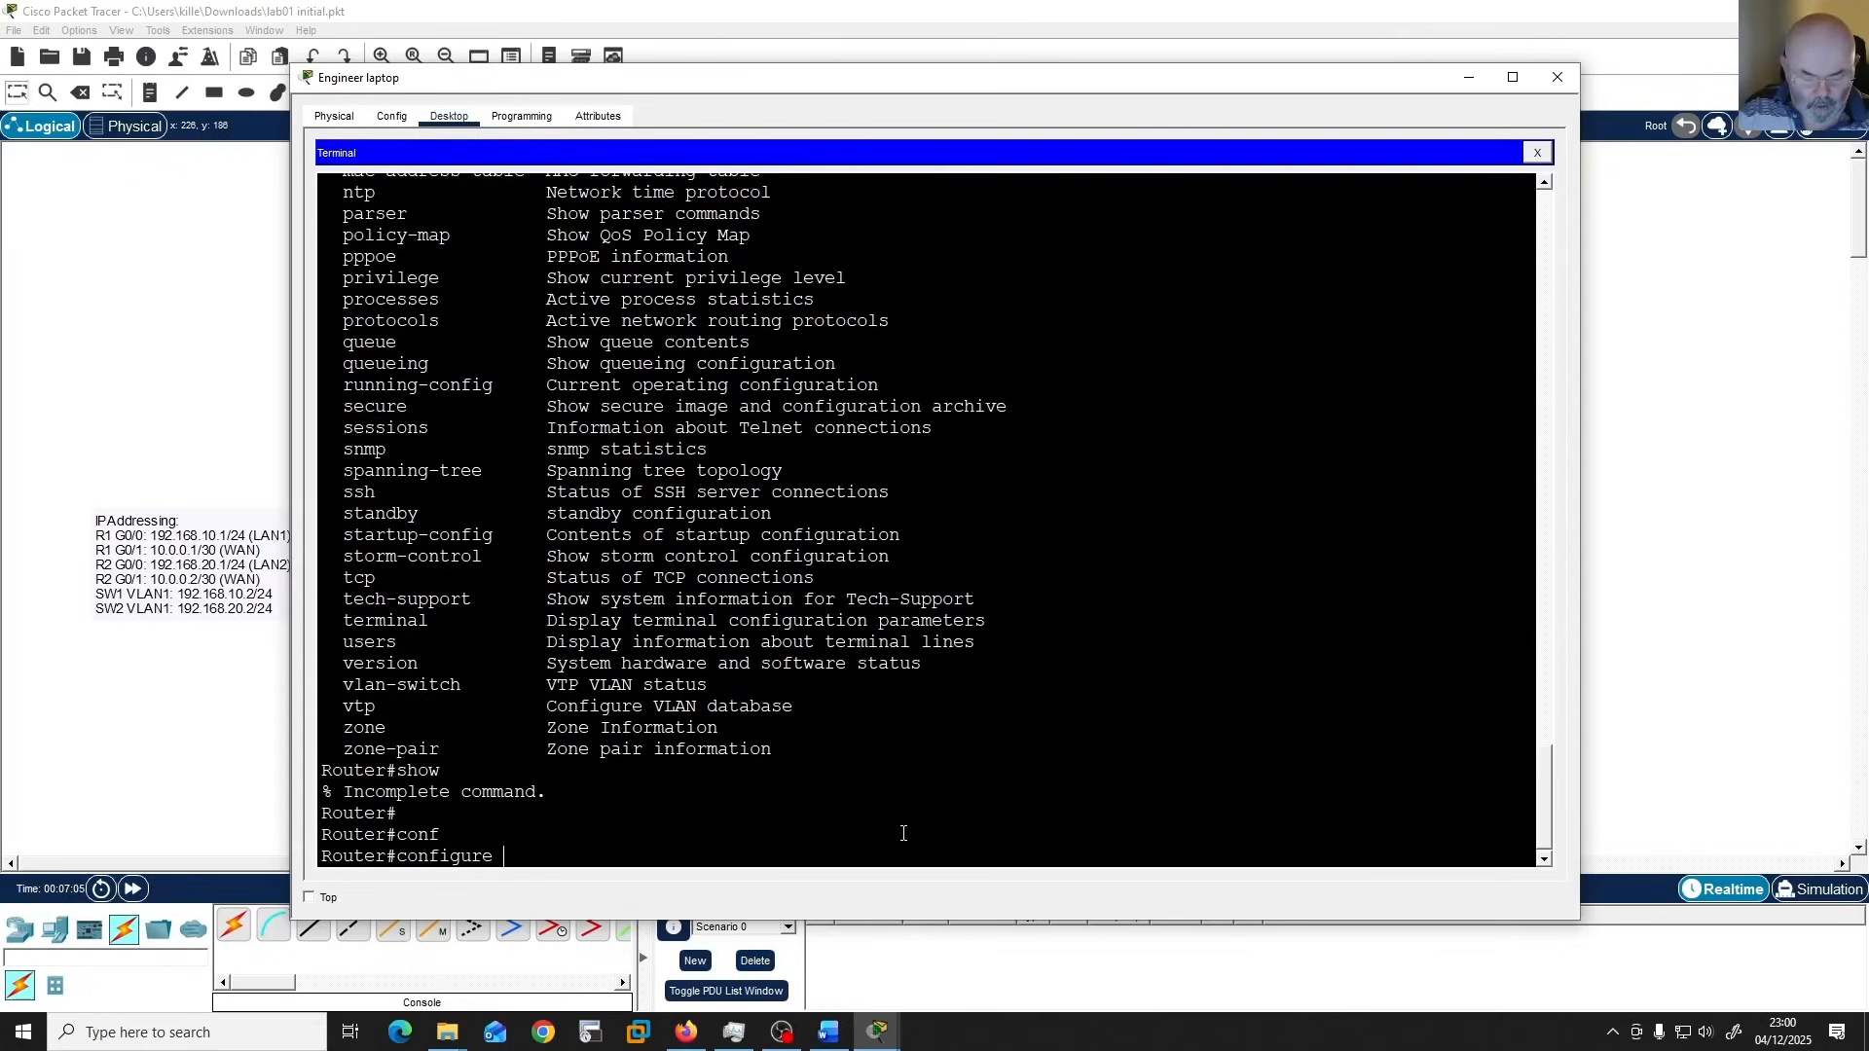
{"action": "type", "text": "ter"}
{"action": "key", "text": "Tab"}
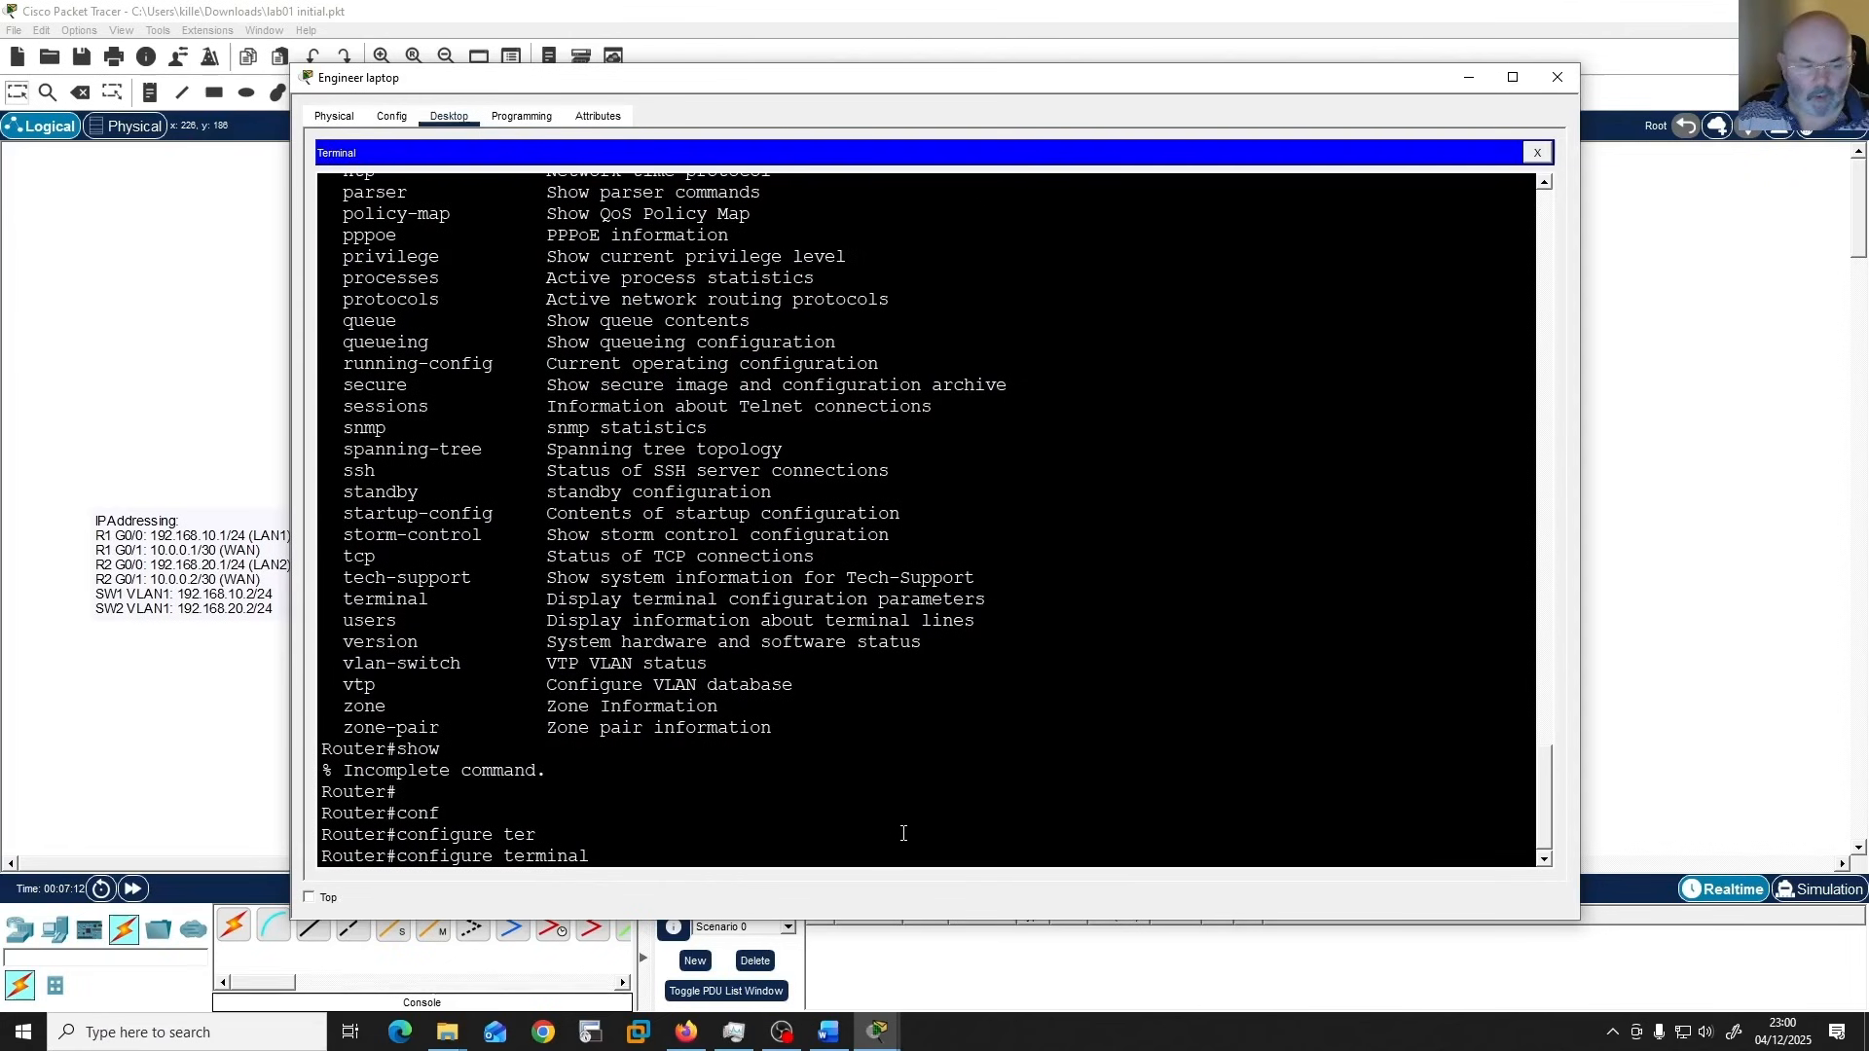
{"action": "key", "text": "Return"}
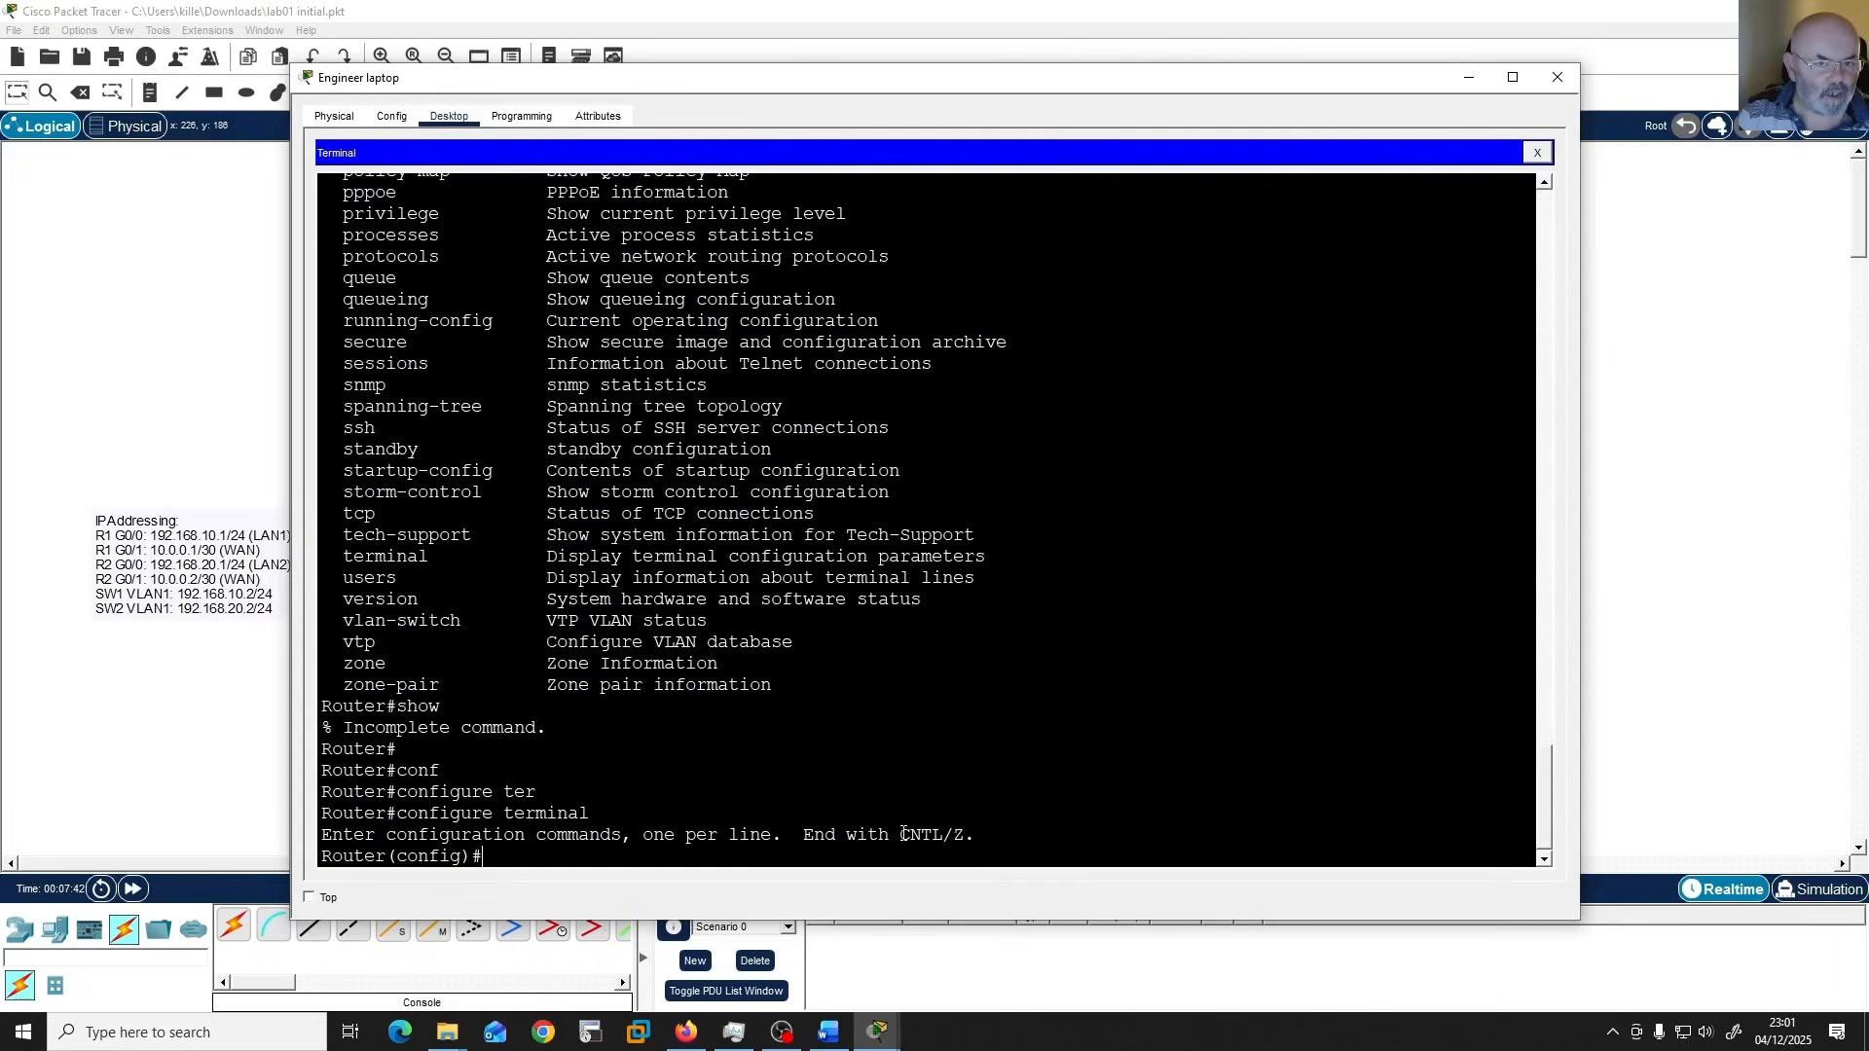
Enter Interface Configuration mode for gigabitEthernet 0/1 and examine the new prompt.
{"action": "type", "text": "int"}
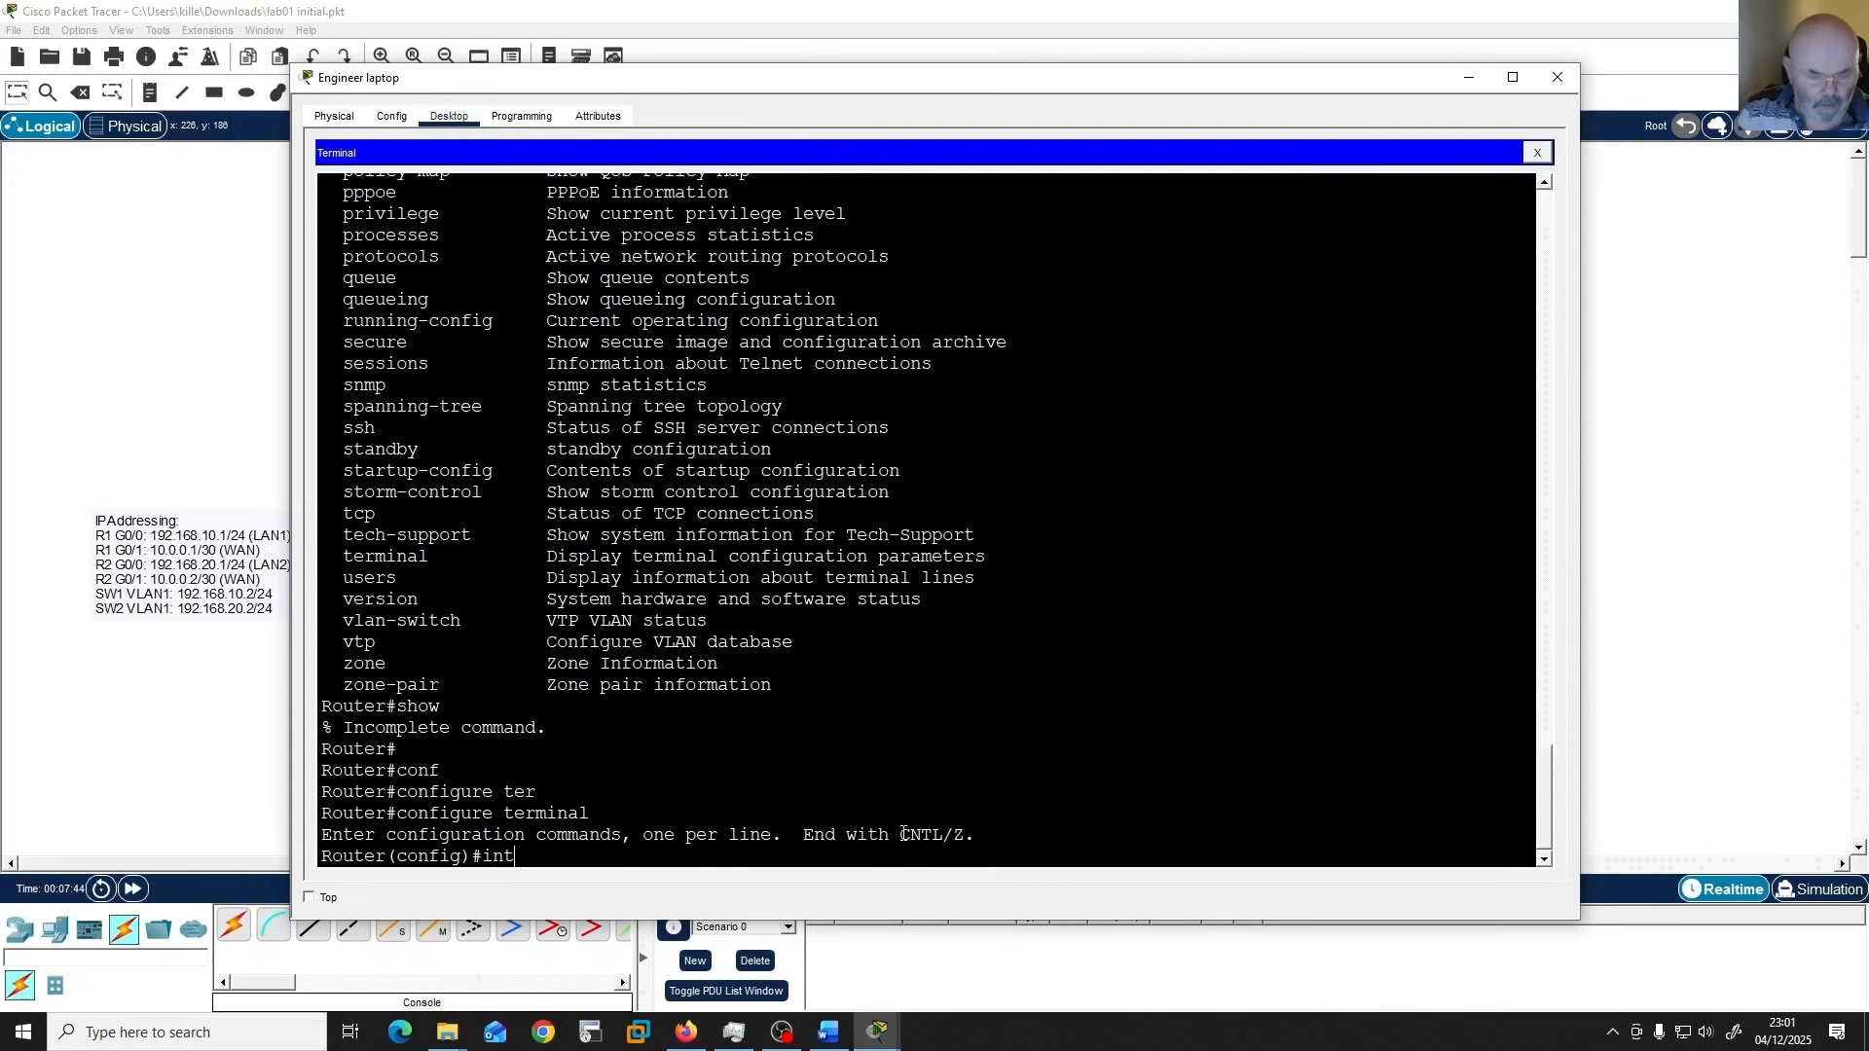
{"action": "key", "text": "Tab"}
{"action": "type", "text": "gi"}
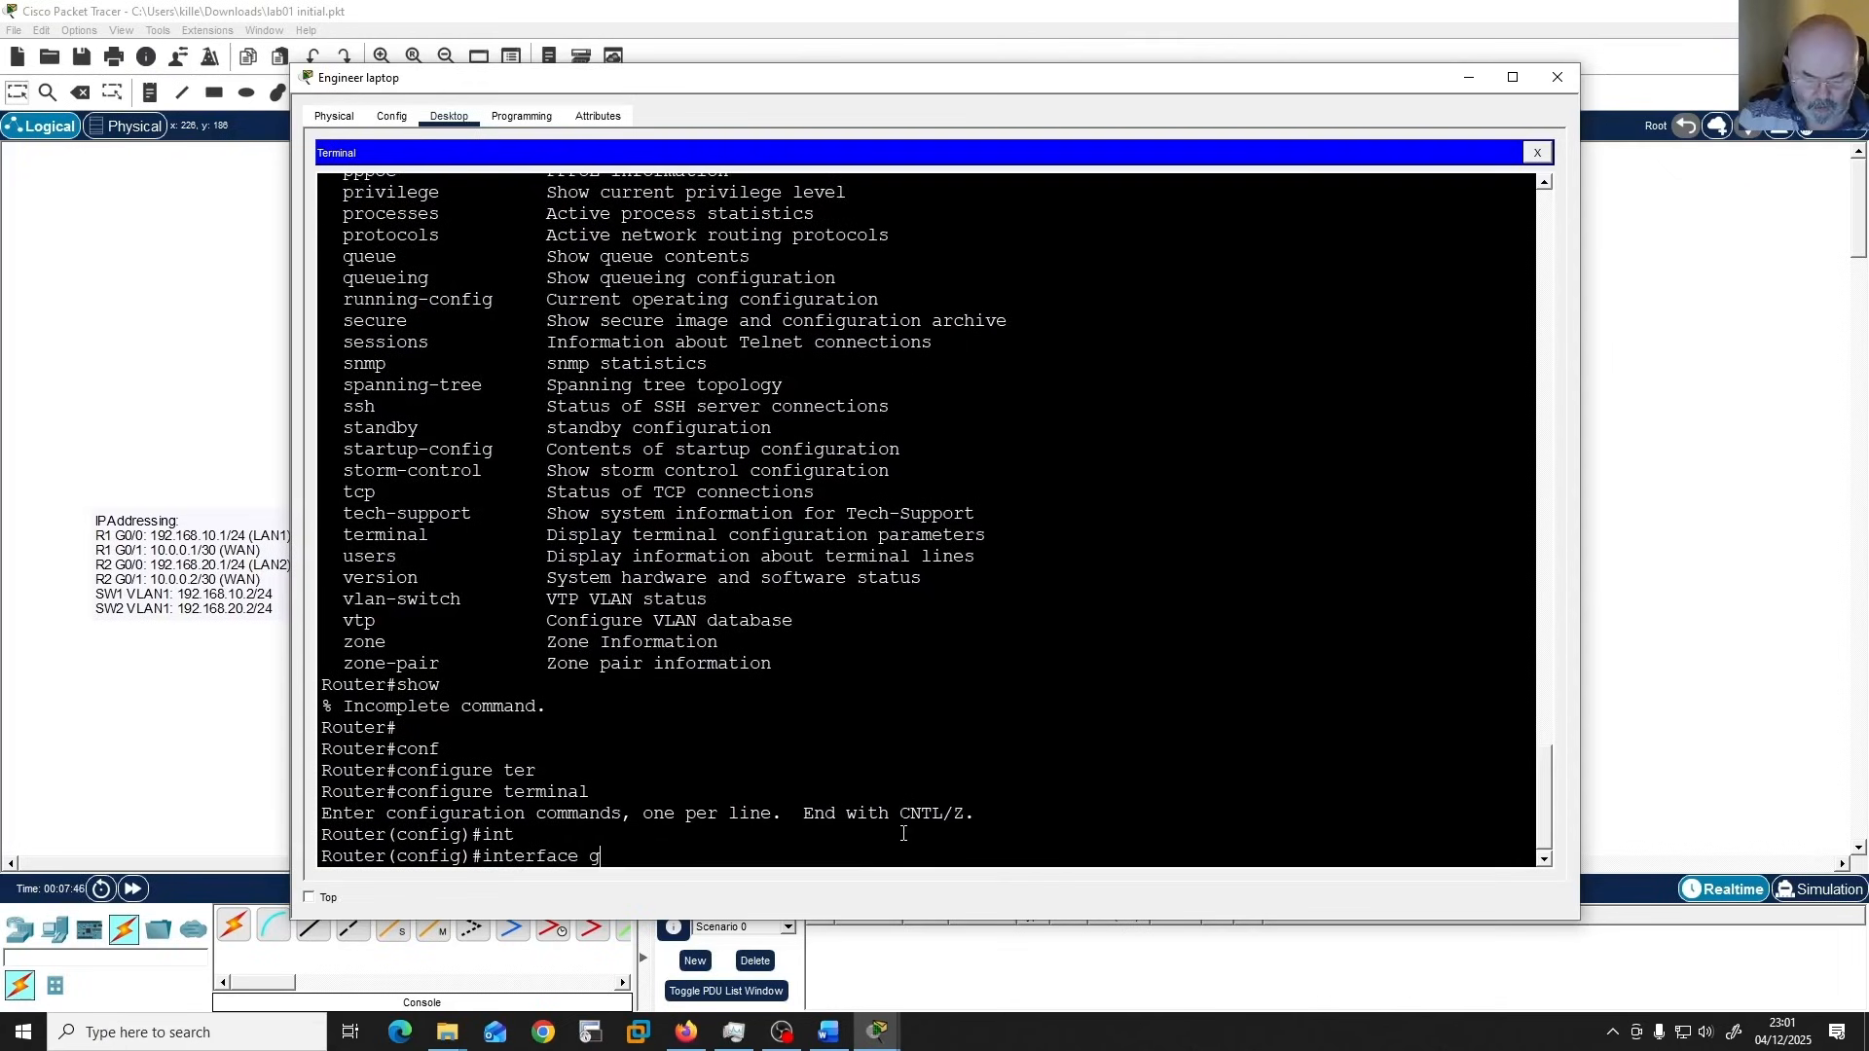
{"action": "key", "text": "Tab"}
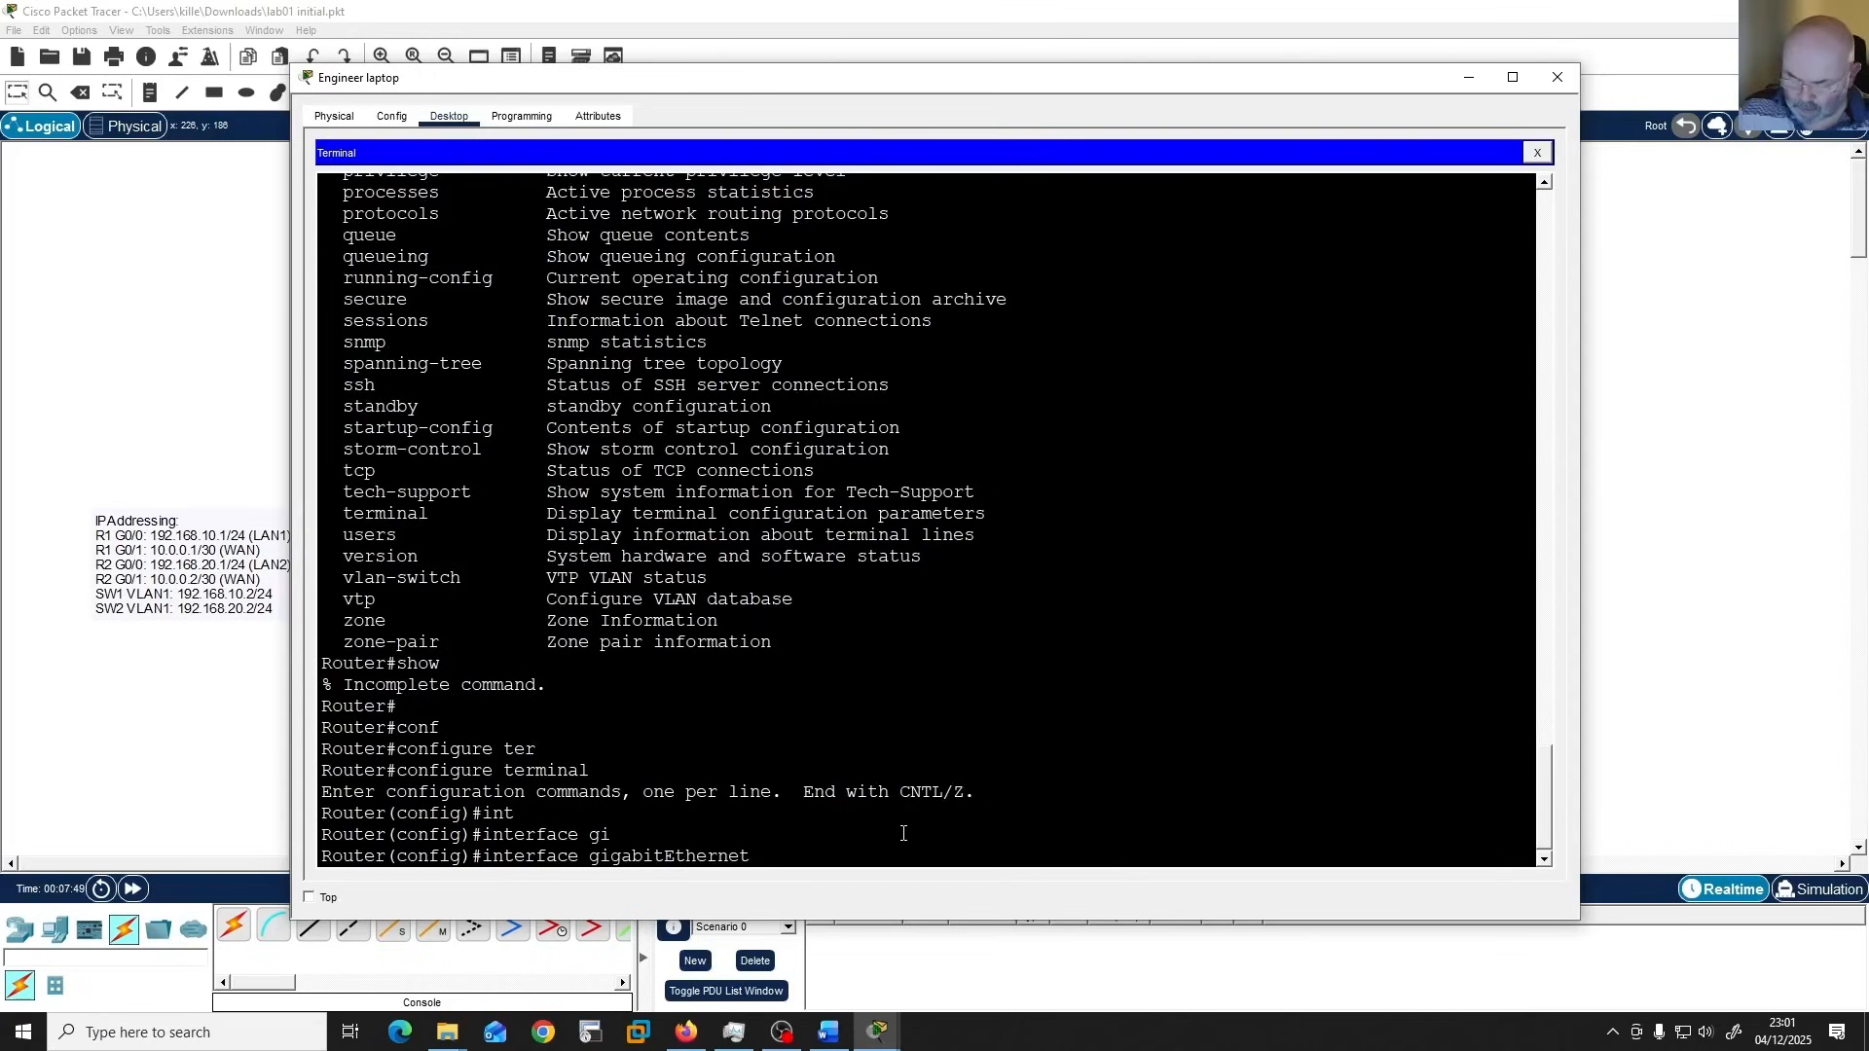
{"action": "type", "text": "0/1"}
{"action": "key", "text": "Return"}
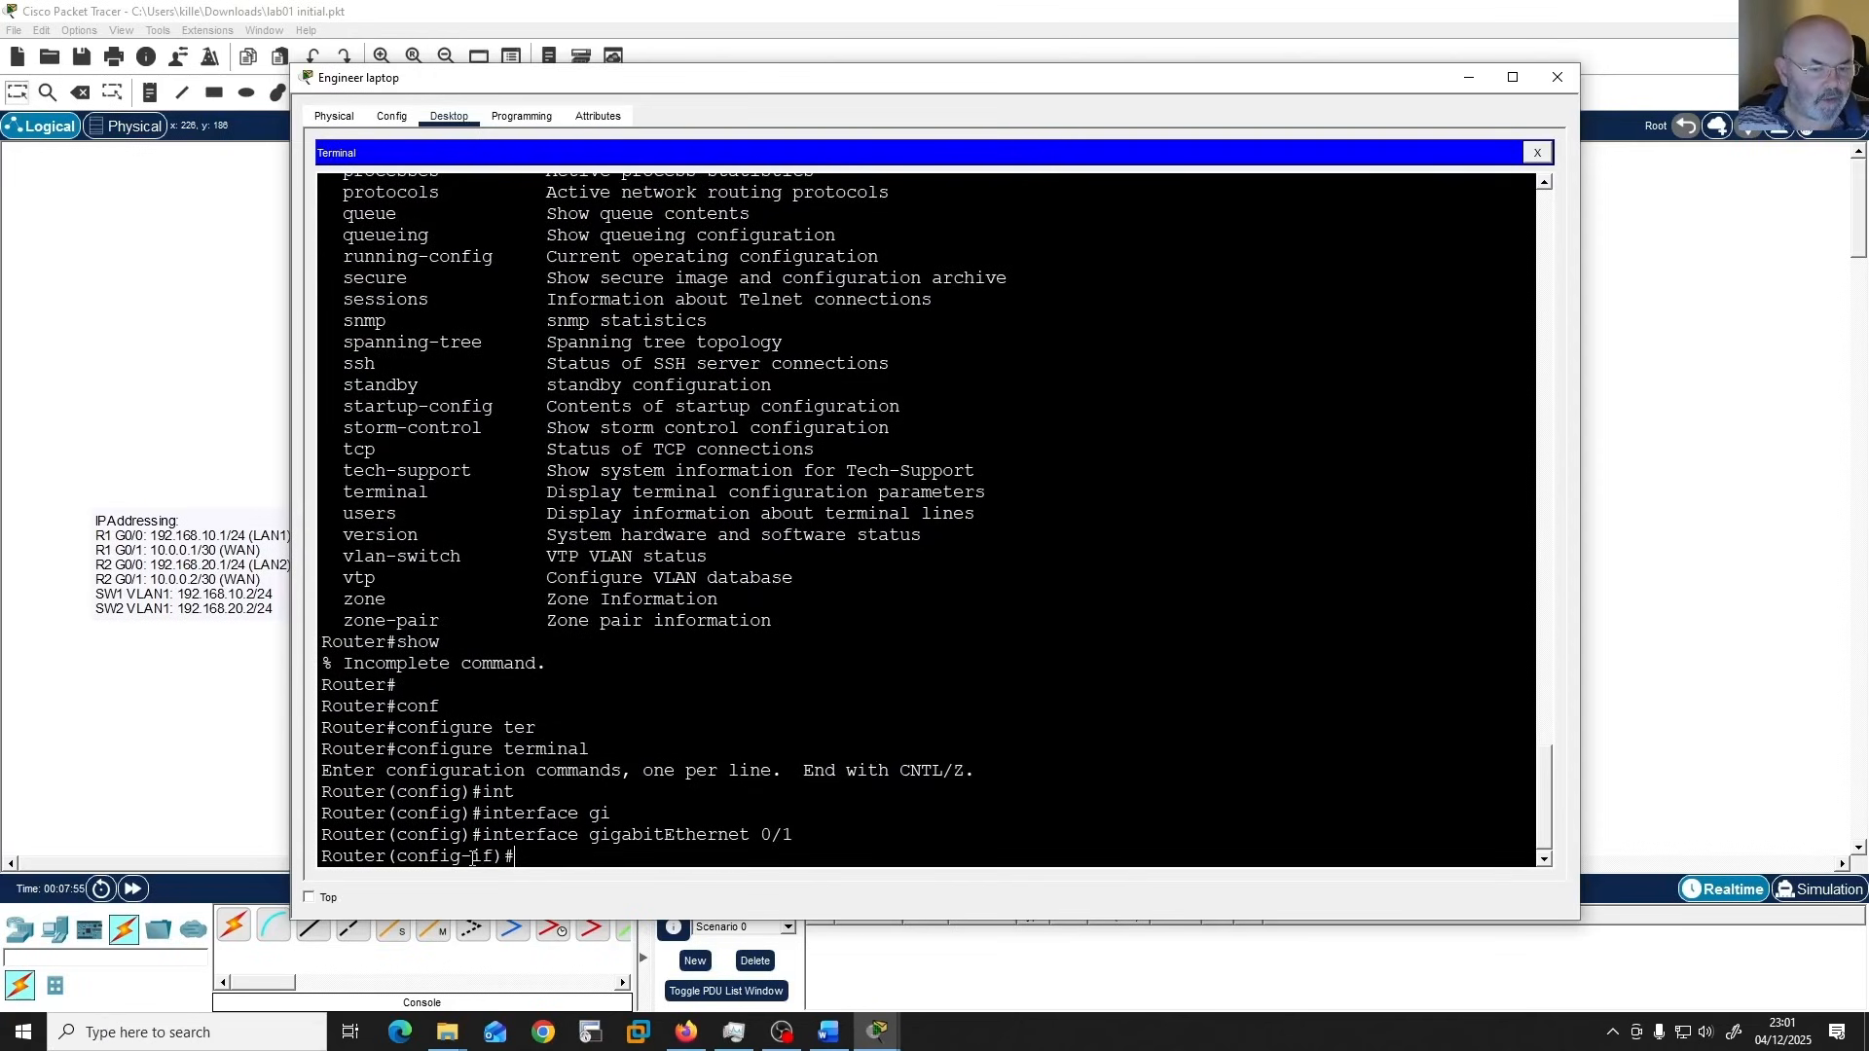
{"action": "left_click_drag", "start_coordinate": [461, 857], "coordinate": [410, 845]}
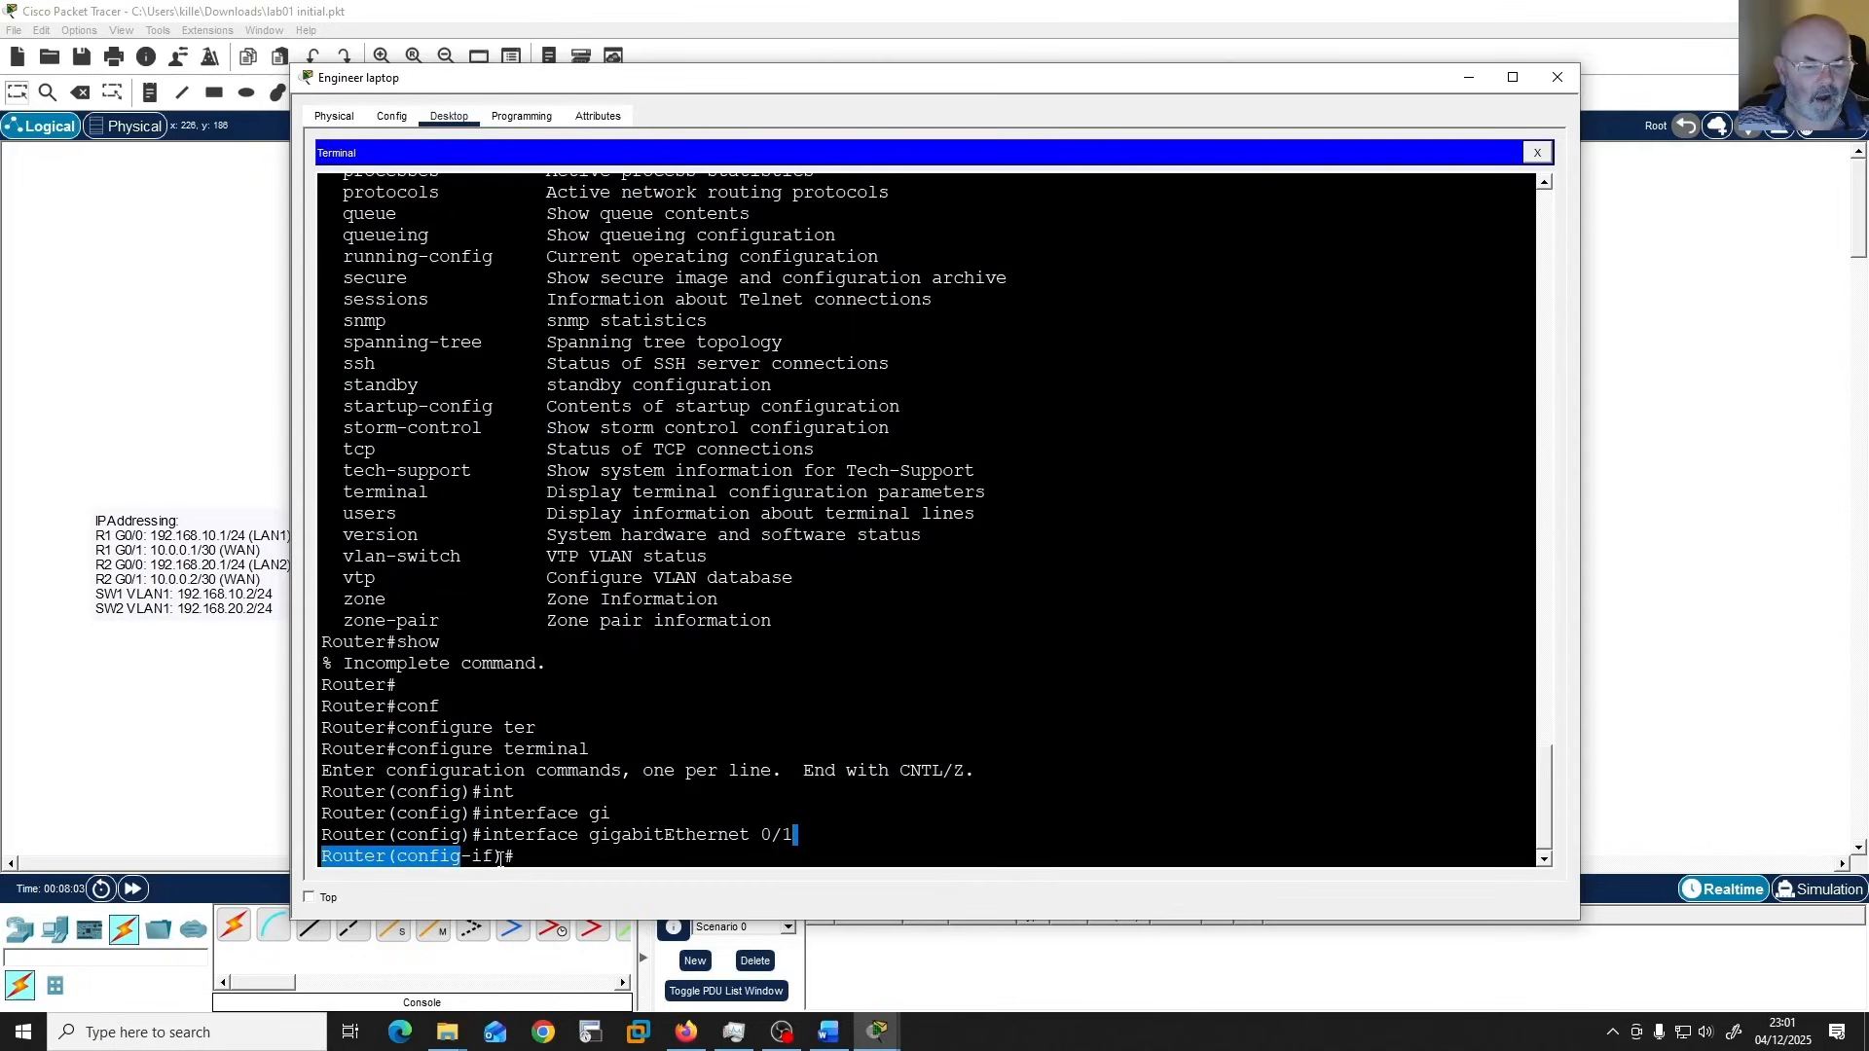
{"action": "left_click", "coordinate": [1038, 834]}
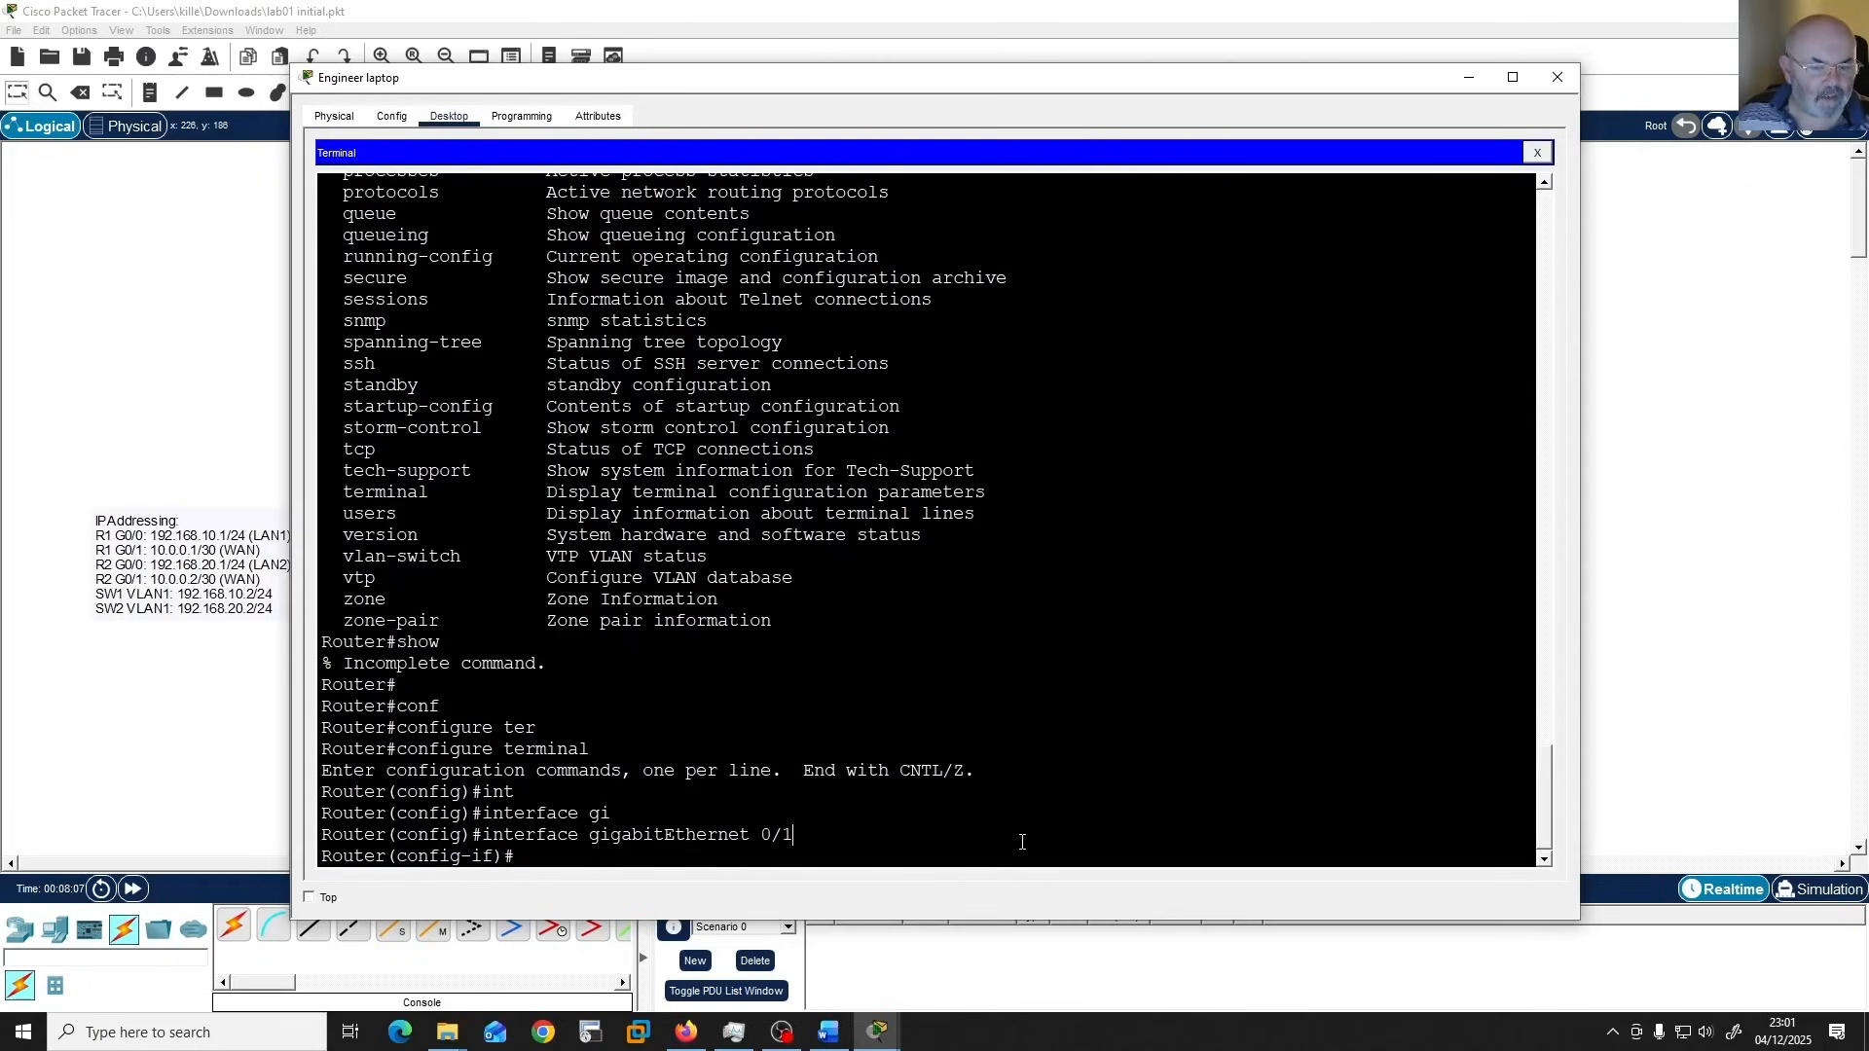
Return from Interface Configuration mode to Privileged EXEC mode with the "end" command.
{"action": "key", "text": "Return"}
{"action": "key", "text": "Return"}
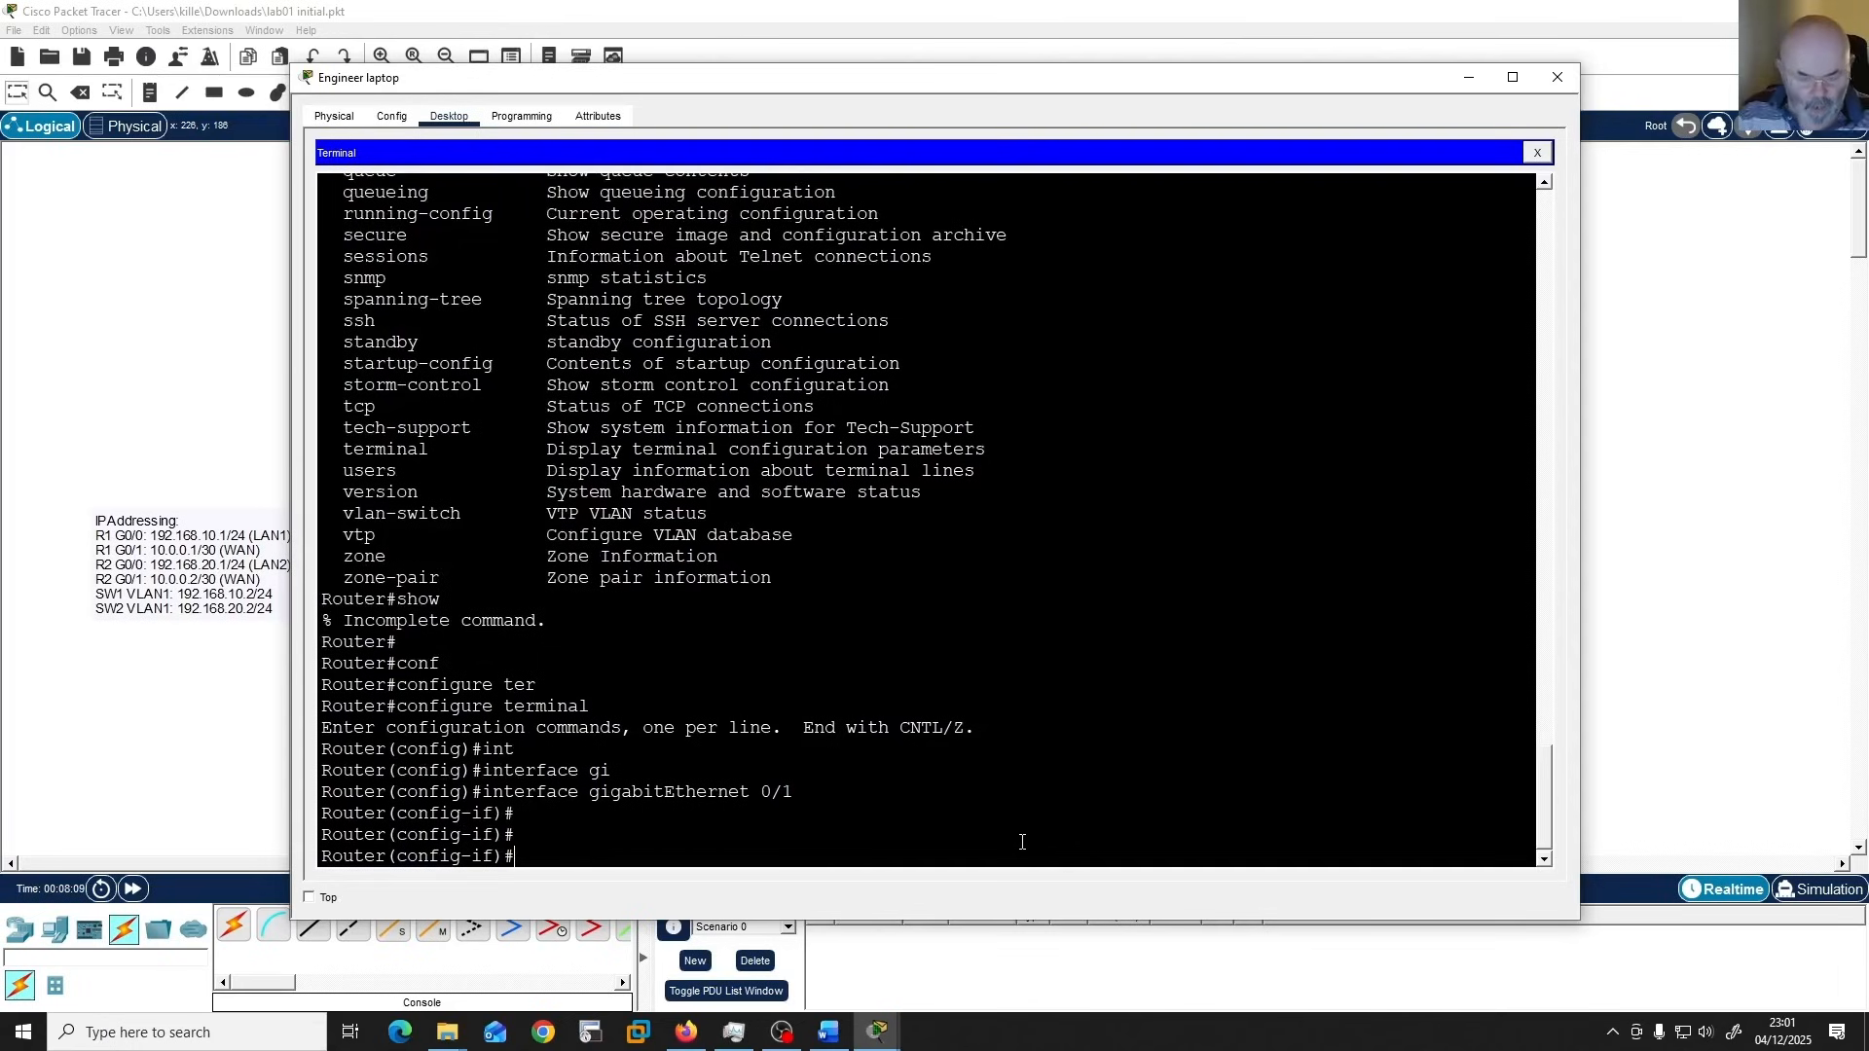
{"action": "type", "text": "end"}
{"action": "key", "text": "Return"}
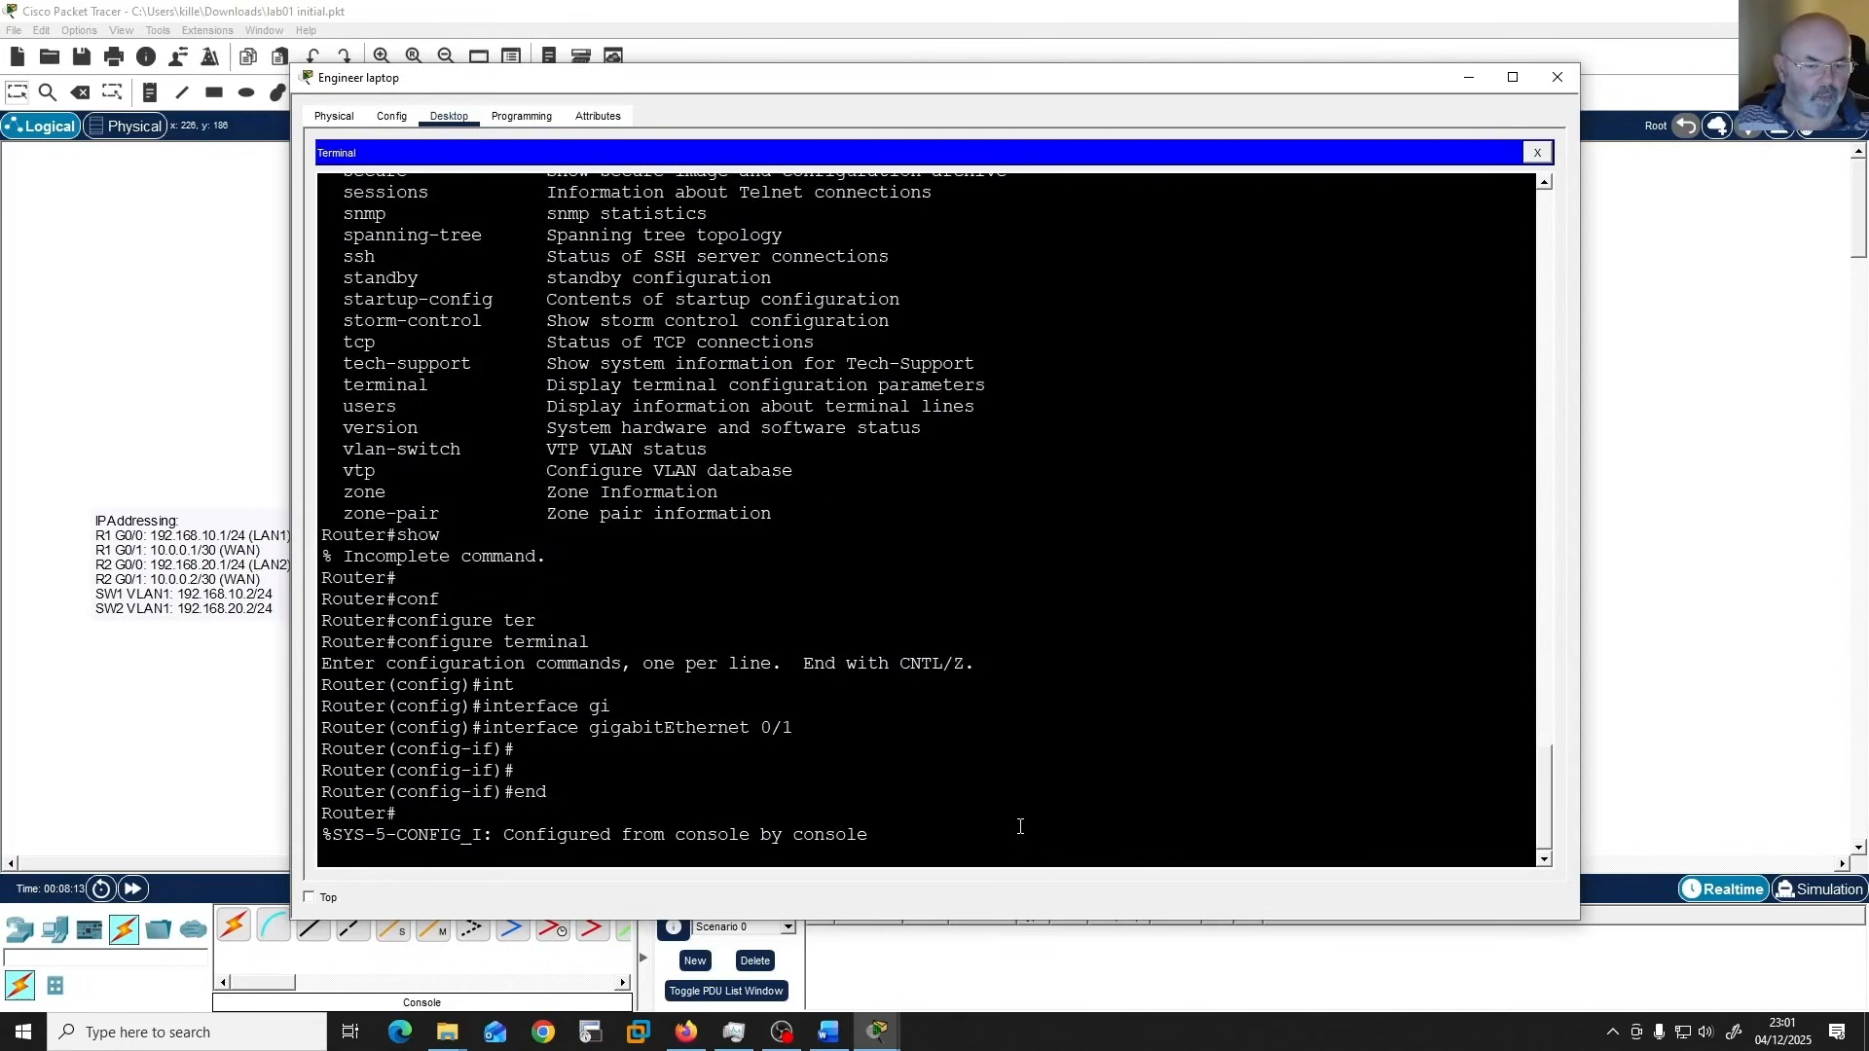
{"action": "key", "text": "Return"}
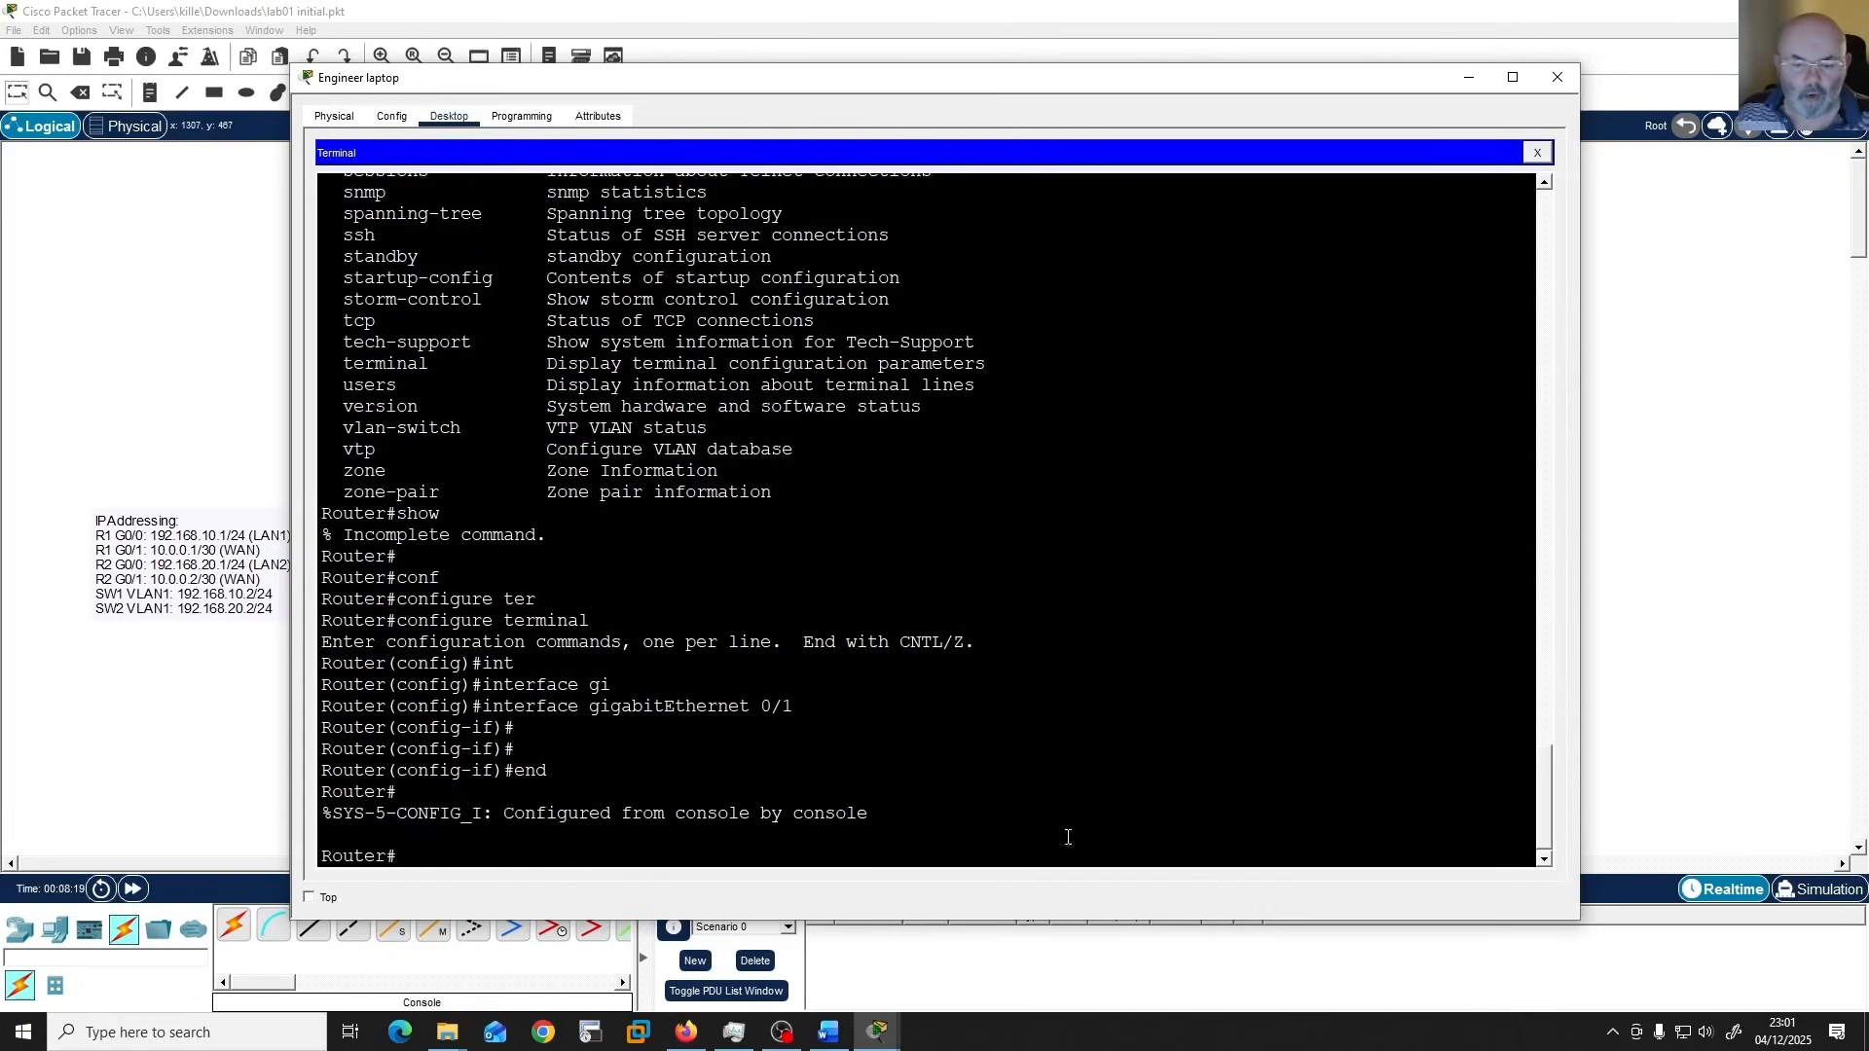
Switch to the lab 01 guide in Word, read the Part 2: Configure R1 tasks, and copy the message-of-the-day banner text.
{"action": "left_click", "coordinate": [828, 1031]}
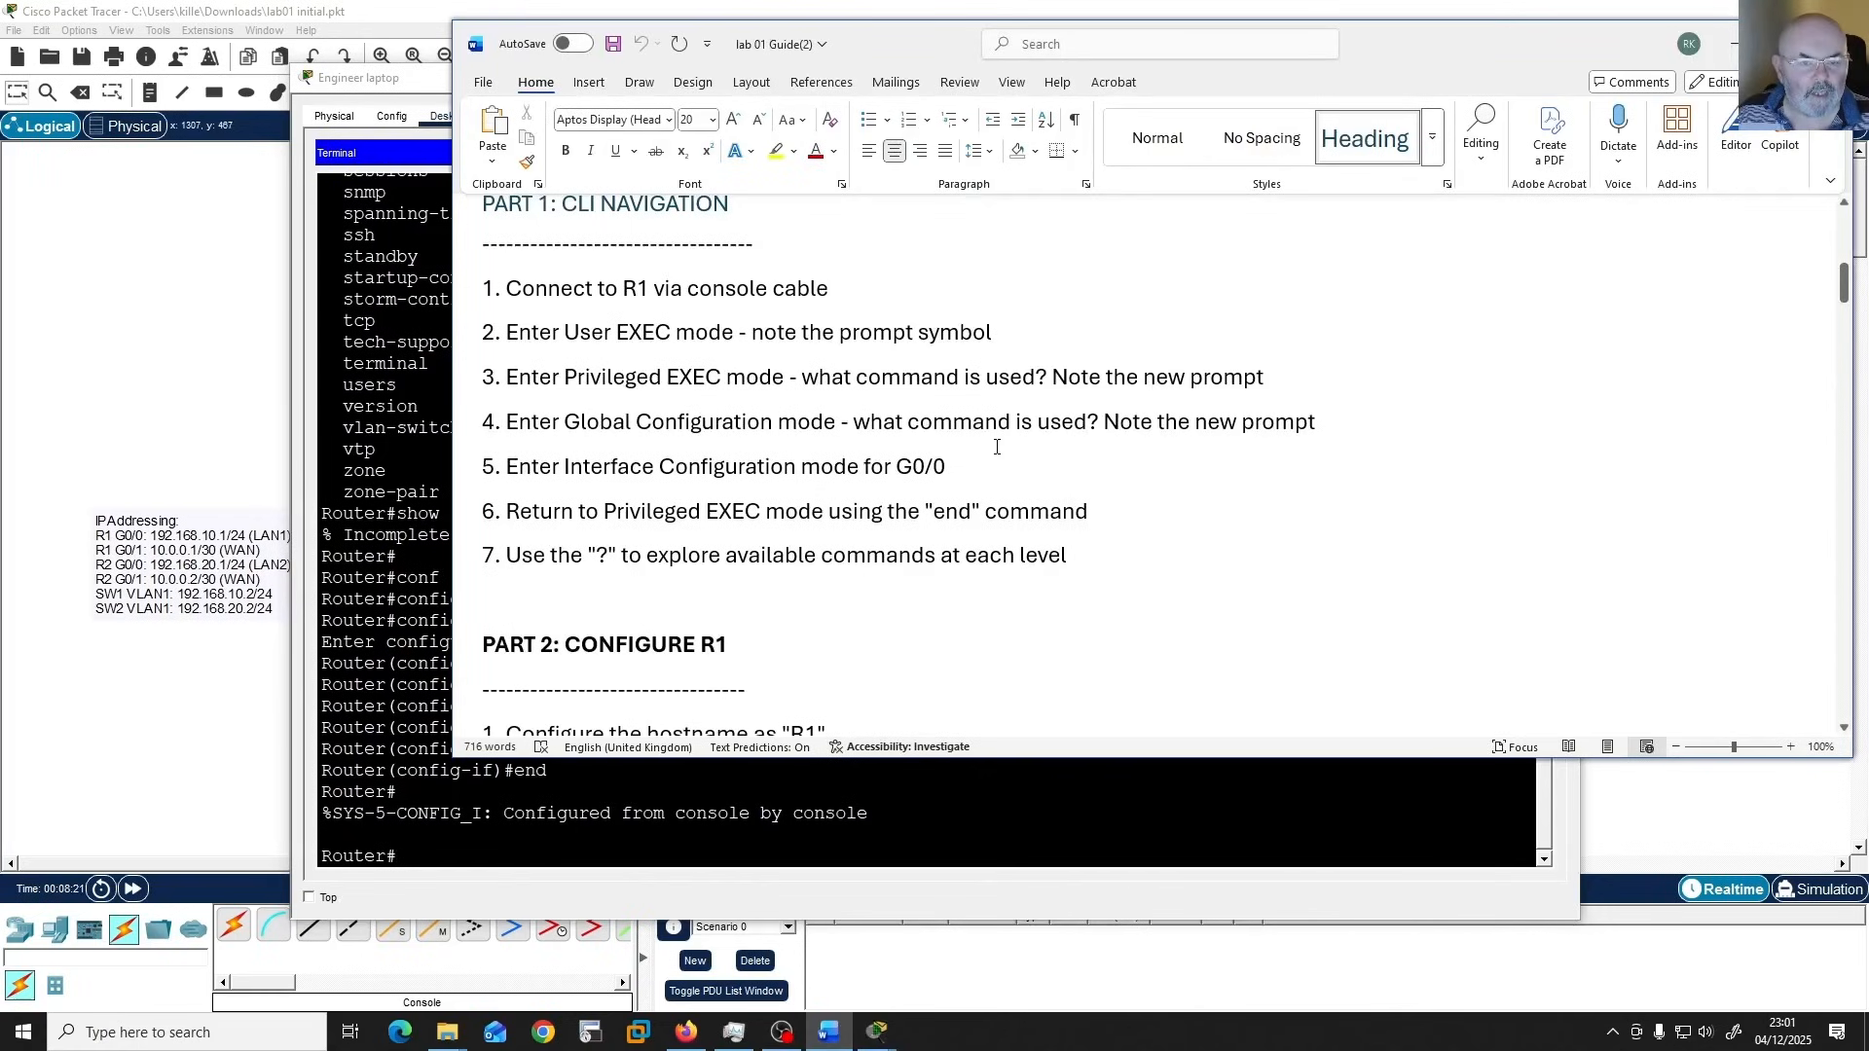
{"action": "scroll", "coordinate": [996, 447], "scroll_direction": "down", "scroll_amount": 3}
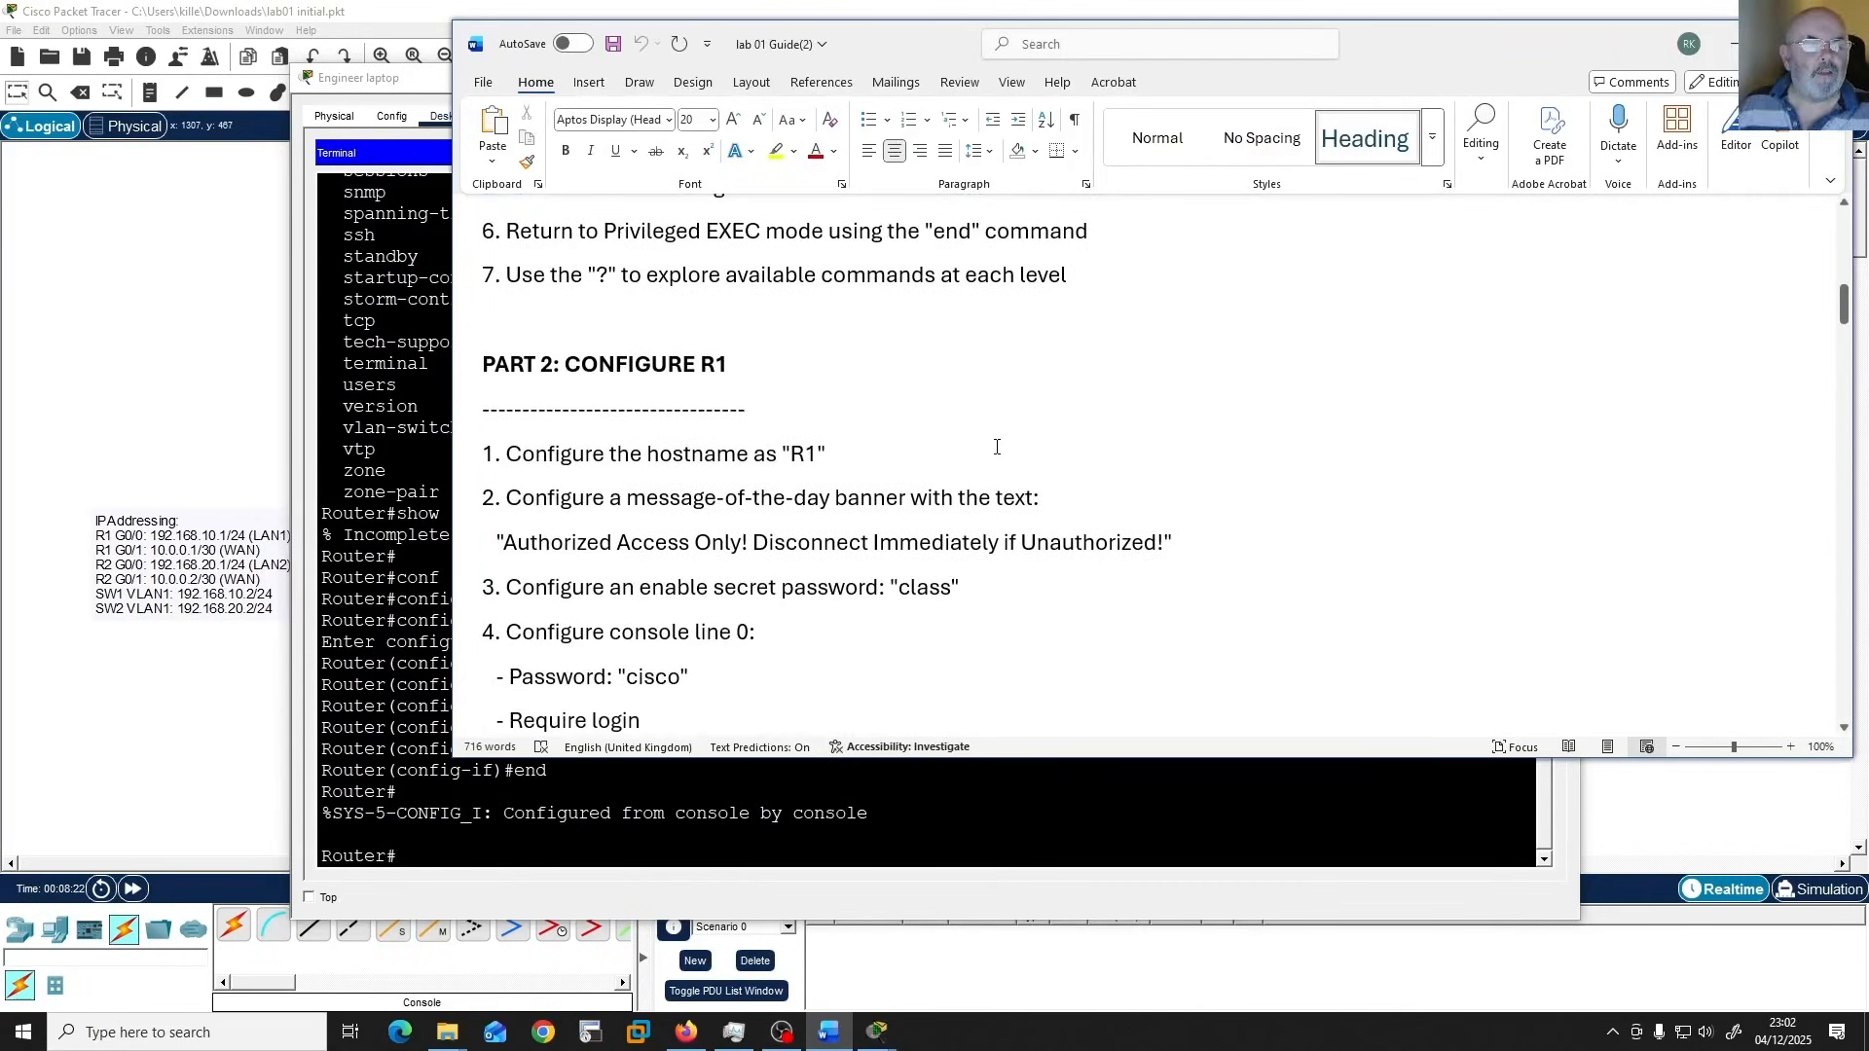
{"action": "scroll", "coordinate": [996, 447], "scroll_direction": "down", "scroll_amount": 1}
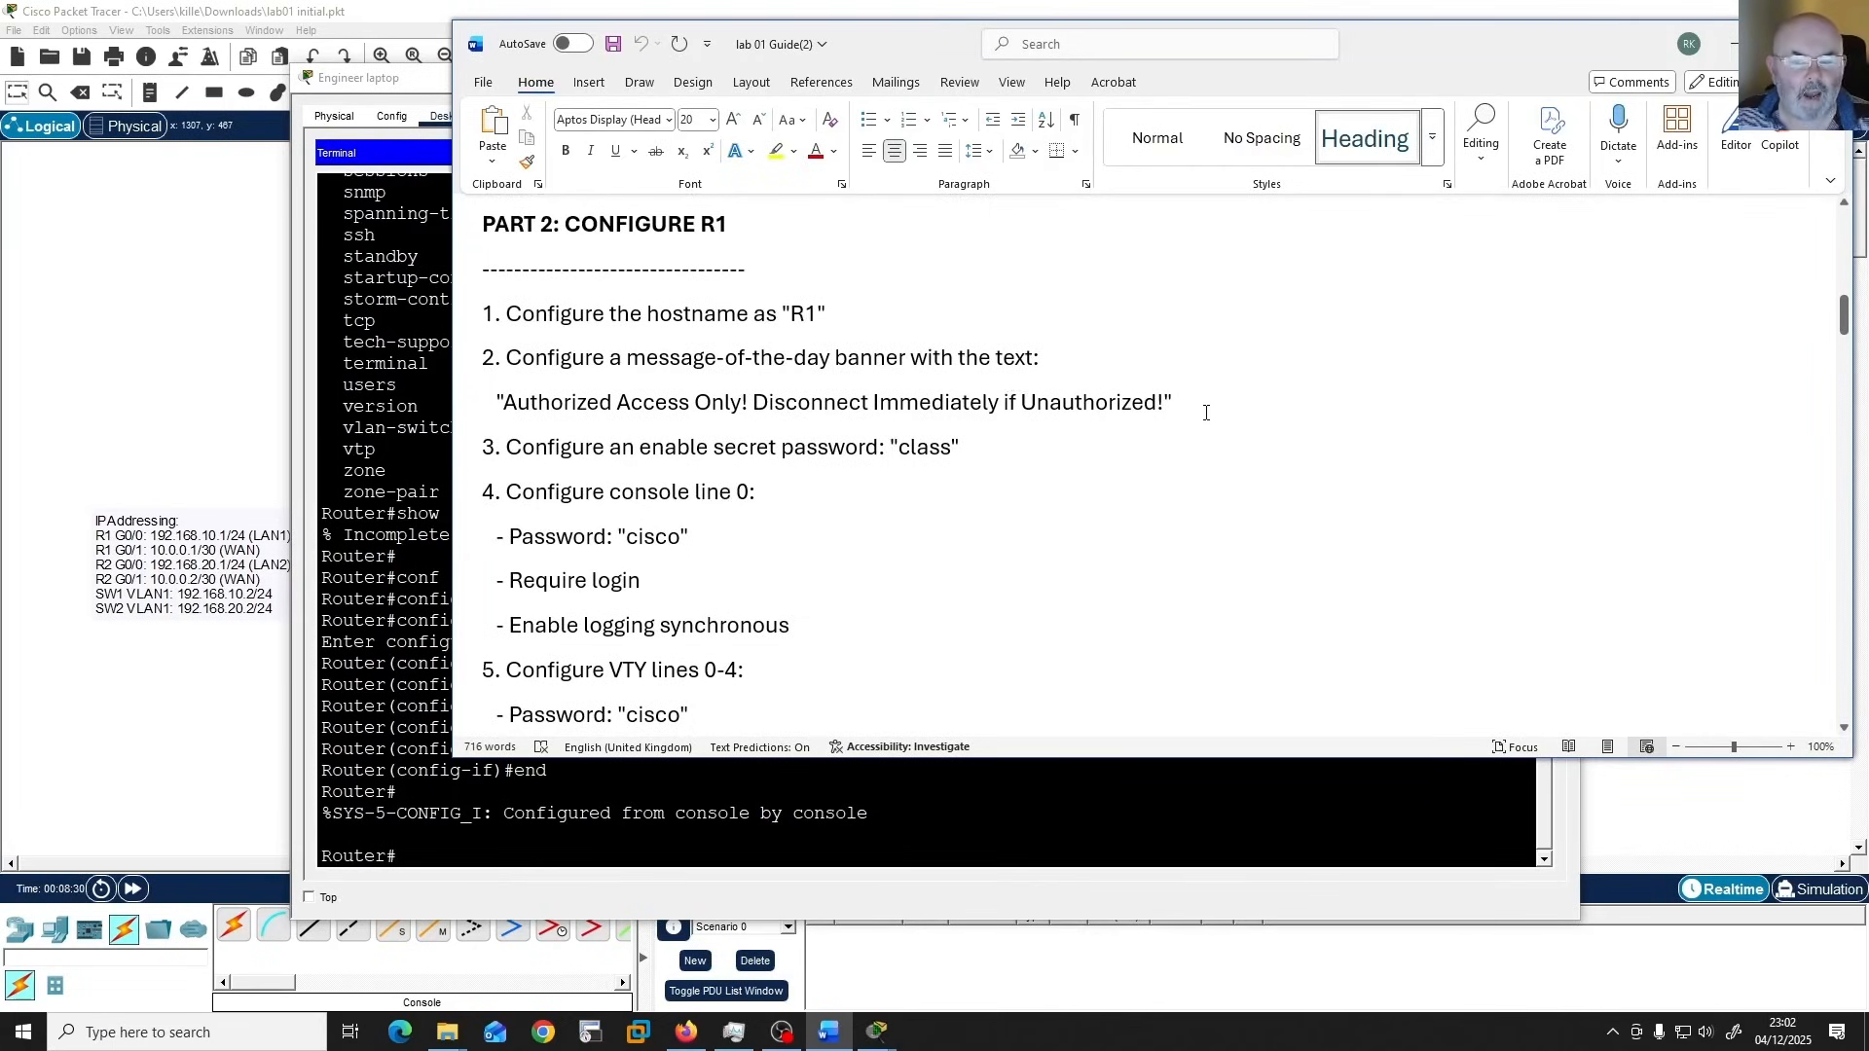
{"action": "left_click_drag", "start_coordinate": [1187, 404], "coordinate": [493, 402]}
{"action": "right_click", "coordinate": [721, 401]}
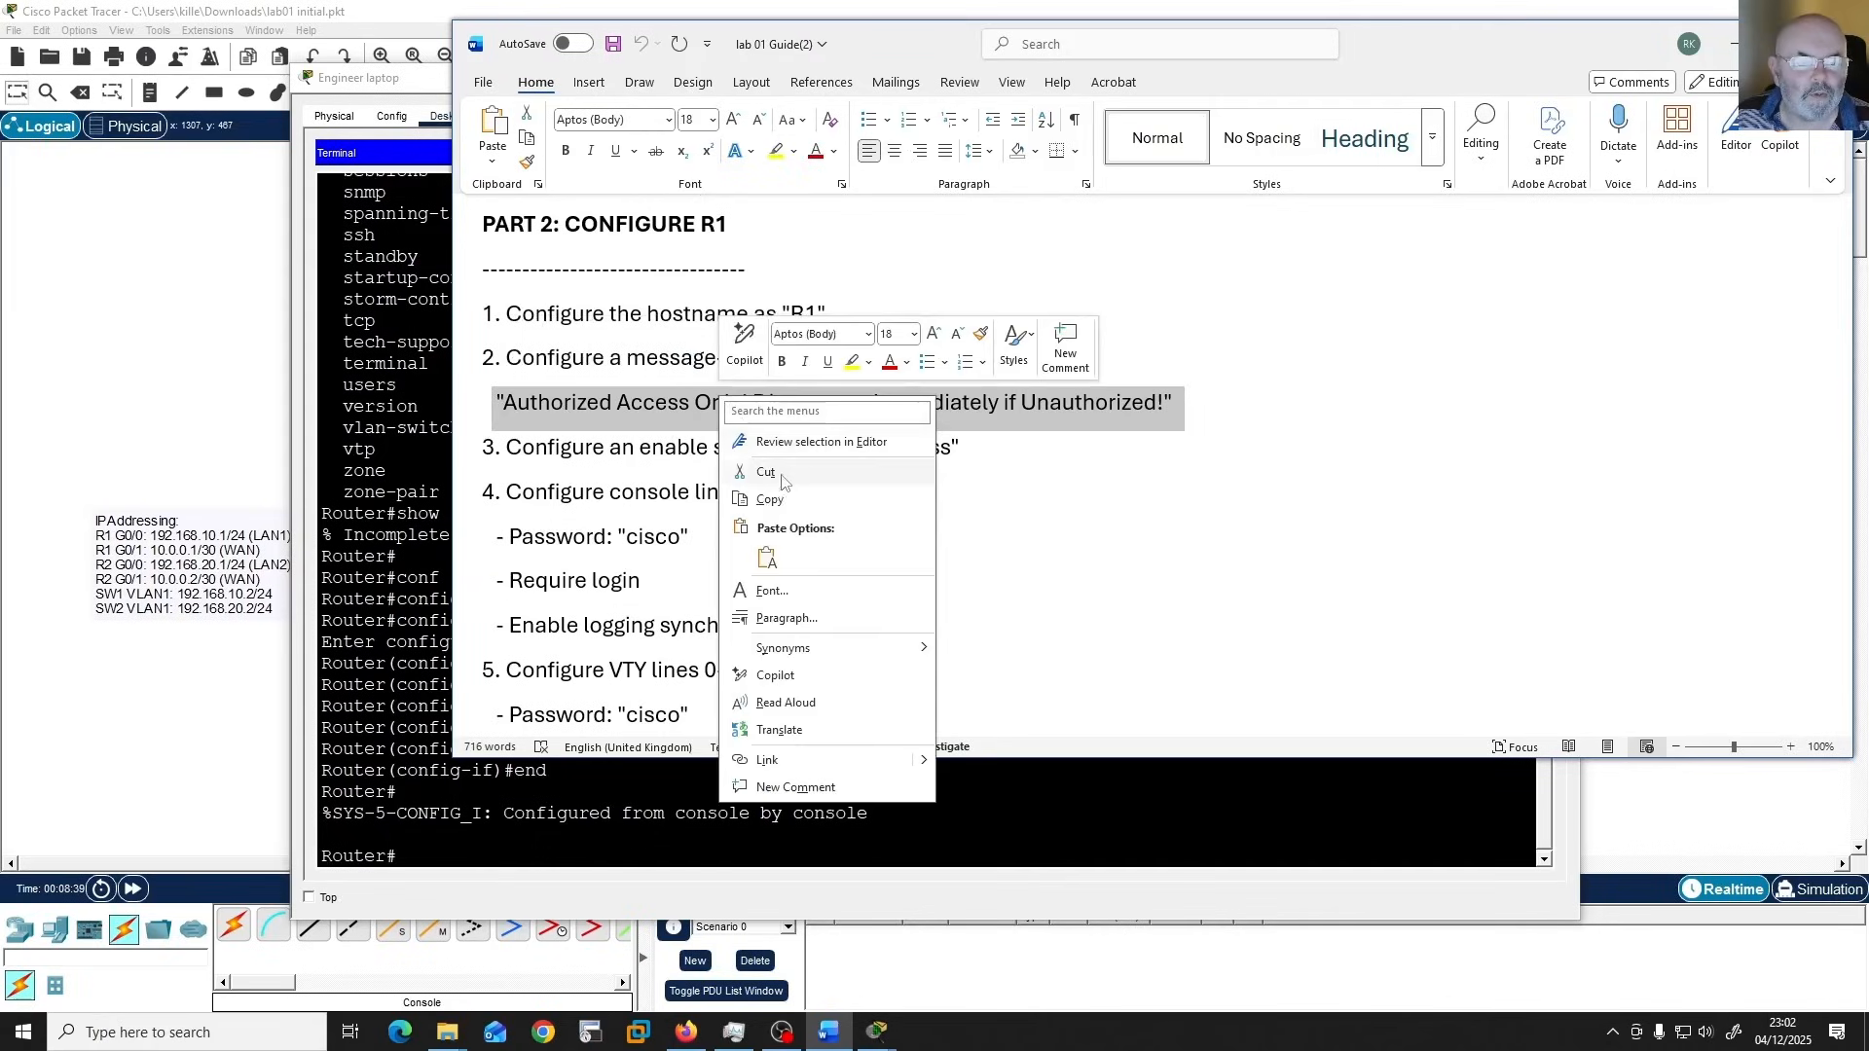
{"action": "left_click", "coordinate": [773, 499]}
{"action": "left_click", "coordinate": [1066, 567]}
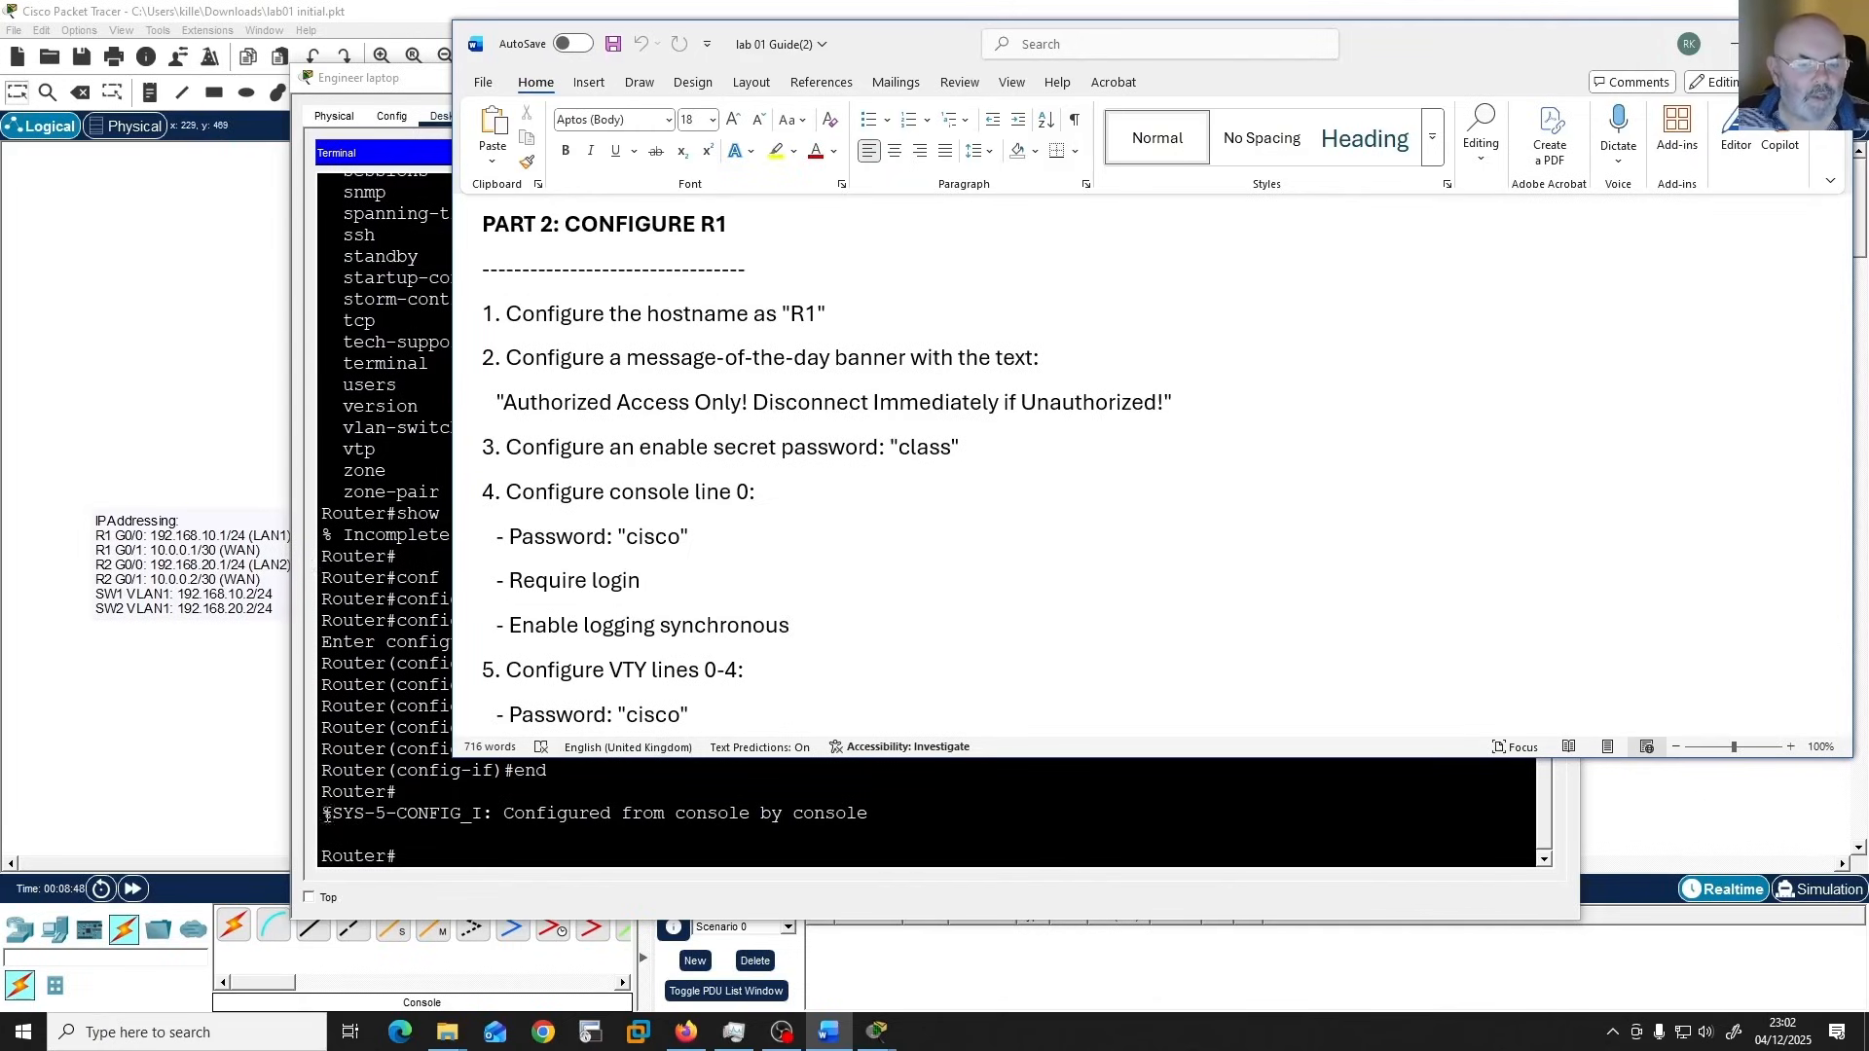
Switch back to the Packet Tracer terminal, enter Global Configuration mode with "conf t" and set the router's hostname to R1.
{"action": "left_click", "coordinate": [992, 825]}
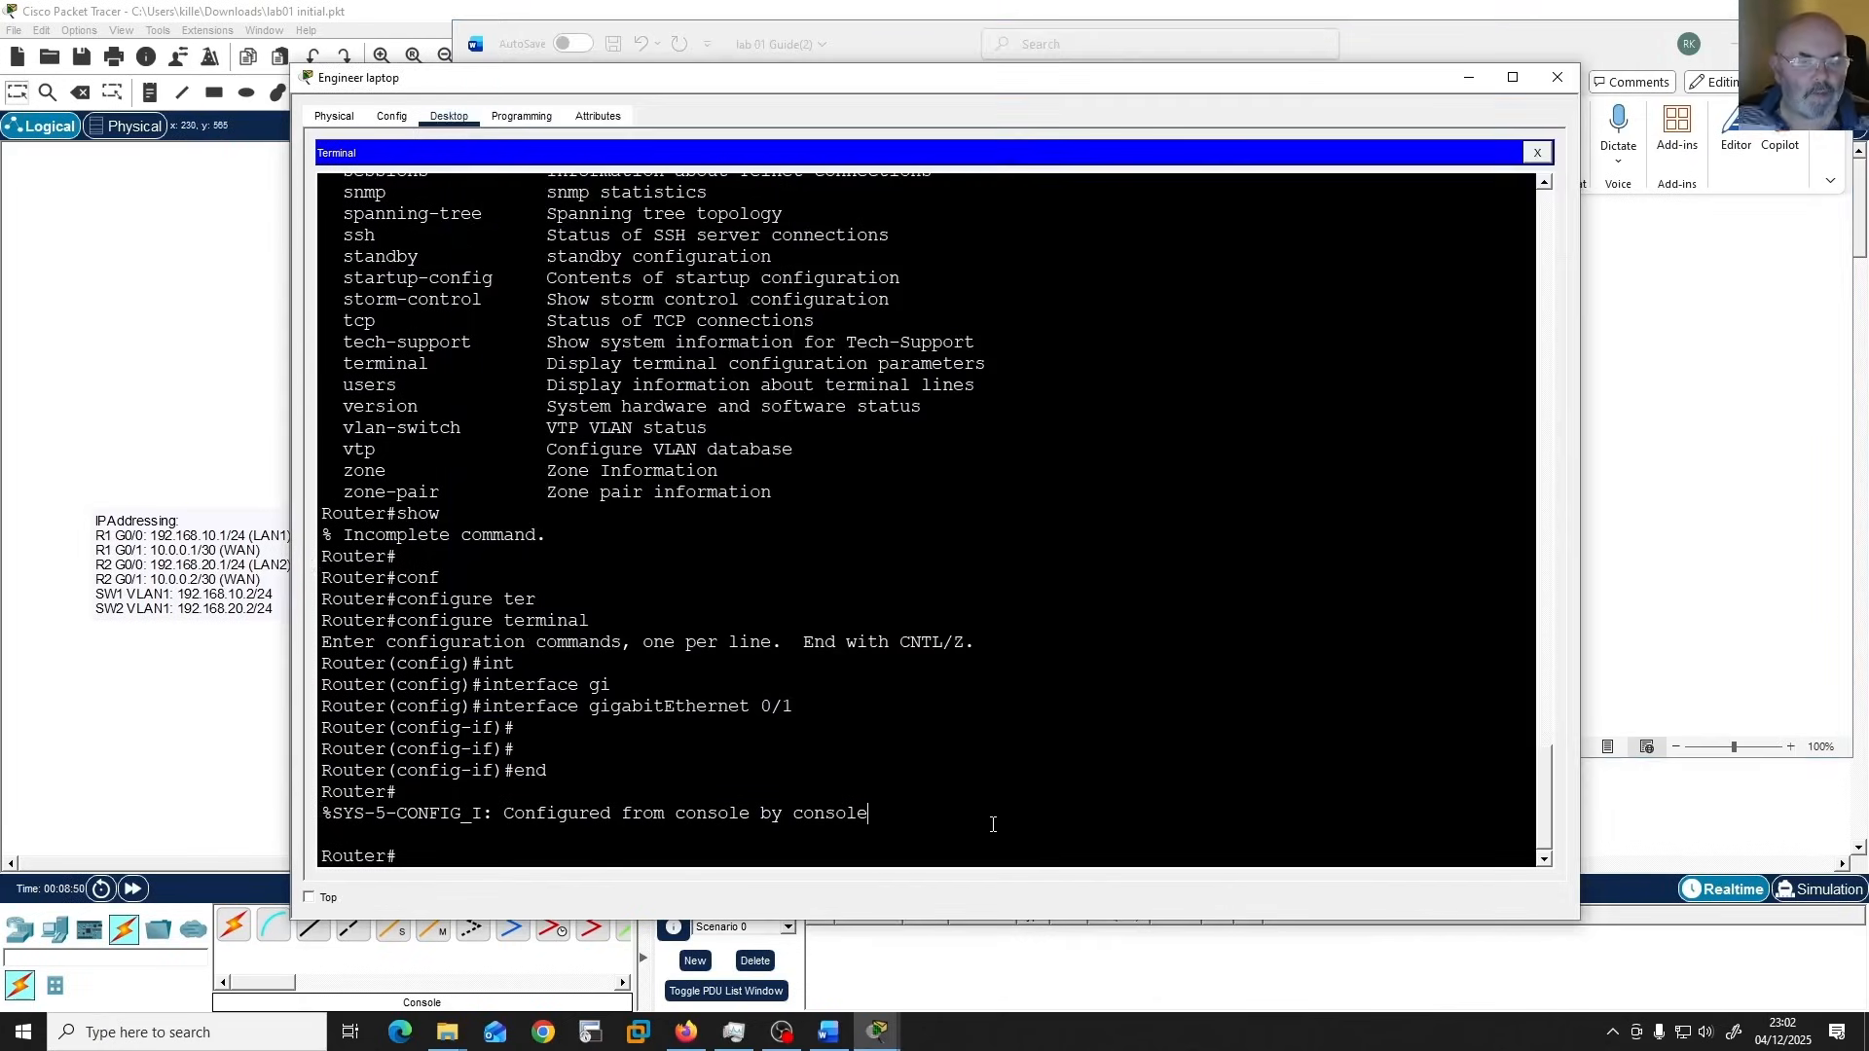
{"action": "key", "text": "Return"}
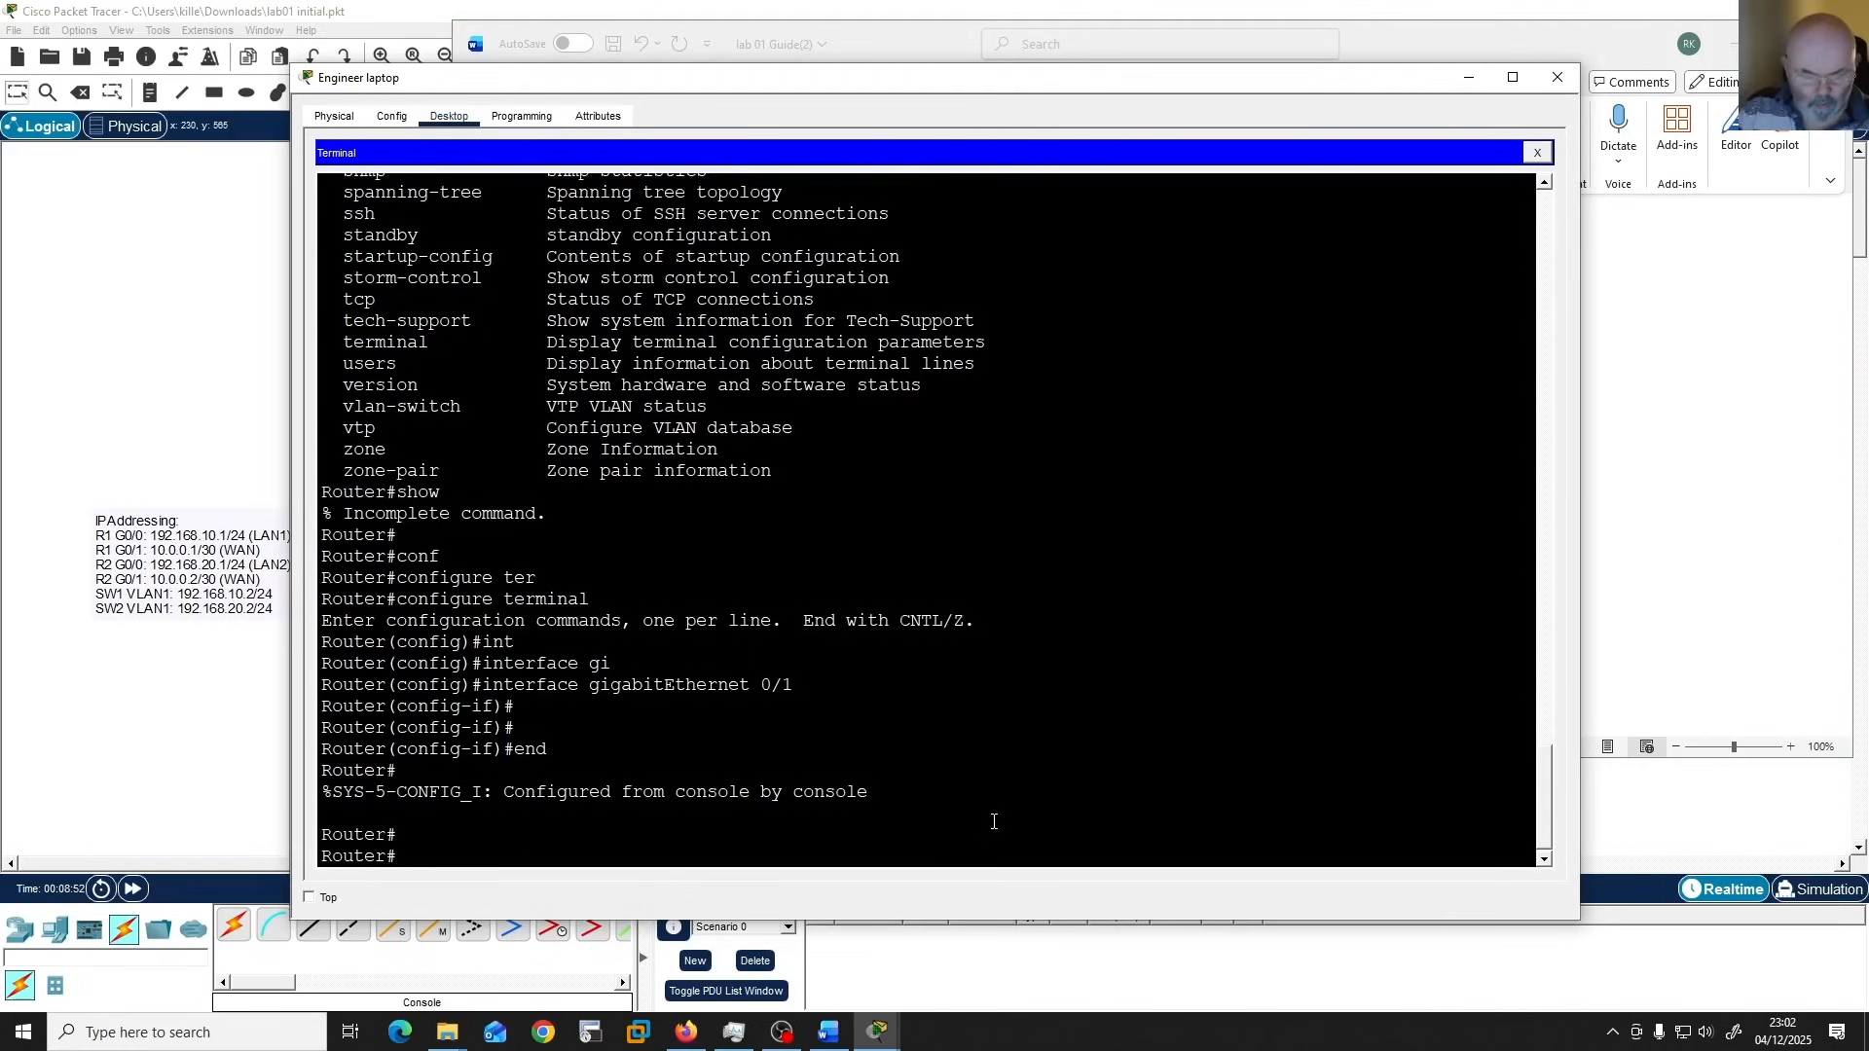
{"action": "type", "text": "conf t"}
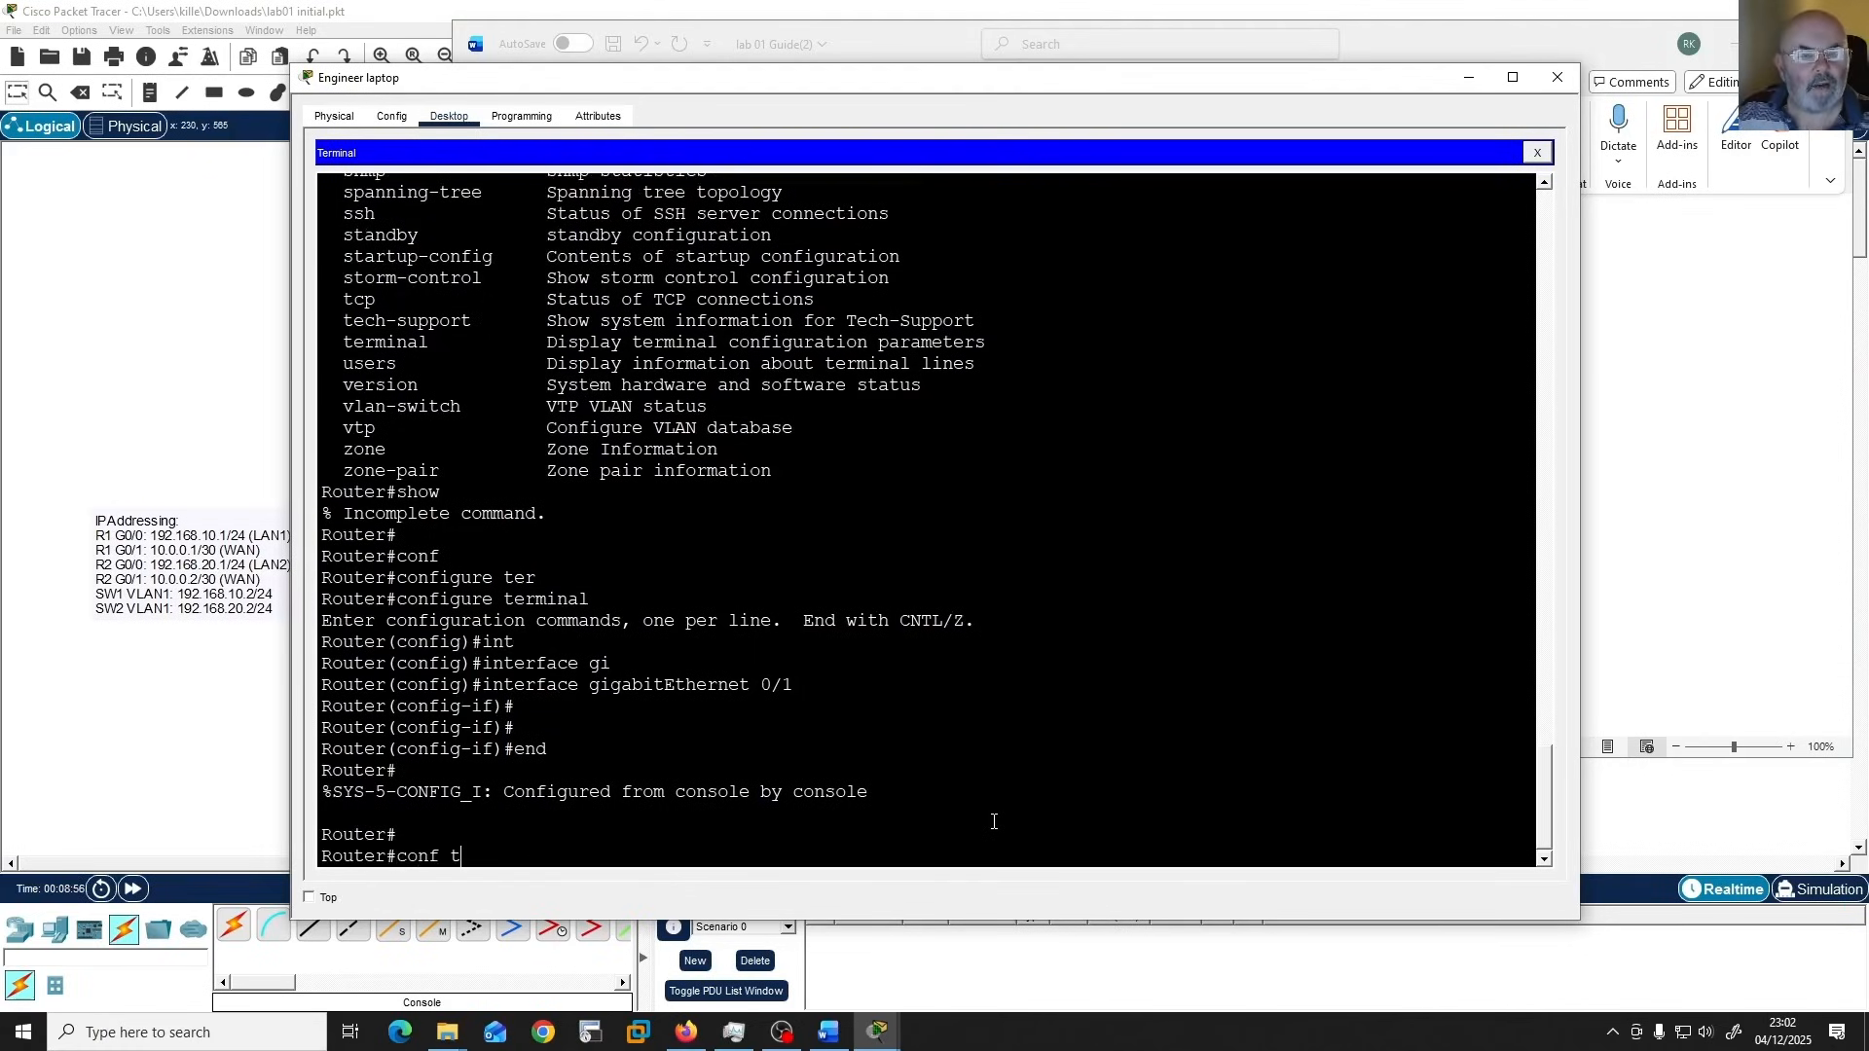
{"action": "key", "text": "Return"}
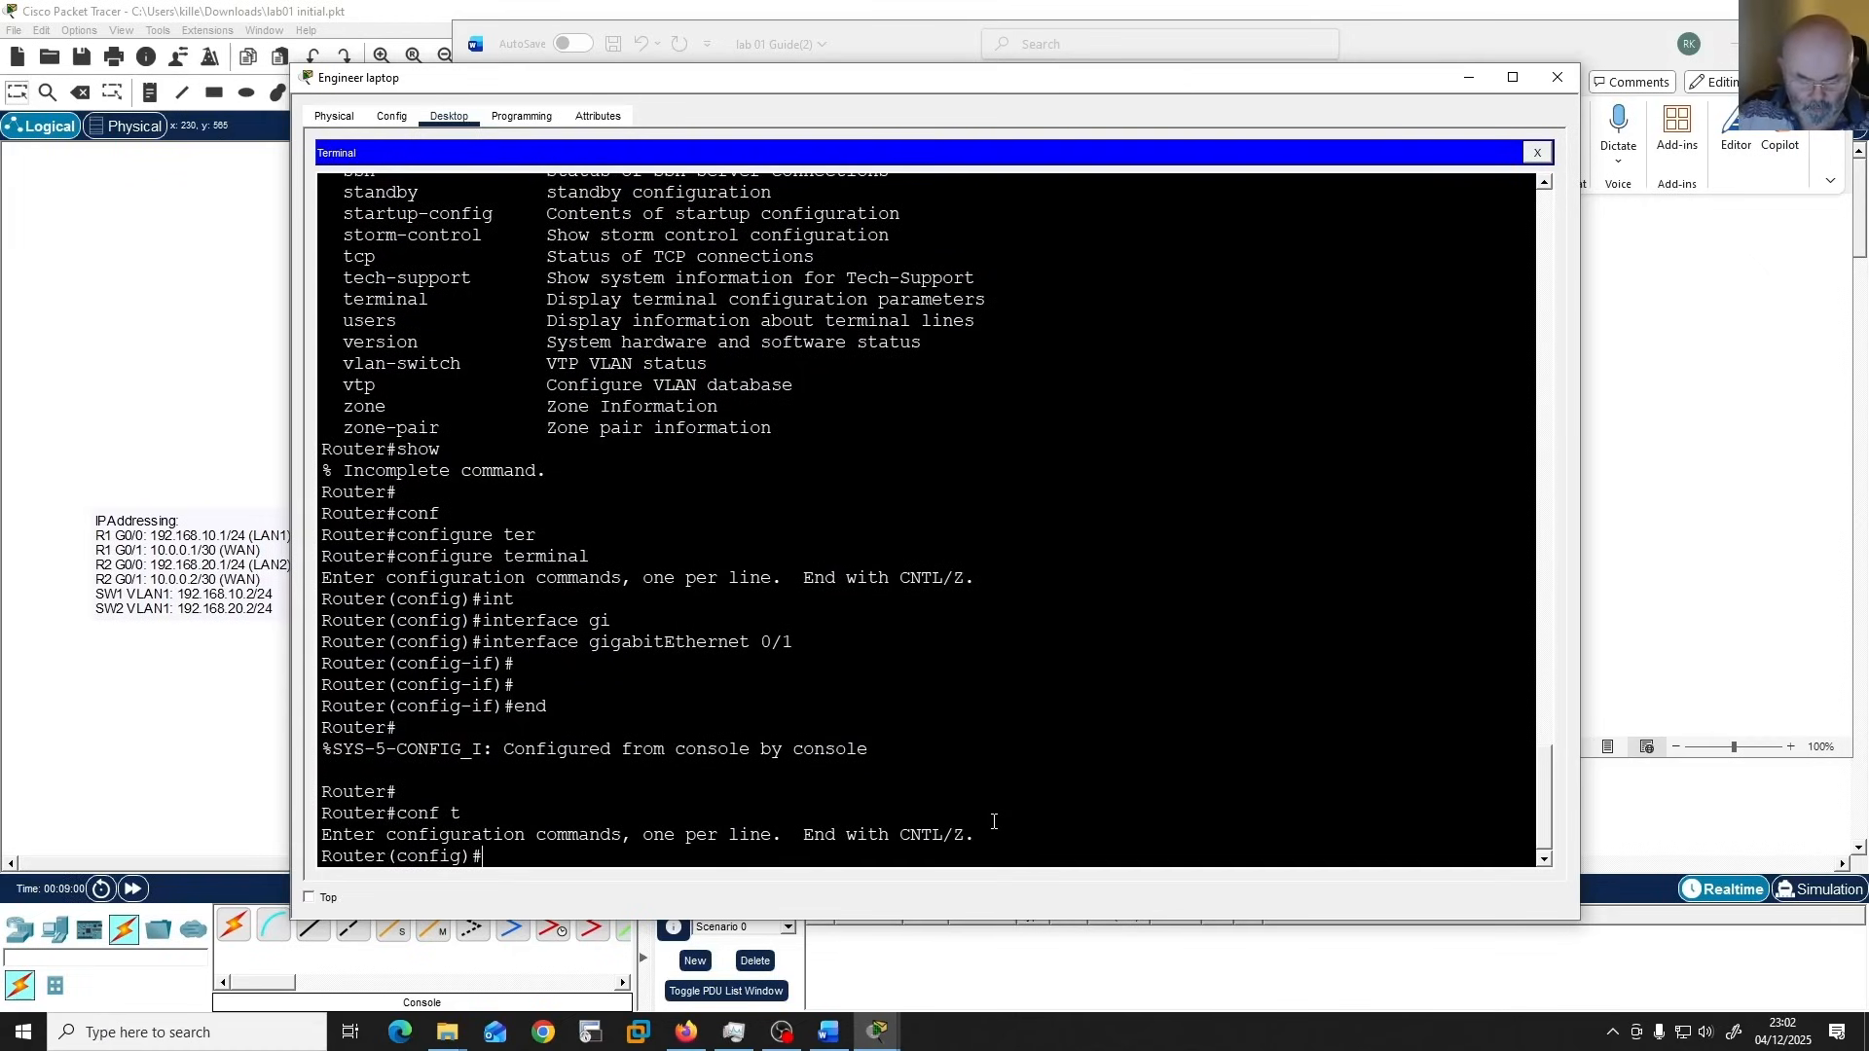
{"action": "type", "text": "host"}
{"action": "key", "text": "Tab"}
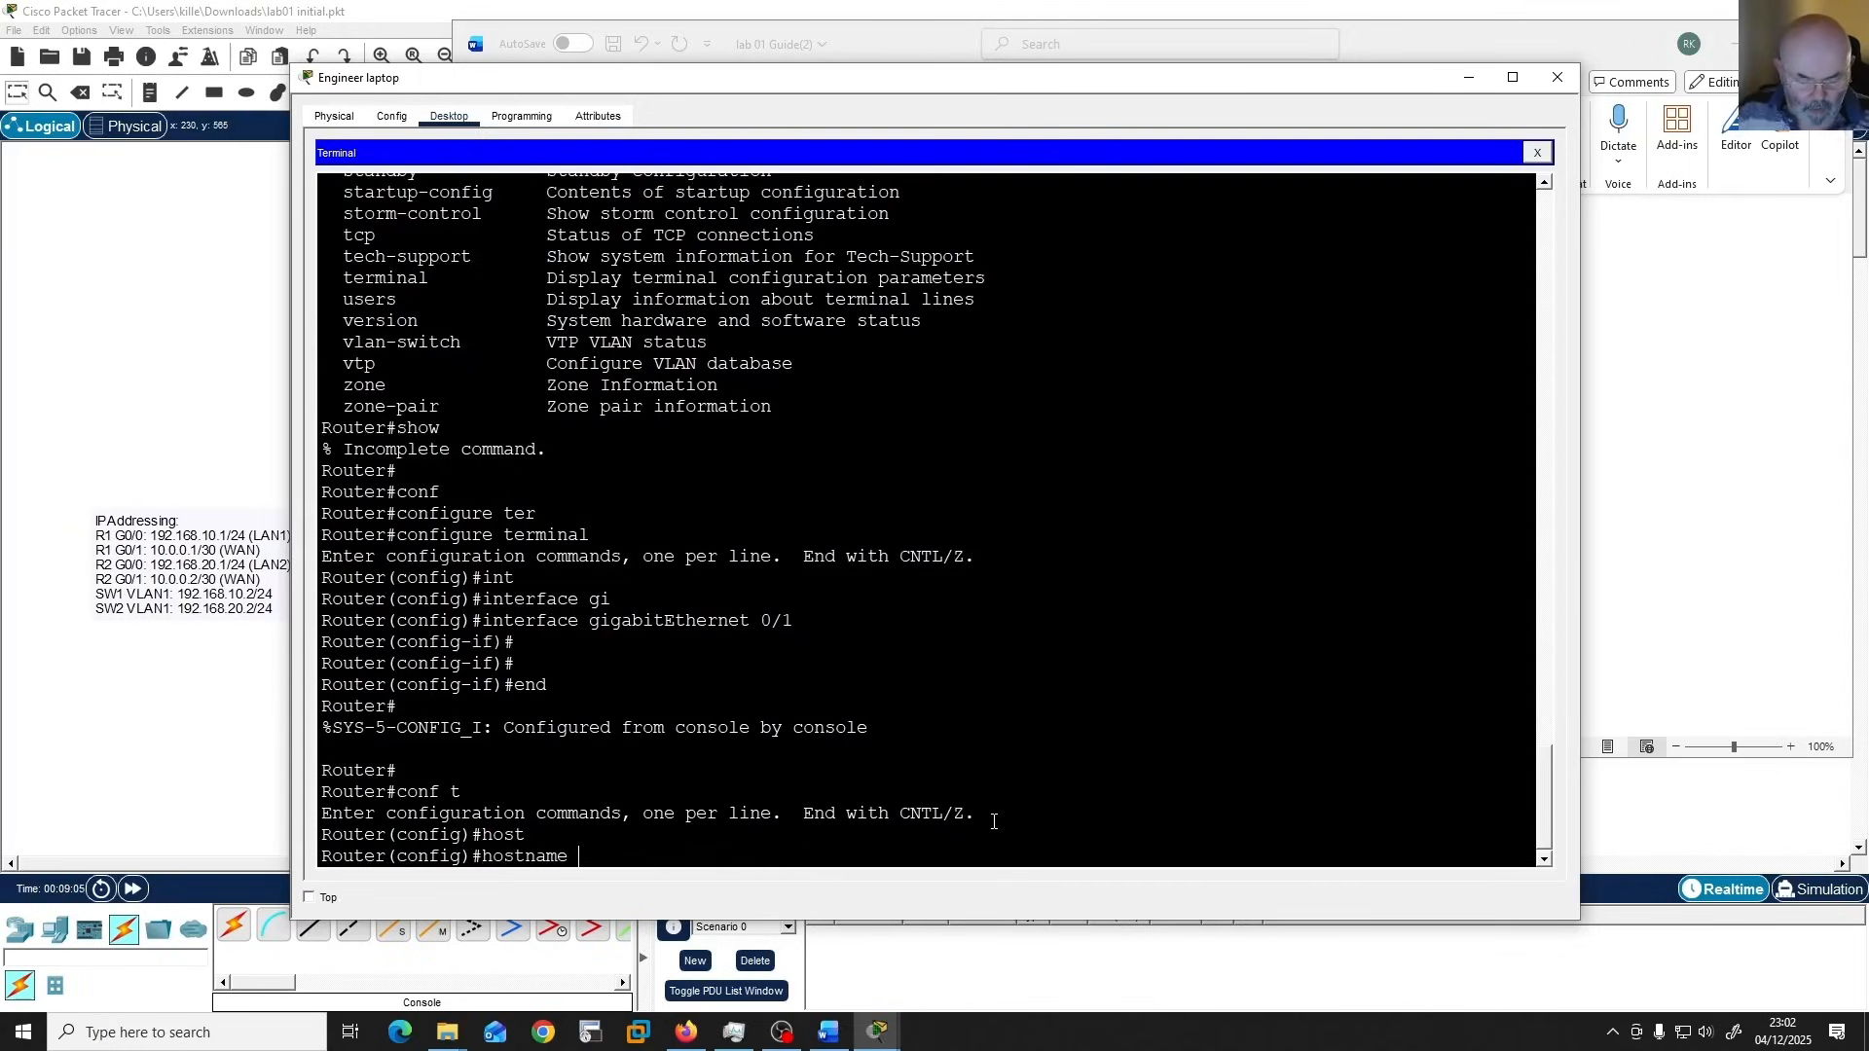
{"action": "type", "text": "R1"}
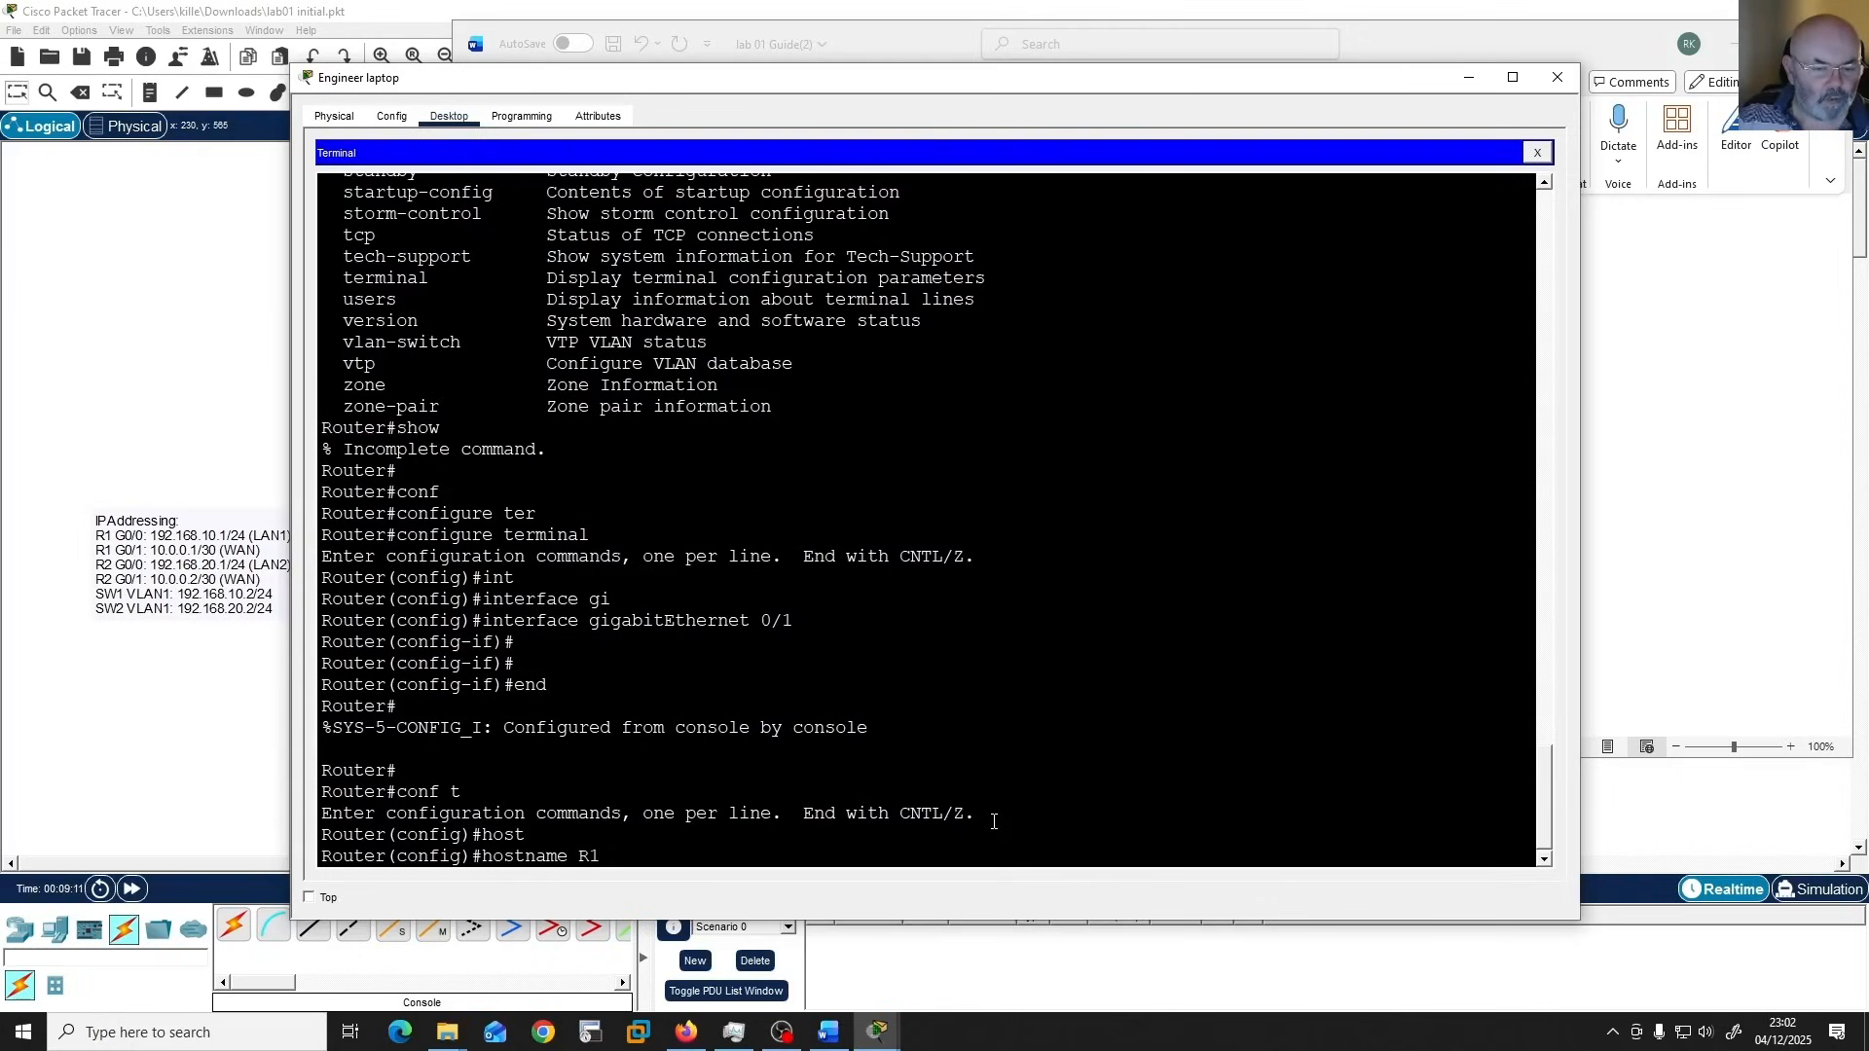
{"action": "key", "text": "Return"}
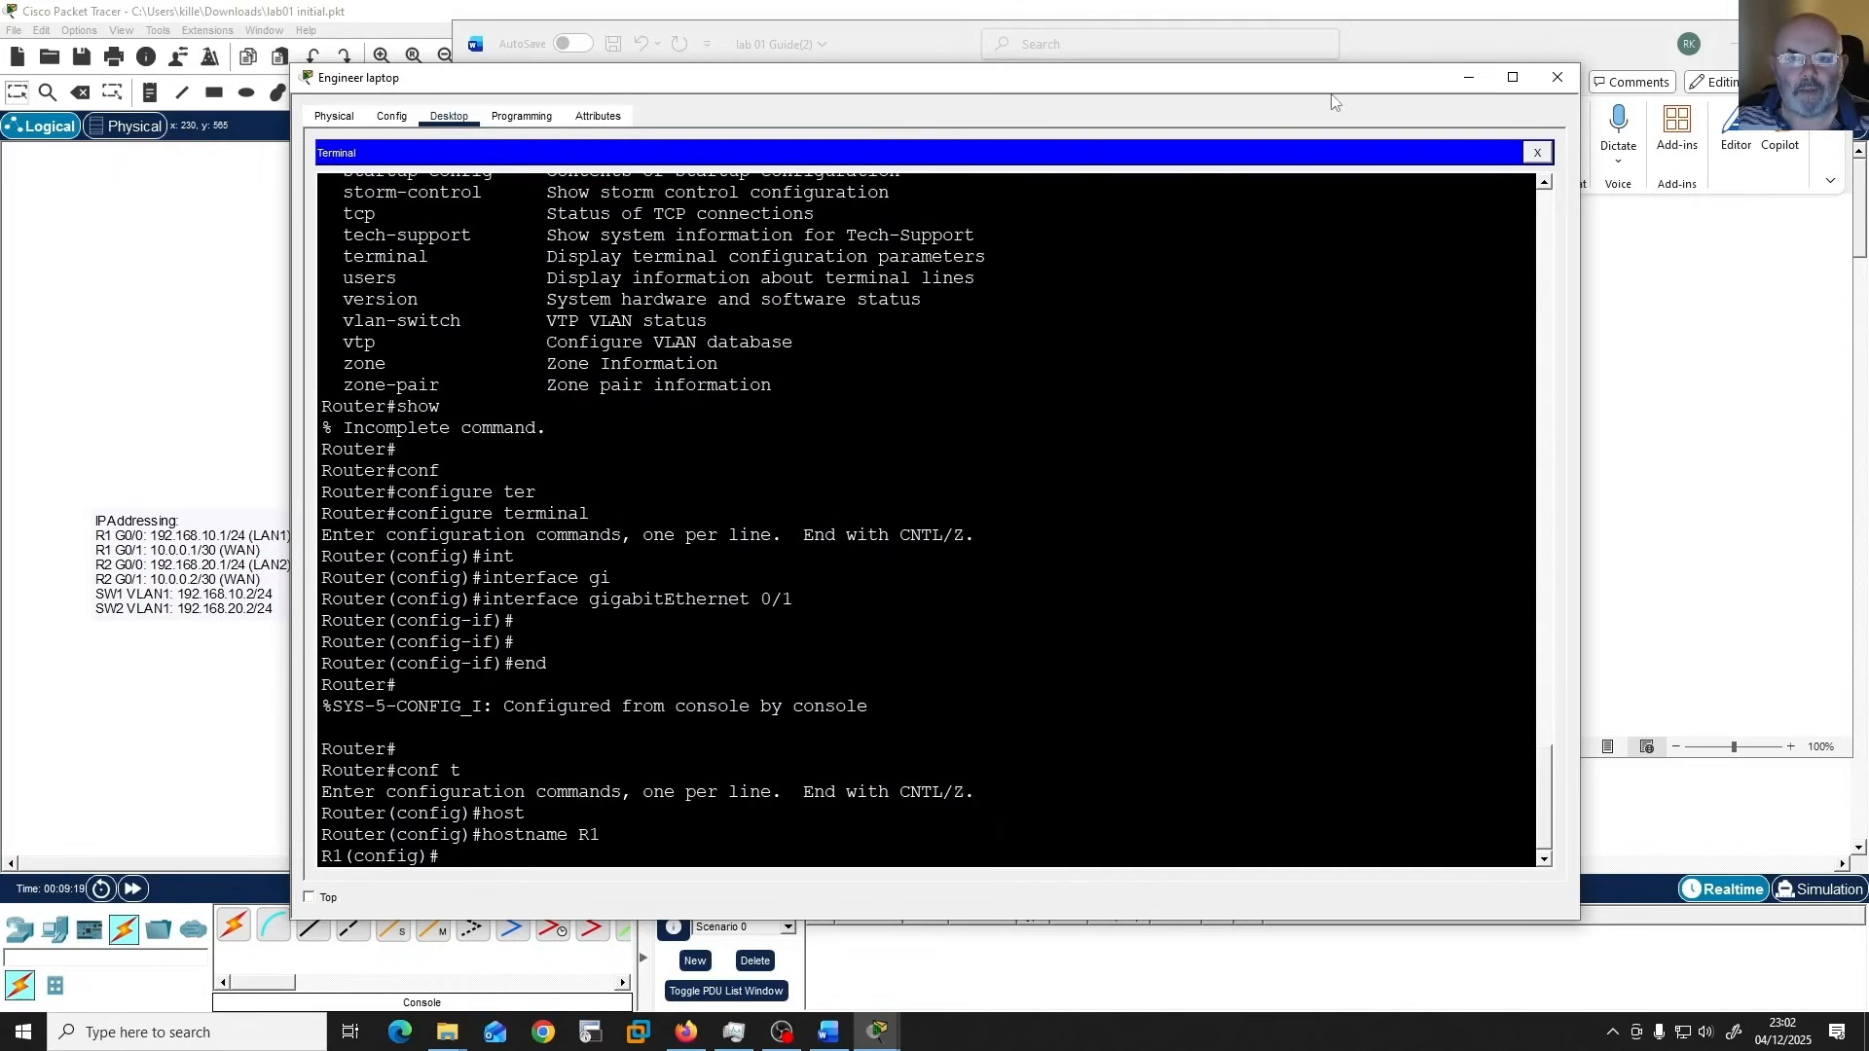
Recheck the banner task in the Word guide and try context help for "motd" at R1's Global Configuration prompt.
{"action": "left_click", "coordinate": [830, 1036]}
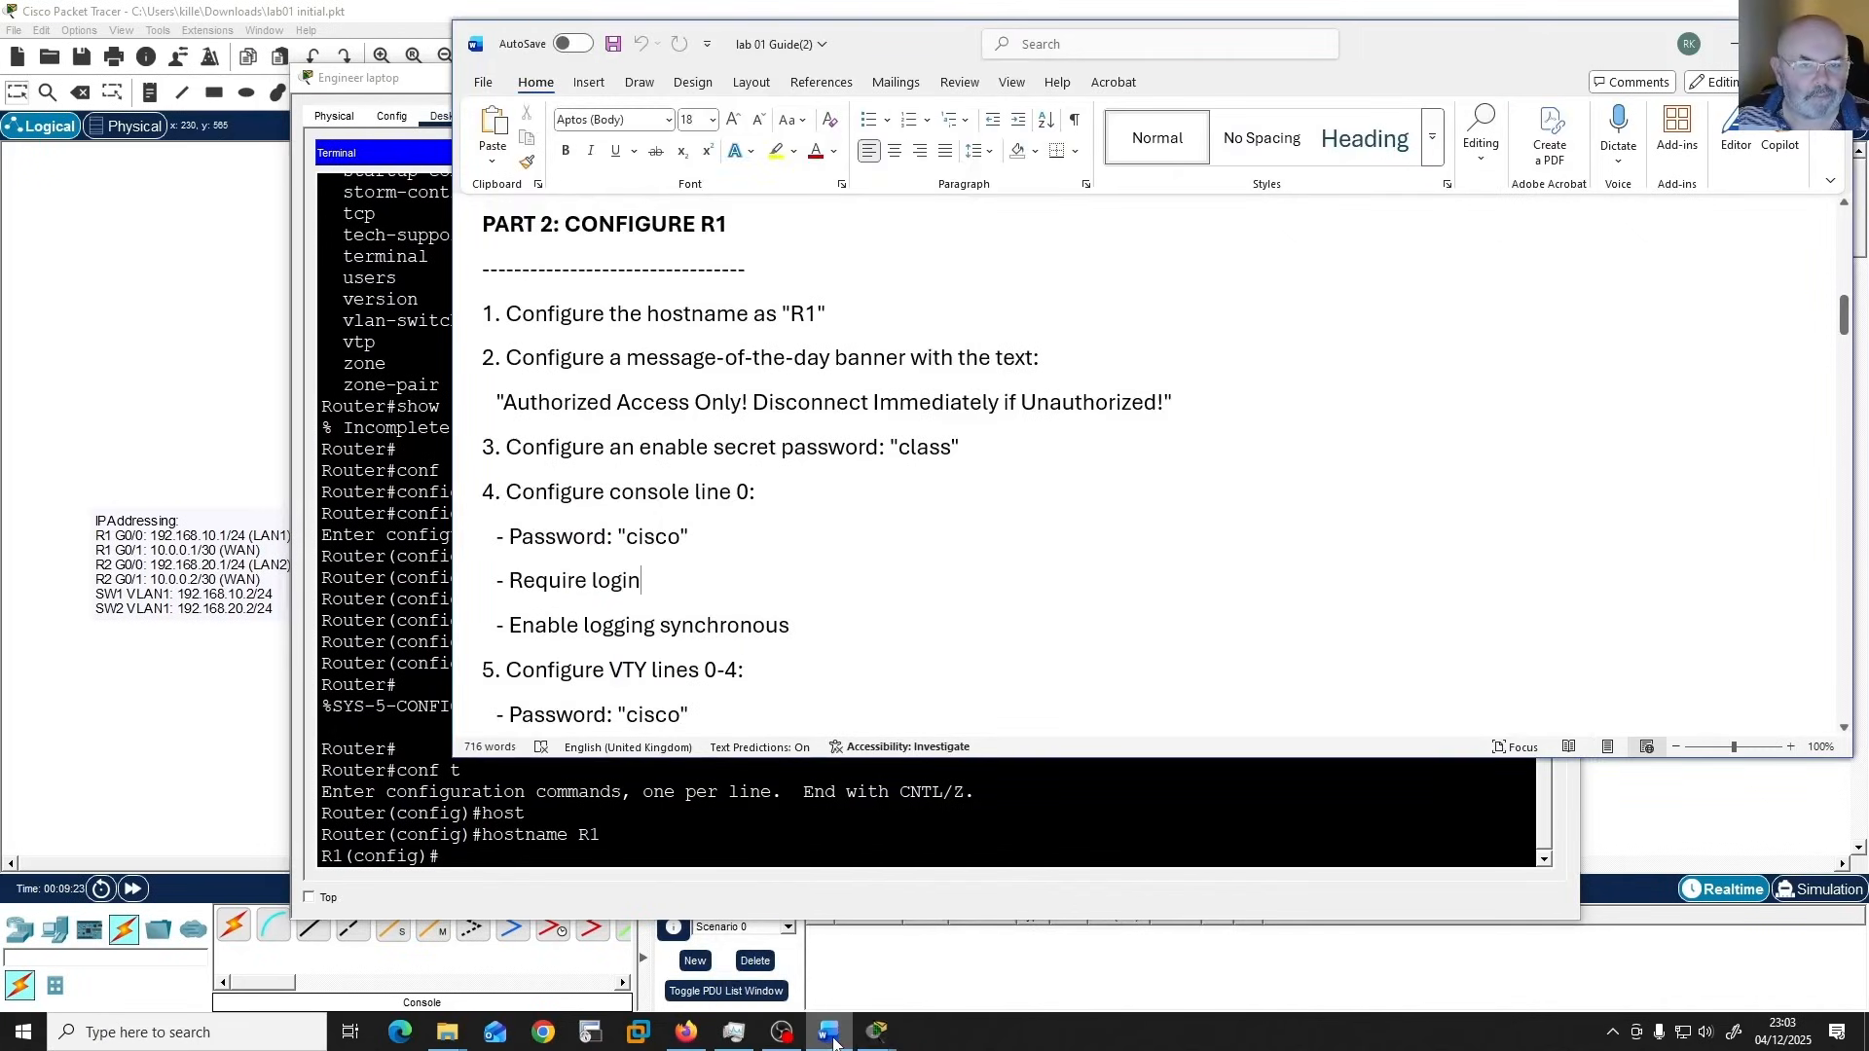
{"action": "left_click", "coordinate": [831, 1036]}
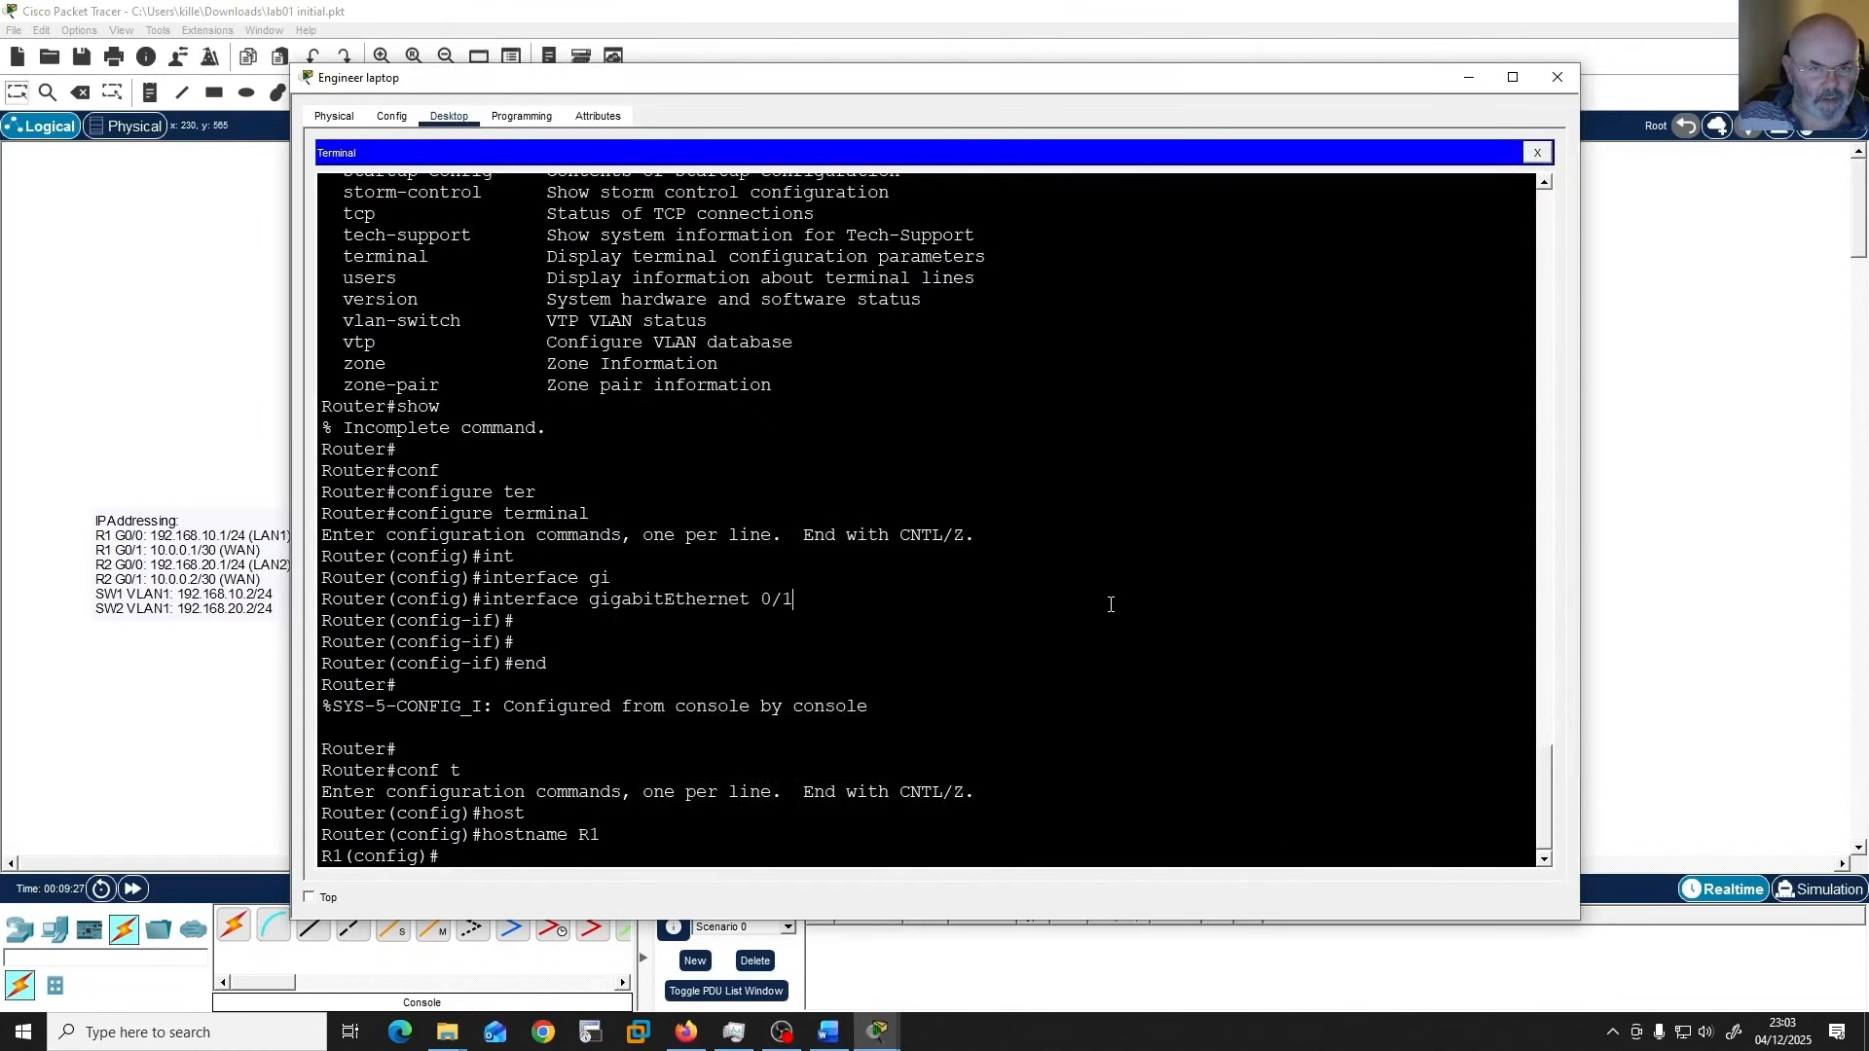
{"action": "key", "text": "Return"}
{"action": "type", "text": "motd"}
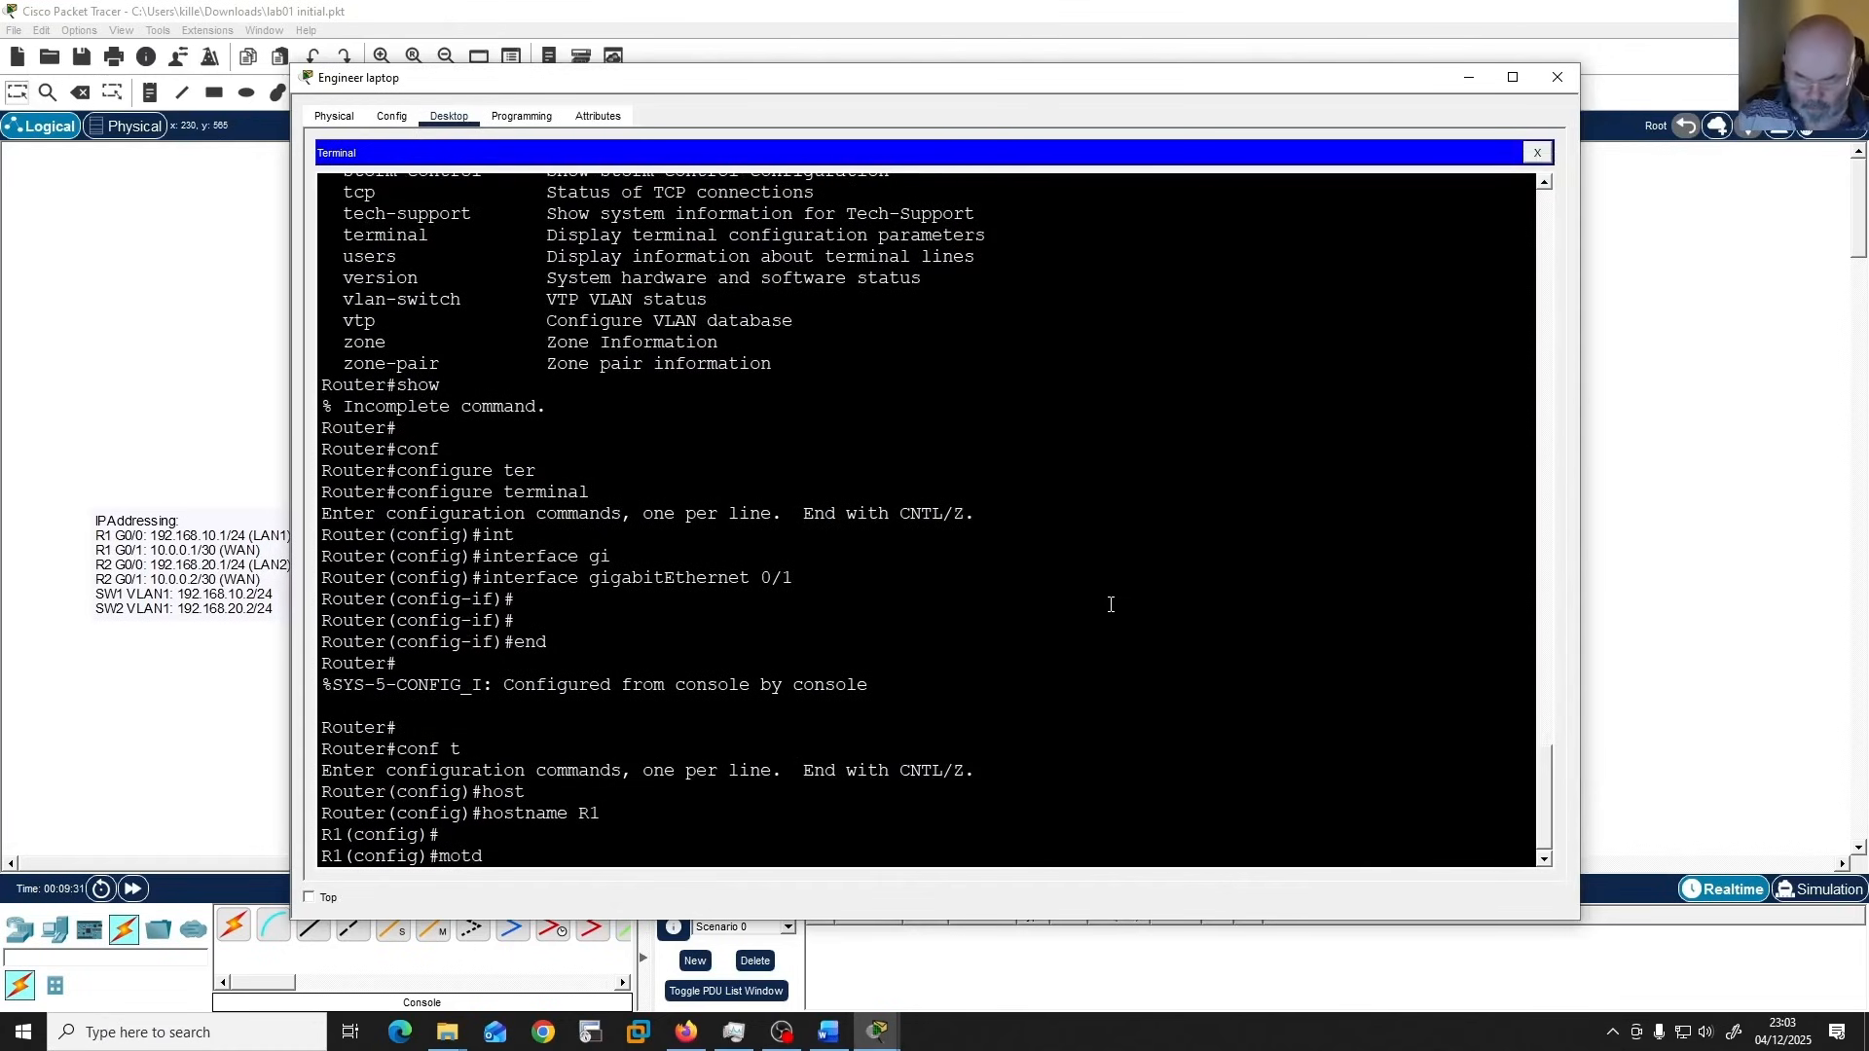
{"action": "type", "text": " ?"}
{"action": "key", "text": "BackSpace"}
{"action": "key", "text": "BackSpace"}
{"action": "key", "text": "BackSpace"}
{"action": "key", "text": "BackSpace"}
{"action": "key", "text": "BackSpace"}
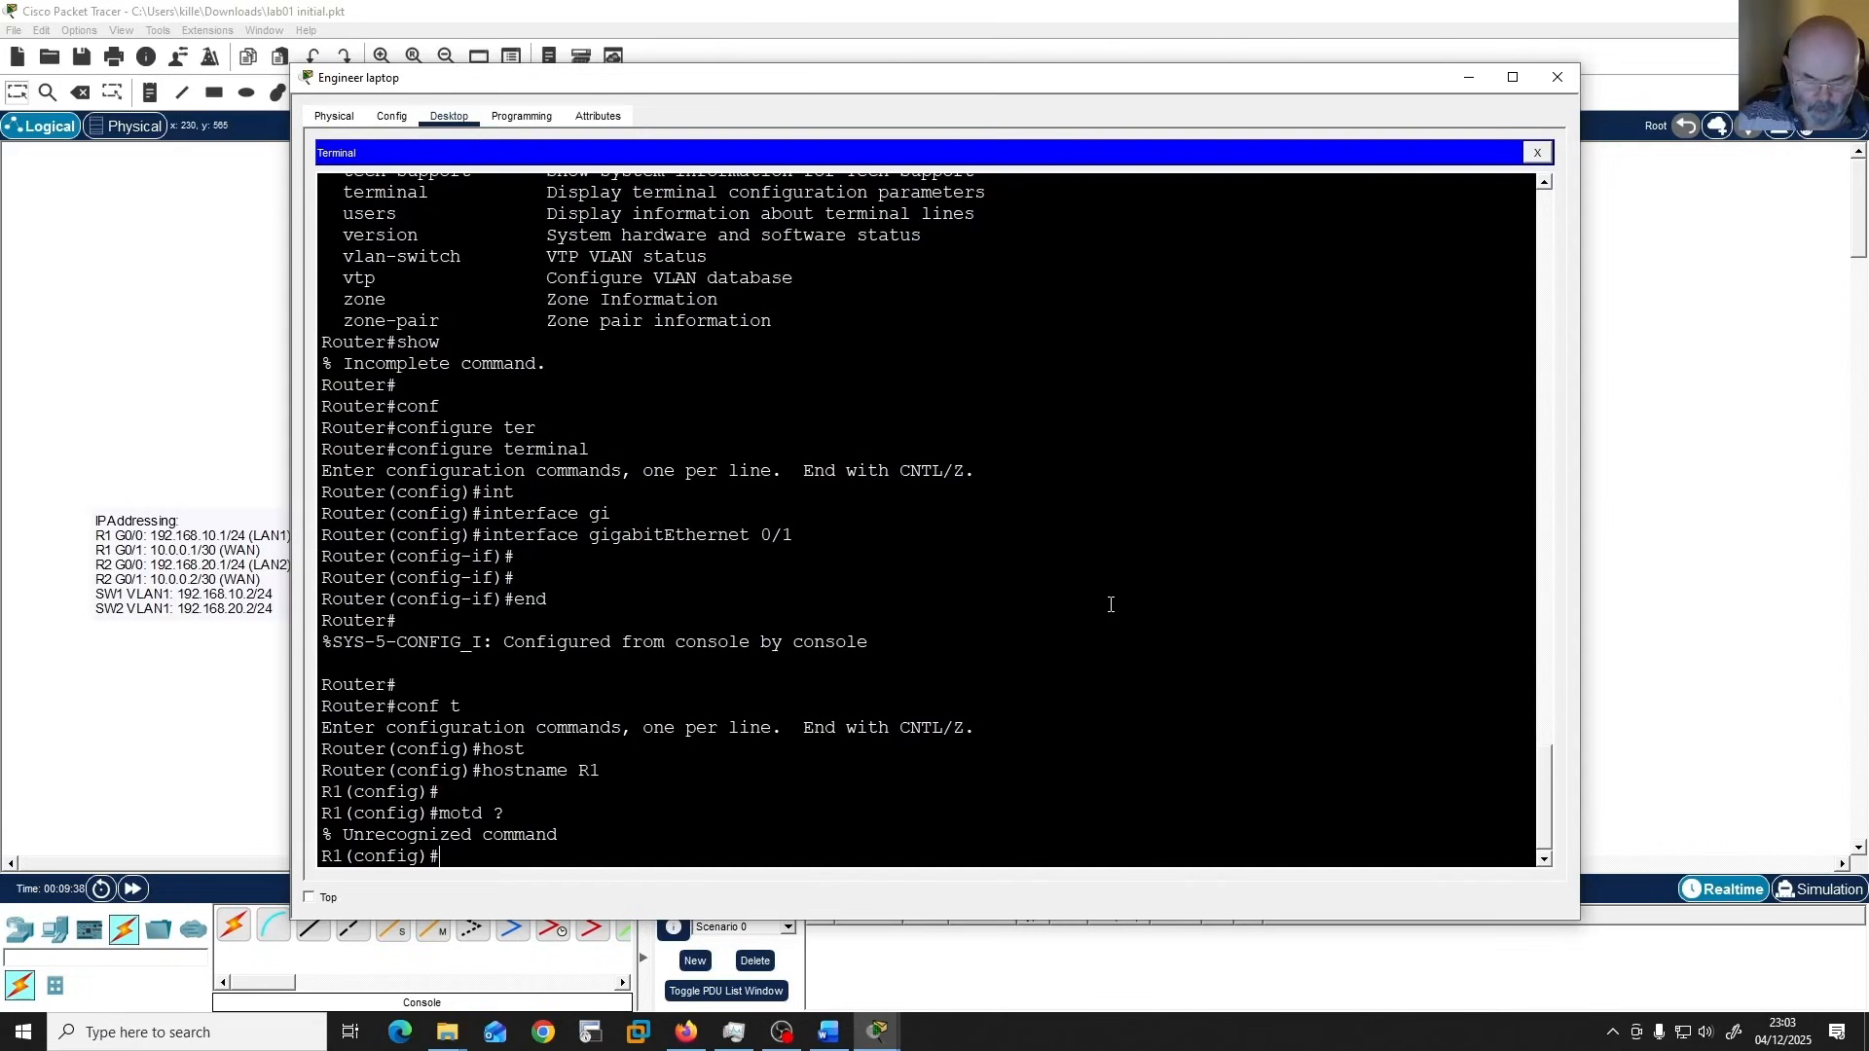
Check the "banner motd" syntax and set the banner to the copied text "Authorized Access Only! Disconnect Immediately if Unauthorized!".
{"action": "type", "text": "banne"}
{"action": "key", "text": "Tab"}
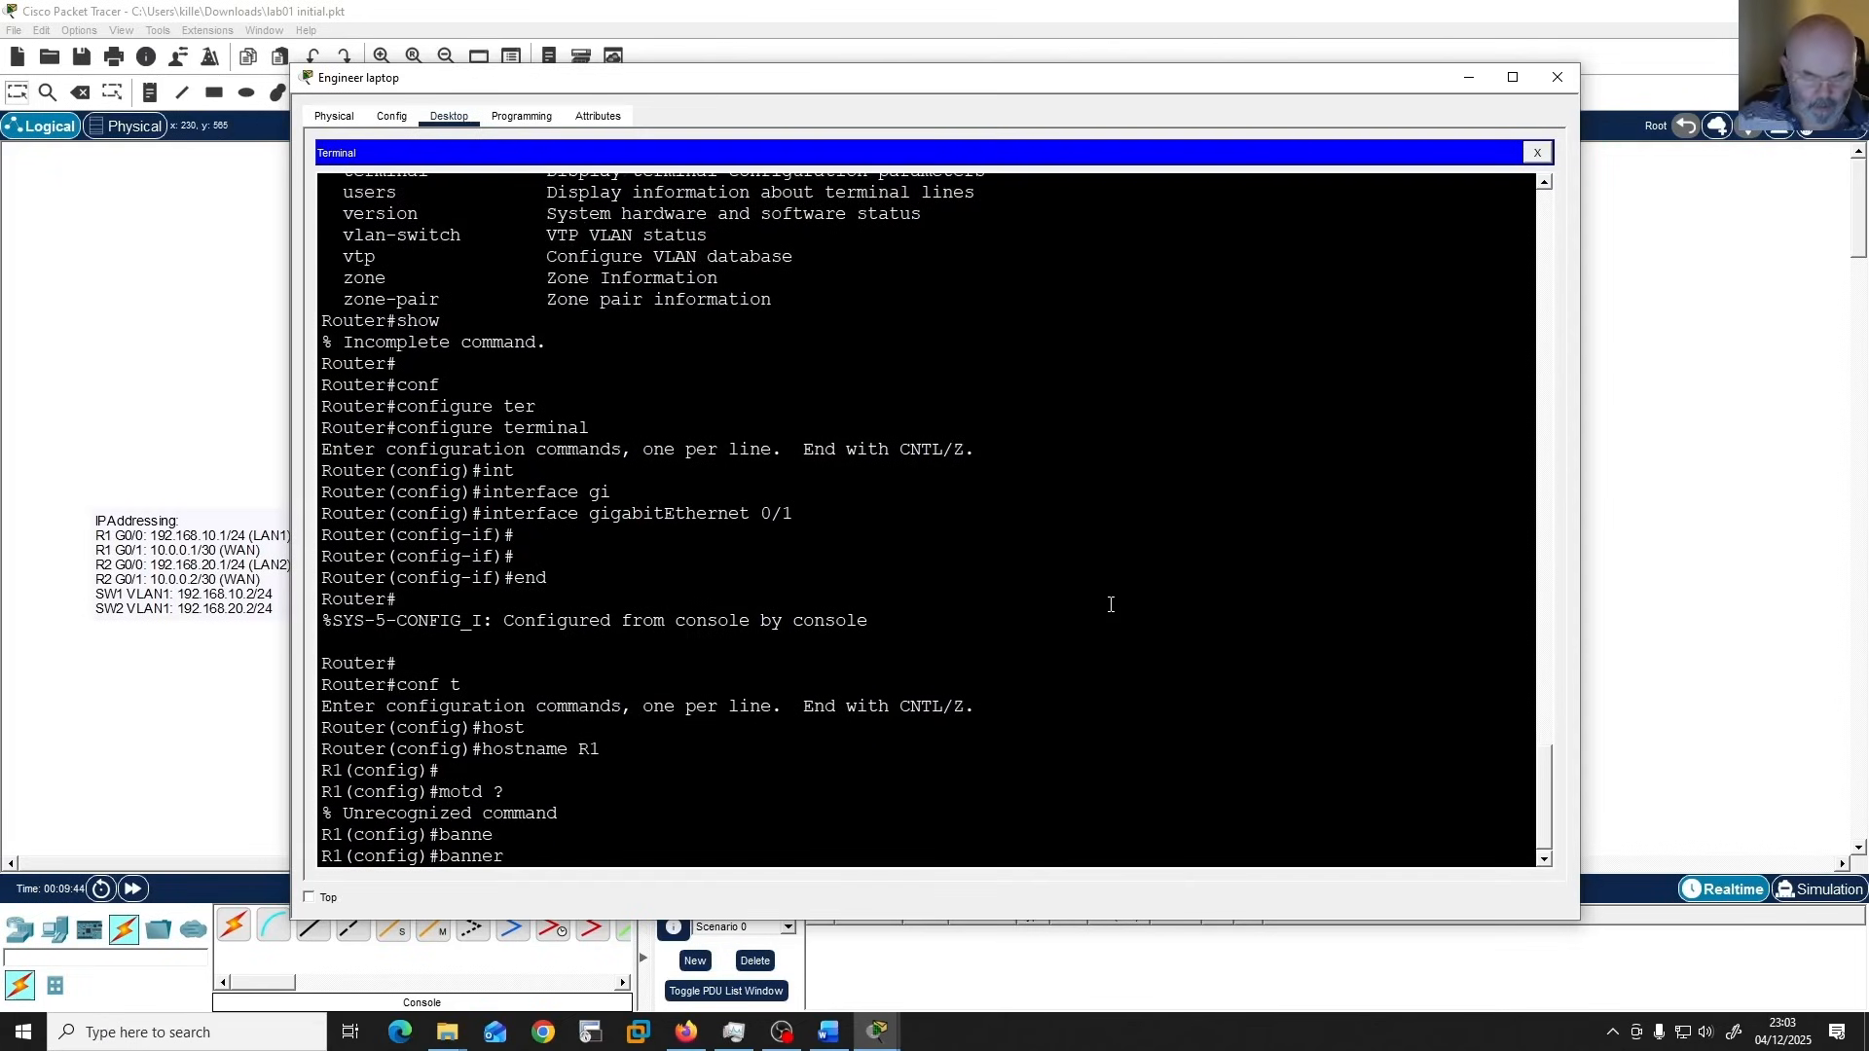
{"action": "type", "text": "mo"}
{"action": "key", "text": "Tab"}
{"action": "type", "text": "?"}
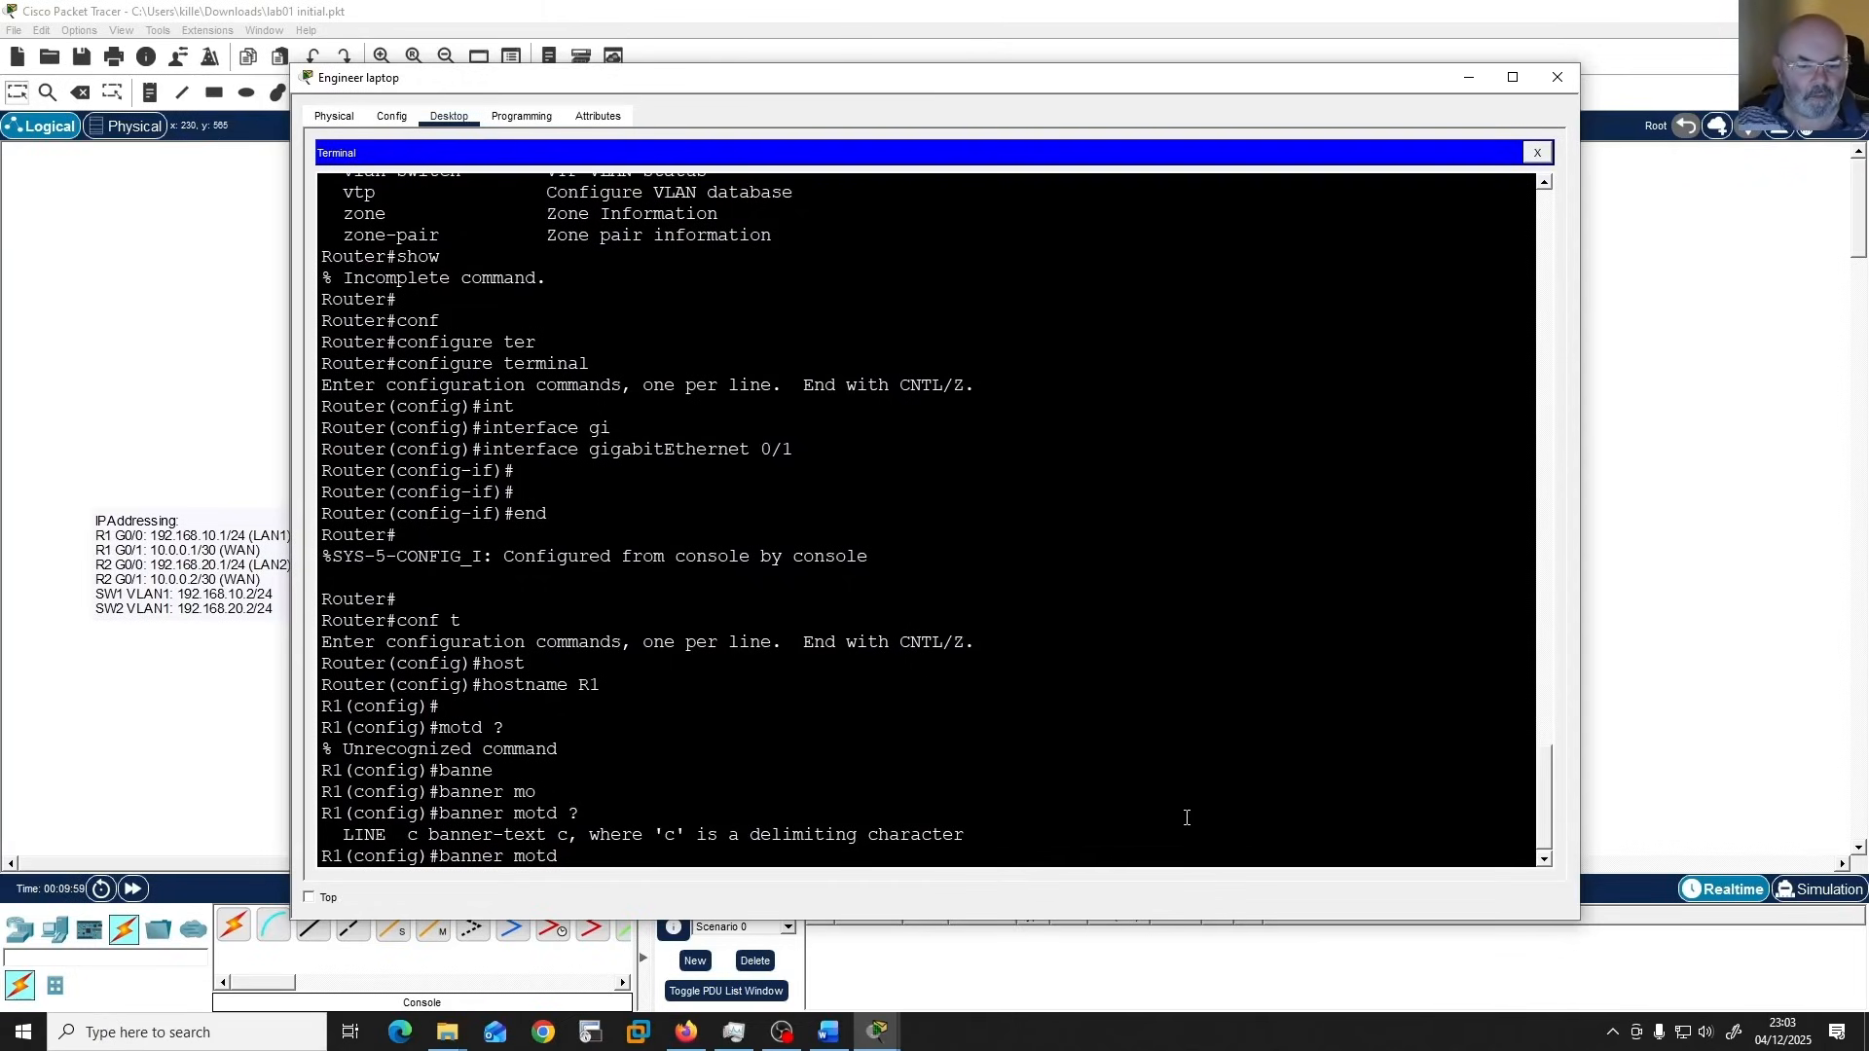
{"action": "right_click", "coordinate": [1169, 847]}
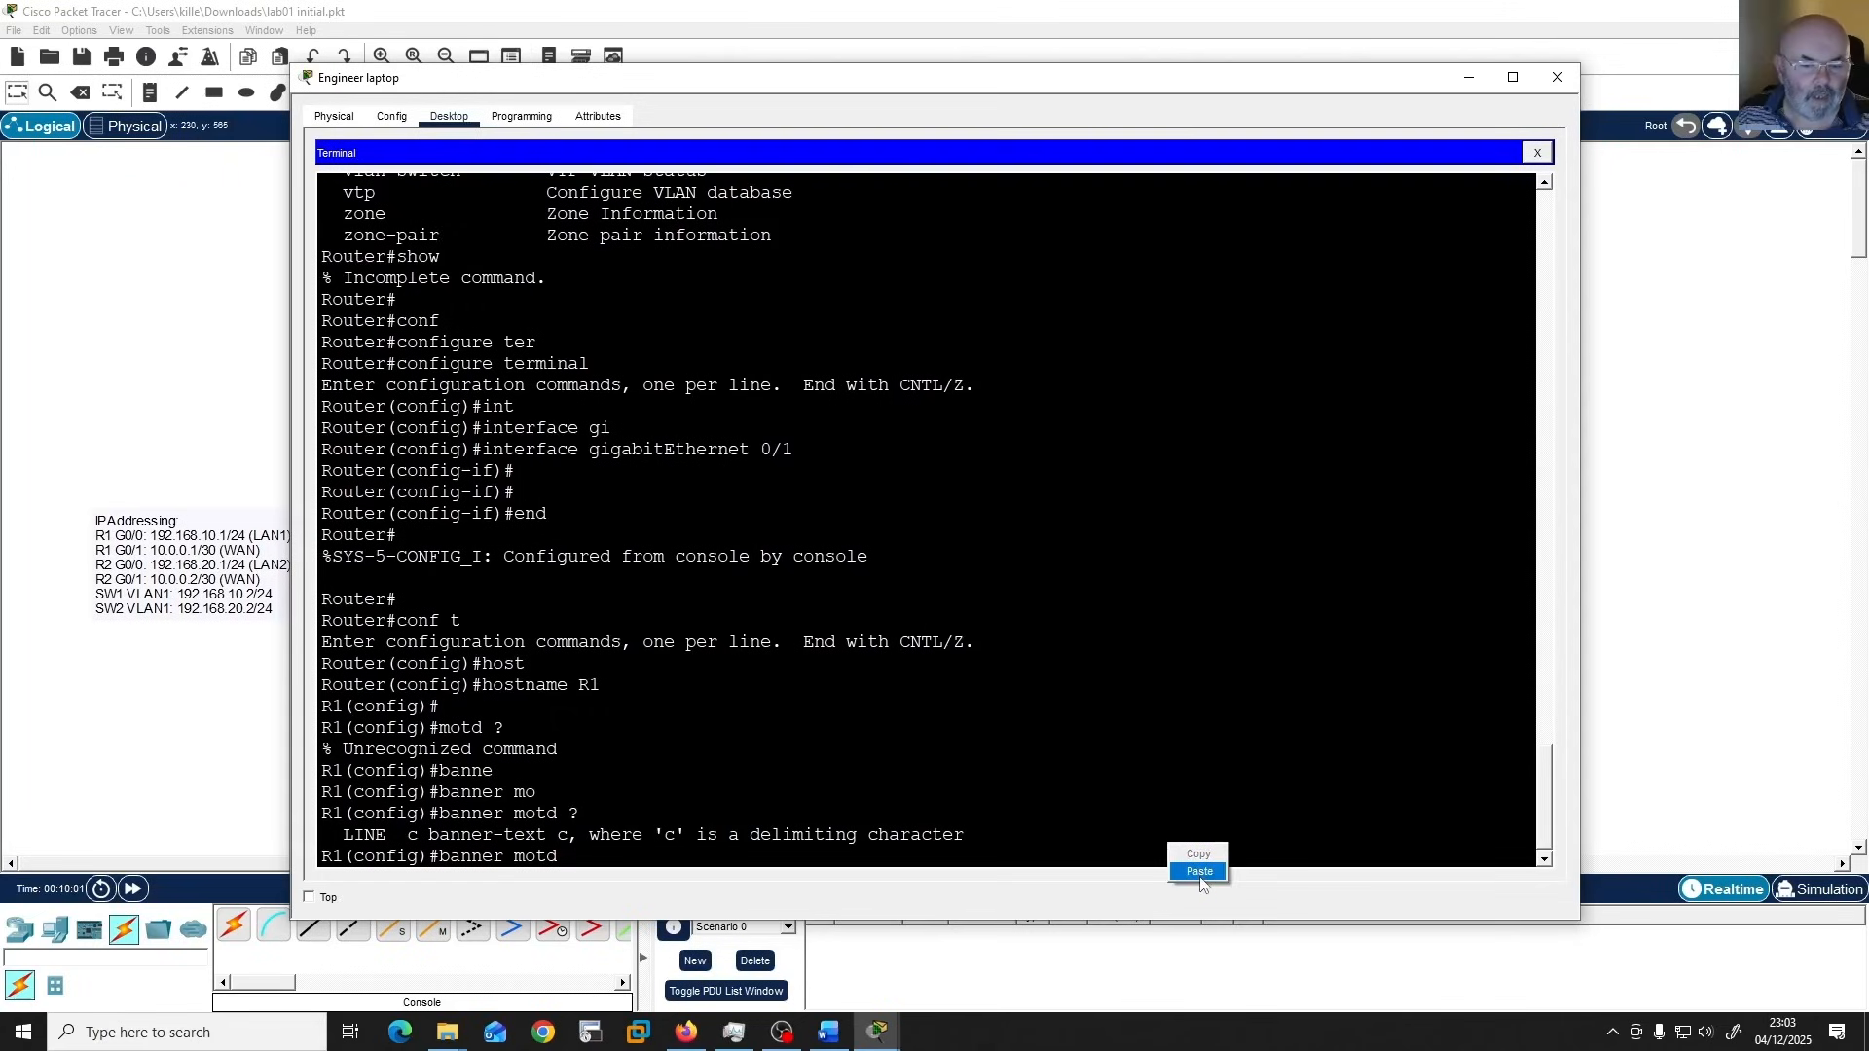
{"action": "left_click", "coordinate": [1198, 871]}
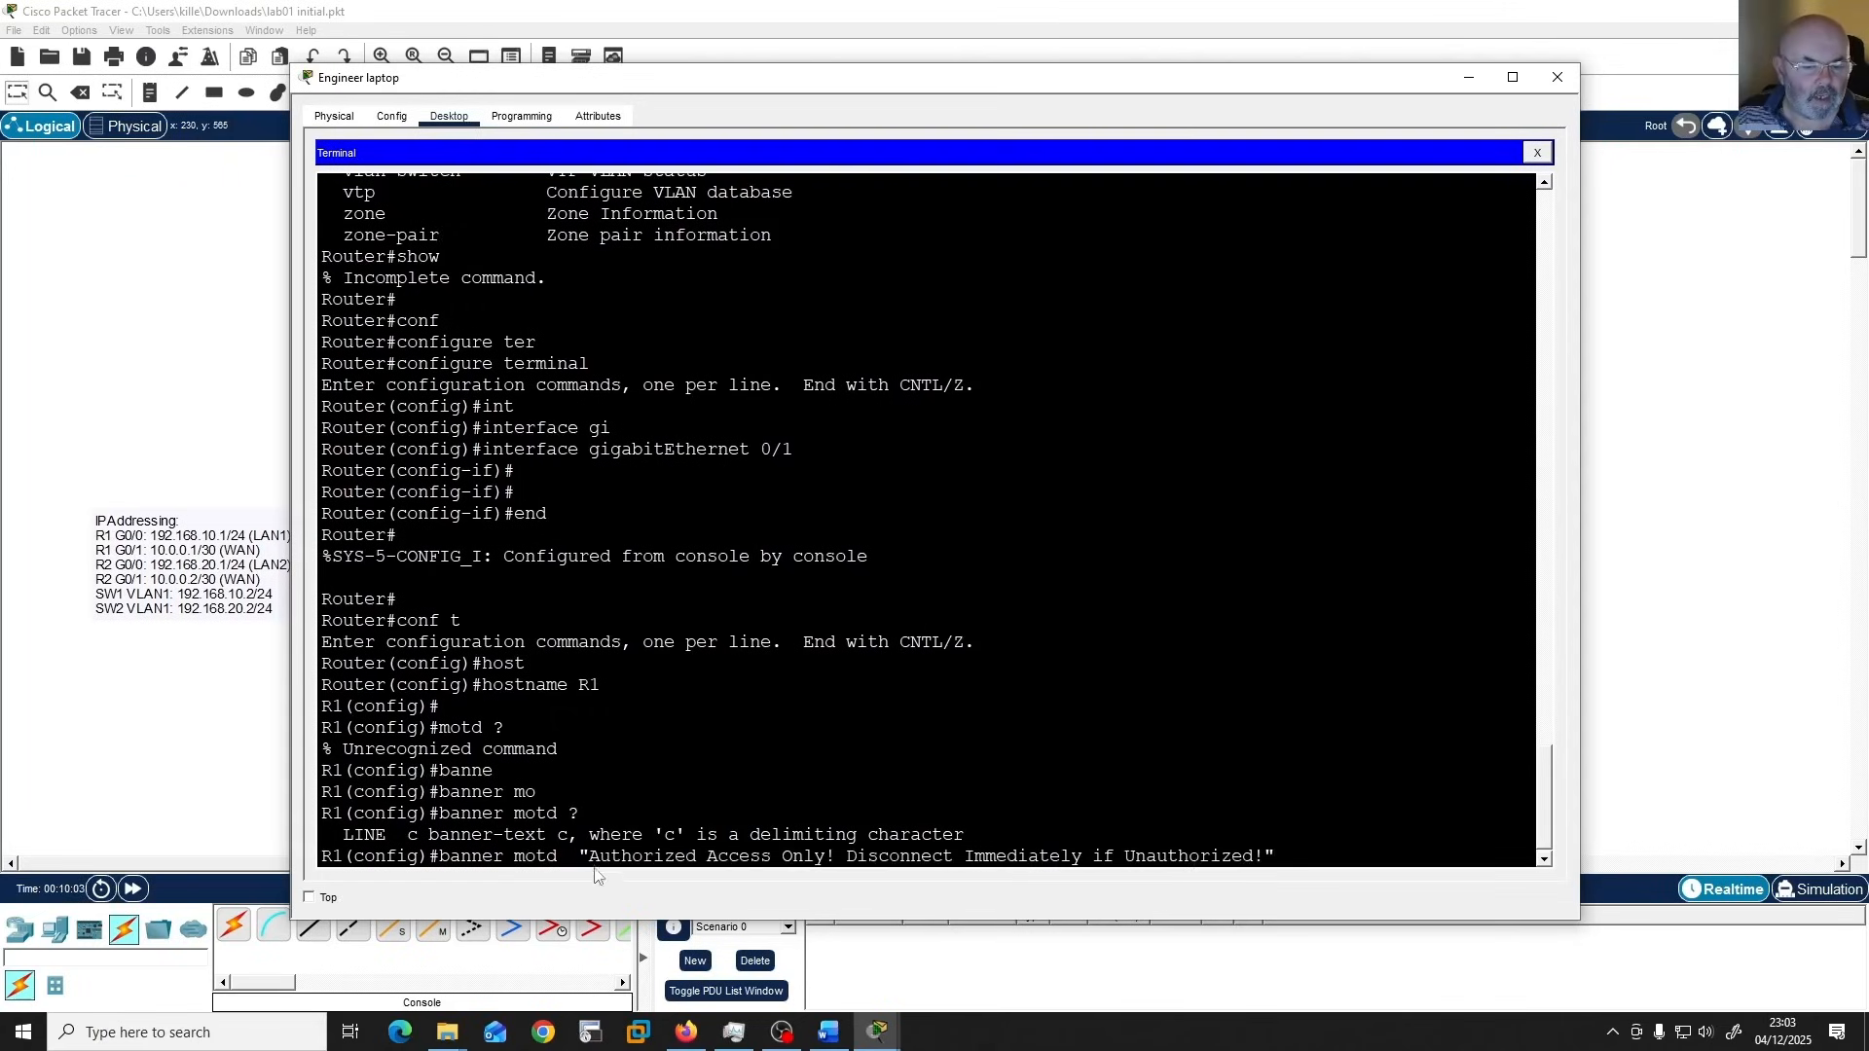
{"action": "key", "text": "Return"}
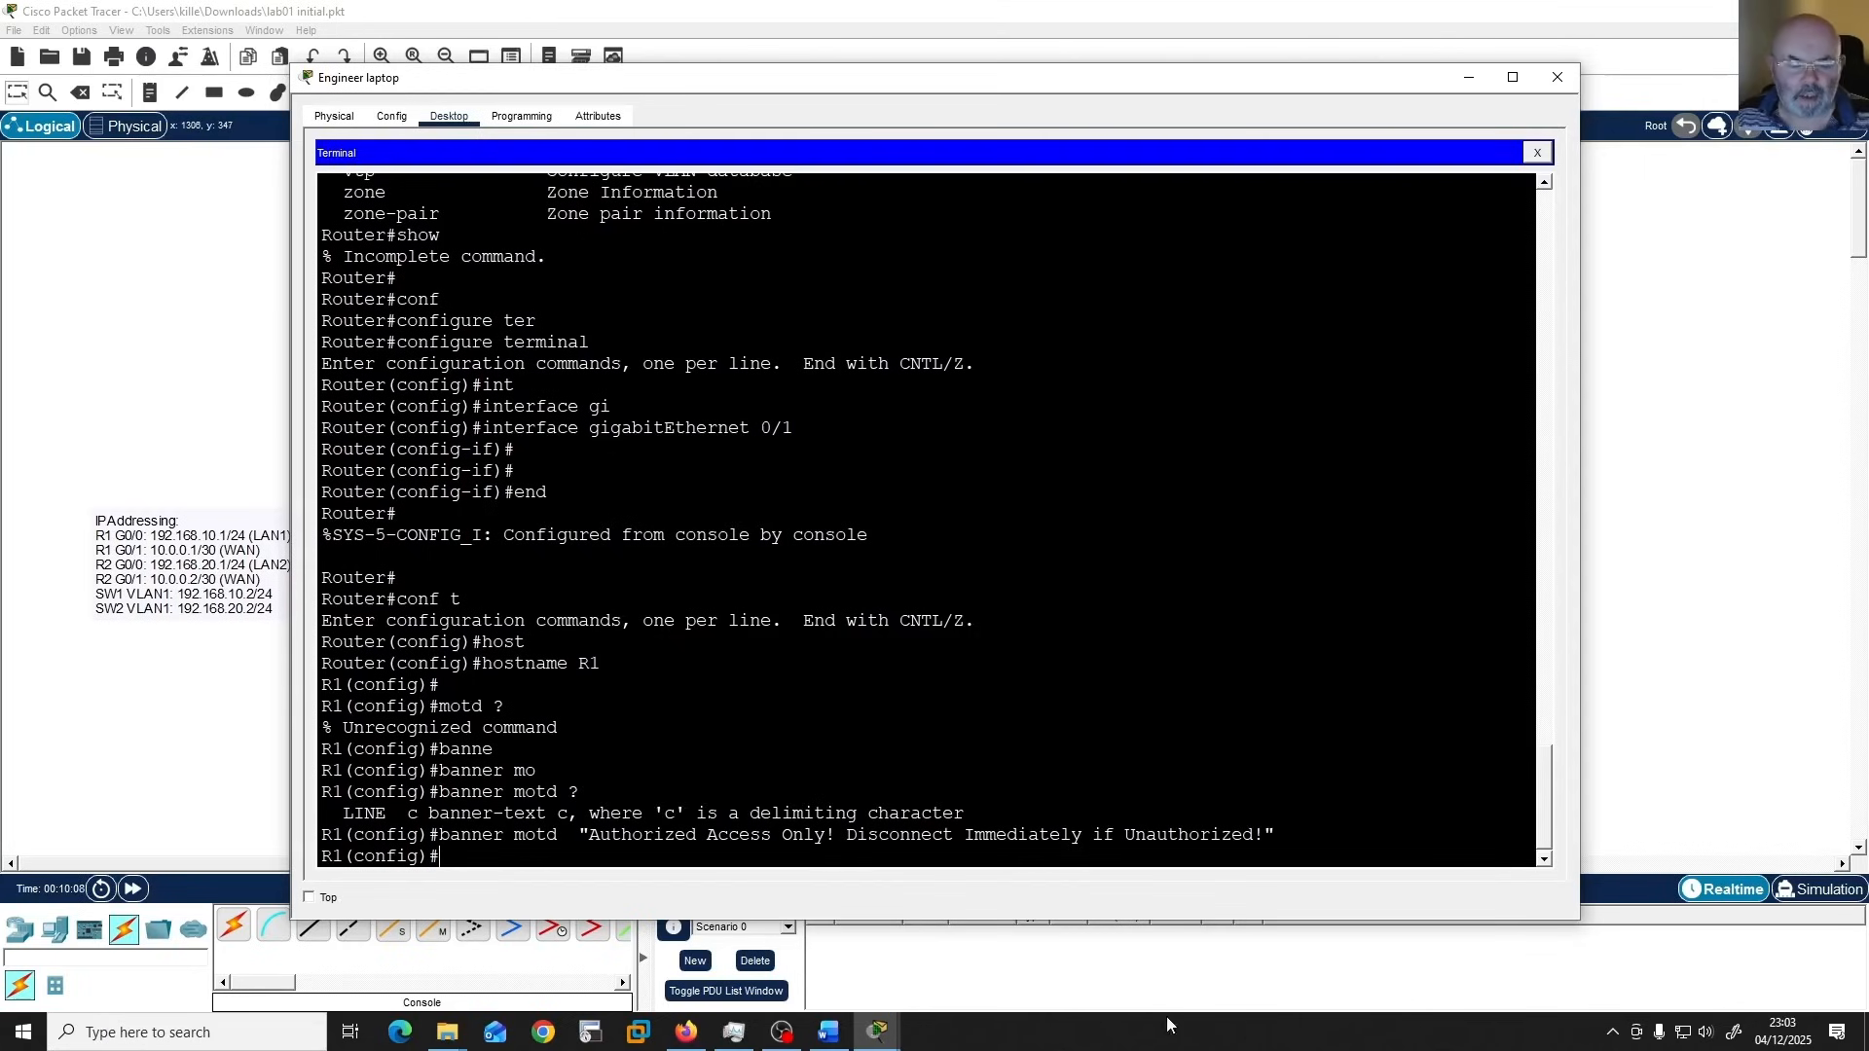
Consult the Word guide, list the "enable secret" options in the Packet Tracer terminal and configure R1's enable secret password.
{"action": "left_click", "coordinate": [829, 1030]}
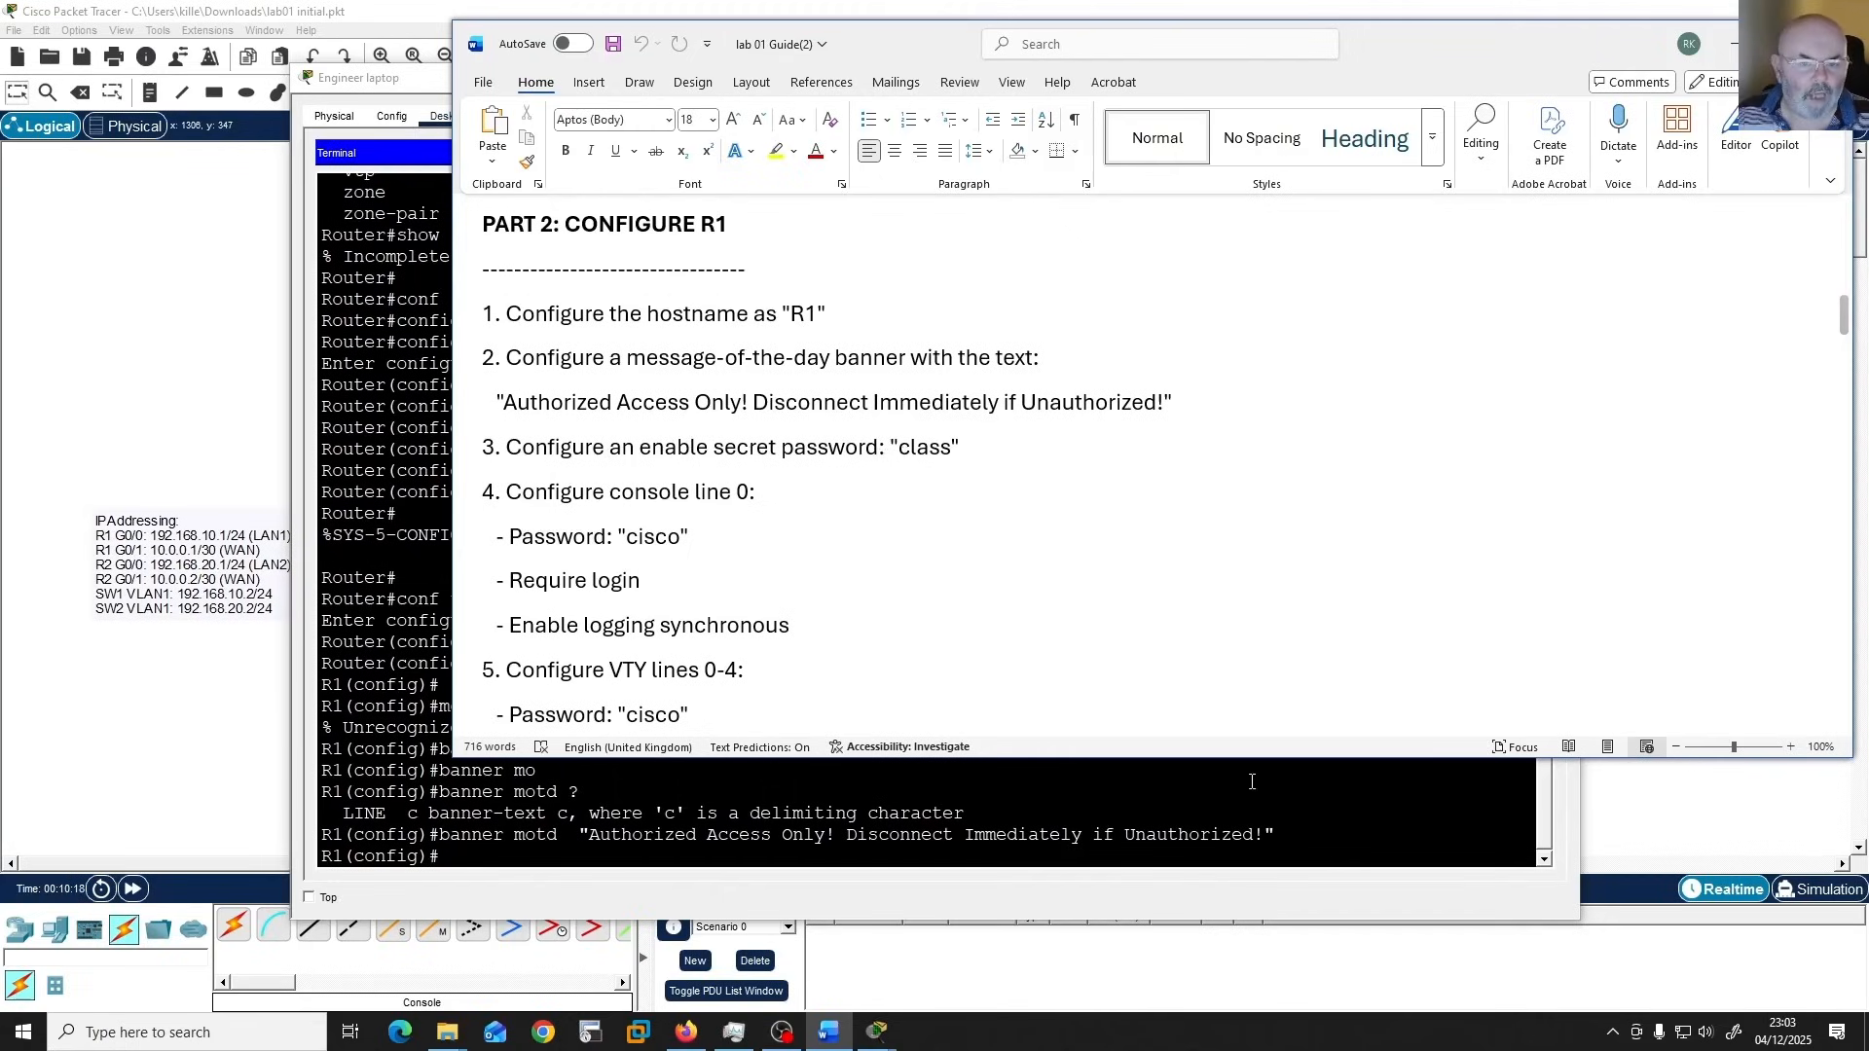
{"action": "left_click", "coordinate": [1316, 834]}
{"action": "key", "text": "Return"}
{"action": "type", "text": "enab"}
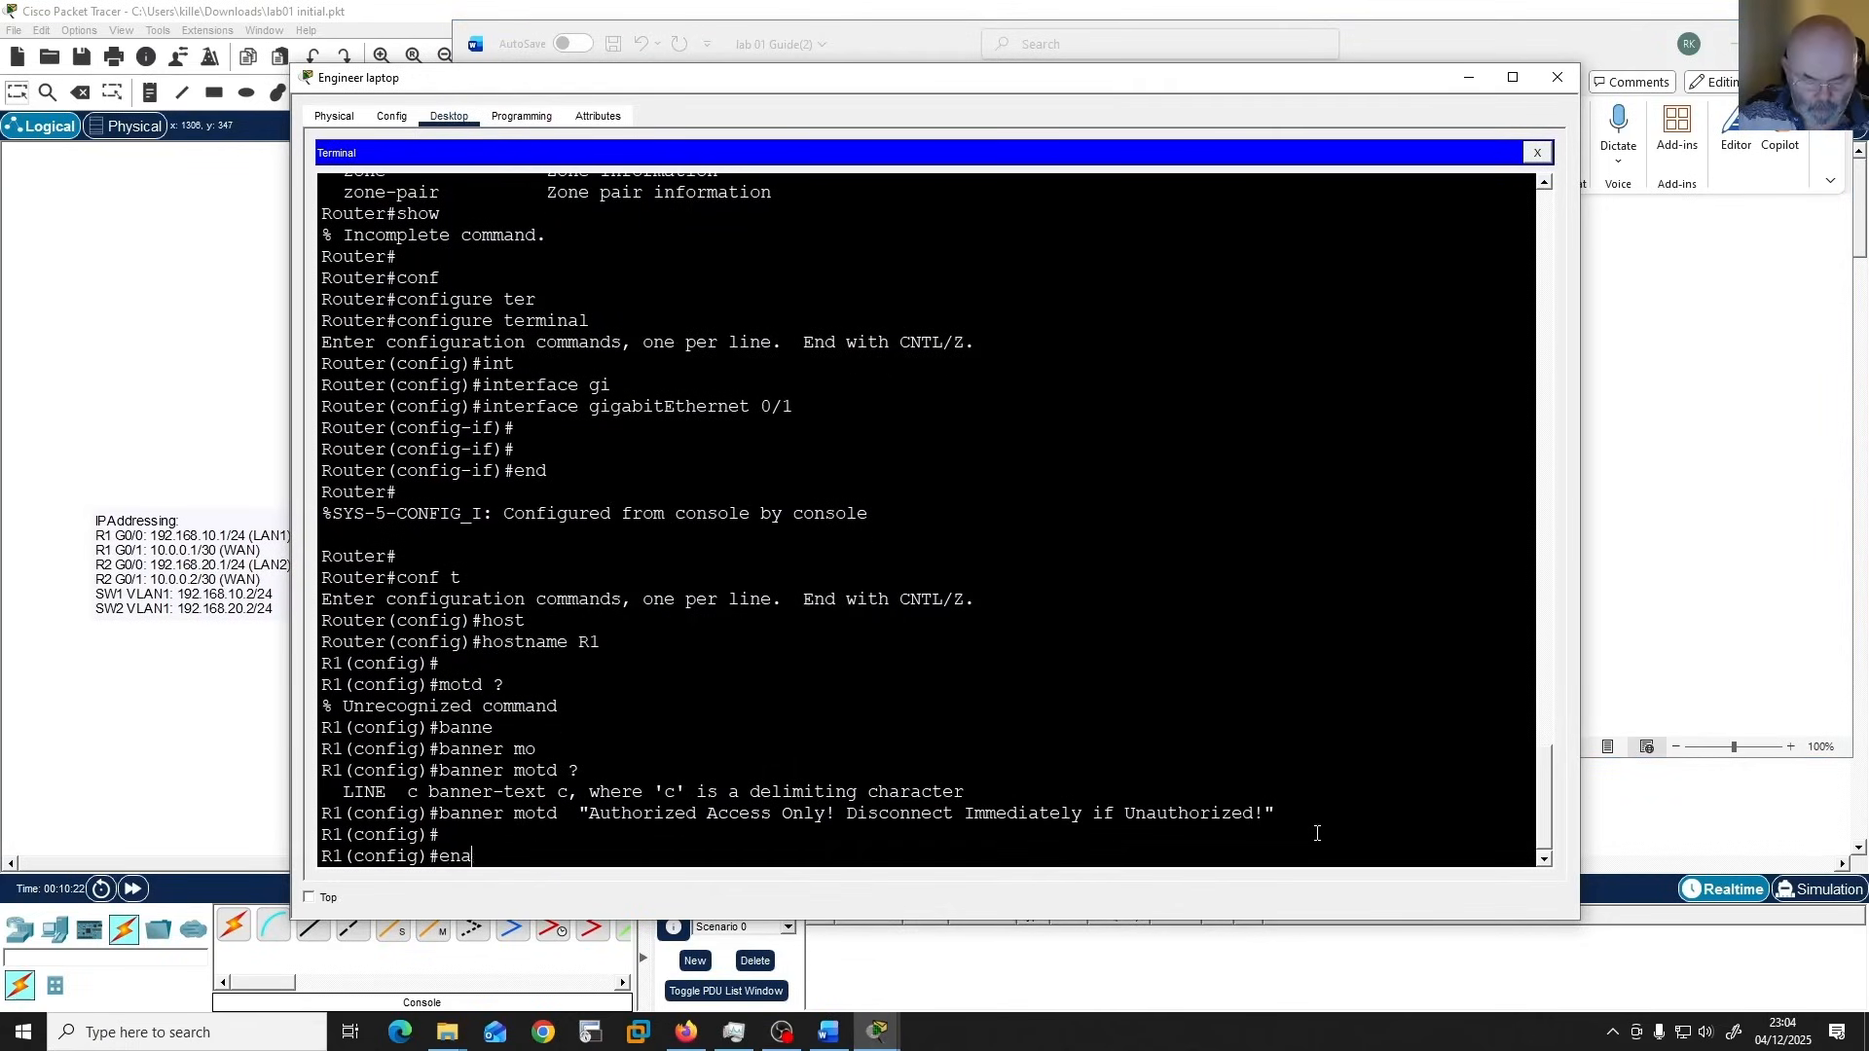
{"action": "key", "text": "Tab"}
{"action": "type", "text": "sec"}
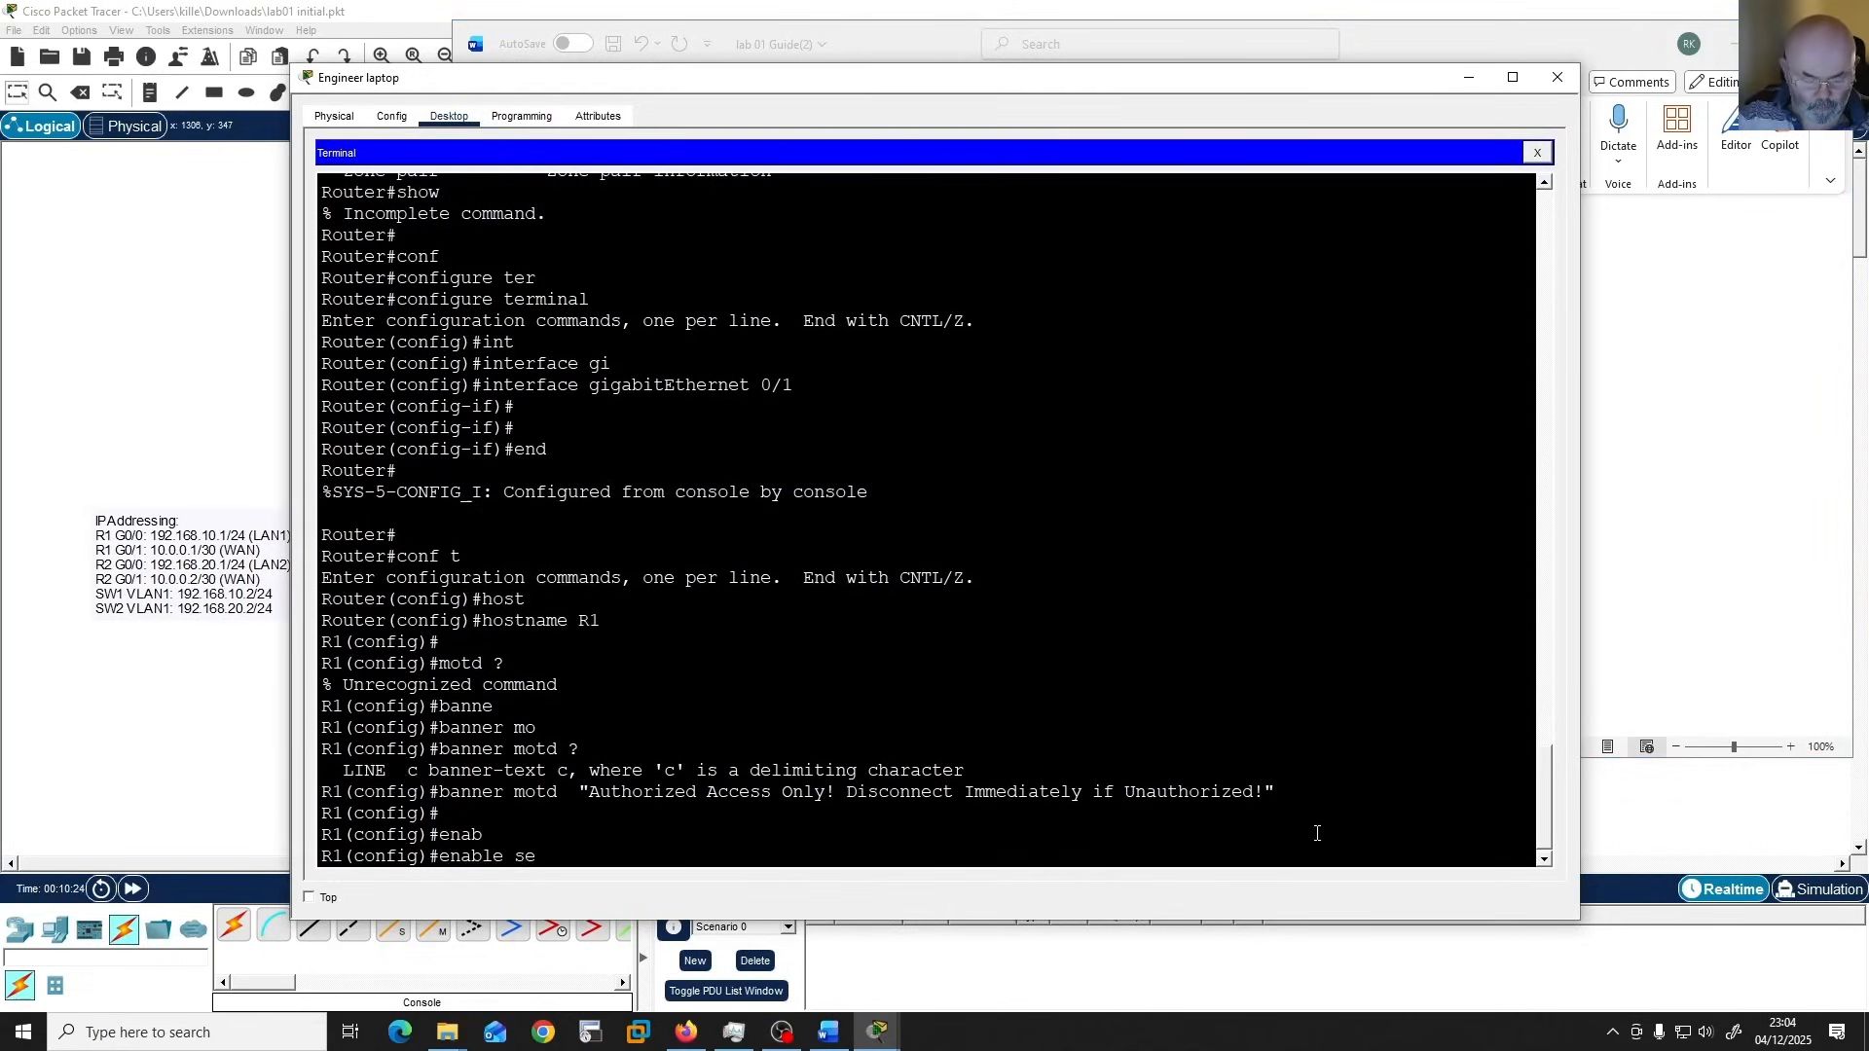
{"action": "key", "text": "Tab"}
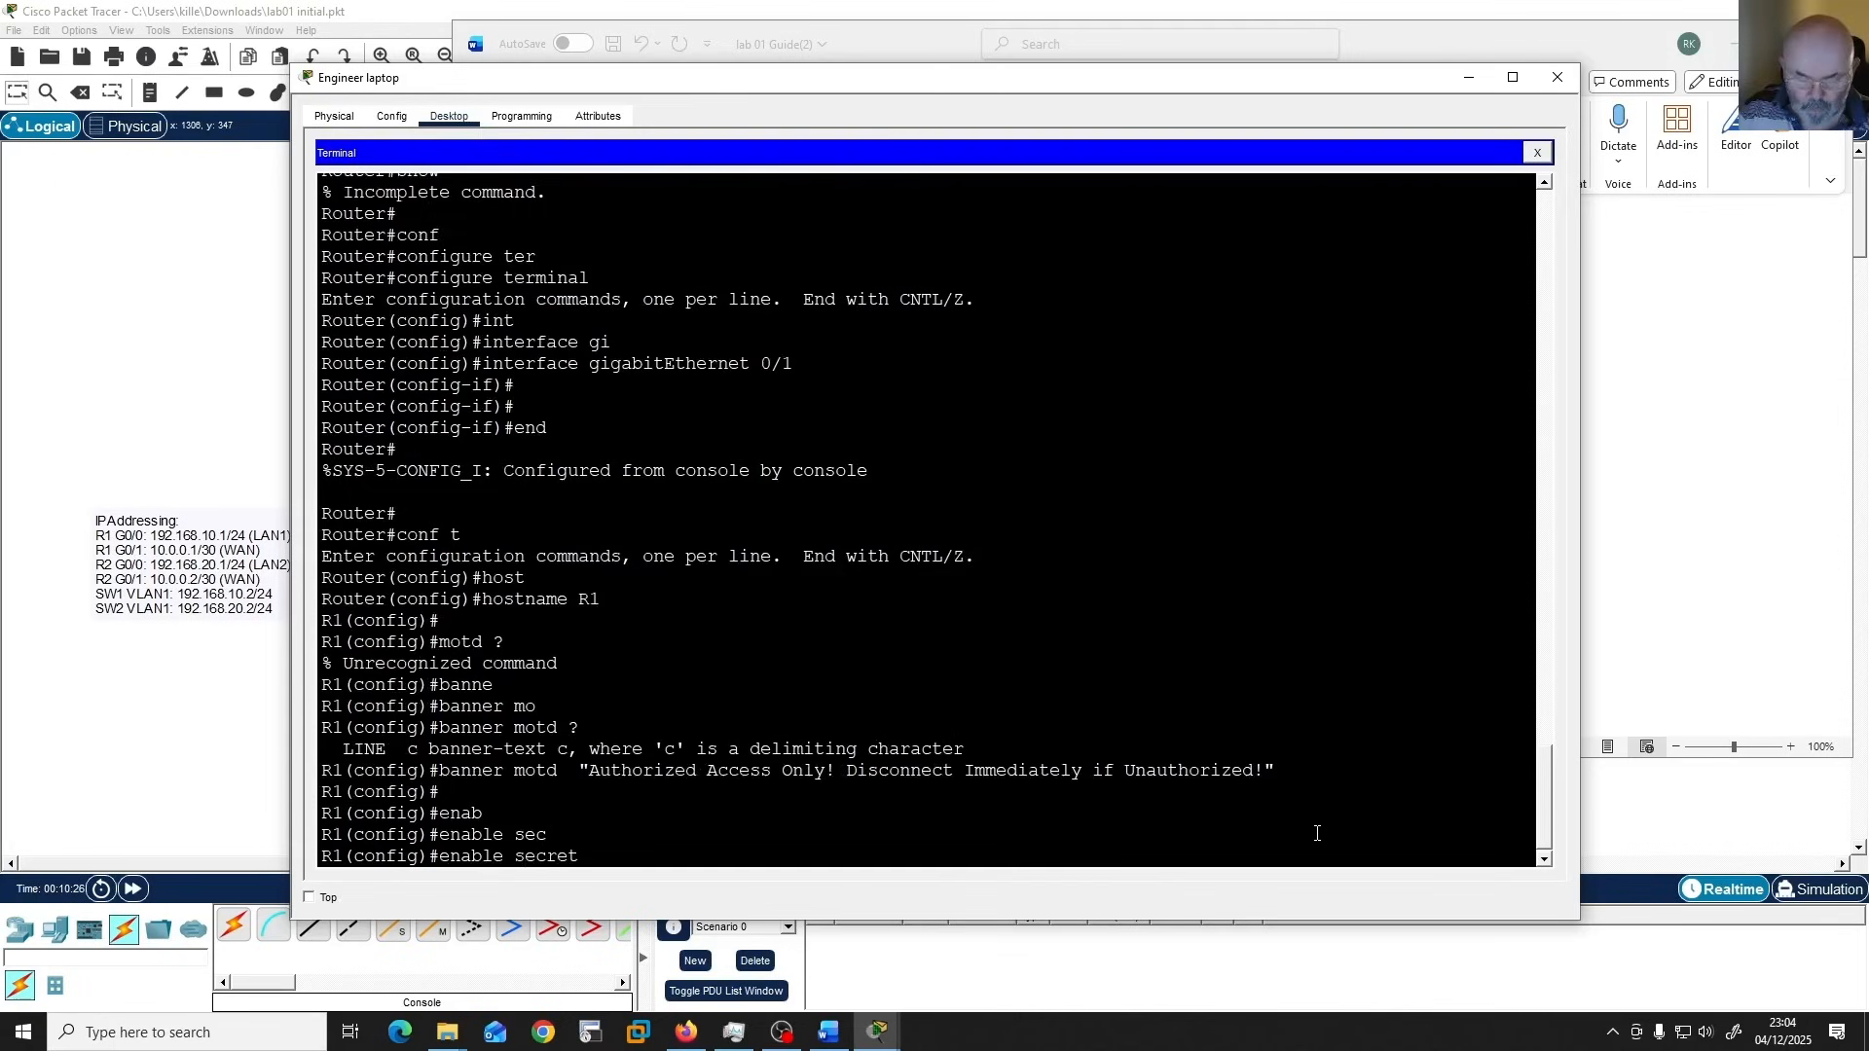
{"action": "type", "text": "?"}
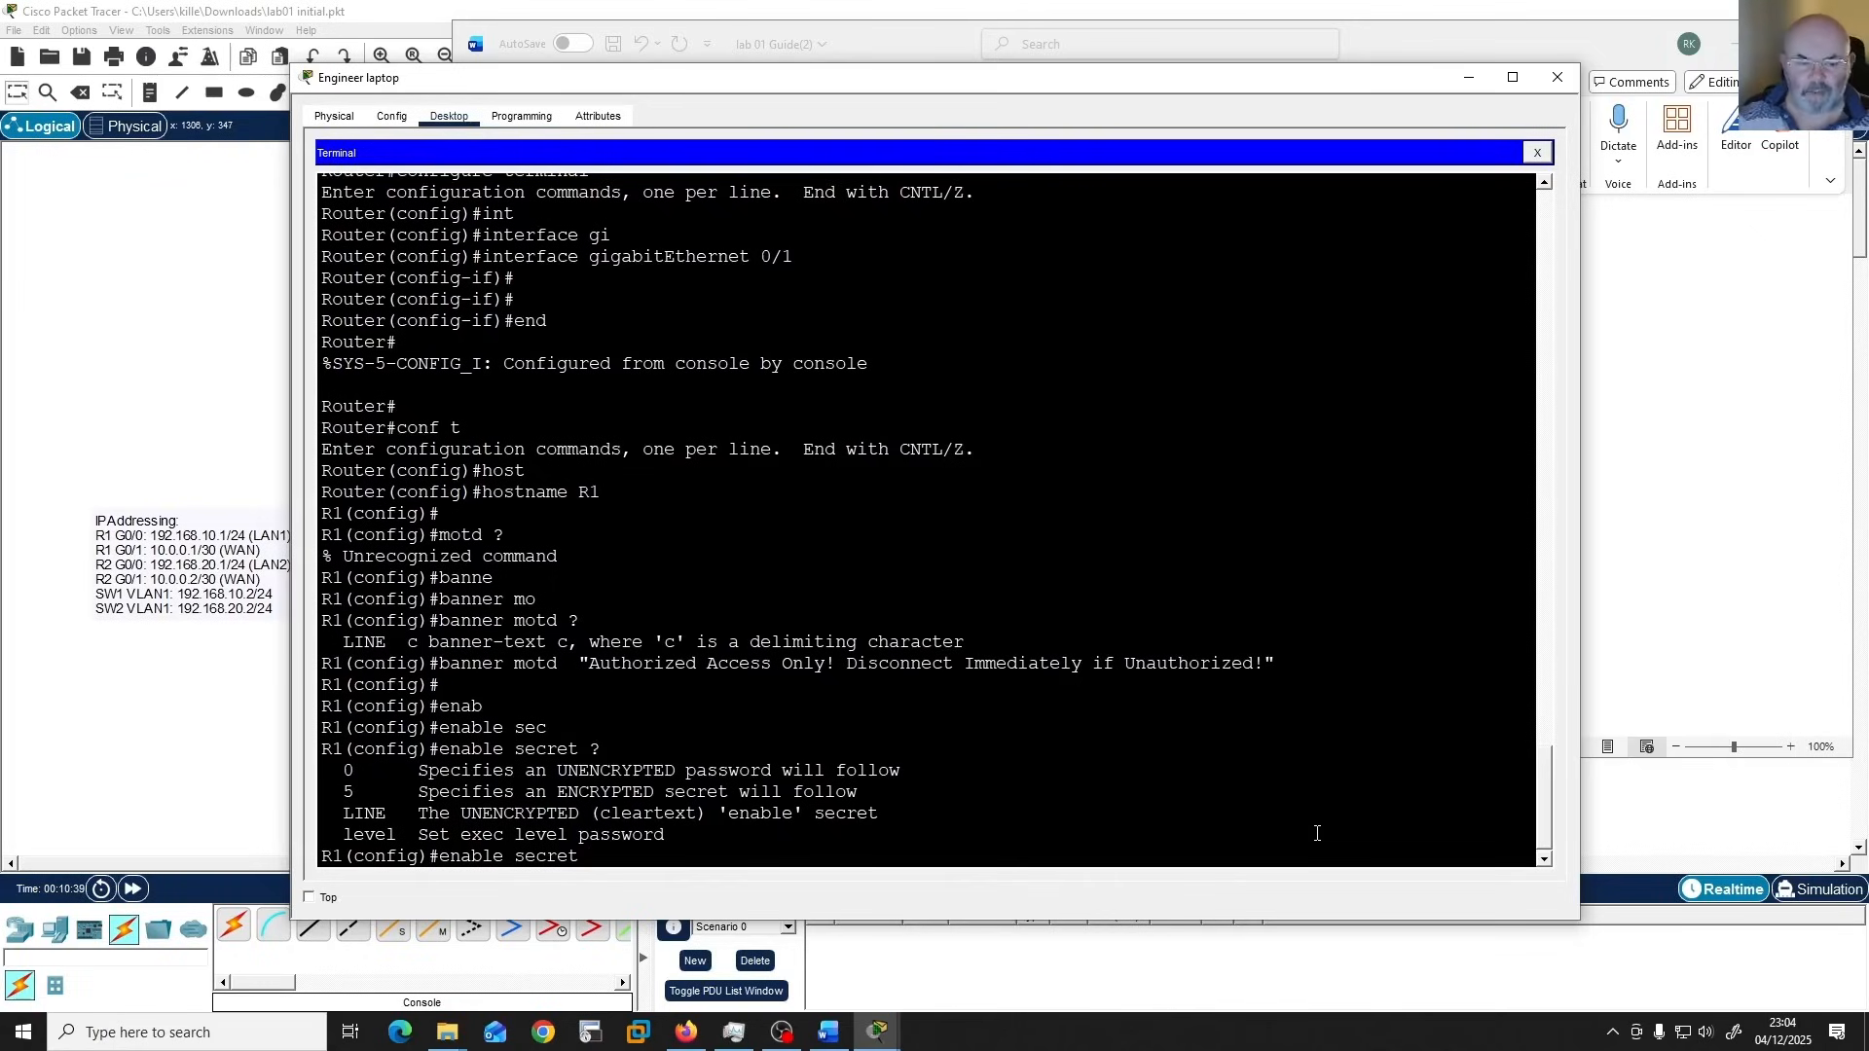
{"action": "type", "text": "class"}
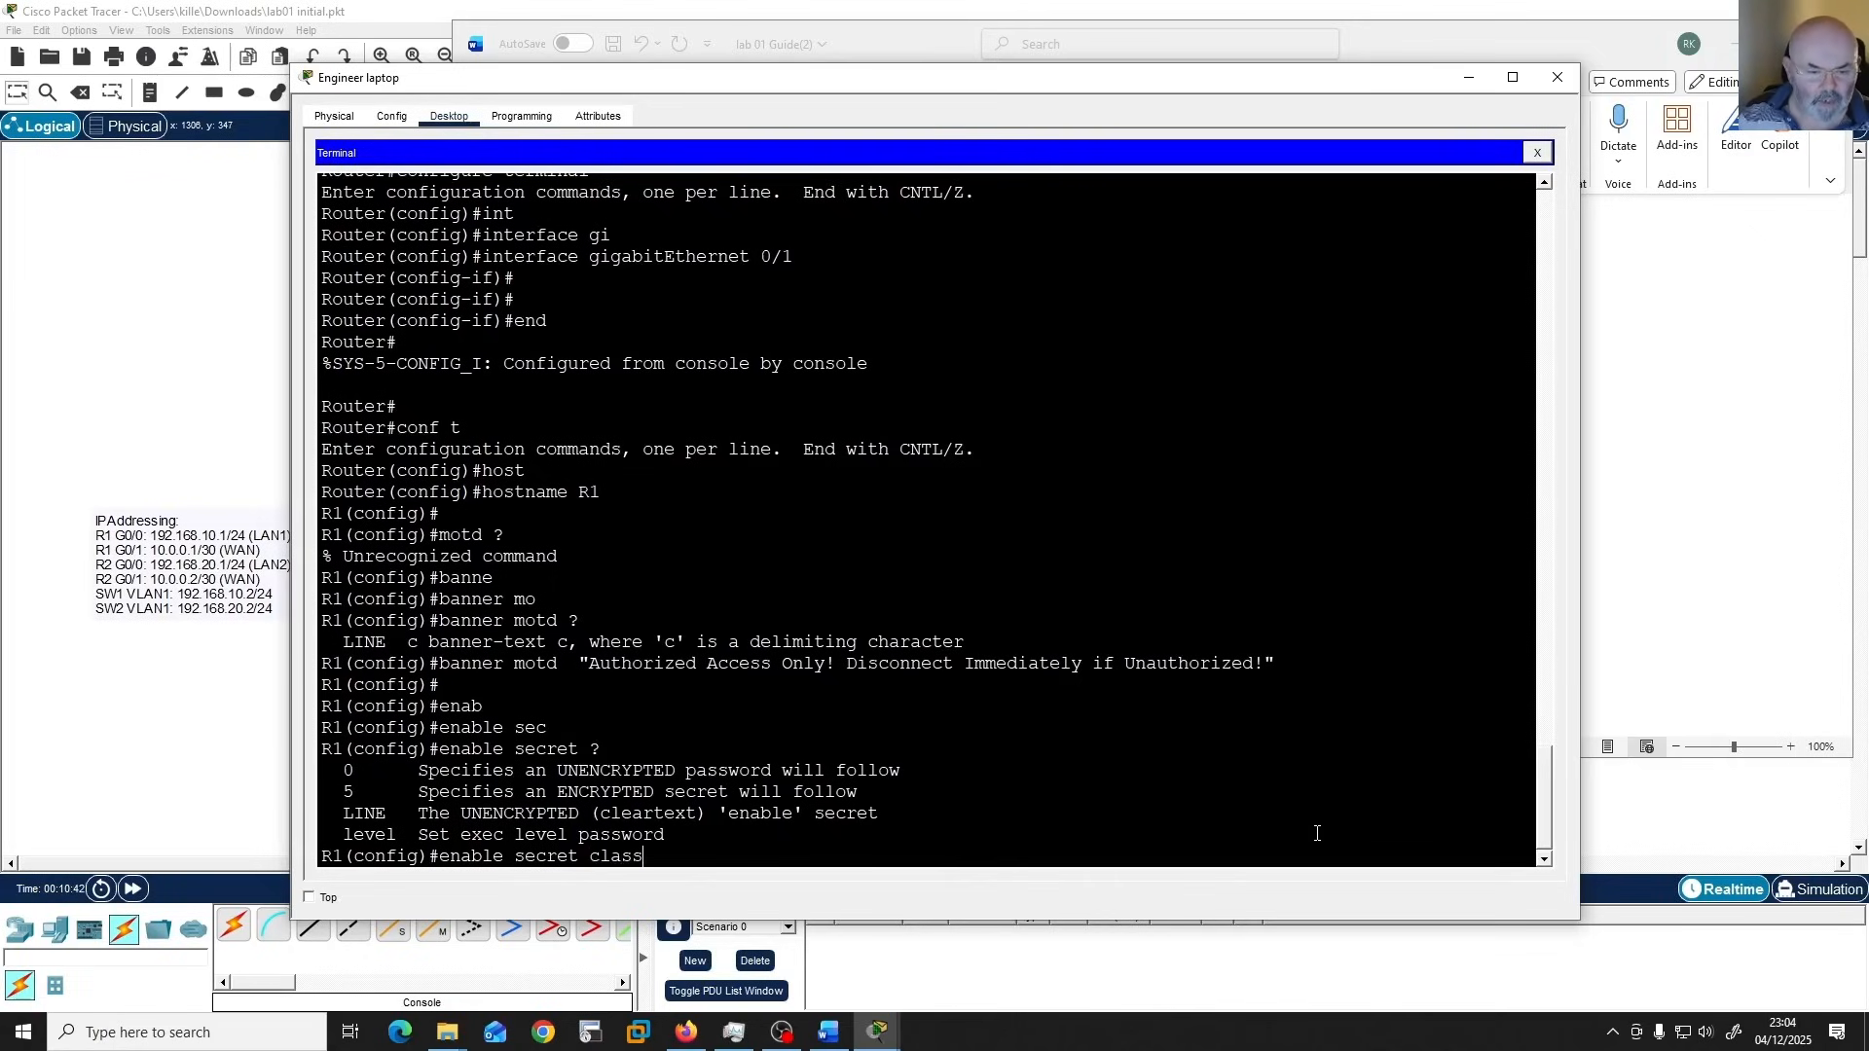
{"action": "key", "text": "Return"}
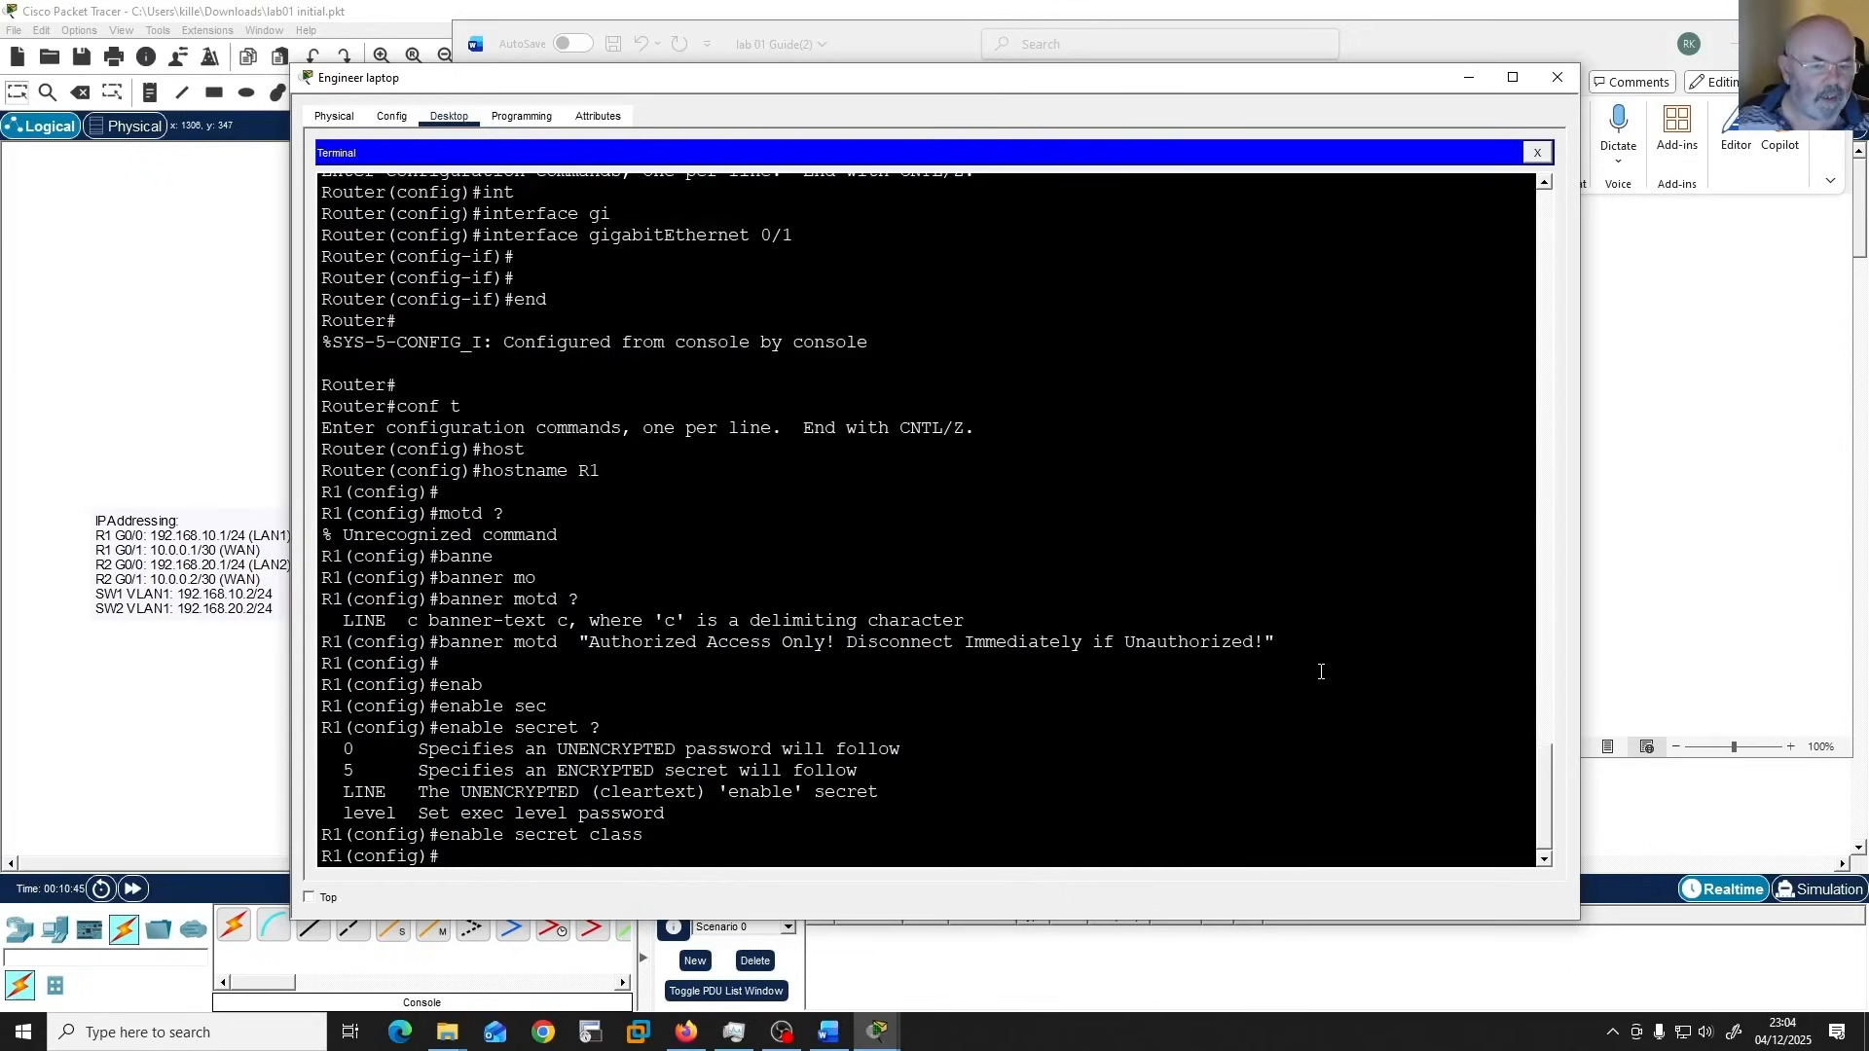
Consult the Word guide for the console tasks, enter line configuration for console 0 in Packet Tracer and require login.
{"action": "left_click", "coordinate": [839, 1035]}
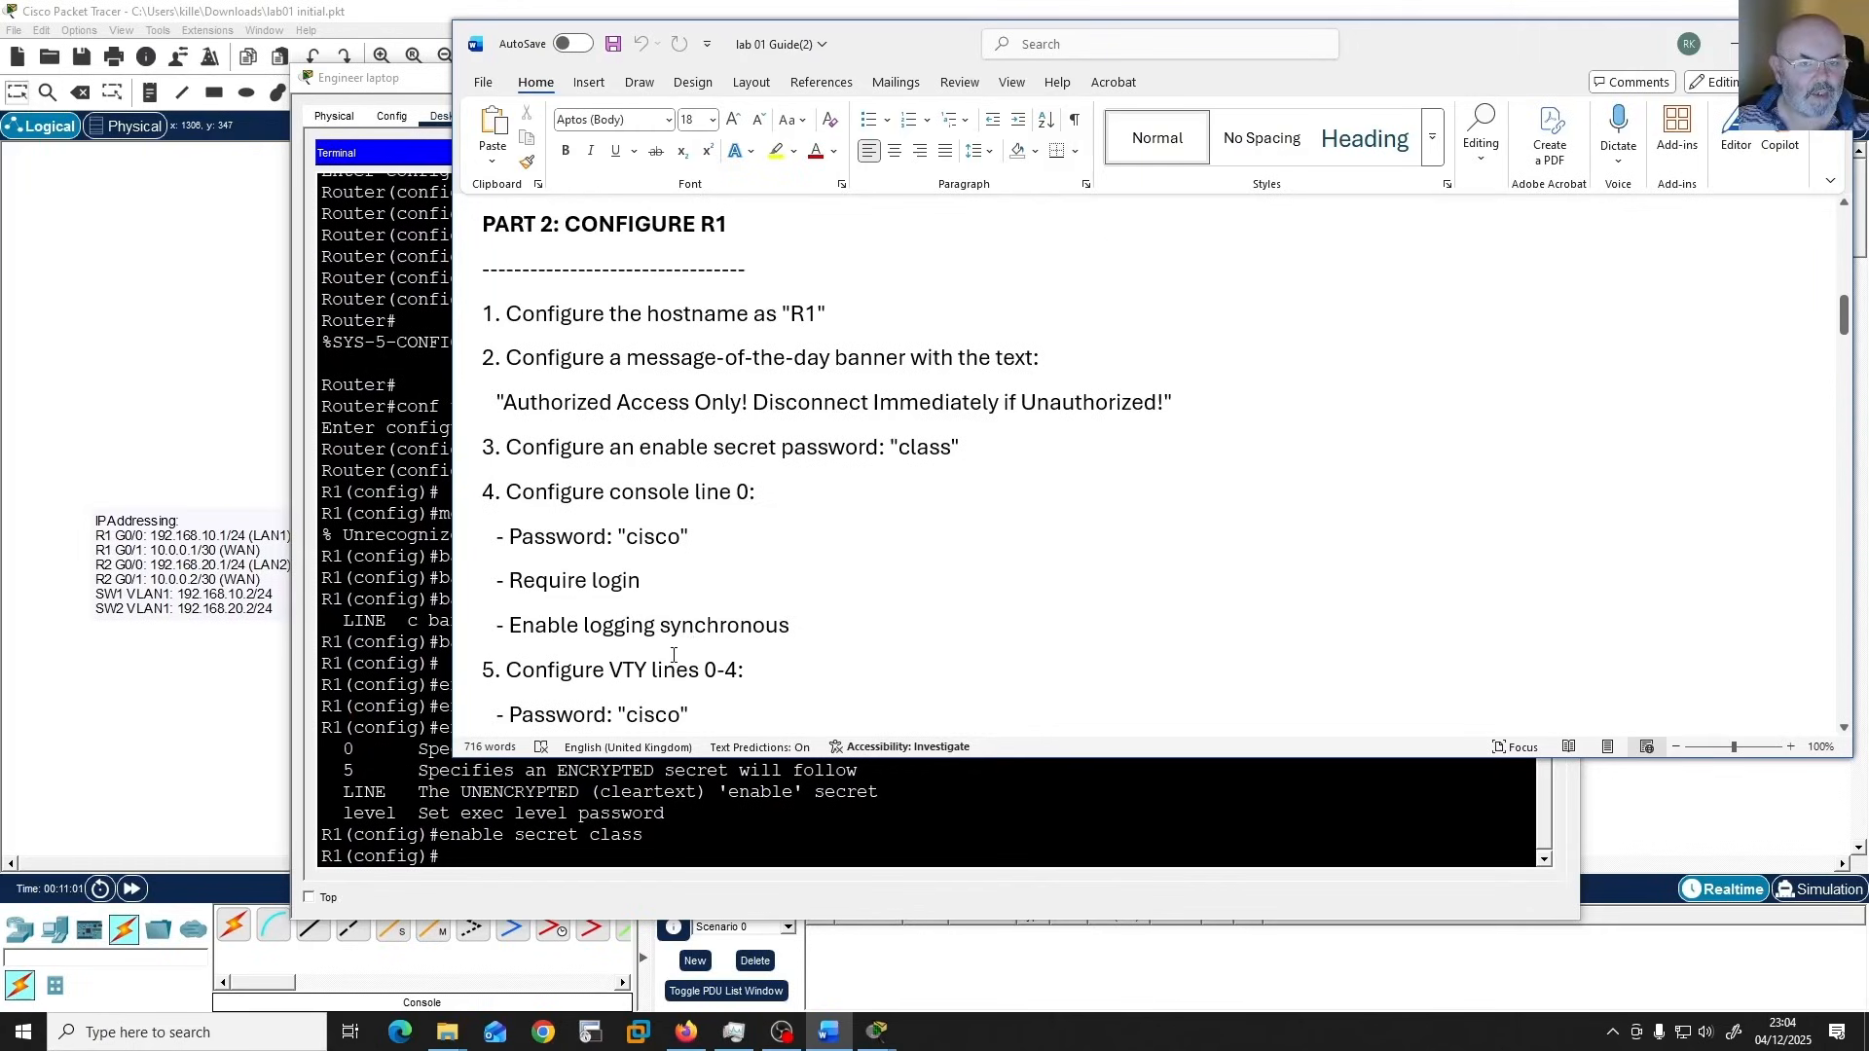
{"action": "left_click", "coordinate": [908, 840]}
{"action": "key", "text": "Return"}
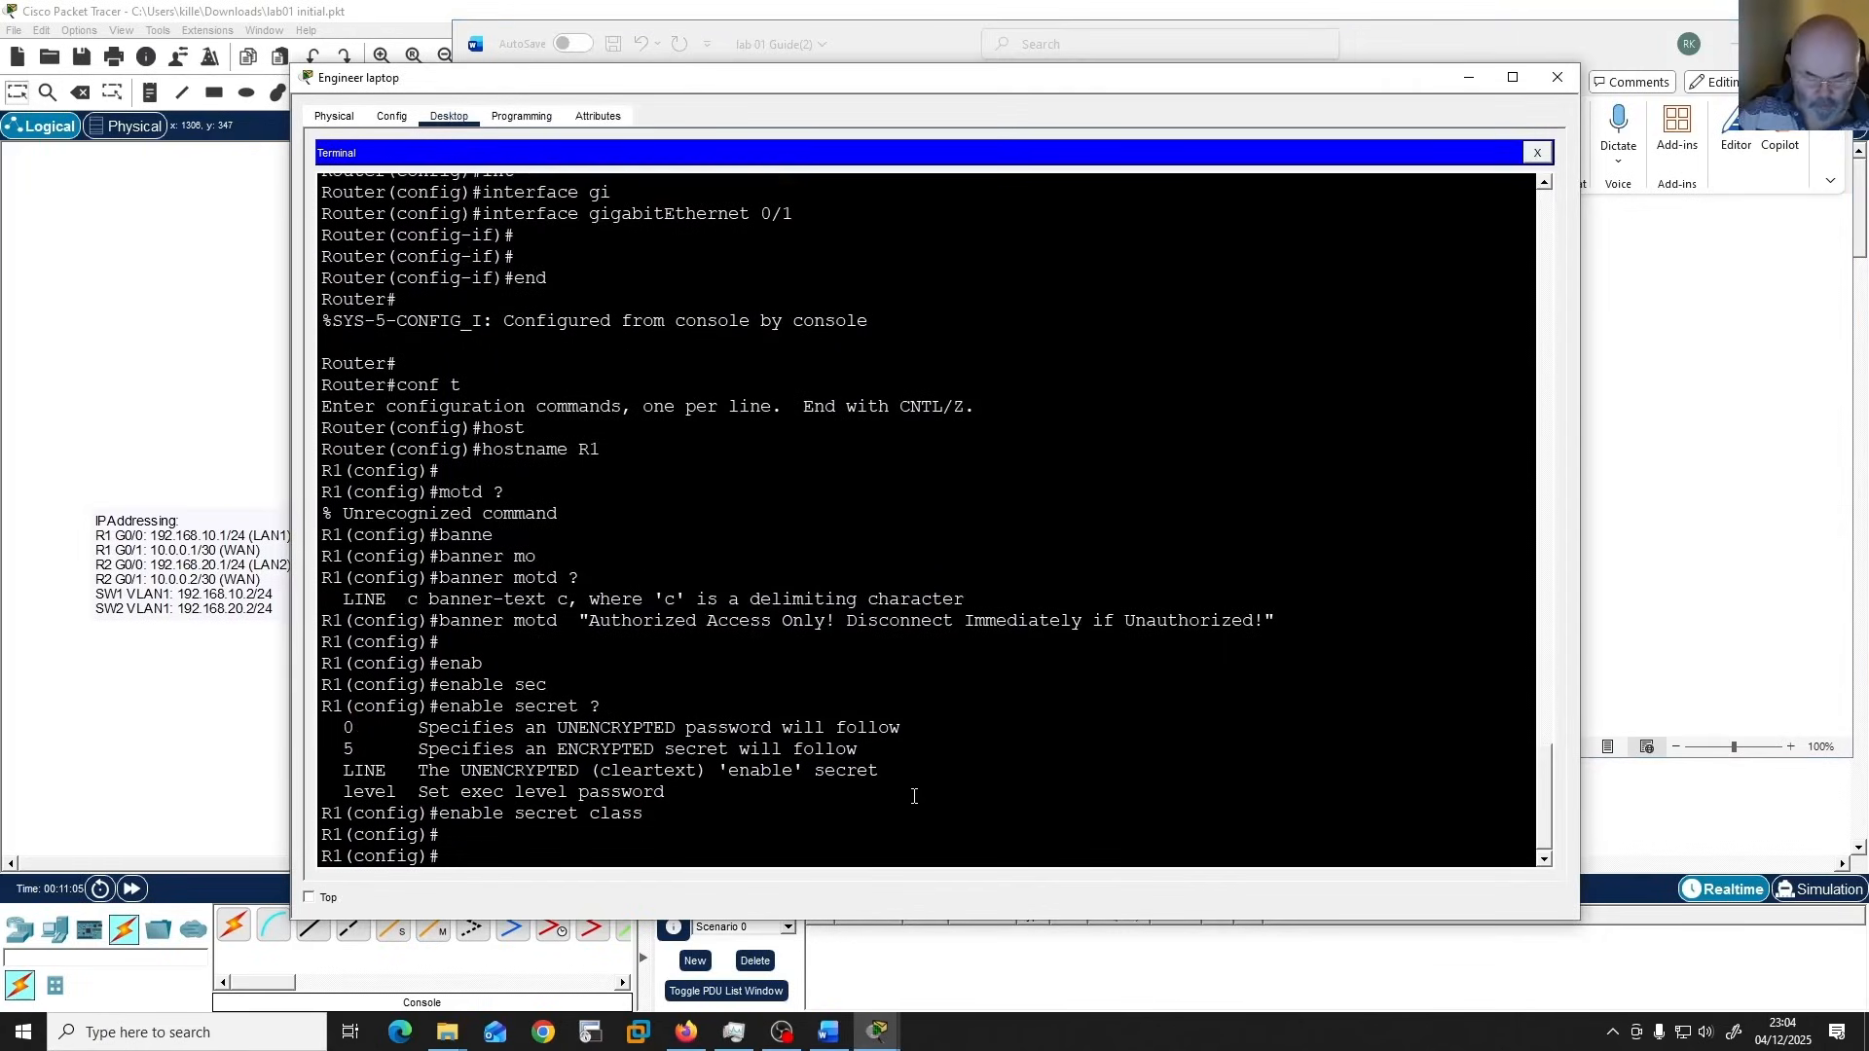
{"action": "type", "text": "line con"}
{"action": "key", "text": "Tab"}
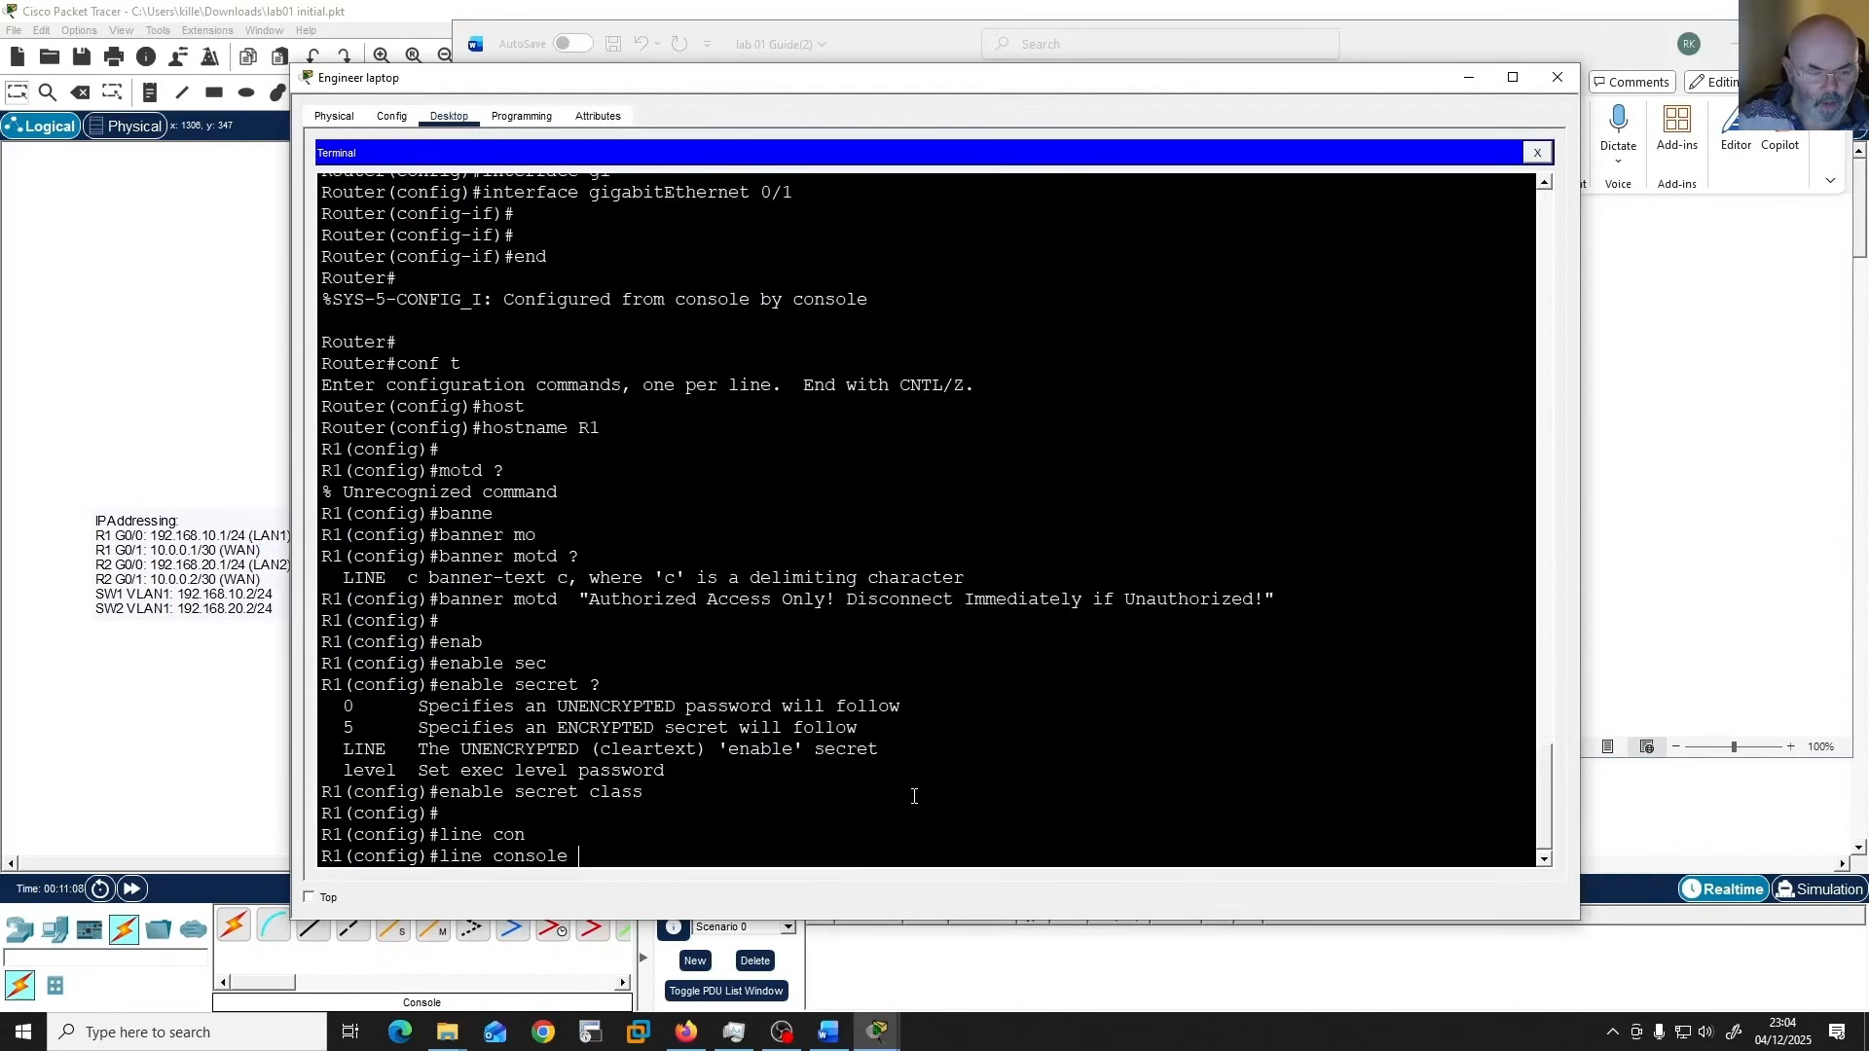
{"action": "type", "text": "0"}
{"action": "key", "text": "Return"}
{"action": "type", "text": "login"}
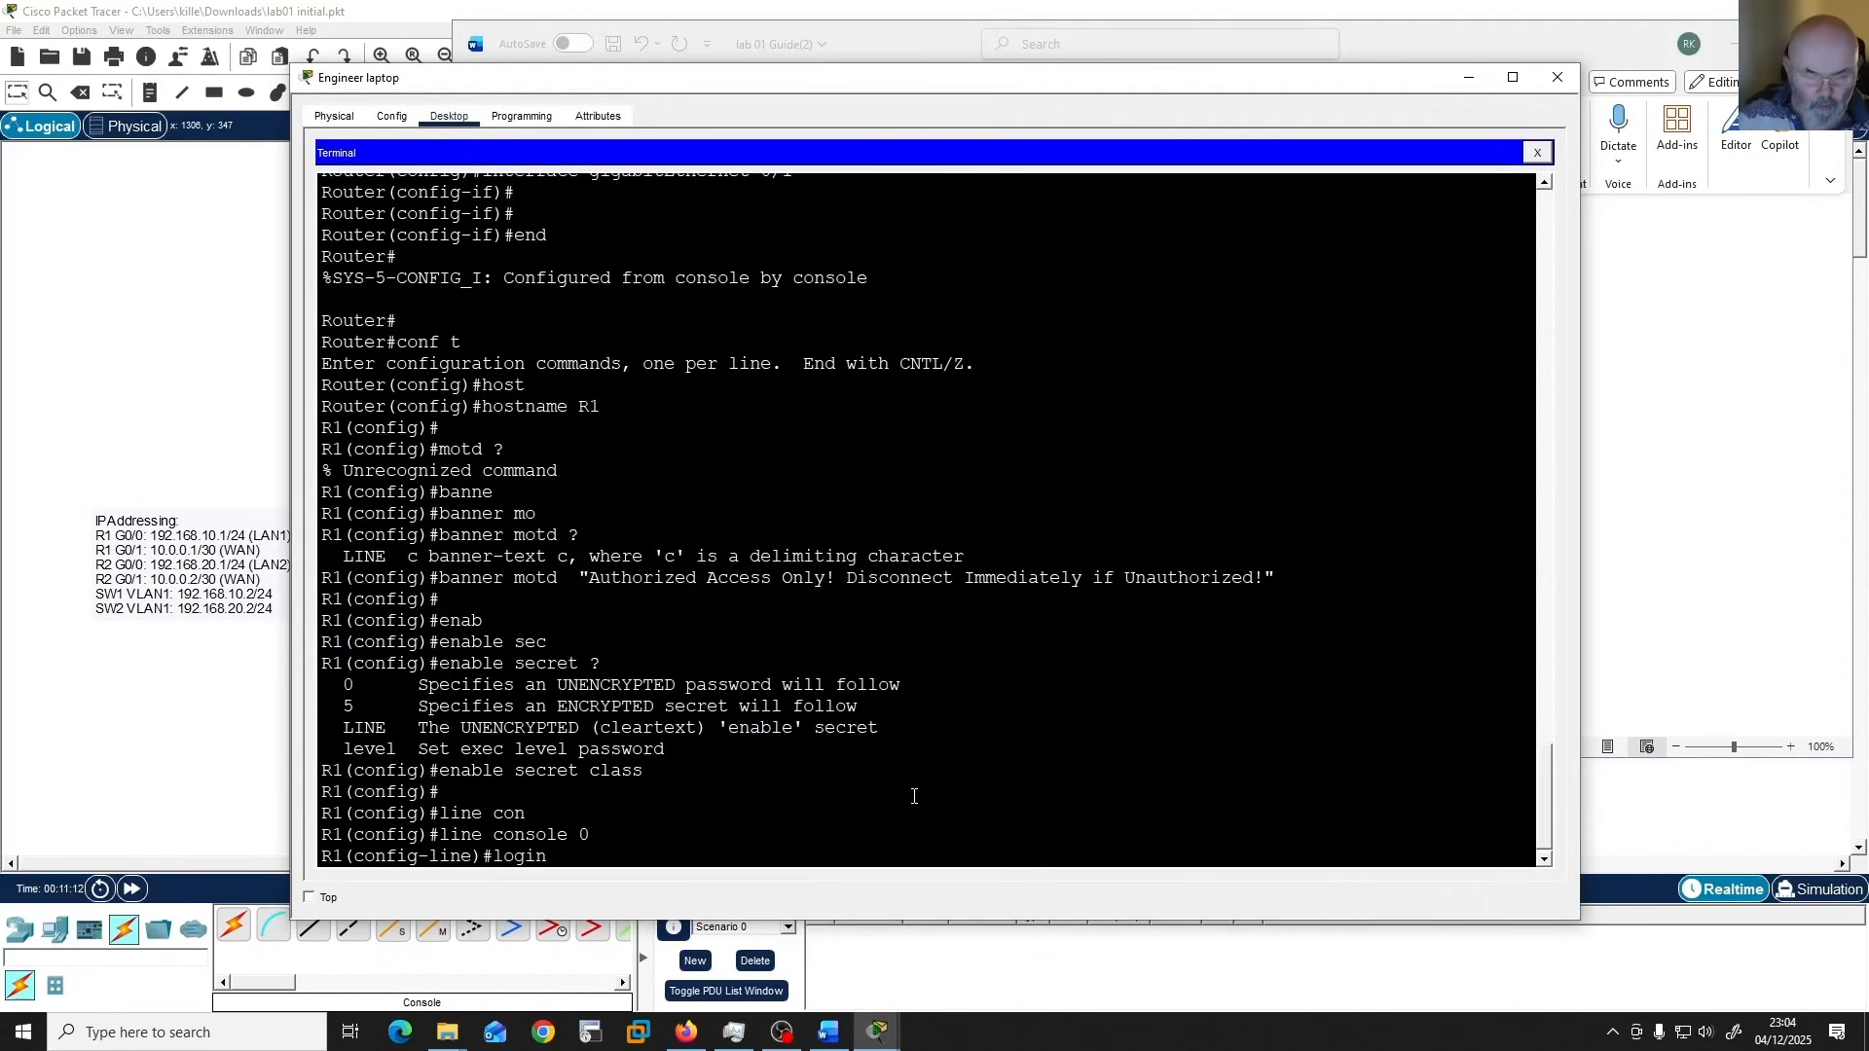
{"action": "key", "text": "Return"}
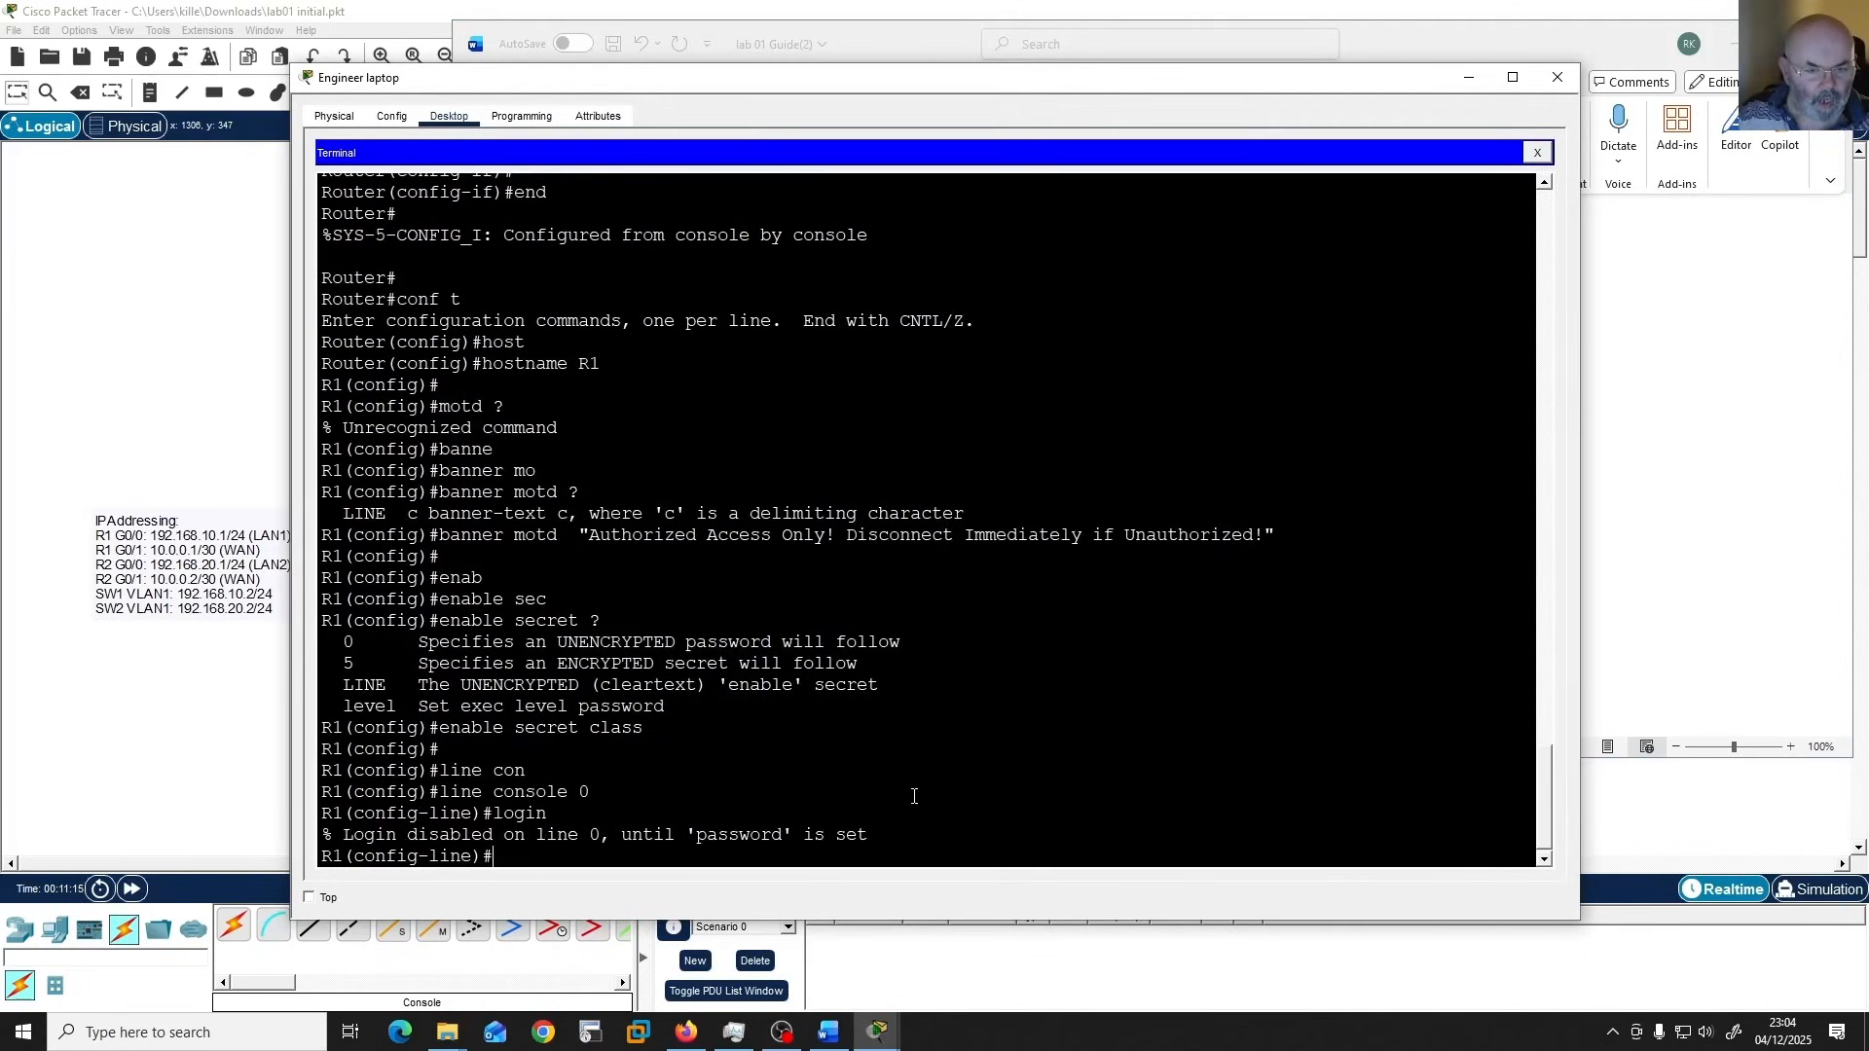
Set the console line 0 password specified in the guide.
{"action": "type", "text": "pass"}
{"action": "key", "text": "Tab"}
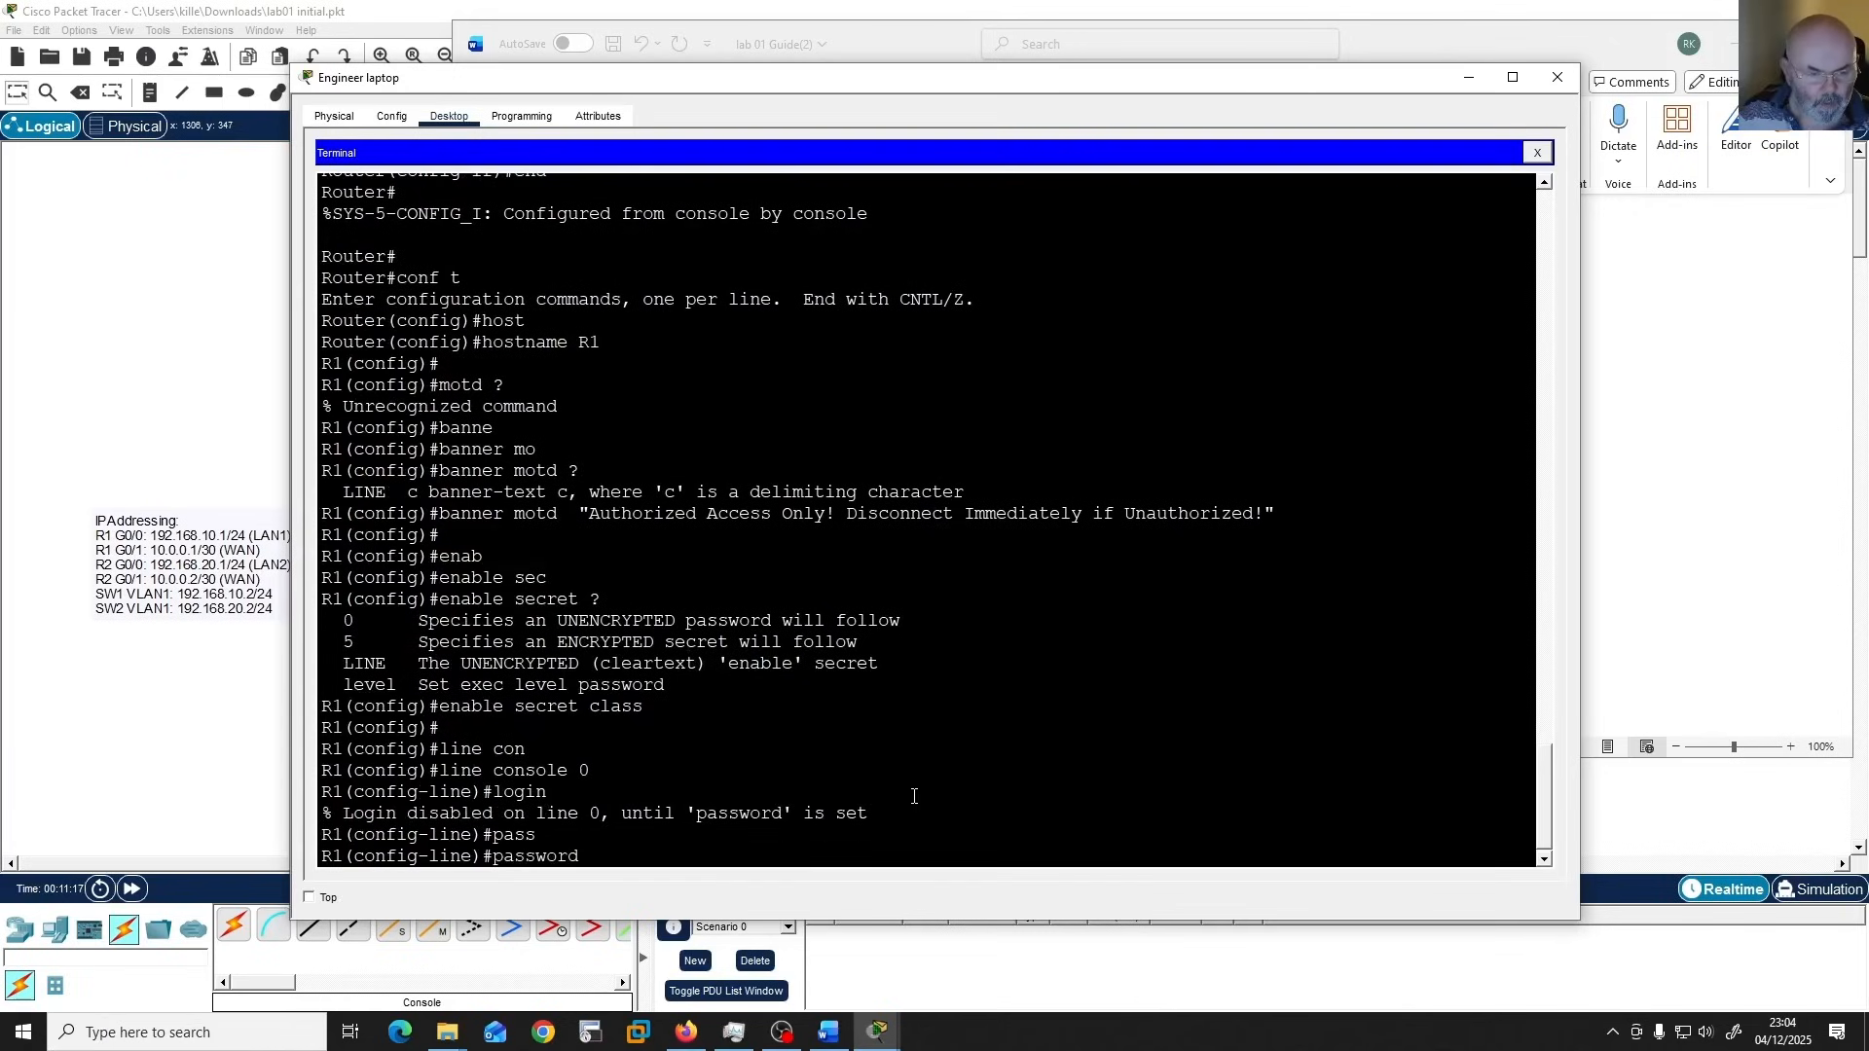
{"action": "type", "text": "cisco"}
{"action": "key", "text": "Return"}
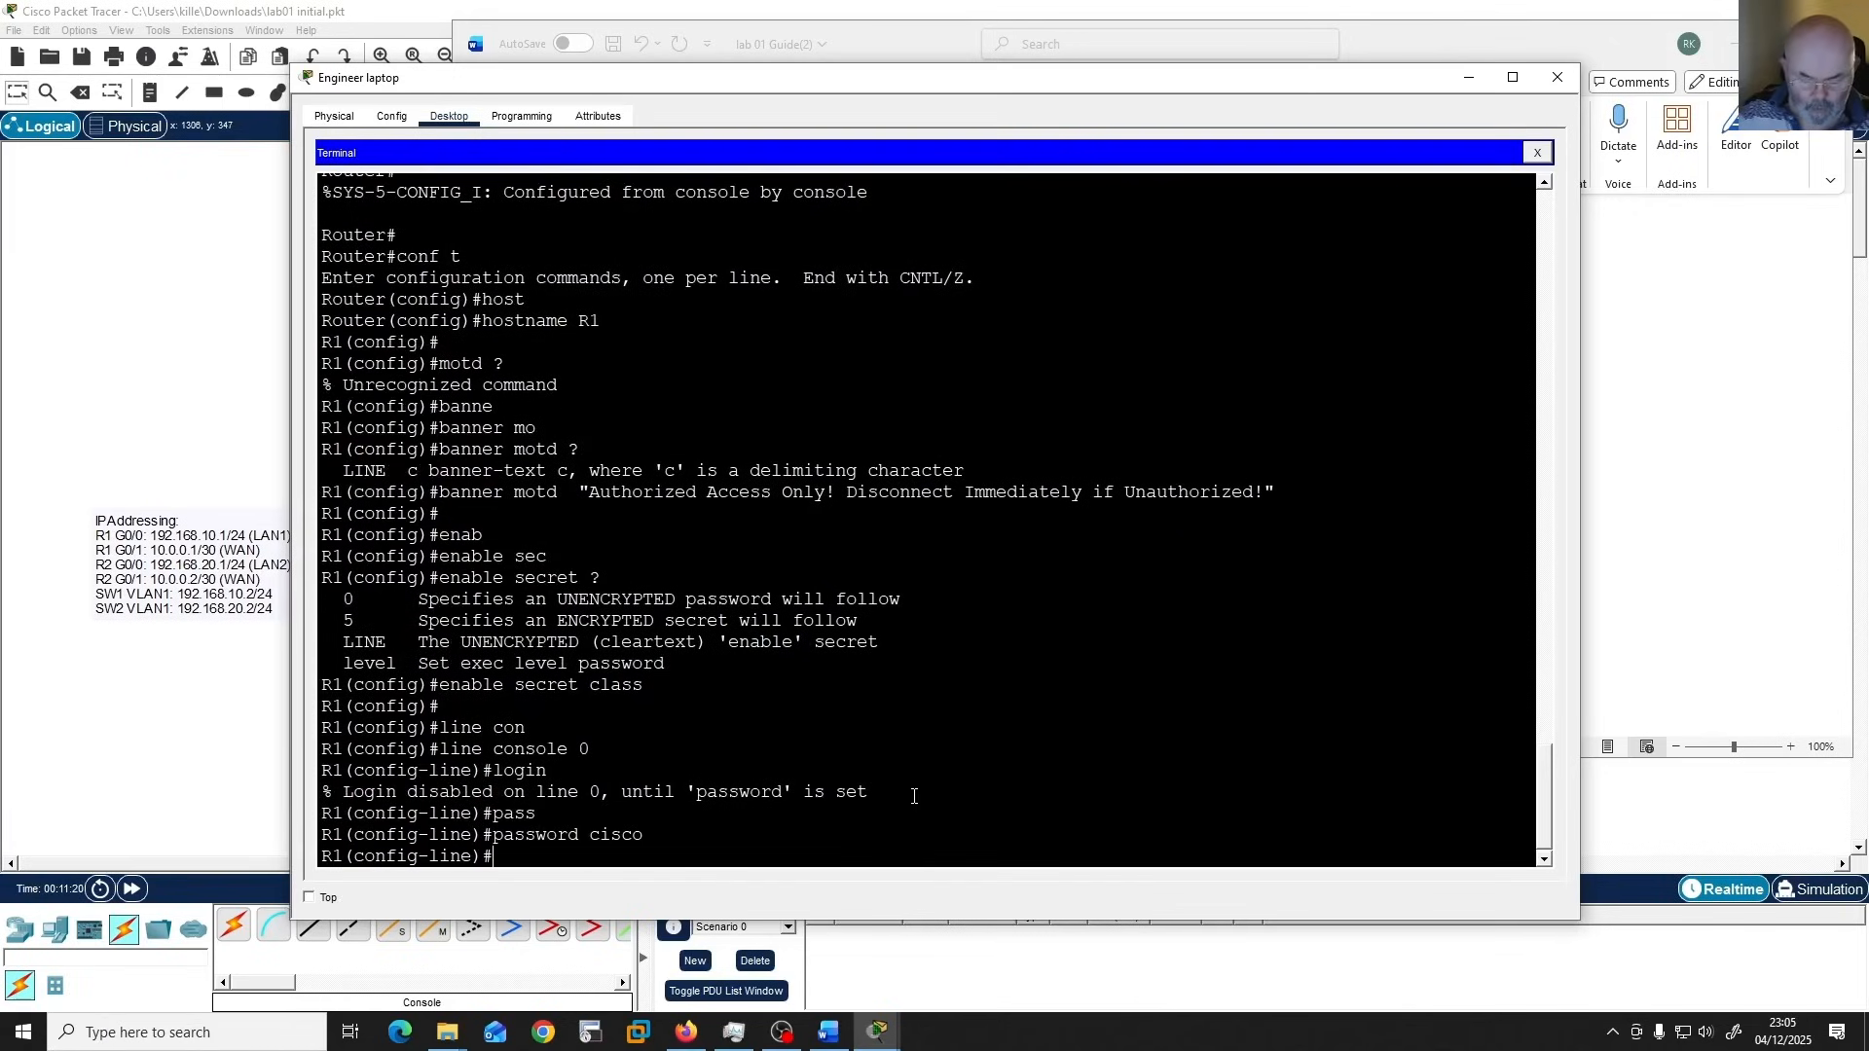
Enable "logging synchronous" on console line 0, auto-completing the abbreviated keywords.
{"action": "type", "text": "logg"}
{"action": "key", "text": "Tab"}
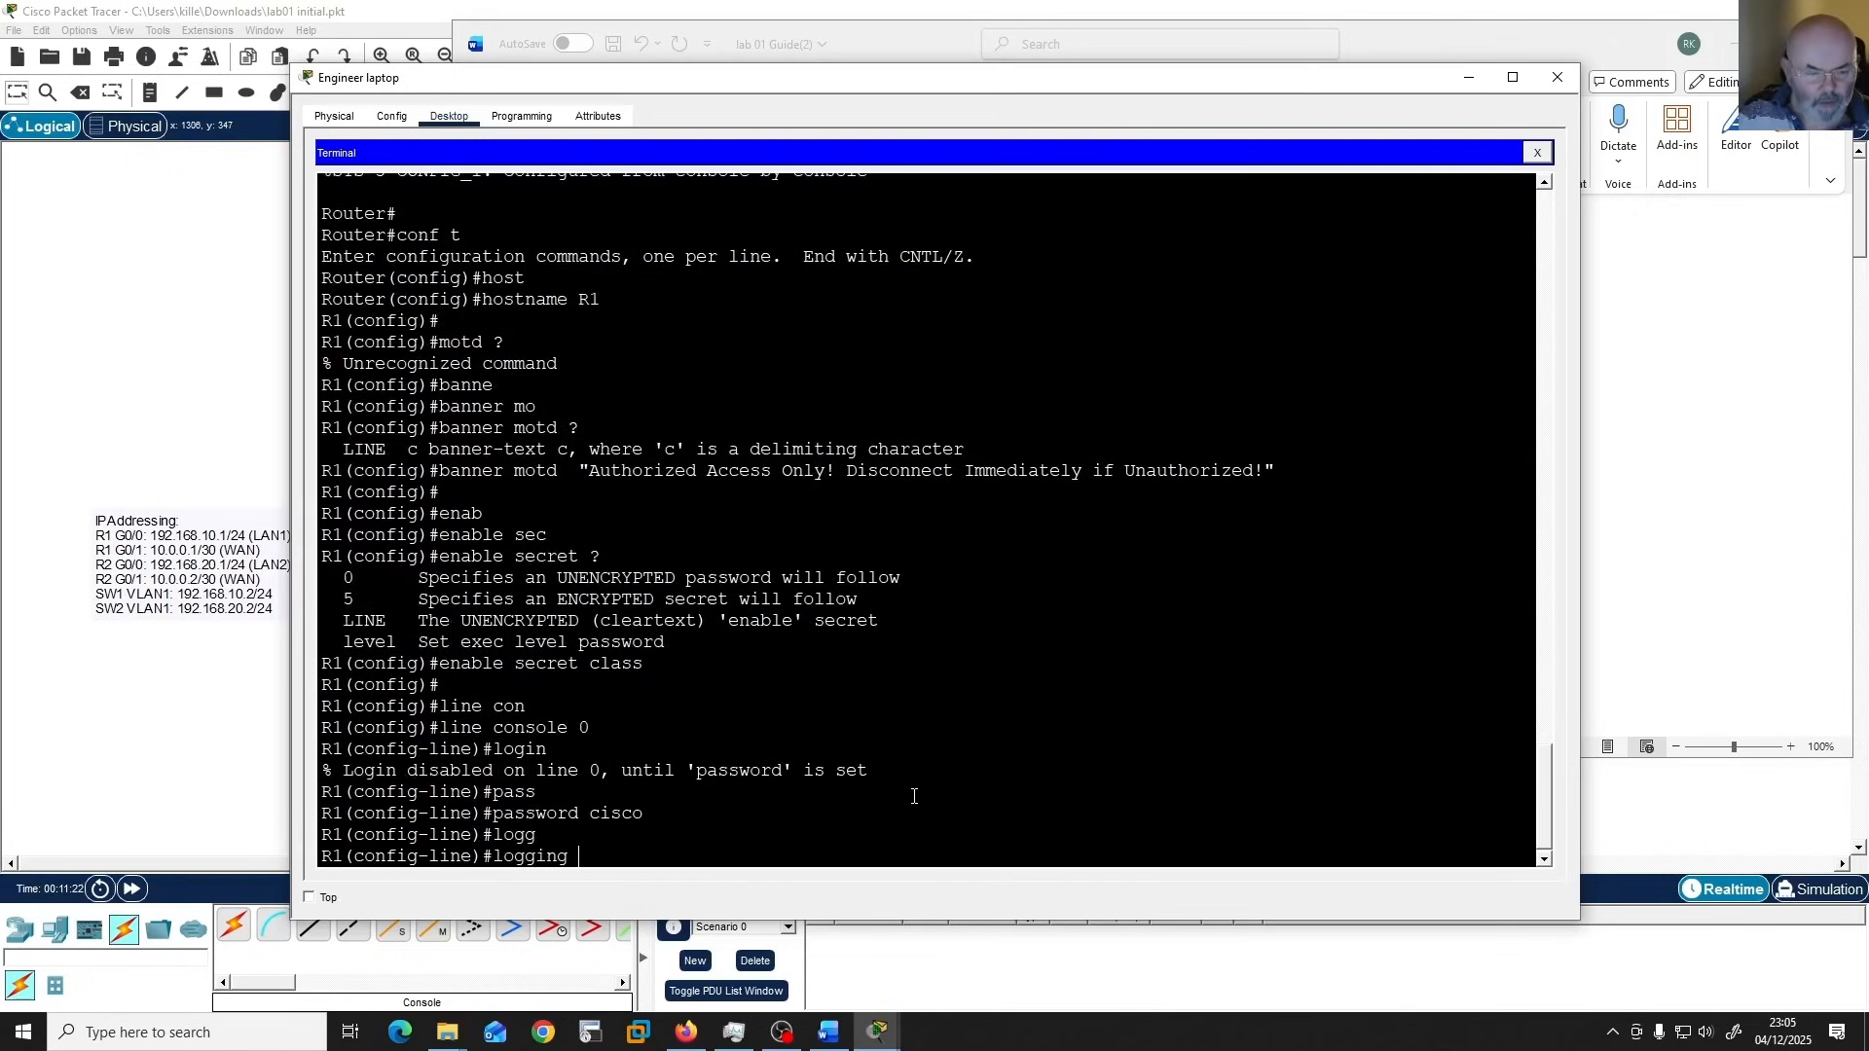
{"action": "type", "text": "sy"}
{"action": "key", "text": "Tab"}
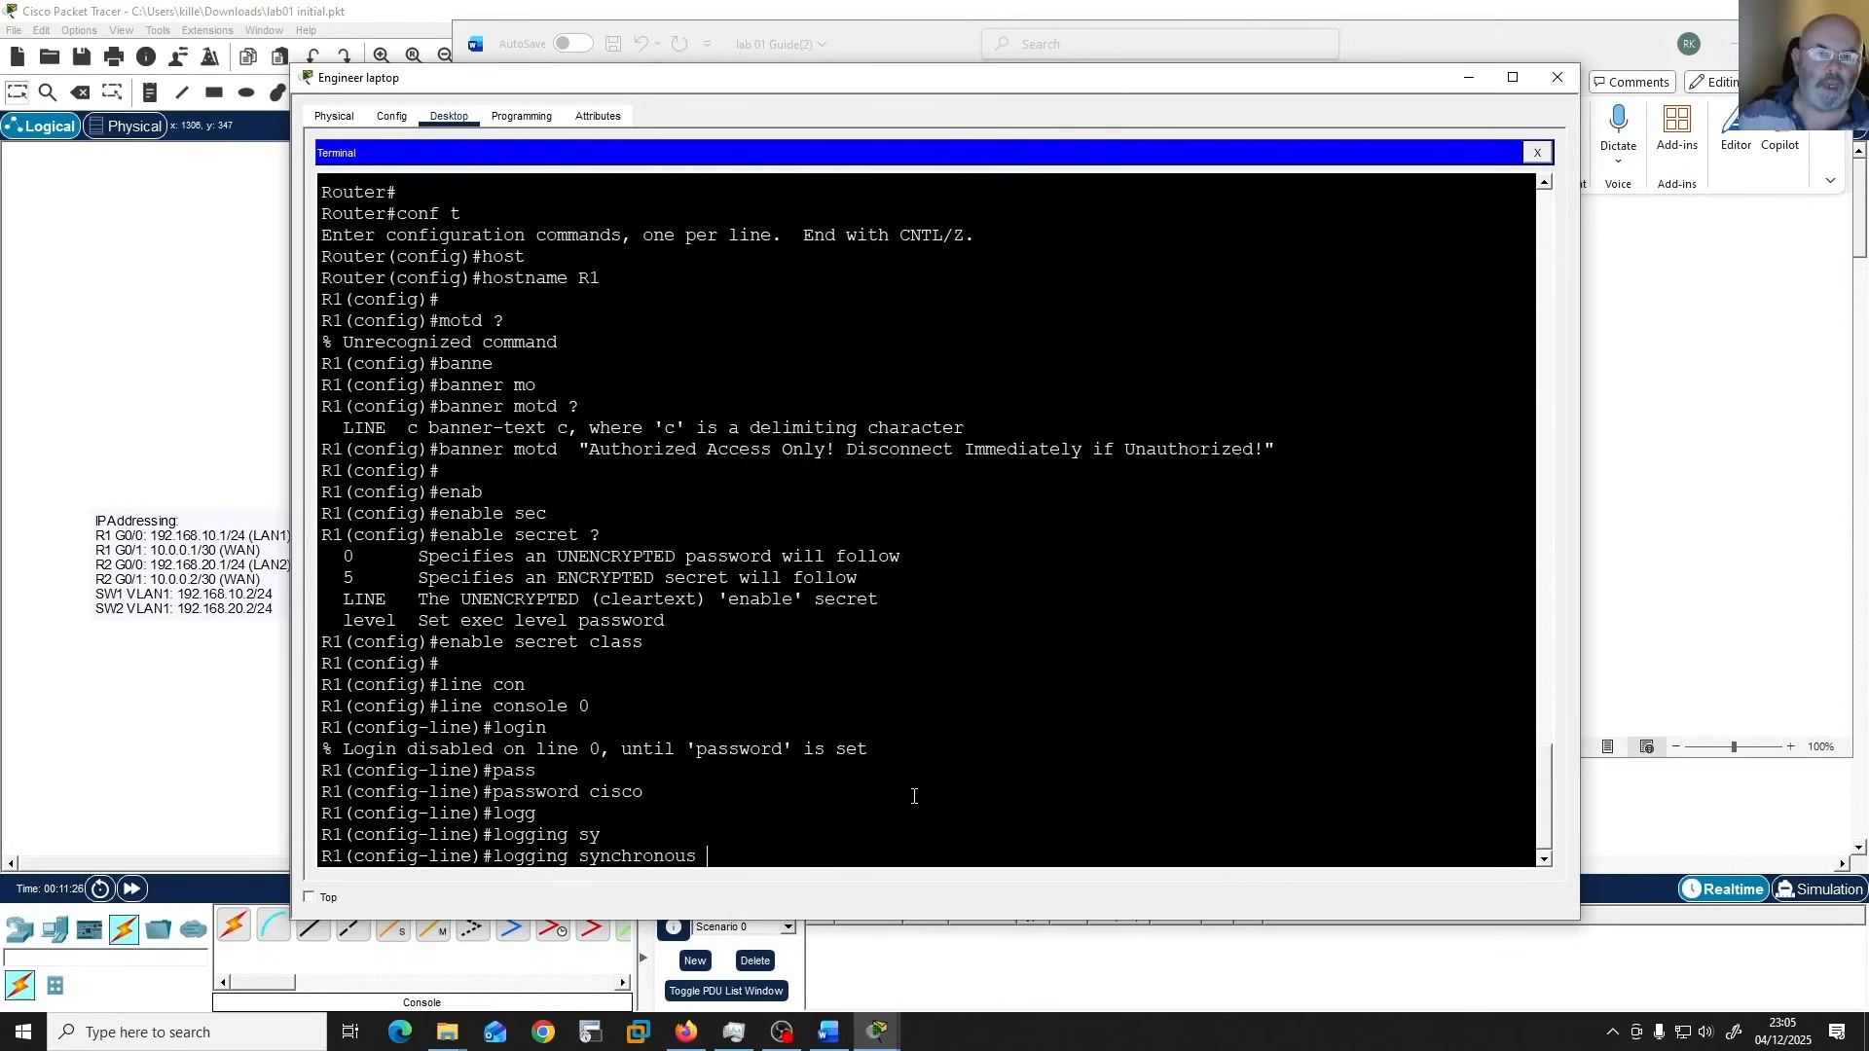
{"action": "key", "text": "Return"}
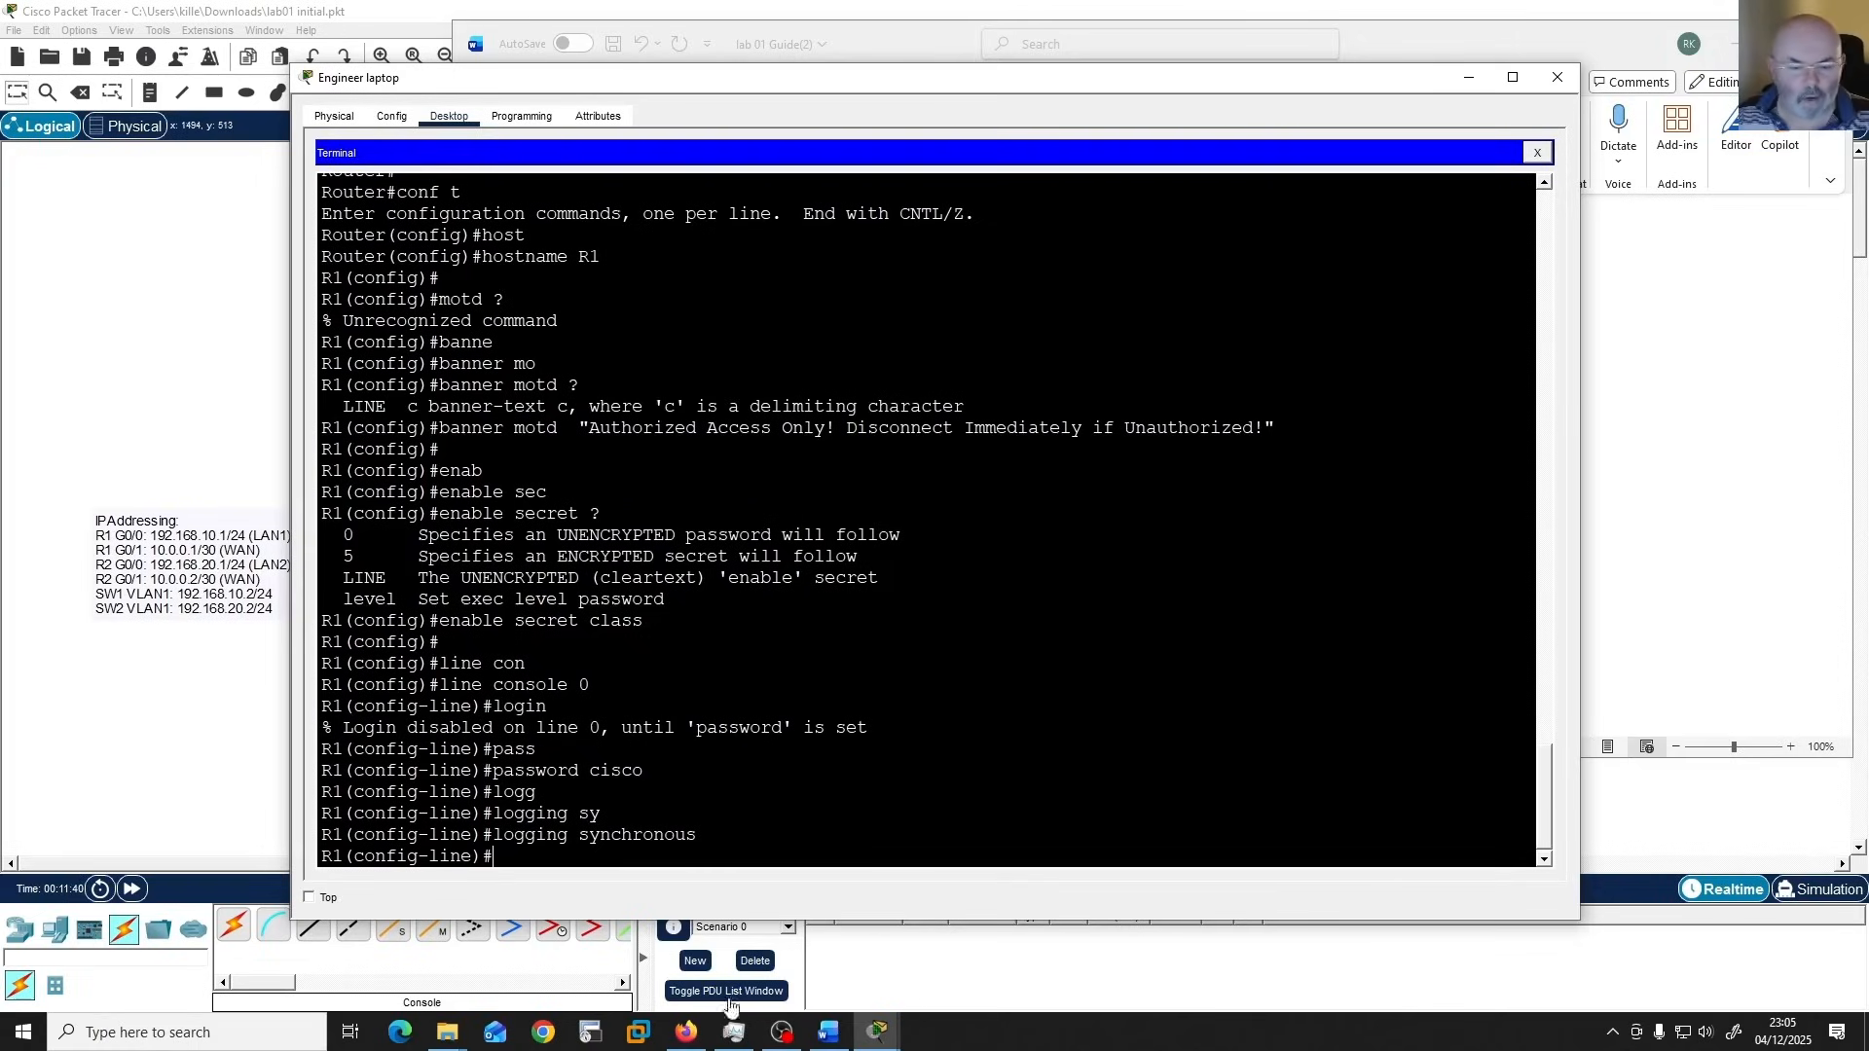
Consult the Word guide for the VTY line tasks and leave console line configuration in the Packet Tracer terminal.
{"action": "left_click", "coordinate": [829, 1031]}
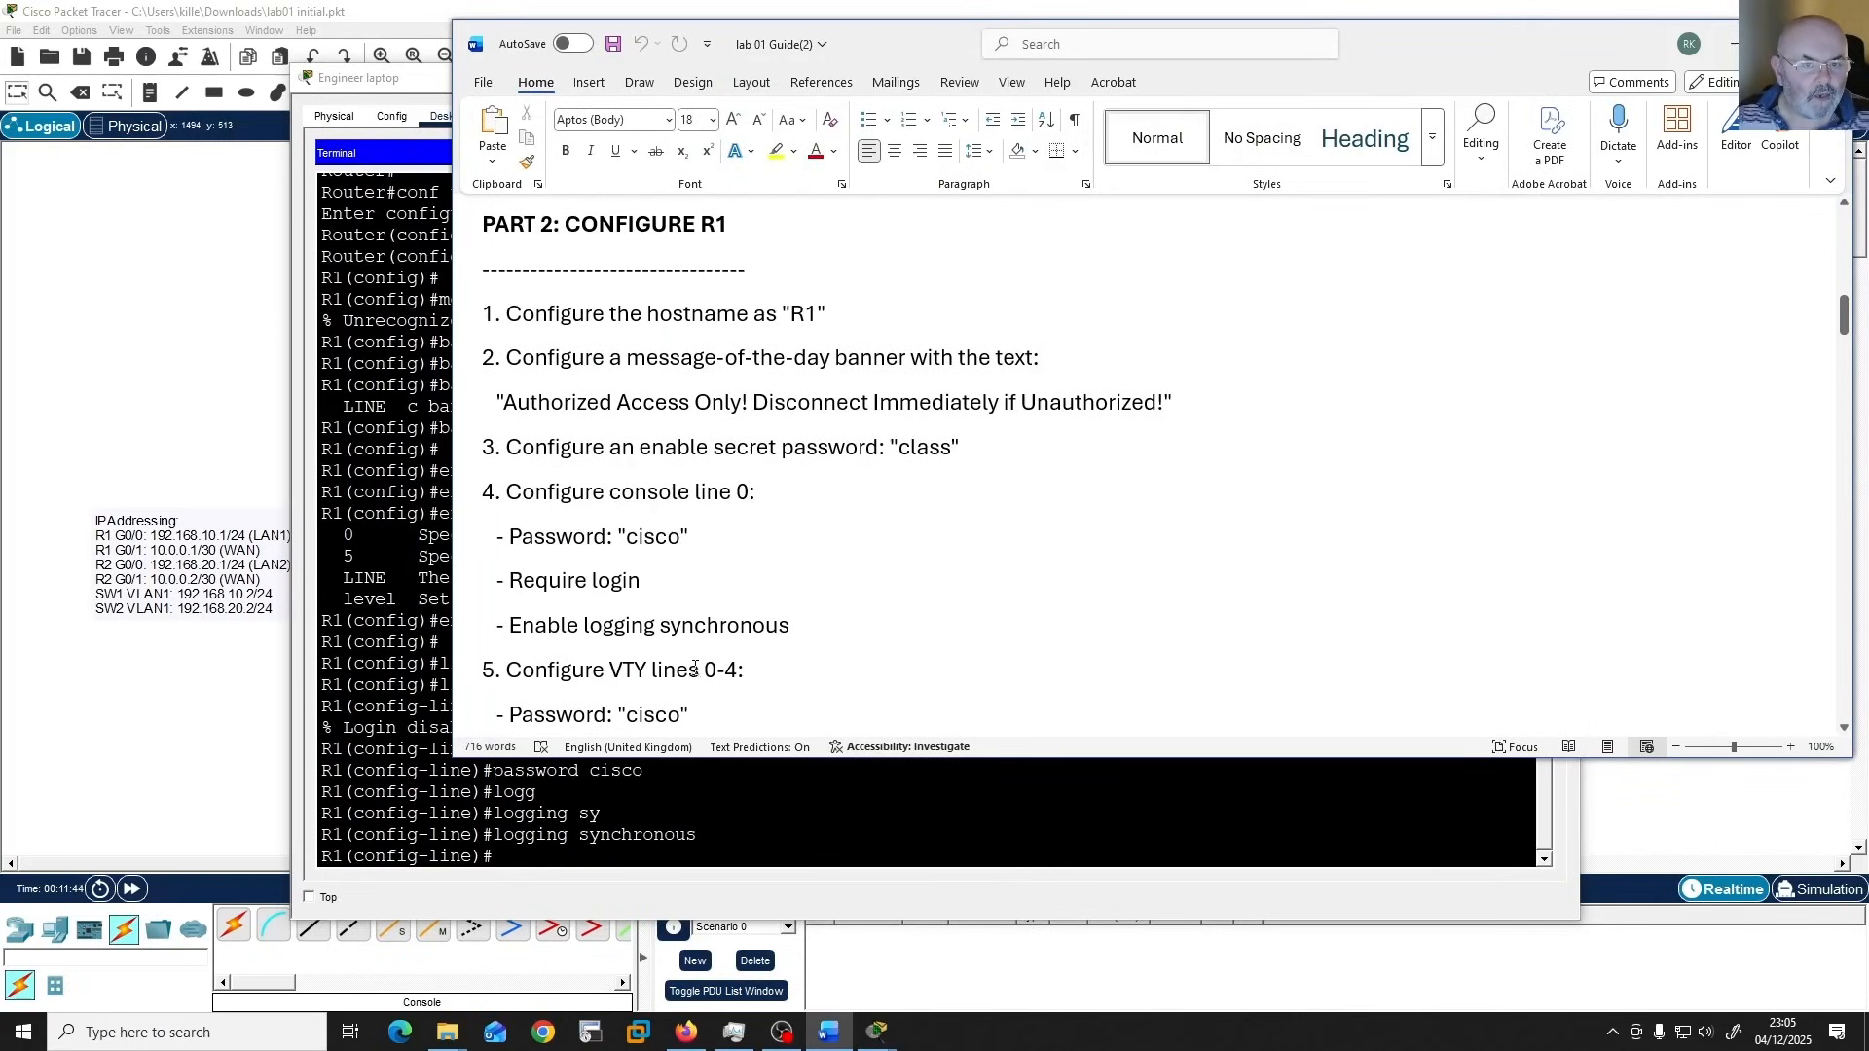
{"action": "scroll", "coordinate": [801, 659], "scroll_direction": "down", "scroll_amount": 3}
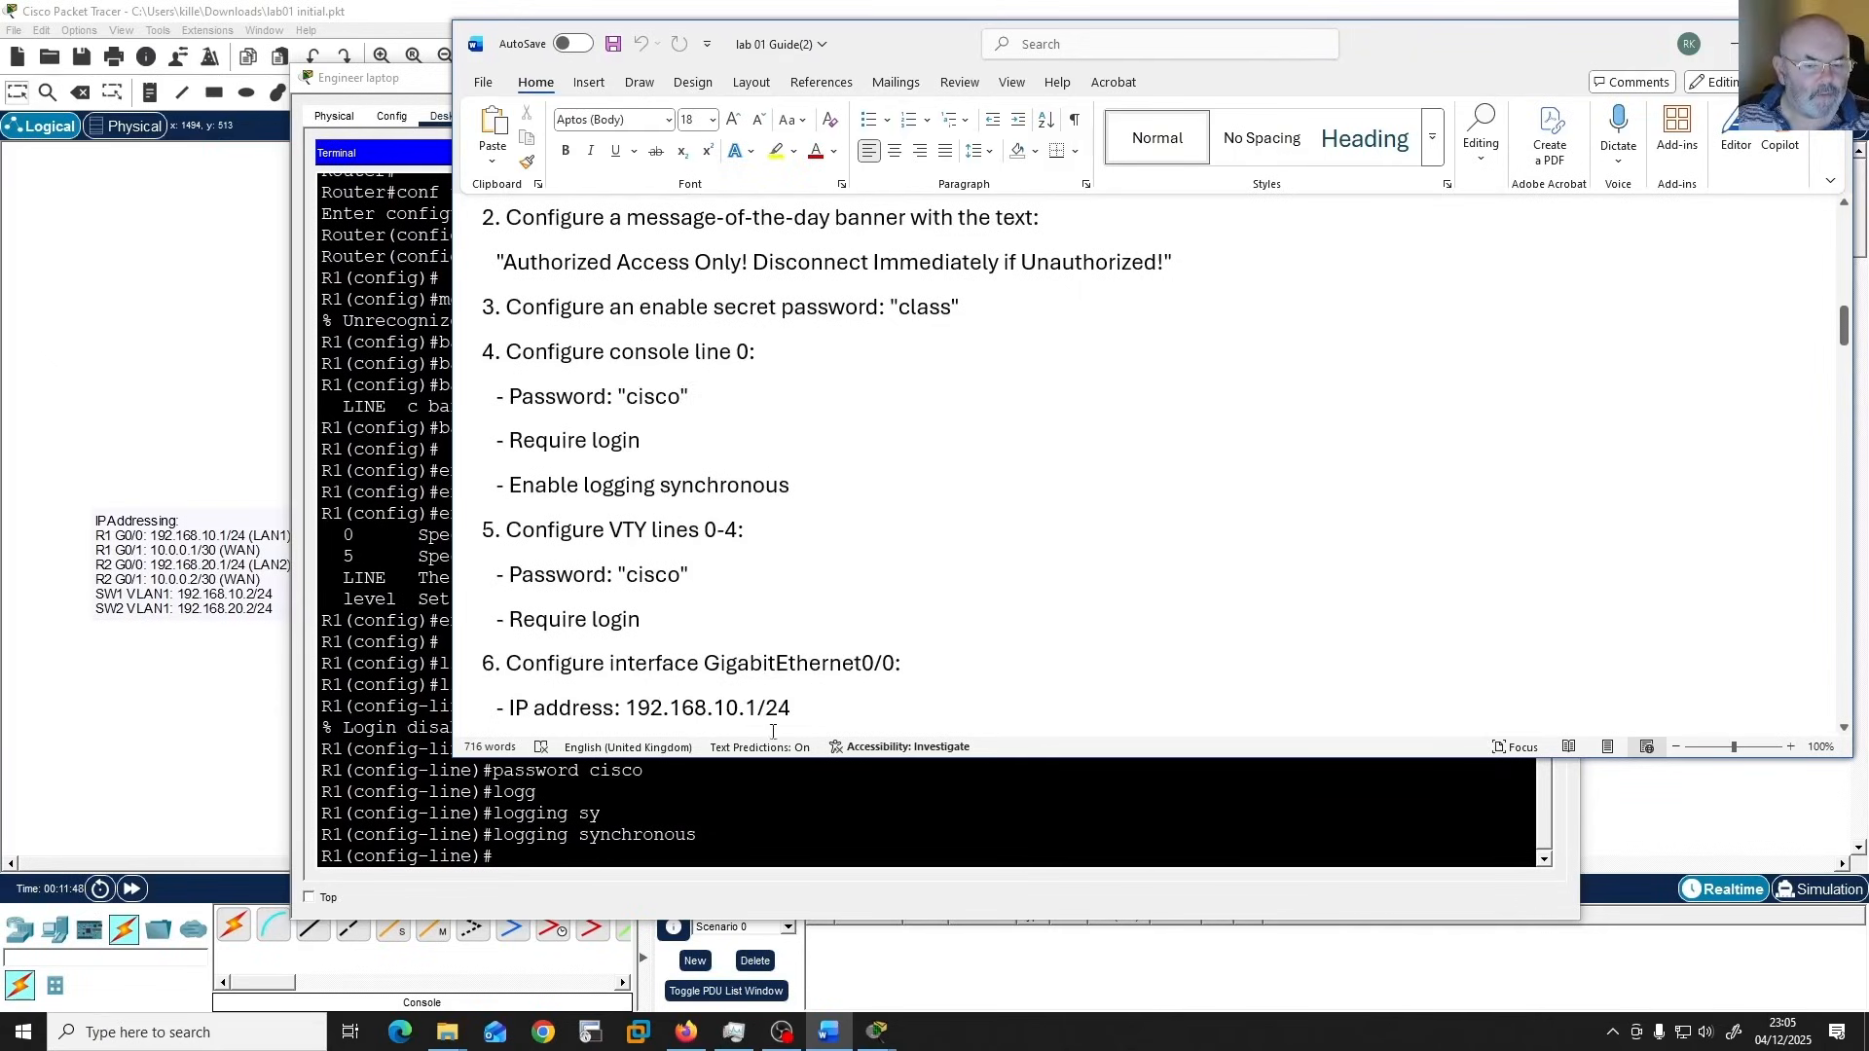
{"action": "left_click", "coordinate": [792, 838]}
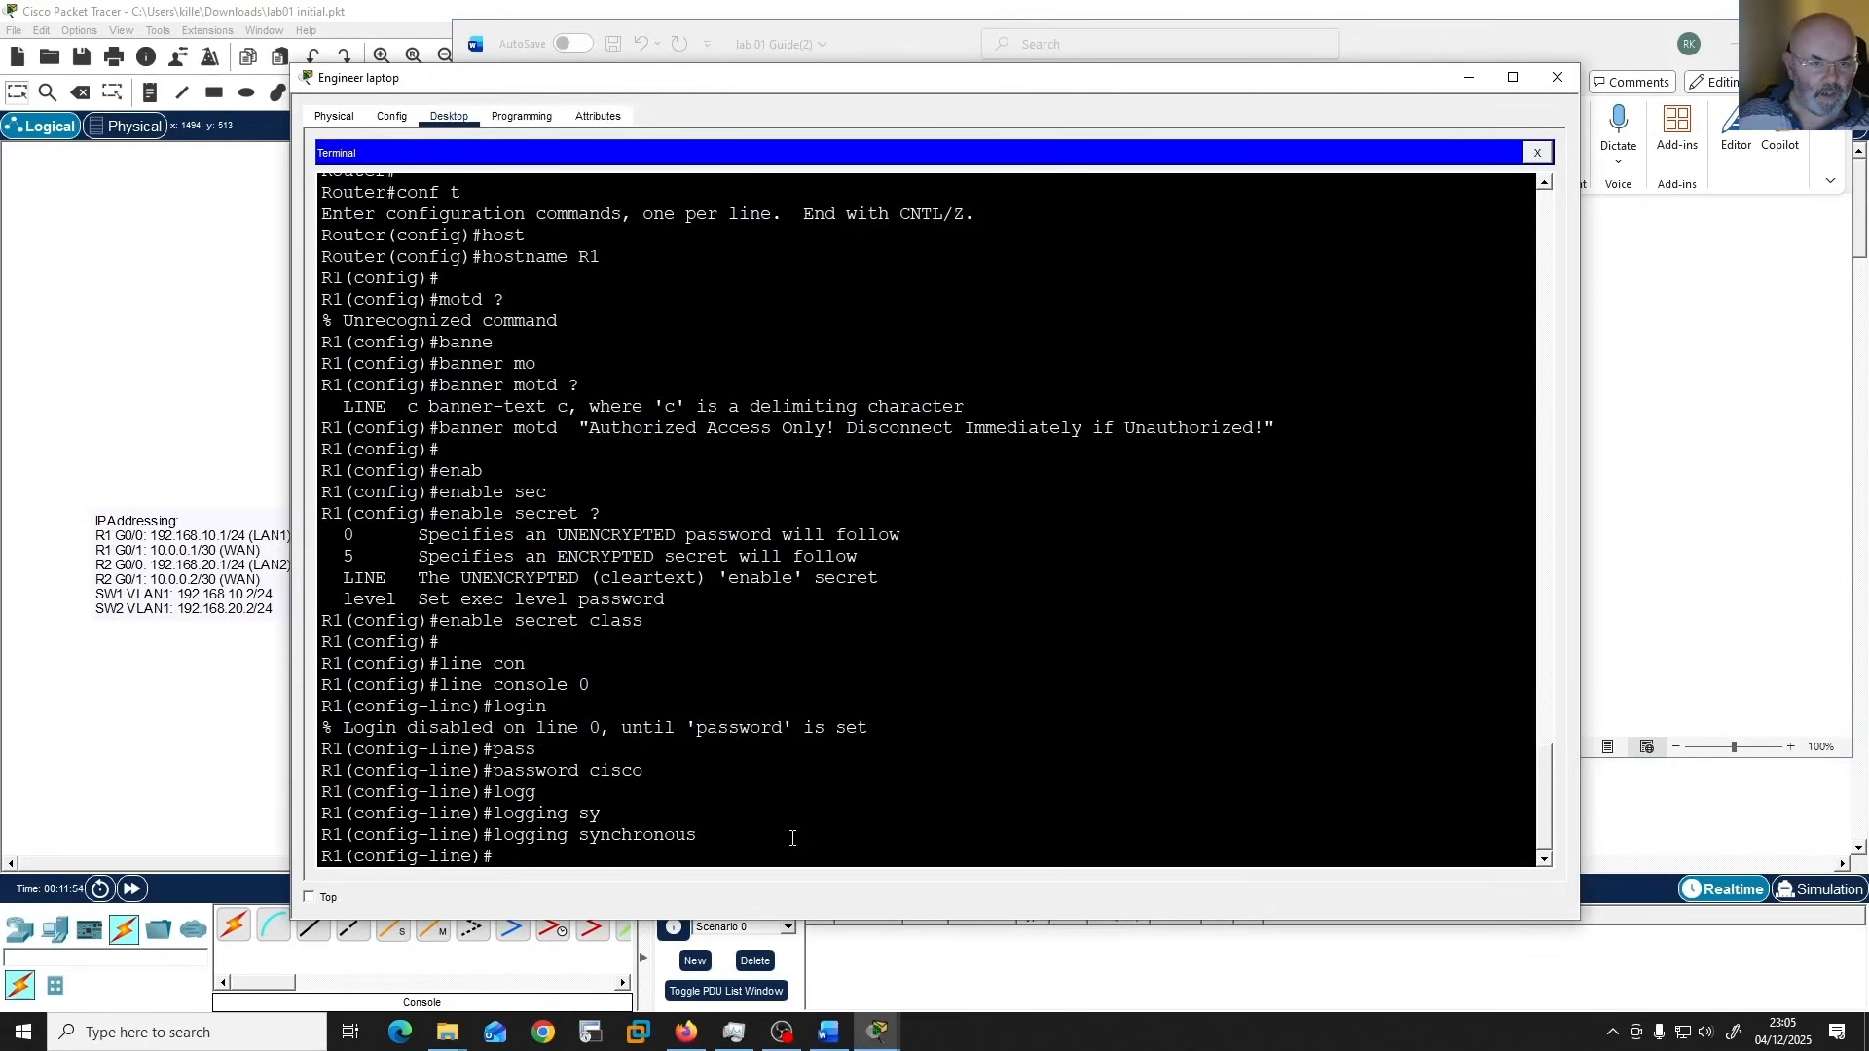
{"action": "key", "text": "Return"}
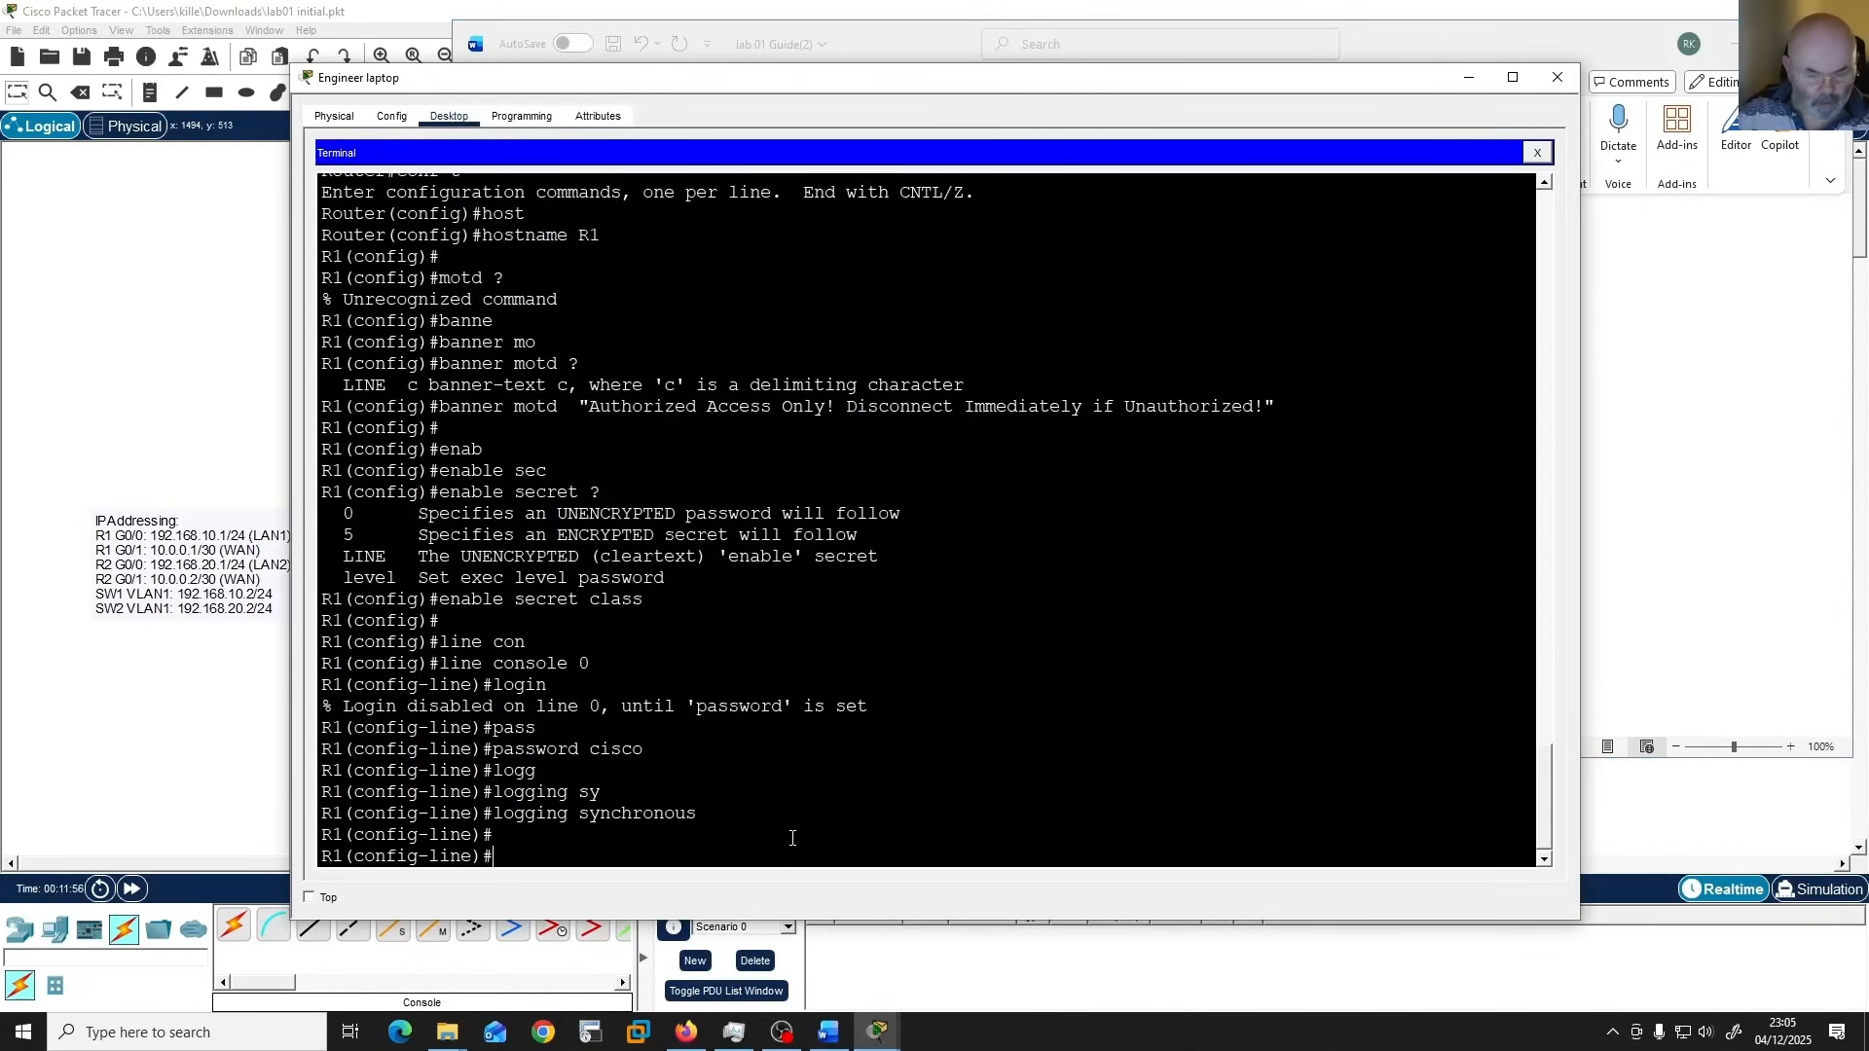
{"action": "type", "text": "exit"}
{"action": "key", "text": "Return"}
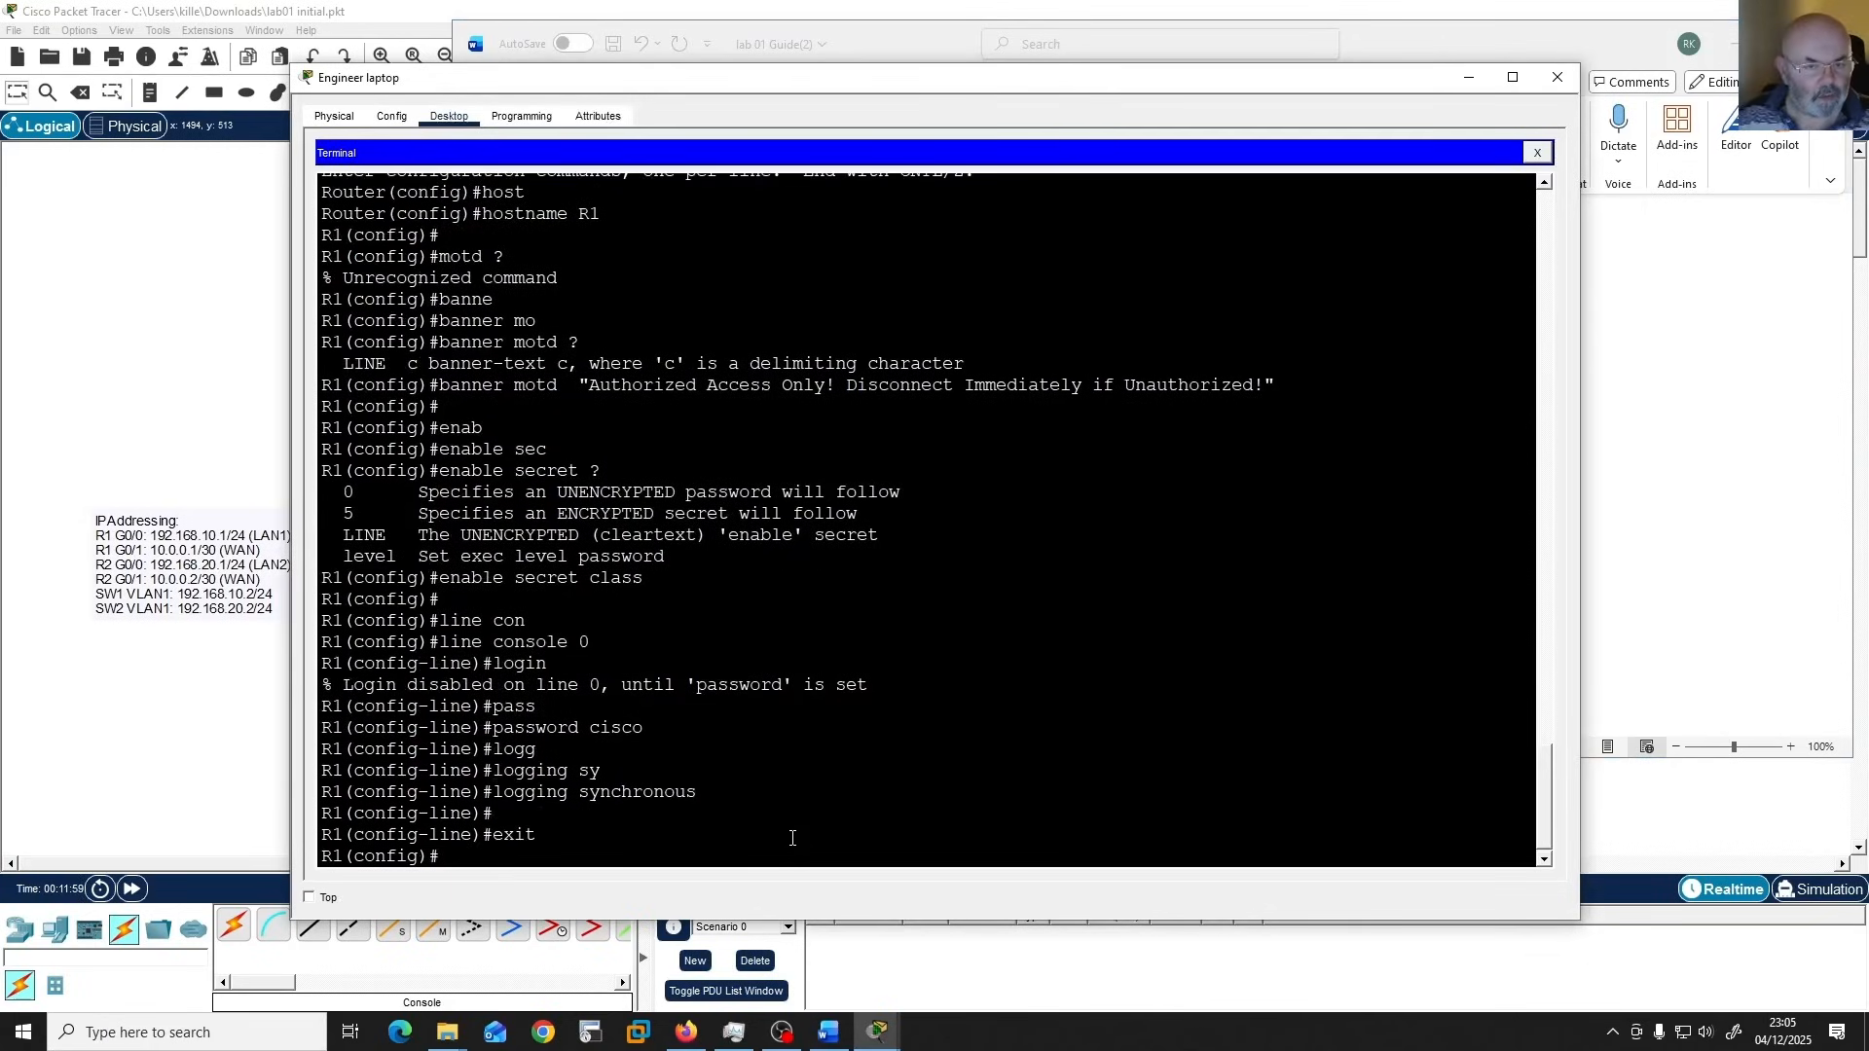
Enter line configuration for VTY lines 0 4 on R1 and require login.
{"action": "type", "text": "li"}
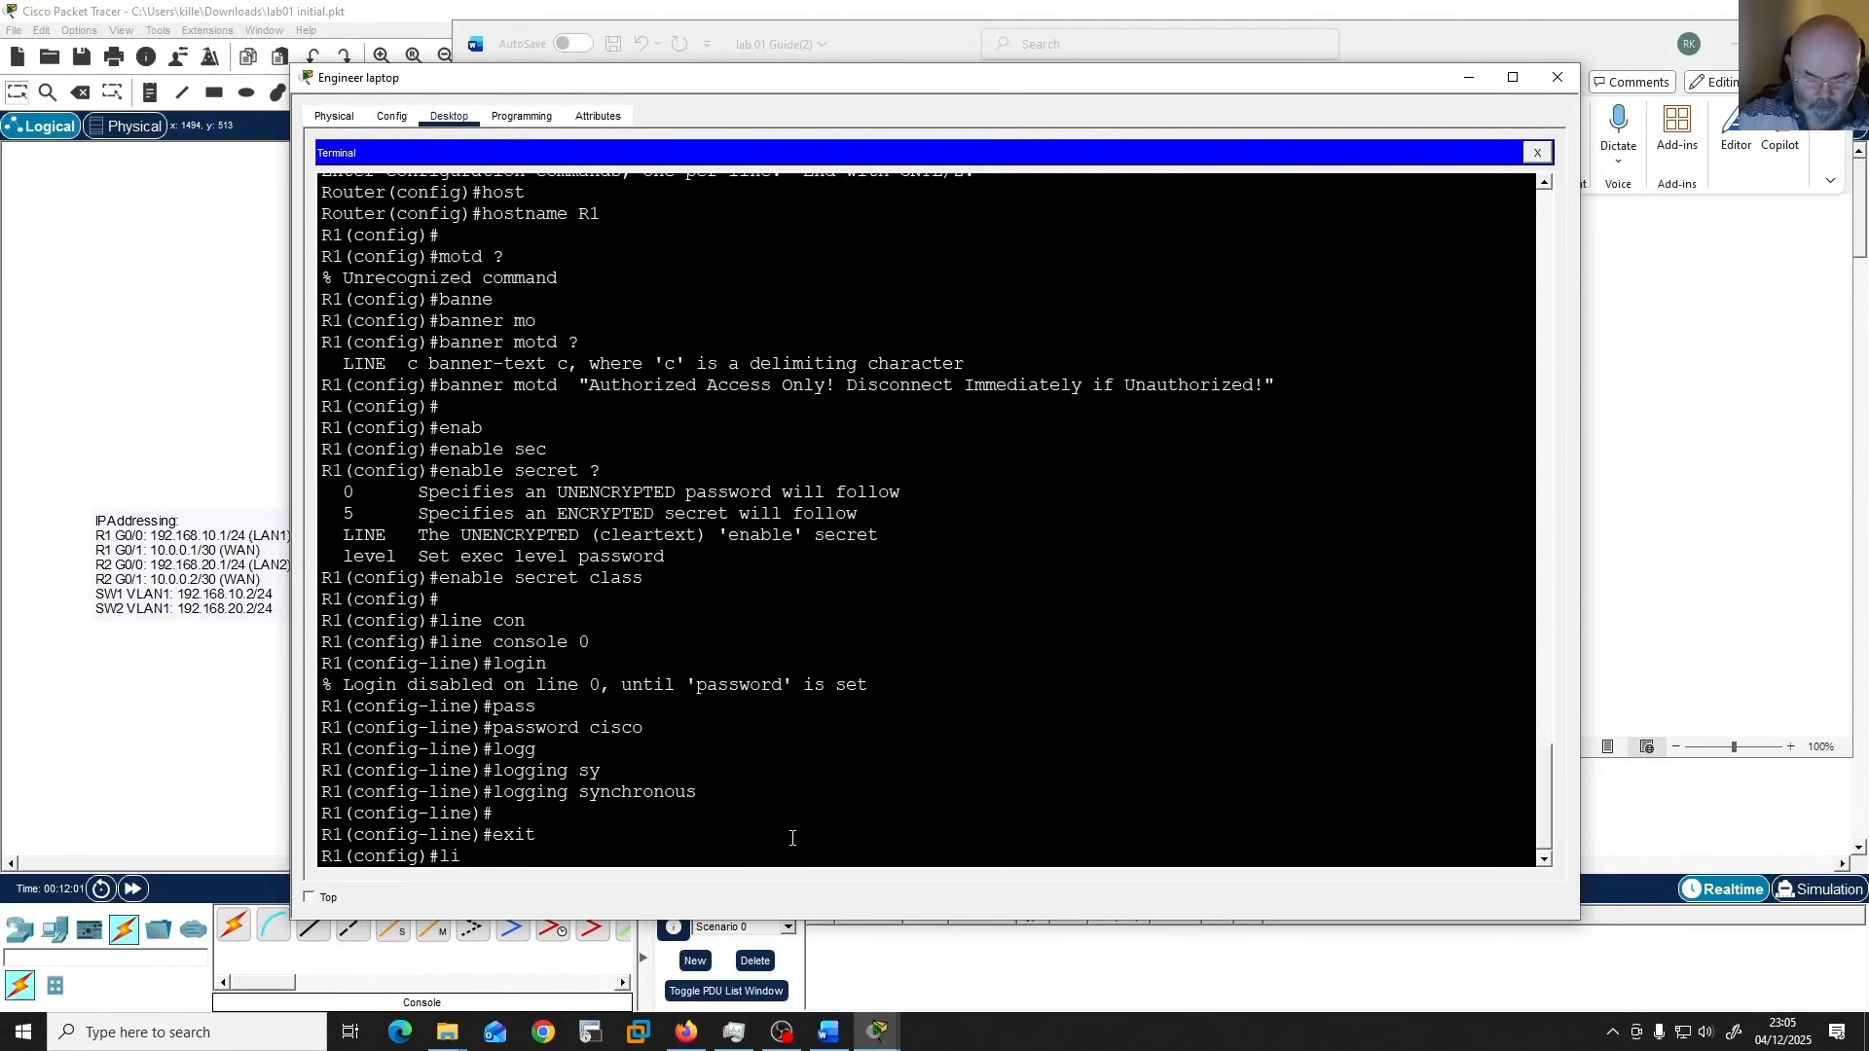
{"action": "type", "text": "ne vty"}
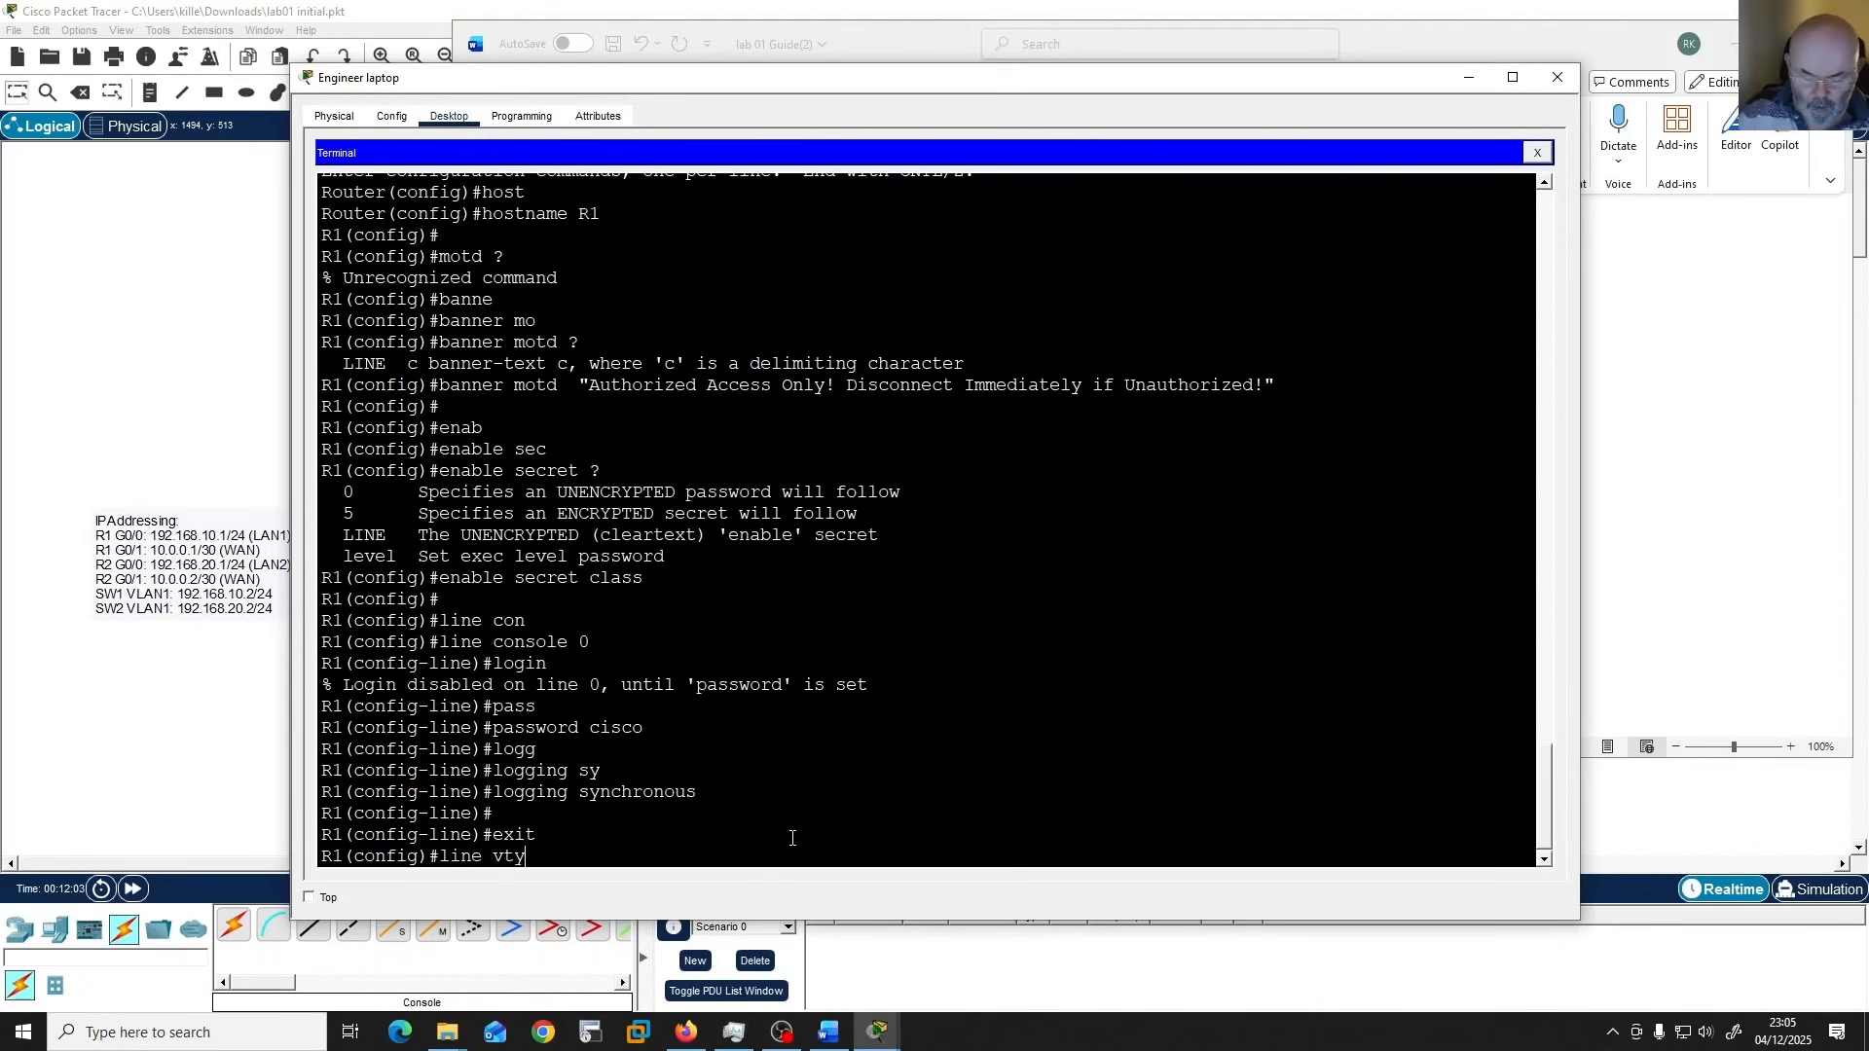
{"action": "type", "text": " 0 4"}
{"action": "key", "text": "Return"}
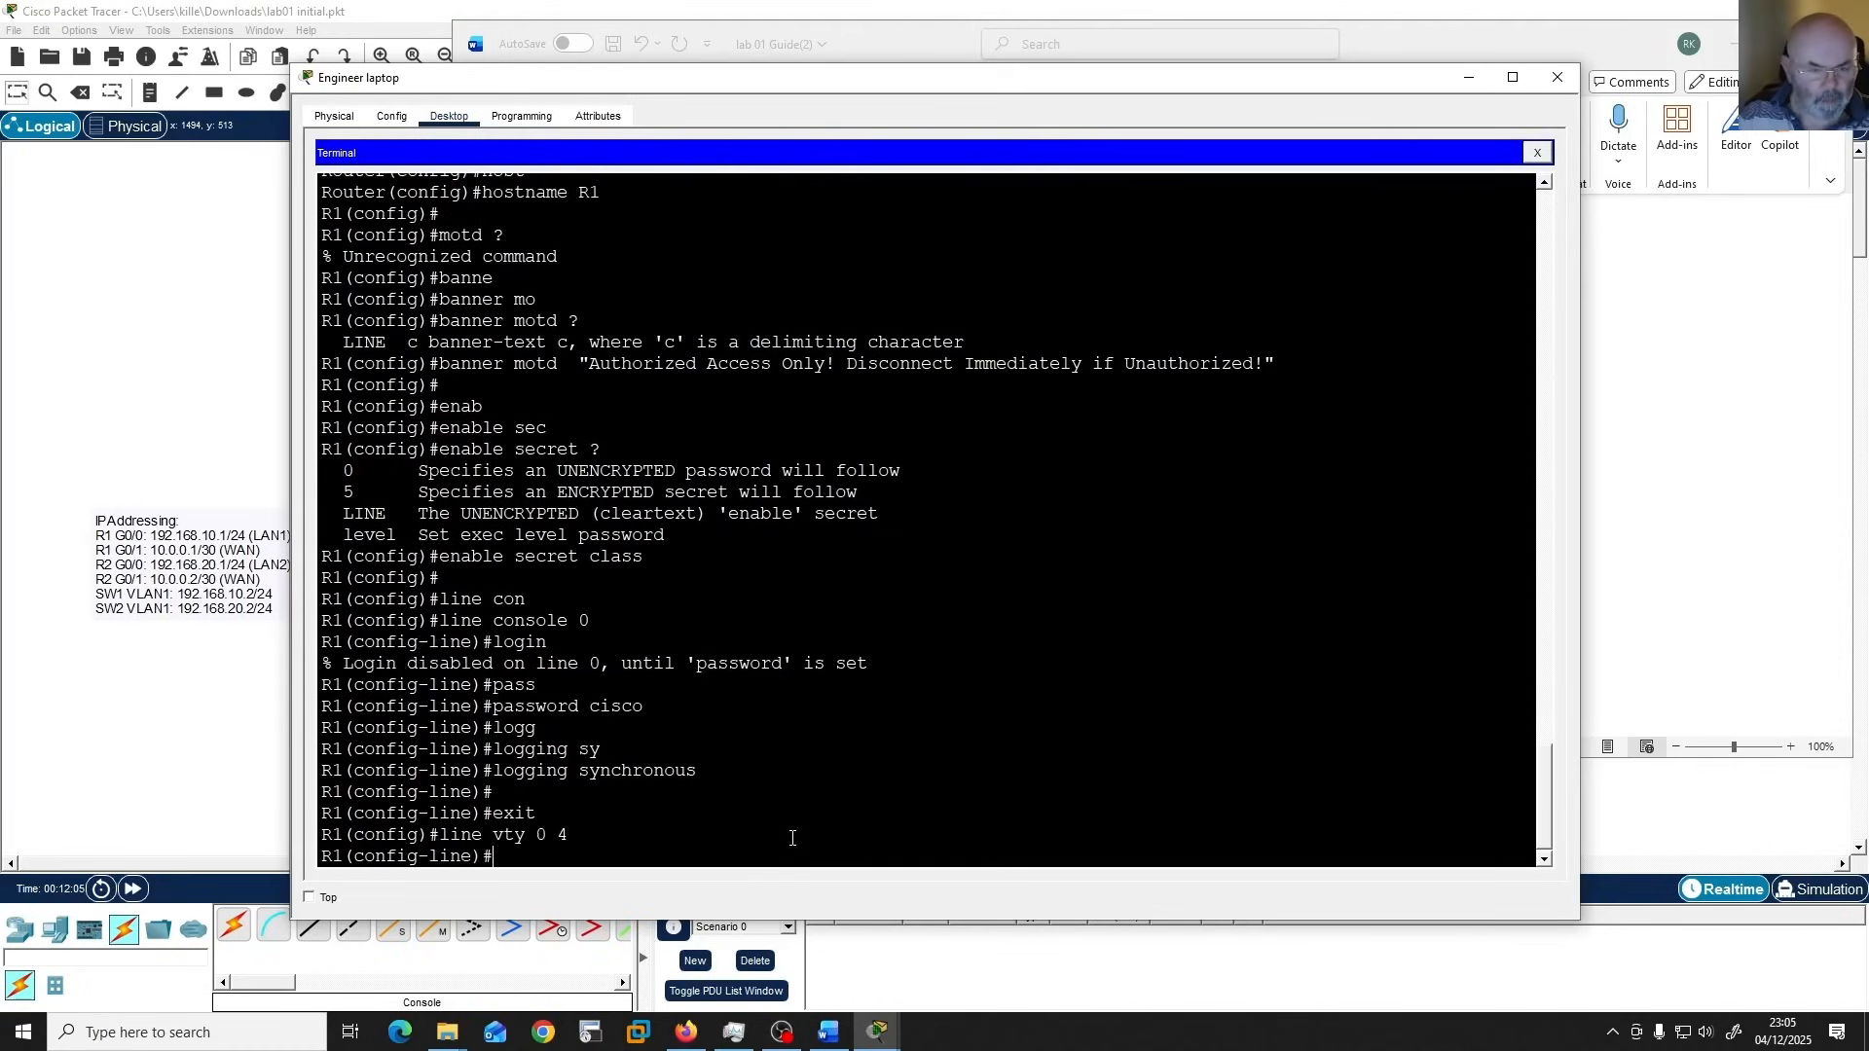
{"action": "type", "text": "login"}
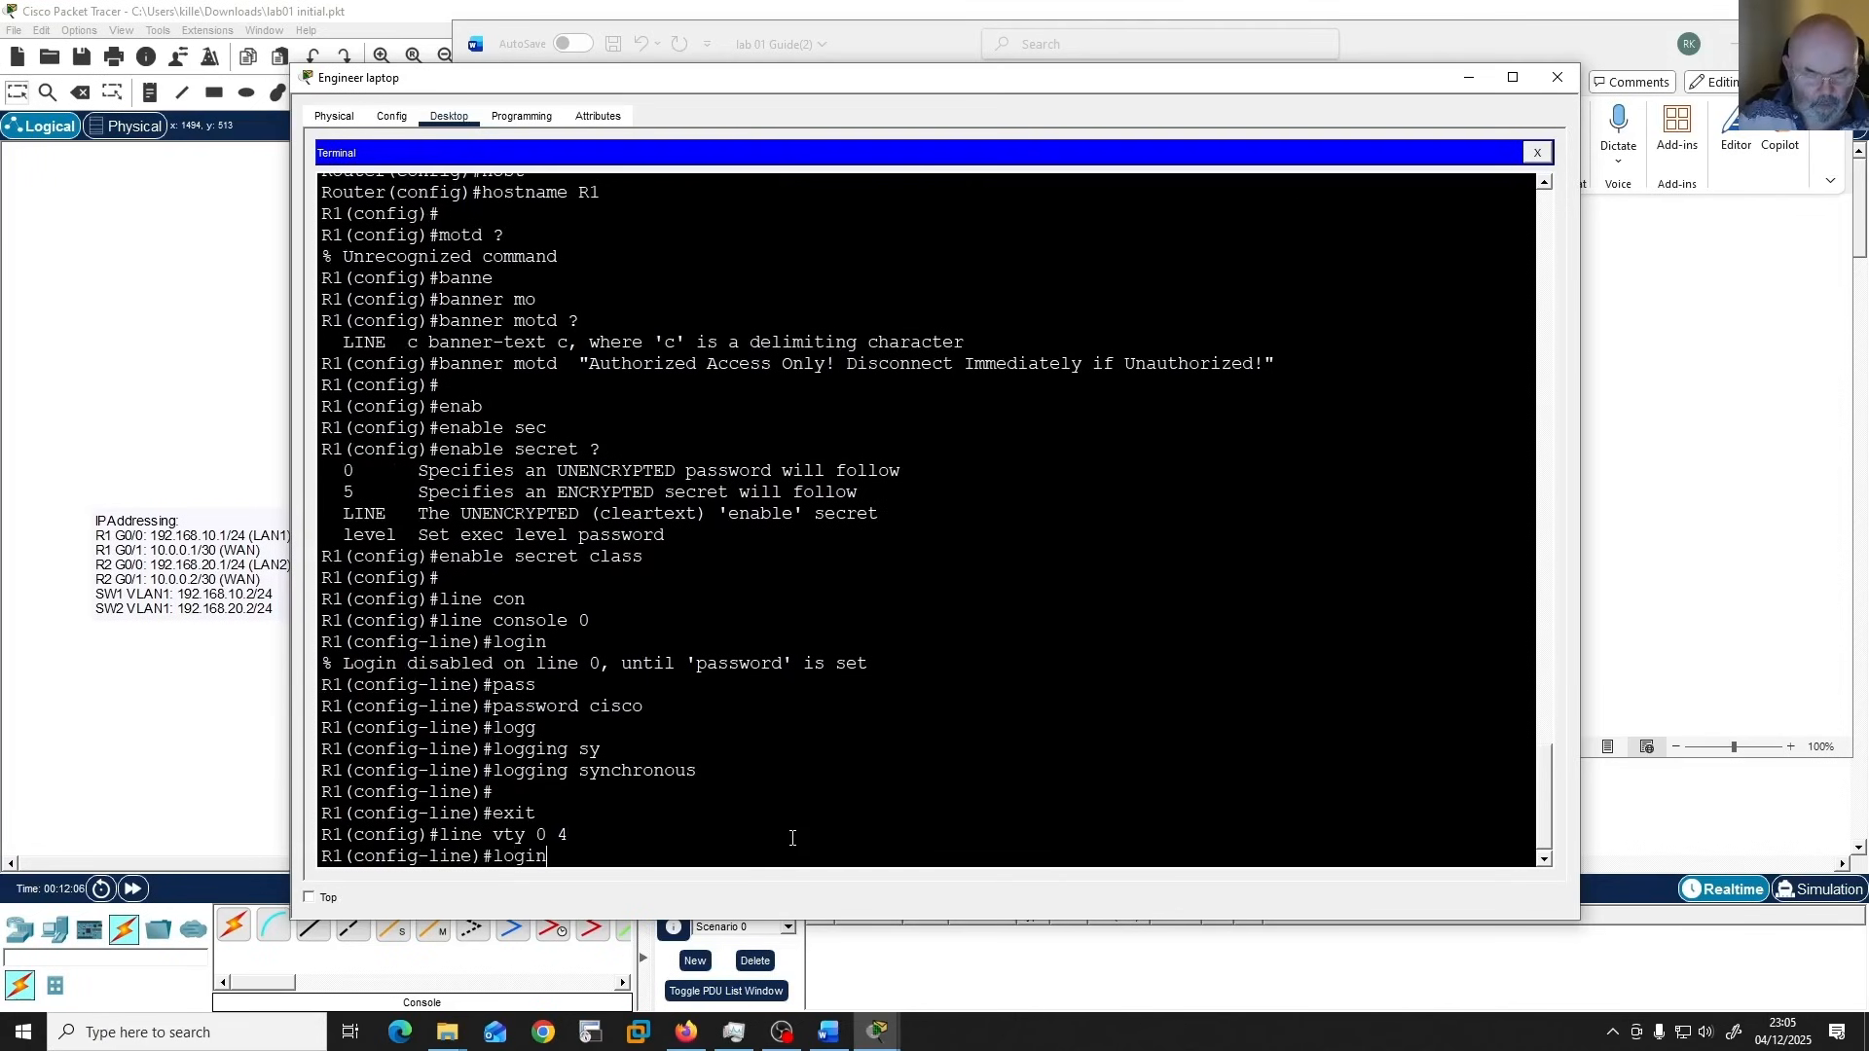
{"action": "key", "text": "Return"}
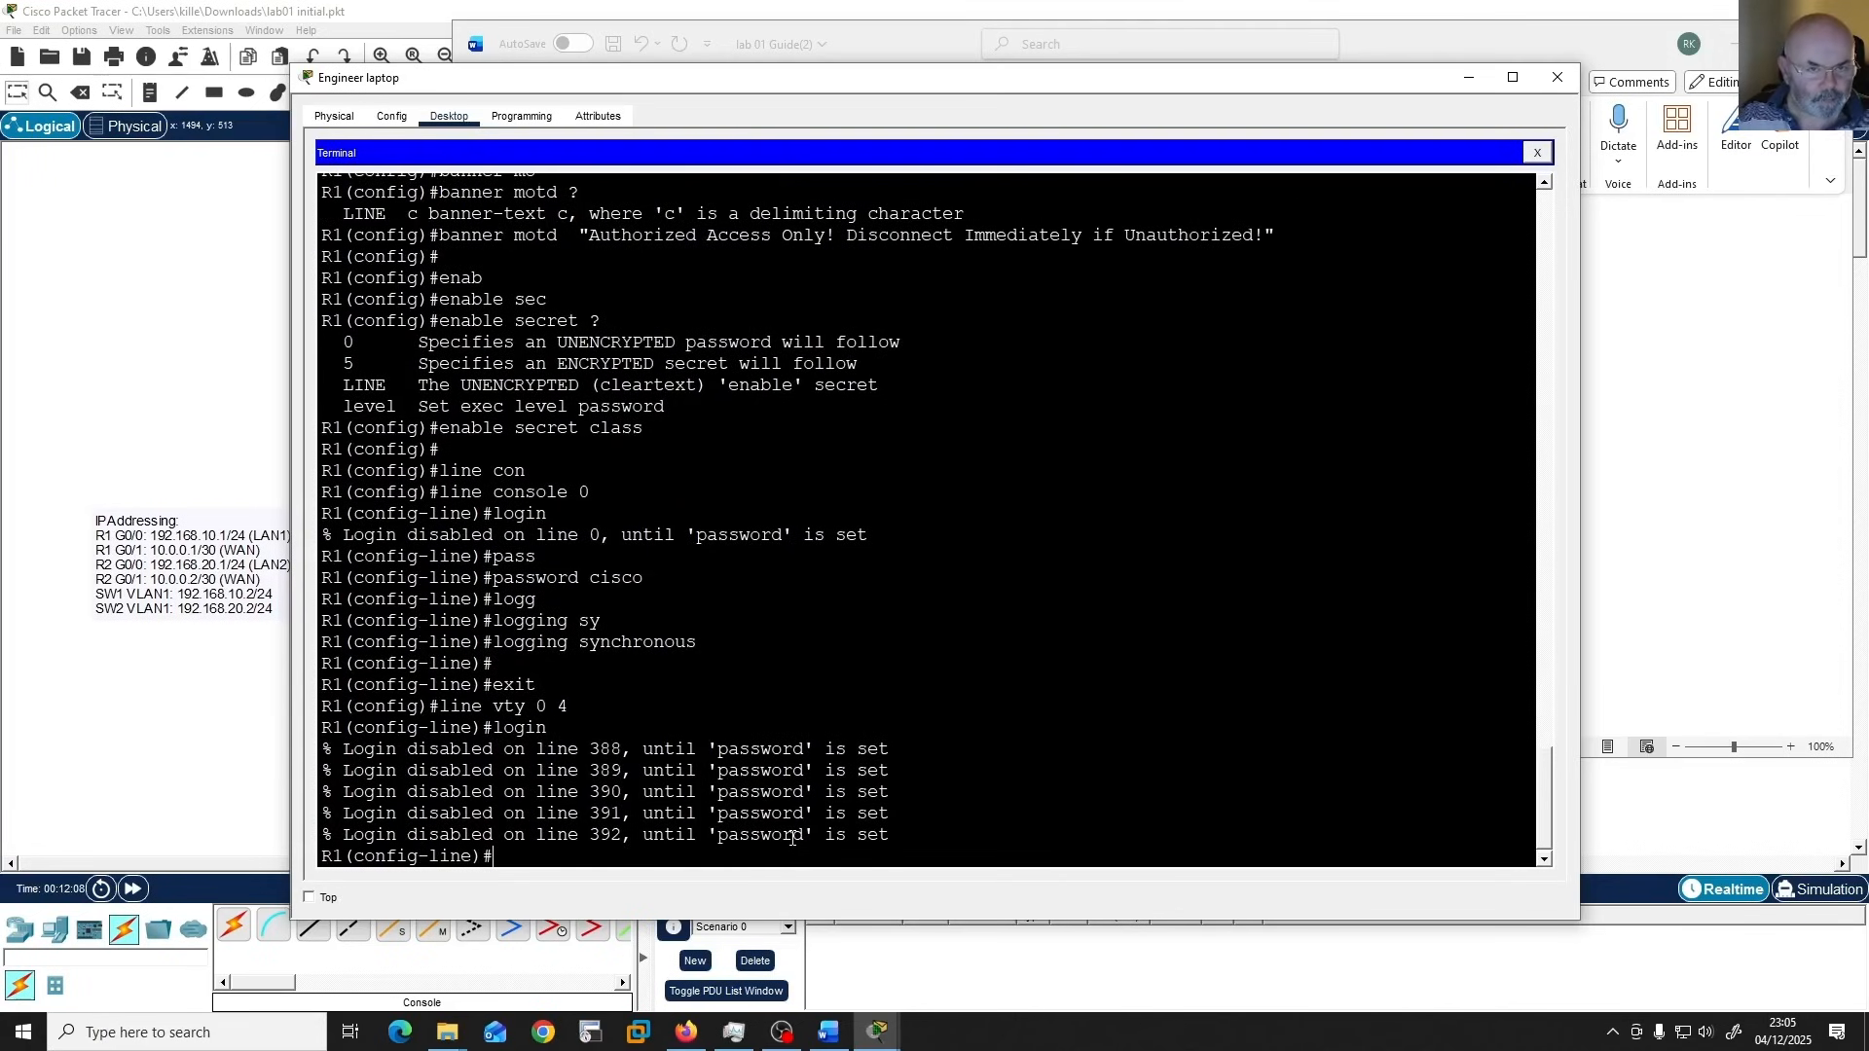
Set the VTY lines' password specified in the guide, auto-completing the abbreviated keyword.
{"action": "type", "text": "pass"}
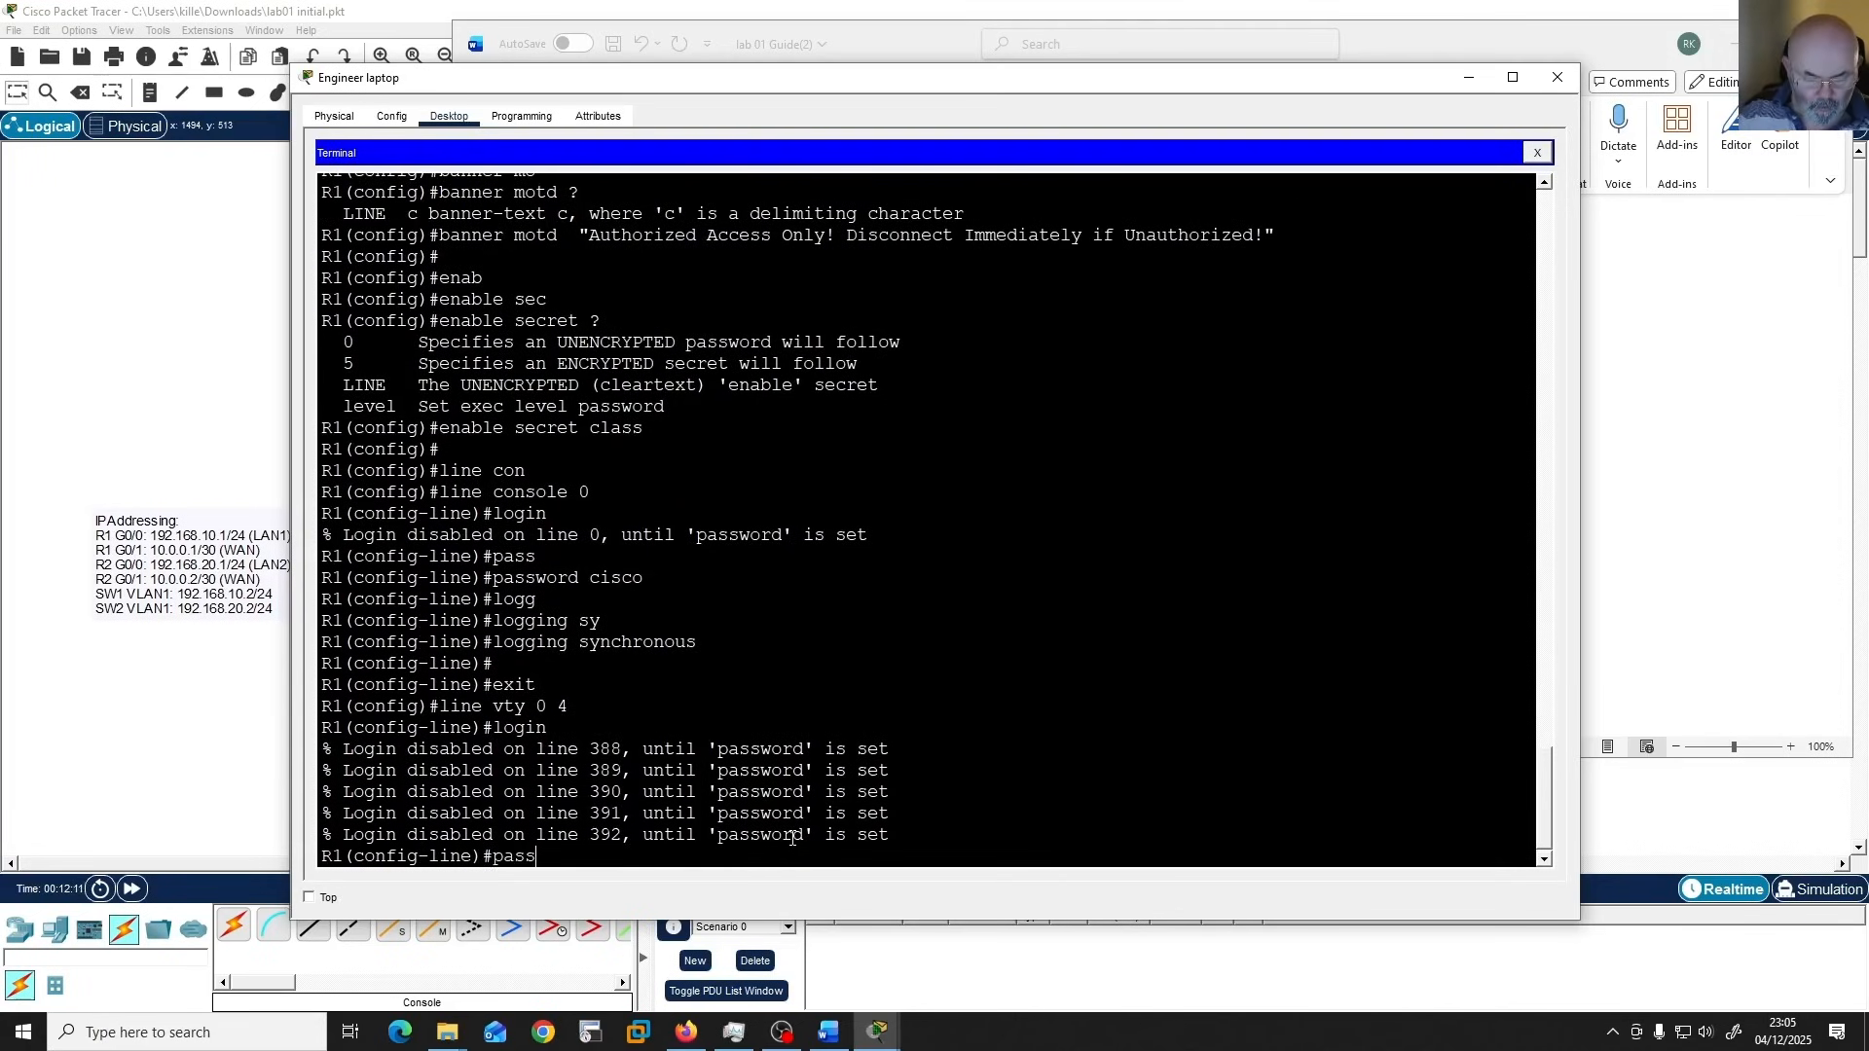
{"action": "key", "text": "Tab"}
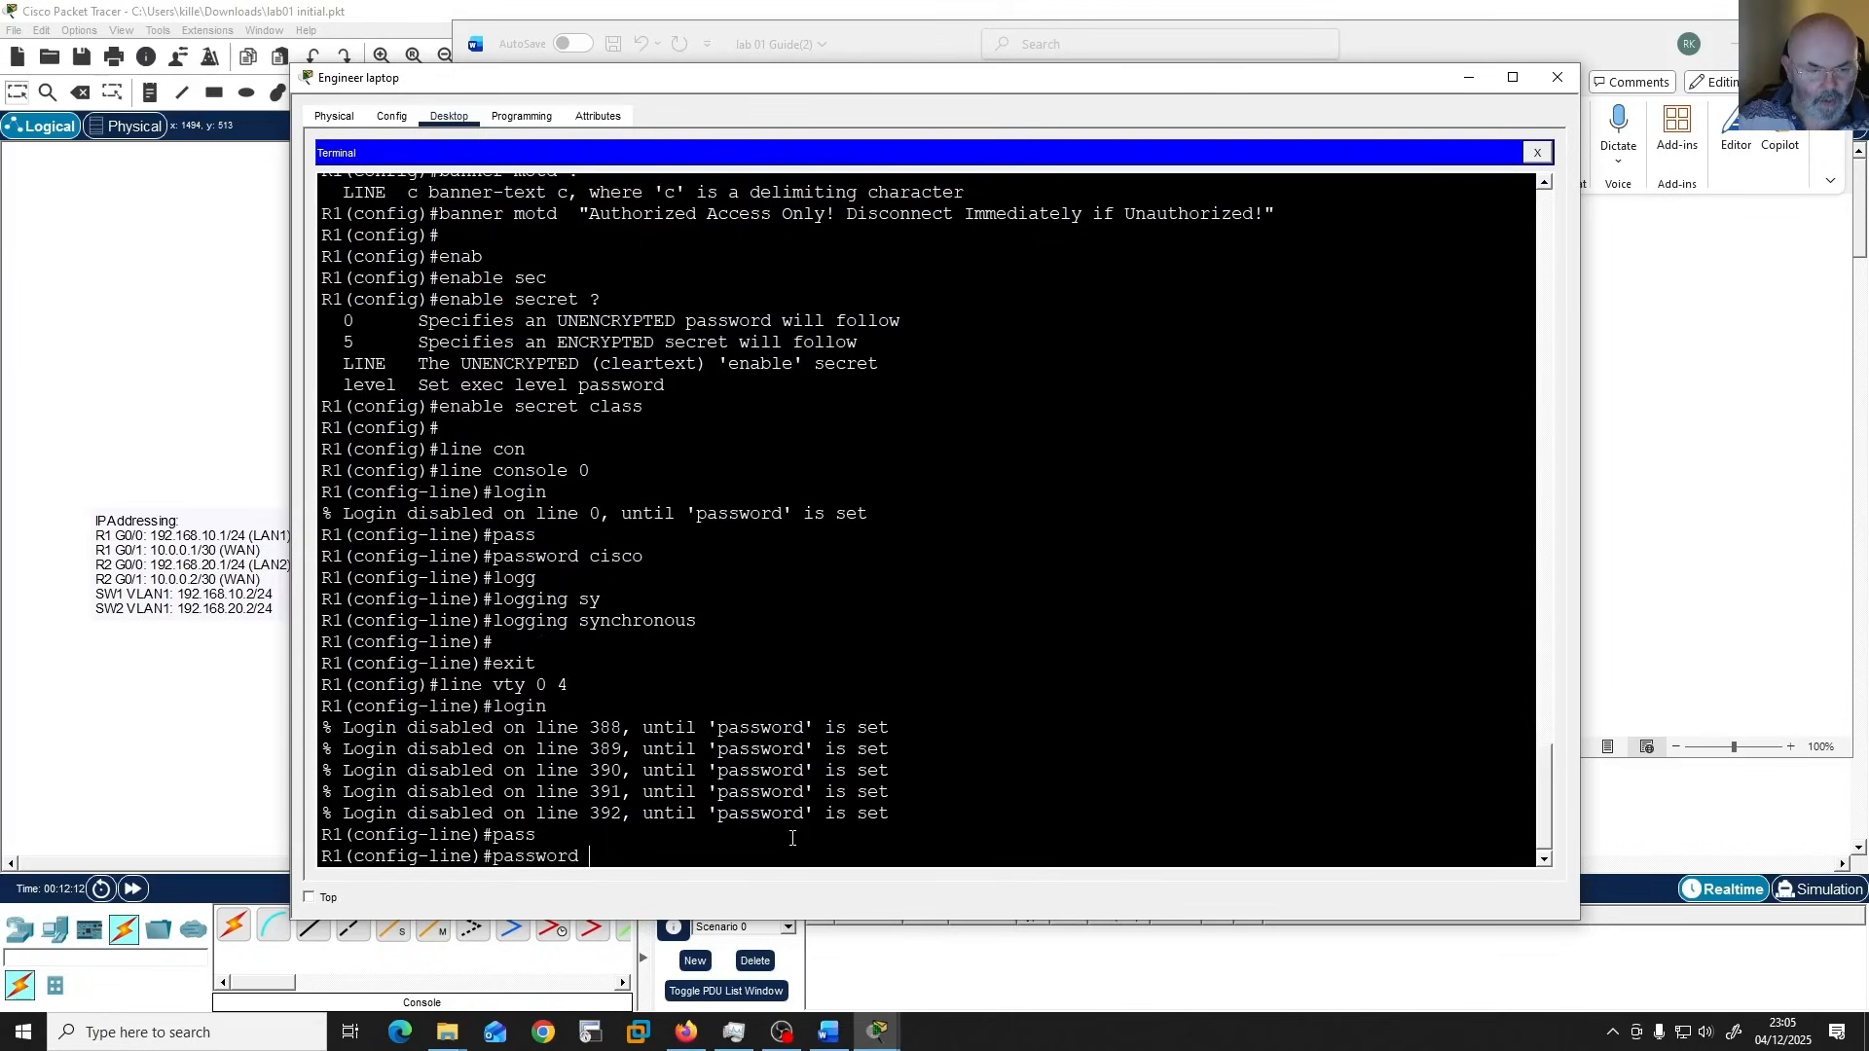
{"action": "type", "text": "cis"}
{"action": "type", "text": "co"}
{"action": "key", "text": "Return"}
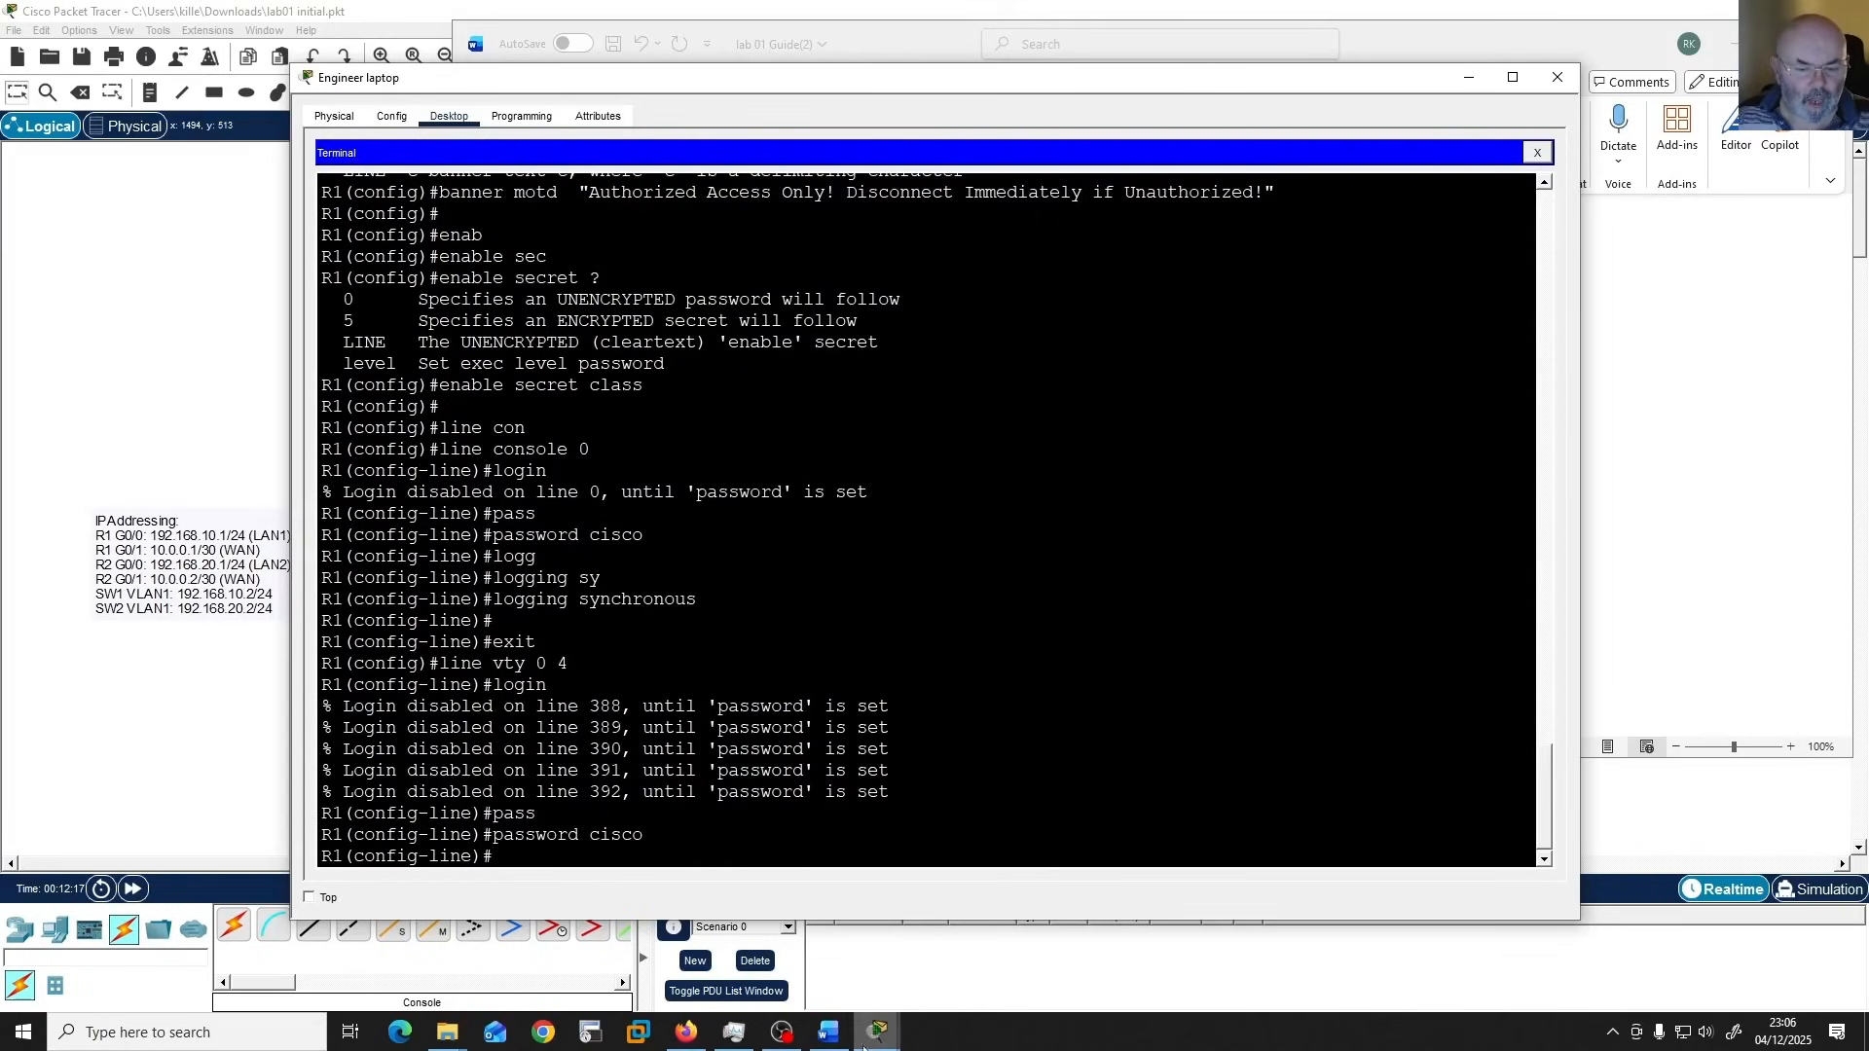
Review the GigabitEthernet0/0 and GigabitEthernet0/1 tasks in the Word guide and check R1's addressing on the Packet Tracer topology.
{"action": "left_click", "coordinate": [828, 1033]}
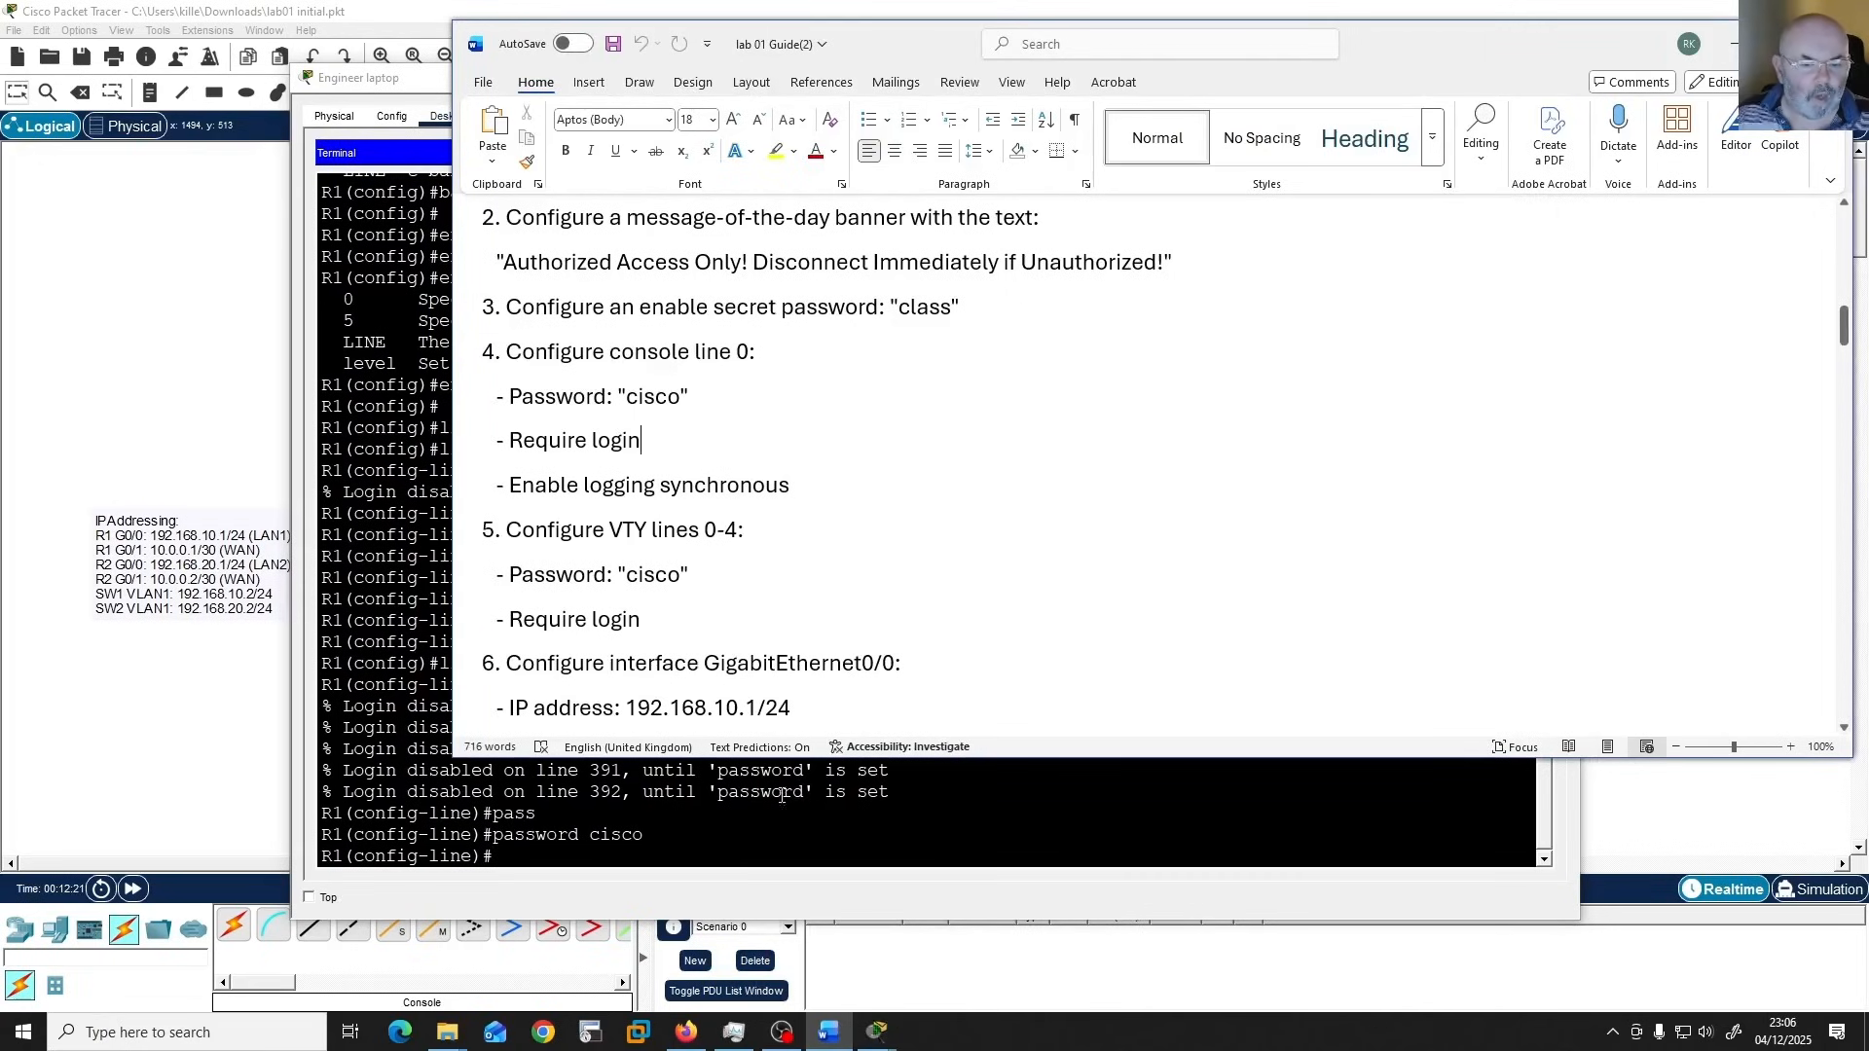
{"action": "scroll", "coordinate": [792, 694], "scroll_direction": "down", "scroll_amount": 1}
{"action": "scroll", "coordinate": [792, 694], "scroll_direction": "down", "scroll_amount": 1}
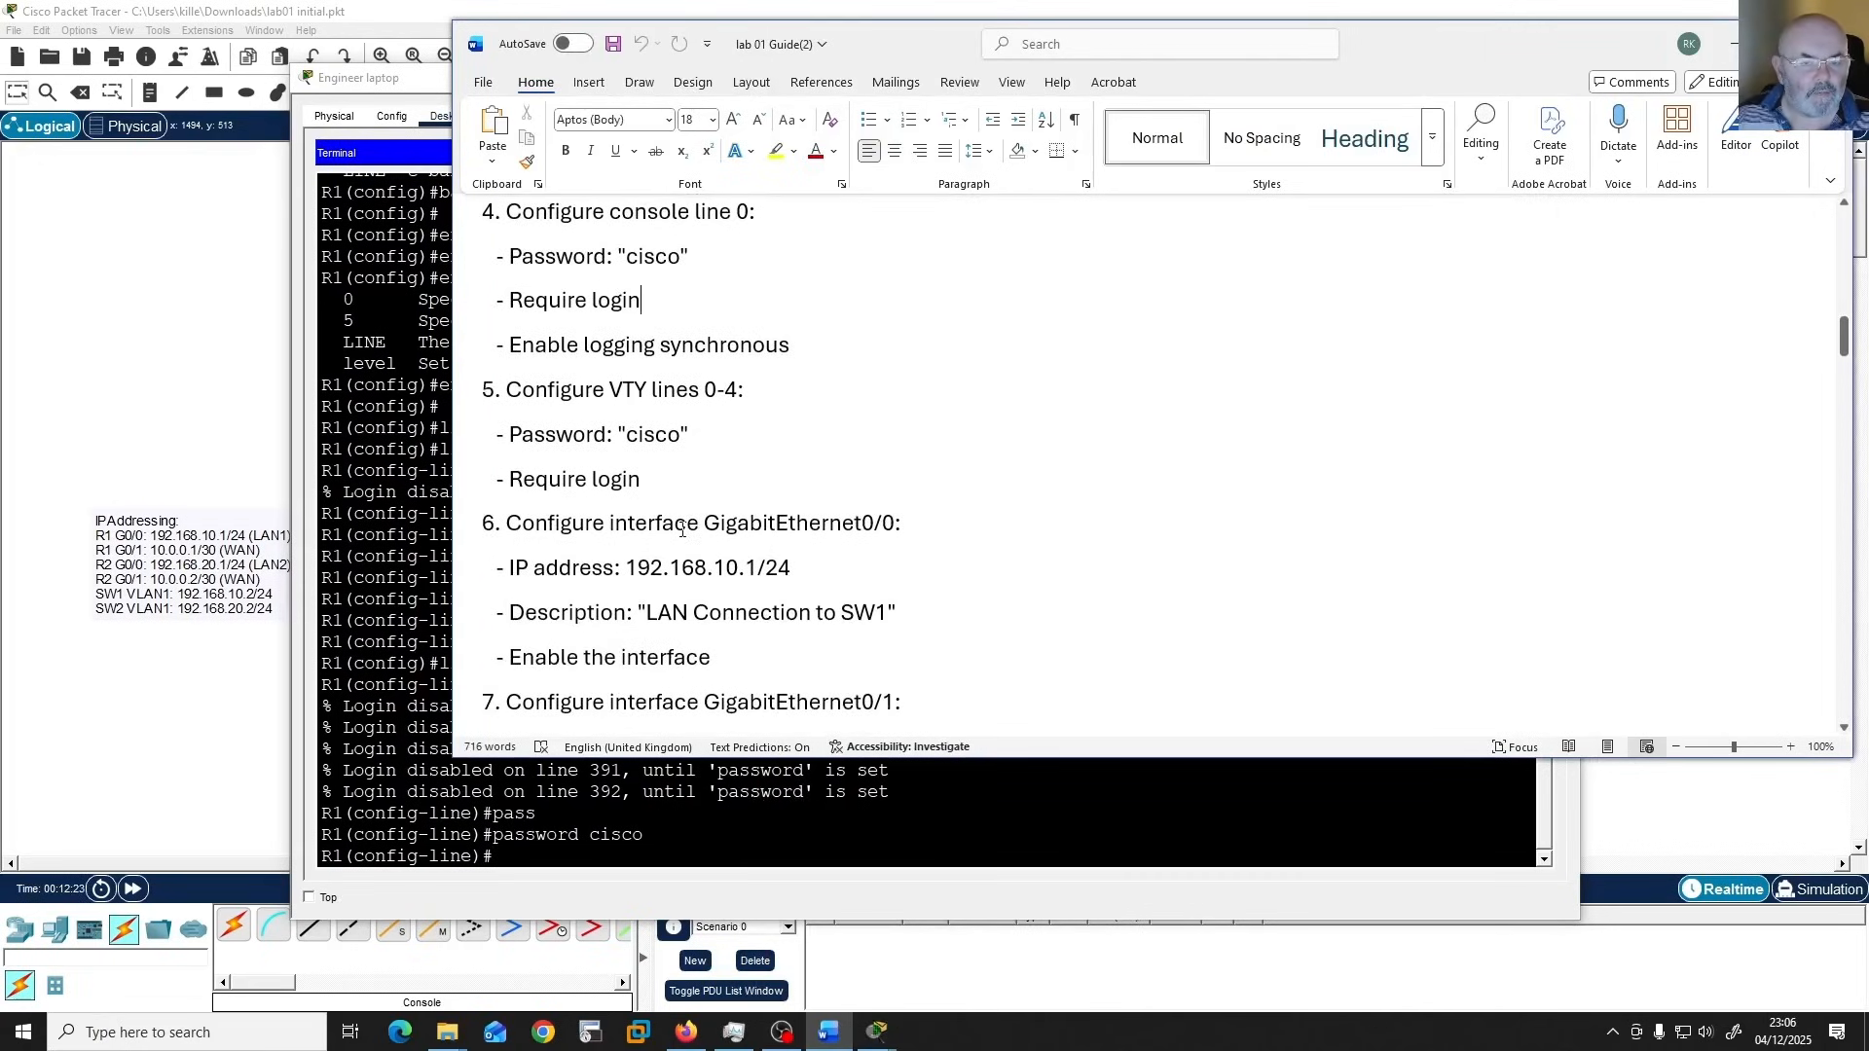
{"action": "scroll", "coordinate": [619, 519], "scroll_direction": "down", "scroll_amount": 2}
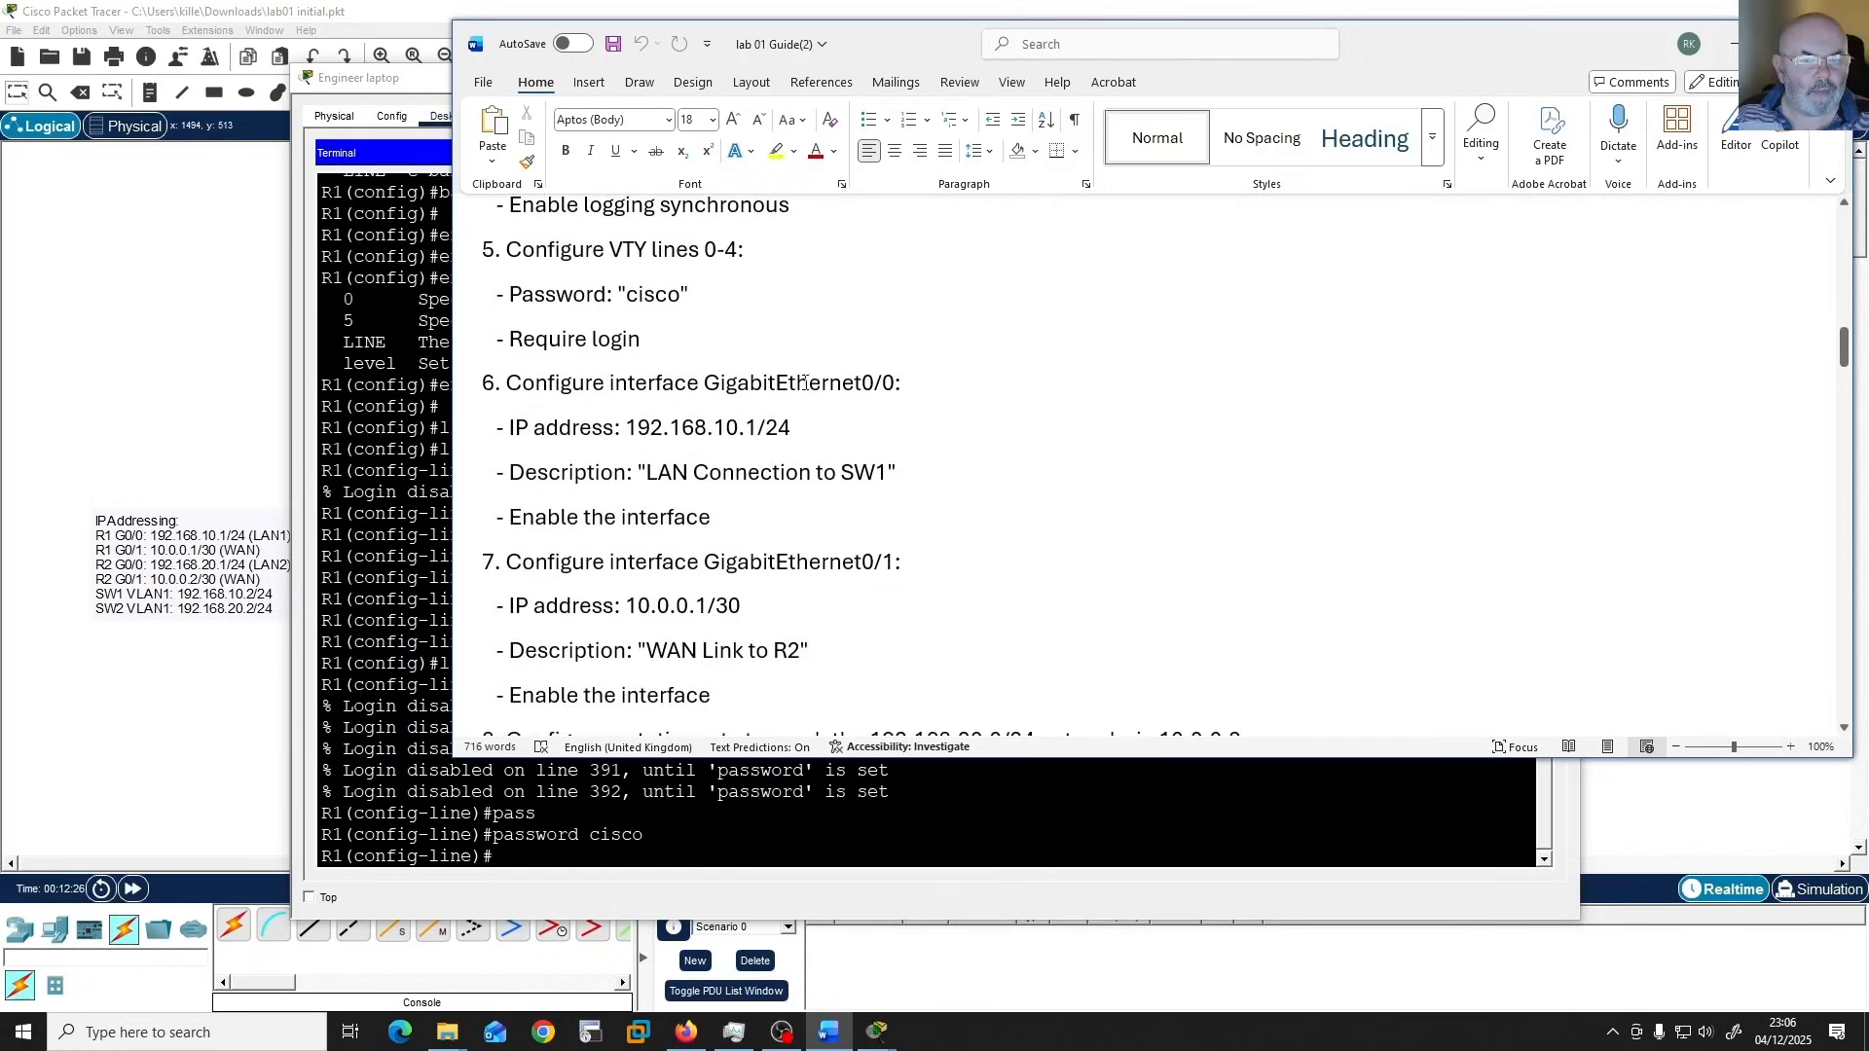
{"action": "left_click", "coordinate": [93, 407]}
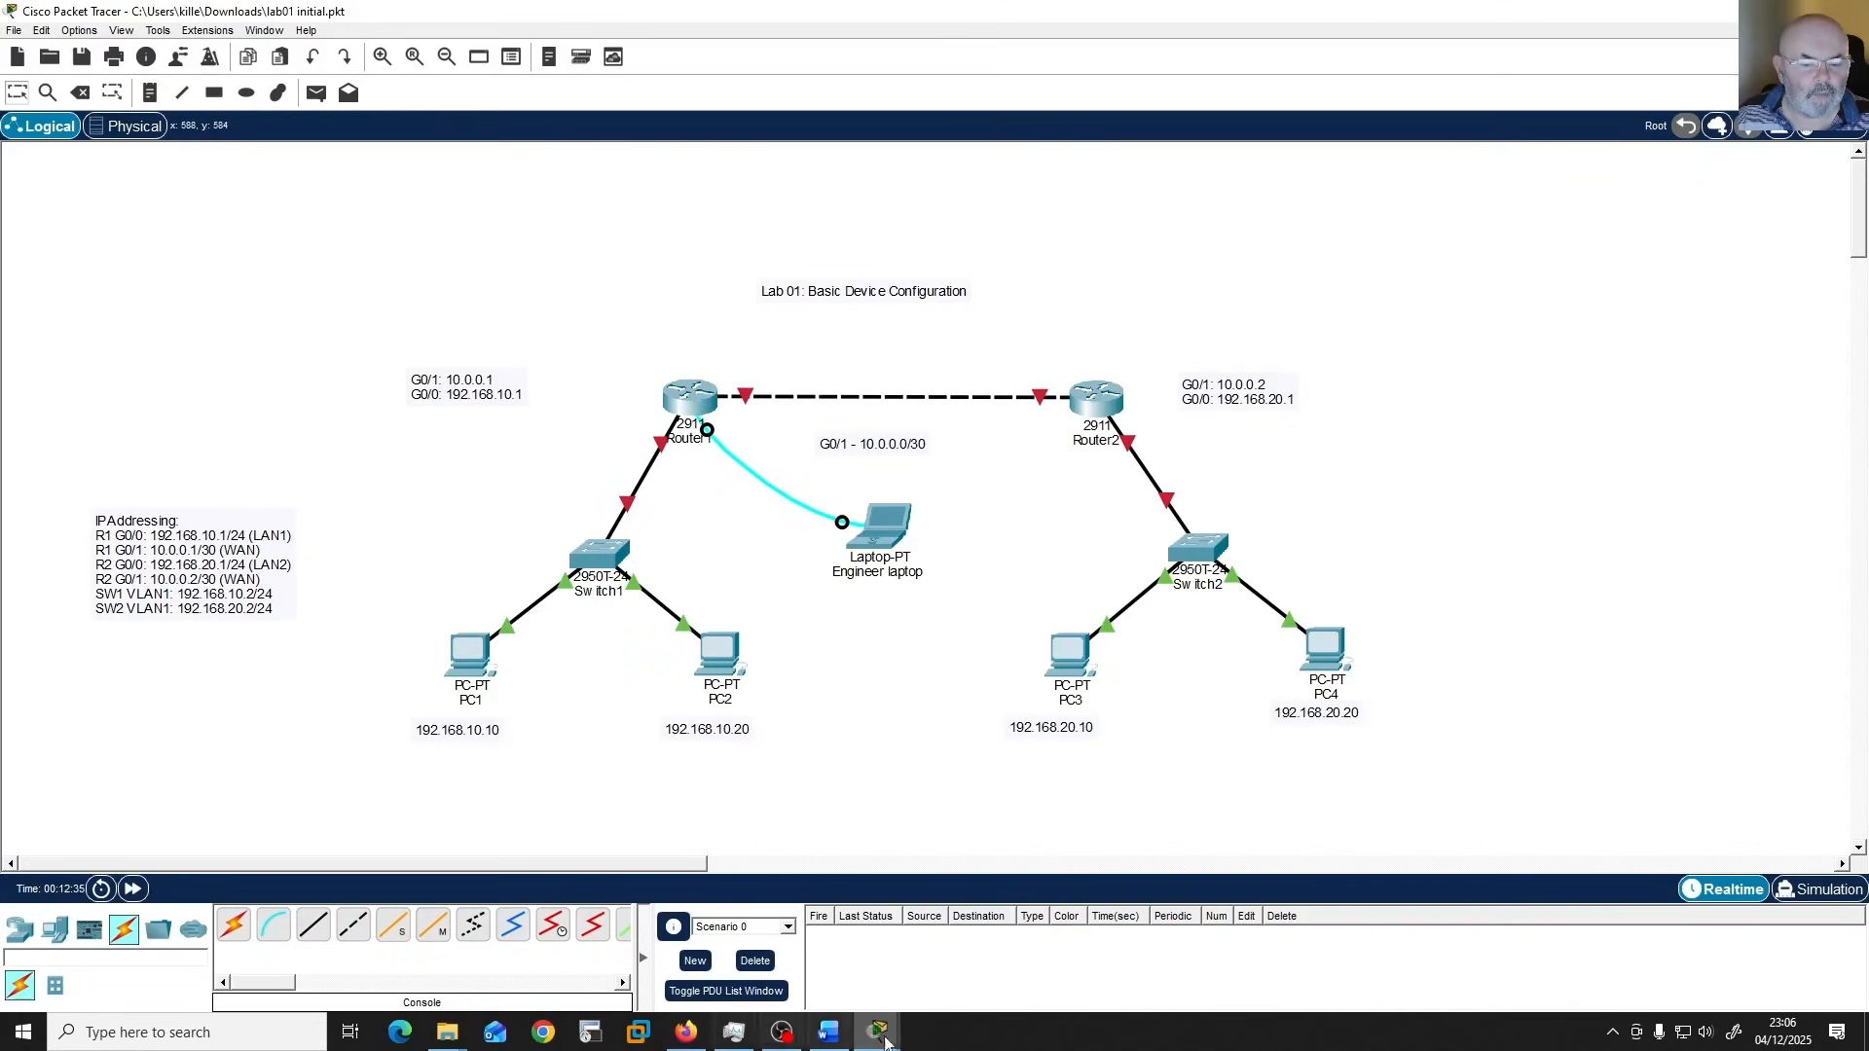
{"action": "left_click", "coordinate": [828, 1031]}
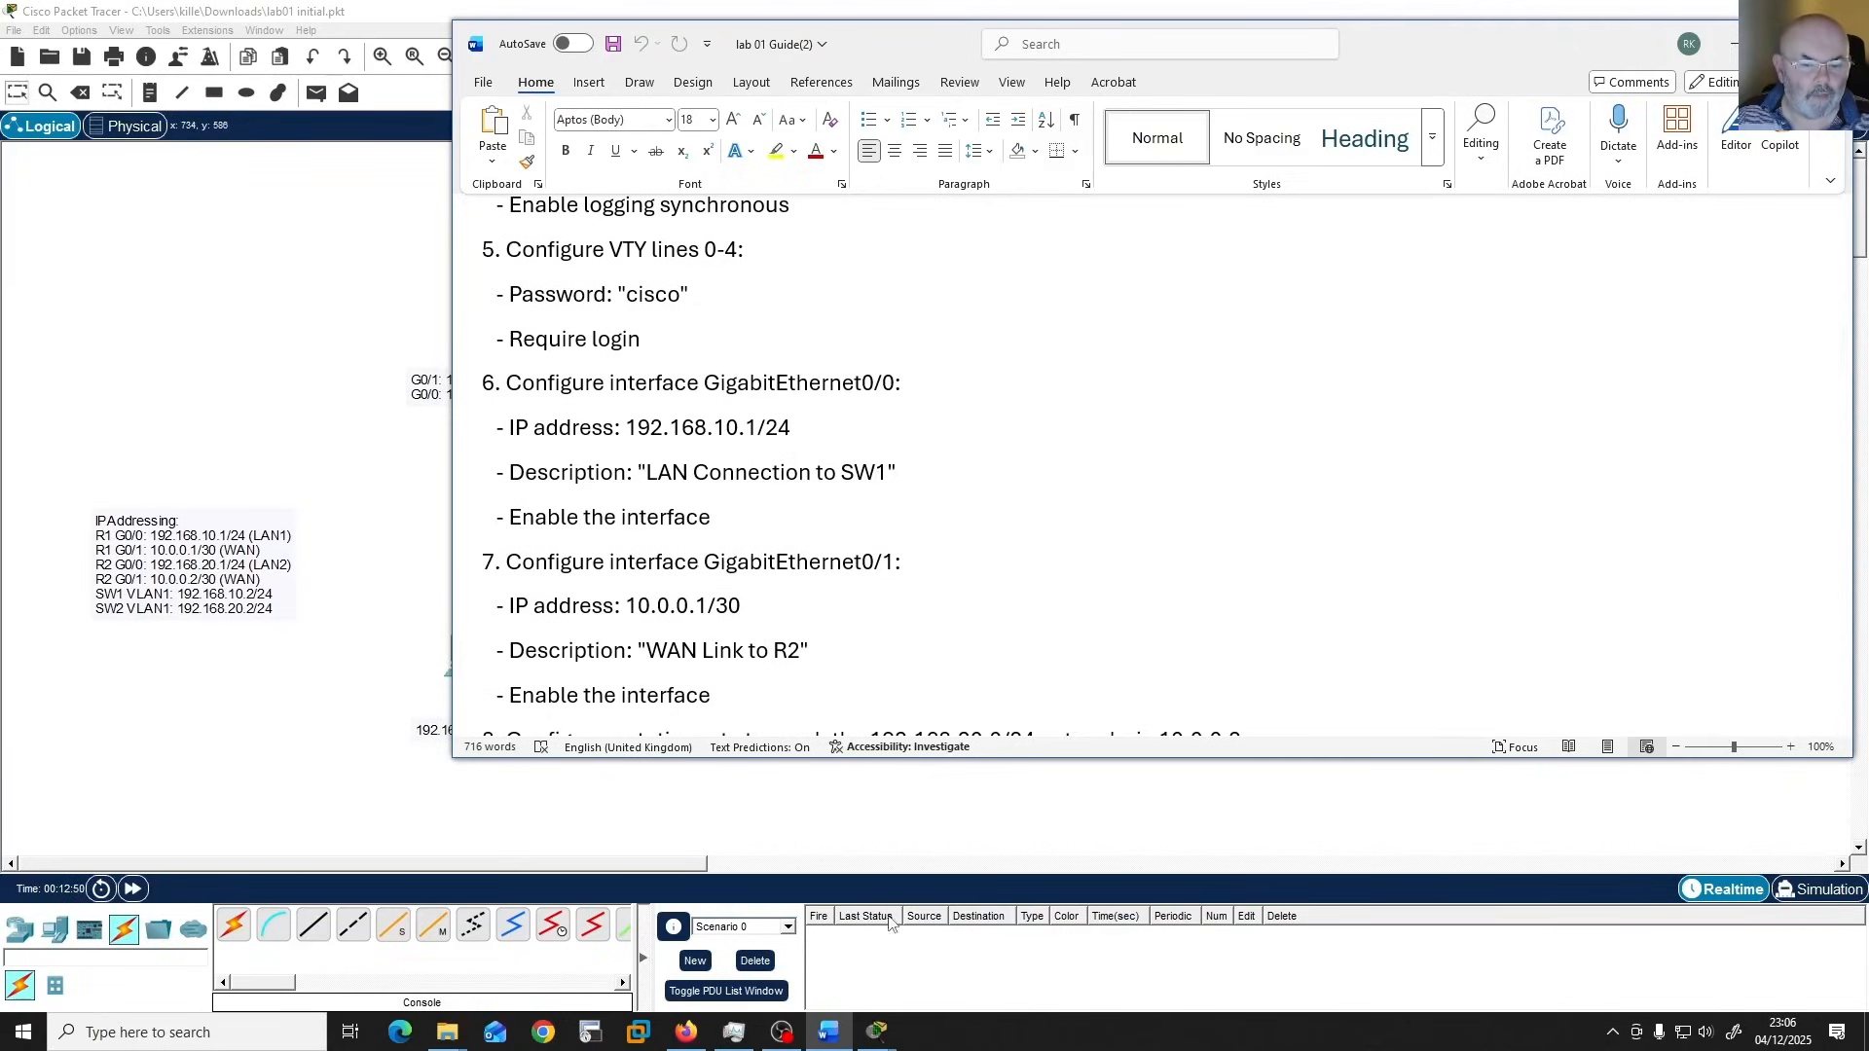
{"action": "left_click", "coordinate": [918, 813]}
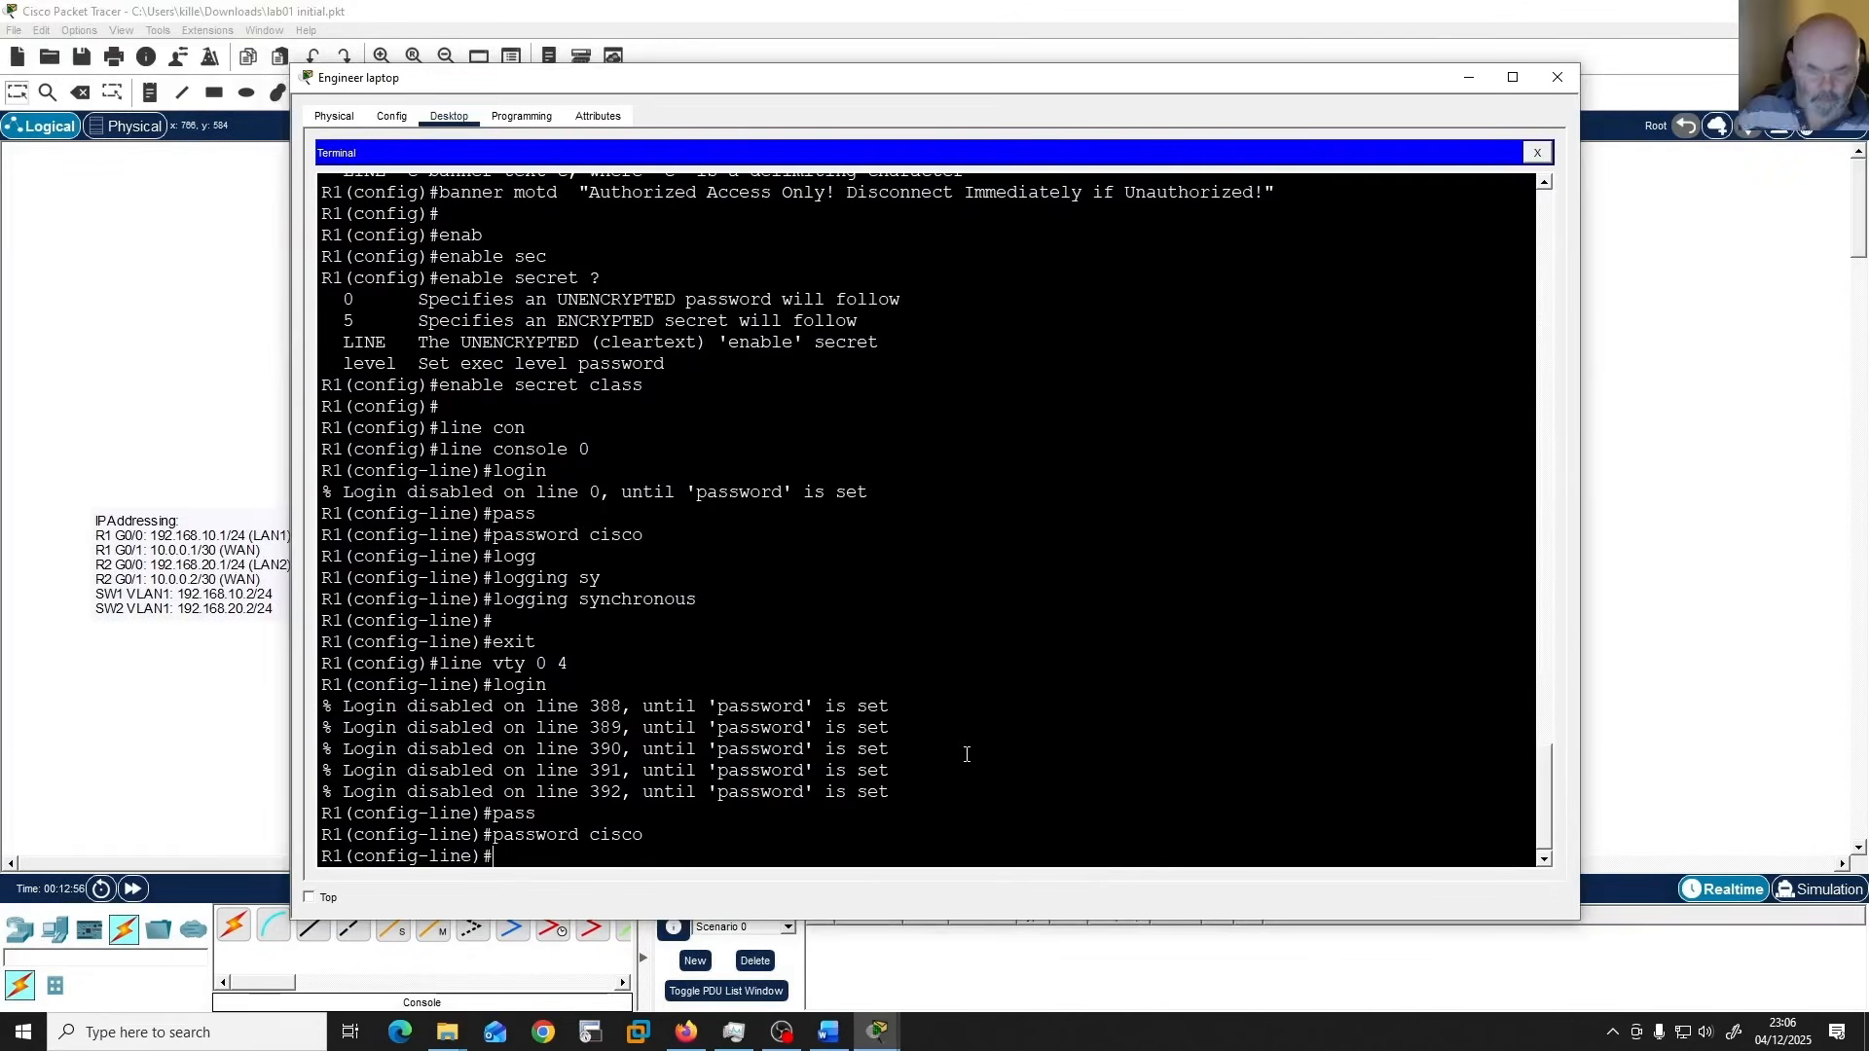
Leave VTY line configuration in the Engineer laptop's terminal and enter configuration for R1's interface g0/0.
{"action": "type", "text": "exit"}
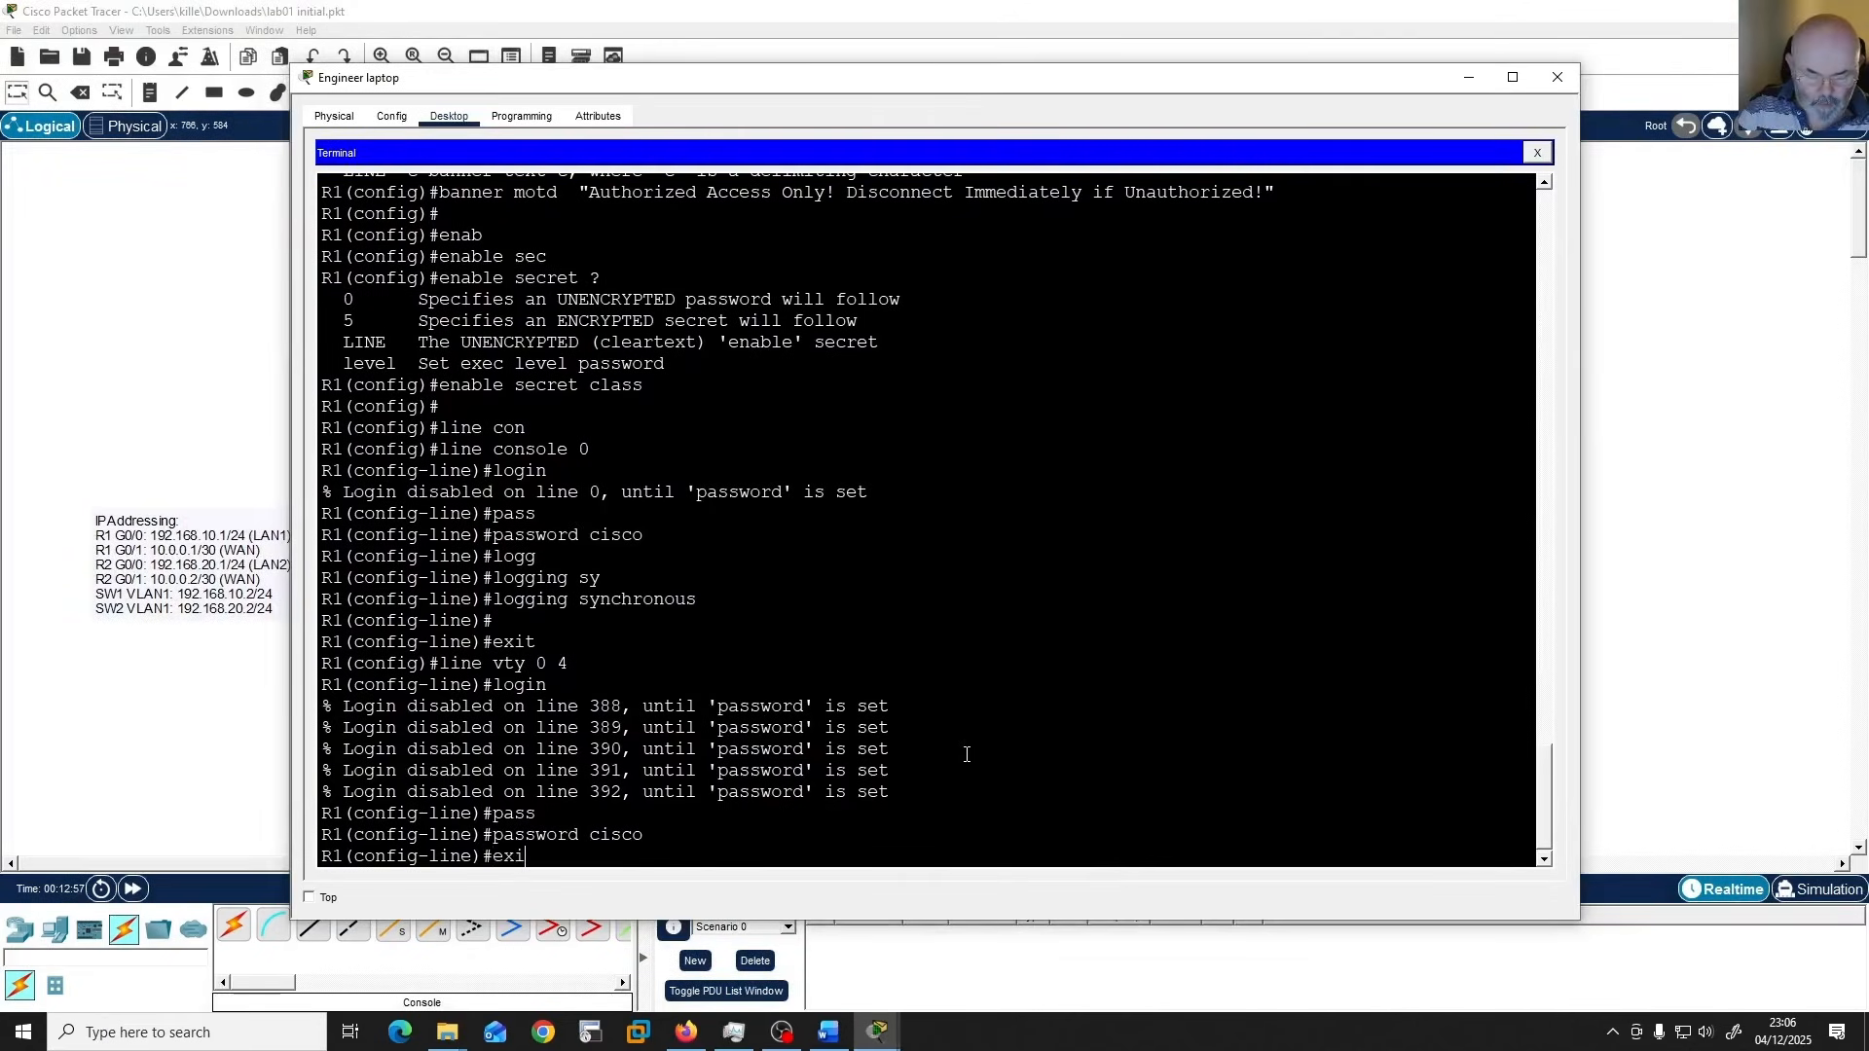
{"action": "key", "text": "Return"}
{"action": "type", "text": "int "}
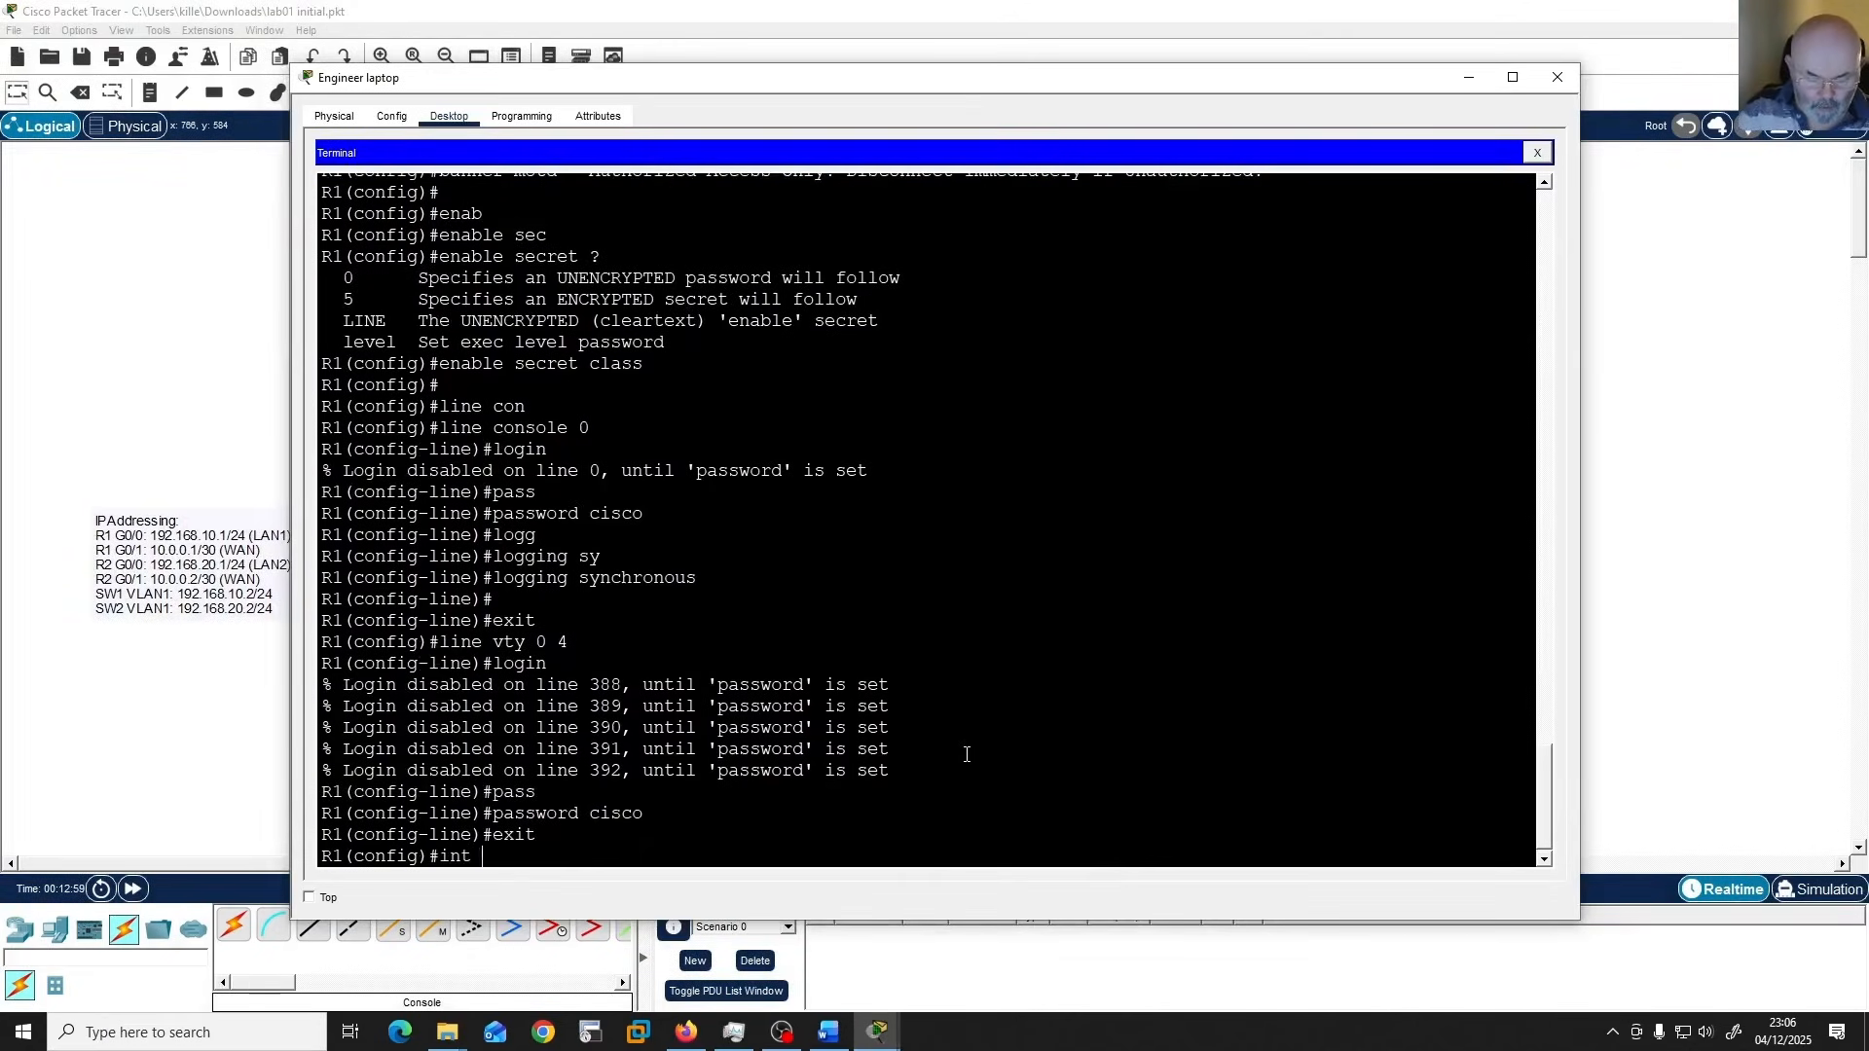
{"action": "type", "text": "g0/0"}
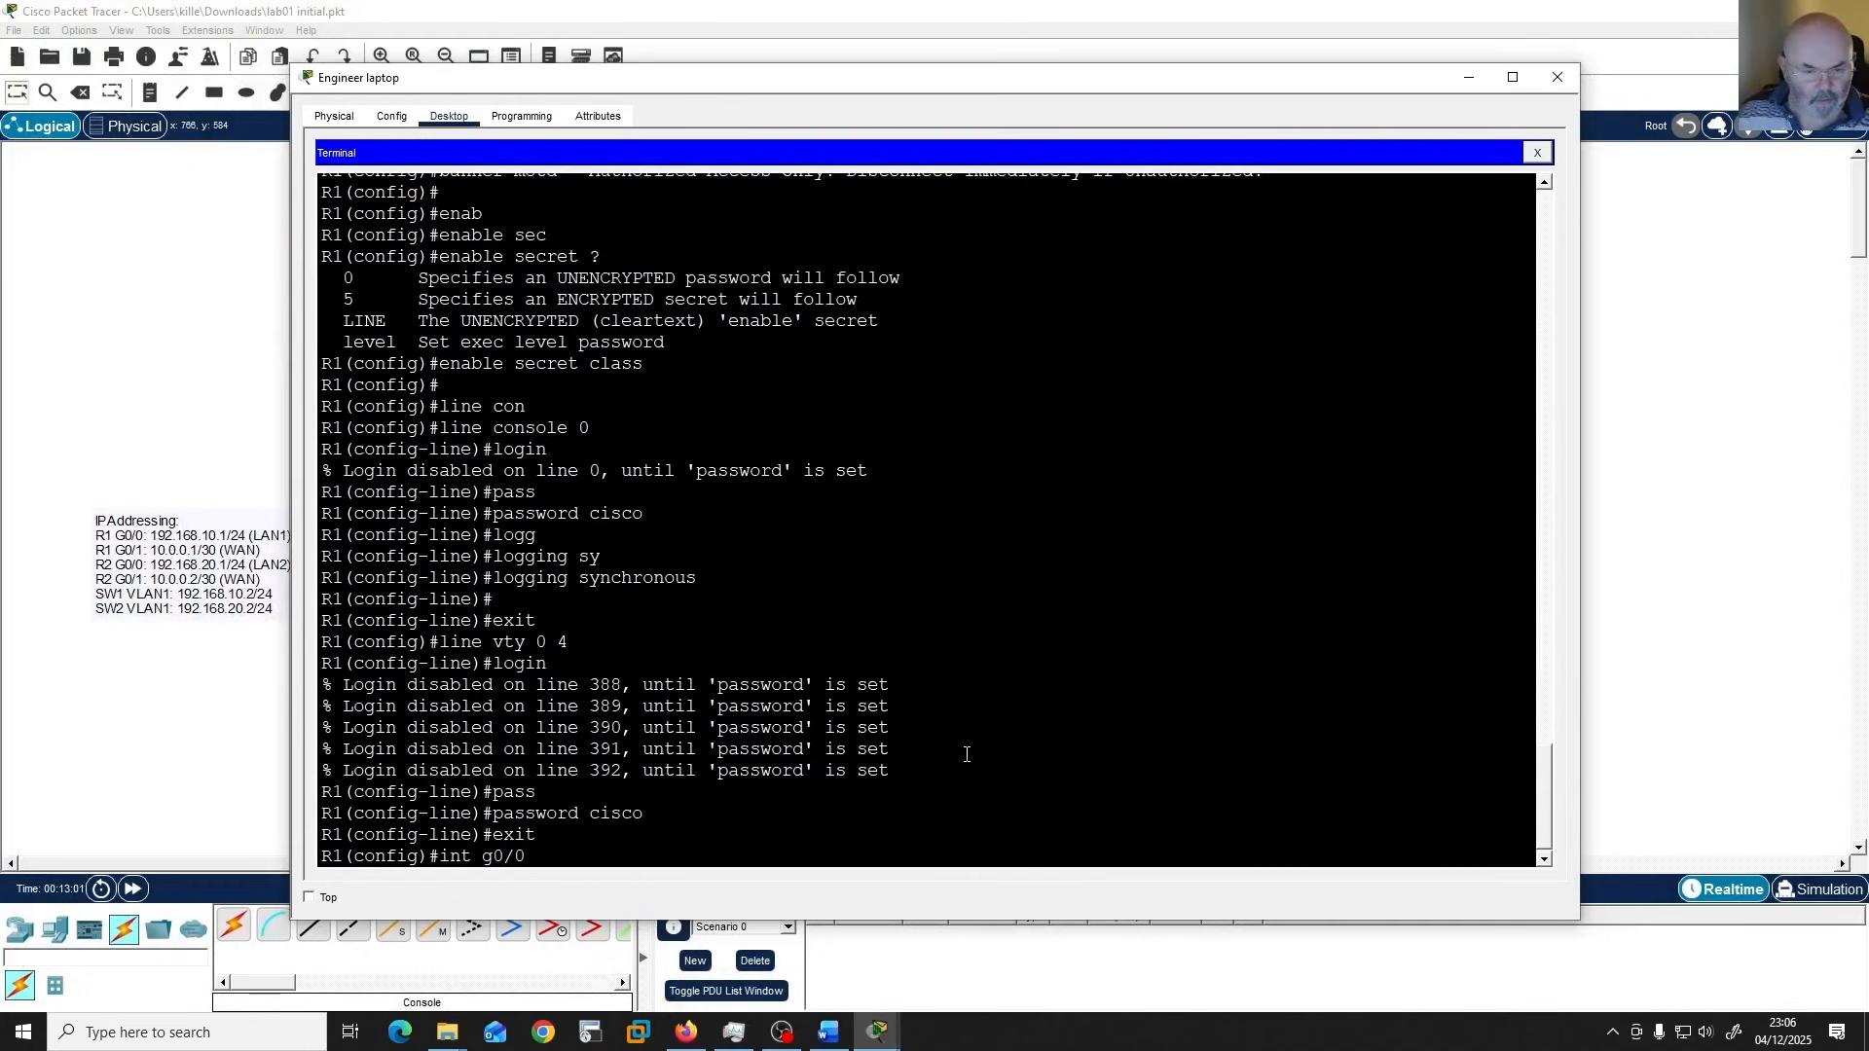
{"action": "key", "text": "Return"}
Assign IP address 192.168.10.1 with mask 255.255.255.0 to interface g0/0 and enable it with "no shut".
{"action": "type", "text": "ip add"}
{"action": "key", "text": "Tab"}
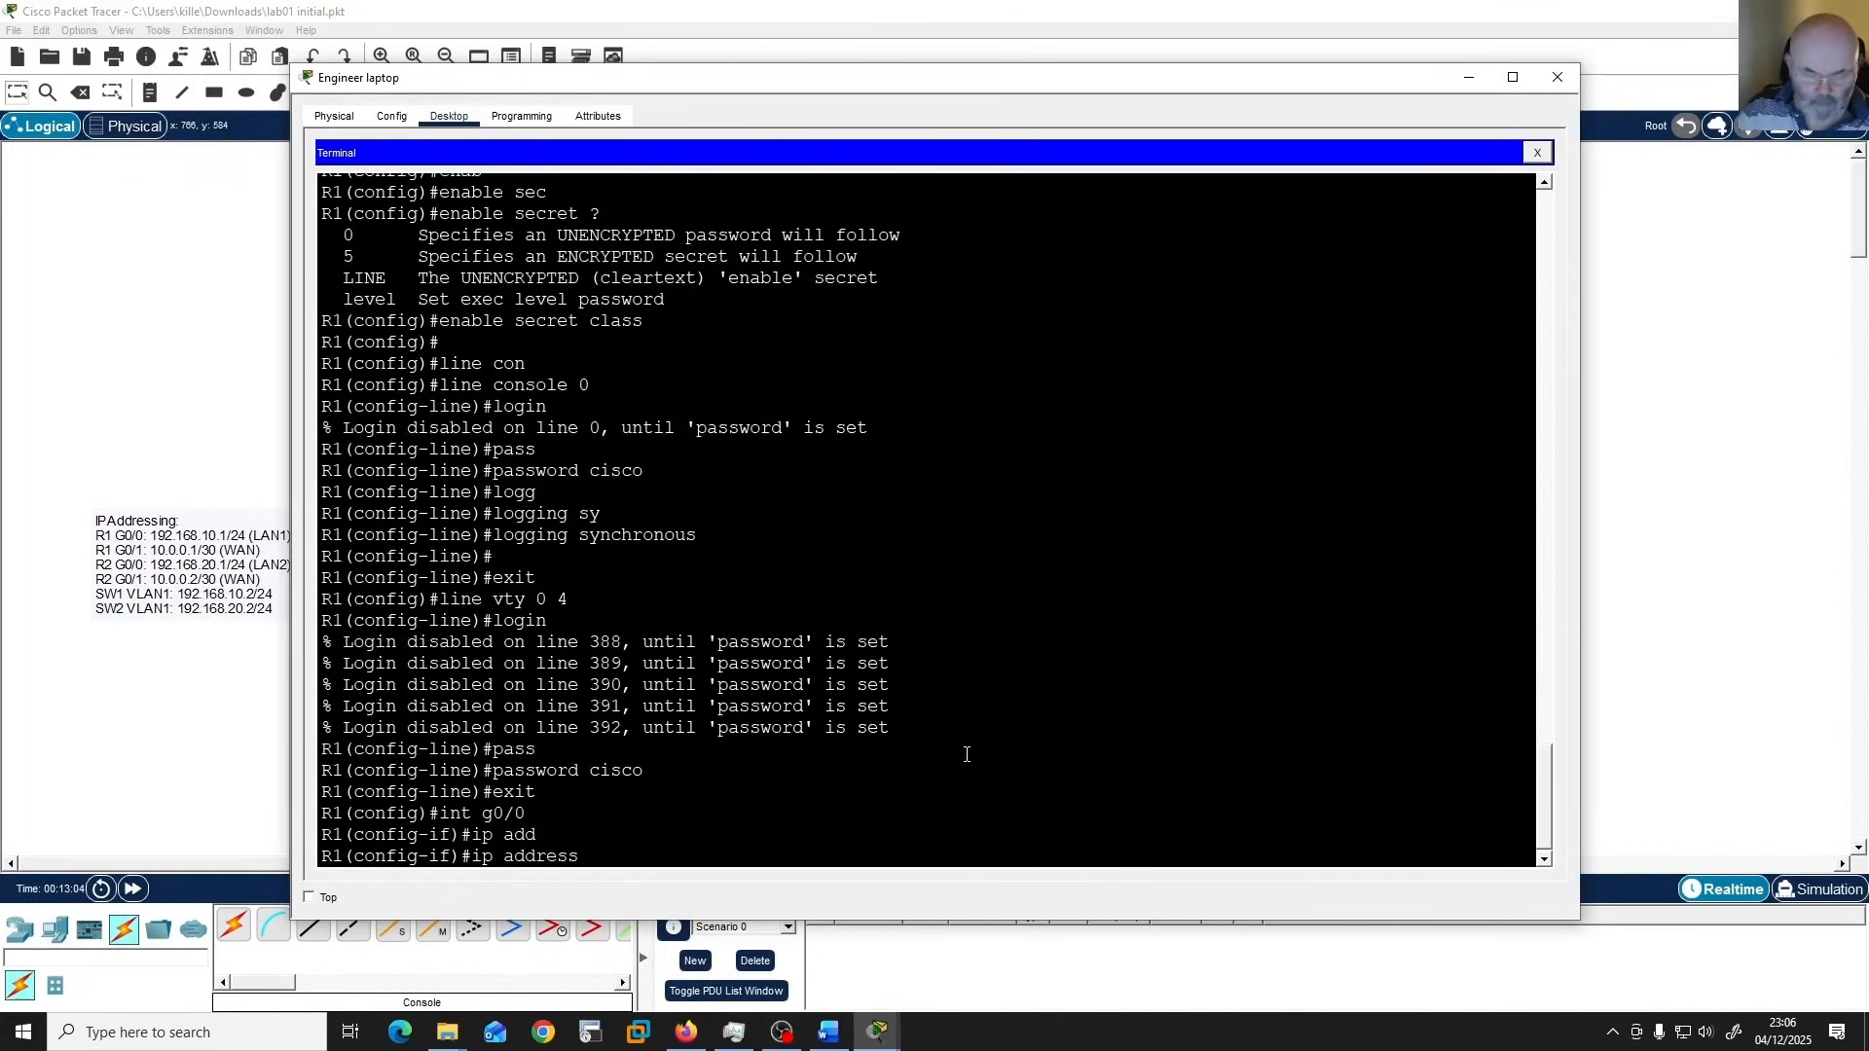
{"action": "type", "text": "192."}
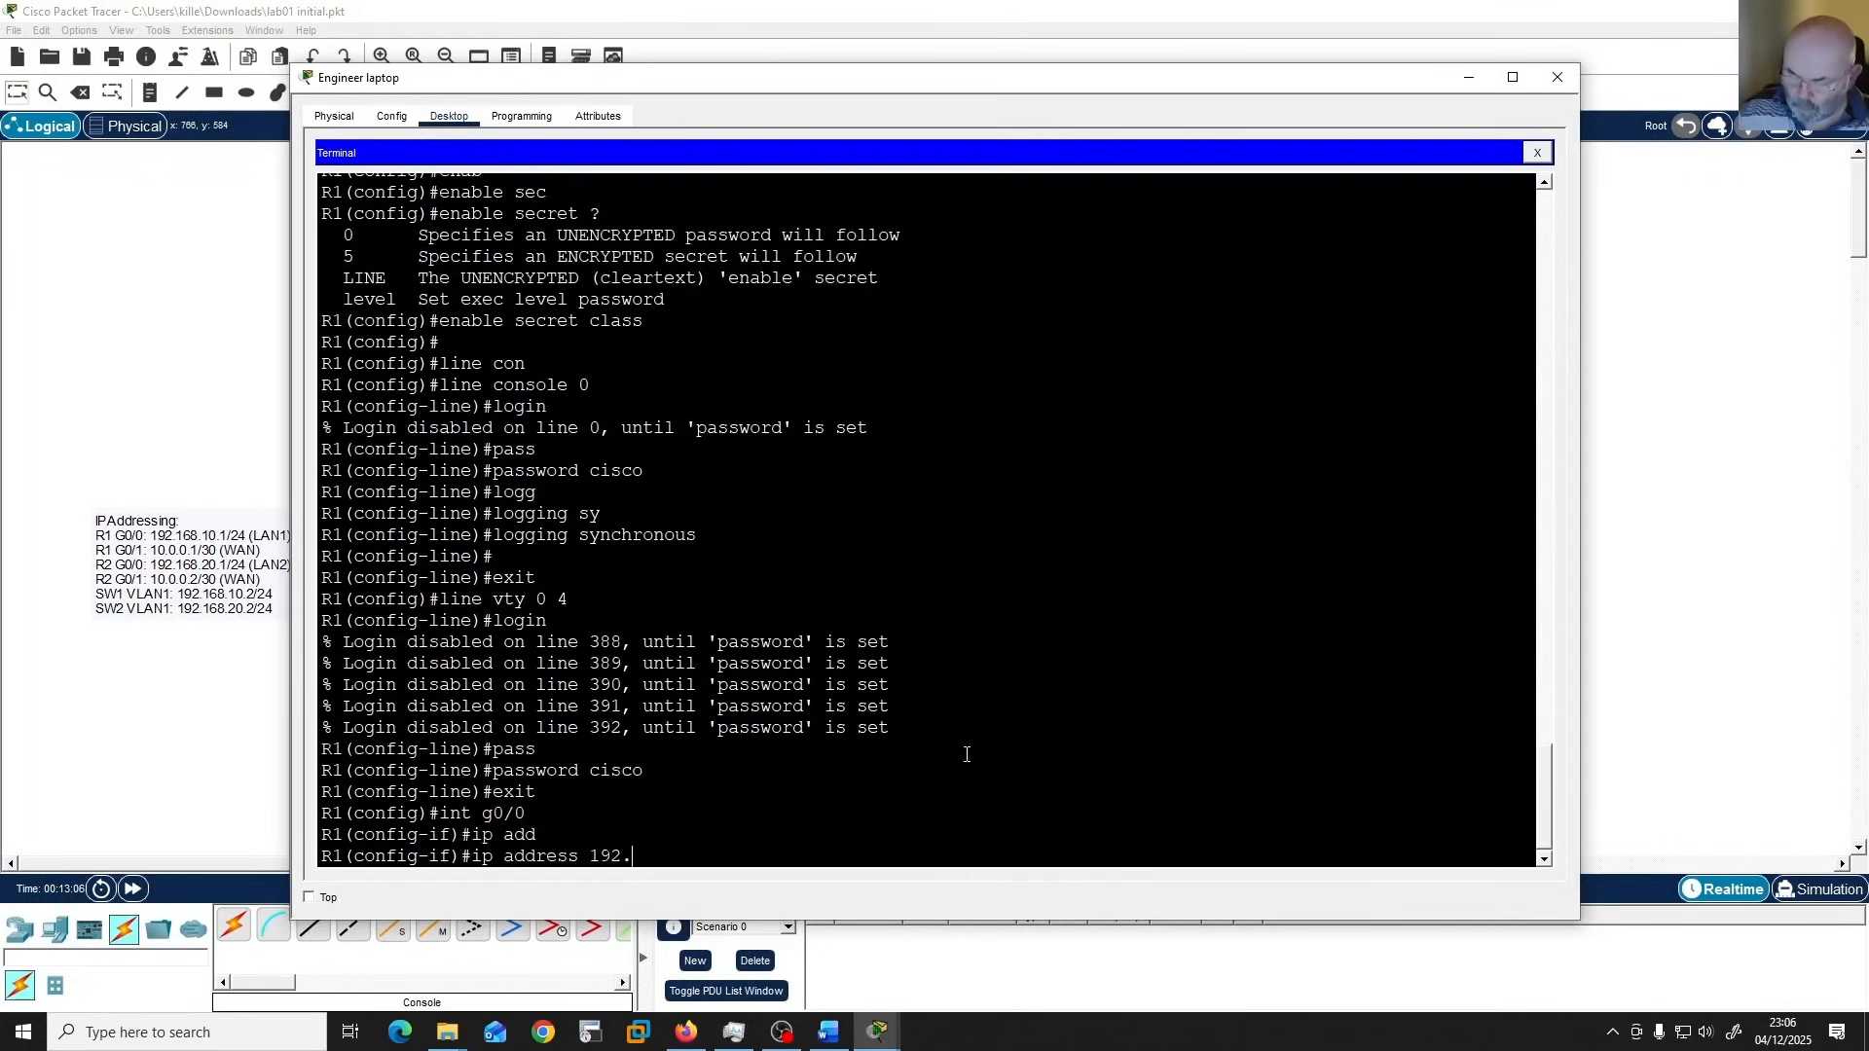
{"action": "type", "text": "168.10.1"}
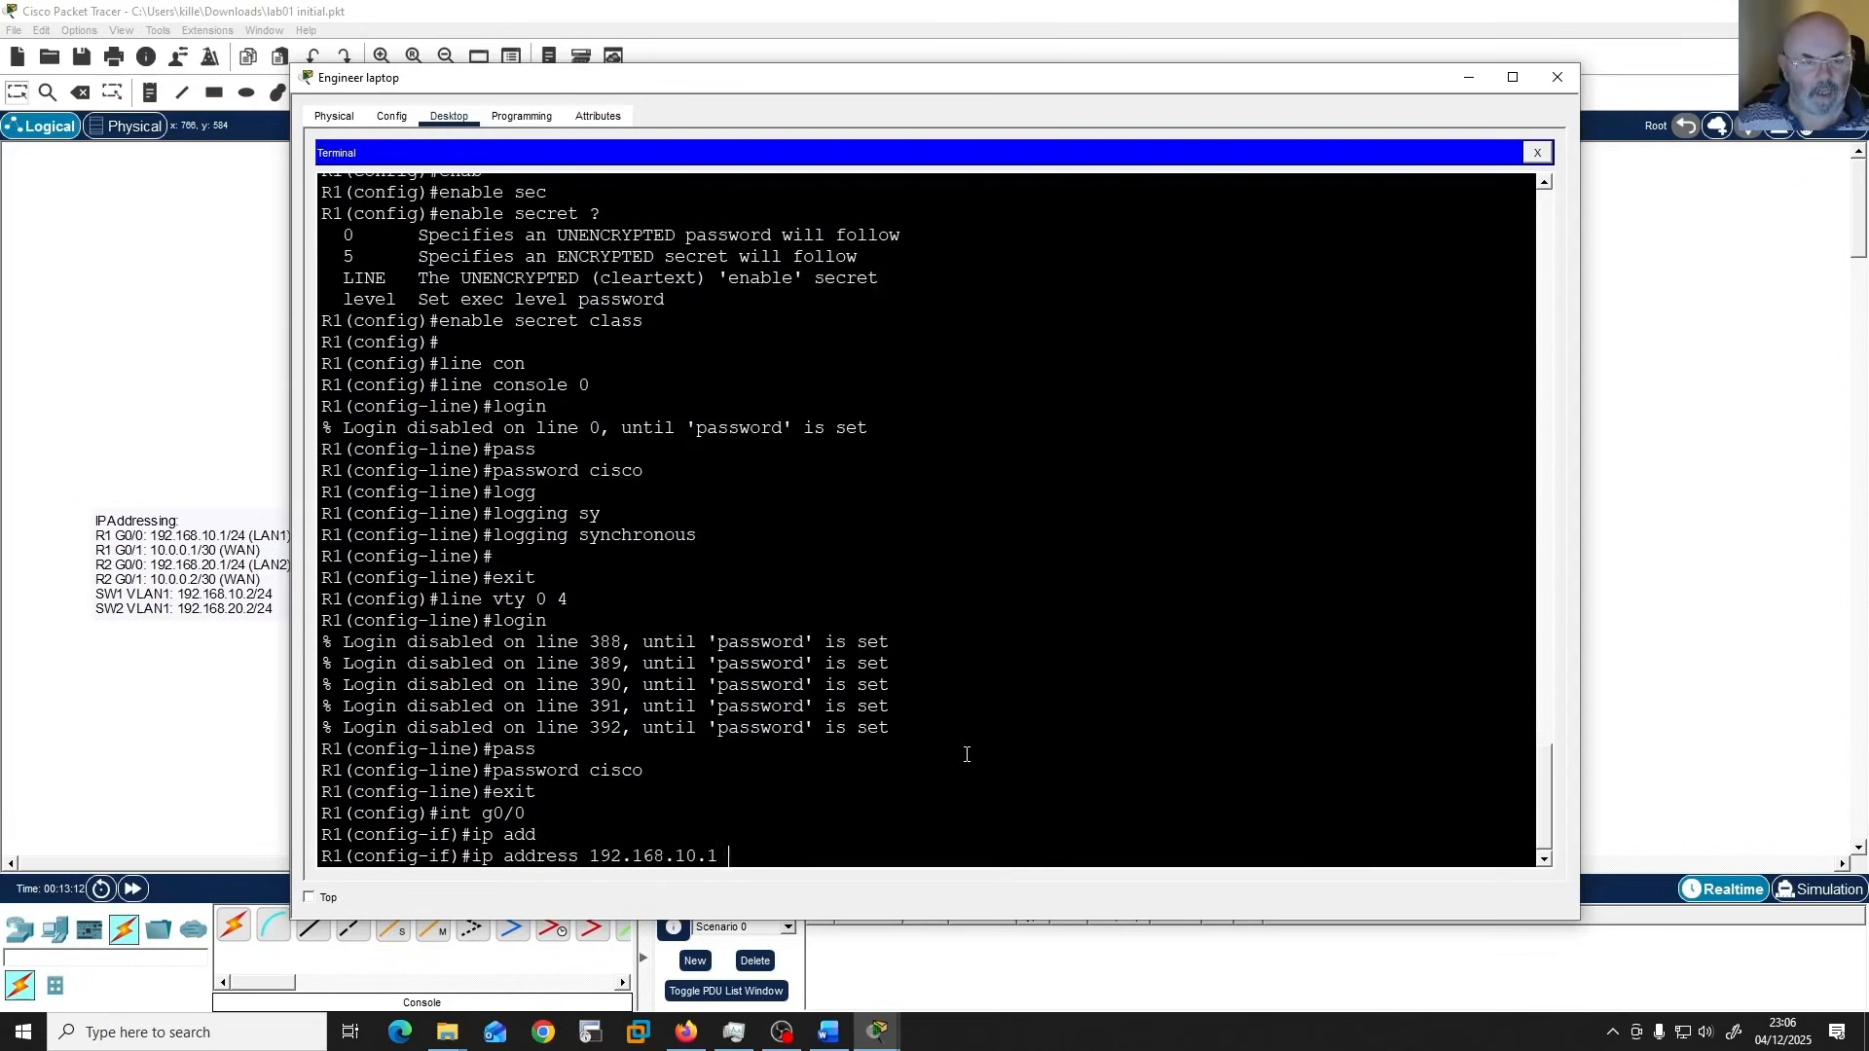
{"action": "type", "text": " 255"}
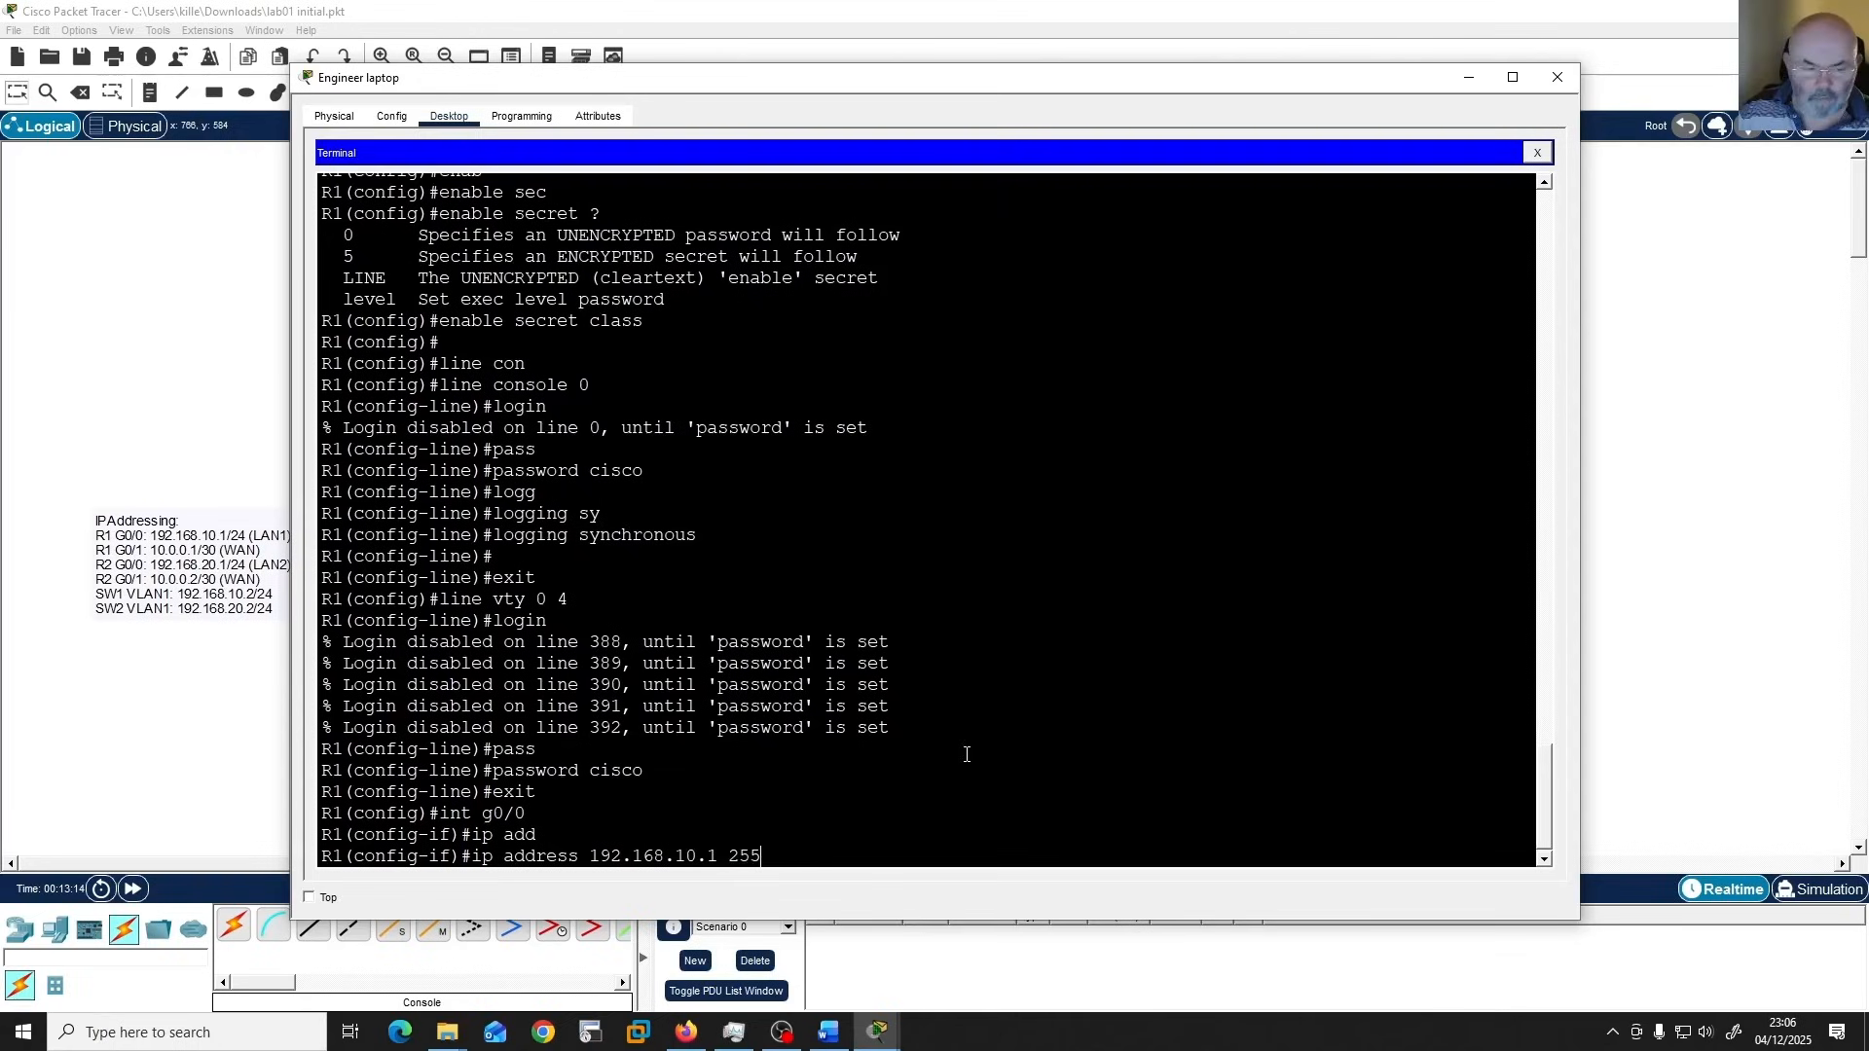
{"action": "type", "text": ".255.255.0"}
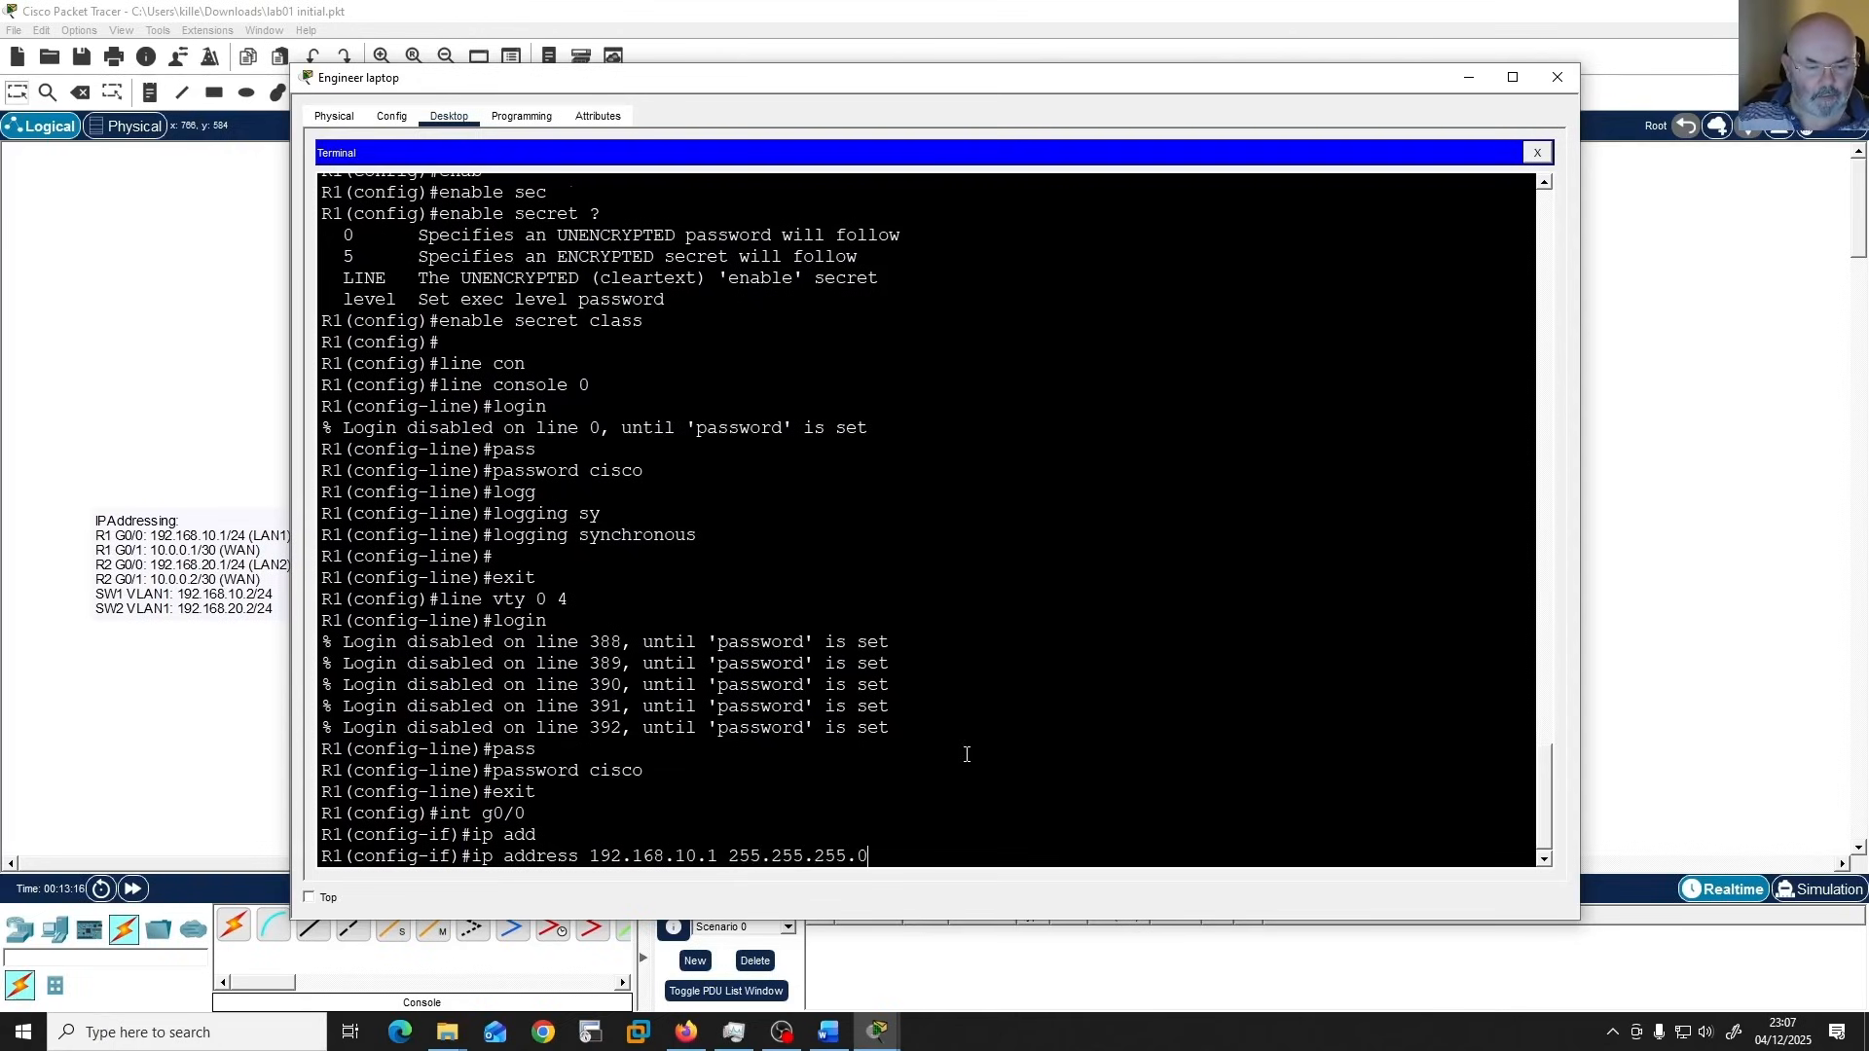
{"action": "key", "text": "Return"}
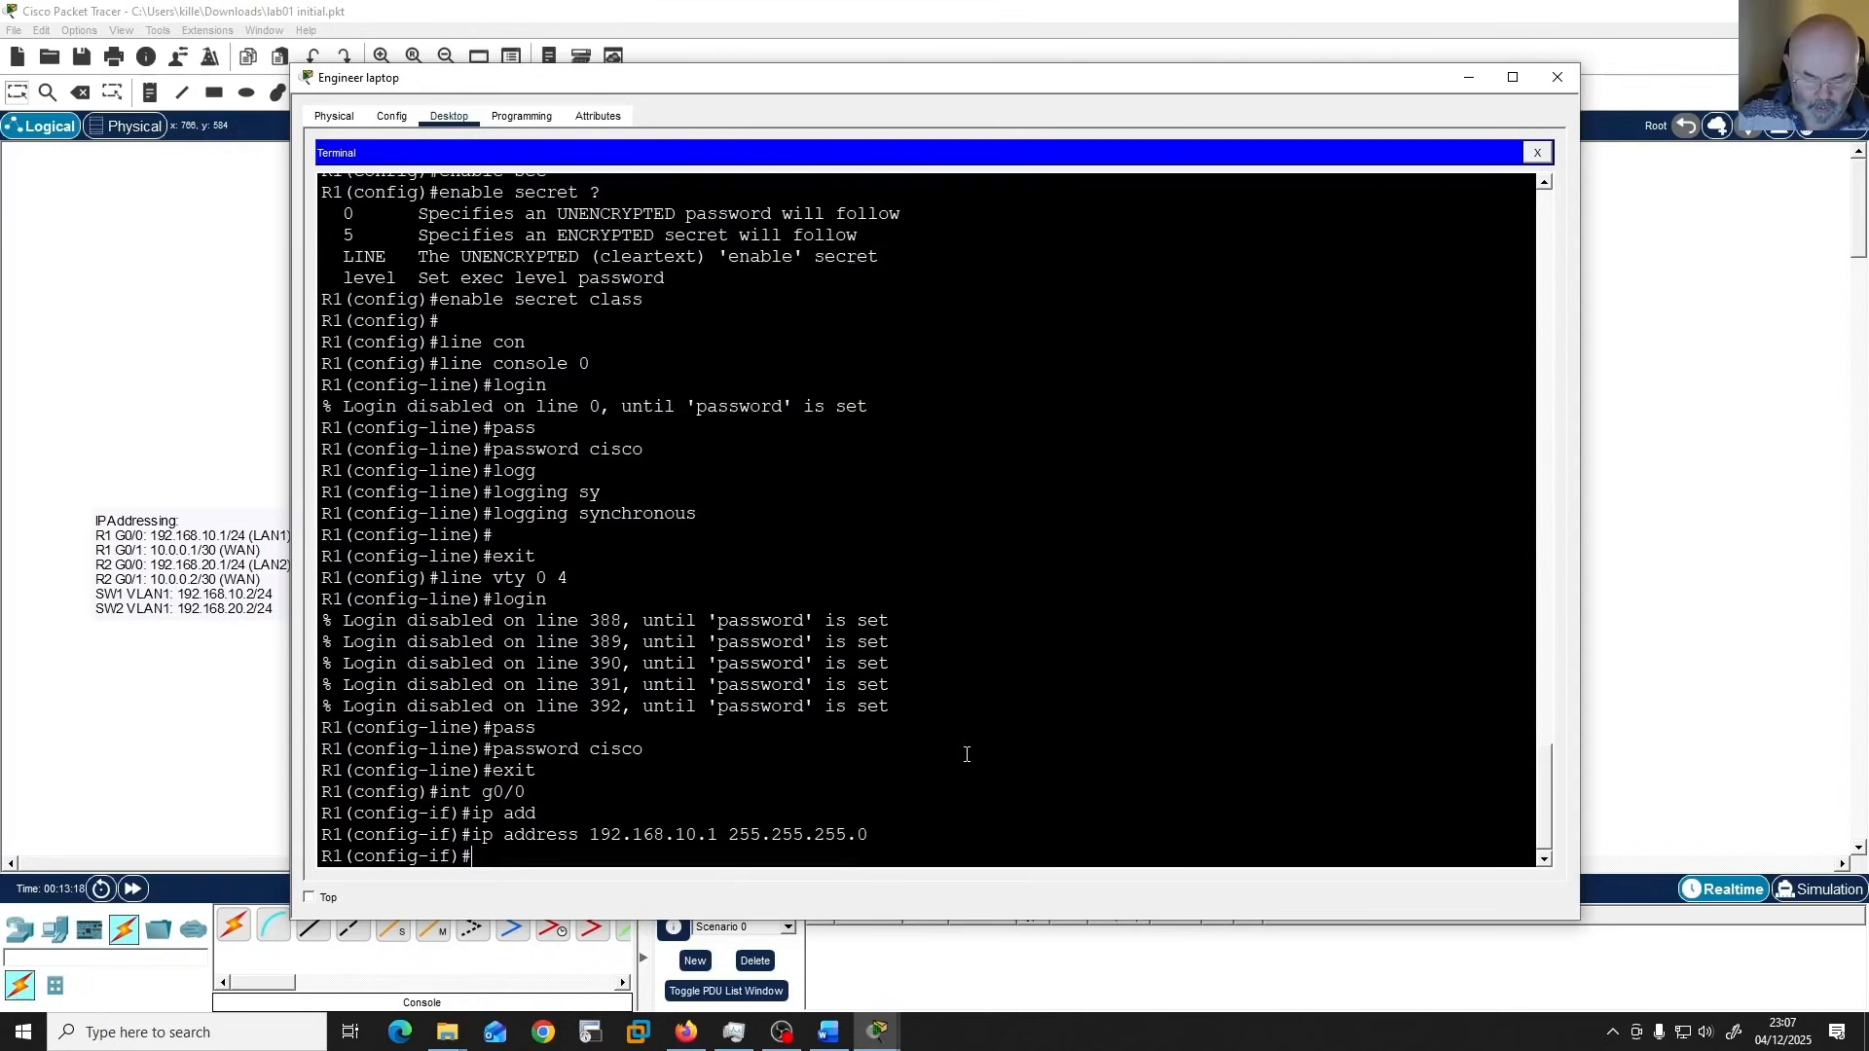
{"action": "type", "text": "no shut"}
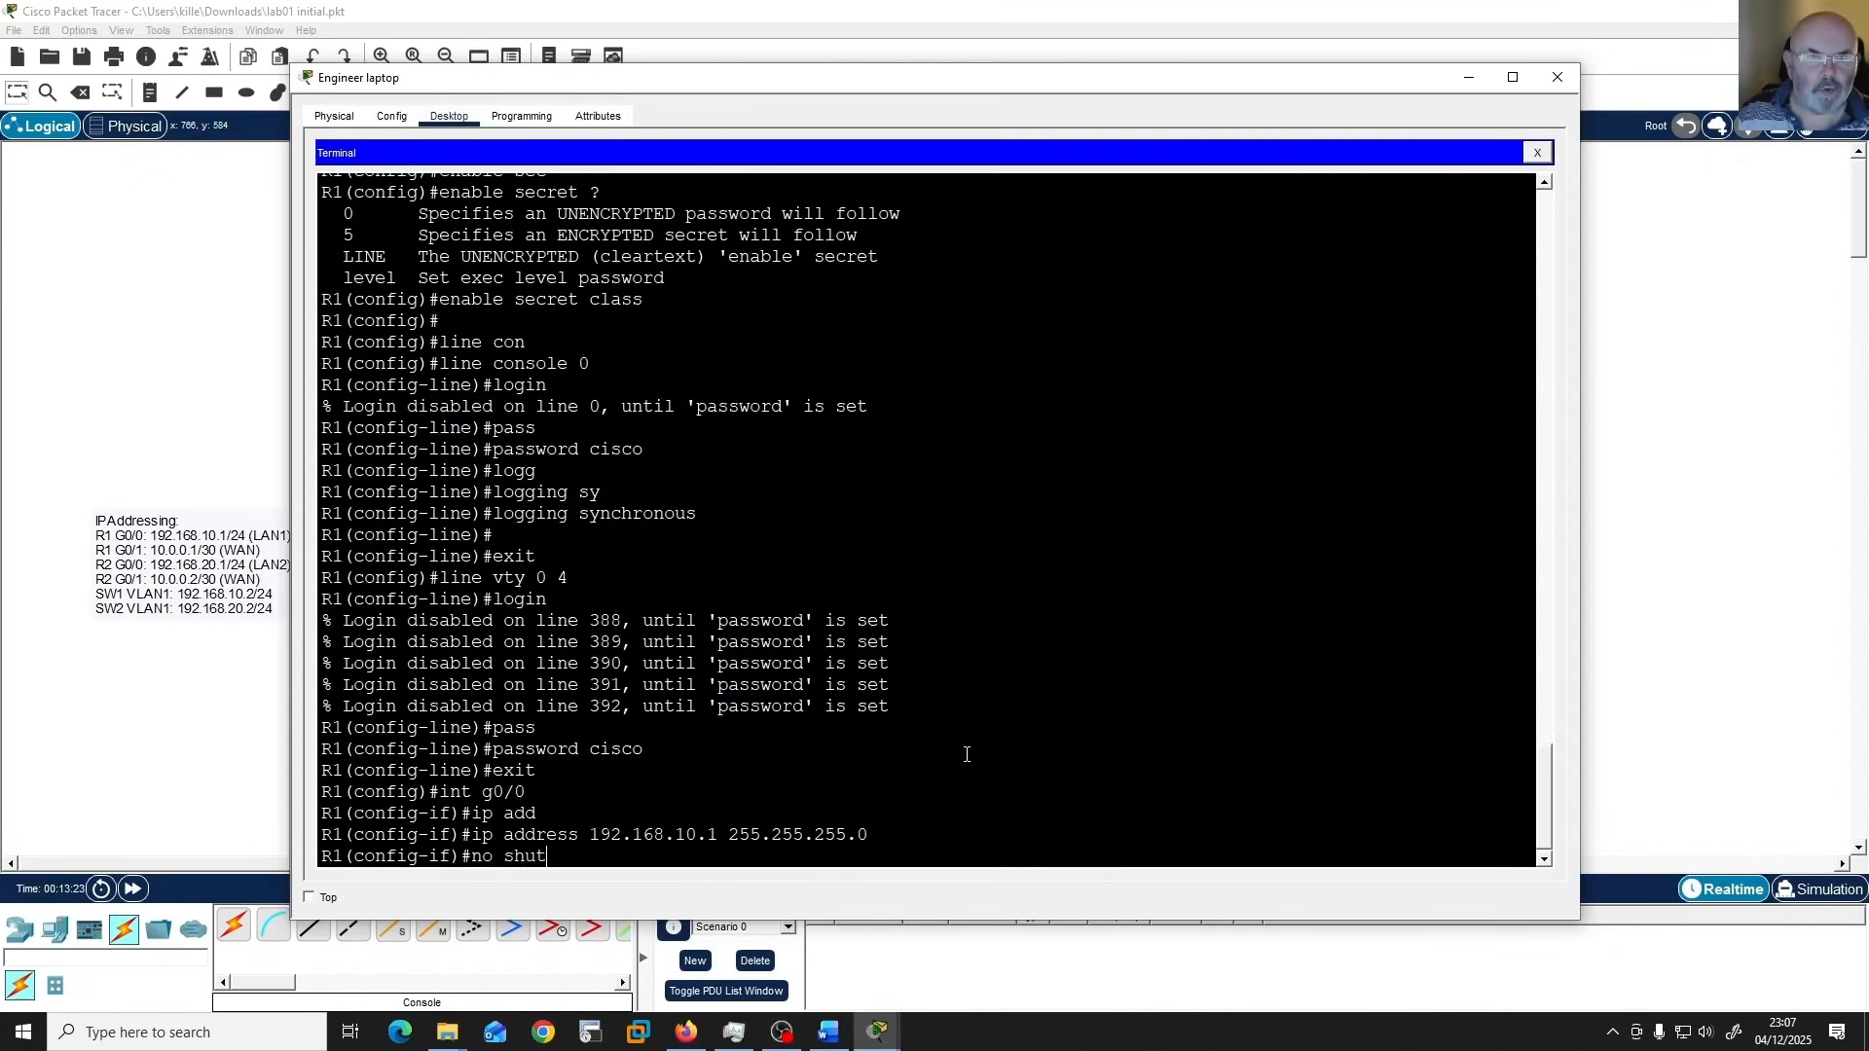
{"action": "key", "text": "Return"}
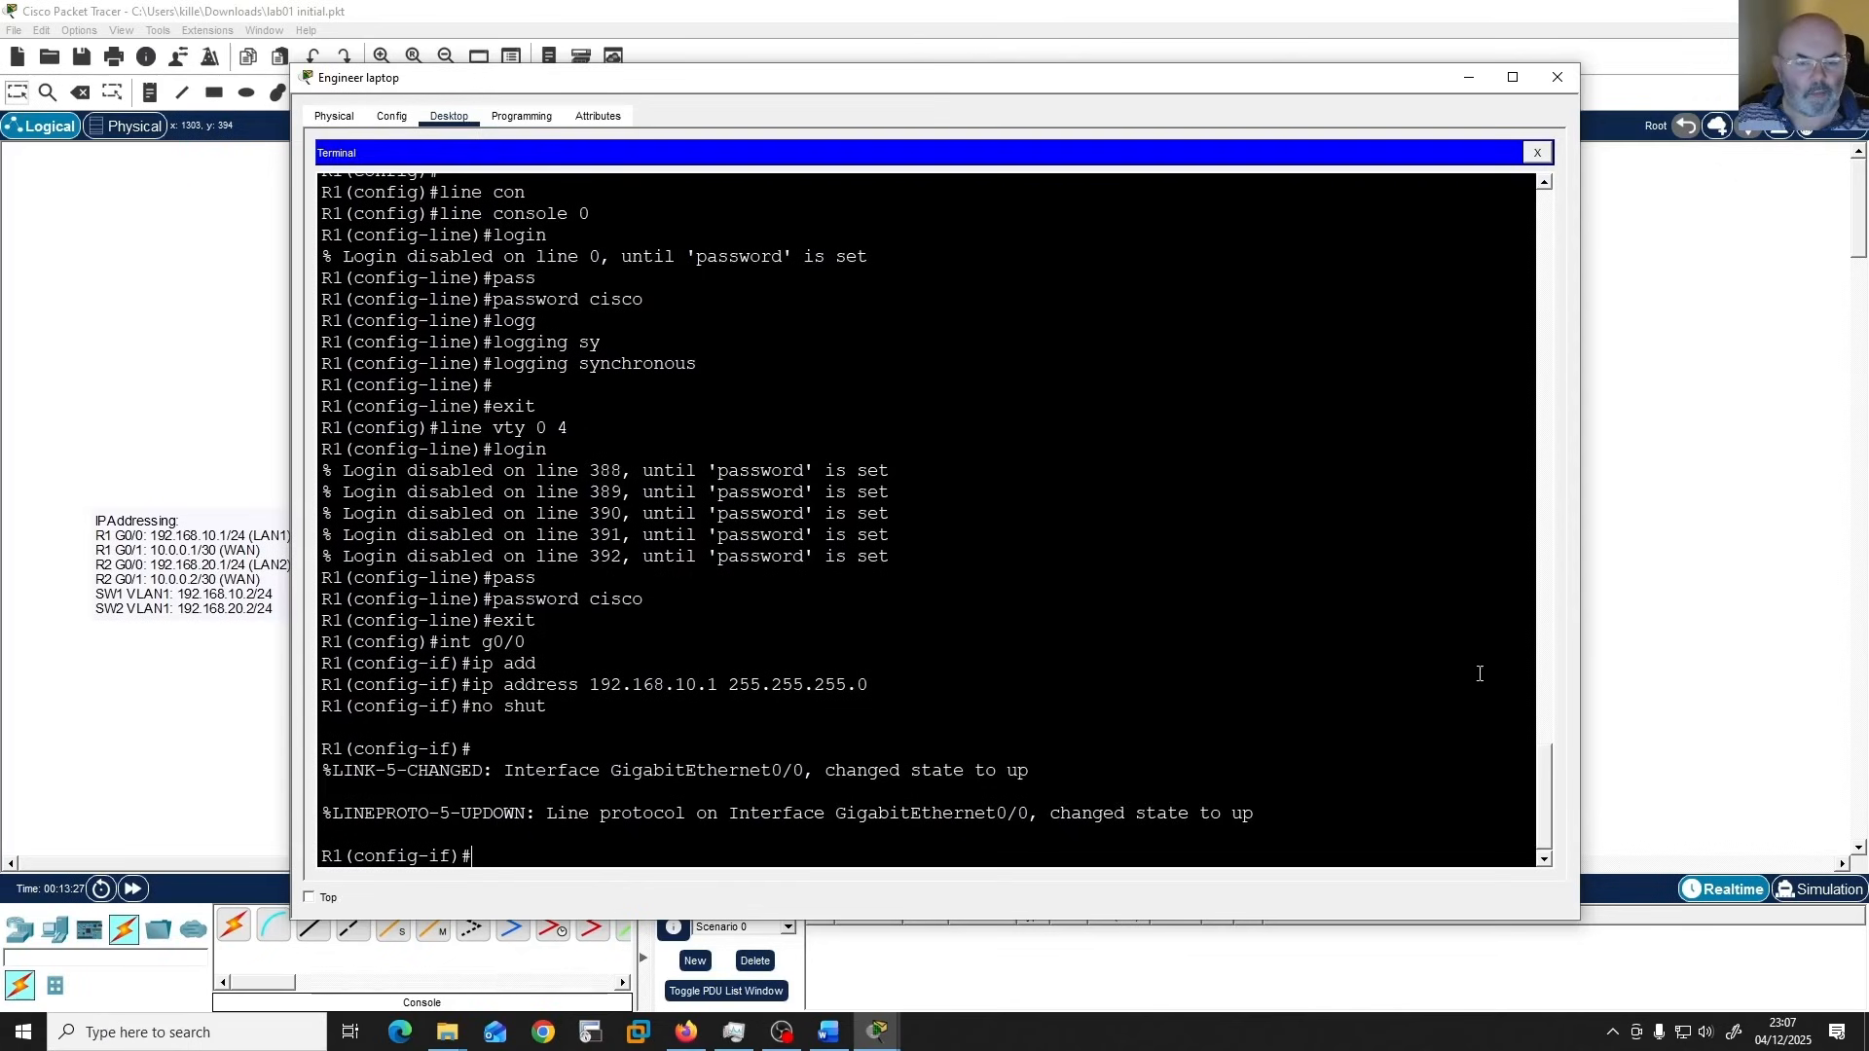
Switch to the Word guide and copy the GigabitEthernet0/0 description text "LAN Connection to SW1".
{"action": "left_click", "coordinate": [828, 1032]}
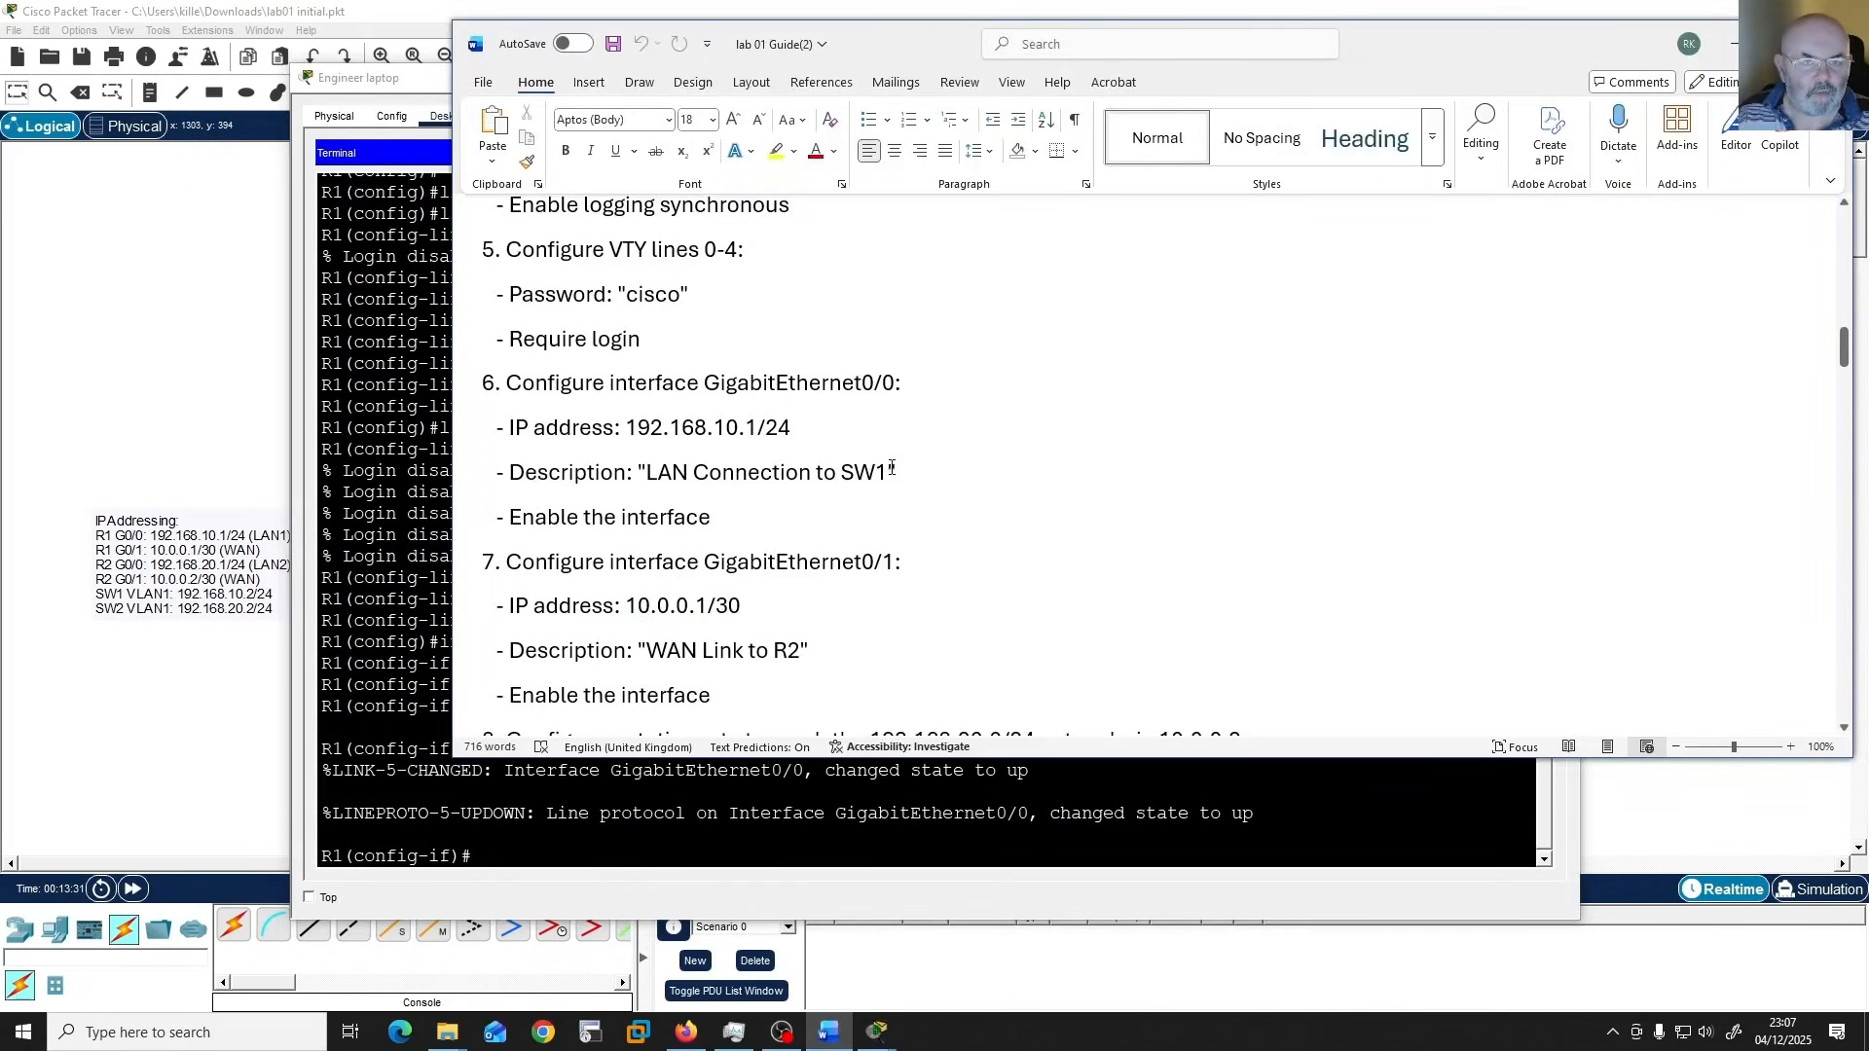
{"action": "left_click_drag", "start_coordinate": [888, 471], "coordinate": [648, 474]}
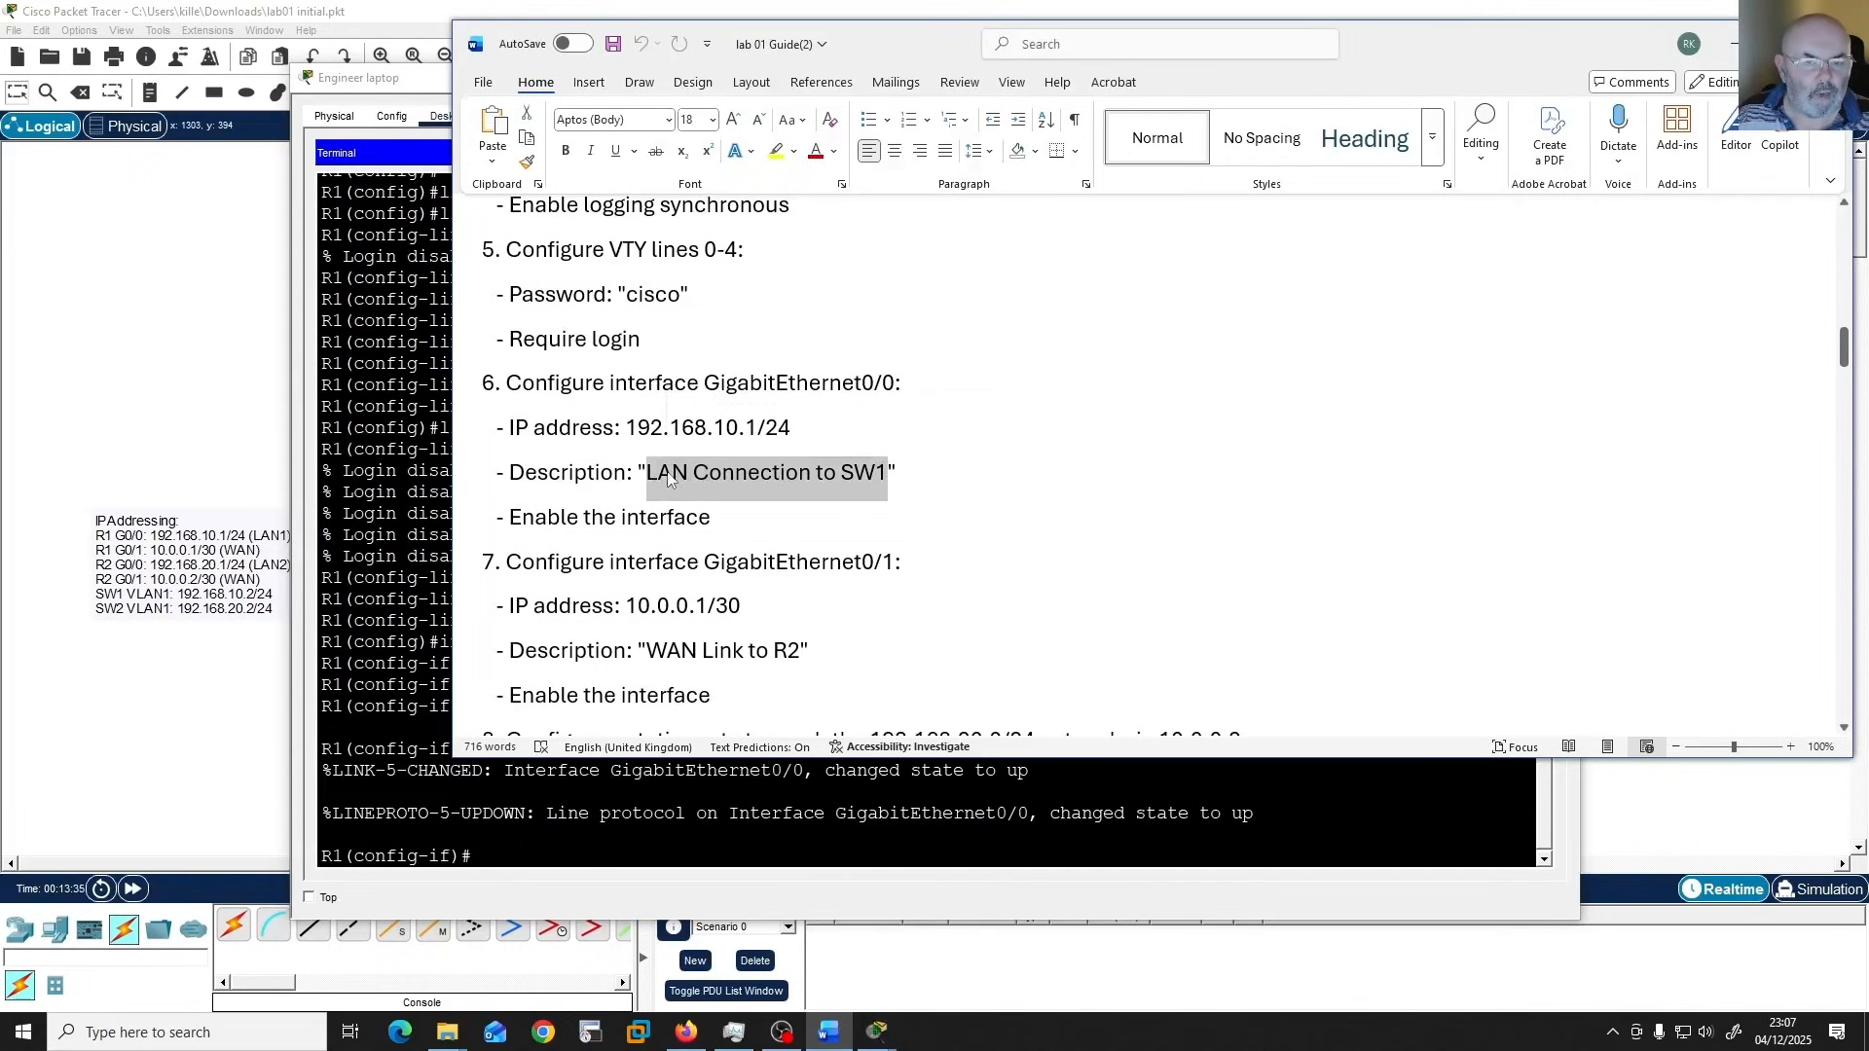
{"action": "right_click", "coordinate": [672, 476]}
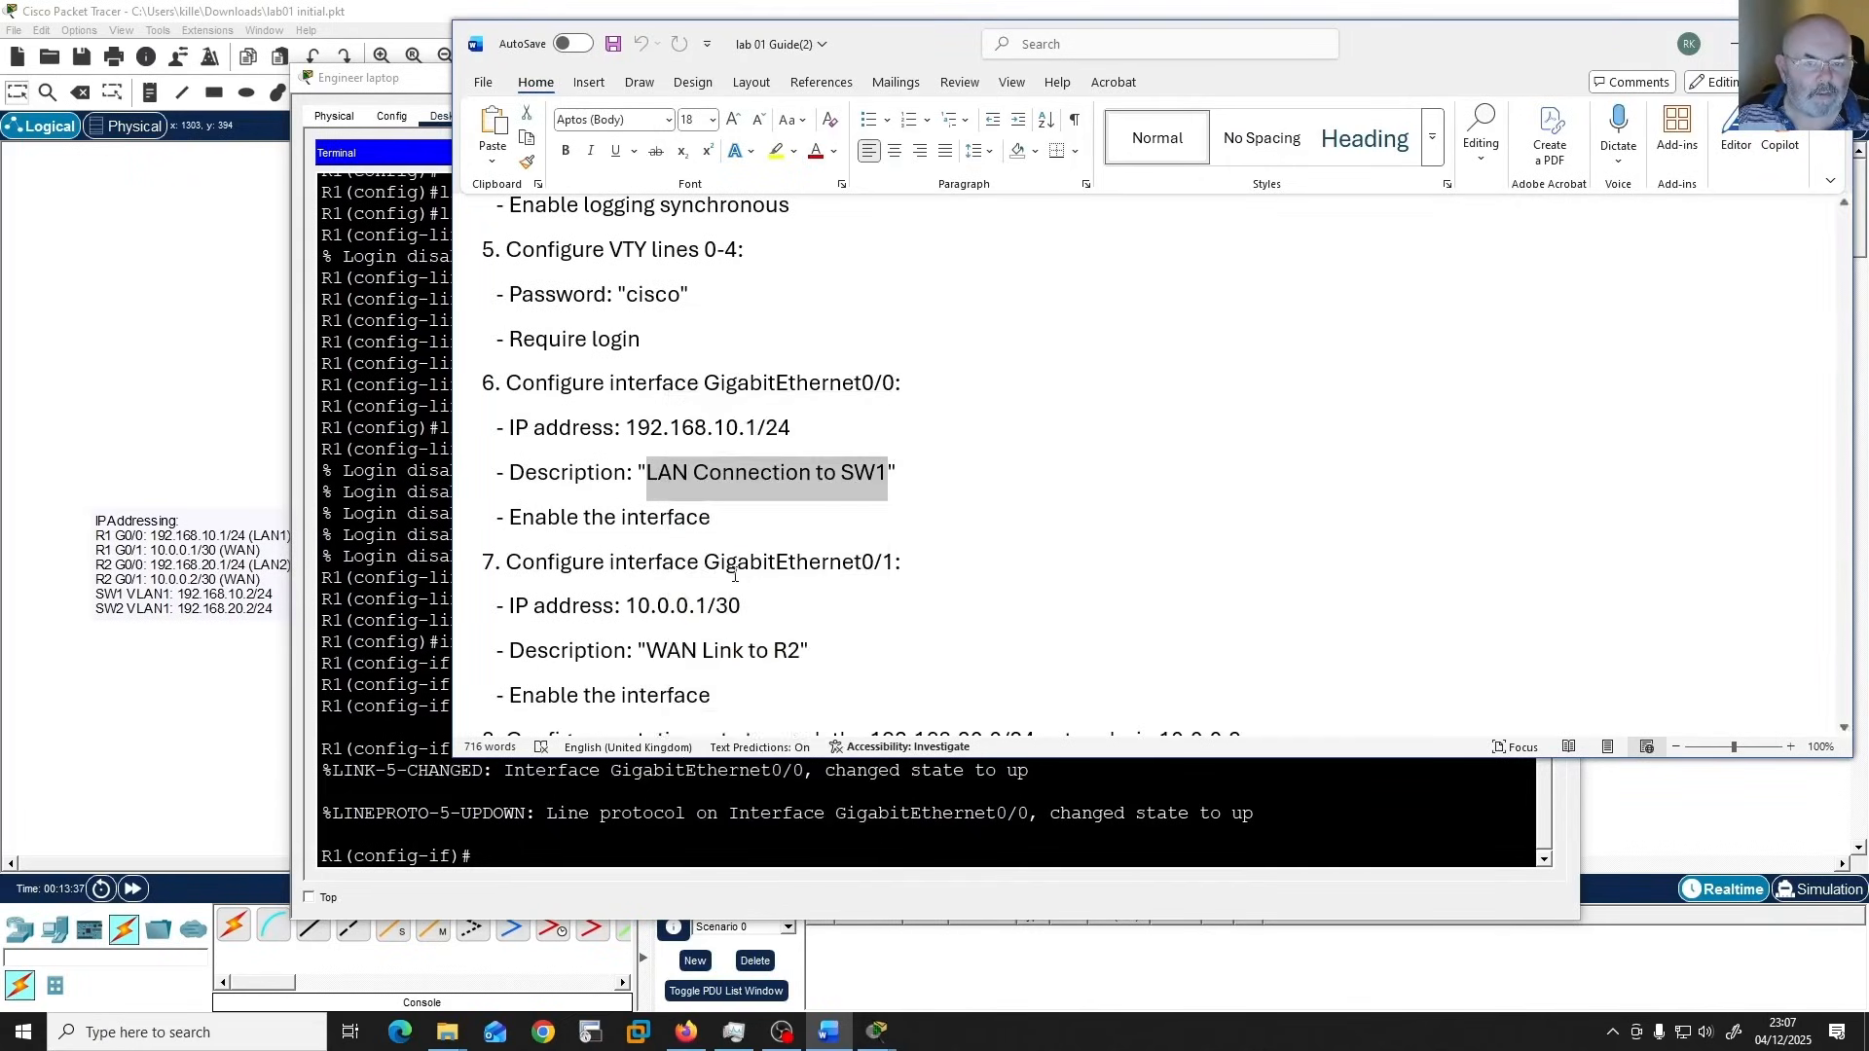
{"action": "left_click", "coordinate": [740, 575]}
In the Engineer laptop's terminal, set interface g0/0's description to the copied text "LAN Connection to SW1", auto-completing the abbreviated keyword.
{"action": "left_click", "coordinate": [679, 805]}
{"action": "type", "text": "desc"}
{"action": "key", "text": "Tab"}
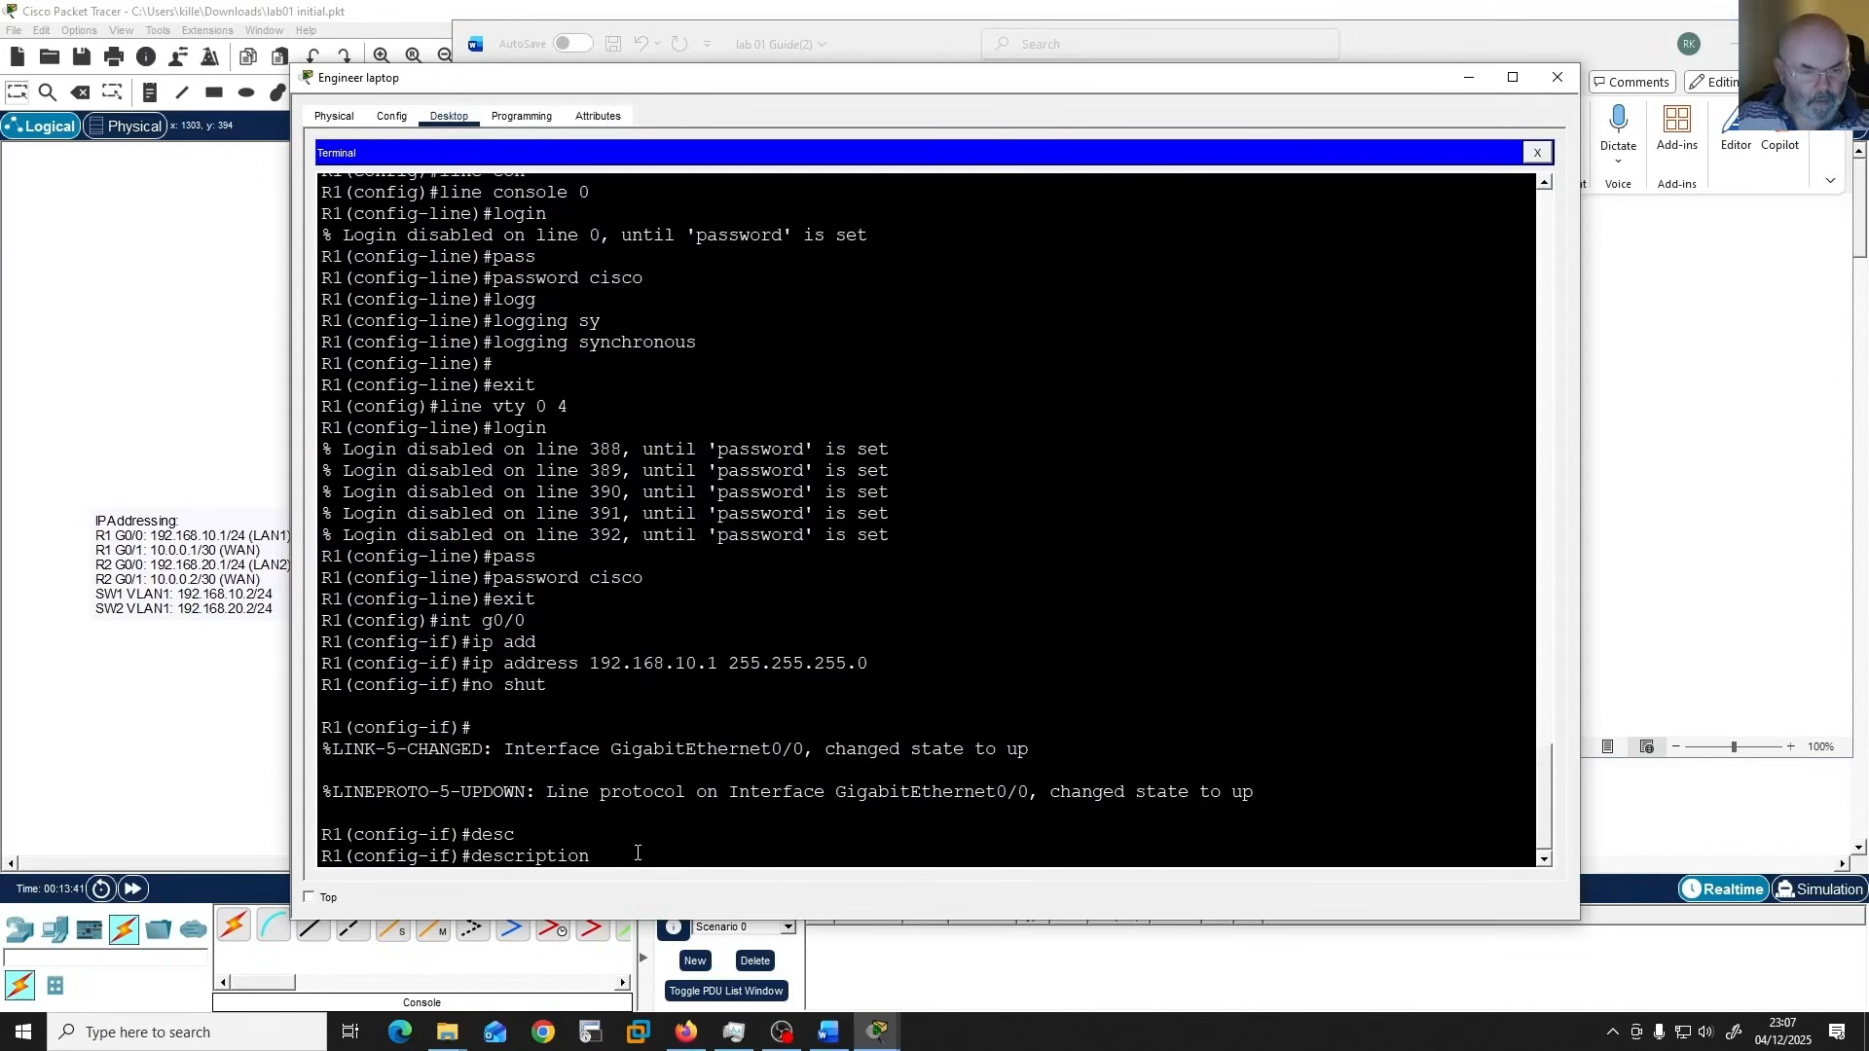
{"action": "right_click", "coordinate": [638, 852]}
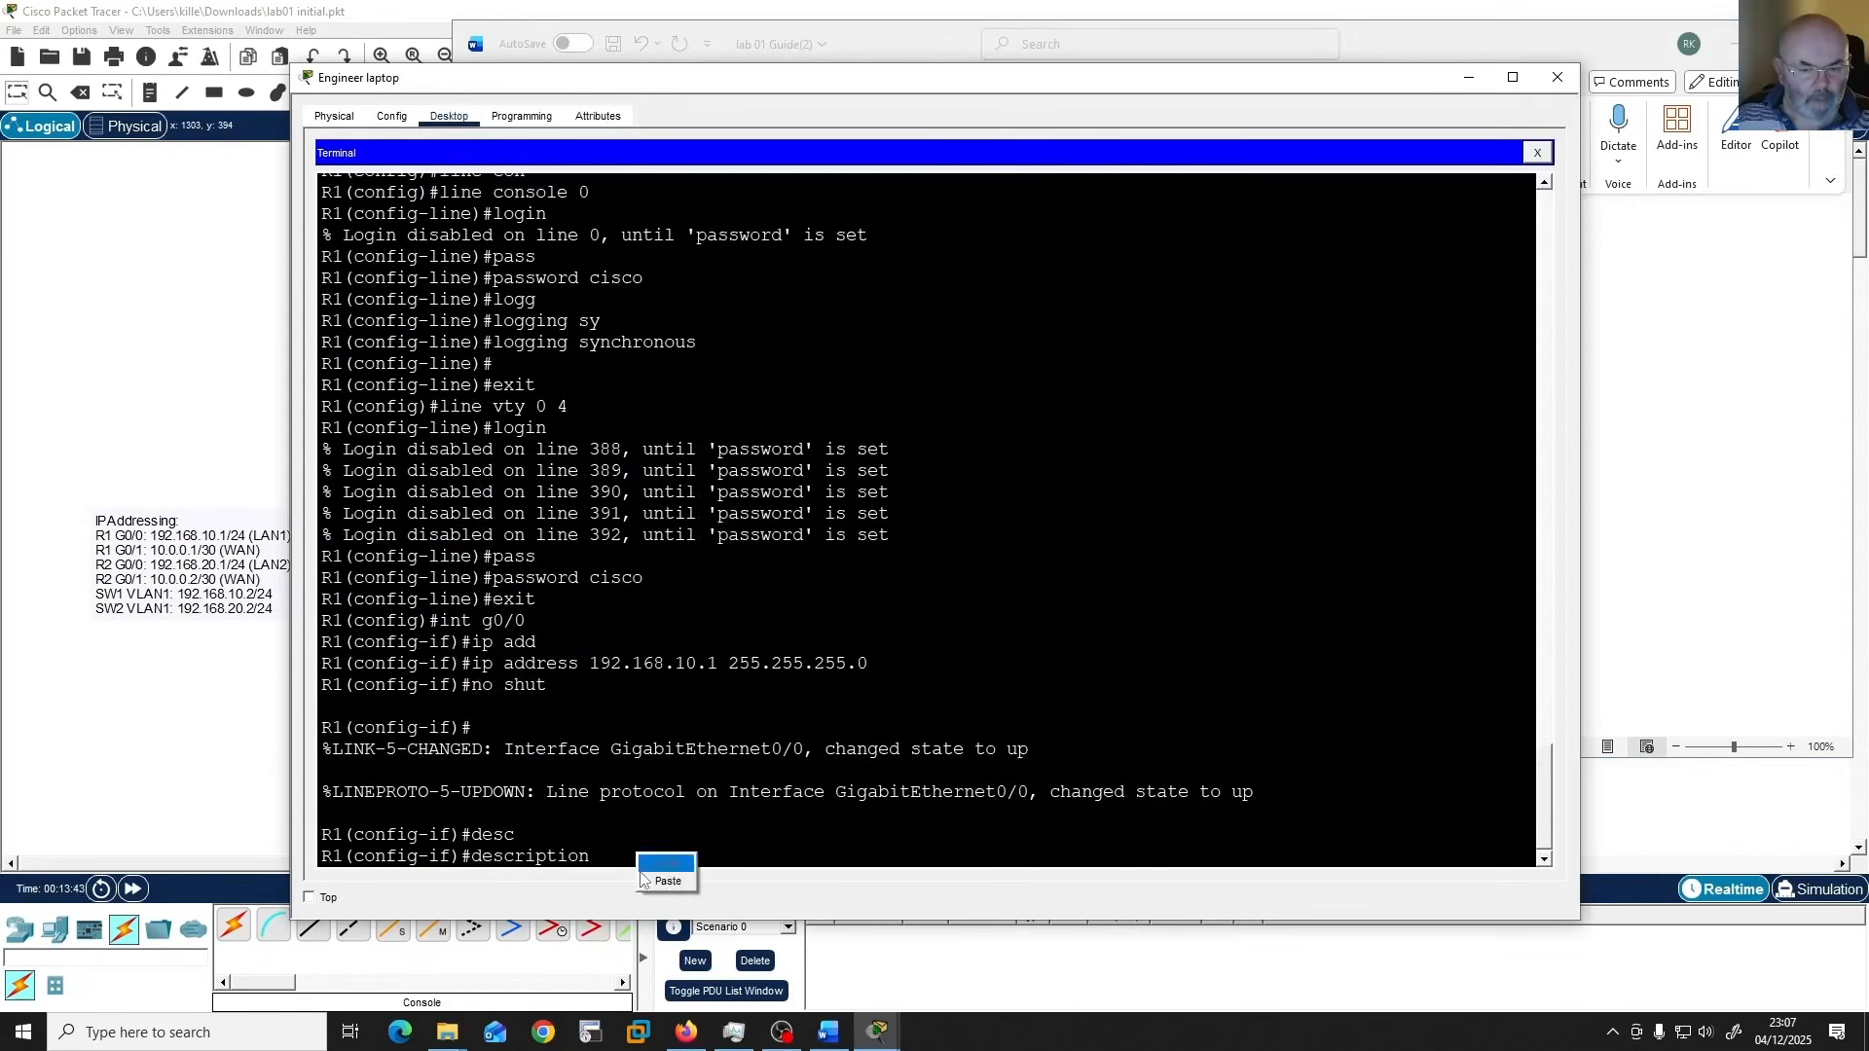
{"action": "left_click", "coordinate": [642, 881]}
{"action": "key", "text": "Return"}
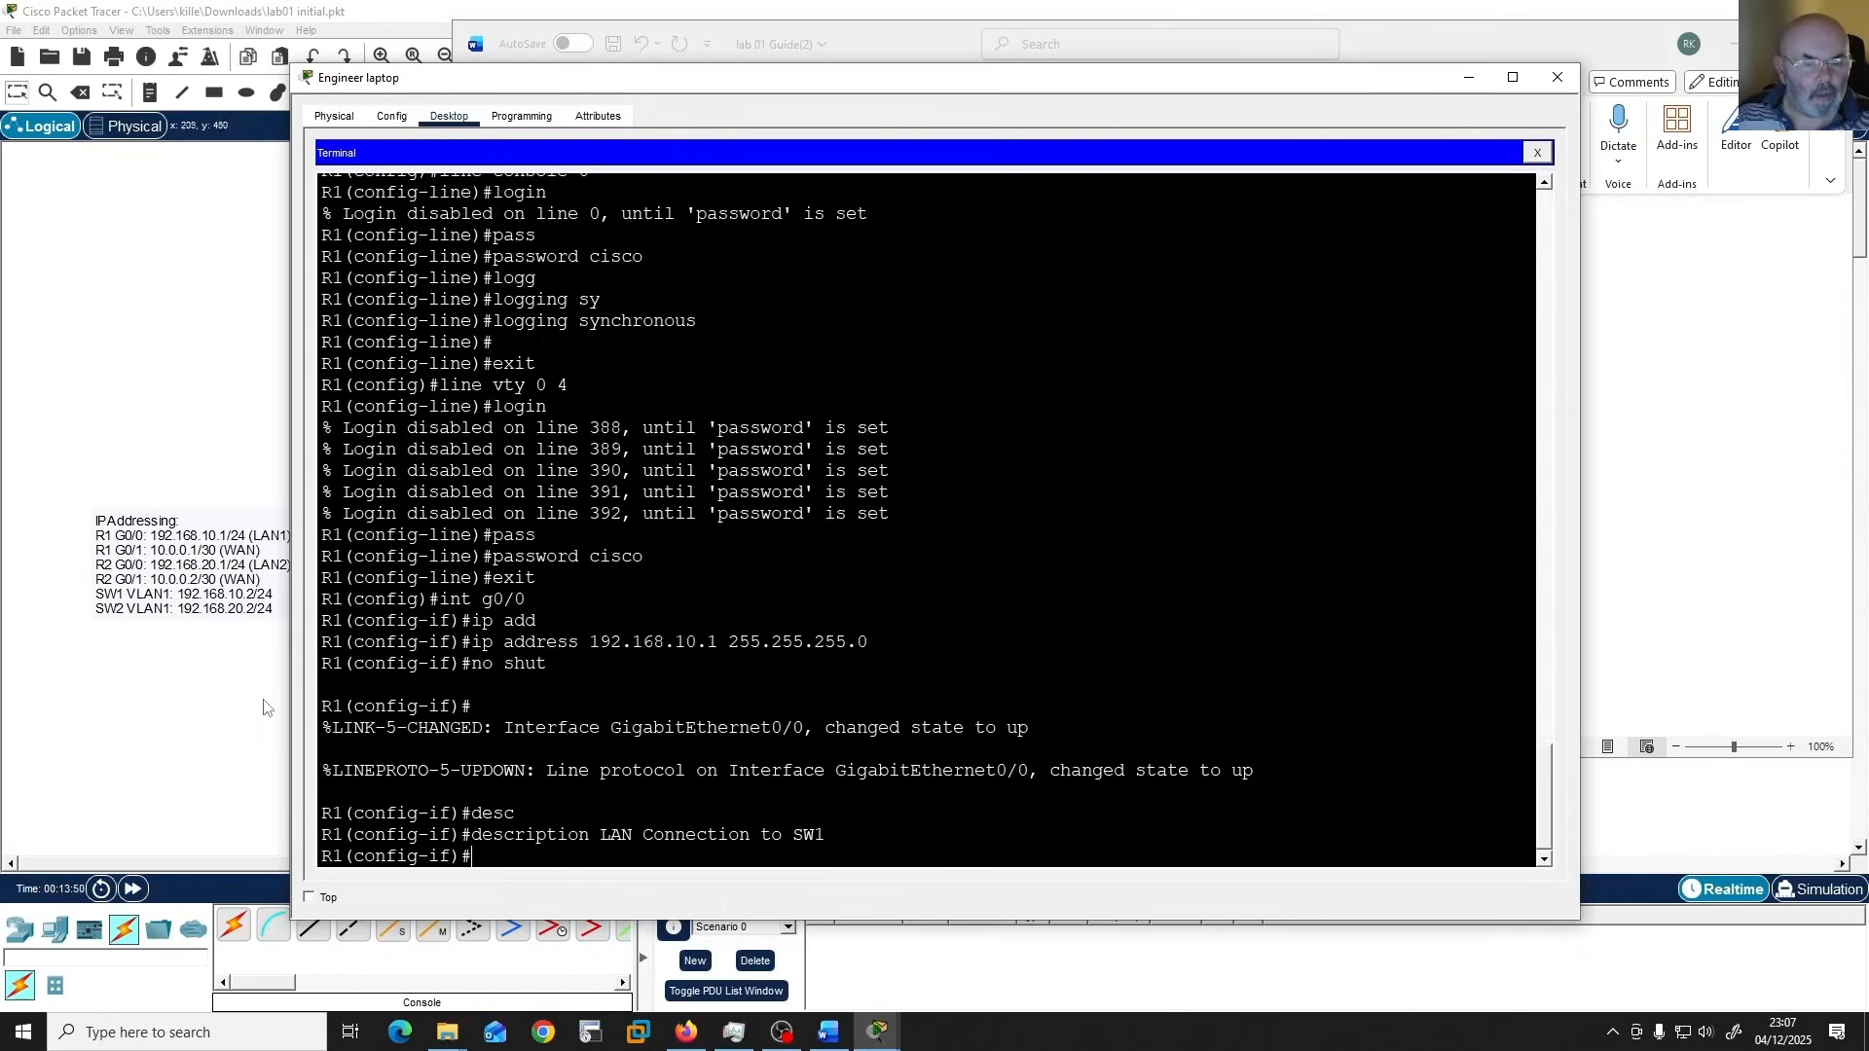
Copy the GigabitEthernet0/1 description "WAN Link to R2" from the Word guide and return to the laptop's terminal.
{"action": "left_click", "coordinate": [828, 1032]}
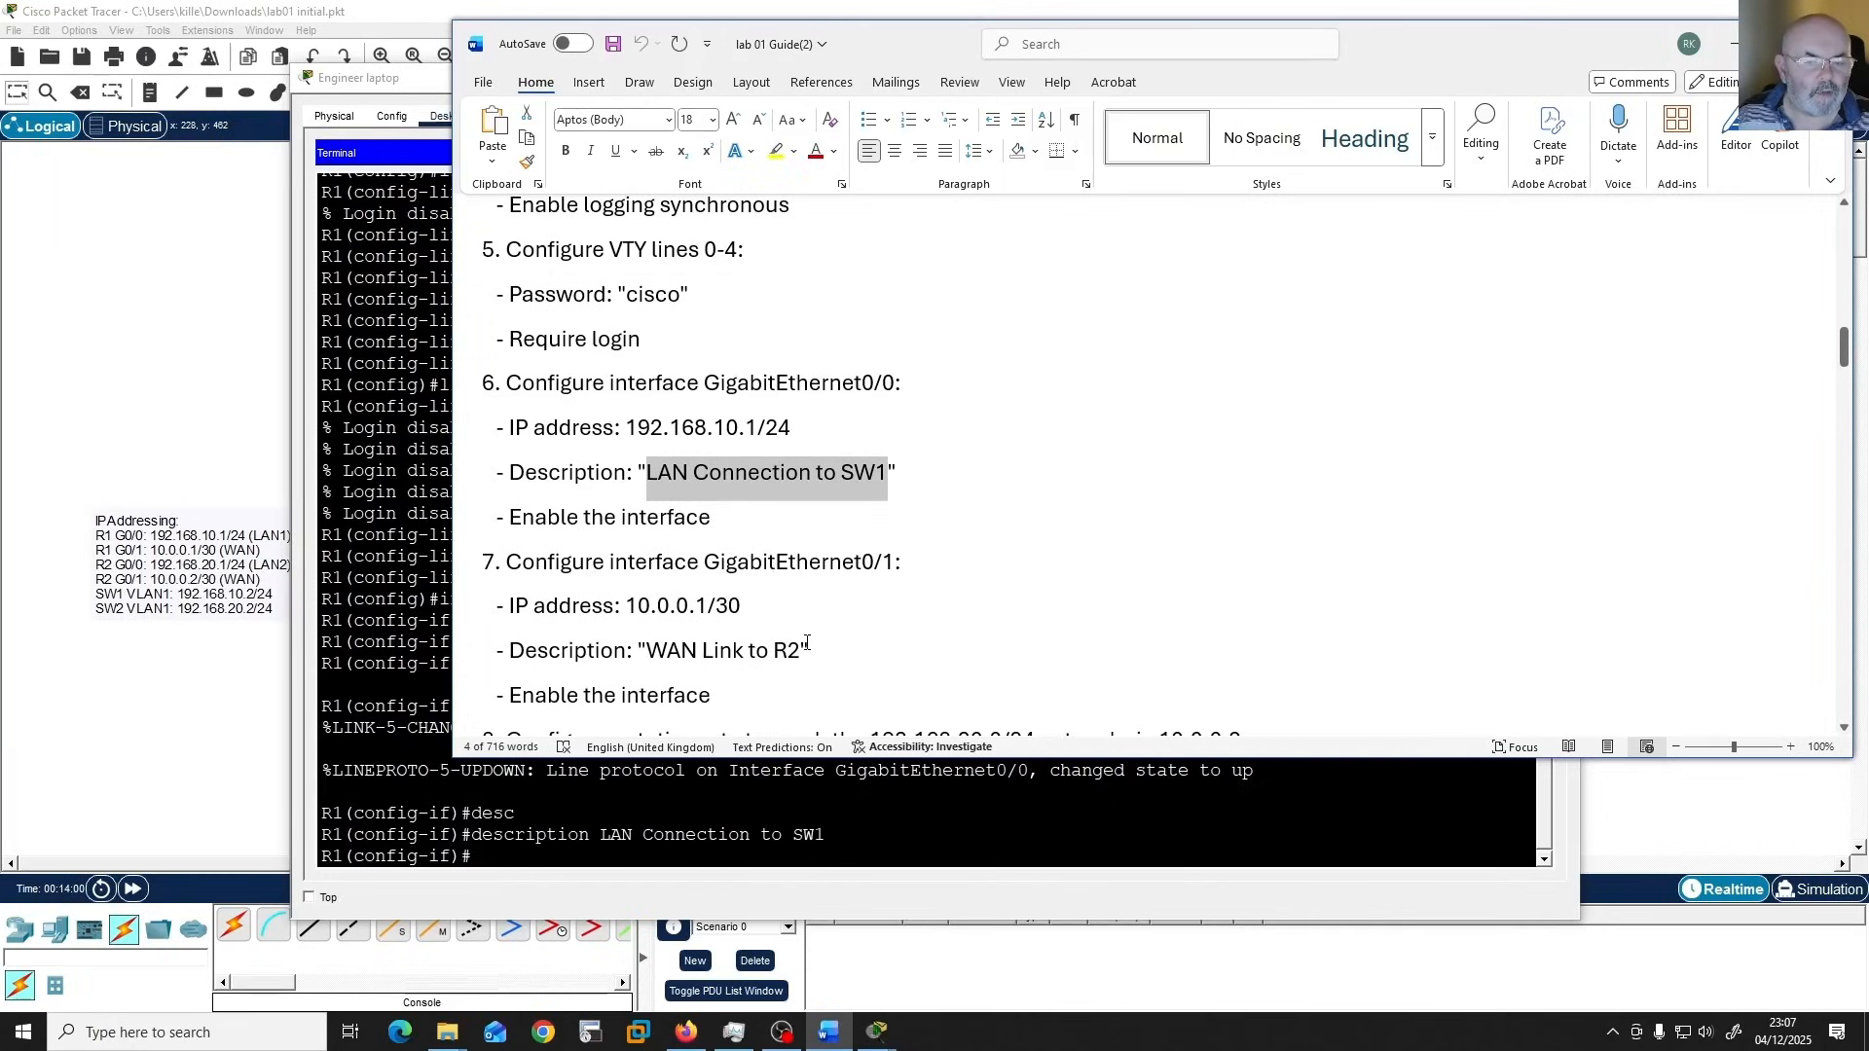
{"action": "left_click_drag", "start_coordinate": [798, 650], "coordinate": [646, 650]}
{"action": "key", "text": "ctrl+c"}
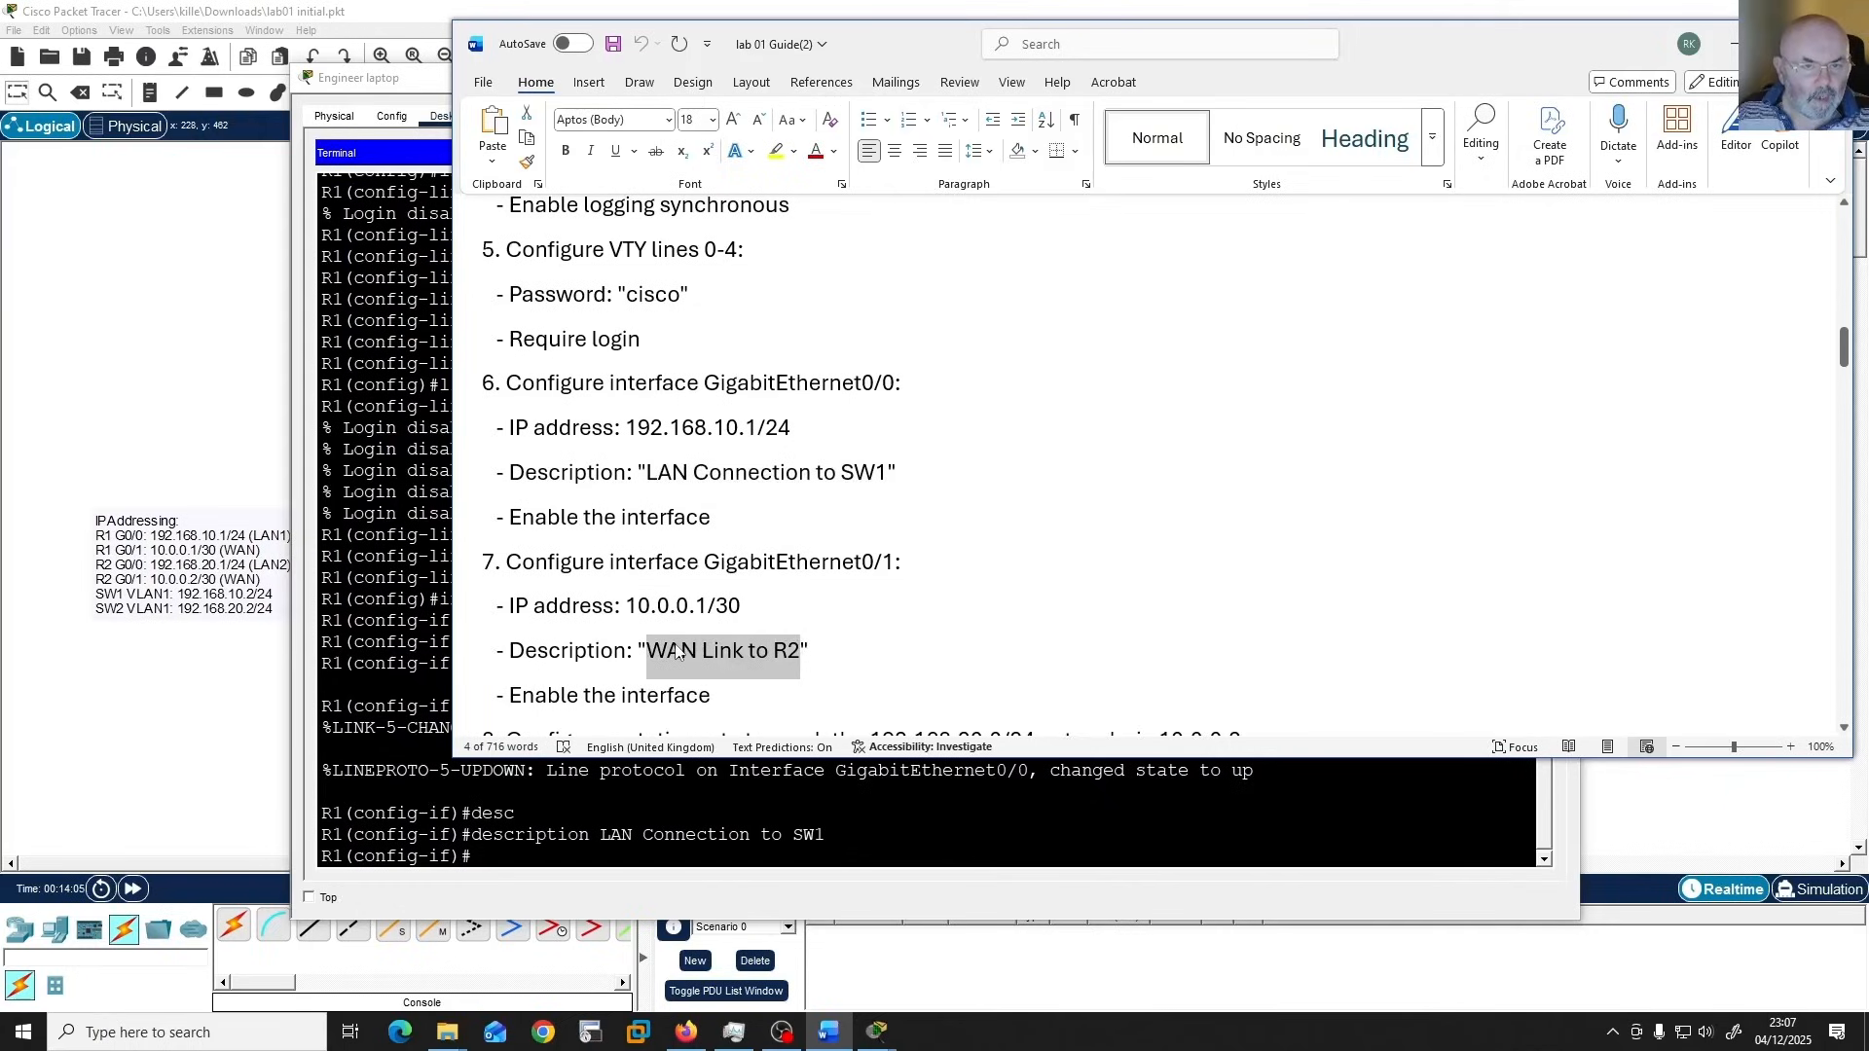
{"action": "left_click", "coordinate": [948, 824]}
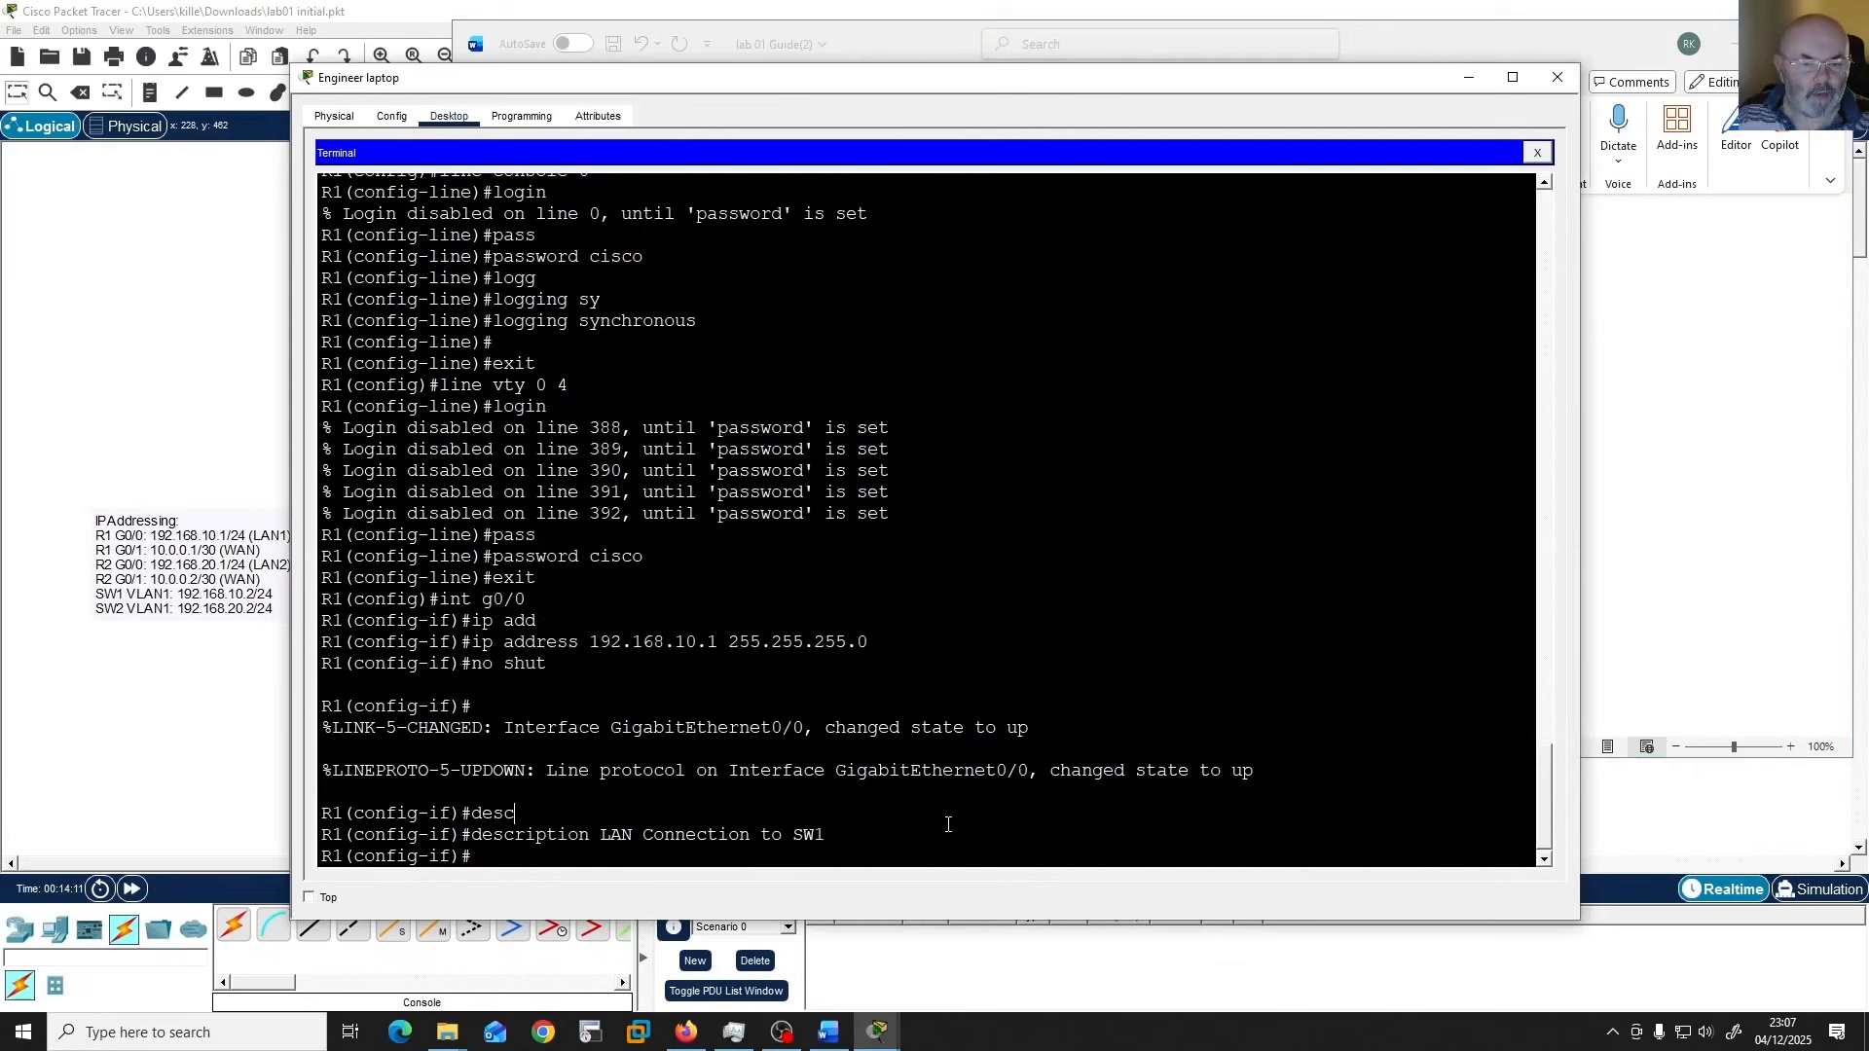
{"action": "type", "text": "int"}
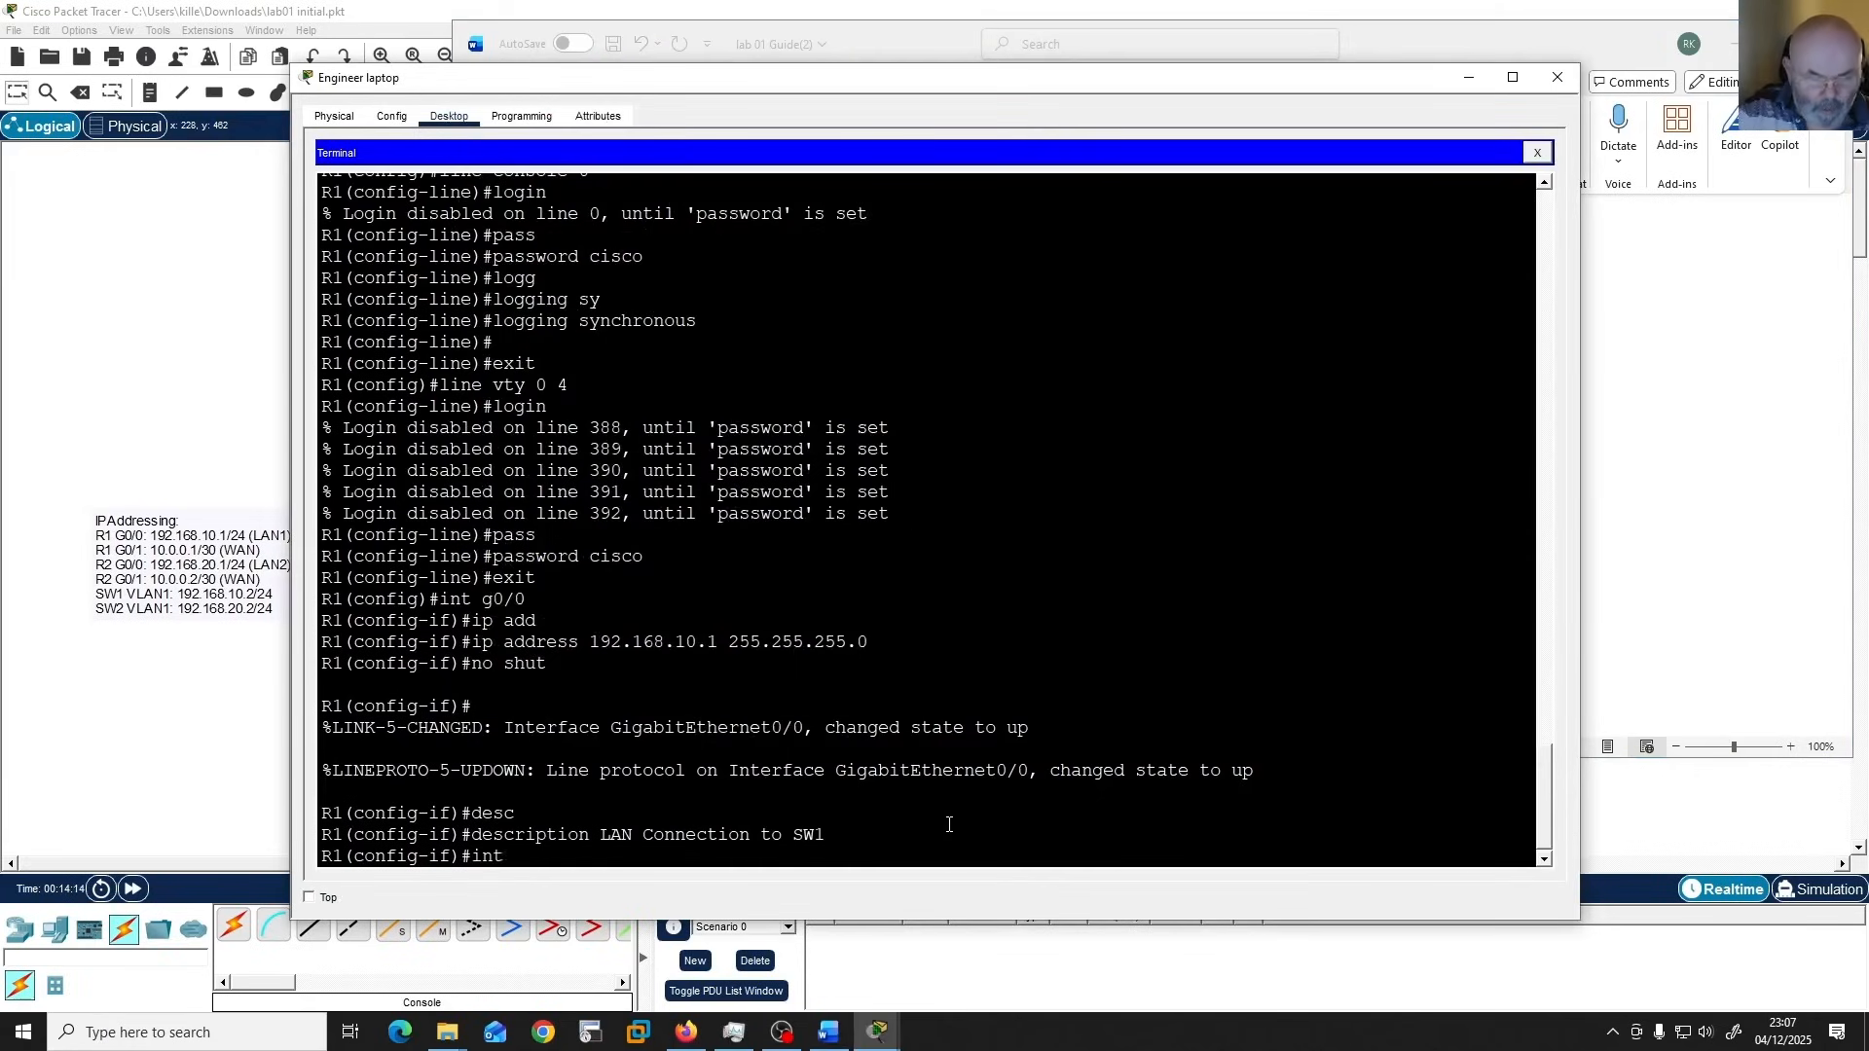
{"action": "key", "text": "Tab"}
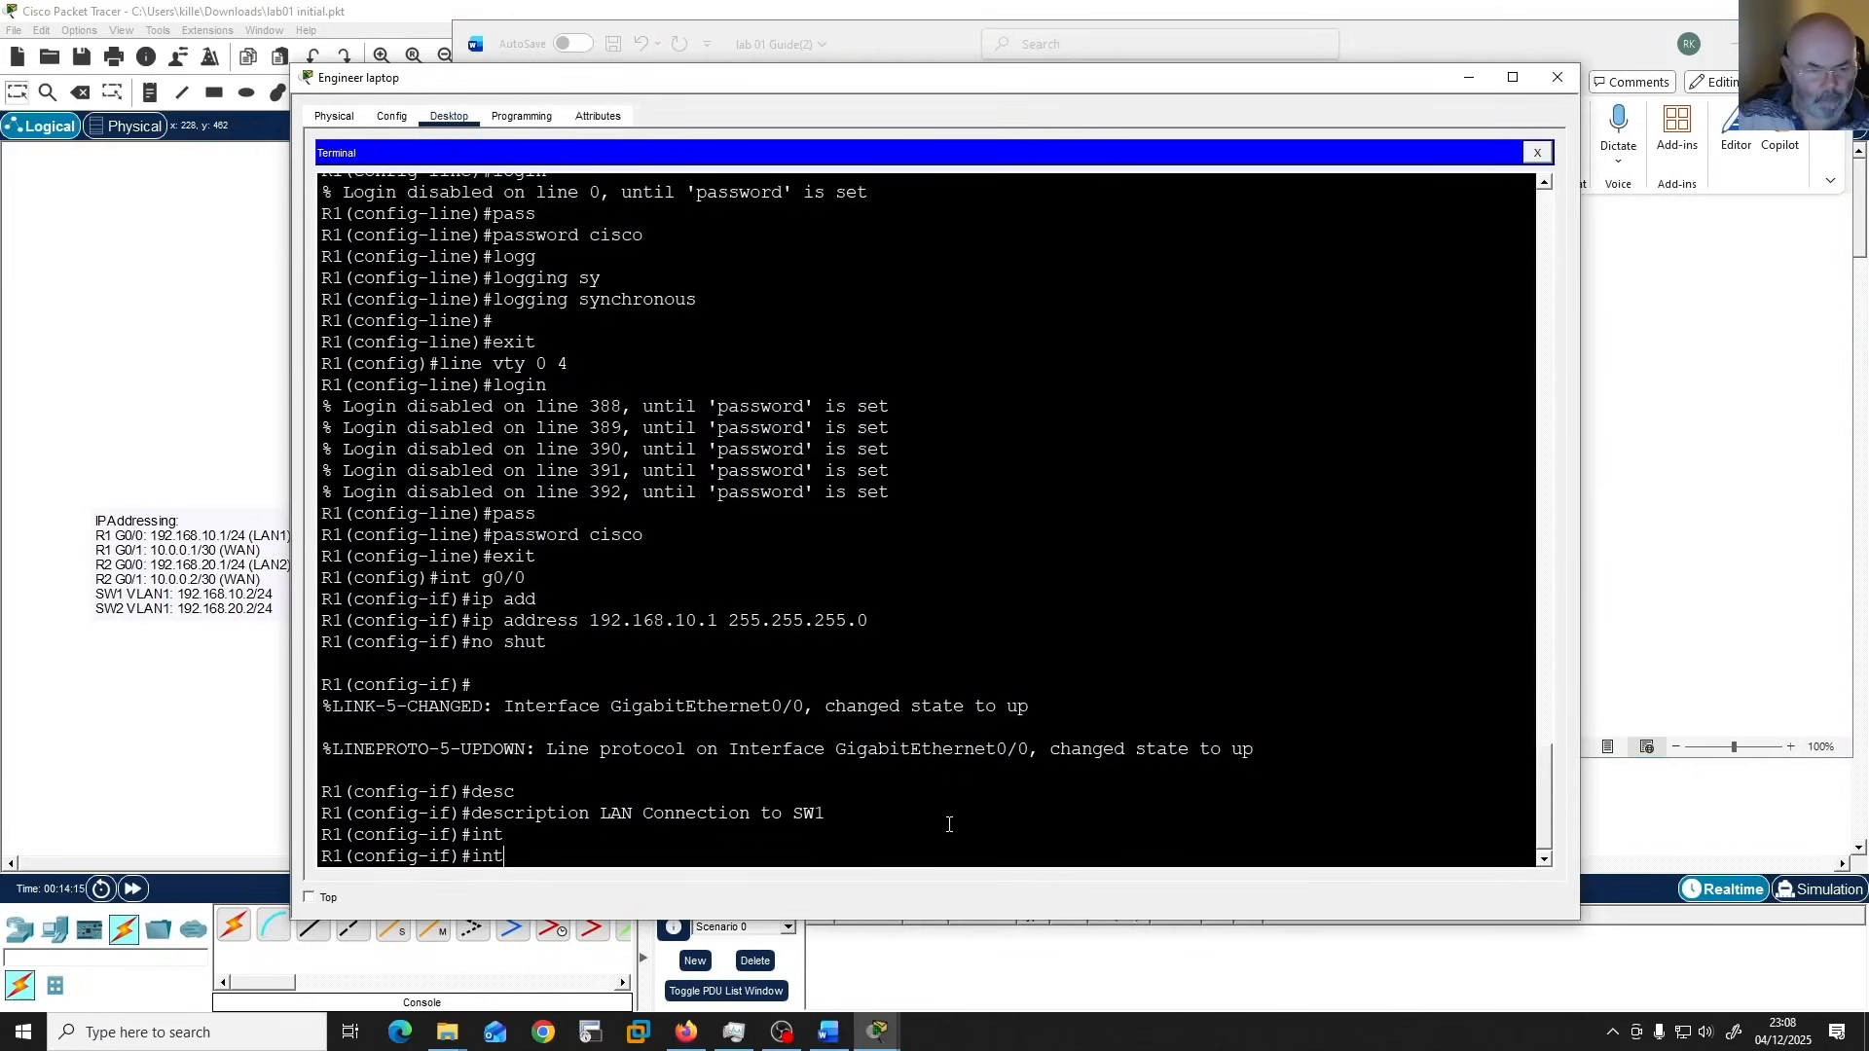
{"action": "key", "text": "BackSpace"}
{"action": "key", "text": "BackSpace"}
{"action": "key", "text": "BackSpace"}
Leave g0/0 configuration and enter configuration for interface gigabitEthernet 0/1, auto-completing the interface type.
{"action": "type", "text": "exit"}
{"action": "key", "text": "Return"}
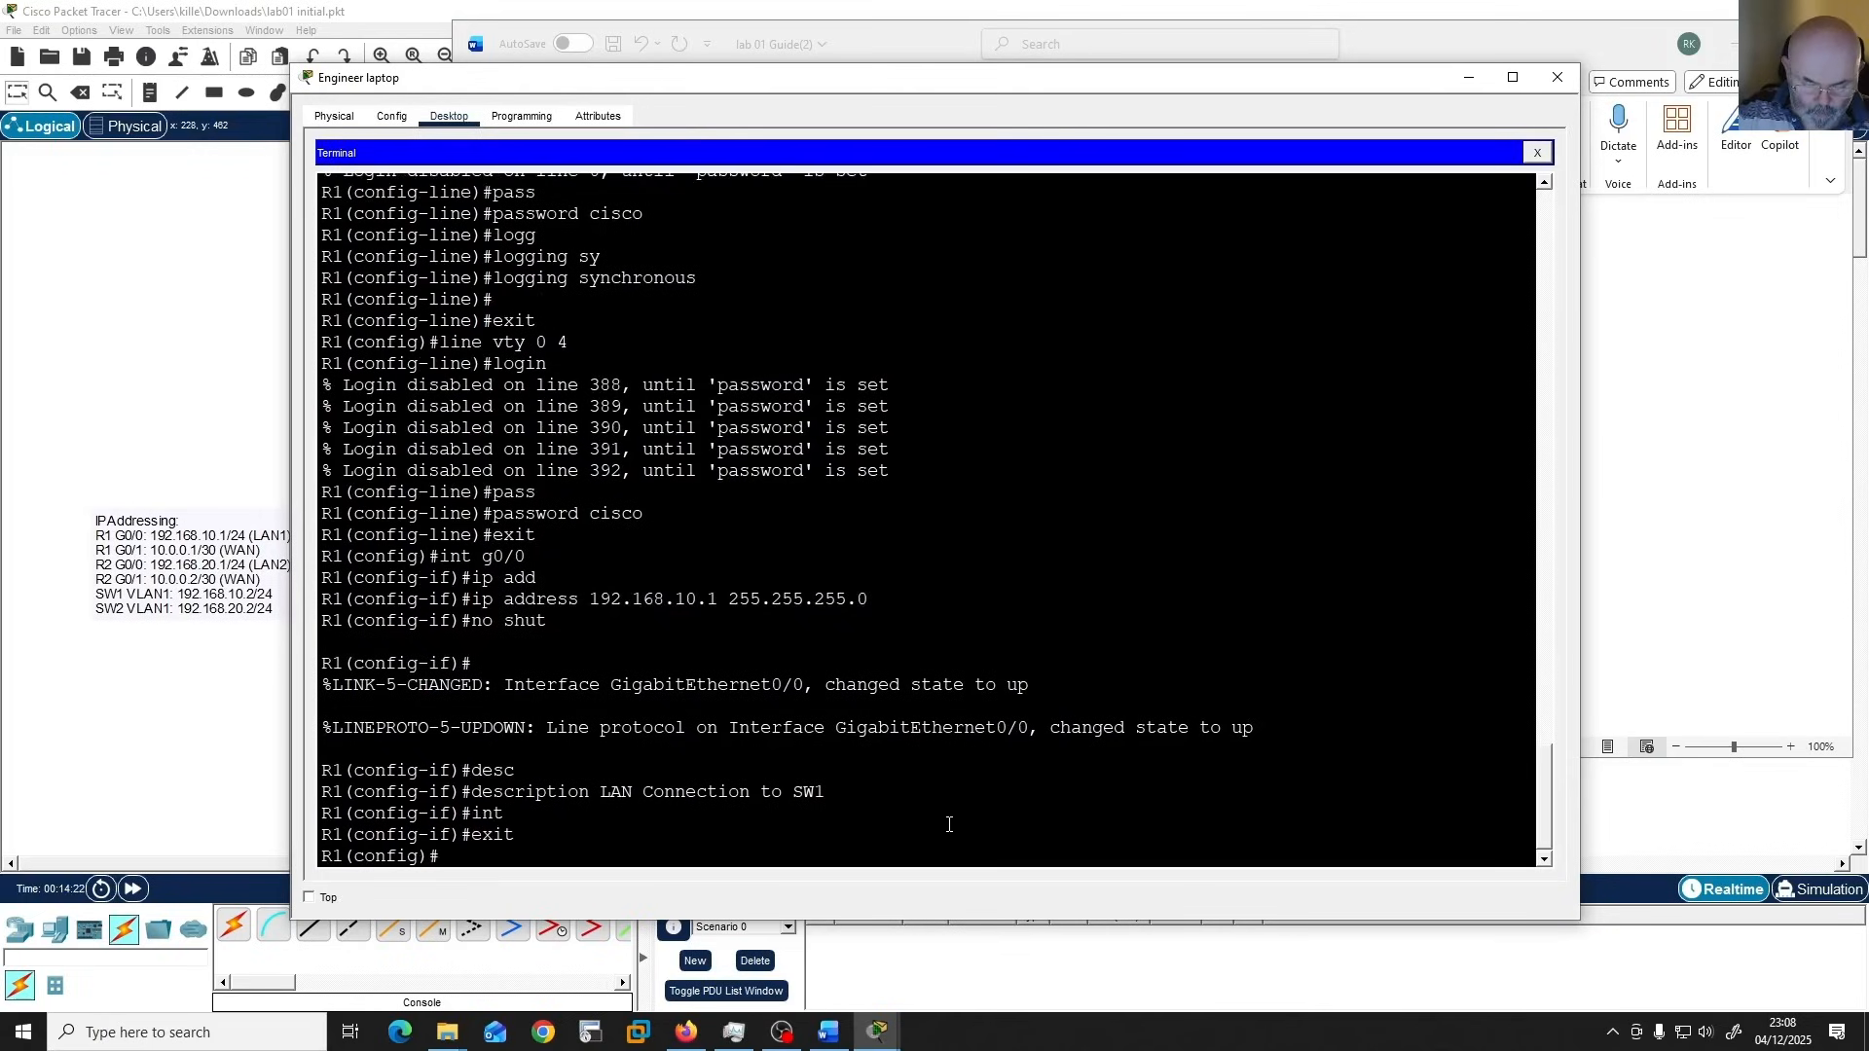
{"action": "type", "text": "int"}
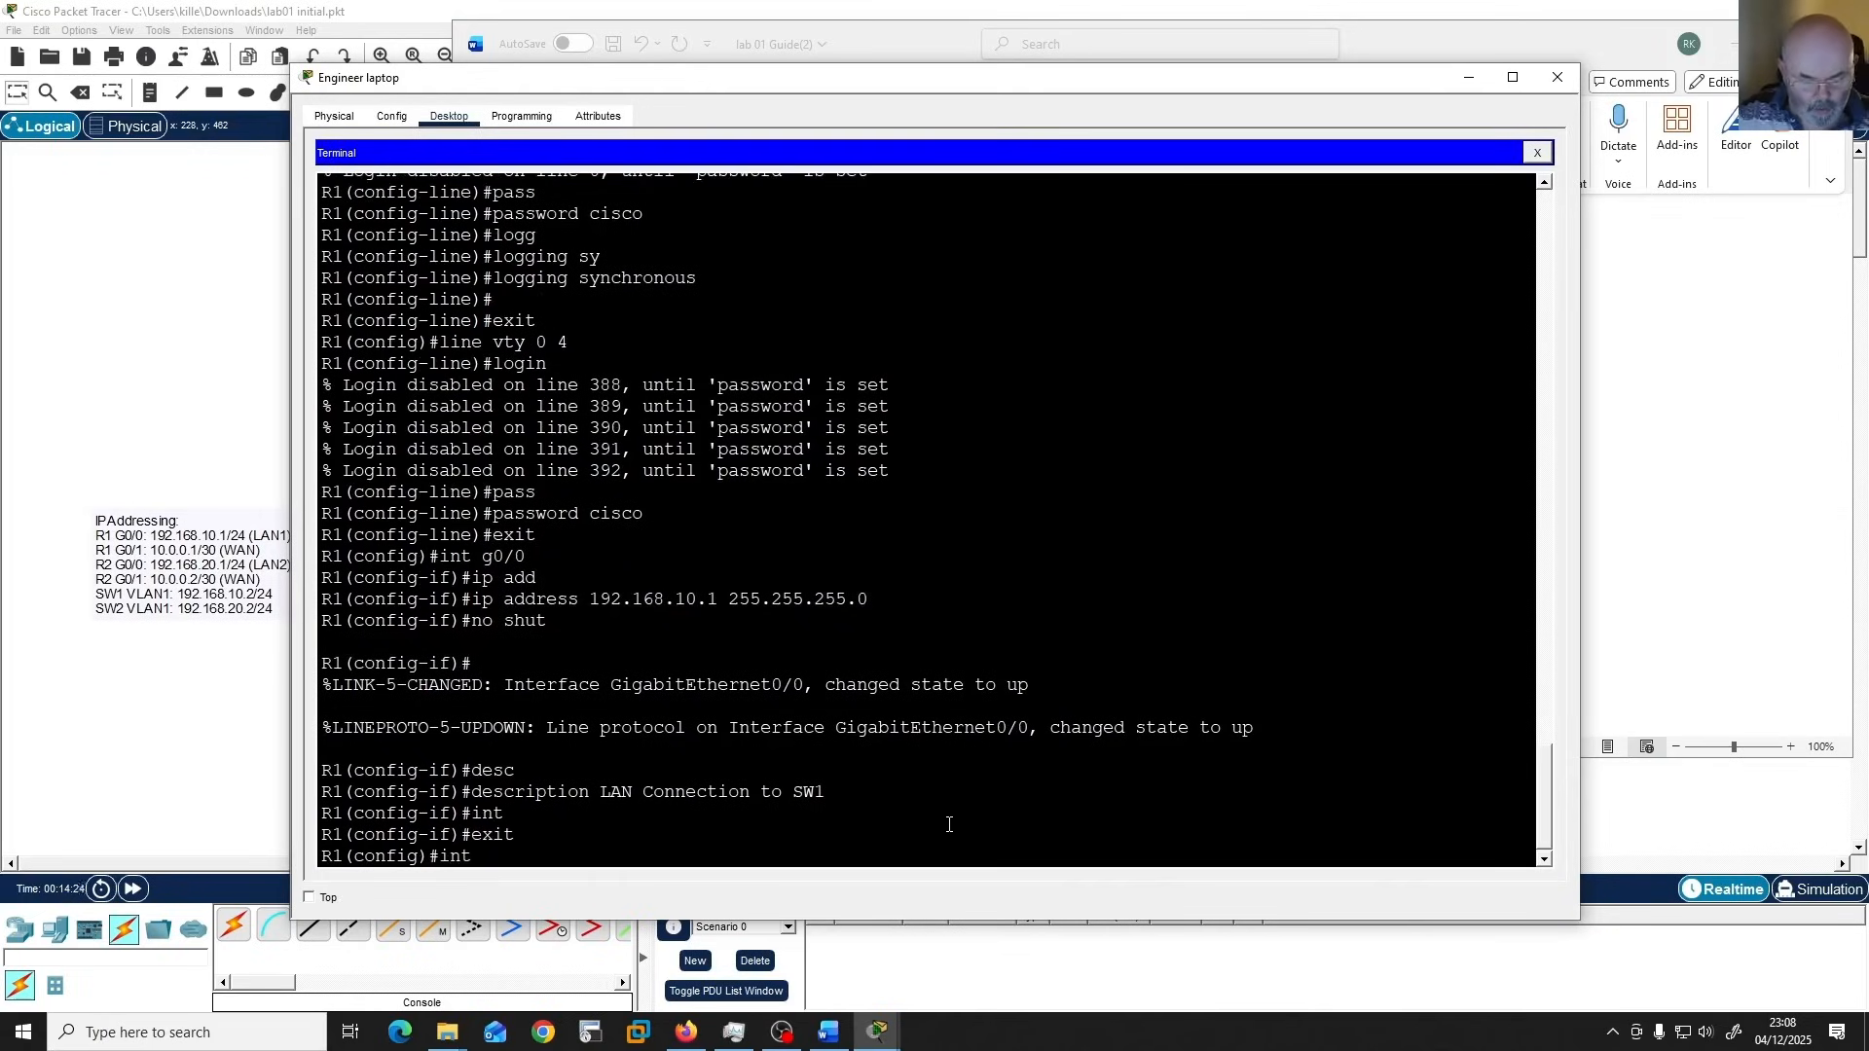
{"action": "type", "text": " gi"}
{"action": "key", "text": "Tab"}
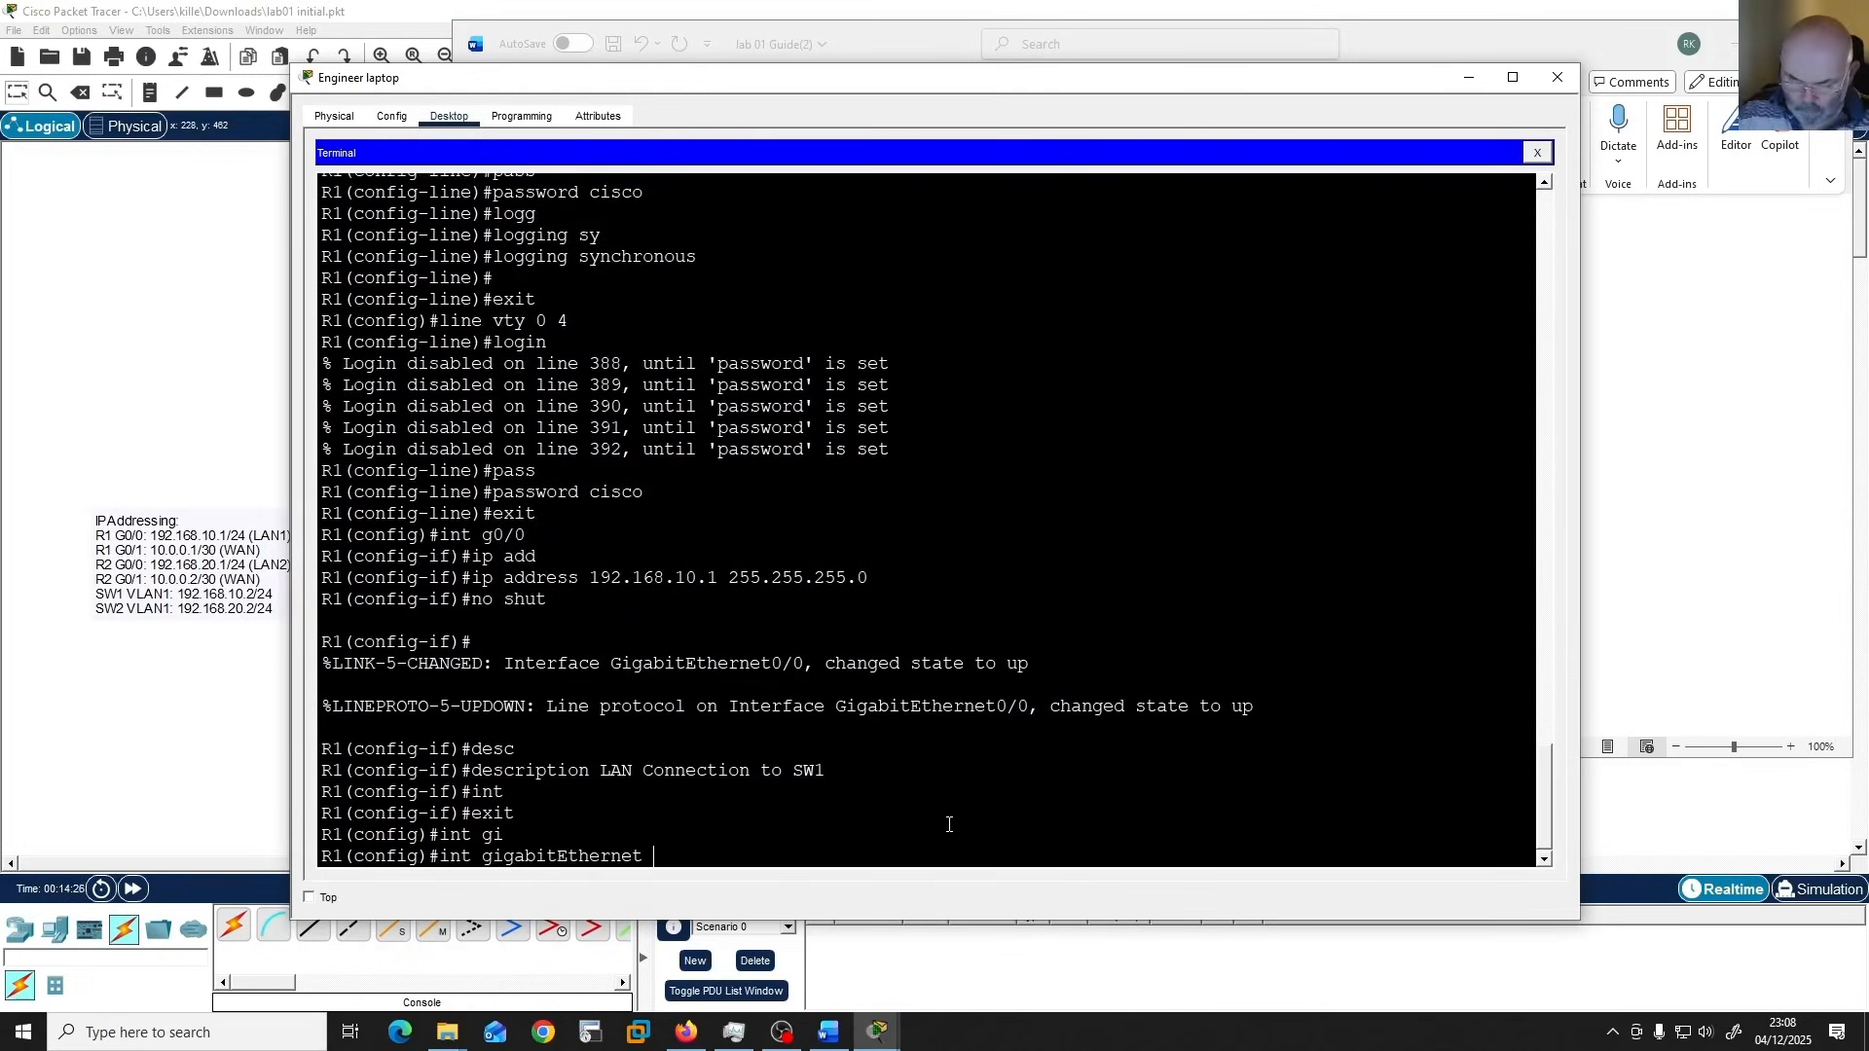
{"action": "type", "text": "0/1"}
{"action": "key", "text": "Return"}
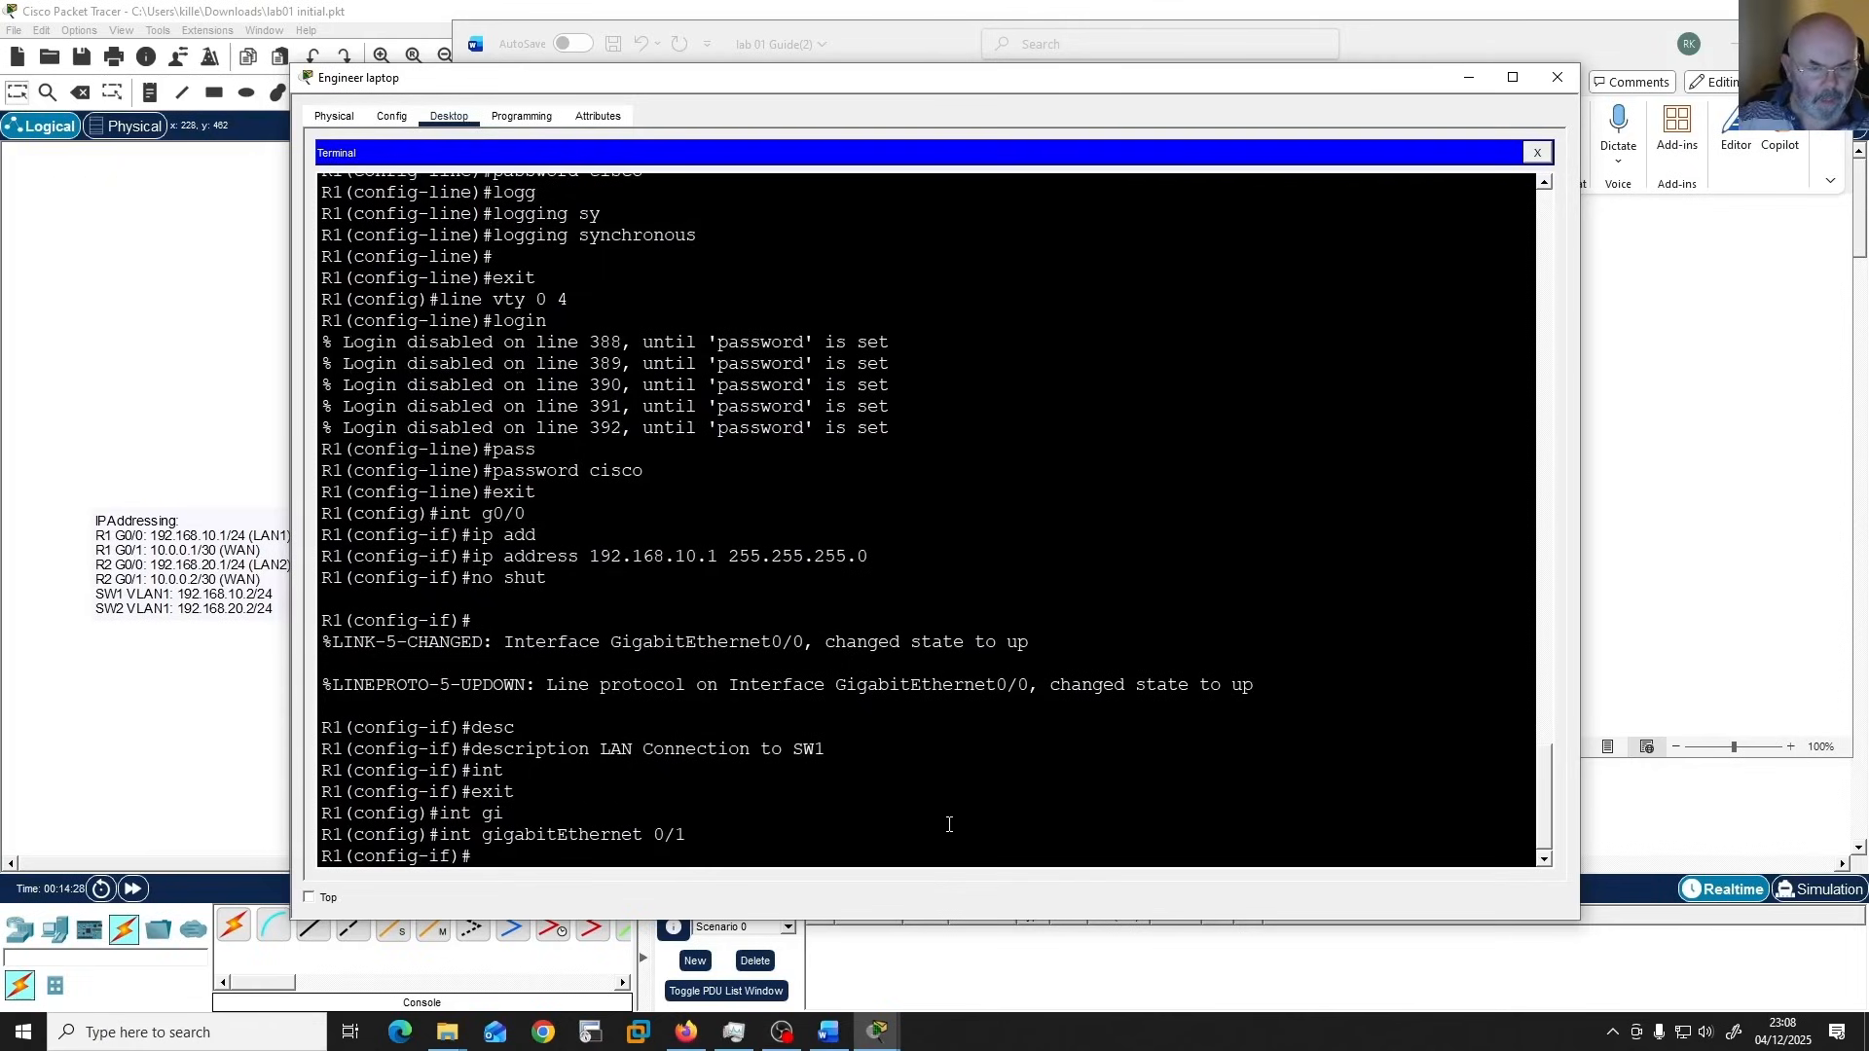
Assign IP address 10.0.0.1 with mask 255.255.255.252 to interface gigabitEthernet 0/1.
{"action": "type", "text": "ip ad"}
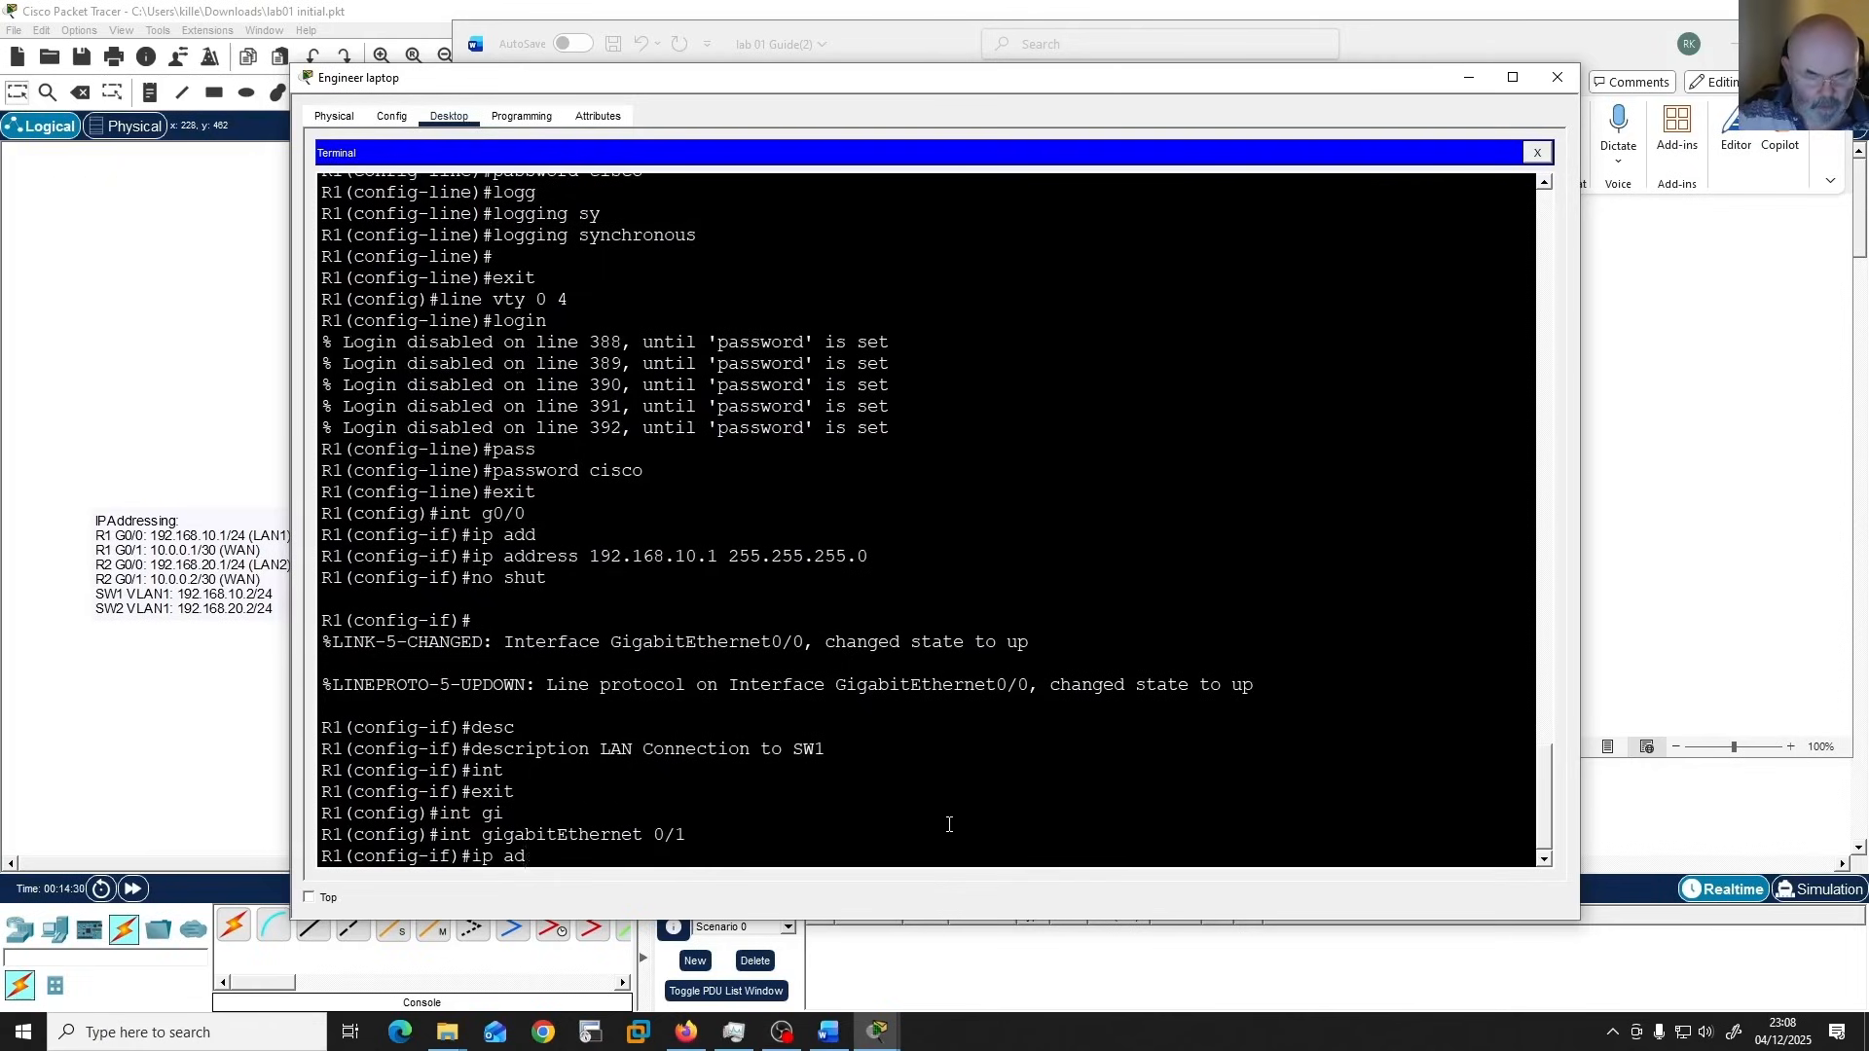
{"action": "type", "text": "d 1"}
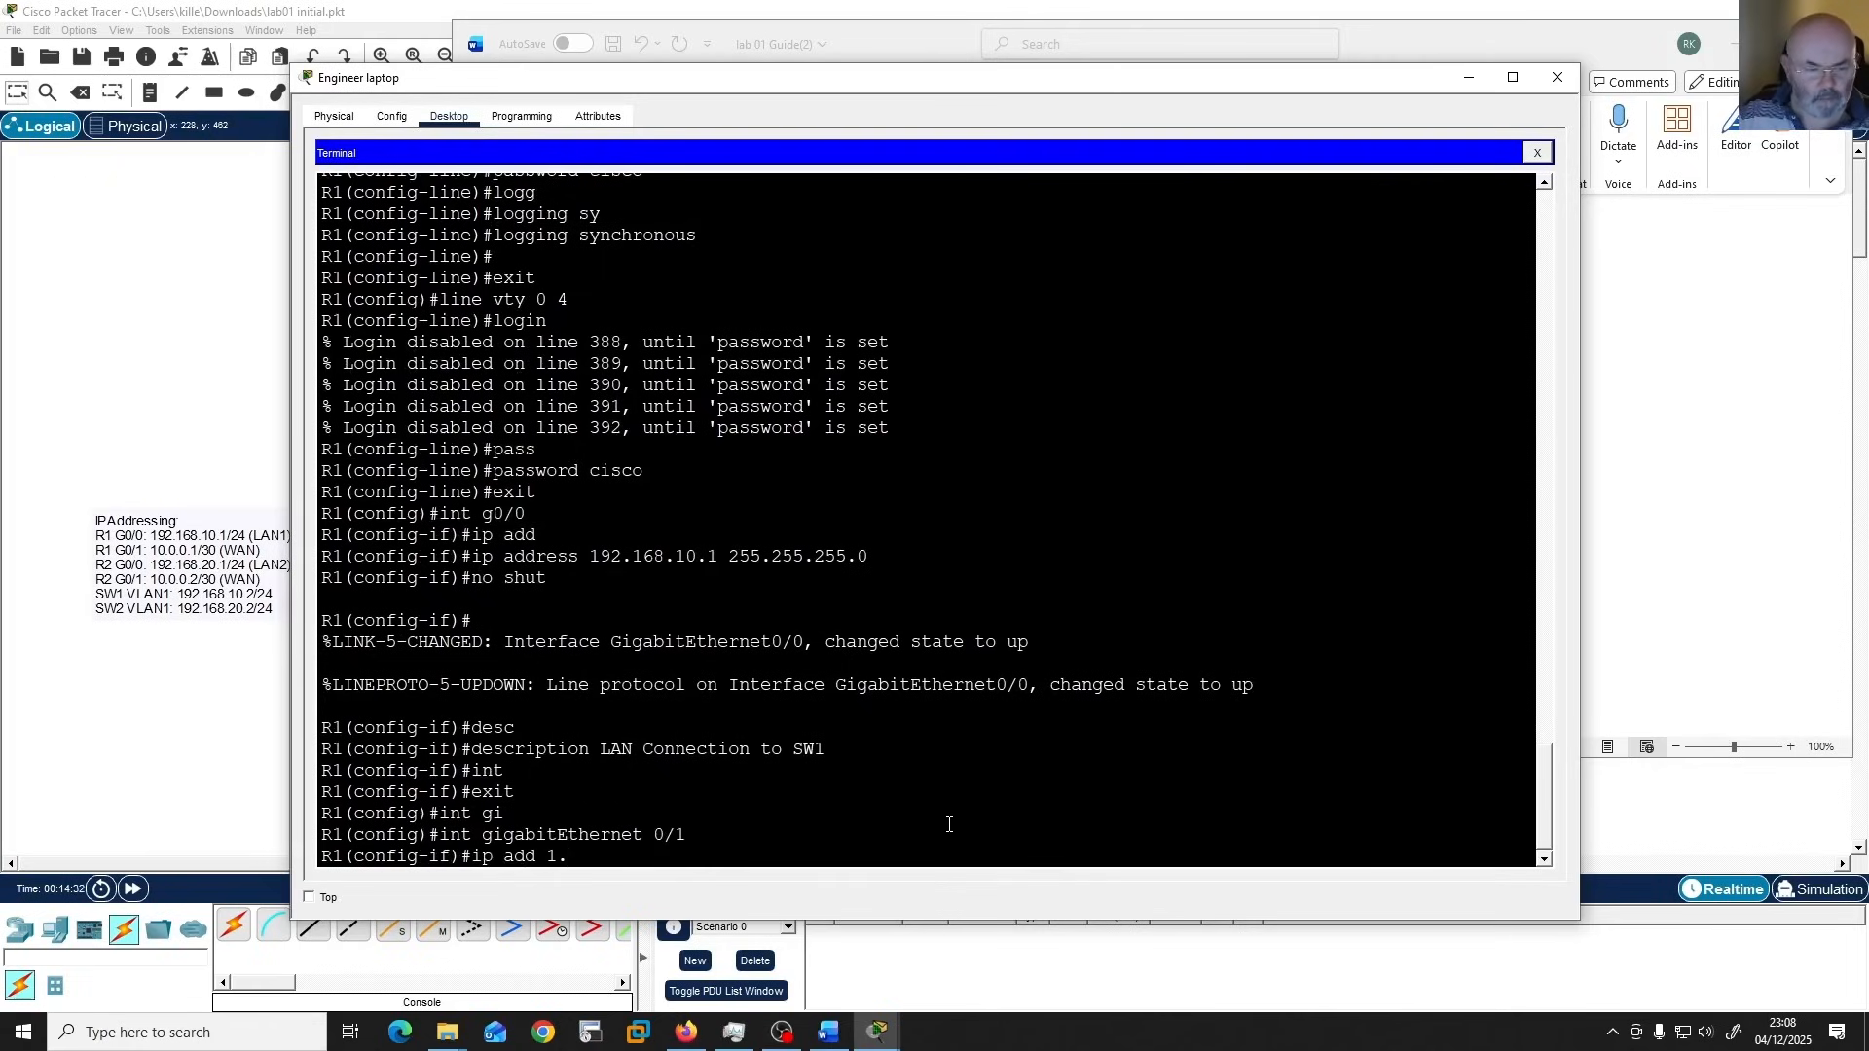
{"action": "type", "text": "0.1"}
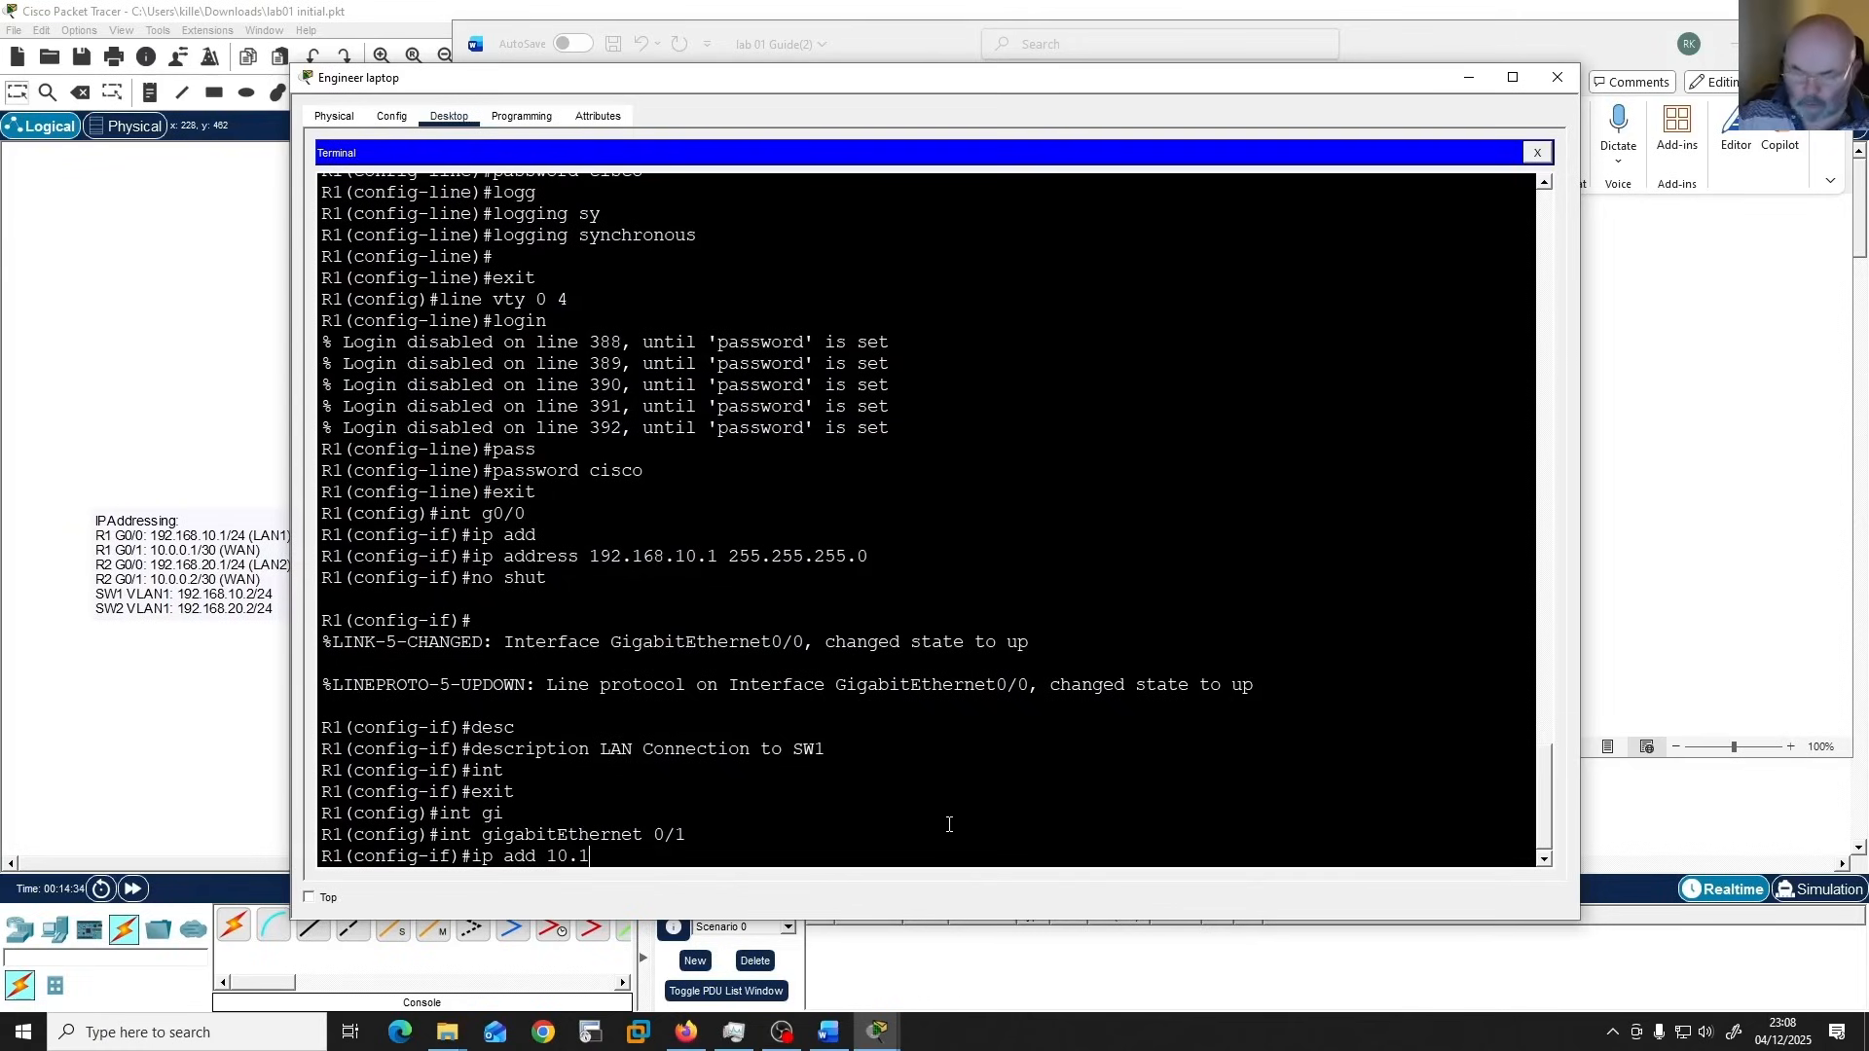
{"action": "key", "text": "BackSpace"}
{"action": "type", "text": "0.0.1"}
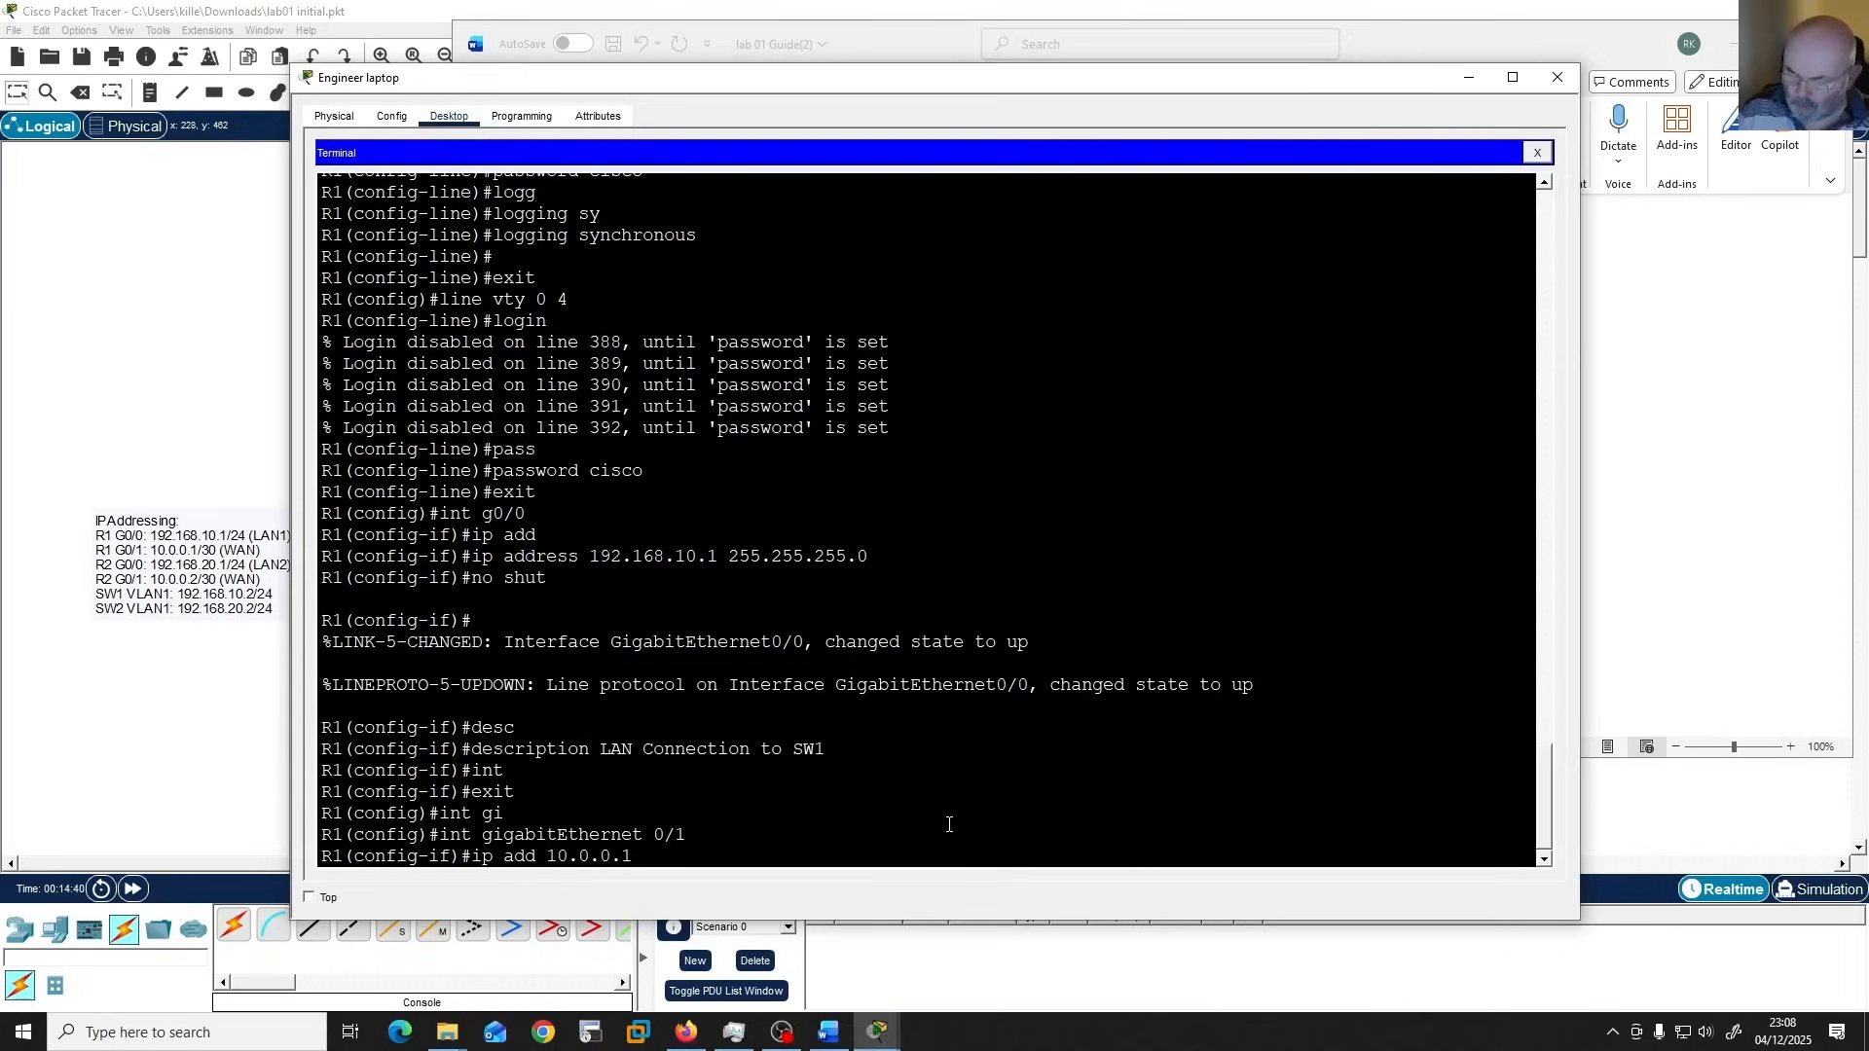
{"action": "type", "text": " 255.255"}
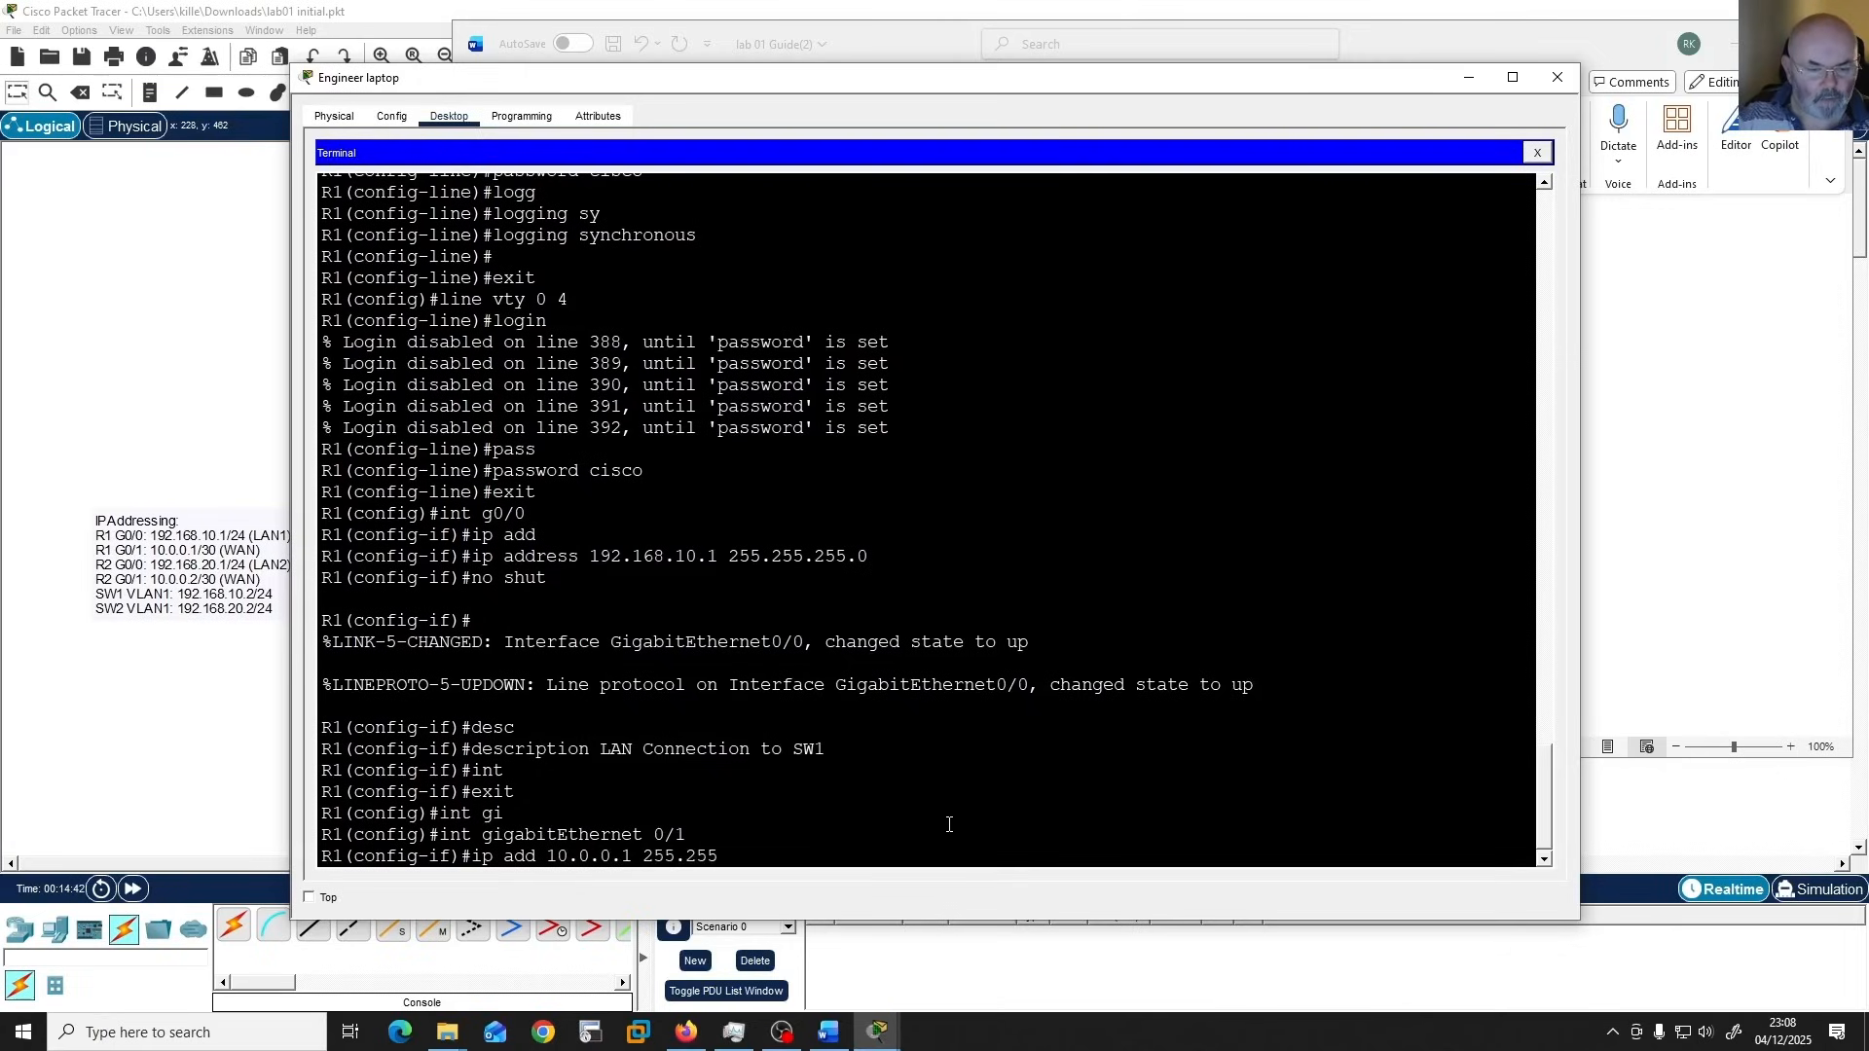
{"action": "type", "text": ".255.252"}
{"action": "key", "text": "Return"}
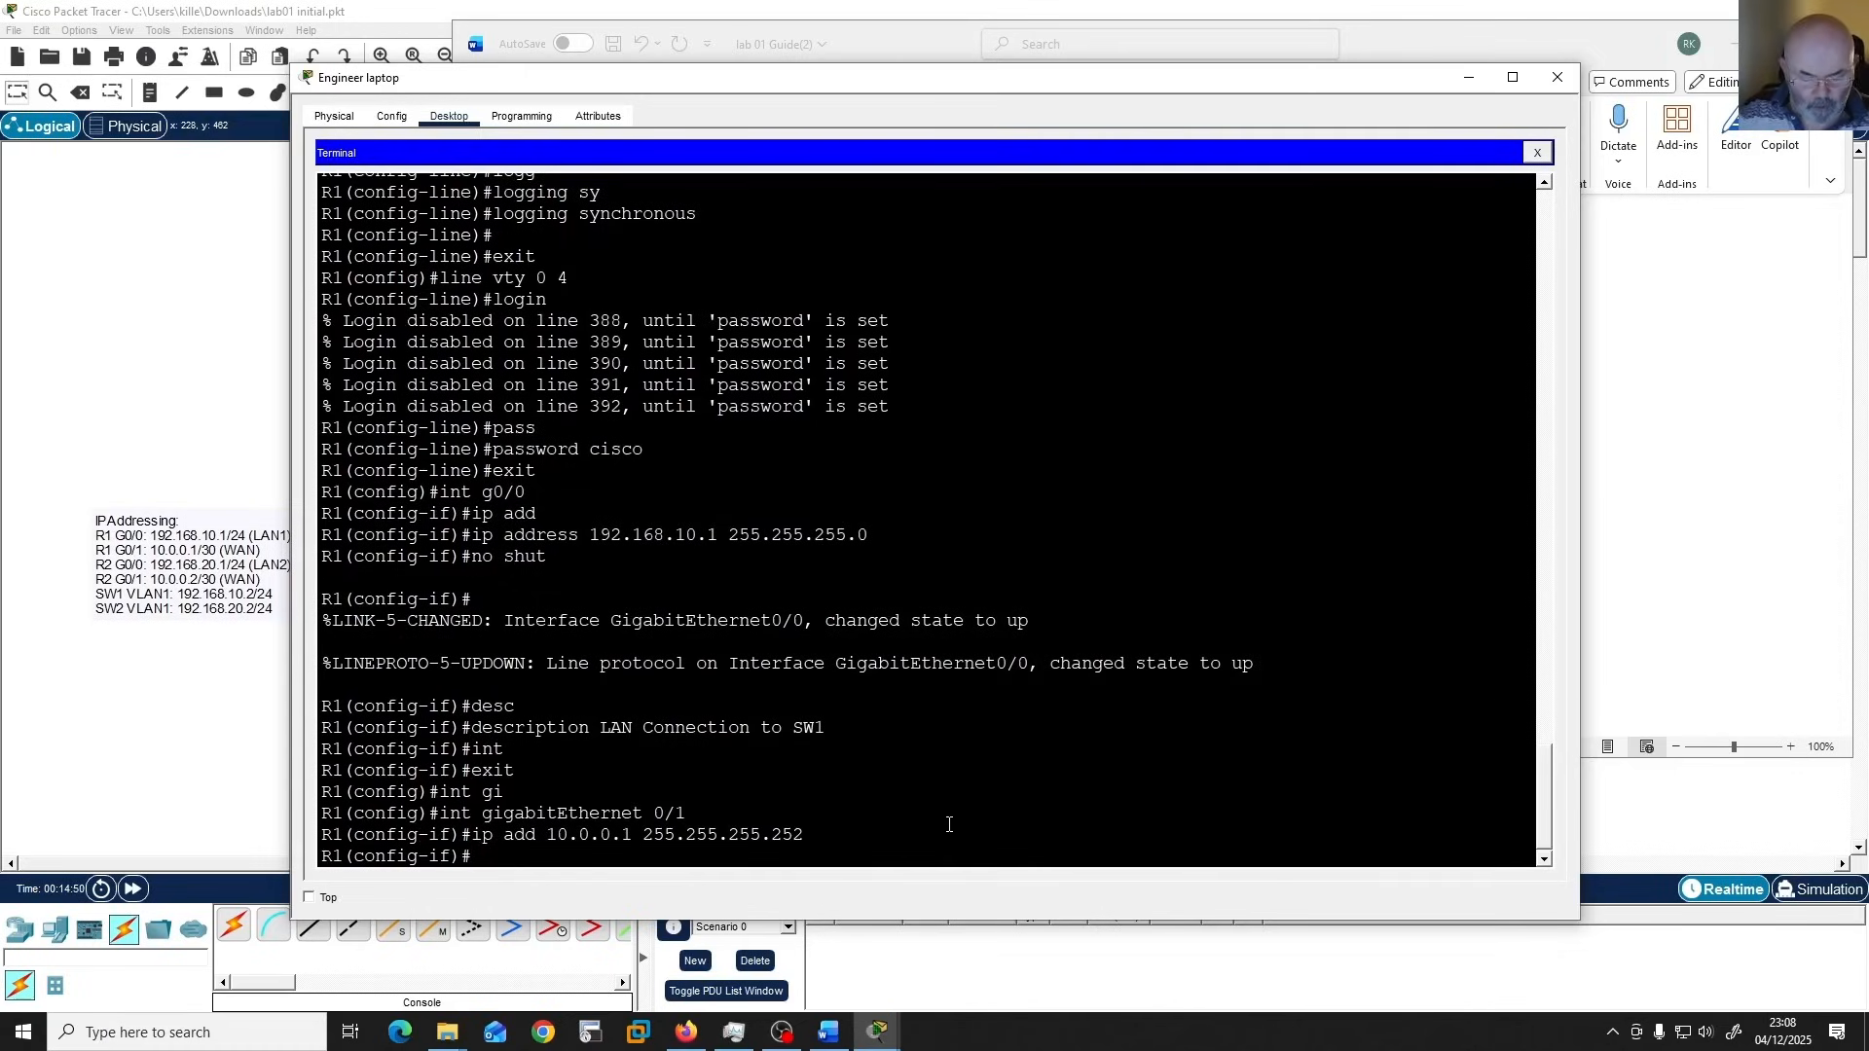
Set gigabitEthernet 0/1's description to the copied text "WAN Link to R2" and enable the interface with "no shut".
{"action": "type", "text": "desc"}
{"action": "key", "text": "Tab"}
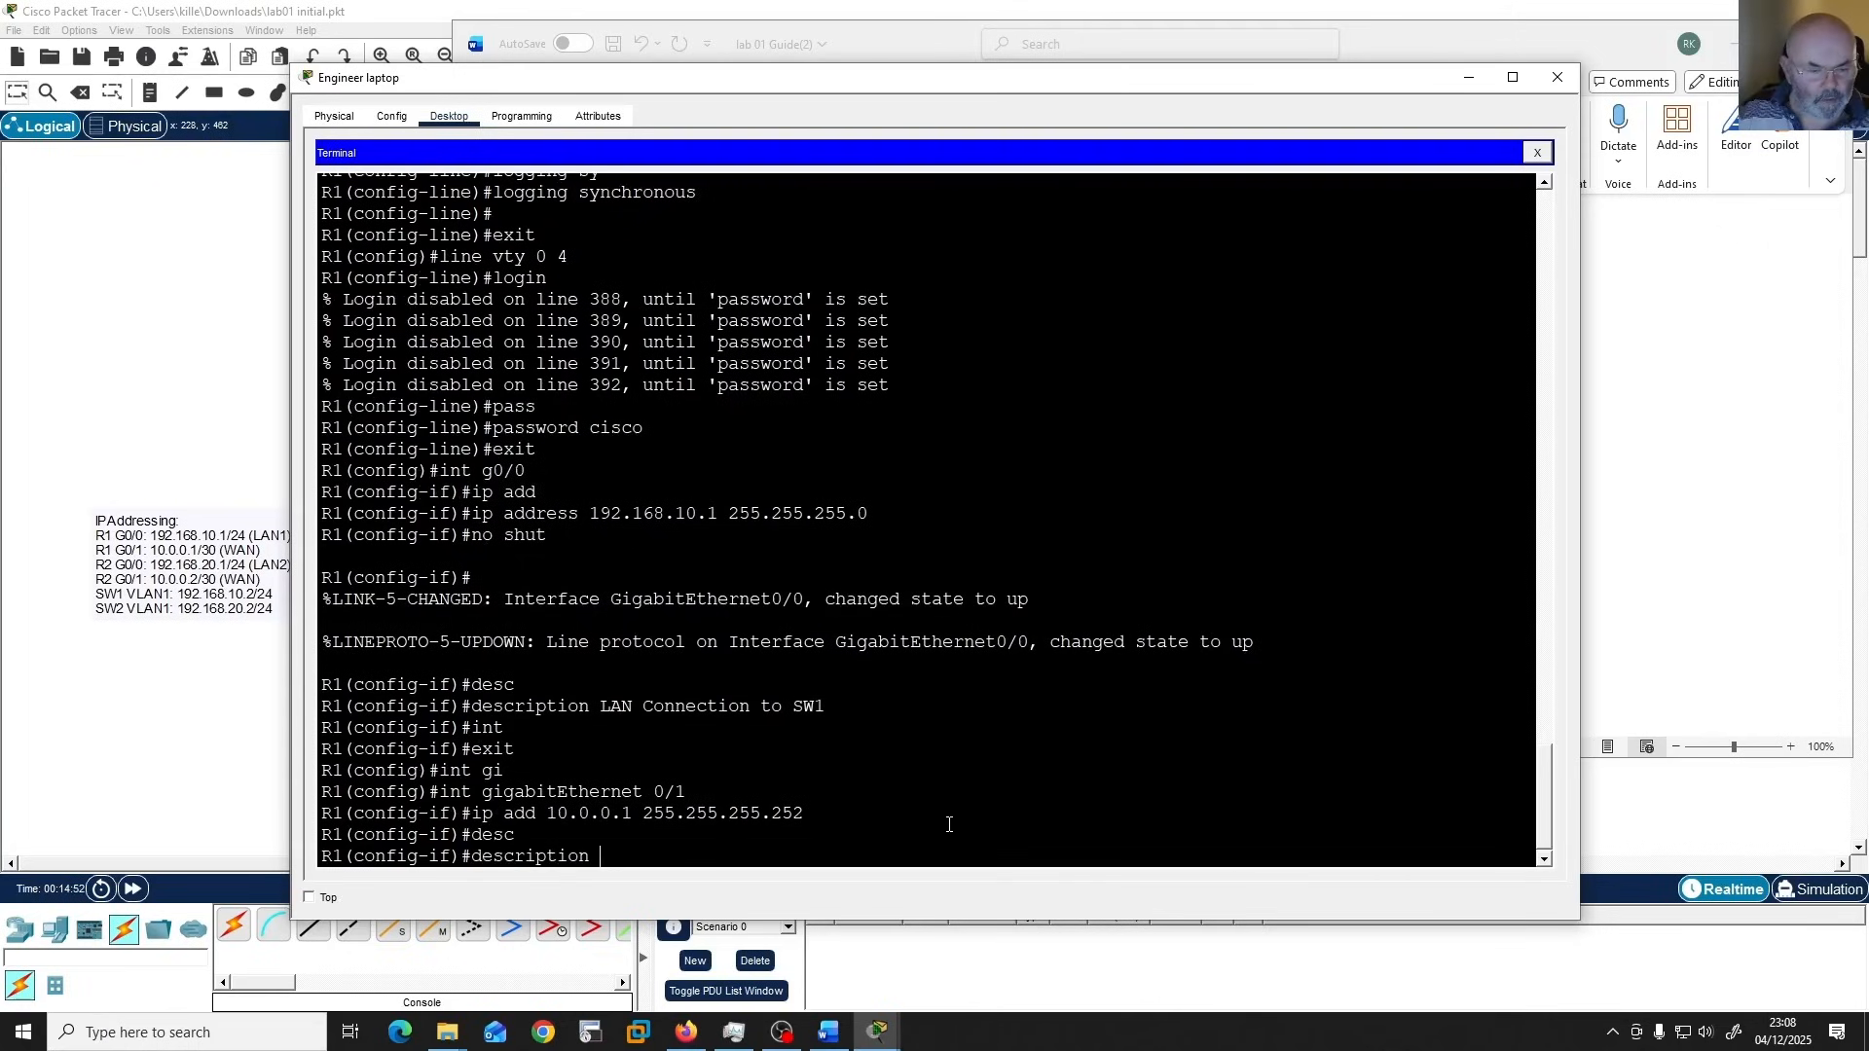
{"action": "right_click", "coordinate": [949, 824]}
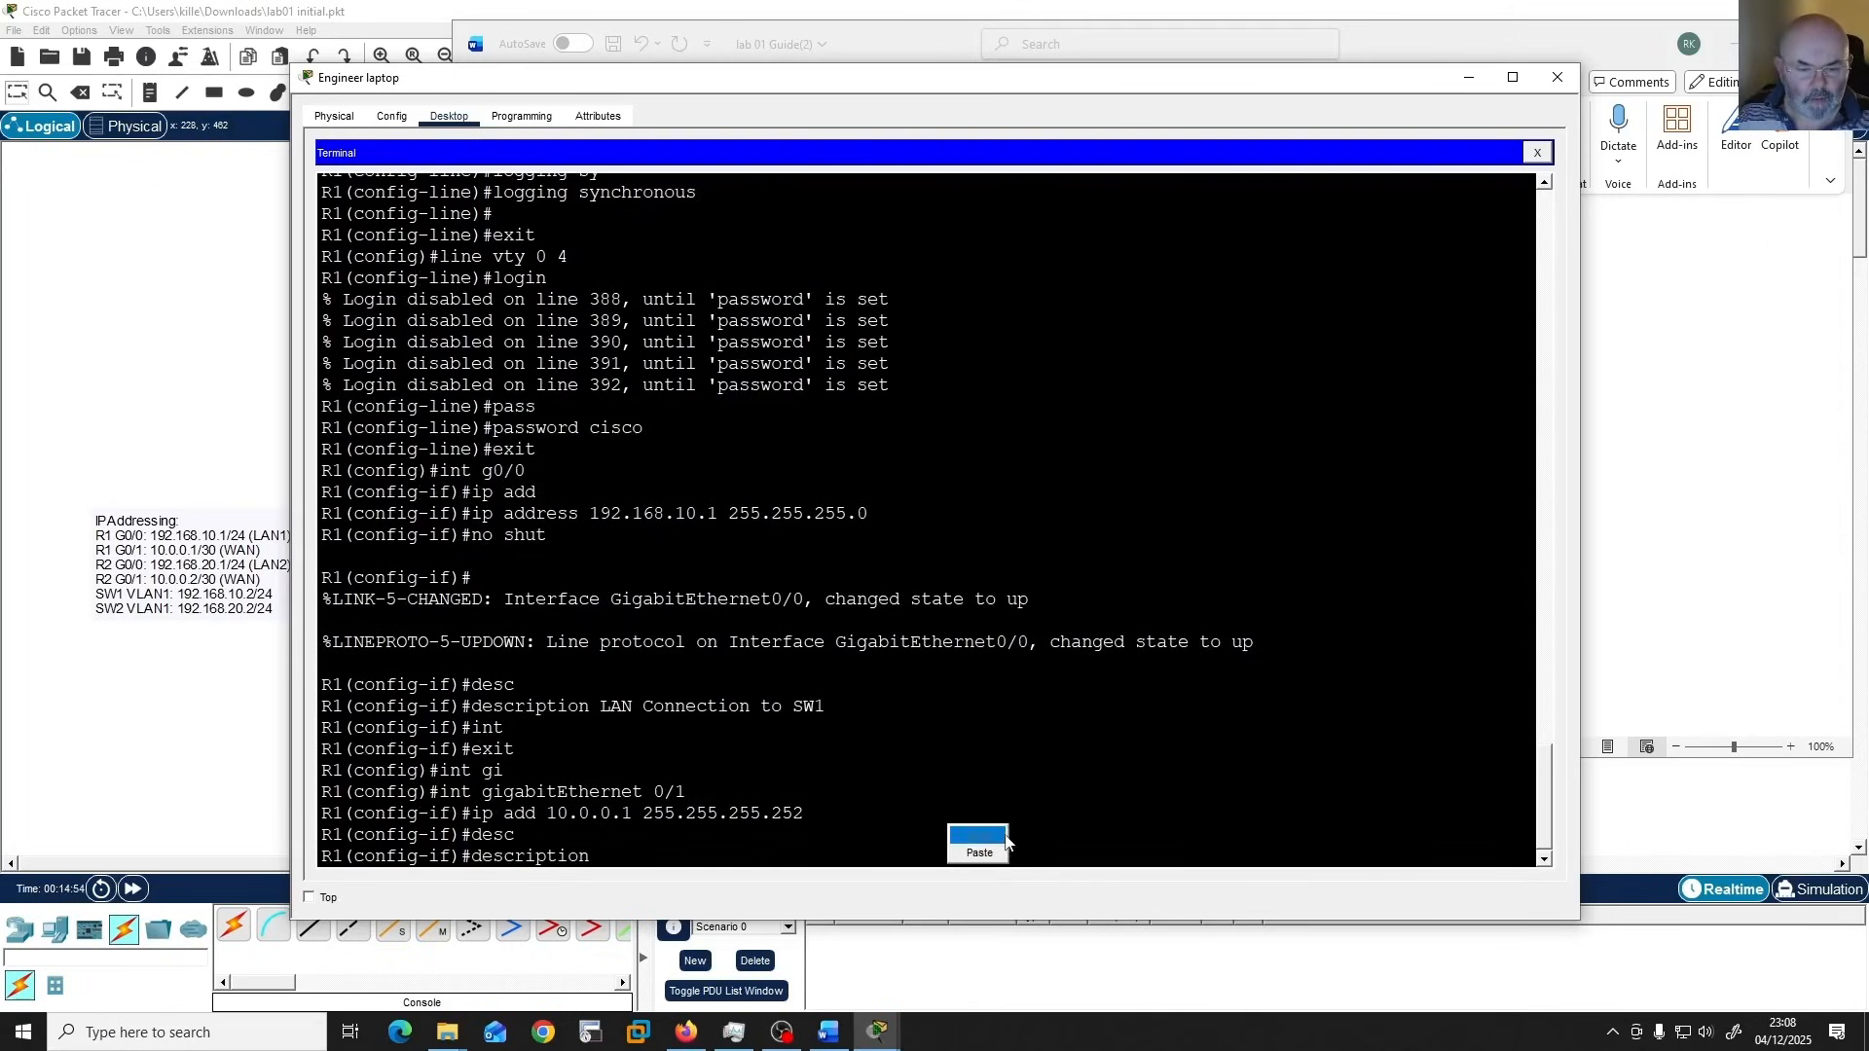
{"action": "left_click", "coordinate": [981, 856]}
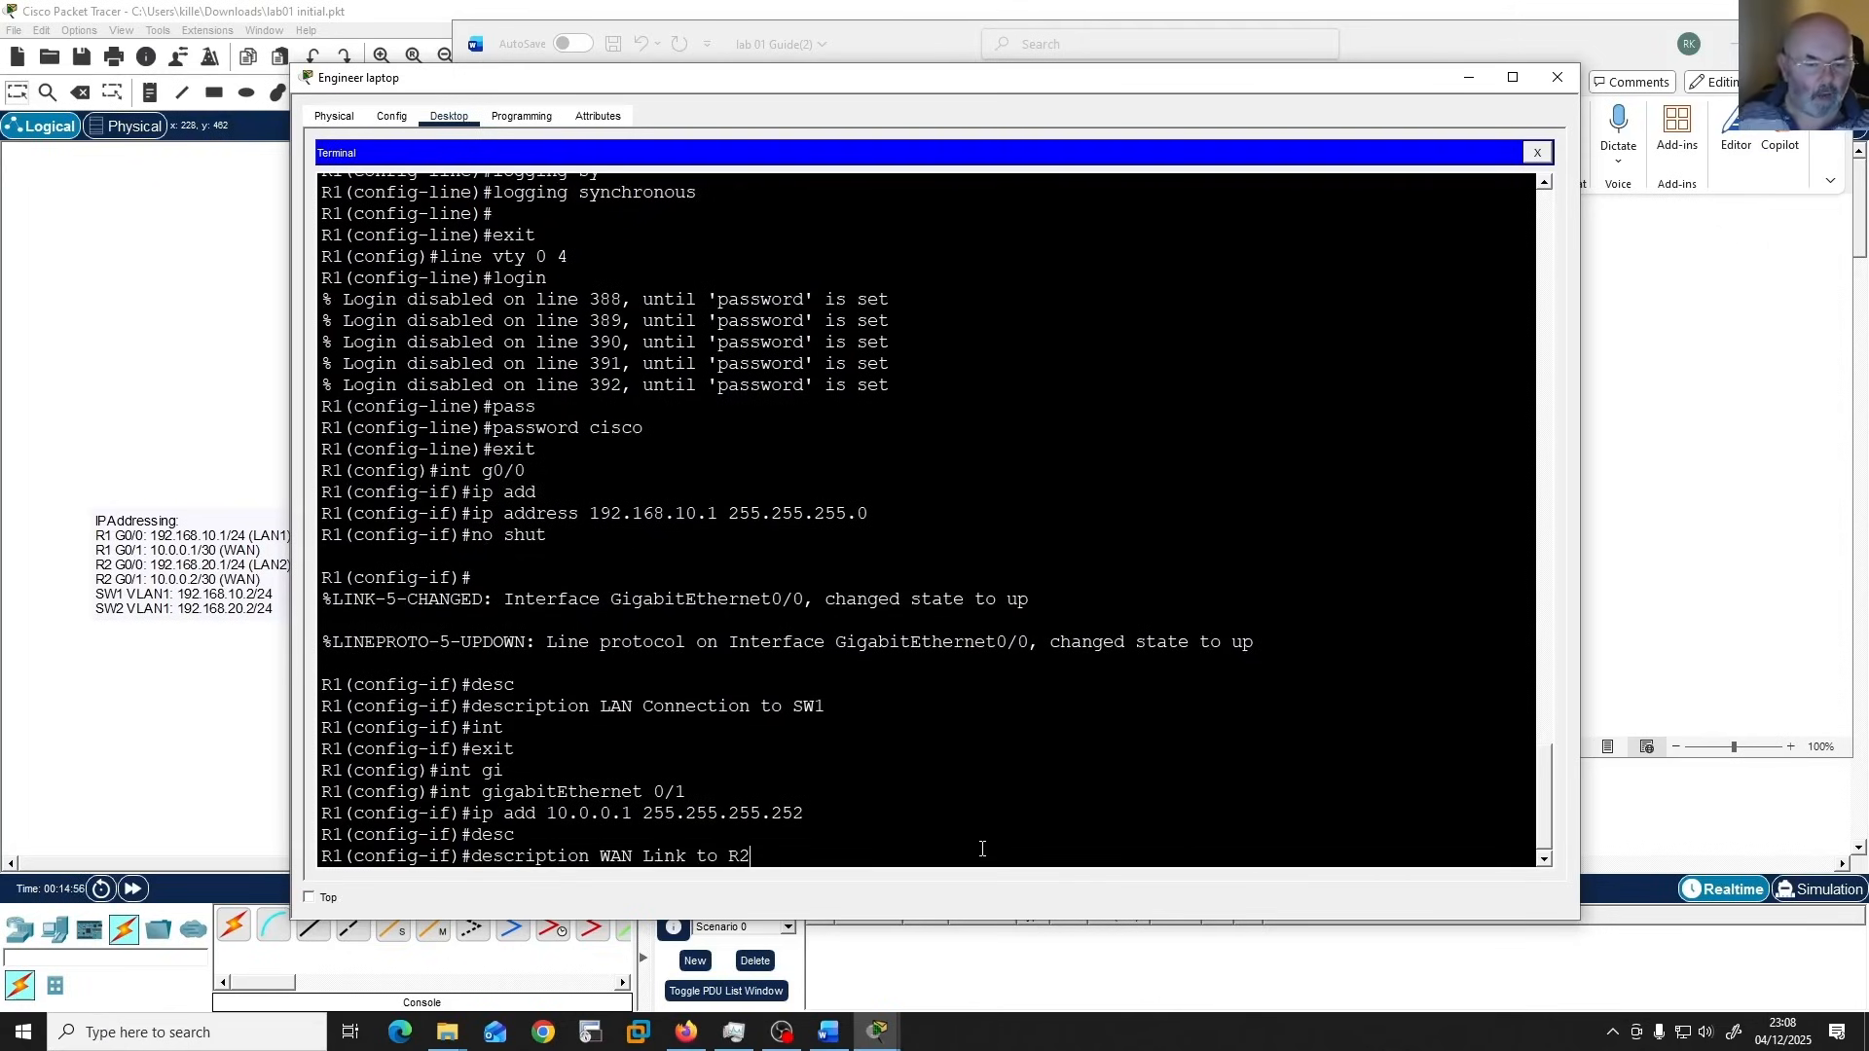
{"action": "key", "text": "Return"}
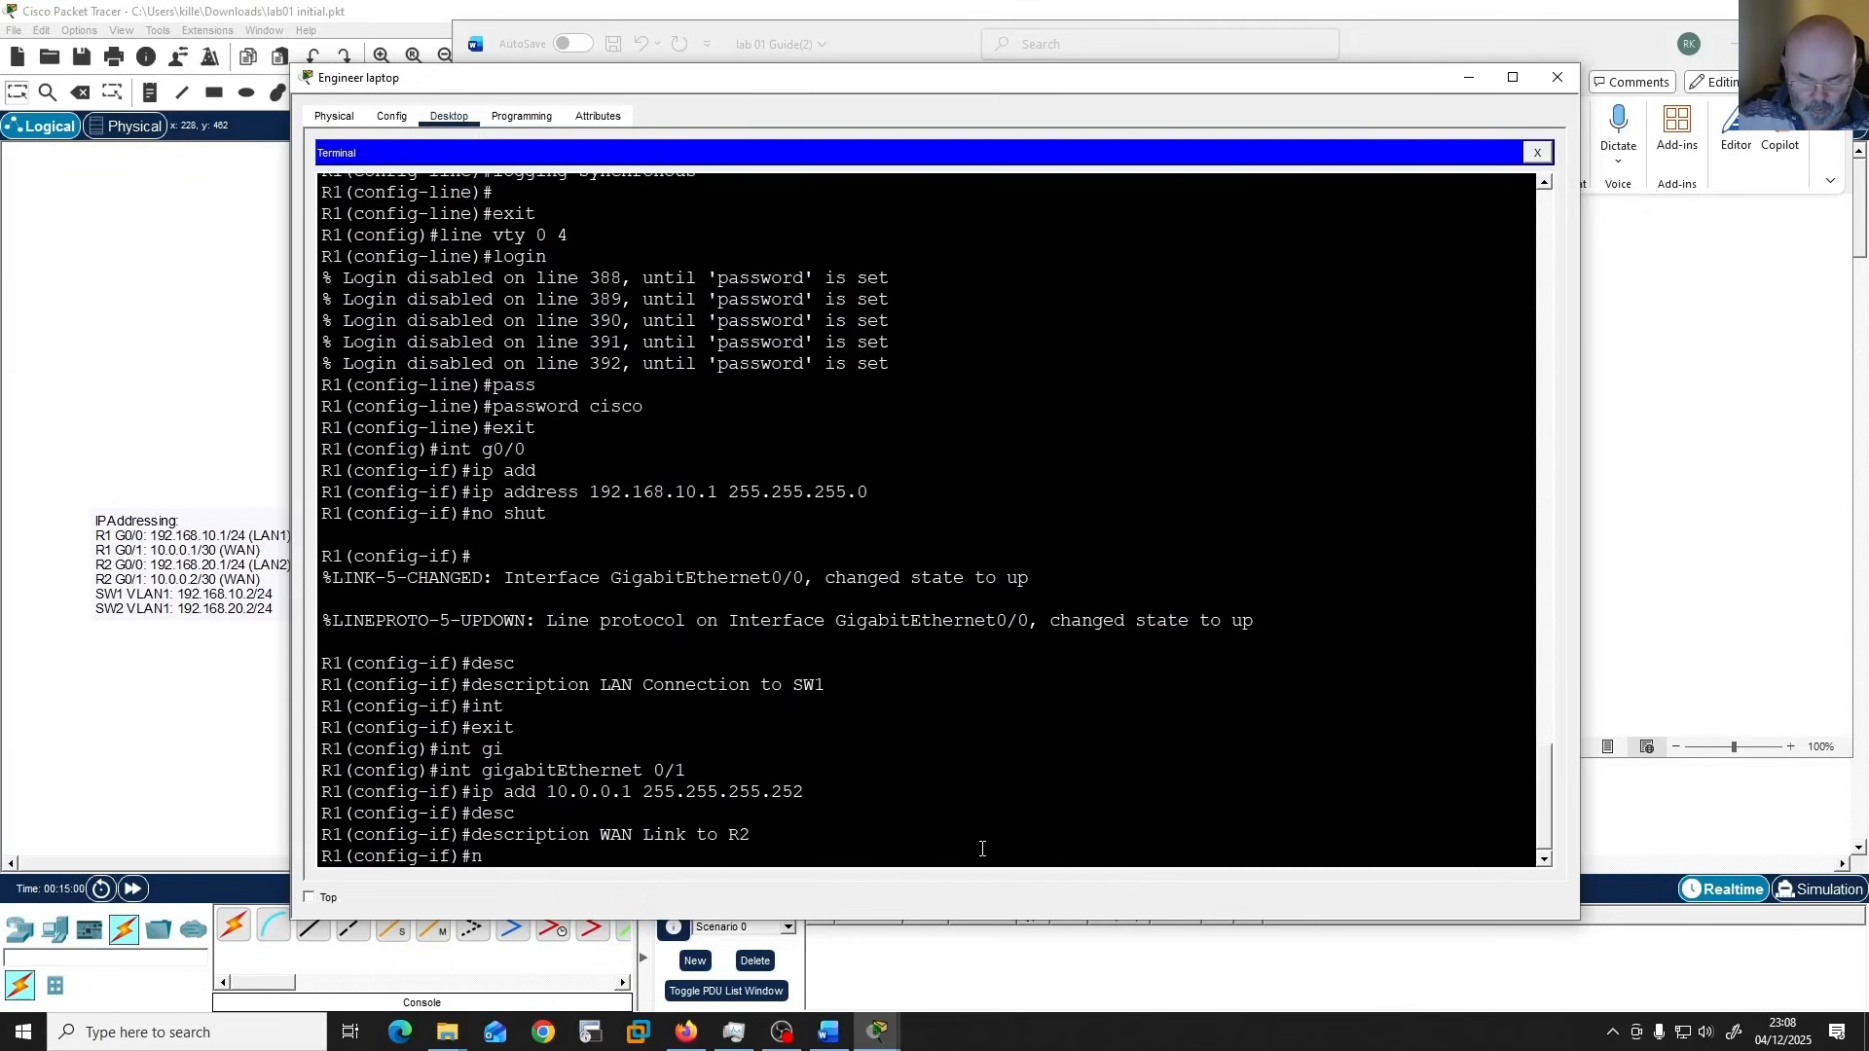
{"action": "type", "text": "no shut"}
{"action": "key", "text": "Return"}
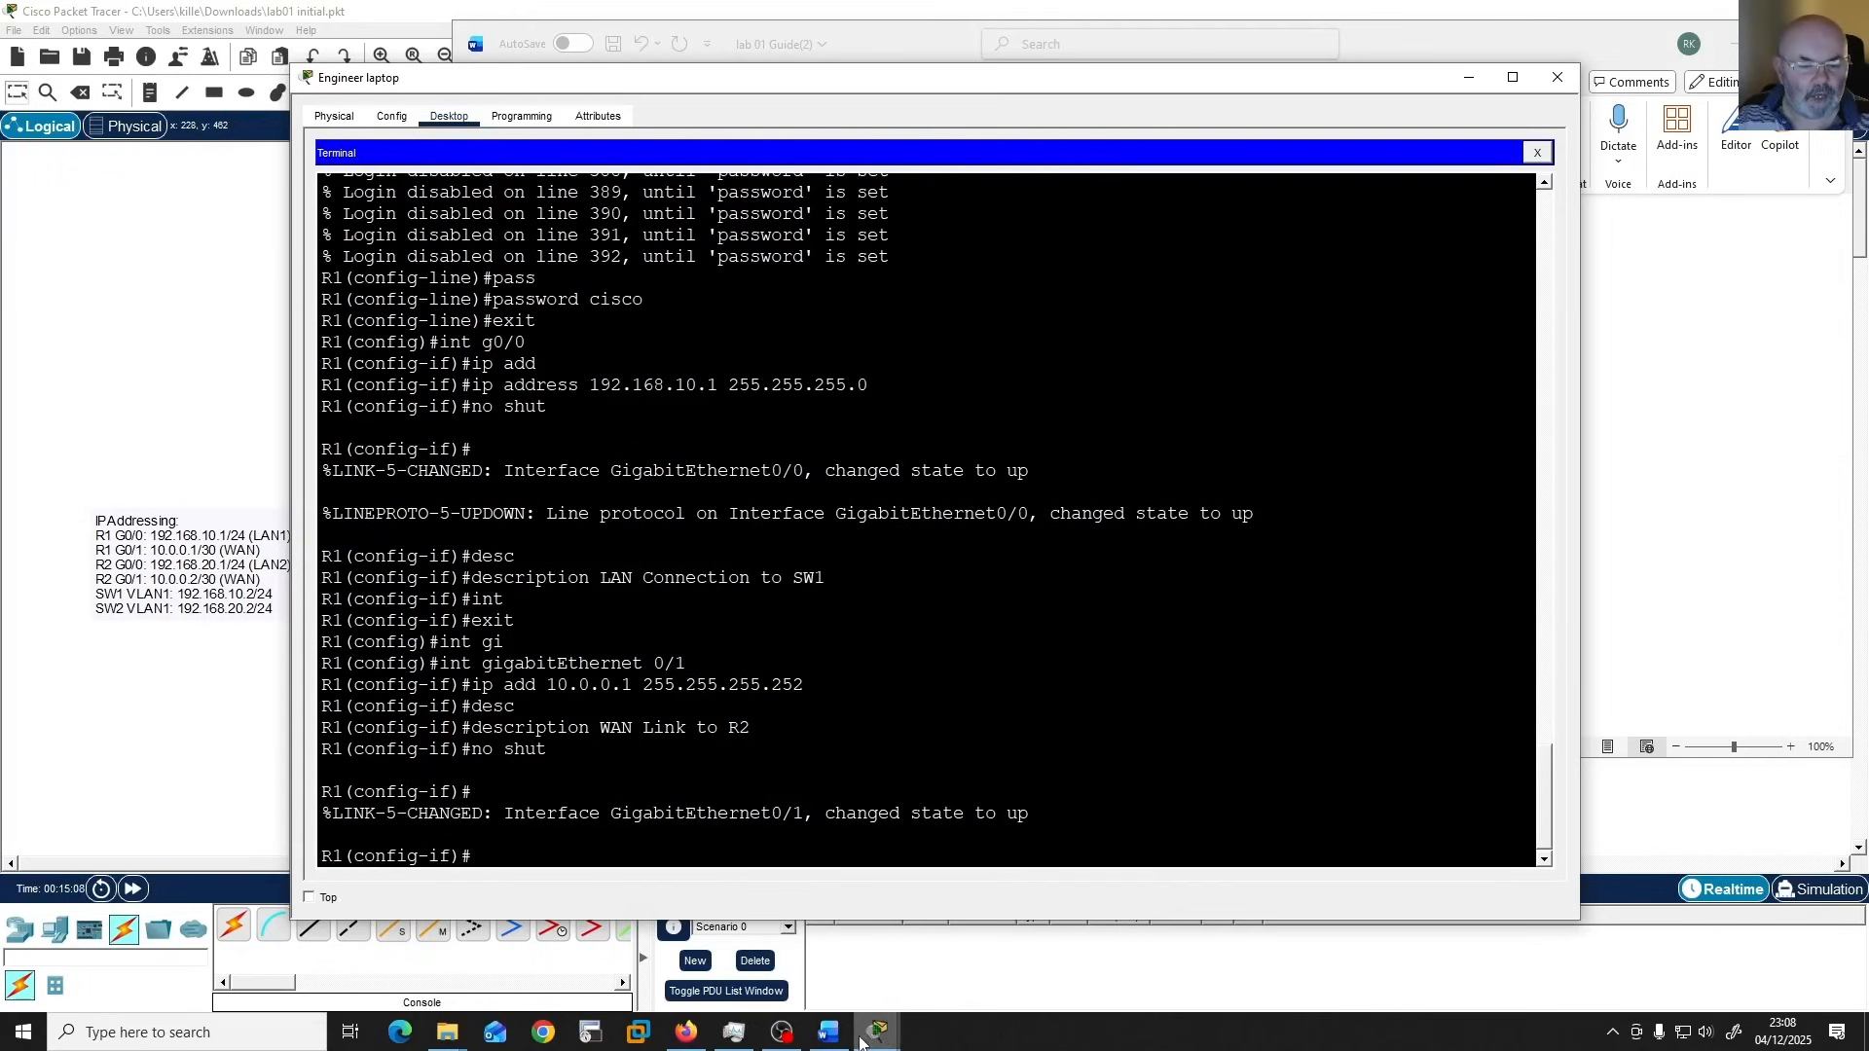
Check the static route task in the Word guide, minimize it and exit interface configuration in the laptop's terminal.
{"action": "left_click", "coordinate": [829, 1032]}
{"action": "left_click_drag", "start_coordinate": [646, 650], "coordinate": [800, 652]}
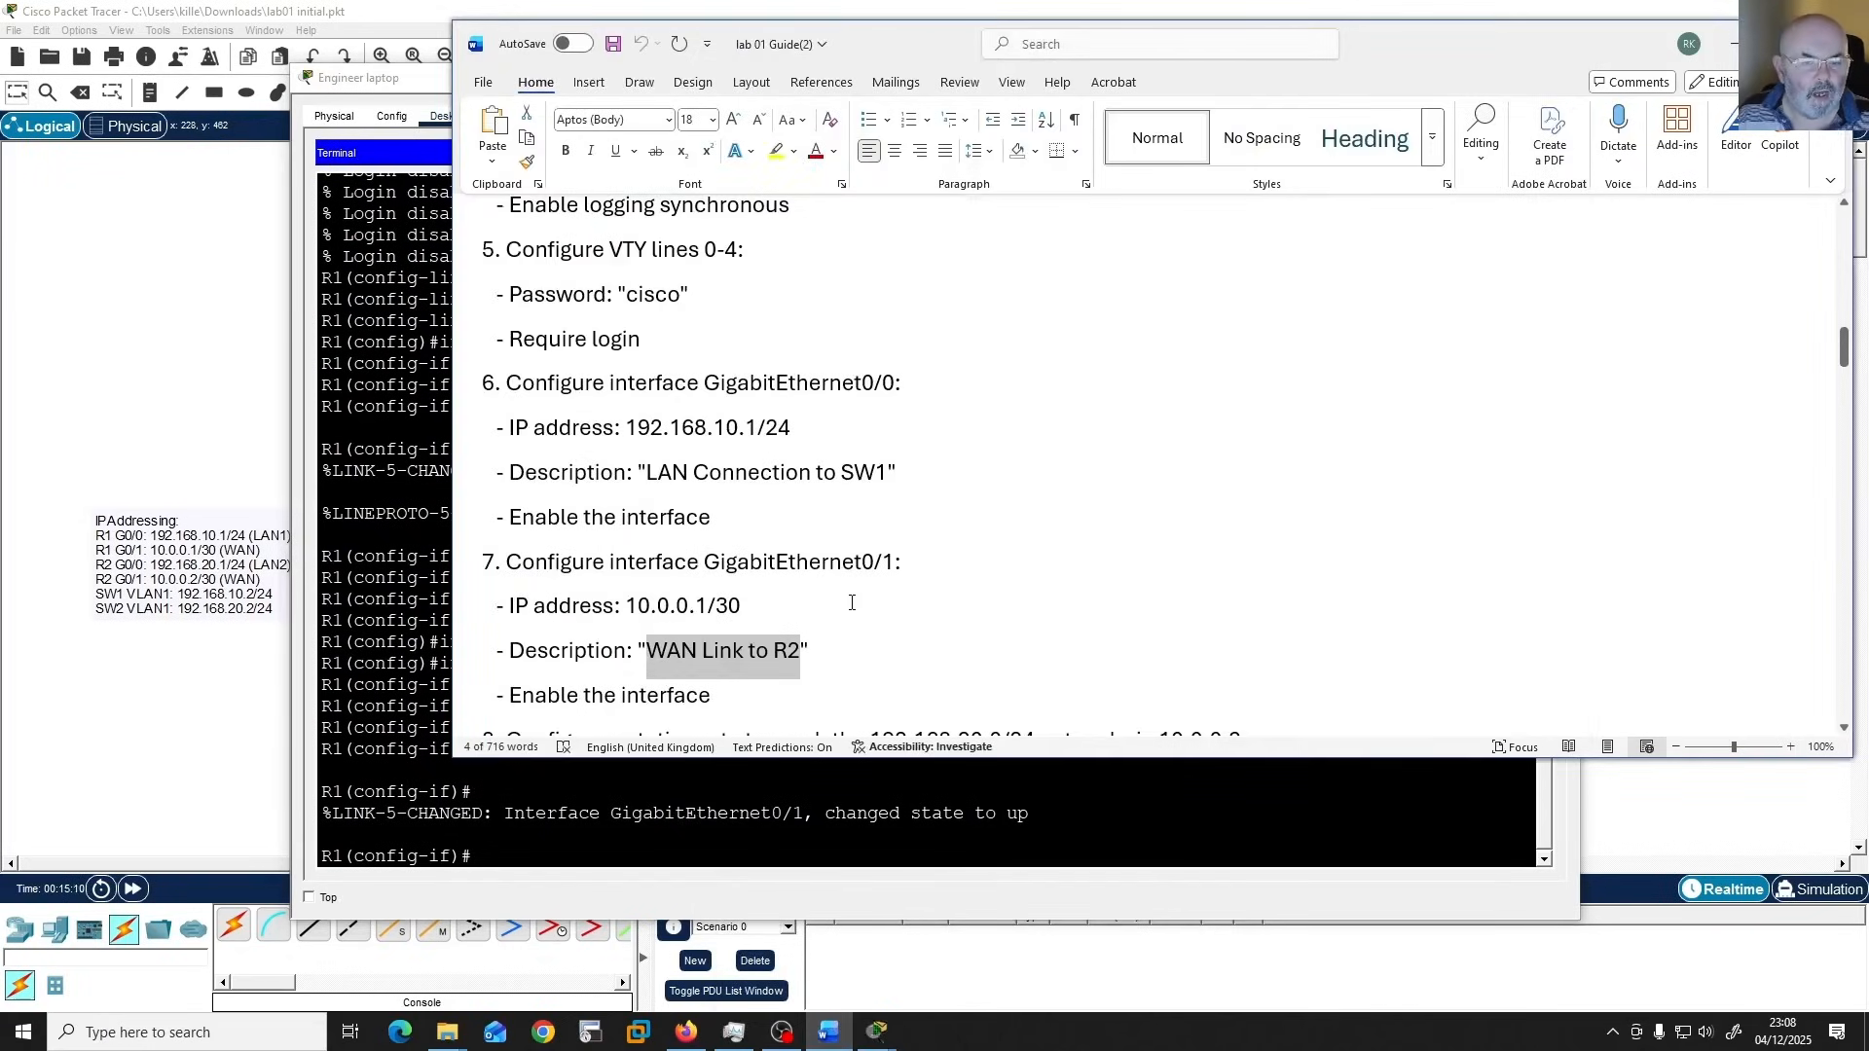
{"action": "scroll", "coordinate": [831, 688], "scroll_direction": "down", "scroll_amount": 2}
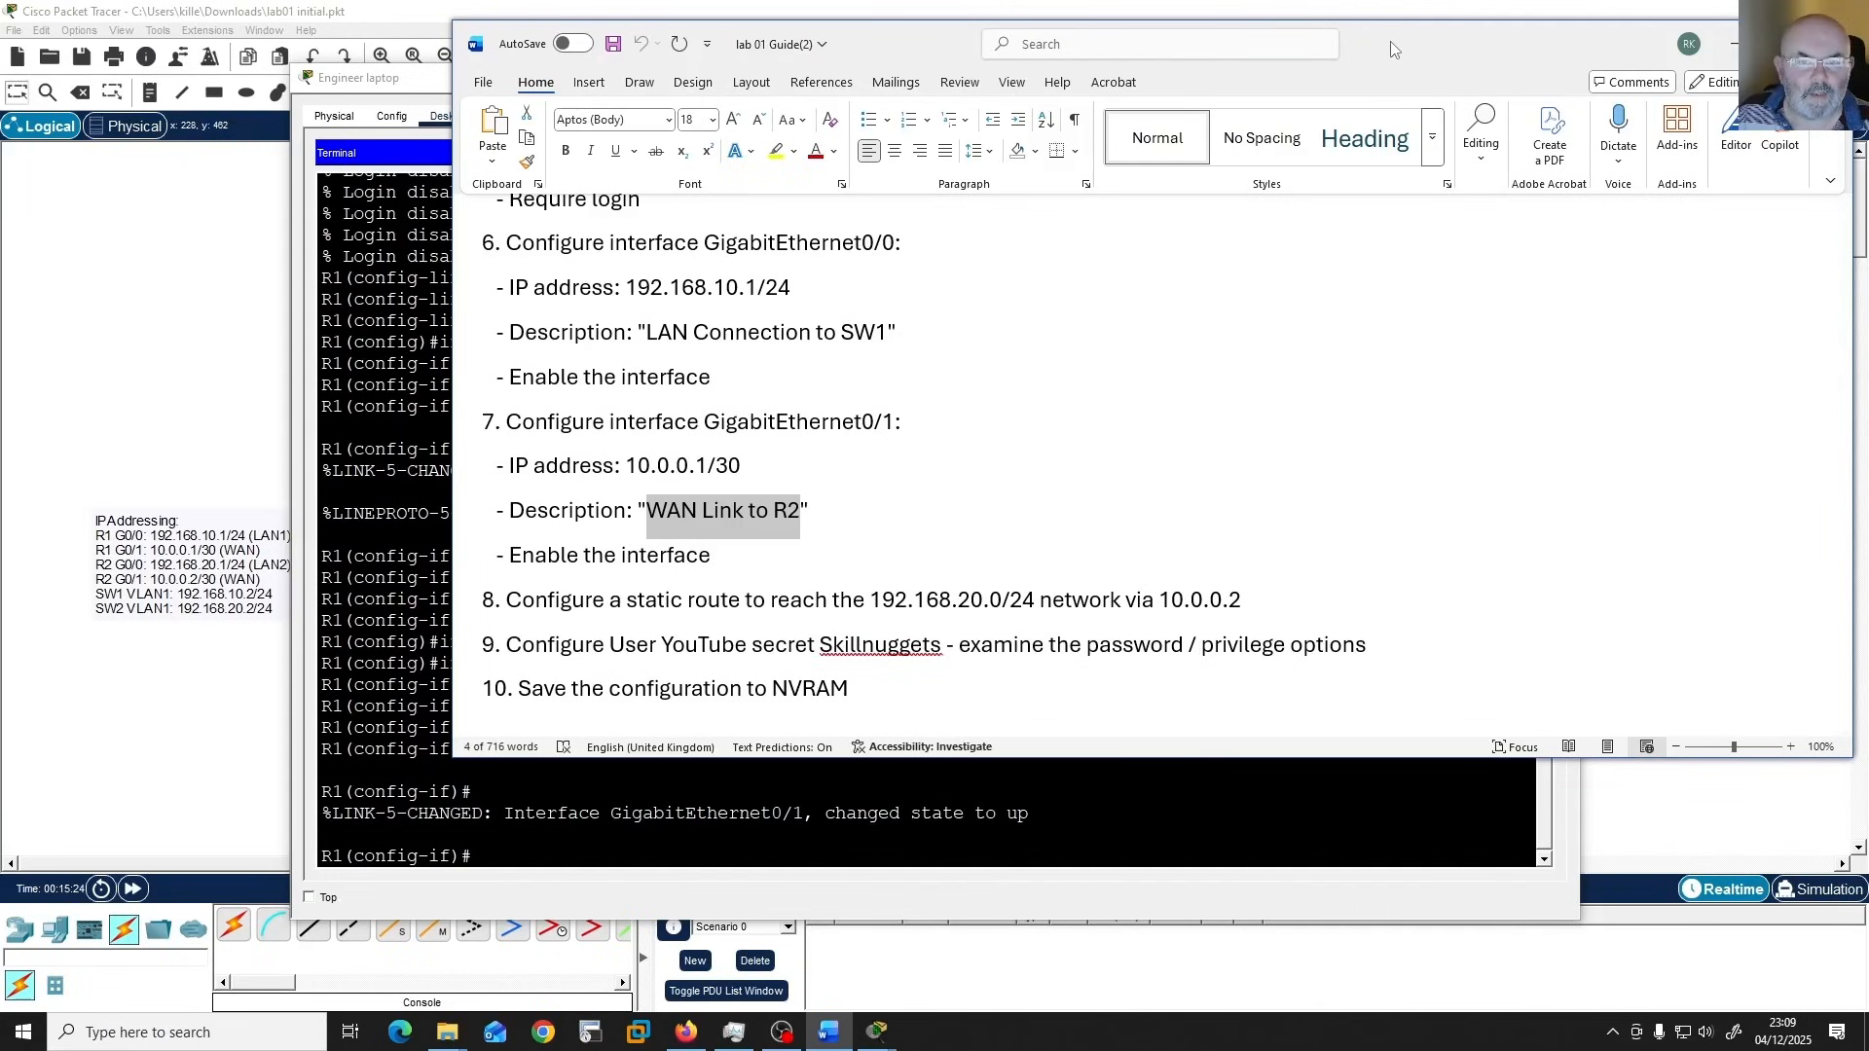
{"action": "left_click", "coordinate": [1733, 44]}
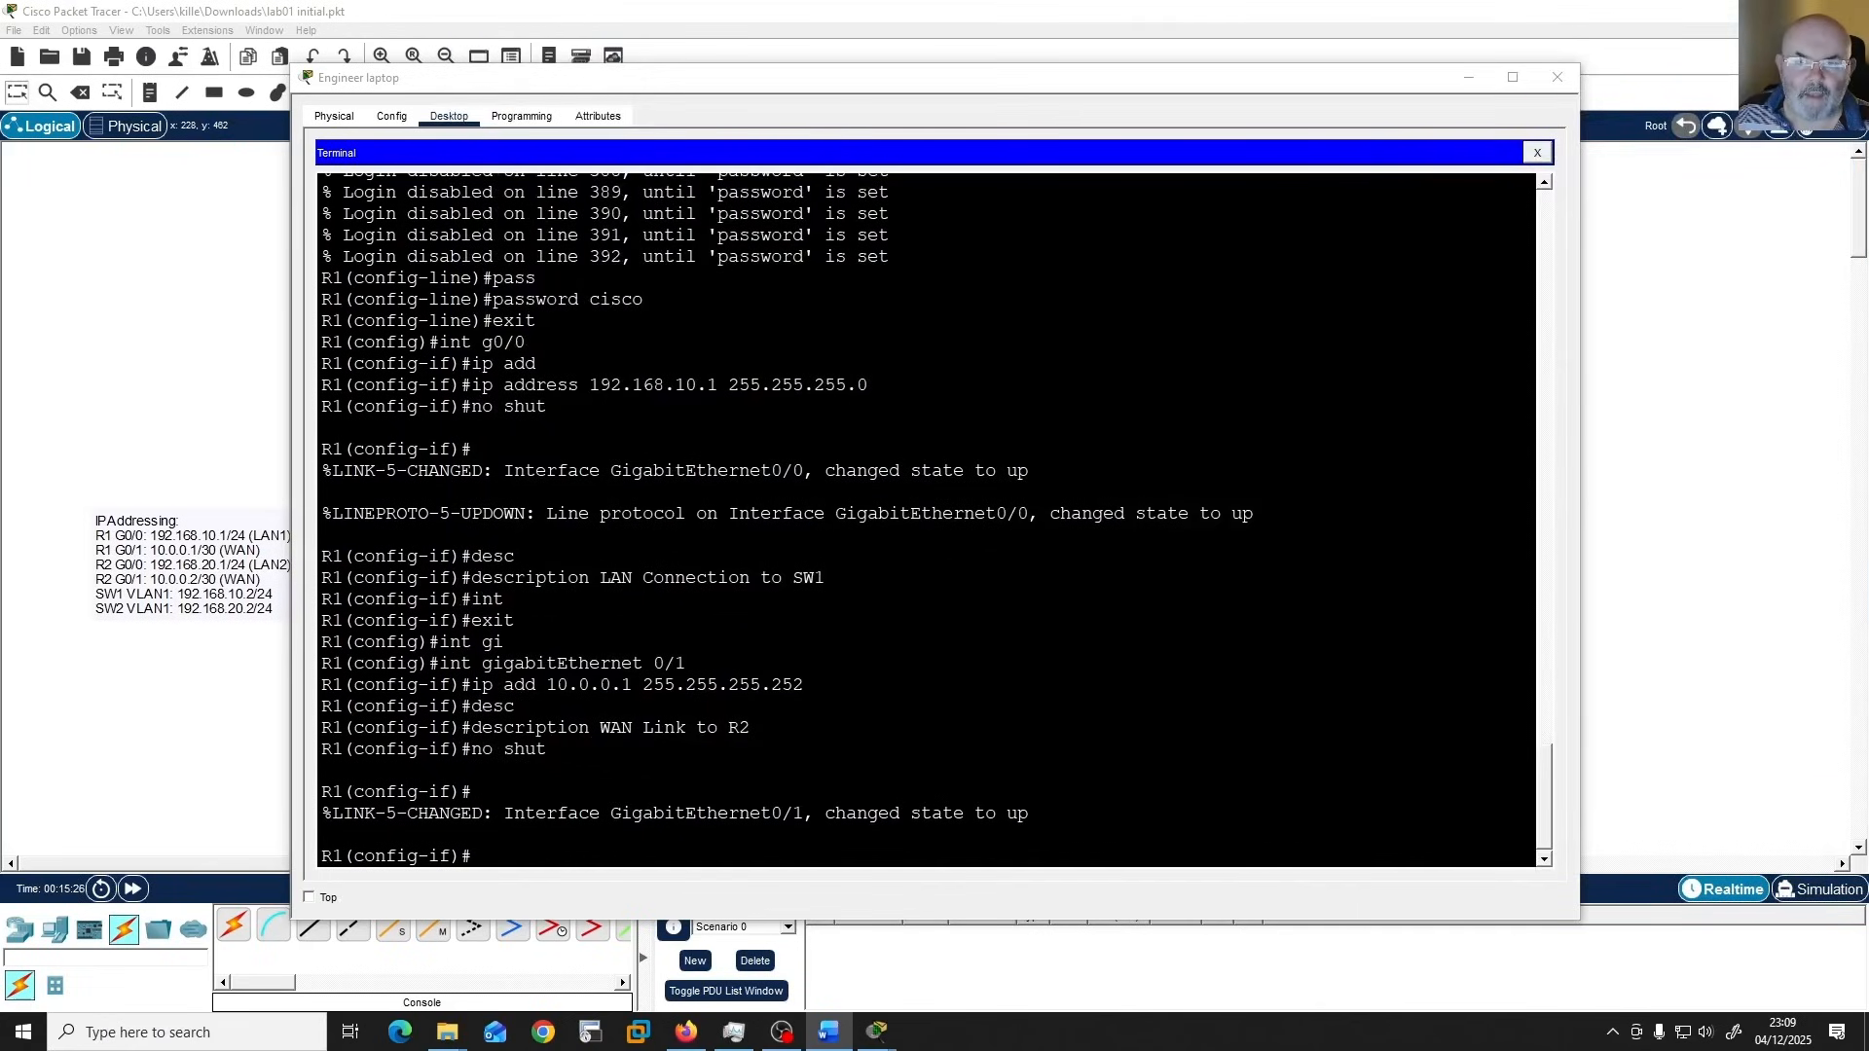
{"action": "left_click", "coordinate": [1152, 719]}
{"action": "type", "text": "exit"}
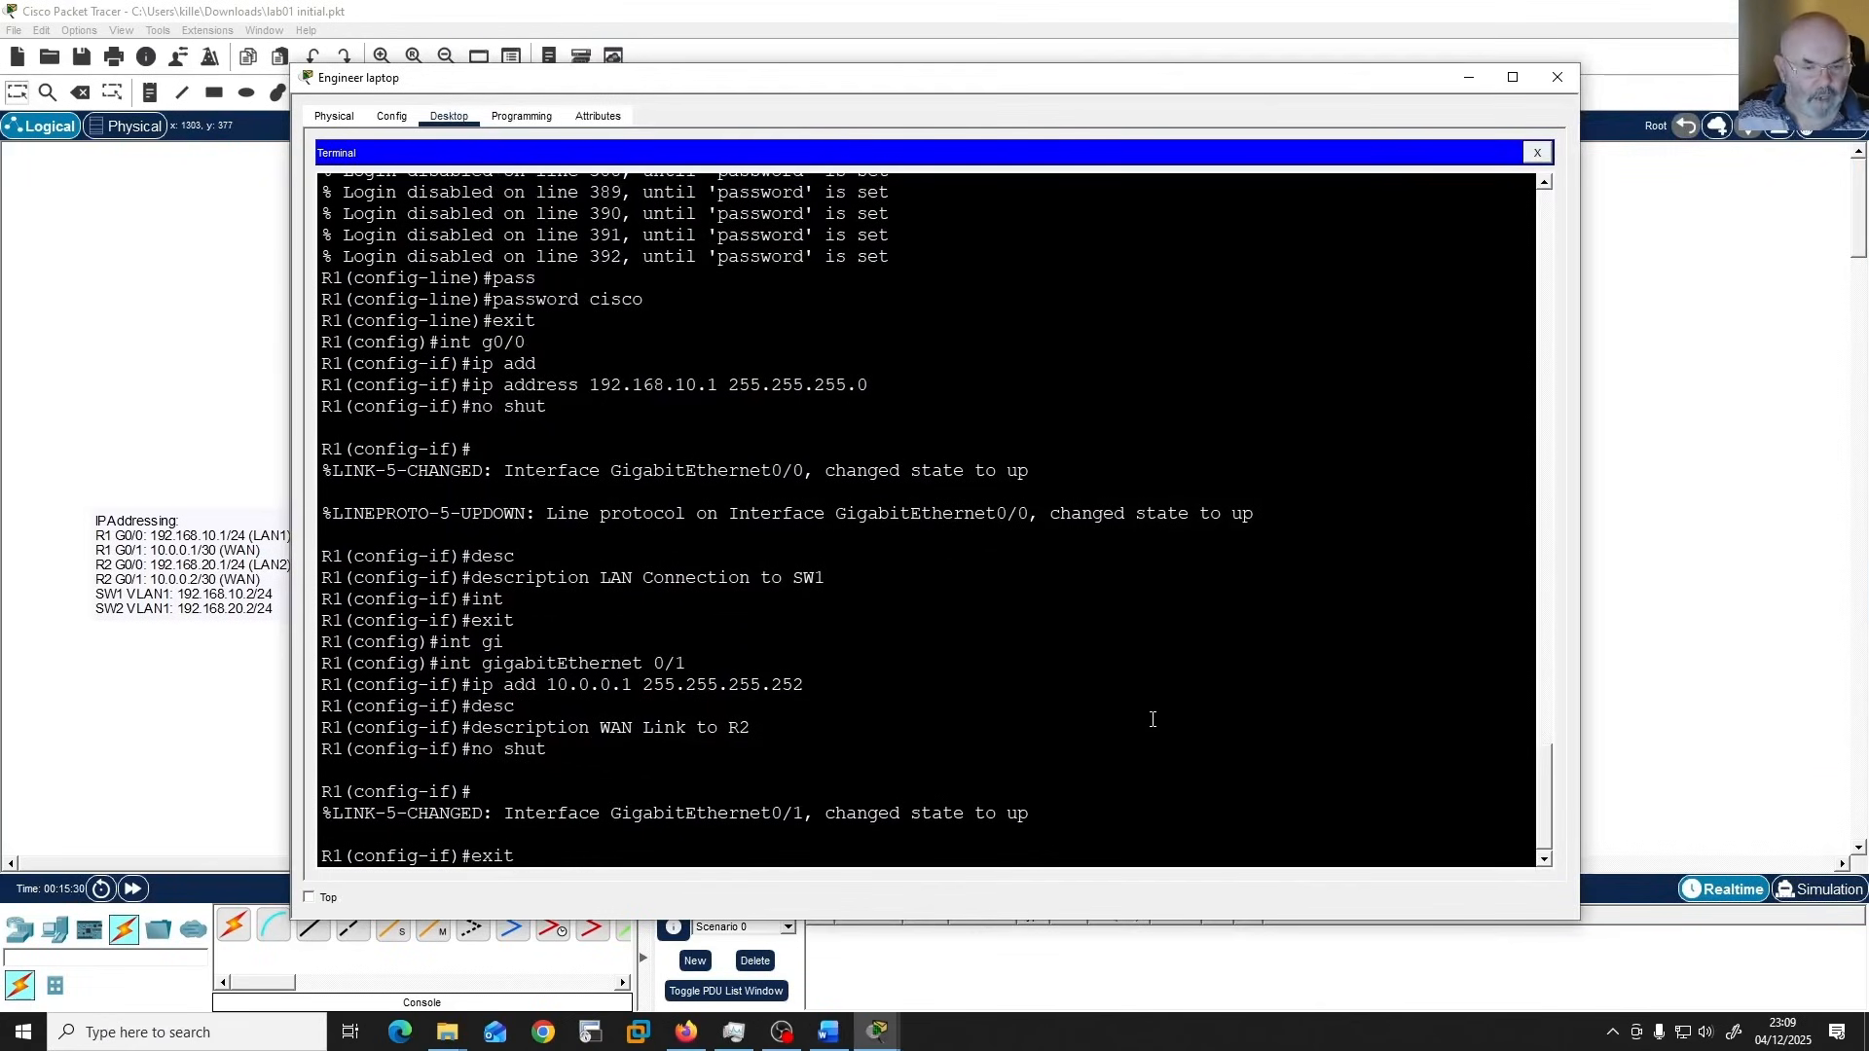
{"action": "key", "text": "Return"}
Add a static route on R1 to network 192.168.20.0 with mask 255.255.255.0 via next hop 10.0.0.2.
{"action": "type", "text": "ip"}
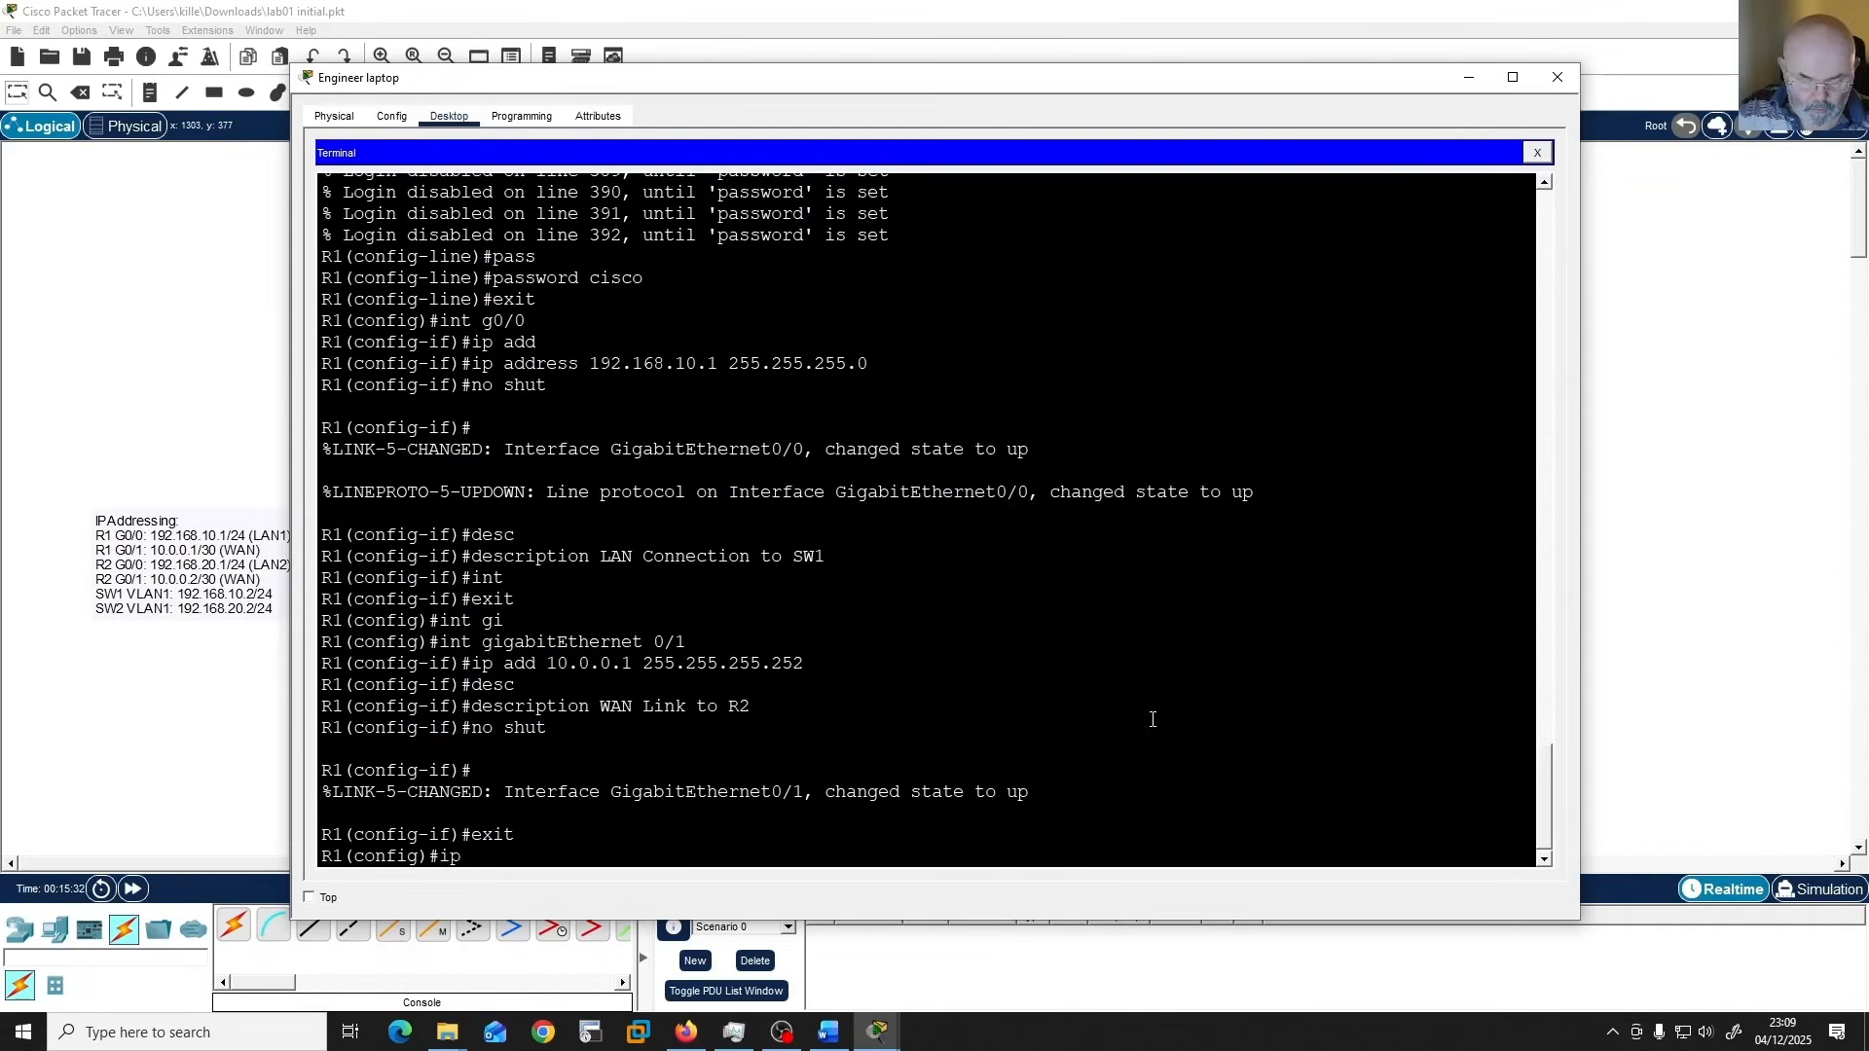
{"action": "type", "text": " route 192"}
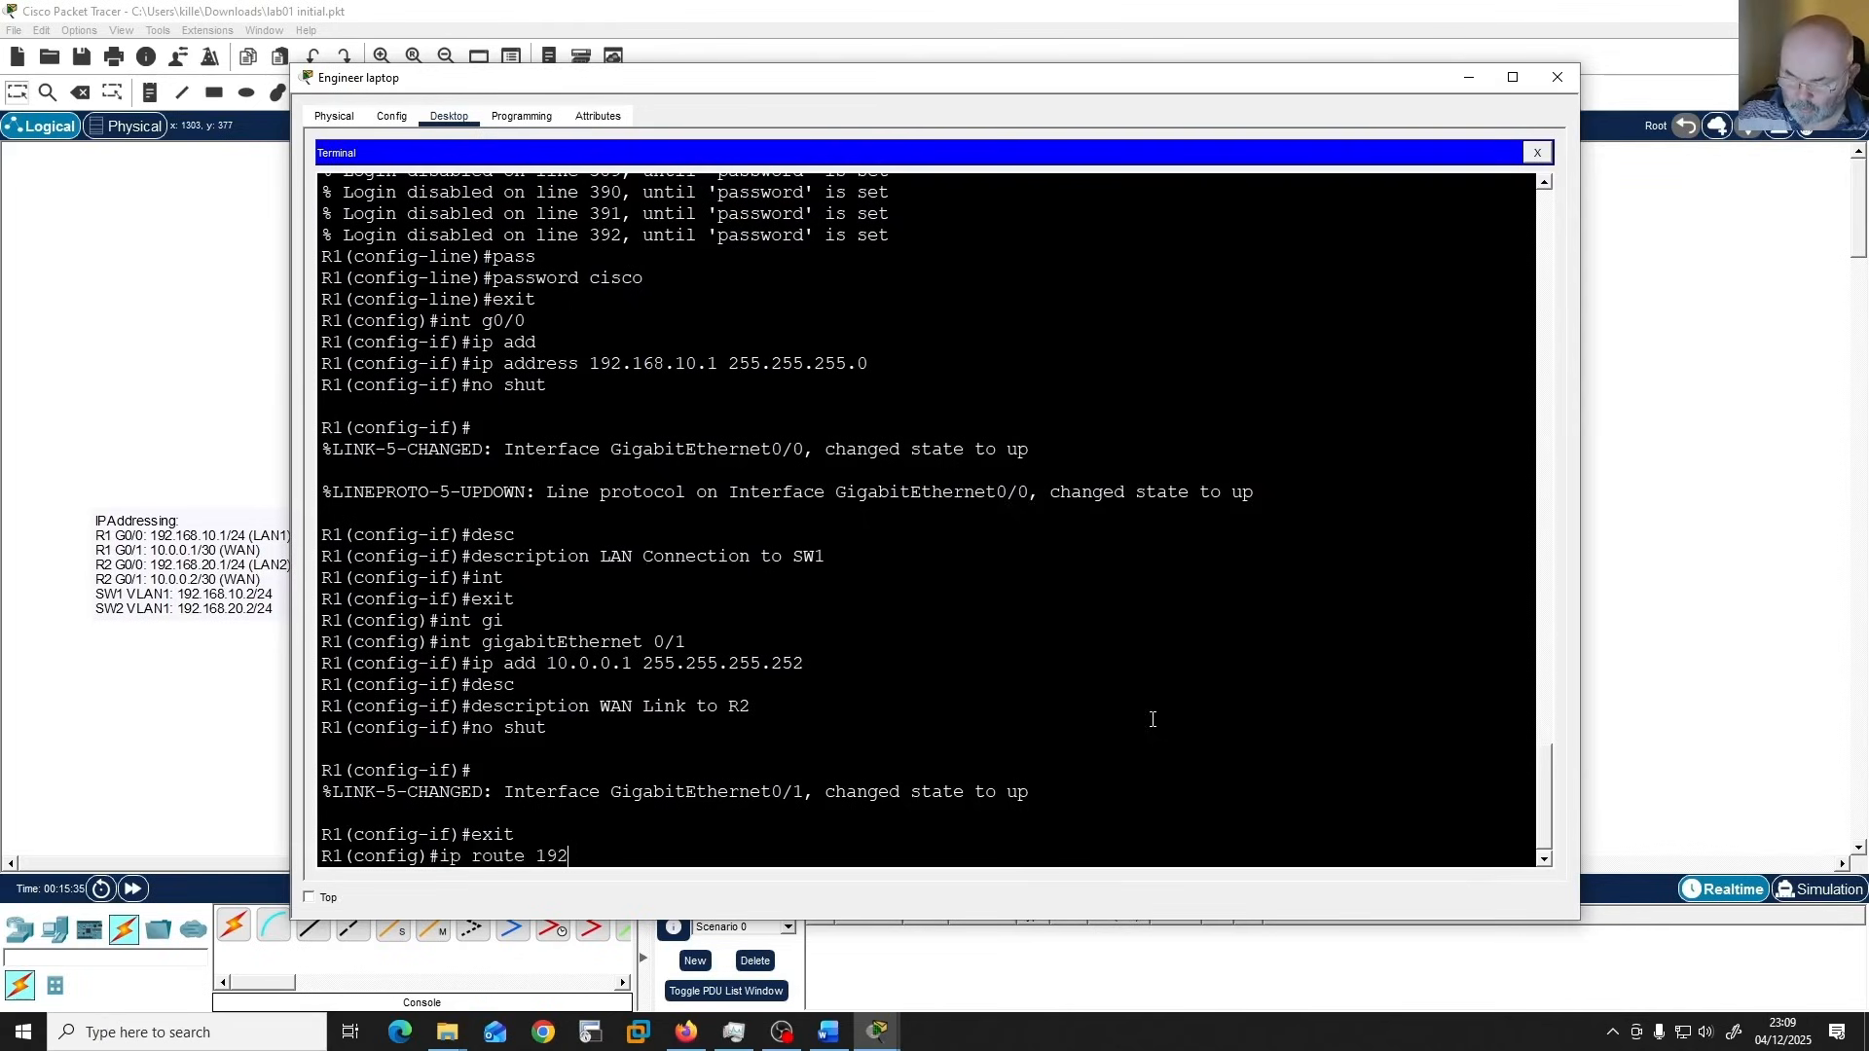
{"action": "type", "text": ".168.0"}
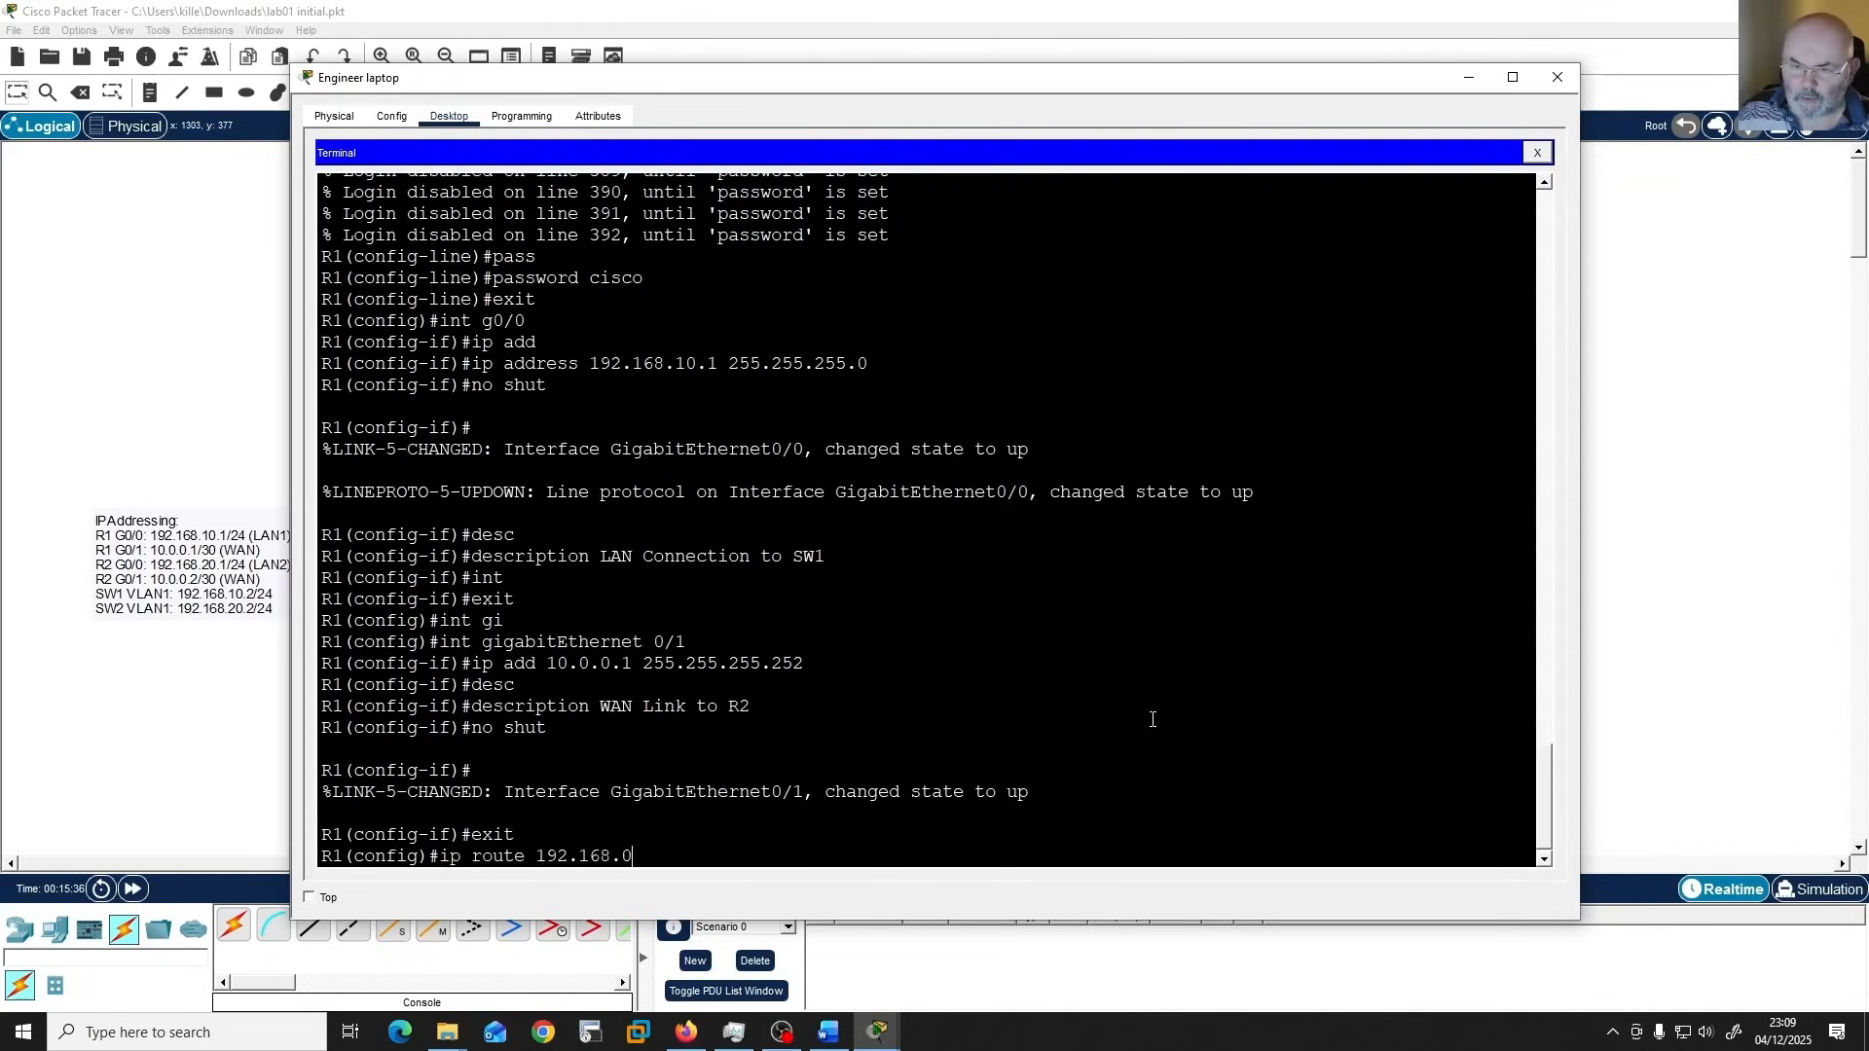
{"action": "key", "text": "BackSpace"}
{"action": "type", "text": "20.0 "}
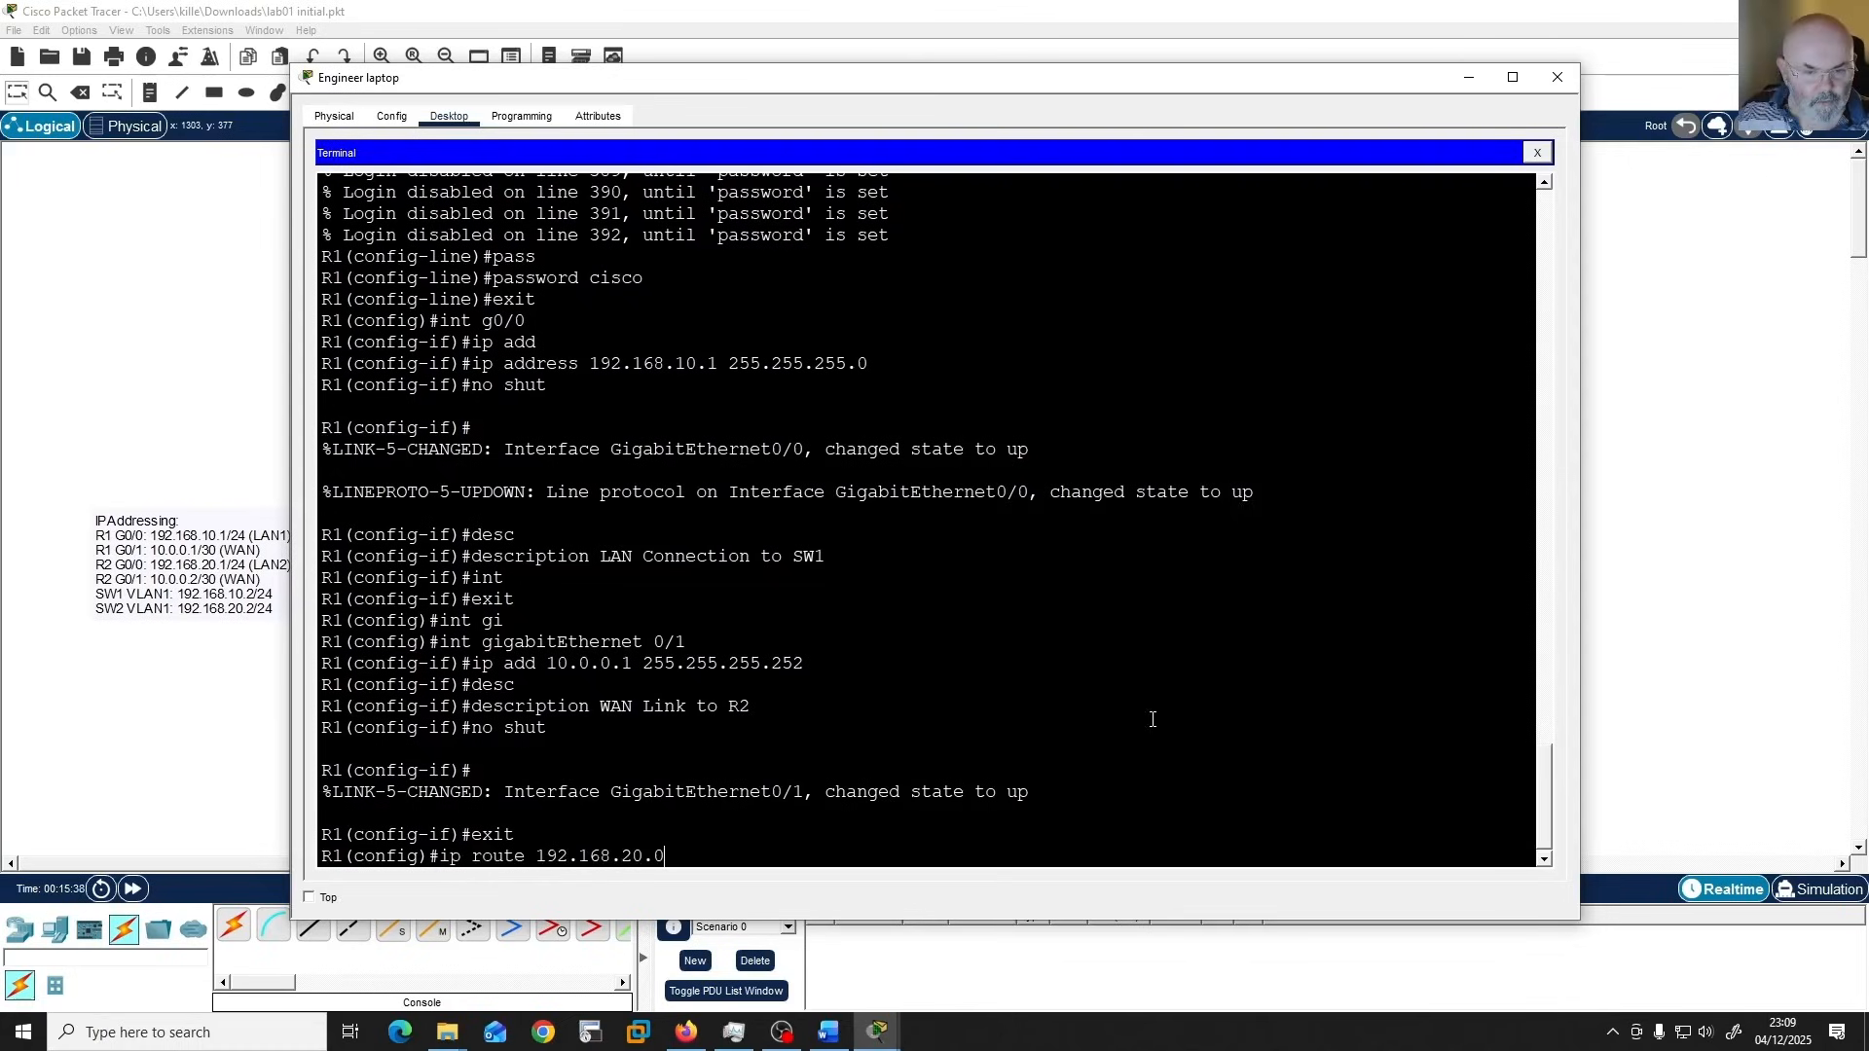
{"action": "type", "text": "25"}
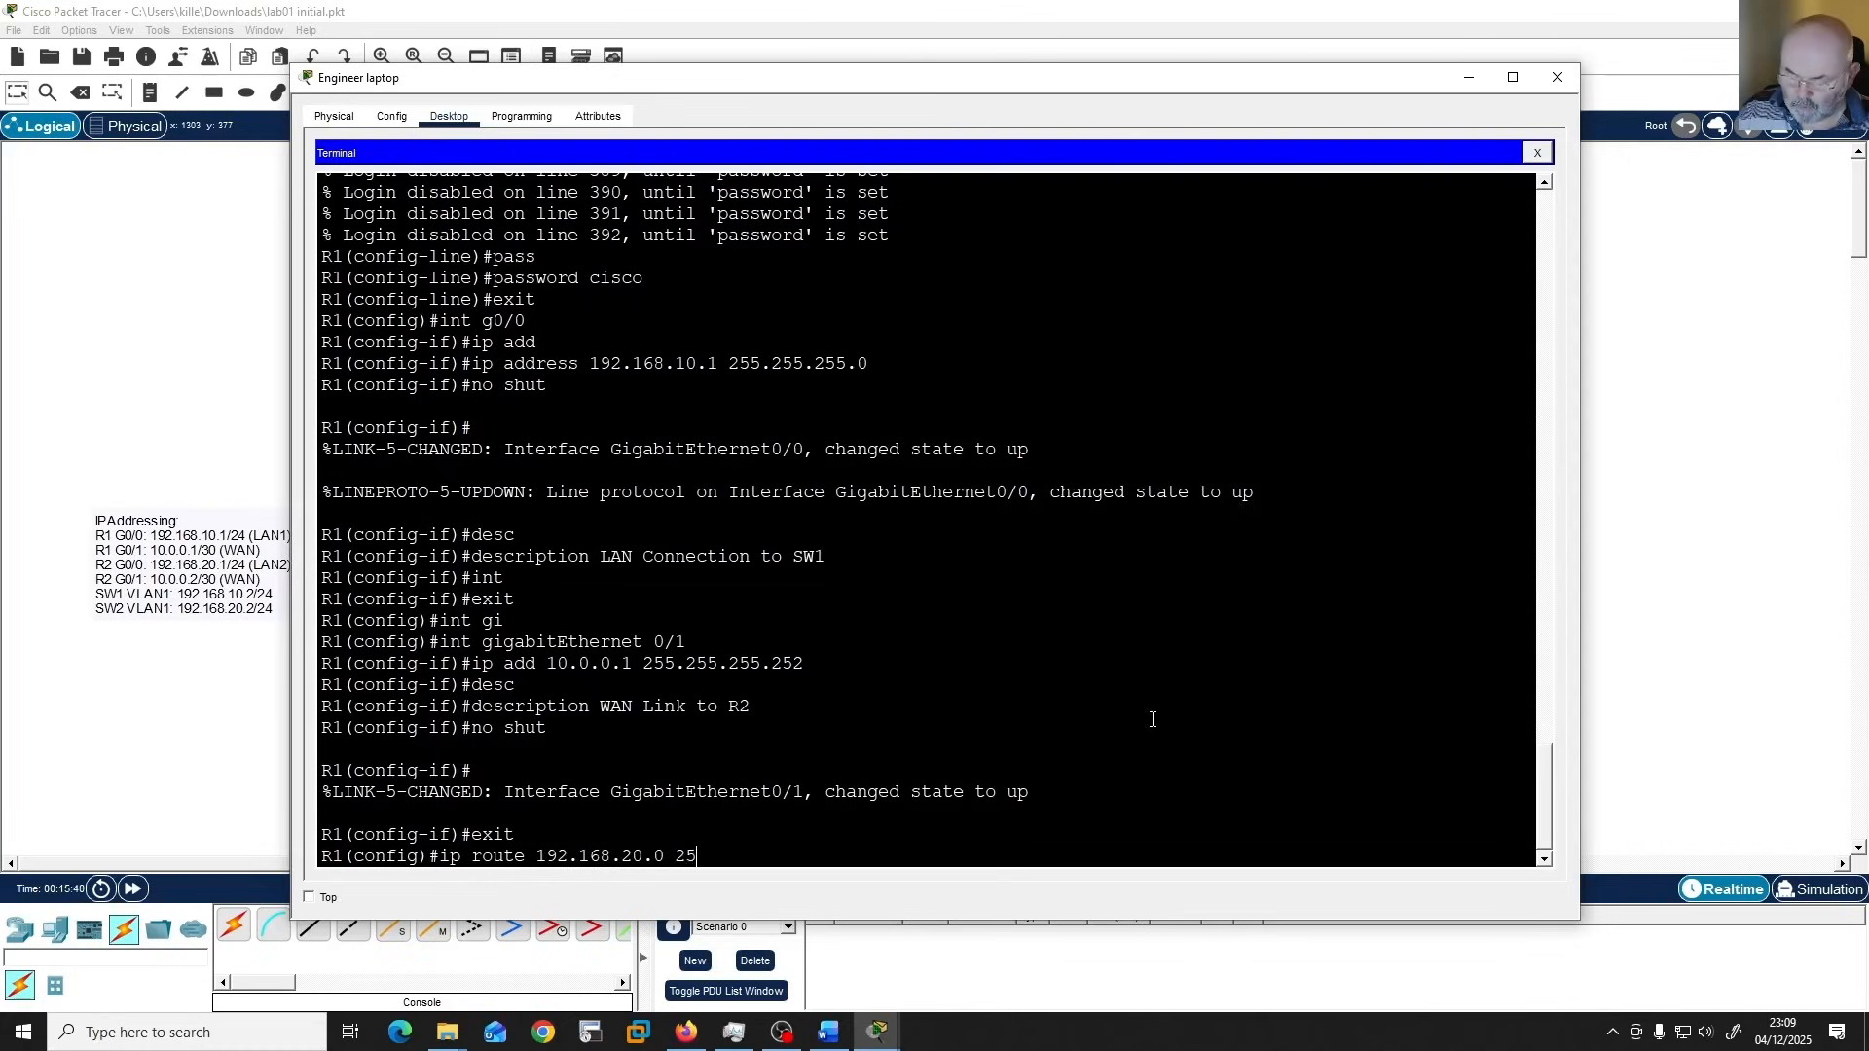
{"action": "type", "text": "5.255.255"}
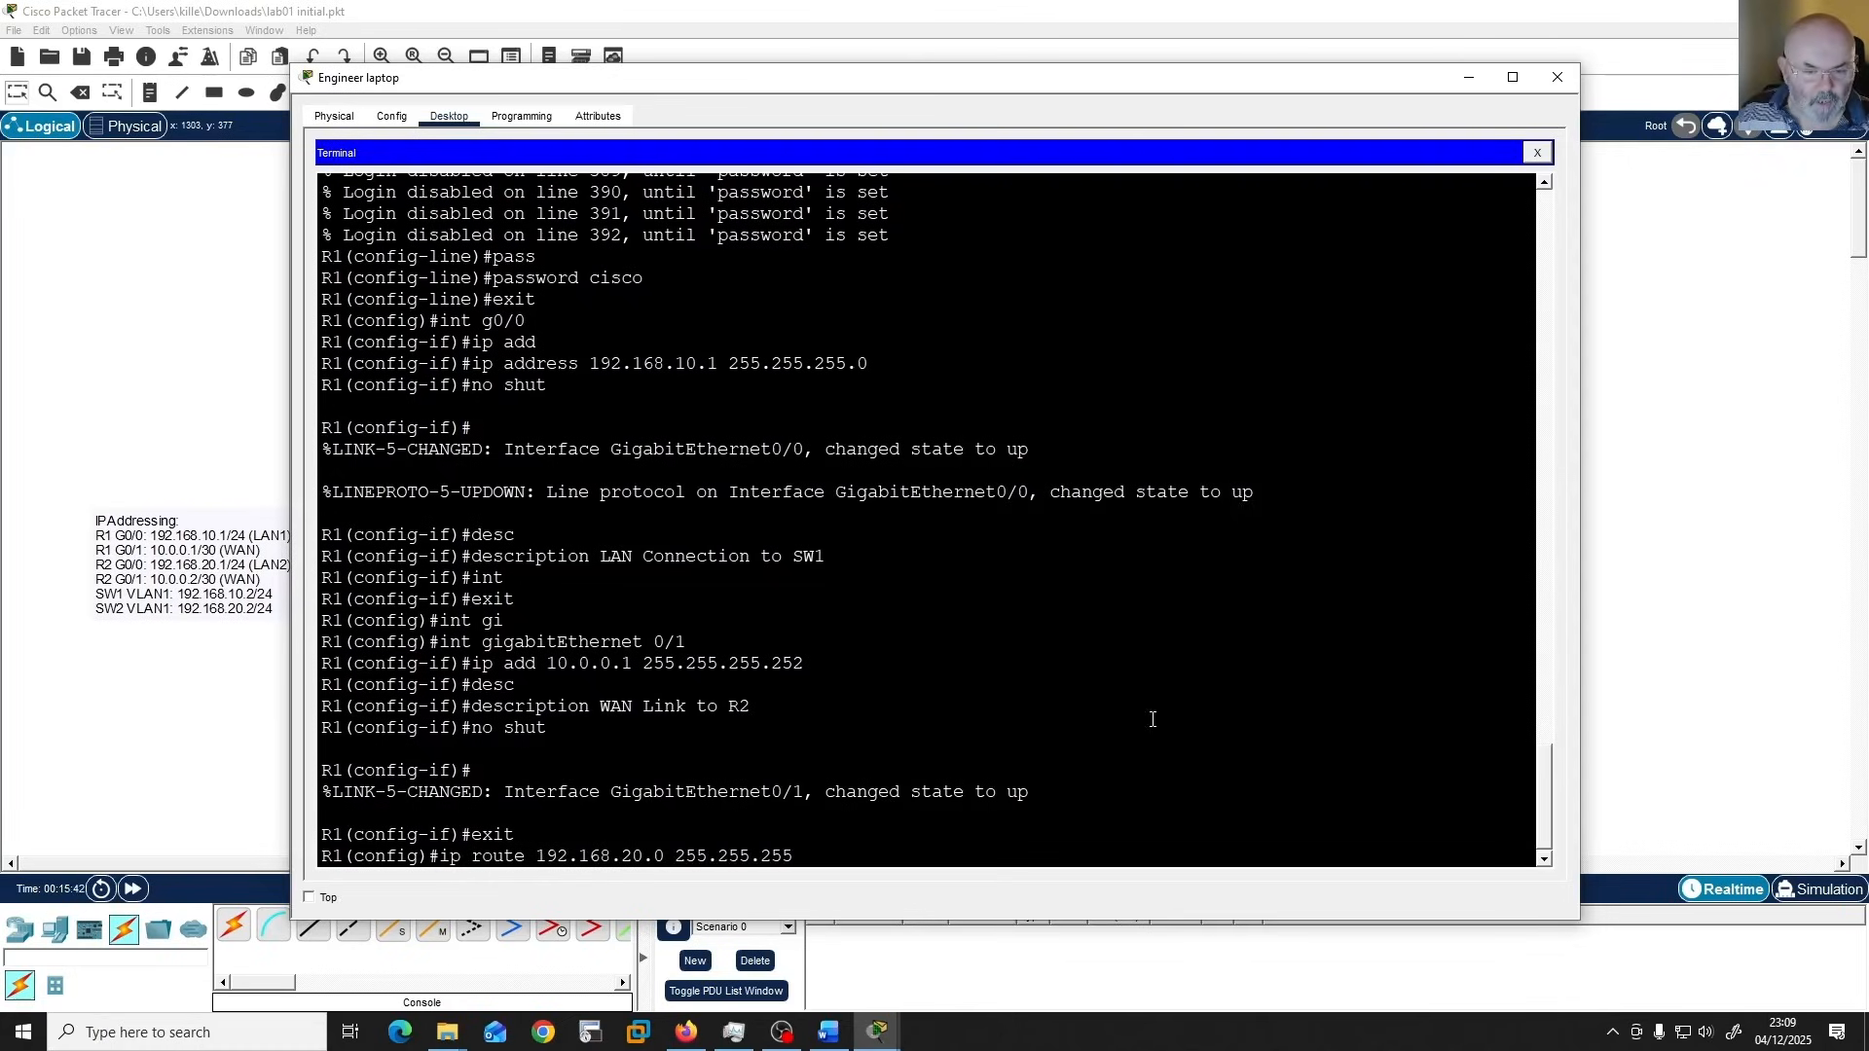
{"action": "type", "text": ".0"}
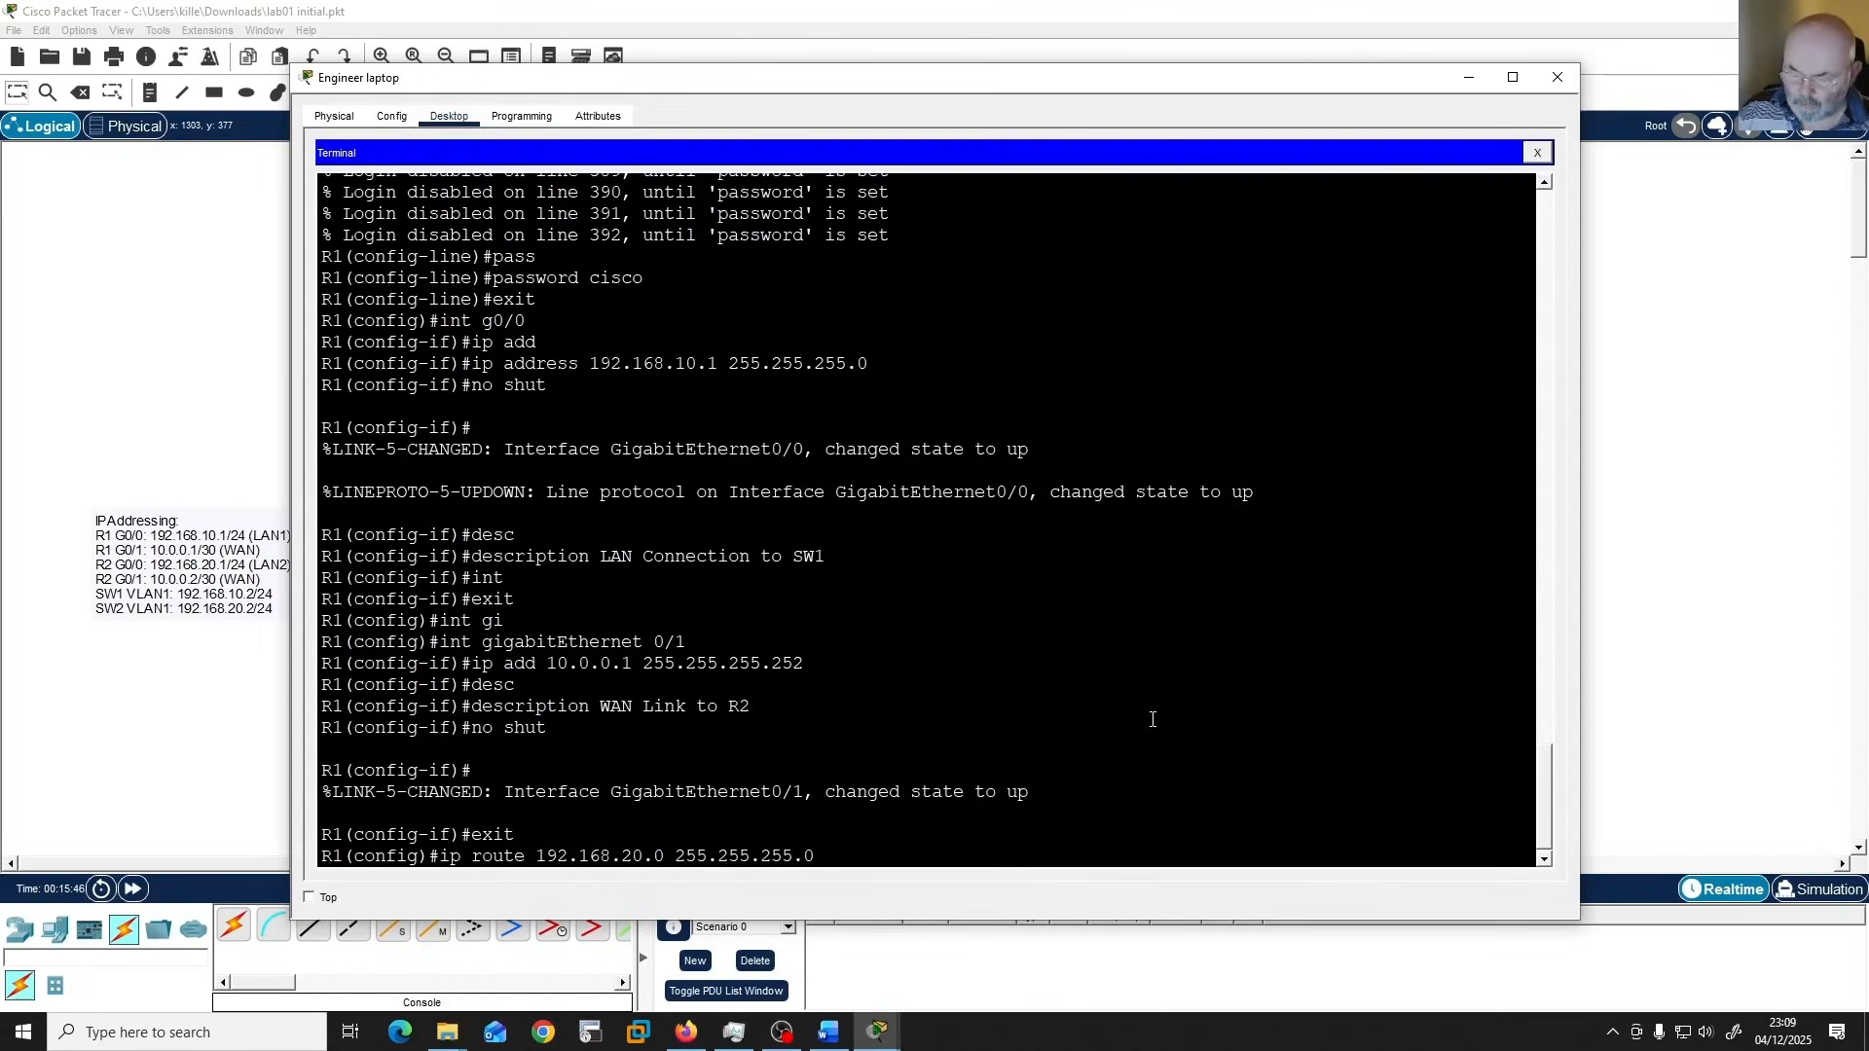
{"action": "type", "text": " 10.0.0.2"}
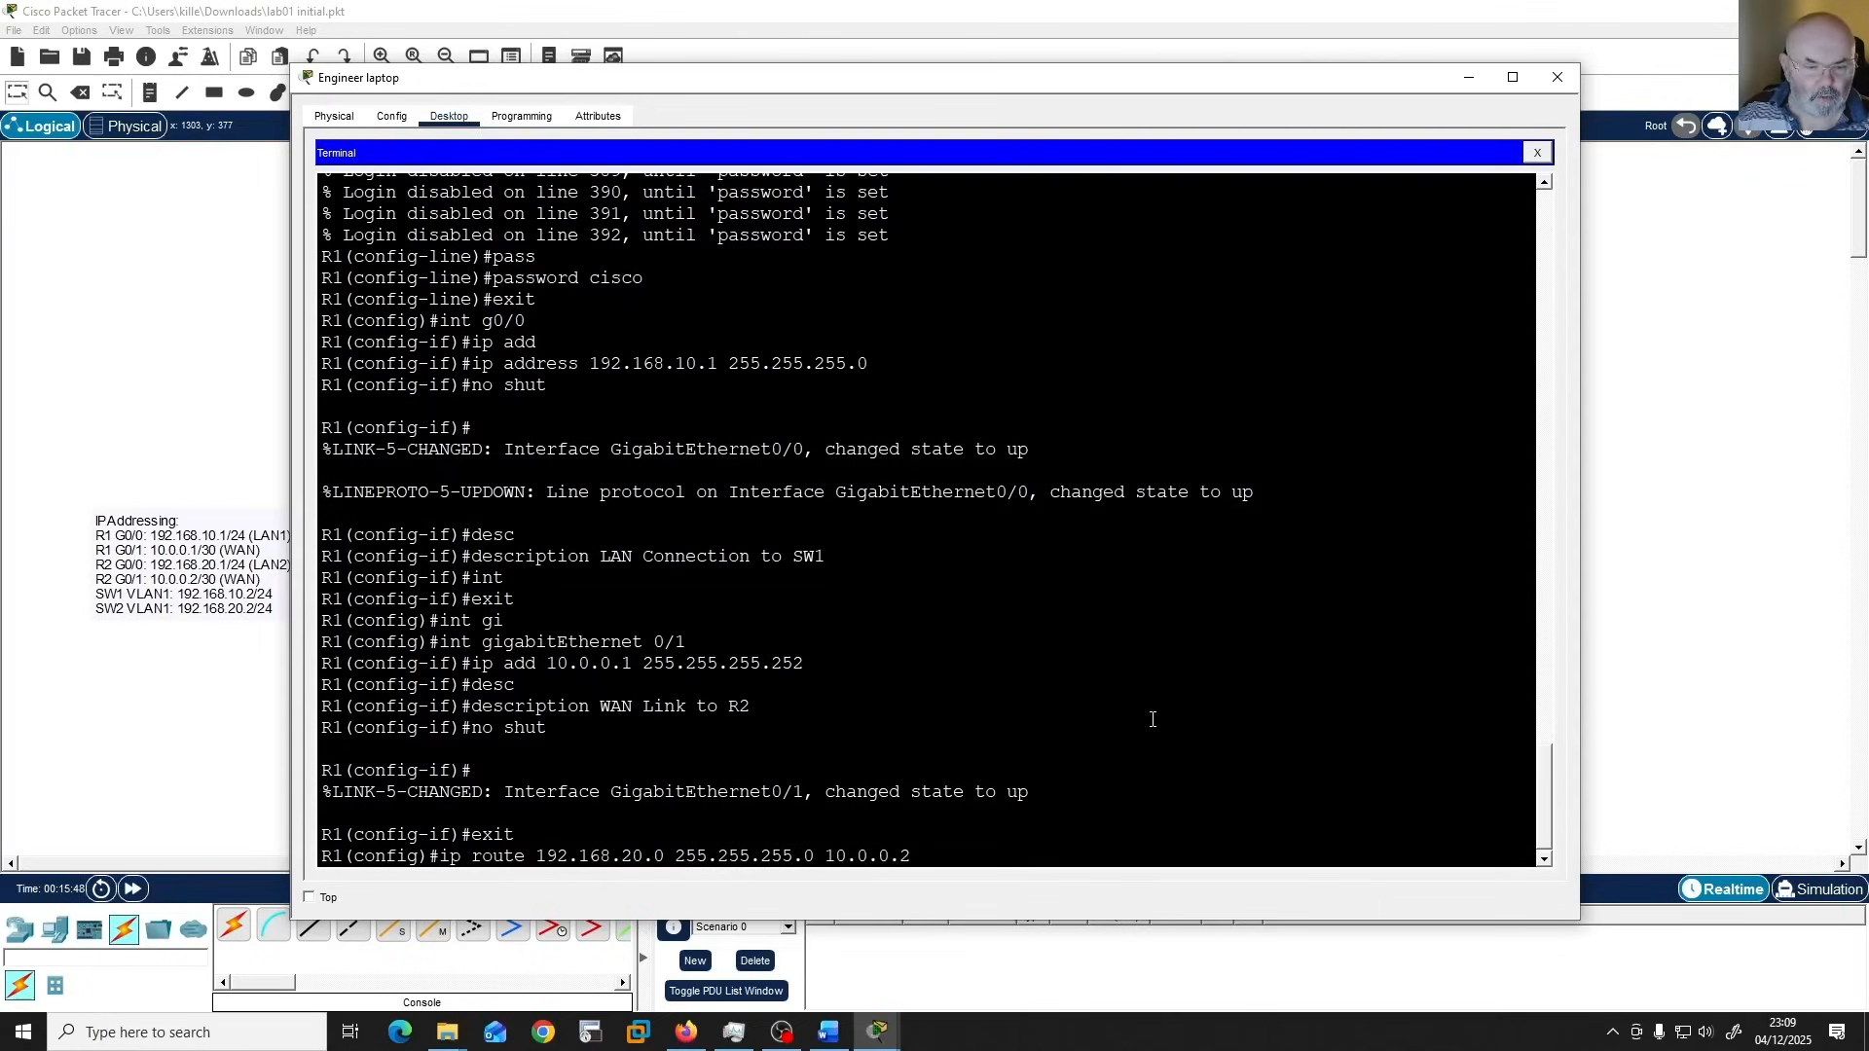
{"action": "key", "text": "Return"}
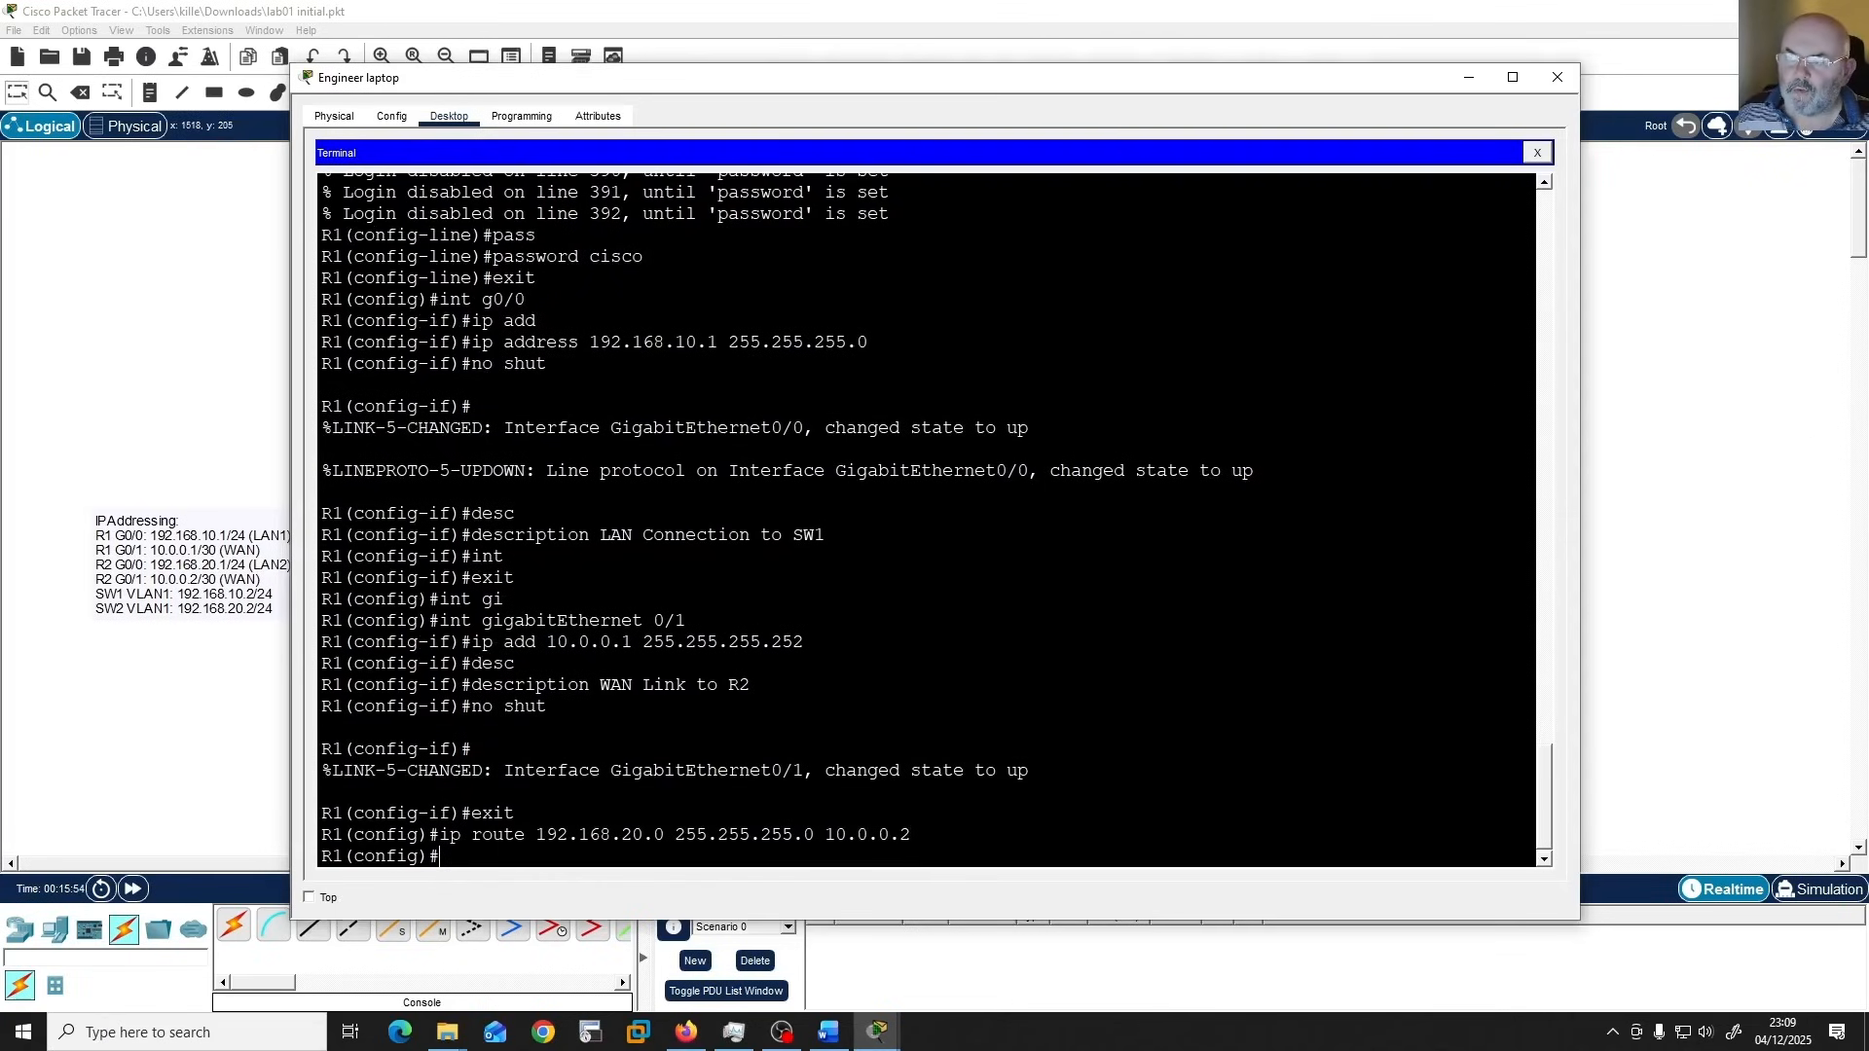
Check the remaining R1 tasks in the Word guide, move it out of the way and return to the laptop's terminal.
{"action": "left_click_drag", "start_coordinate": [1868, 137], "coordinate": [1380, 132]}
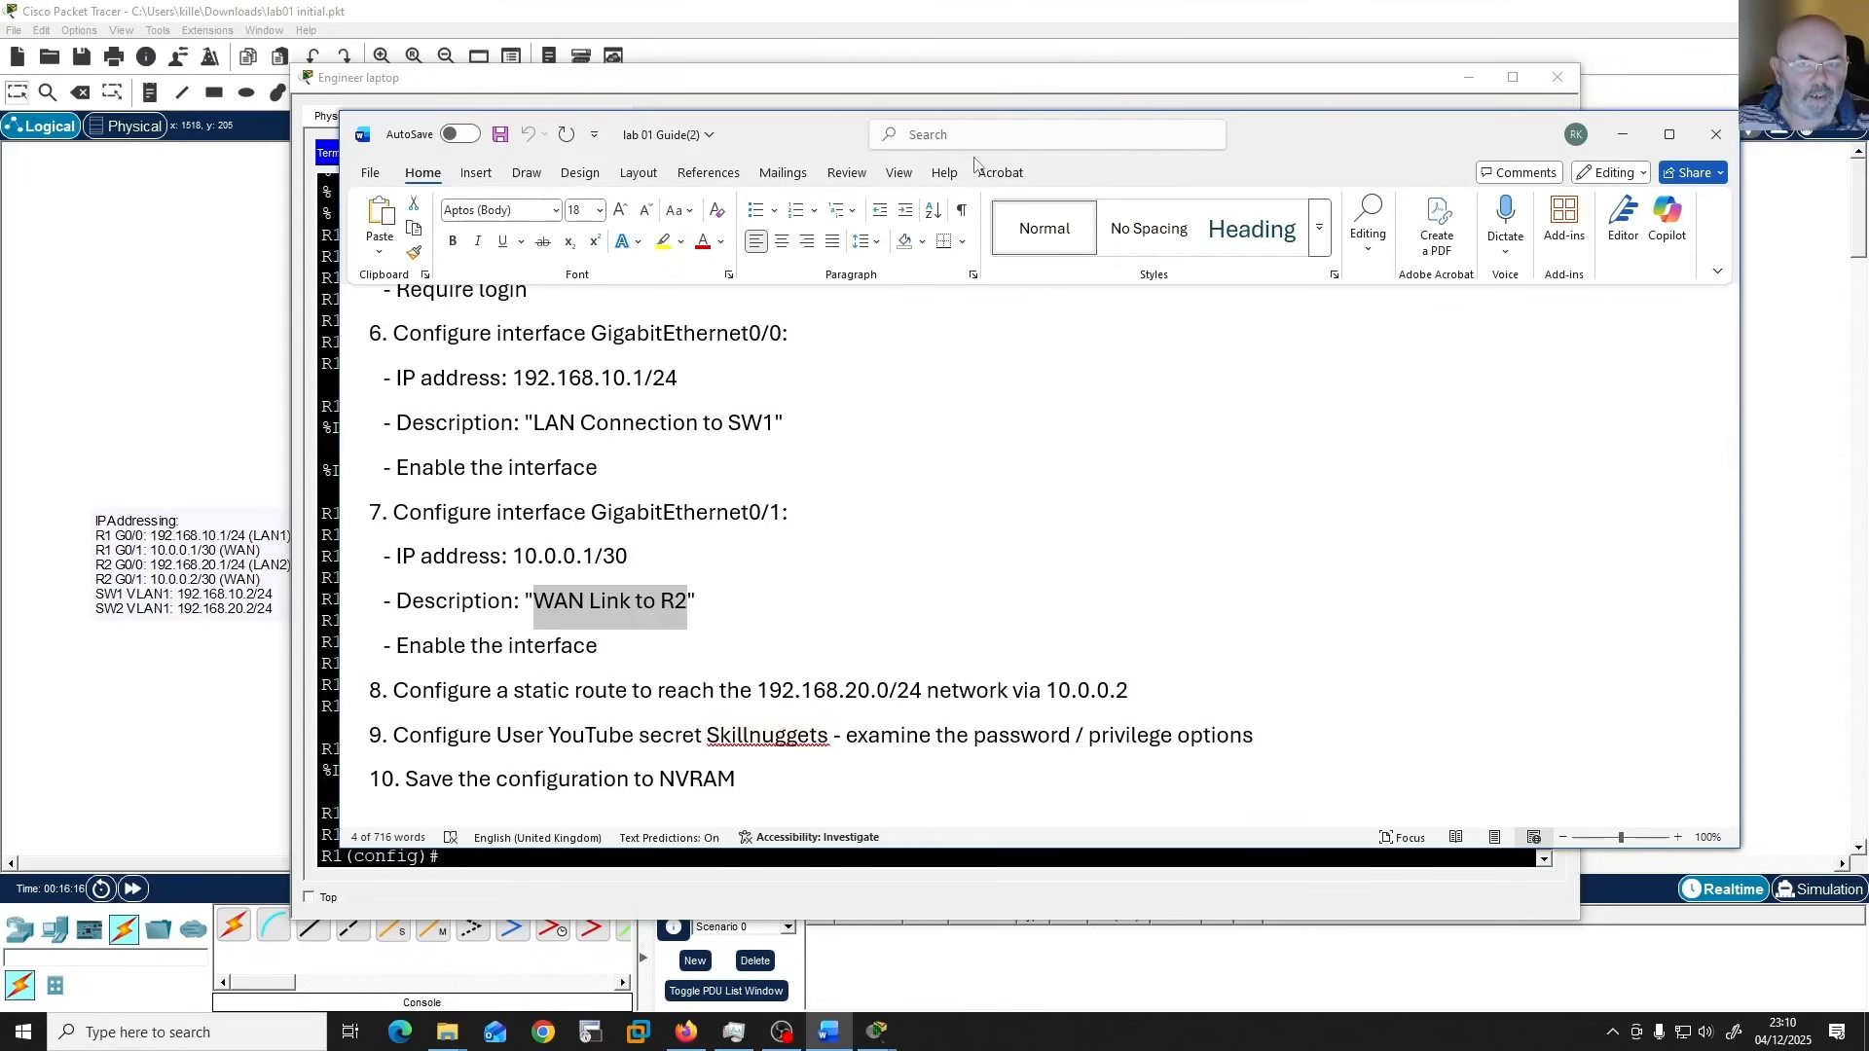
{"action": "left_click_drag", "start_coordinate": [1345, 142], "coordinate": [1868, 265]}
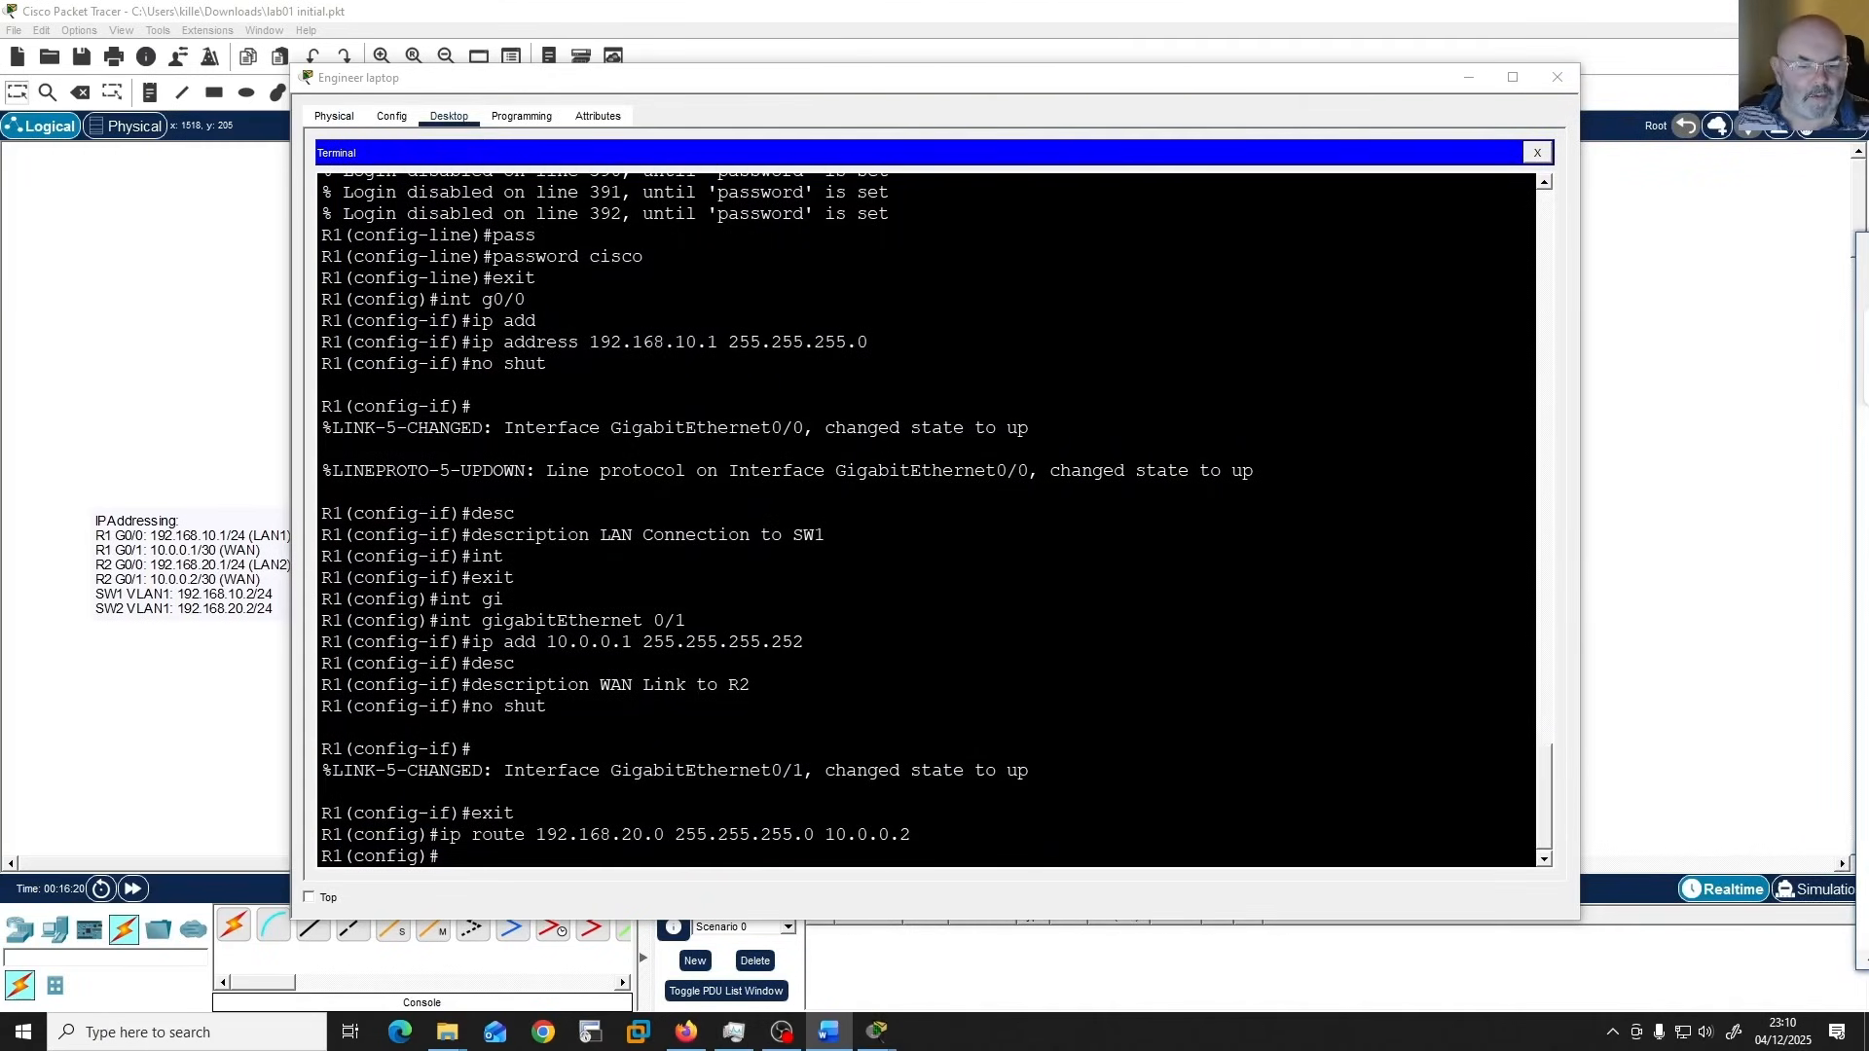
{"action": "left_click", "coordinate": [1212, 689]}
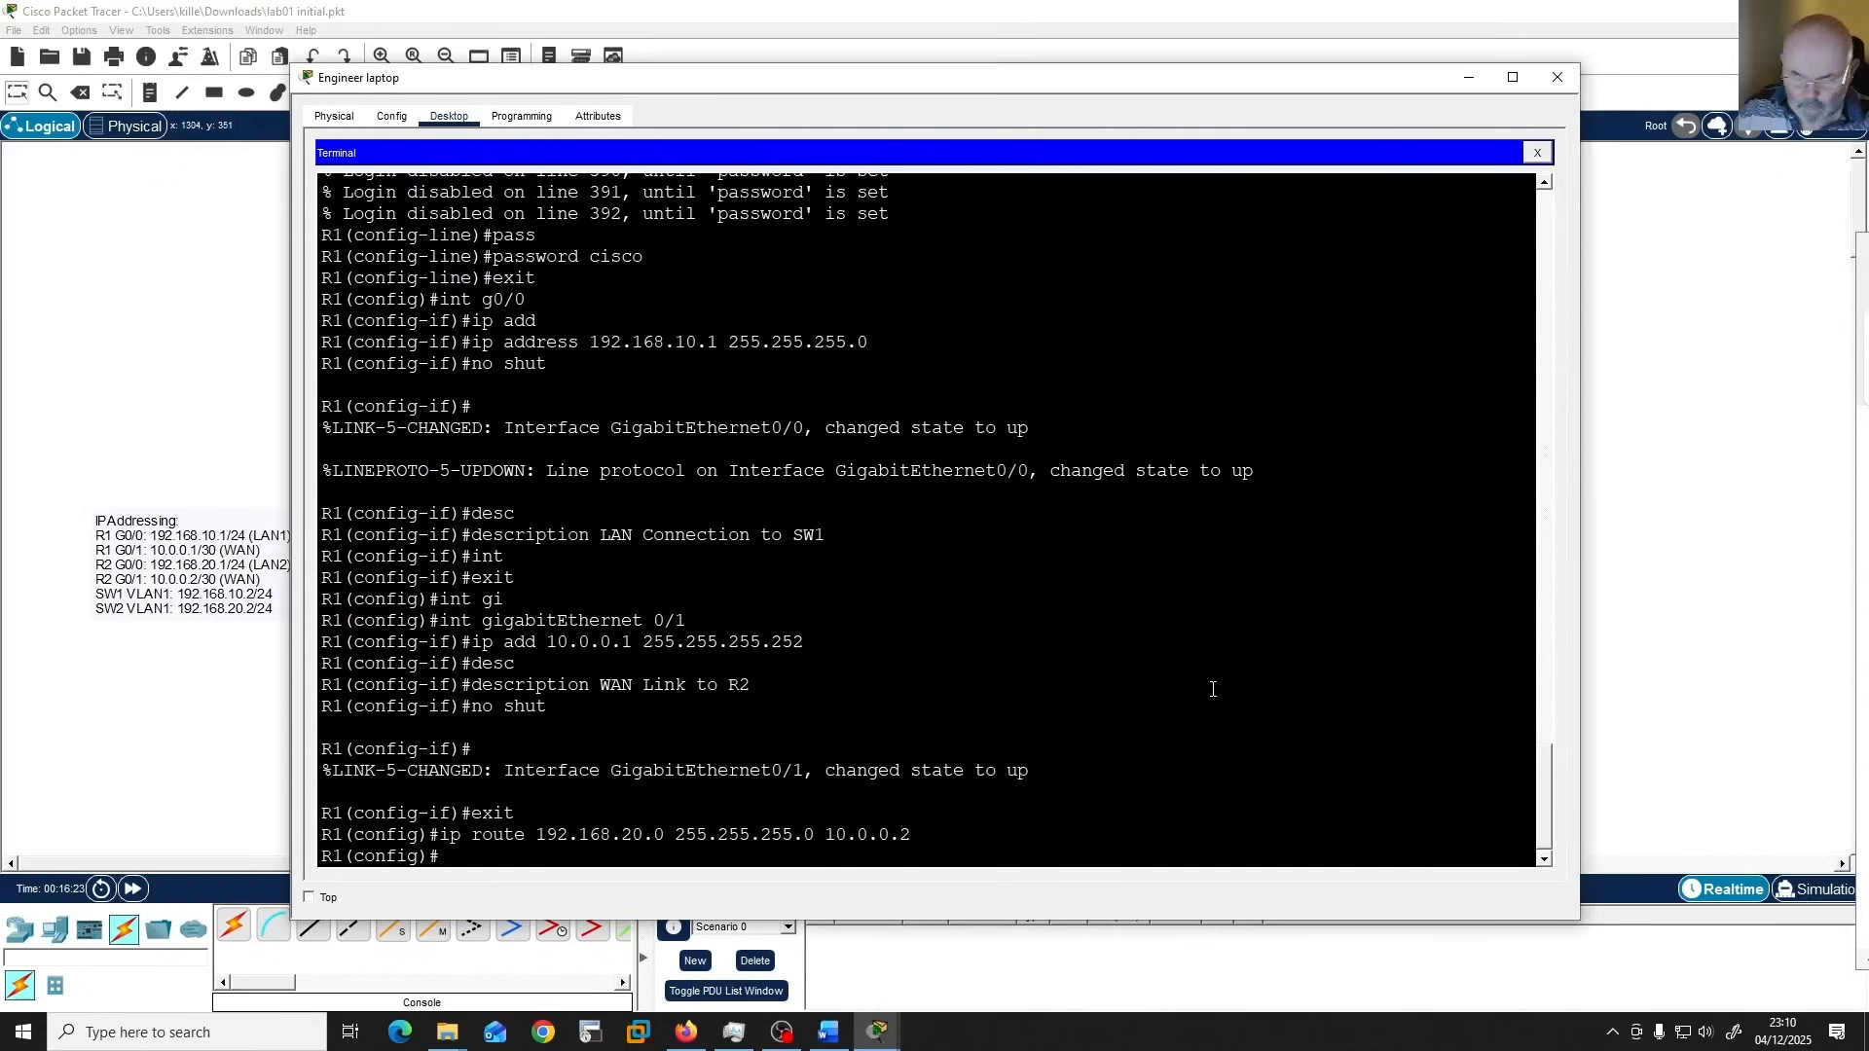
Create the local user YouTube on R1 with the secret password from the guide, auto-completing the username and secret keywords.
{"action": "key", "text": "Return"}
{"action": "type", "text": "user"}
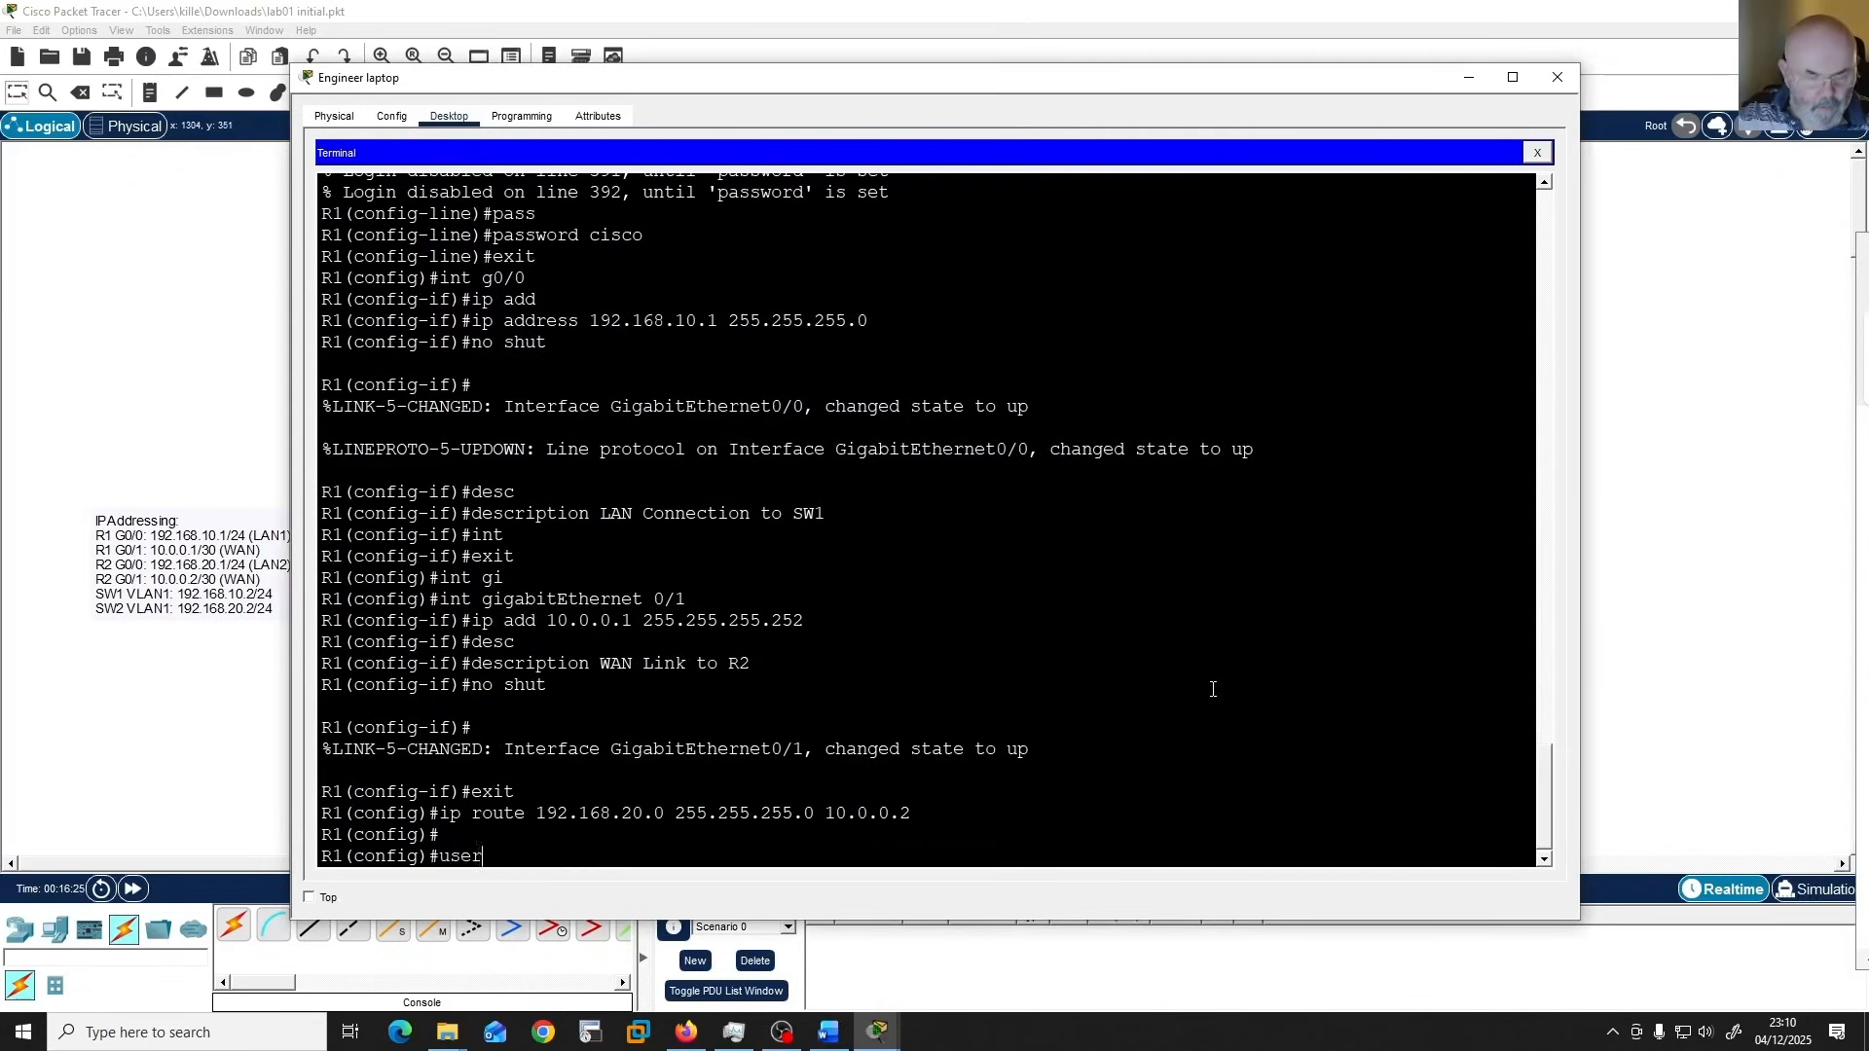
{"action": "key", "text": "Tab"}
{"action": "type", "text": "YouTu"}
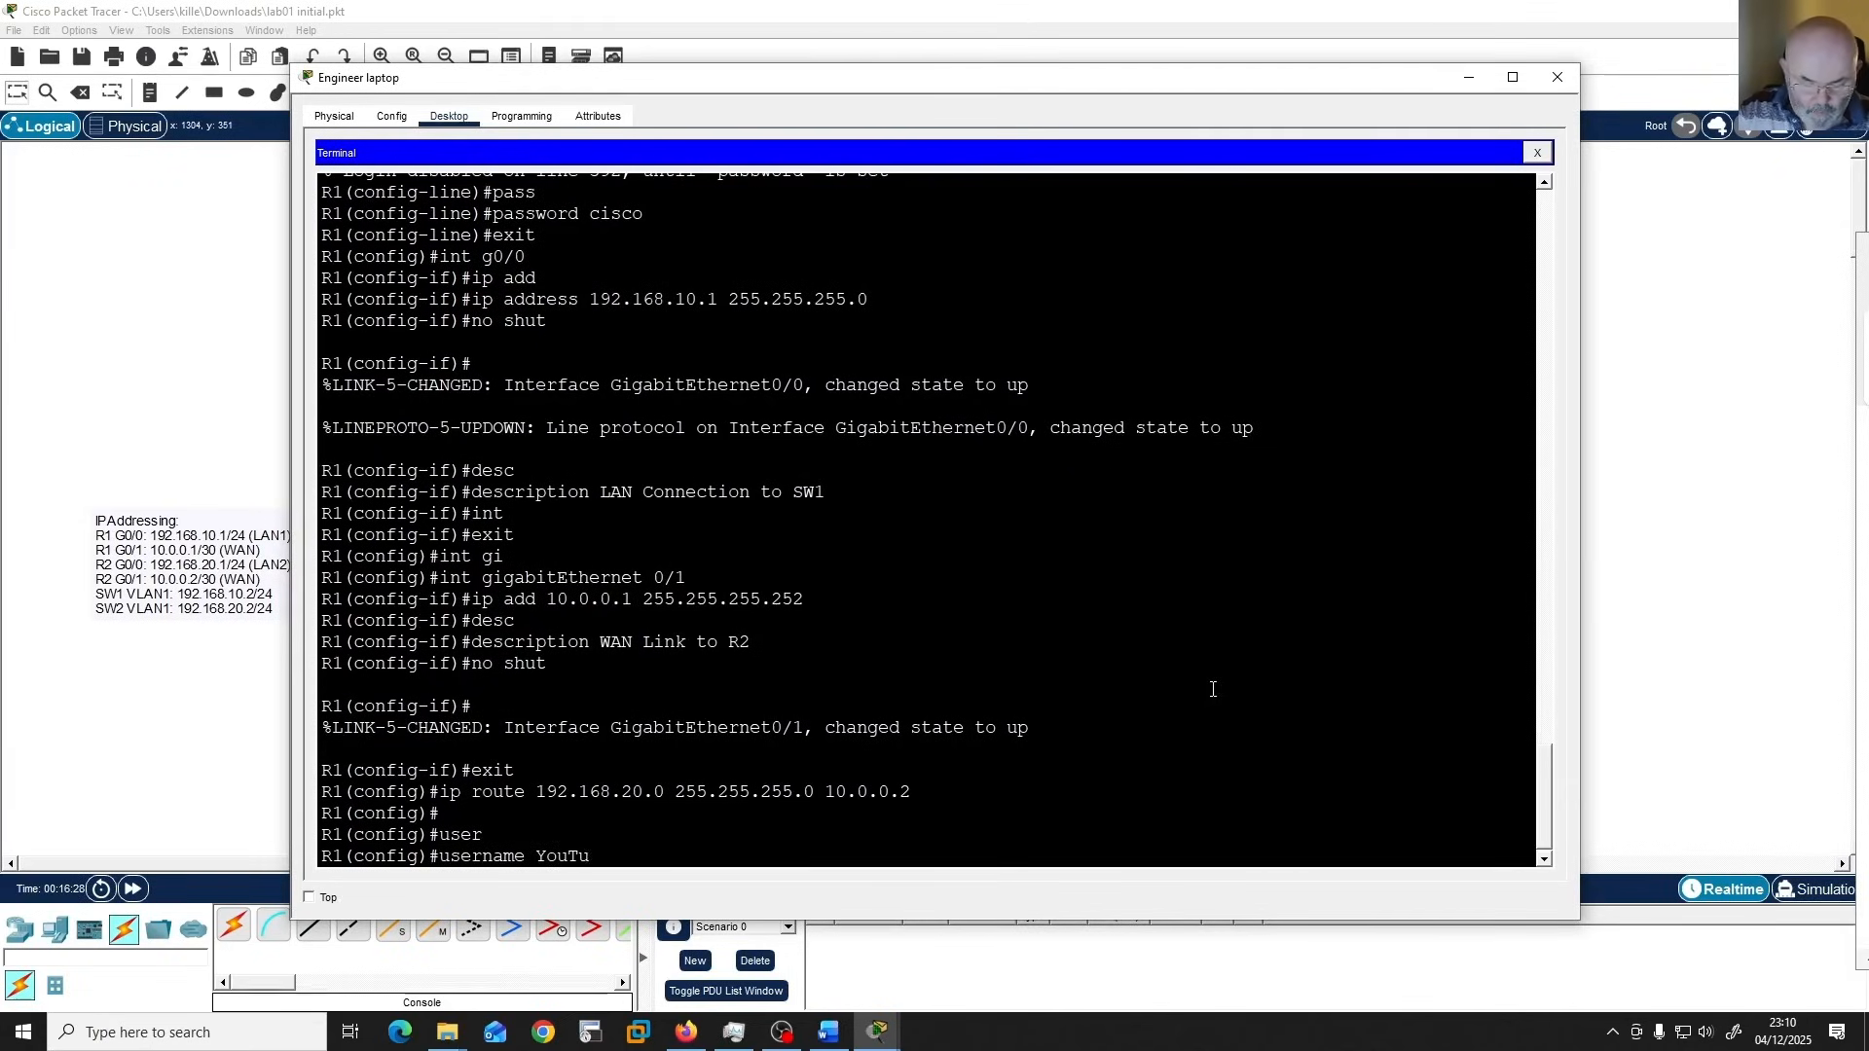
{"action": "type", "text": "be s"}
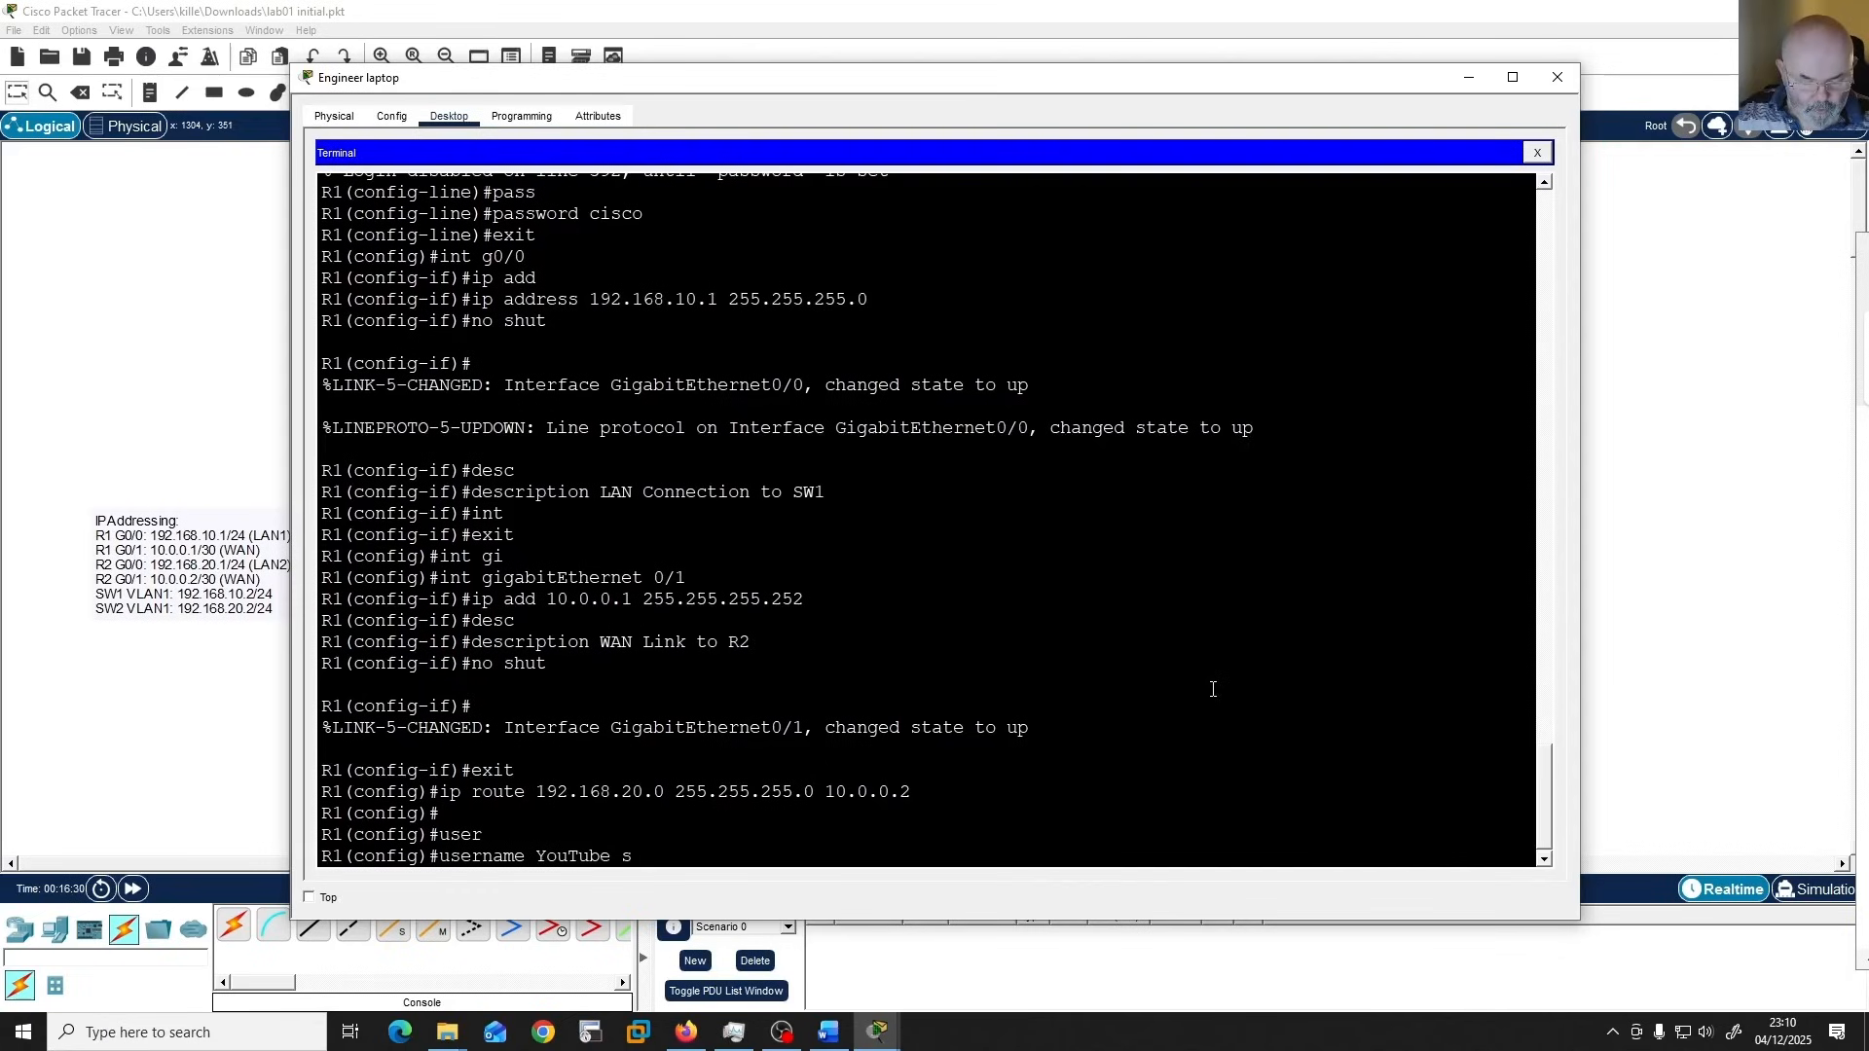
{"action": "type", "text": "ec"}
{"action": "key", "text": "Tab"}
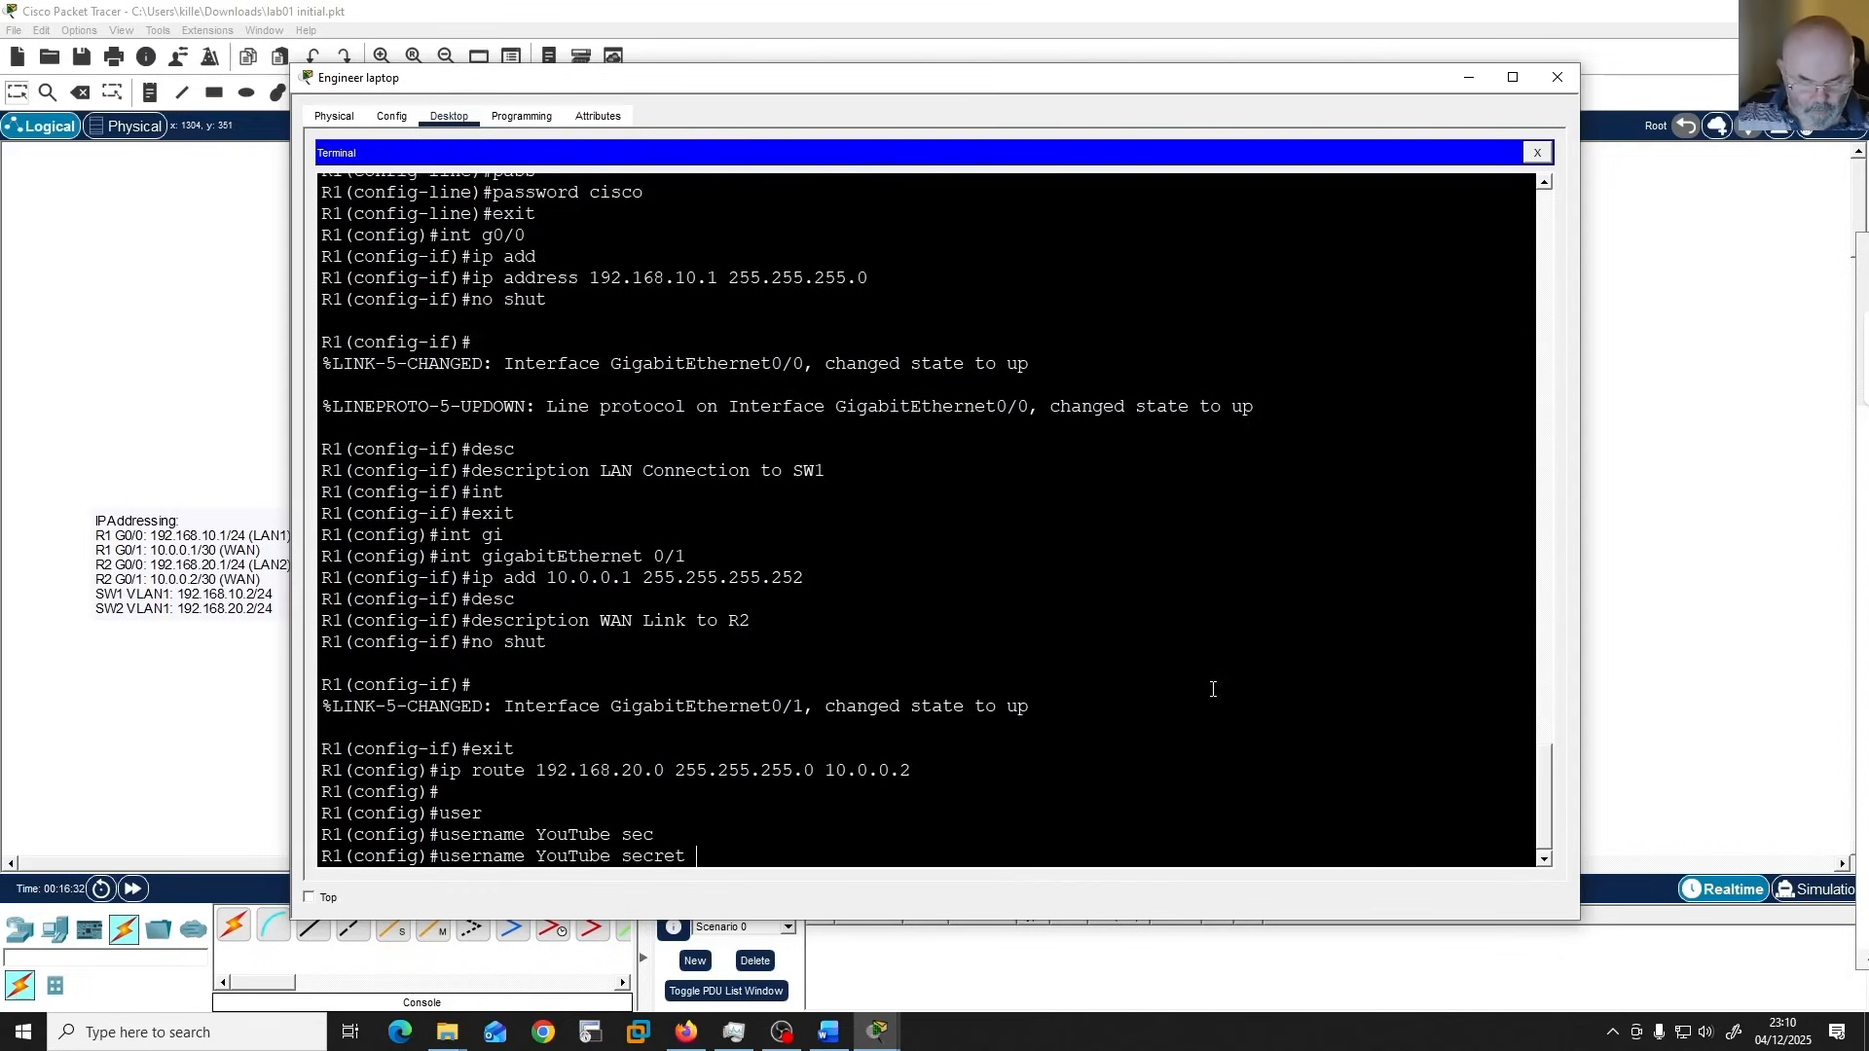
{"action": "type", "text": "Skillnuggets"}
{"action": "key", "text": "Return"}
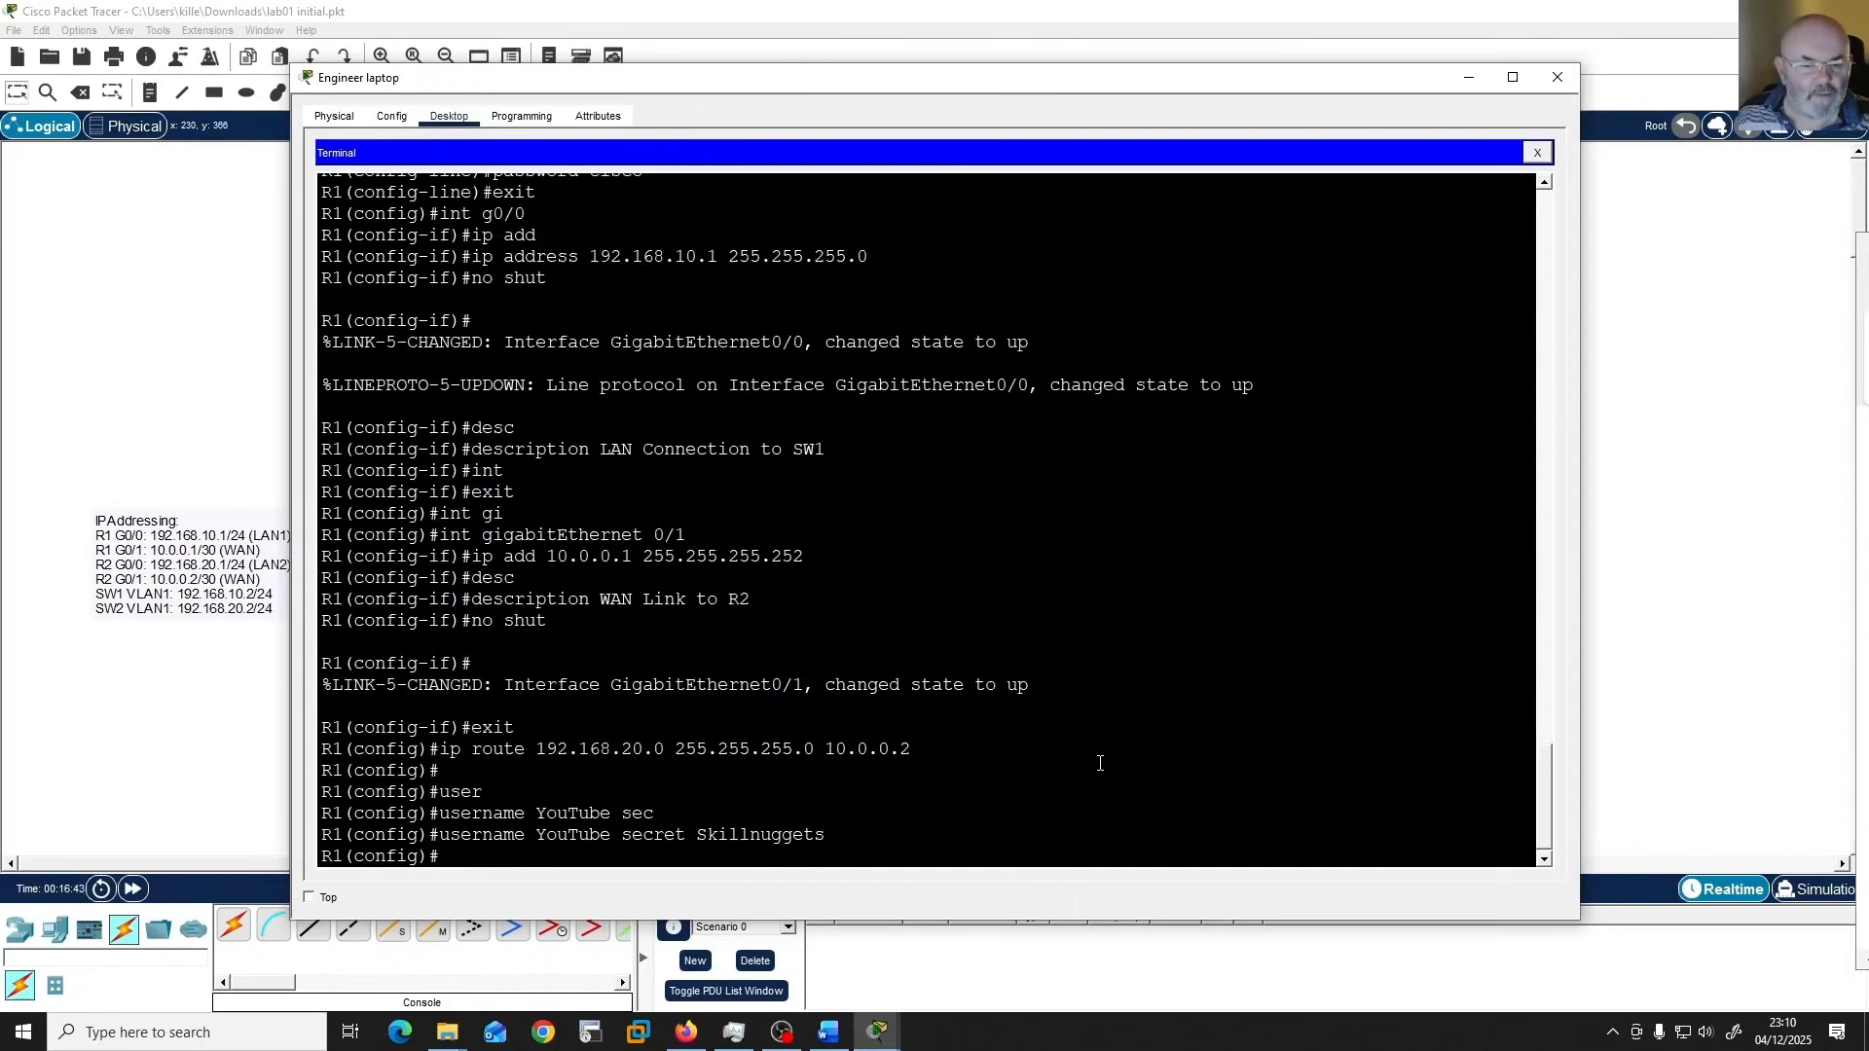
{"action": "key", "text": "Return"}
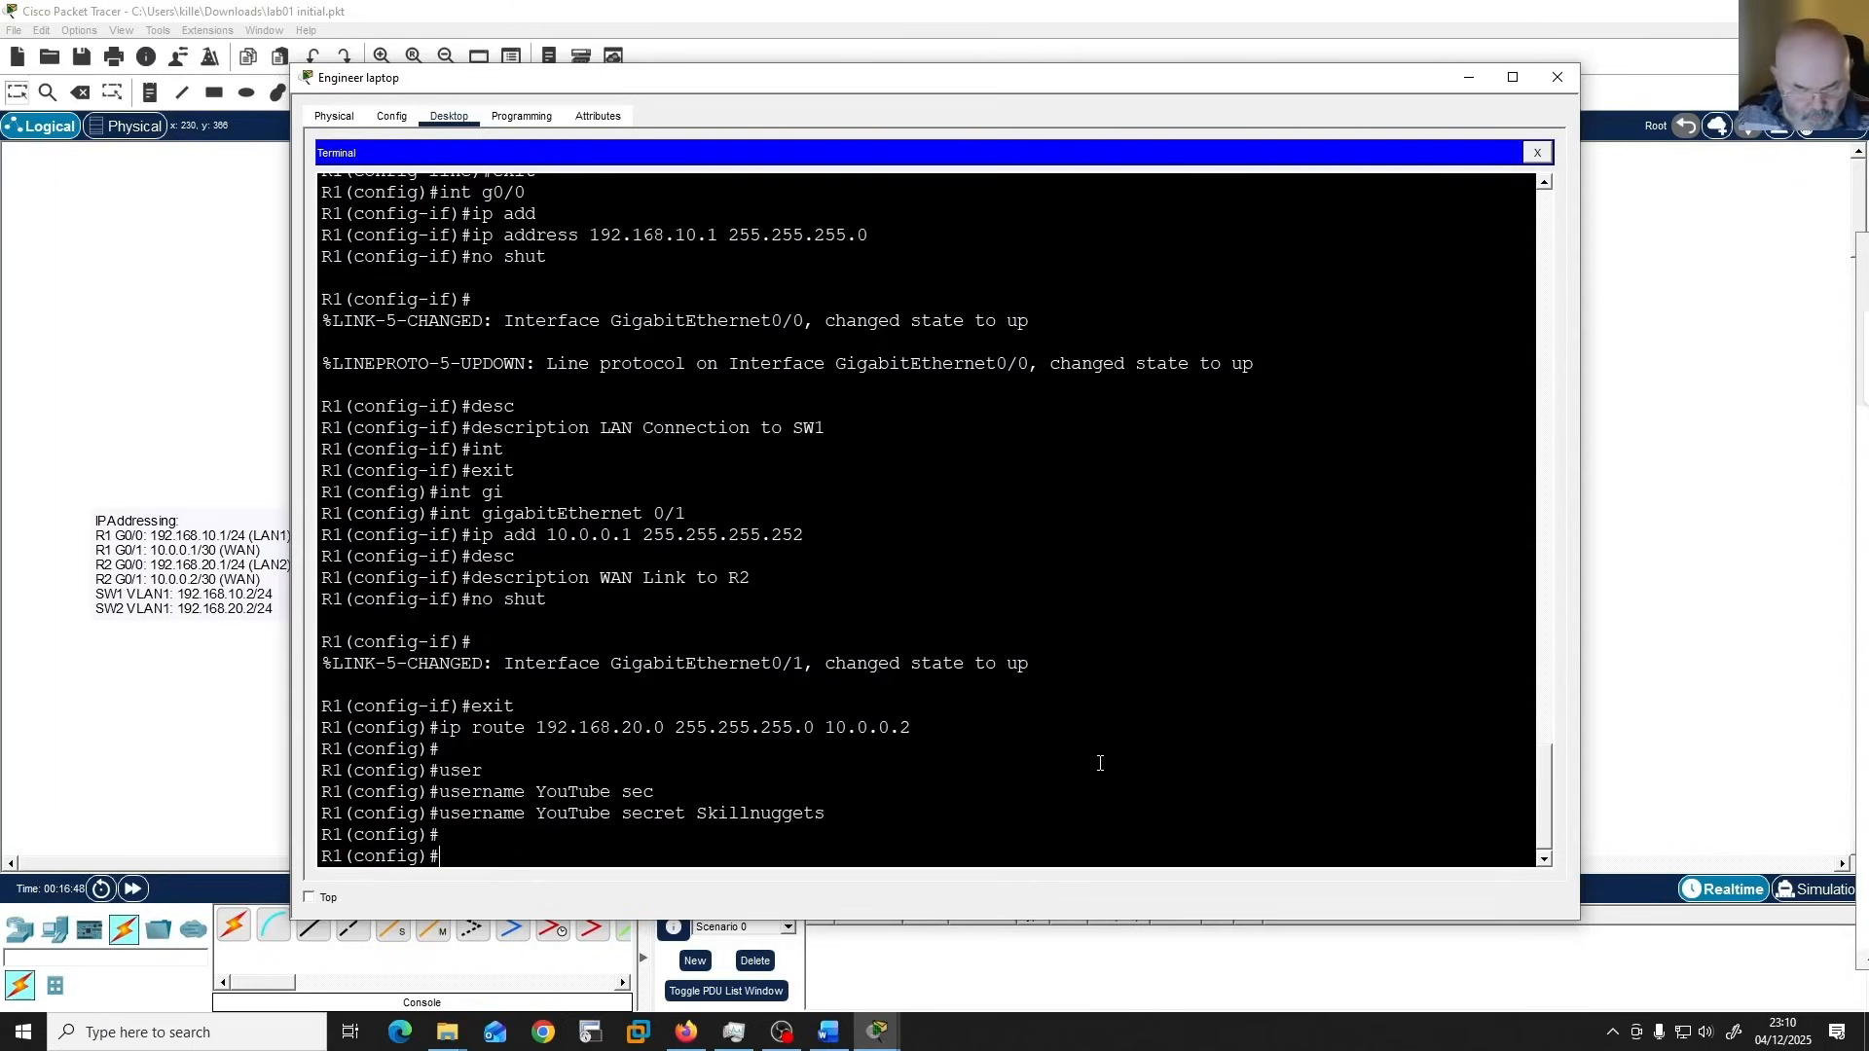
{"action": "type", "text": "do wr"}
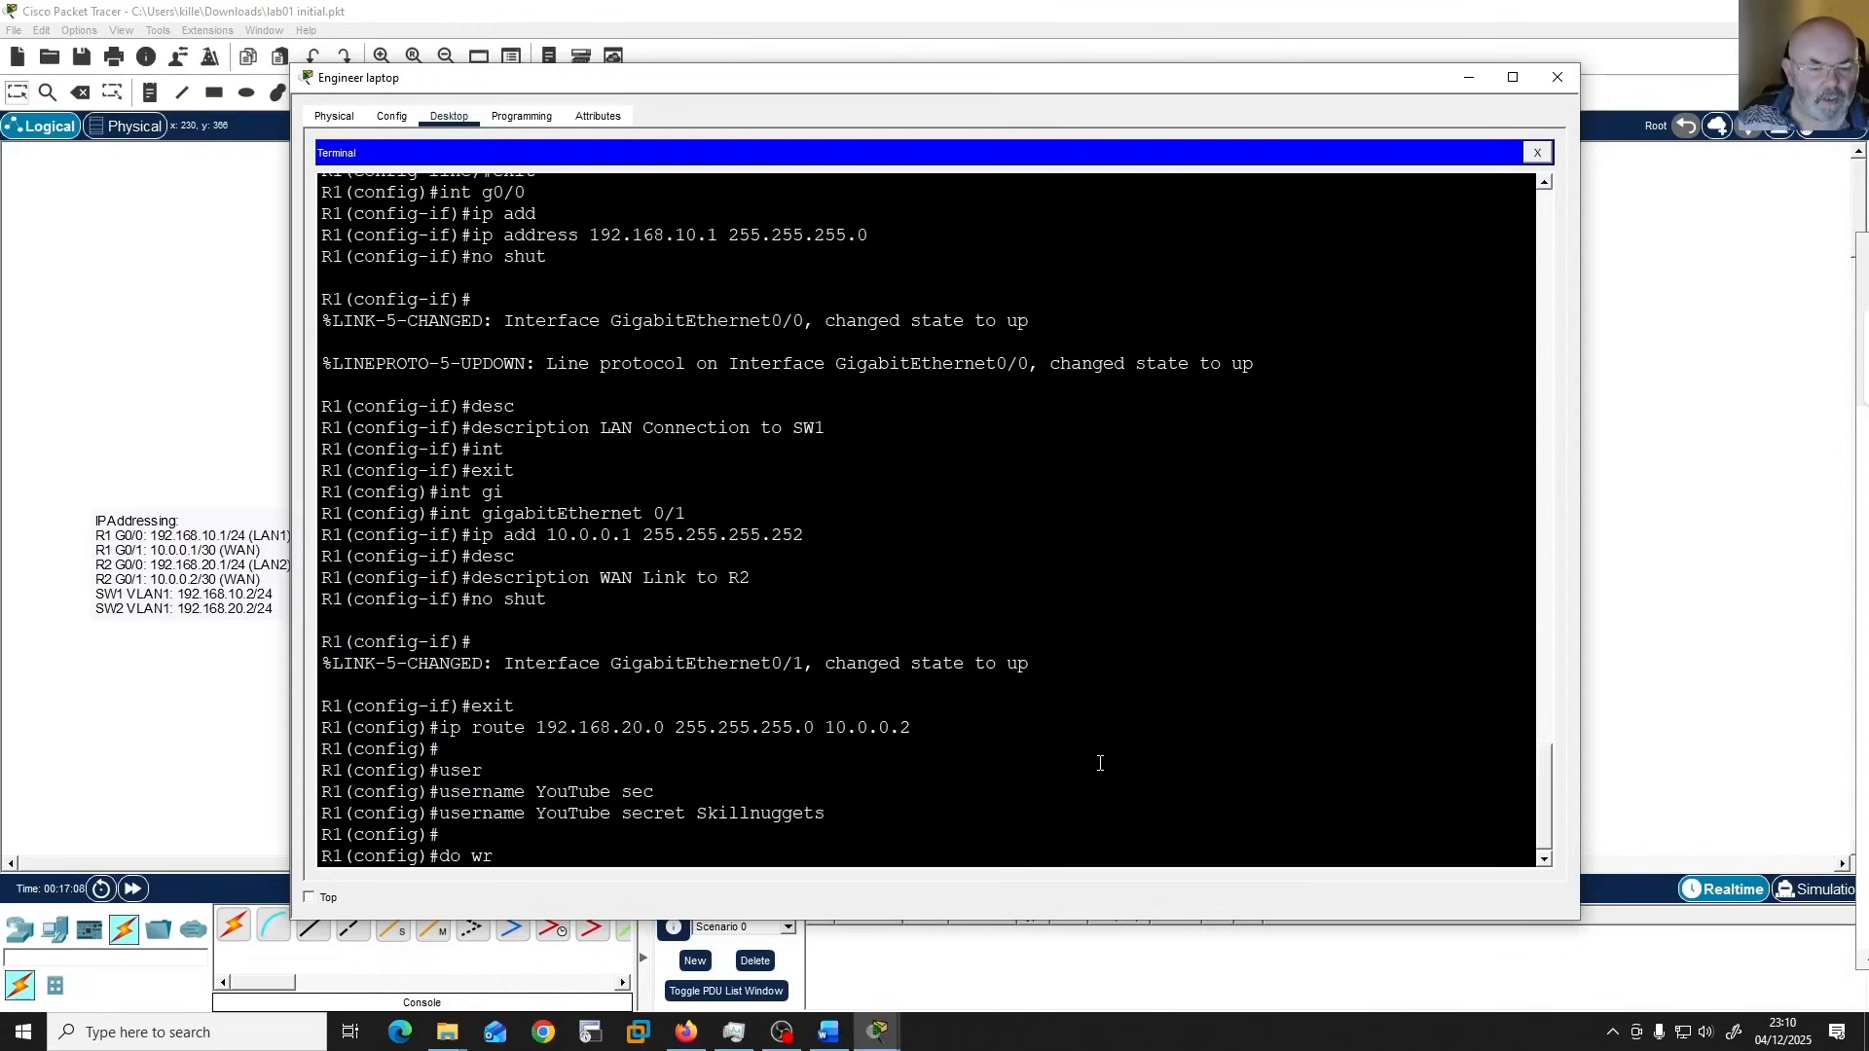
{"action": "key", "text": "BackSpace"}
{"action": "key", "text": "BackSpace"}
{"action": "key", "text": "BackSpace"}
{"action": "key", "text": "BackSpace"}
{"action": "key", "text": "BackSpace"}
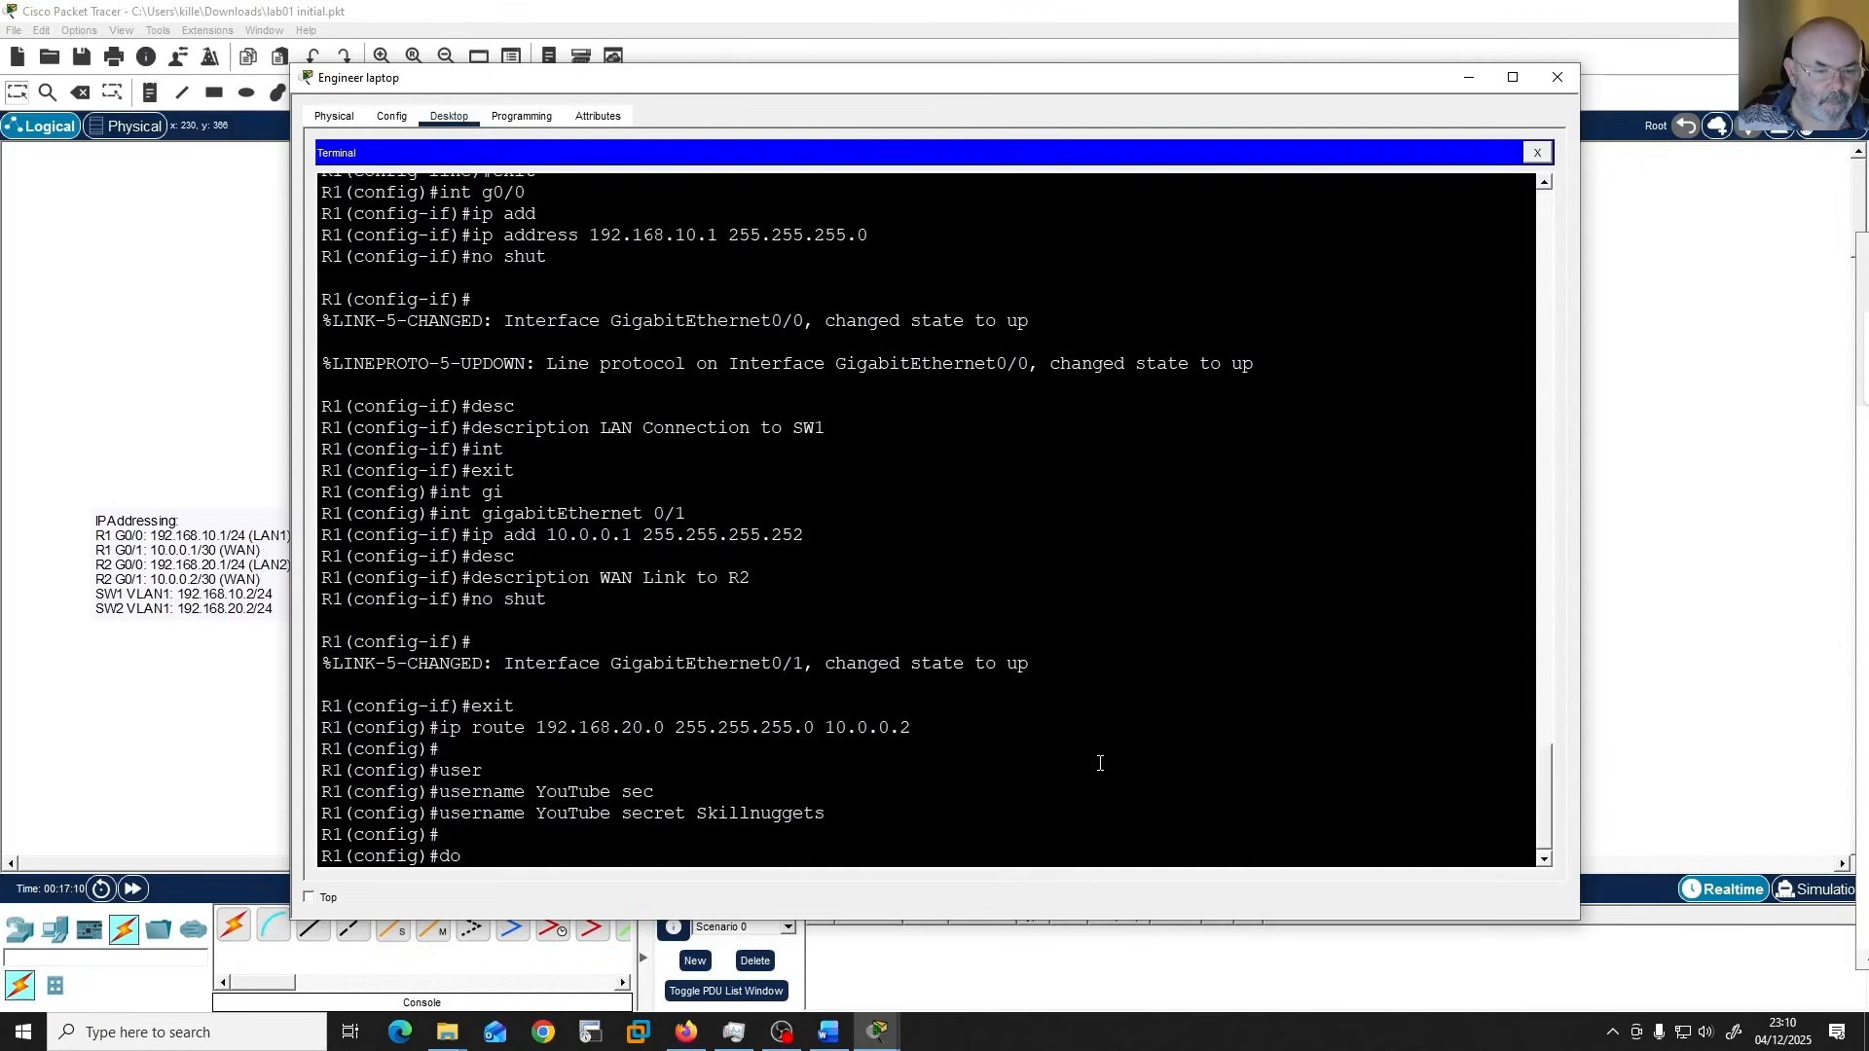
Leave R1's global configuration mode for privileged EXEC mode with "end".
{"action": "type", "text": "end"}
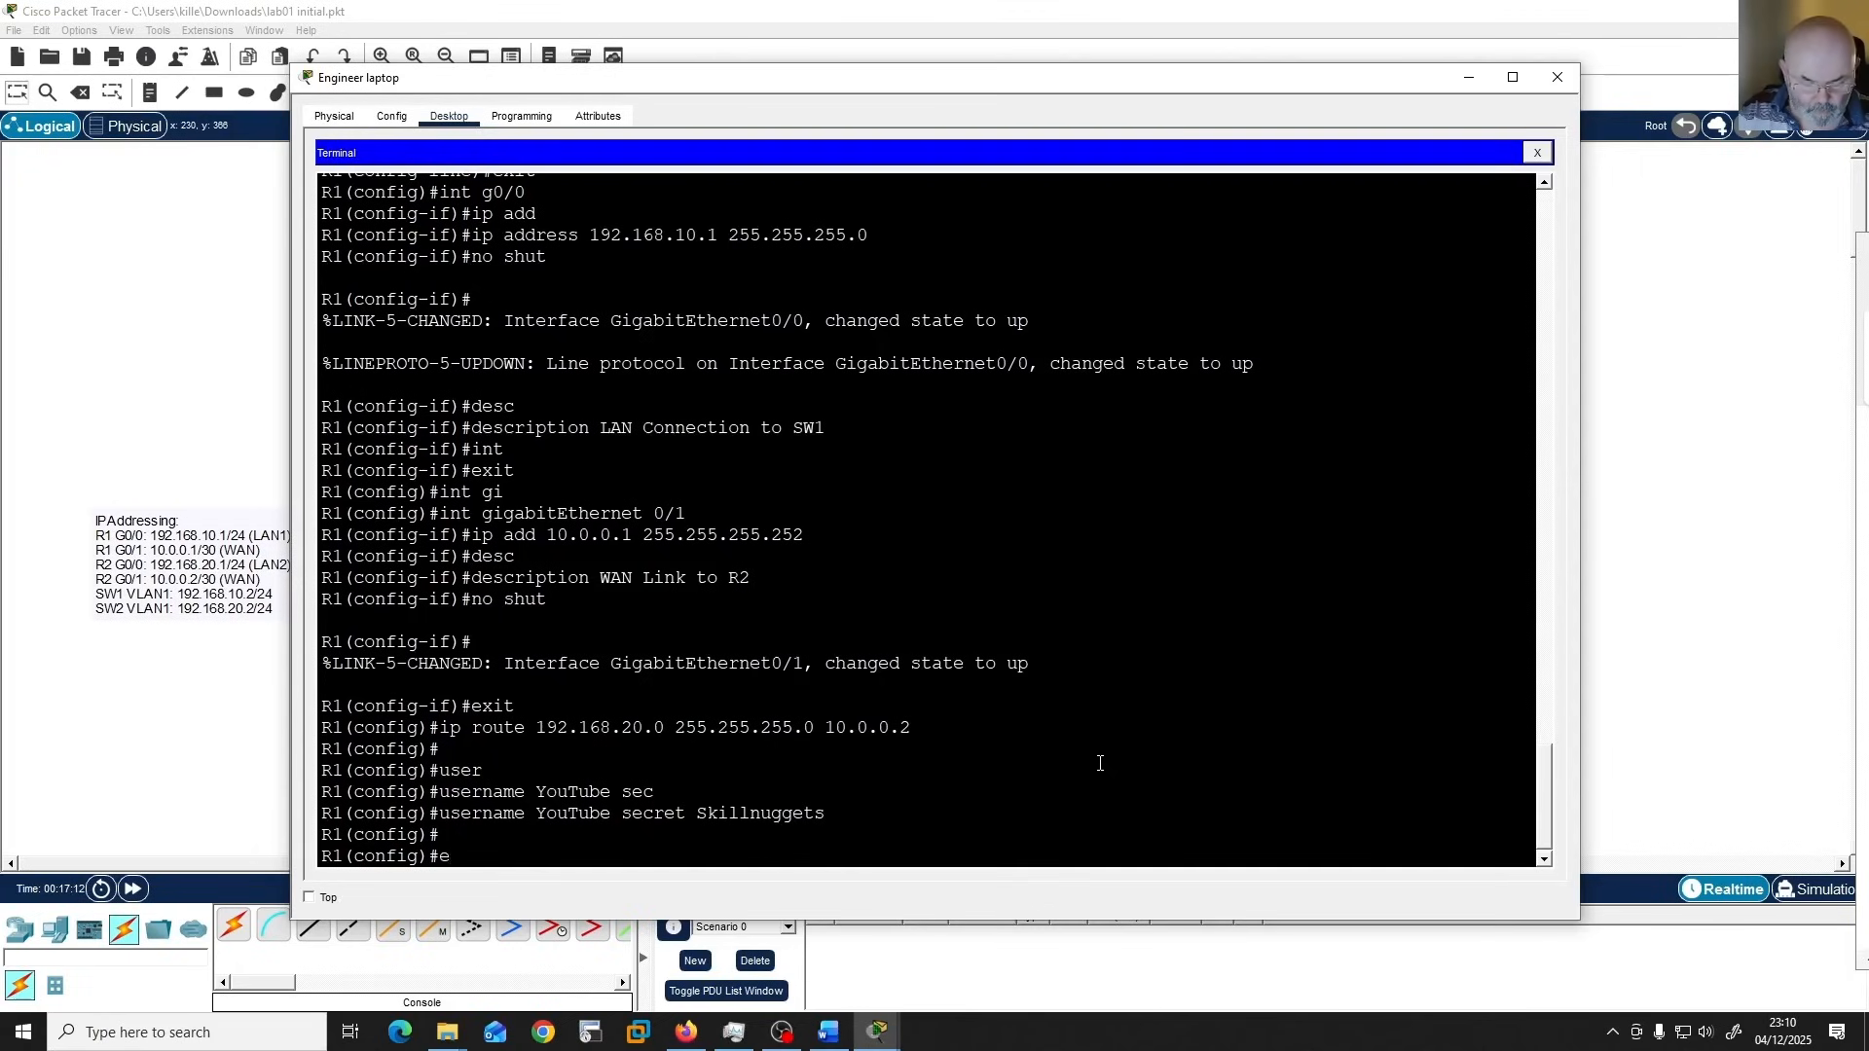
{"action": "key", "text": "Return"}
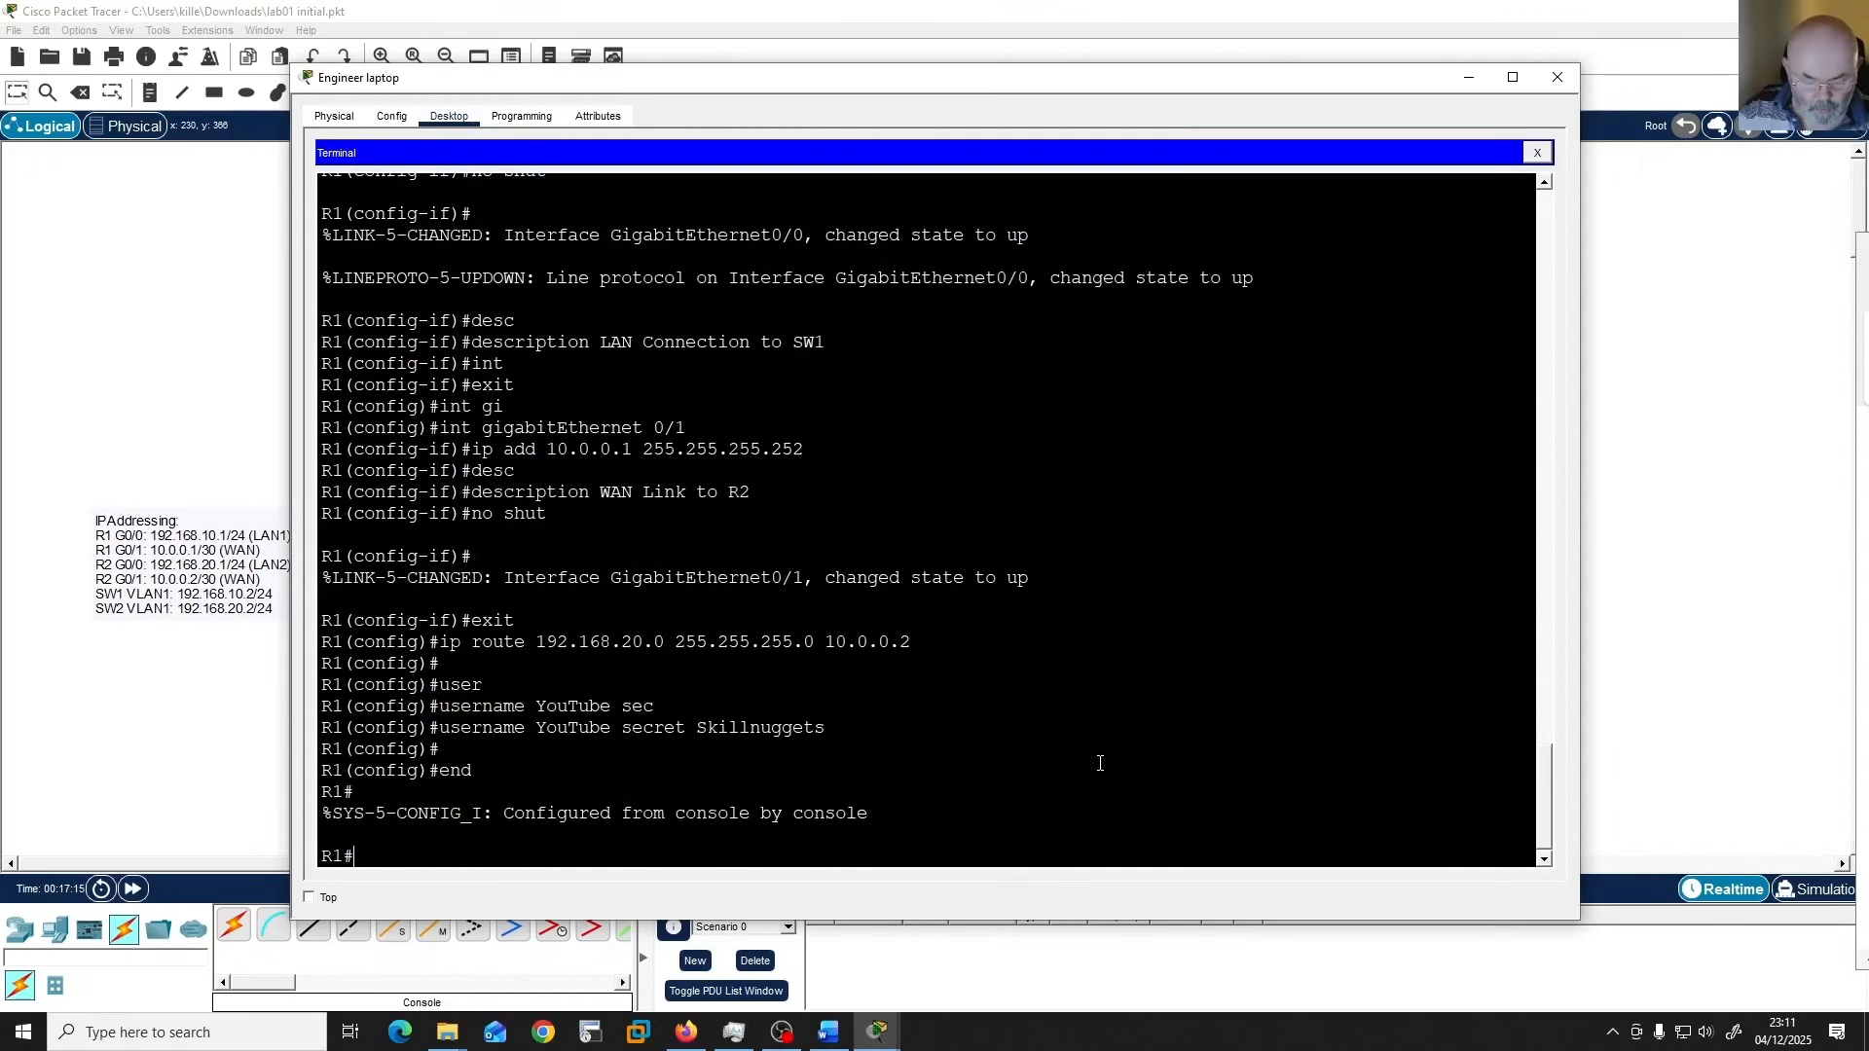
{"action": "type", "text": "wr"}
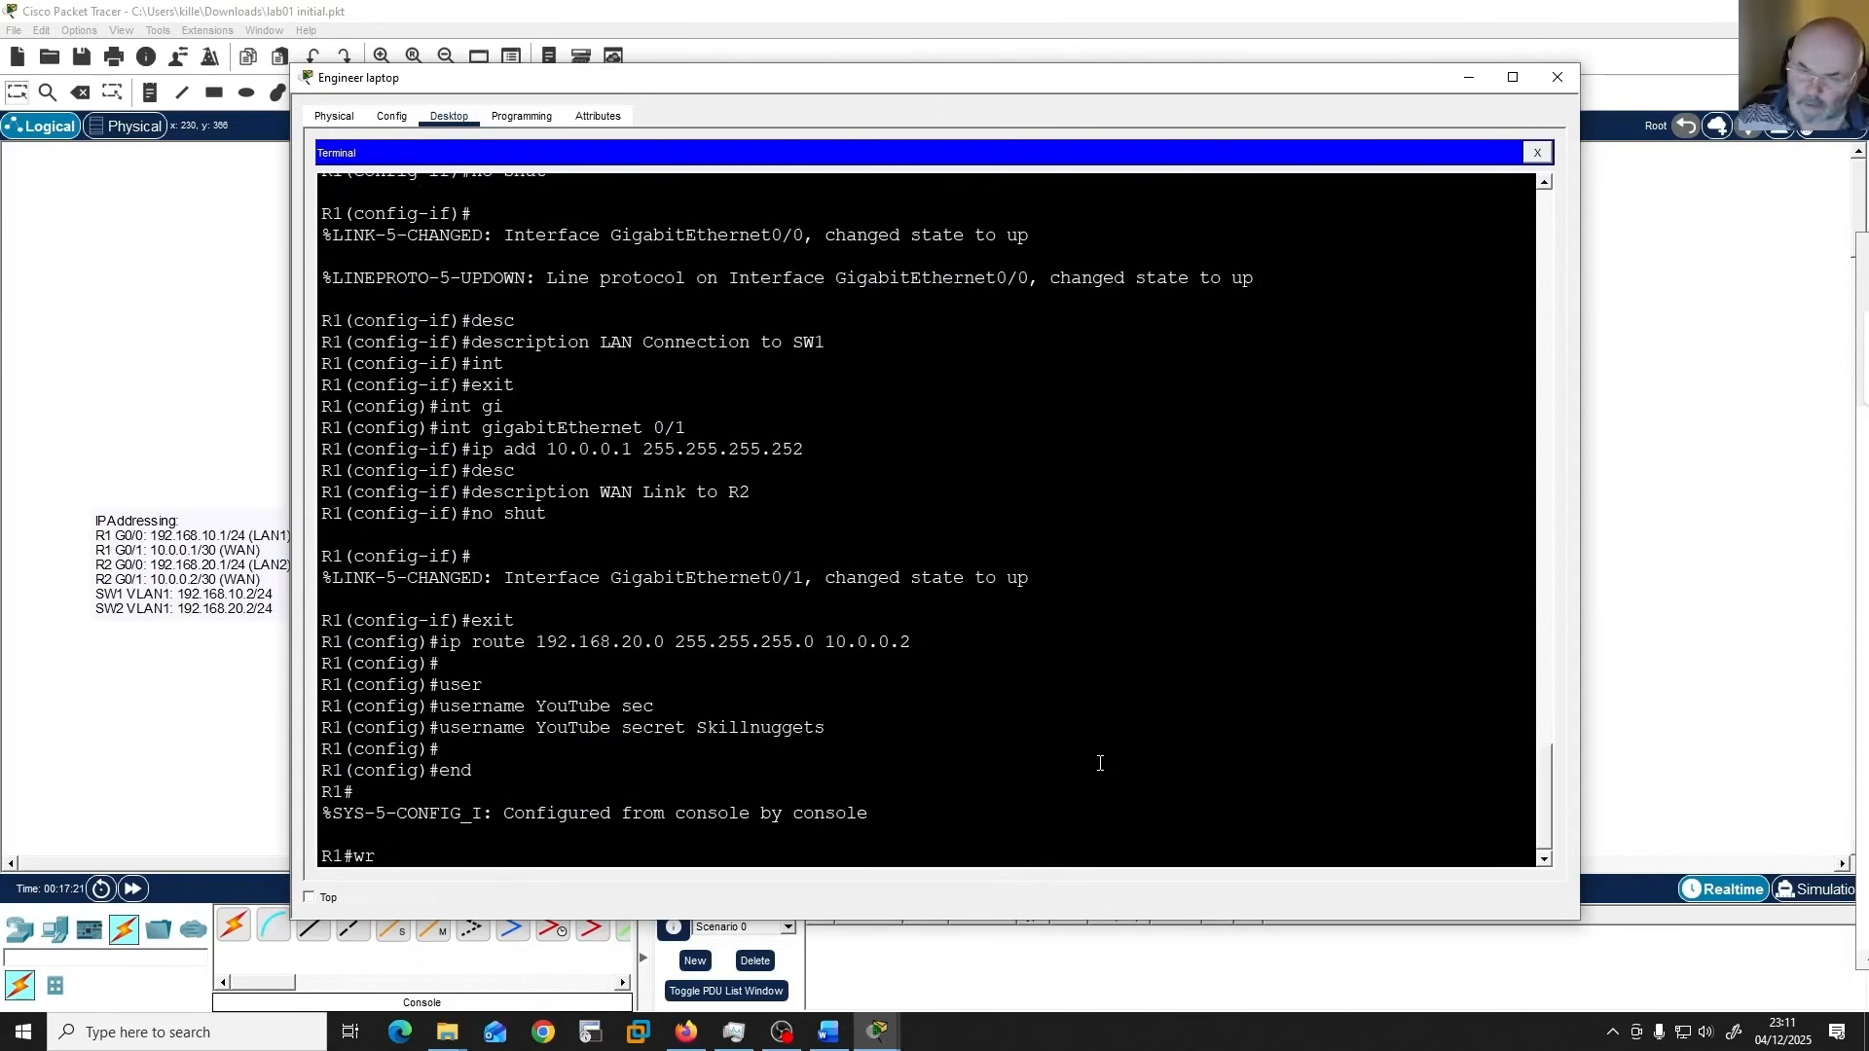
{"action": "key", "text": "BackSpace"}
{"action": "key", "text": "BackSpace"}
Save R1's configuration to NVRAM with "copy running-config startup-config", accepting the default destination filename.
{"action": "type", "text": "copy"}
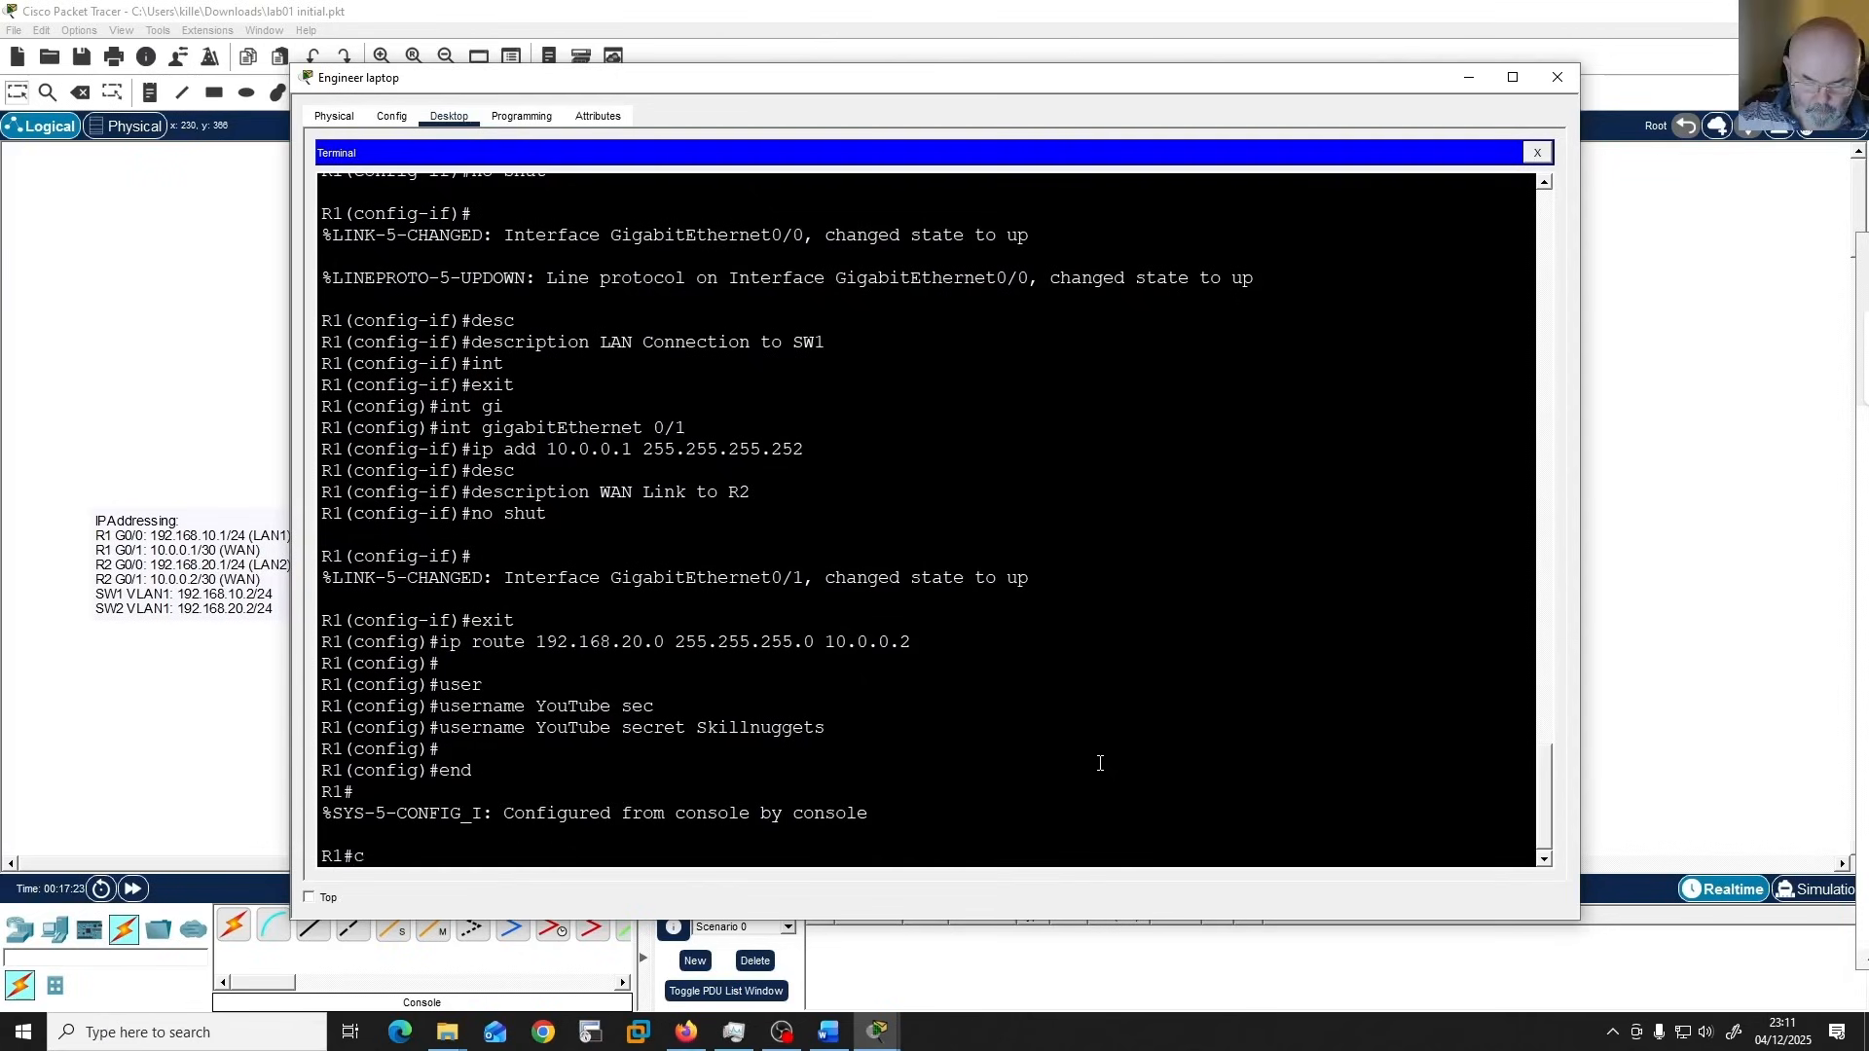
{"action": "key", "text": "Tab"}
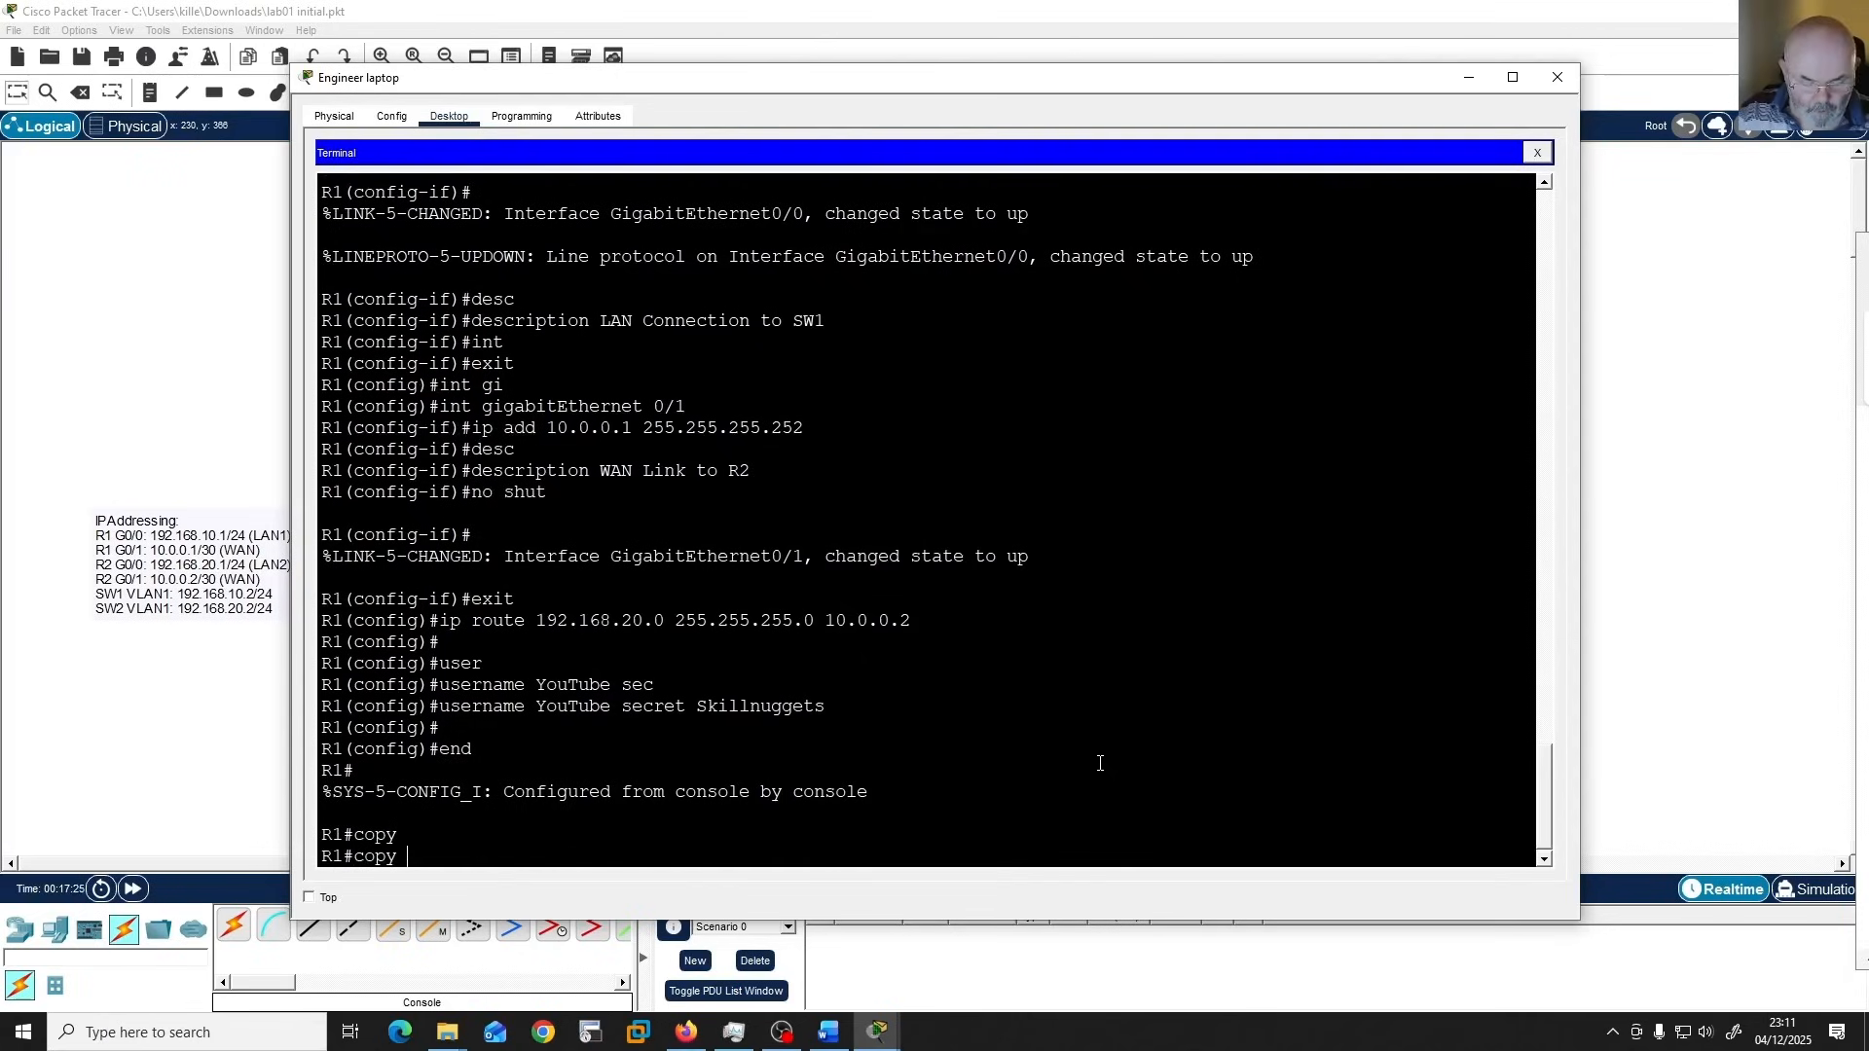
{"action": "type", "text": "ru"}
{"action": "key", "text": "Tab"}
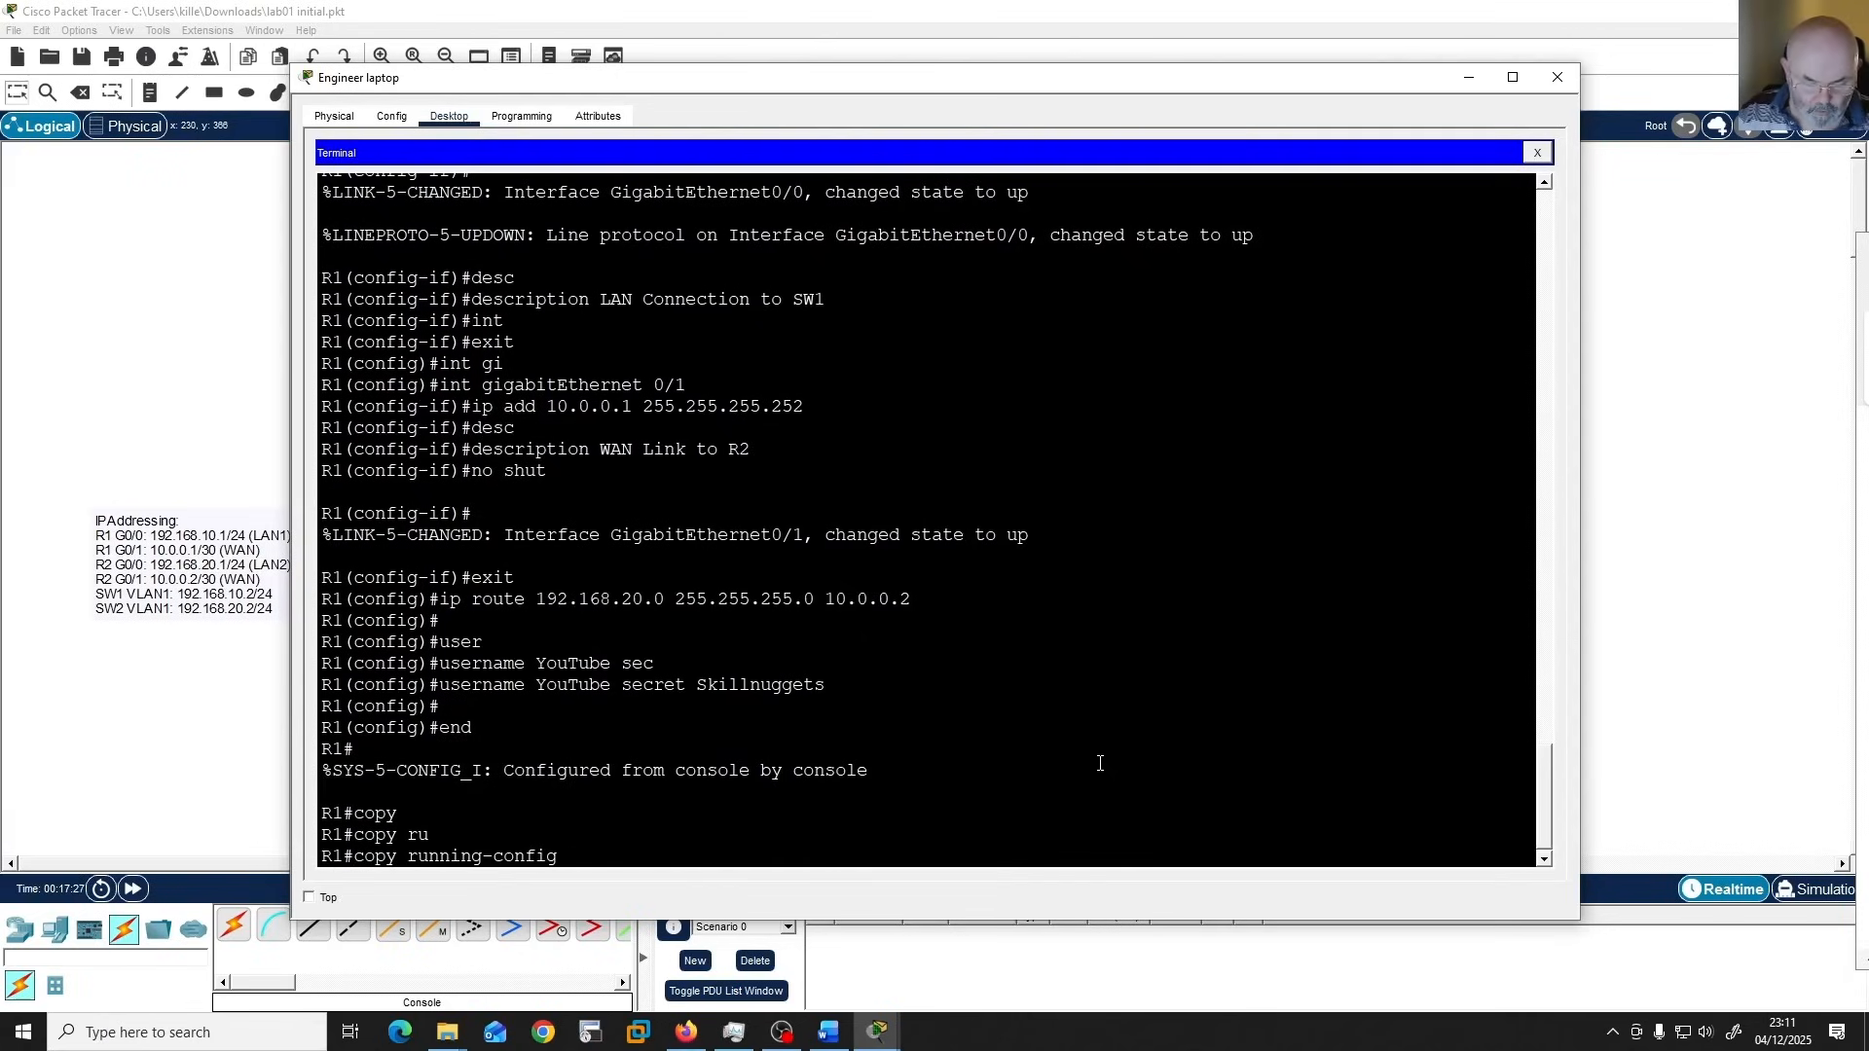
{"action": "type", "text": "st"}
{"action": "key", "text": "Tab"}
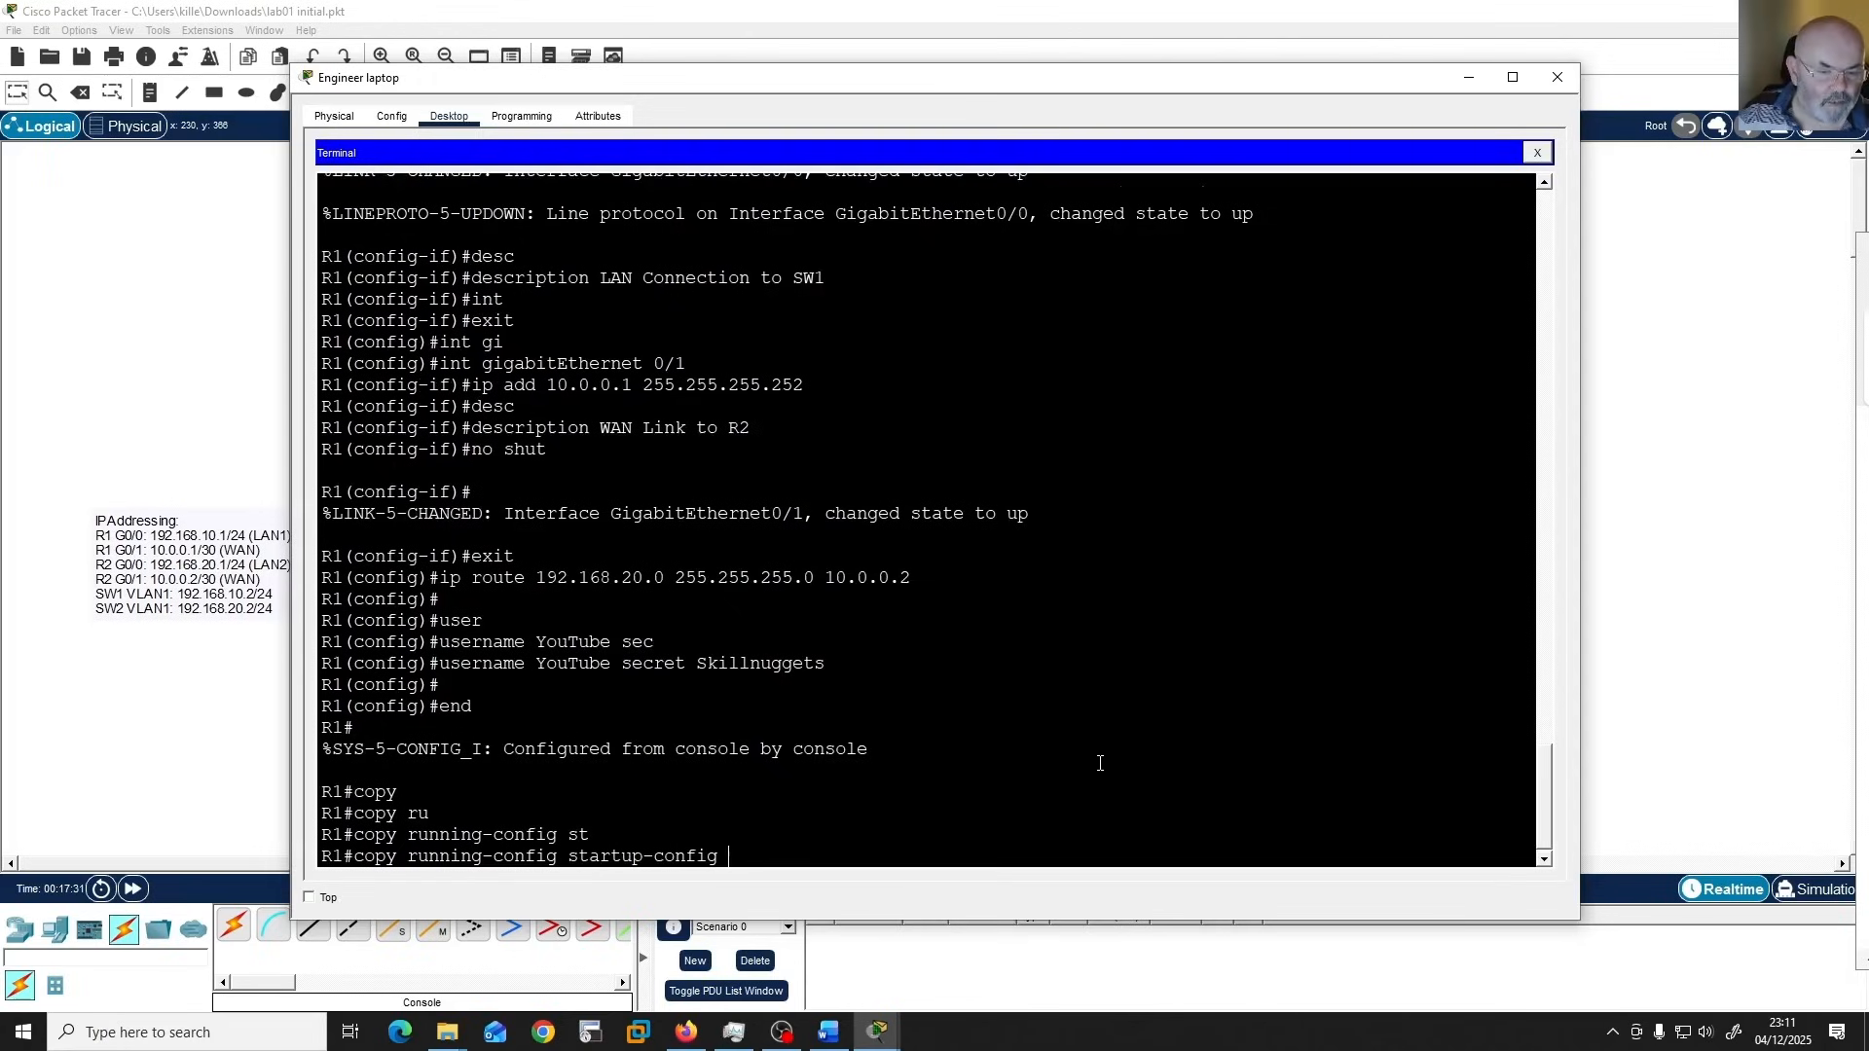
{"action": "key", "text": "Return"}
{"action": "key", "text": "Return"}
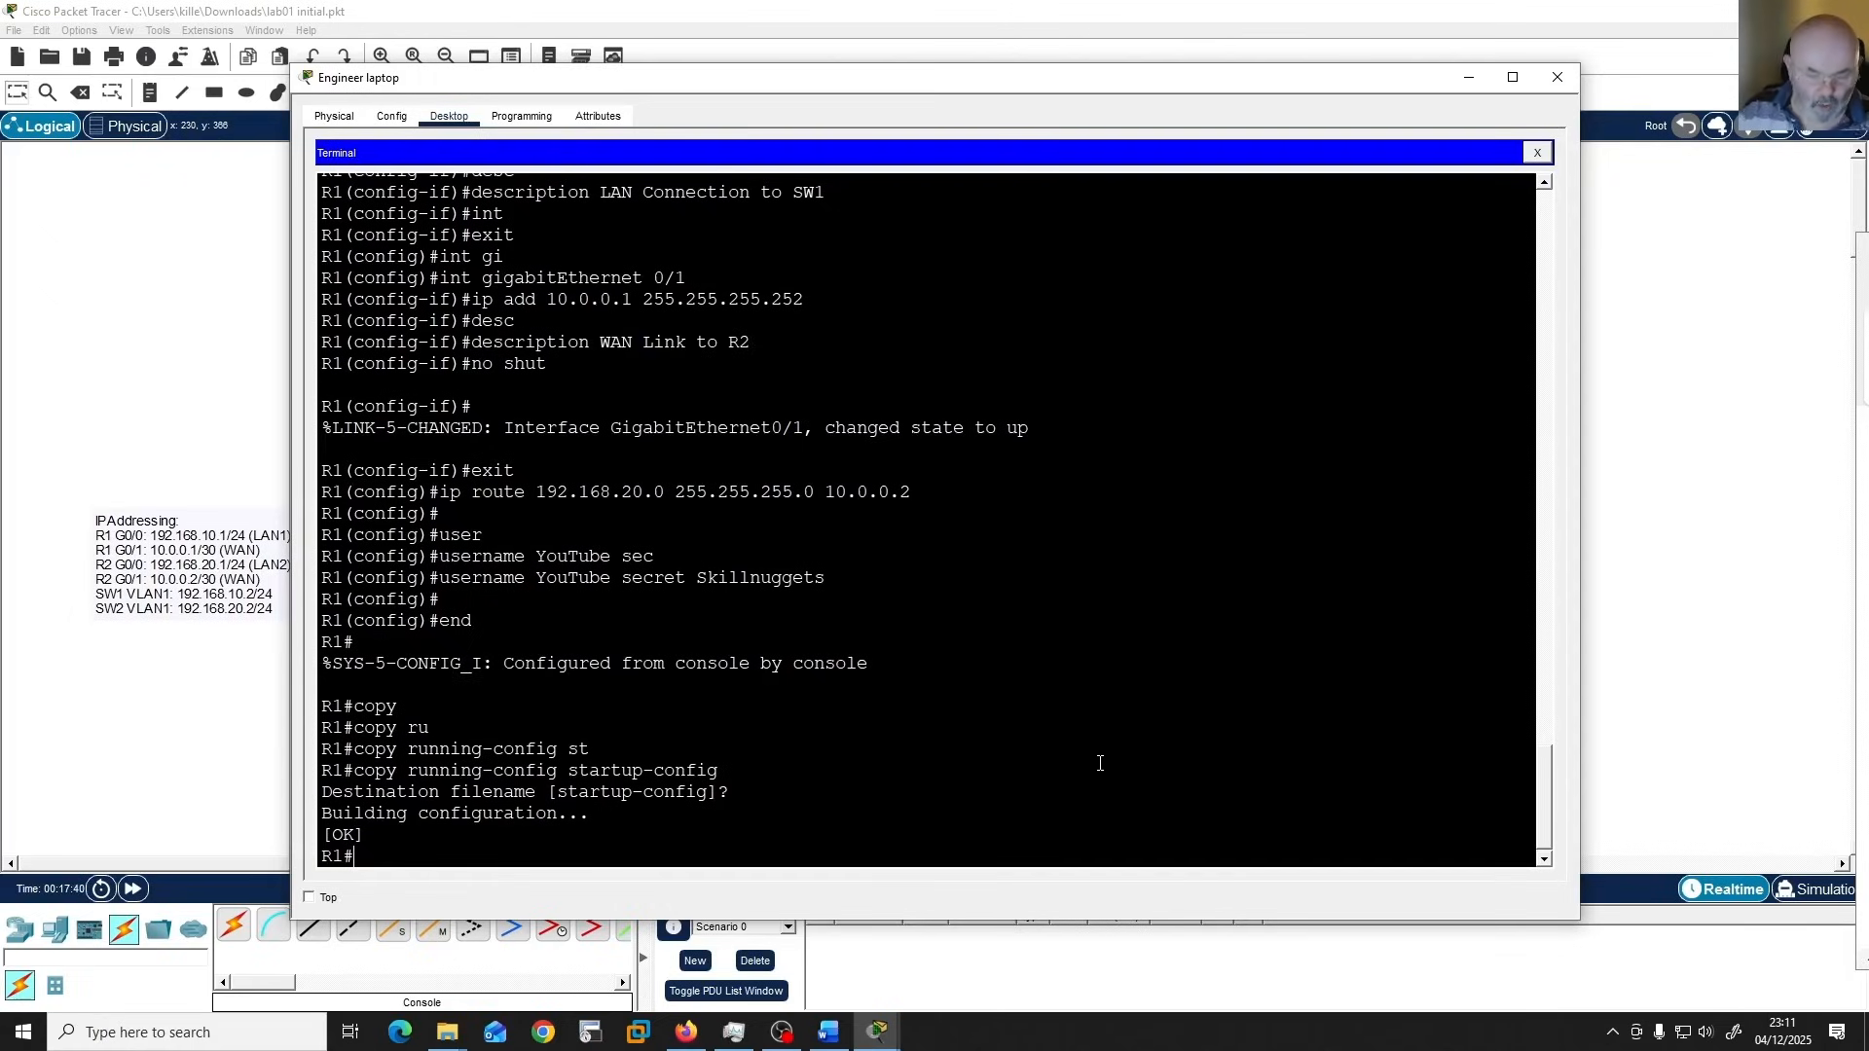
Display R1's running configuration with "show running-config".
{"action": "type", "text": "sh"}
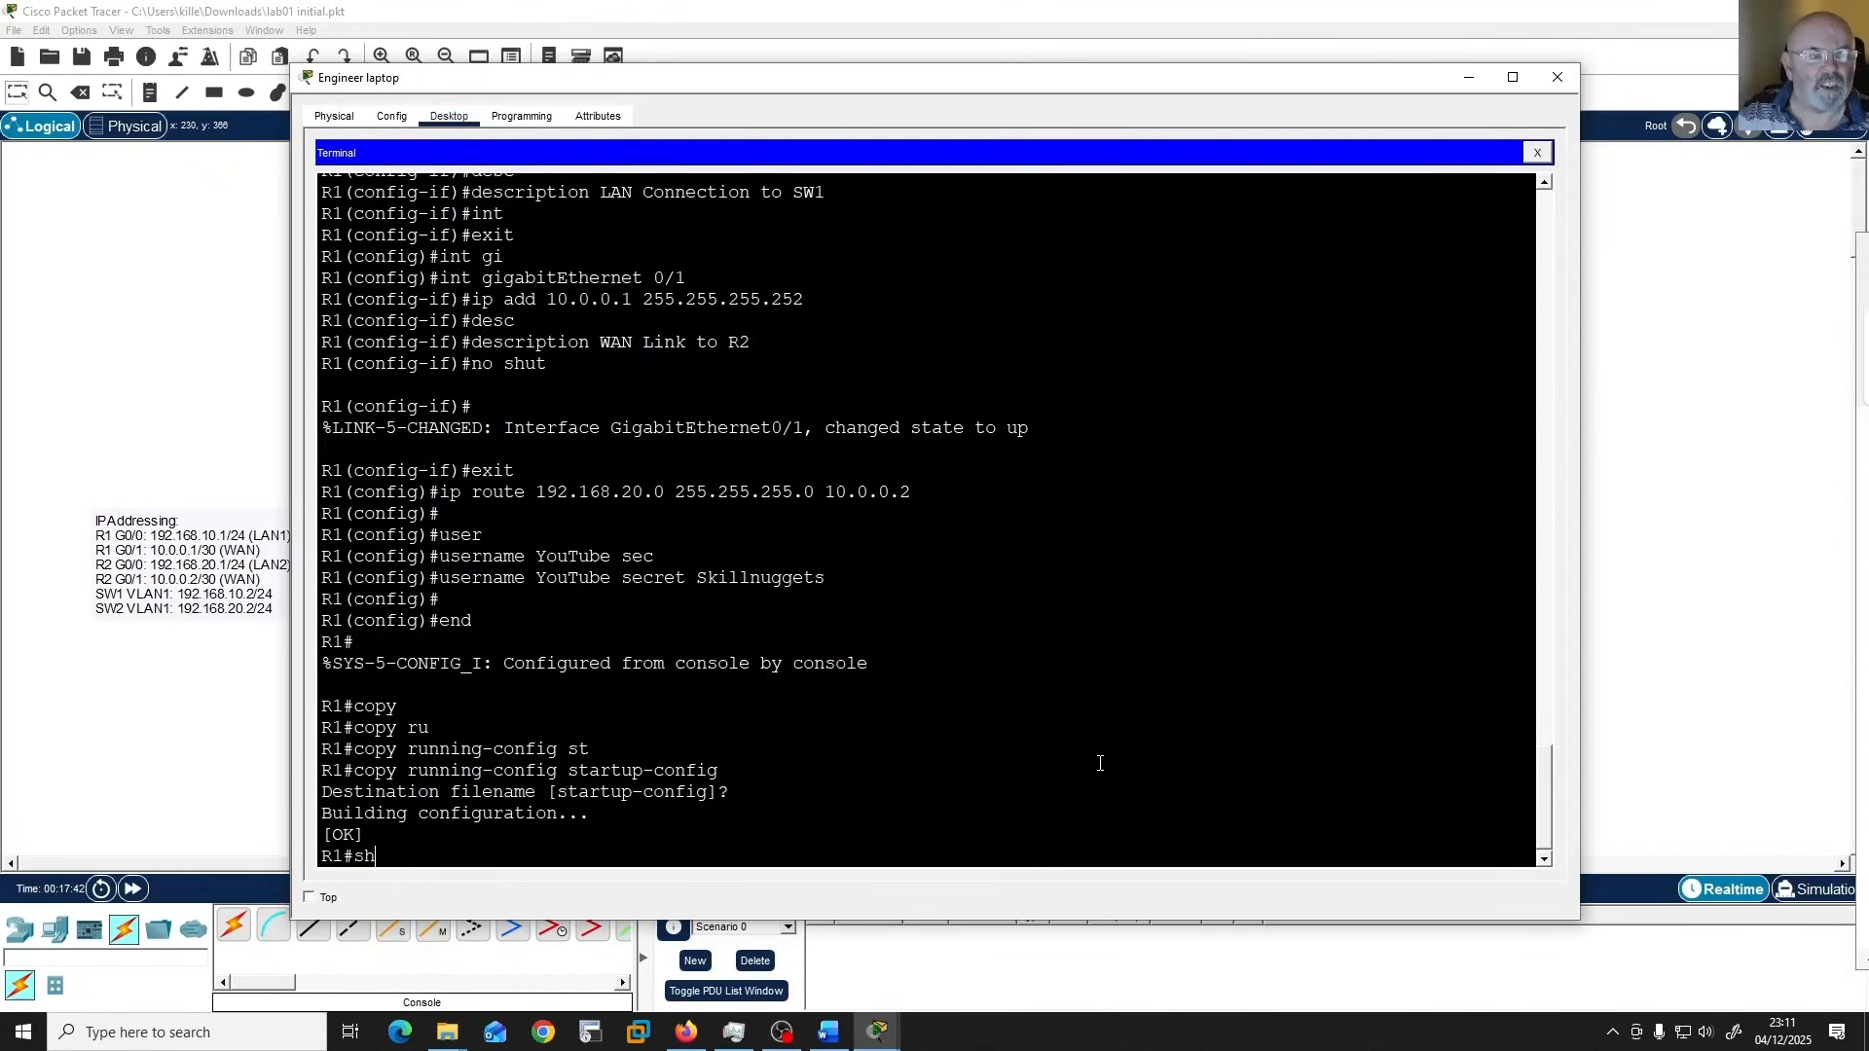
{"action": "type", "text": "ow "}
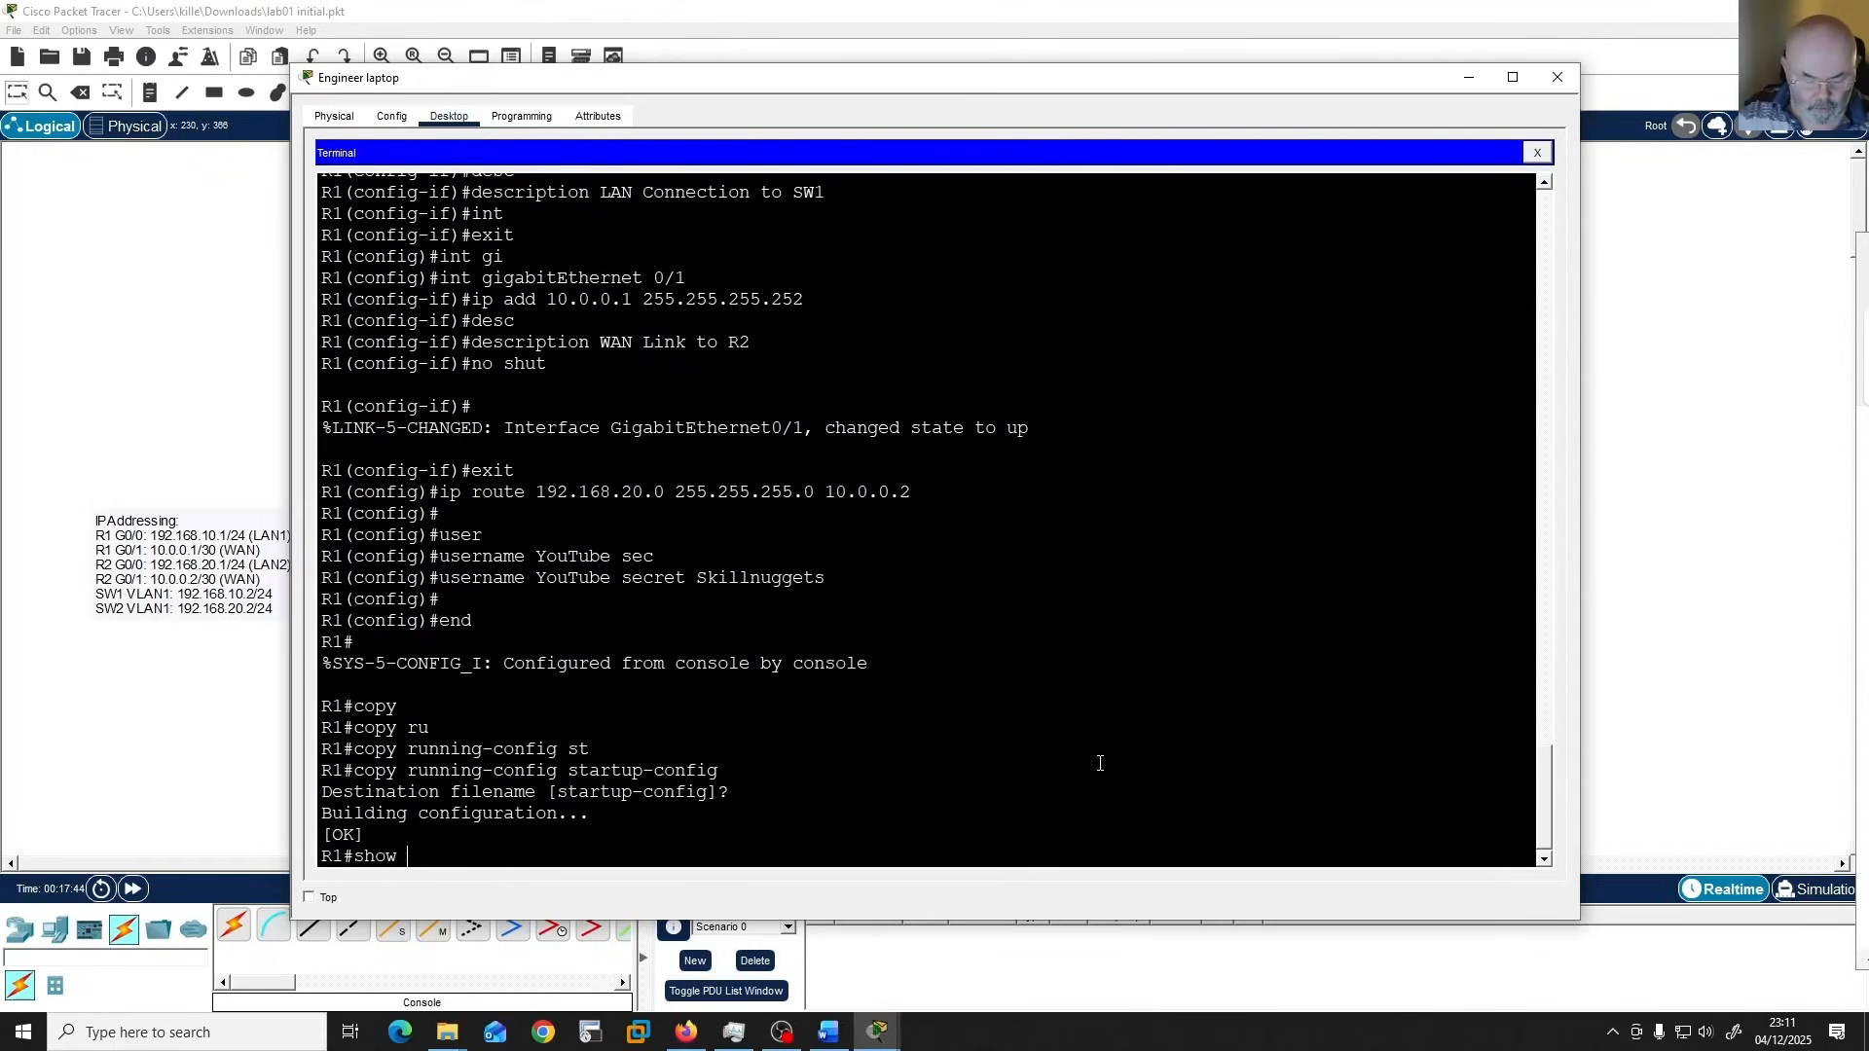
{"action": "type", "text": "run"}
{"action": "key", "text": "Tab"}
{"action": "key", "text": "Return"}
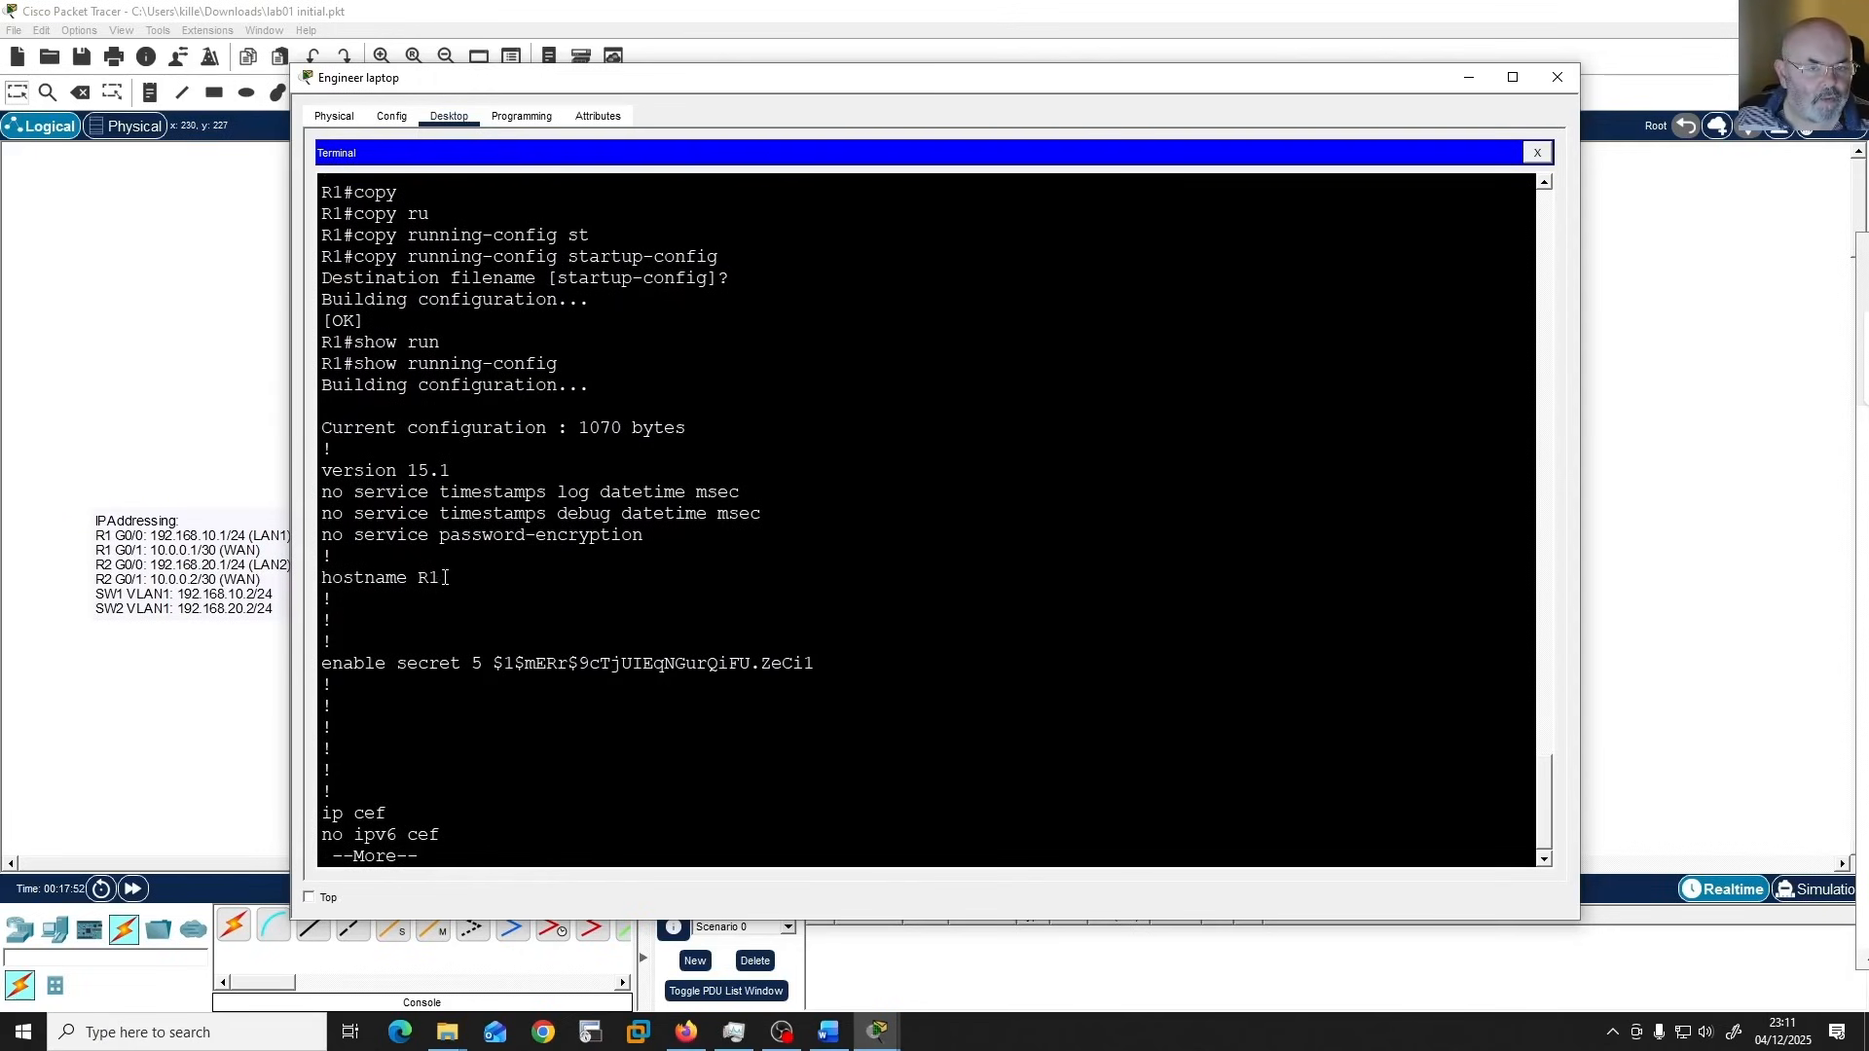
Examine the hostname and enable secret lines in the running configuration, highlighting the secret's encryption type and hash.
{"action": "left_click_drag", "start_coordinate": [445, 577], "coordinate": [321, 578]}
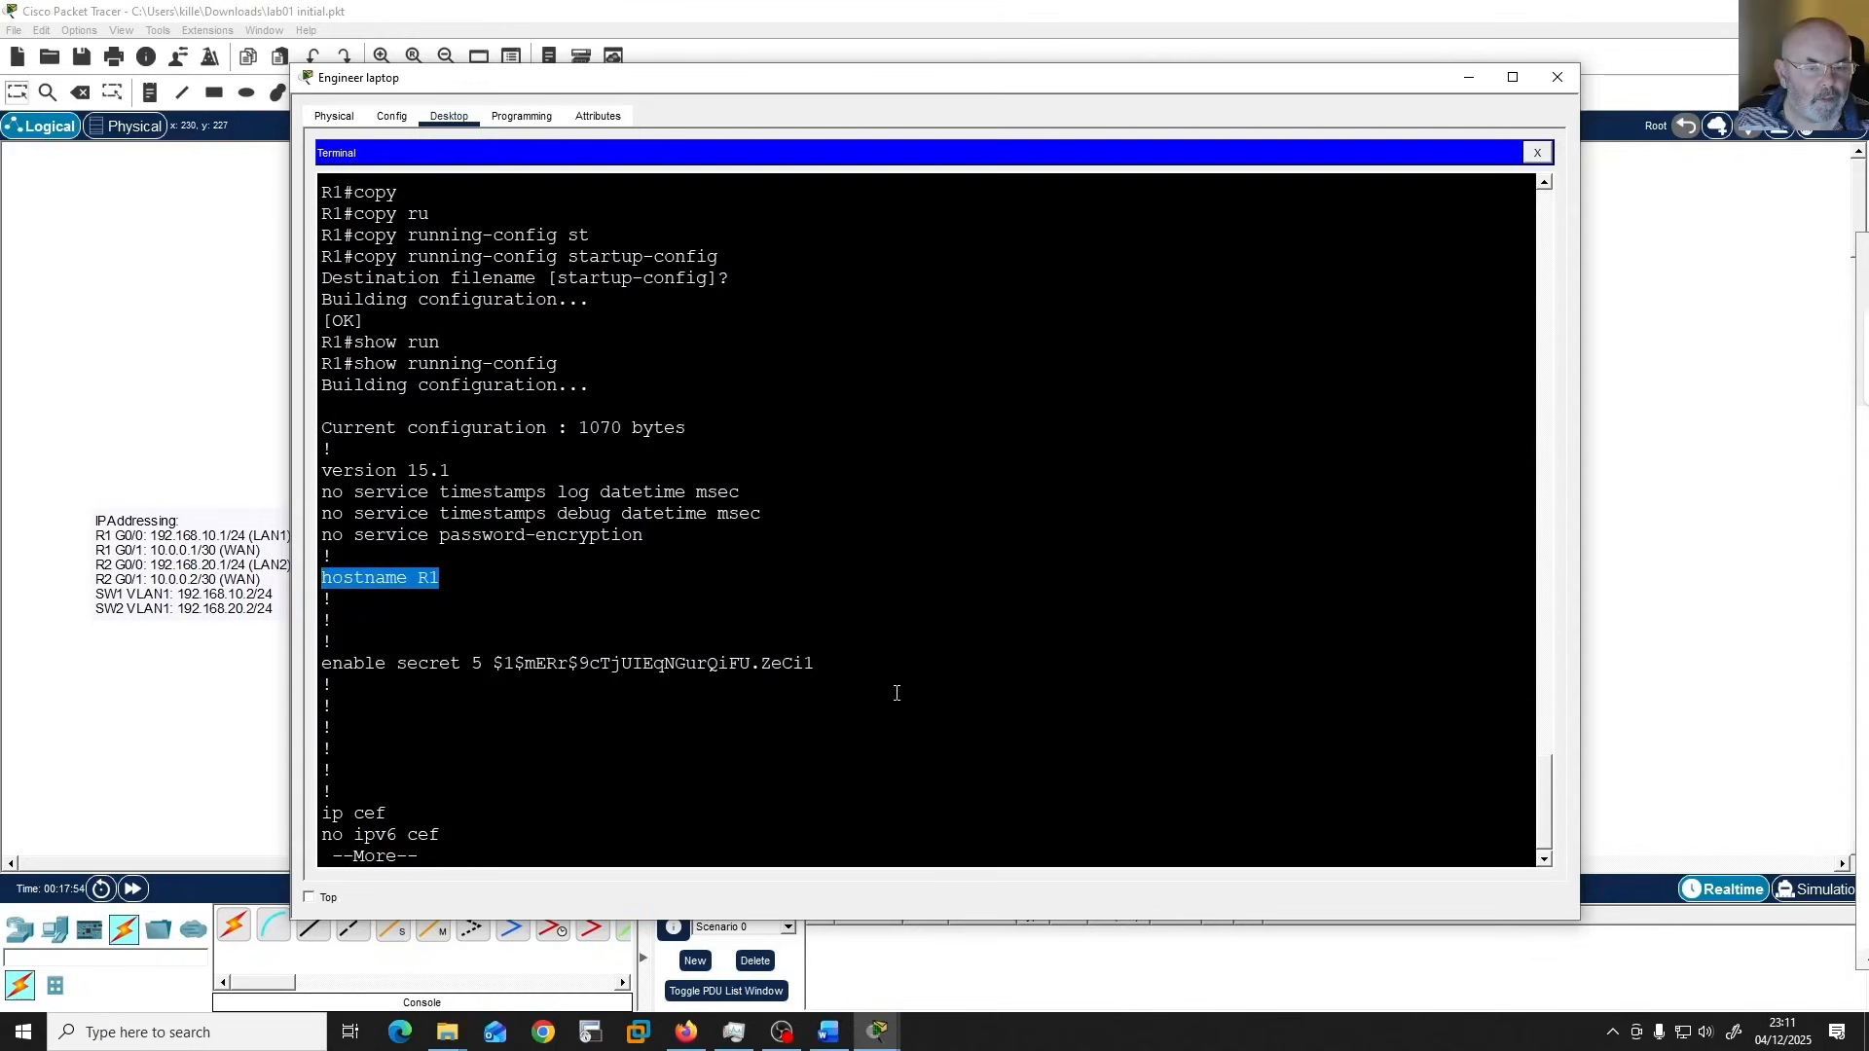
{"action": "left_click_drag", "start_coordinate": [828, 671], "coordinate": [321, 669]}
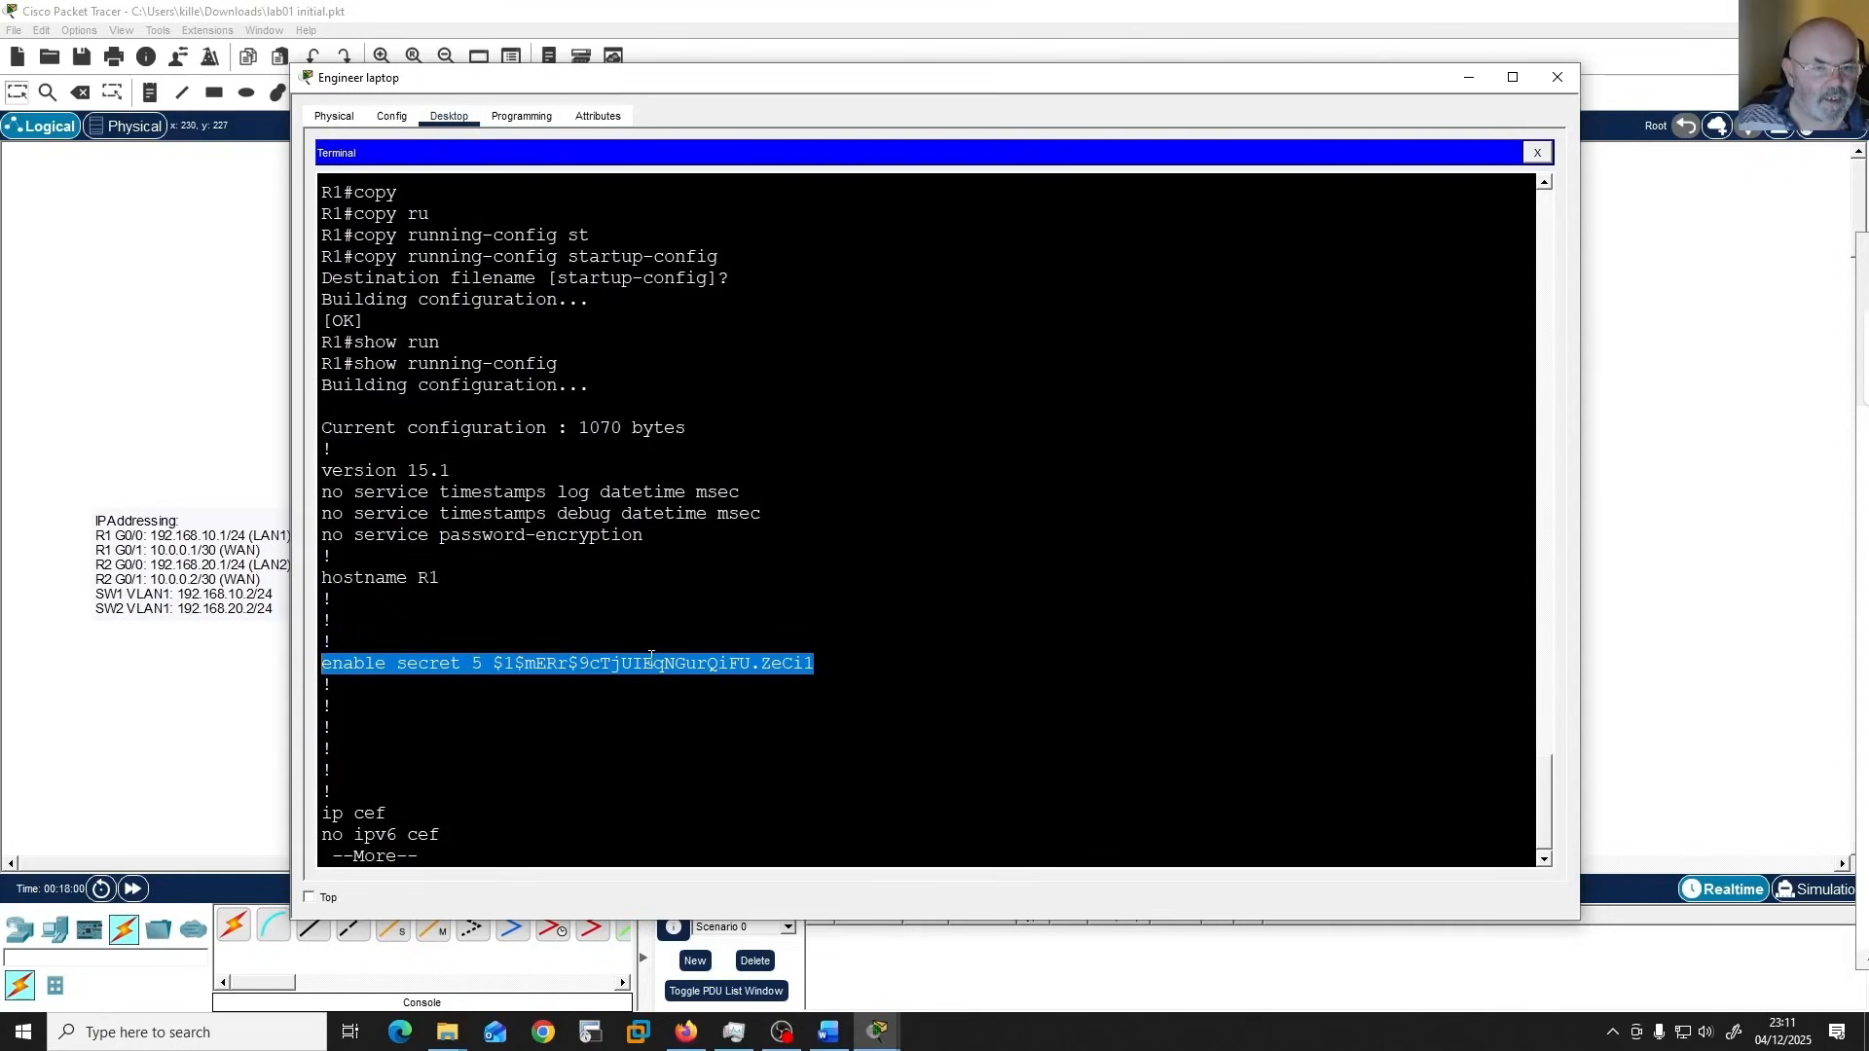
{"action": "left_click", "coordinate": [923, 705]}
{"action": "left_click_drag", "start_coordinate": [817, 665], "coordinate": [497, 656]}
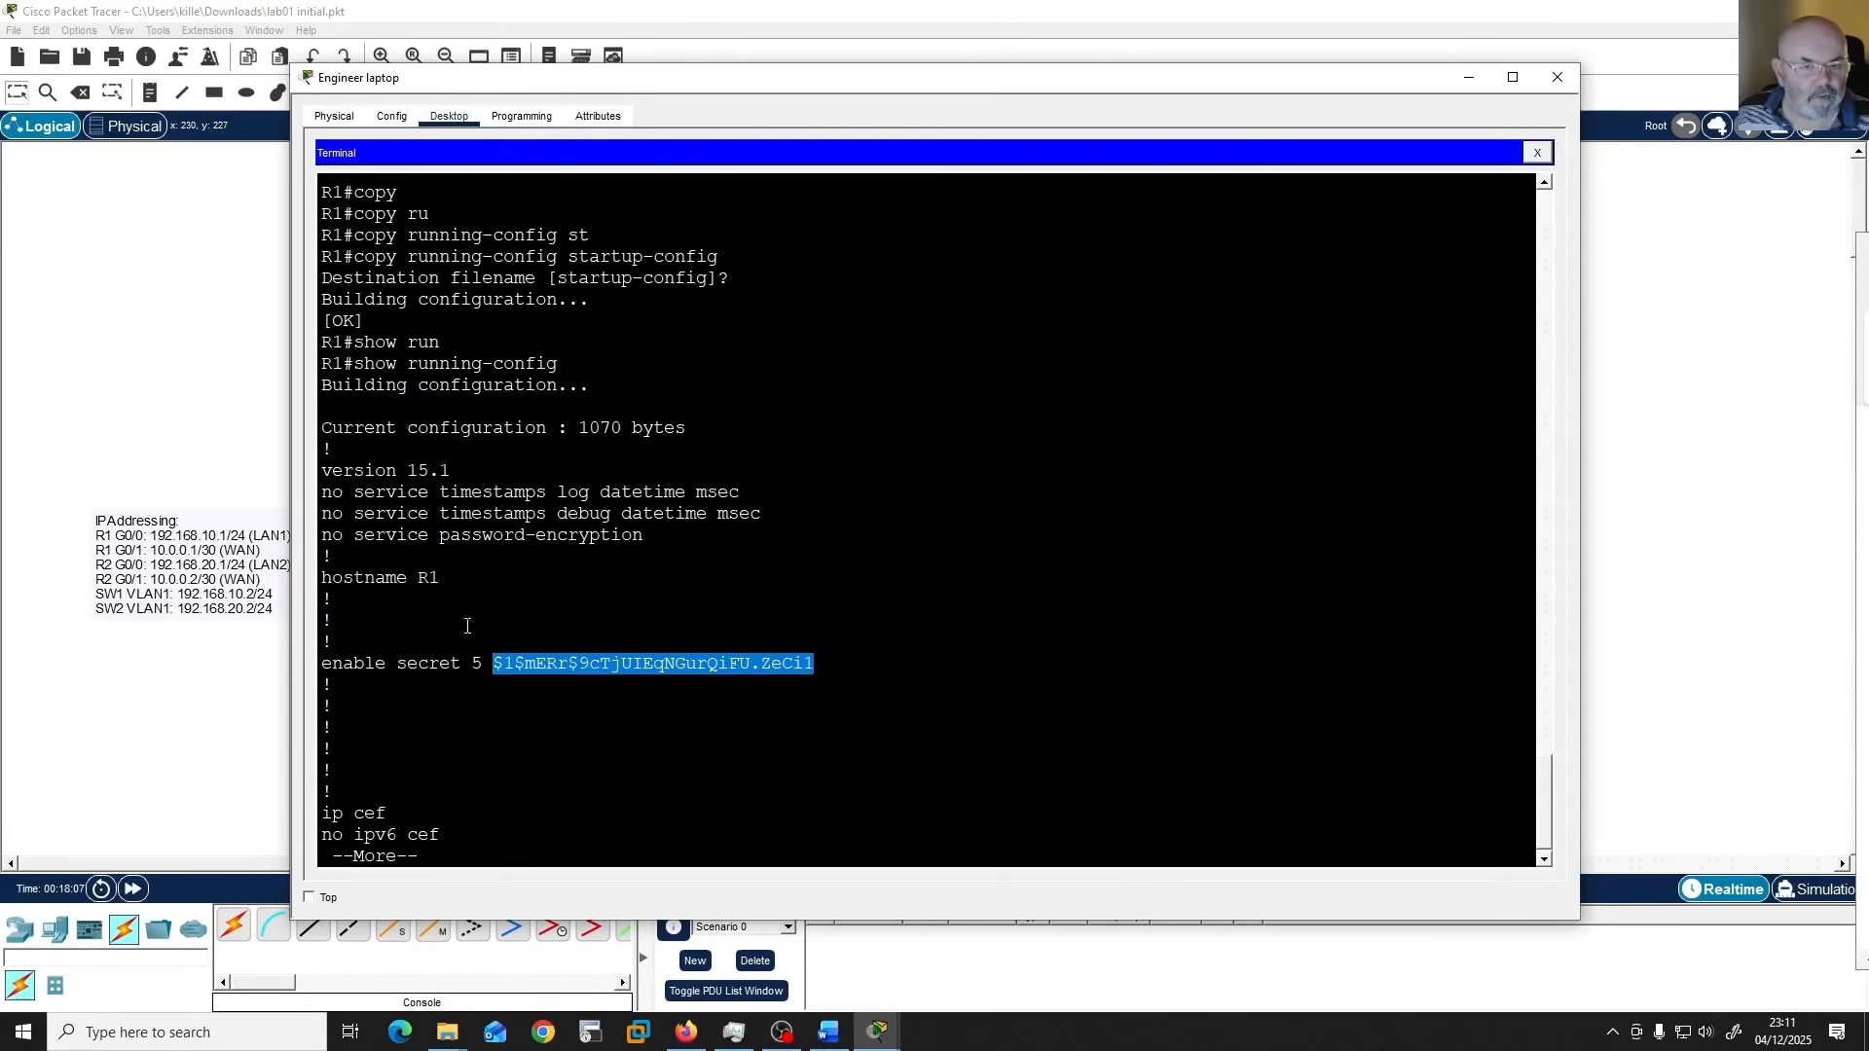
{"action": "left_click_drag", "start_coordinate": [490, 664], "coordinate": [471, 665]}
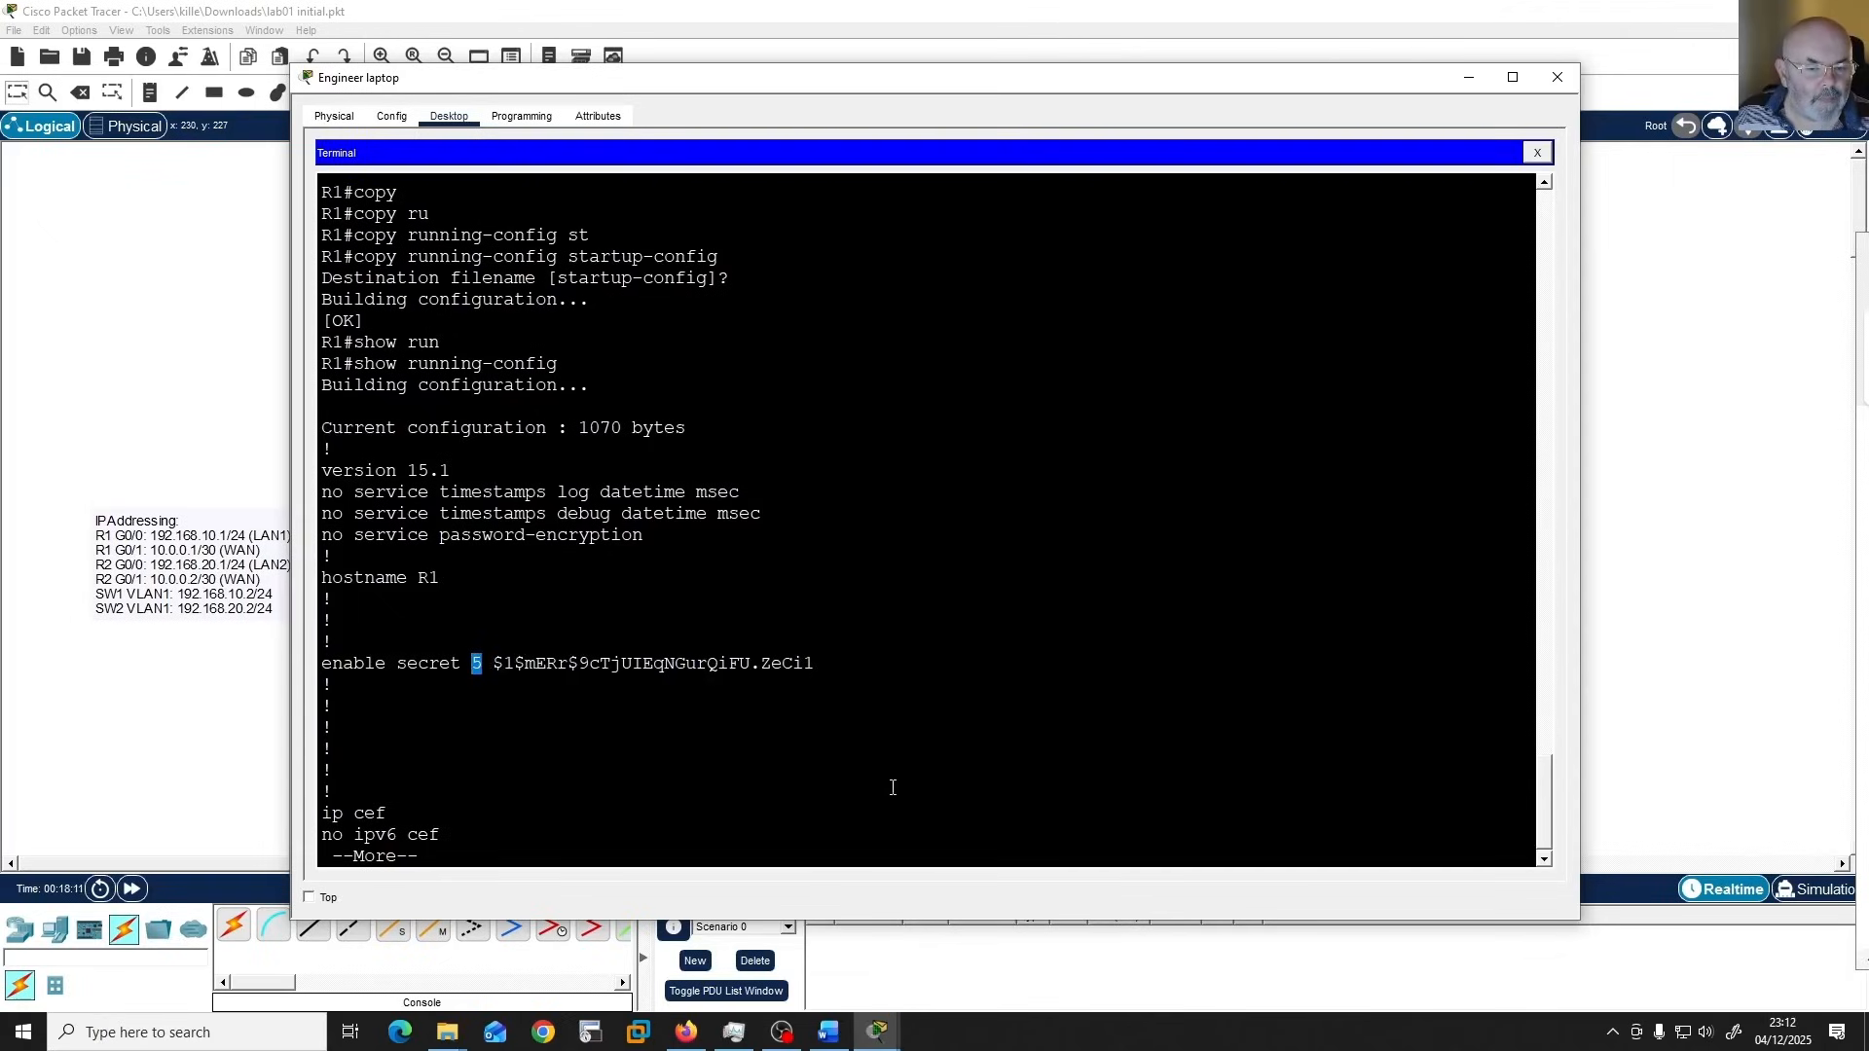
Advance the running configuration to the YouTube user's line and highlight its secret's encryption type and hash.
{"action": "left_click", "coordinate": [955, 681]}
{"action": "scroll", "coordinate": [955, 681], "scroll_direction": "down", "scroll_amount": 1}
{"action": "key", "text": "space"}
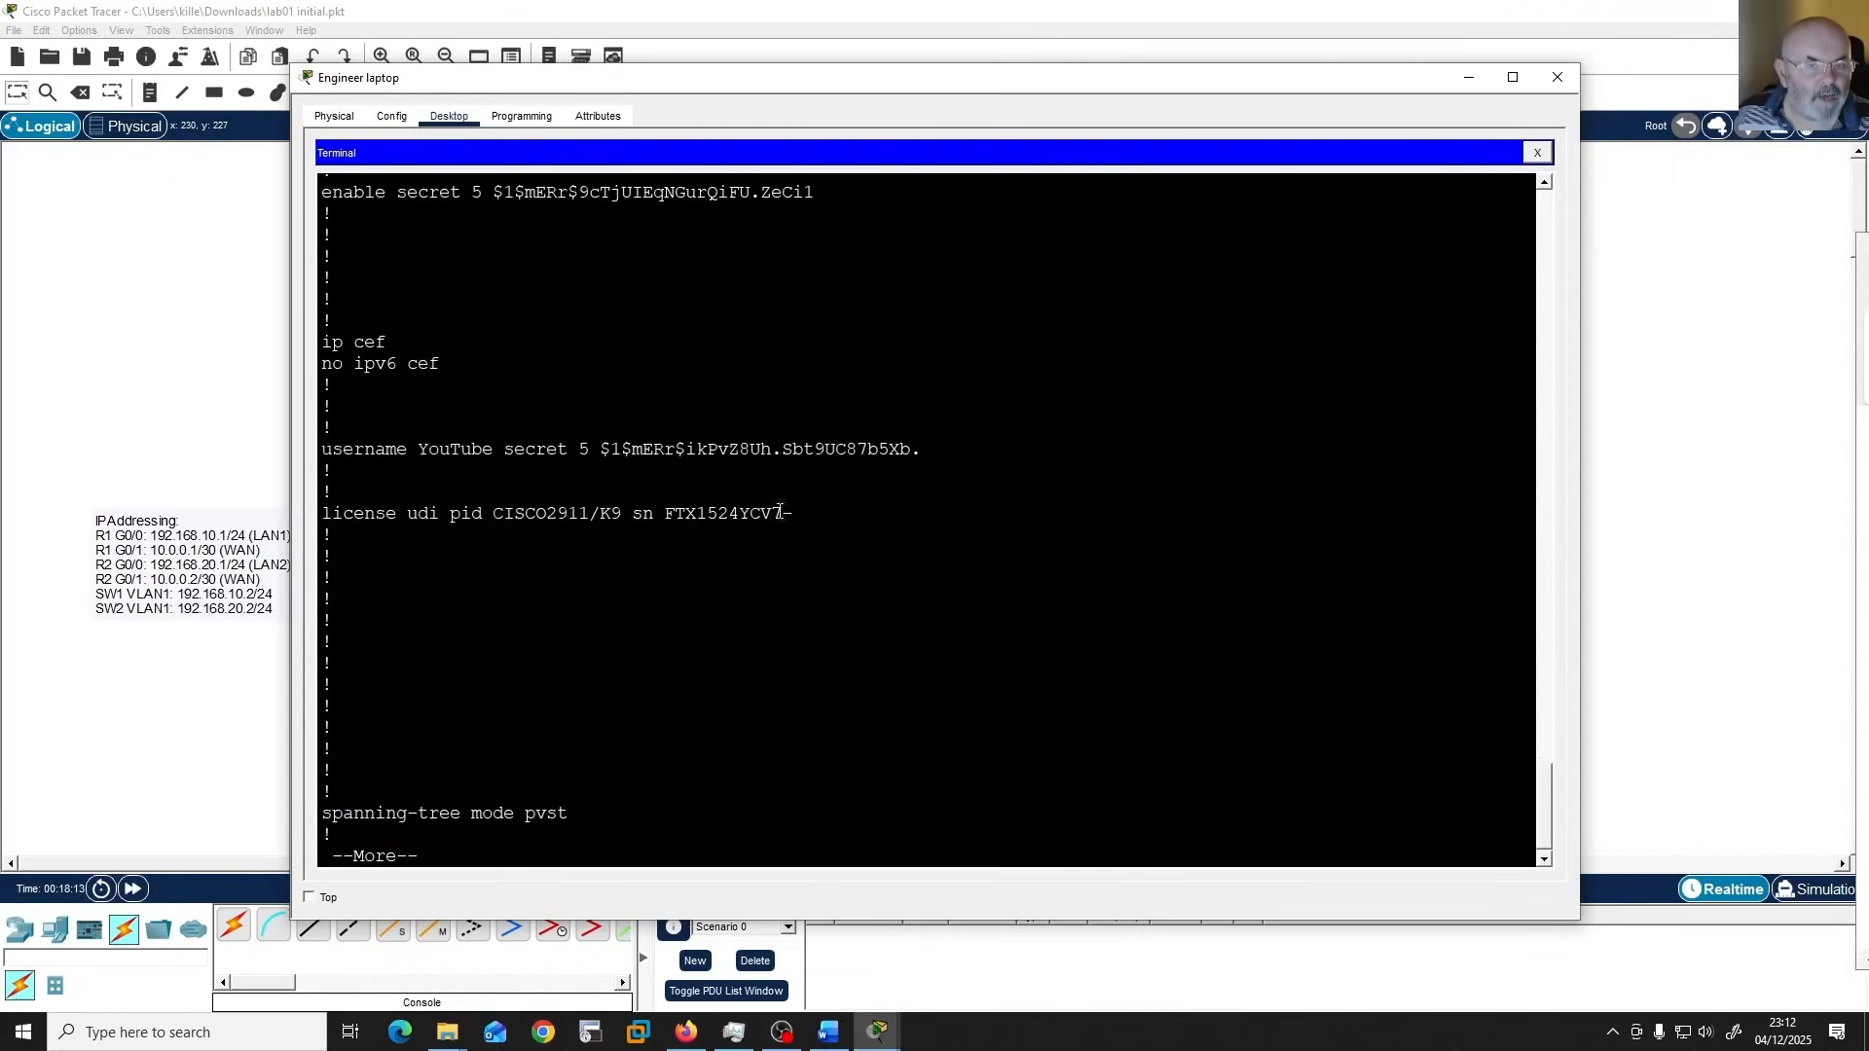
{"action": "double_click", "coordinate": [584, 450]}
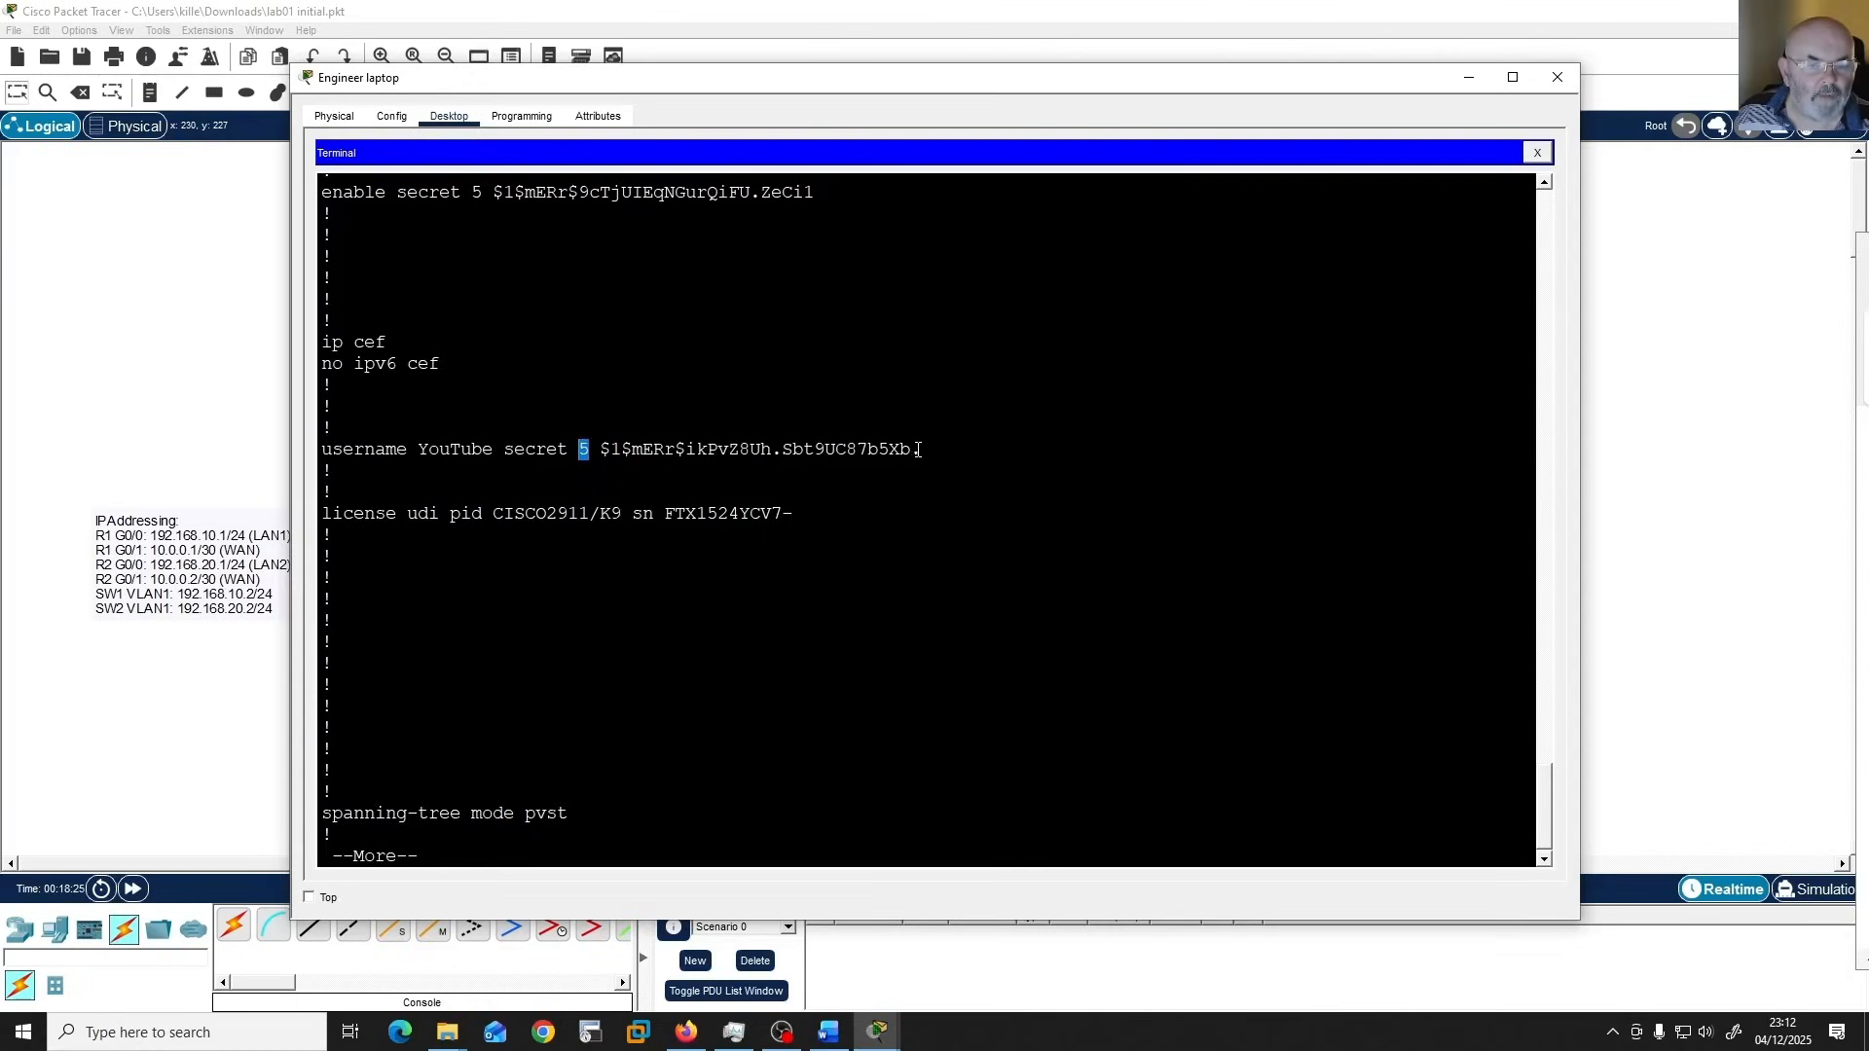
{"action": "left_click_drag", "start_coordinate": [920, 445], "coordinate": [605, 441]}
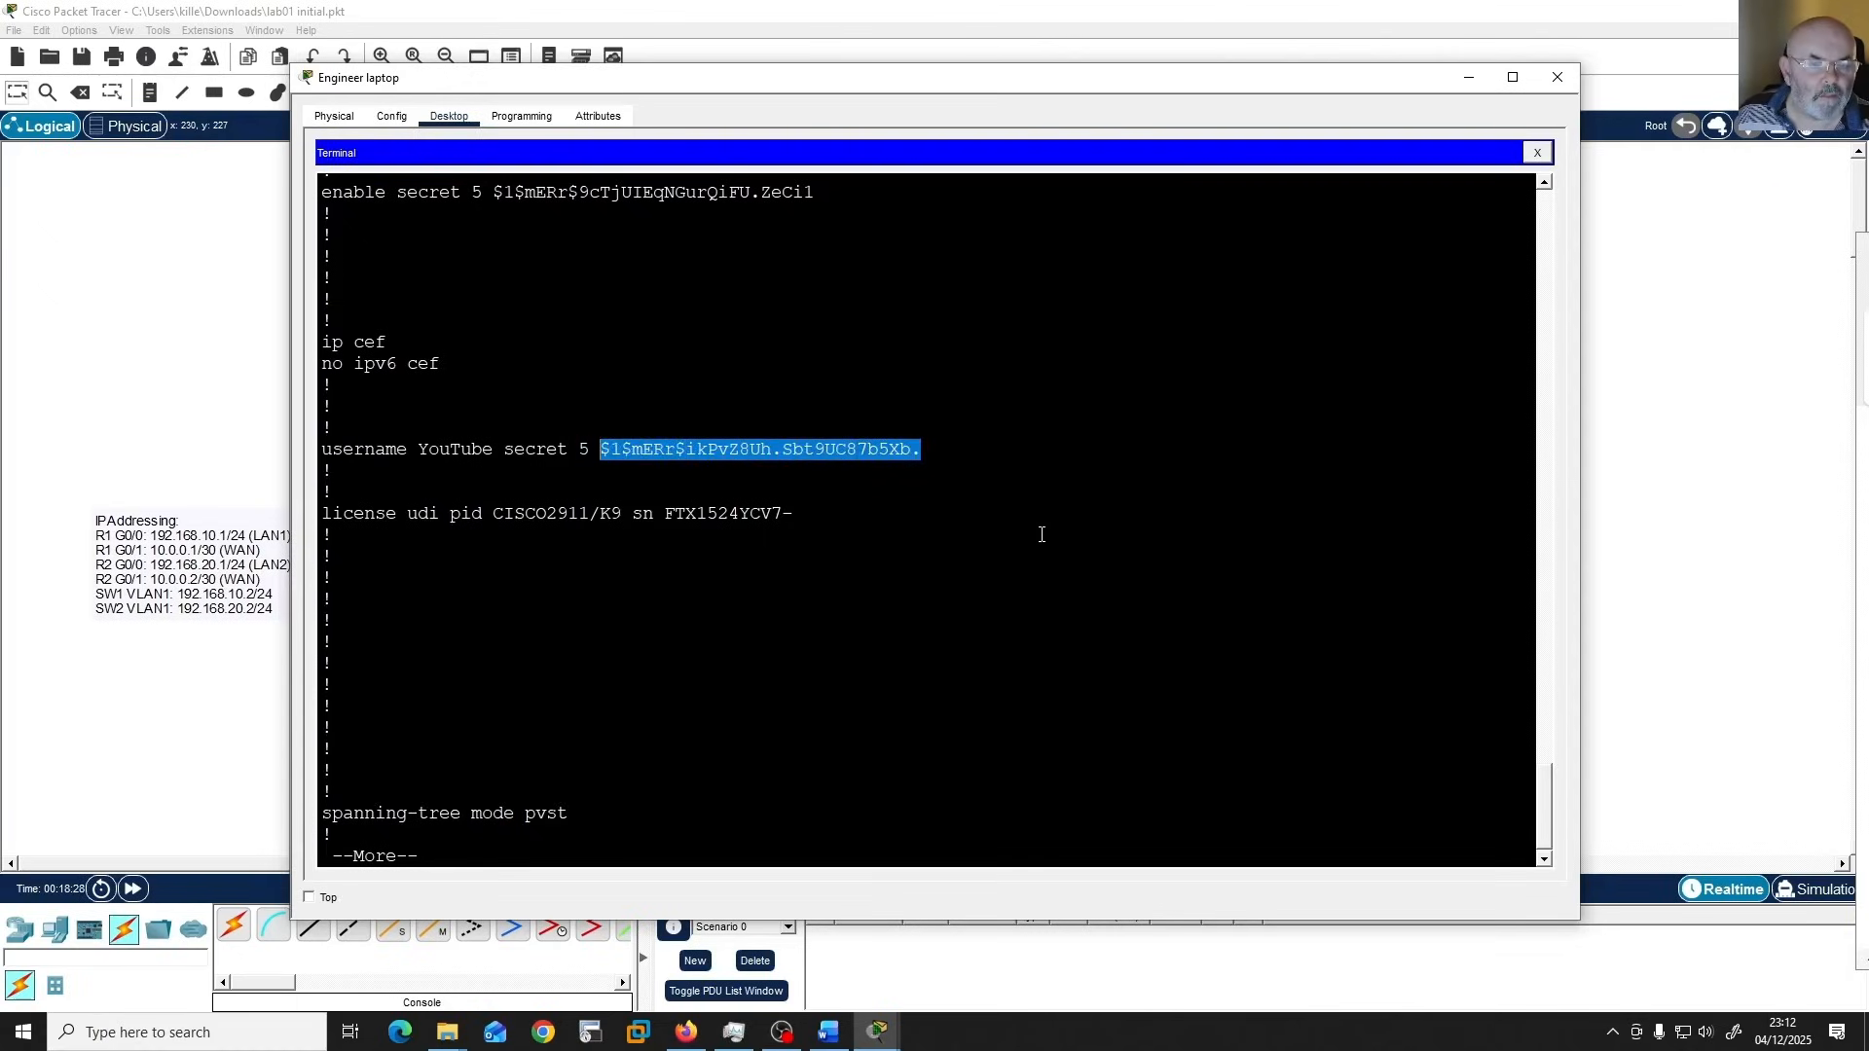
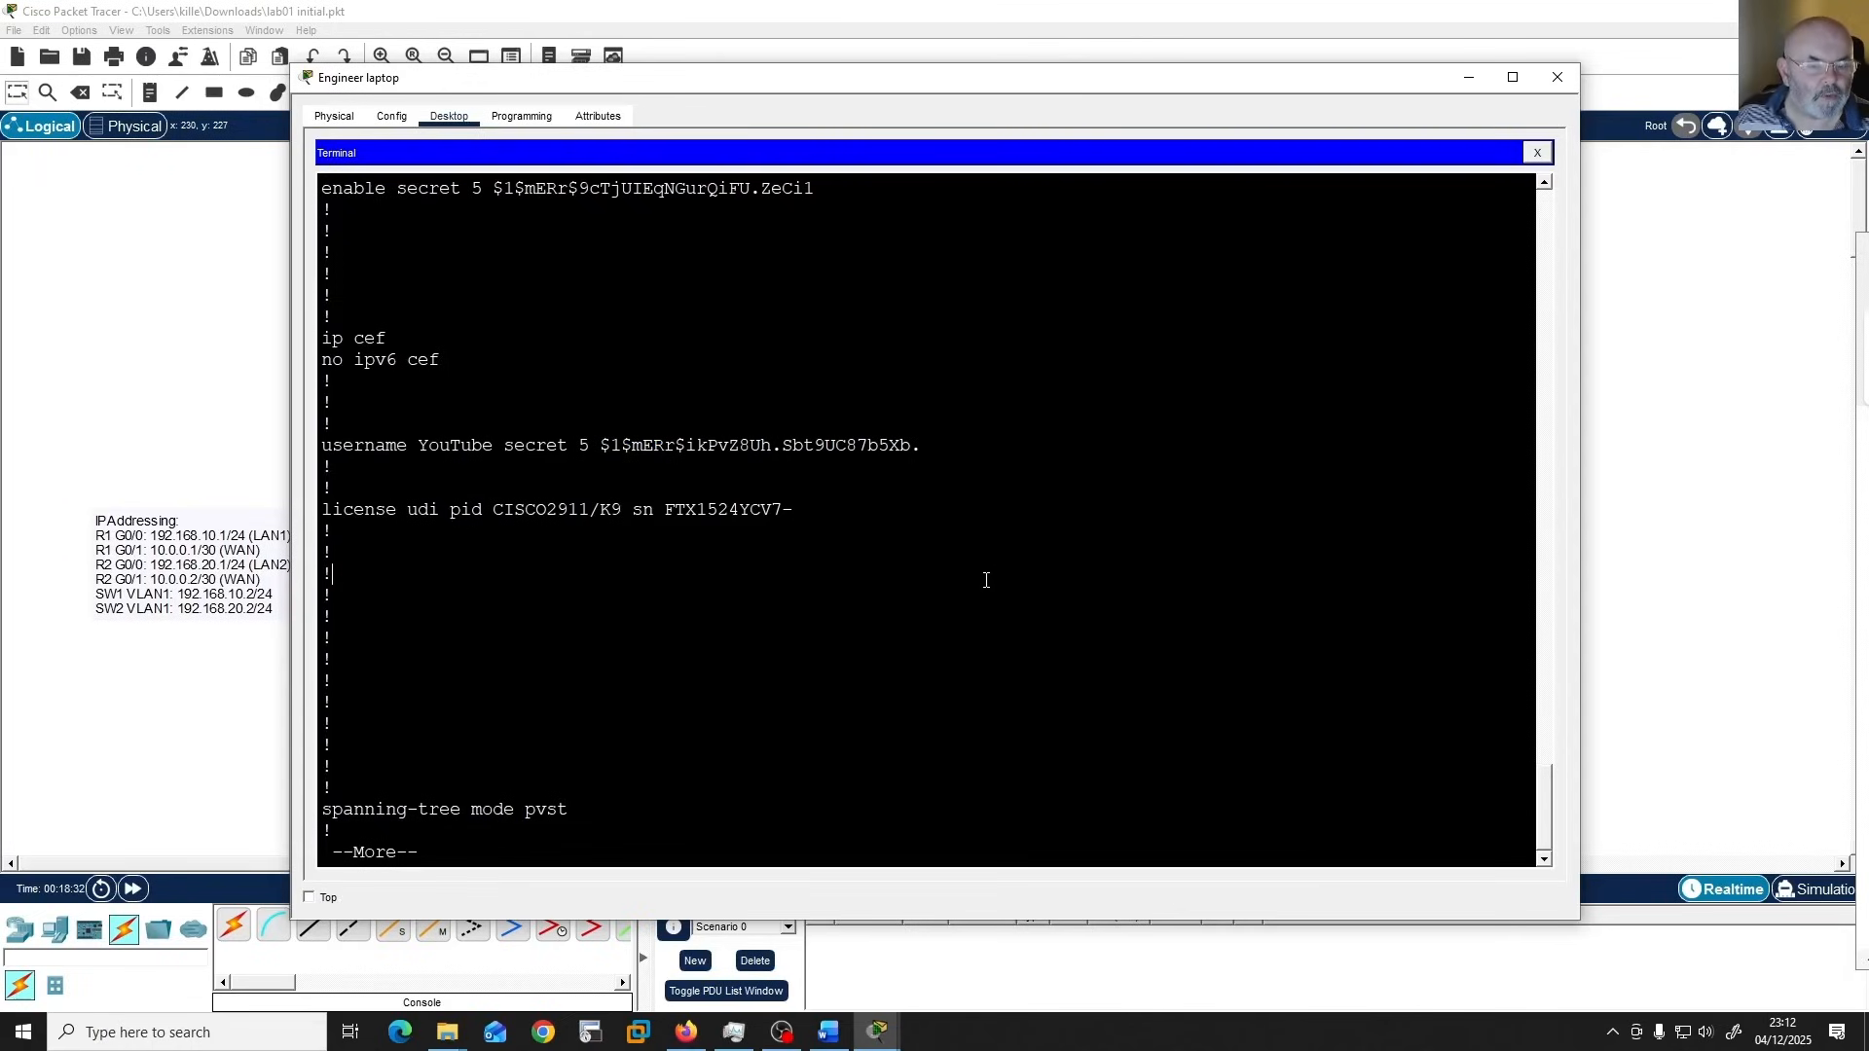
Page through the rest of R1's running configuration, examining the interfaces, static route, MOTD banner, and console and VTY line settings.
{"action": "key", "text": "space"}
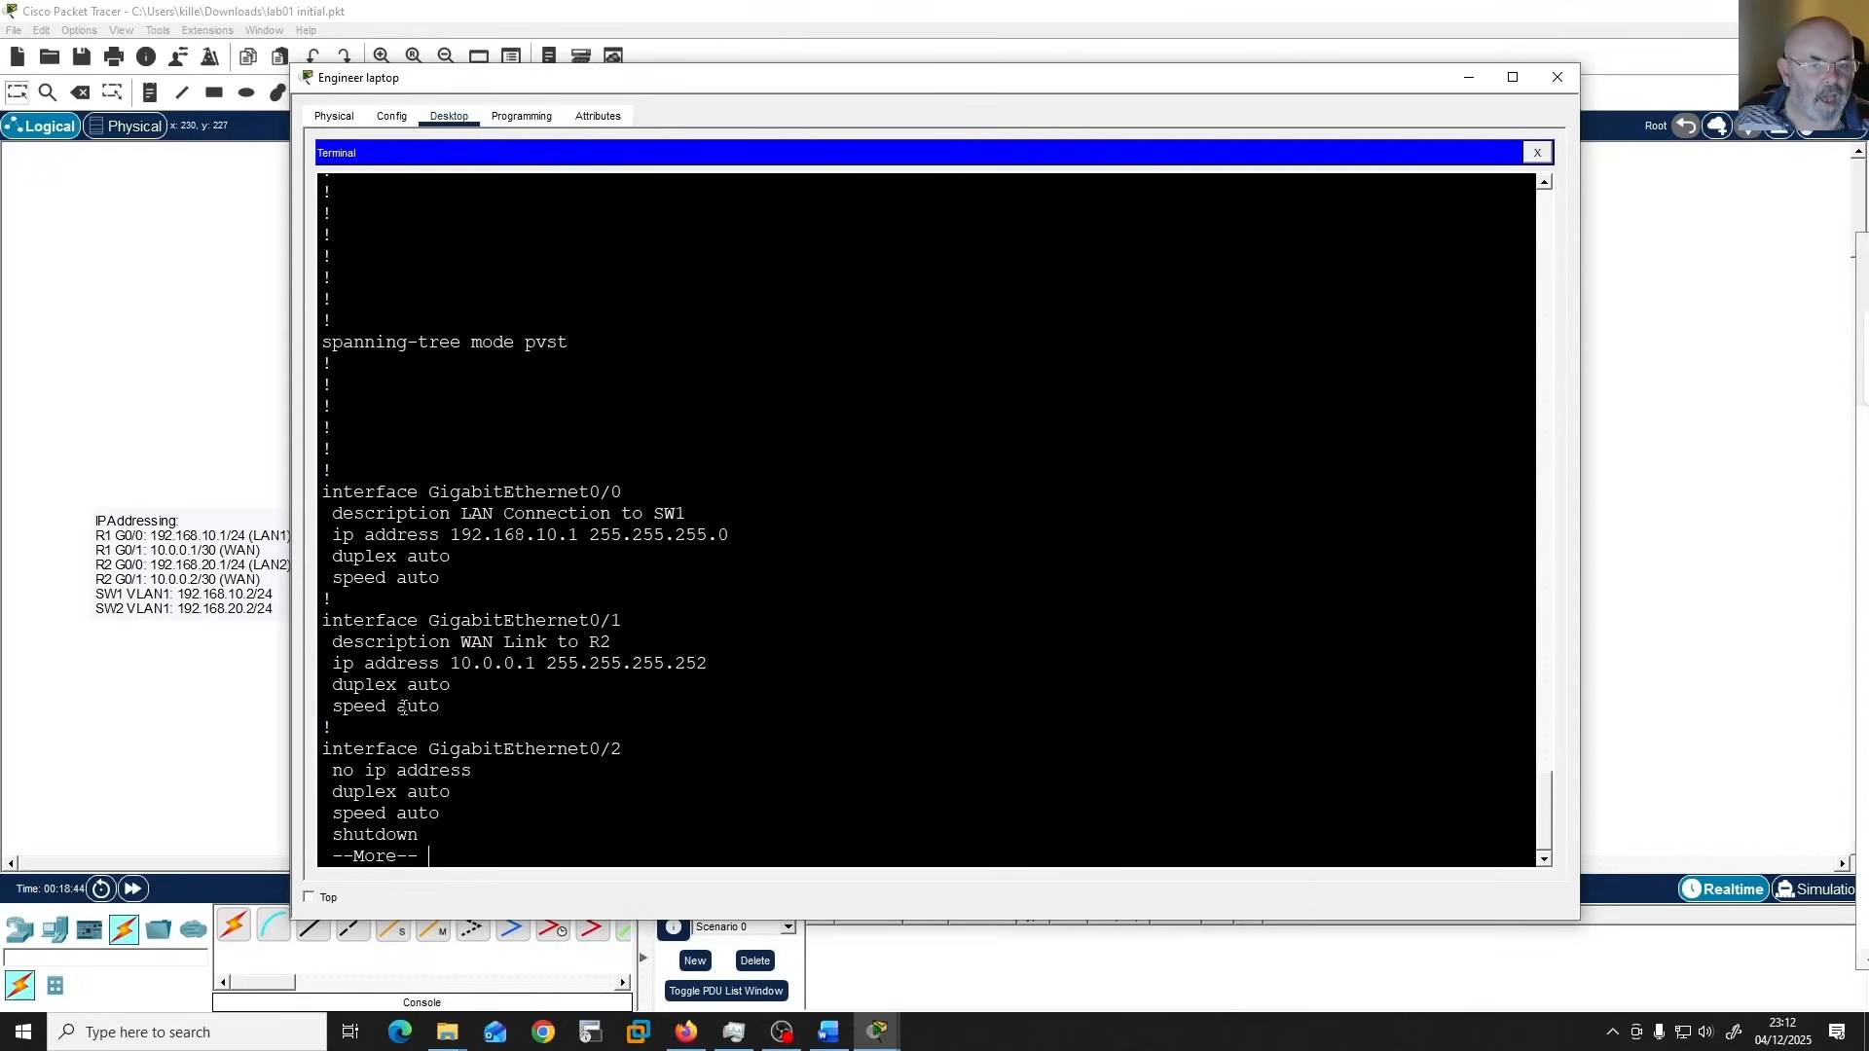
{"action": "scroll", "coordinate": [767, 692], "scroll_direction": "down", "scroll_amount": 1}
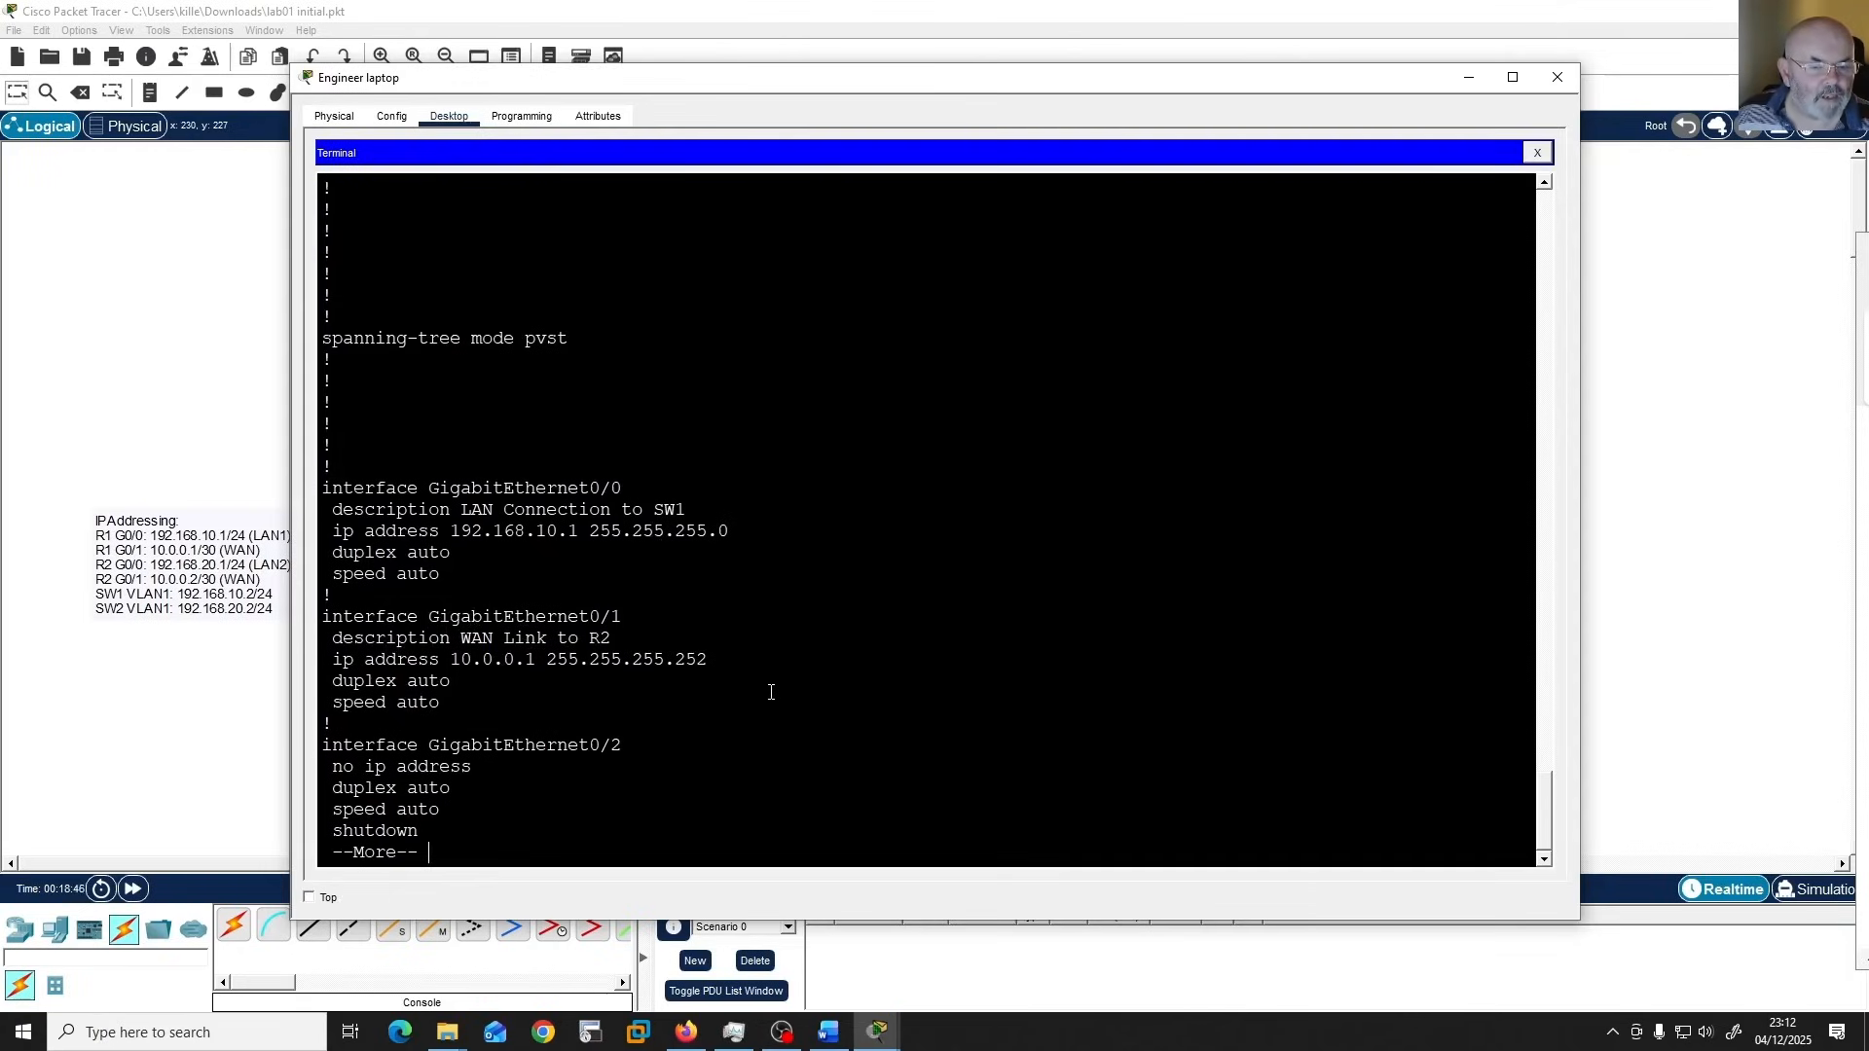
{"action": "key", "text": "space"}
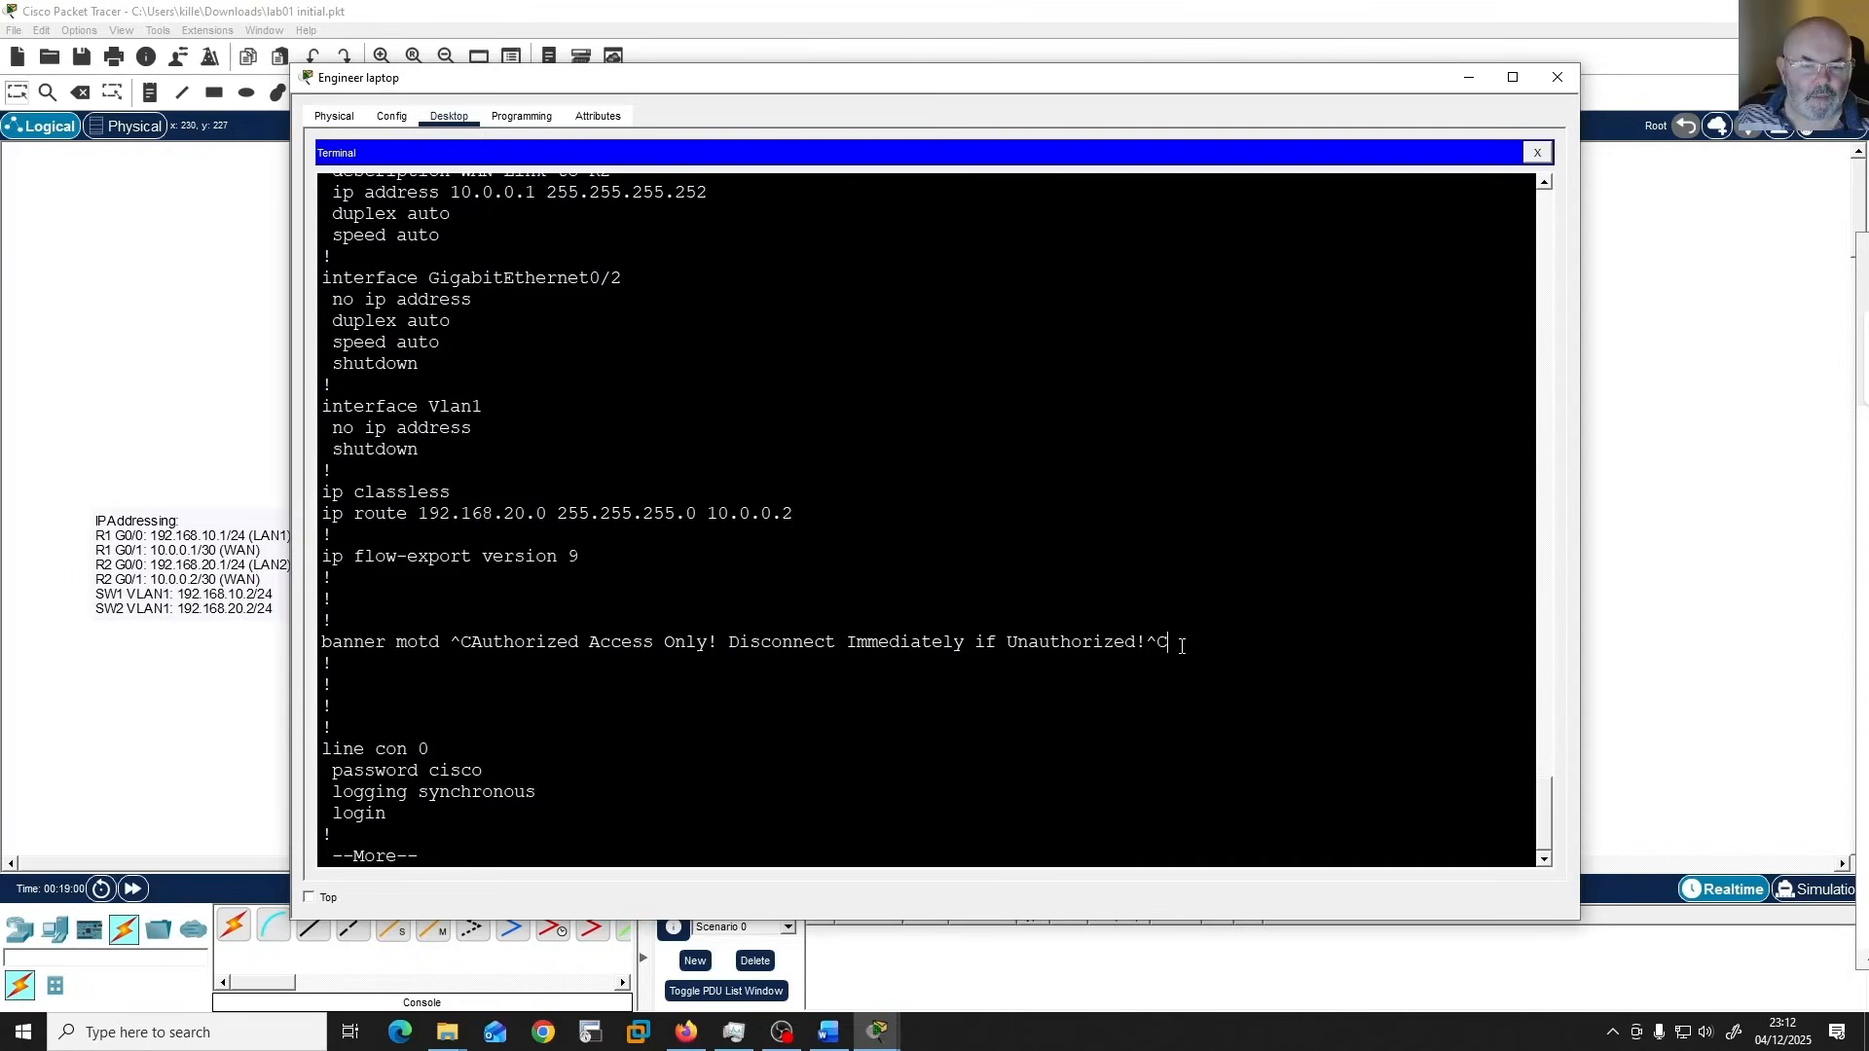
{"action": "left_click_drag", "start_coordinate": [1163, 642], "coordinate": [310, 638]}
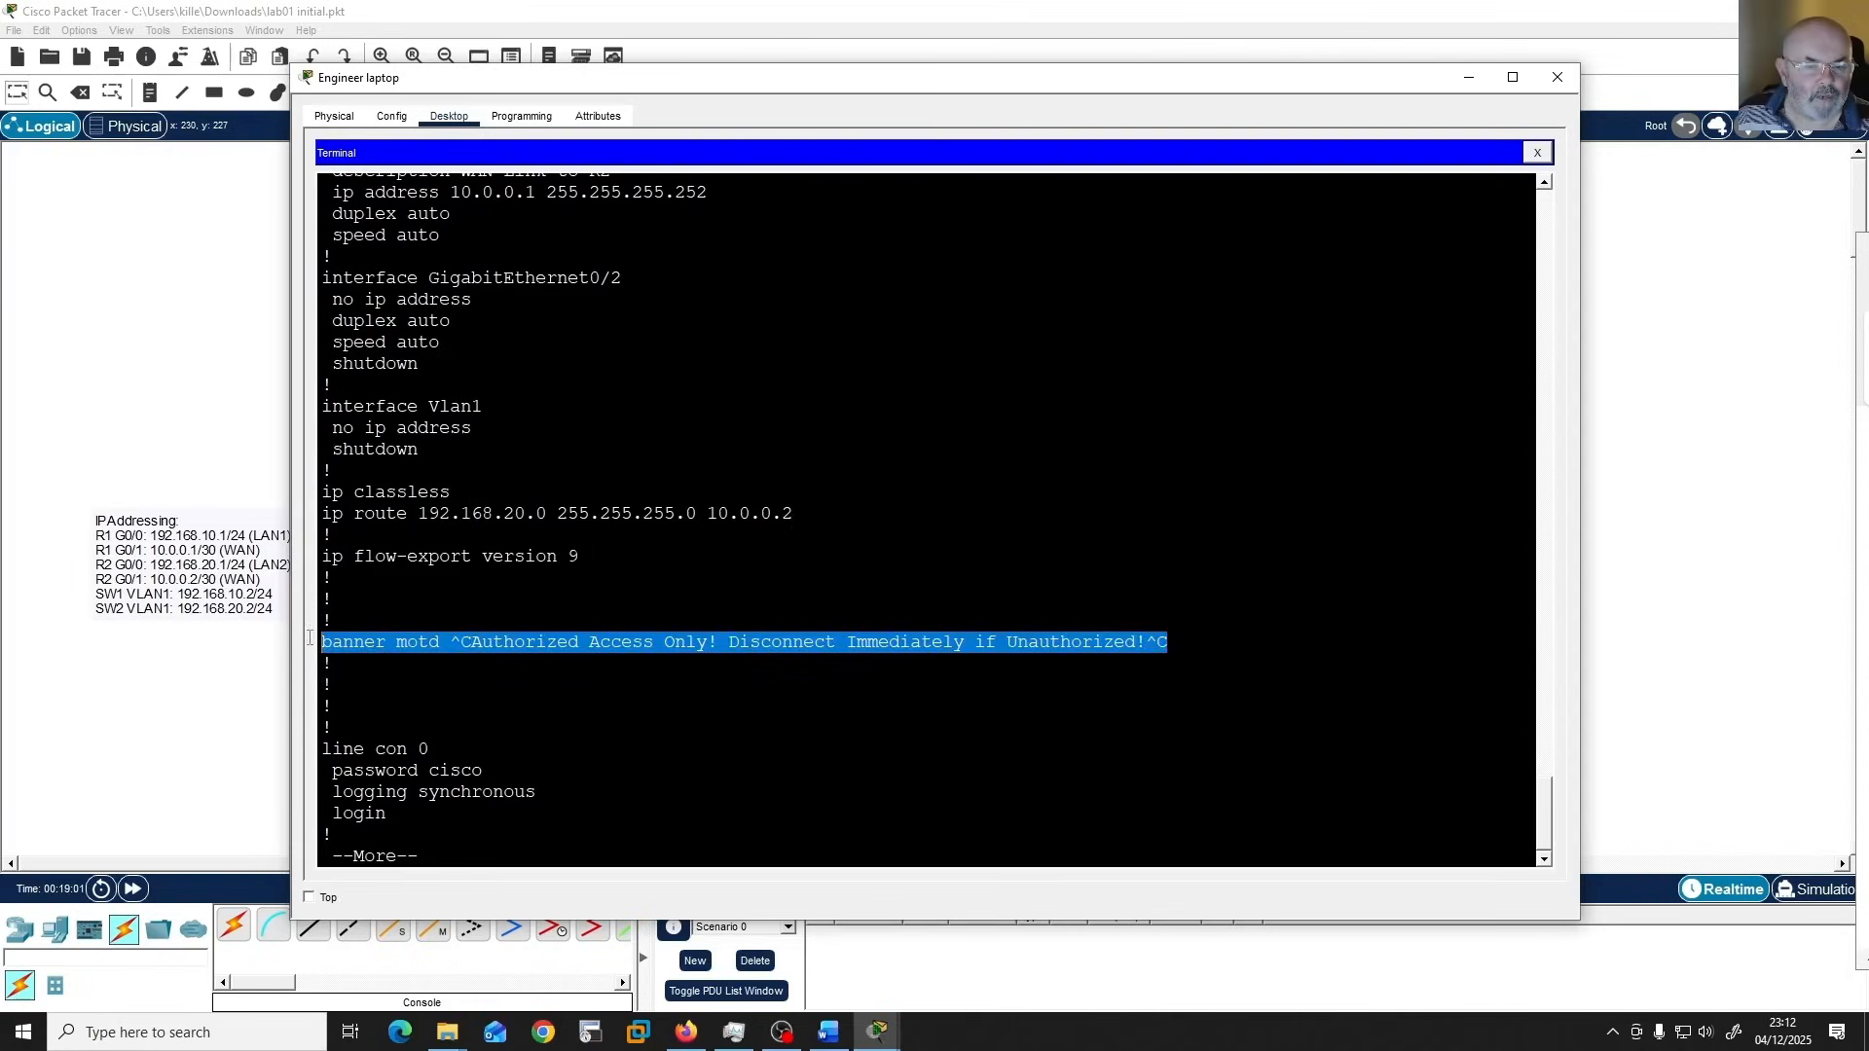
{"action": "left_click", "coordinate": [763, 787]}
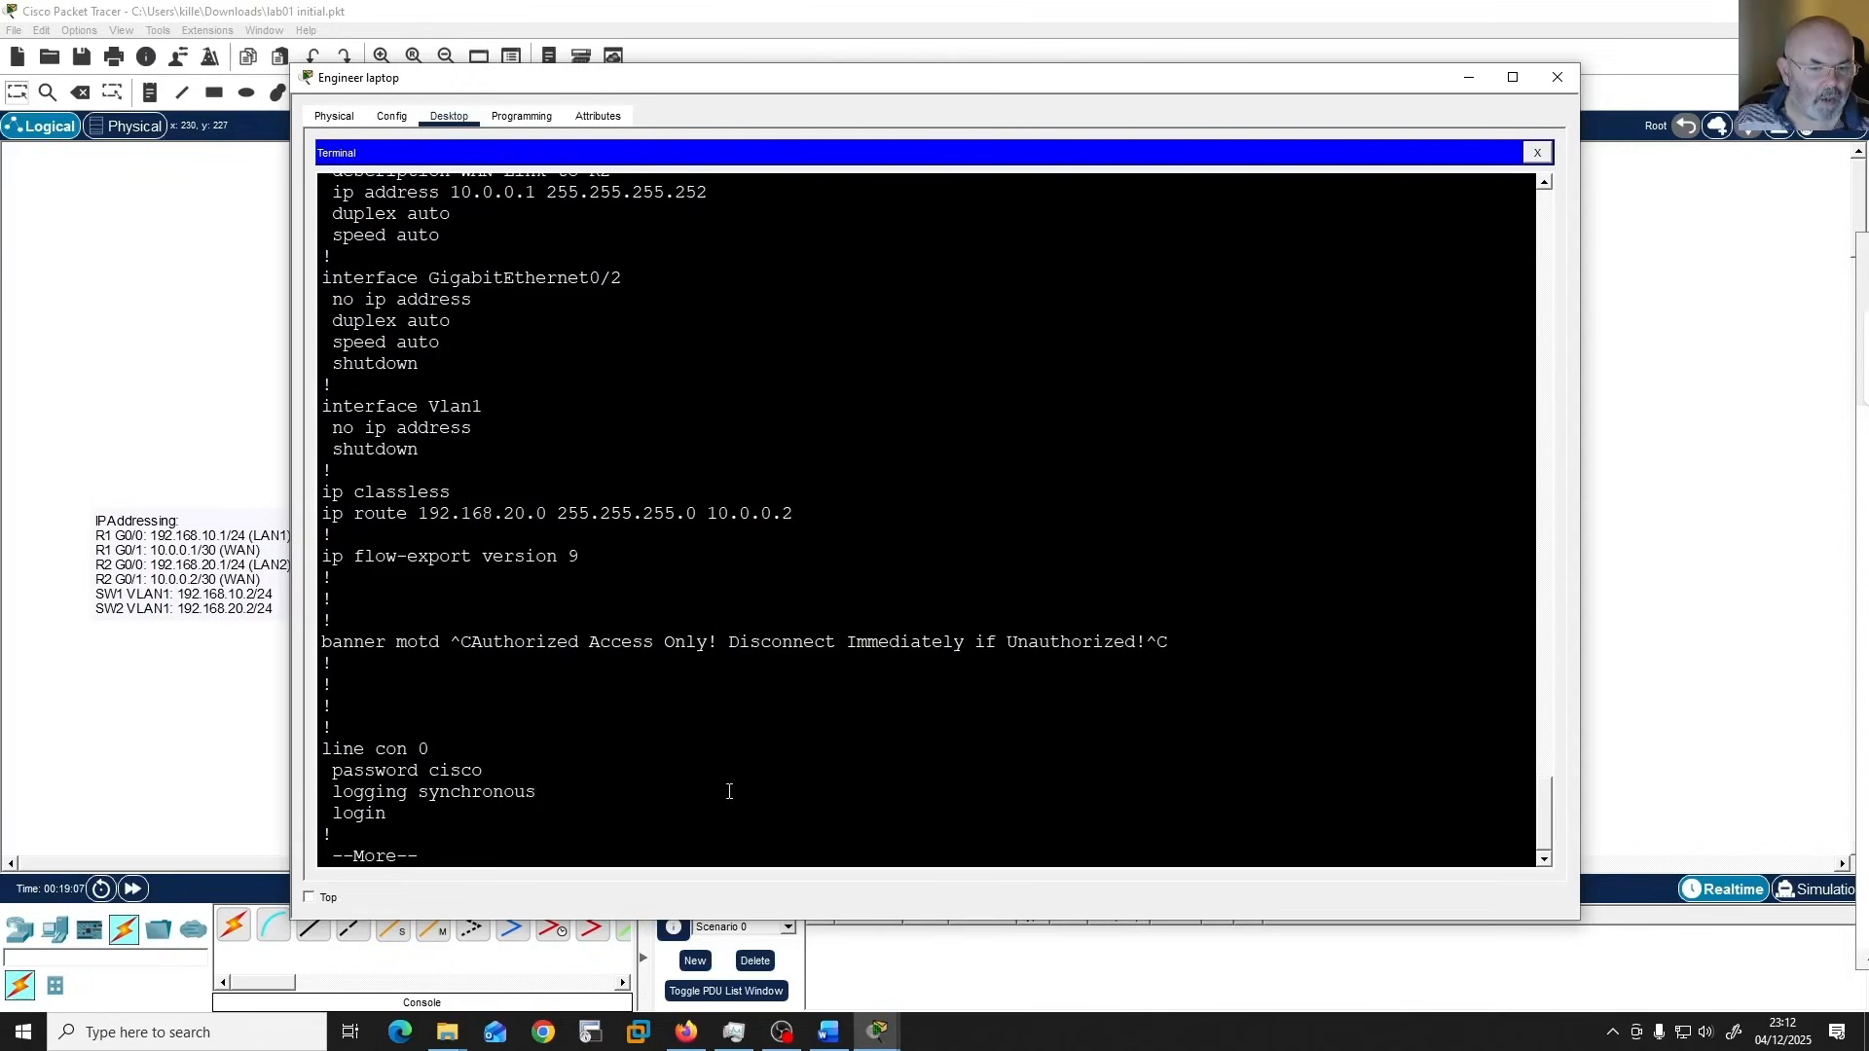
{"action": "key", "text": "space"}
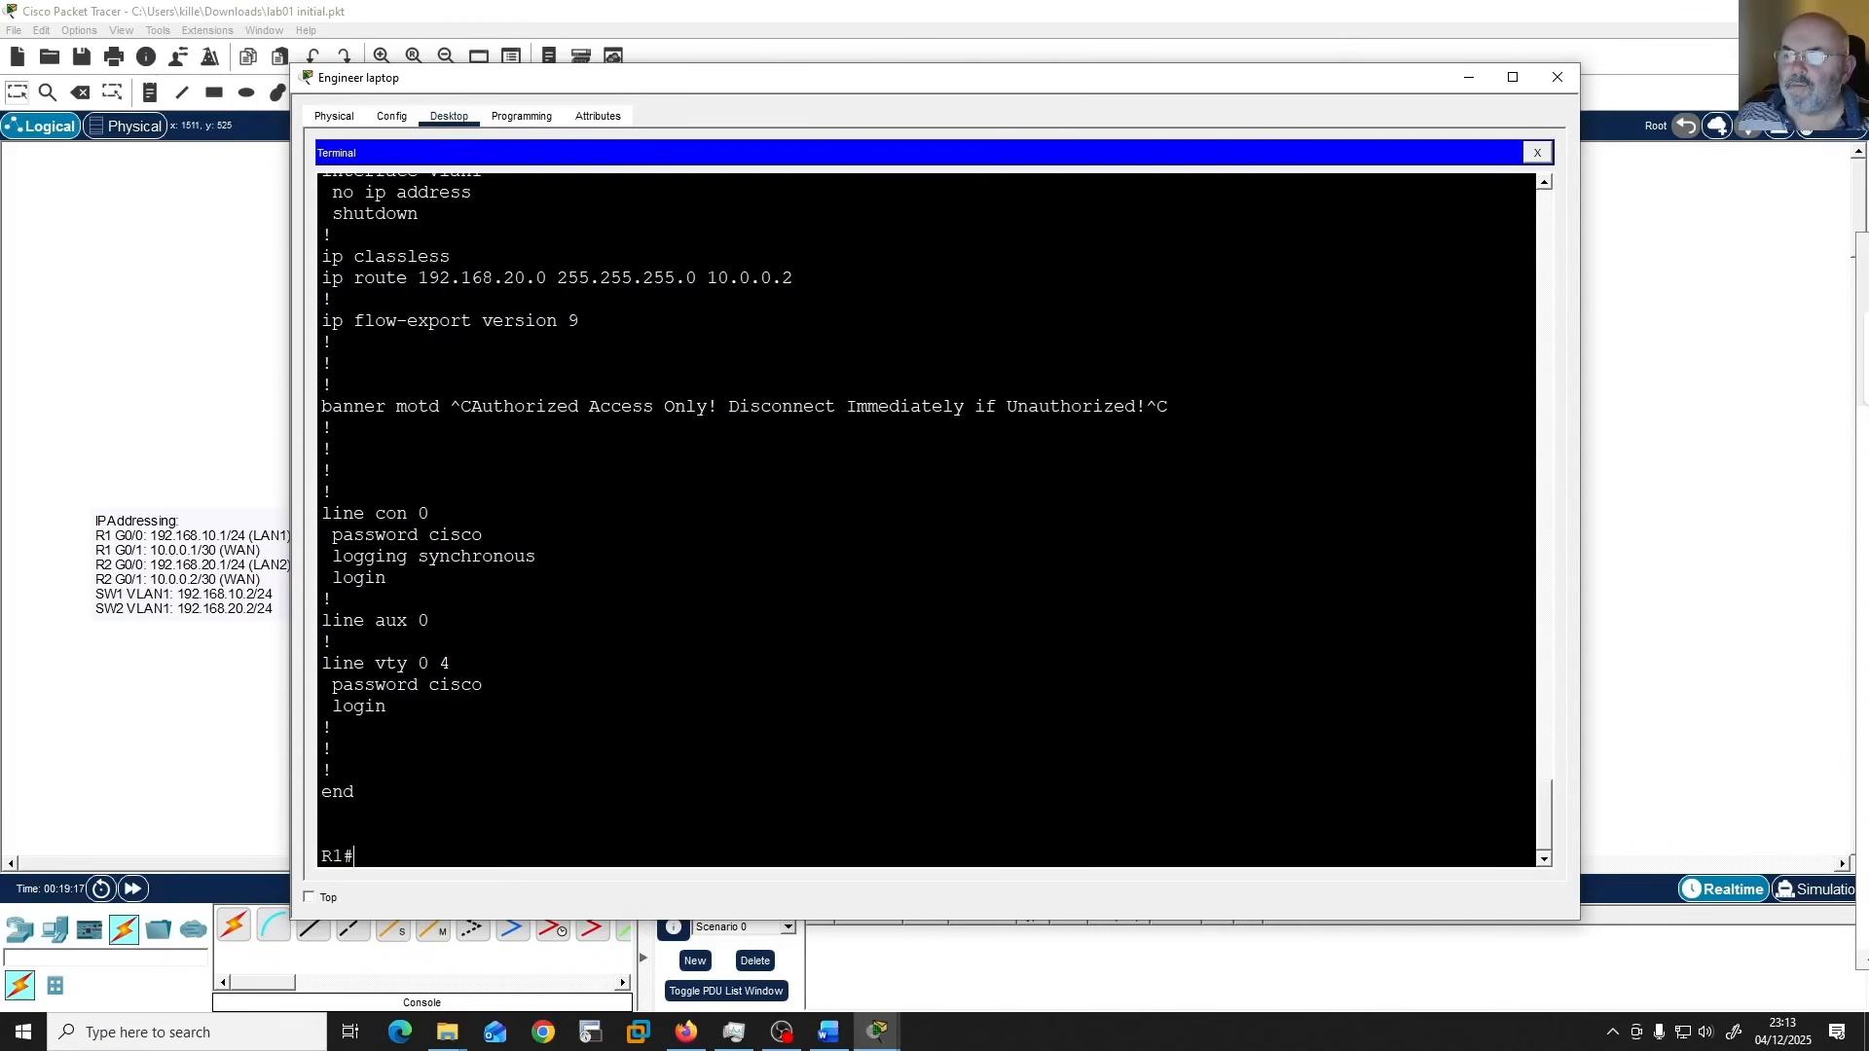
Switch to the Word lab guide and read the Part 3 tasks for configuring R2.
{"action": "left_click_drag", "start_coordinate": [1867, 253], "coordinate": [1343, 163]}
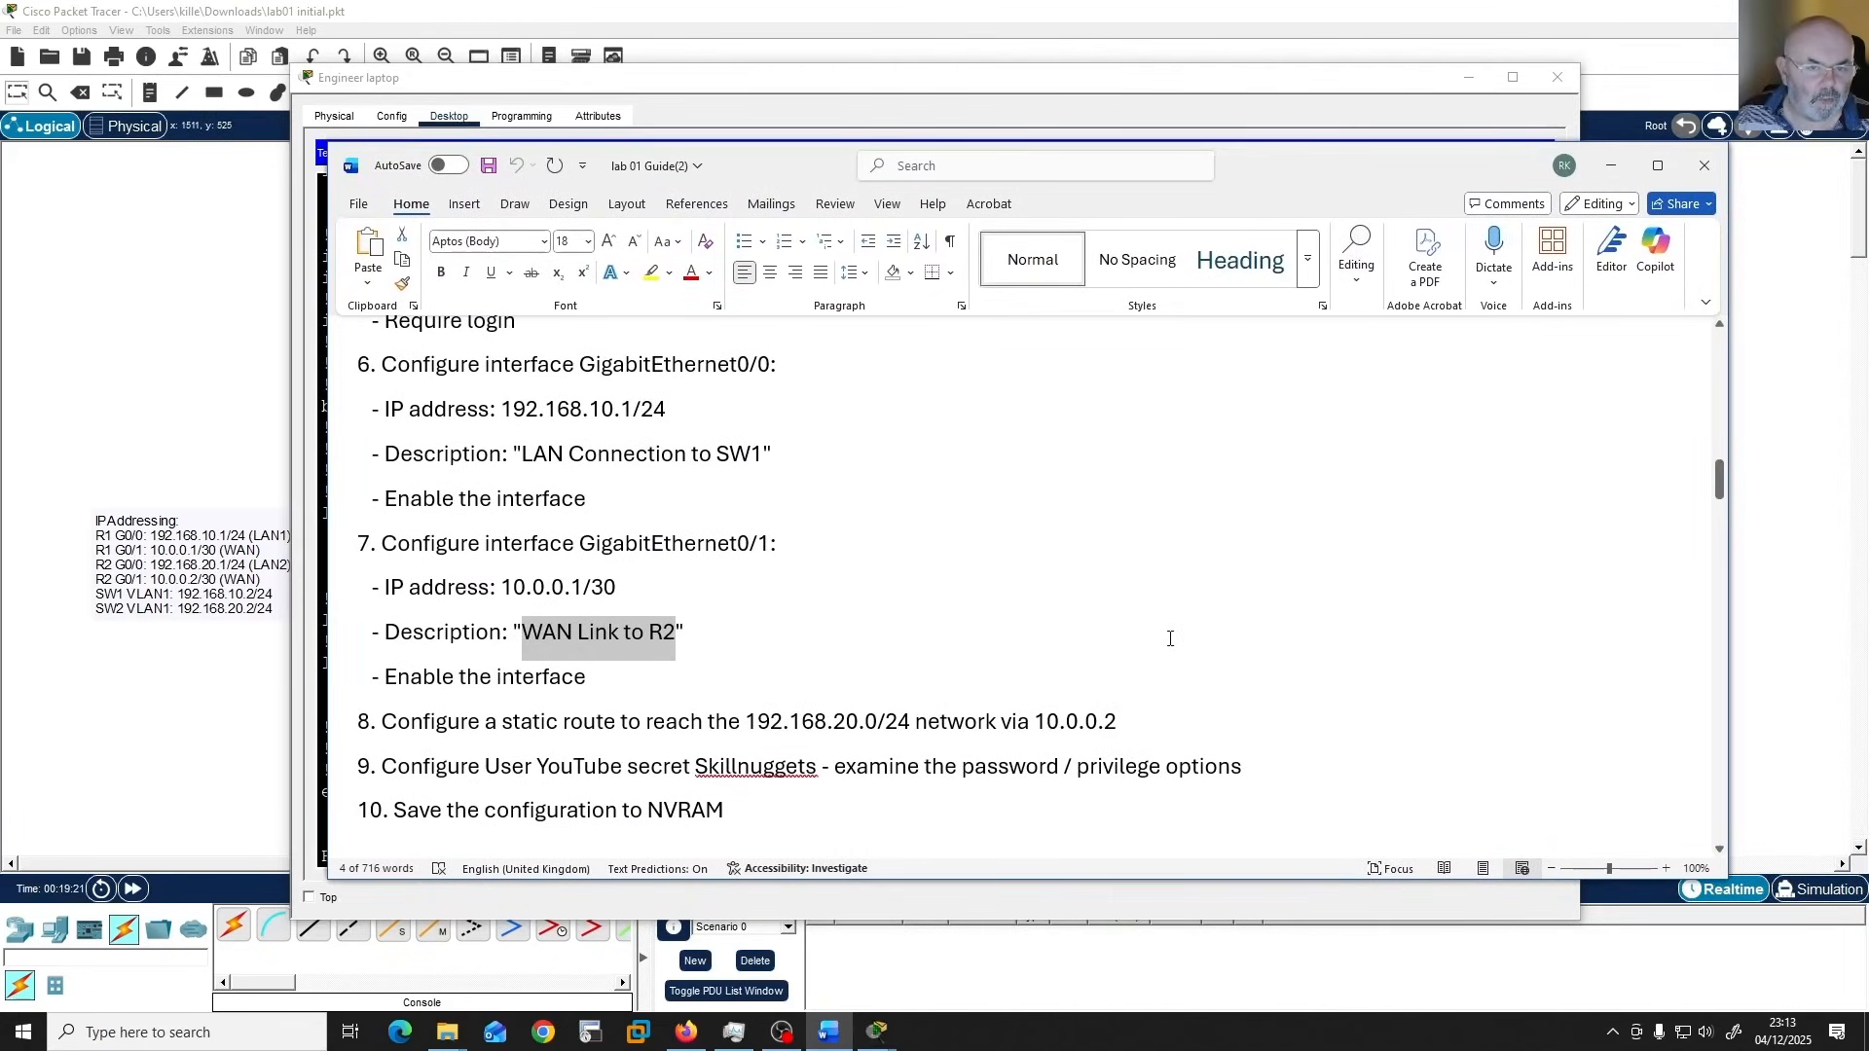
{"action": "scroll", "coordinate": [1170, 639], "scroll_direction": "down", "scroll_amount": 3}
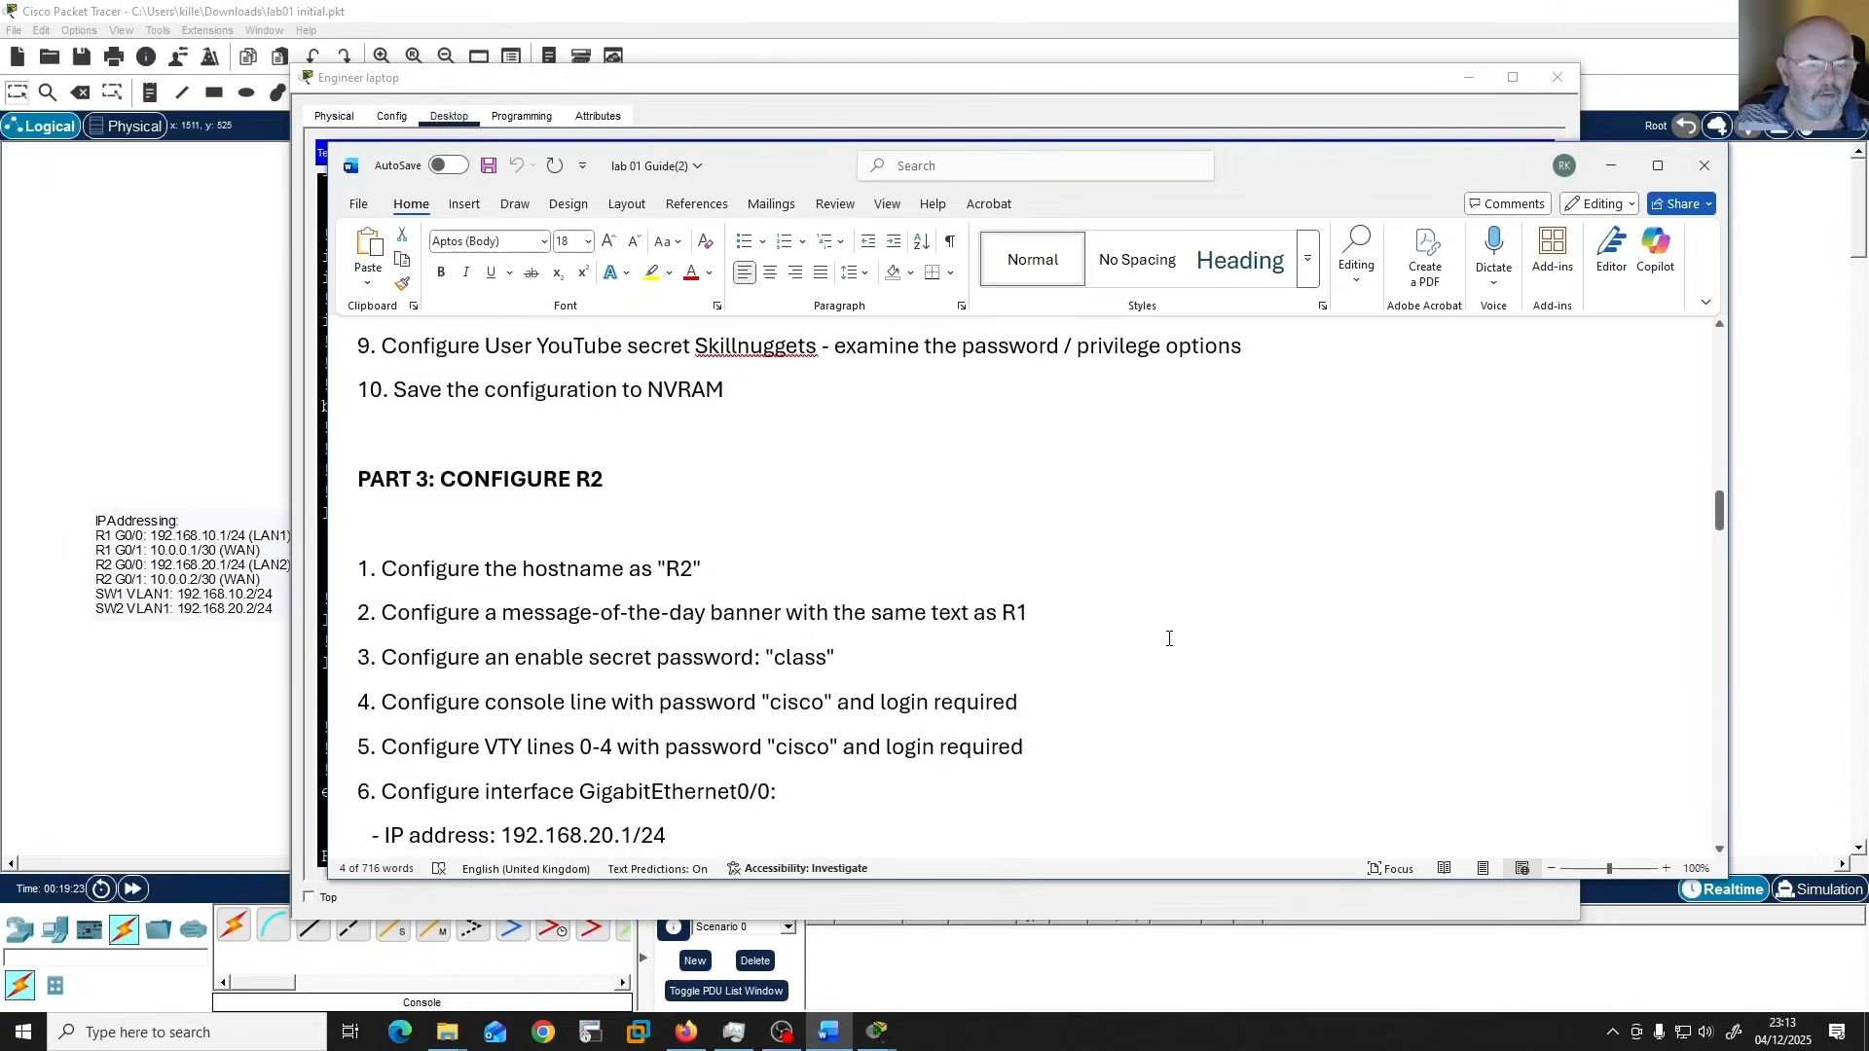
{"action": "scroll", "coordinate": [1169, 638], "scroll_direction": "down", "scroll_amount": 1}
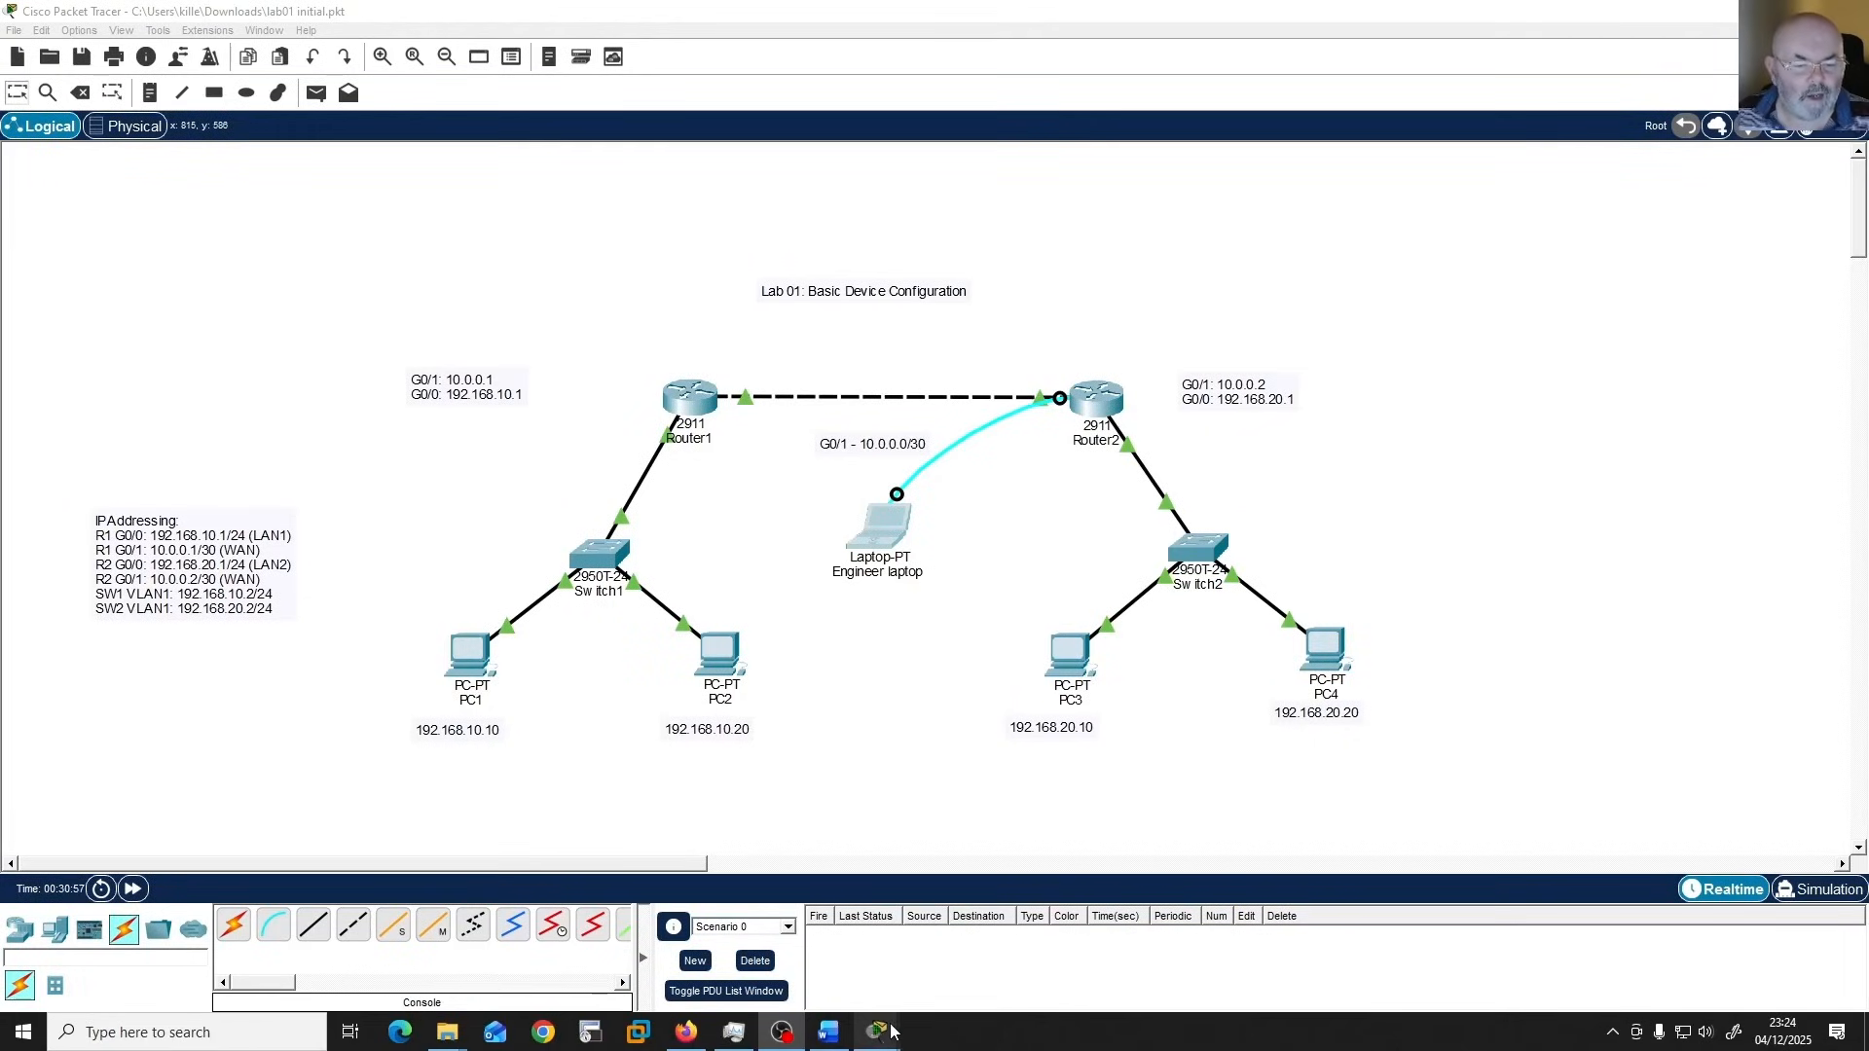
Return to the Engineer laptop's terminal in Packet Tracer and display R2's running configuration with "show run".
{"action": "mouse_move", "coordinate": [891, 1032]}
{"action": "left_click", "coordinate": [949, 973]}
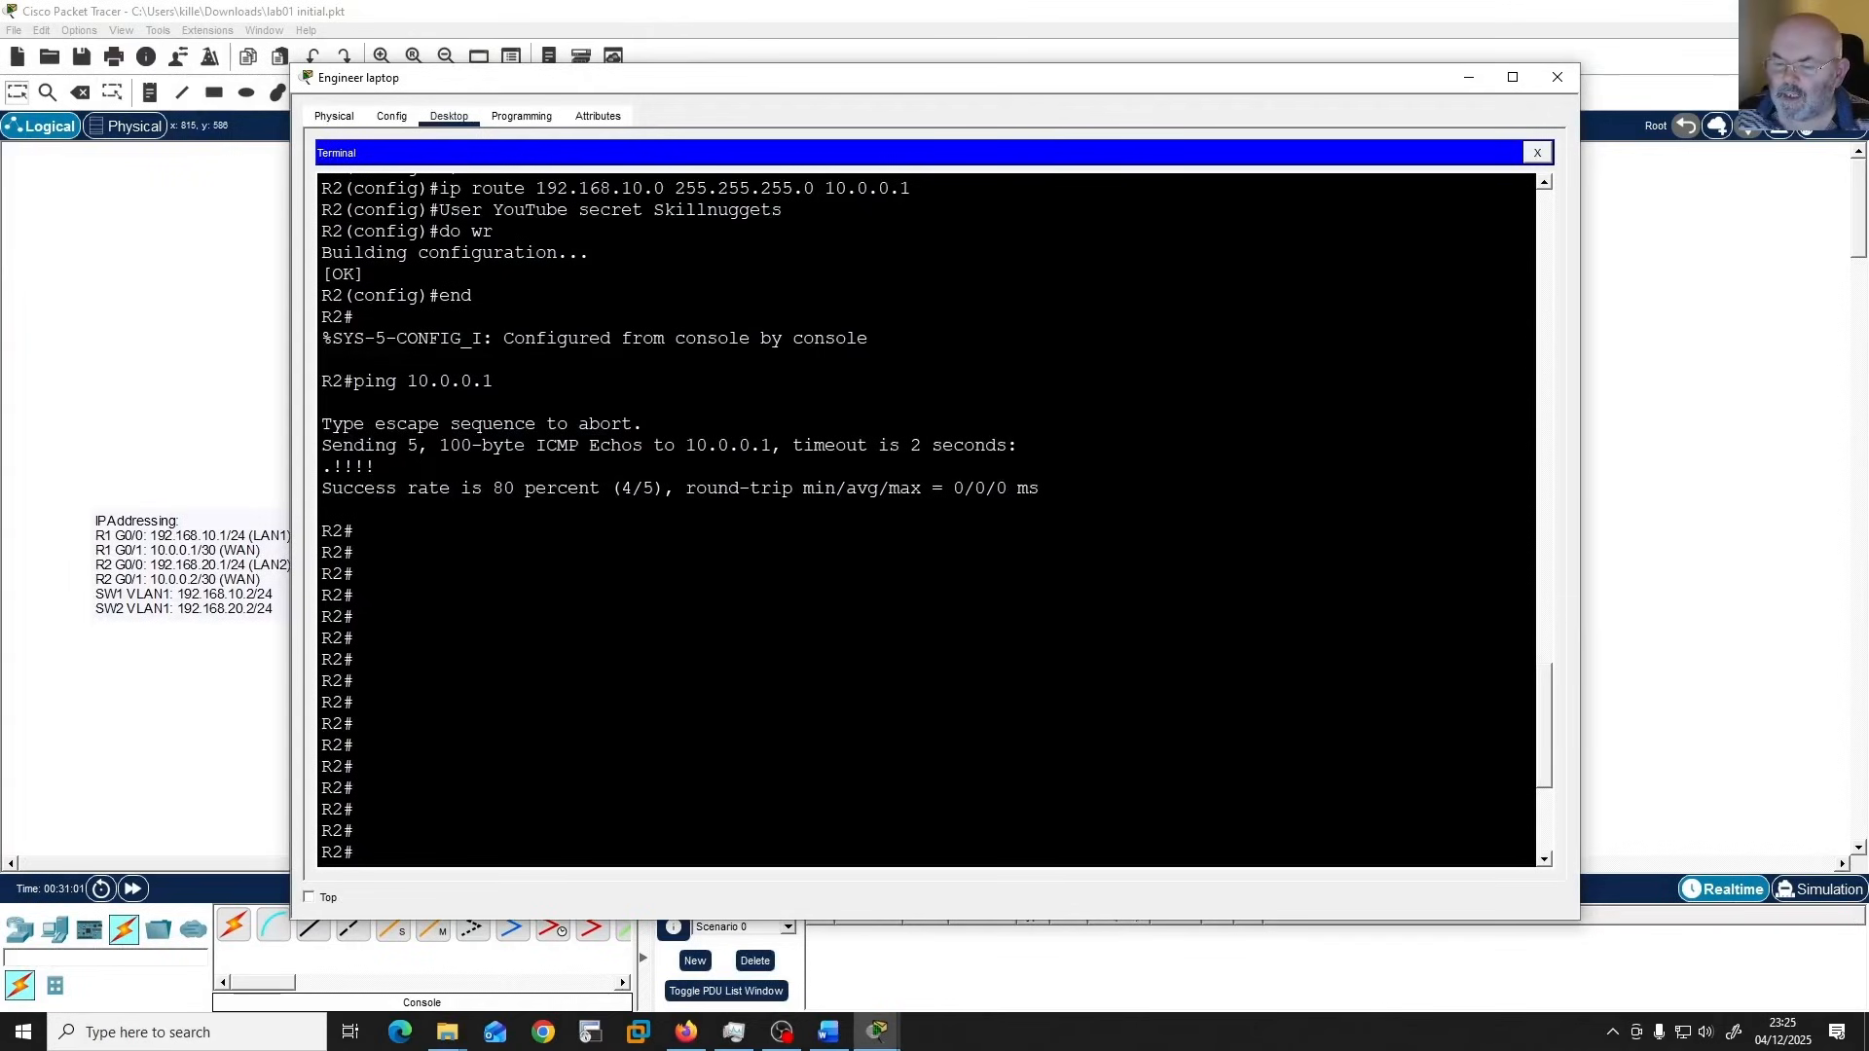
{"action": "key", "text": "alt+Tab"}
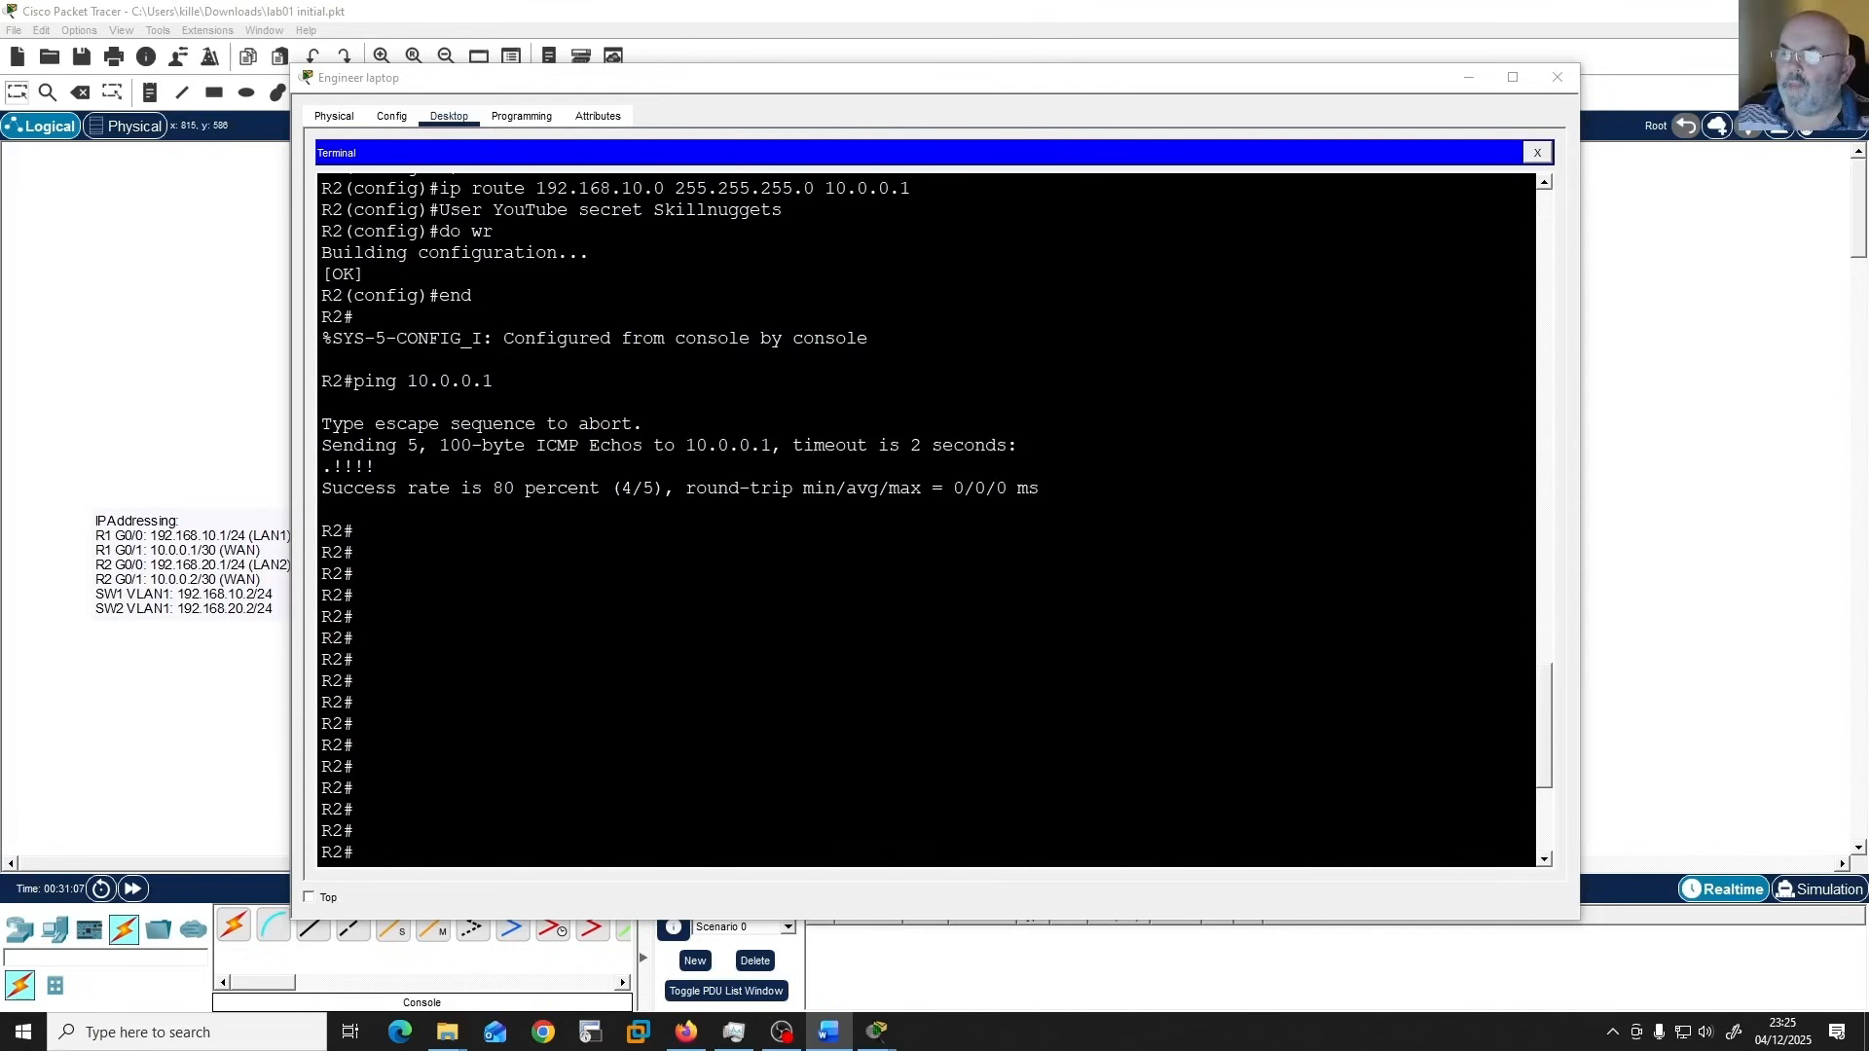
{"action": "left_click_drag", "start_coordinate": [1867, 185], "coordinate": [1357, 137]}
{"action": "type", "text": "show"}
{"action": "type", "text": " run"}
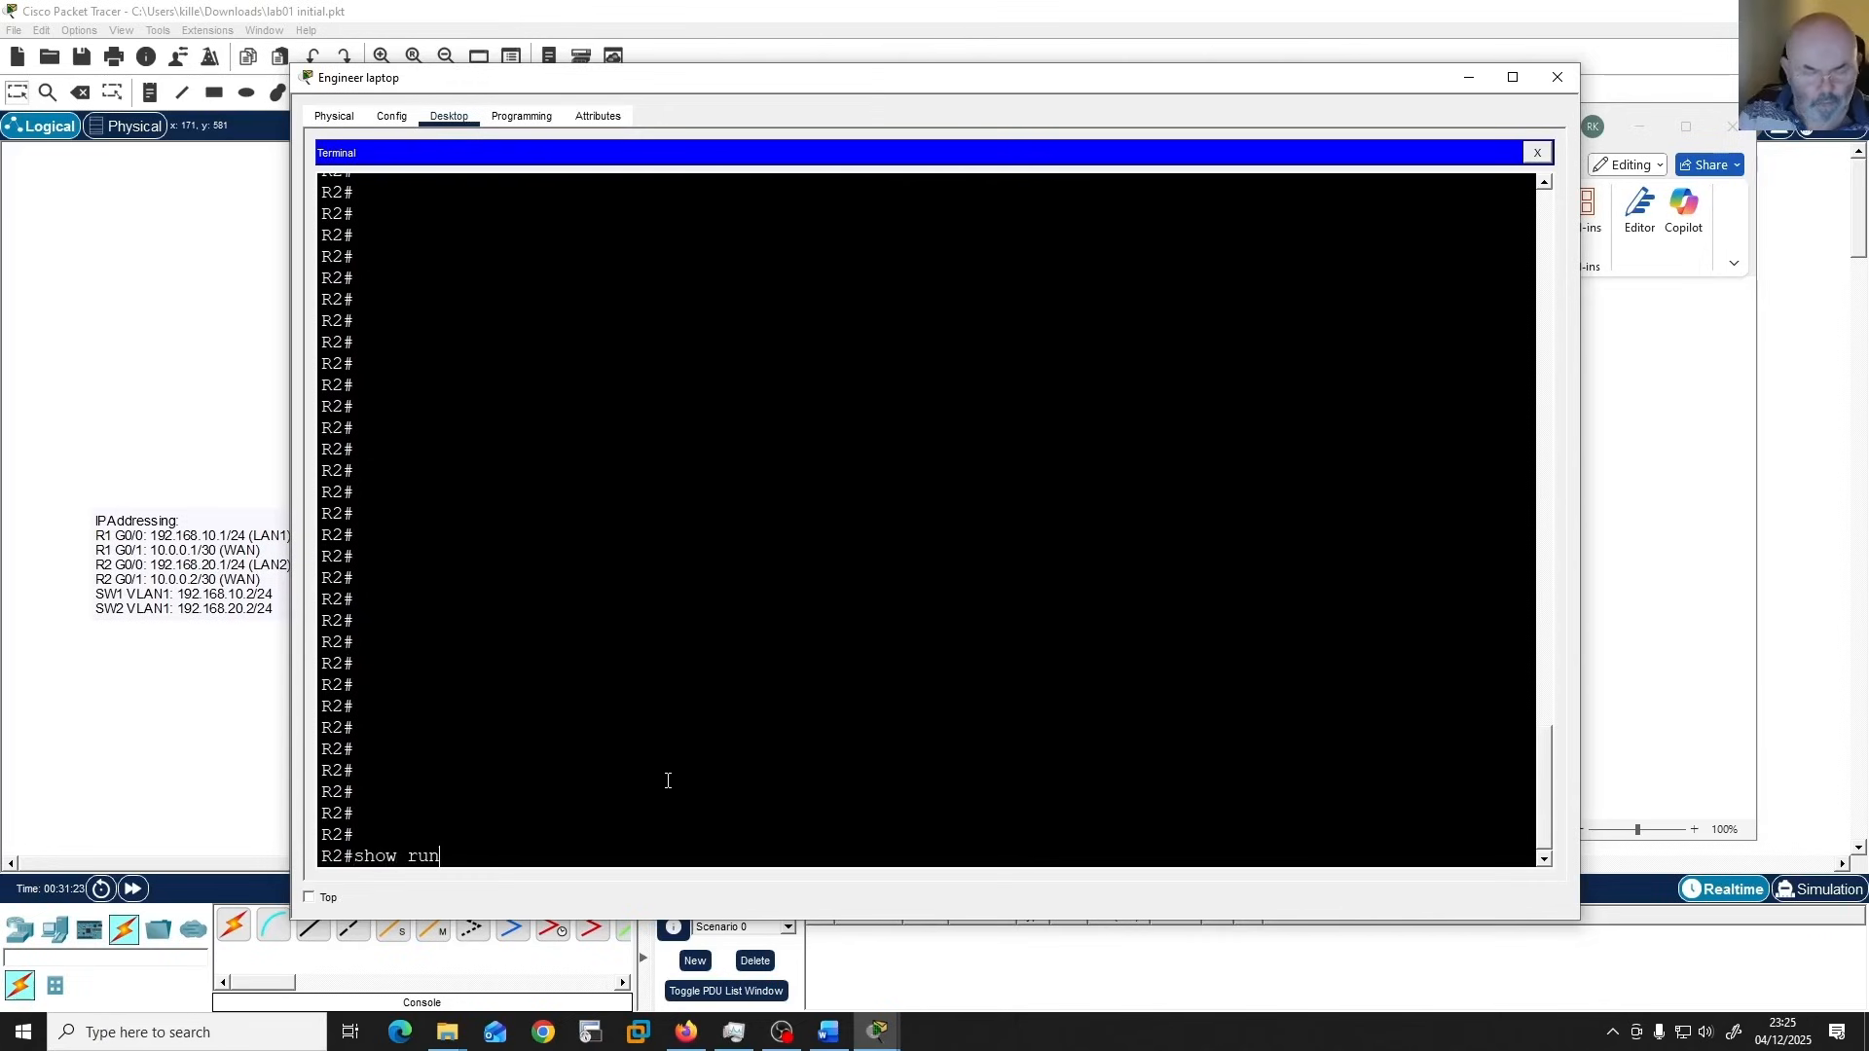
{"action": "key", "text": "Return"}
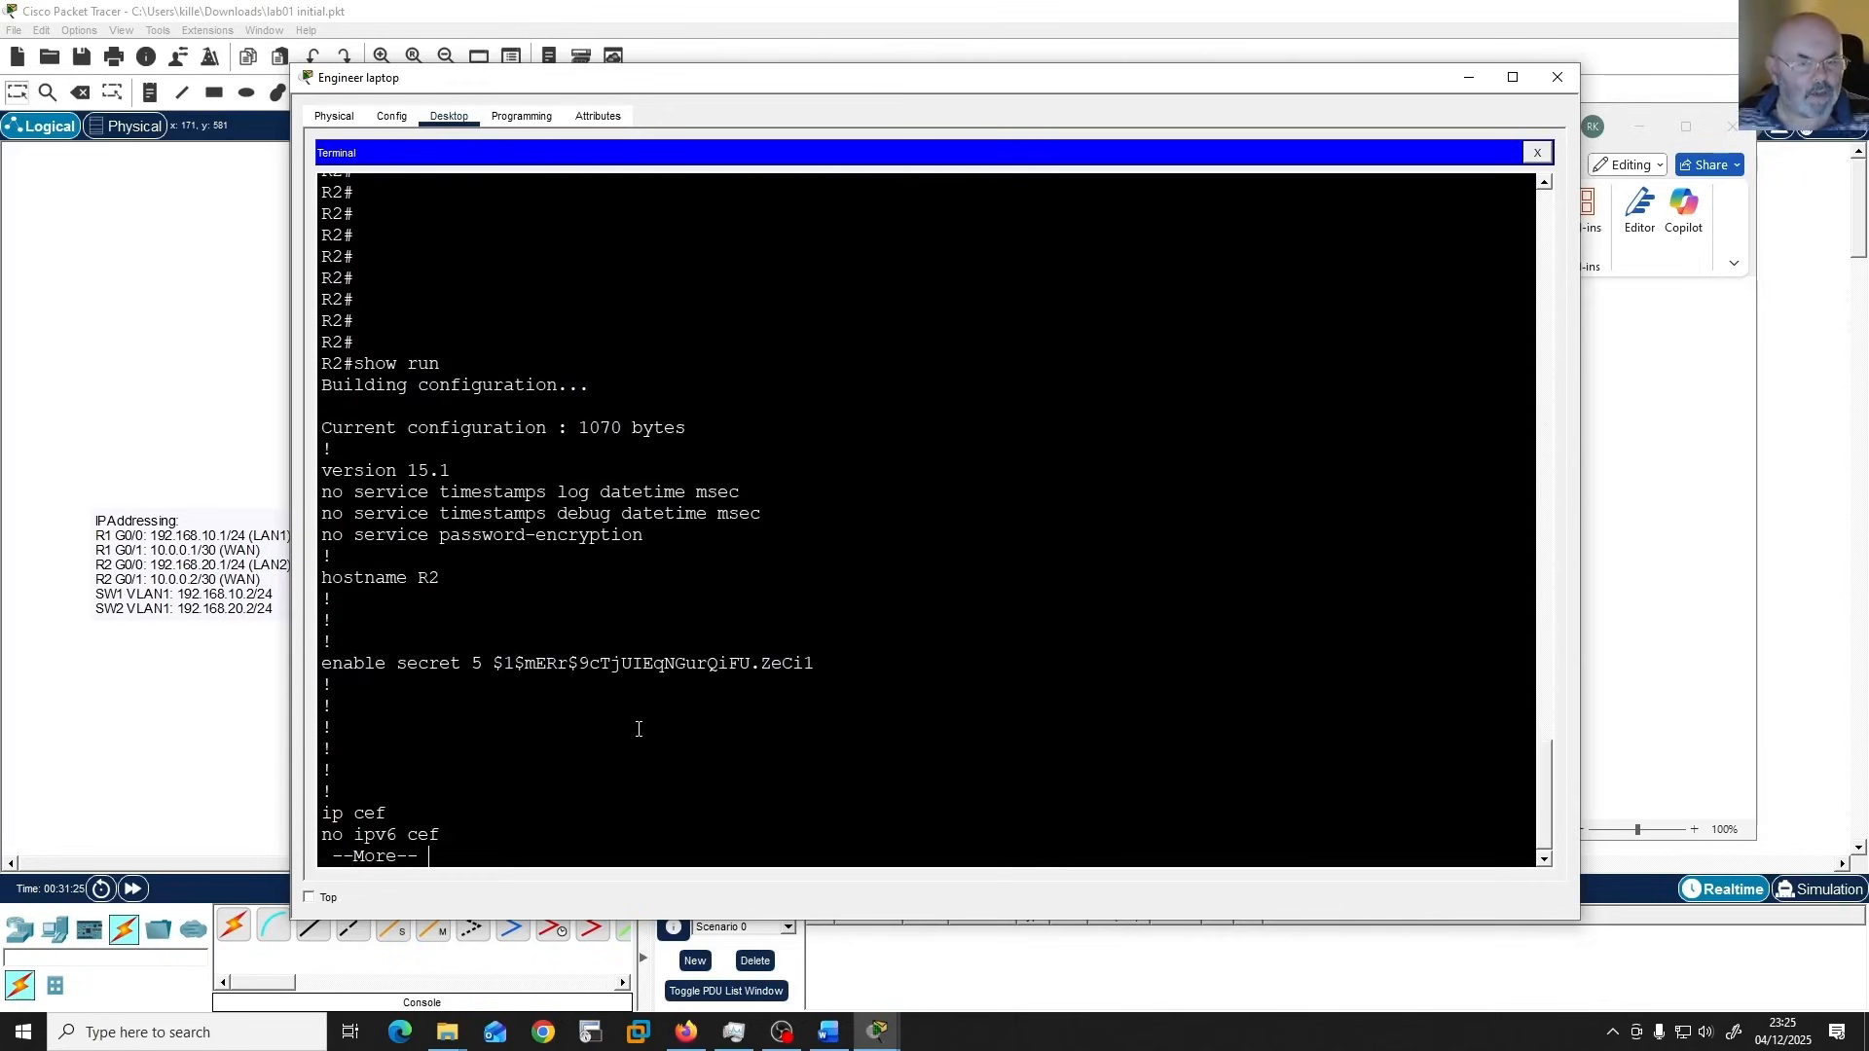
Page through R2's running configuration to its end, checking user, interfaces, static route, banner and lines, then close the Engineer laptop window and return to the topology.
{"action": "key", "text": "space"}
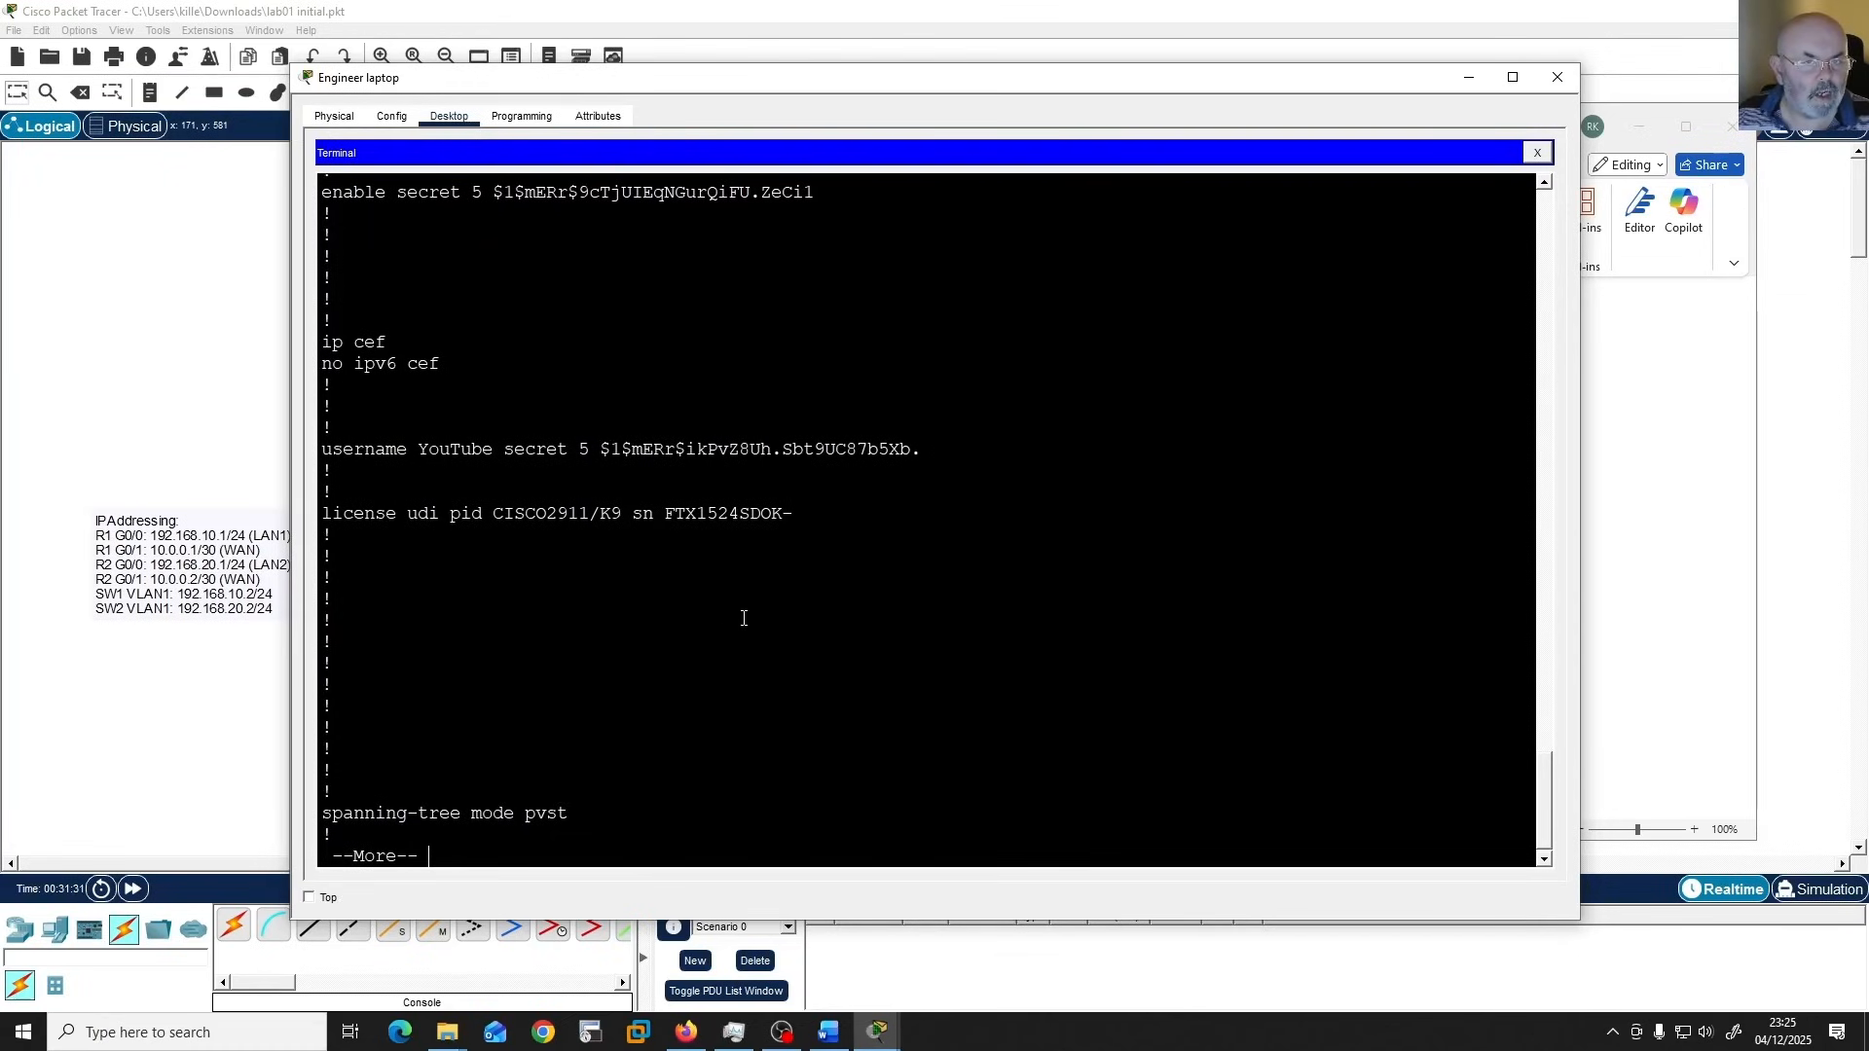
{"action": "key", "text": "space"}
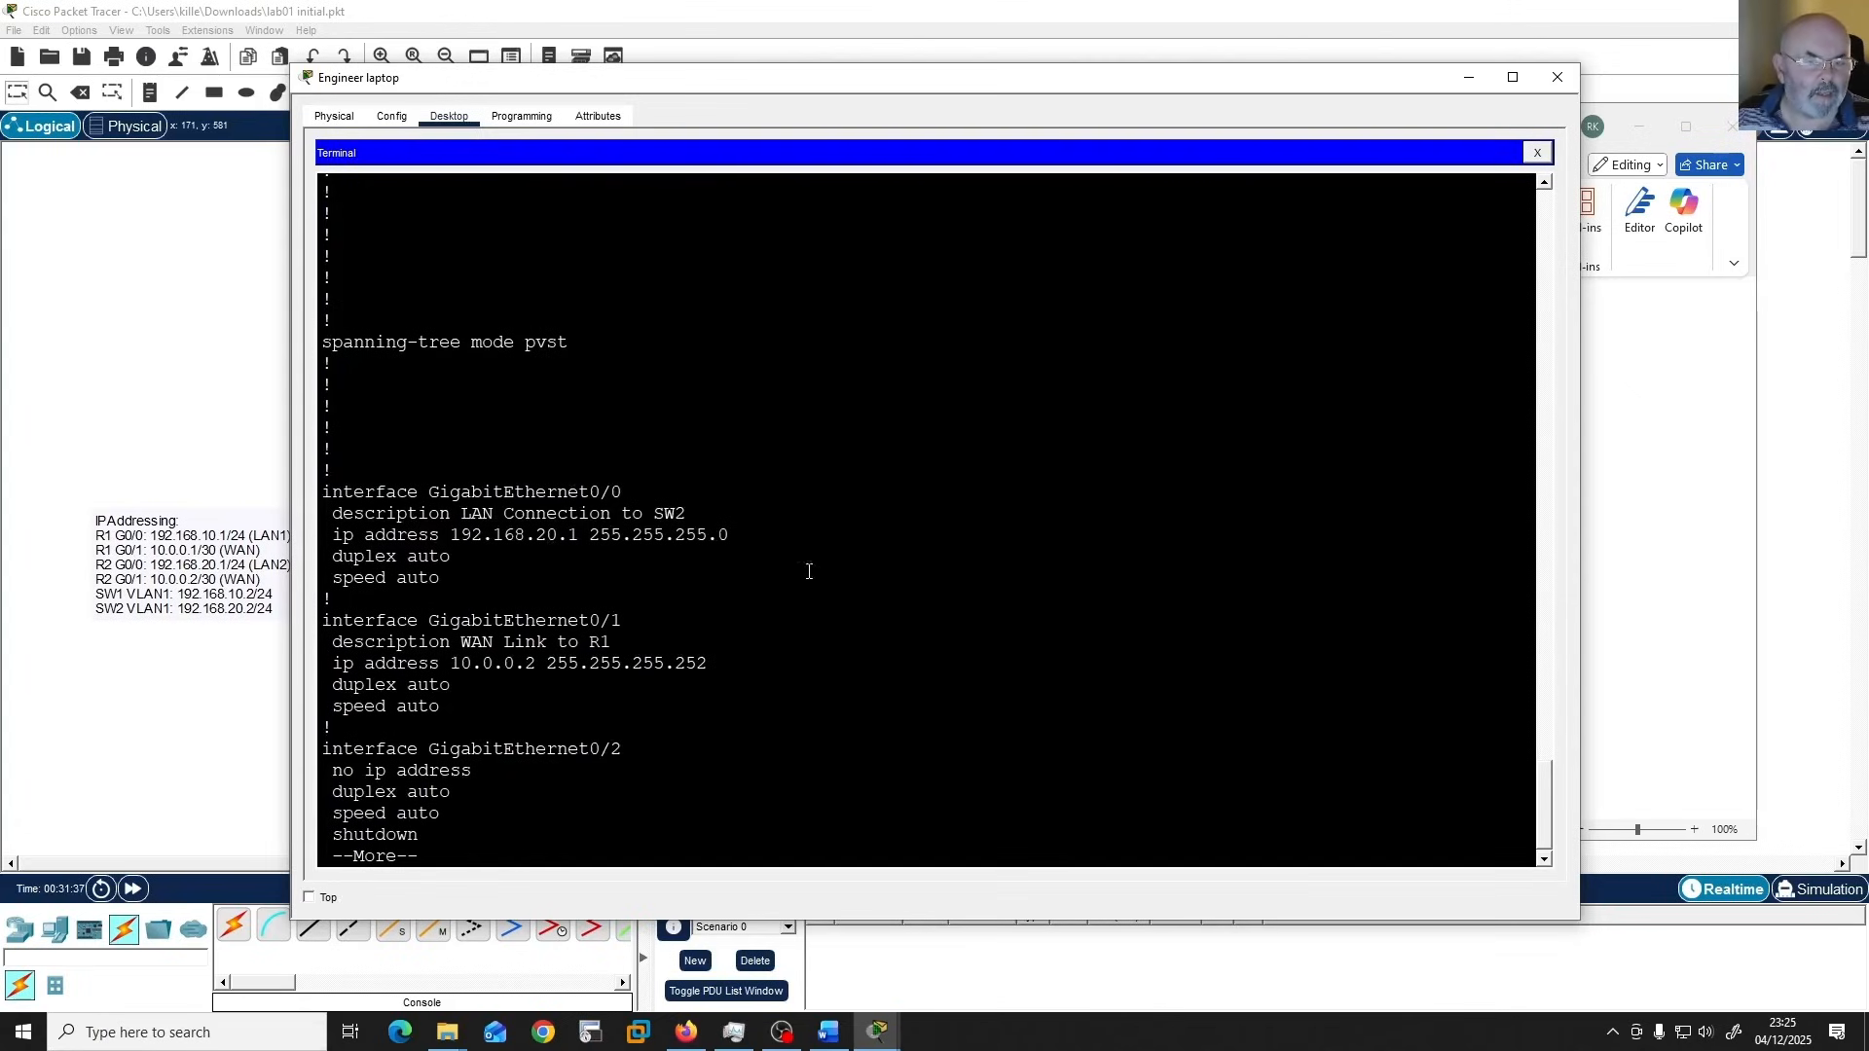
{"action": "key", "text": "space"}
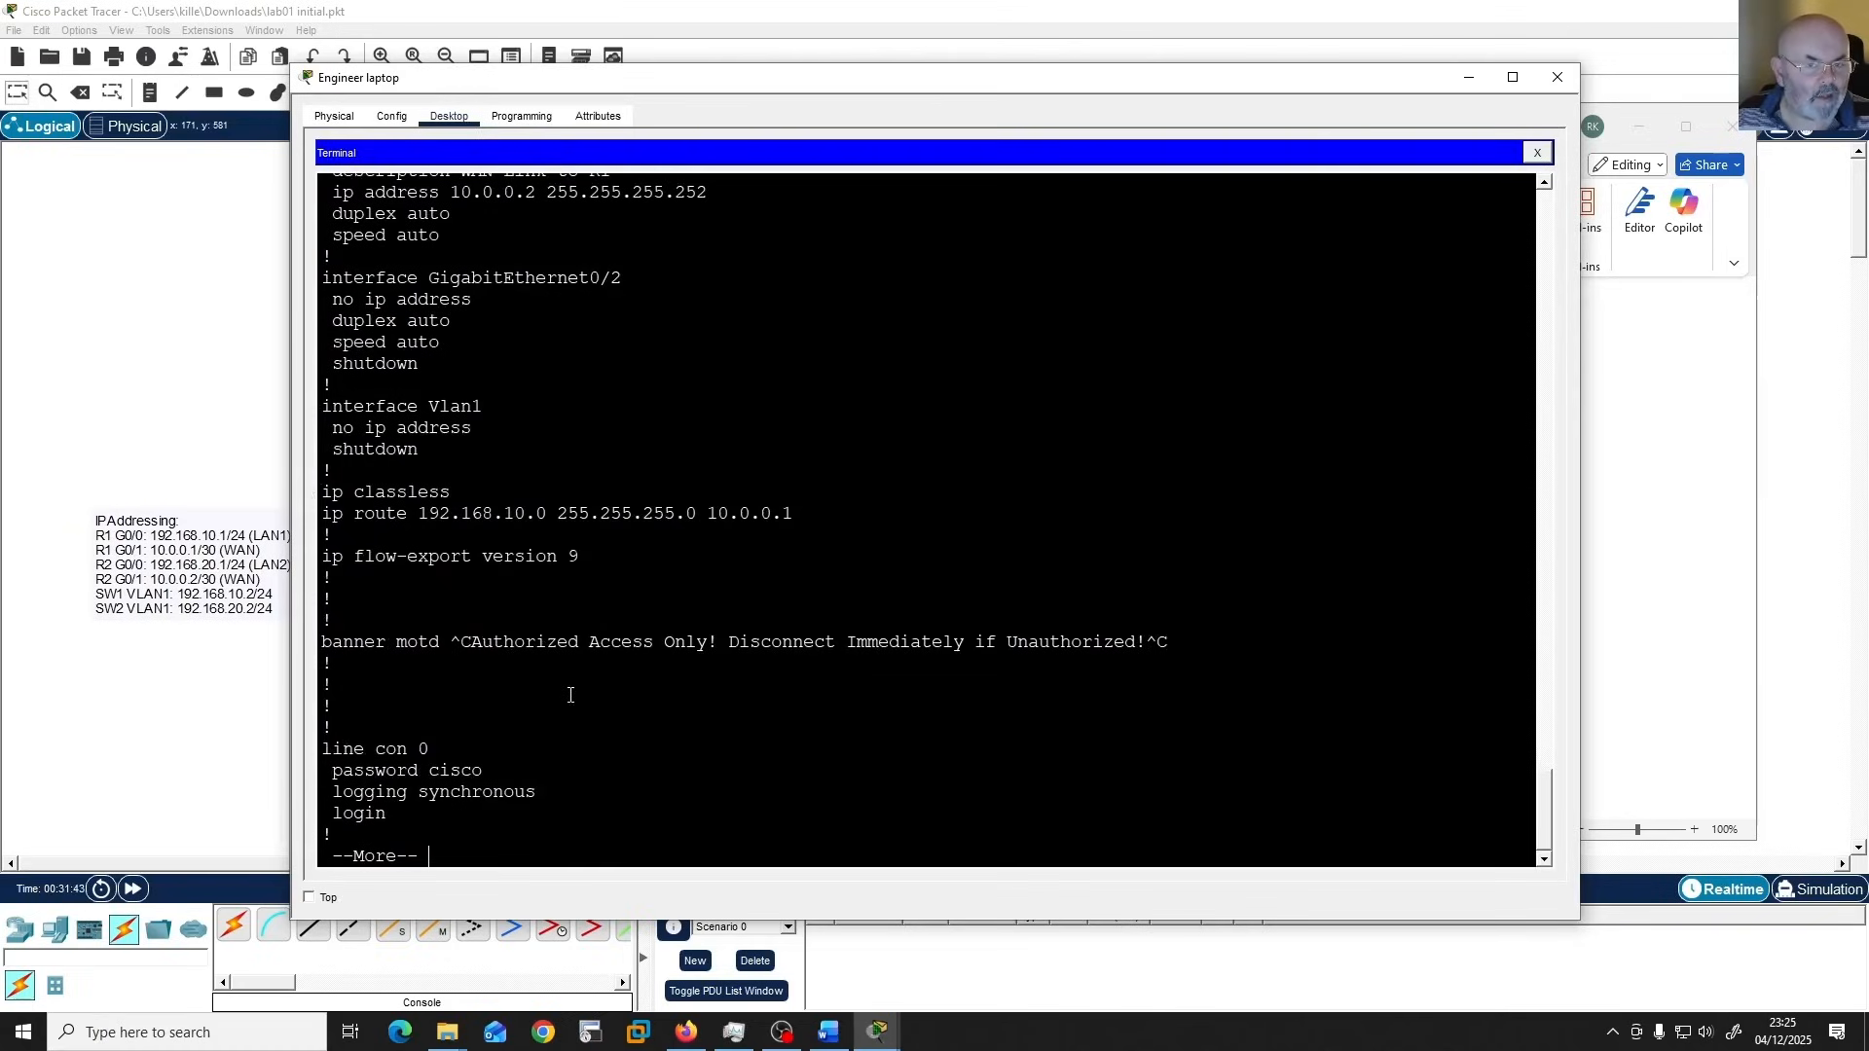
{"action": "key", "text": "space"}
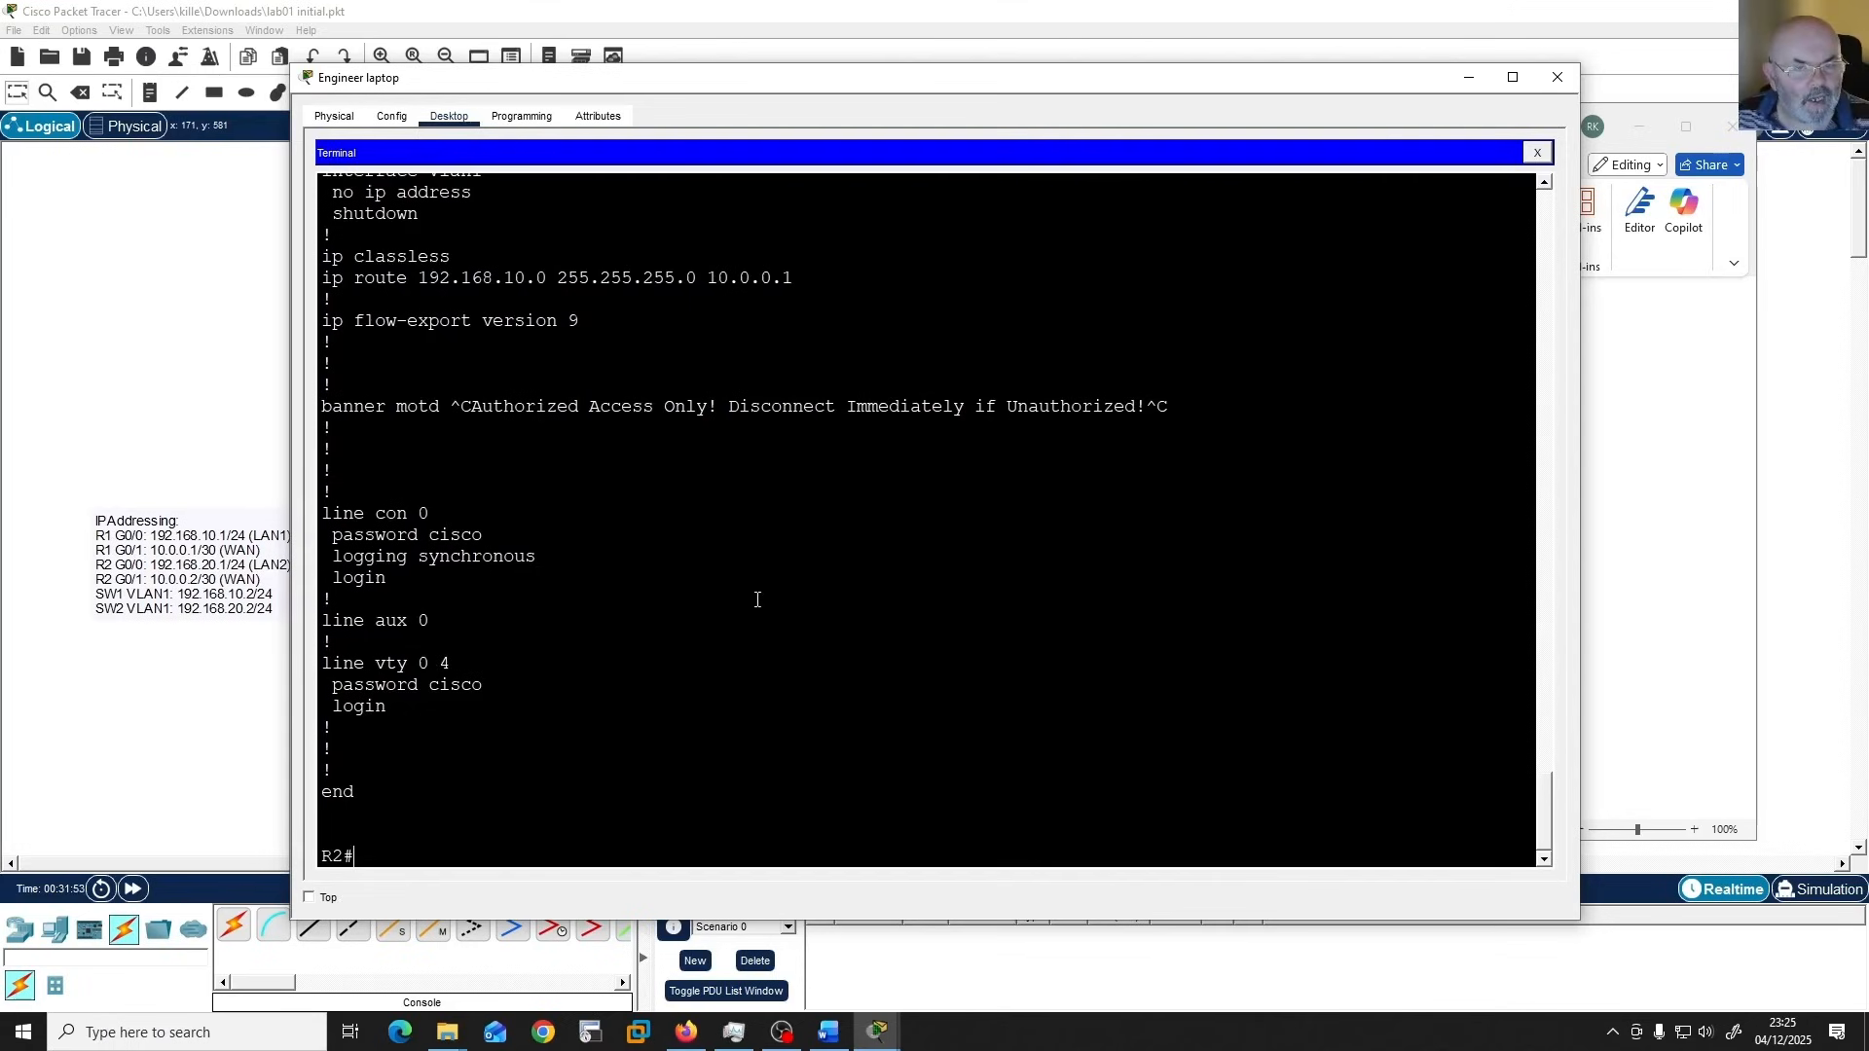
{"action": "left_click", "coordinate": [1557, 78]}
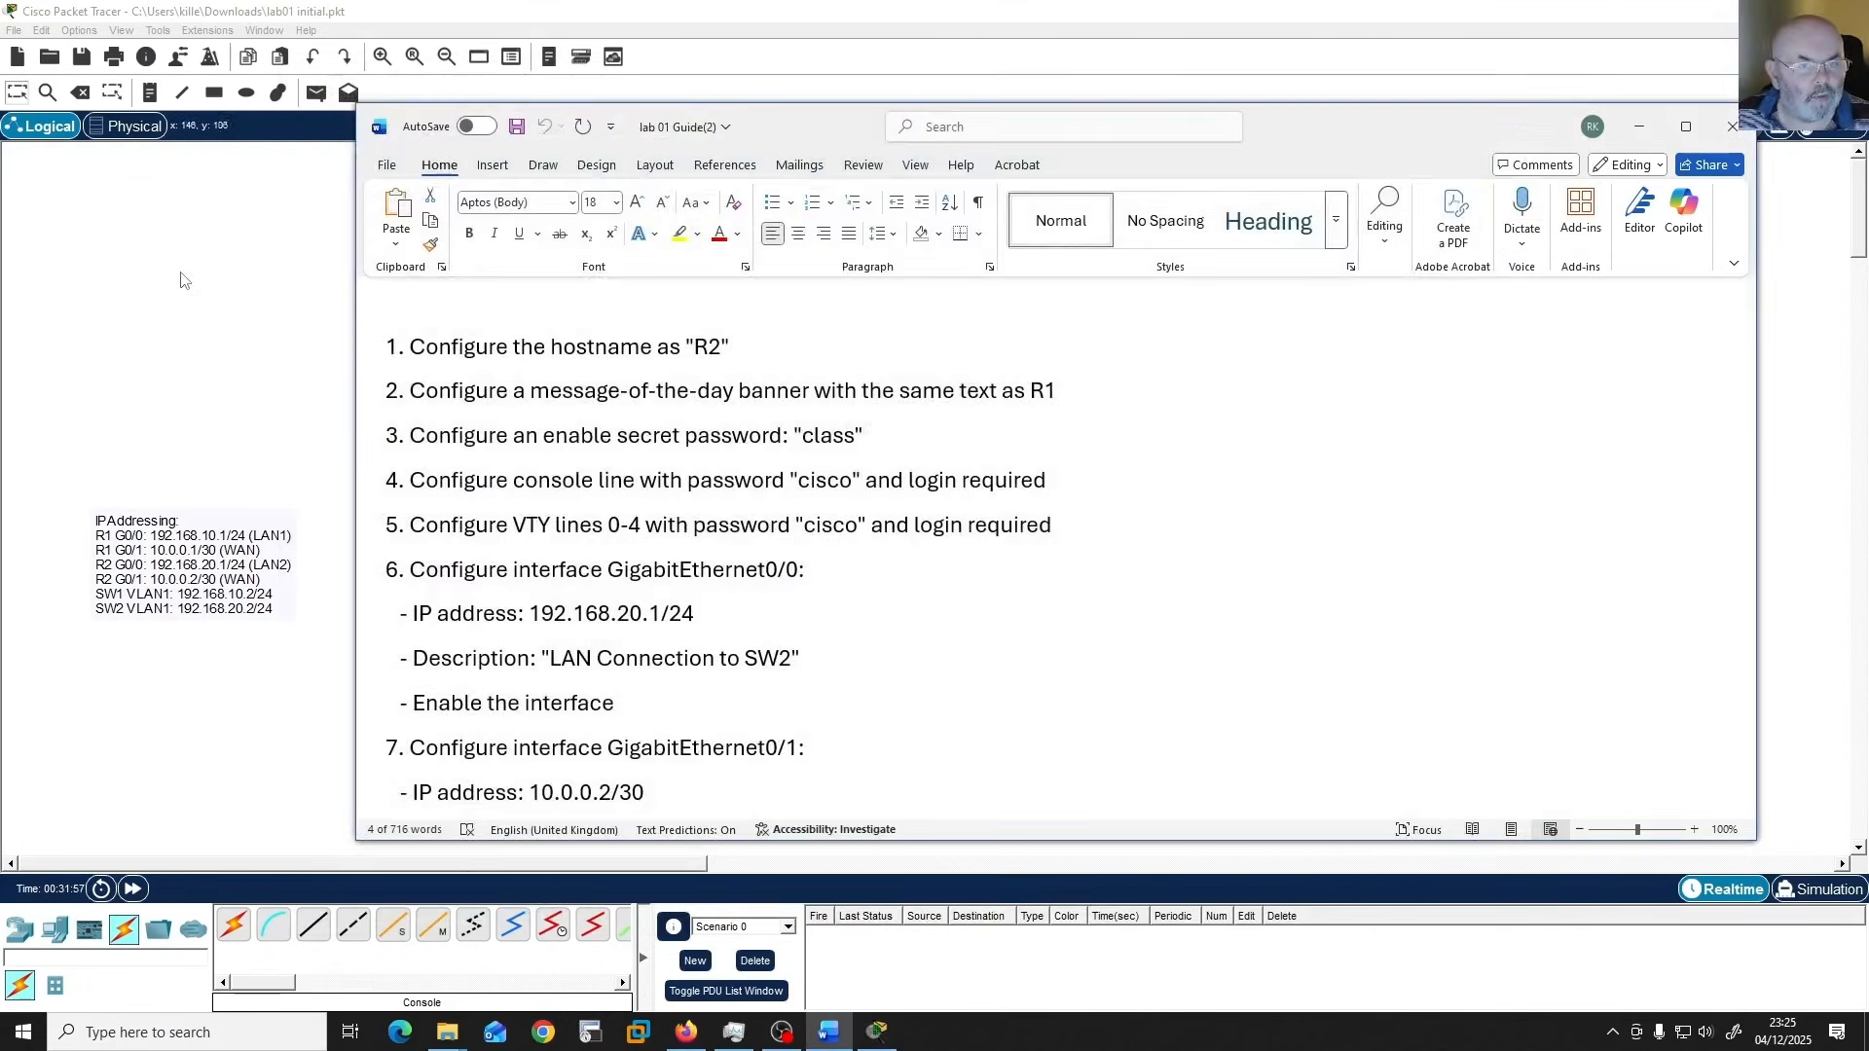
{"action": "left_click", "coordinate": [180, 280]}
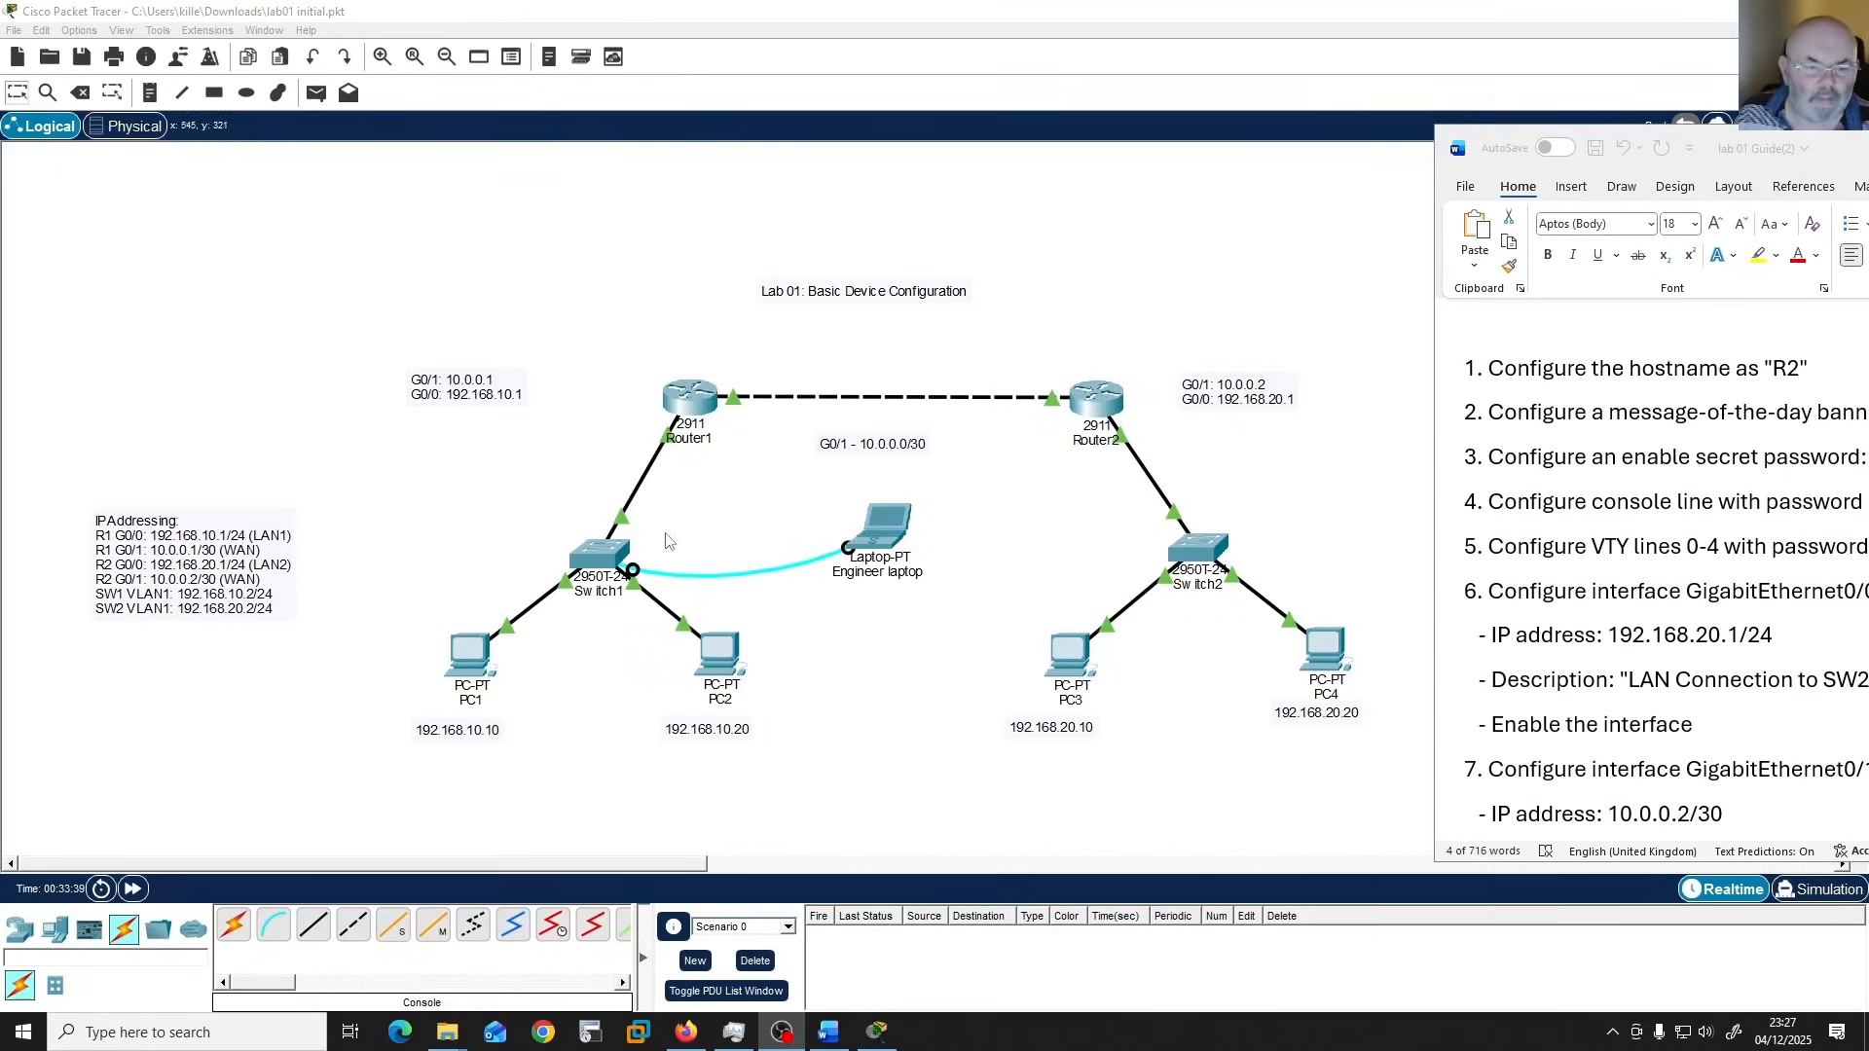
Open a terminal session from the Engineer laptop to Switch1 using the default port settings and bring up its user EXEC prompt.
{"action": "left_click", "coordinate": [889, 541]}
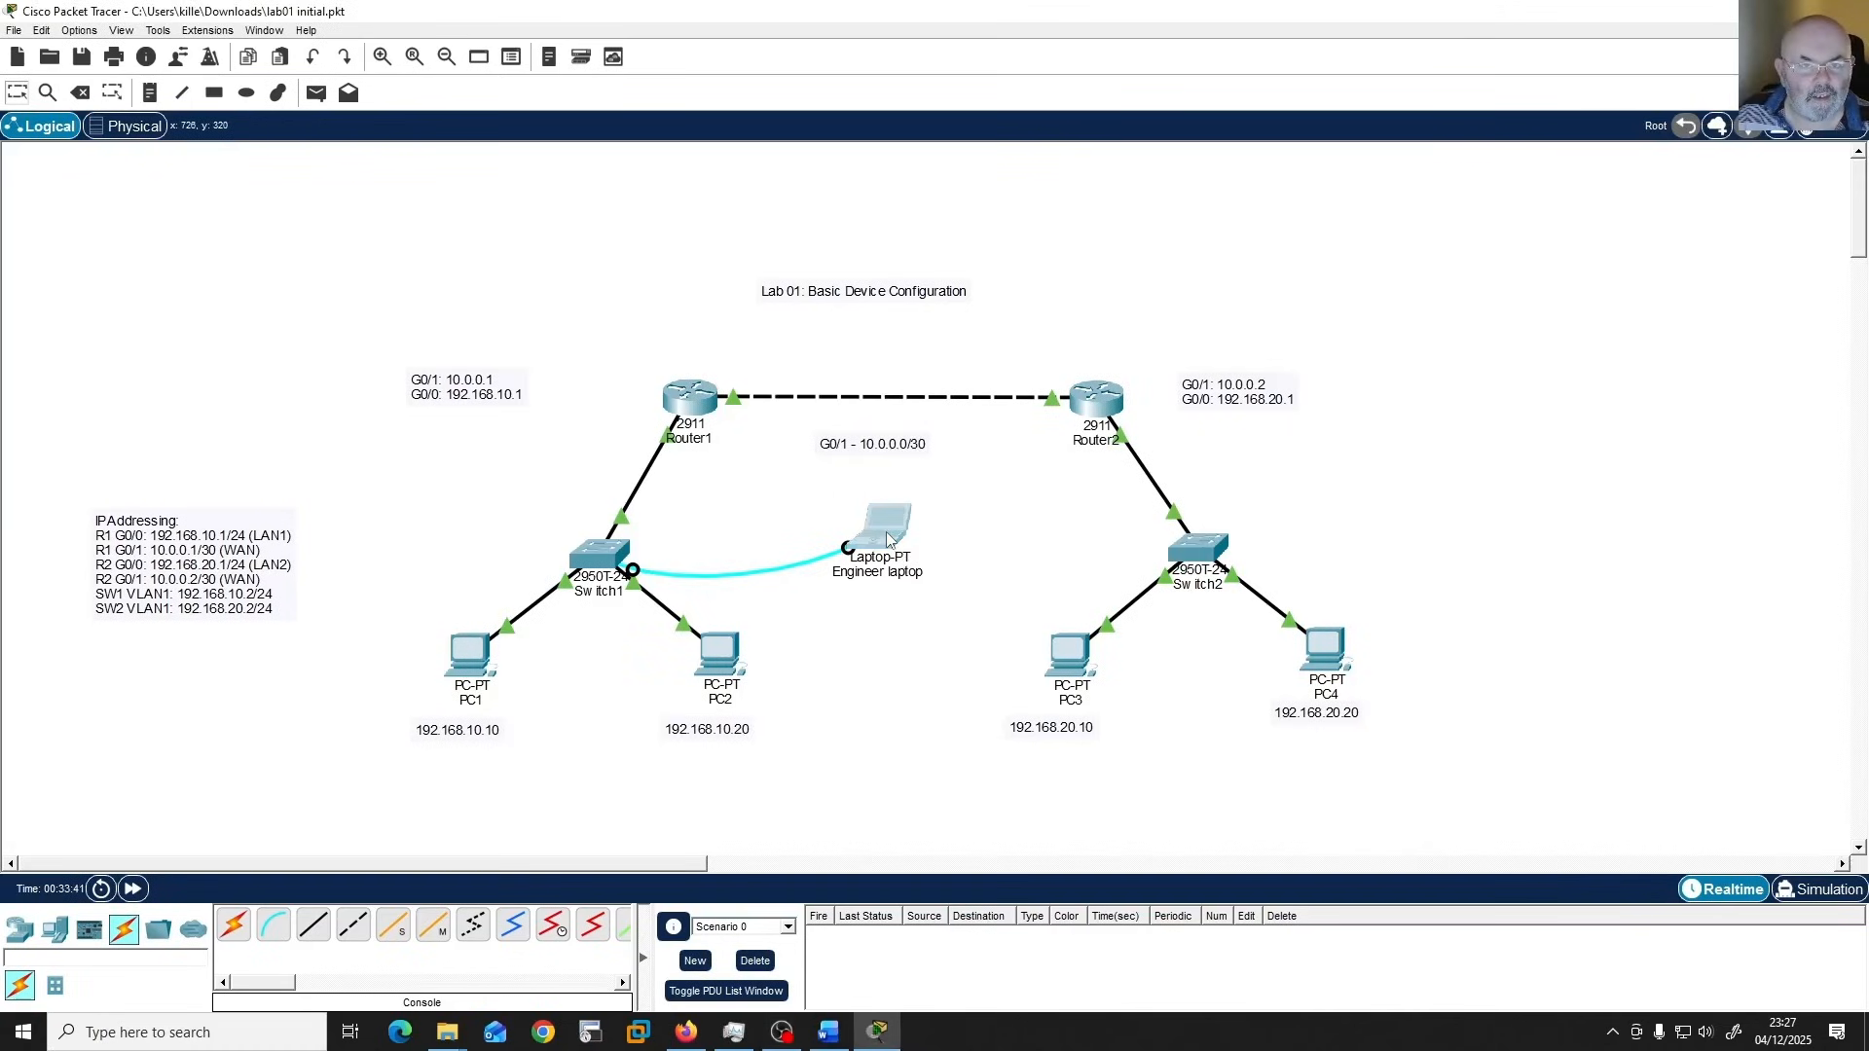
{"action": "left_click", "coordinate": [919, 208]}
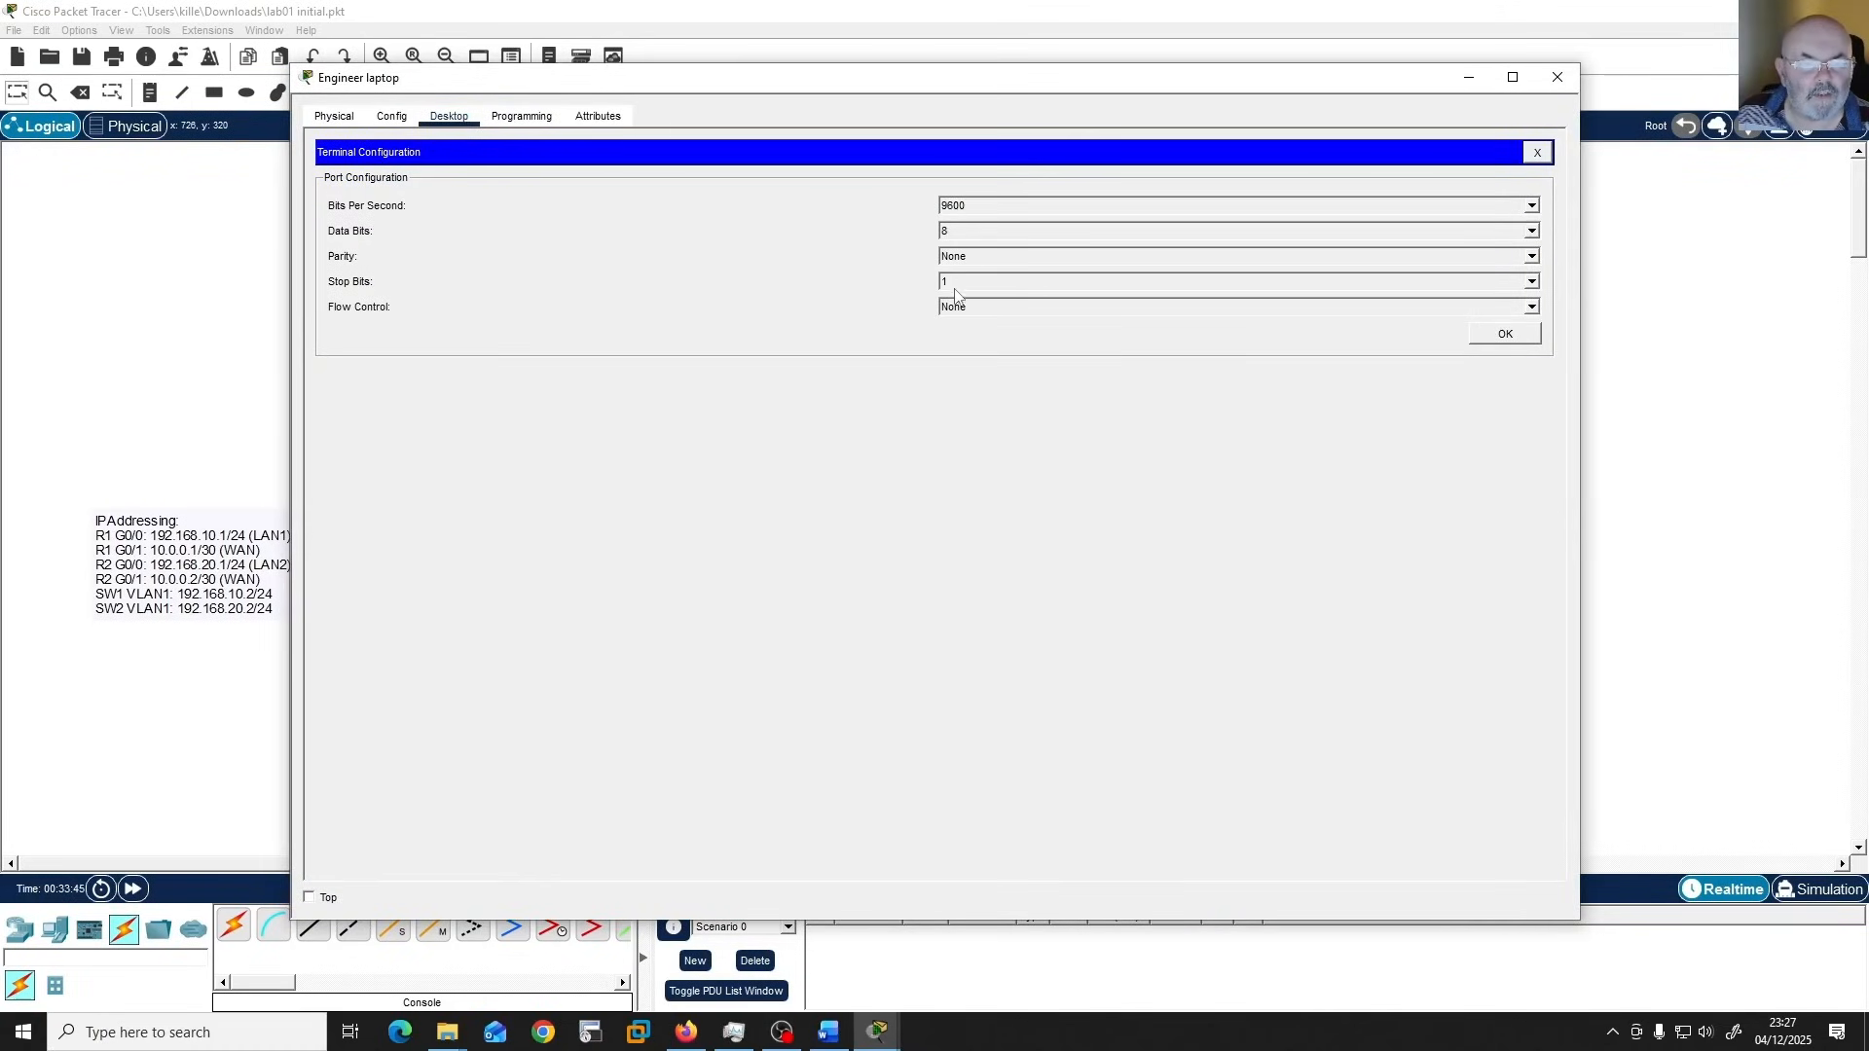
{"action": "left_click", "coordinate": [1533, 337]}
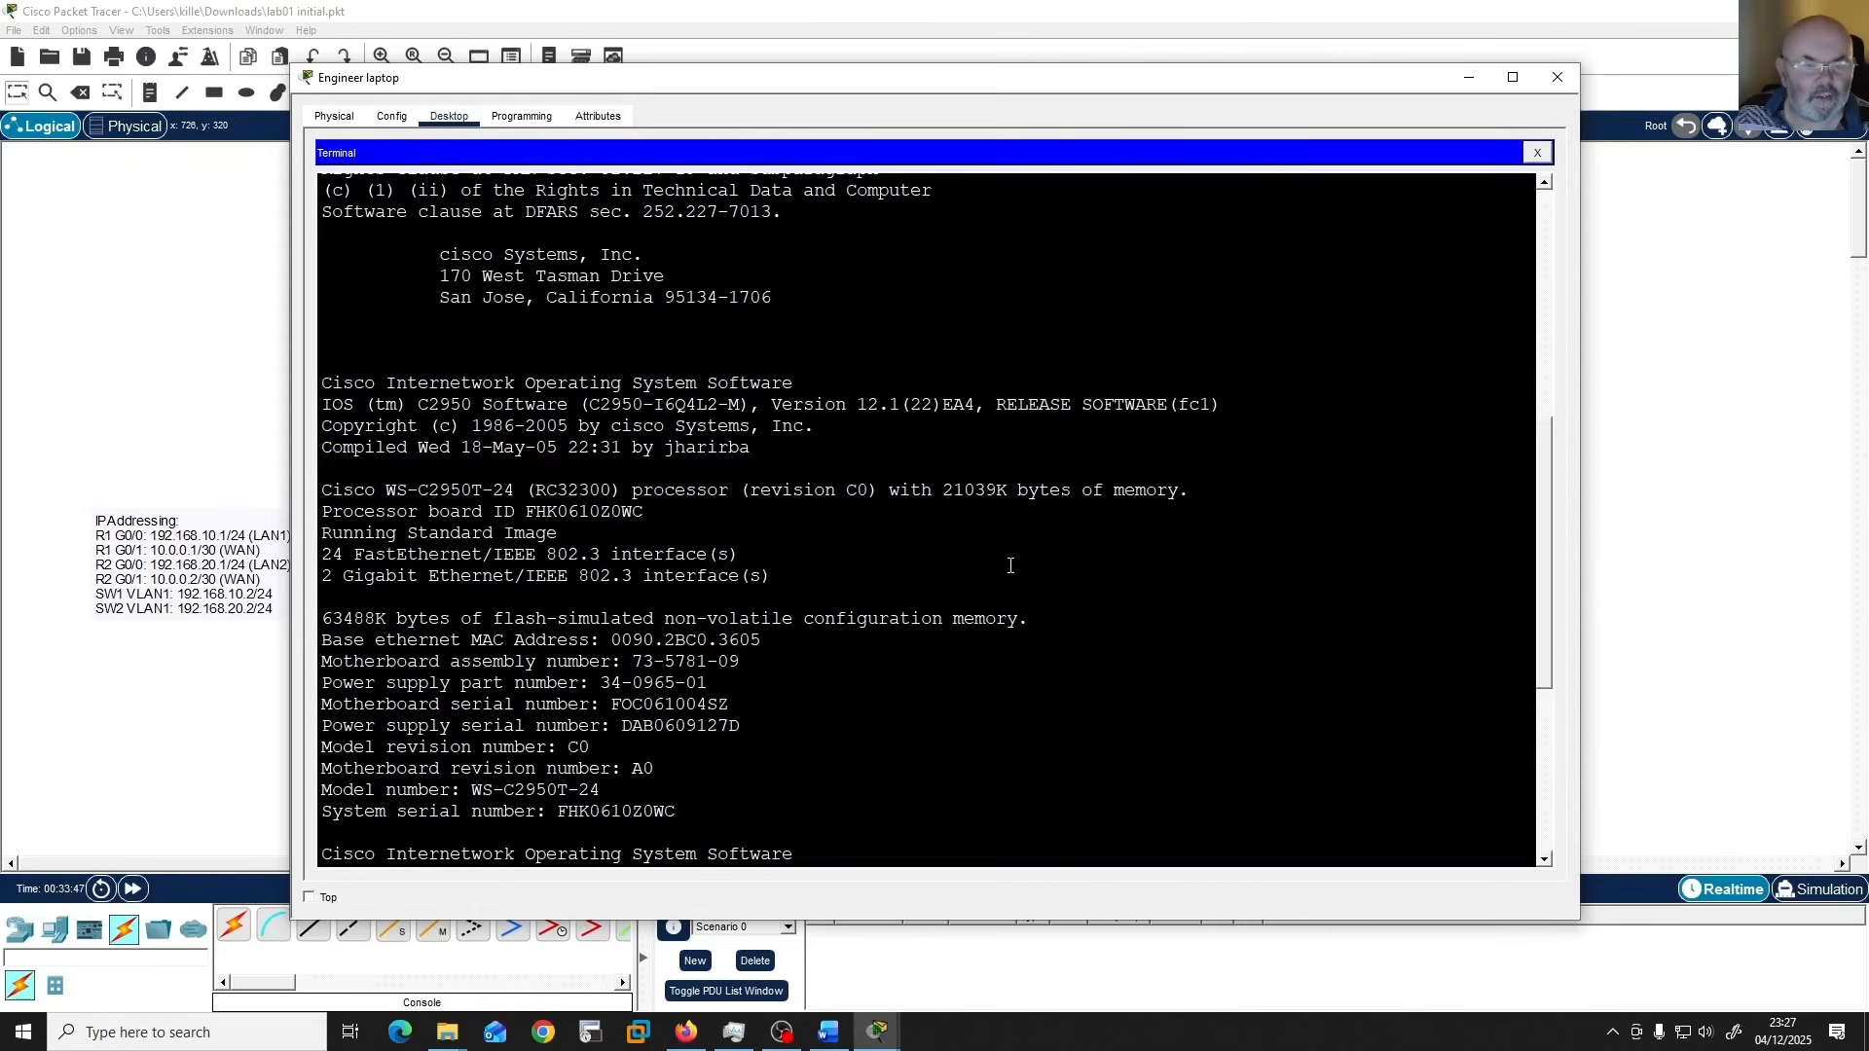
{"action": "key", "text": "Return"}
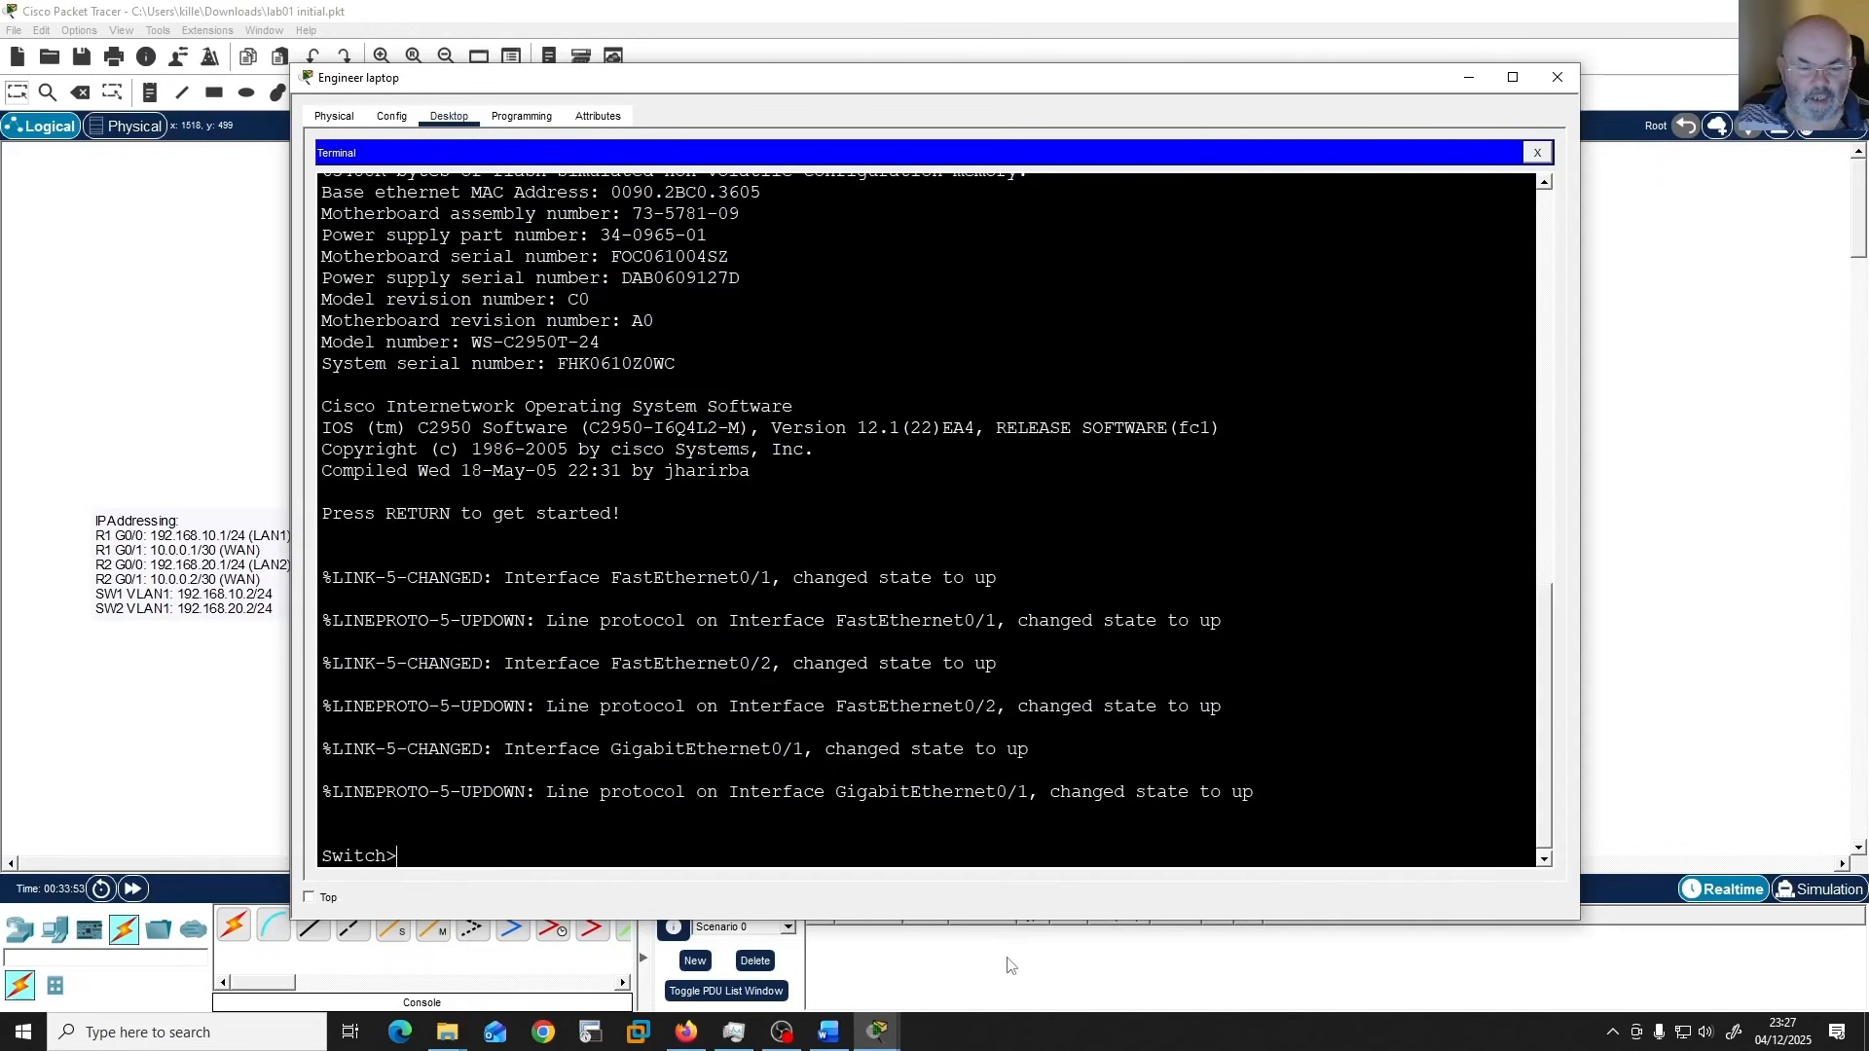
Switch to the Word lab guide, read the Part 4 tasks for SW1, and move the guide clear of the terminal.
{"action": "left_click", "coordinate": [828, 1031]}
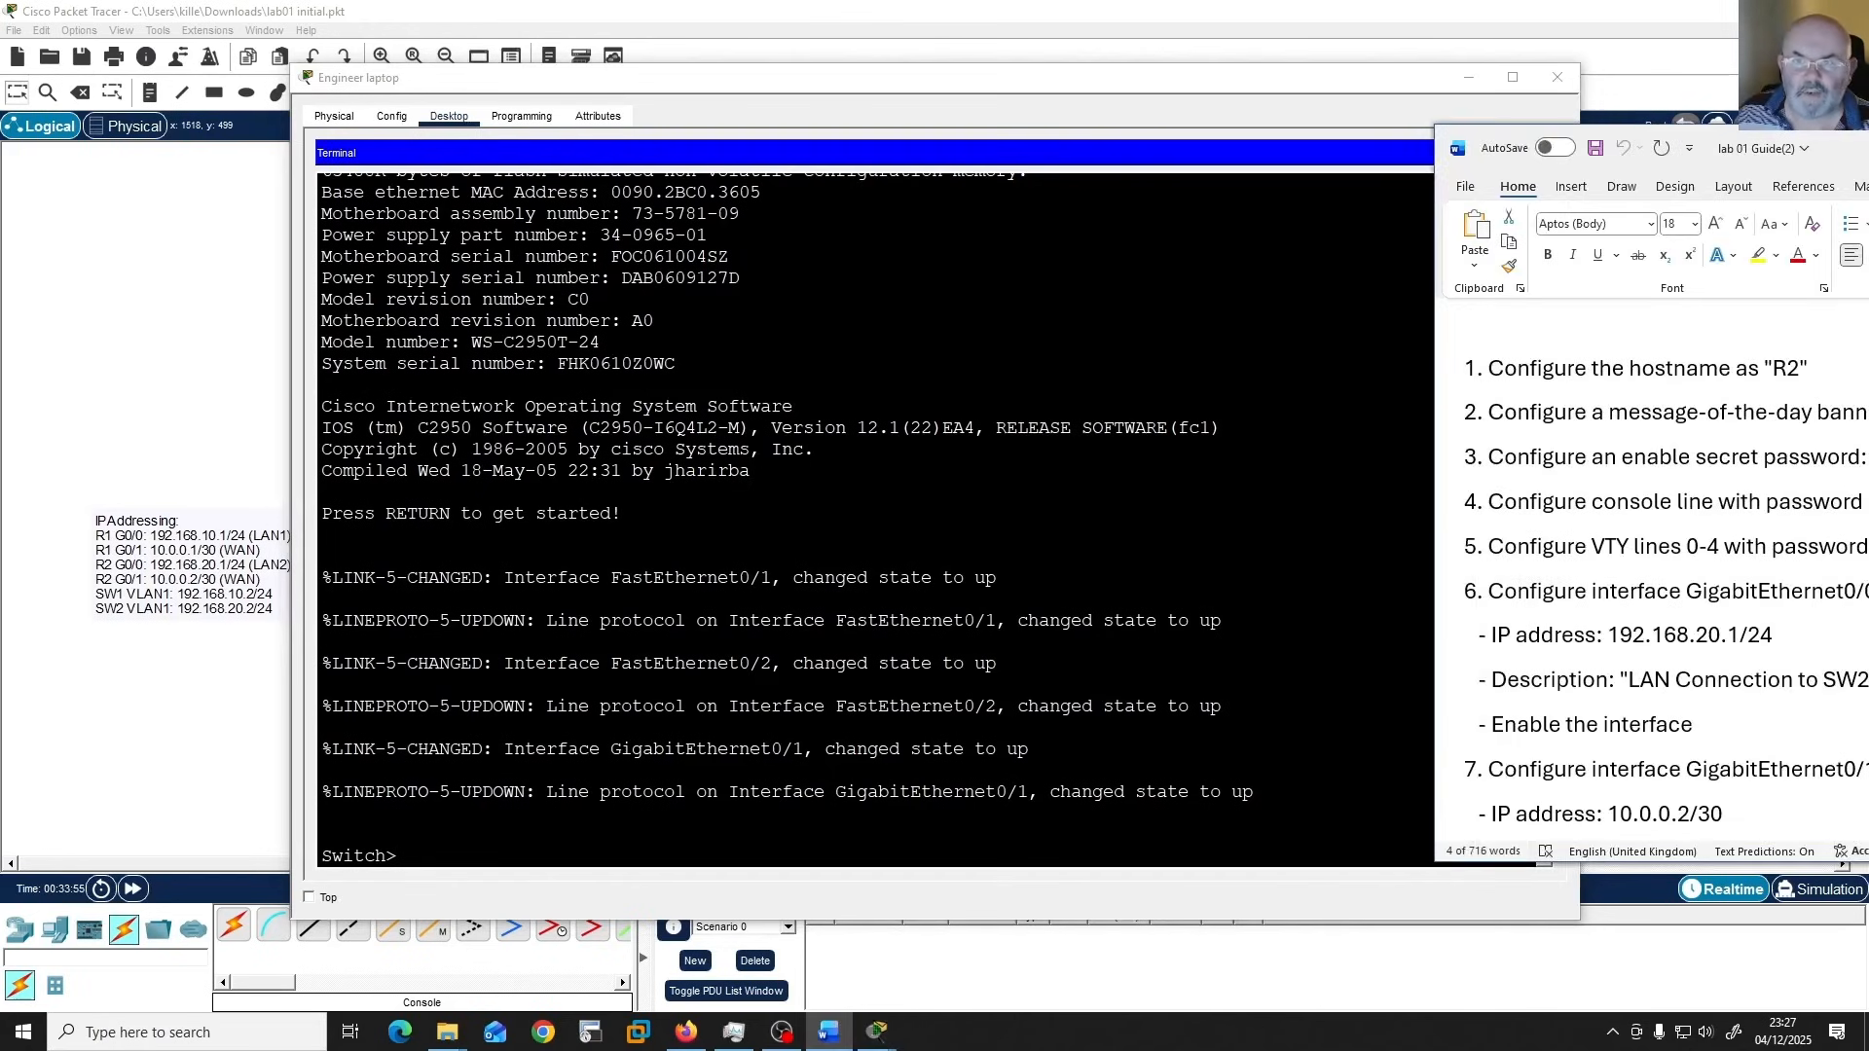
{"action": "left_click_drag", "start_coordinate": [1840, 148], "coordinate": [1379, 105]}
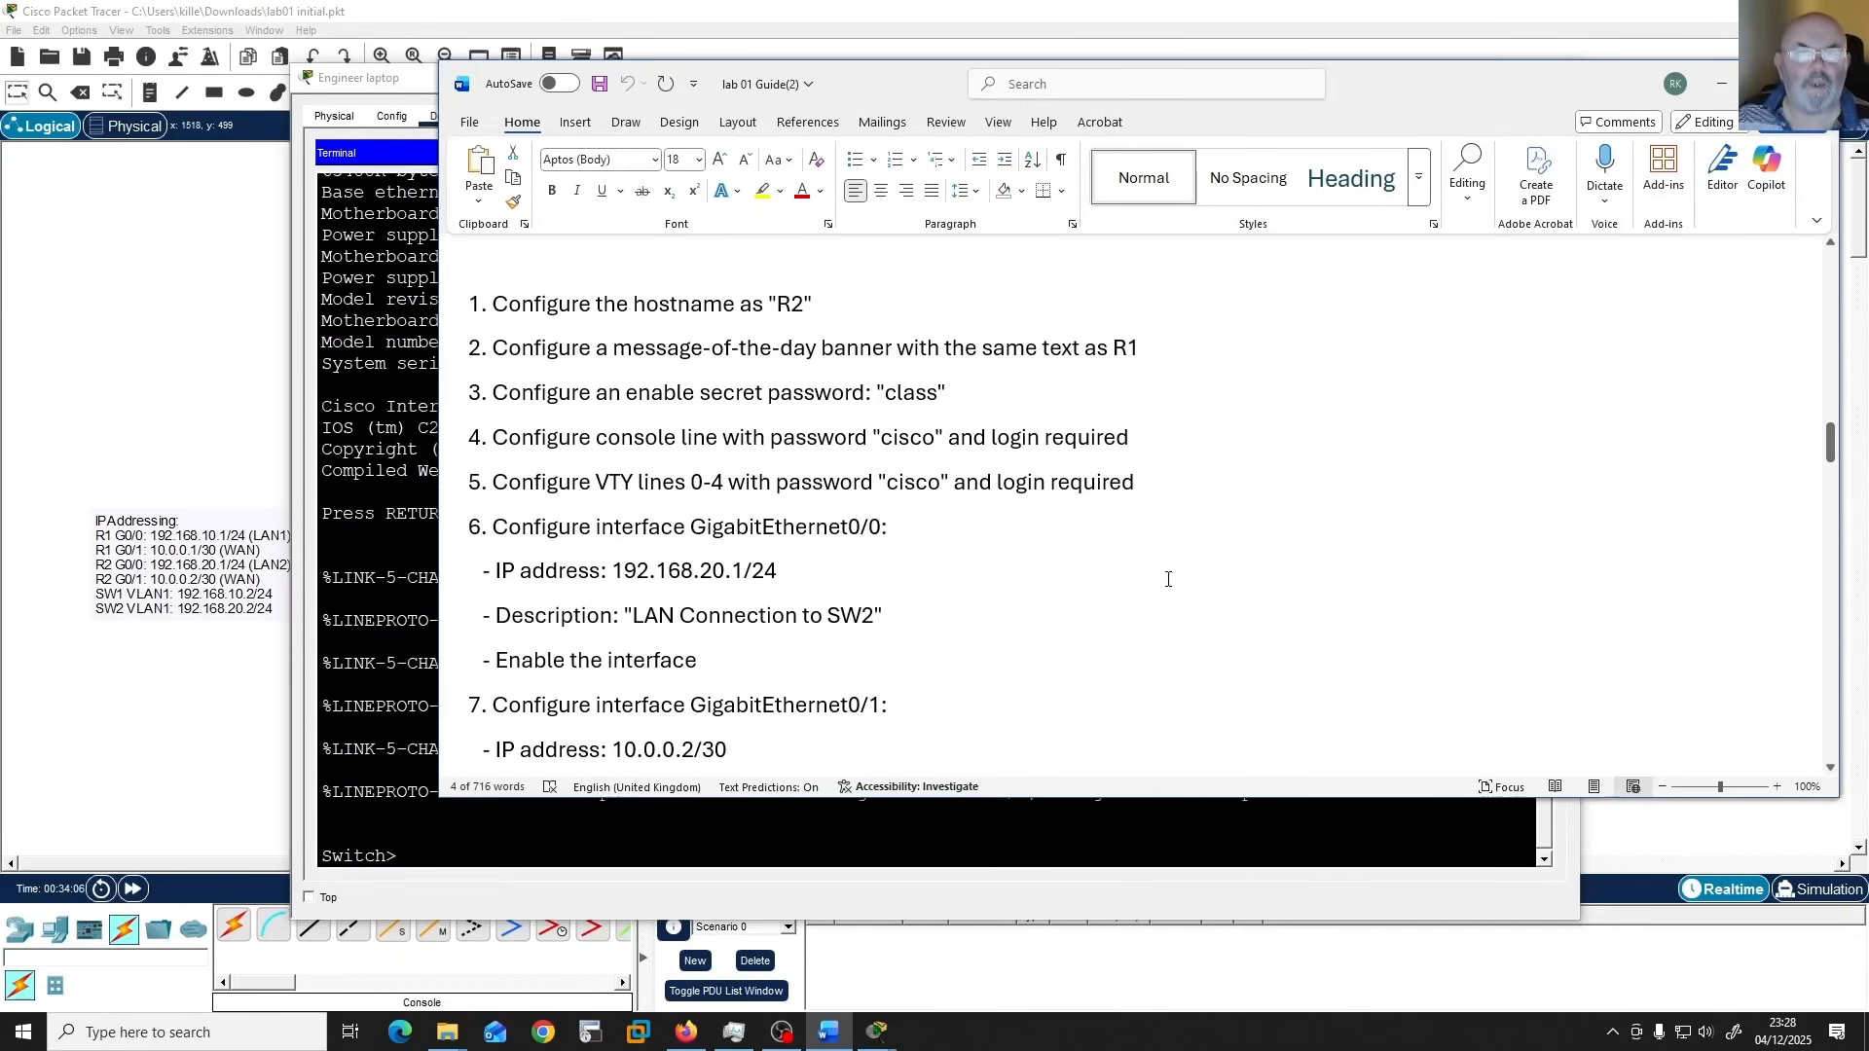
{"action": "scroll", "coordinate": [1168, 579], "scroll_direction": "down", "scroll_amount": 10}
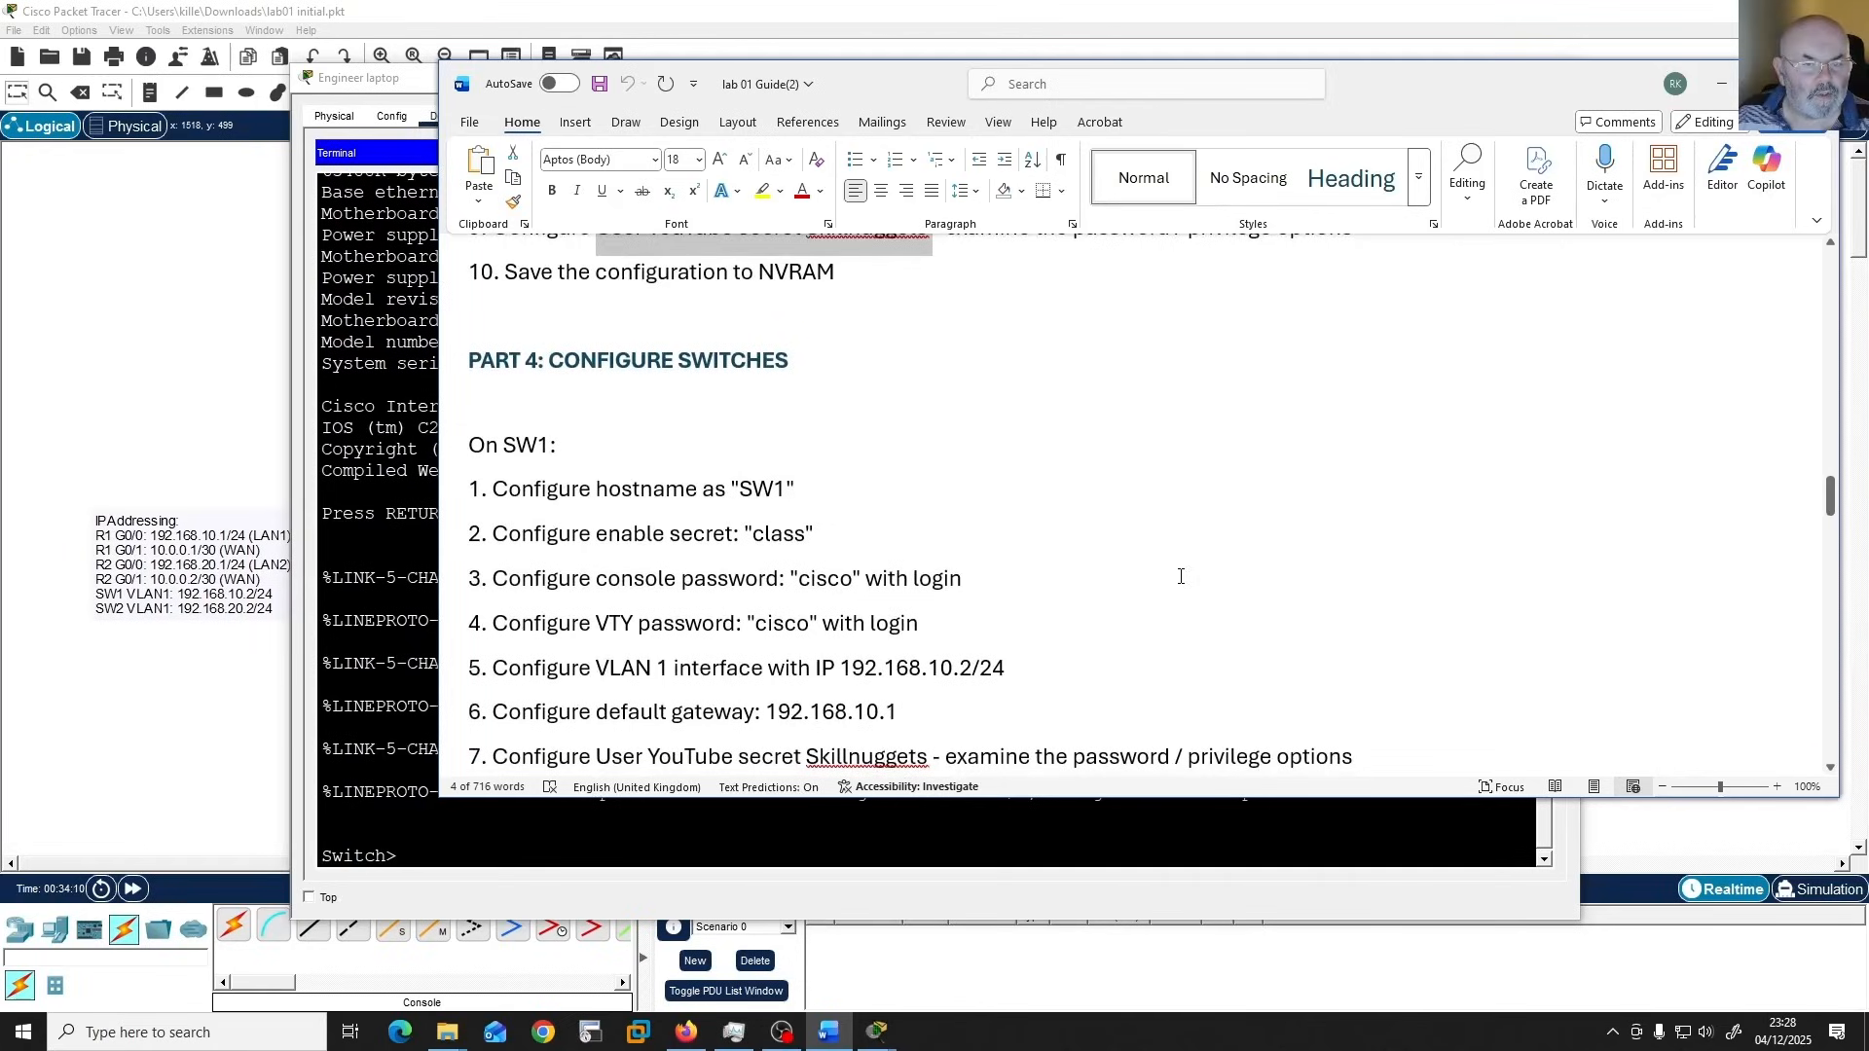
{"action": "left_click", "coordinate": [1177, 537]}
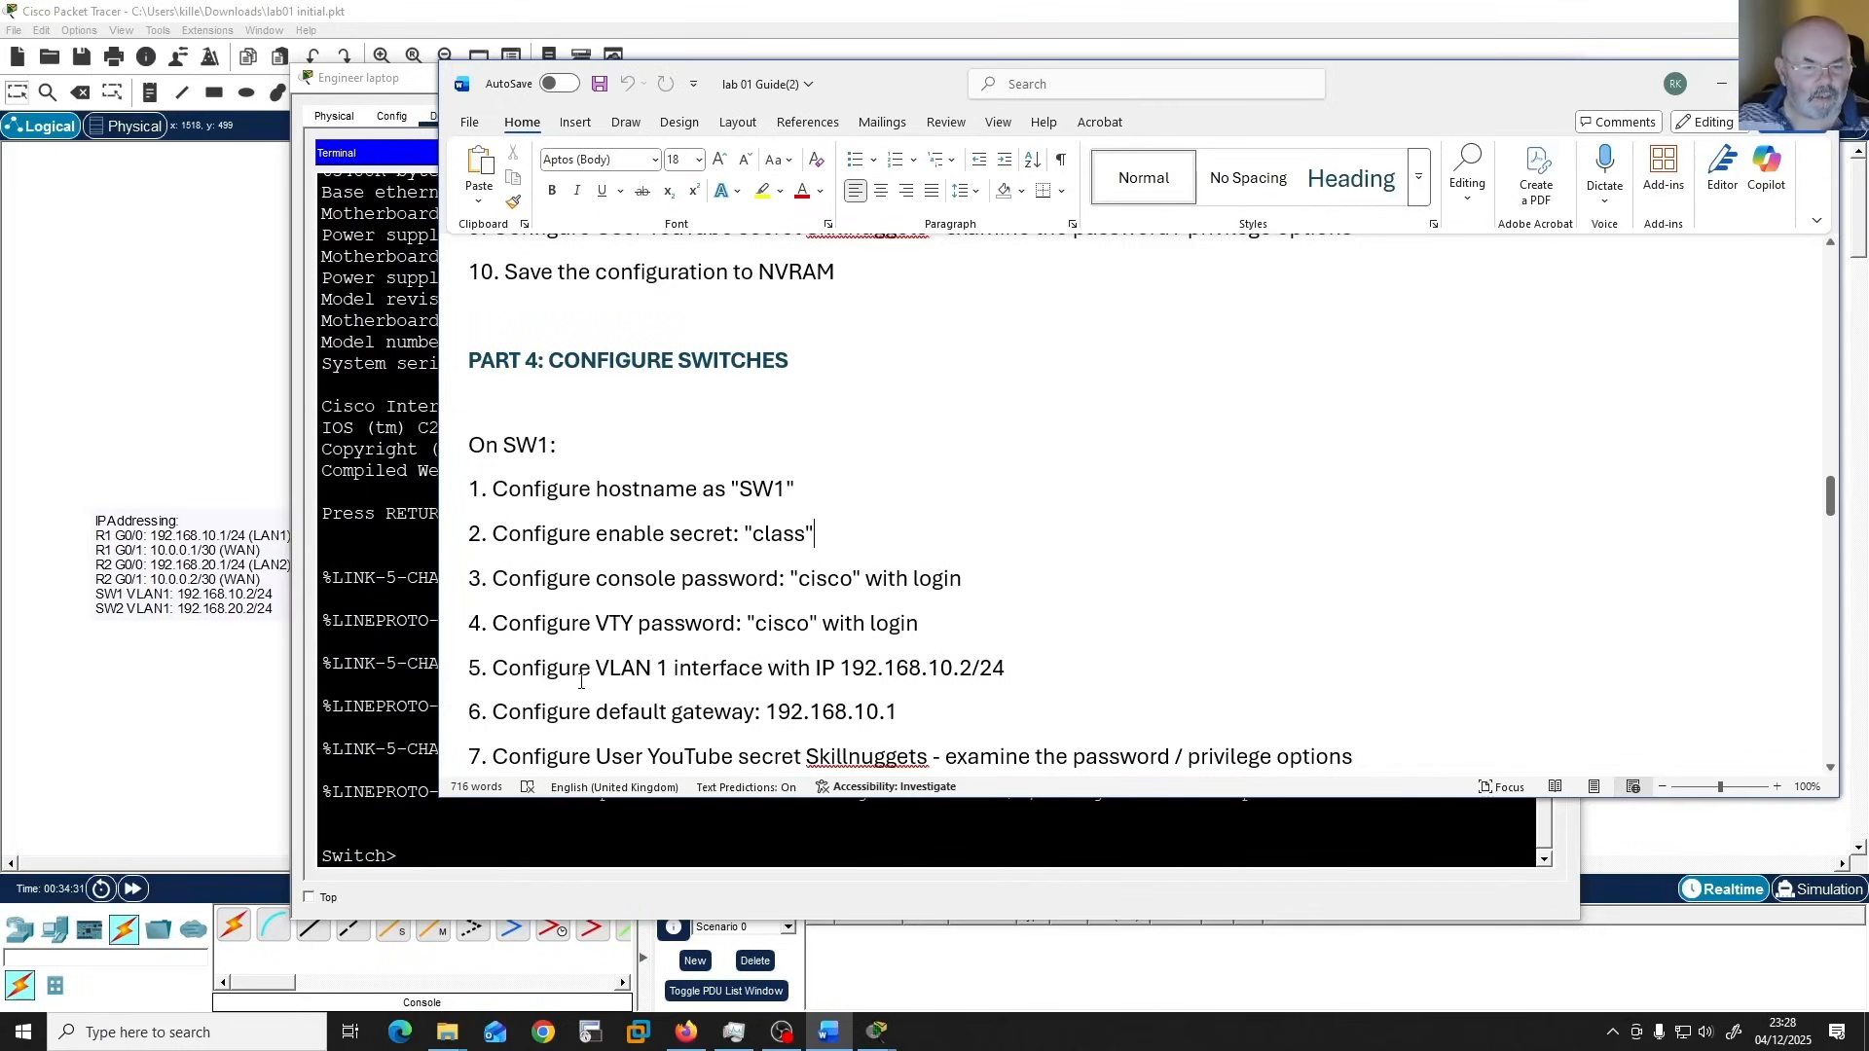
{"action": "scroll", "coordinate": [603, 671], "scroll_direction": "down", "scroll_amount": 2}
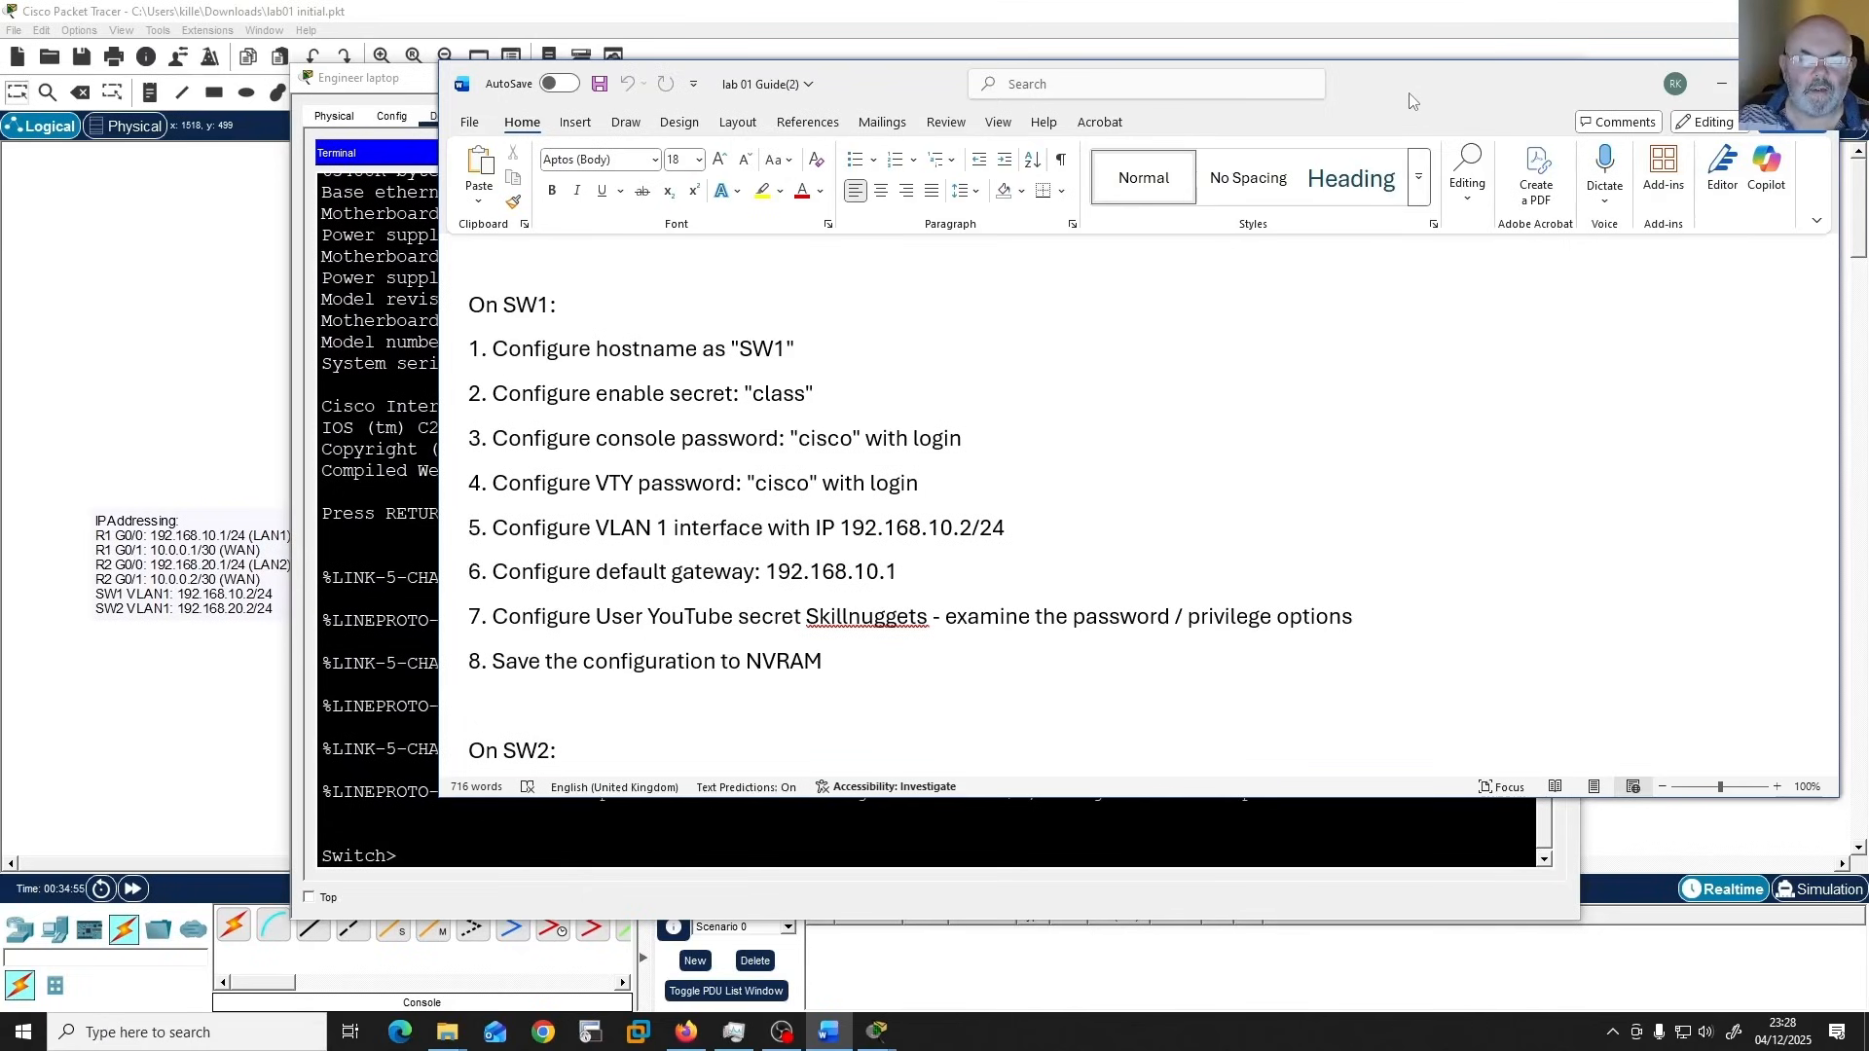
{"action": "left_click_drag", "start_coordinate": [1407, 94], "coordinate": [1868, 110]}
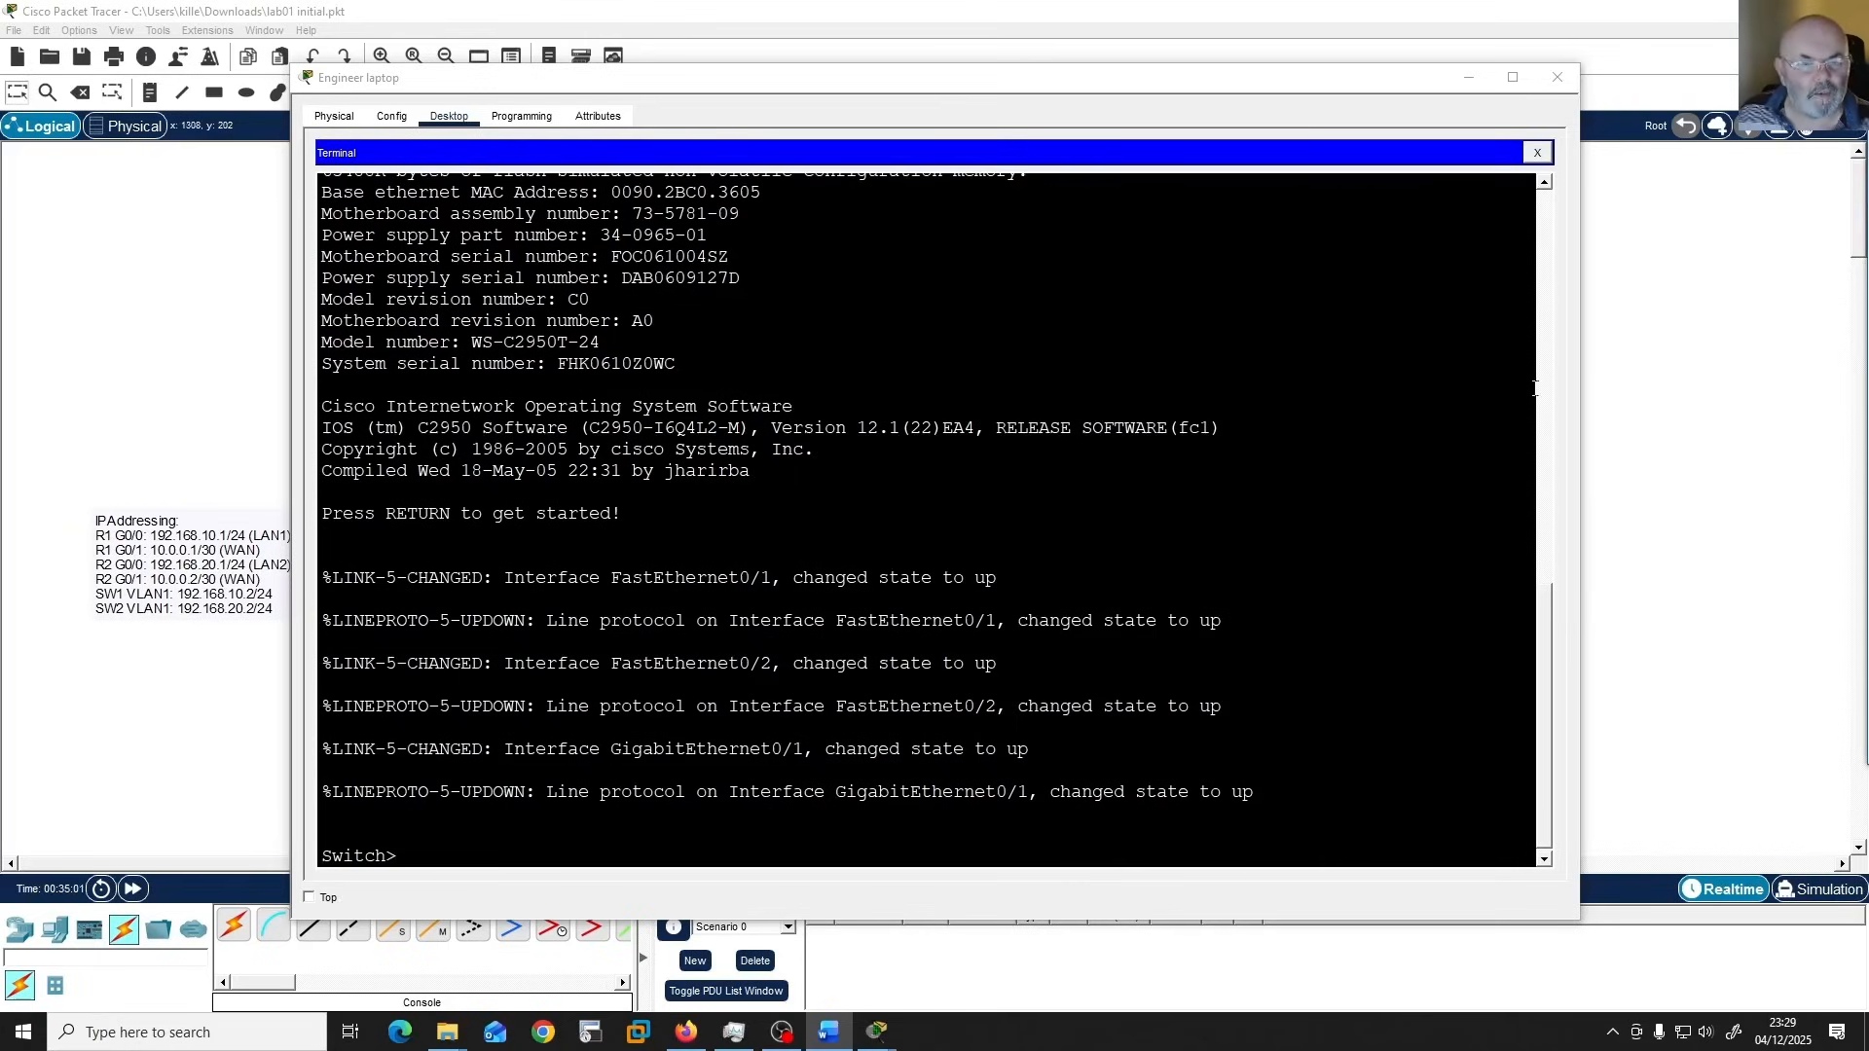
Enter privileged EXEC mode and global configuration mode on Switch1 with "en" and "conf t".
{"action": "triple_click", "coordinate": [1335, 615]}
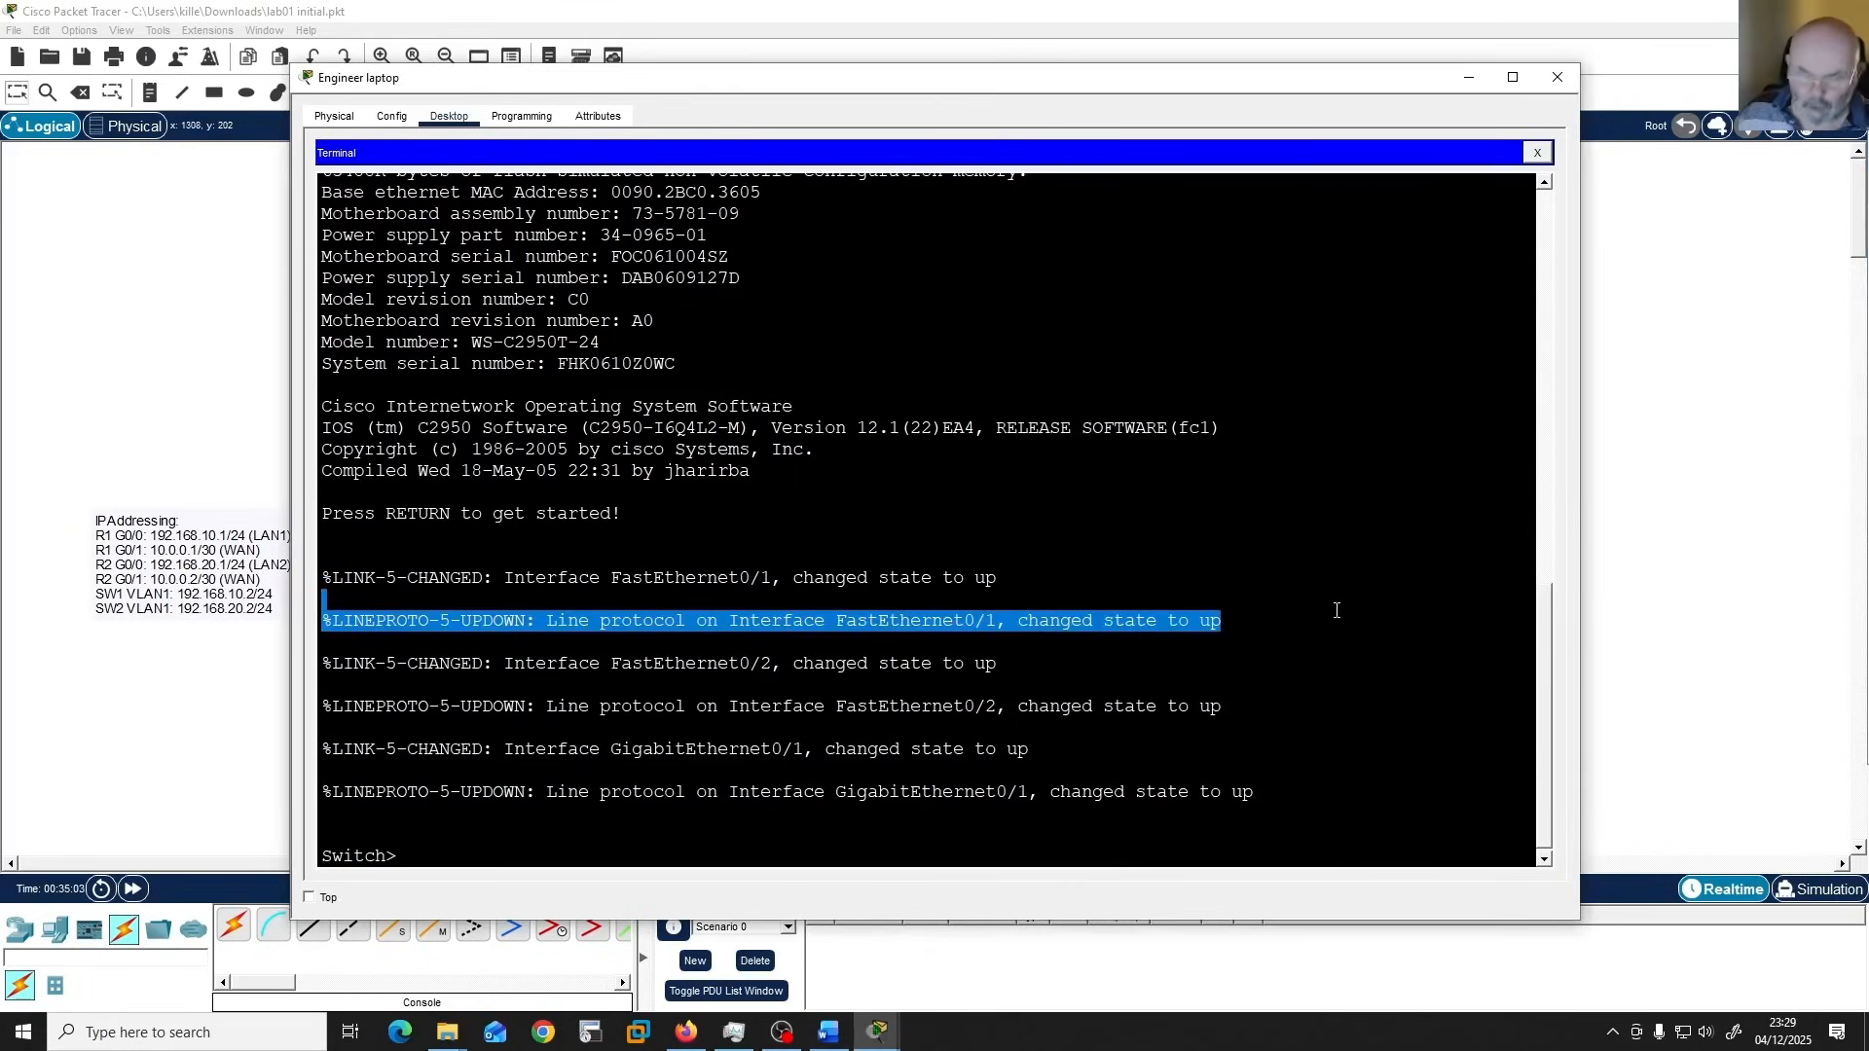
{"action": "key", "text": "Return"}
{"action": "key", "text": "Return"}
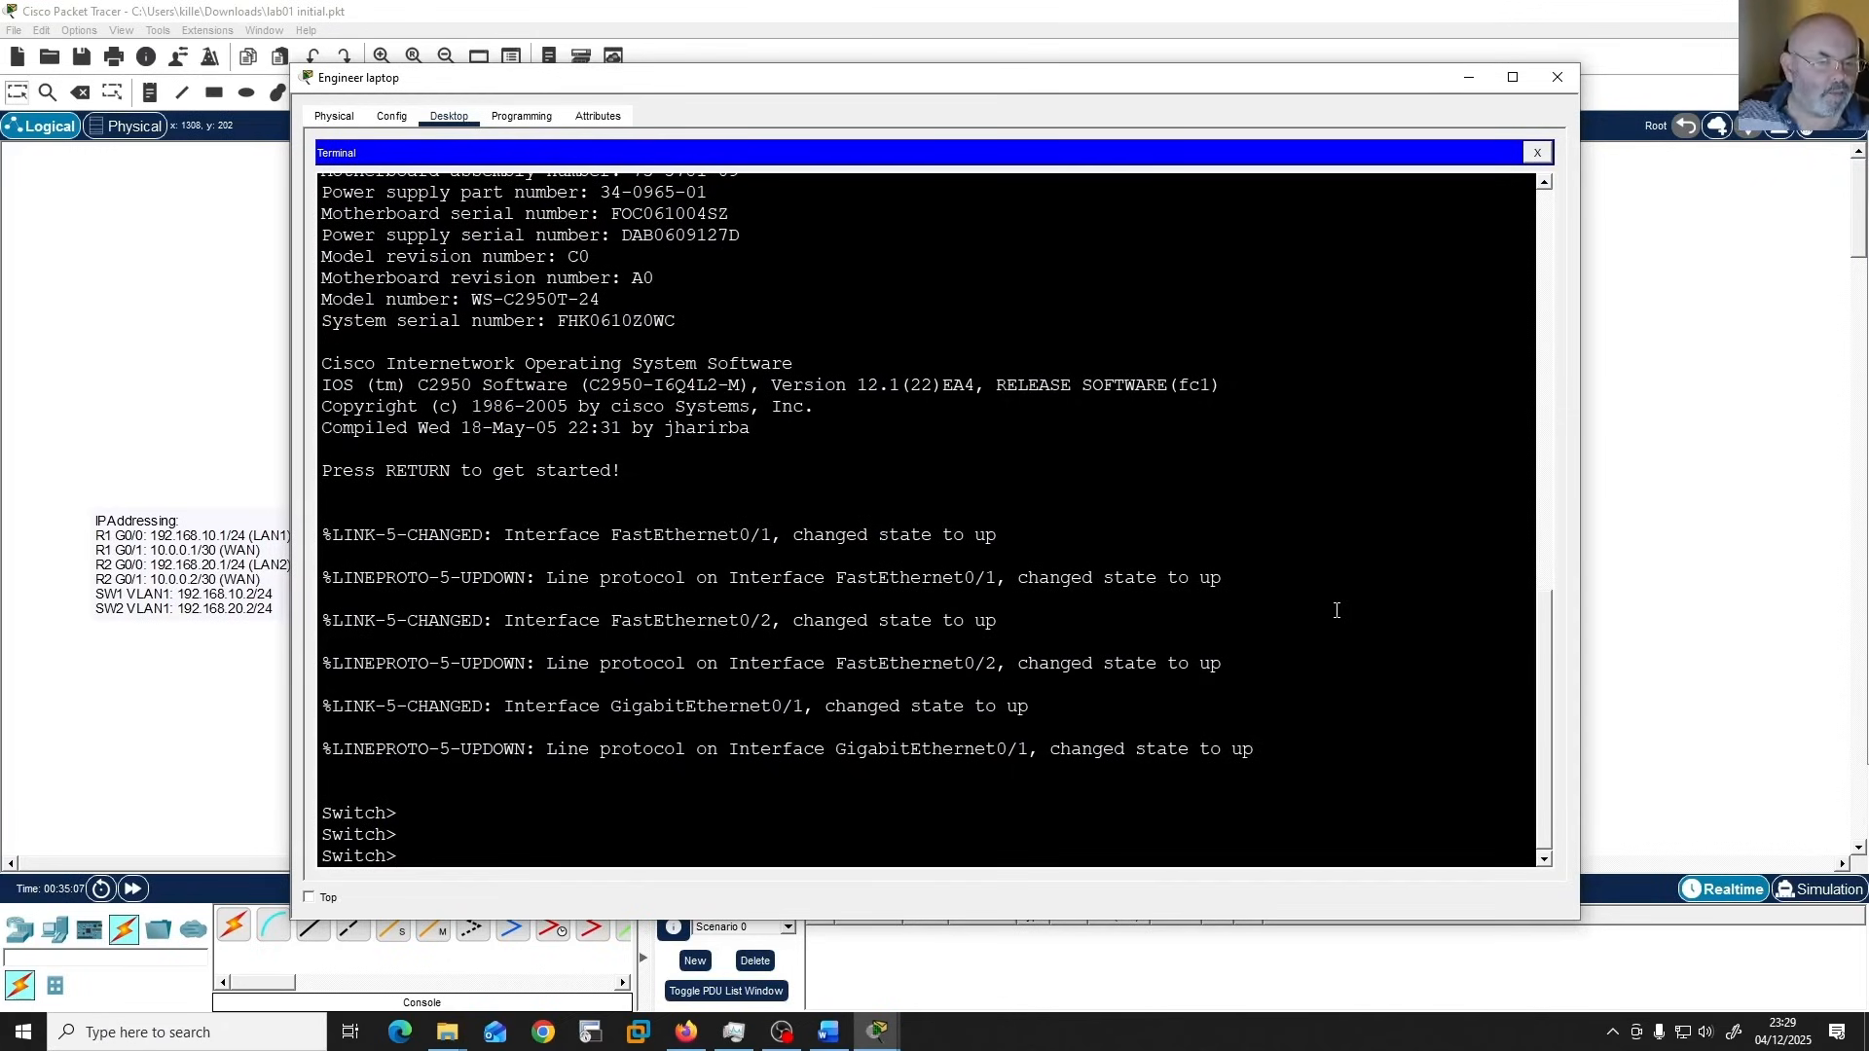
{"action": "type", "text": "en"}
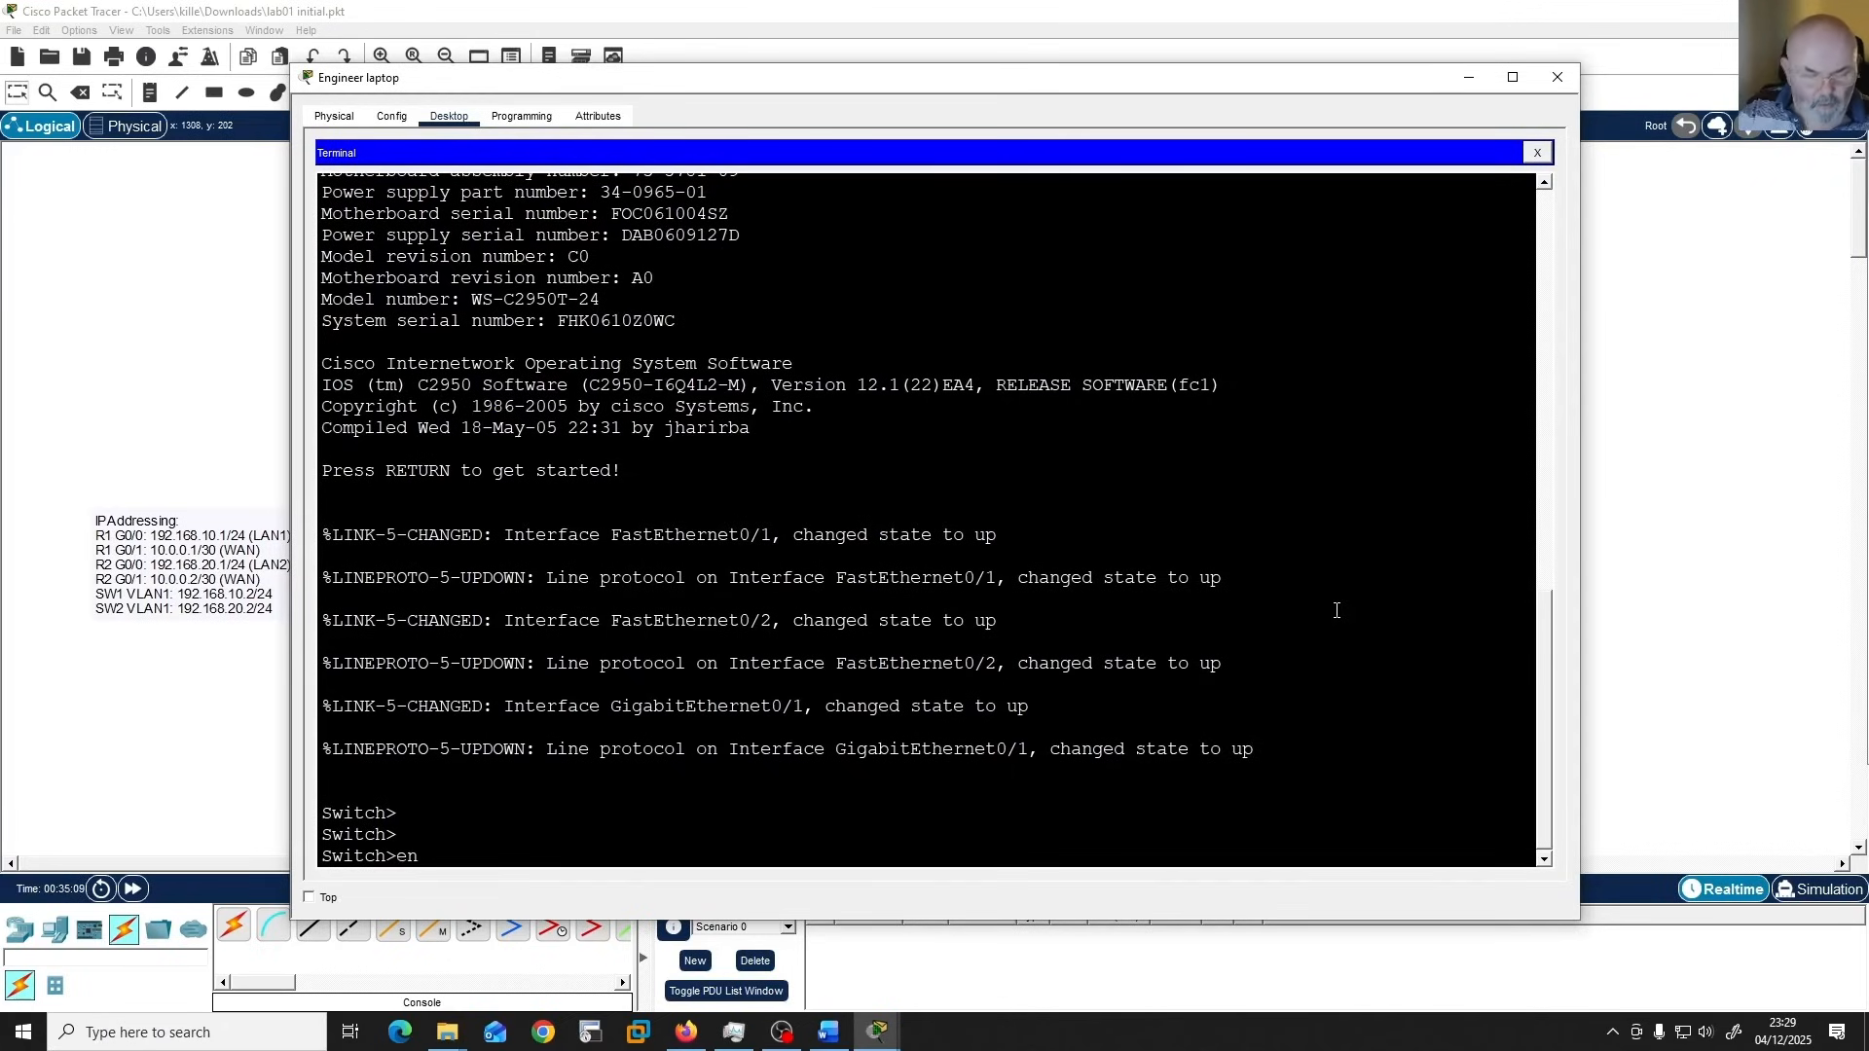
{"action": "key", "text": "Return"}
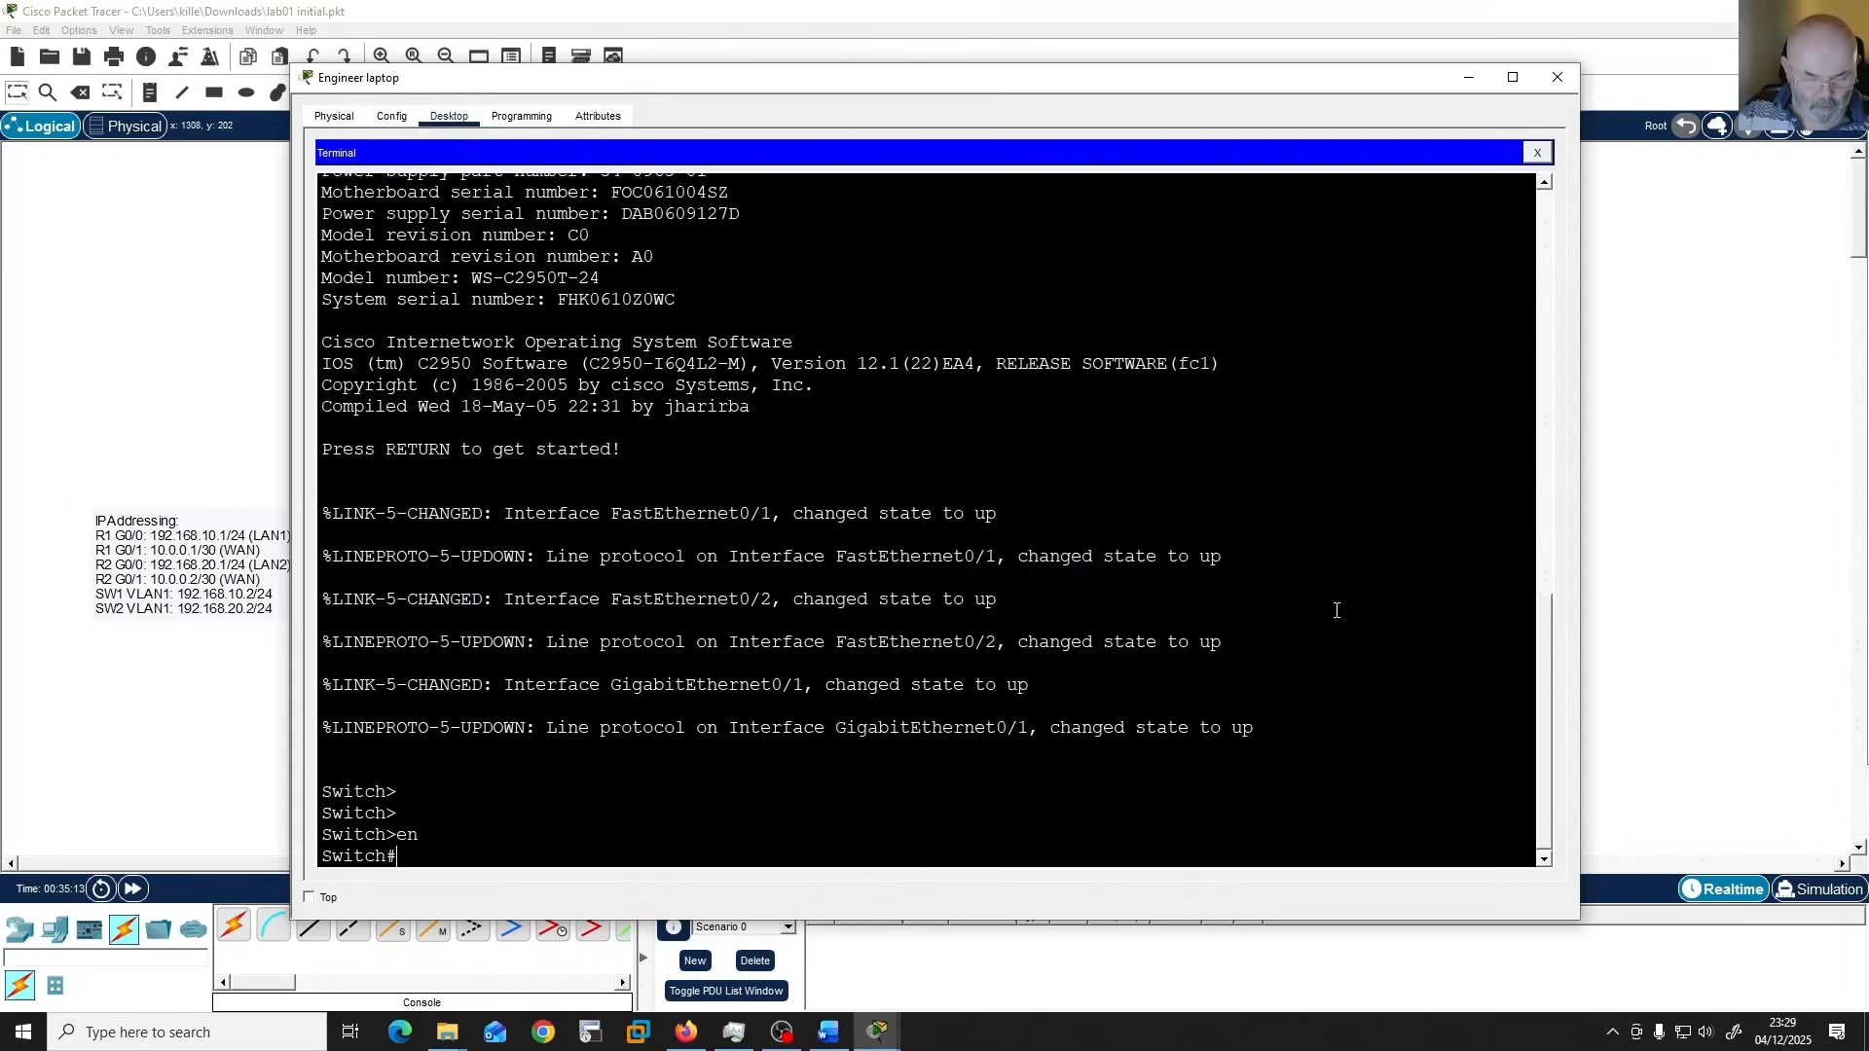
{"action": "type", "text": "conf t"}
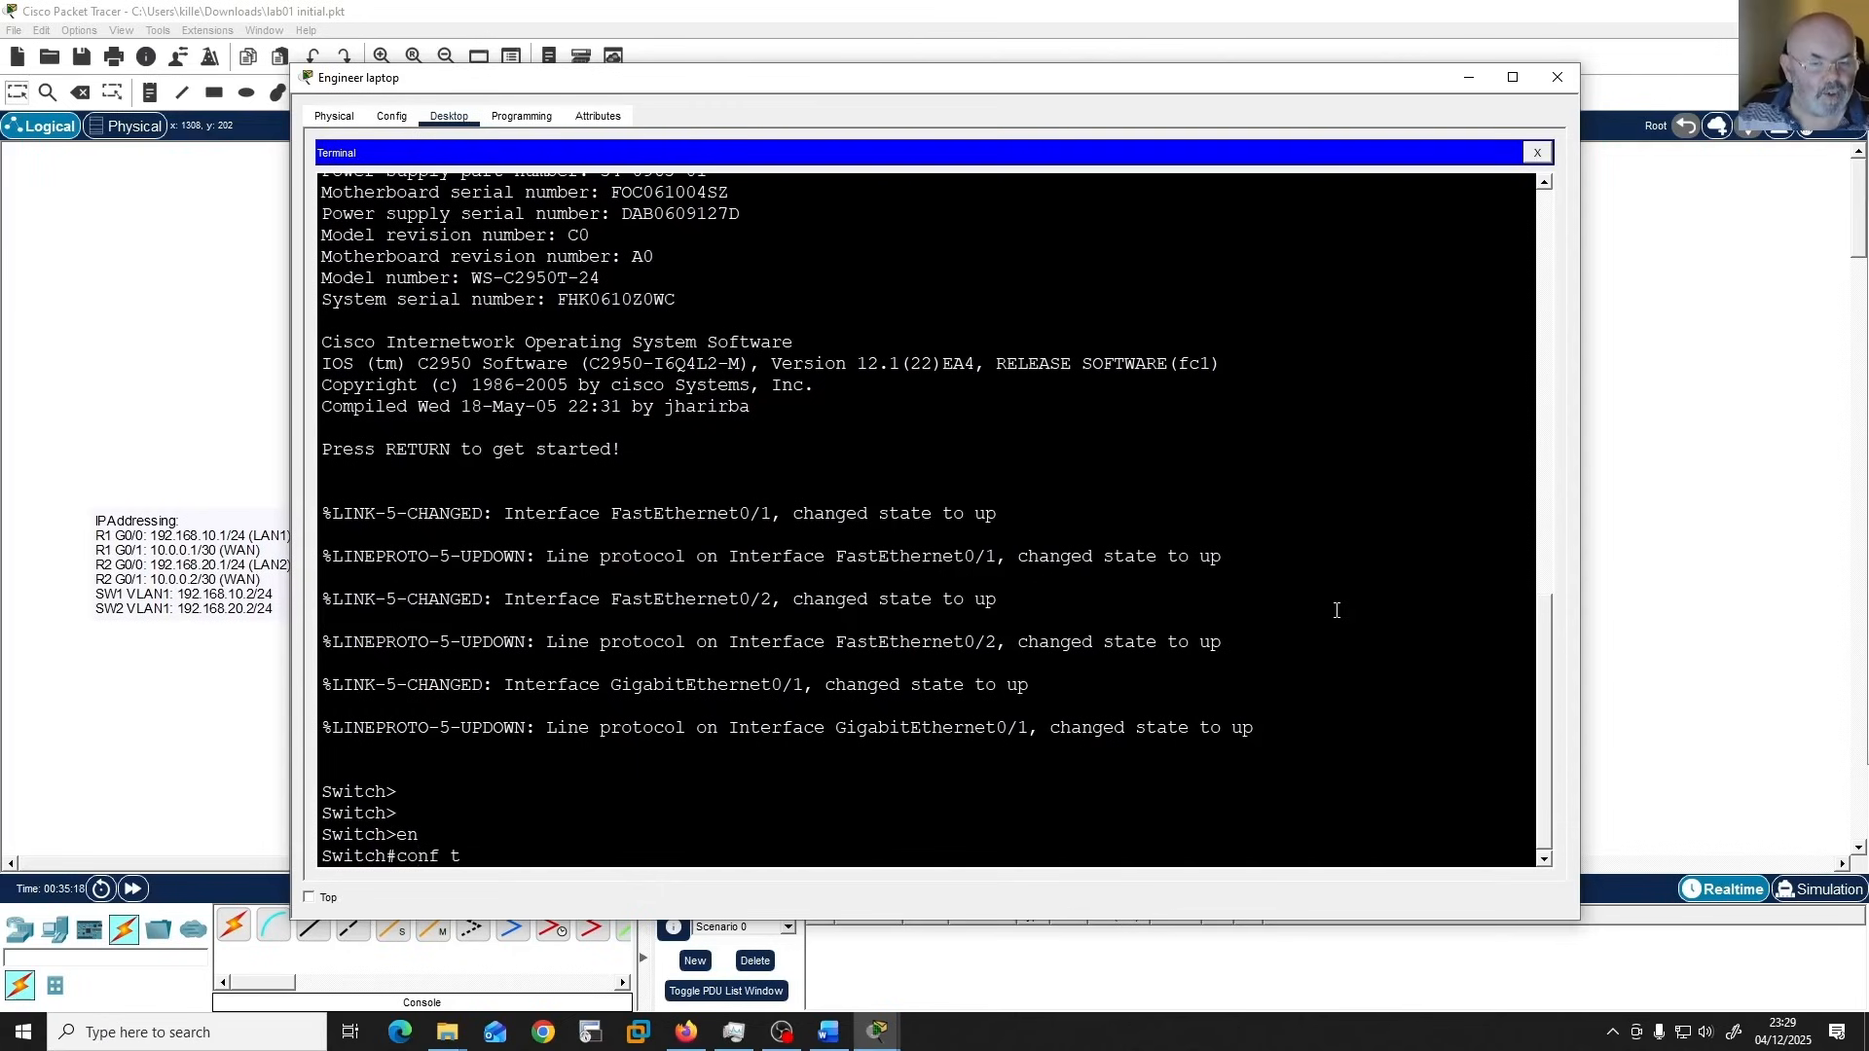
{"action": "key", "text": "Return"}
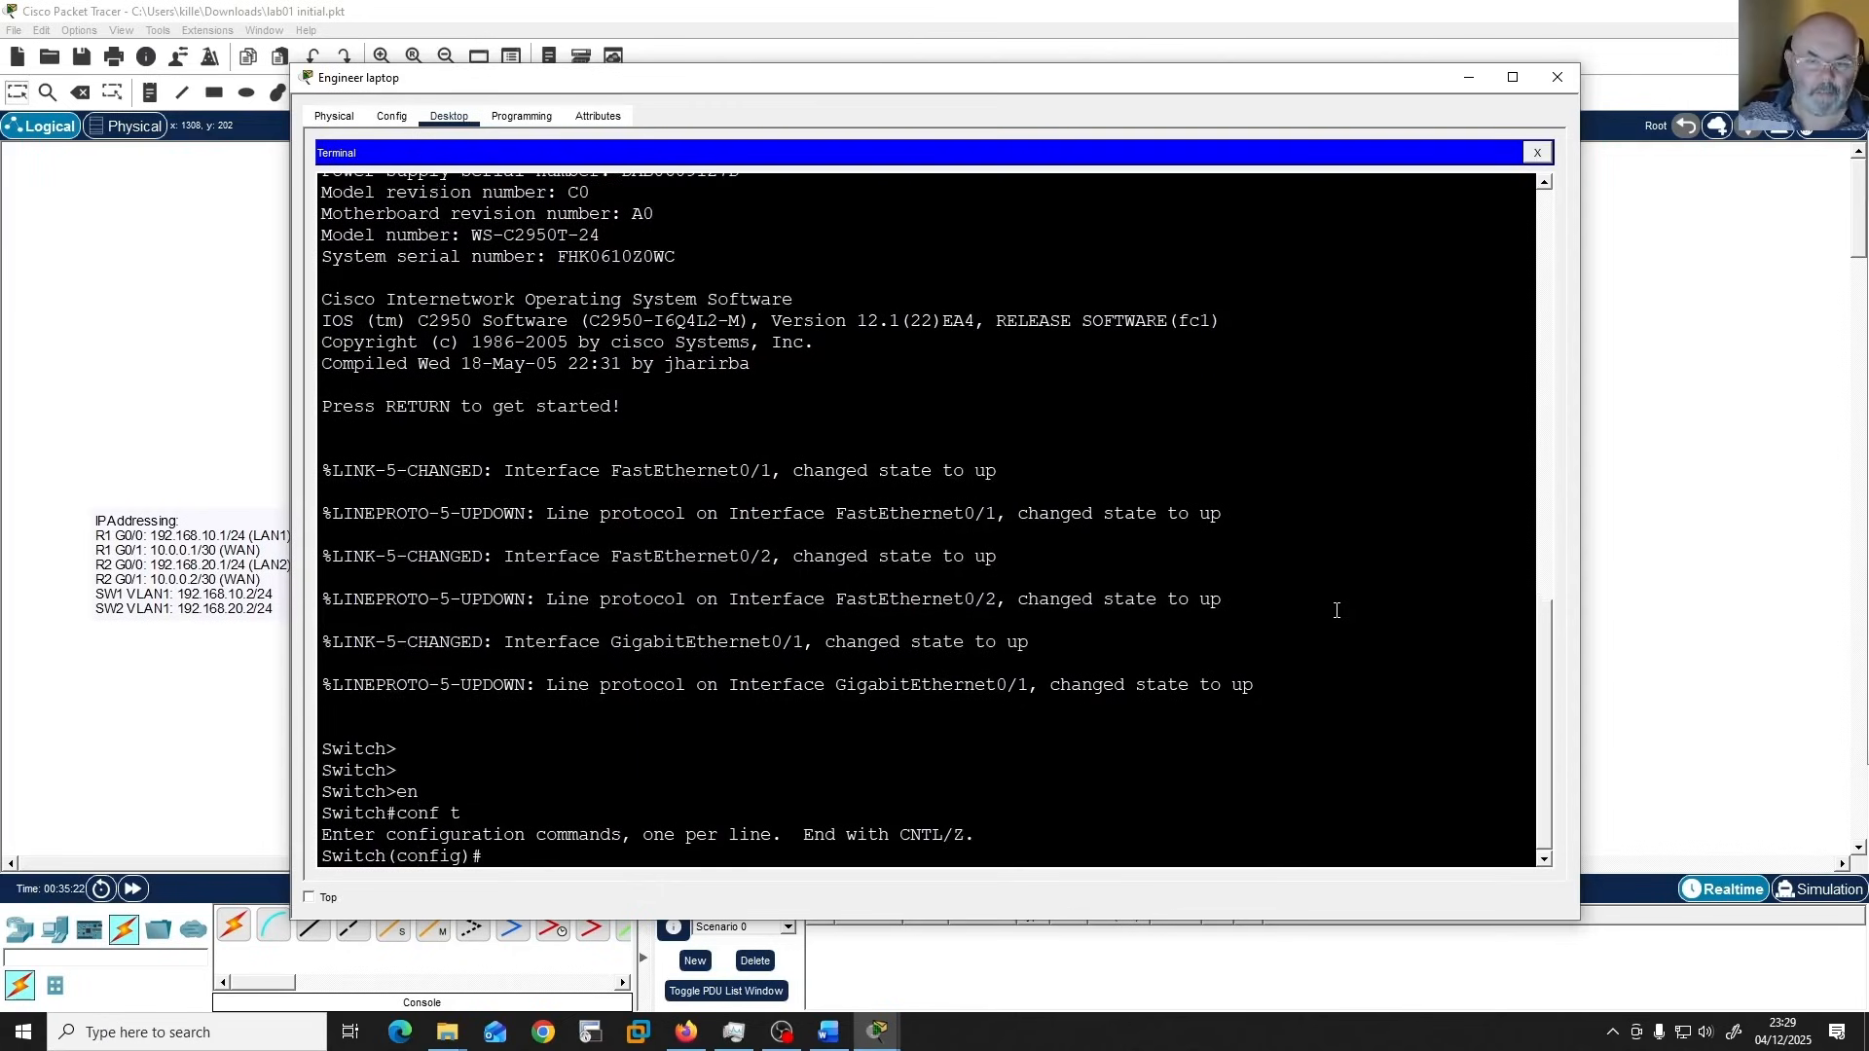
Set the switch's hostname to SW1.
{"action": "type", "text": "host"}
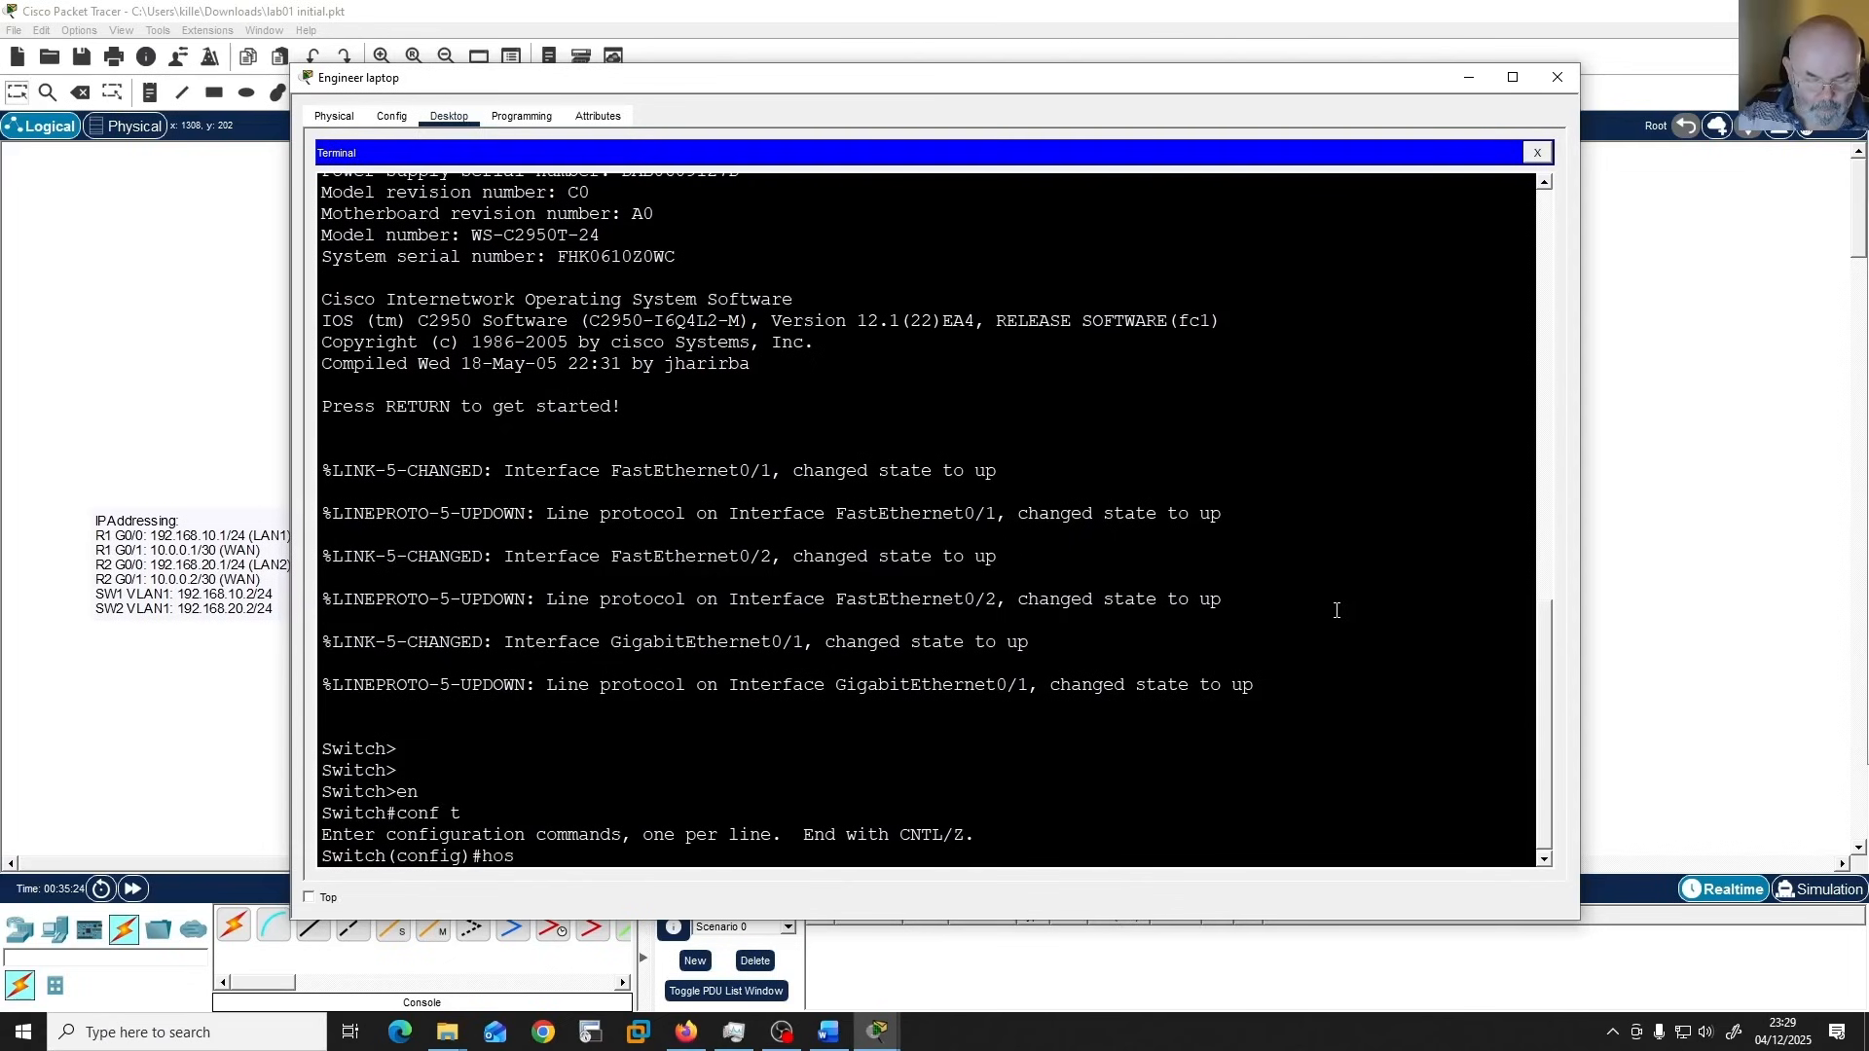
{"action": "key", "text": "Tab"}
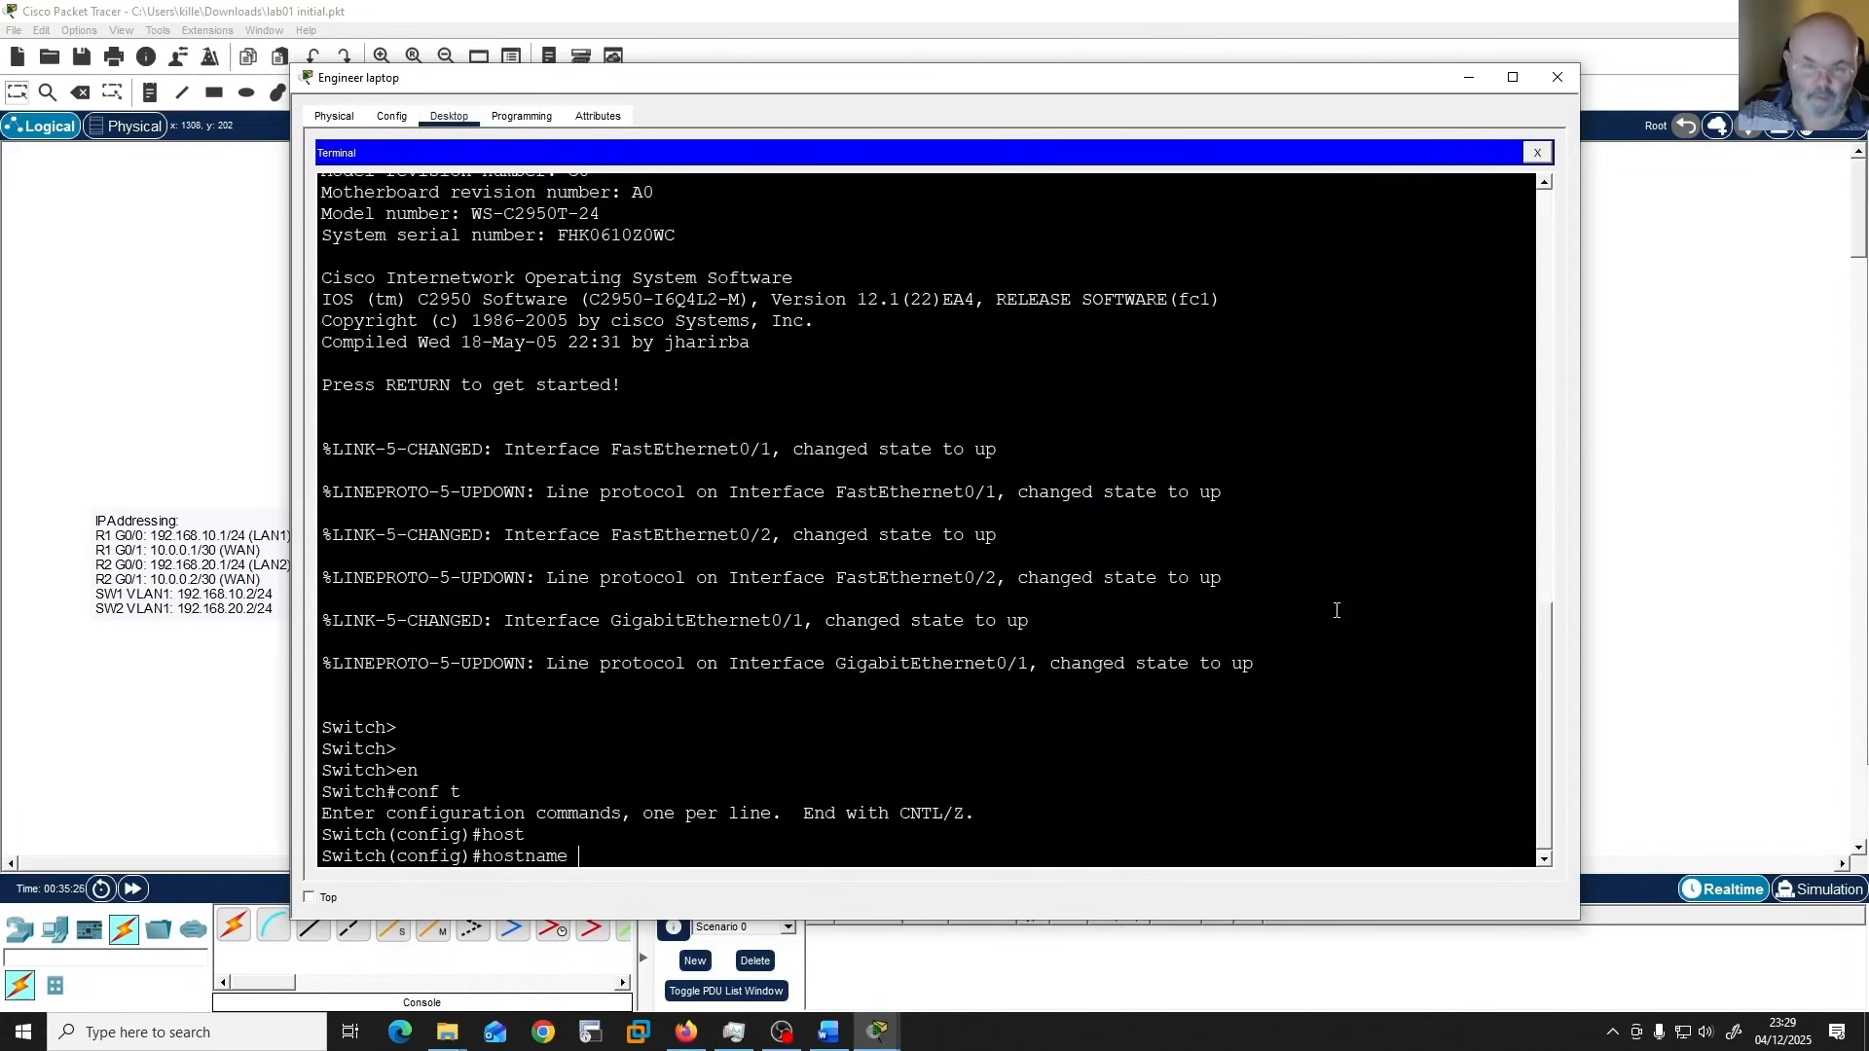
{"action": "type", "text": "SW1"}
{"action": "key", "text": "Return"}
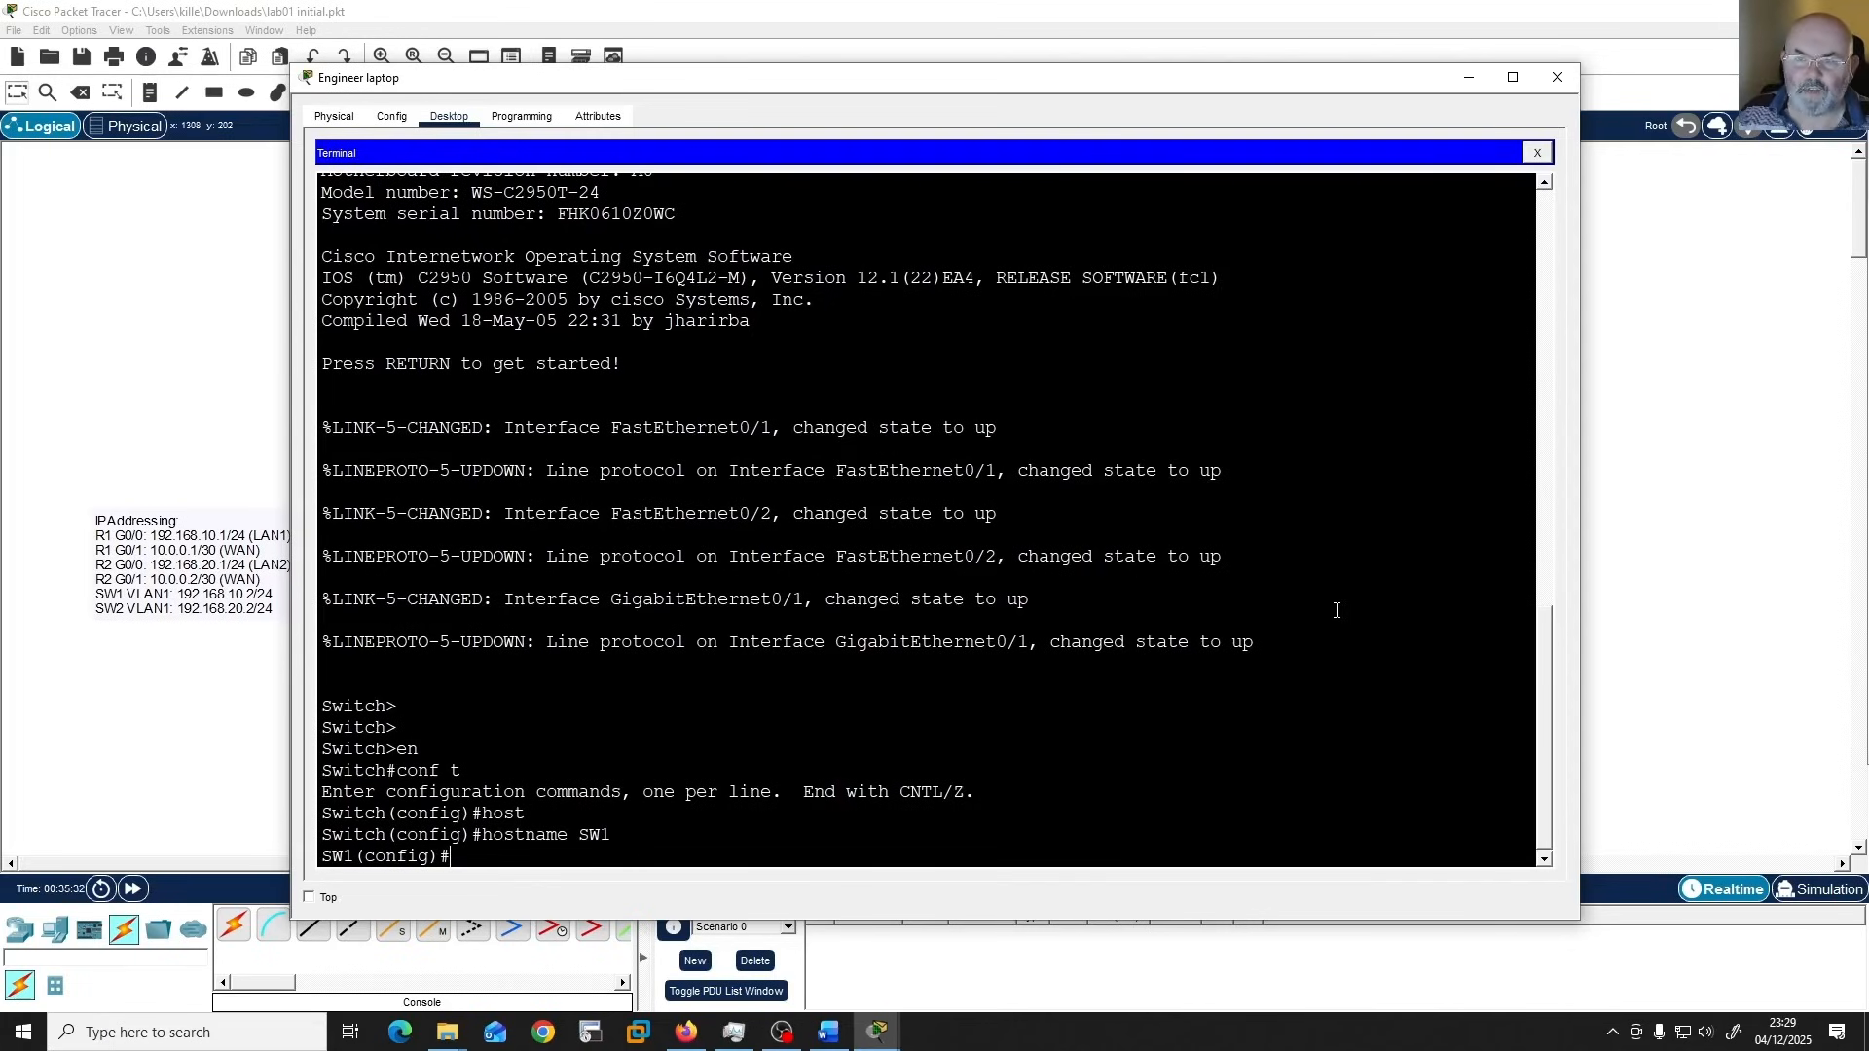
Set the enable secret password on SW1 in global configuration mode.
{"action": "type", "text": "enab"}
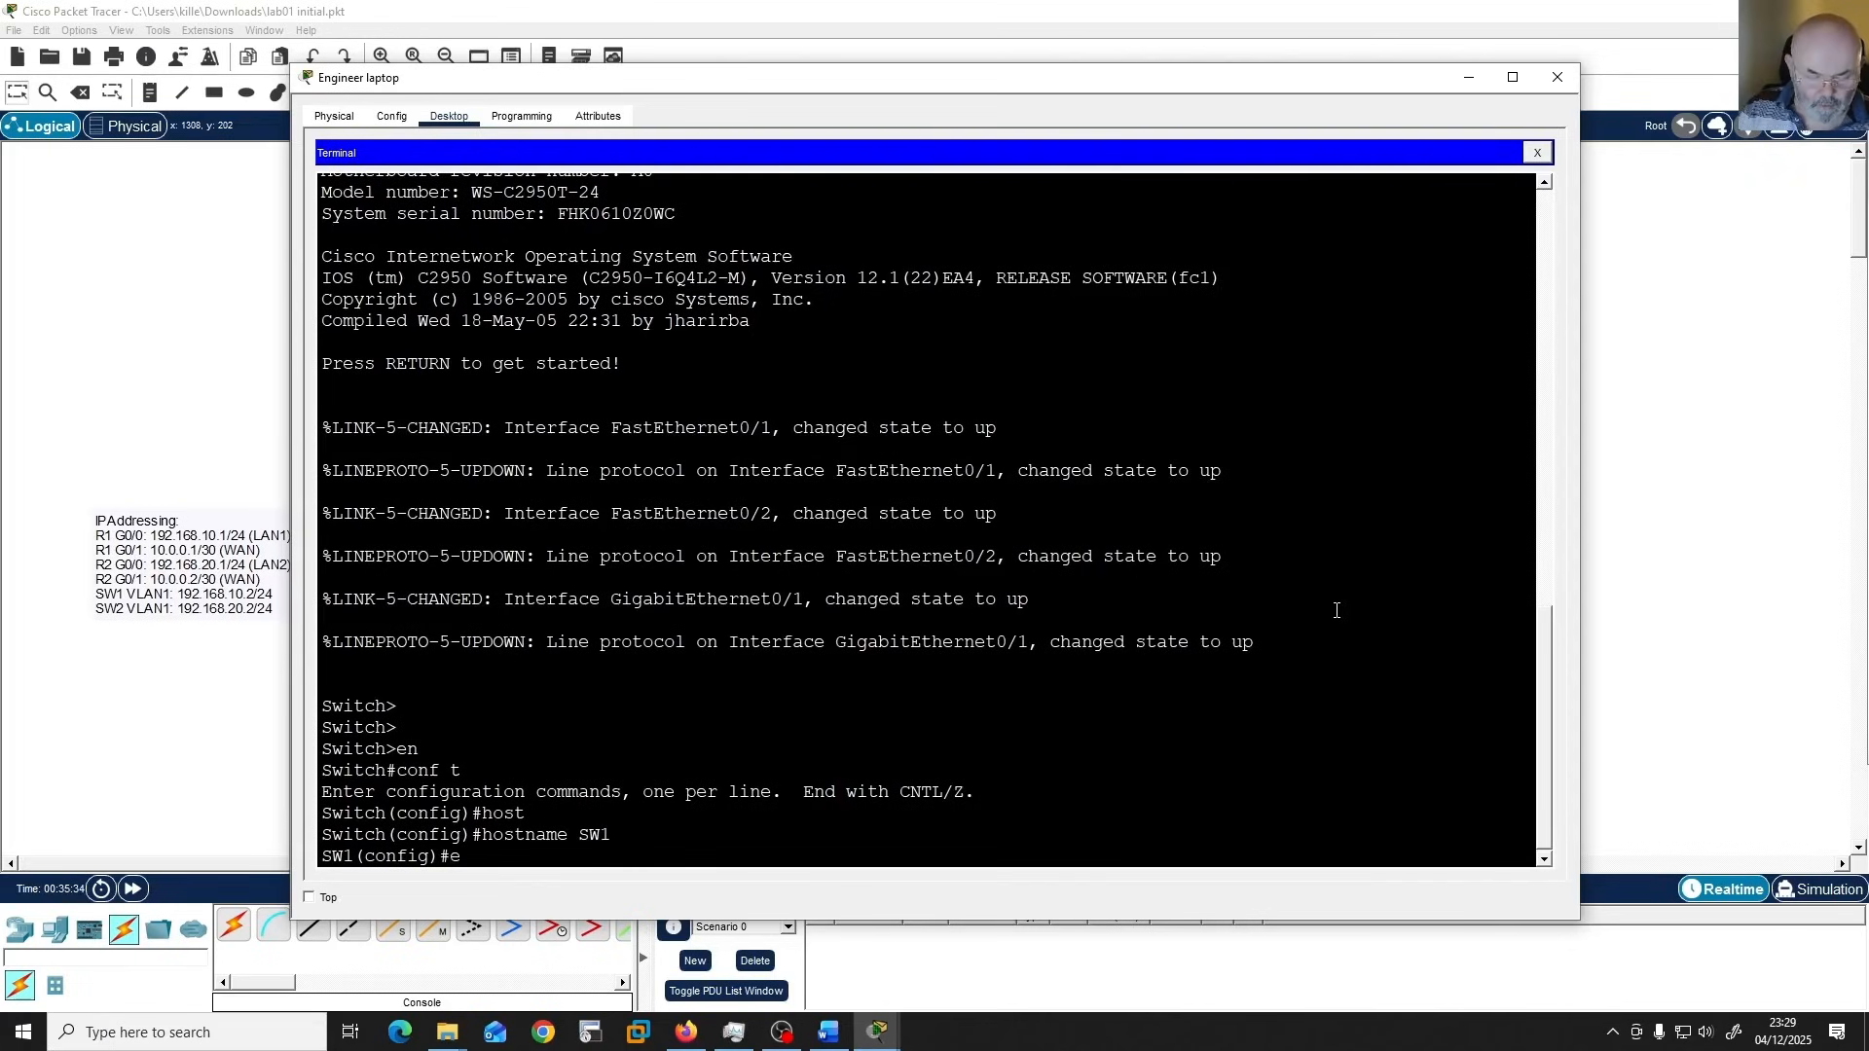
{"action": "key", "text": "Tab"}
{"action": "type", "text": "se"}
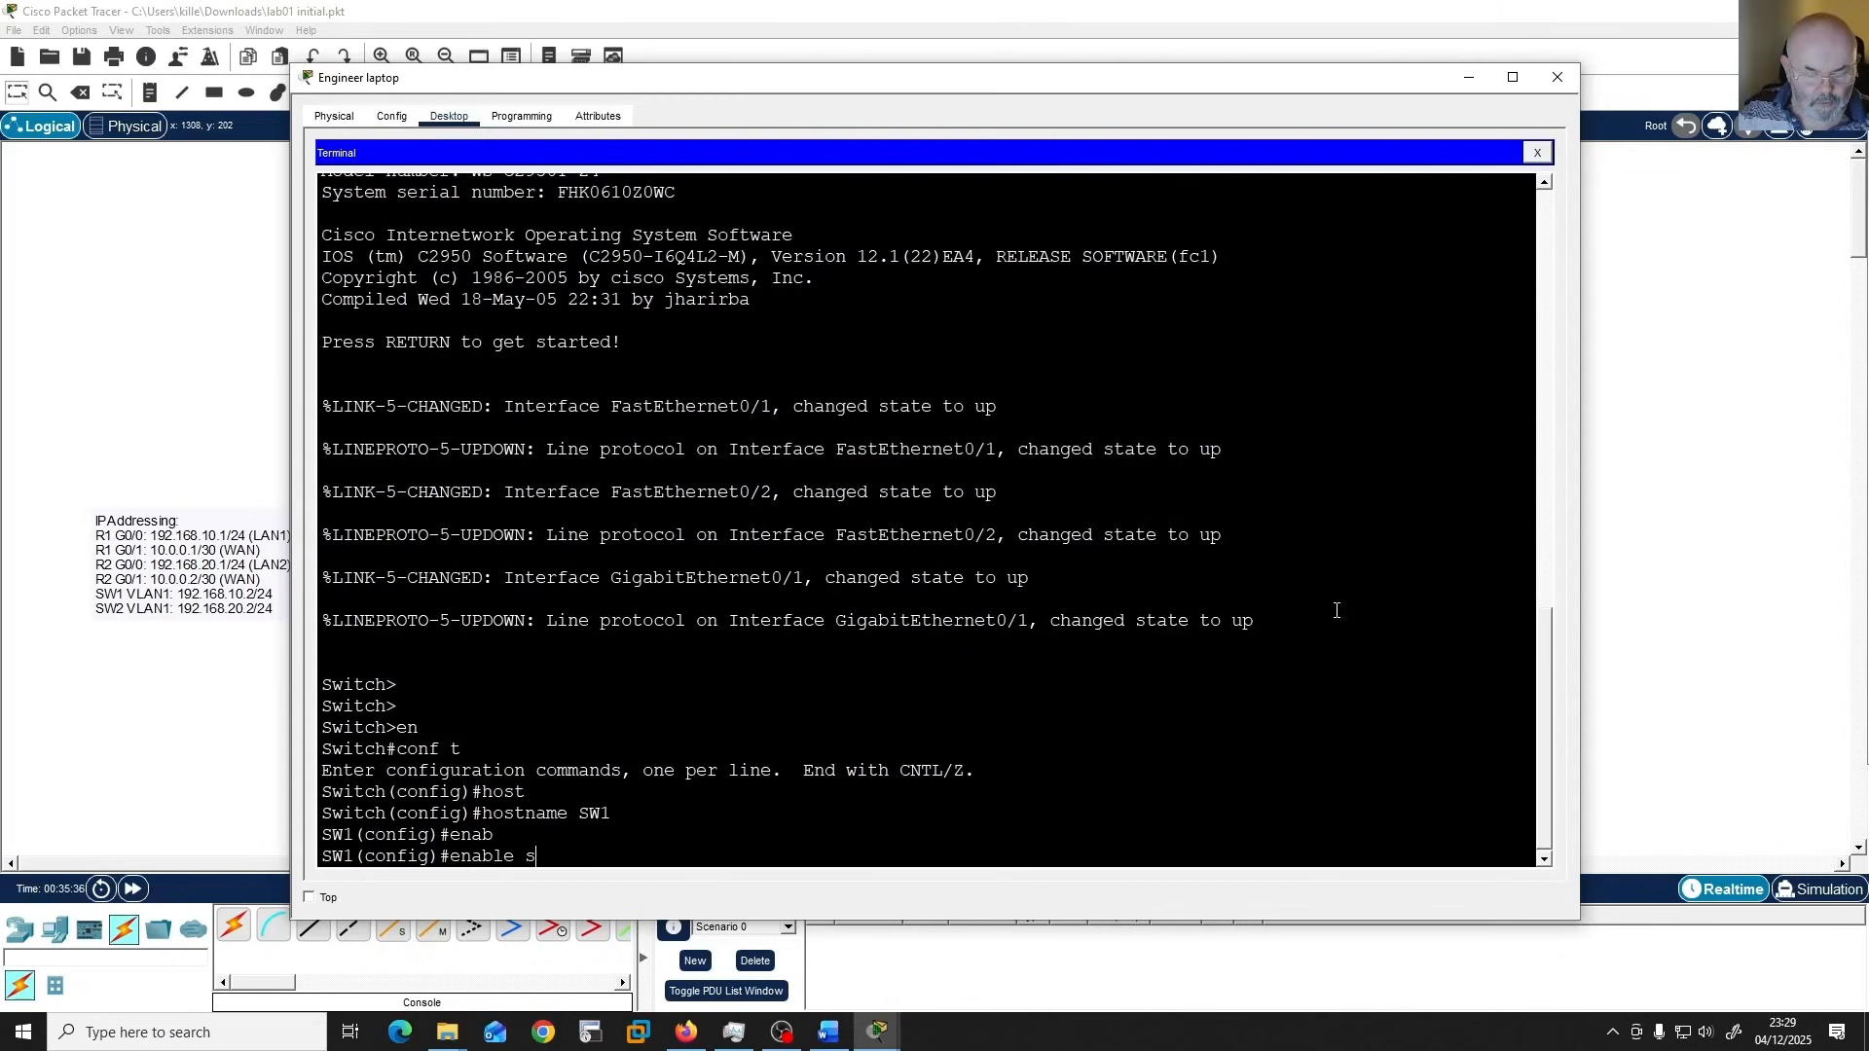
{"action": "key", "text": "Tab"}
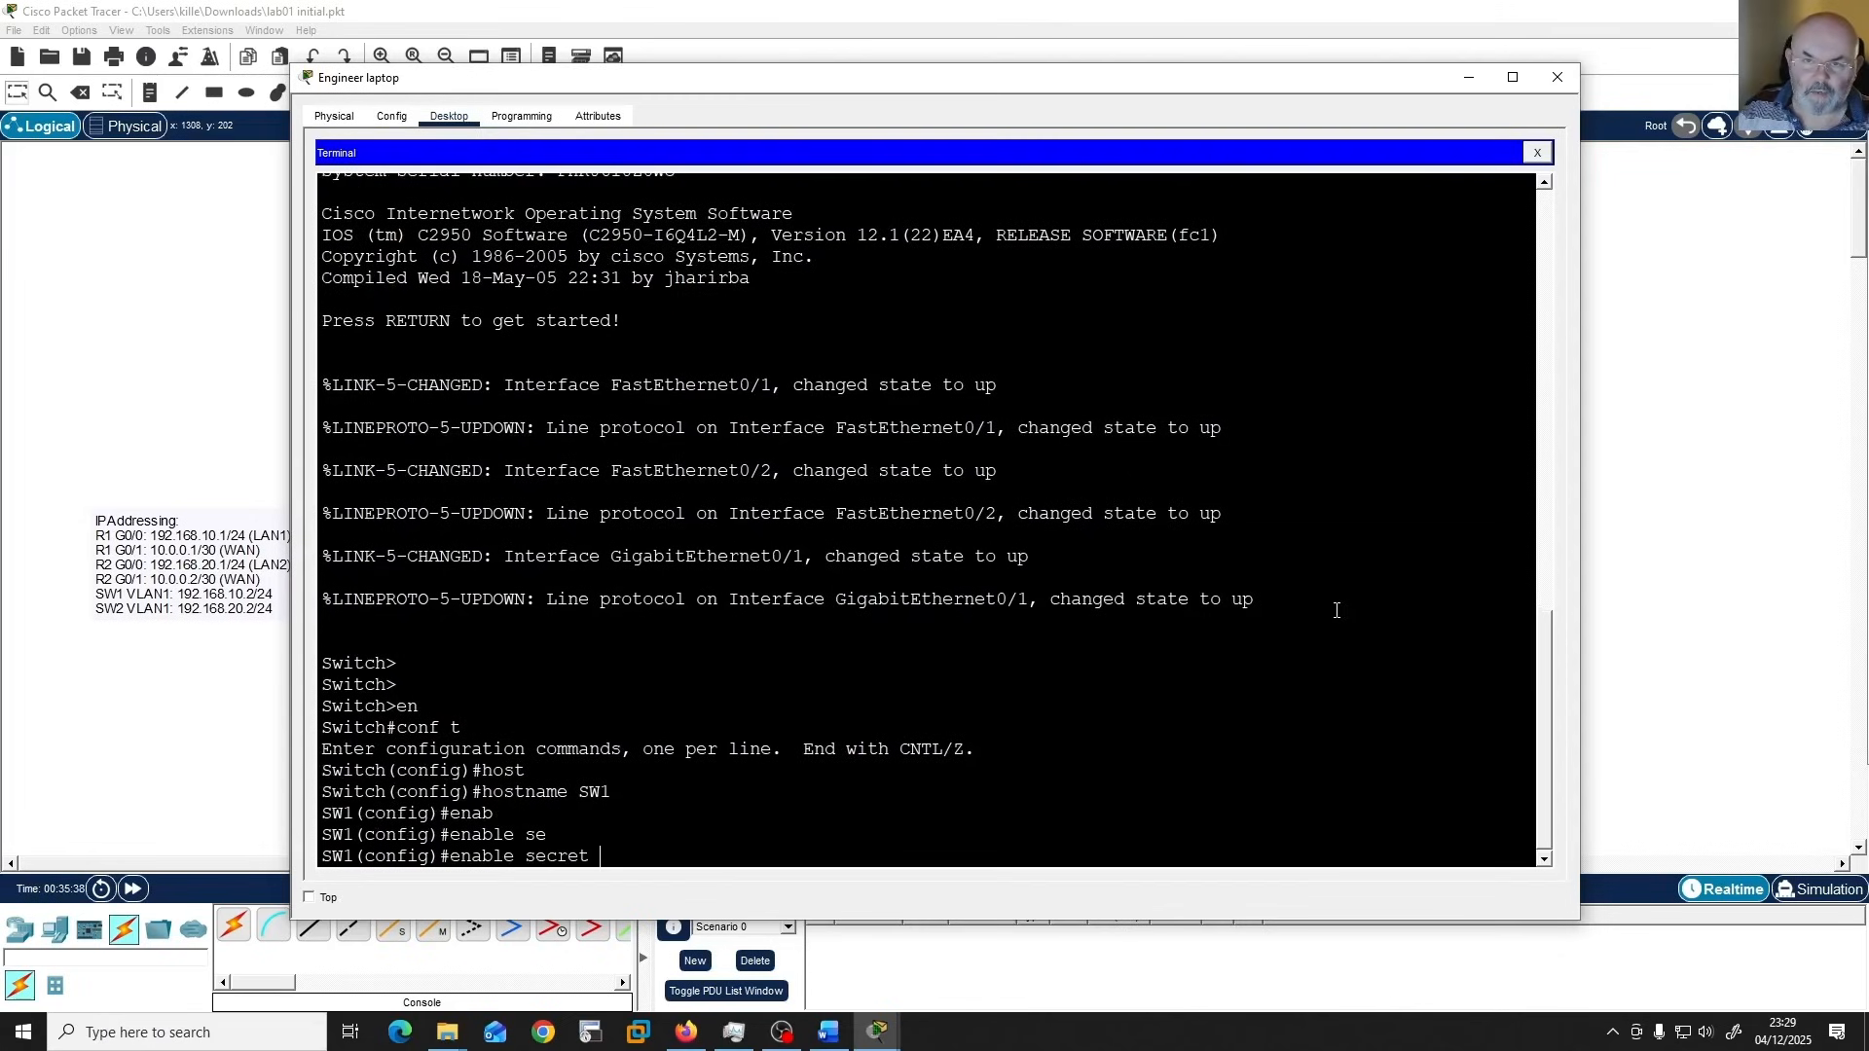
{"action": "type", "text": "class"}
{"action": "key", "text": "Return"}
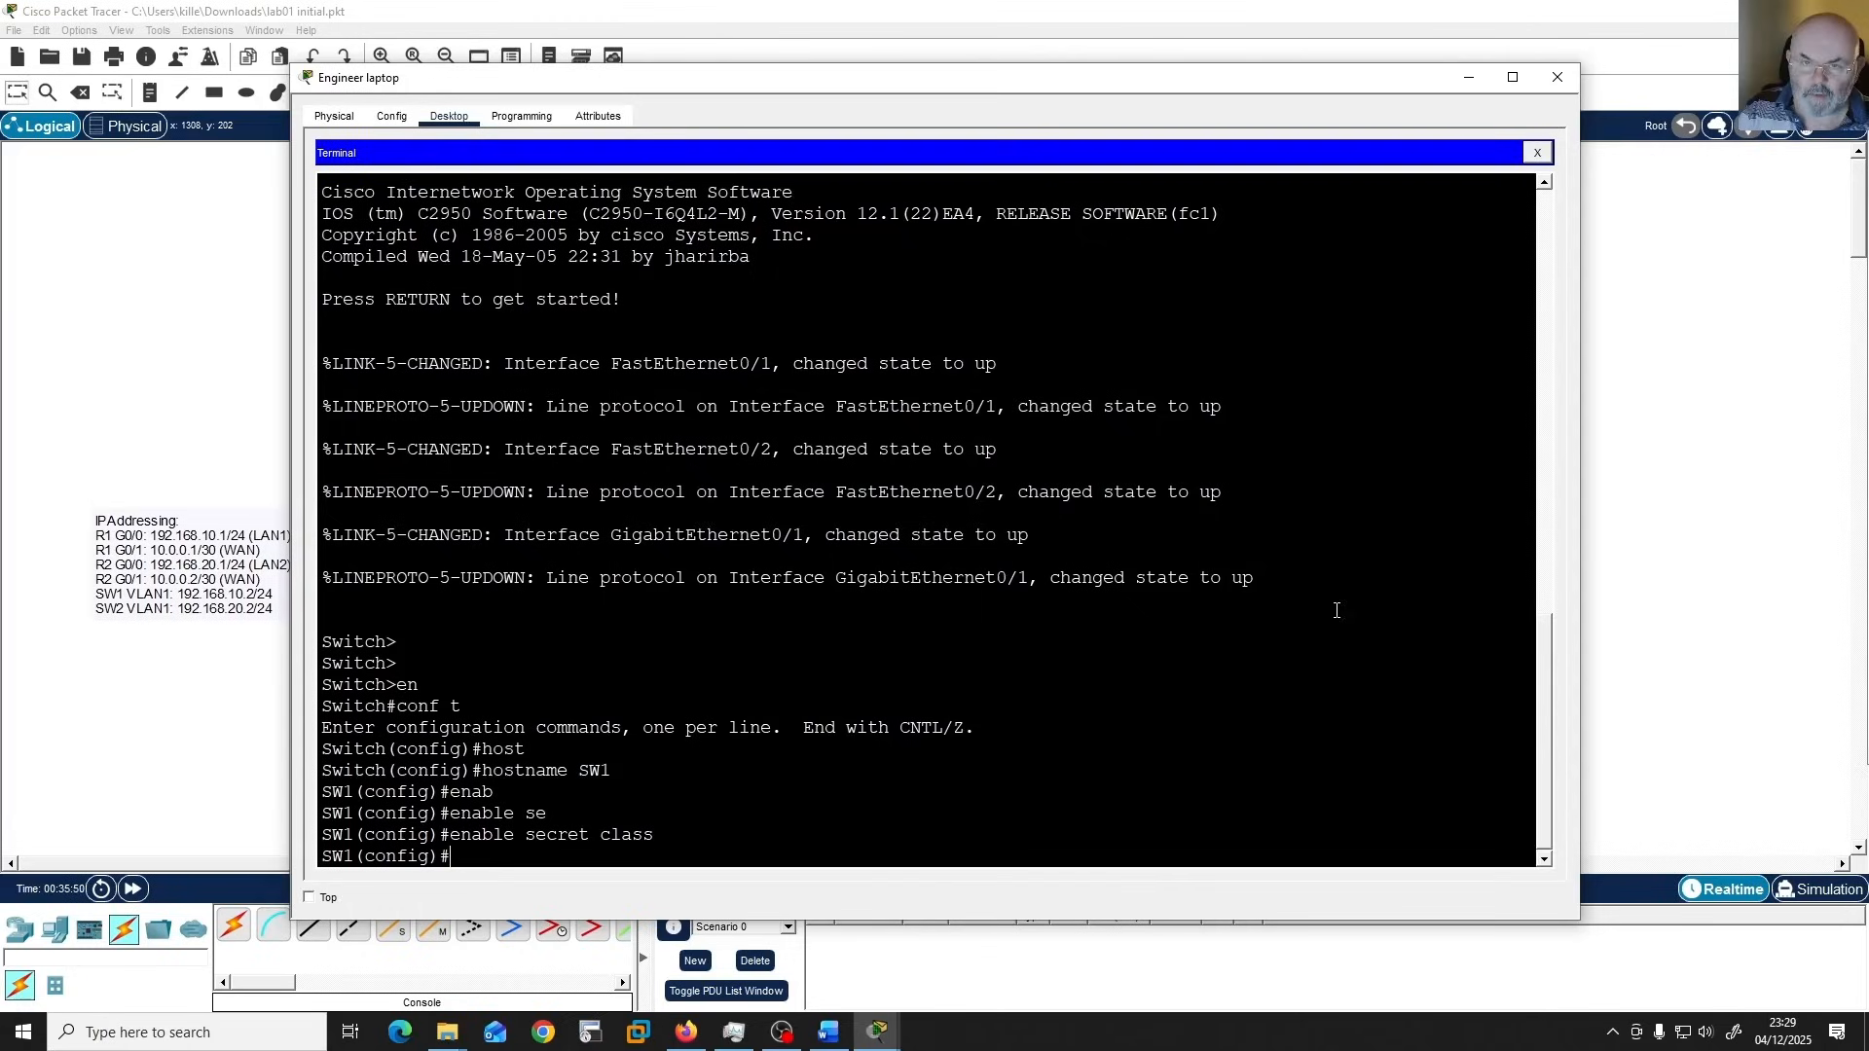
Configure VTY lines 0 to 4 on SW1 with the line password and enable login.
{"action": "type", "text": ";"}
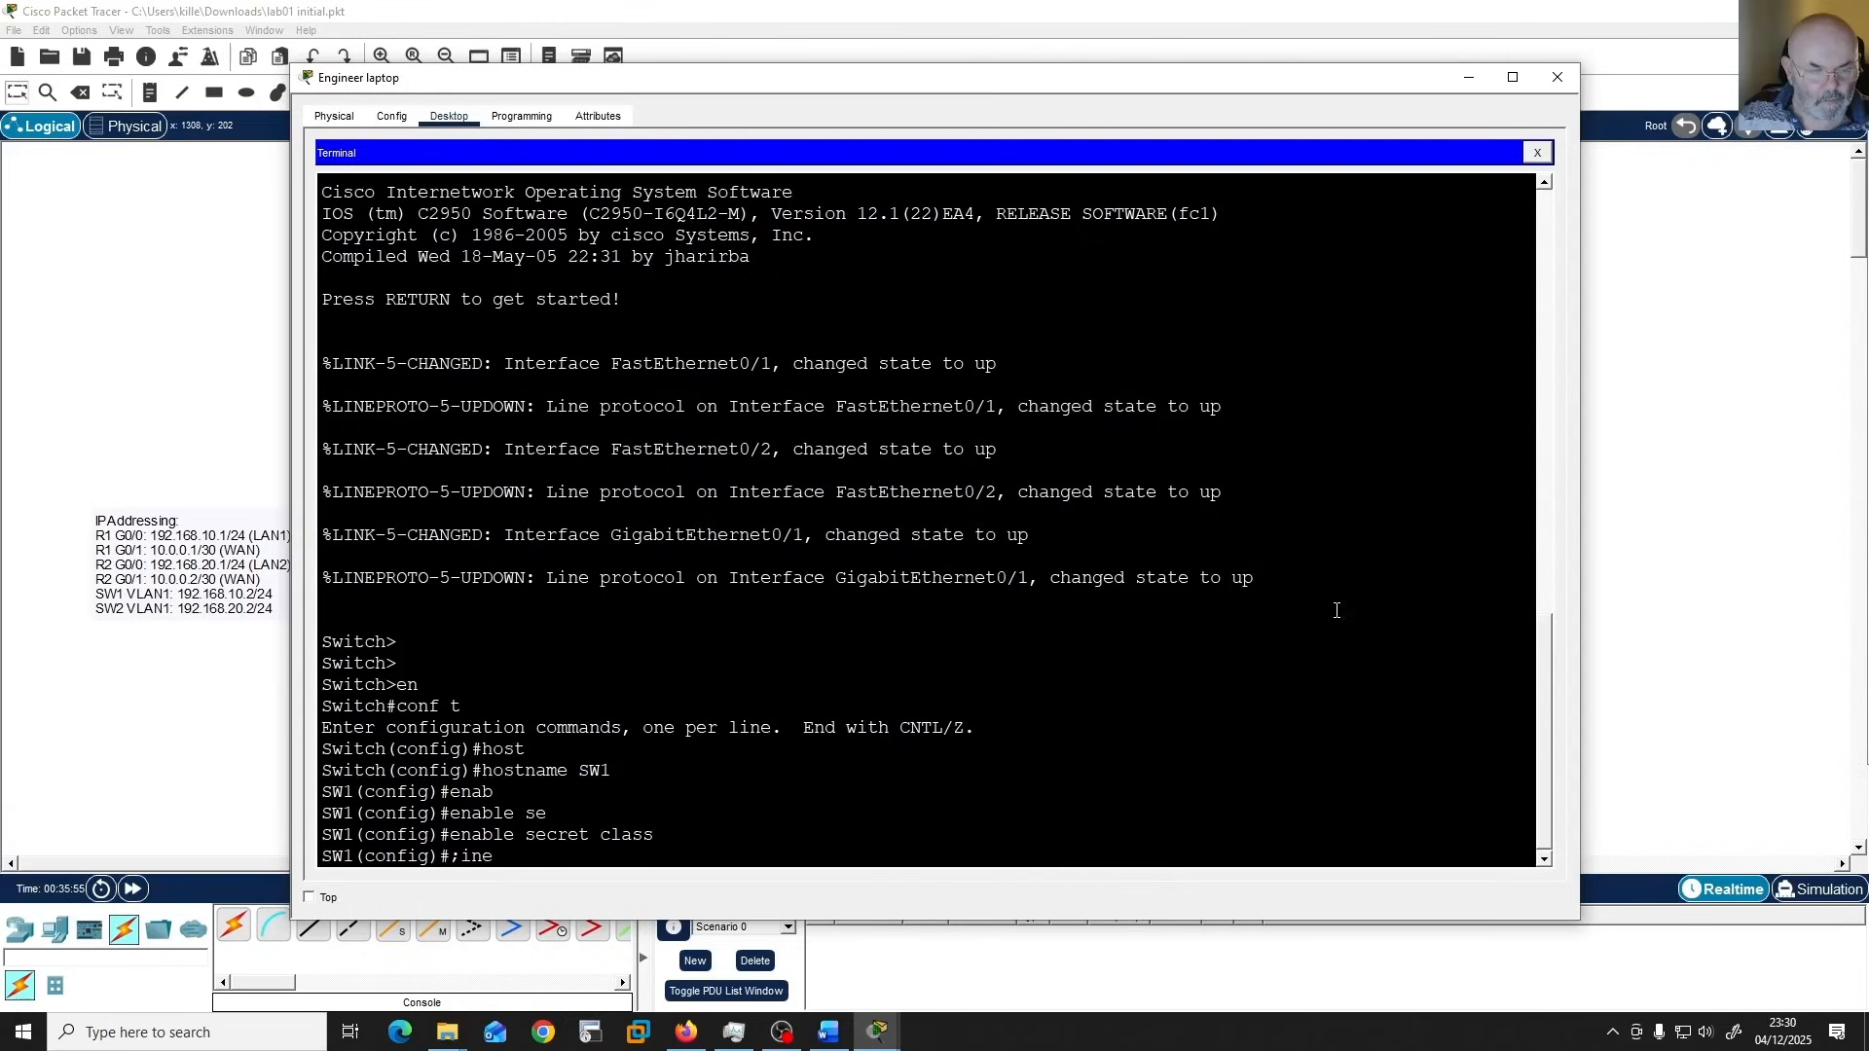
{"action": "key", "text": "BackSpace"}
{"action": "type", "text": "li"}
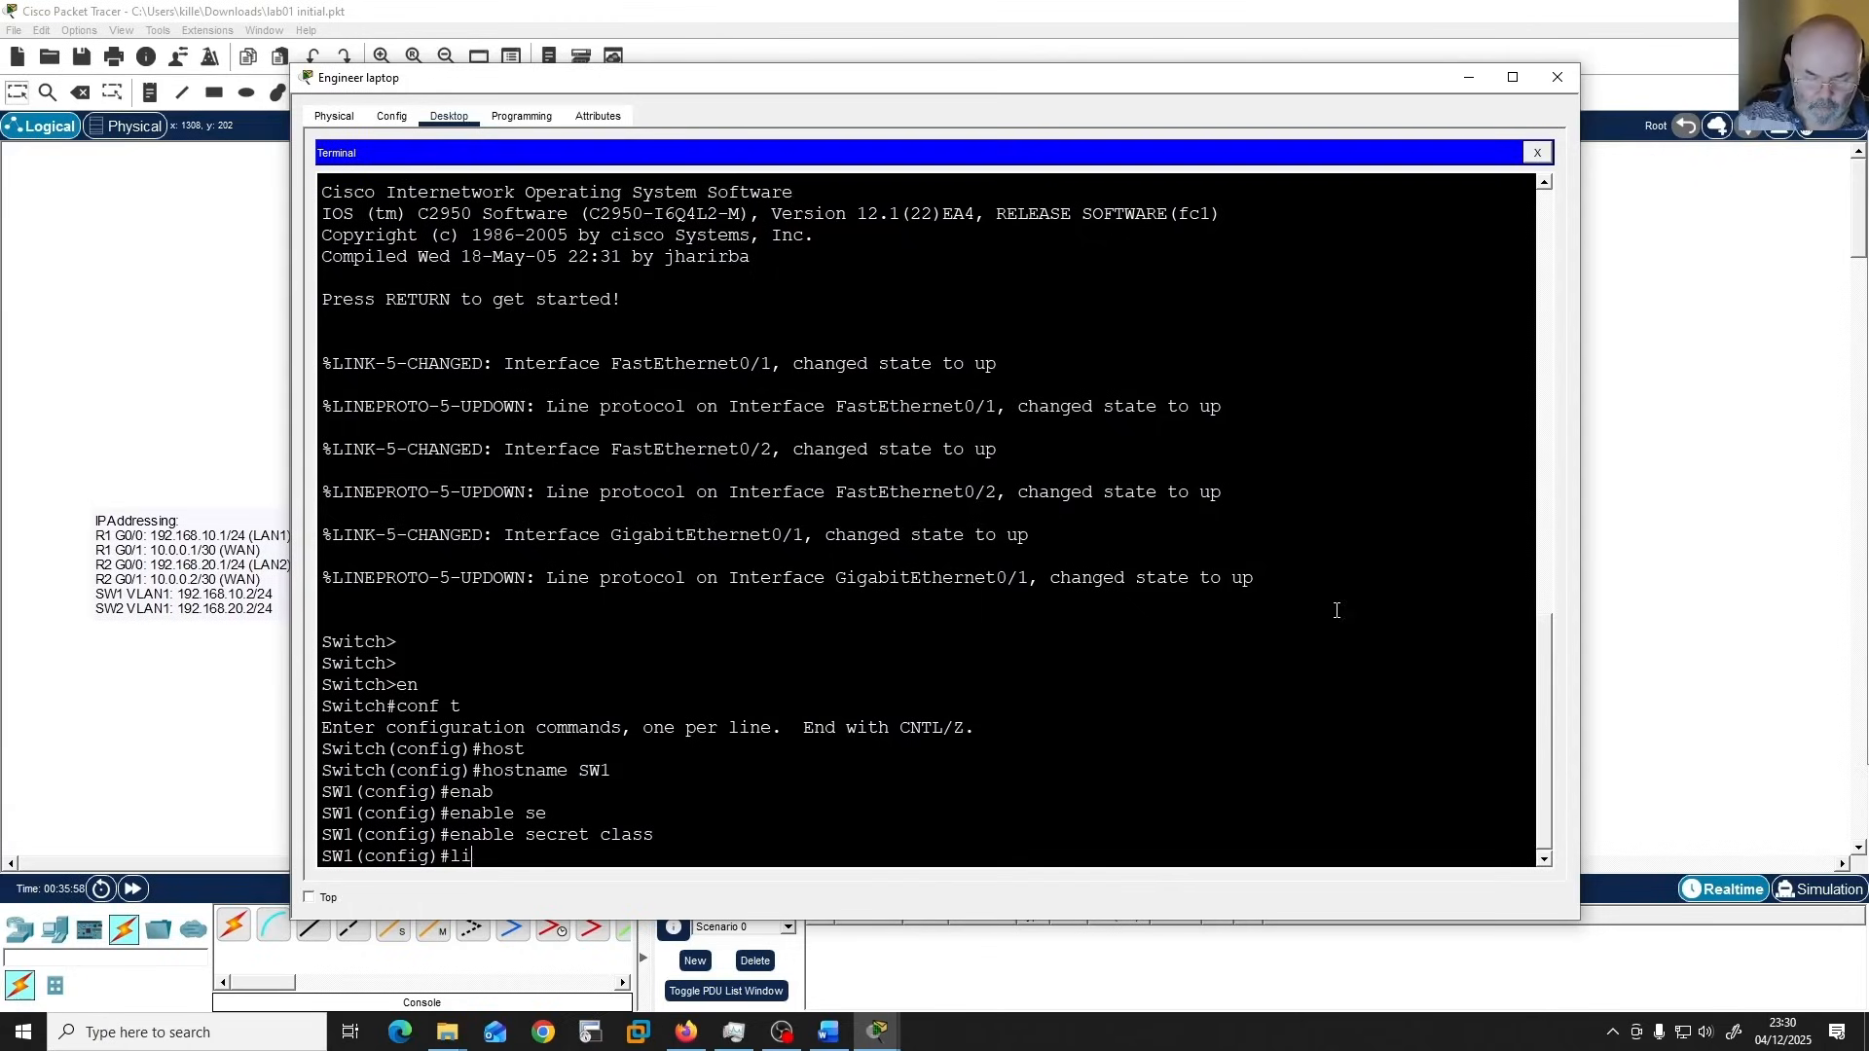
{"action": "type", "text": "ne vty 0 4"}
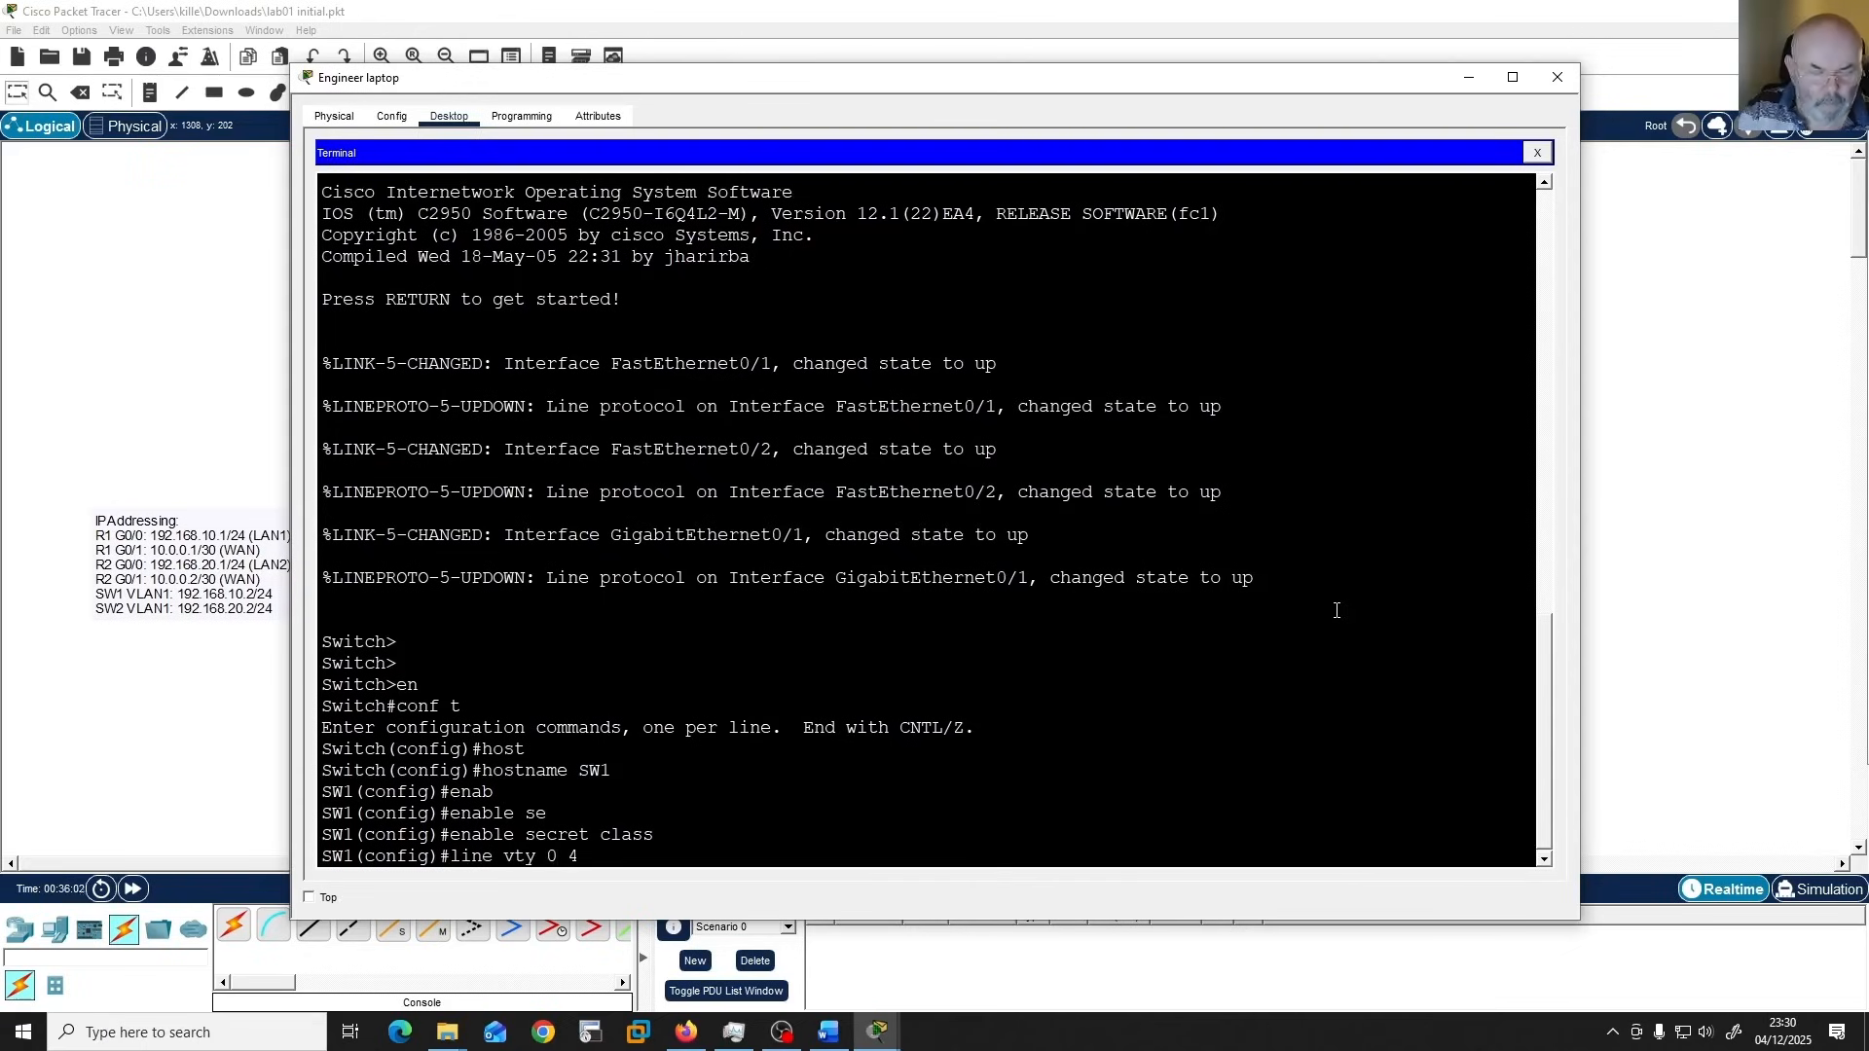
{"action": "key", "text": "Return"}
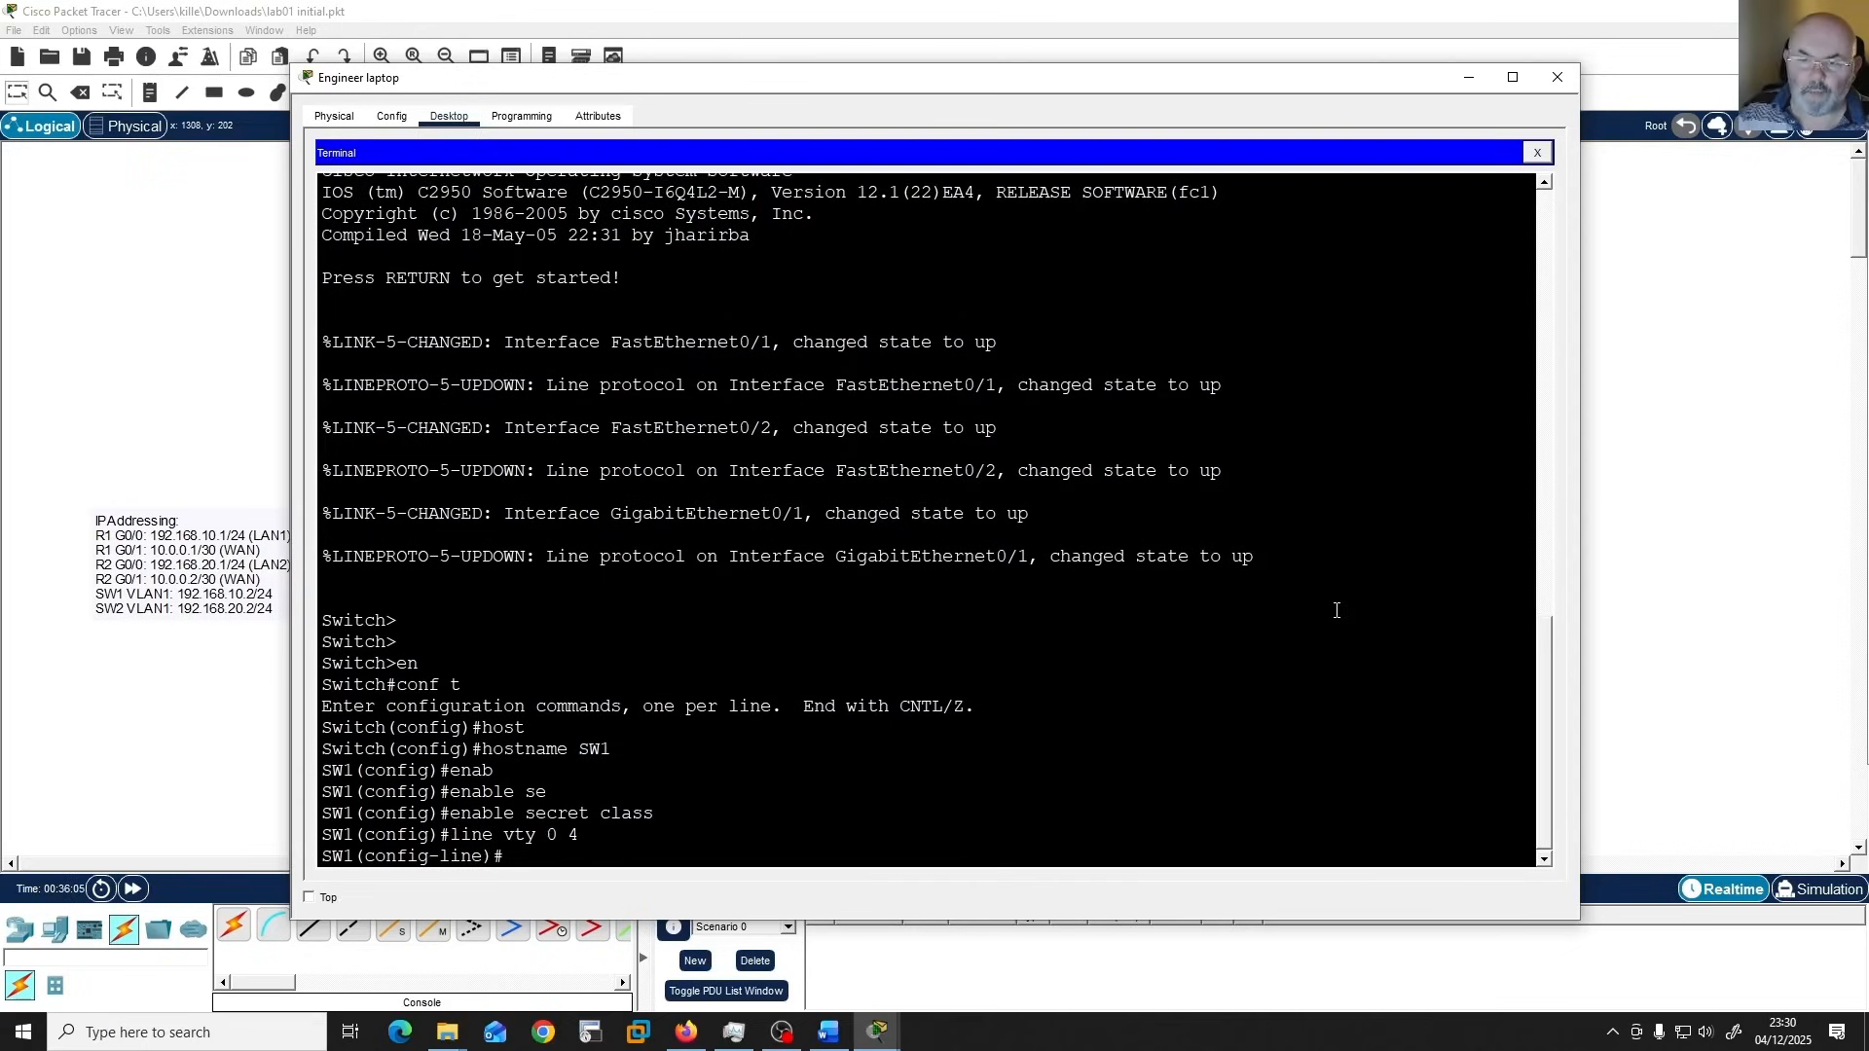
{"action": "type", "text": "pass"}
{"action": "key", "text": "Tab"}
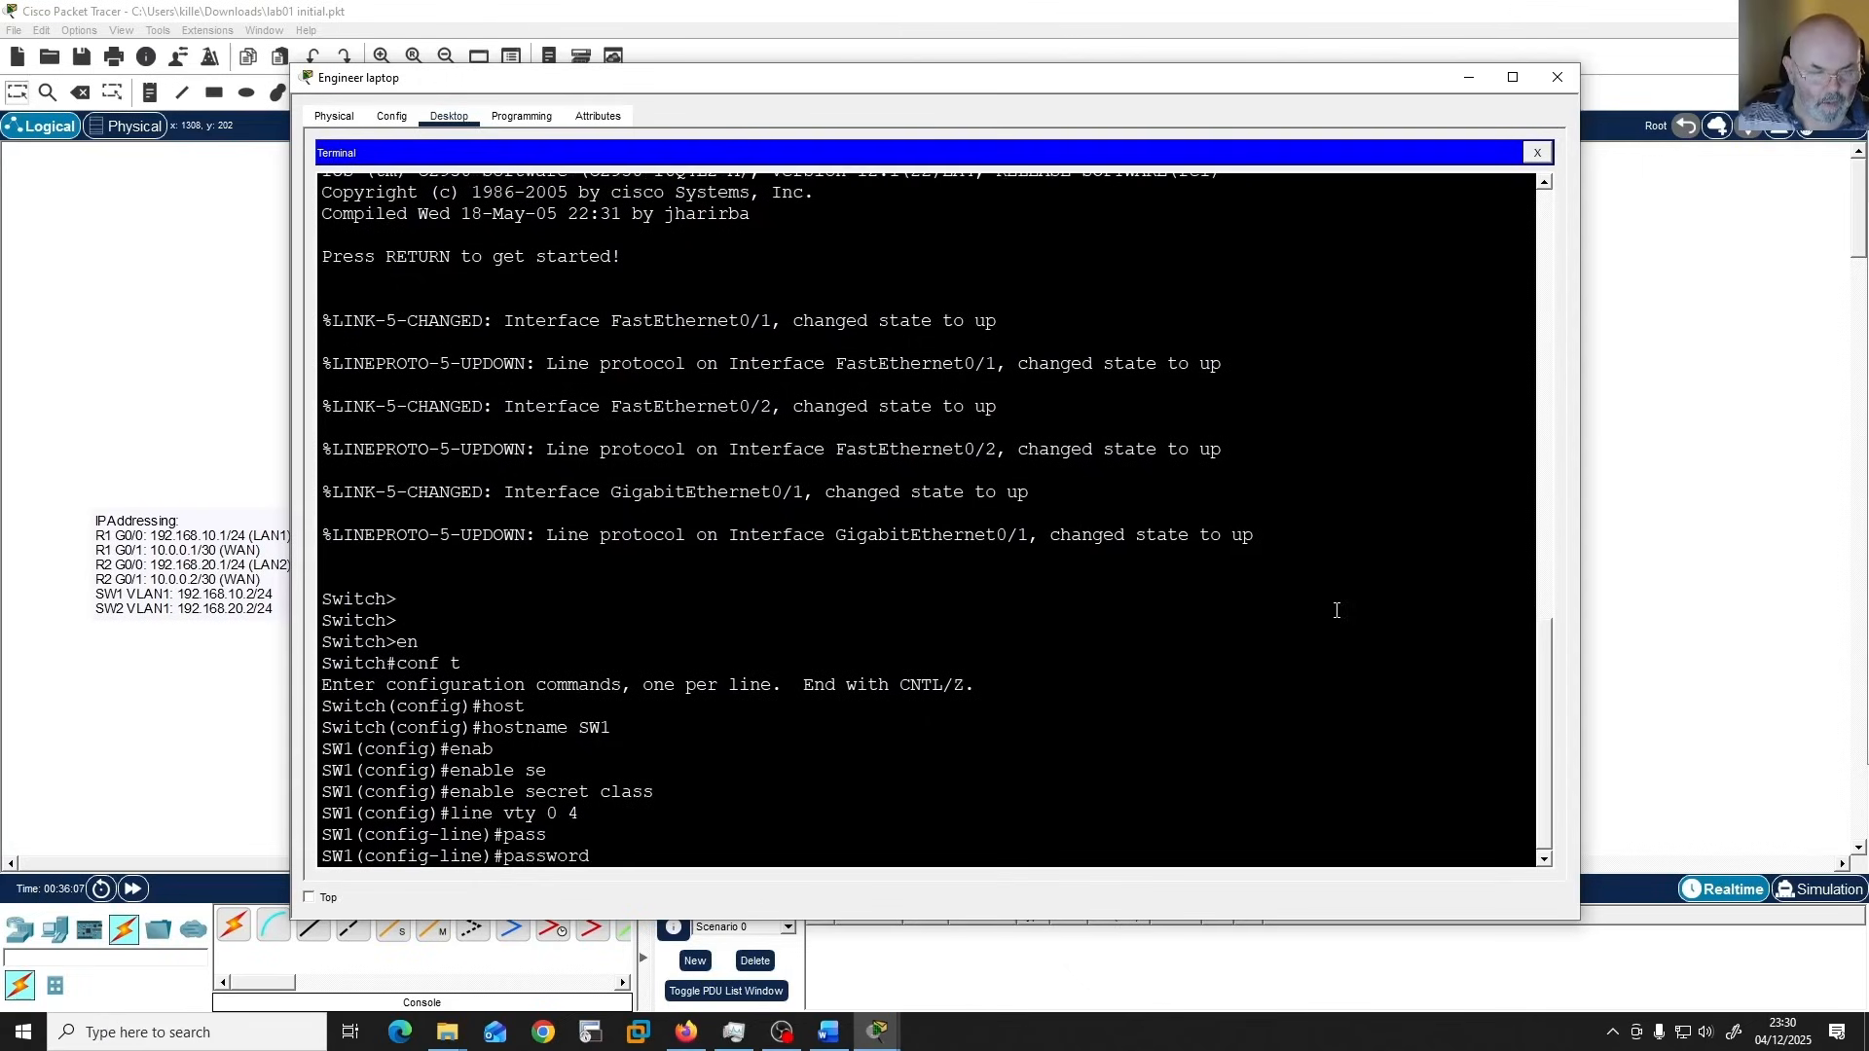
{"action": "type", "text": "cisco"}
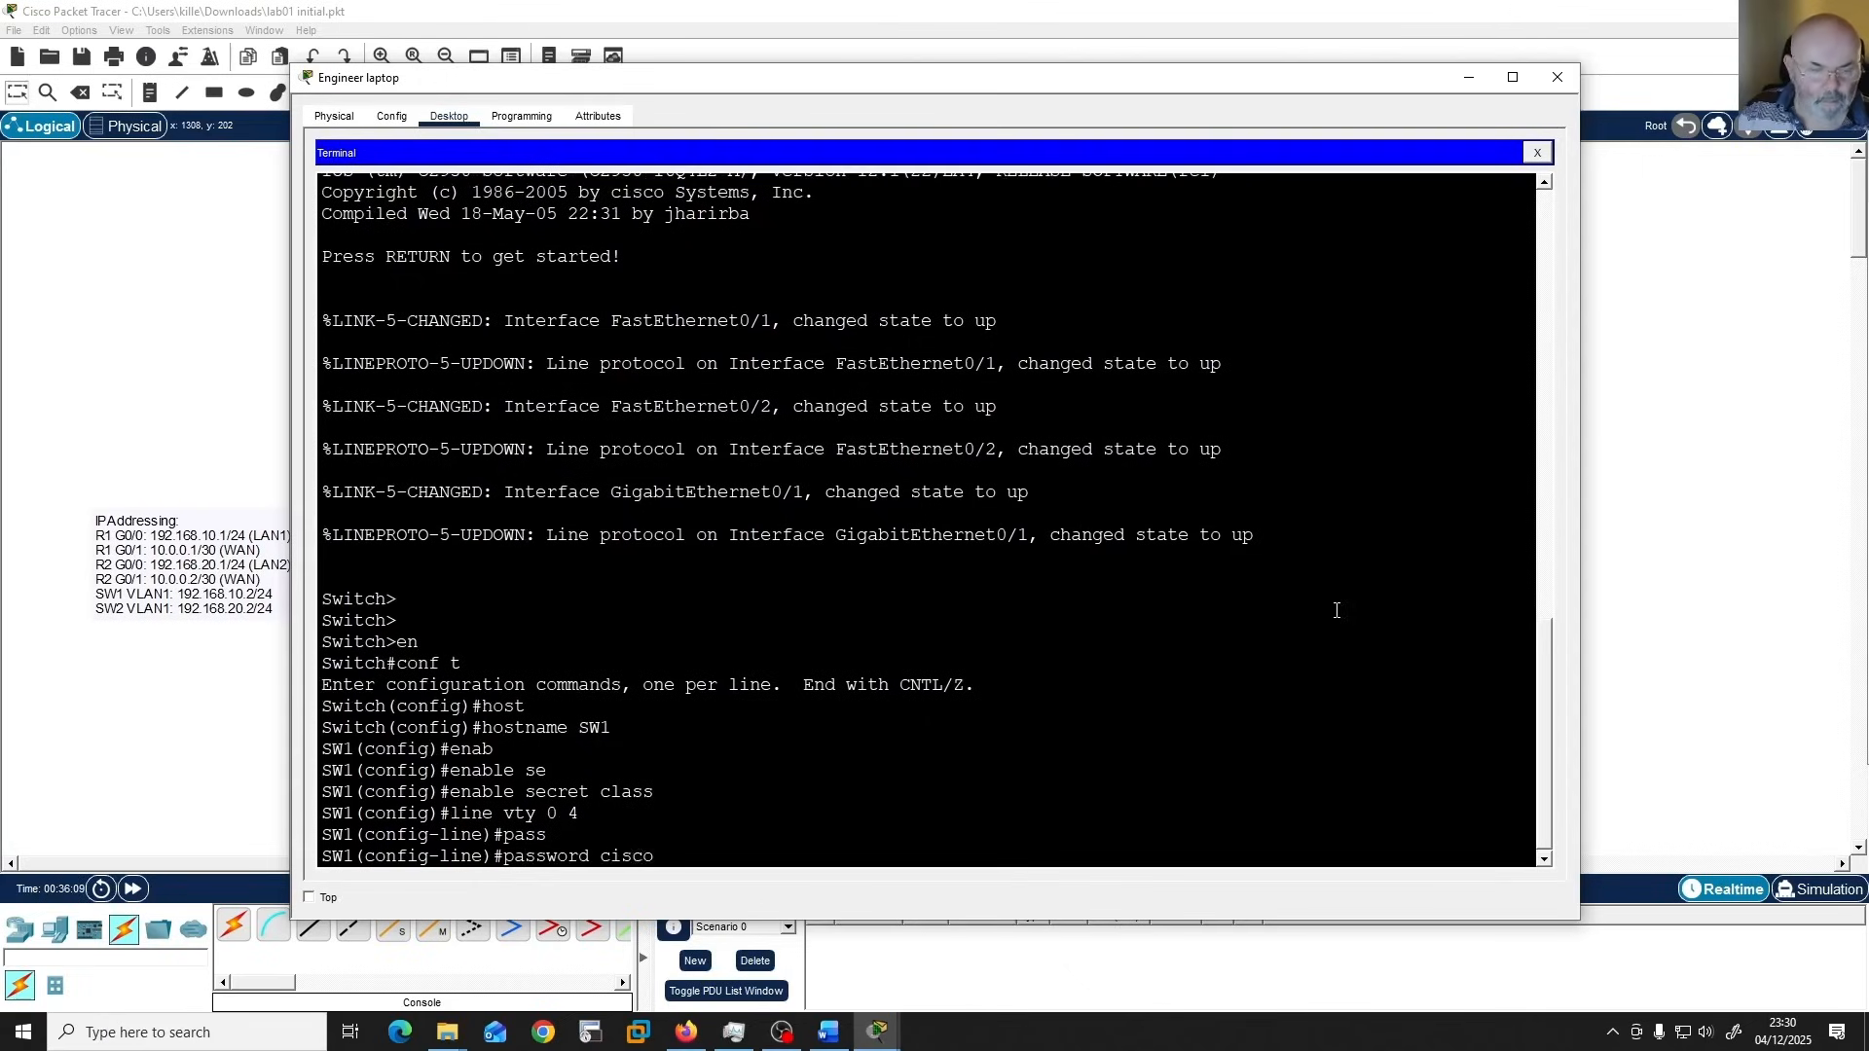
{"action": "key", "text": "Return"}
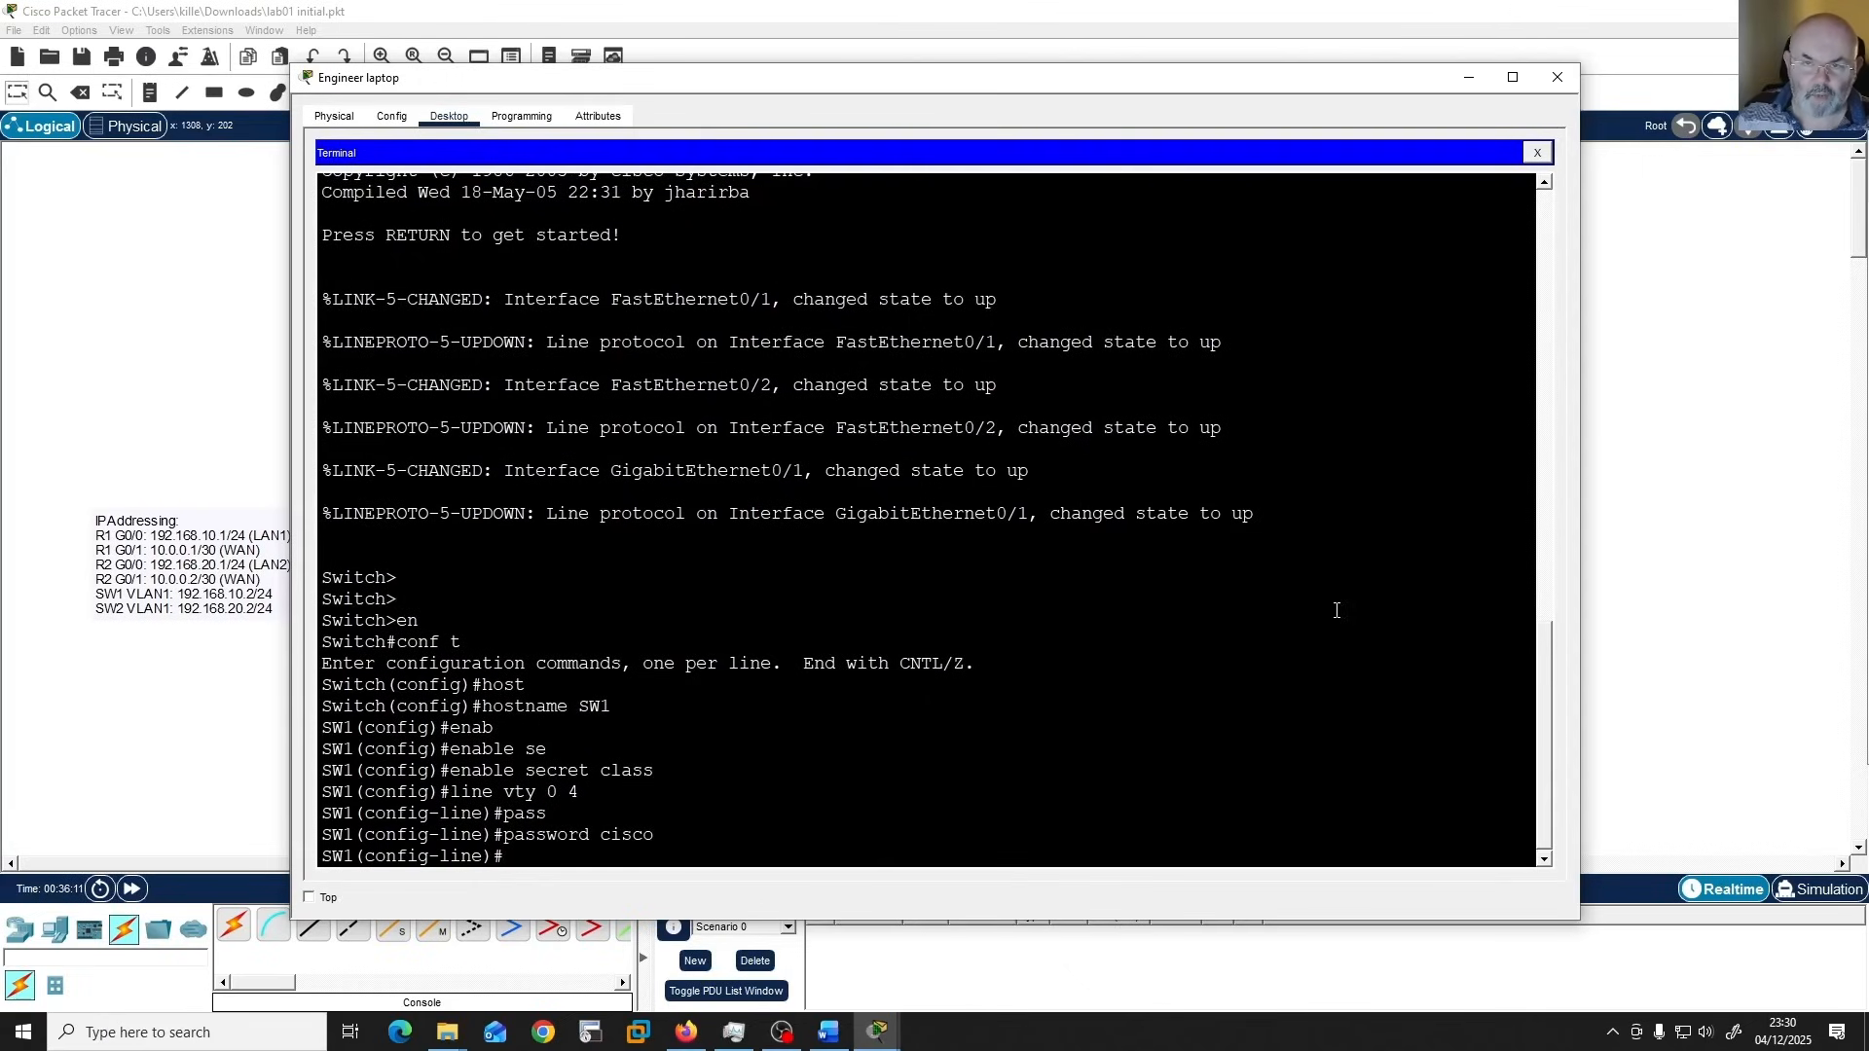
{"action": "type", "text": "login"}
{"action": "key", "text": "Return"}
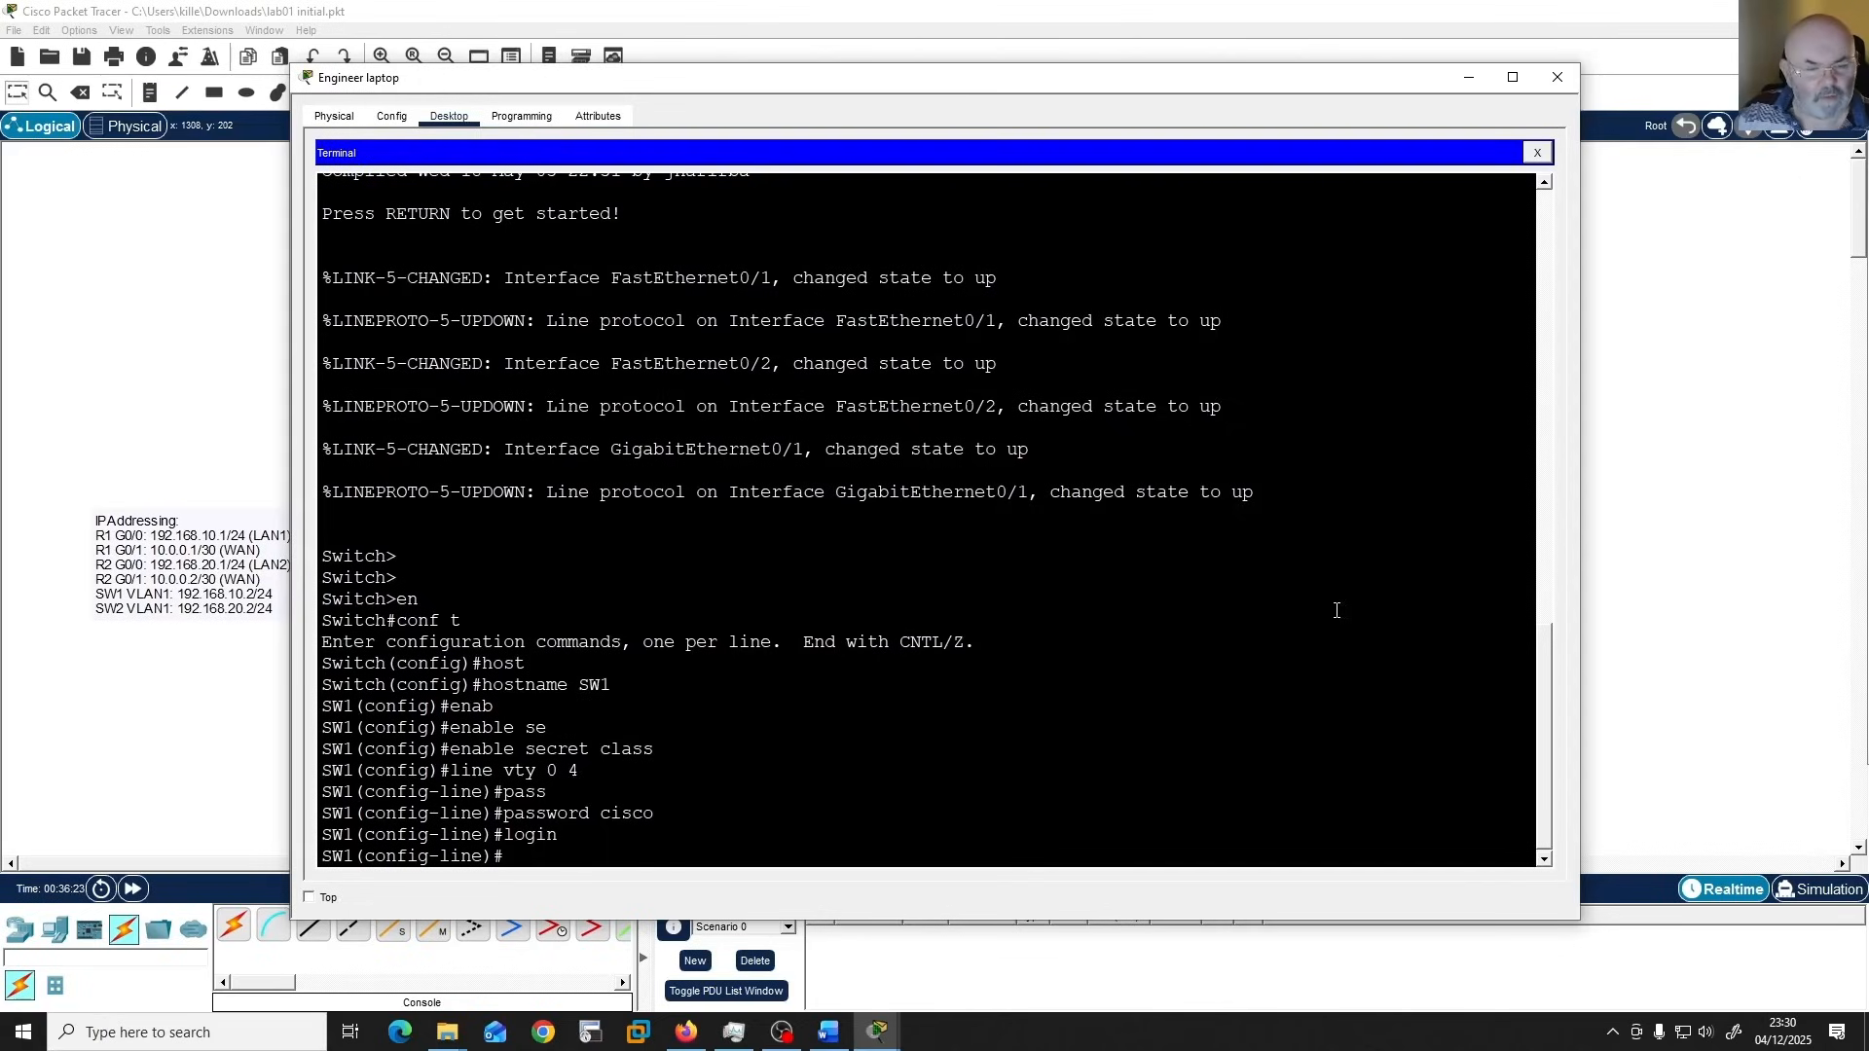
Check which options the login command offers in SW1's VTY line configuration, leaving the line settings as they are.
{"action": "key", "text": "Up"}
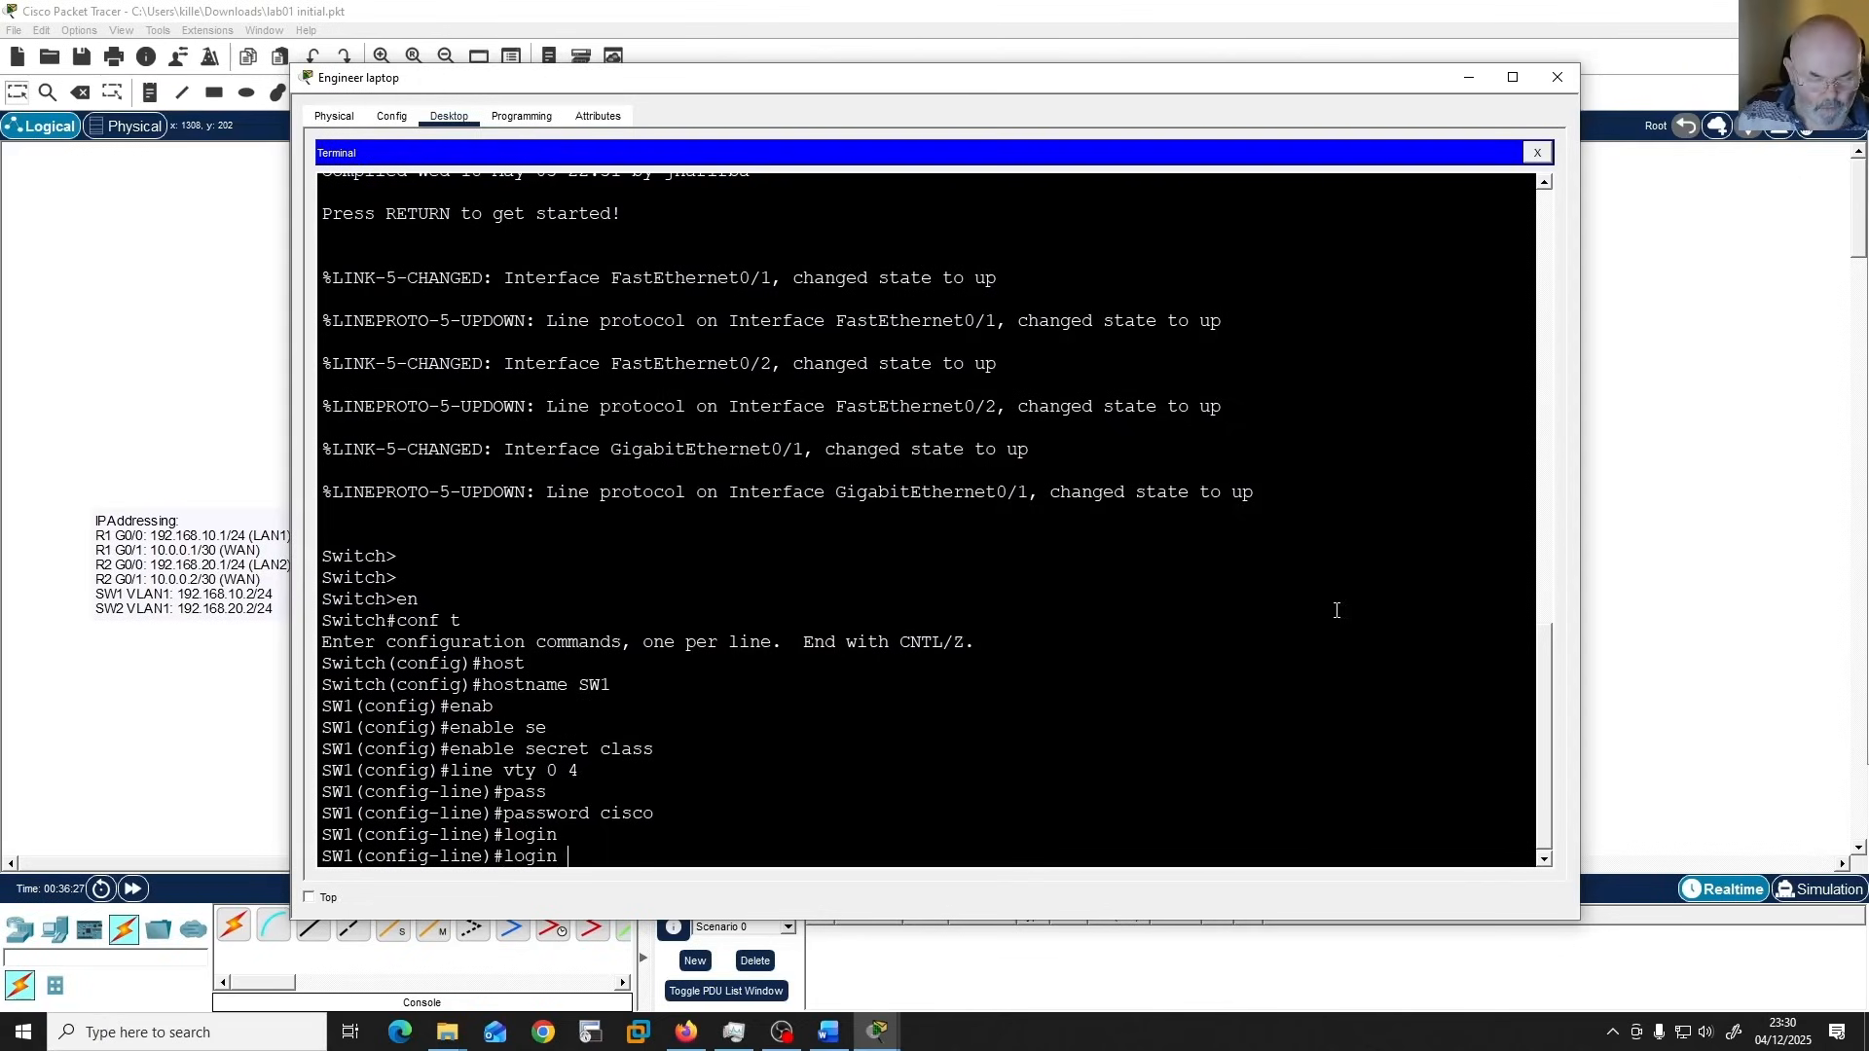
{"action": "type", "text": "sy"}
{"action": "key", "text": "Tab"}
{"action": "key", "text": "BackSpace"}
{"action": "key", "text": "BackSpace"}
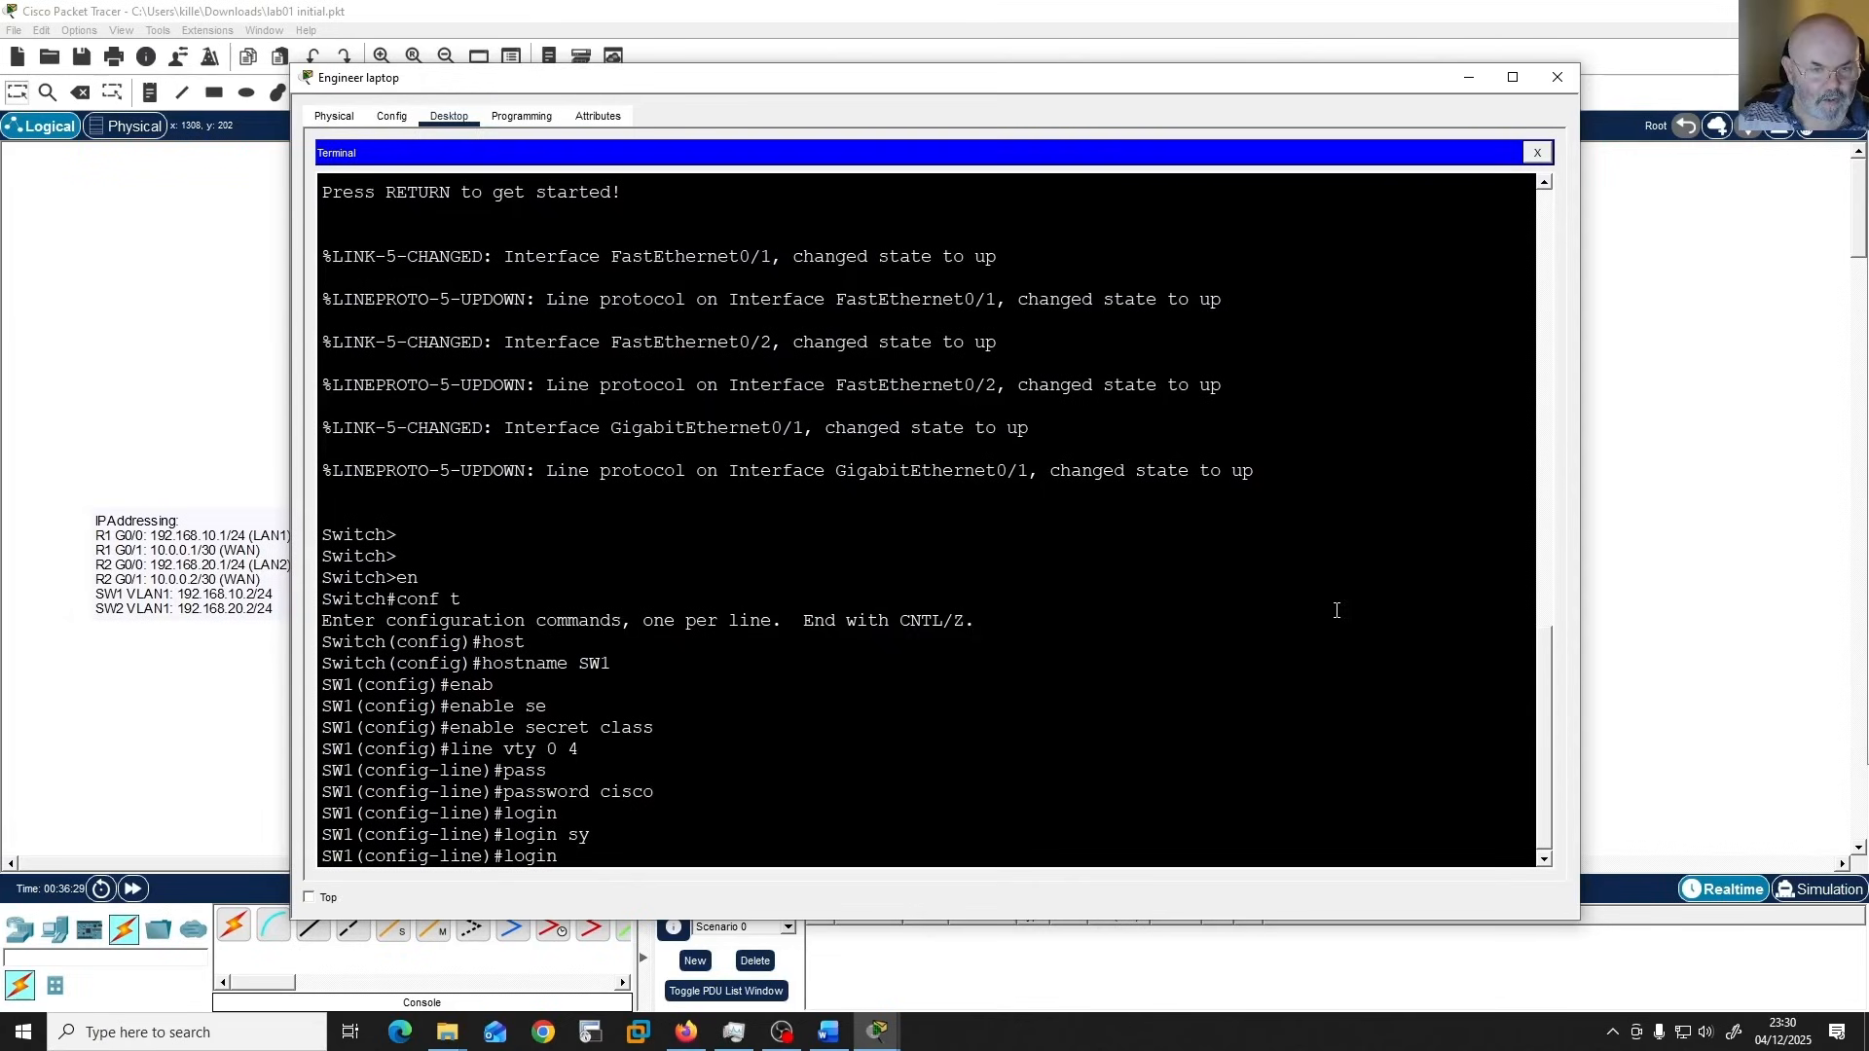
{"action": "type", "text": "?"}
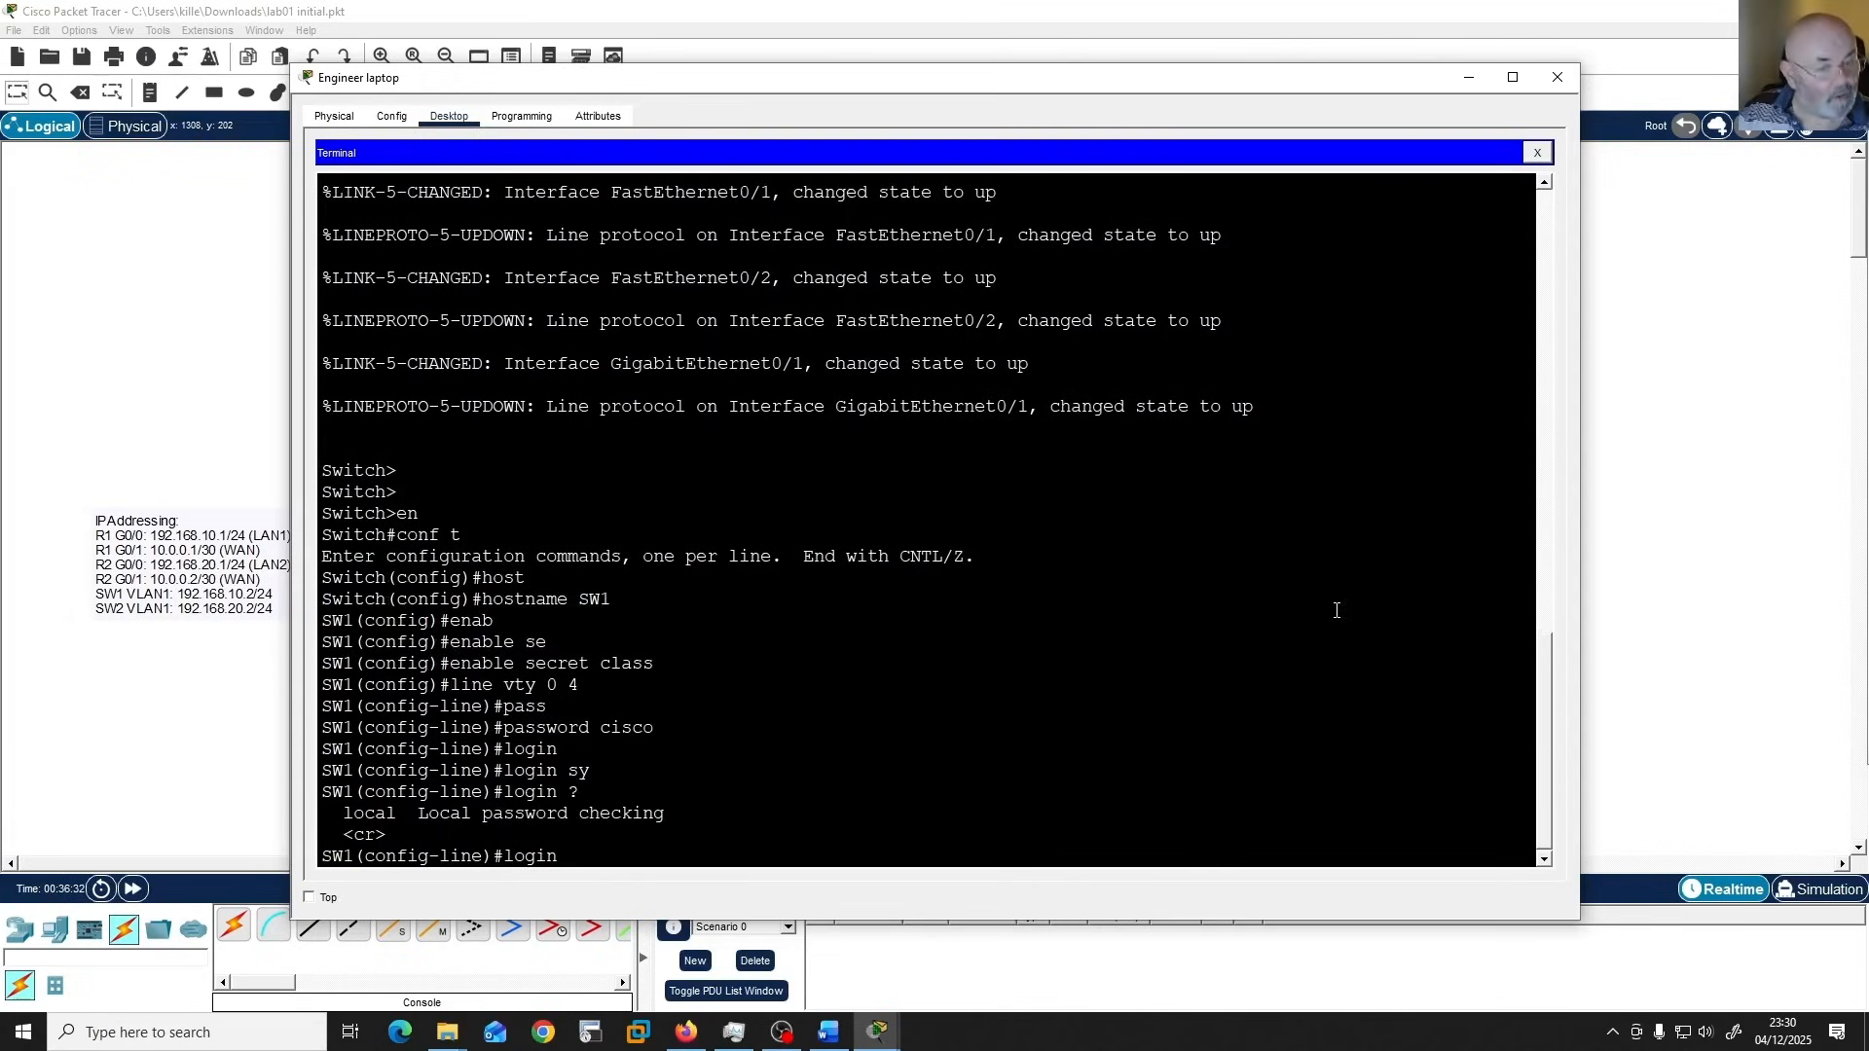
{"action": "key", "text": "BackSpace"}
{"action": "key", "text": "BackSpace"}
{"action": "key", "text": "BackSpace"}
{"action": "key", "text": "BackSpace"}
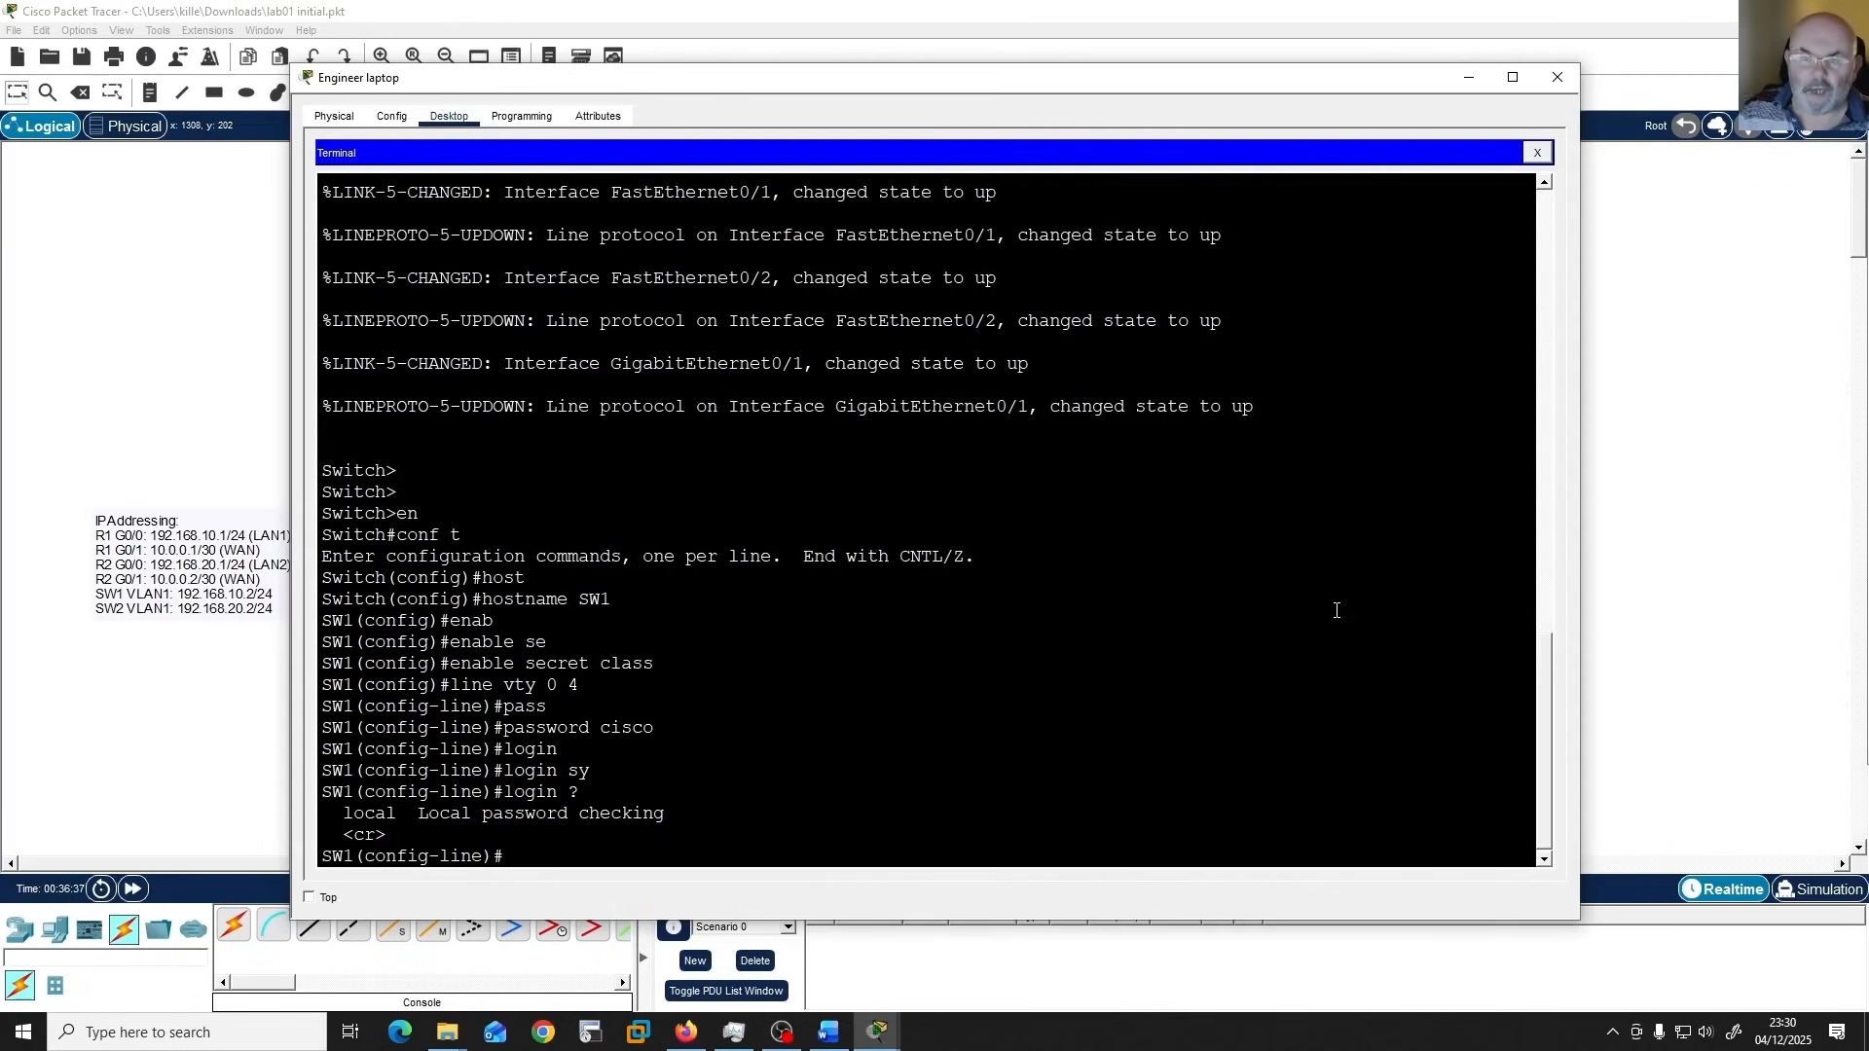
Leave line configuration and assign IP address 192.168.10.2 with mask 255.255.255.0 to SW1's VLAN 1 interface.
{"action": "type", "text": "exit"}
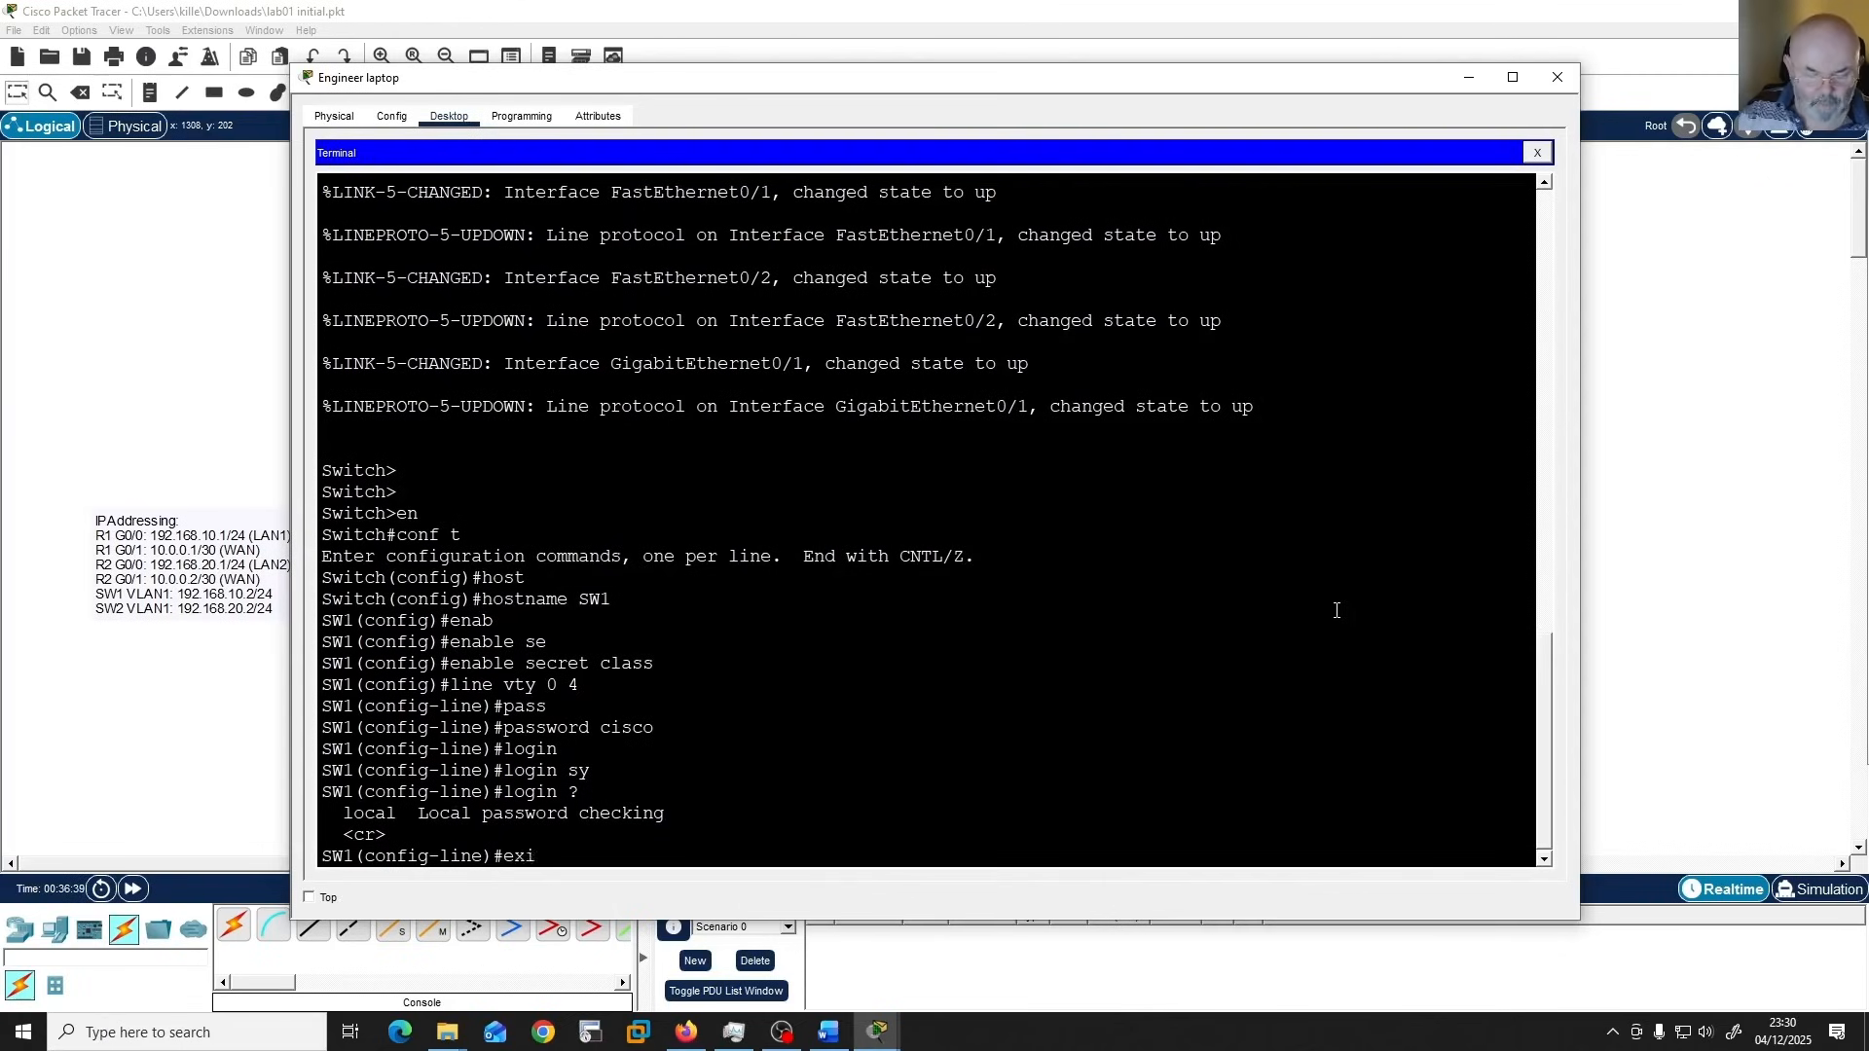
{"action": "key", "text": "Return"}
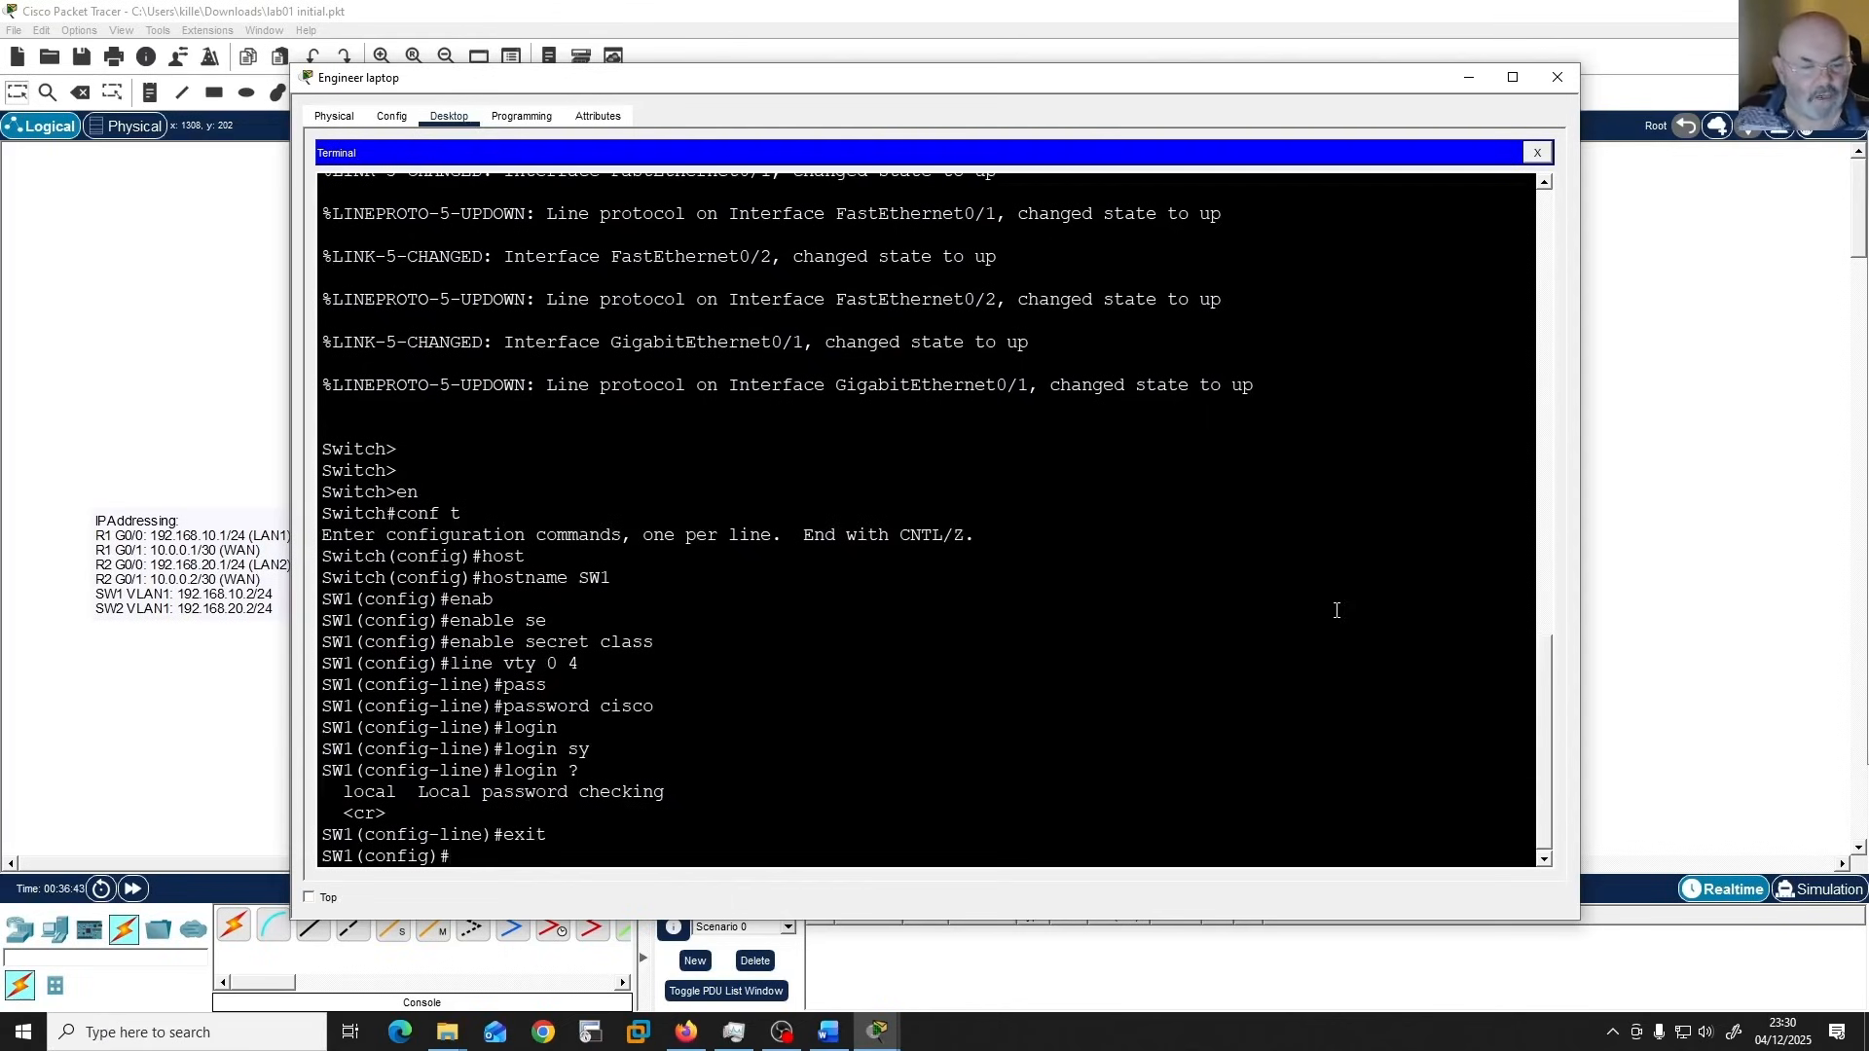
{"action": "type", "text": "int"}
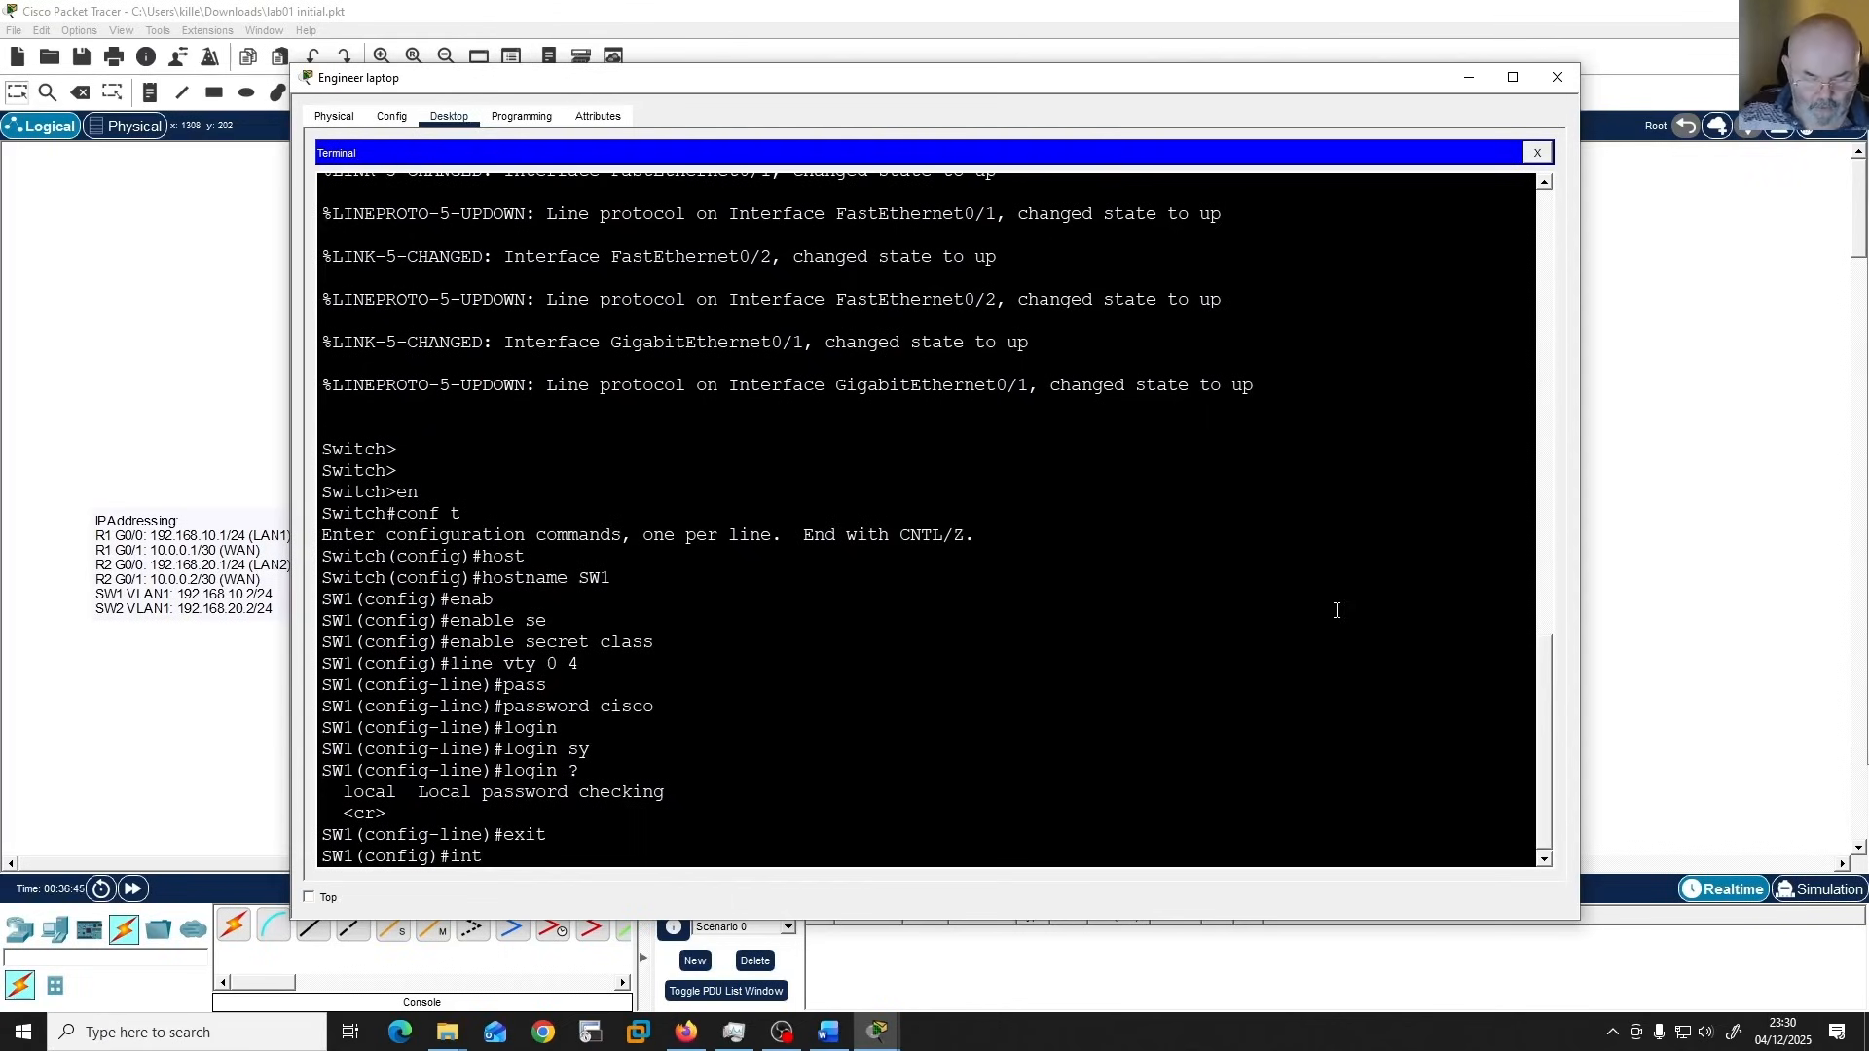
{"action": "type", "text": " vlan 1"}
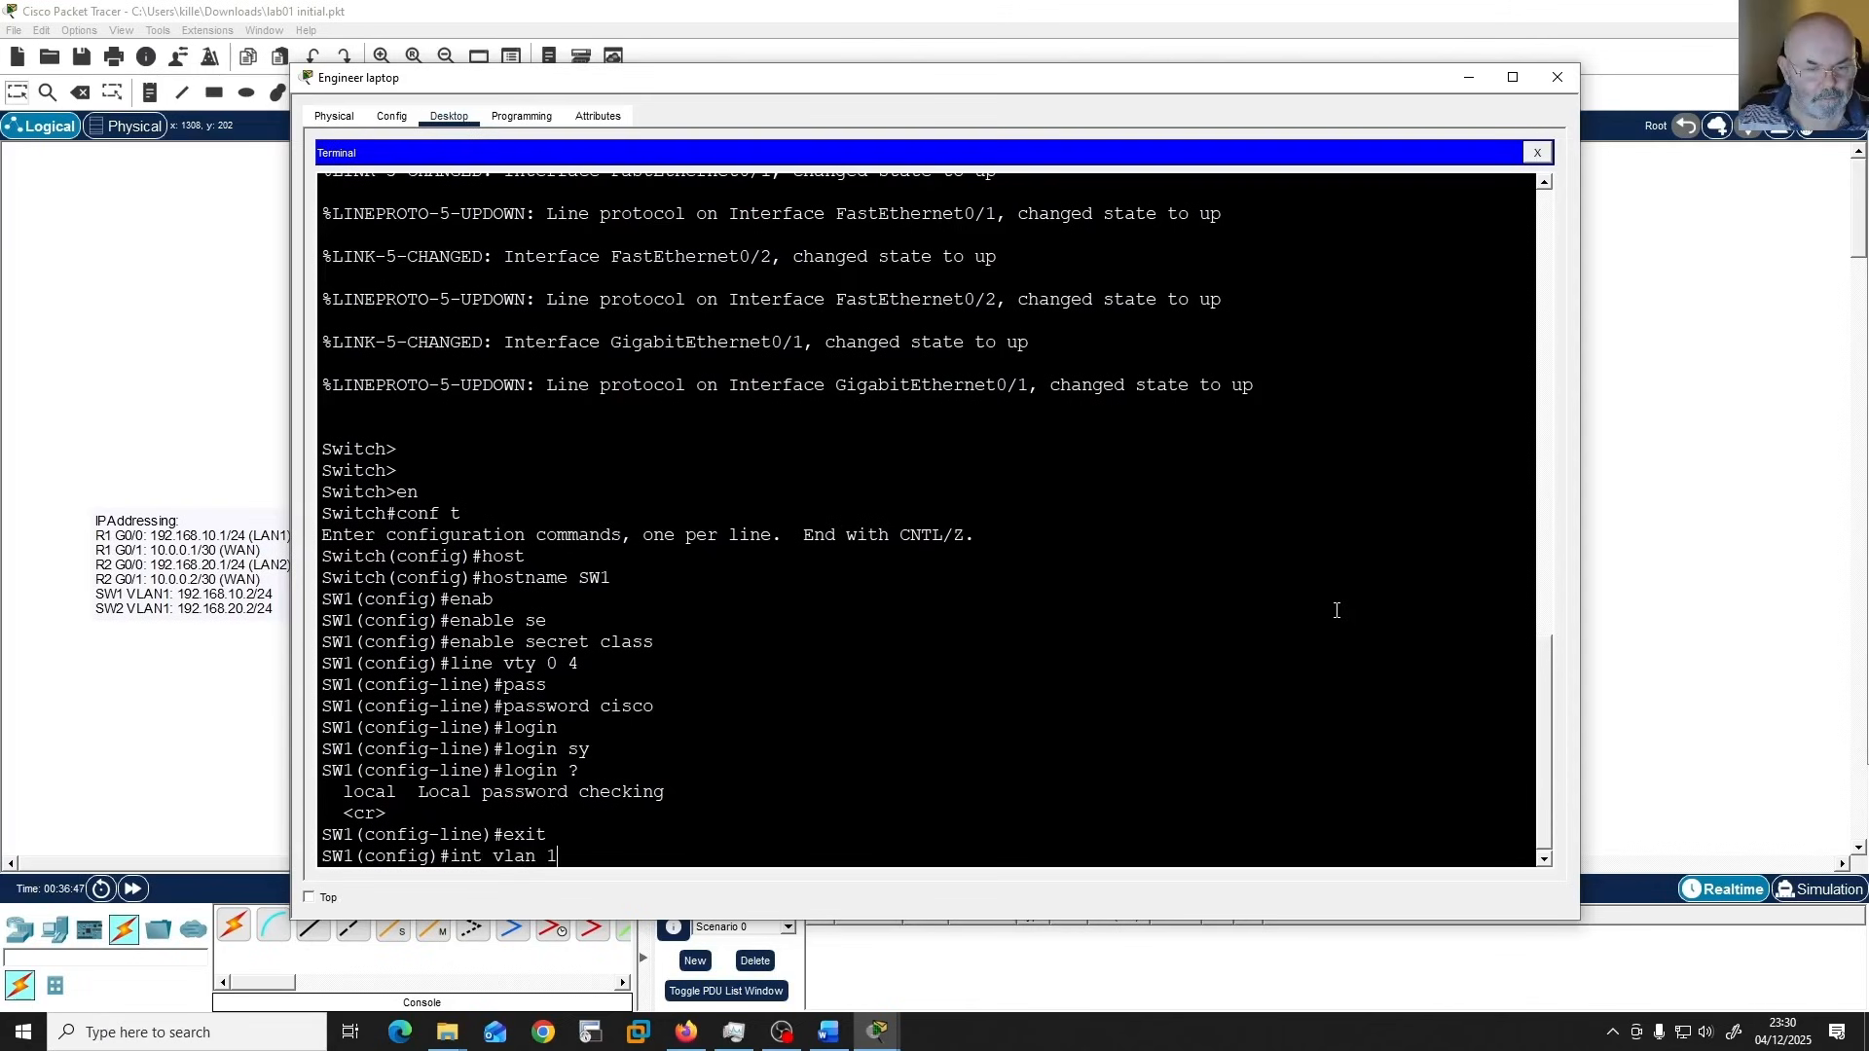
{"action": "key", "text": "Return"}
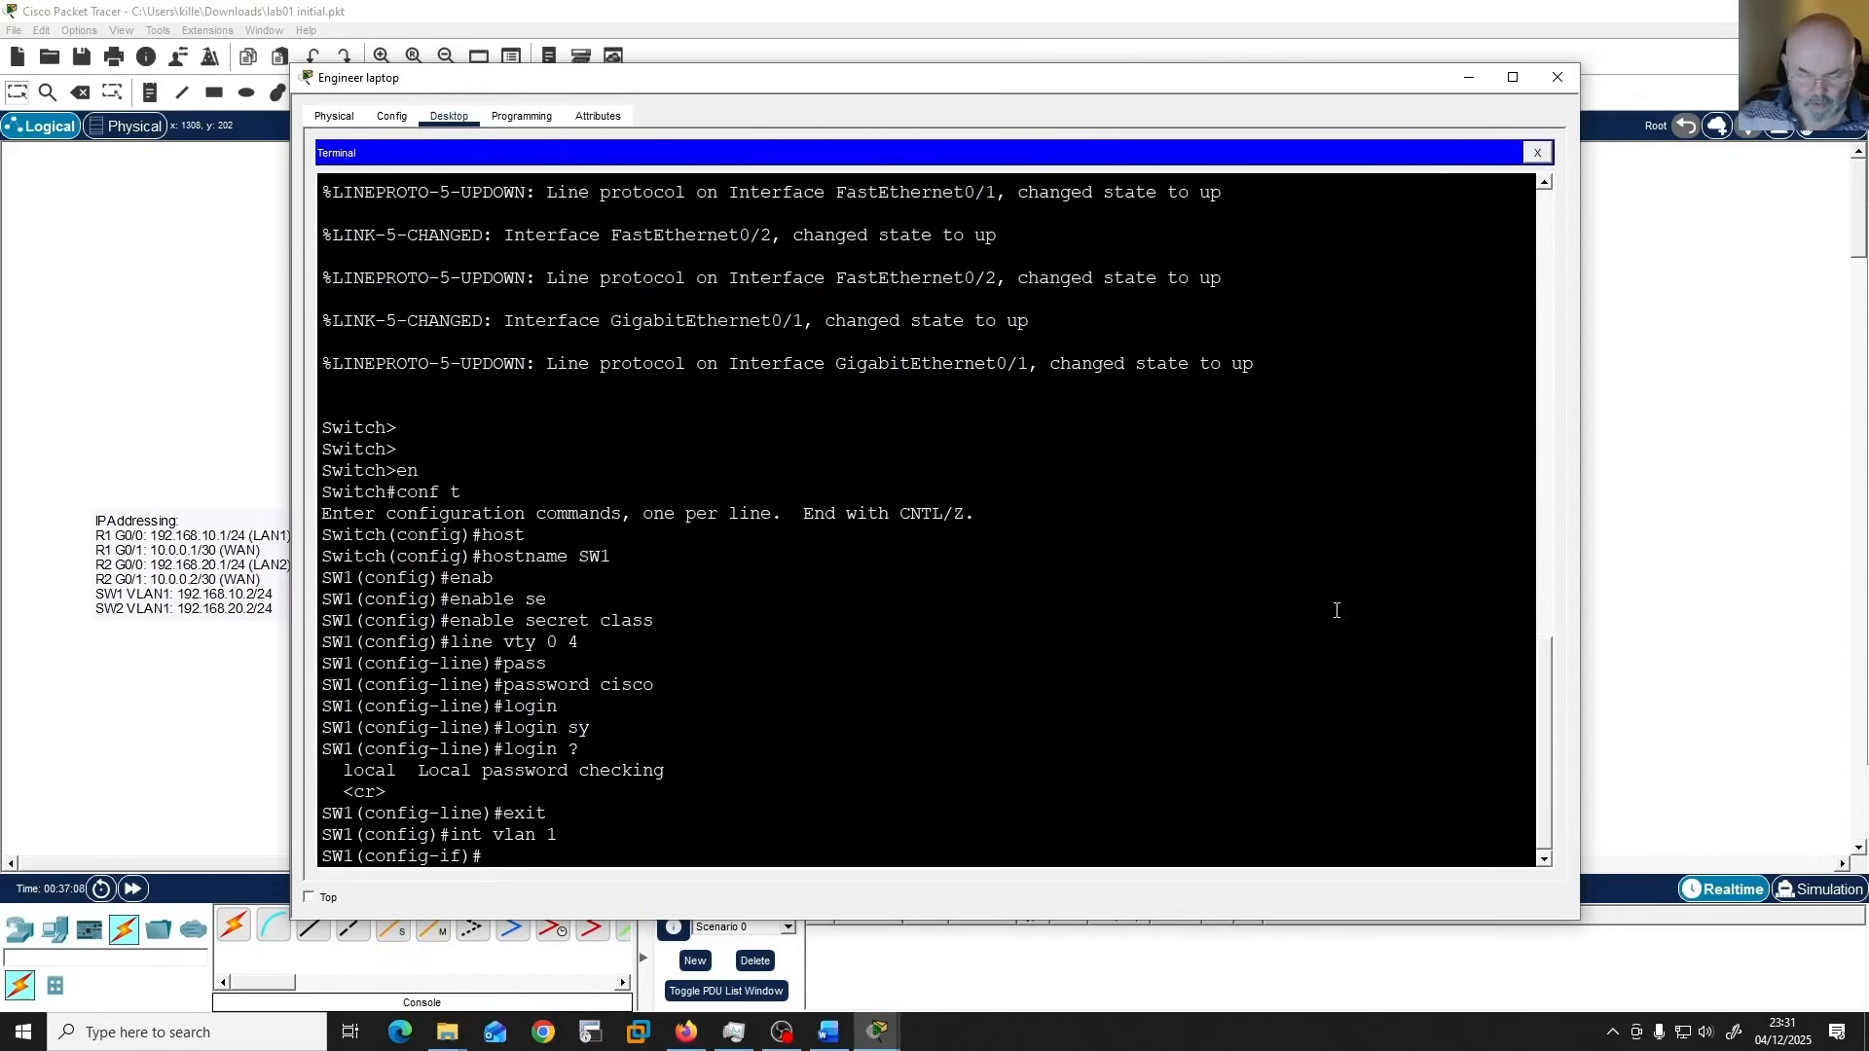
{"action": "type", "text": "ip add "}
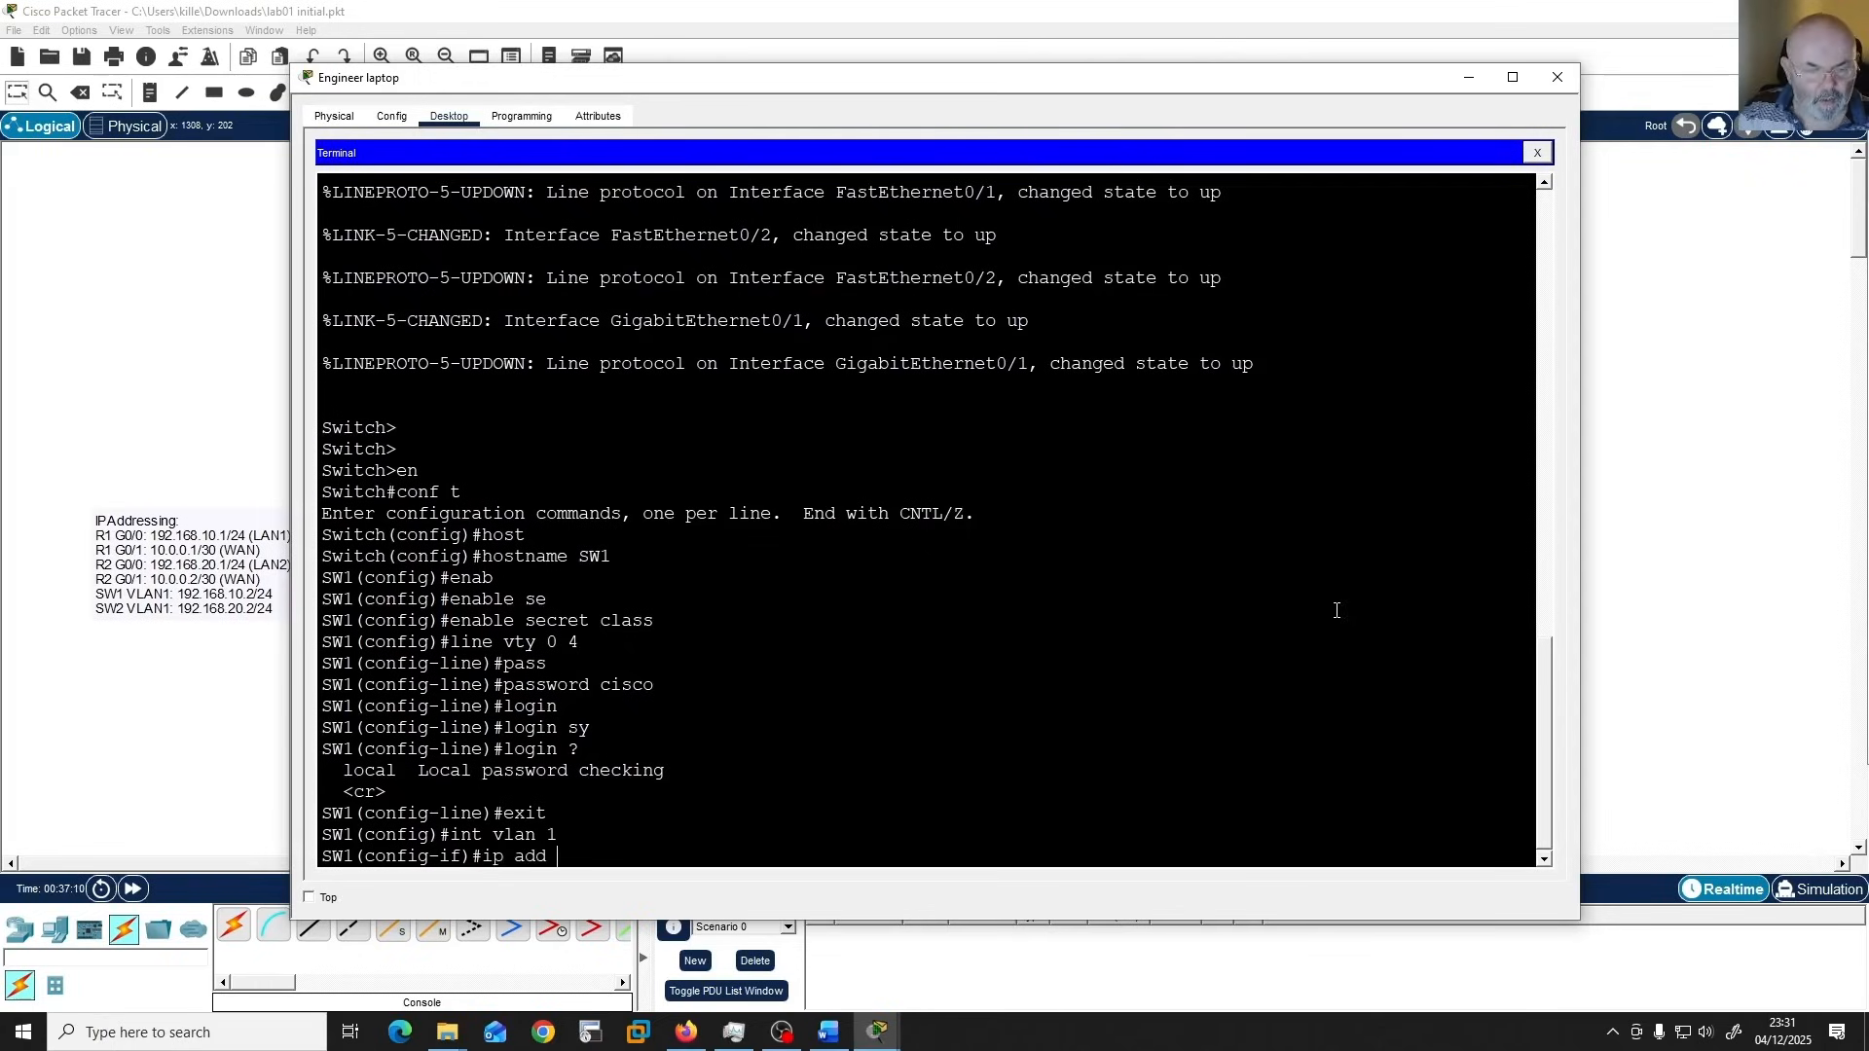
{"action": "type", "text": "192.1"}
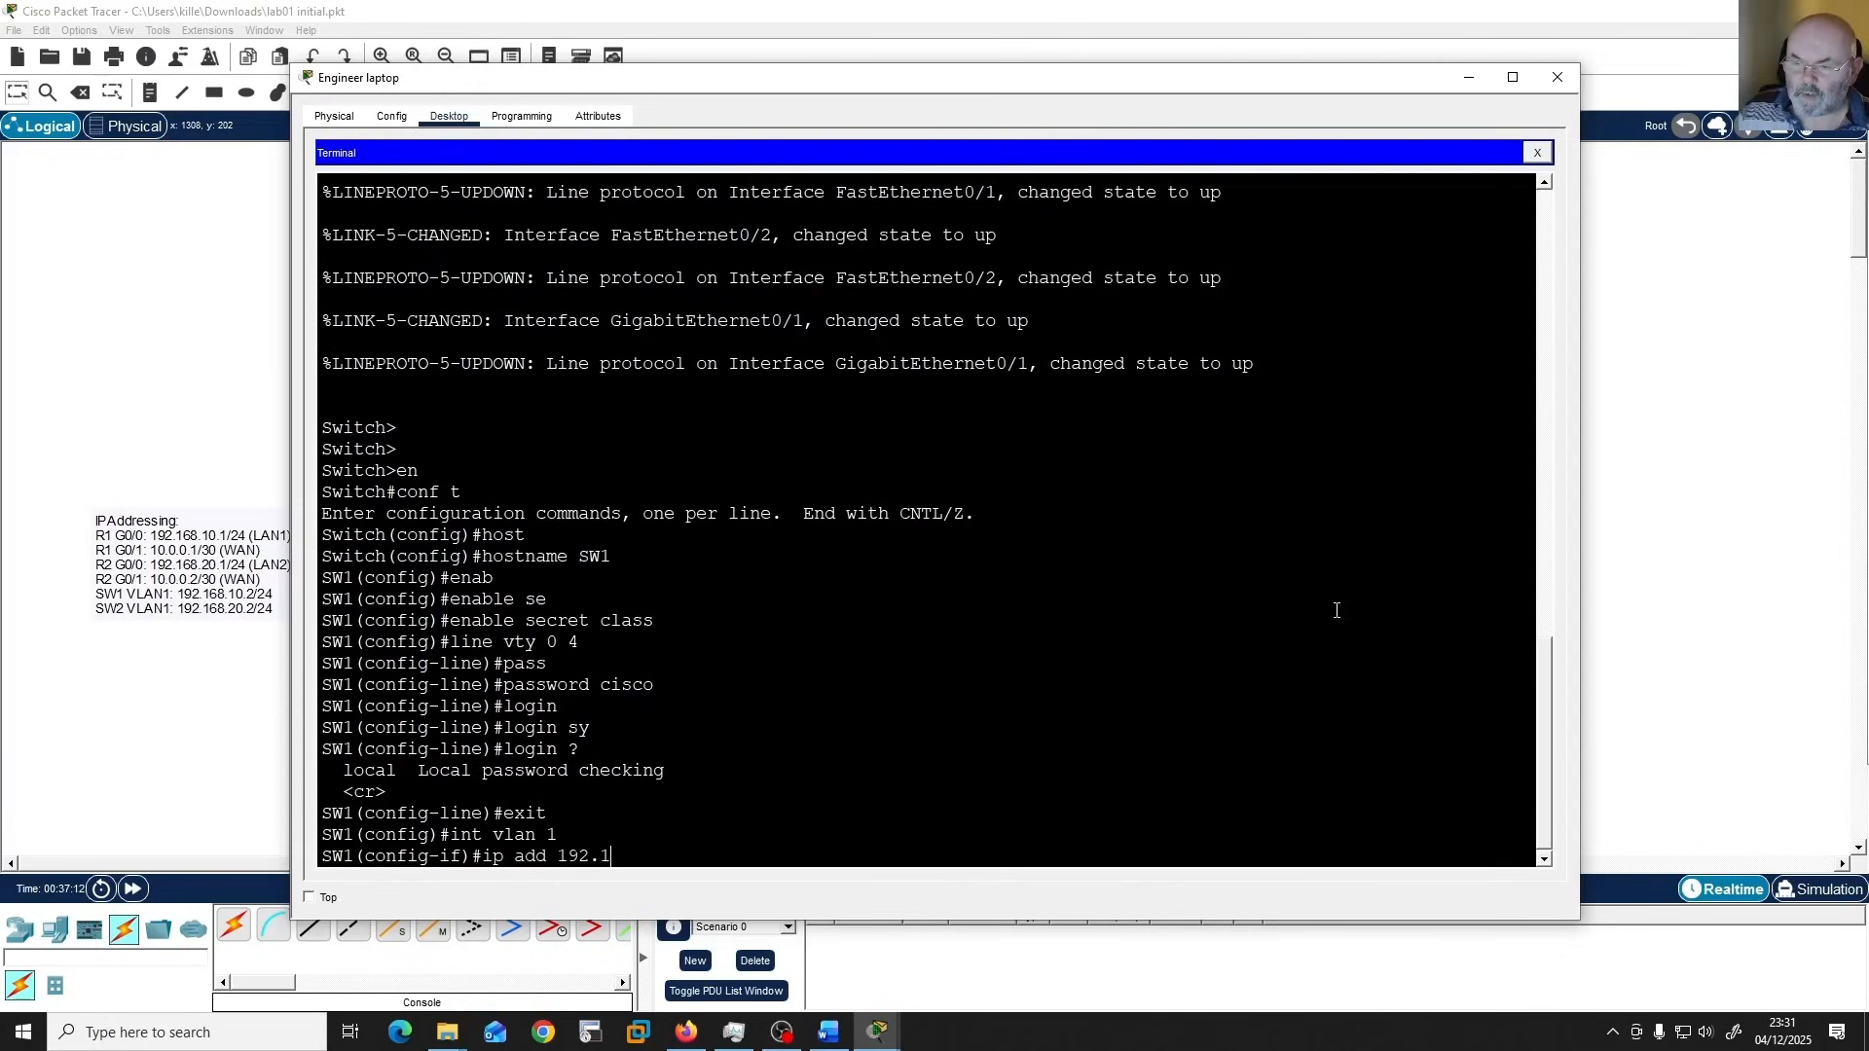
{"action": "type", "text": "68.10.2"}
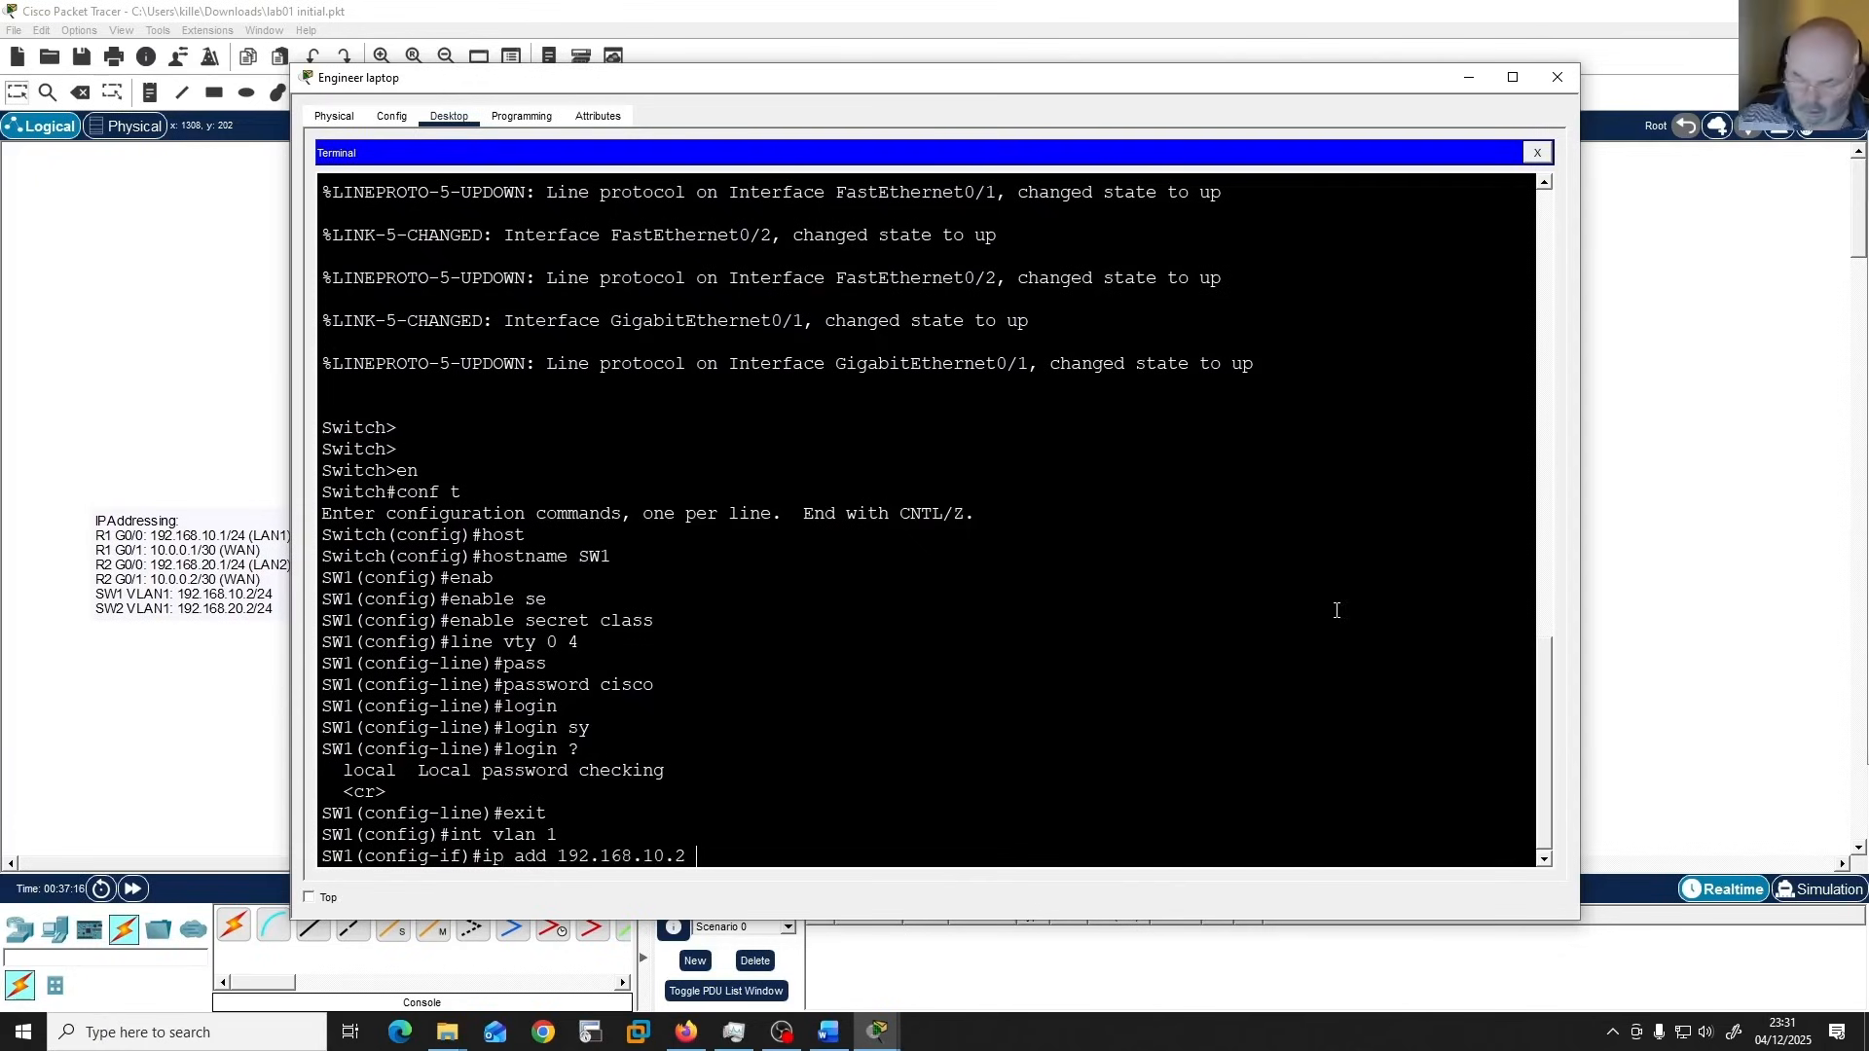
{"action": "type", "text": " 255.255.255"}
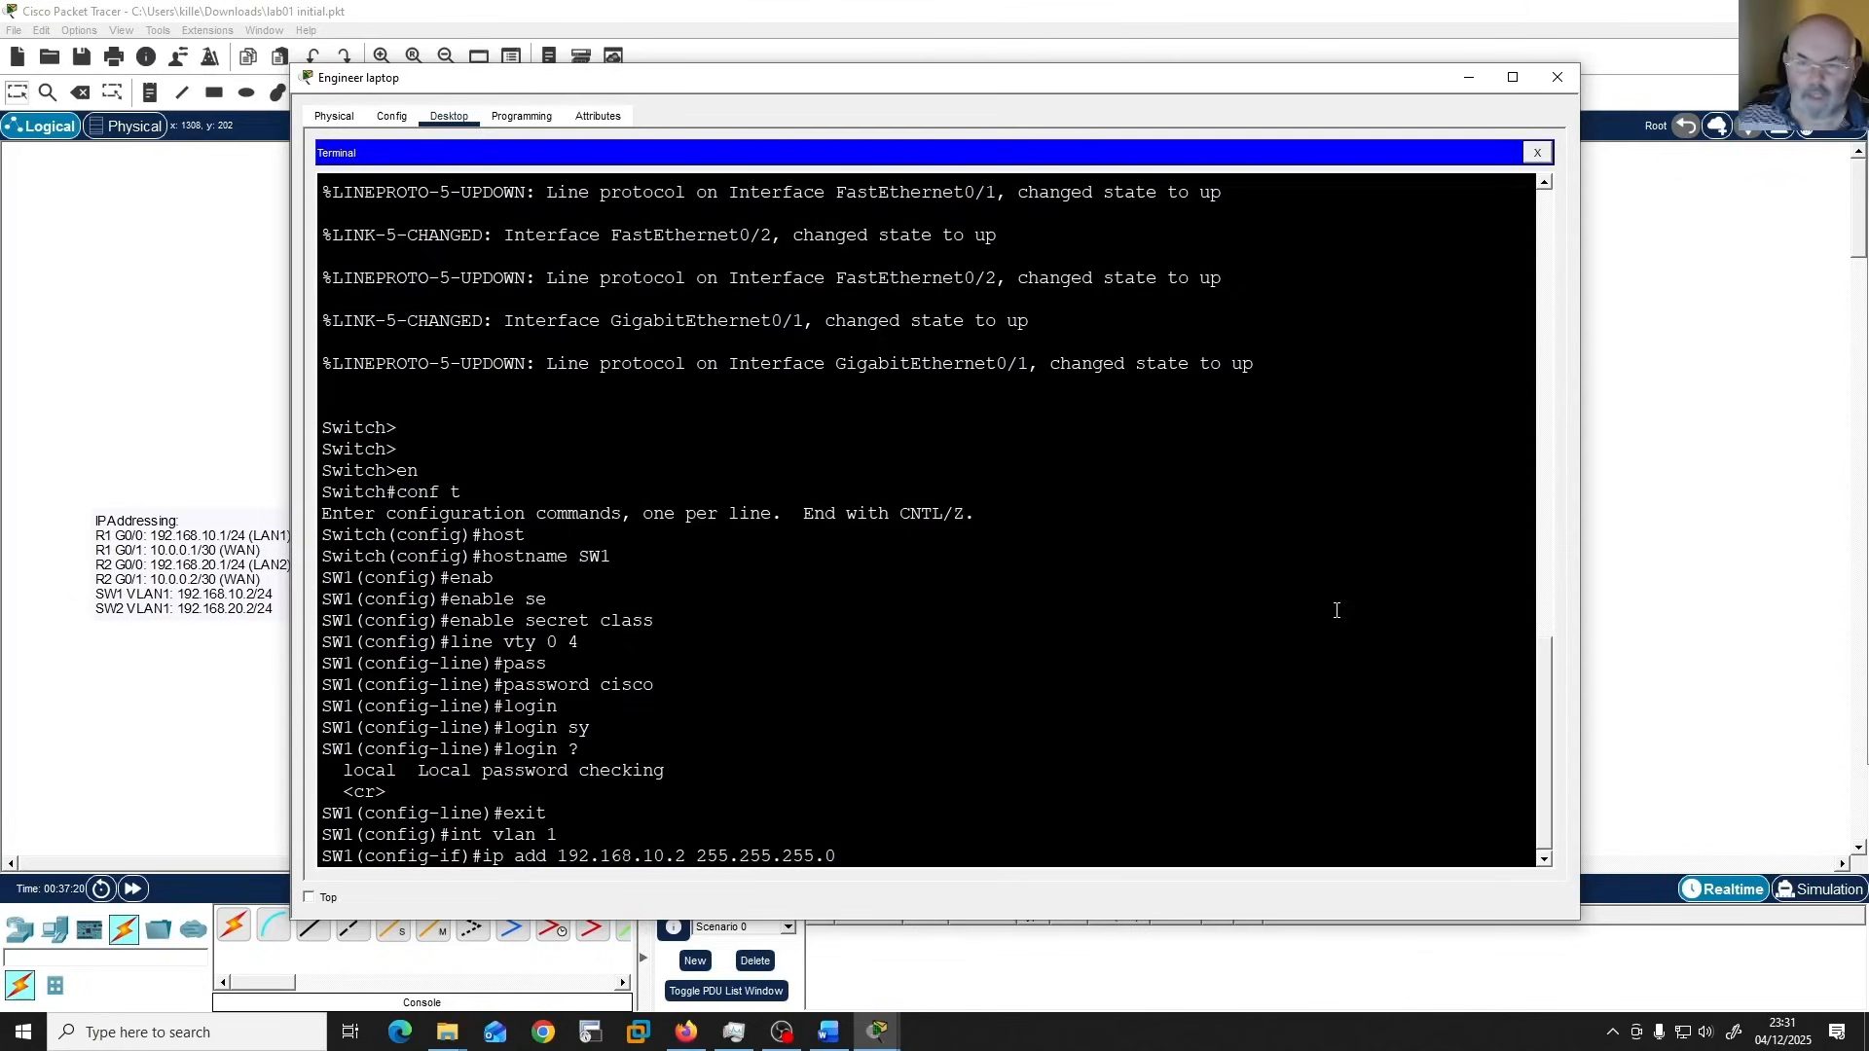
{"action": "type", "text": ".0"}
{"action": "key", "text": "Return"}
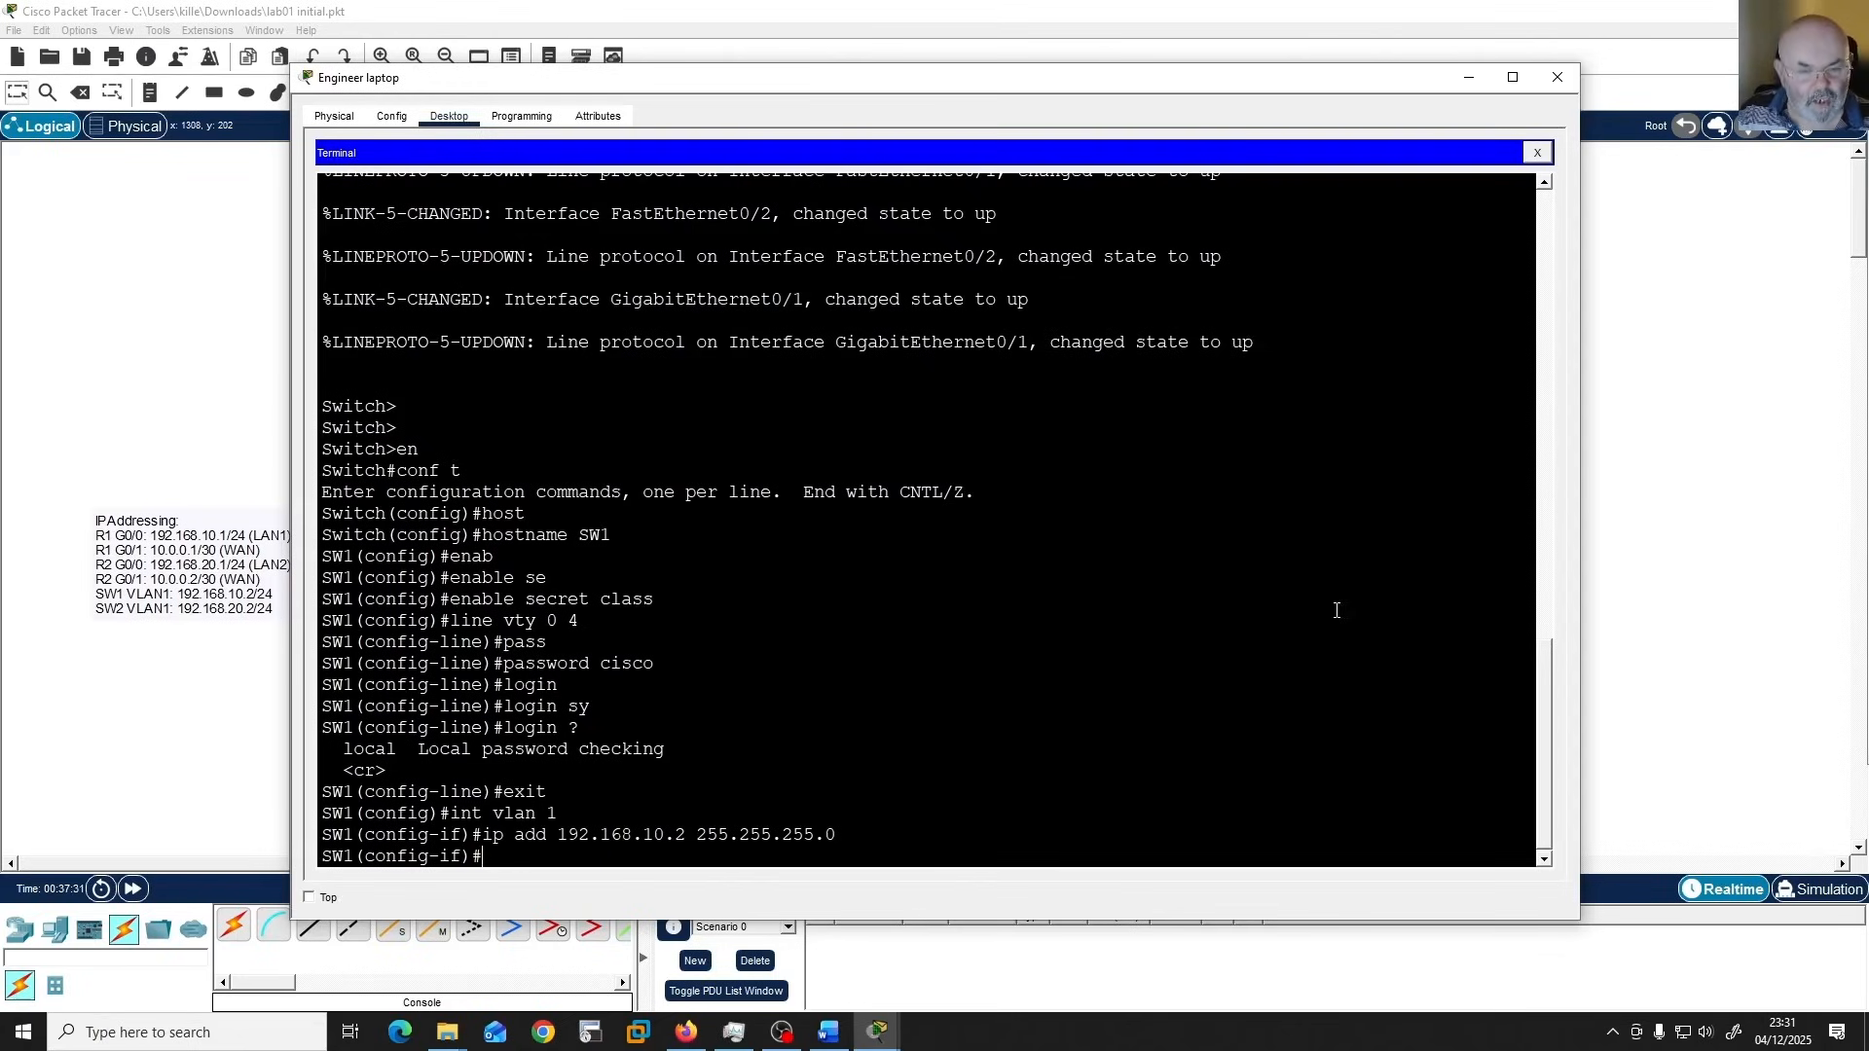
Enable the VLAN 1 interface with "no shut" and return to global configuration mode.
{"action": "type", "text": "no shut"}
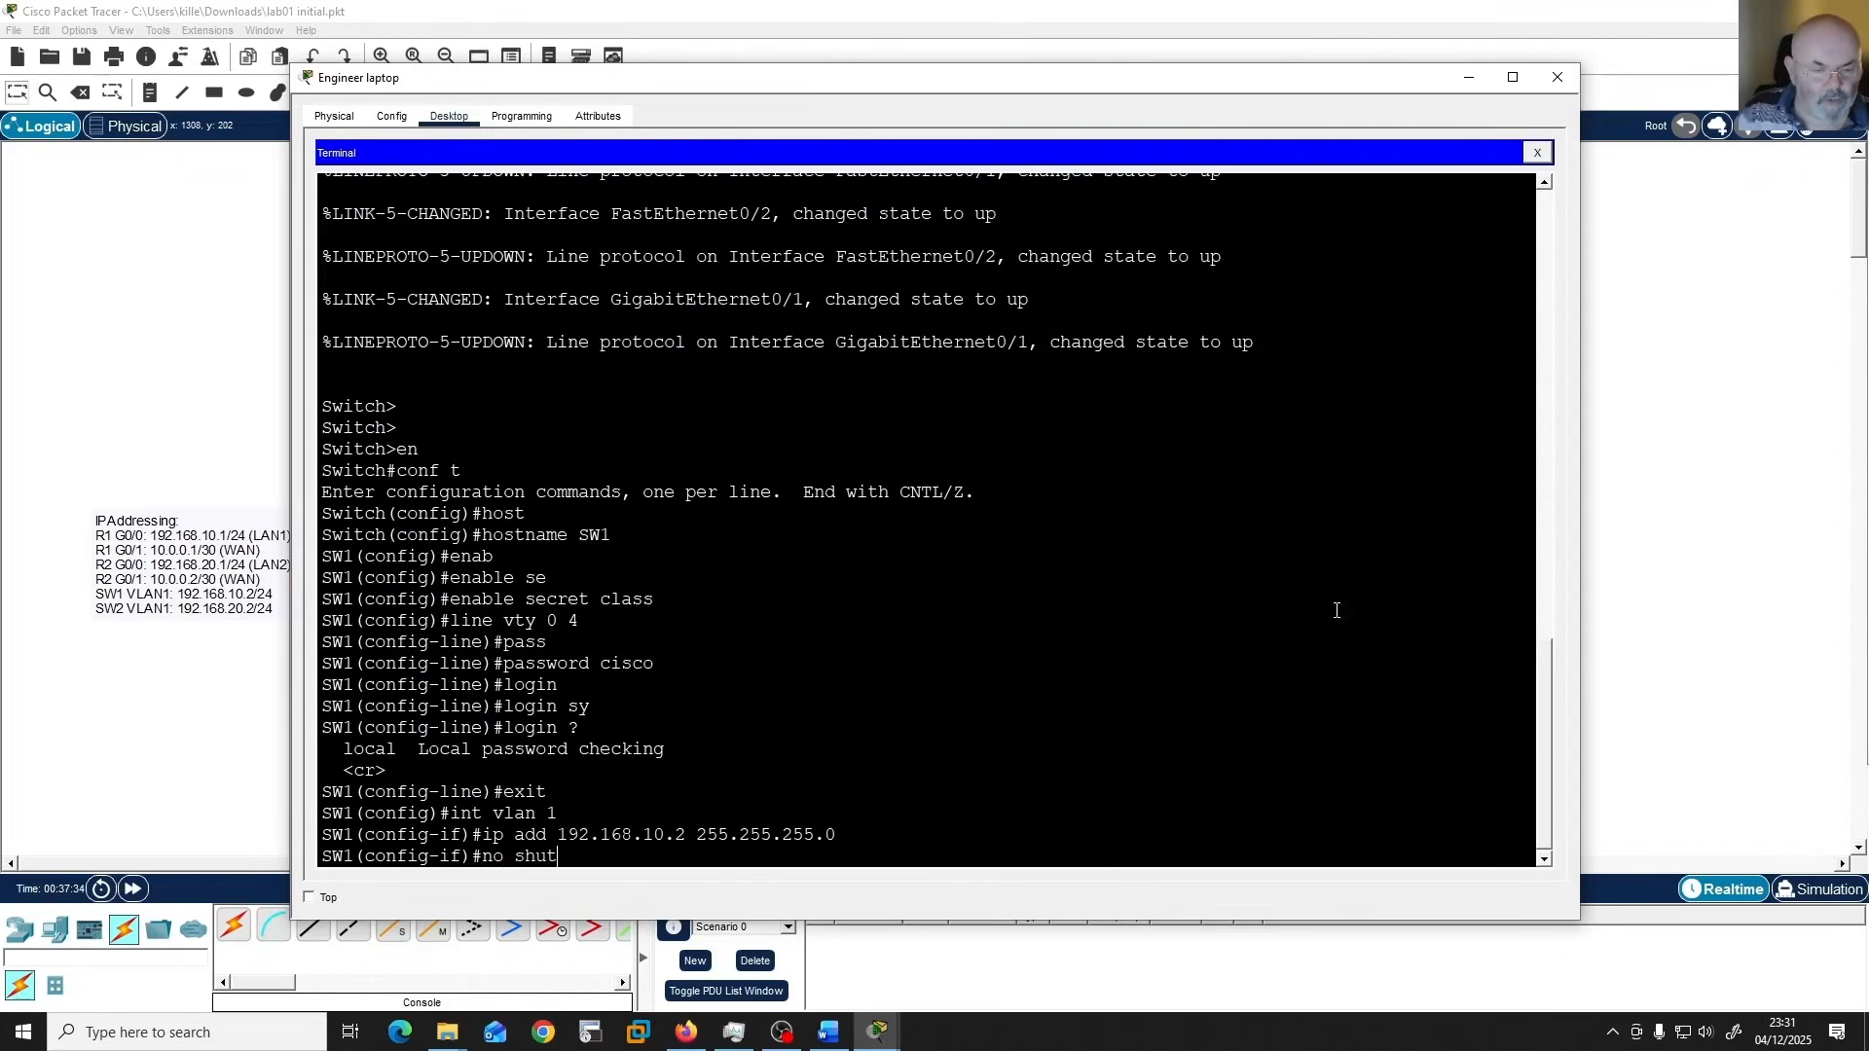
{"action": "key", "text": "Return"}
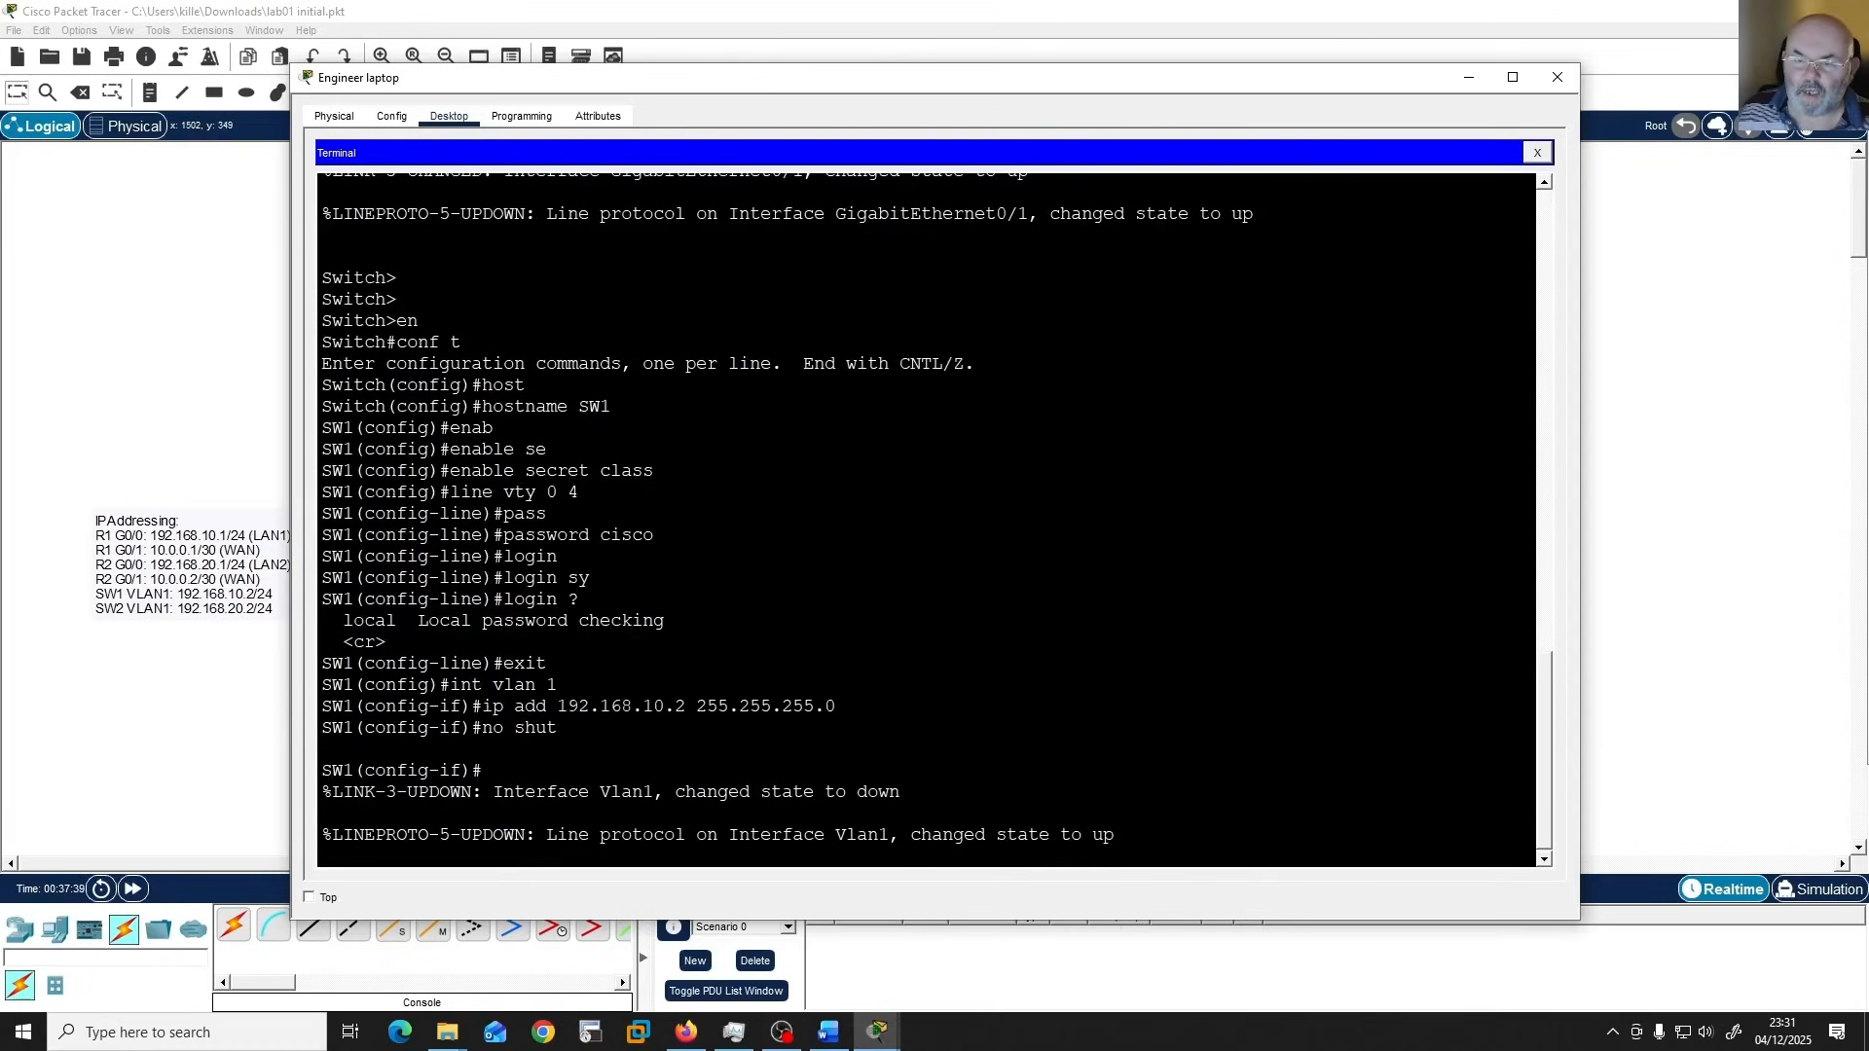
{"action": "key", "text": "alt+Tab"}
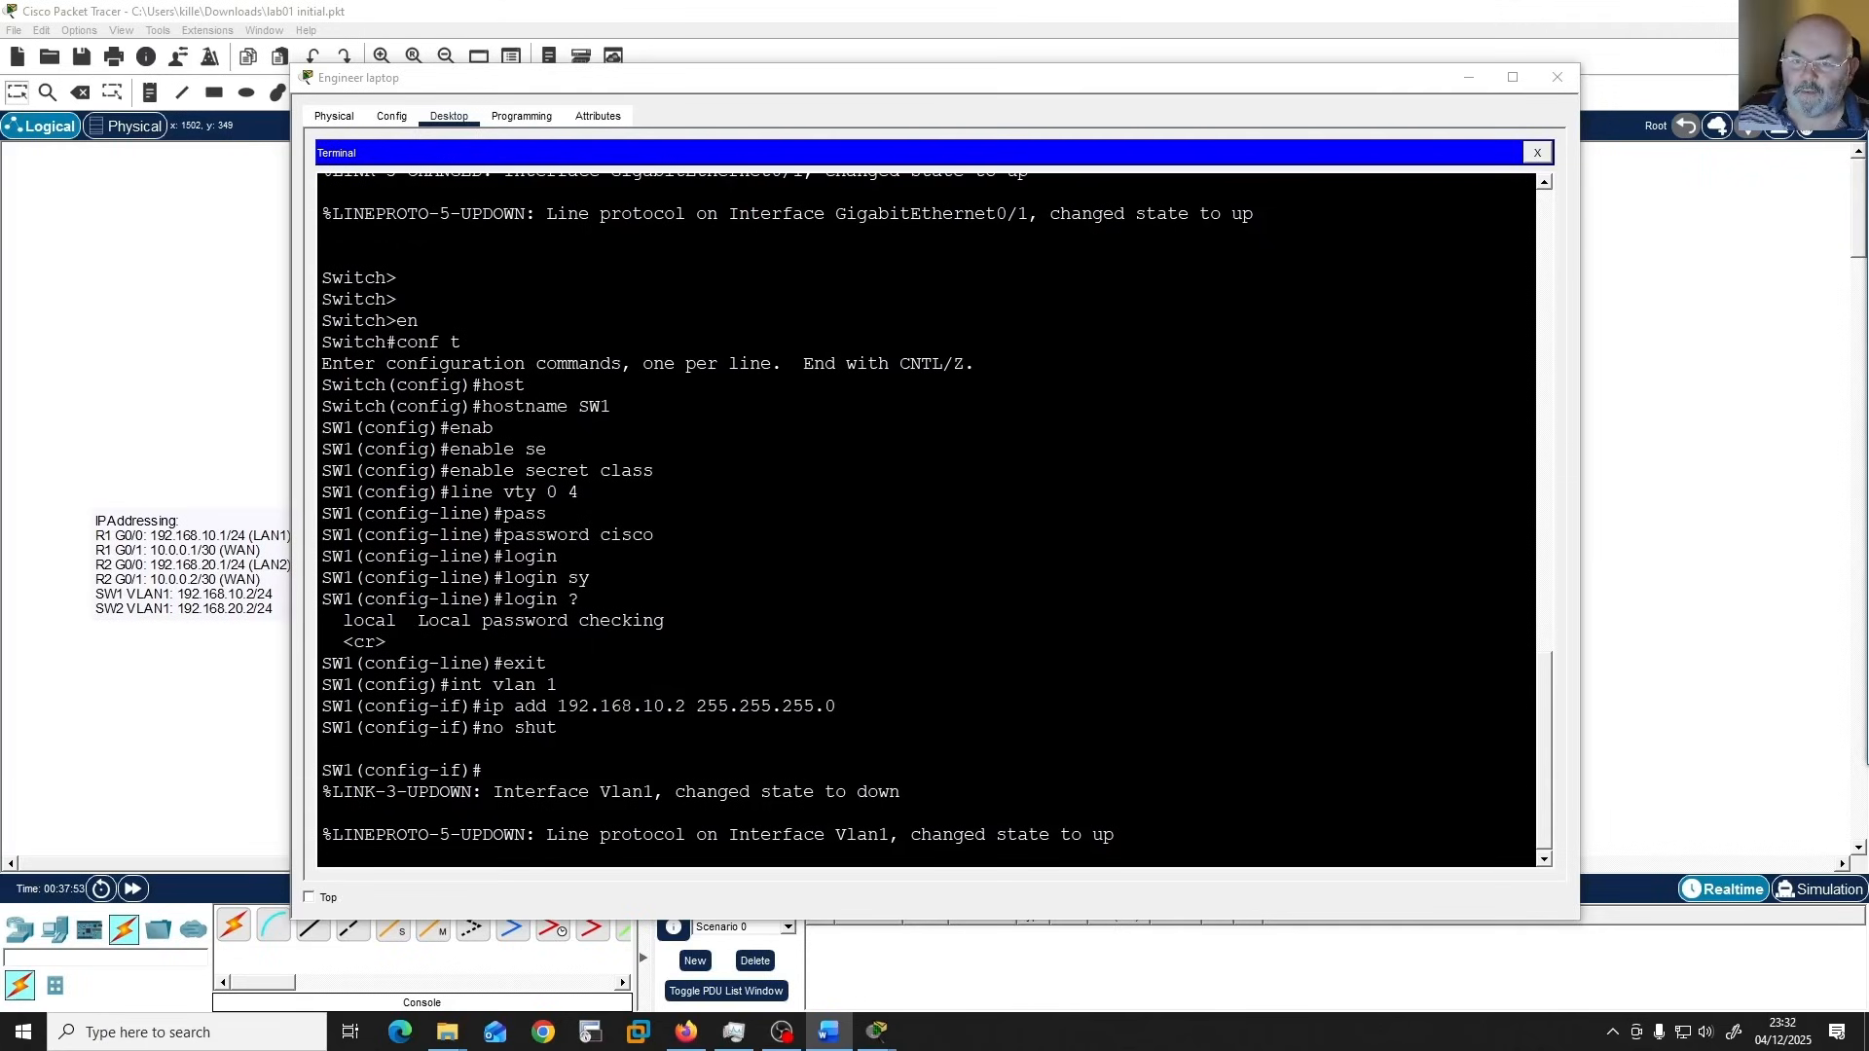
{"action": "key", "text": "Return"}
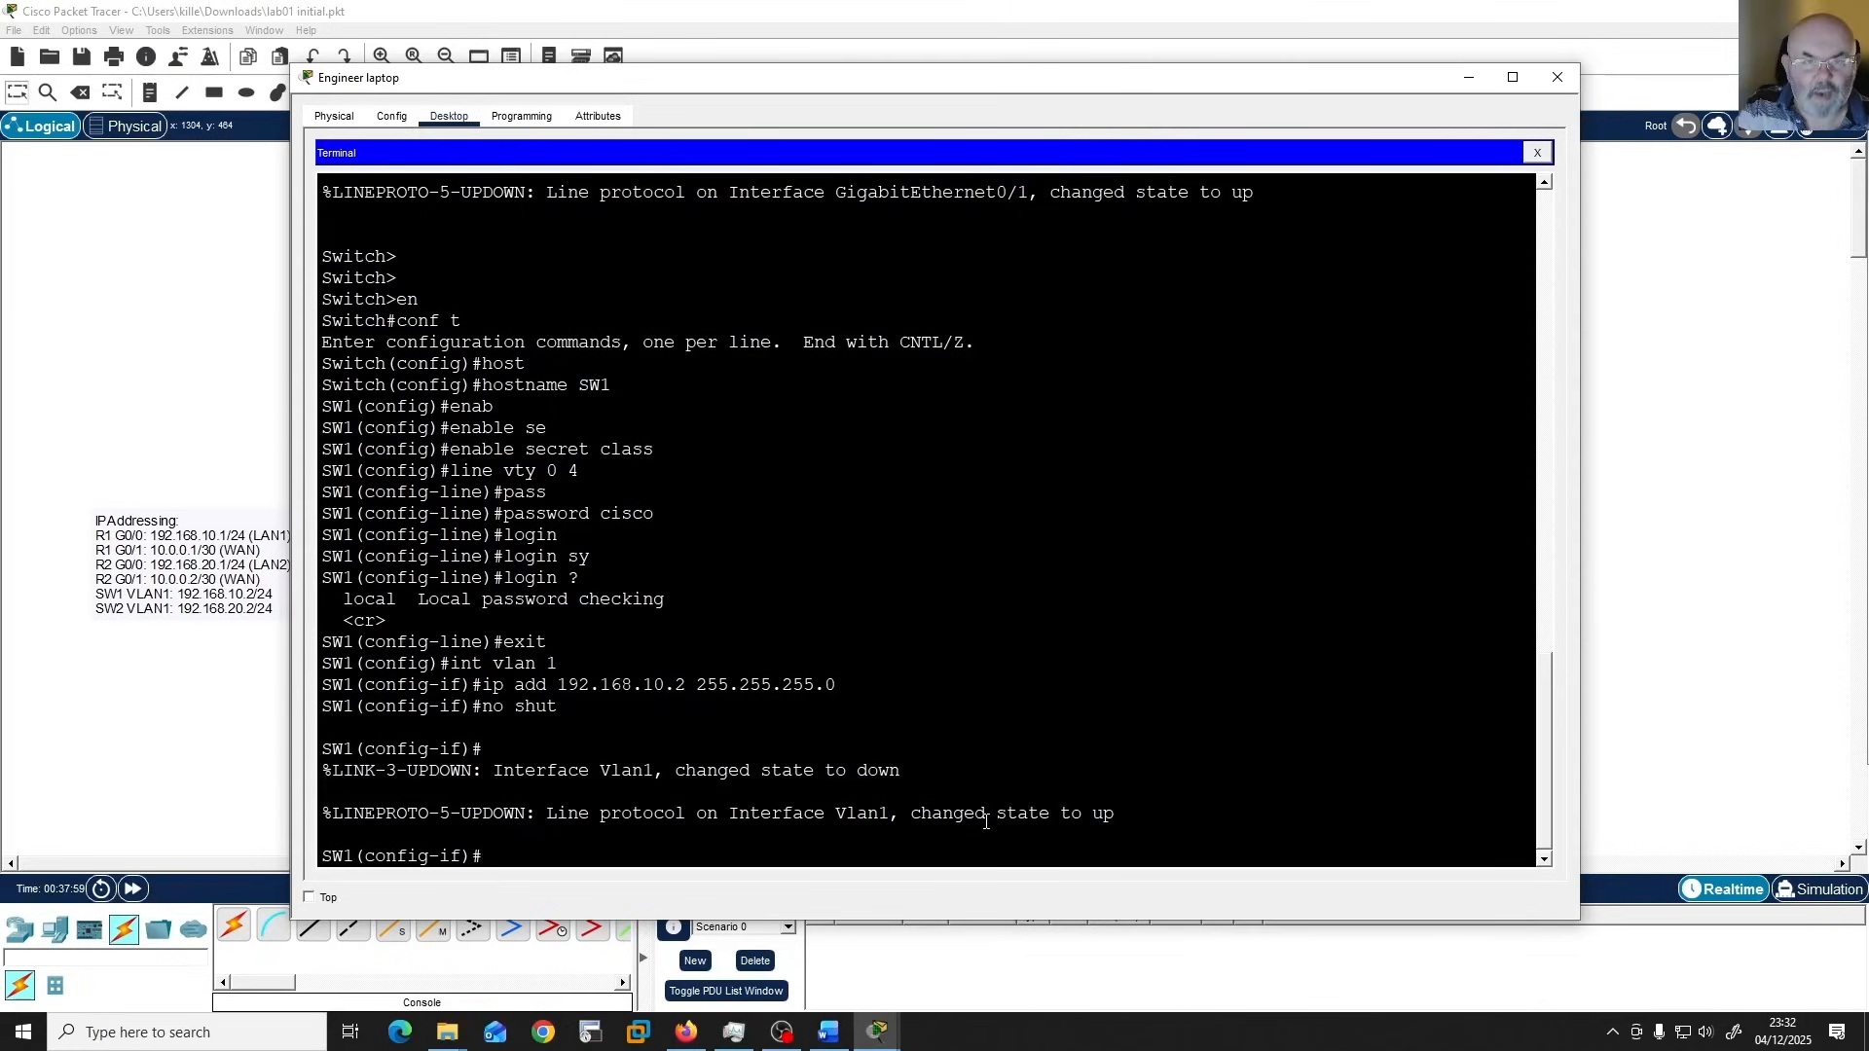
{"action": "type", "text": "exit"}
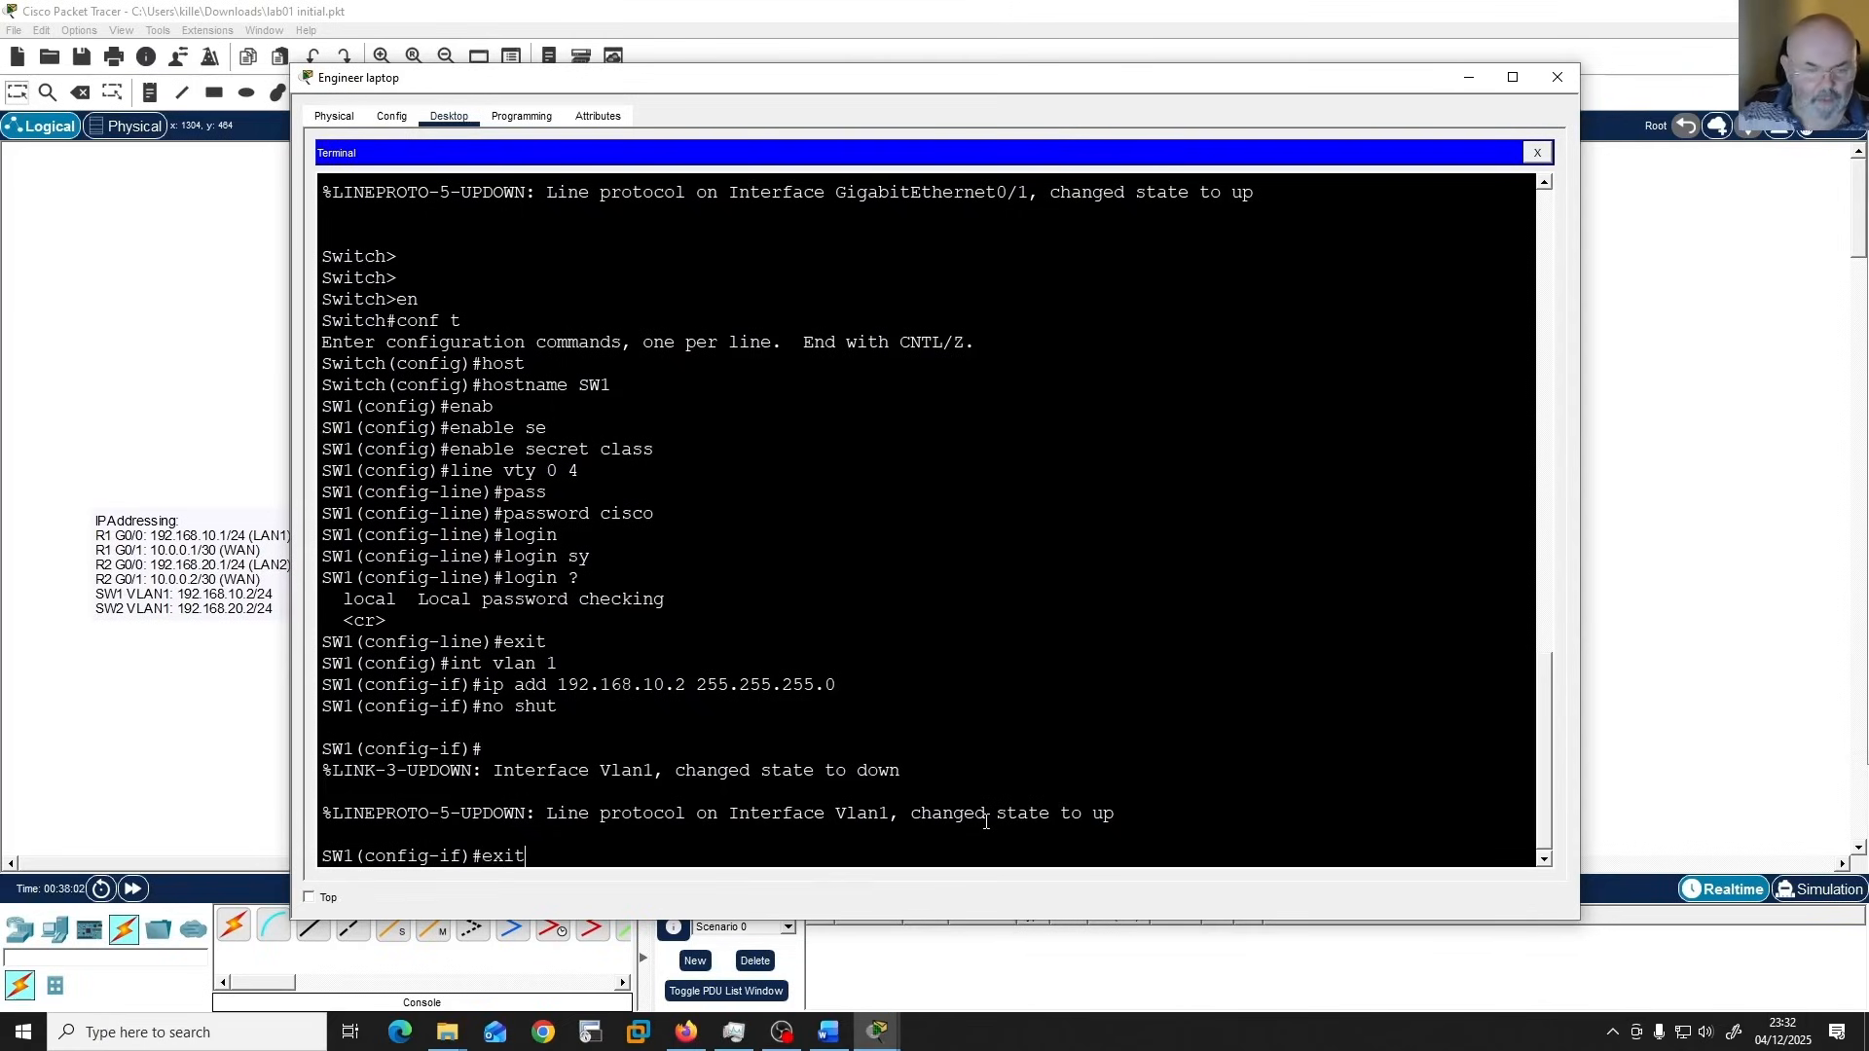
{"action": "key", "text": "Return"}
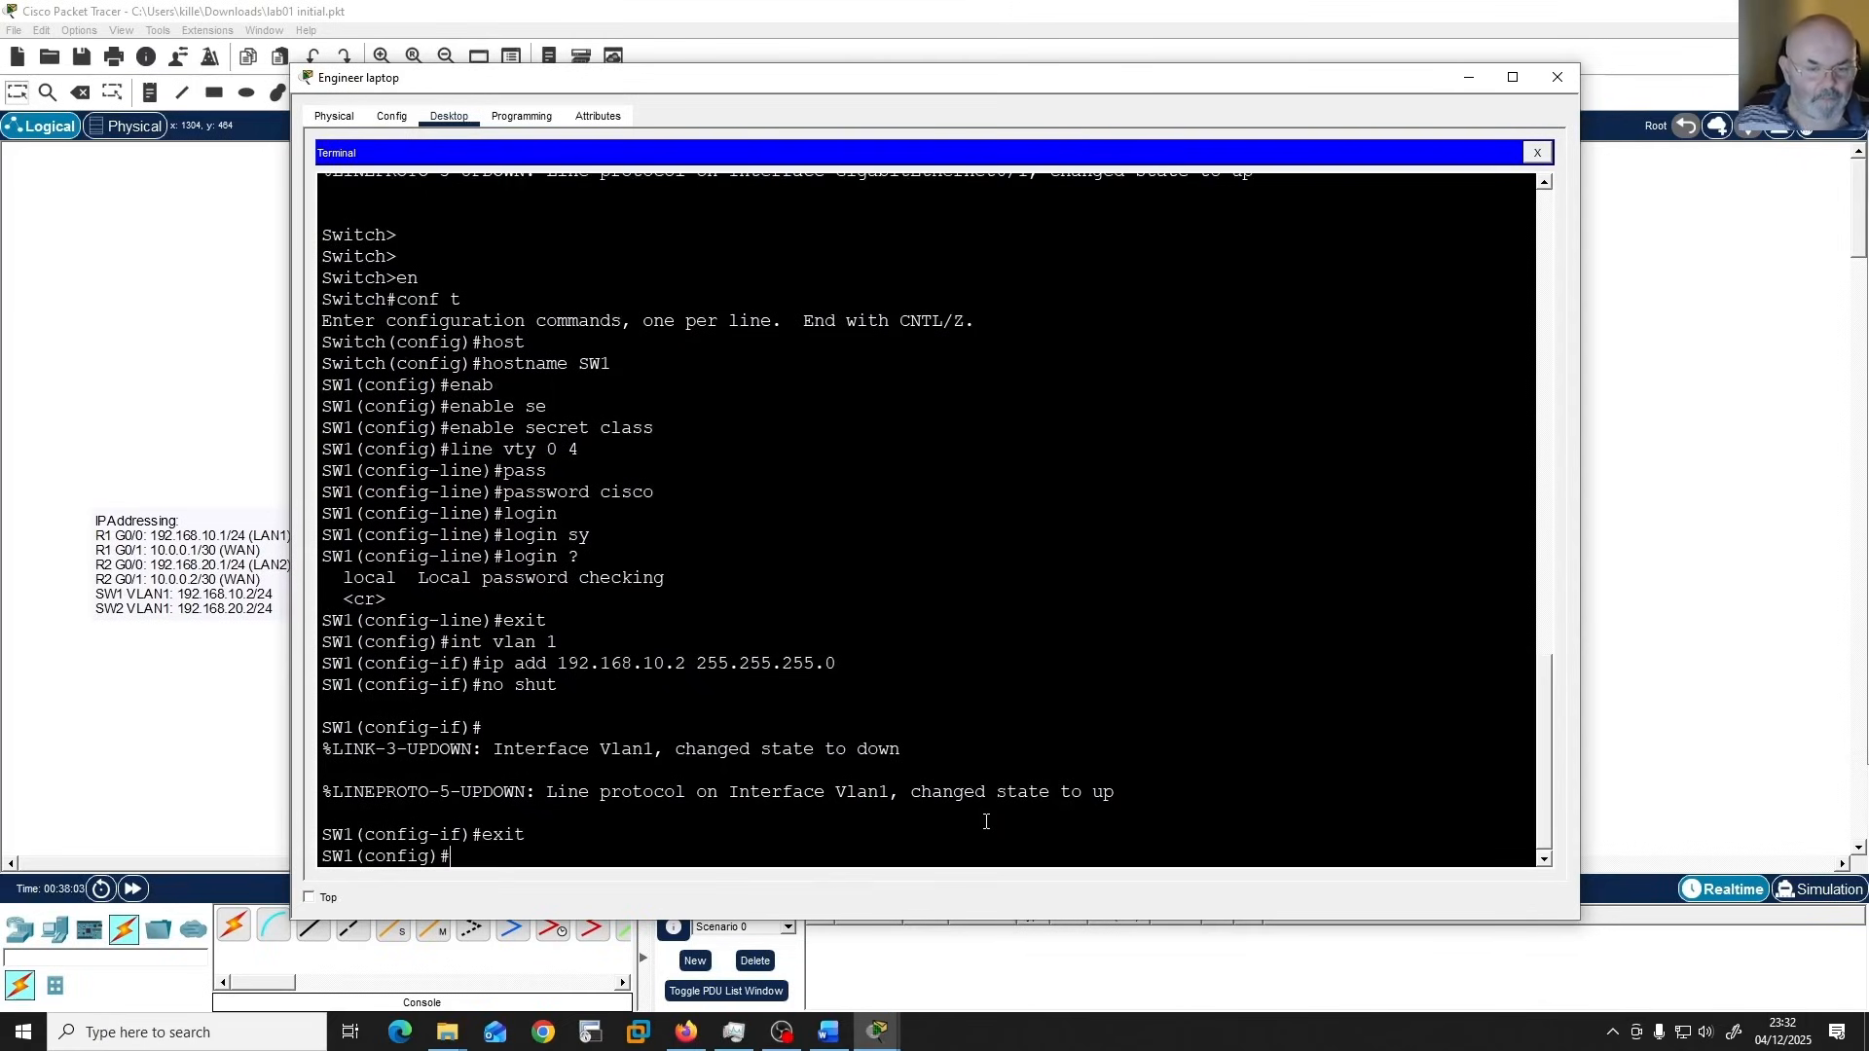
Create the local user account YouTube with its secret password in SW1's global configuration.
{"action": "right_click", "coordinate": [985, 823]}
{"action": "left_click", "coordinate": [1012, 846]}
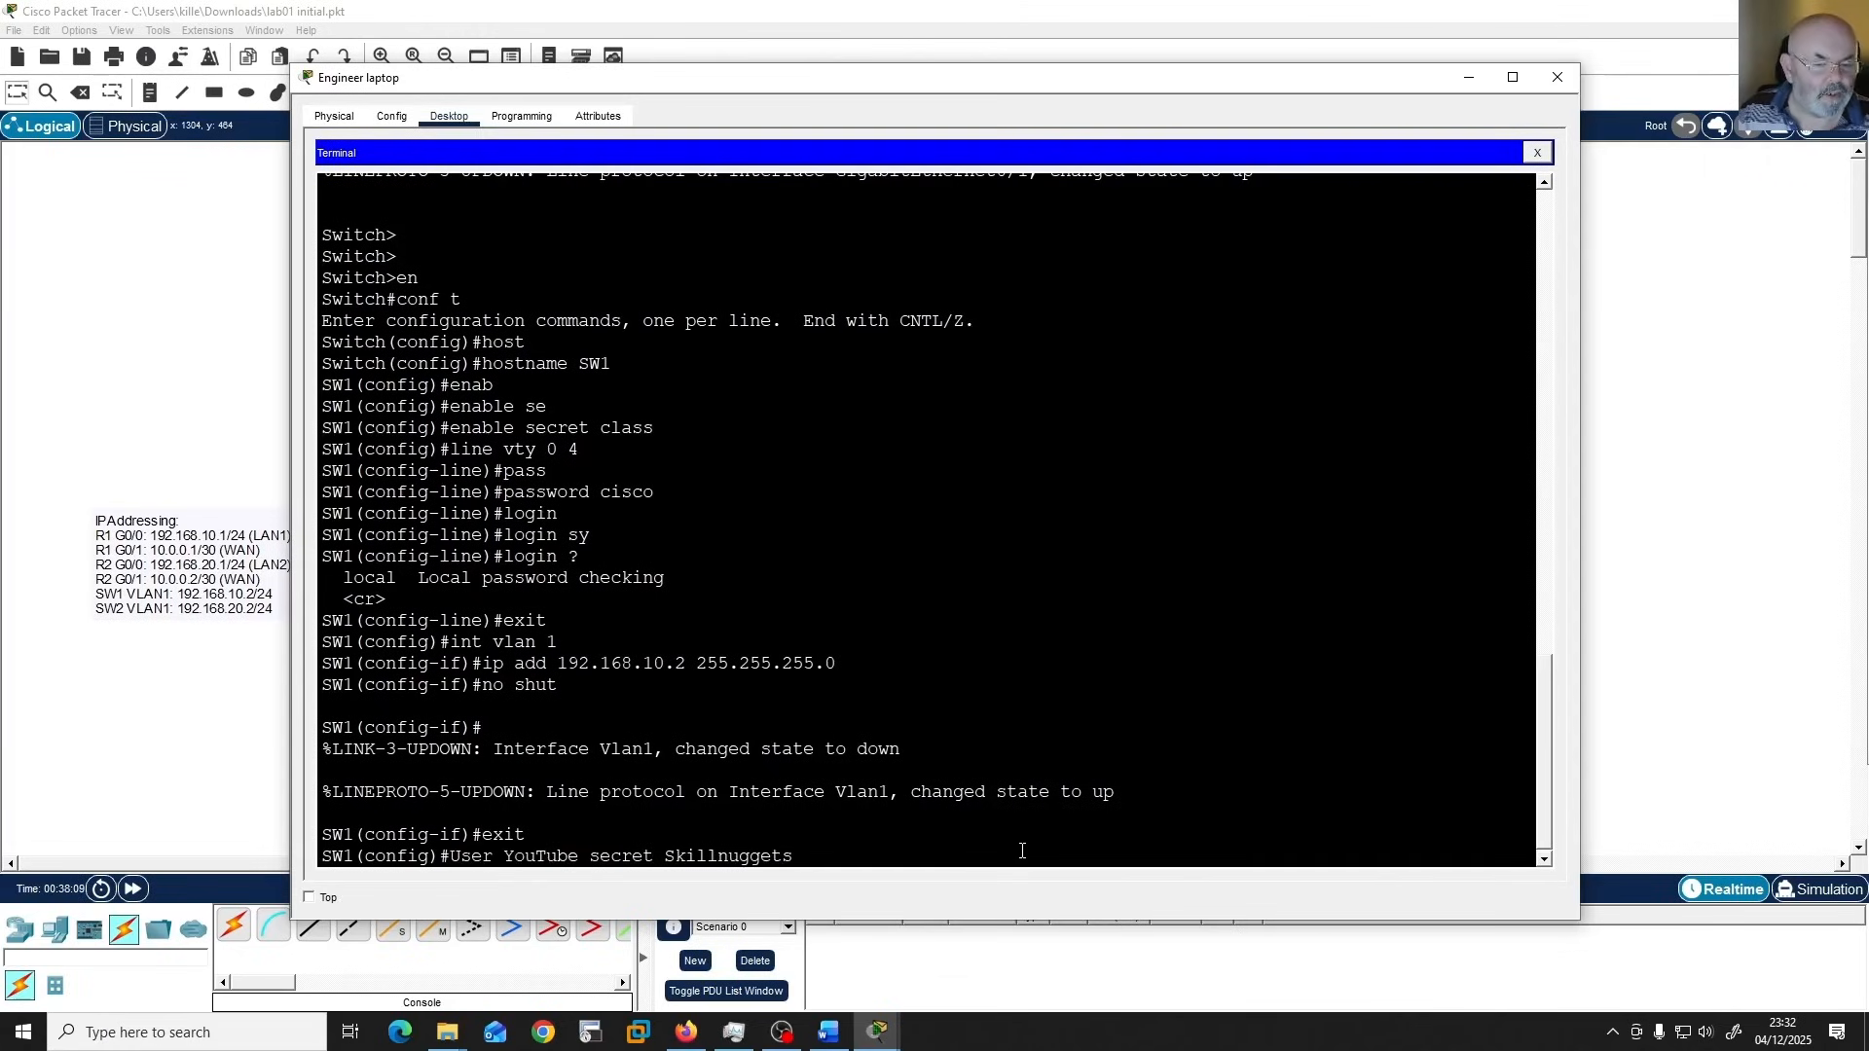
{"action": "key", "text": "Return"}
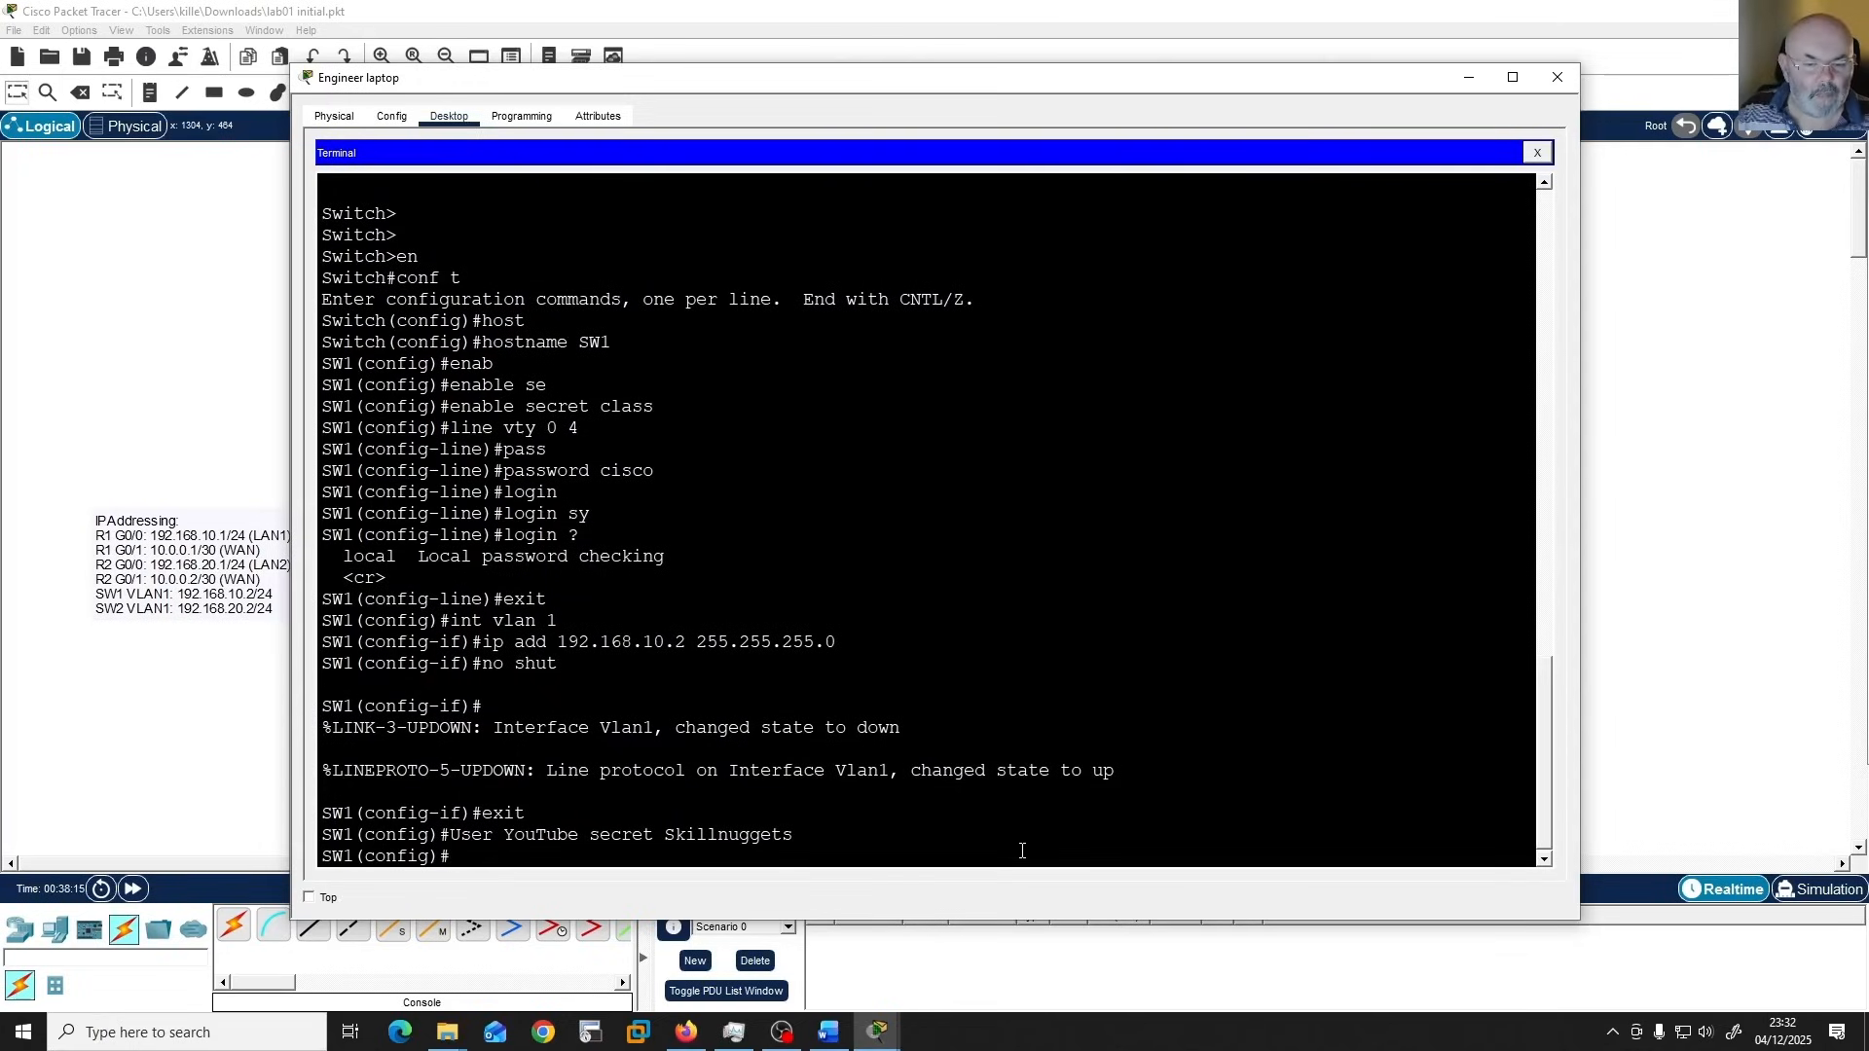
{"action": "key", "text": "Up"}
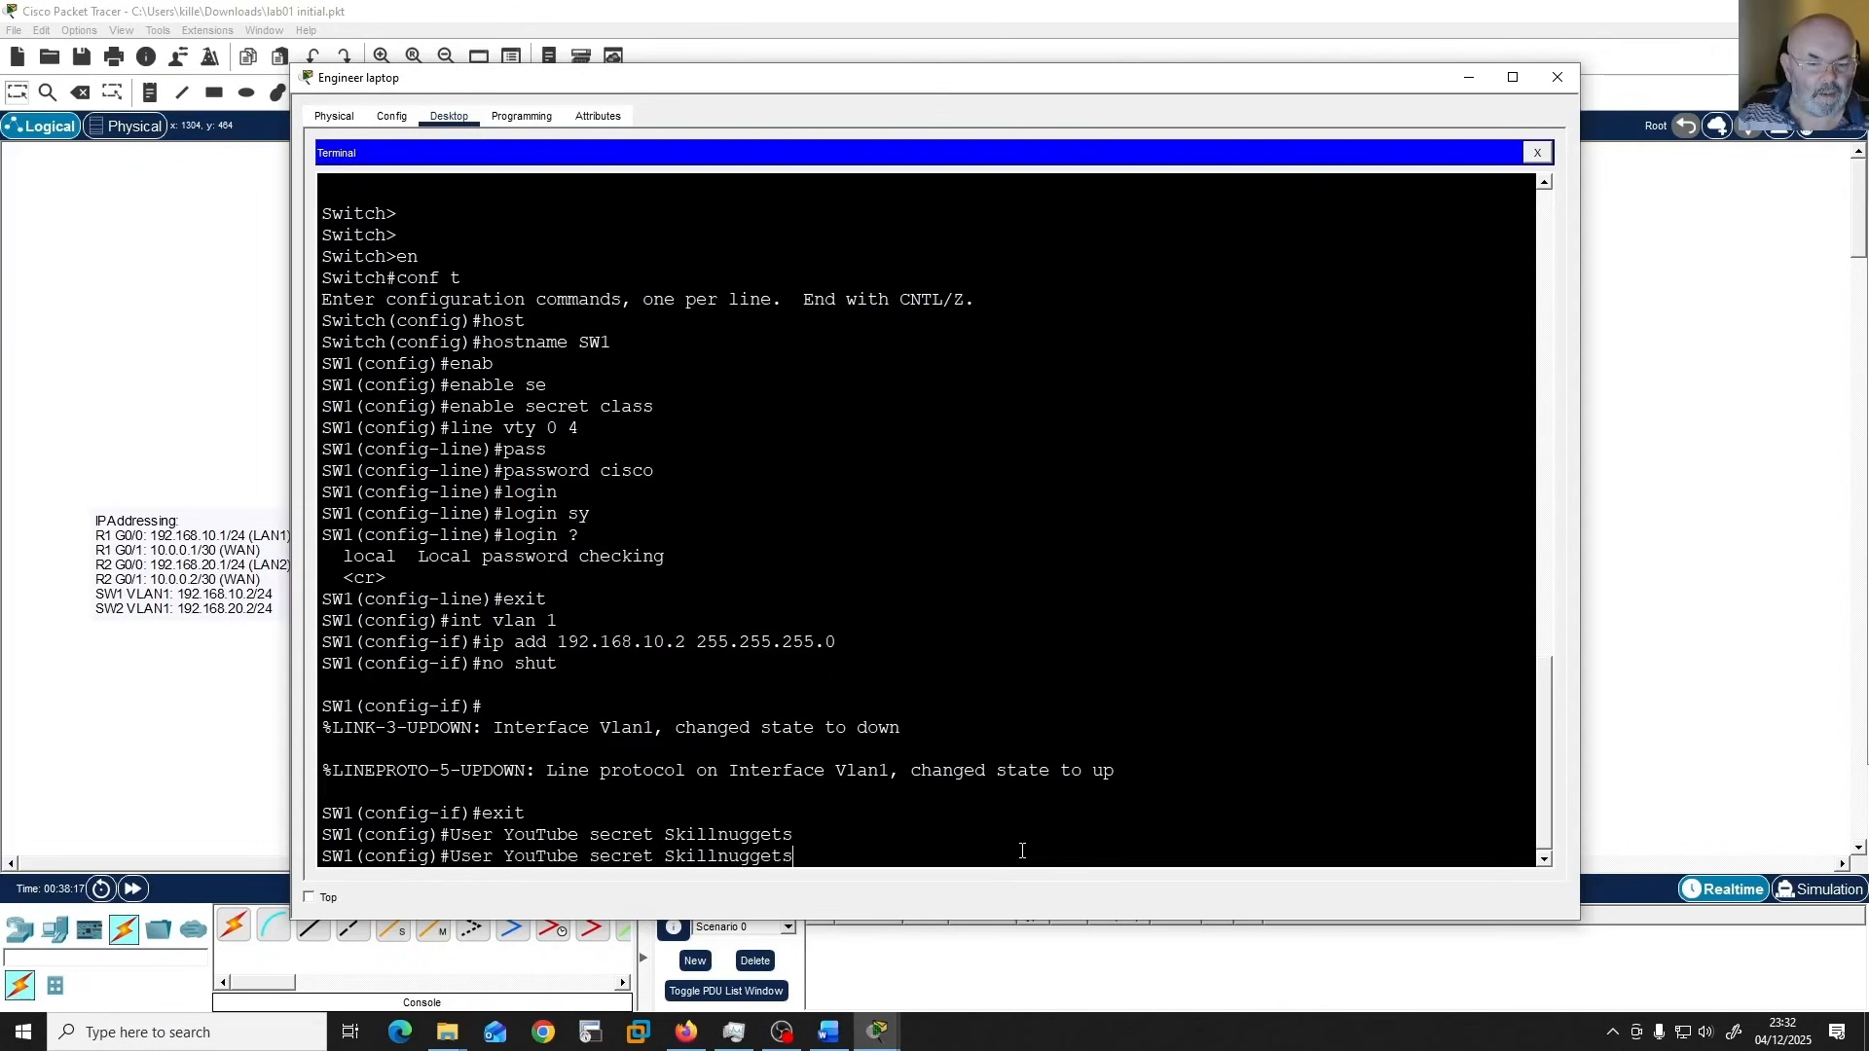
{"action": "key", "text": "Return"}
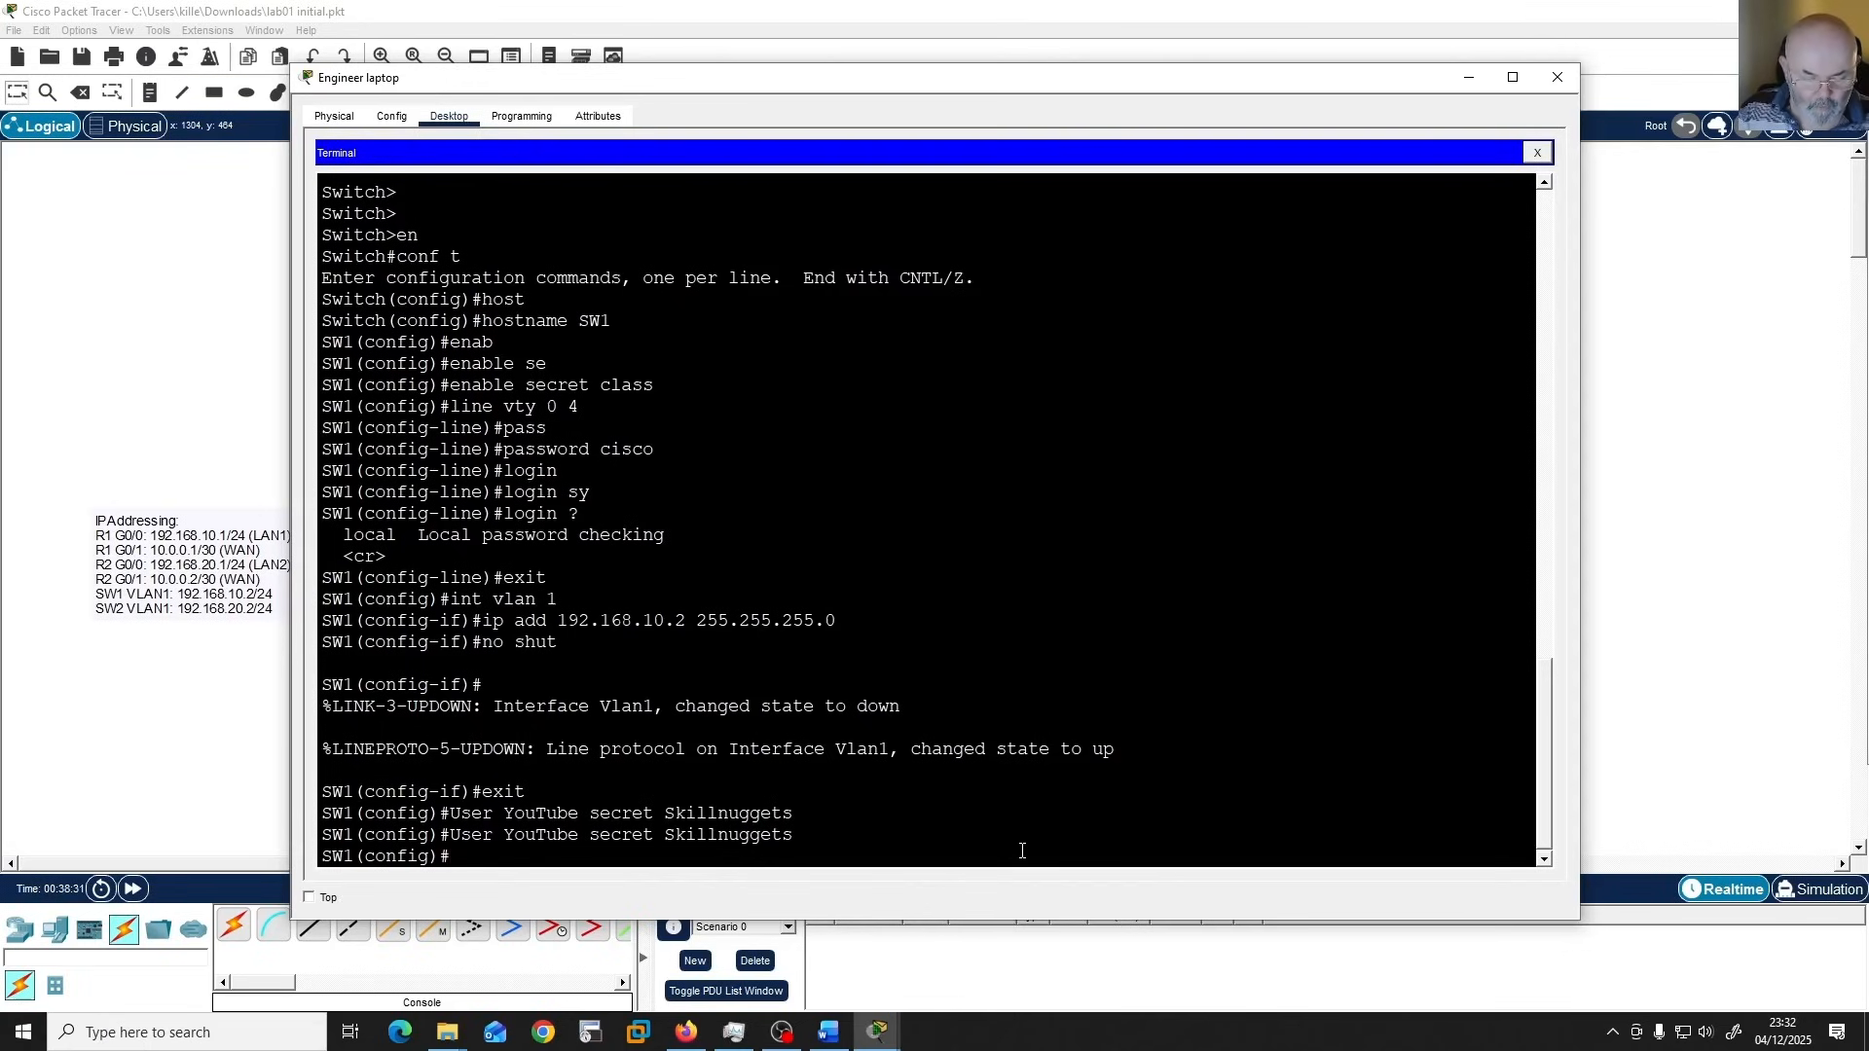
Exit configuration mode on SW1 and copy the running-config to startup-config, accepting the default destination filename.
{"action": "type", "text": "end"}
{"action": "key", "text": "Return"}
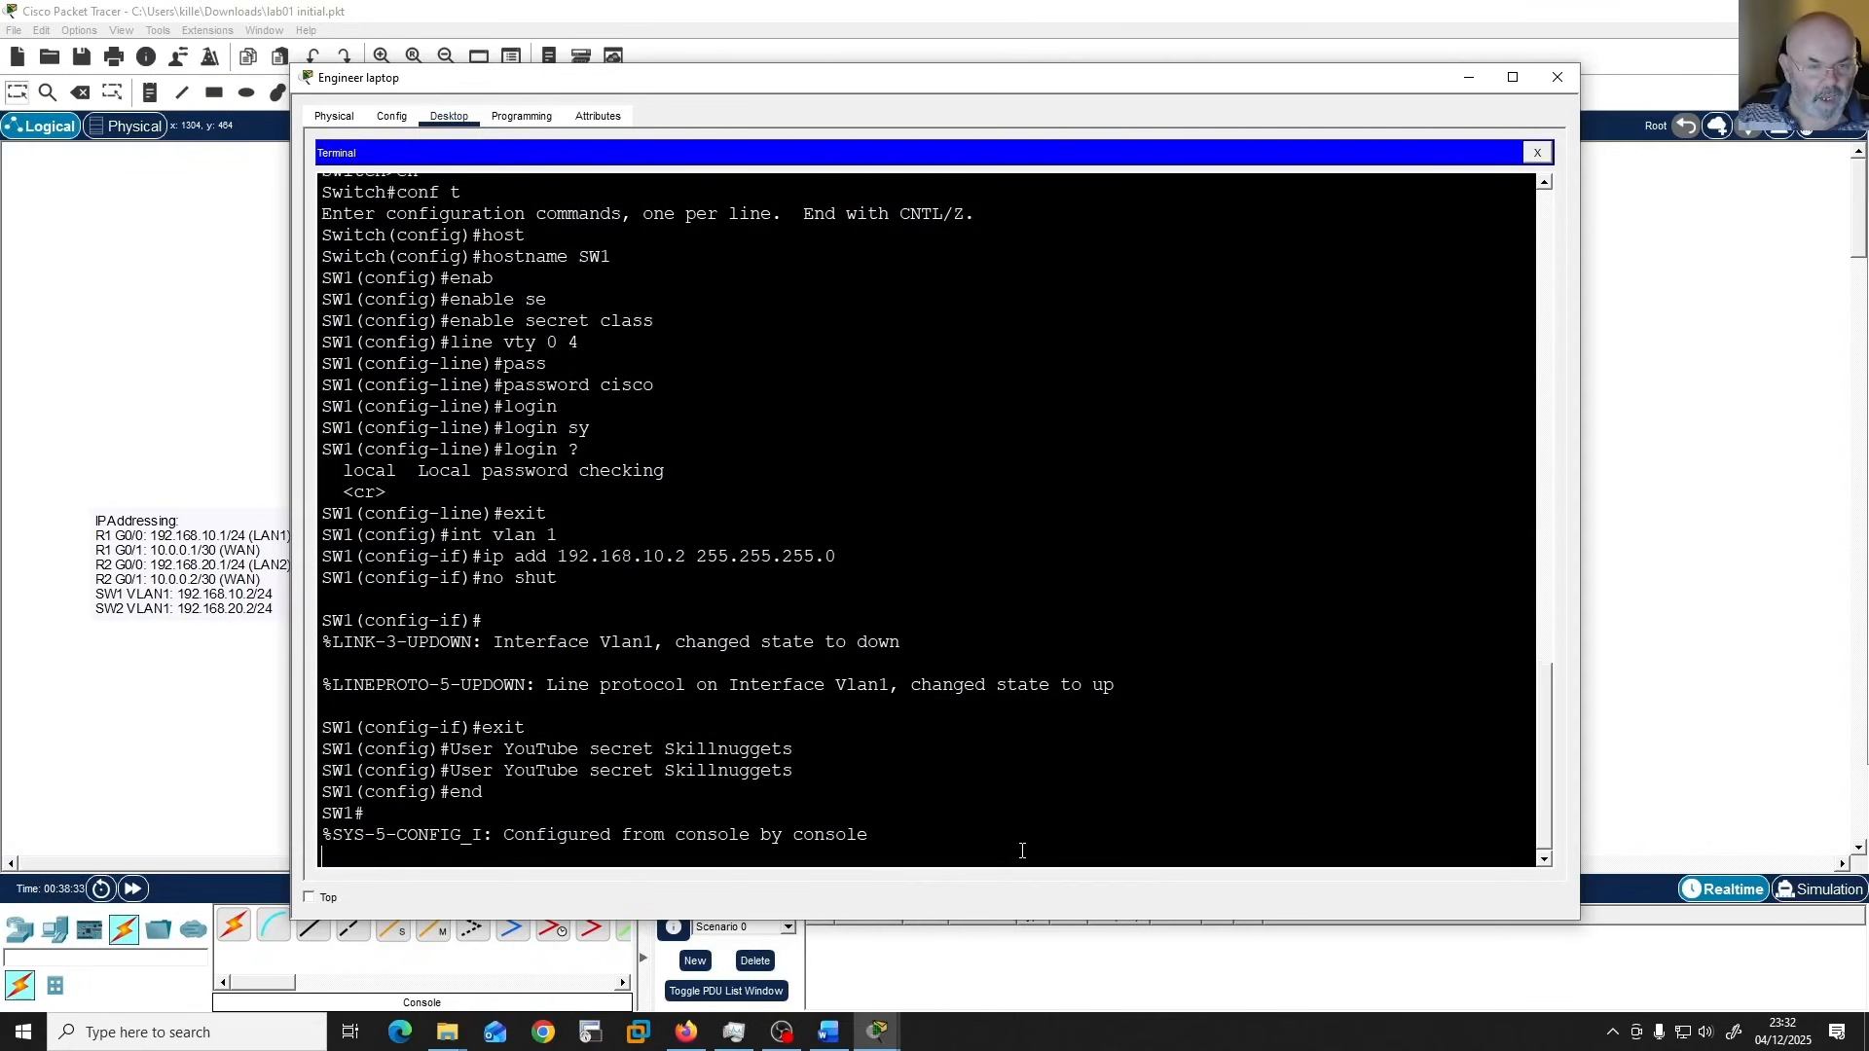
{"action": "type", "text": "copy"}
{"action": "key", "text": "Tab"}
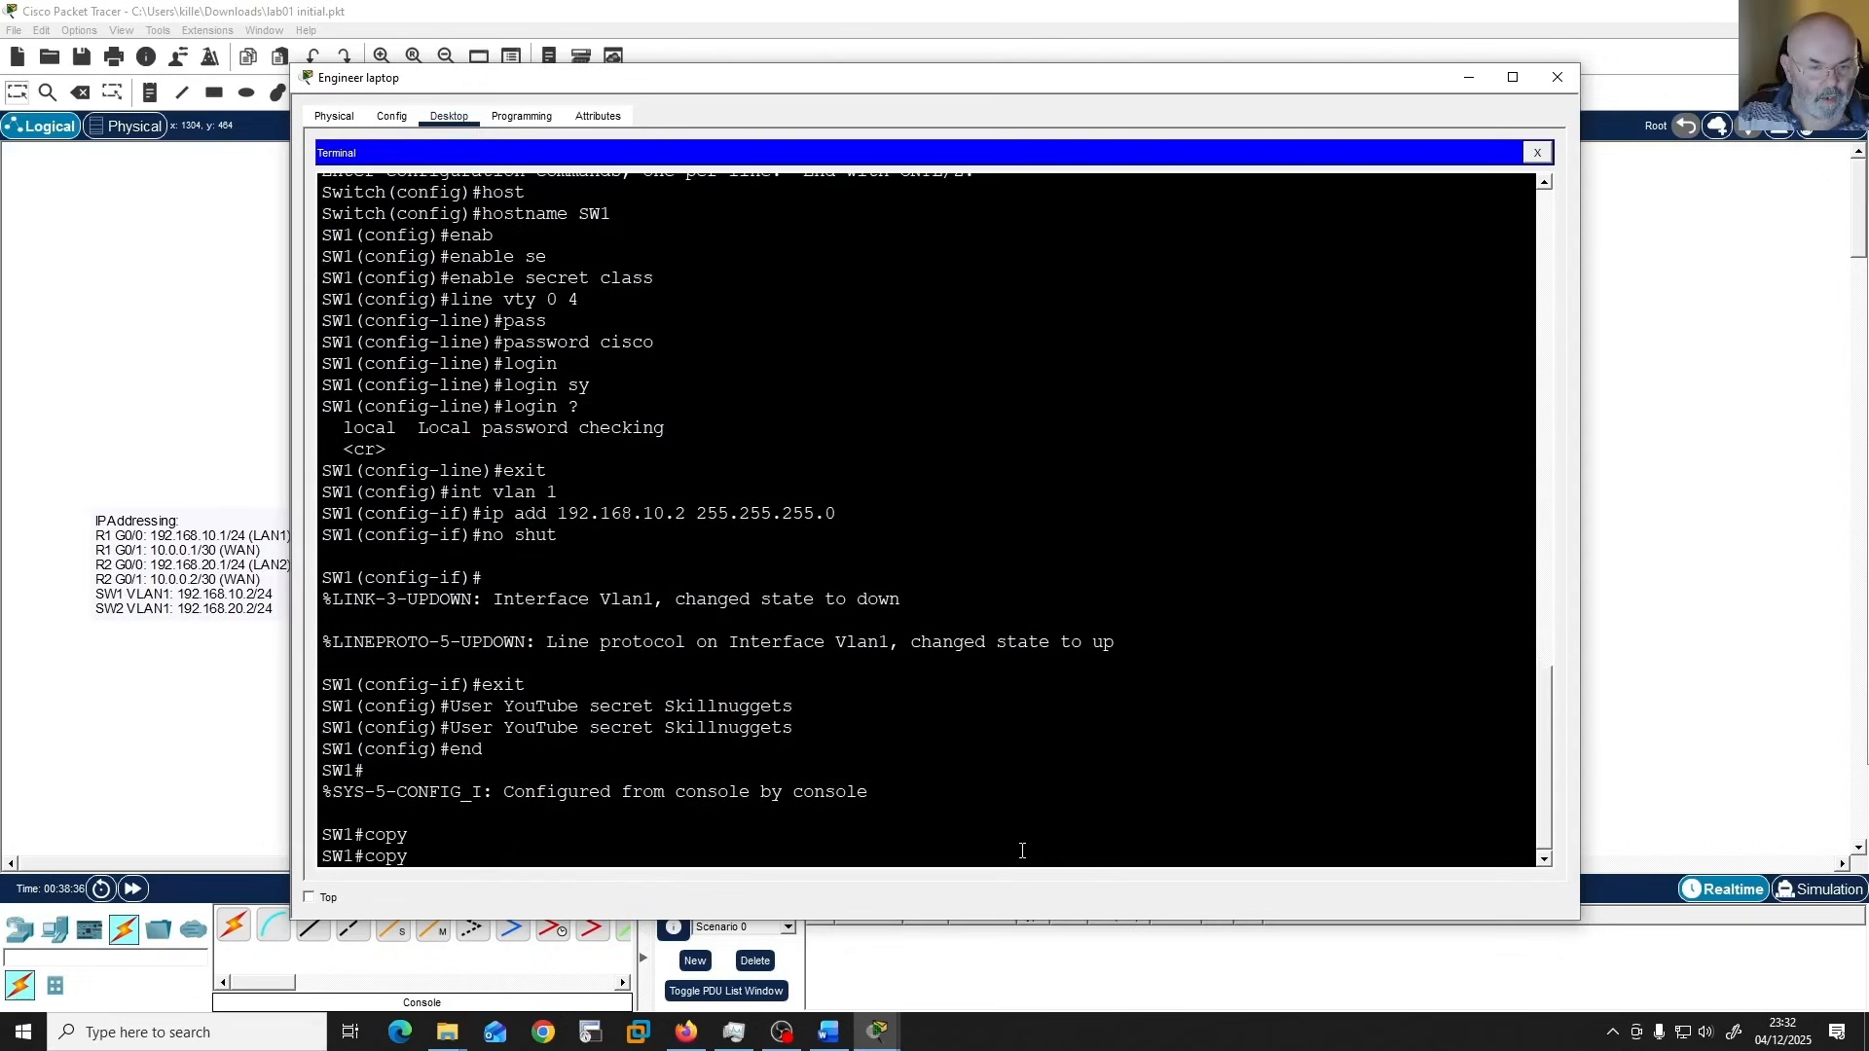
{"action": "type", "text": "run"}
{"action": "key", "text": "Tab"}
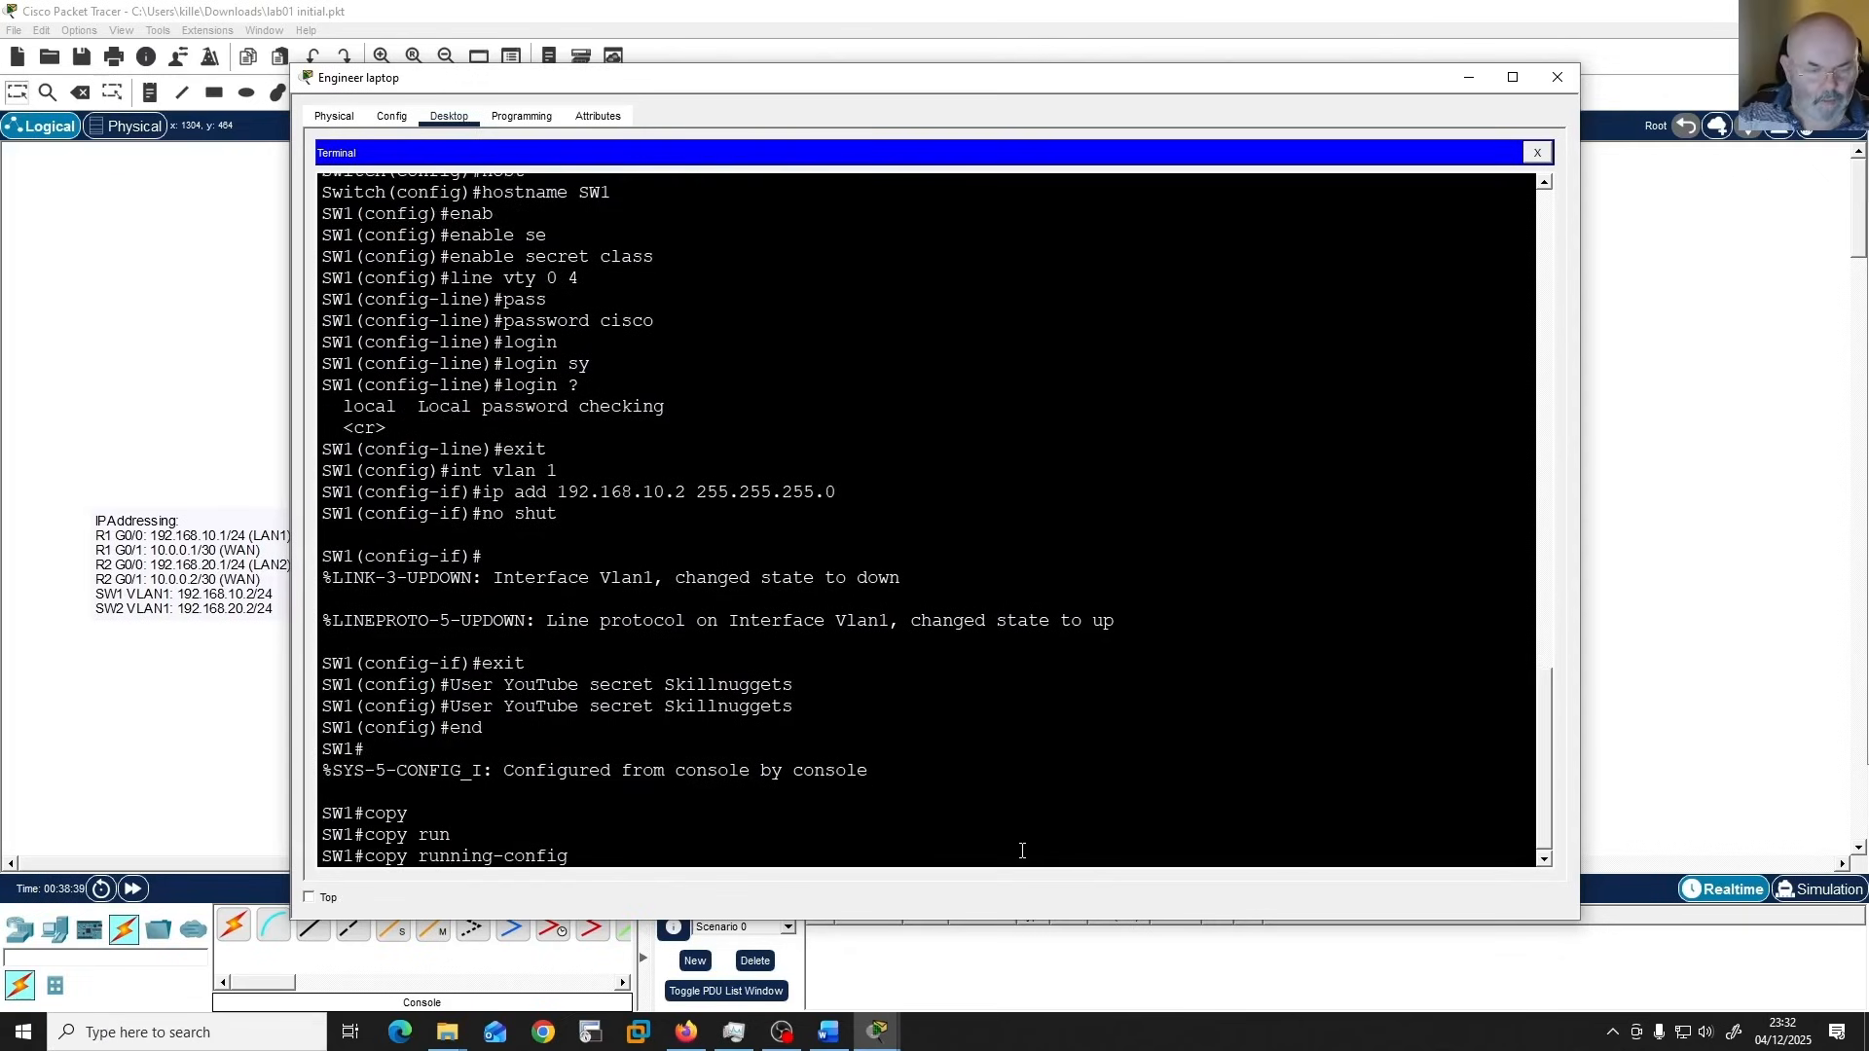
{"action": "type", "text": "st"}
{"action": "key", "text": "Tab"}
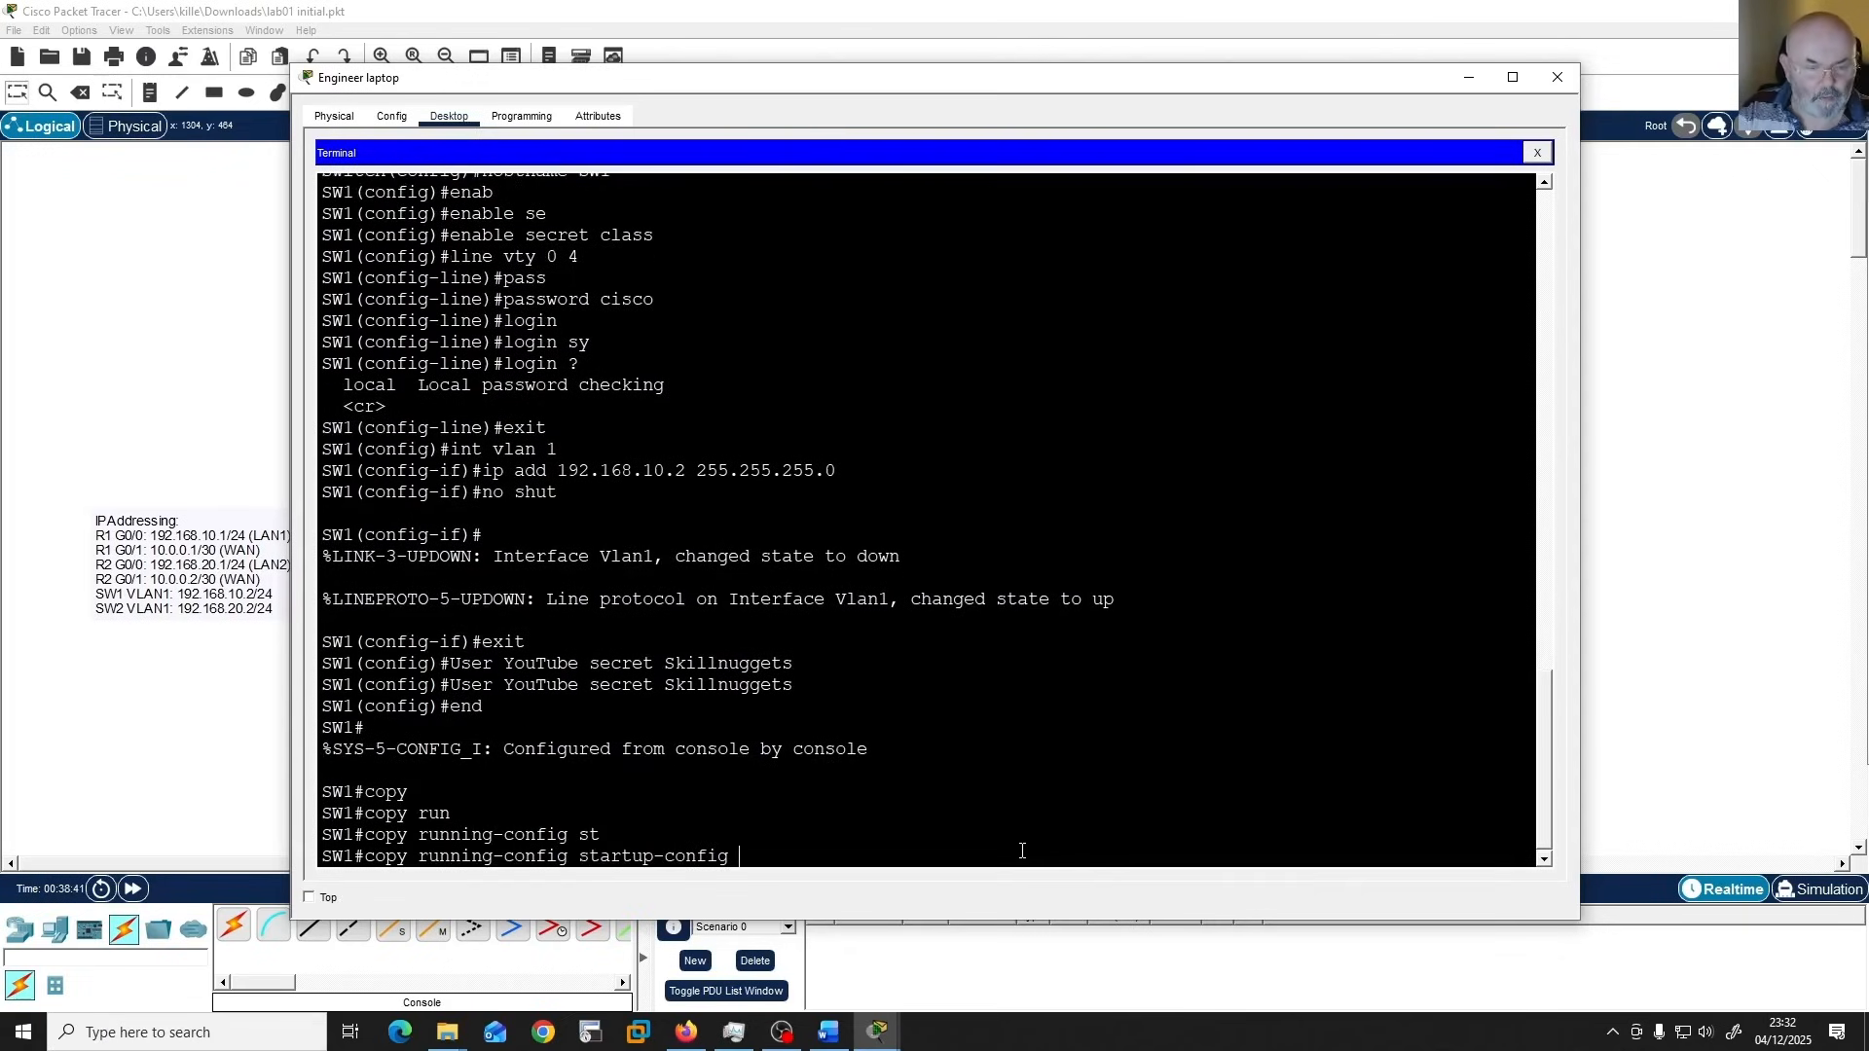
{"action": "key", "text": "Return"}
{"action": "key", "text": "Return"}
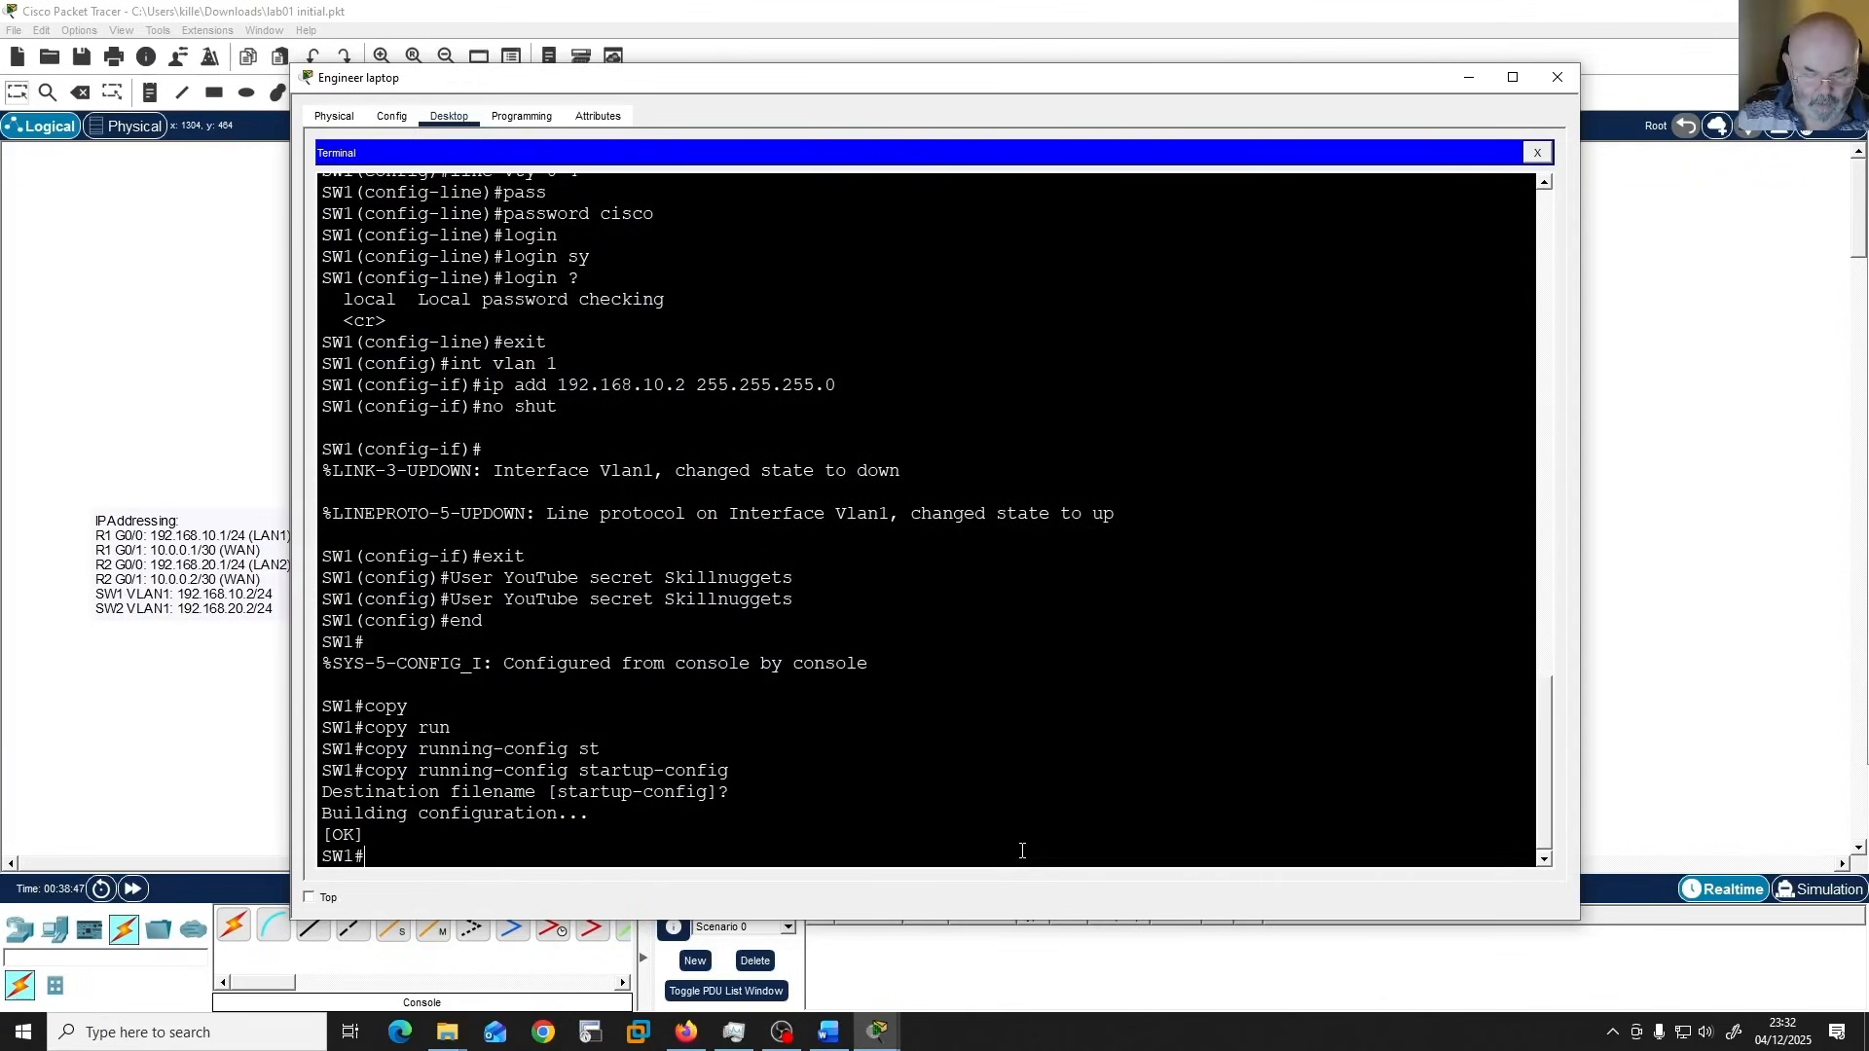
Display SW1's running configuration and page through to its end, checking the user account, VLAN 1 address and line settings.
{"action": "type", "text": "show run"}
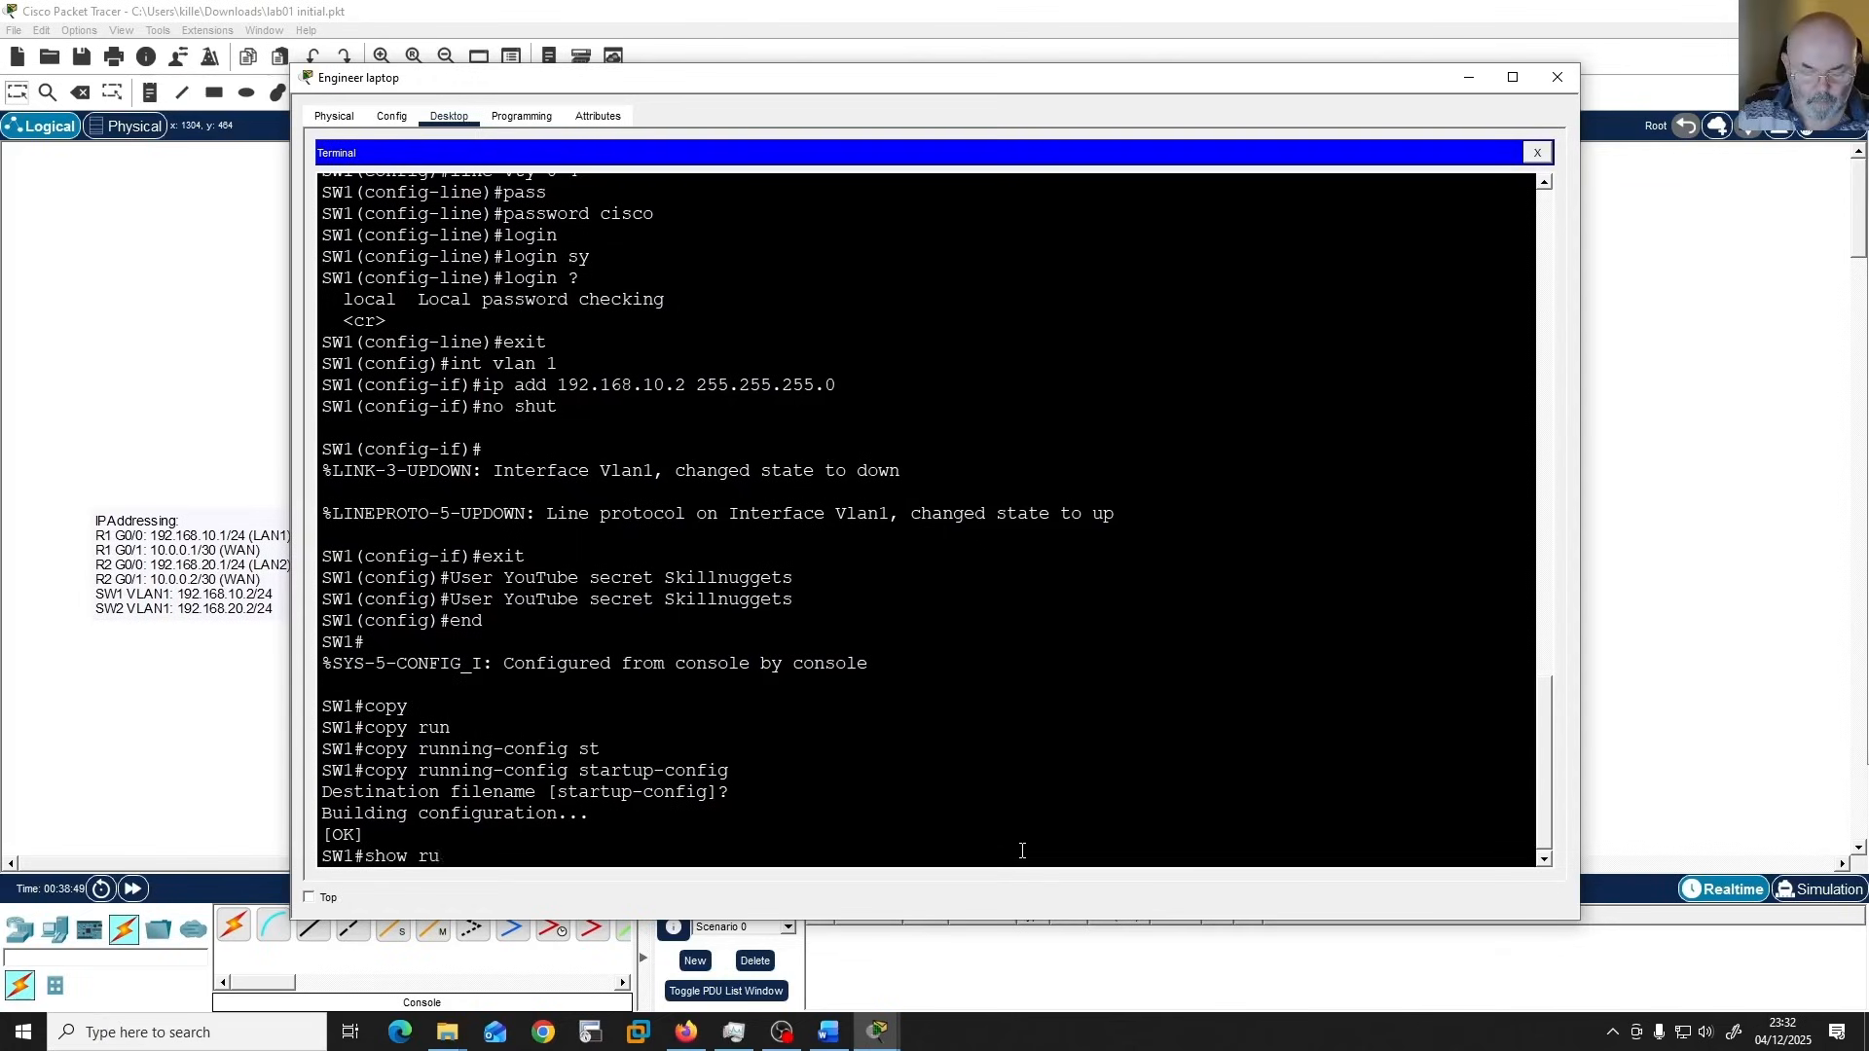
{"action": "key", "text": "Tab"}
{"action": "key", "text": "Return"}
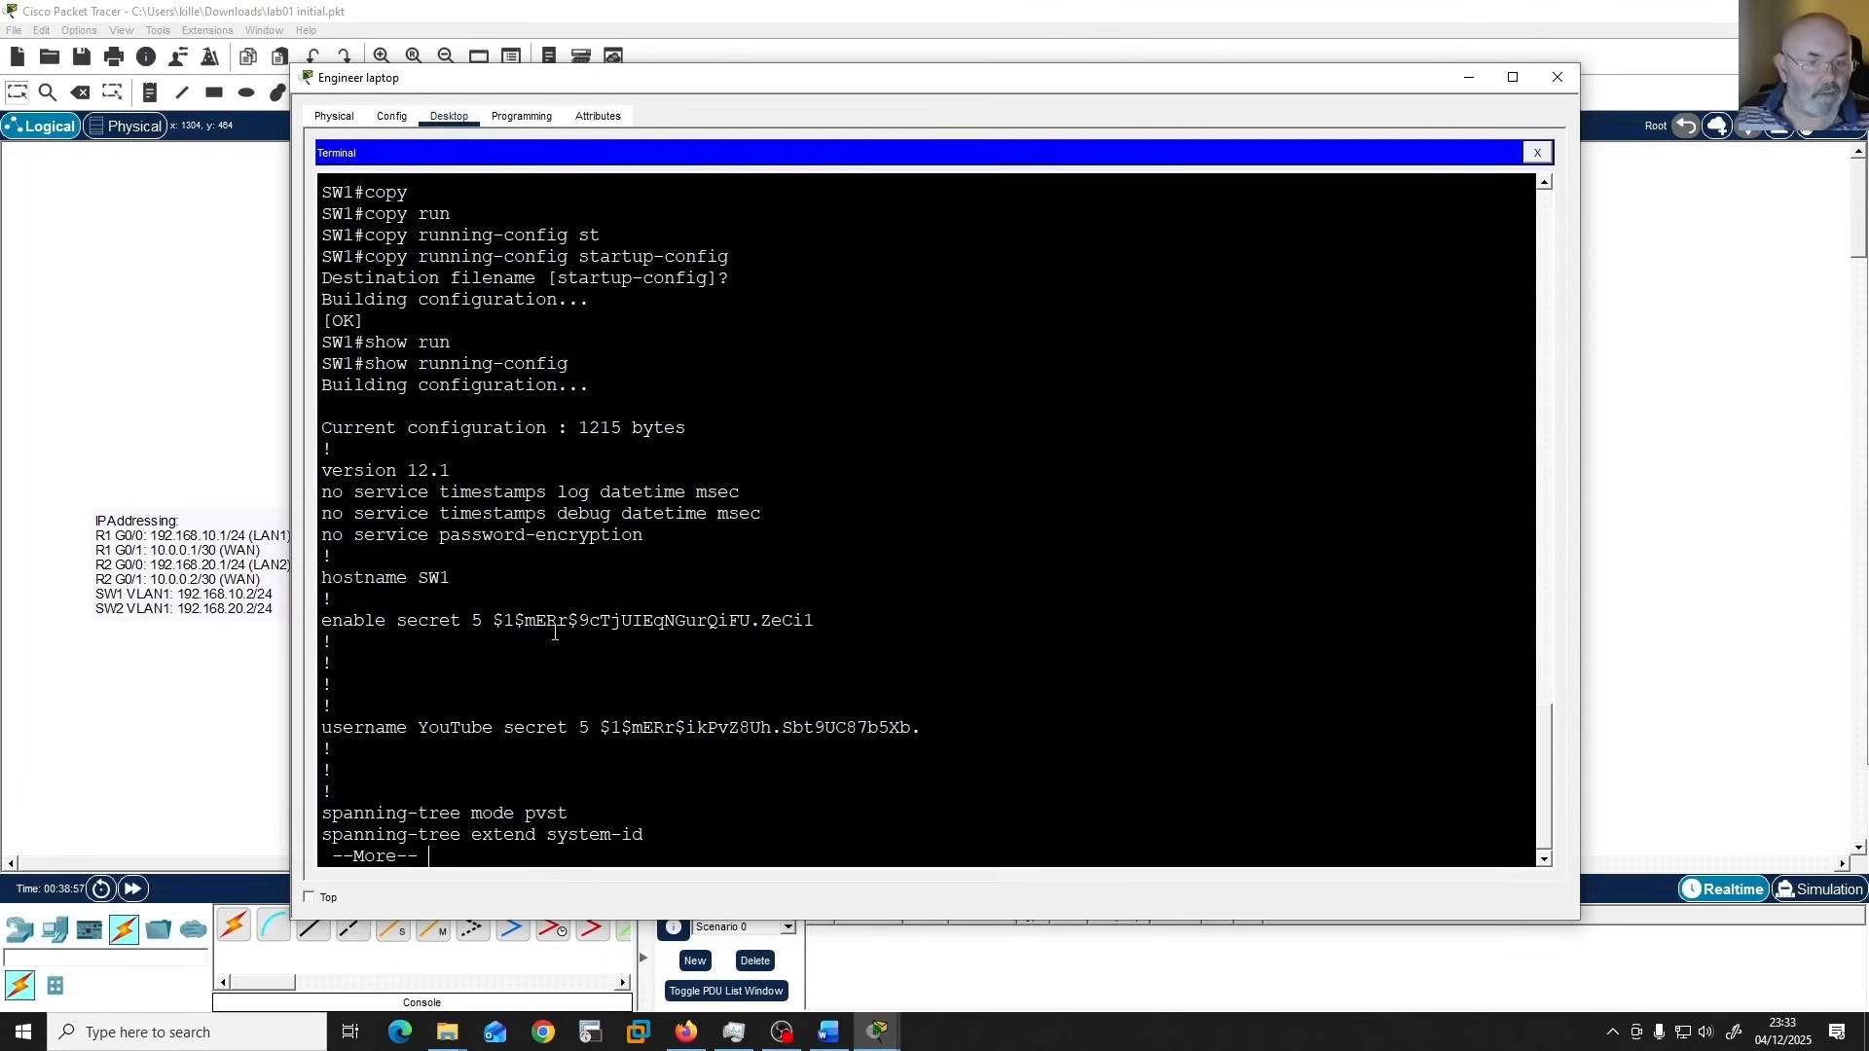
{"action": "left_click", "coordinate": [1070, 741]}
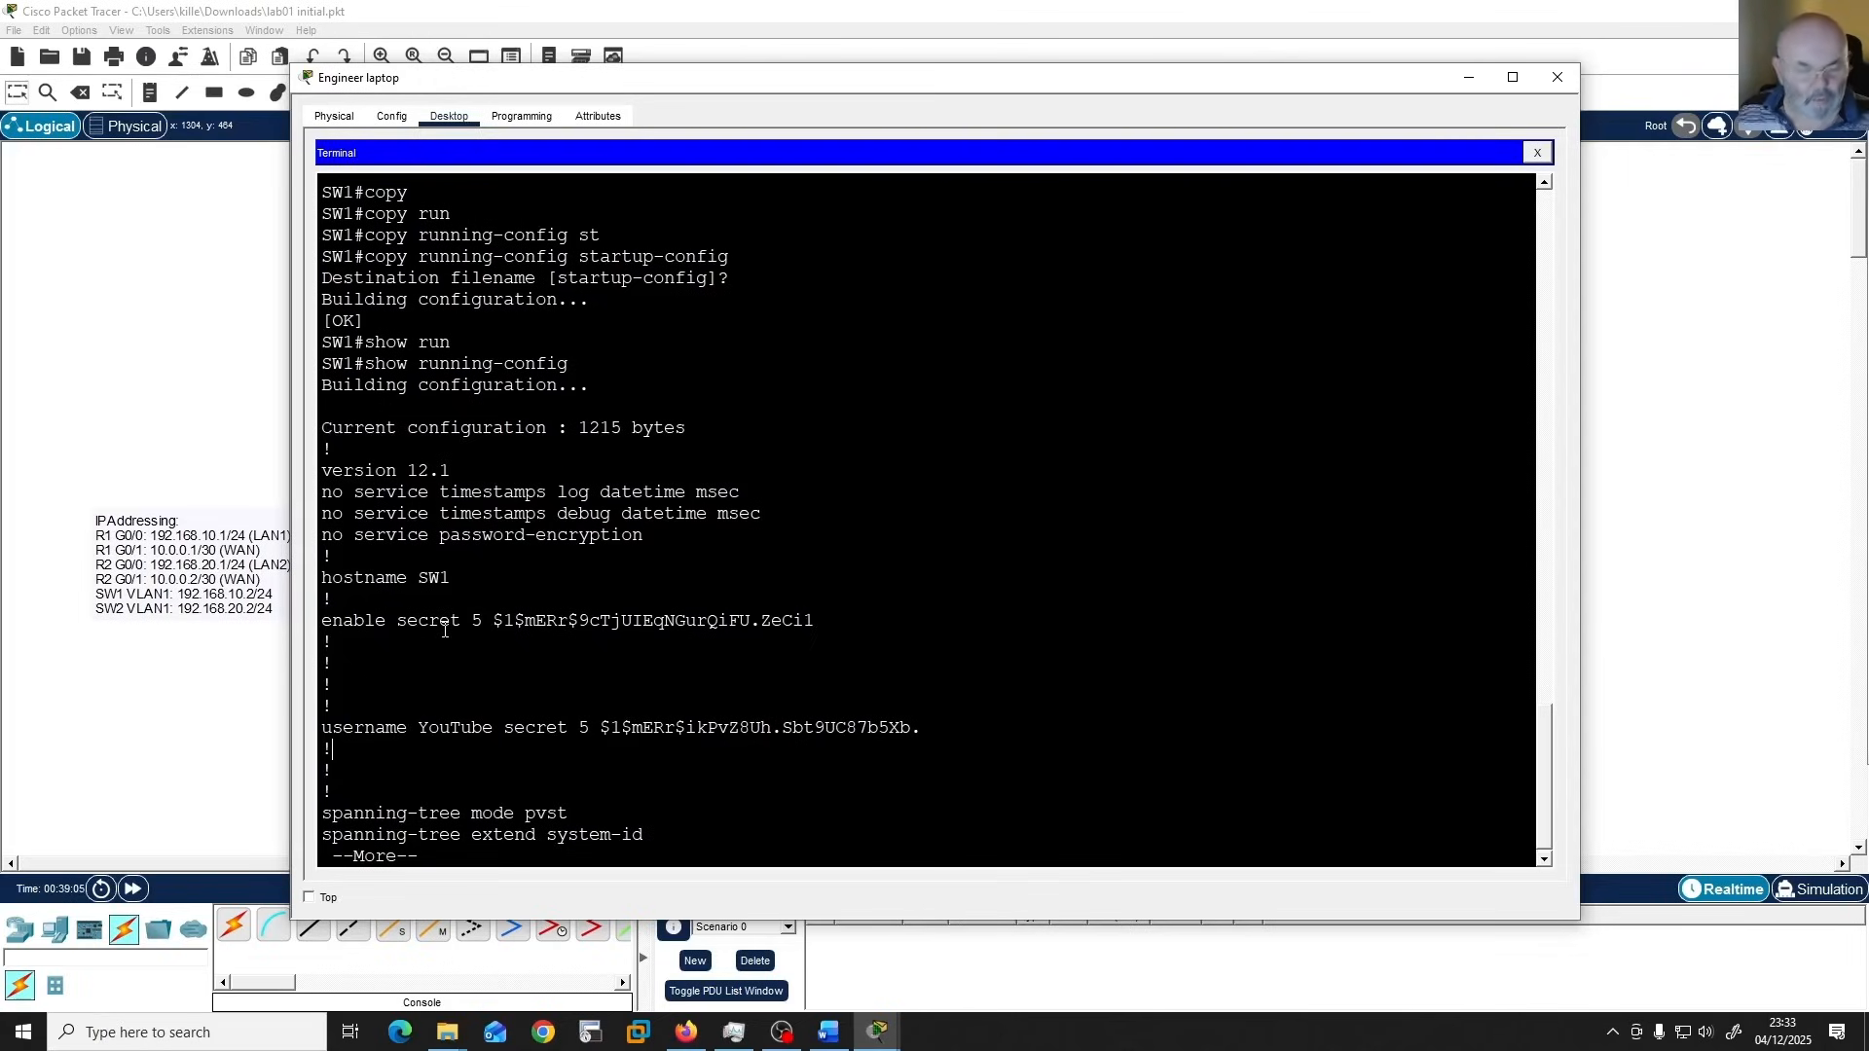
{"action": "key", "text": "space"}
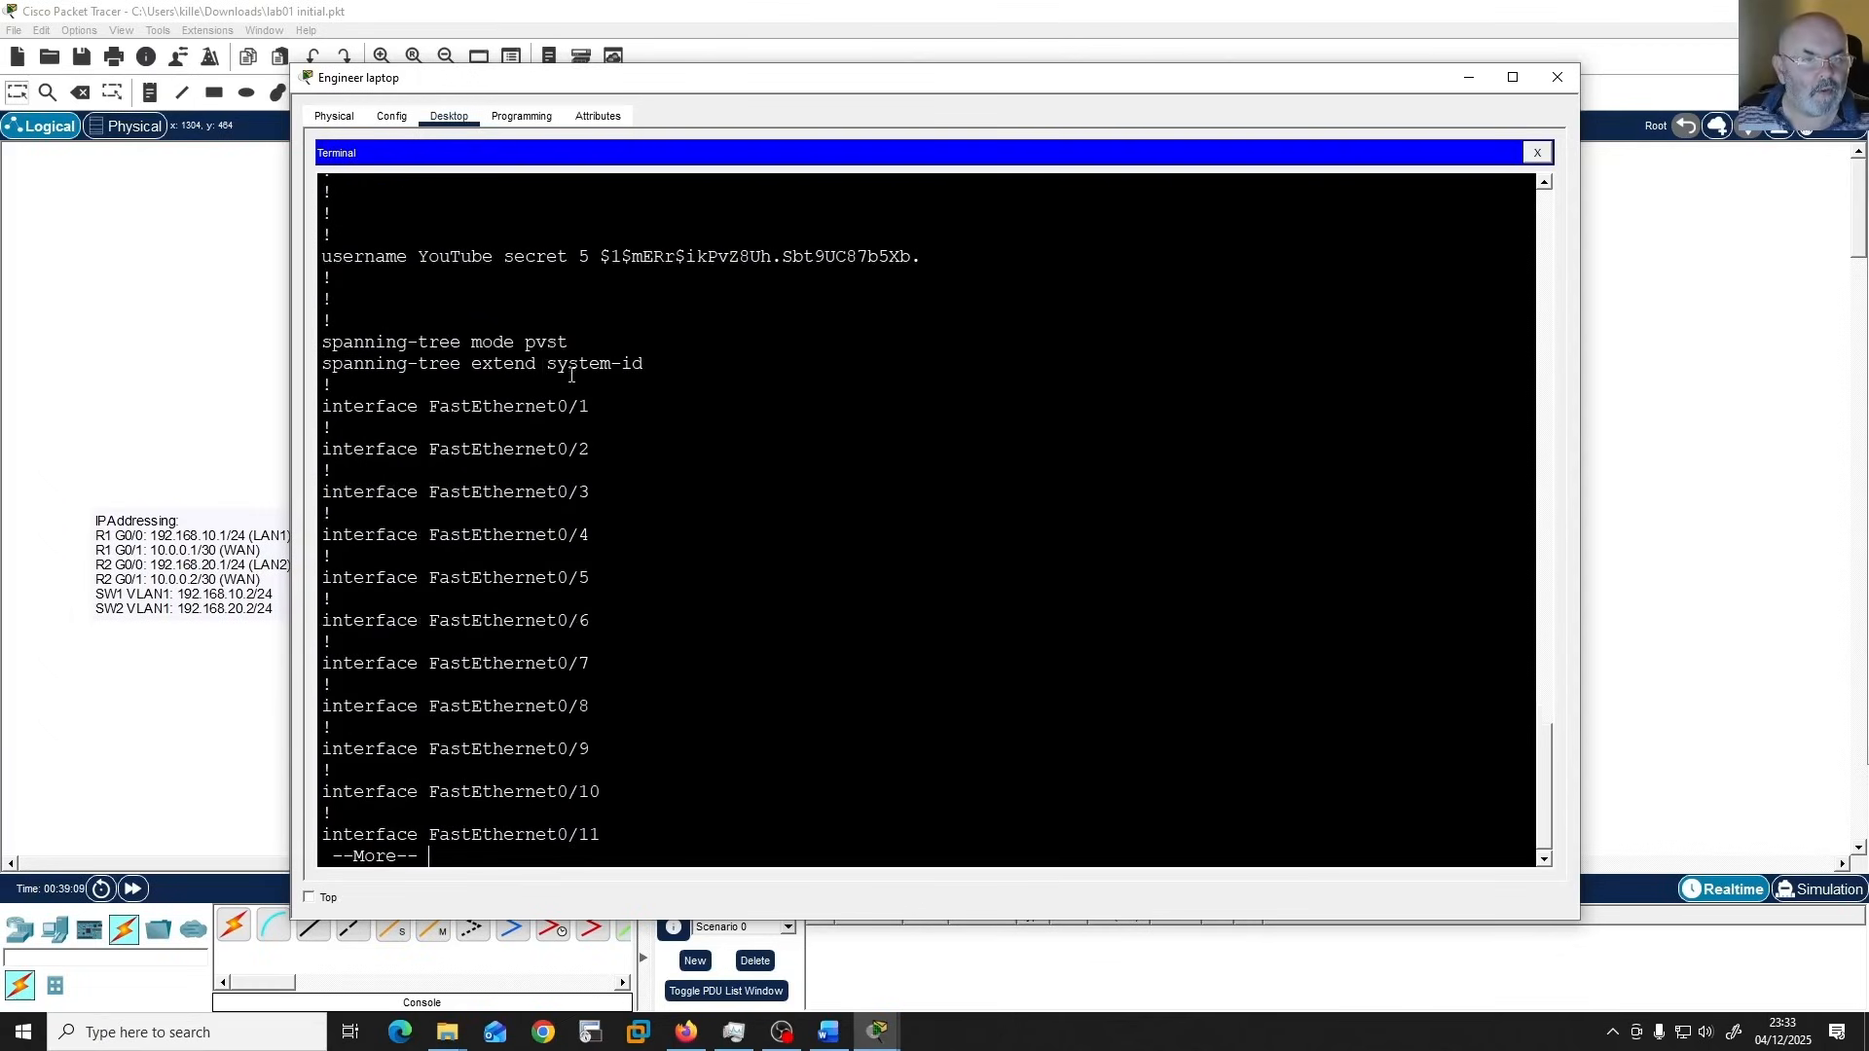
{"action": "key", "text": "space"}
{"action": "key", "text": "space"}
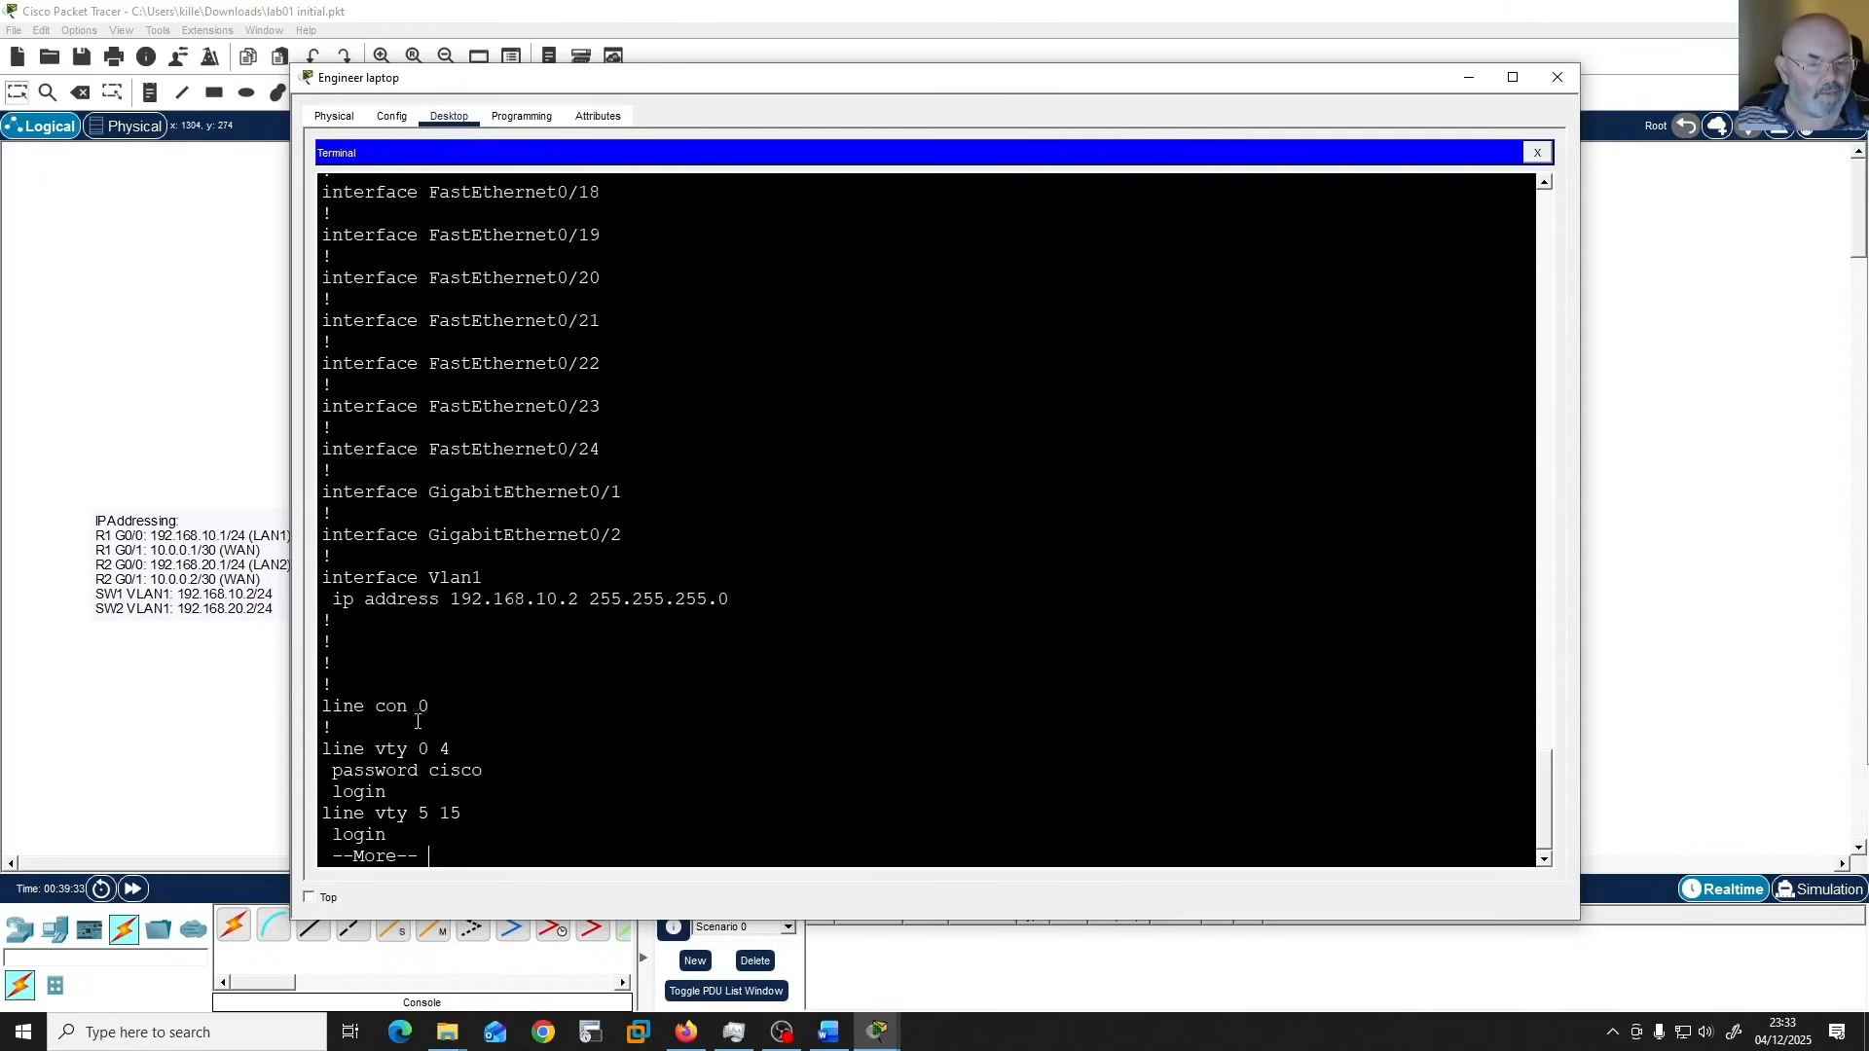
{"action": "key", "text": "space"}
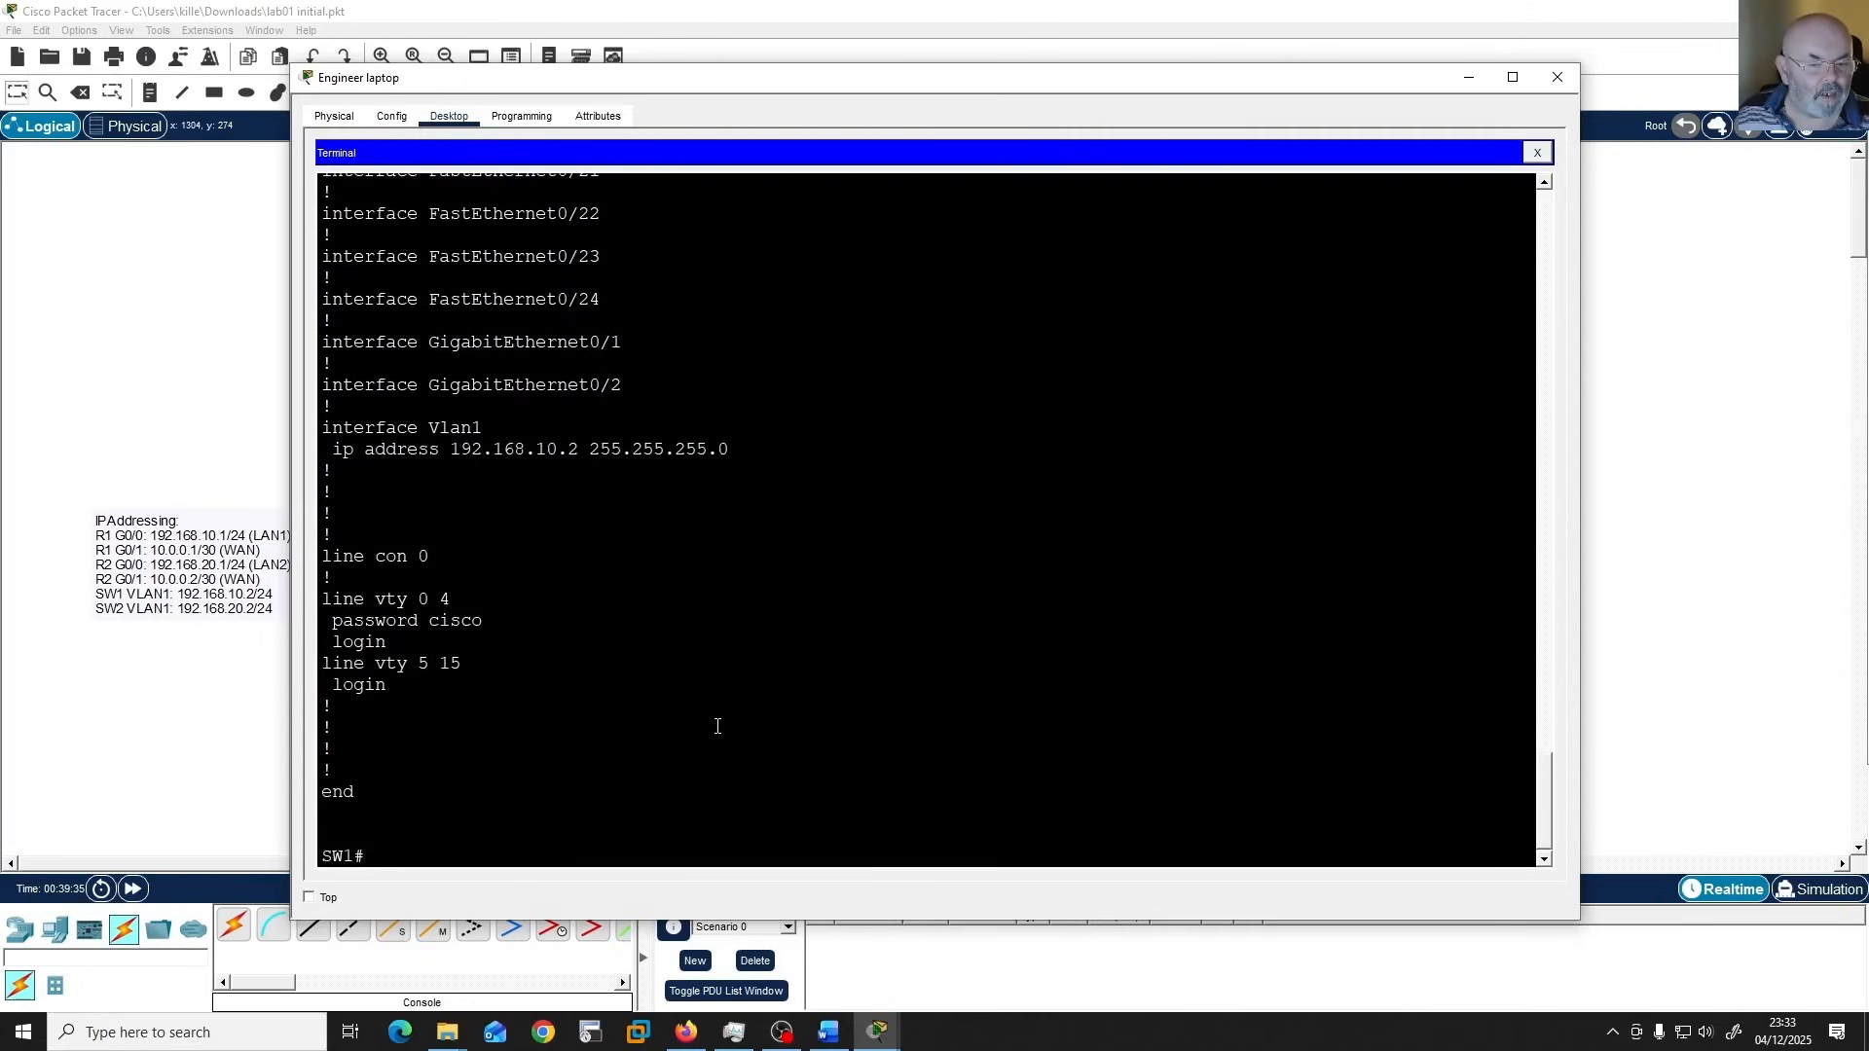
Configure console line 0 on SW1 with the line password and enable login.
{"action": "type", "text": "conf t"}
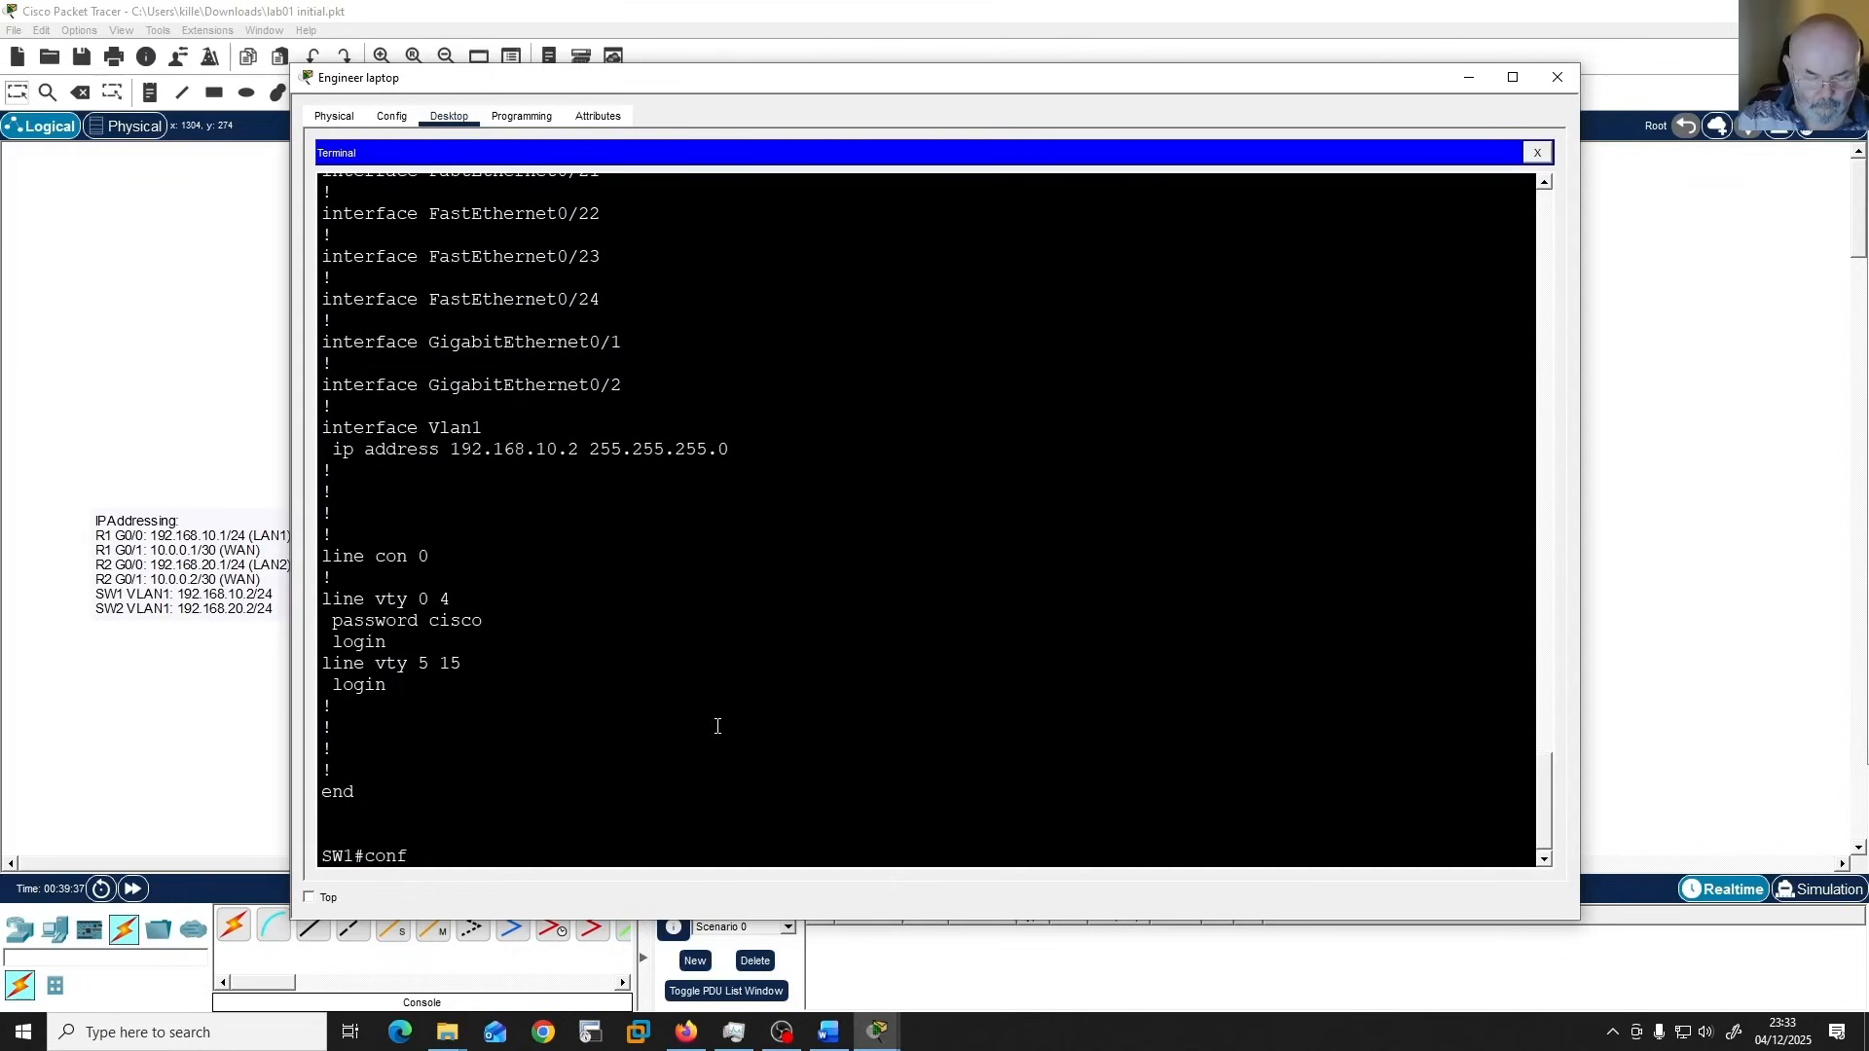
{"action": "key", "text": "Return"}
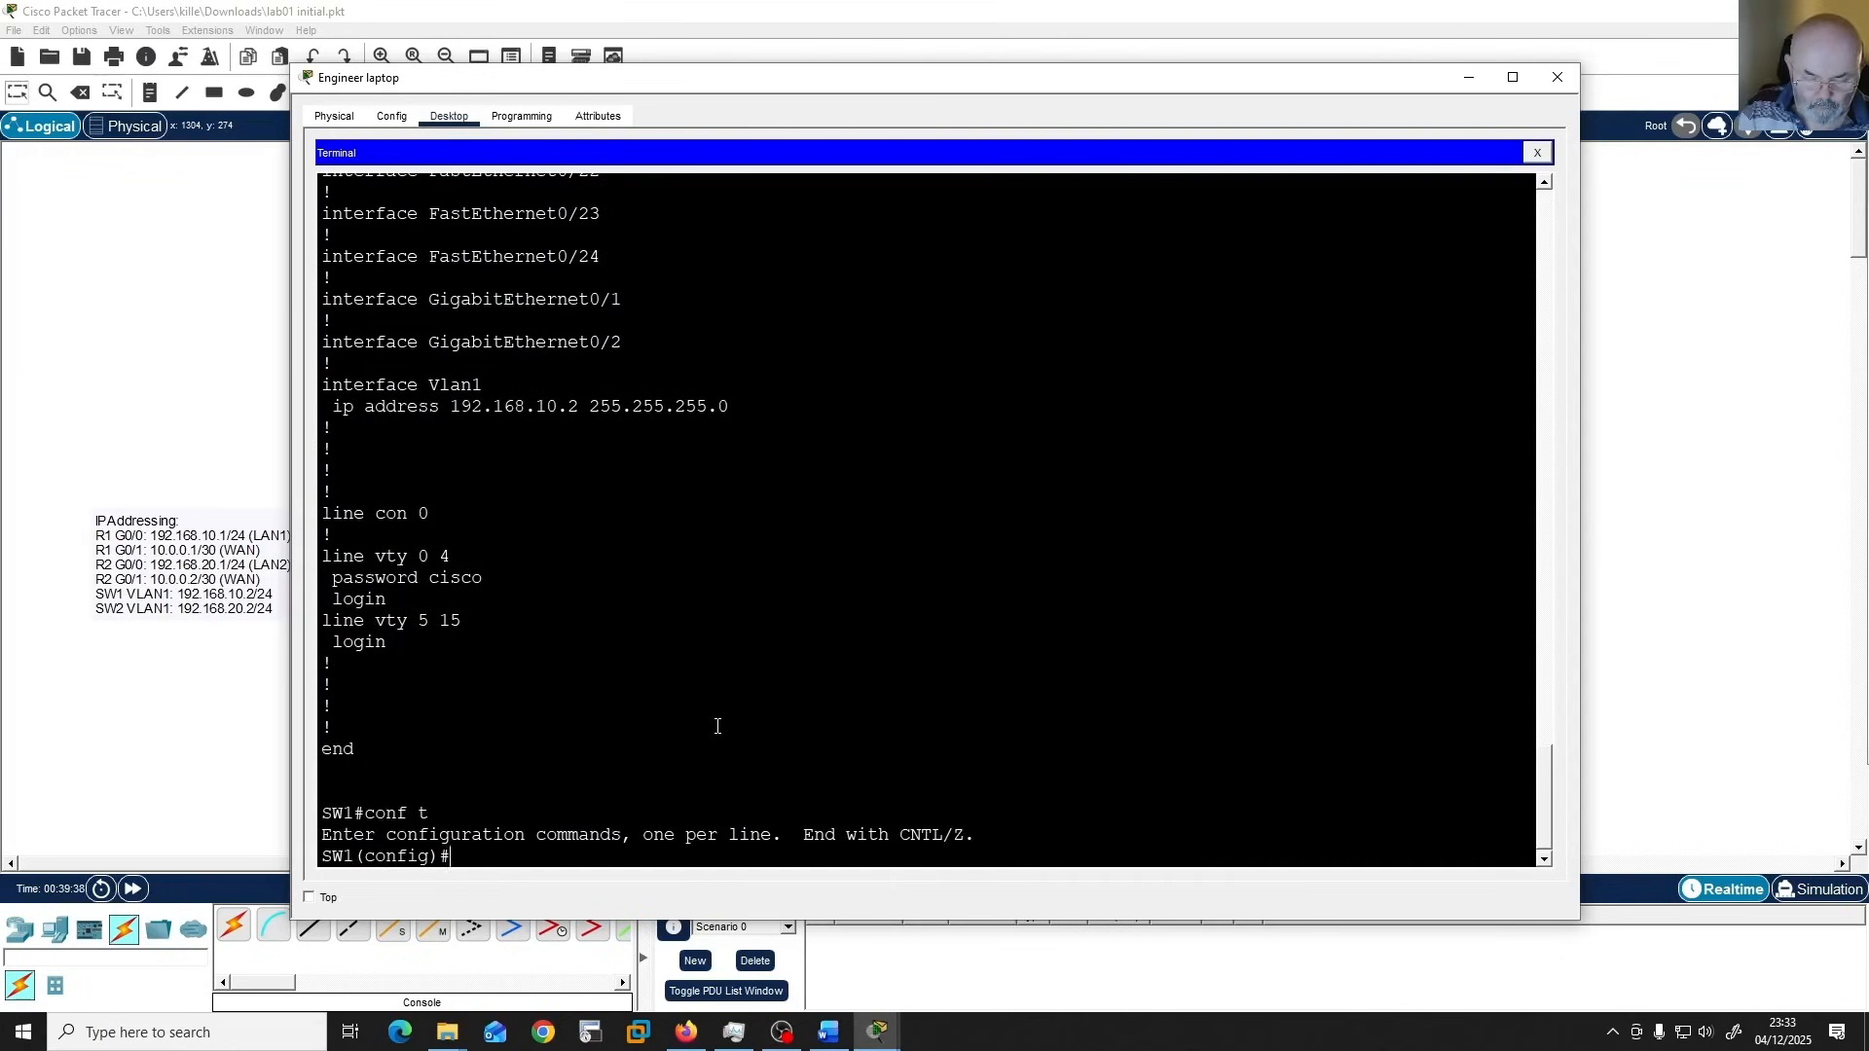
{"action": "type", "text": "line con 0"}
{"action": "key", "text": "Return"}
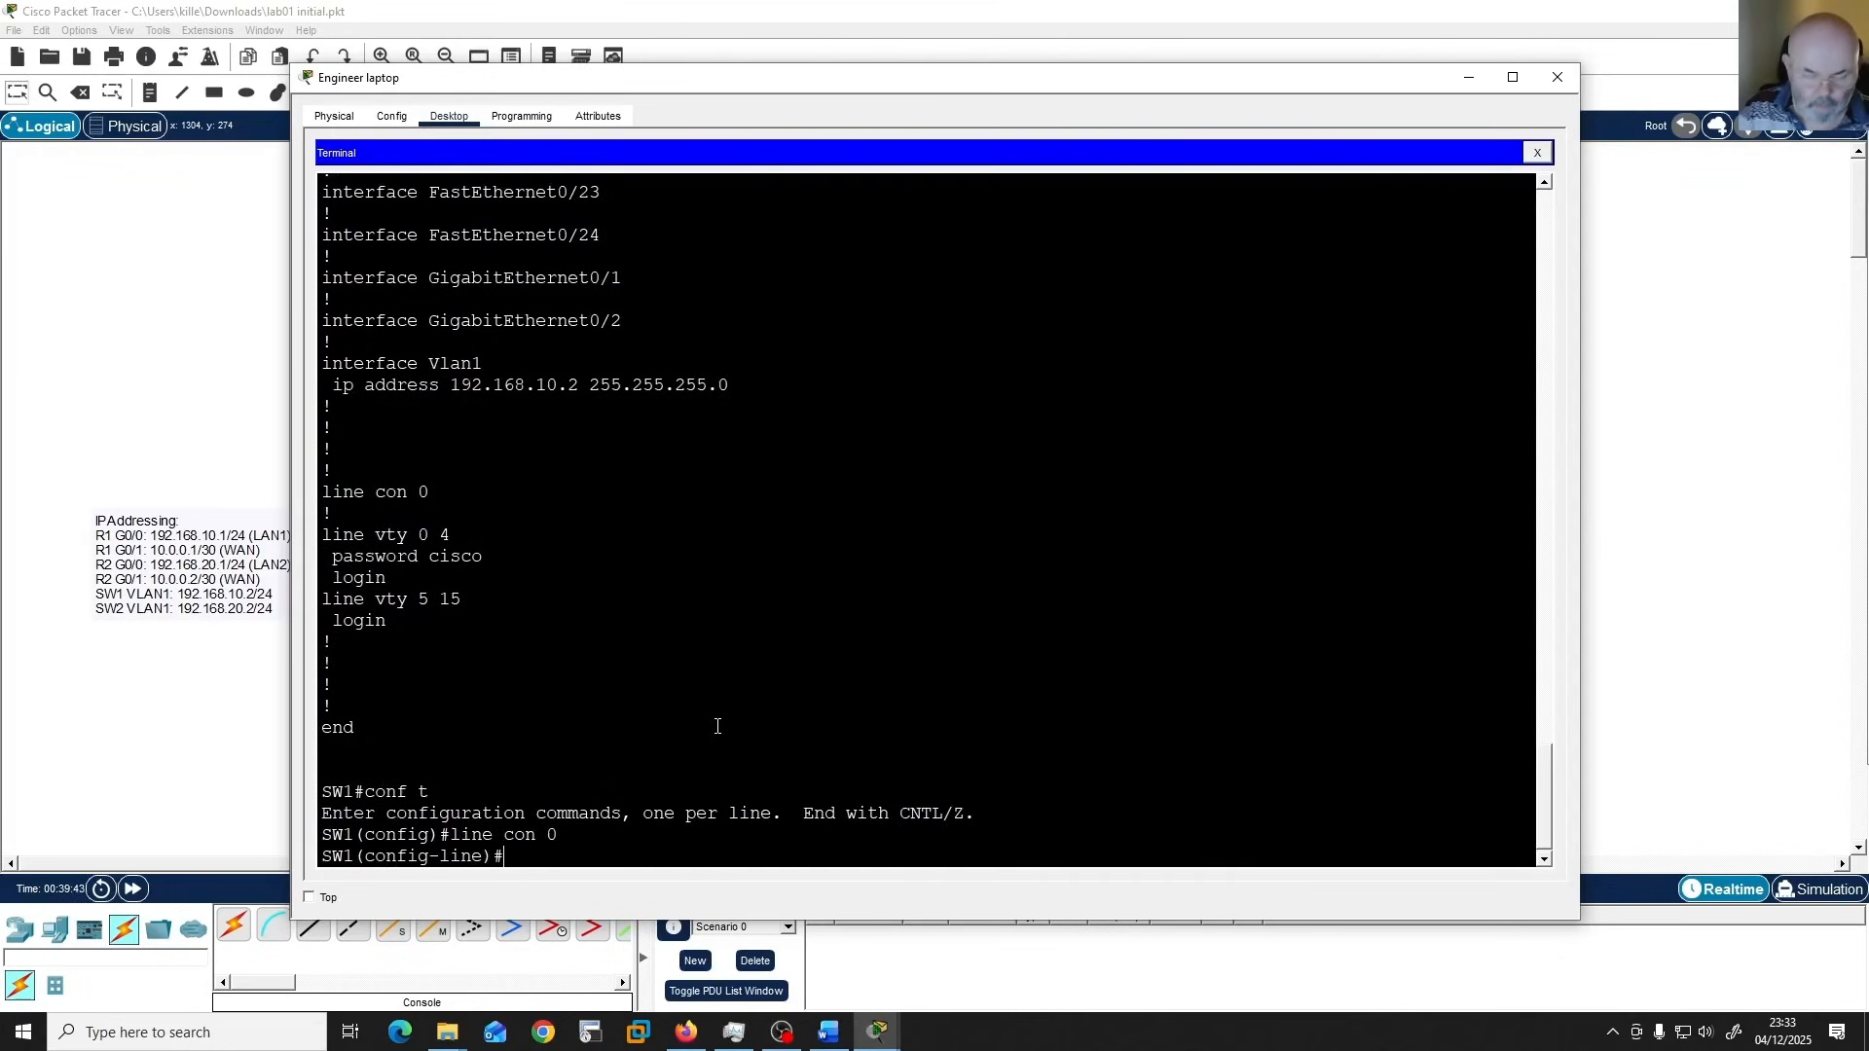
{"action": "type", "text": "pass"}
{"action": "key", "text": "Return"}
{"action": "type", "text": "password cisco"}
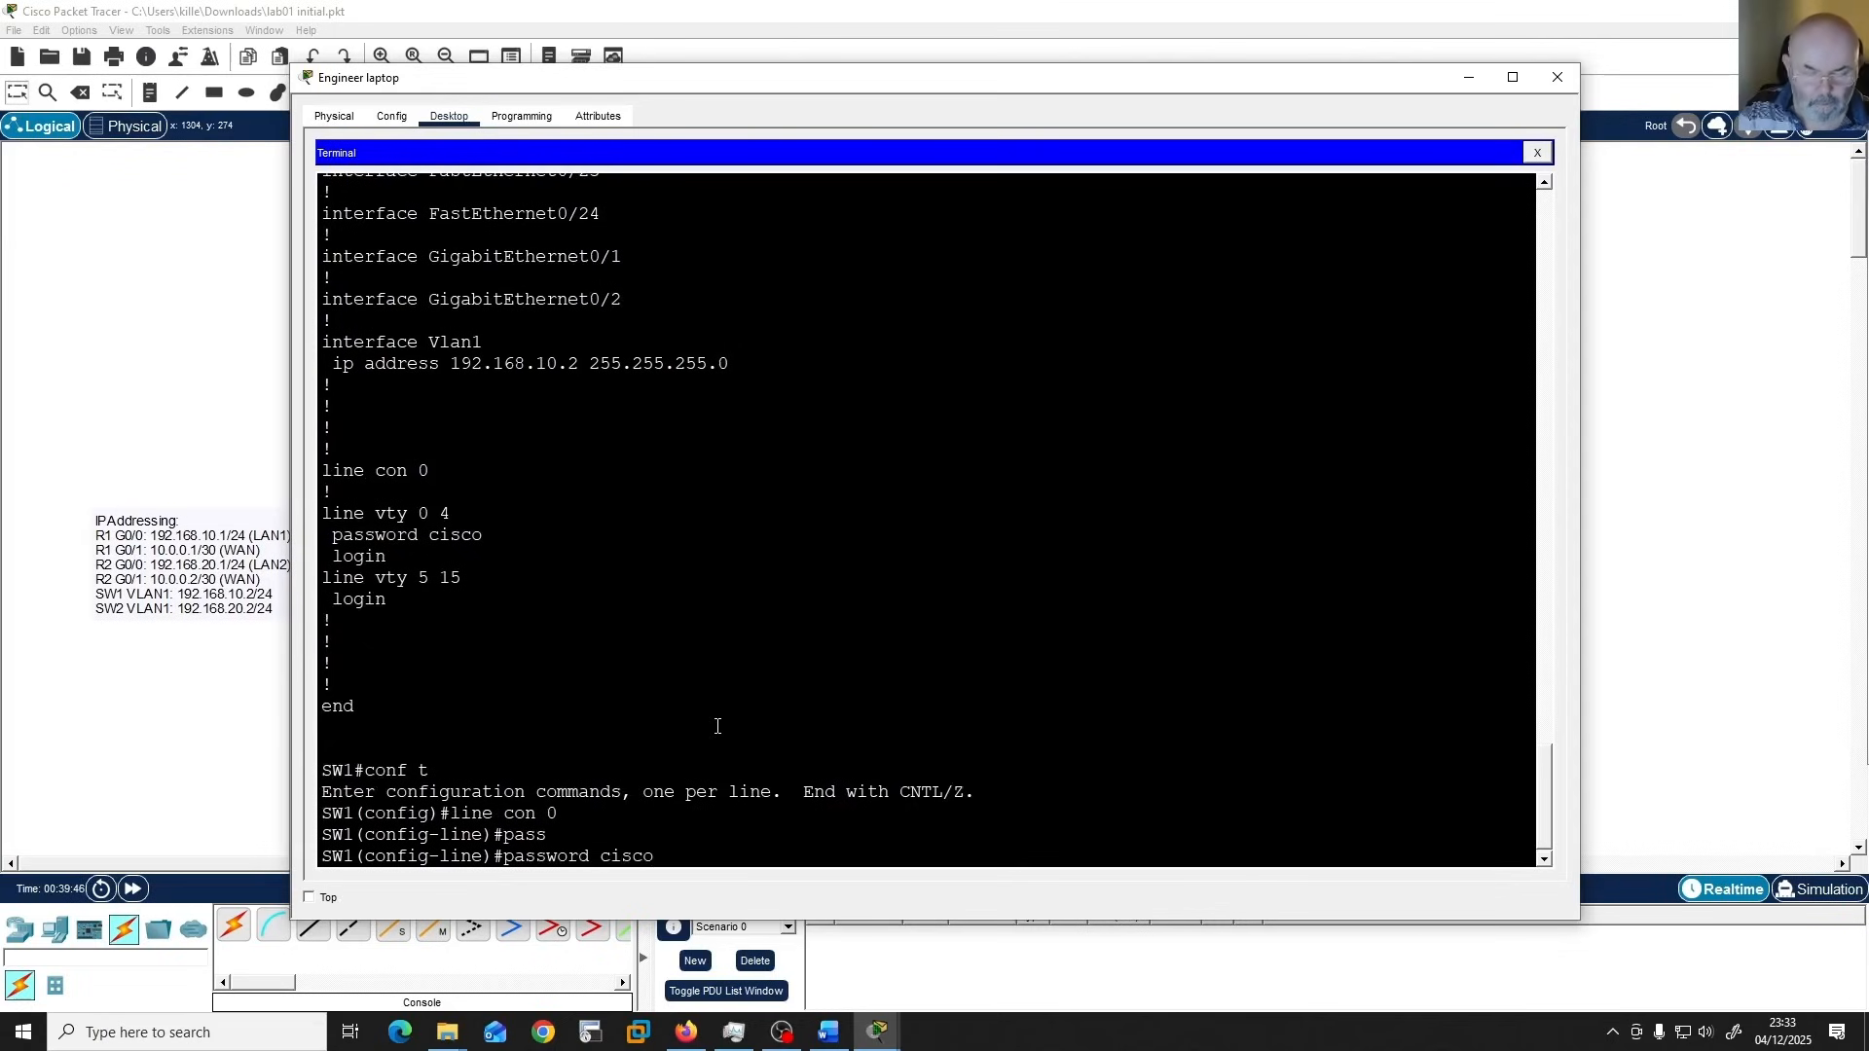
{"action": "key", "text": "Return"}
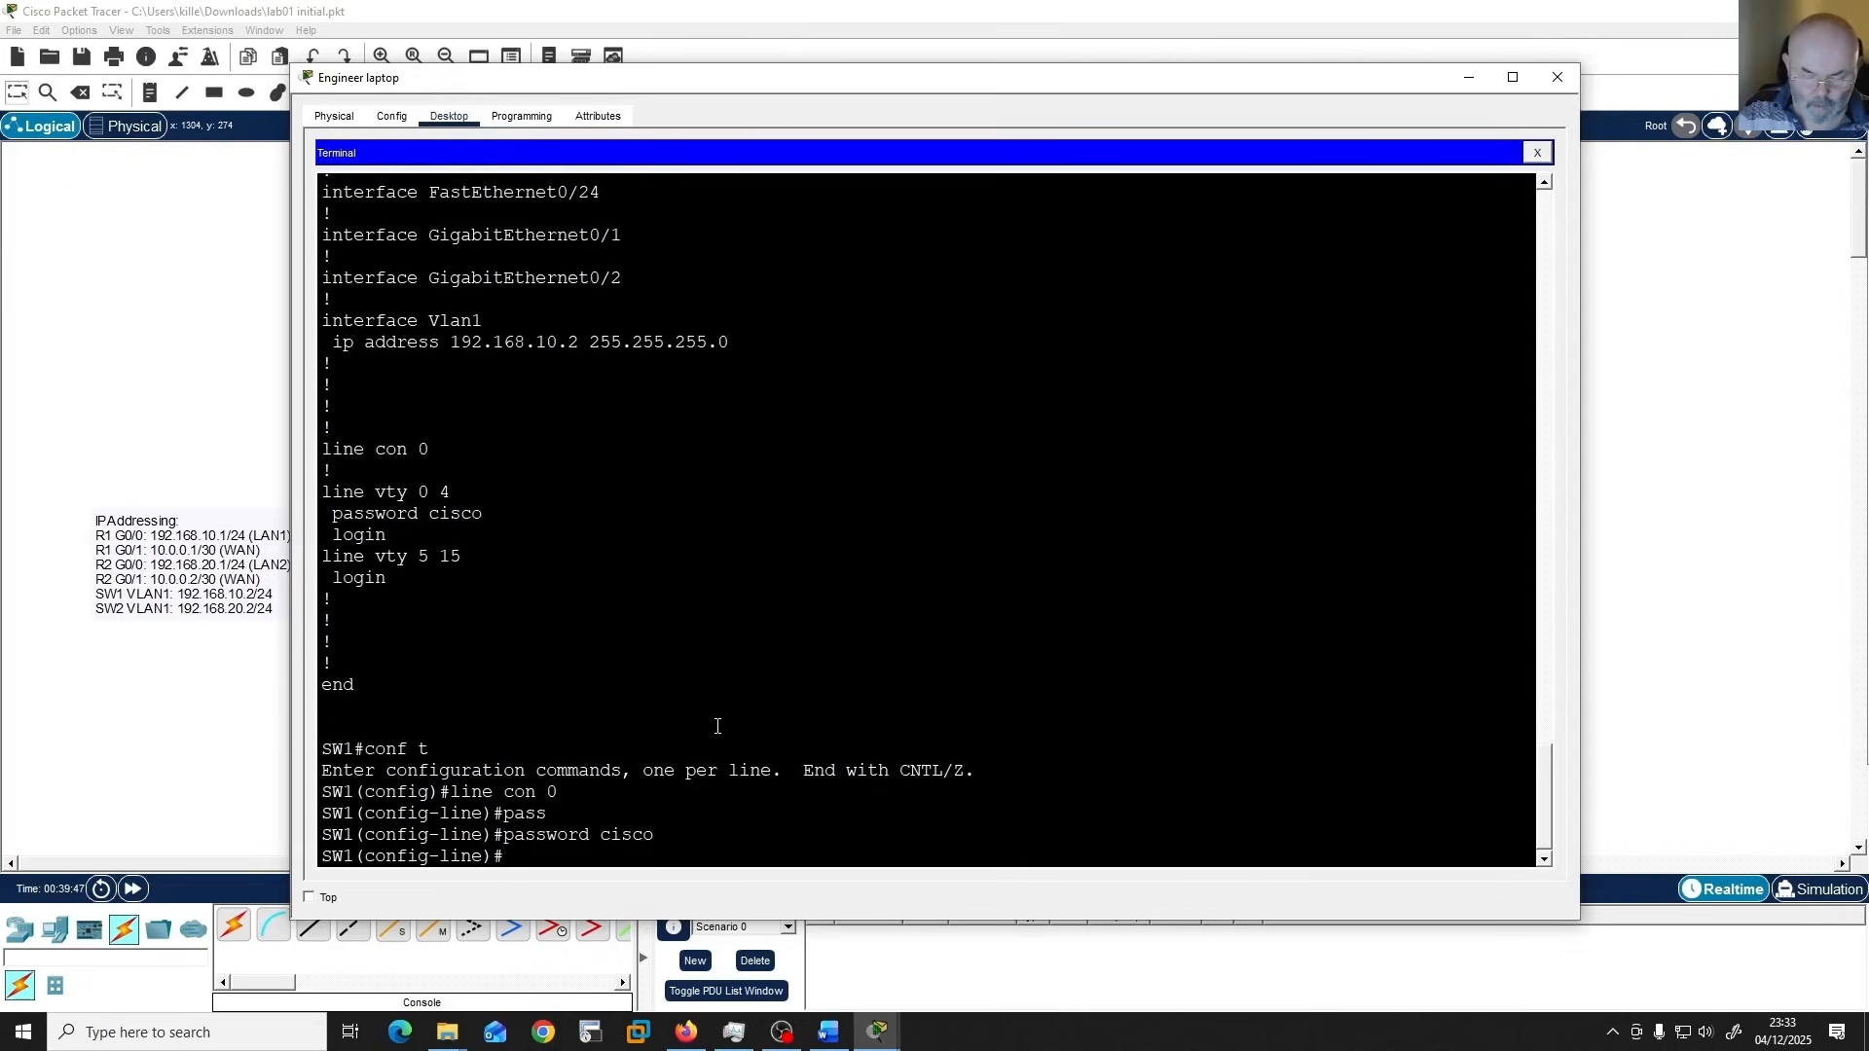
{"action": "type", "text": "login"}
{"action": "key", "text": "Return"}
Leave console line configuration and save SW1's configuration with "wr".
{"action": "type", "text": "end"}
{"action": "key", "text": "Return"}
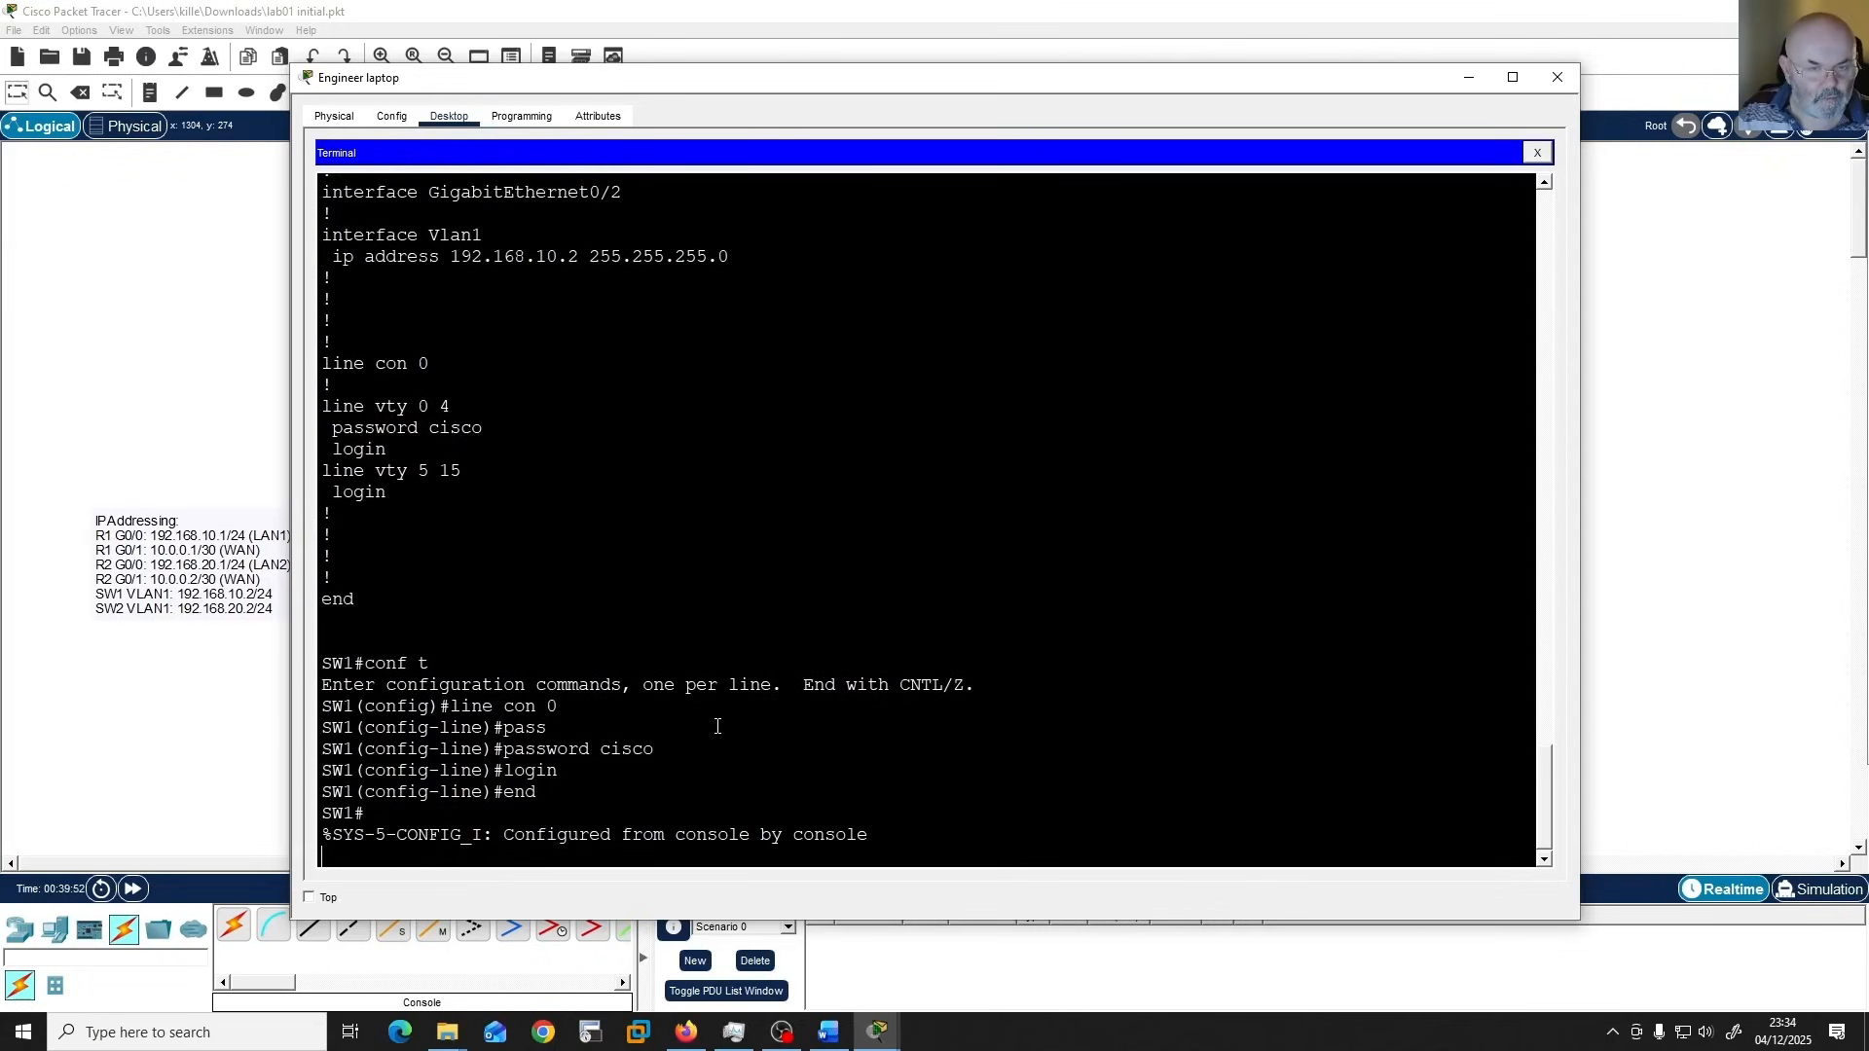
{"action": "key", "text": "Return"}
{"action": "type", "text": "wr"}
{"action": "key", "text": "Return"}
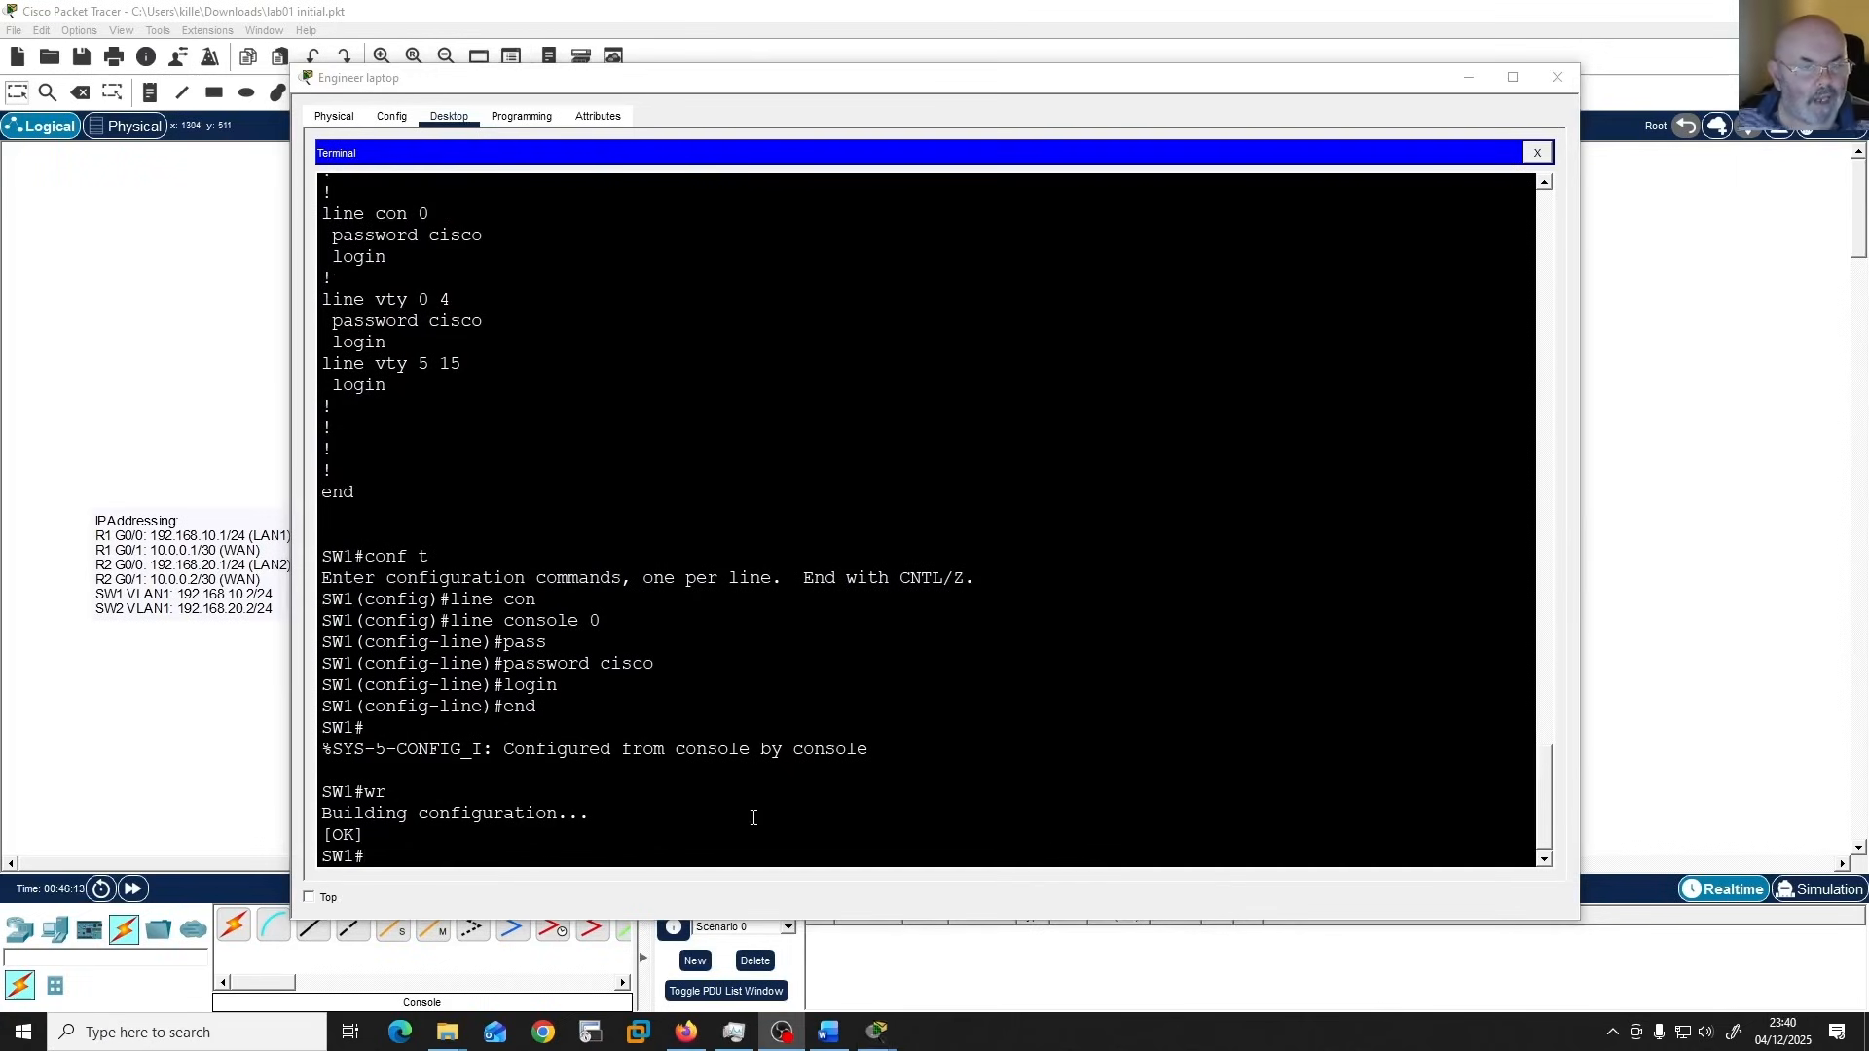
{"action": "left_click", "coordinate": [753, 817]}
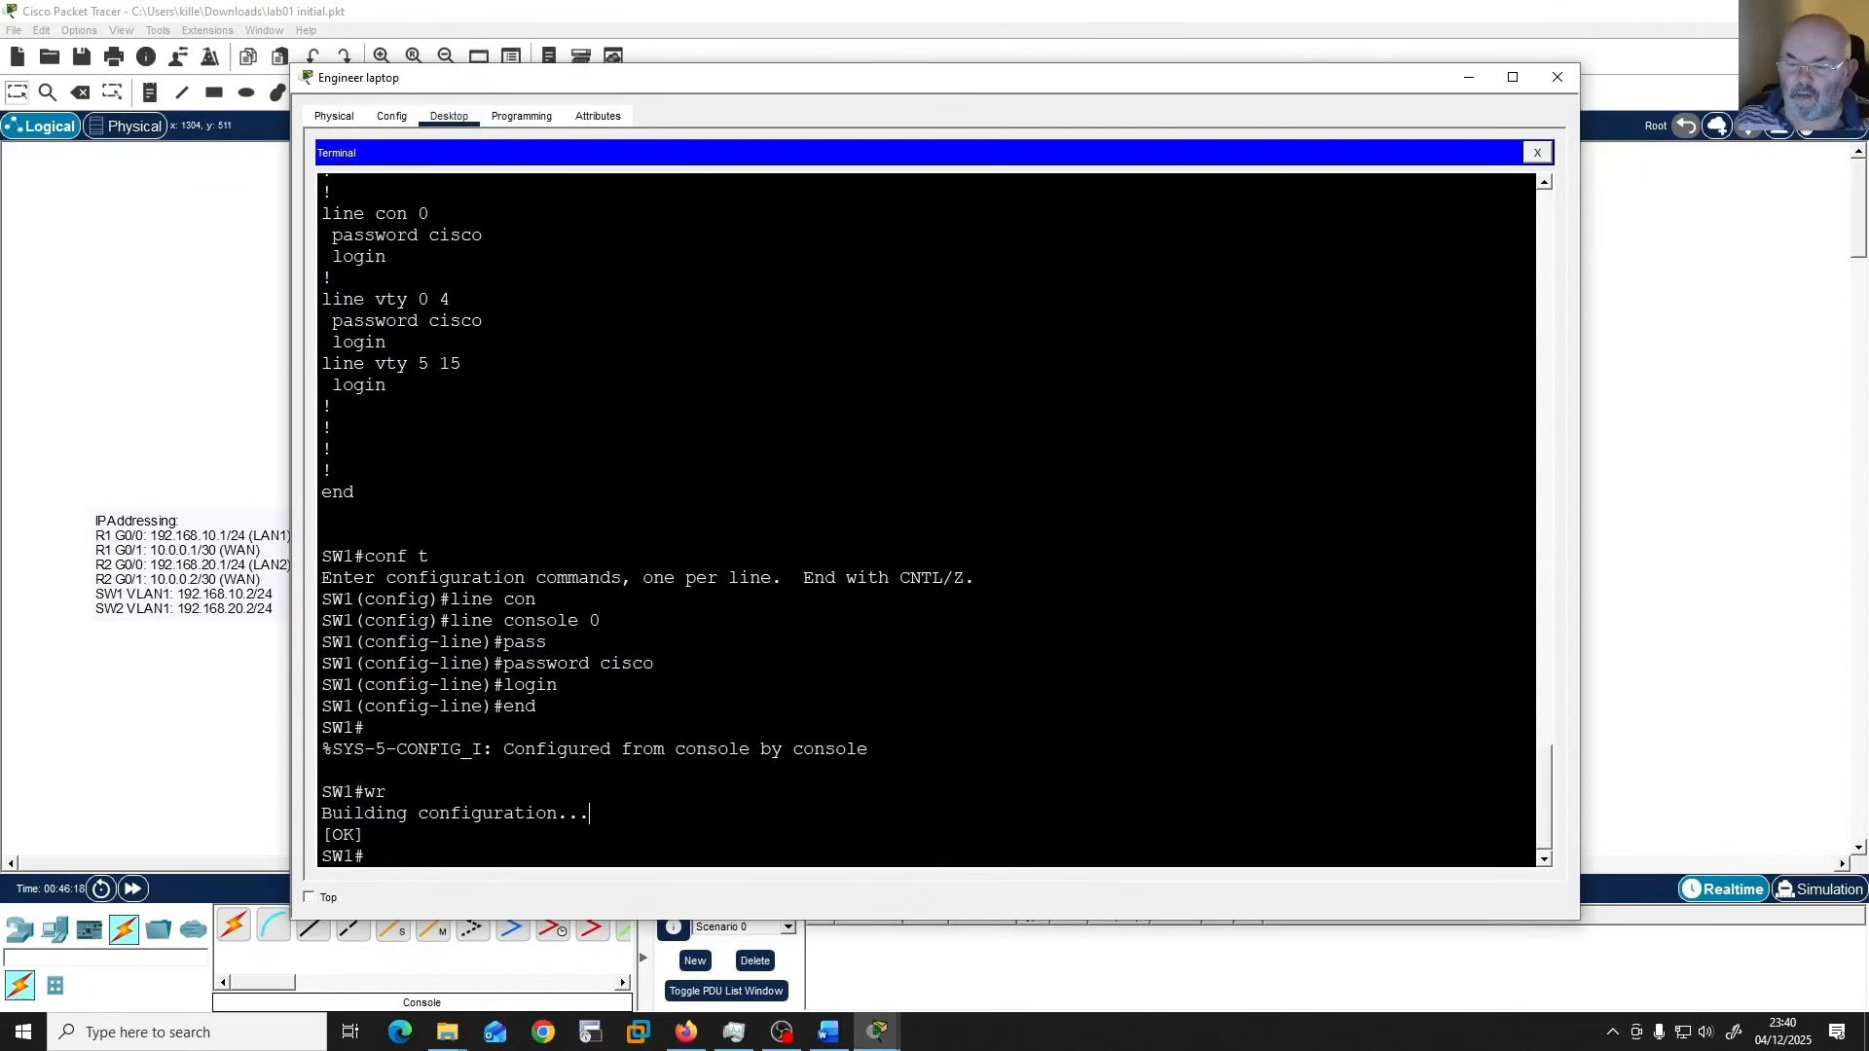
{"action": "key", "text": "alt+Tab"}
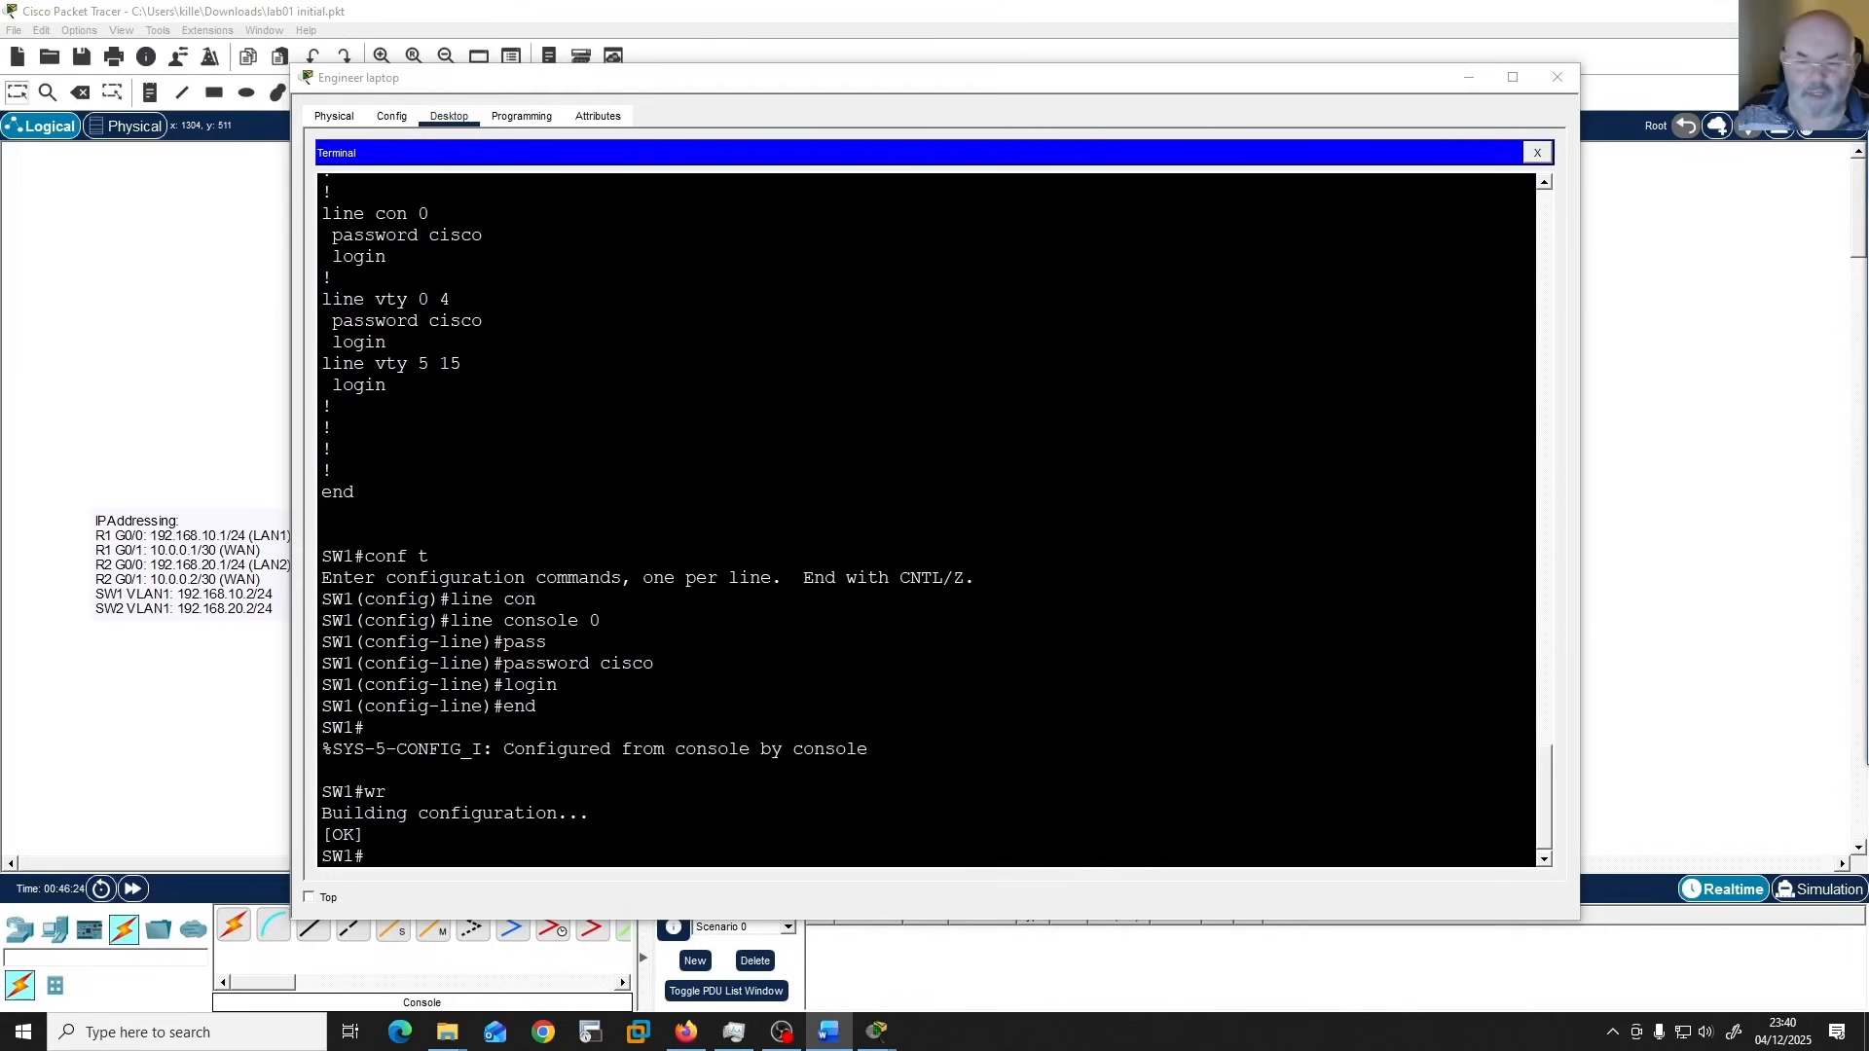
Enter global configuration mode on SW1 and set the default gateway to 192.168.10.1.
{"action": "left_click", "coordinate": [1026, 642]}
{"action": "type", "text": "conf t"}
{"action": "key", "text": "Return"}
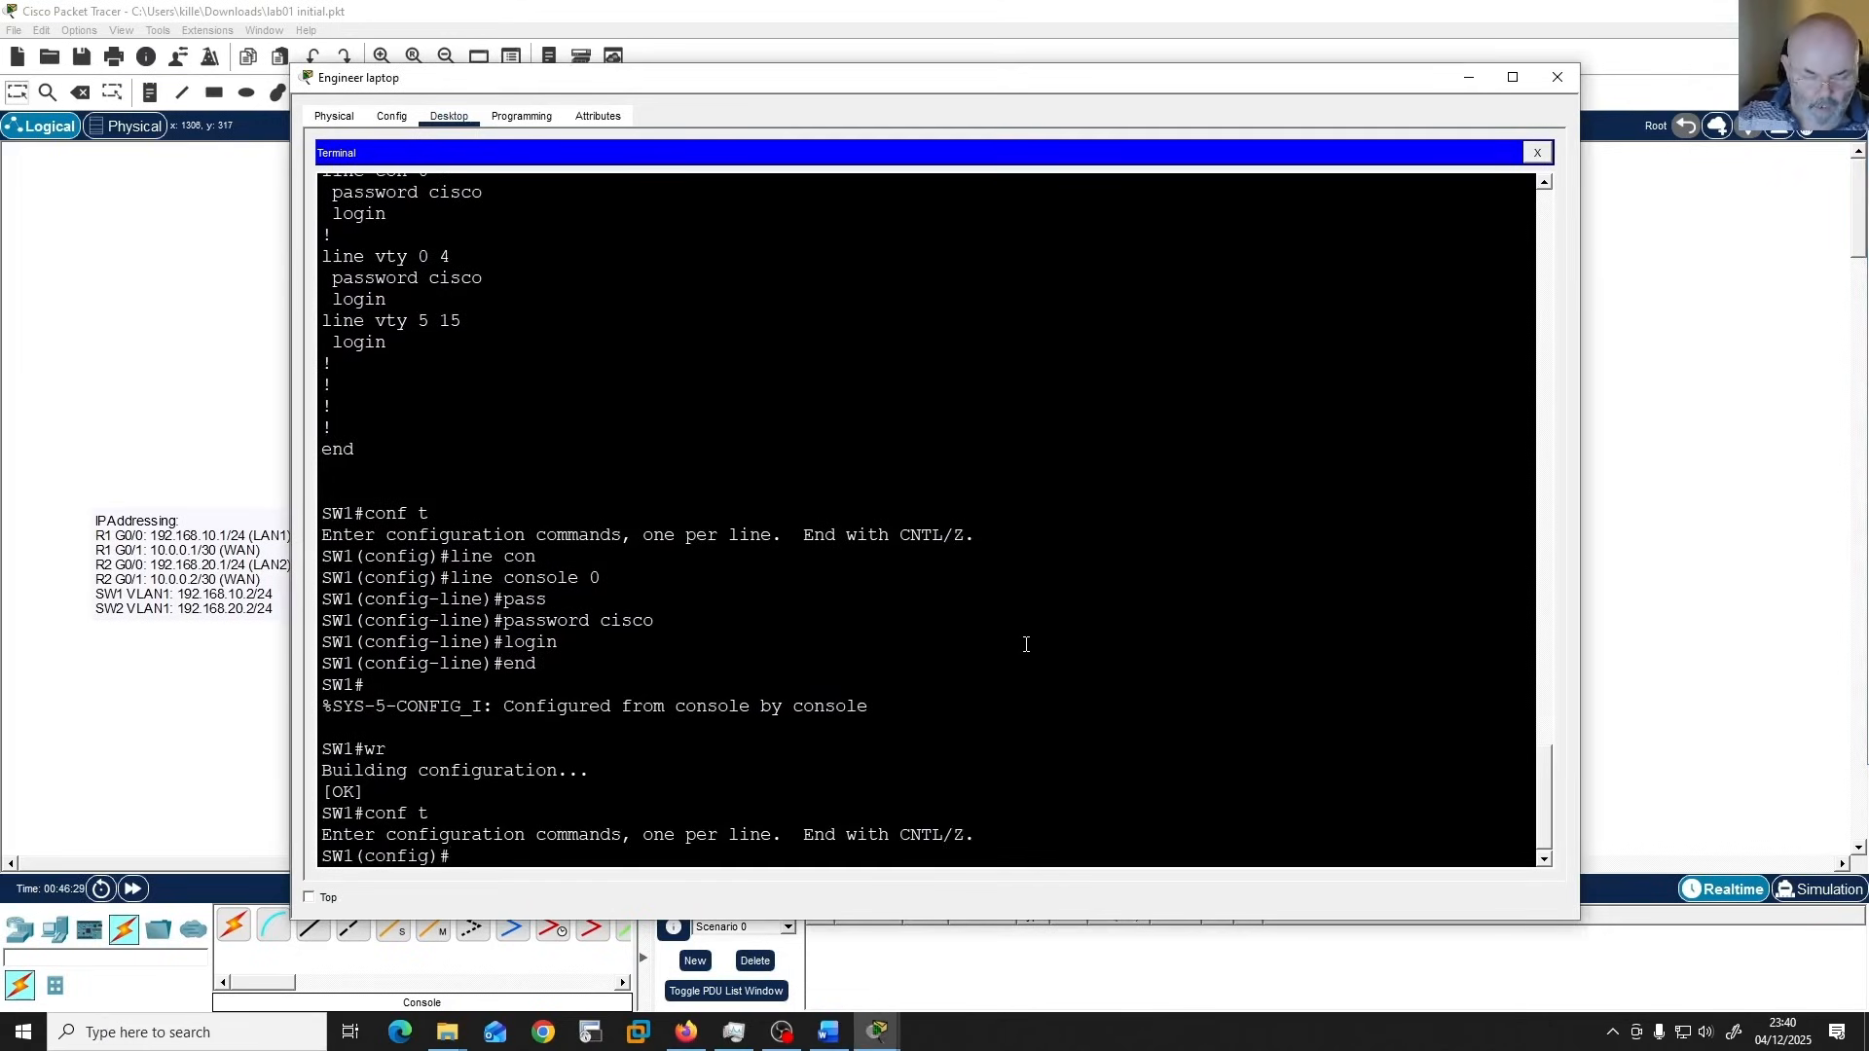
{"action": "type", "text": "ip def"}
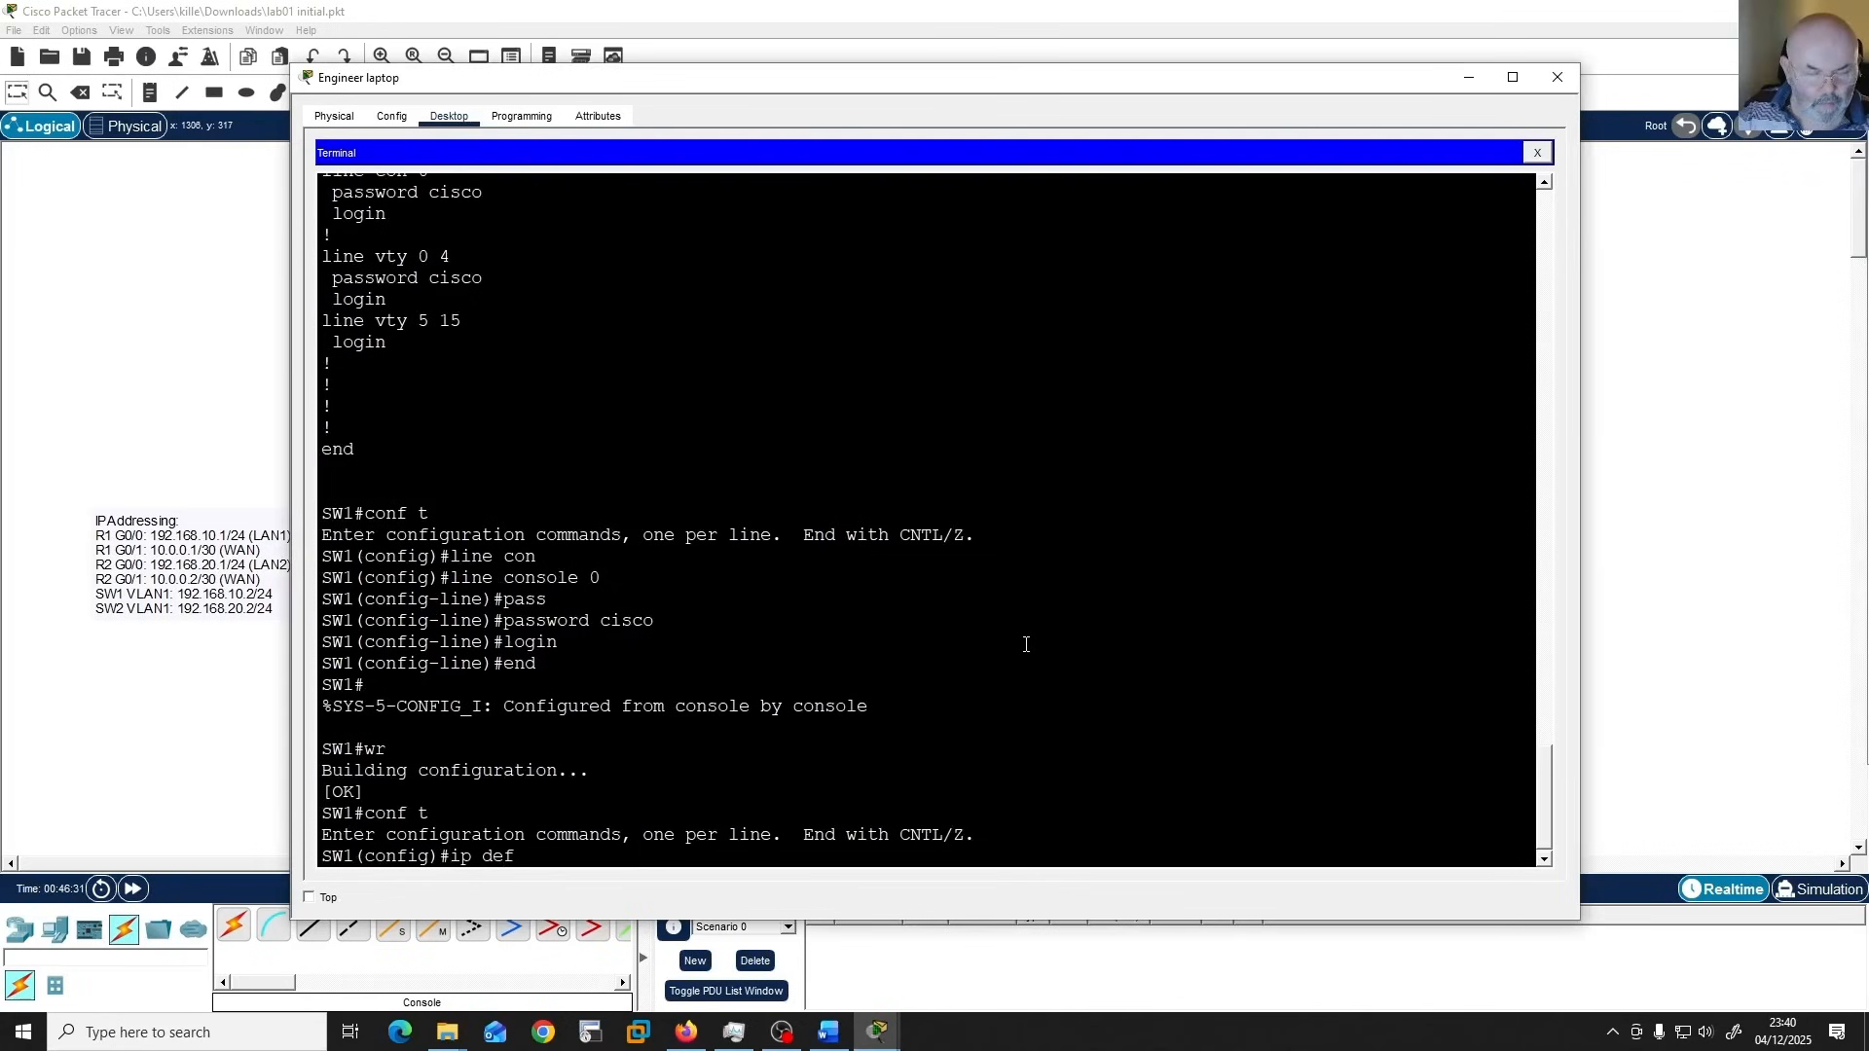
{"action": "key", "text": "Tab"}
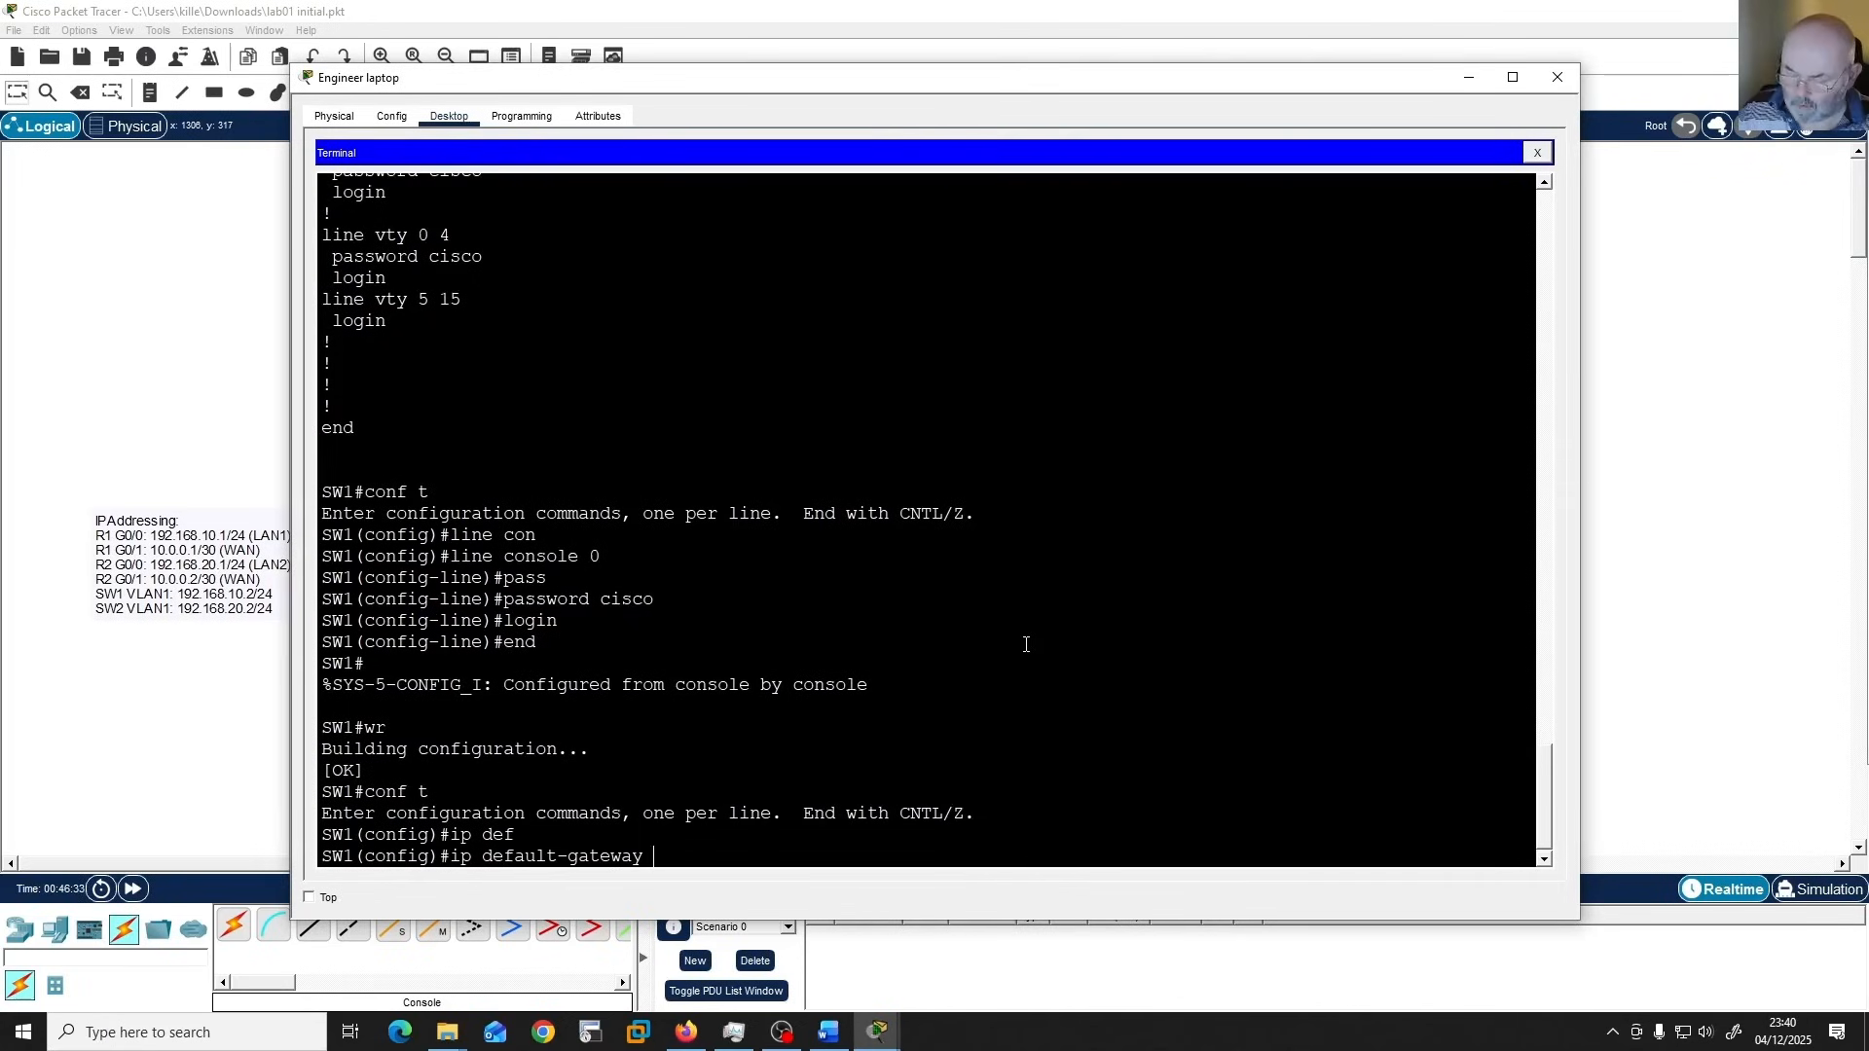
{"action": "type", "text": "192.168."}
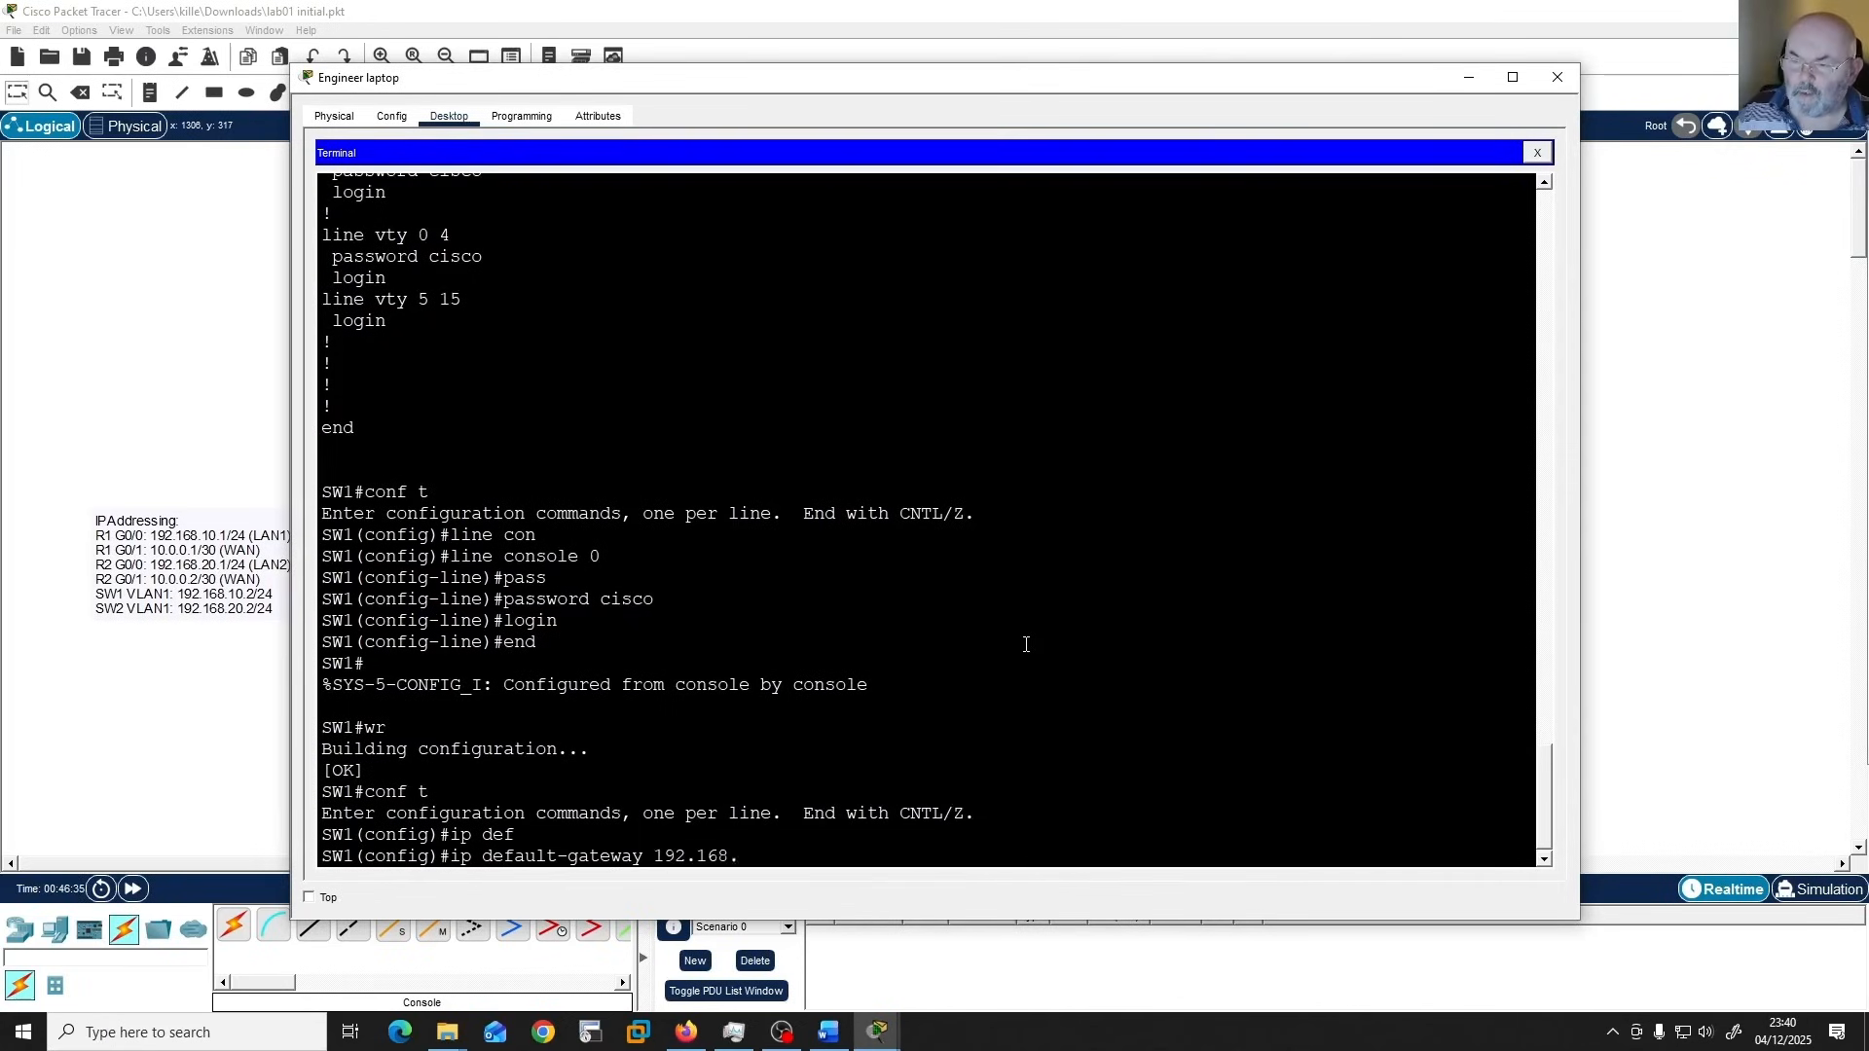
{"action": "type", "text": "10"}
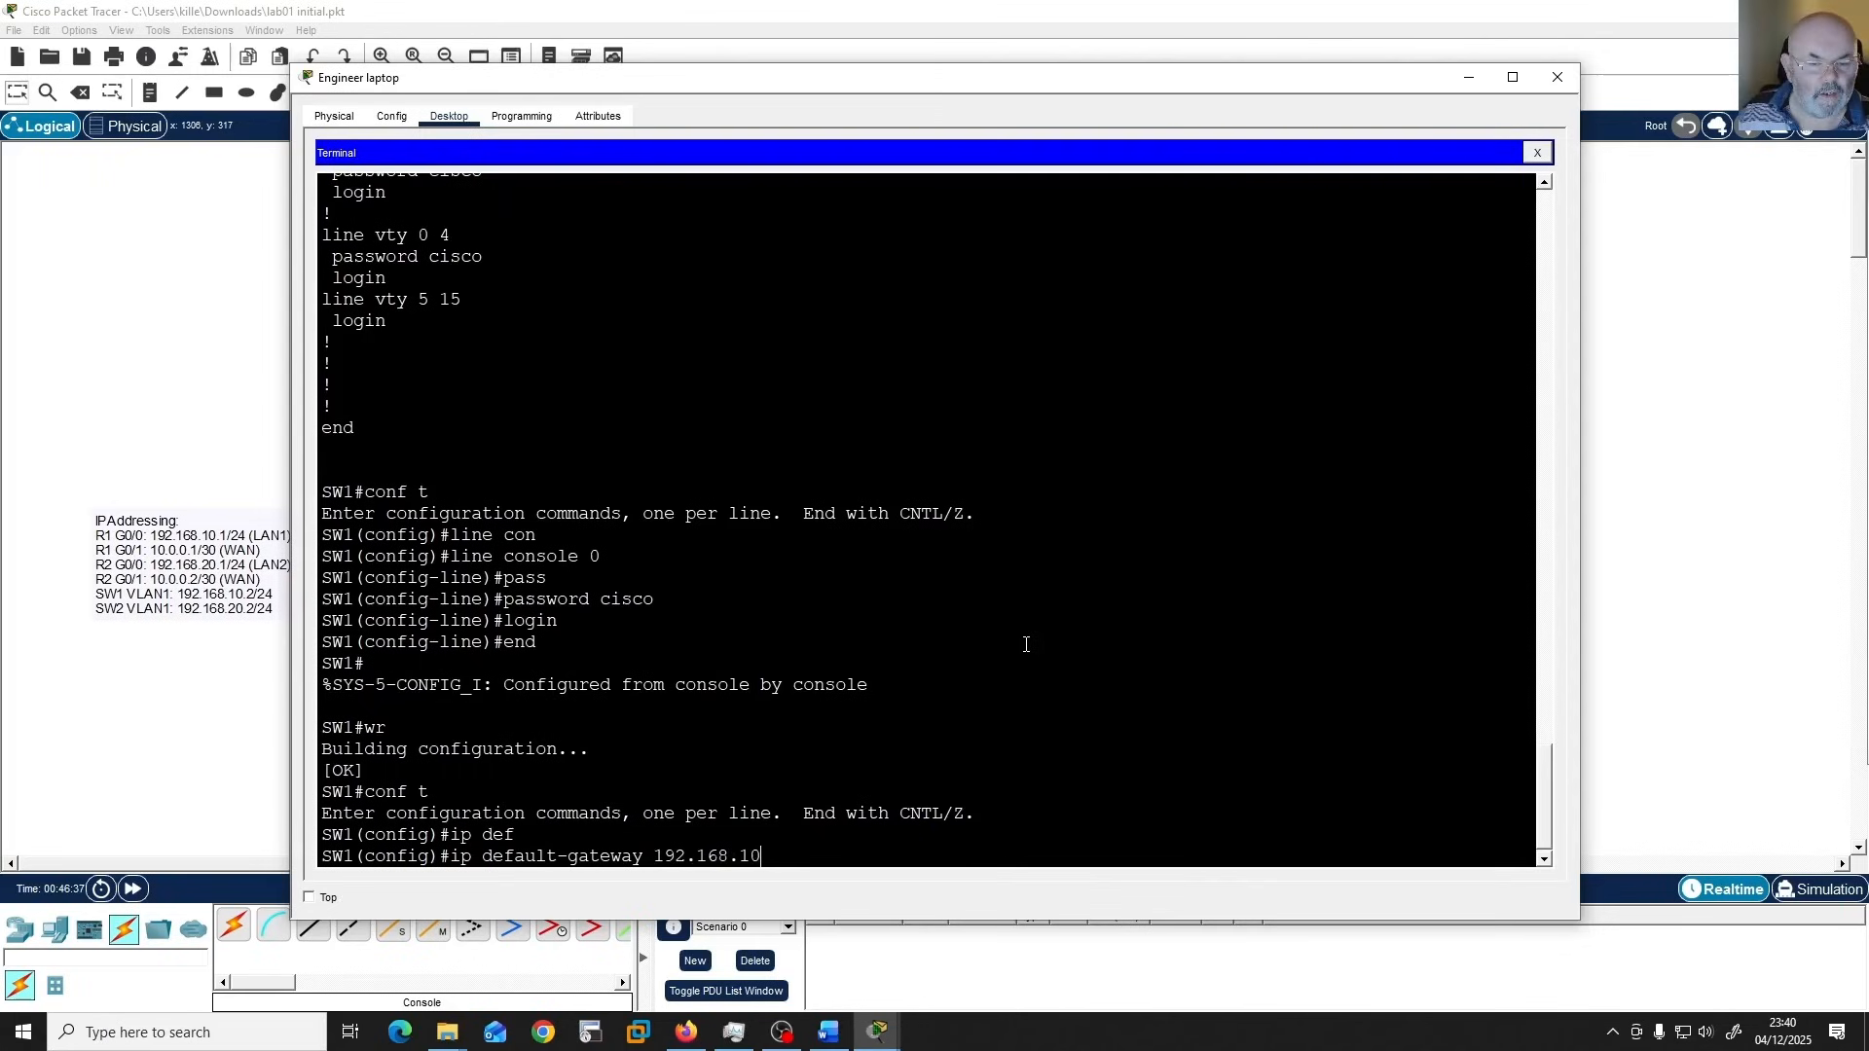
{"action": "type", "text": ".1"}
{"action": "key", "text": "Return"}
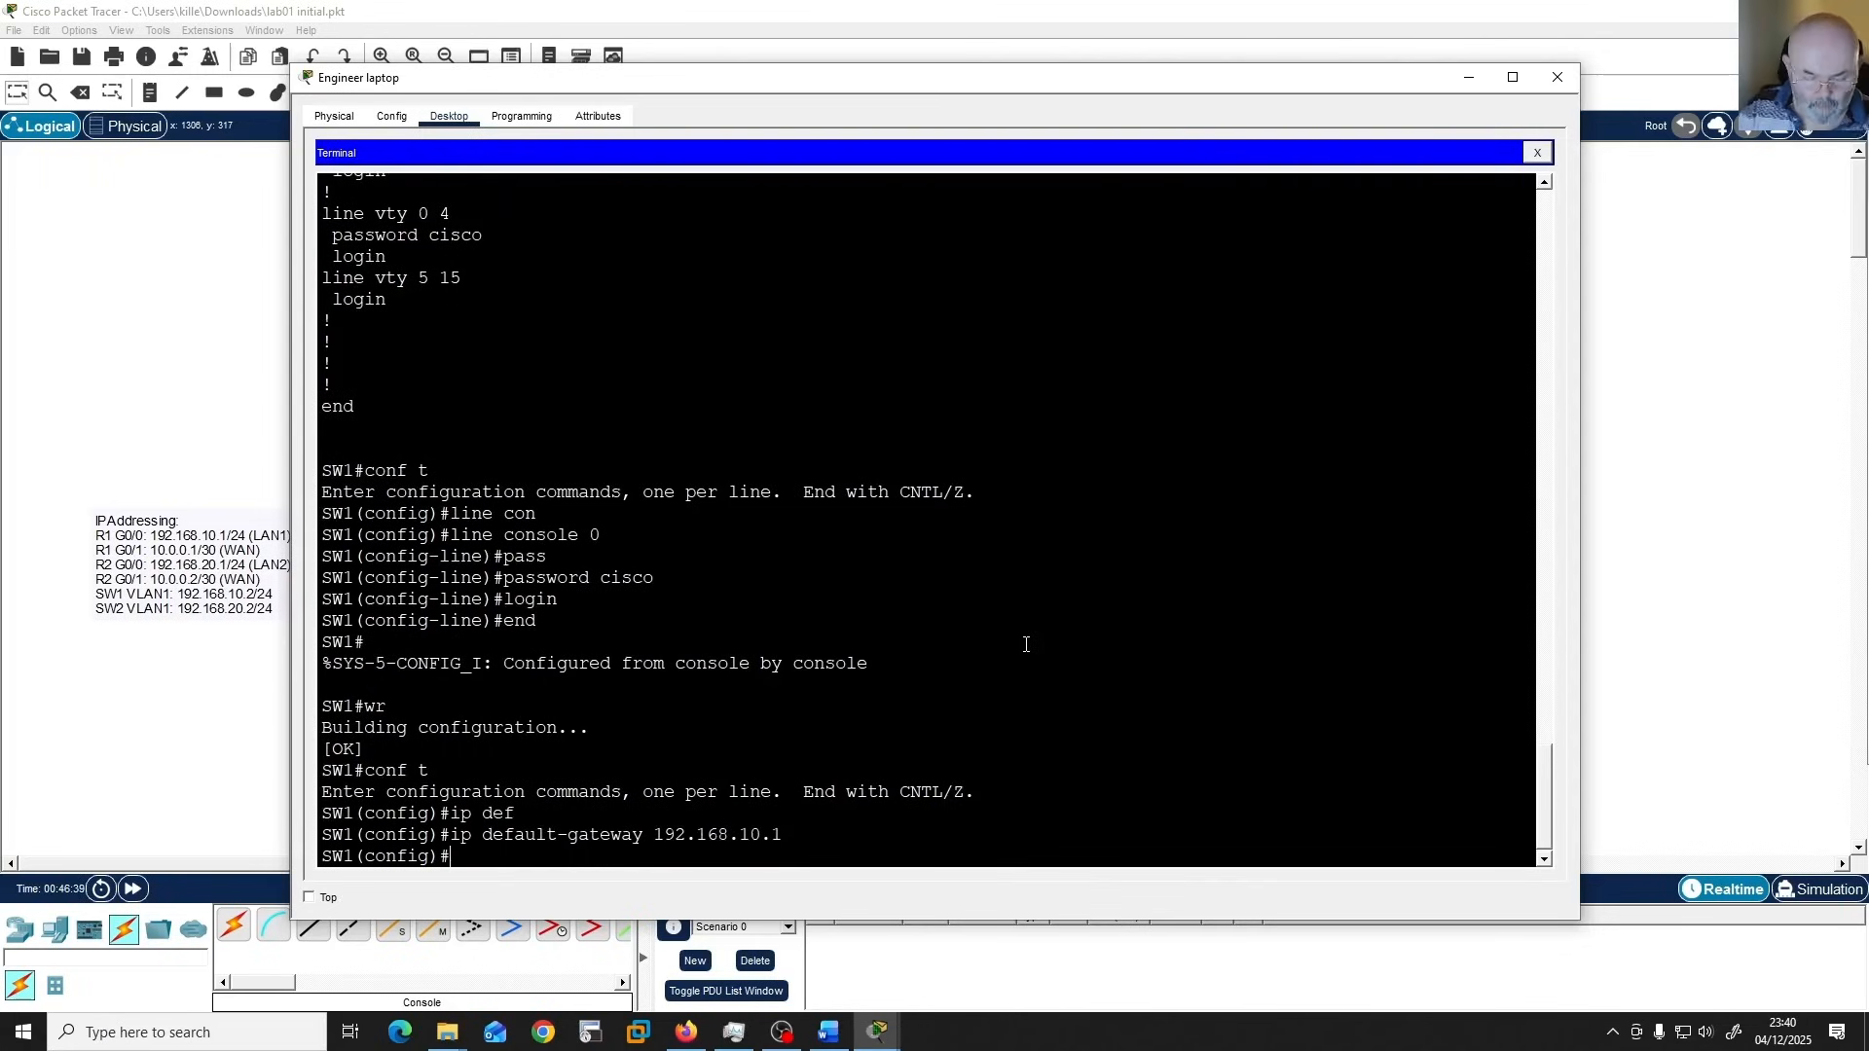
Return to privileged EXEC mode on SW1 and write the configuration holding the default gateway to memory.
{"action": "type", "text": "end"}
{"action": "key", "text": "Return"}
{"action": "type", "text": "wr"}
{"action": "key", "text": "Return"}
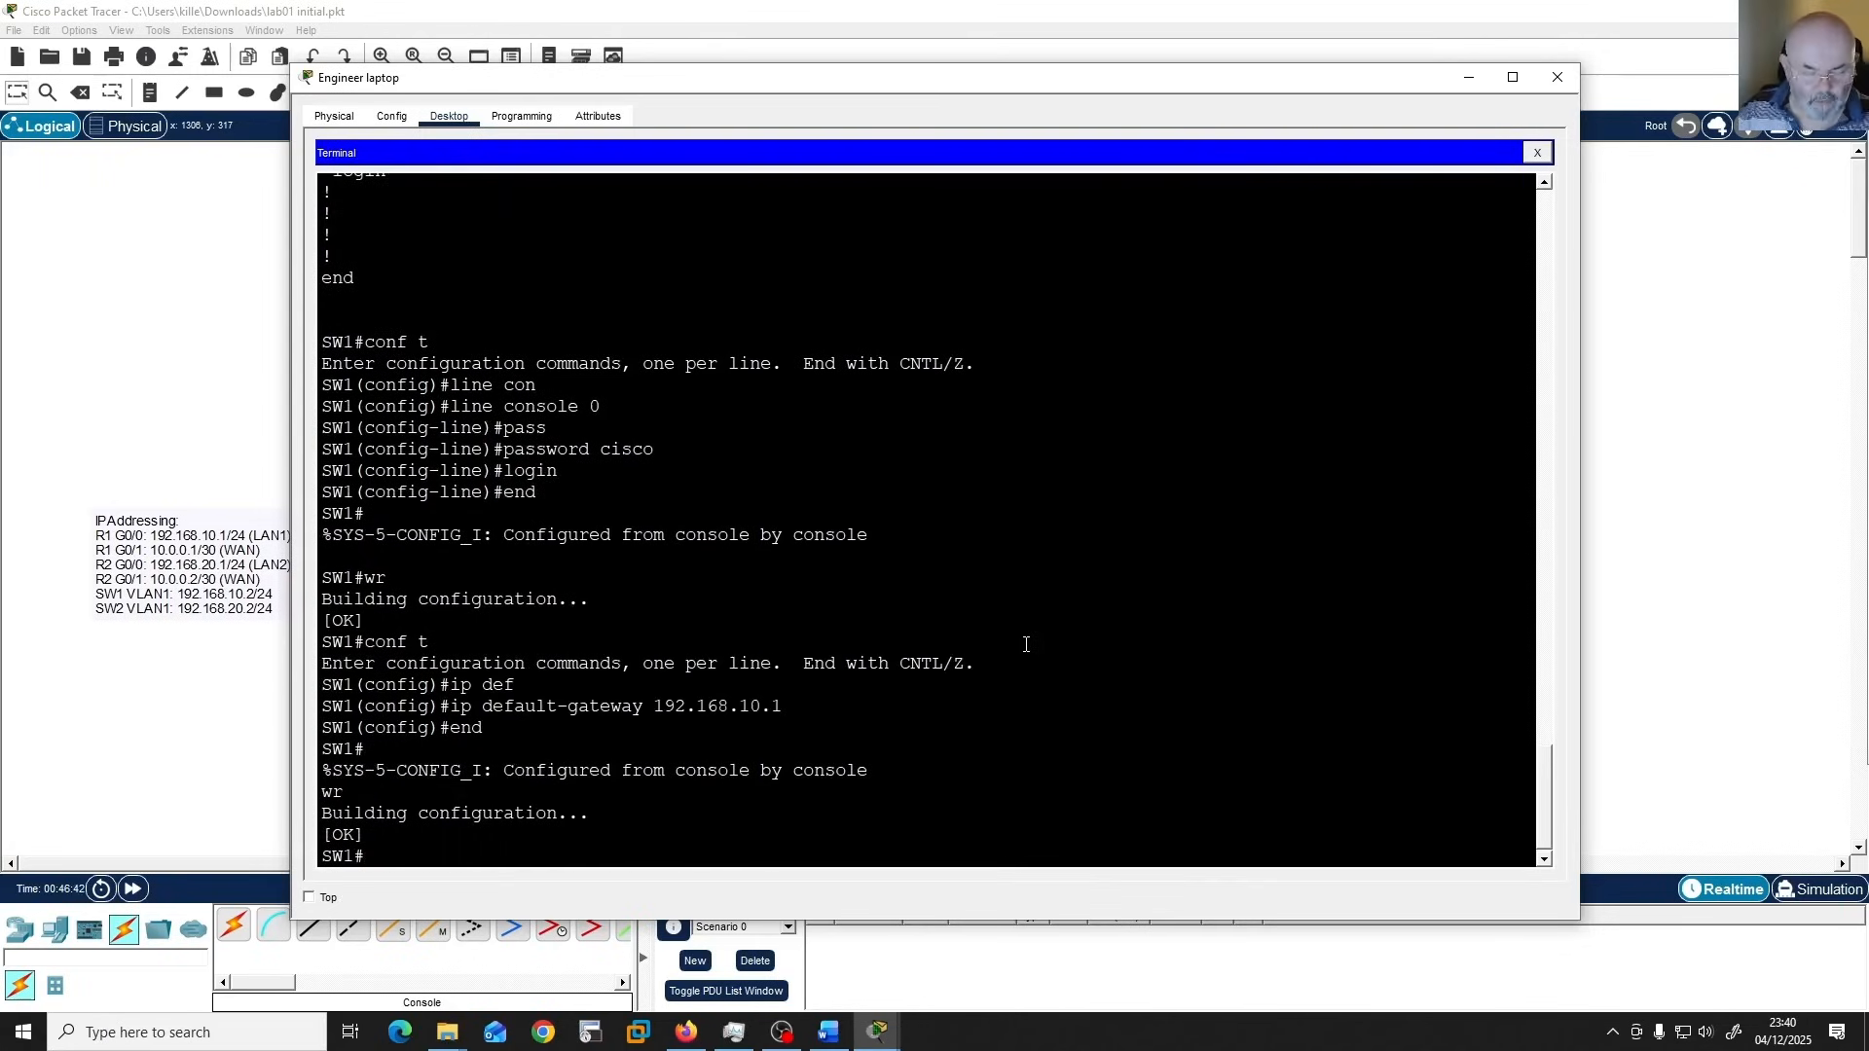
Display SW1's running configuration and page through it to review the user, VLAN 1, default gateway and line settings.
{"action": "type", "text": "sh"}
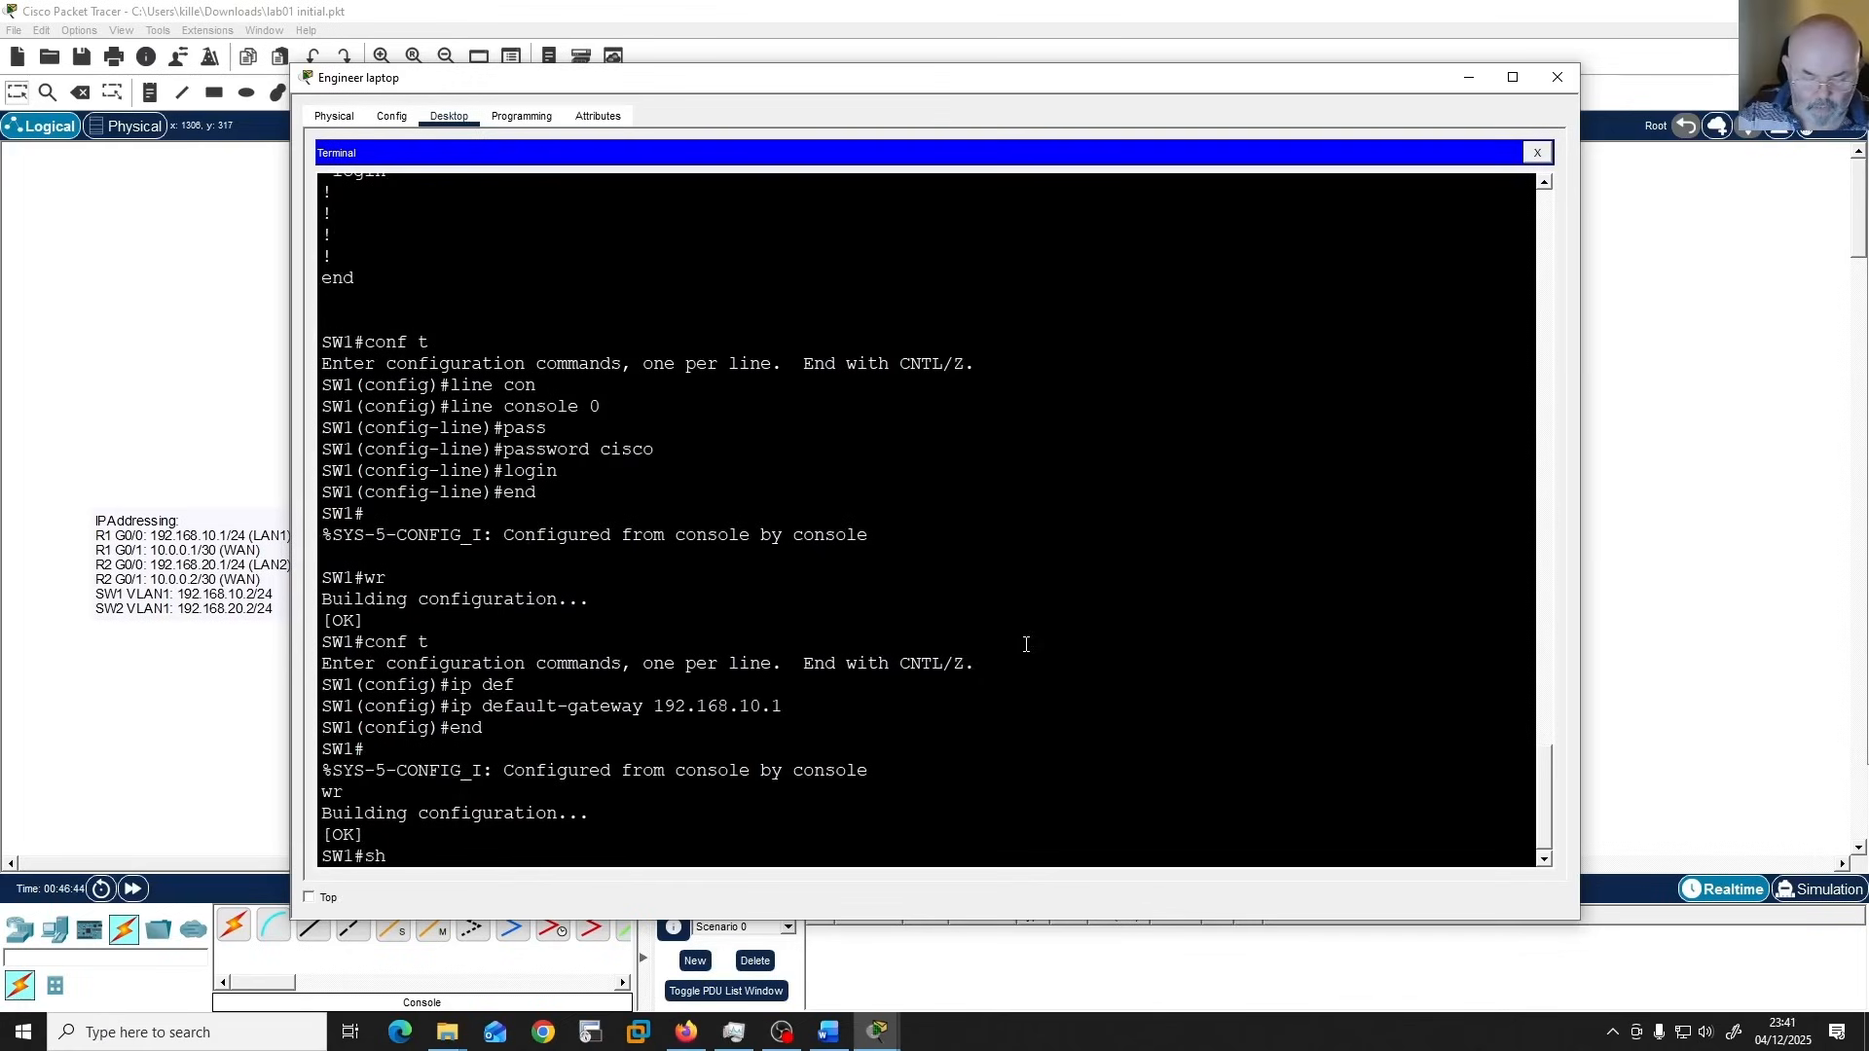
{"action": "type", "text": "ow run"}
{"action": "key", "text": "Return"}
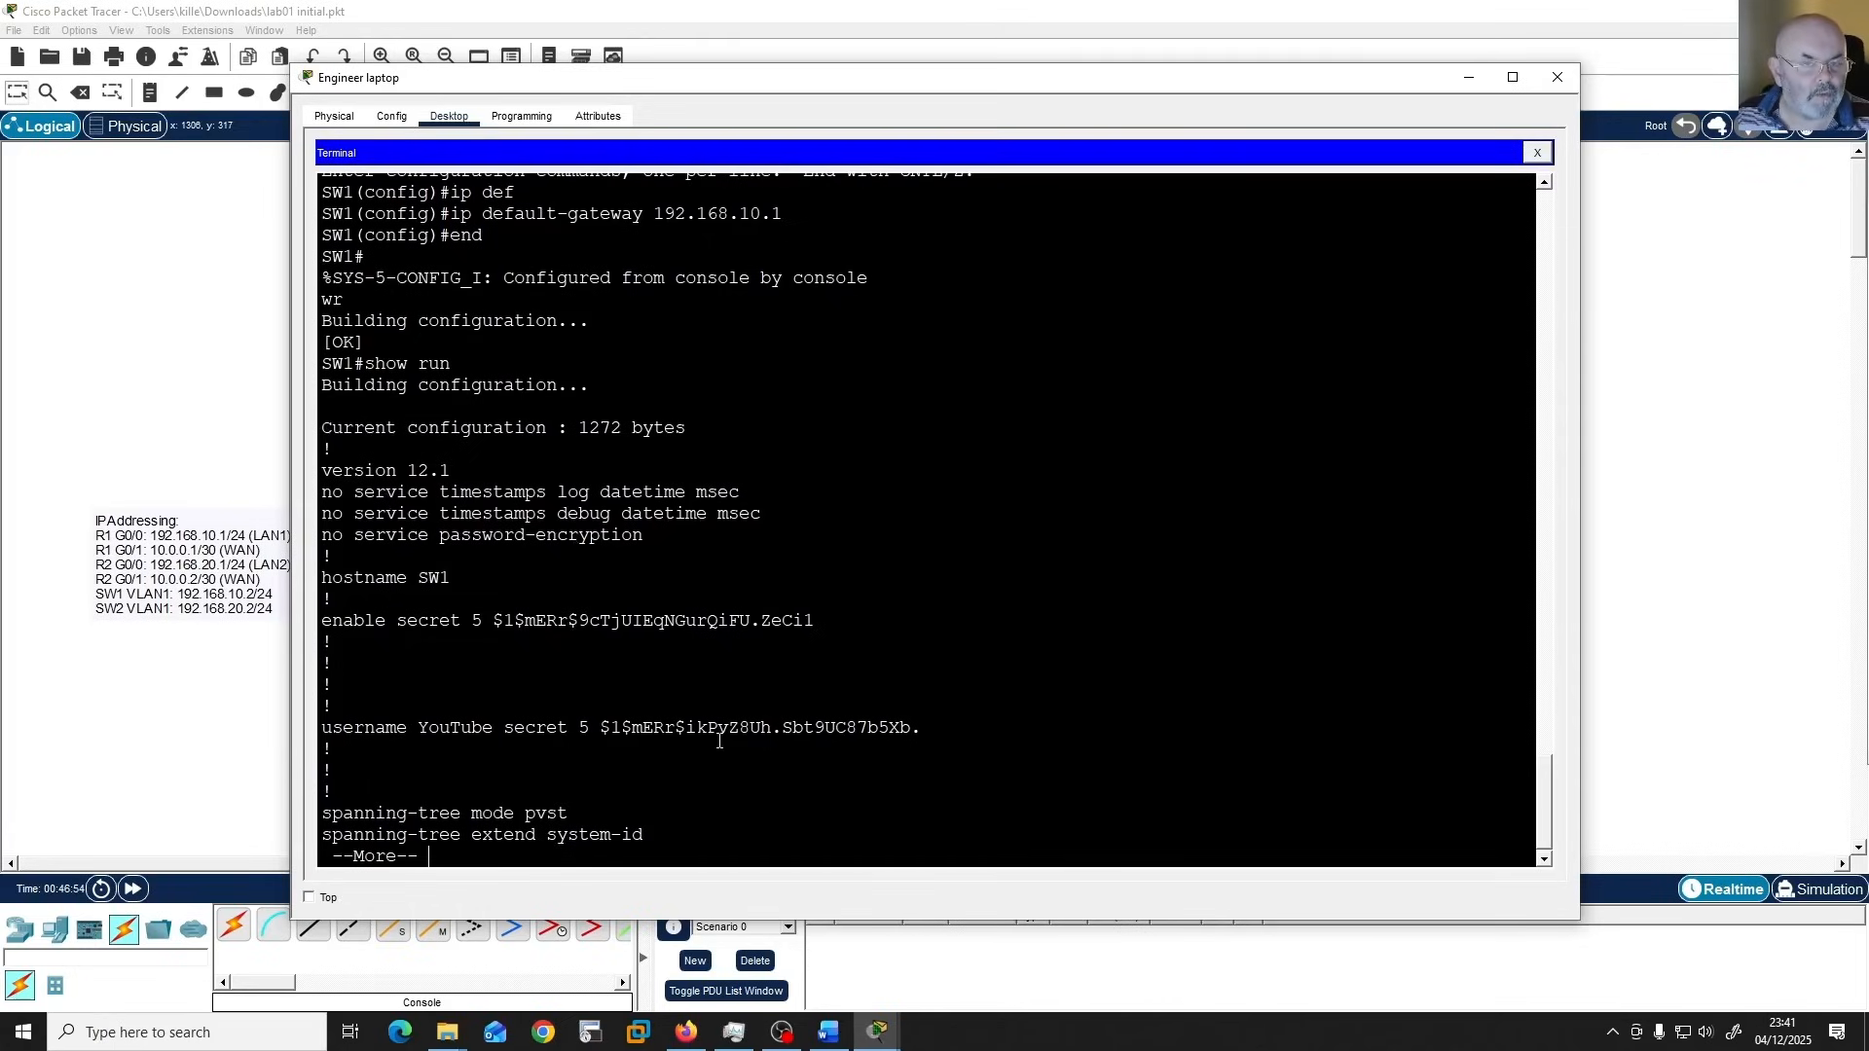
{"action": "key", "text": "space"}
{"action": "key", "text": "space"}
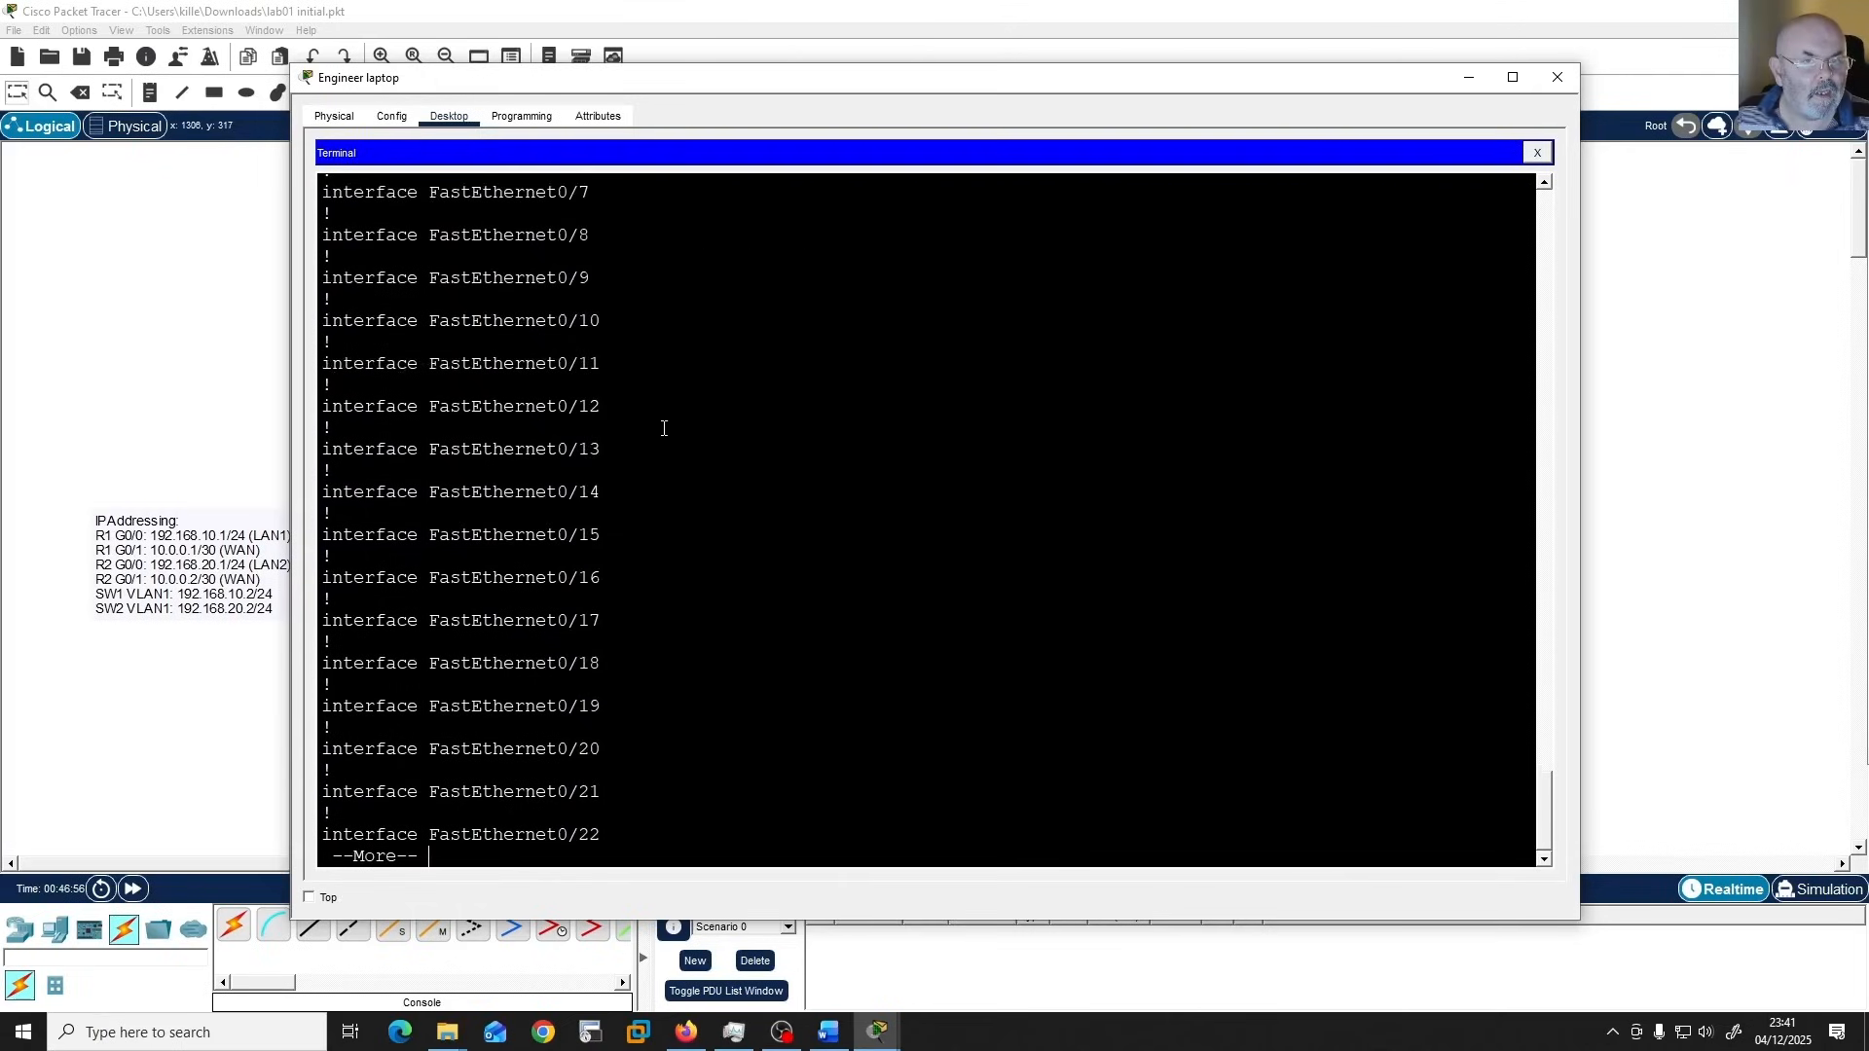
{"action": "key", "text": "space"}
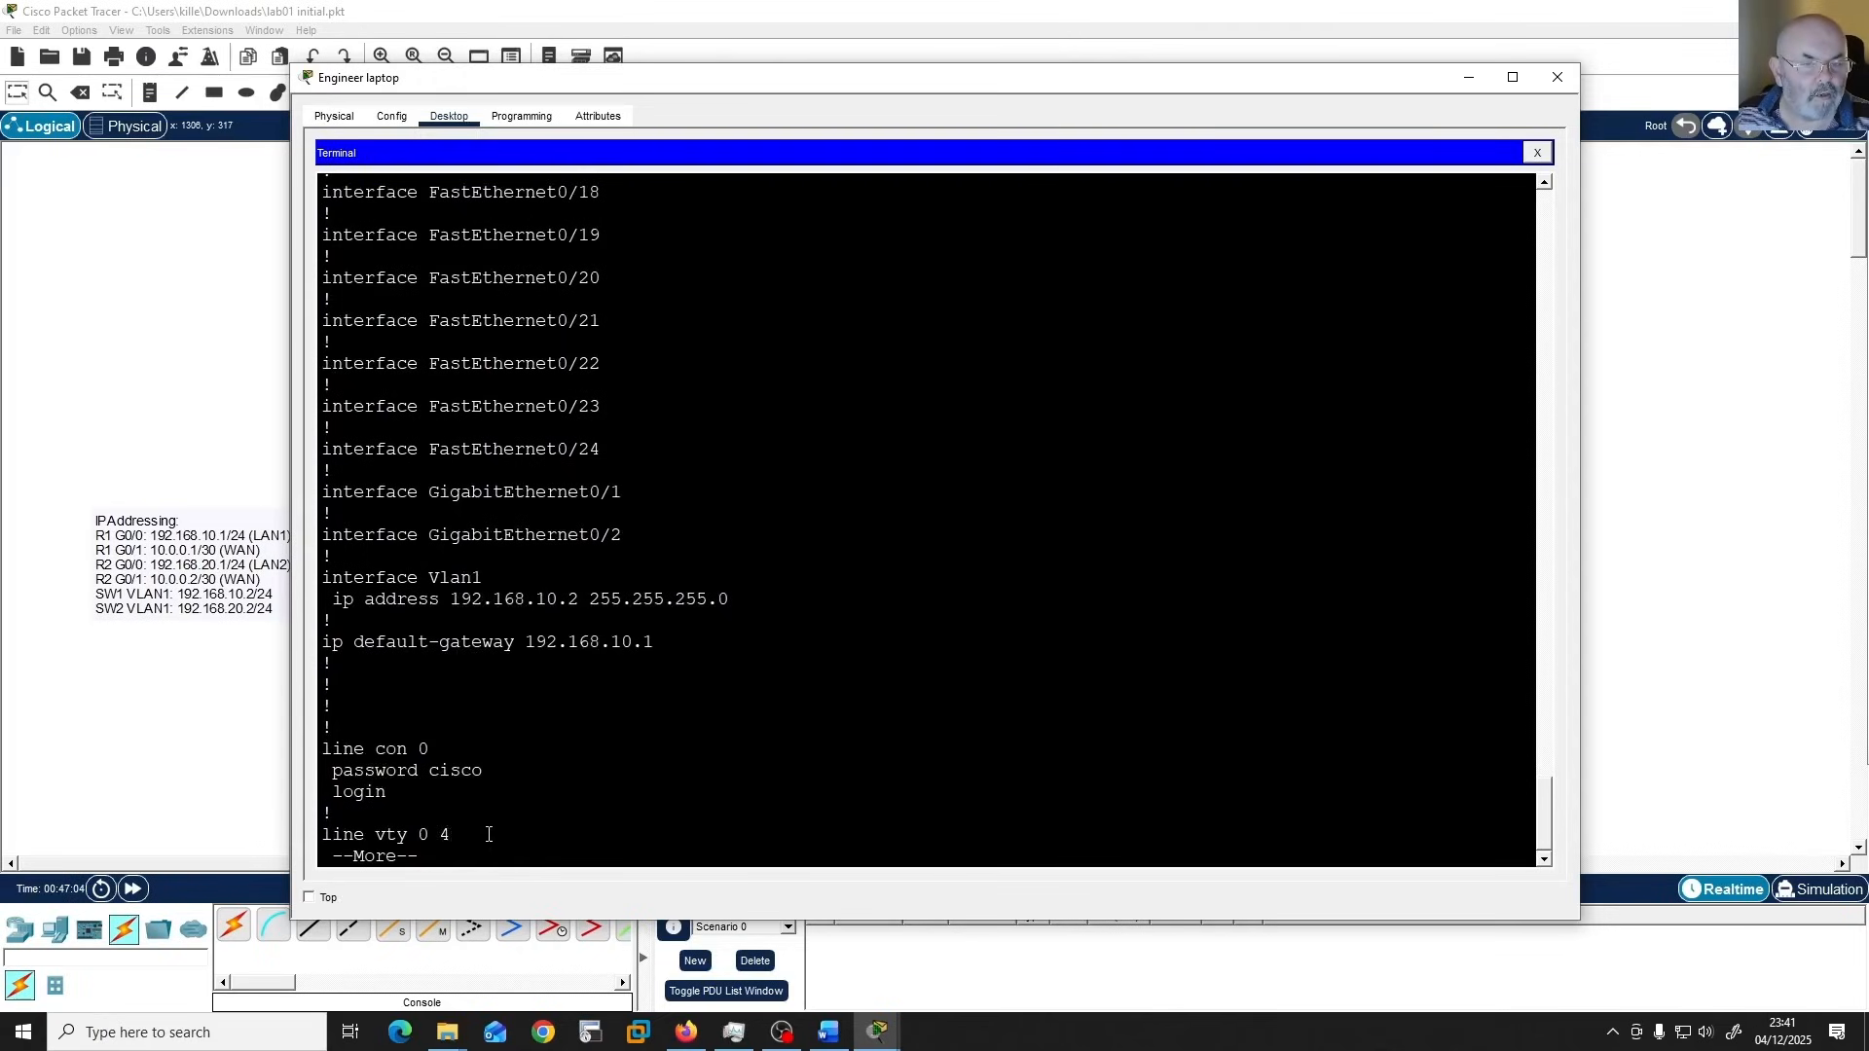
{"action": "key", "text": "space"}
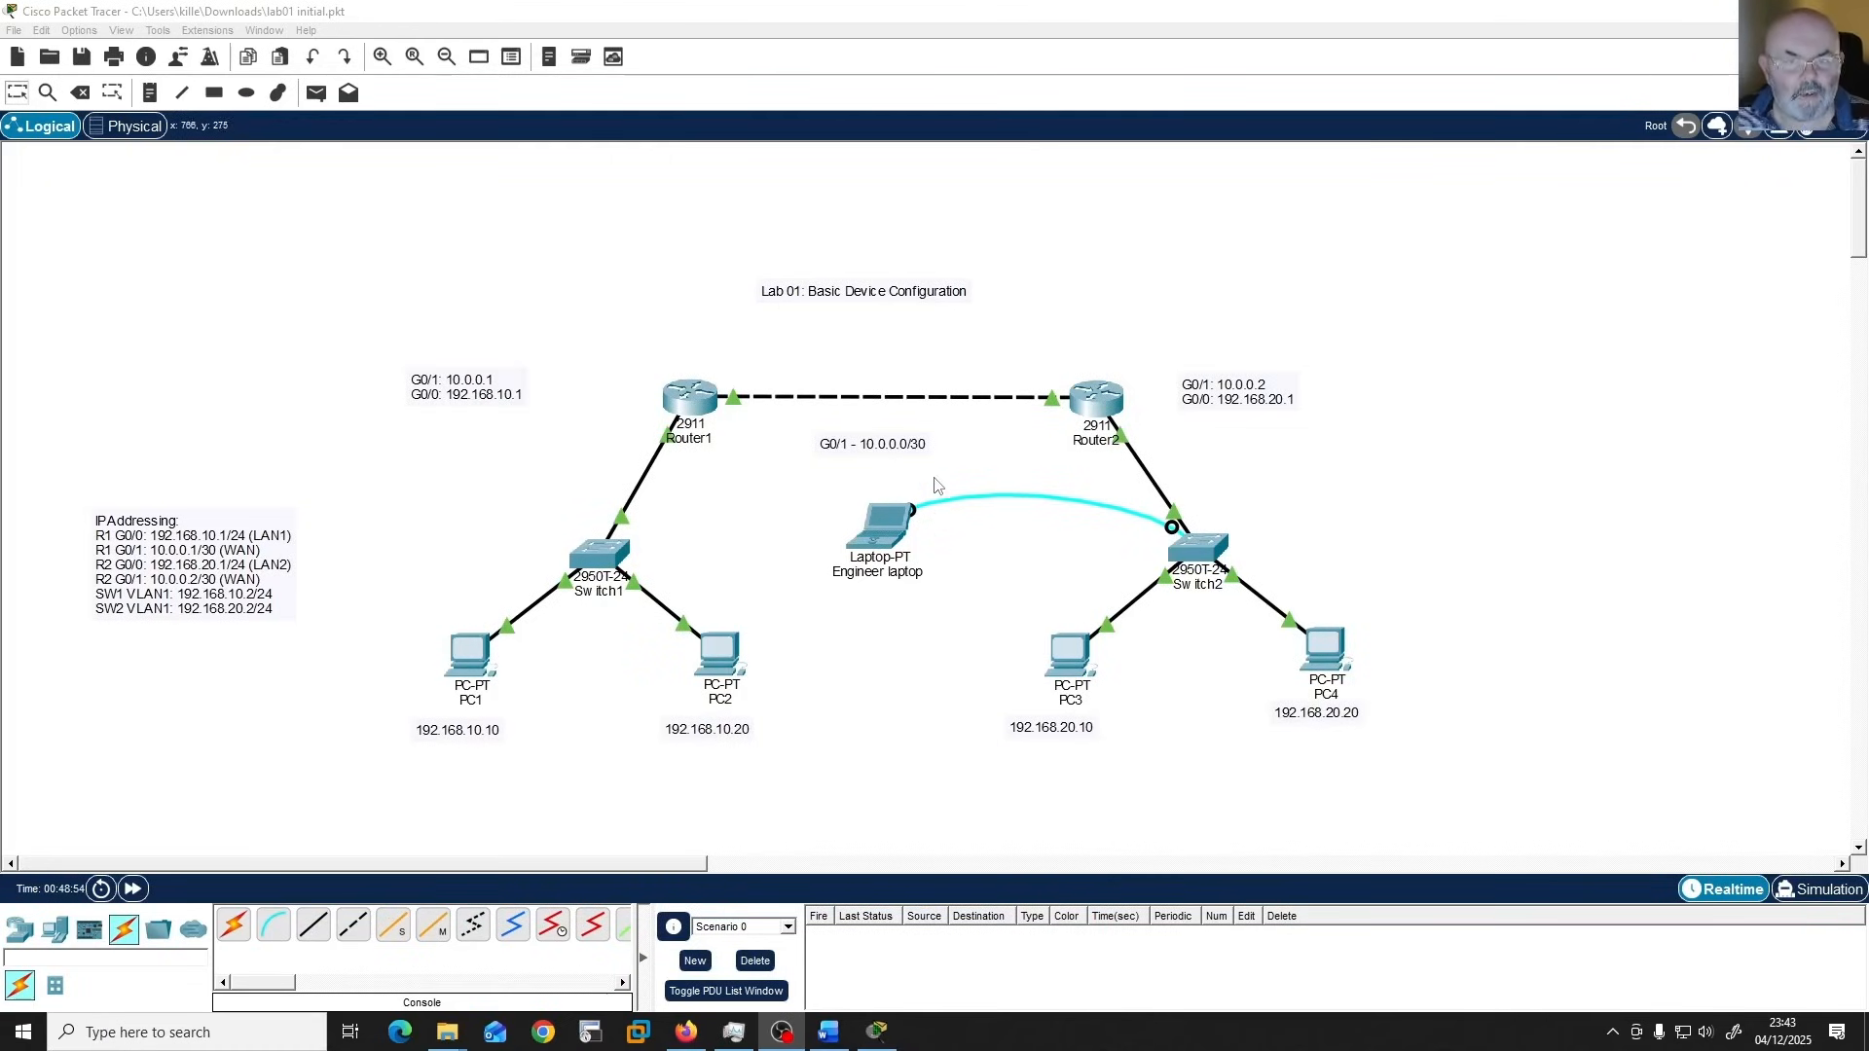
Open a terminal session from the Engineer laptop to Switch2's console with 9600 bits per second, 8 data bits and no parity.
{"action": "left_click", "coordinate": [881, 537]}
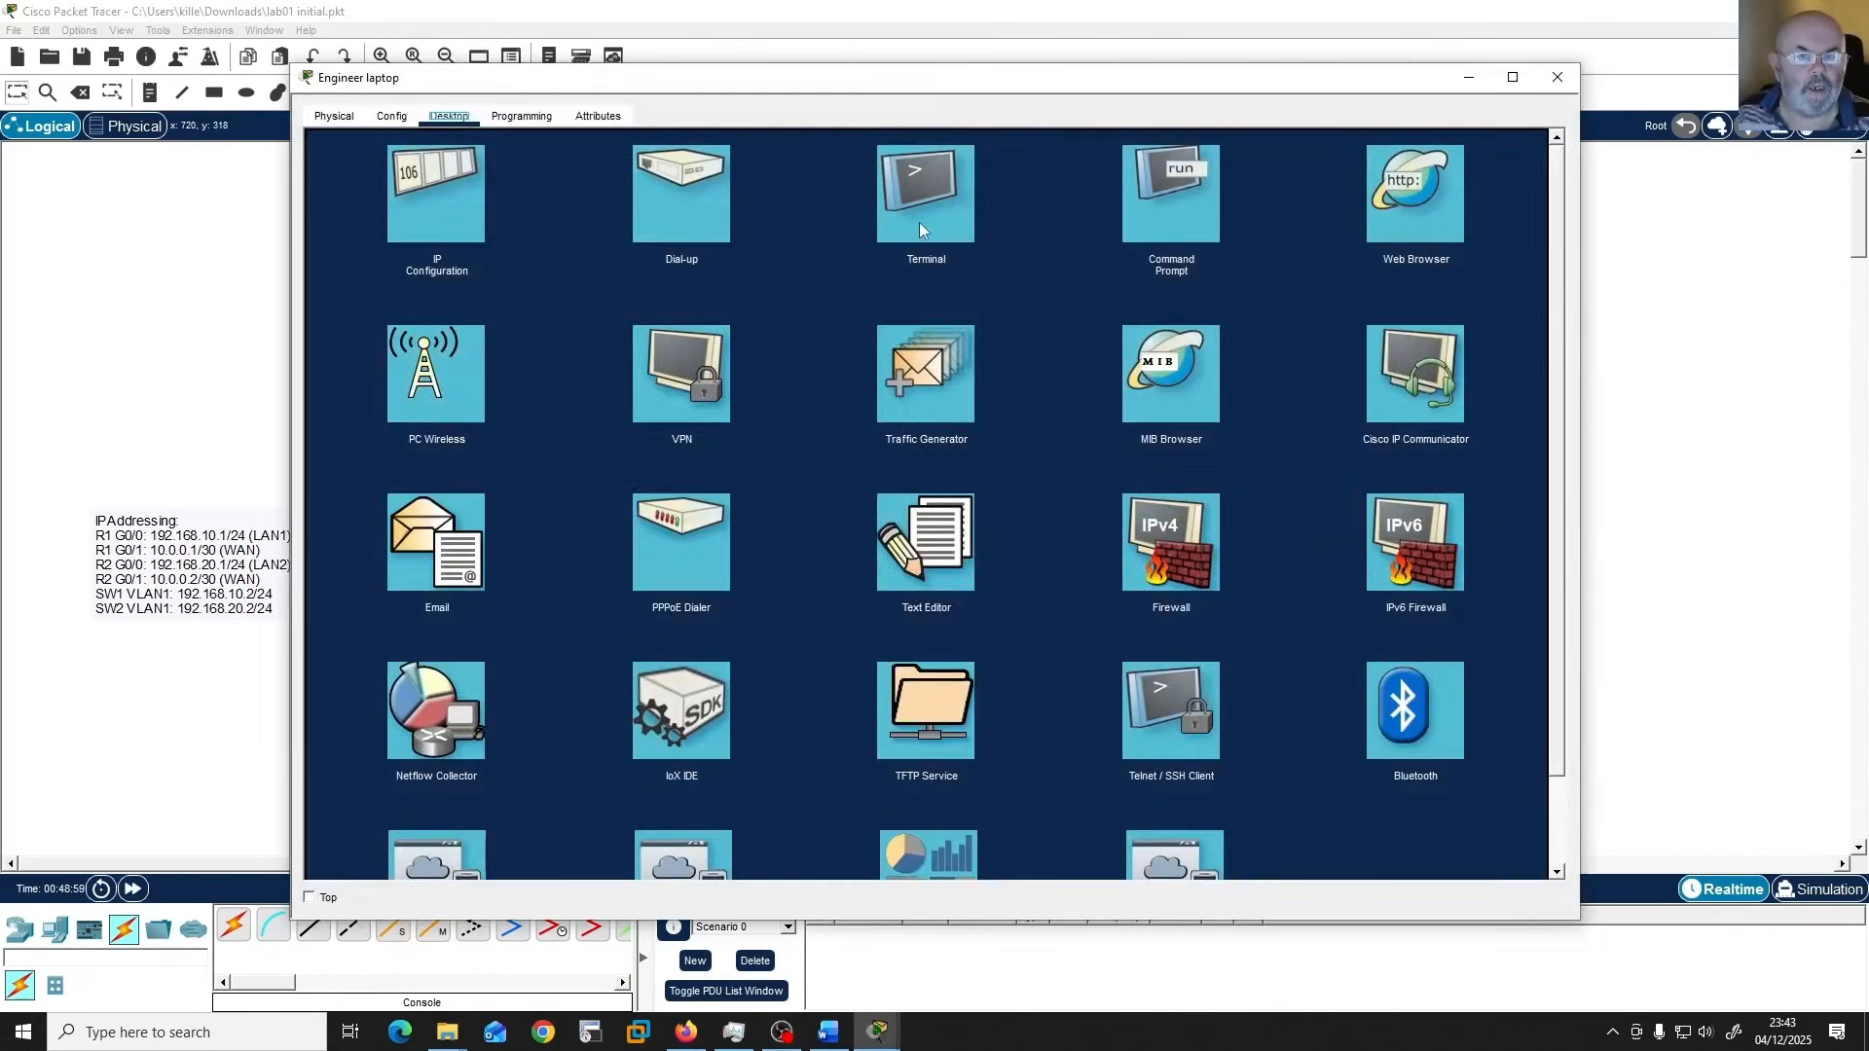
{"action": "left_click", "coordinate": [920, 224]}
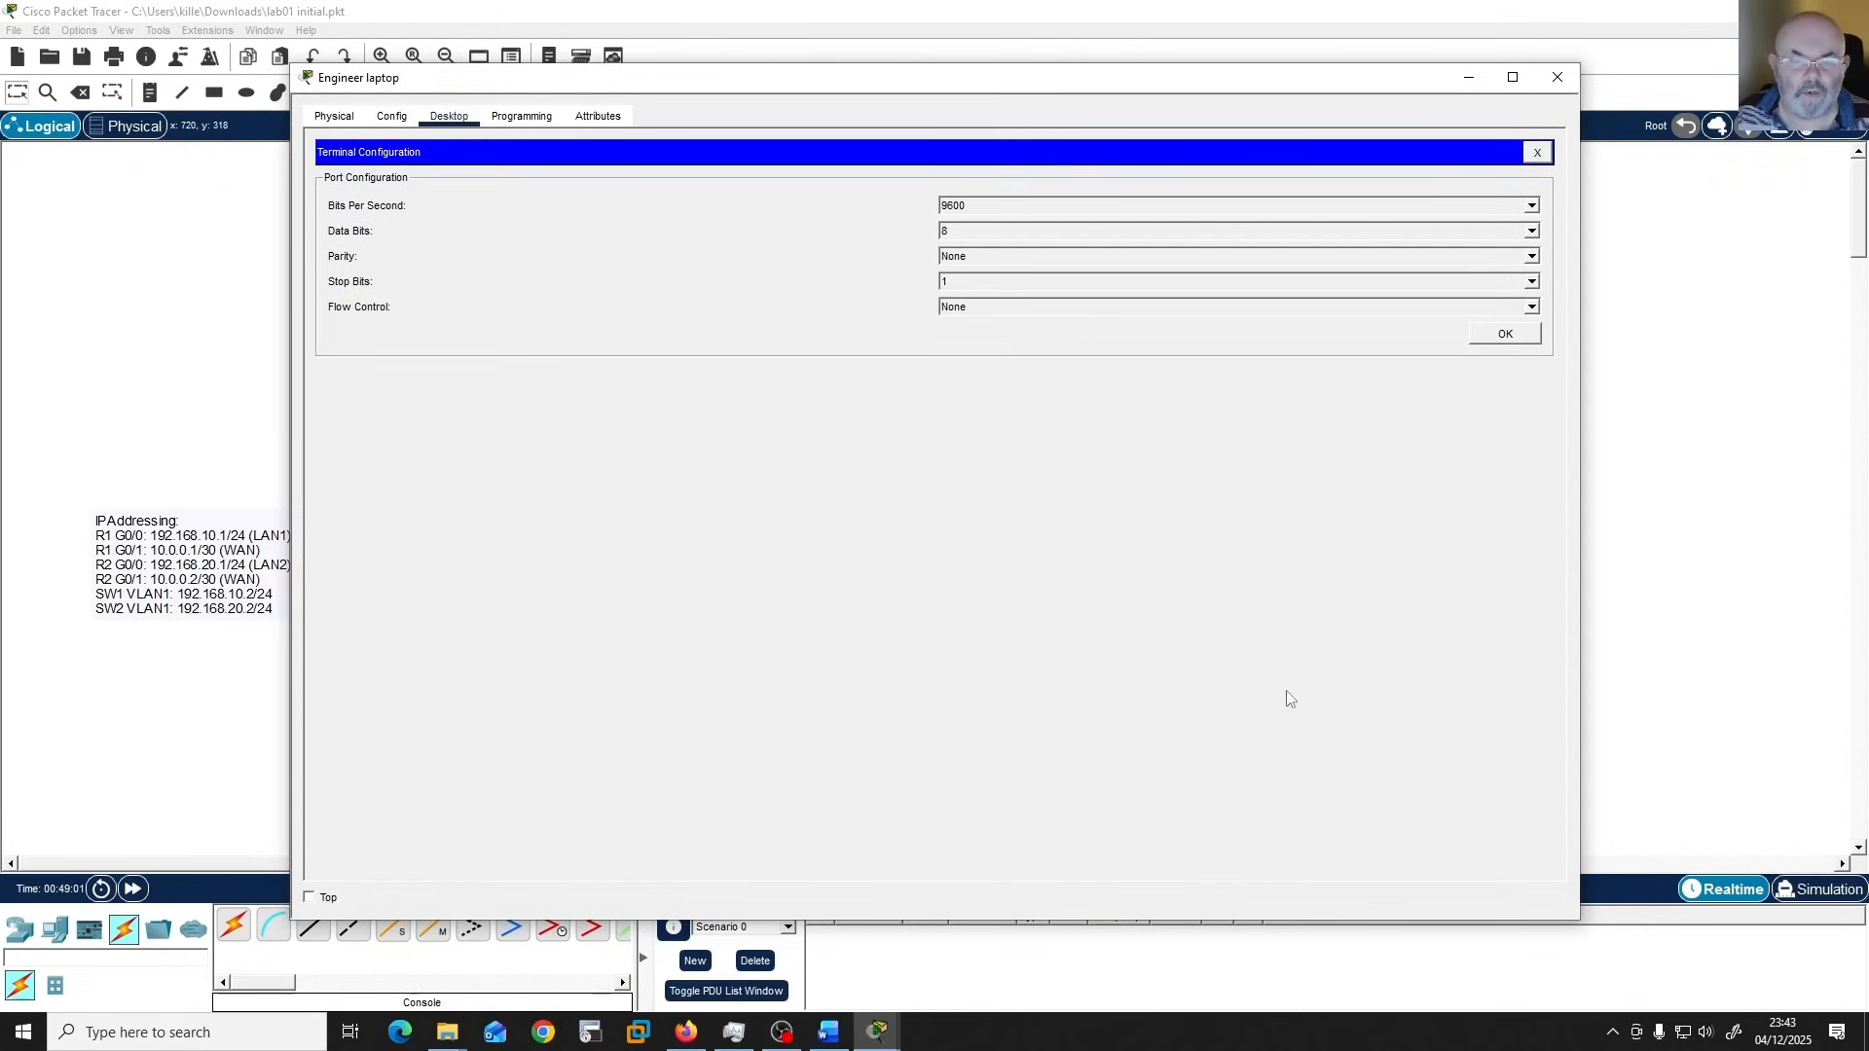
{"action": "left_click", "coordinate": [1502, 333]}
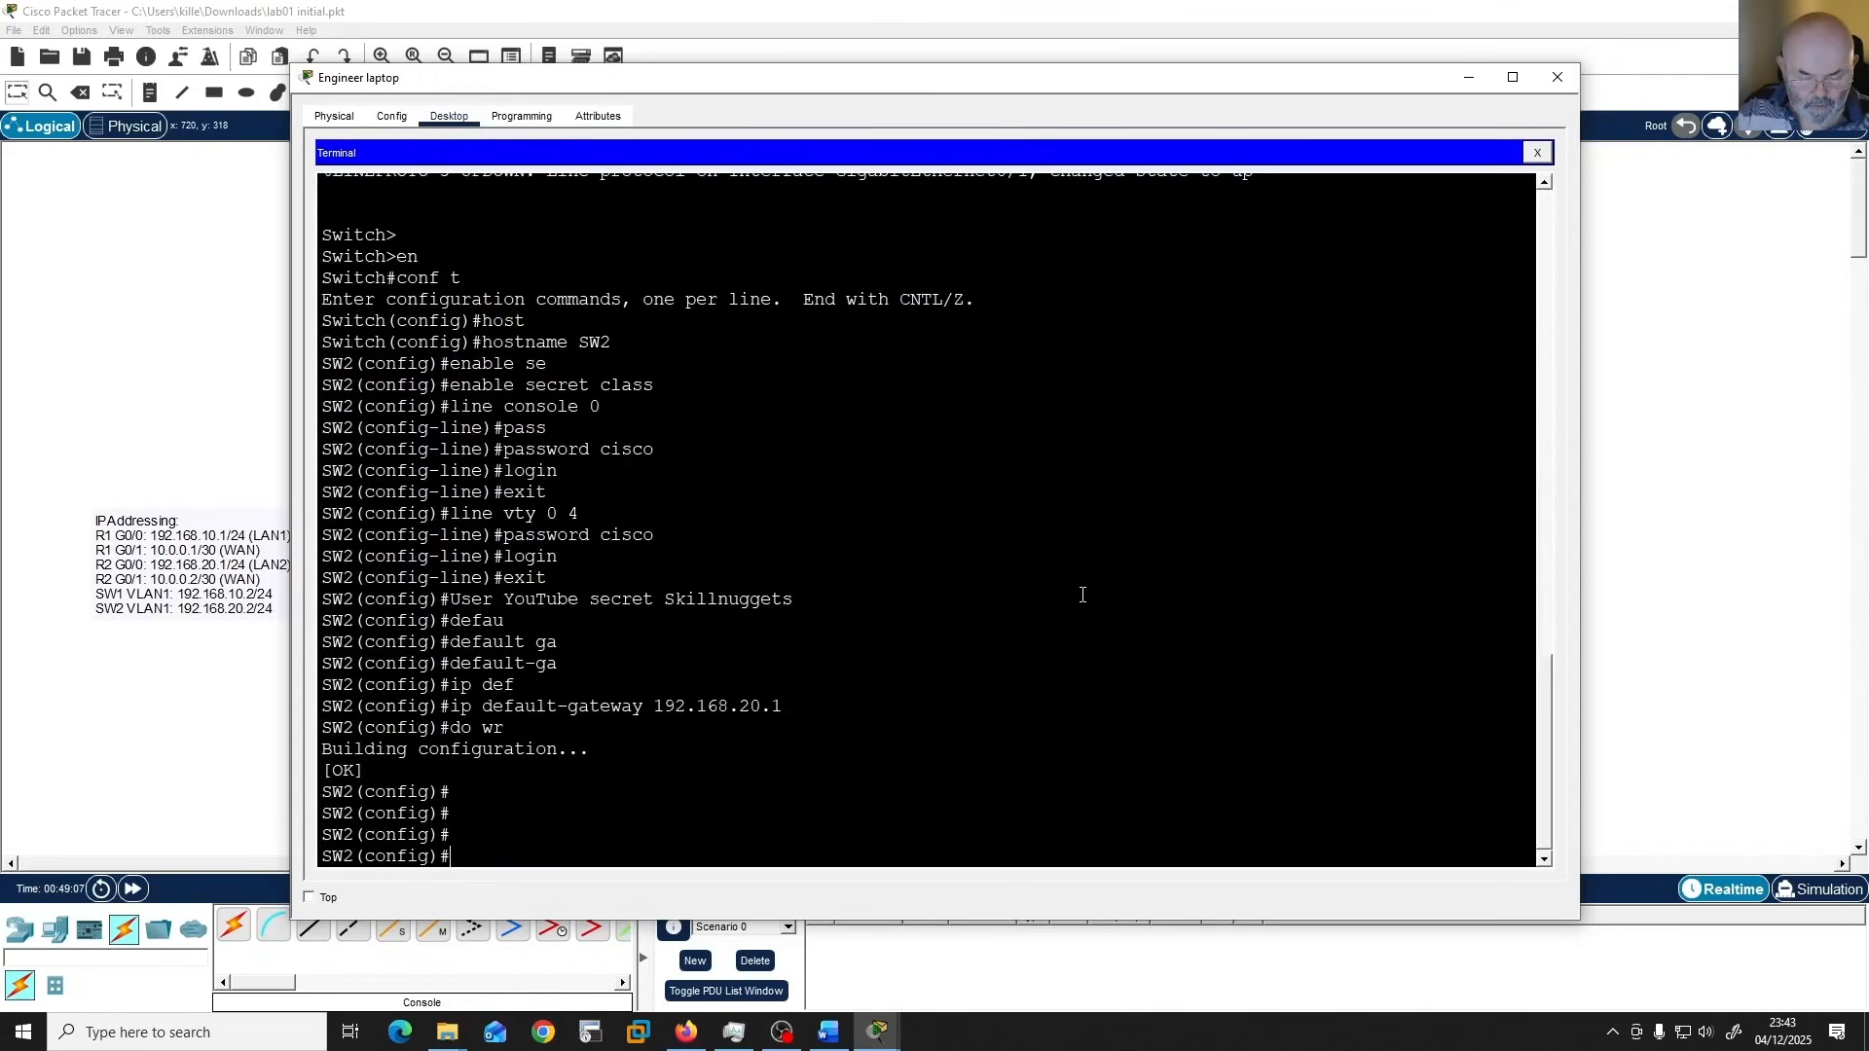
Leave global configuration mode on SW2 and log out of its console session.
{"action": "type", "text": "exit"}
{"action": "key", "text": "Return"}
{"action": "key", "text": "Return"}
{"action": "key", "text": "Return"}
{"action": "key", "text": "Return"}
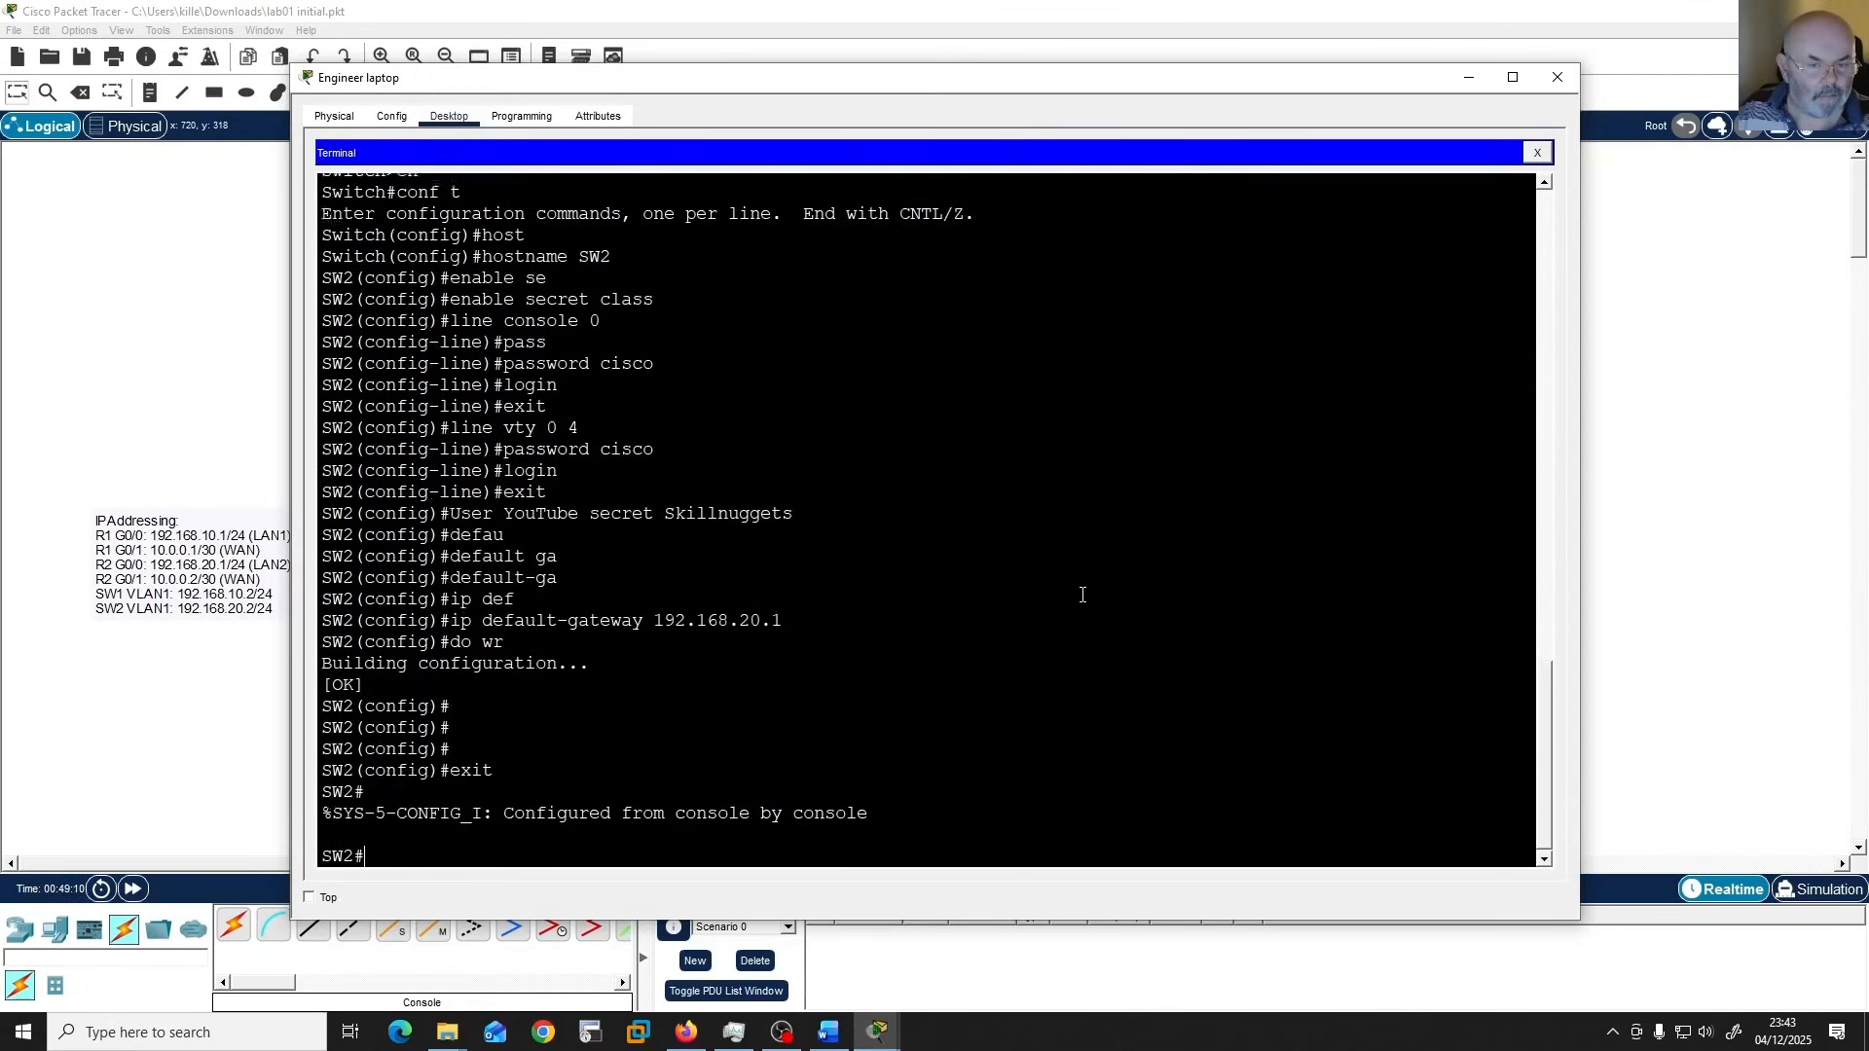
{"action": "type", "text": "e"}
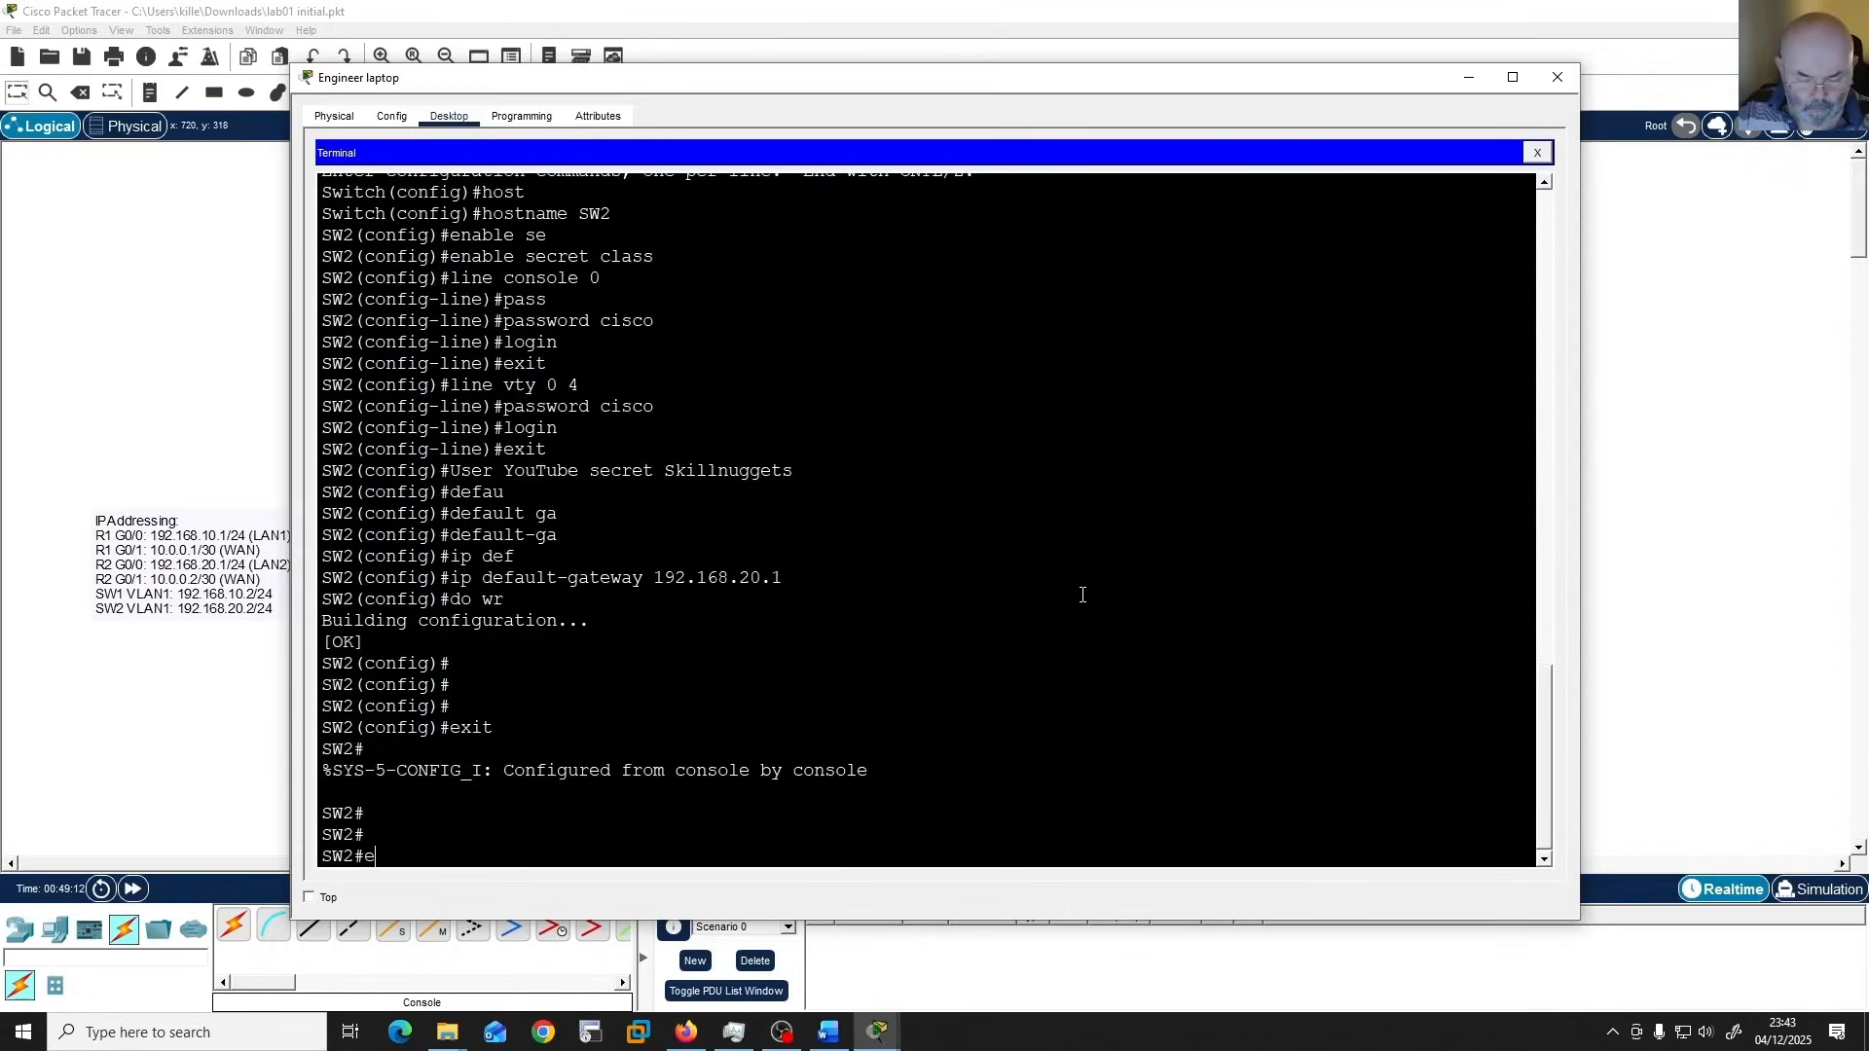
{"action": "type", "text": "xit"}
{"action": "key", "text": "Return"}
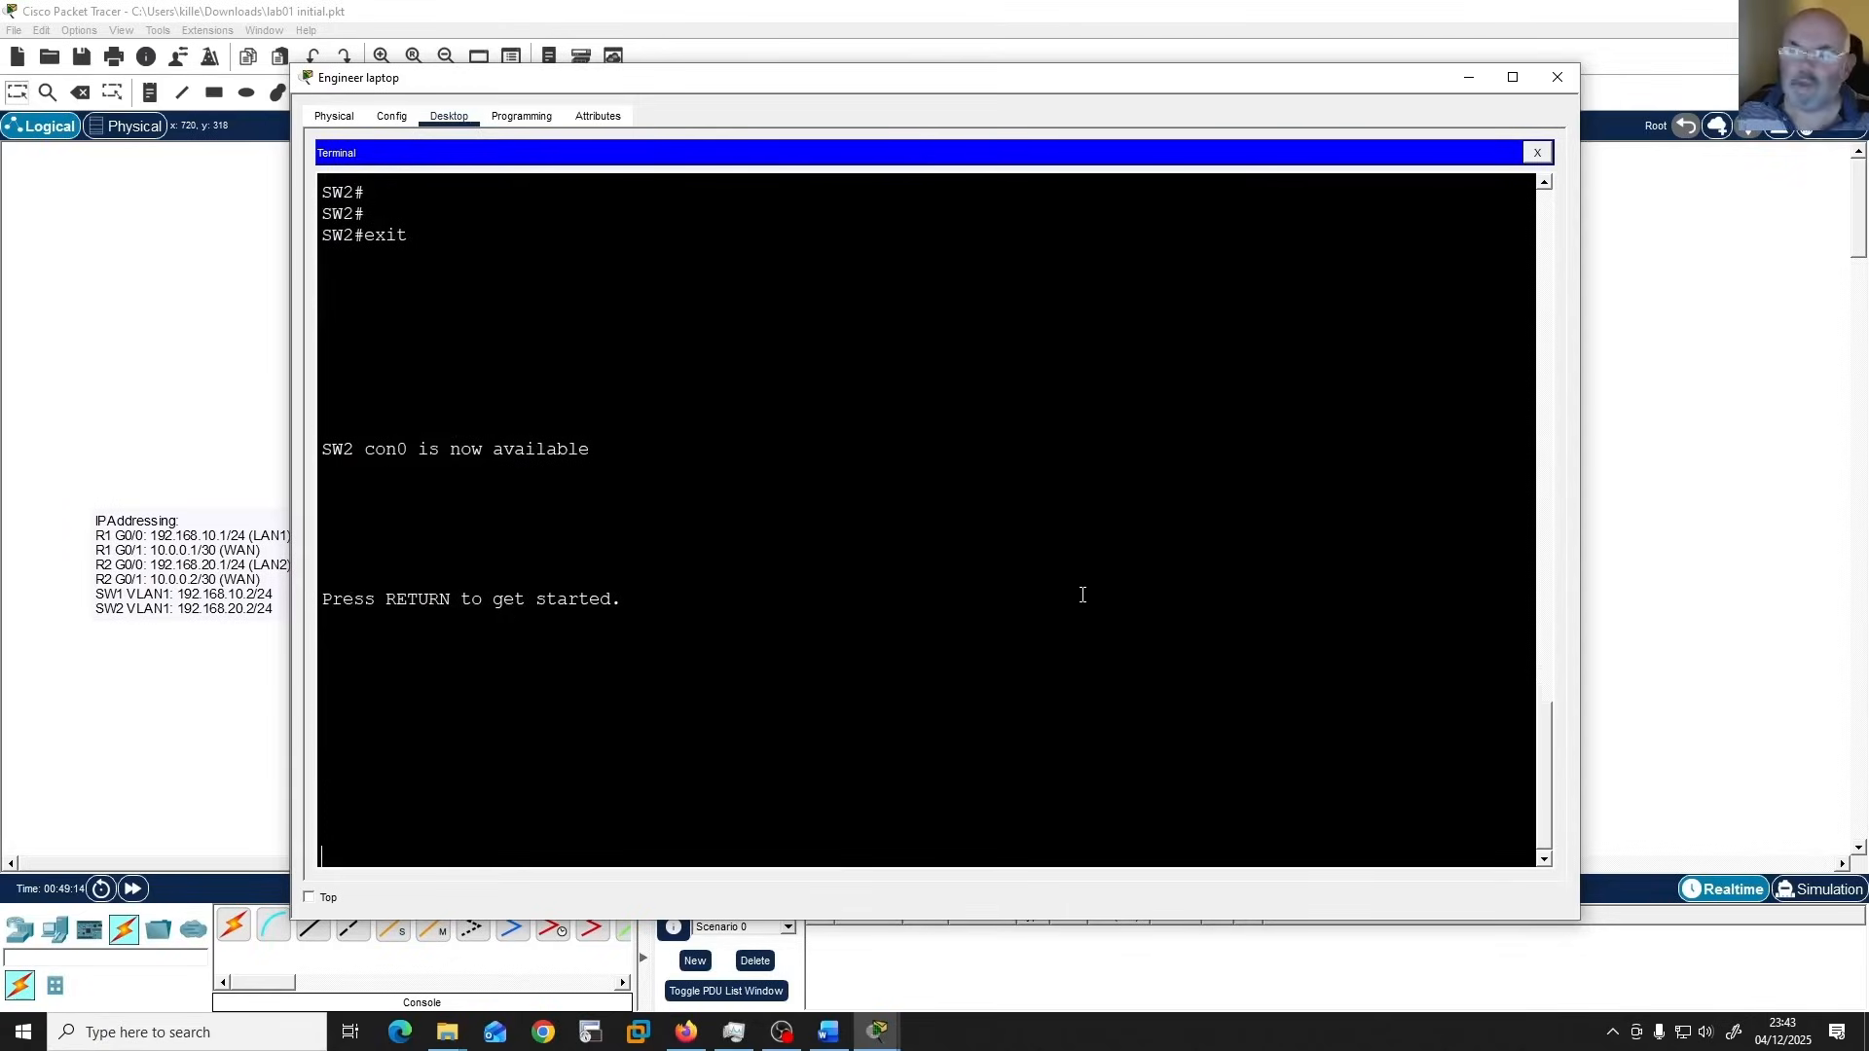
Log back in to SW2 with the console line password and enter privileged EXEC mode with the enable password.
{"action": "key", "text": "Return"}
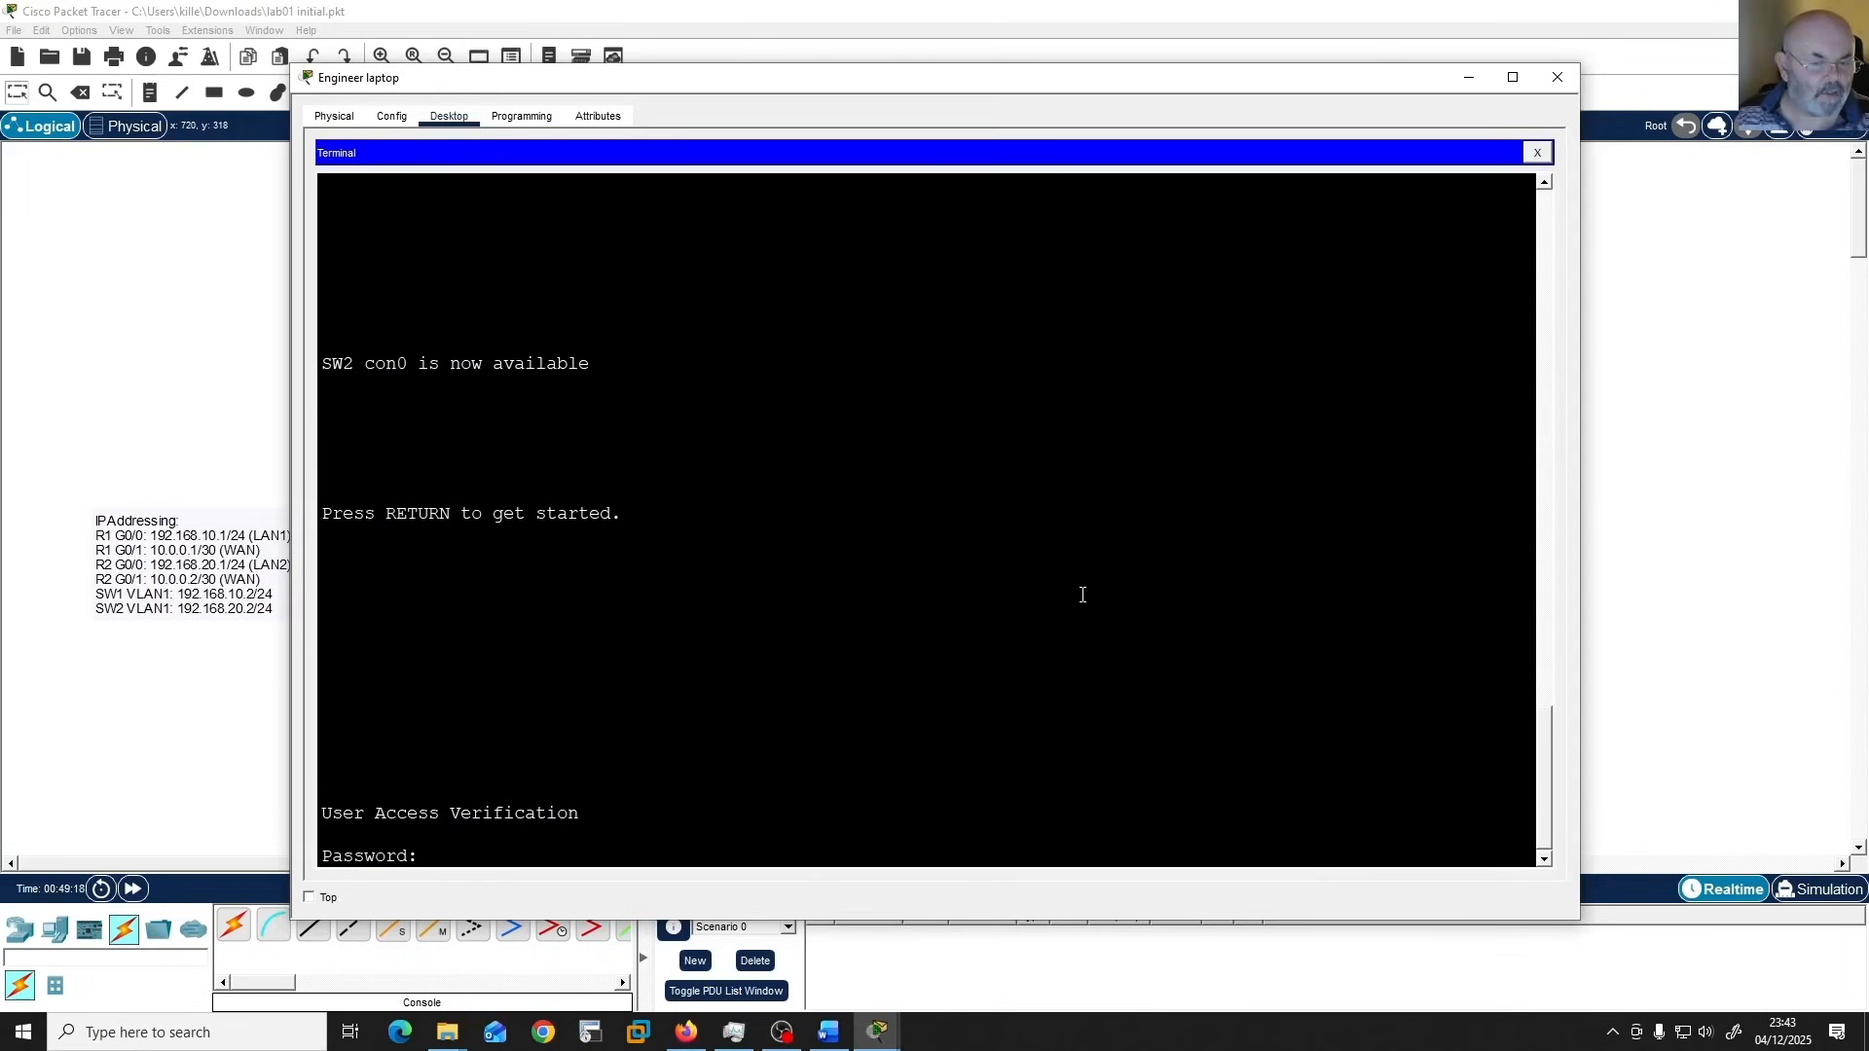
{"action": "key", "text": "Return"}
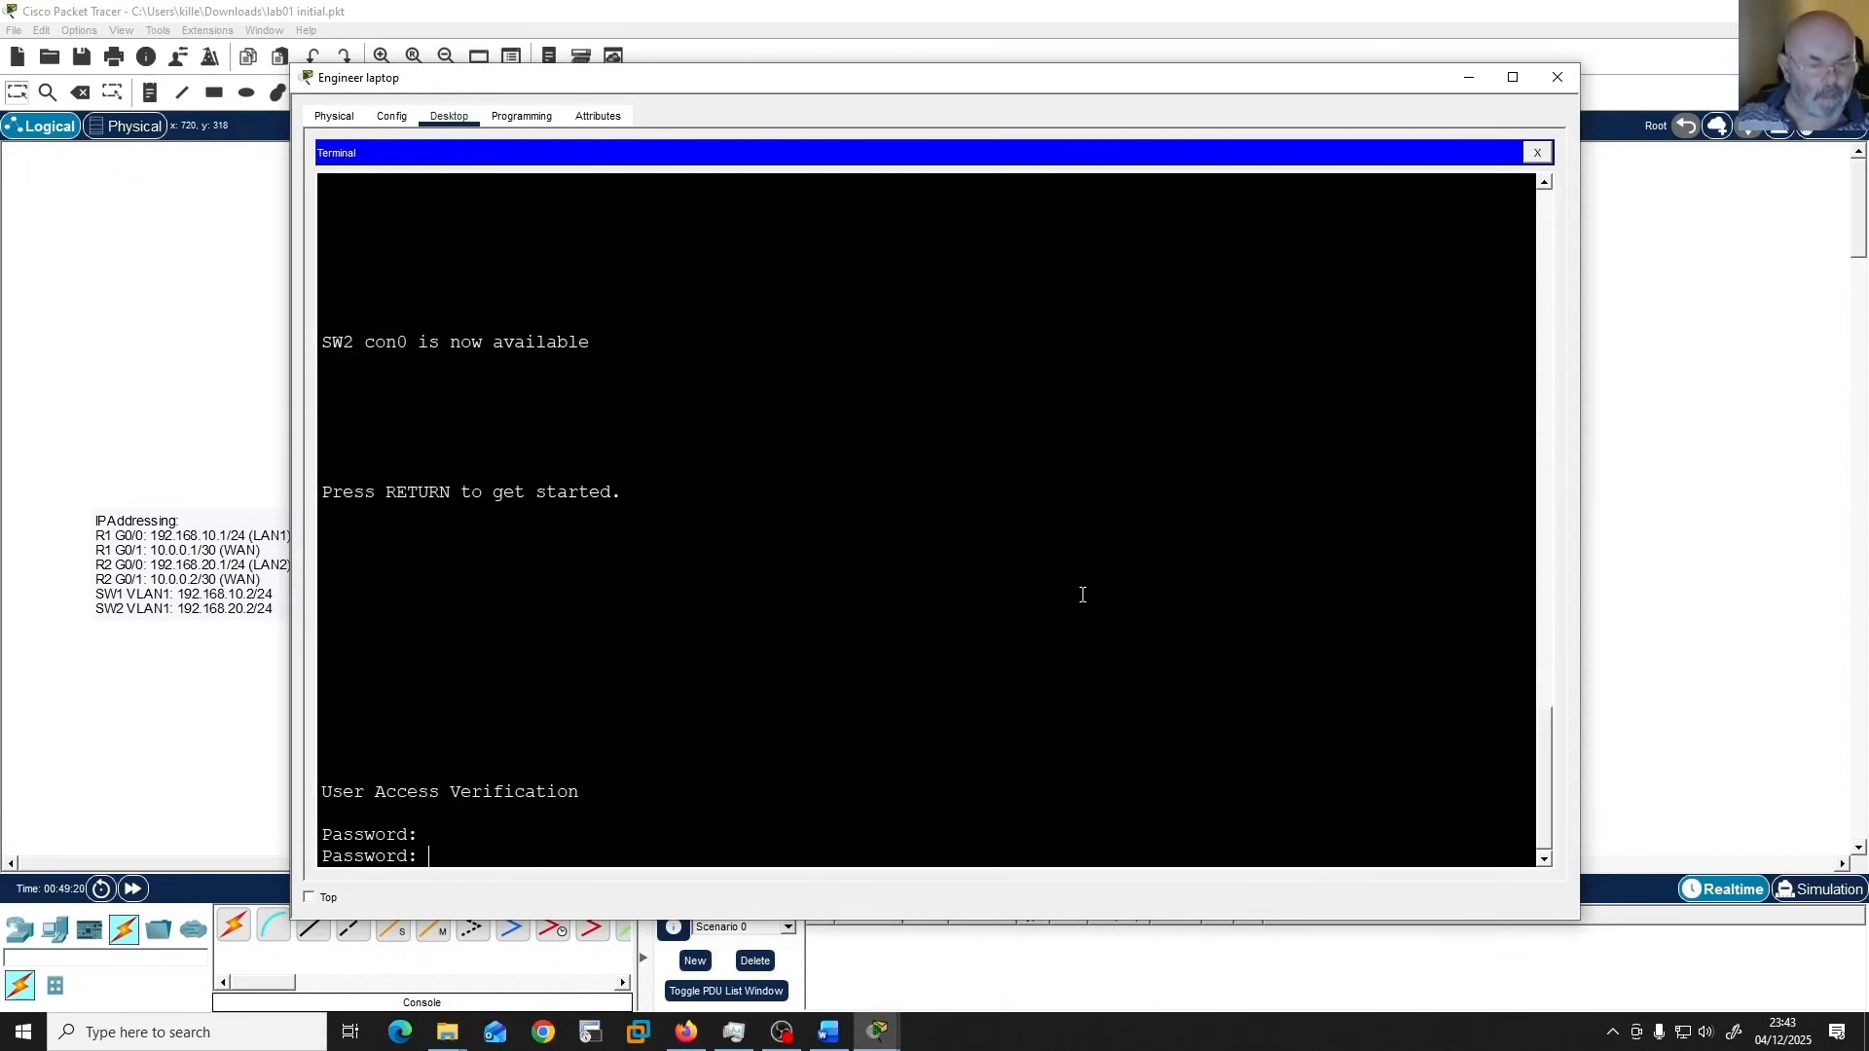
{"action": "key", "text": "Return"}
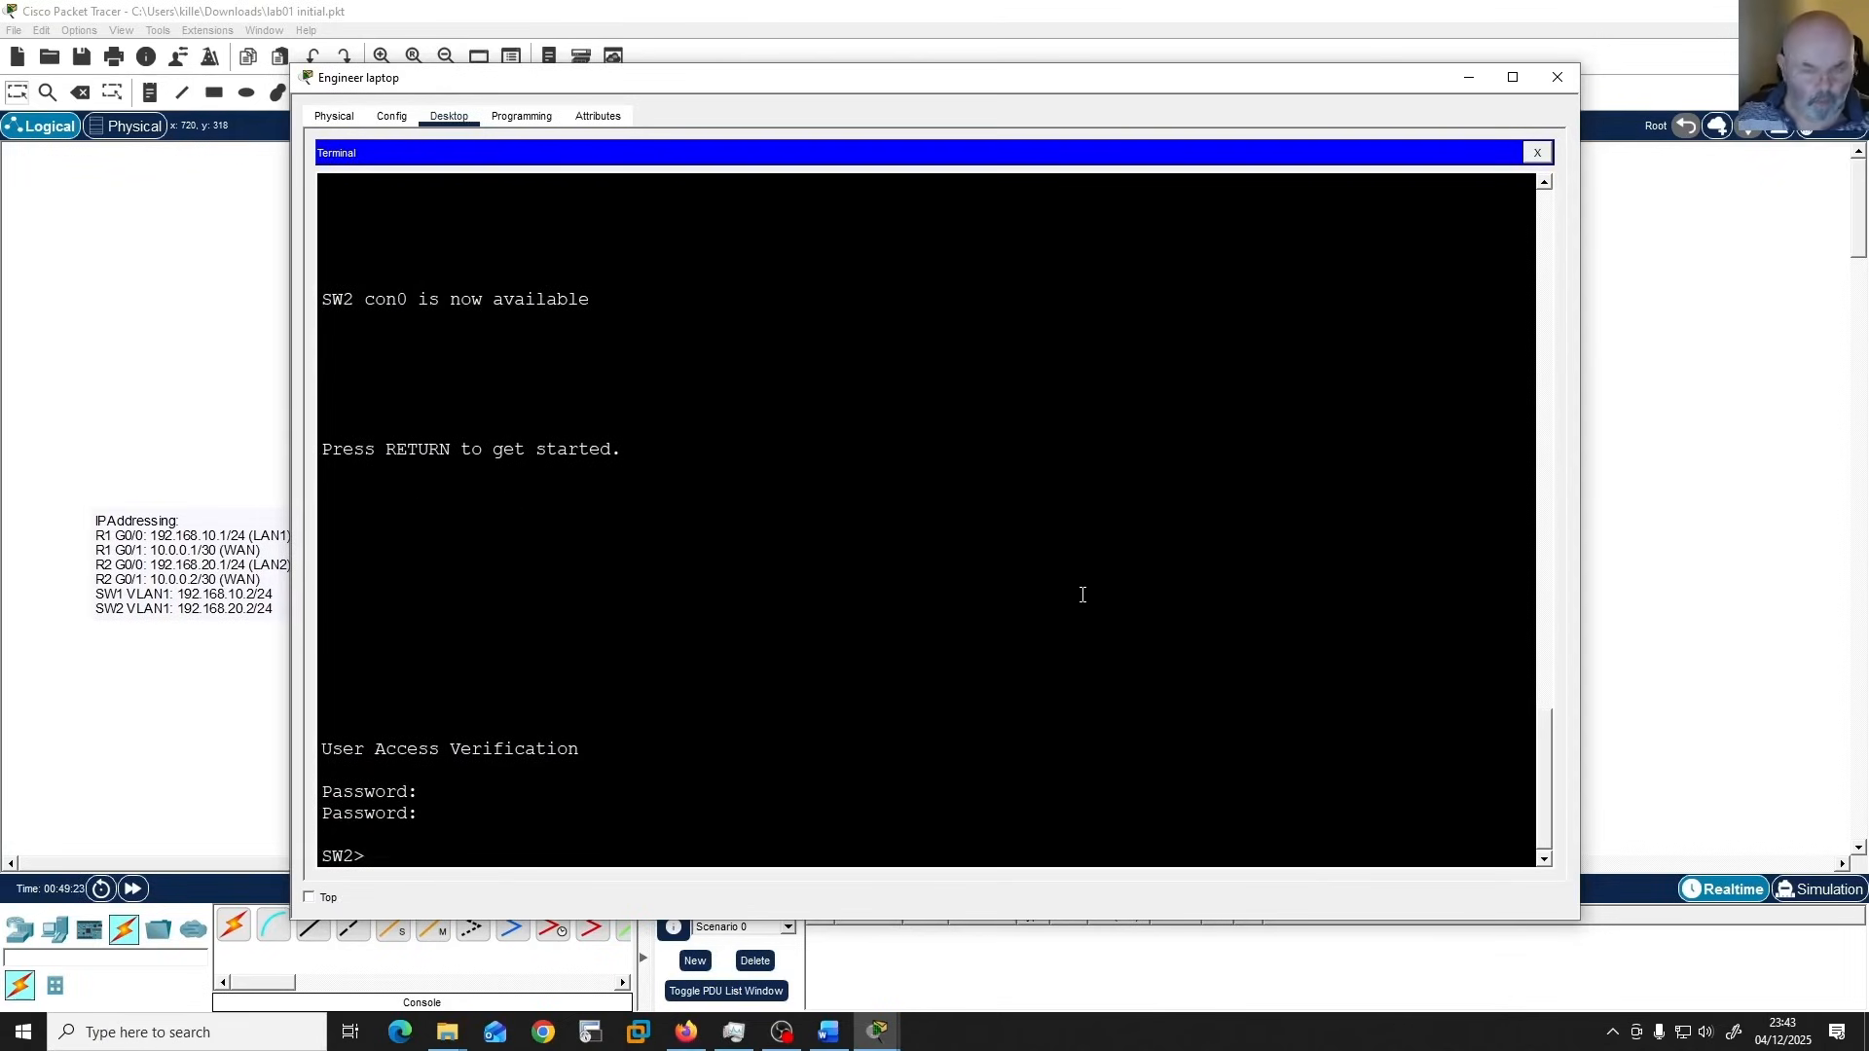
{"action": "type", "text": "en"}
{"action": "key", "text": "Return"}
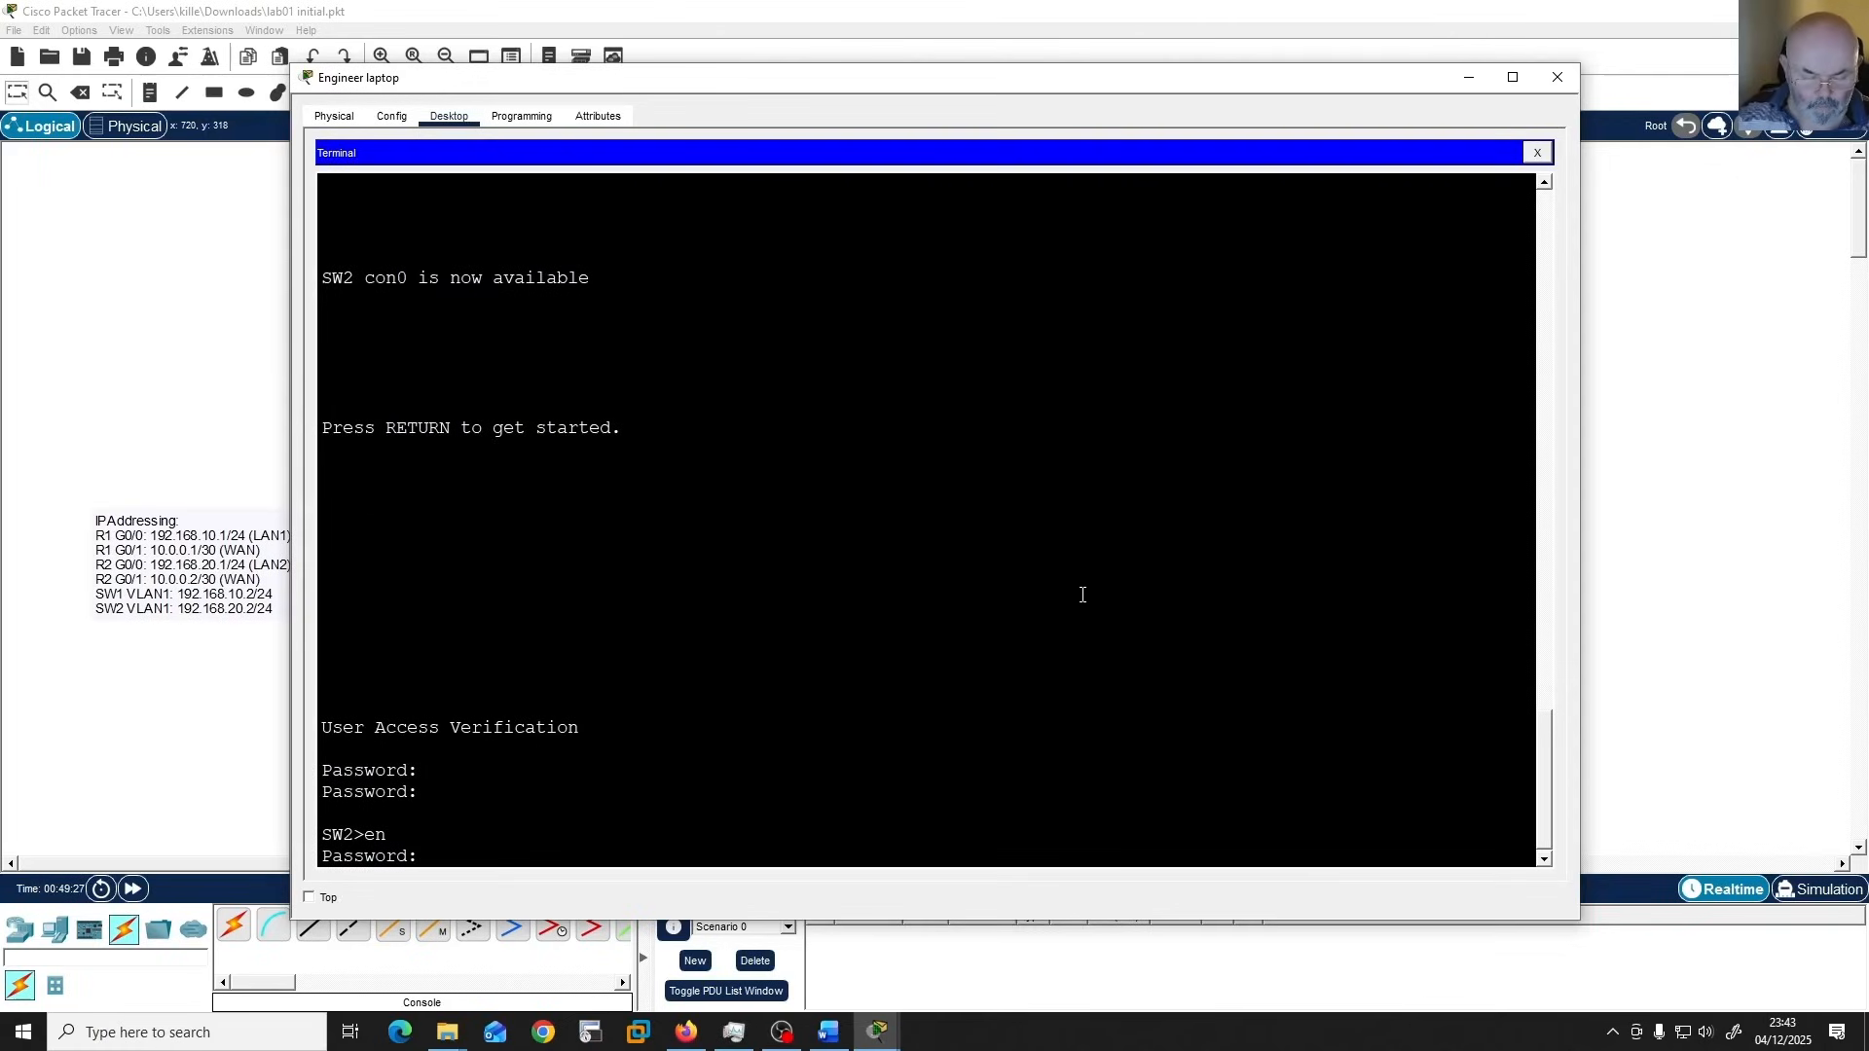
{"action": "key", "text": "Return"}
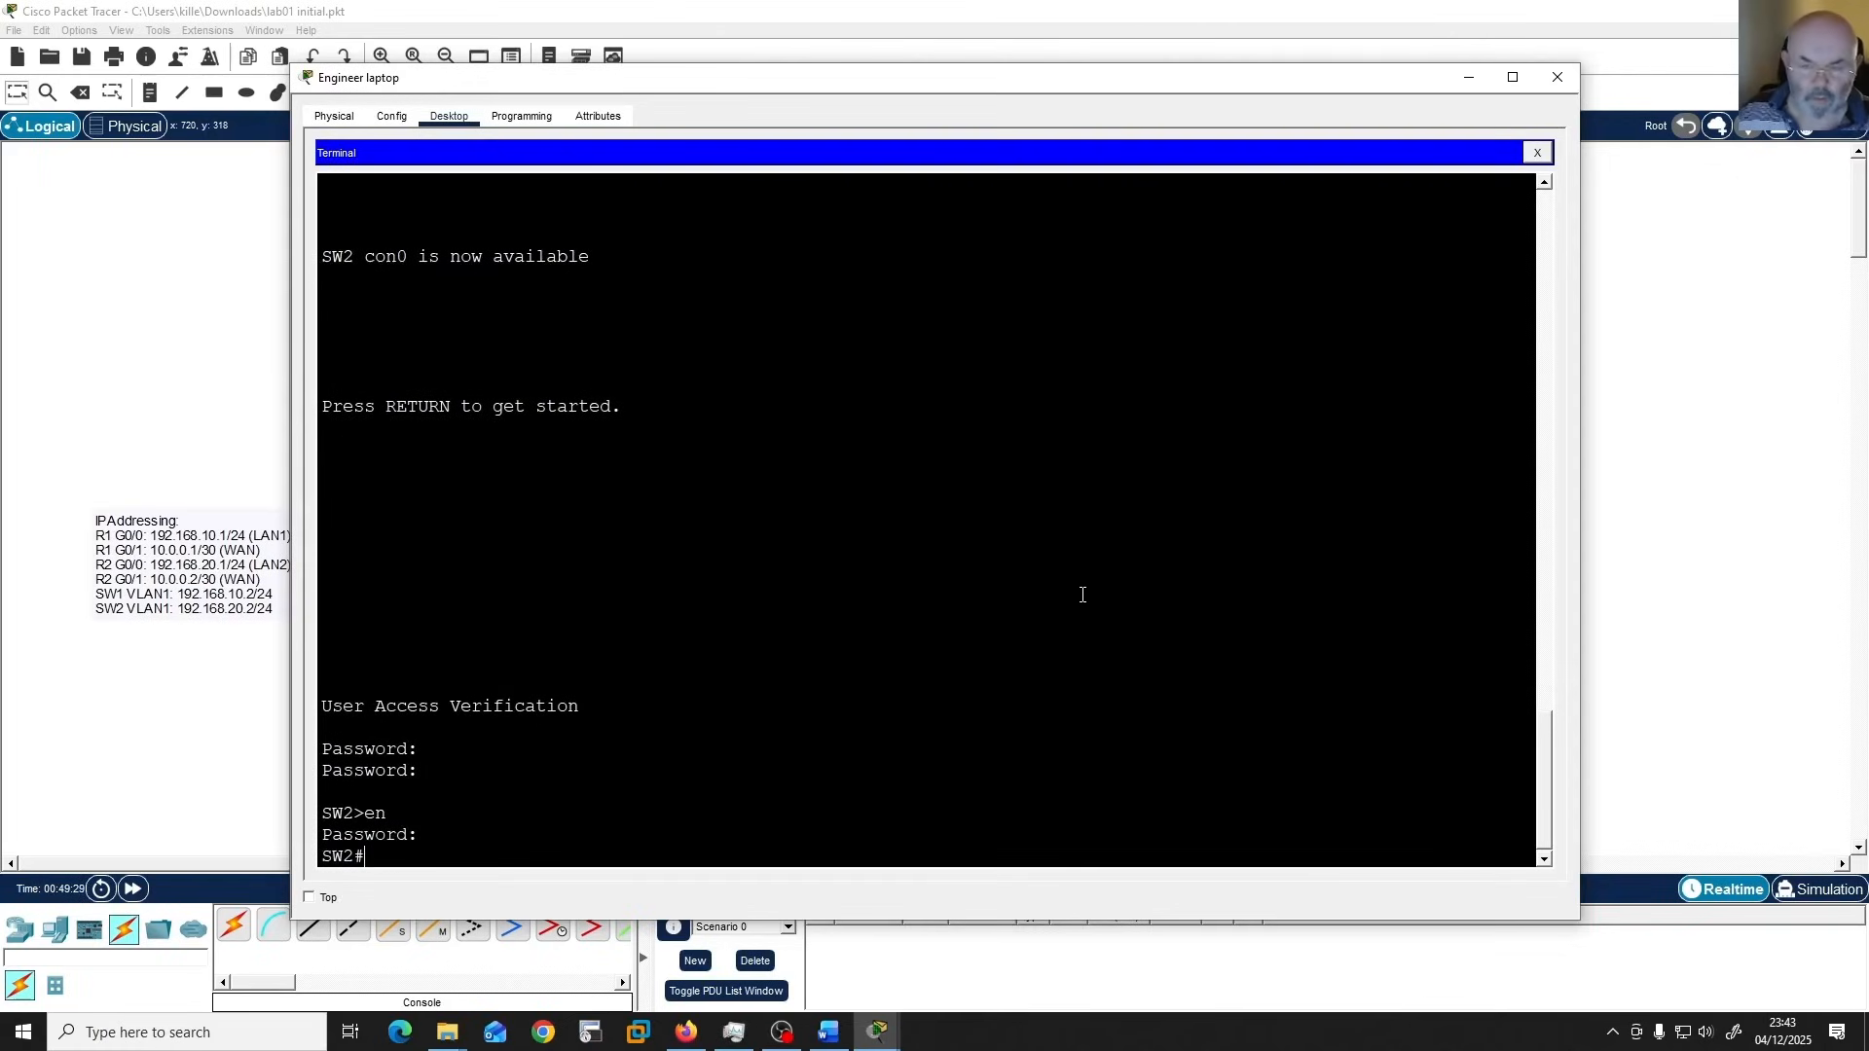
Display SW2's running configuration and page through it to check the user, VLAN 1, default gateway and line settings.
{"action": "type", "text": "show run"}
{"action": "key", "text": "Tab"}
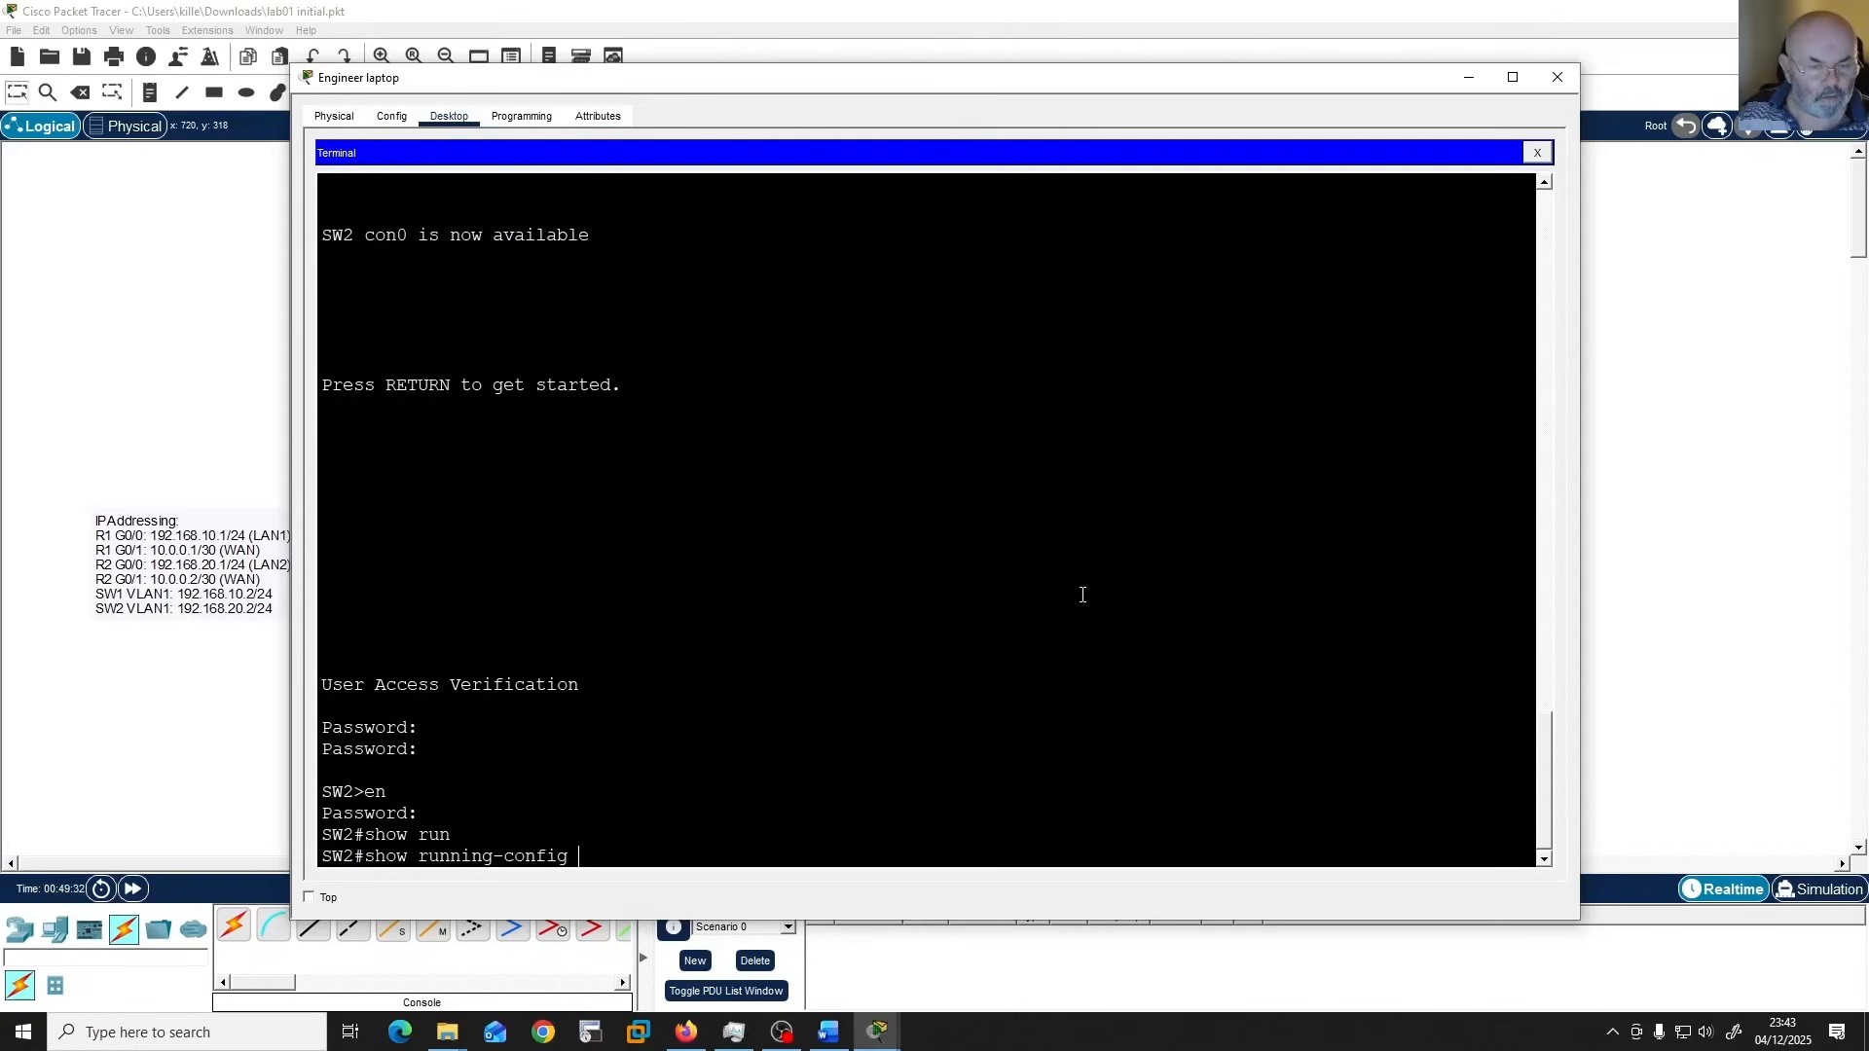
{"action": "key", "text": "Return"}
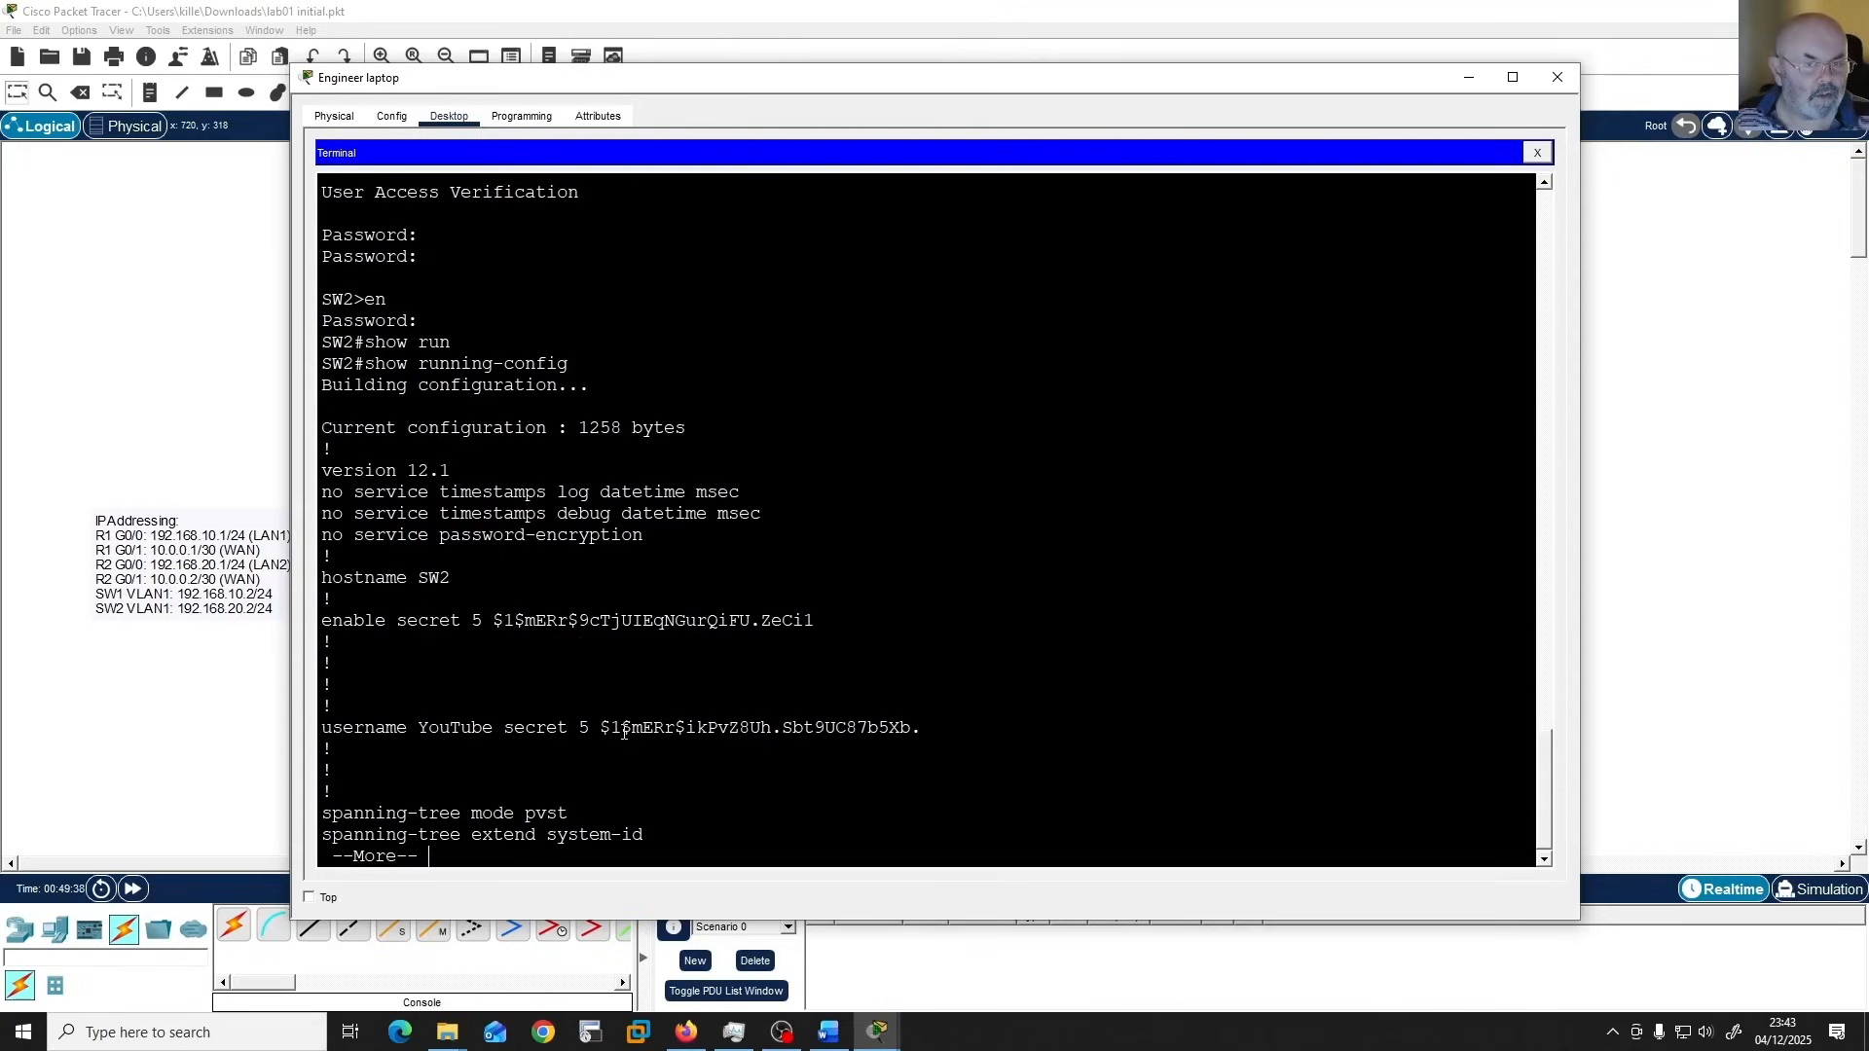
{"action": "key", "text": "space"}
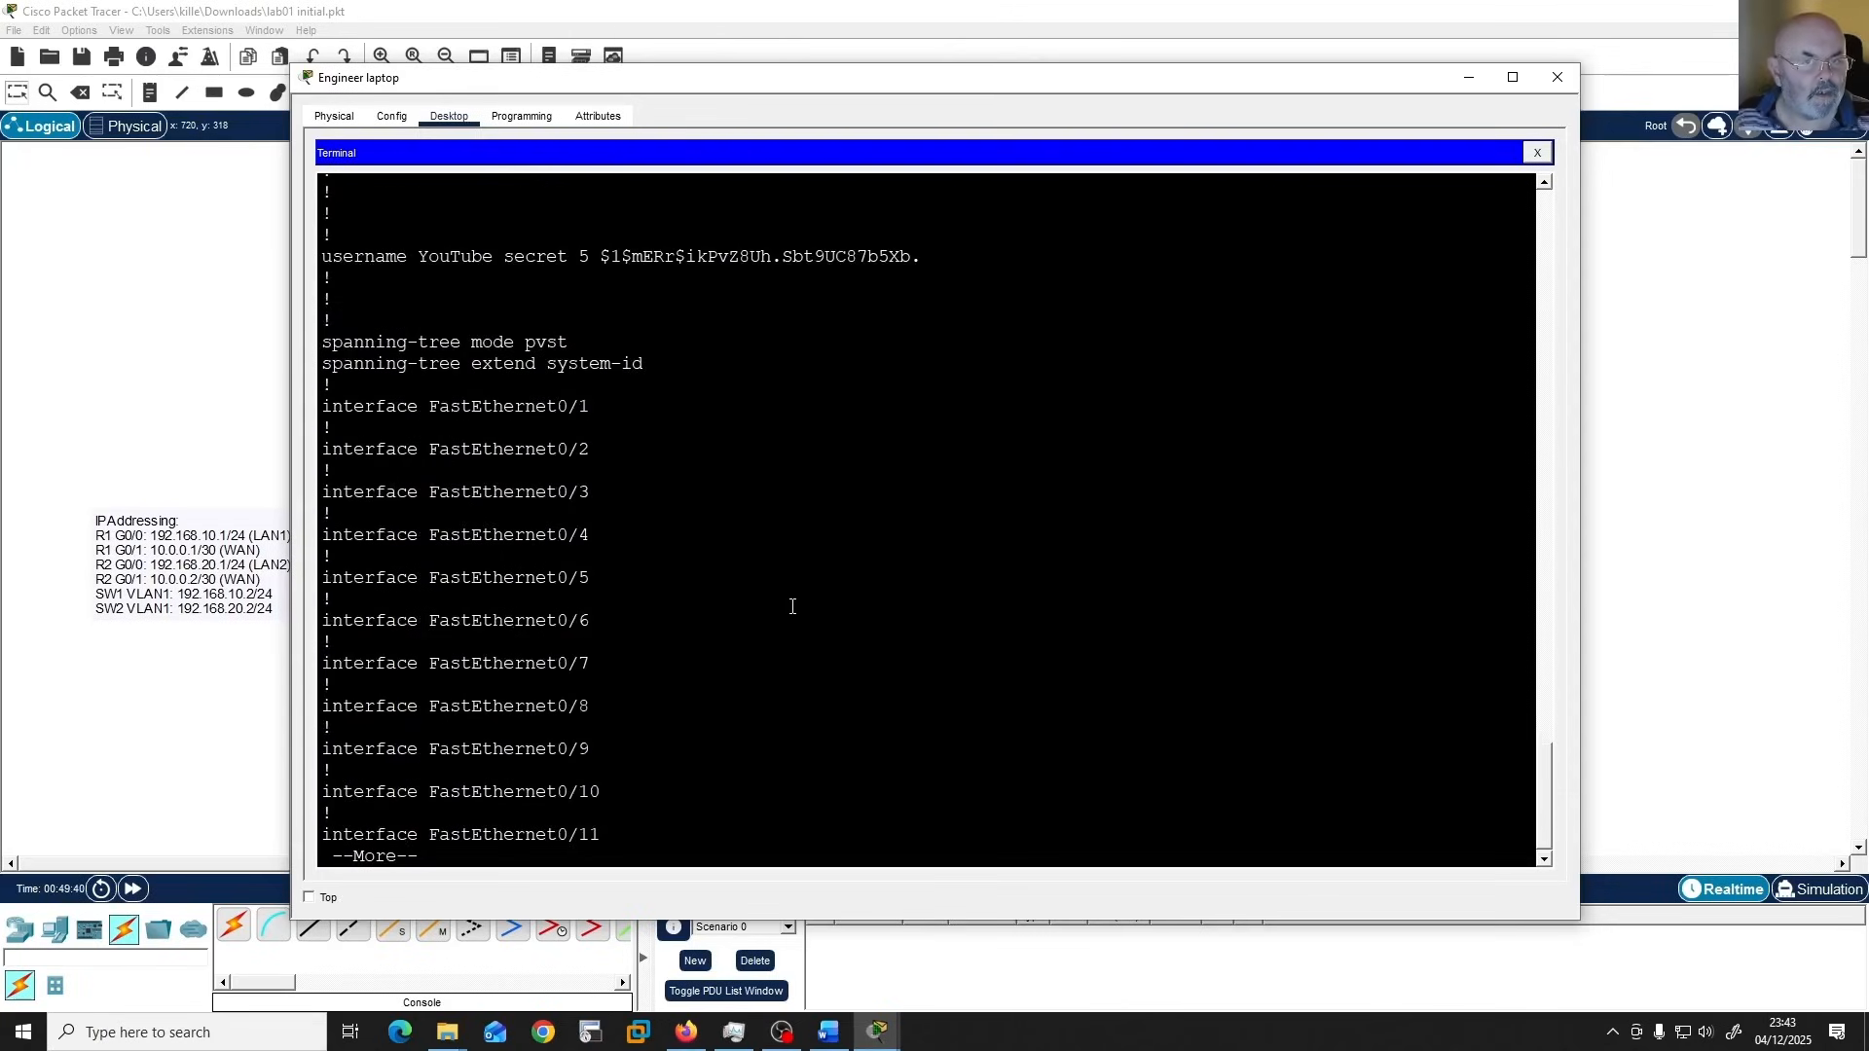
{"action": "key", "text": "space"}
{"action": "key", "text": "space"}
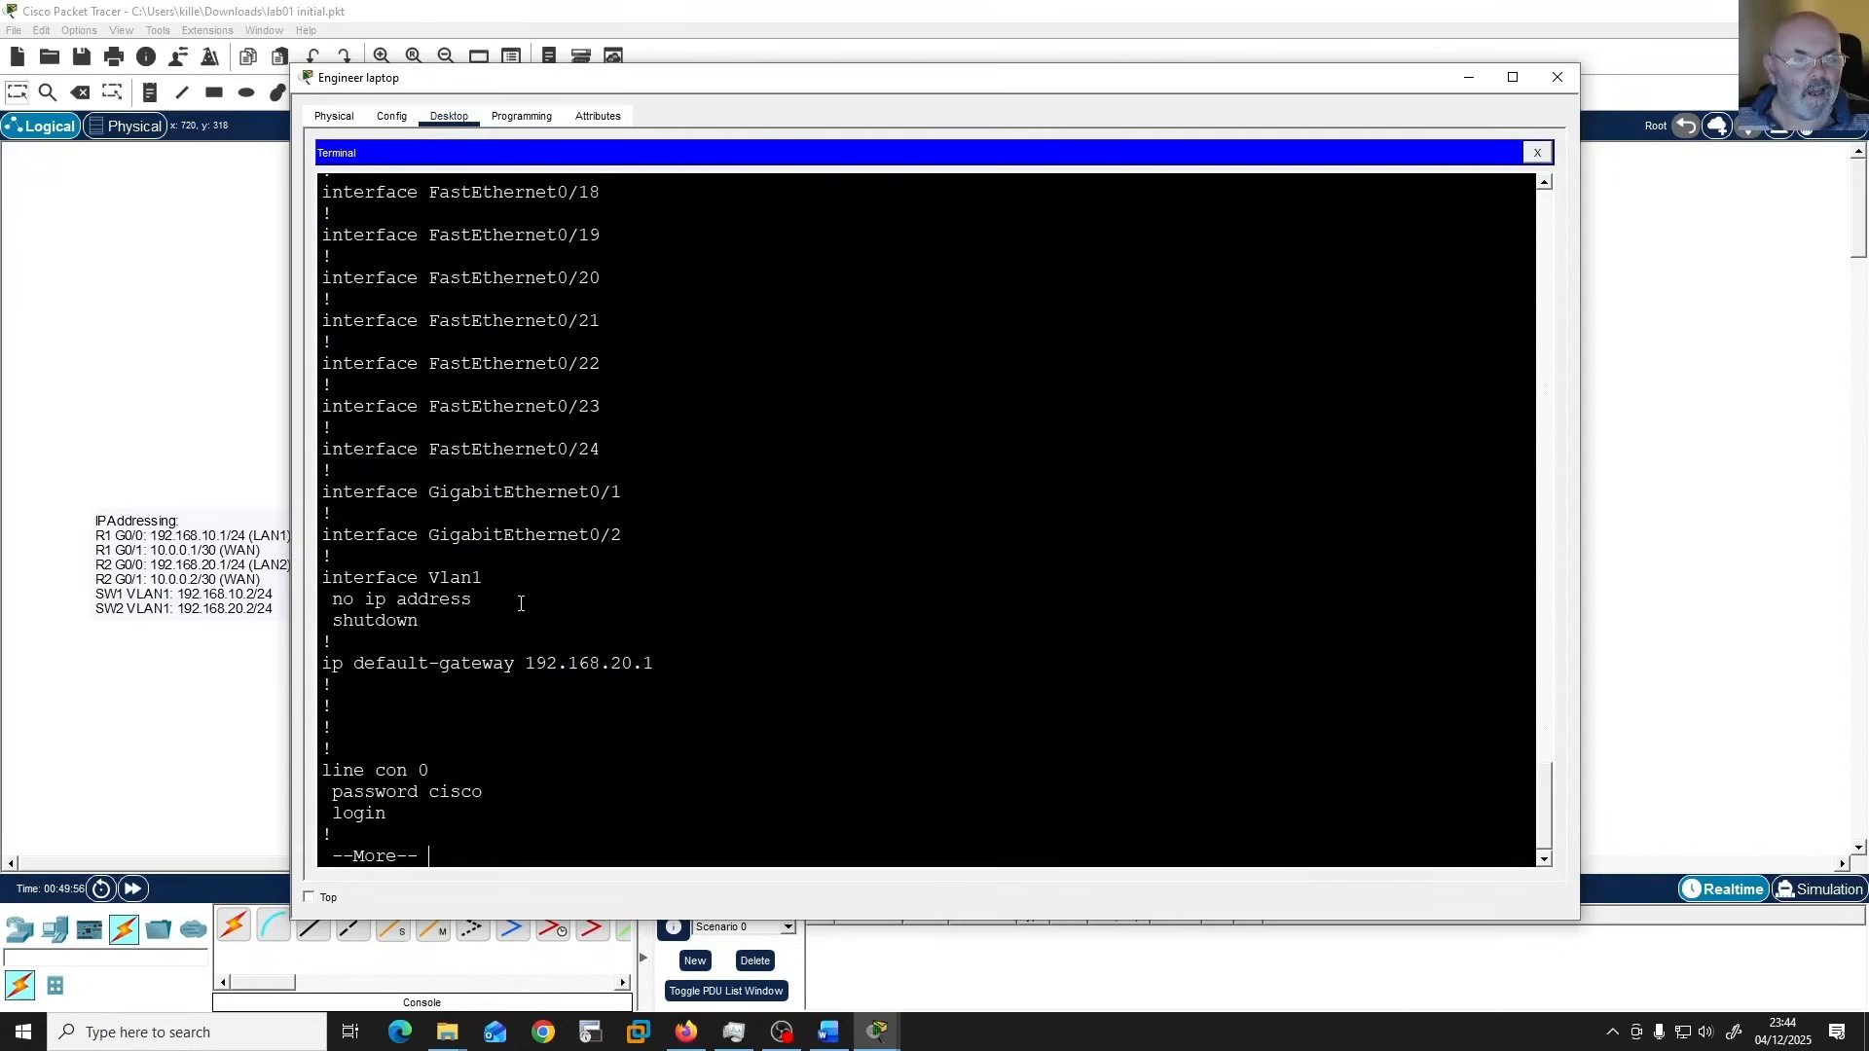
{"action": "key", "text": "space"}
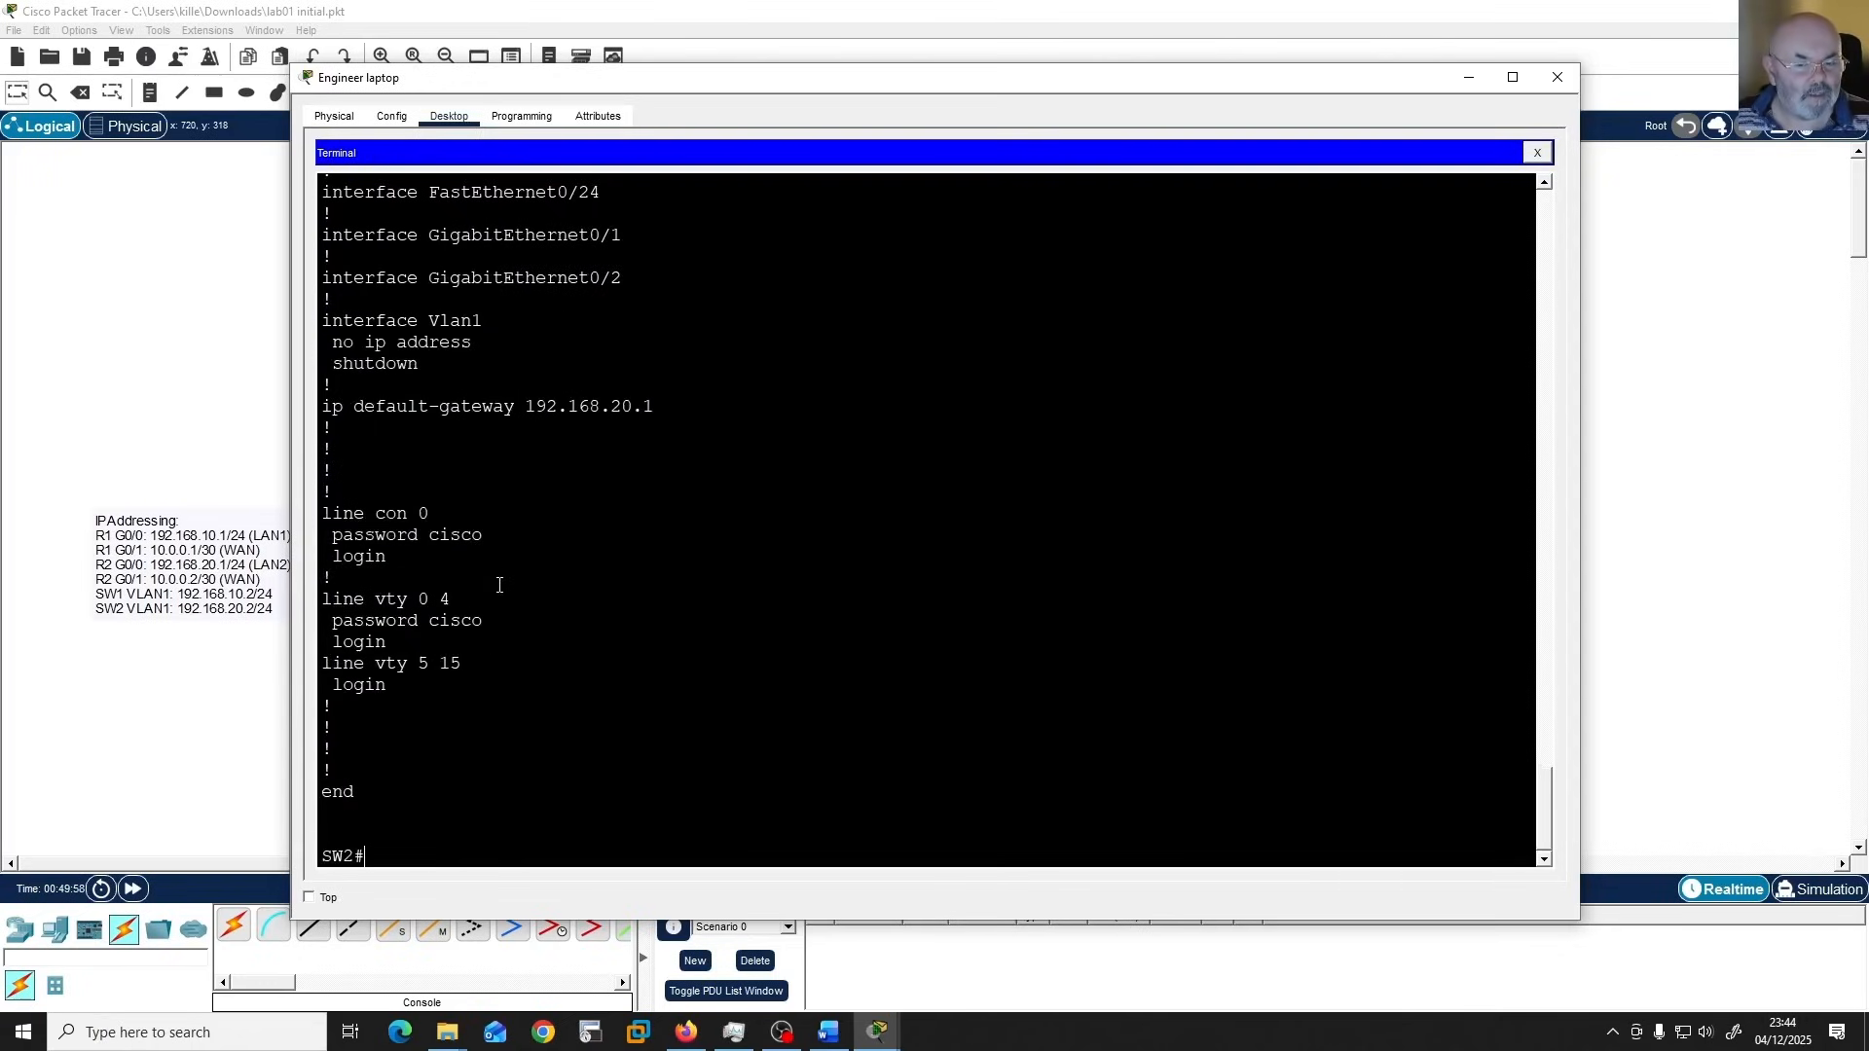
Configure SW2's VLAN 1 interface with IP address 192.168.20.2 and mask 255.255.255.0, and enable it with "no shut".
{"action": "type", "text": "con"}
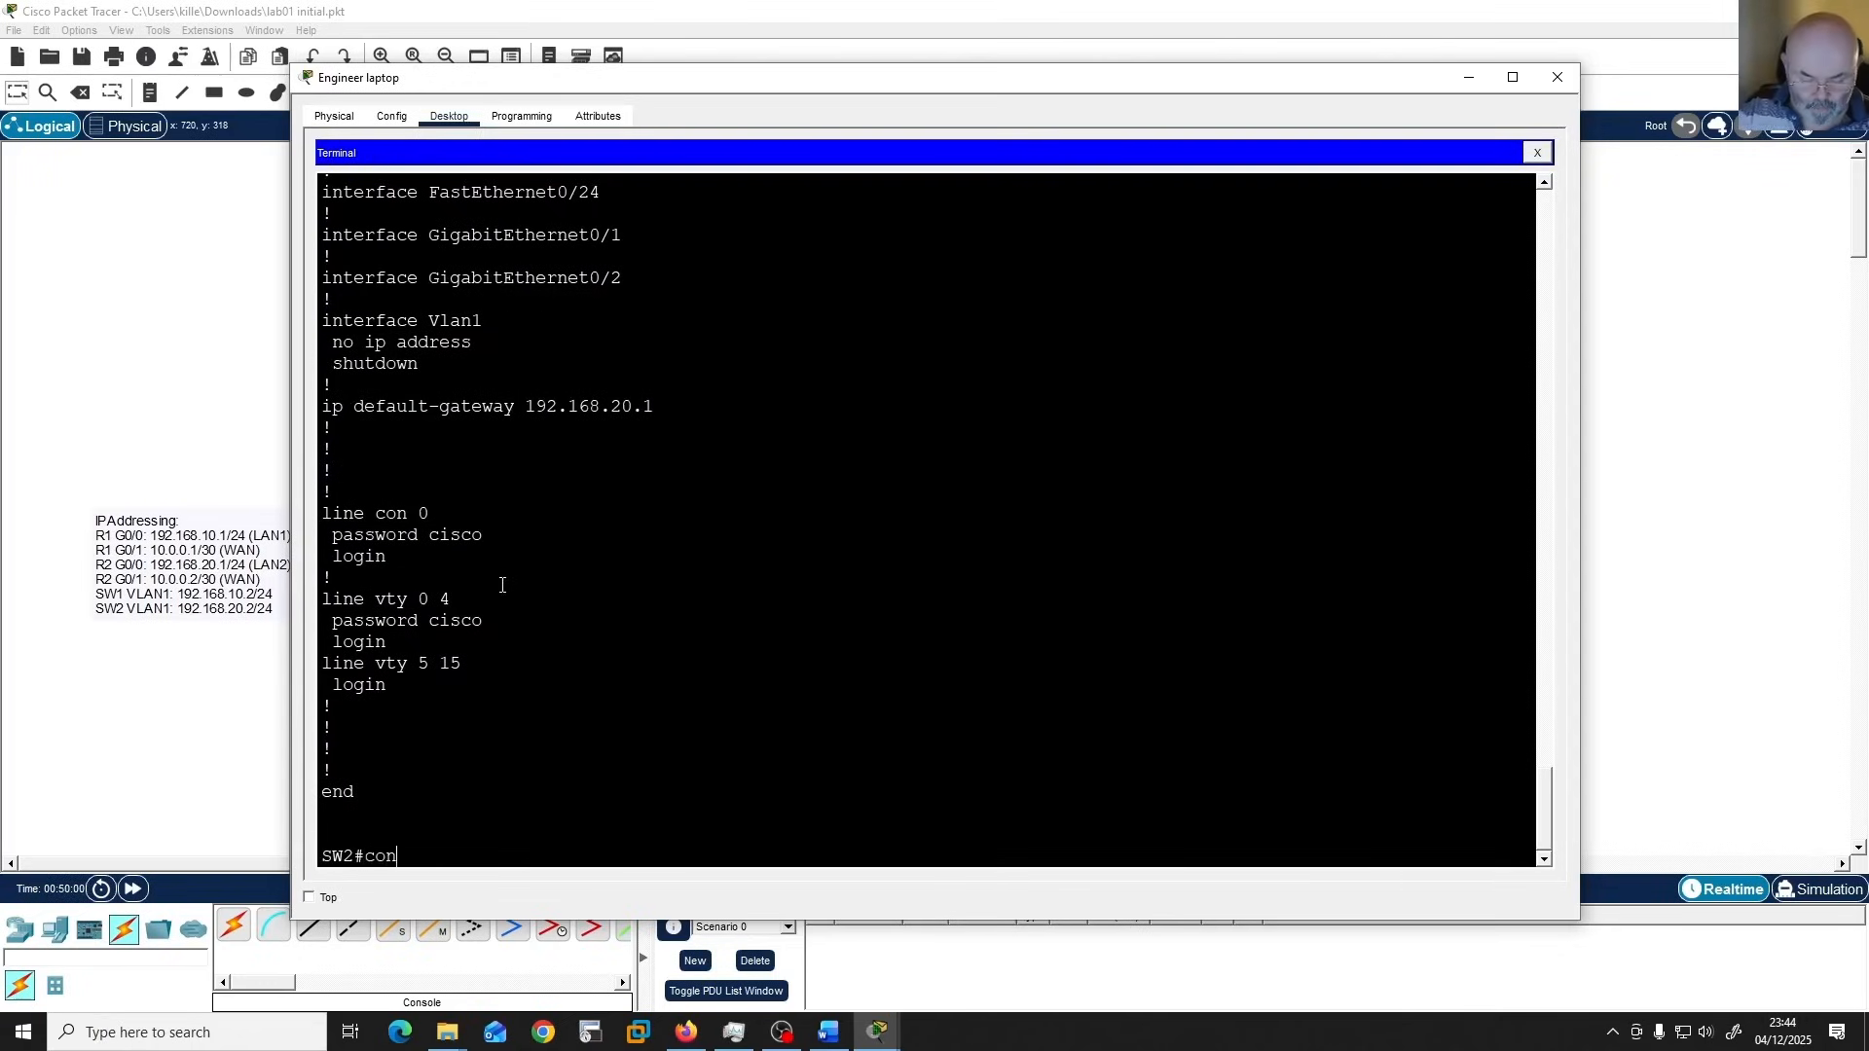
{"action": "type", "text": "f t"}
{"action": "key", "text": "Return"}
{"action": "type", "text": "int"}
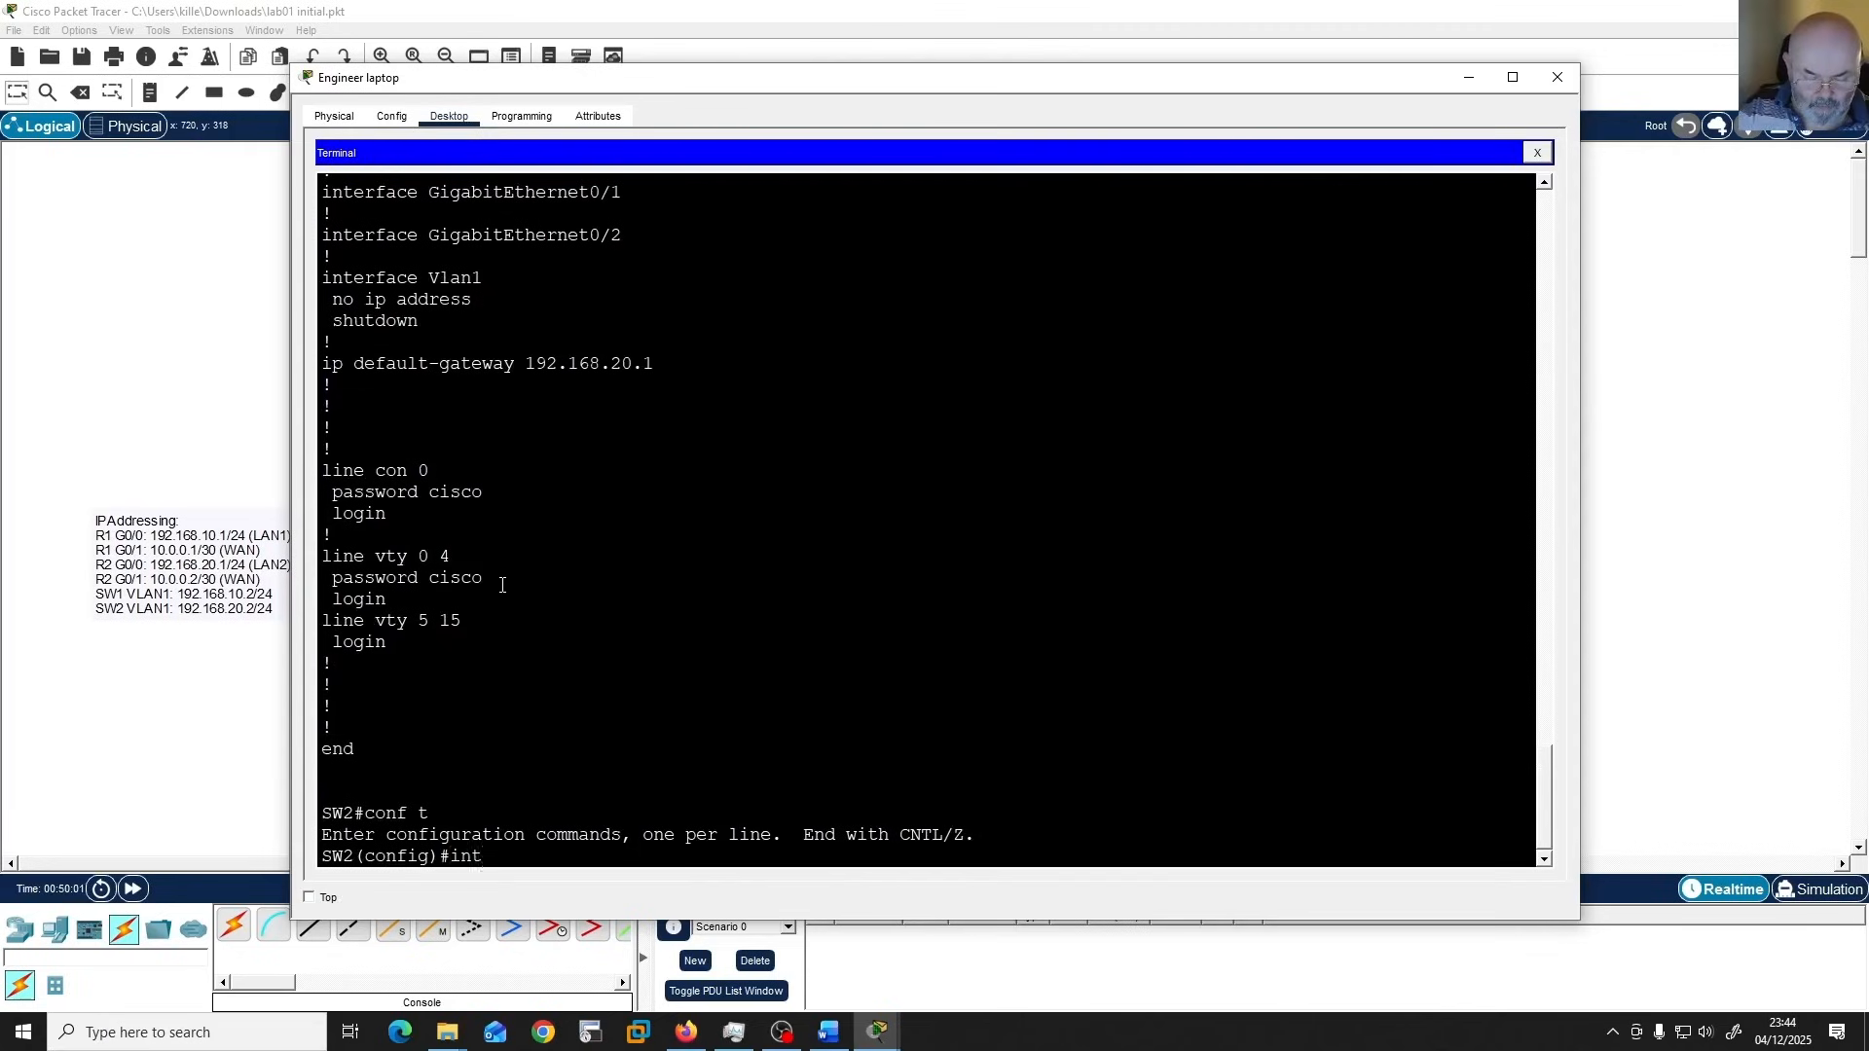
{"action": "type", "text": " vlan 1"}
{"action": "key", "text": "Return"}
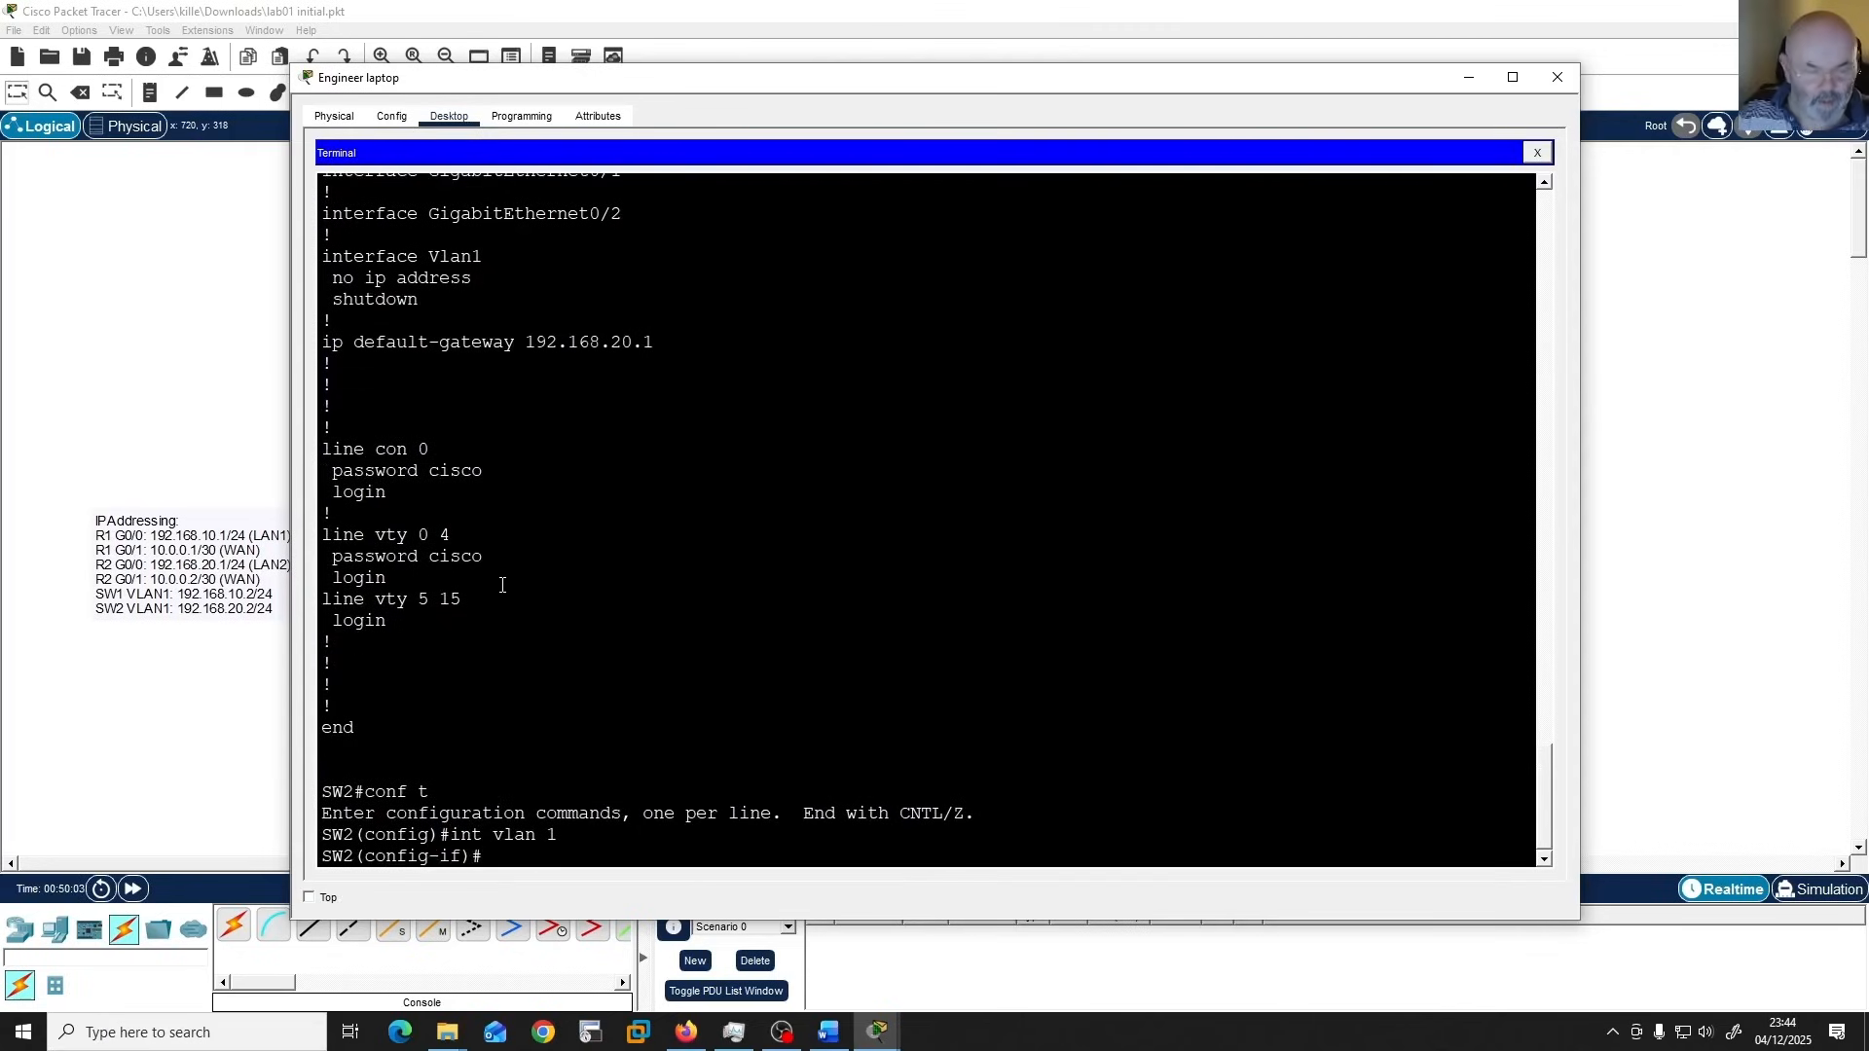
{"action": "type", "text": "ip add 19"}
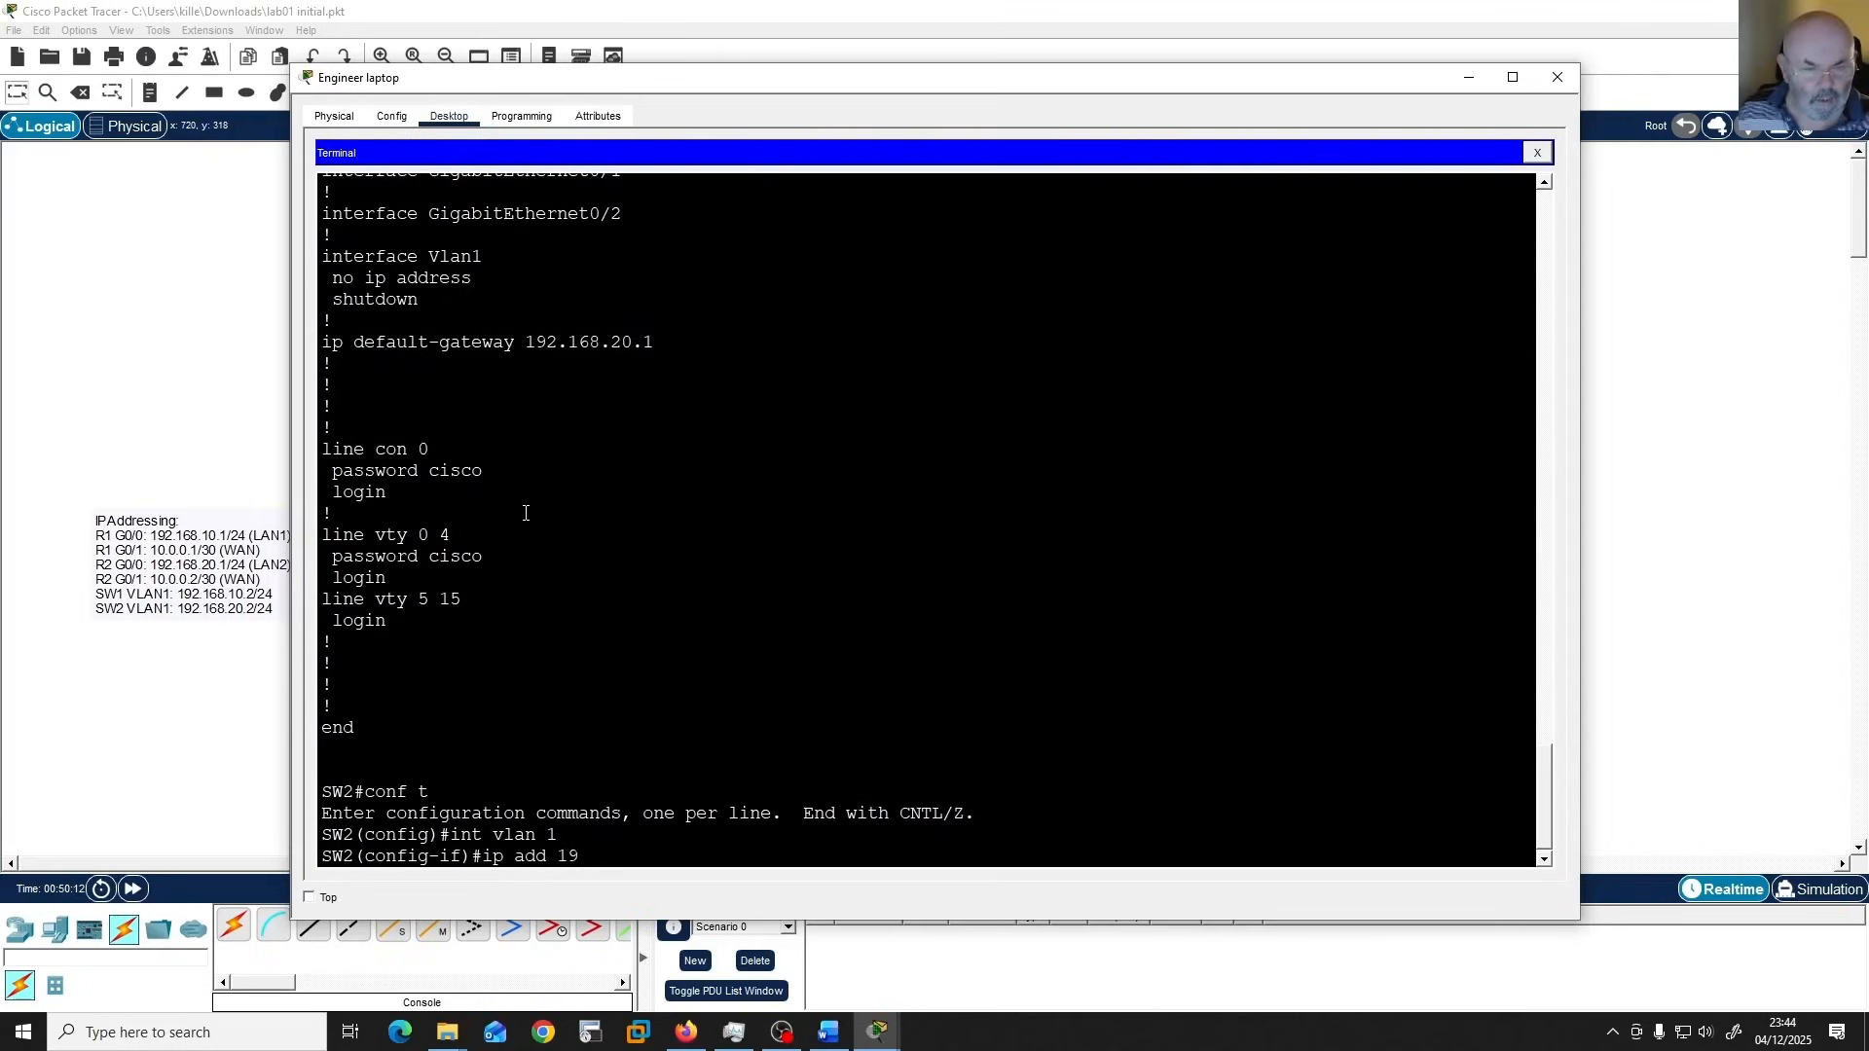
{"action": "type", "text": "2.168."}
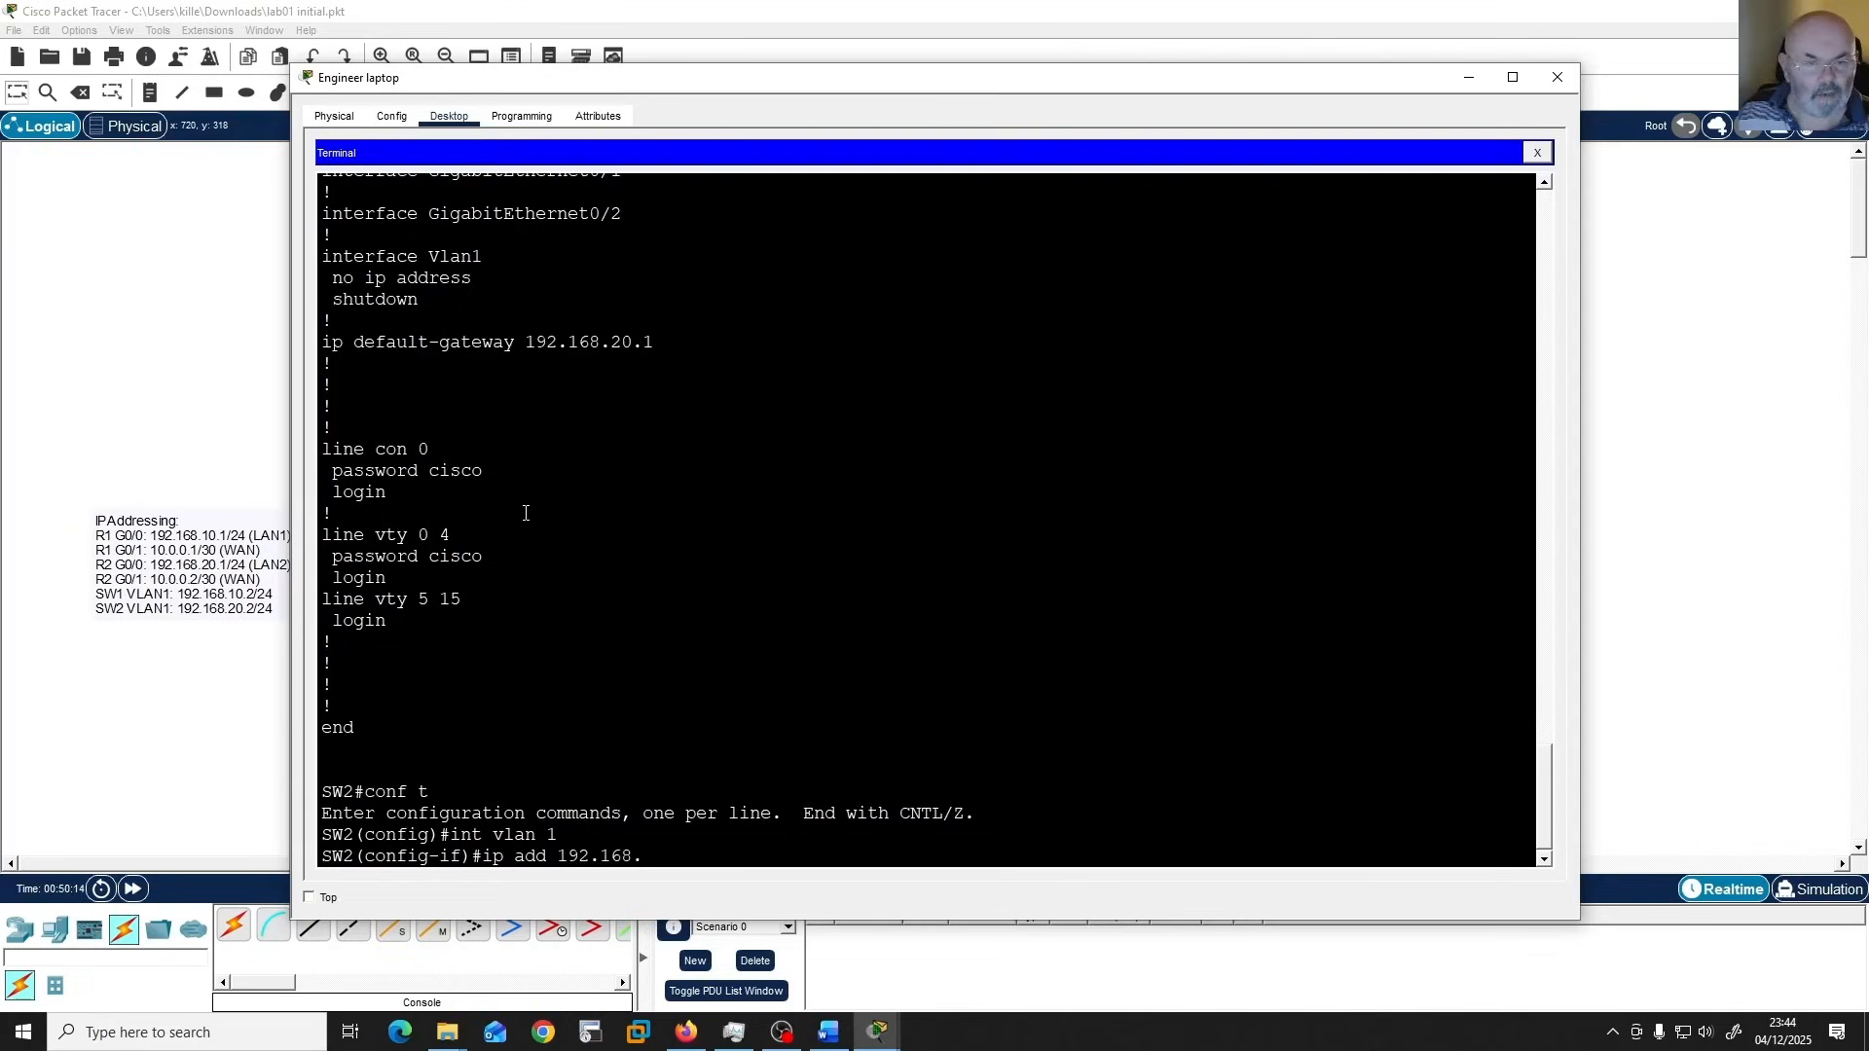
{"action": "type", "text": "20.2 255.255.255.0"}
{"action": "key", "text": "Return"}
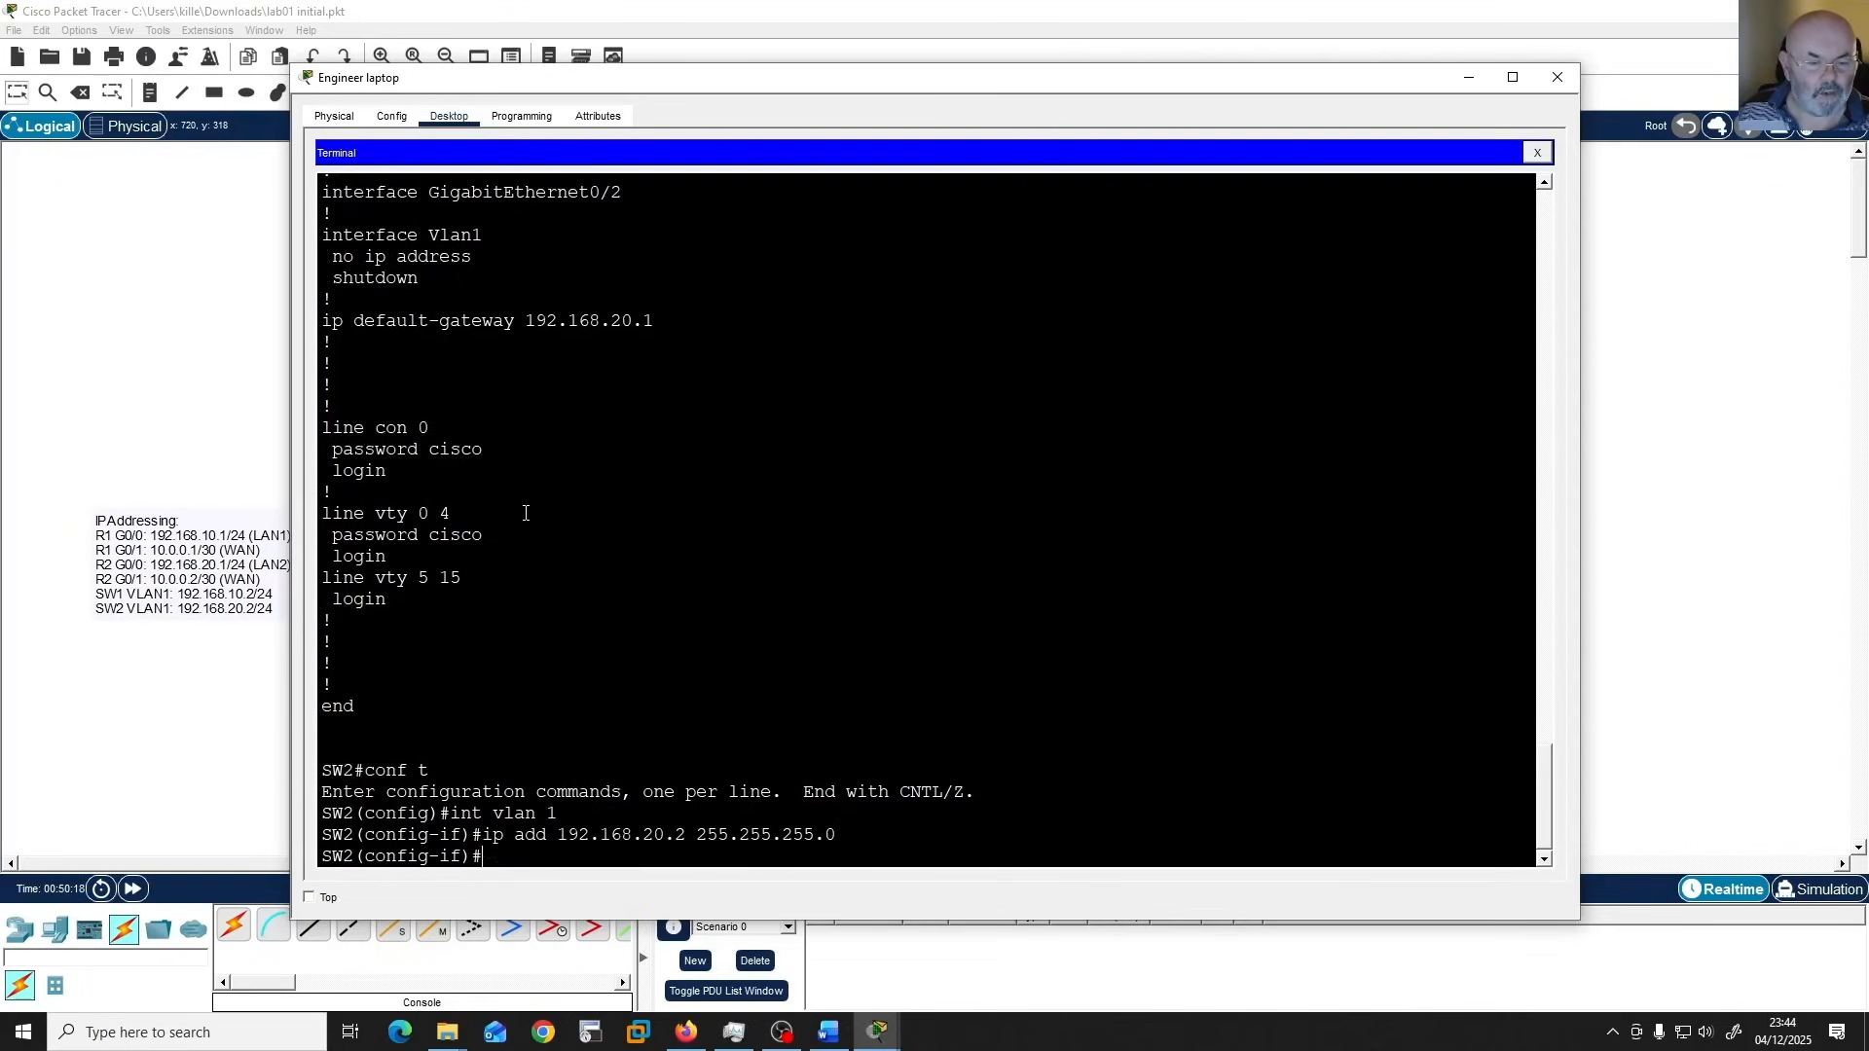
{"action": "type", "text": "no shut"}
{"action": "key", "text": "Return"}
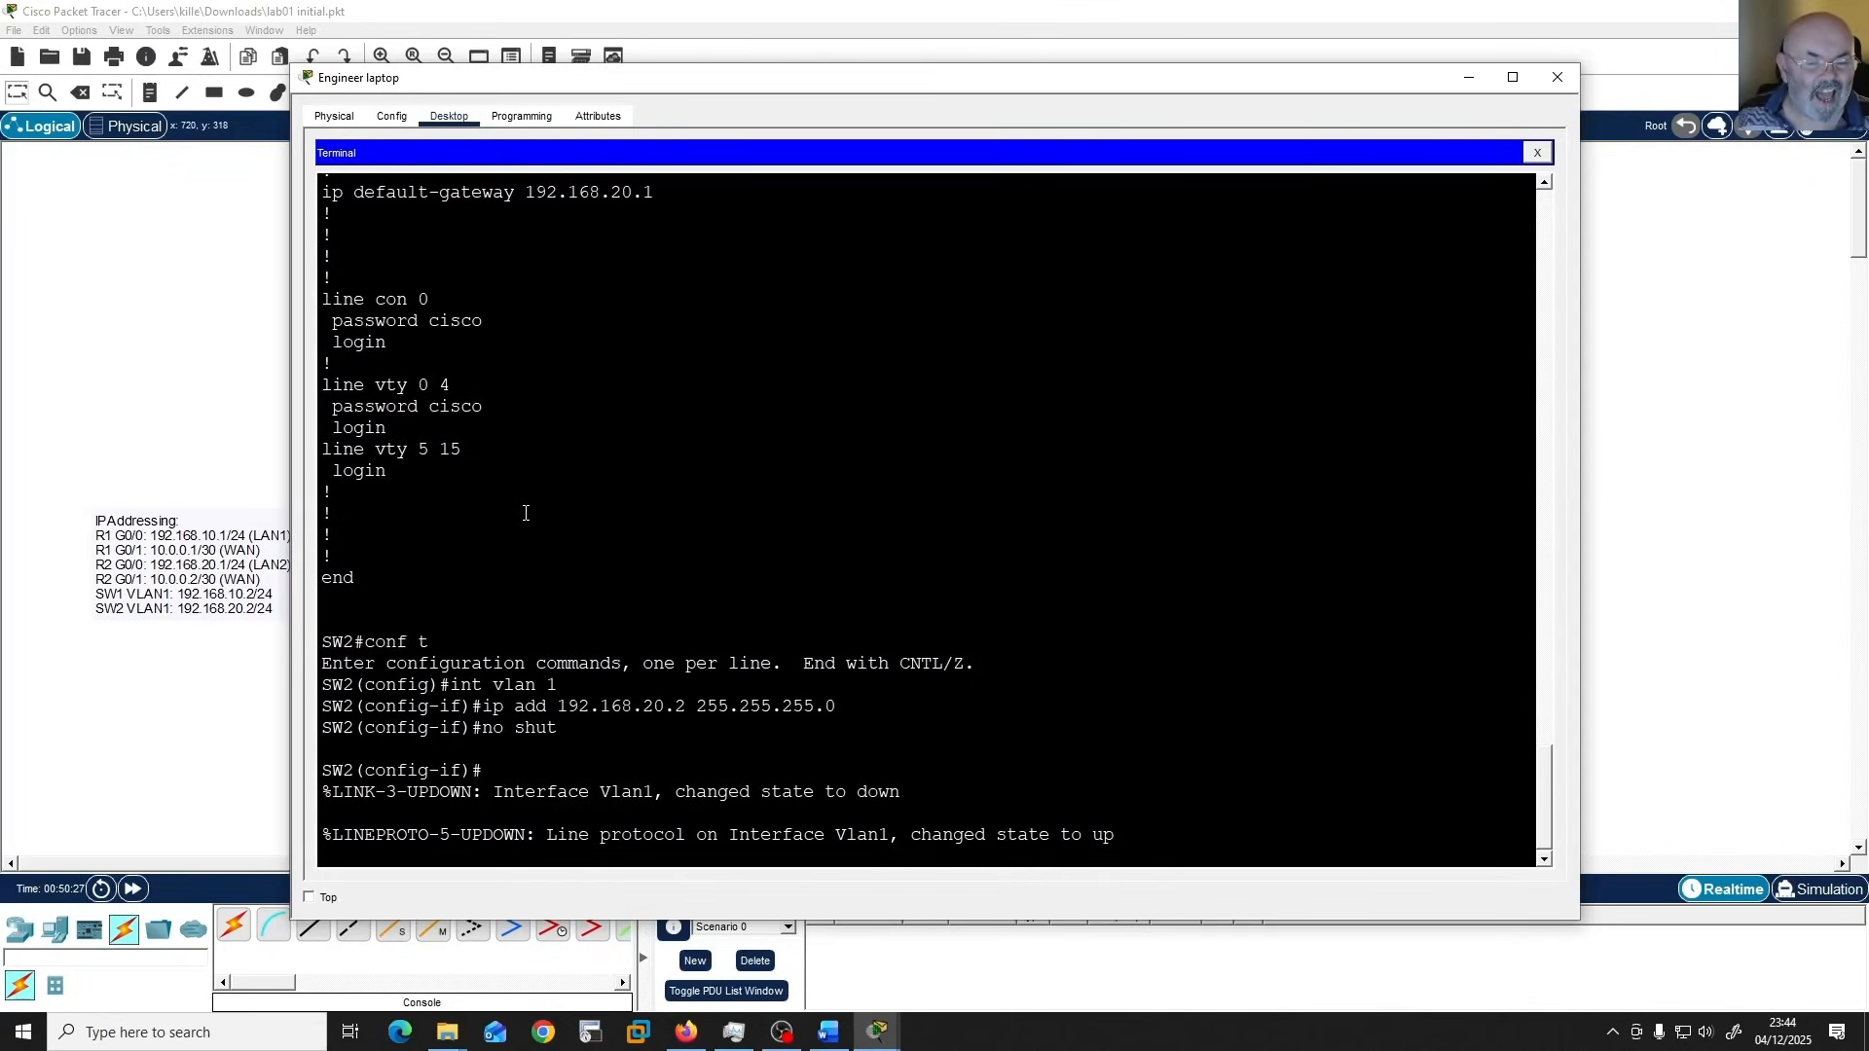
Return to privileged EXEC mode on SW2 and save the configuration with "wr".
{"action": "type", "text": "end"}
{"action": "key", "text": "Return"}
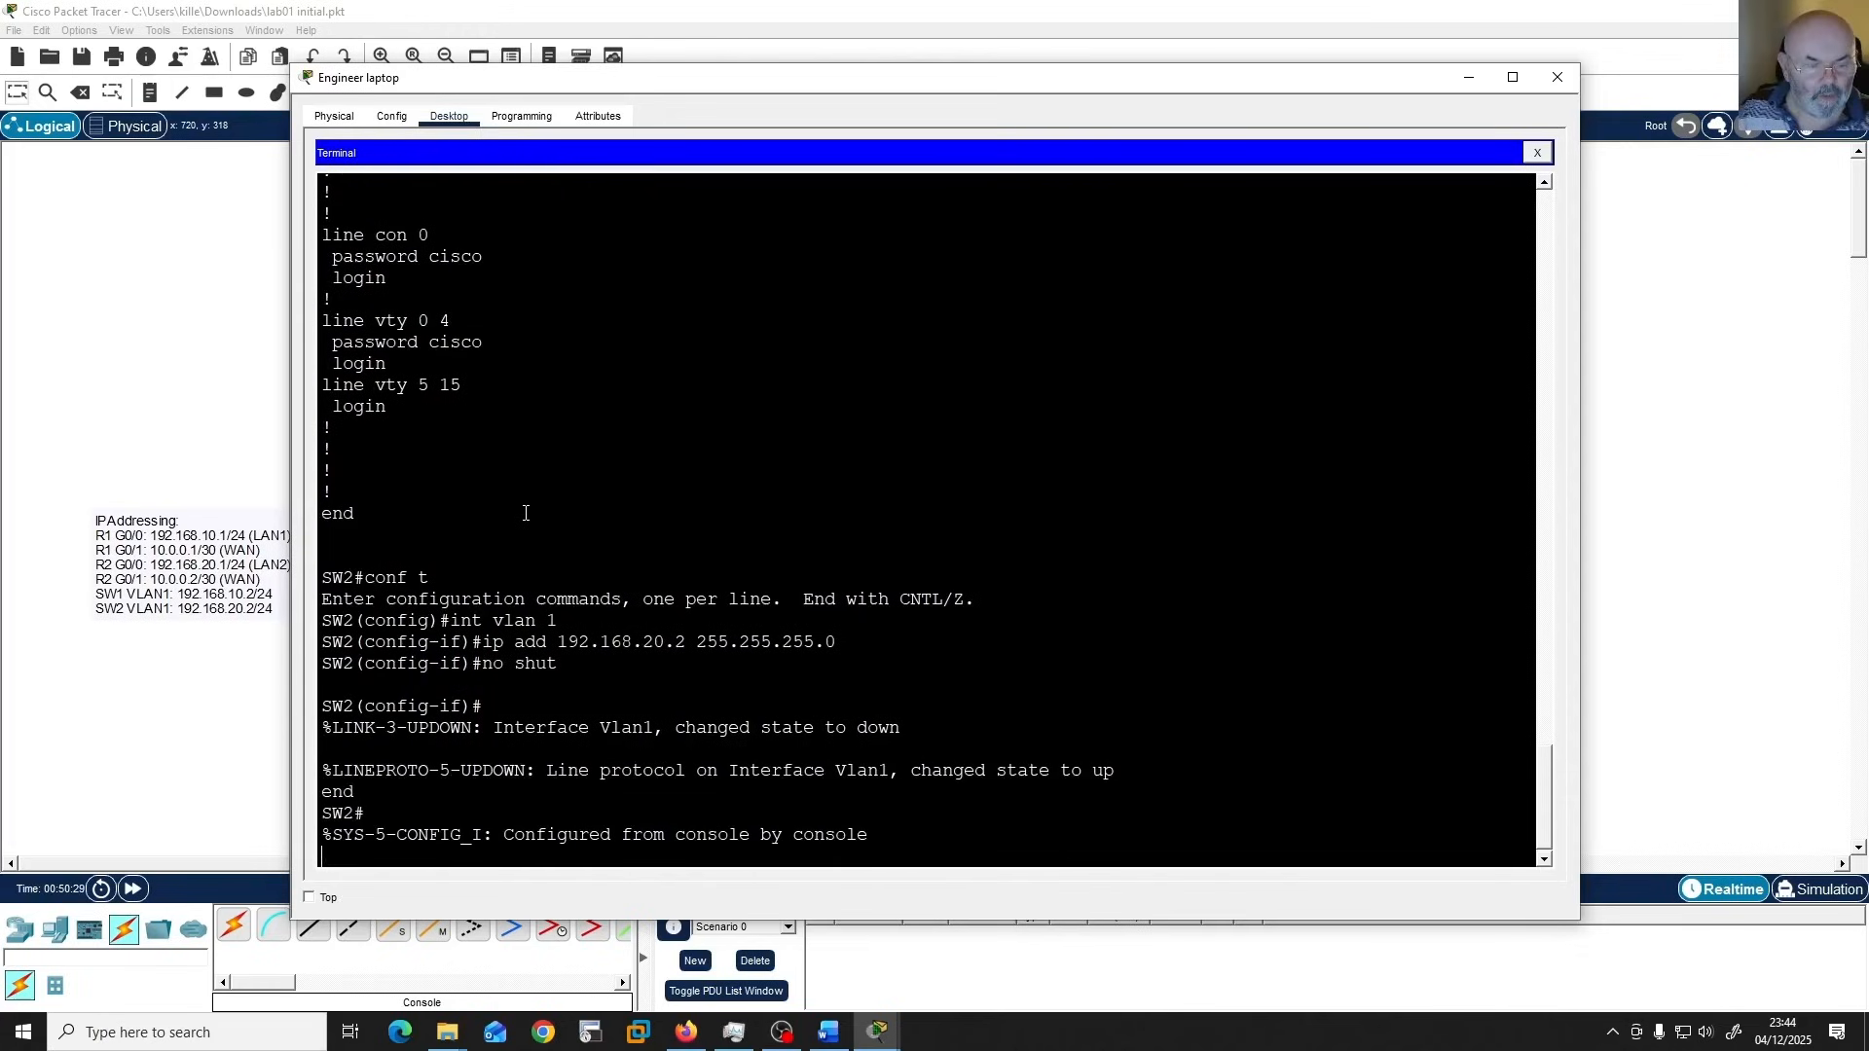
{"action": "key", "text": "Return"}
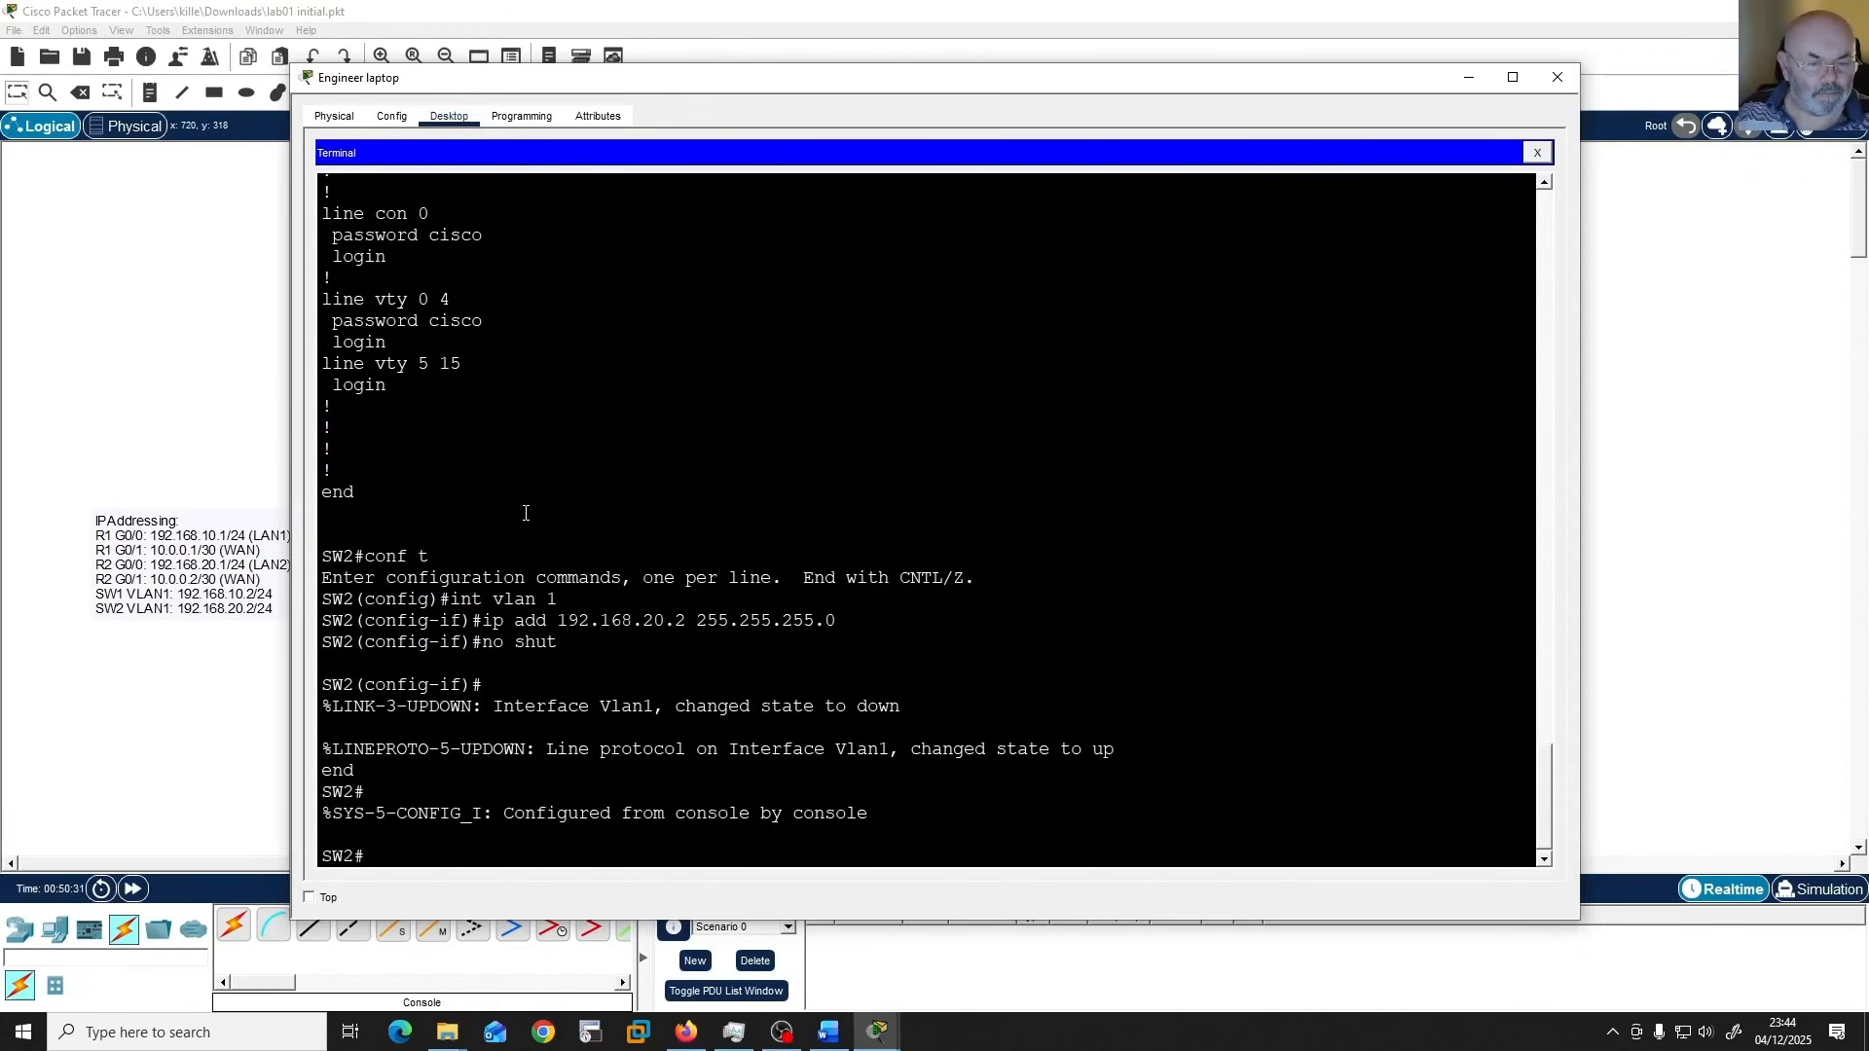
{"action": "type", "text": "wr"}
{"action": "key", "text": "Return"}
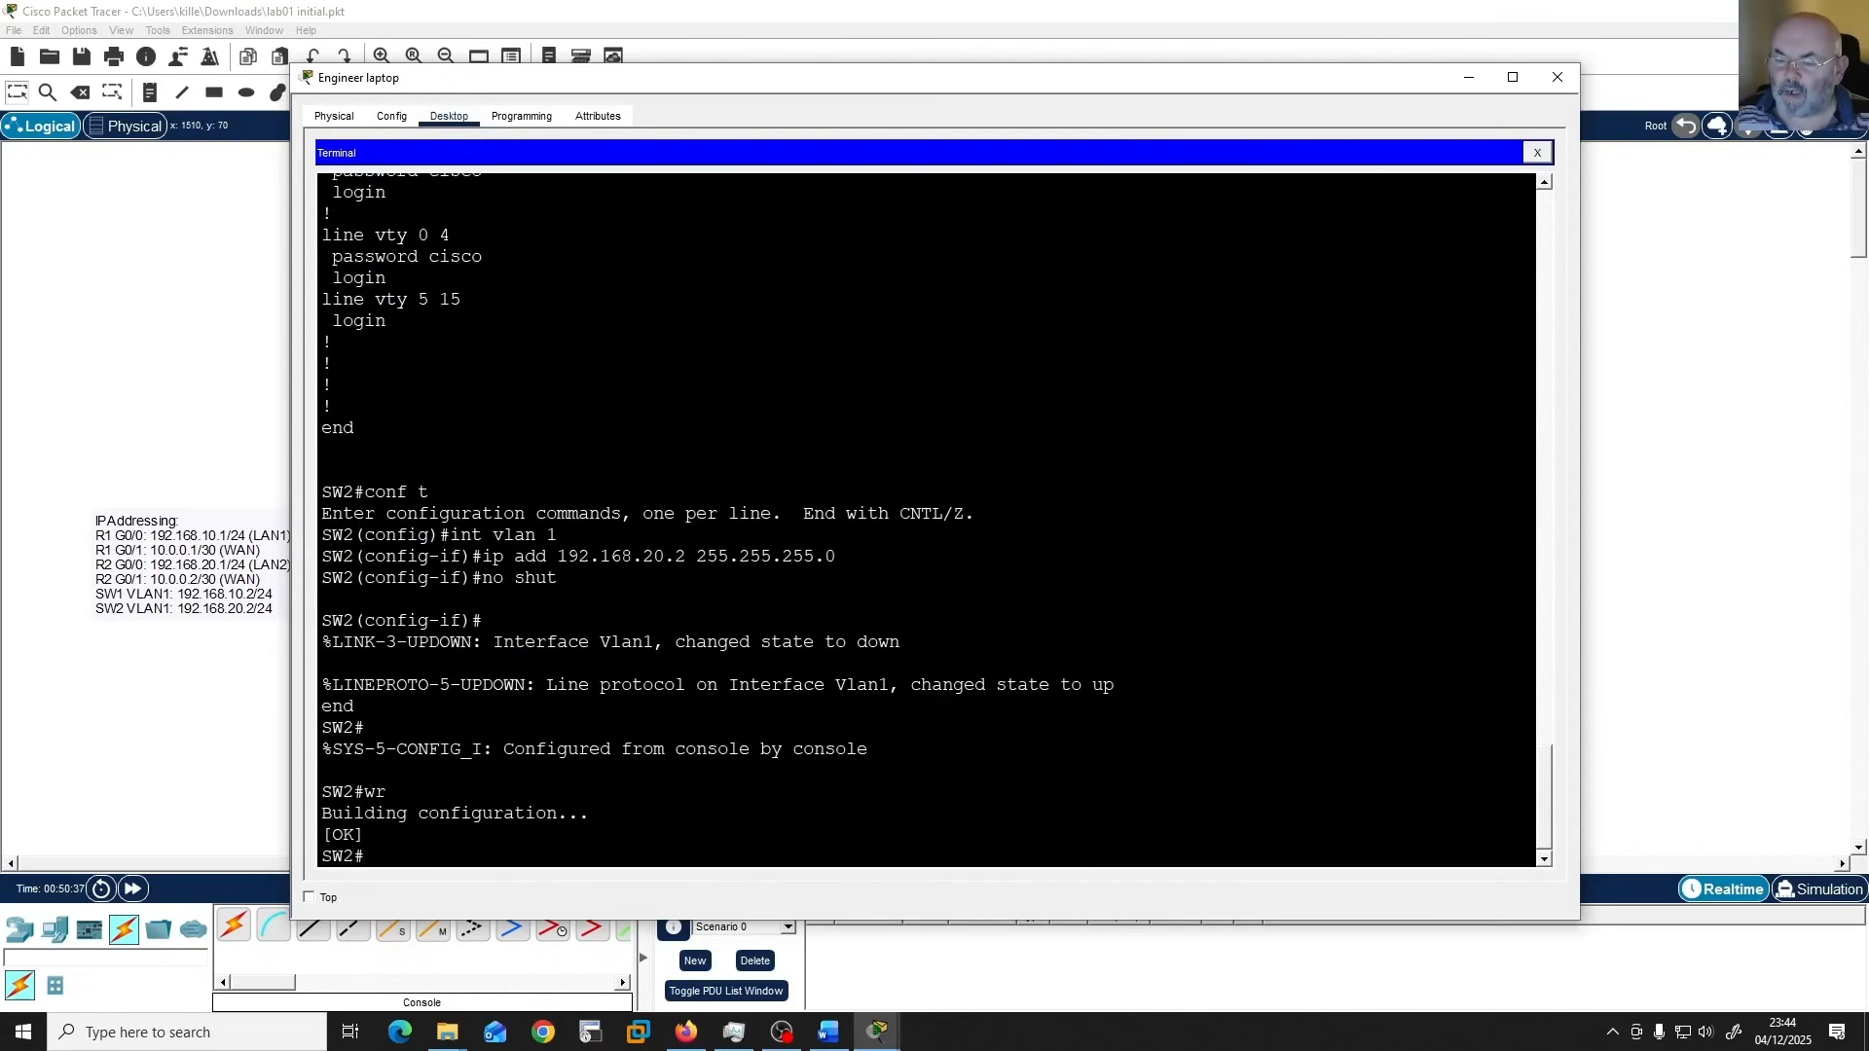
Switch to the lab 01 Guide document in Word and bring its window fully into view to read the verification tasks.
{"action": "key", "text": "alt+Tab"}
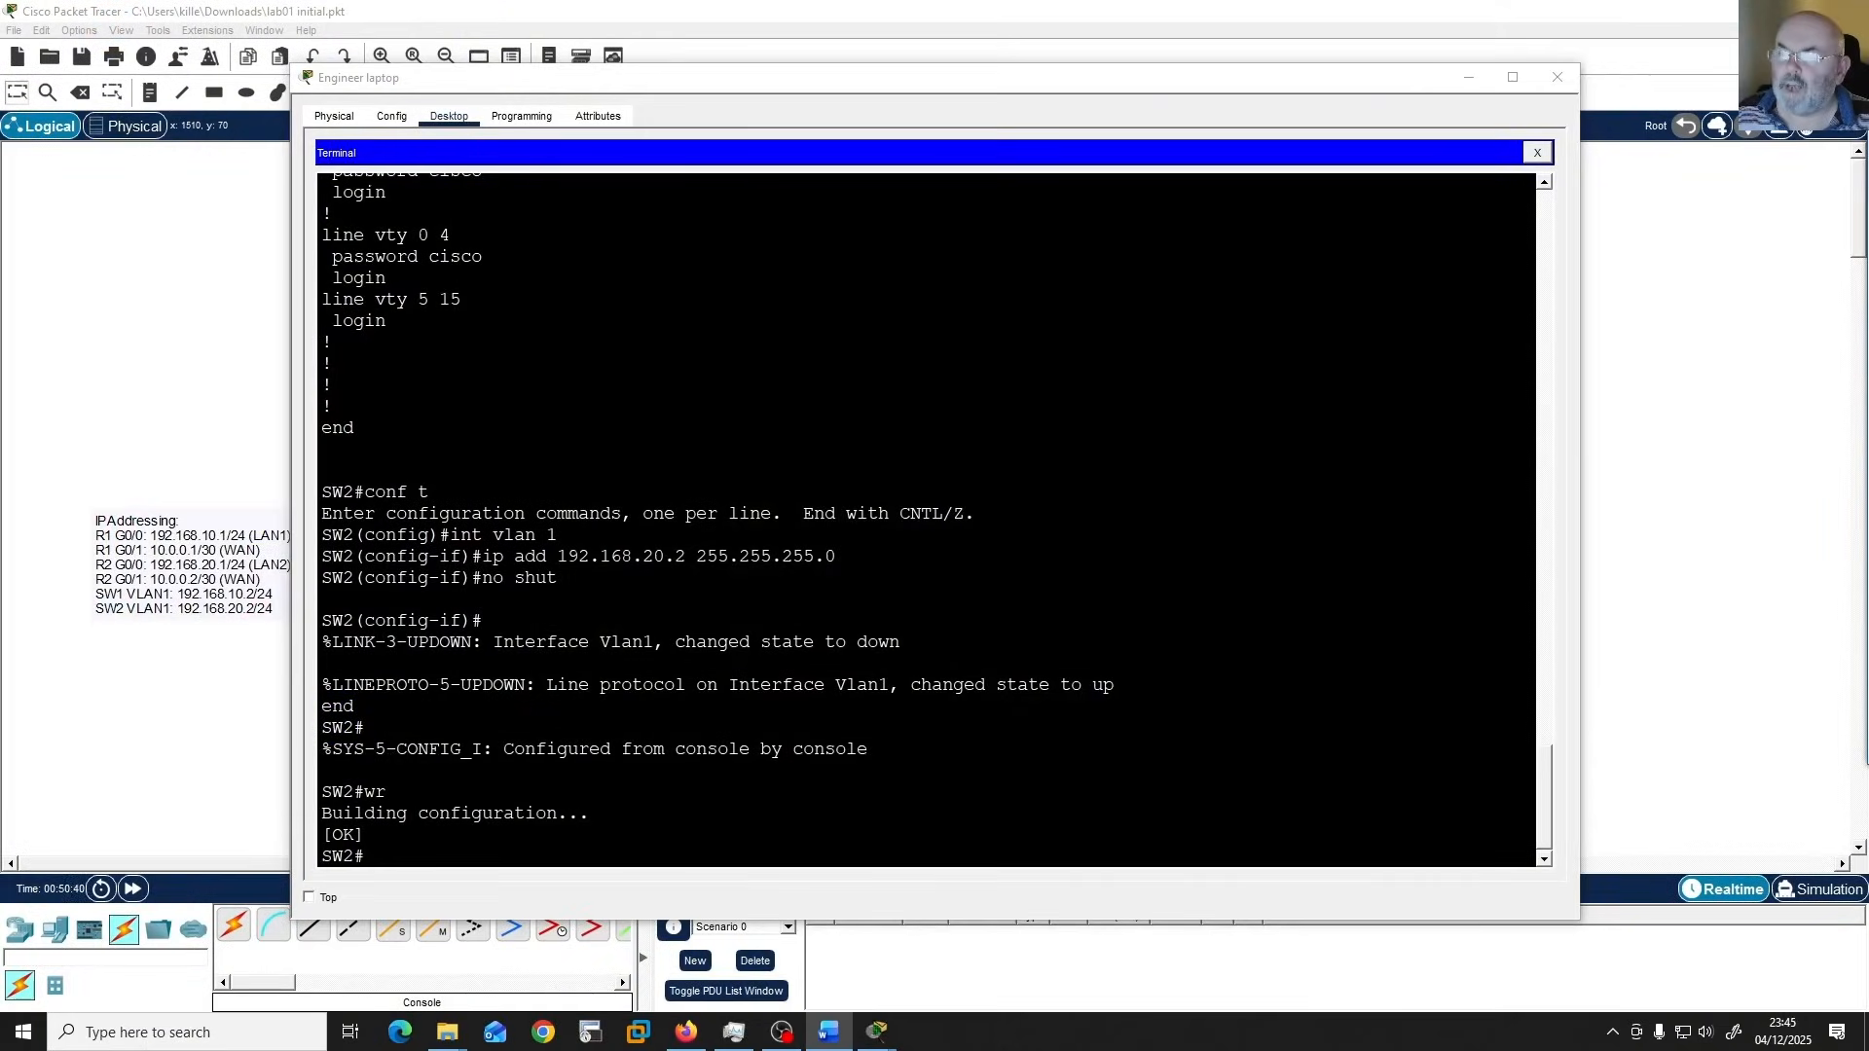
{"action": "mouse_move", "coordinate": [1868, 92]}
{"action": "left_mouse_down"}
{"action": "mouse_move", "coordinate": [1859, 133]}
{"action": "mouse_move", "coordinate": [1857, 112]}
{"action": "left_mouse_up"}
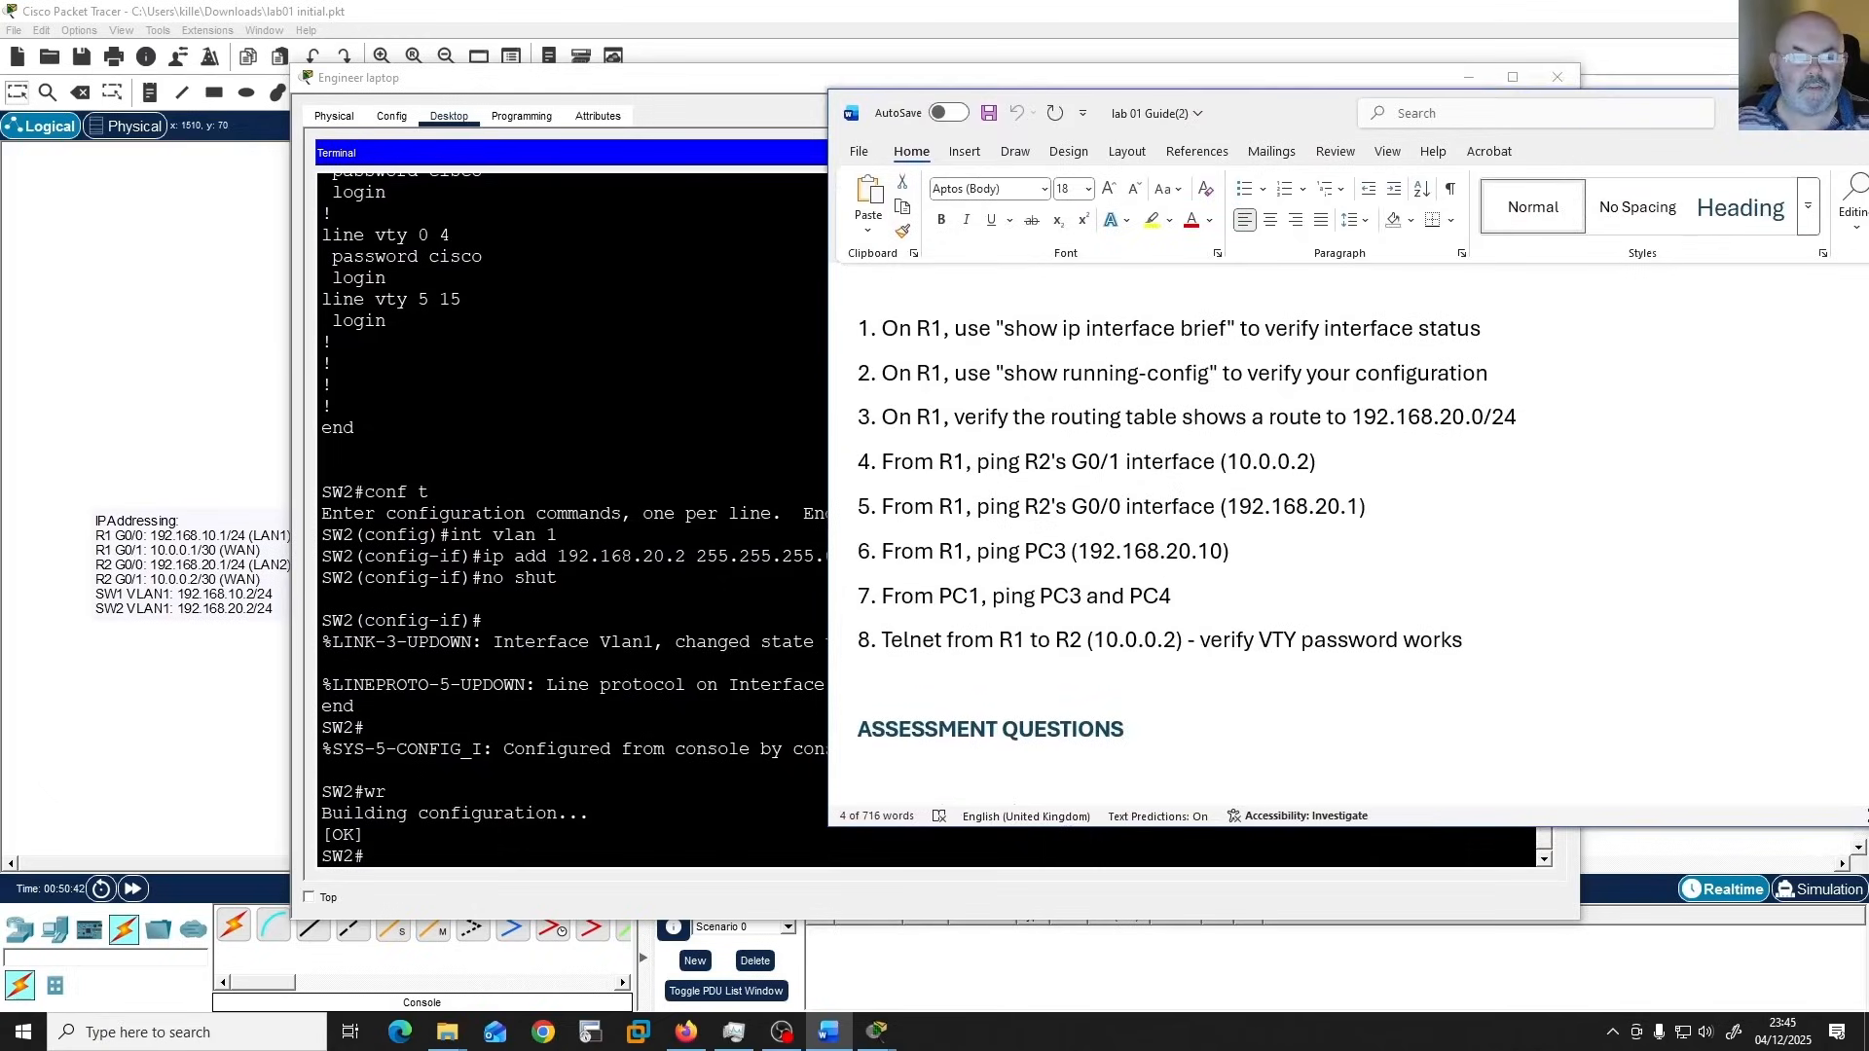
{"action": "left_click", "coordinate": [1867, 112]}
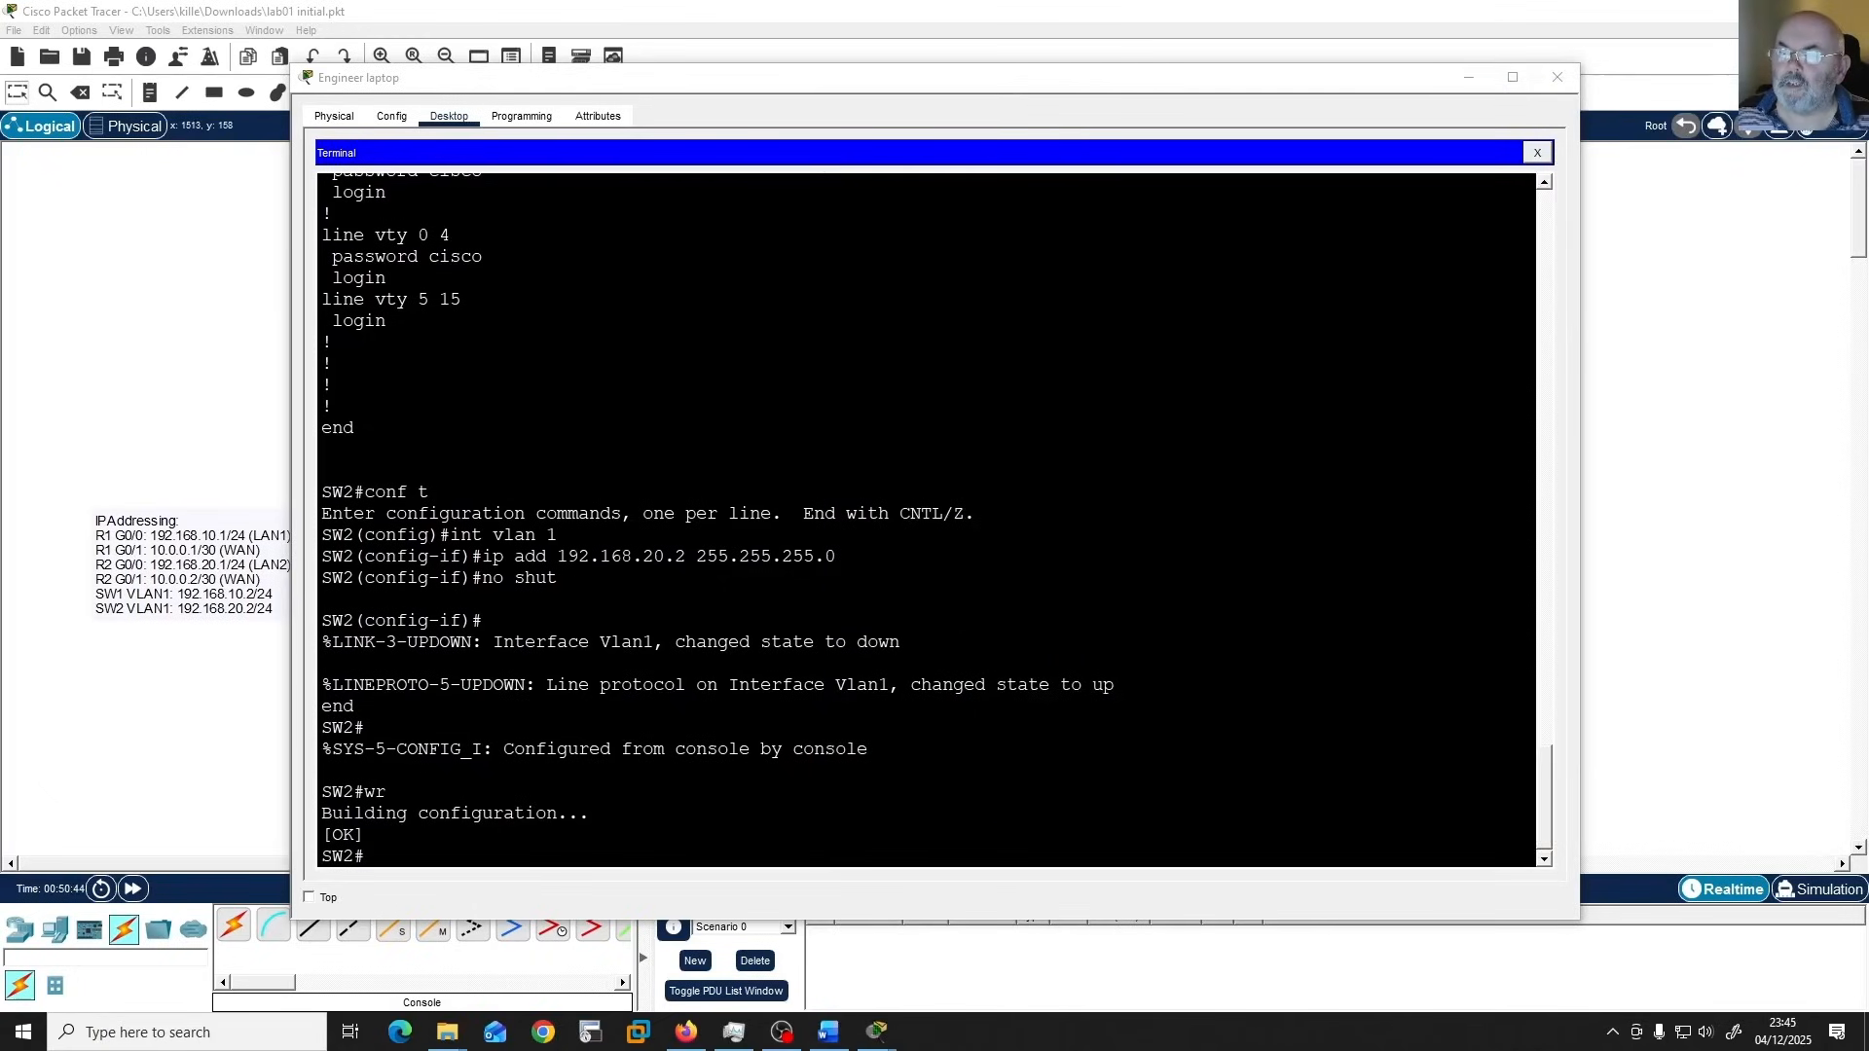
{"action": "left_click_drag", "start_coordinate": [1868, 68], "coordinate": [1630, 85]}
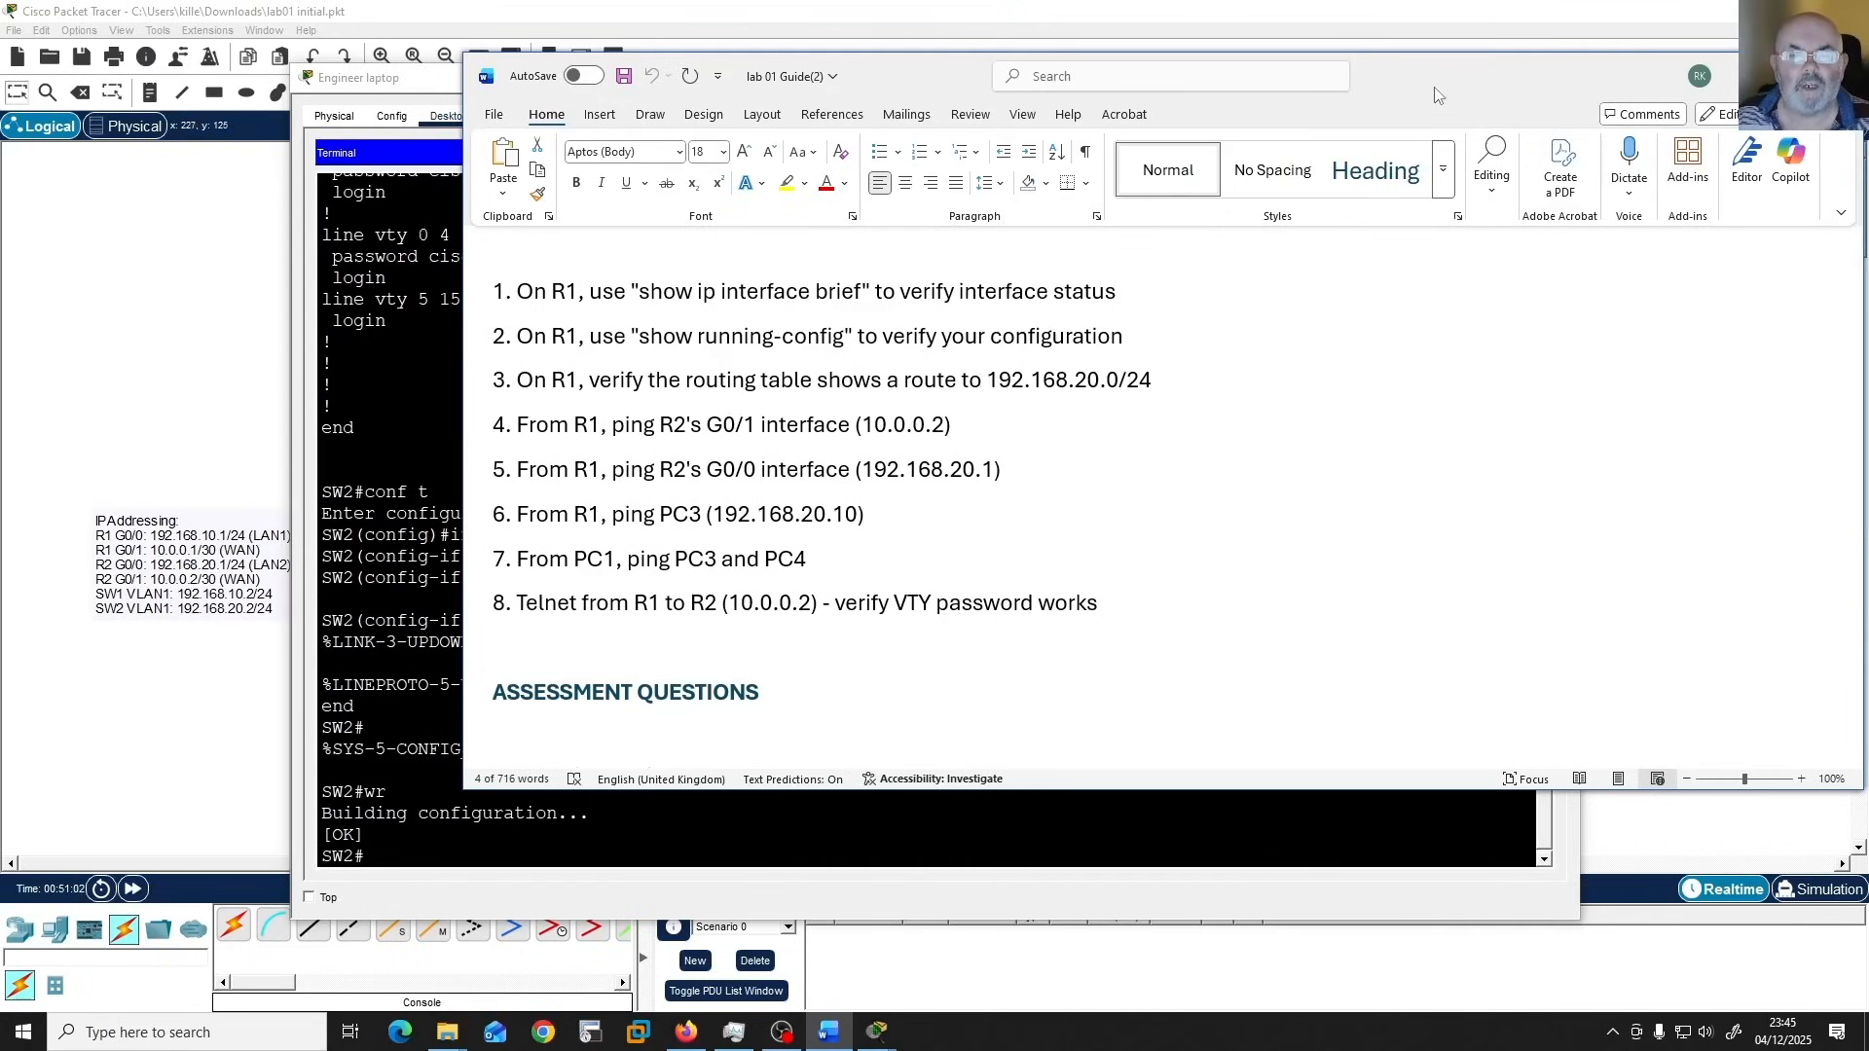
Move the lab guide aside, open Router1's command line, and log in to privileged EXEC mode with the console and enable passwords.
{"action": "left_click_drag", "start_coordinate": [1448, 78], "coordinate": [1868, 146]}
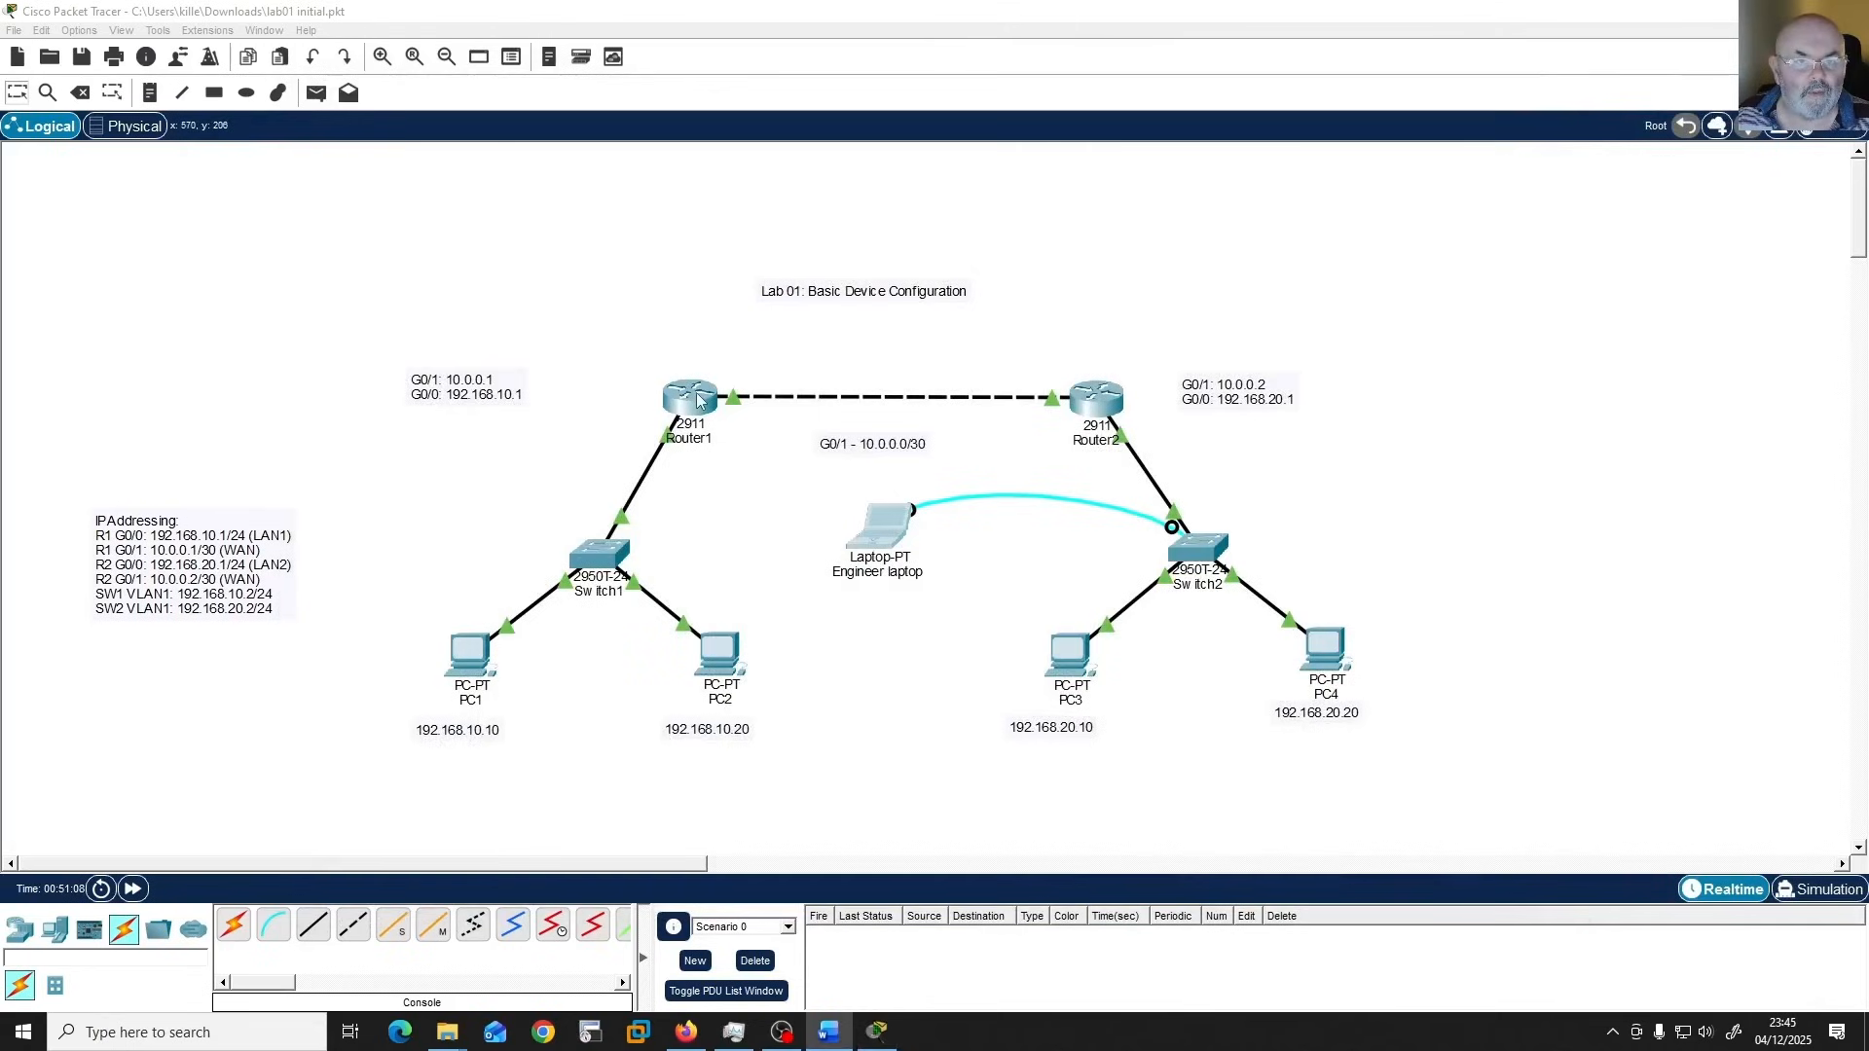
{"action": "left_click", "coordinate": [697, 399]}
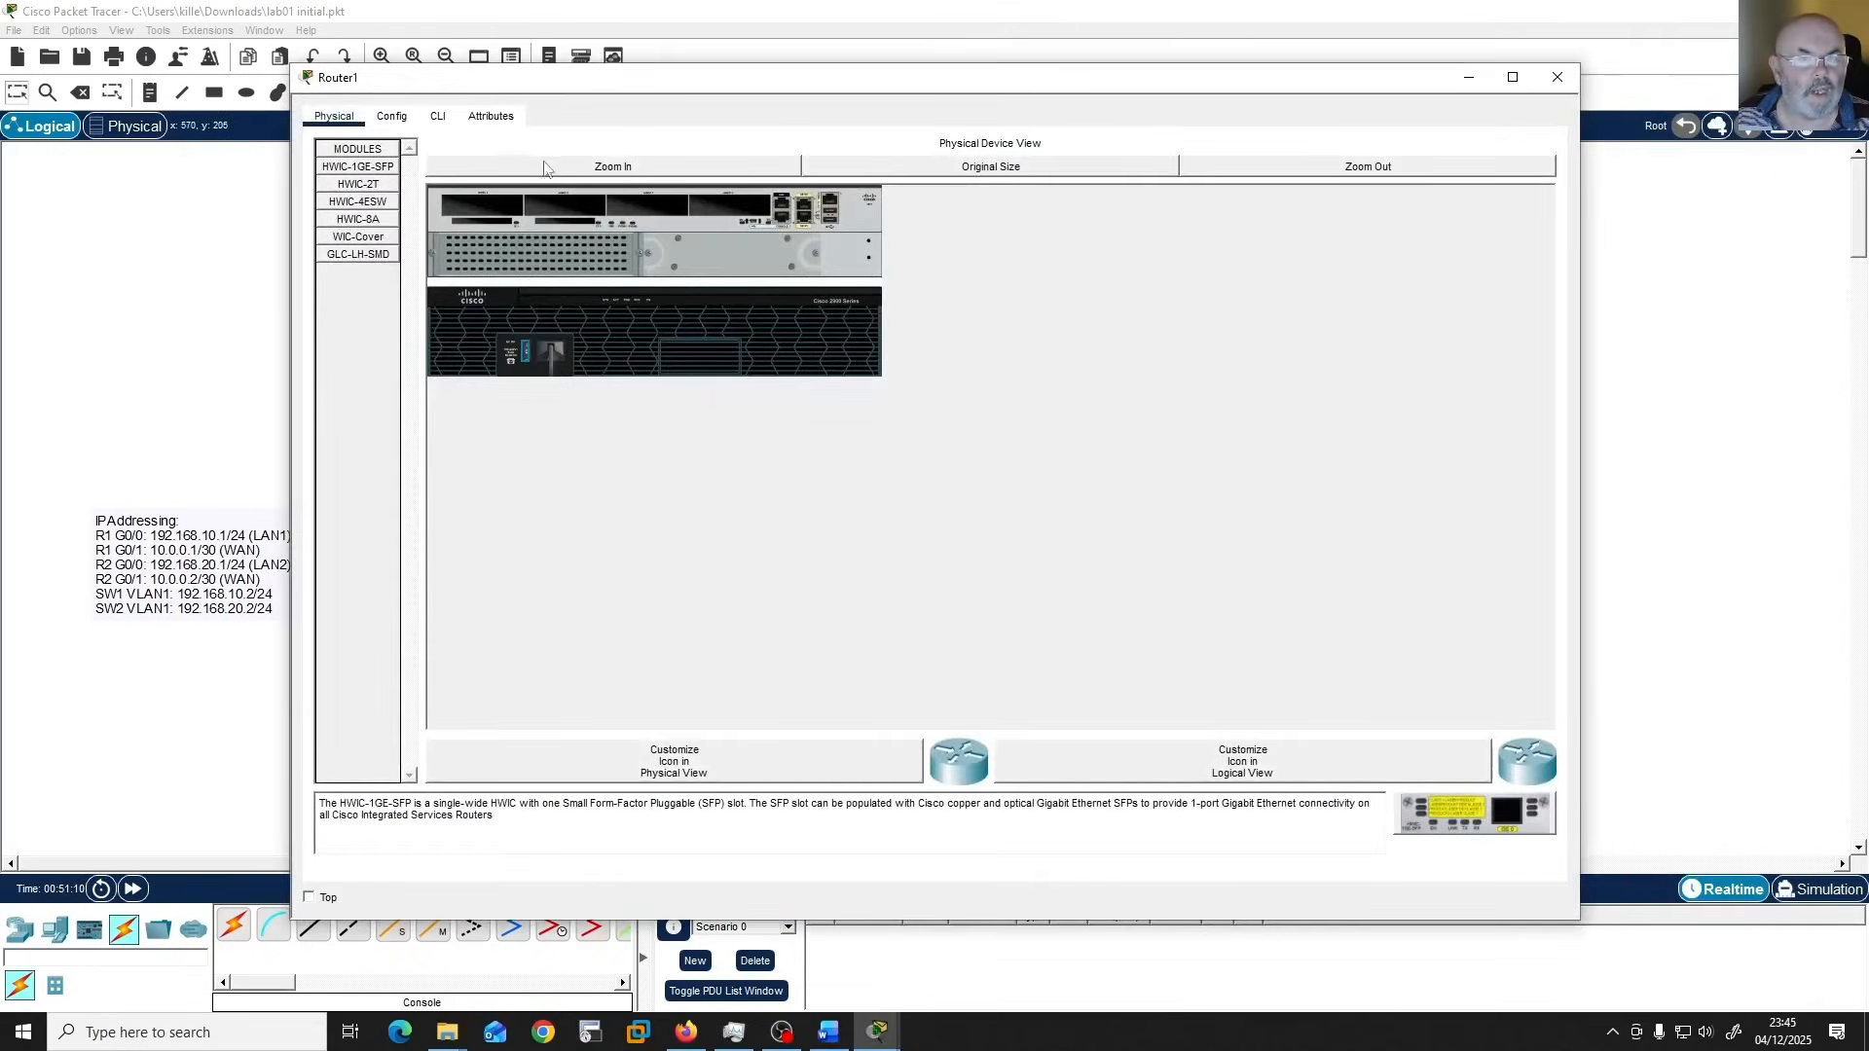
{"action": "left_click", "coordinate": [438, 116]}
{"action": "key", "text": "Return"}
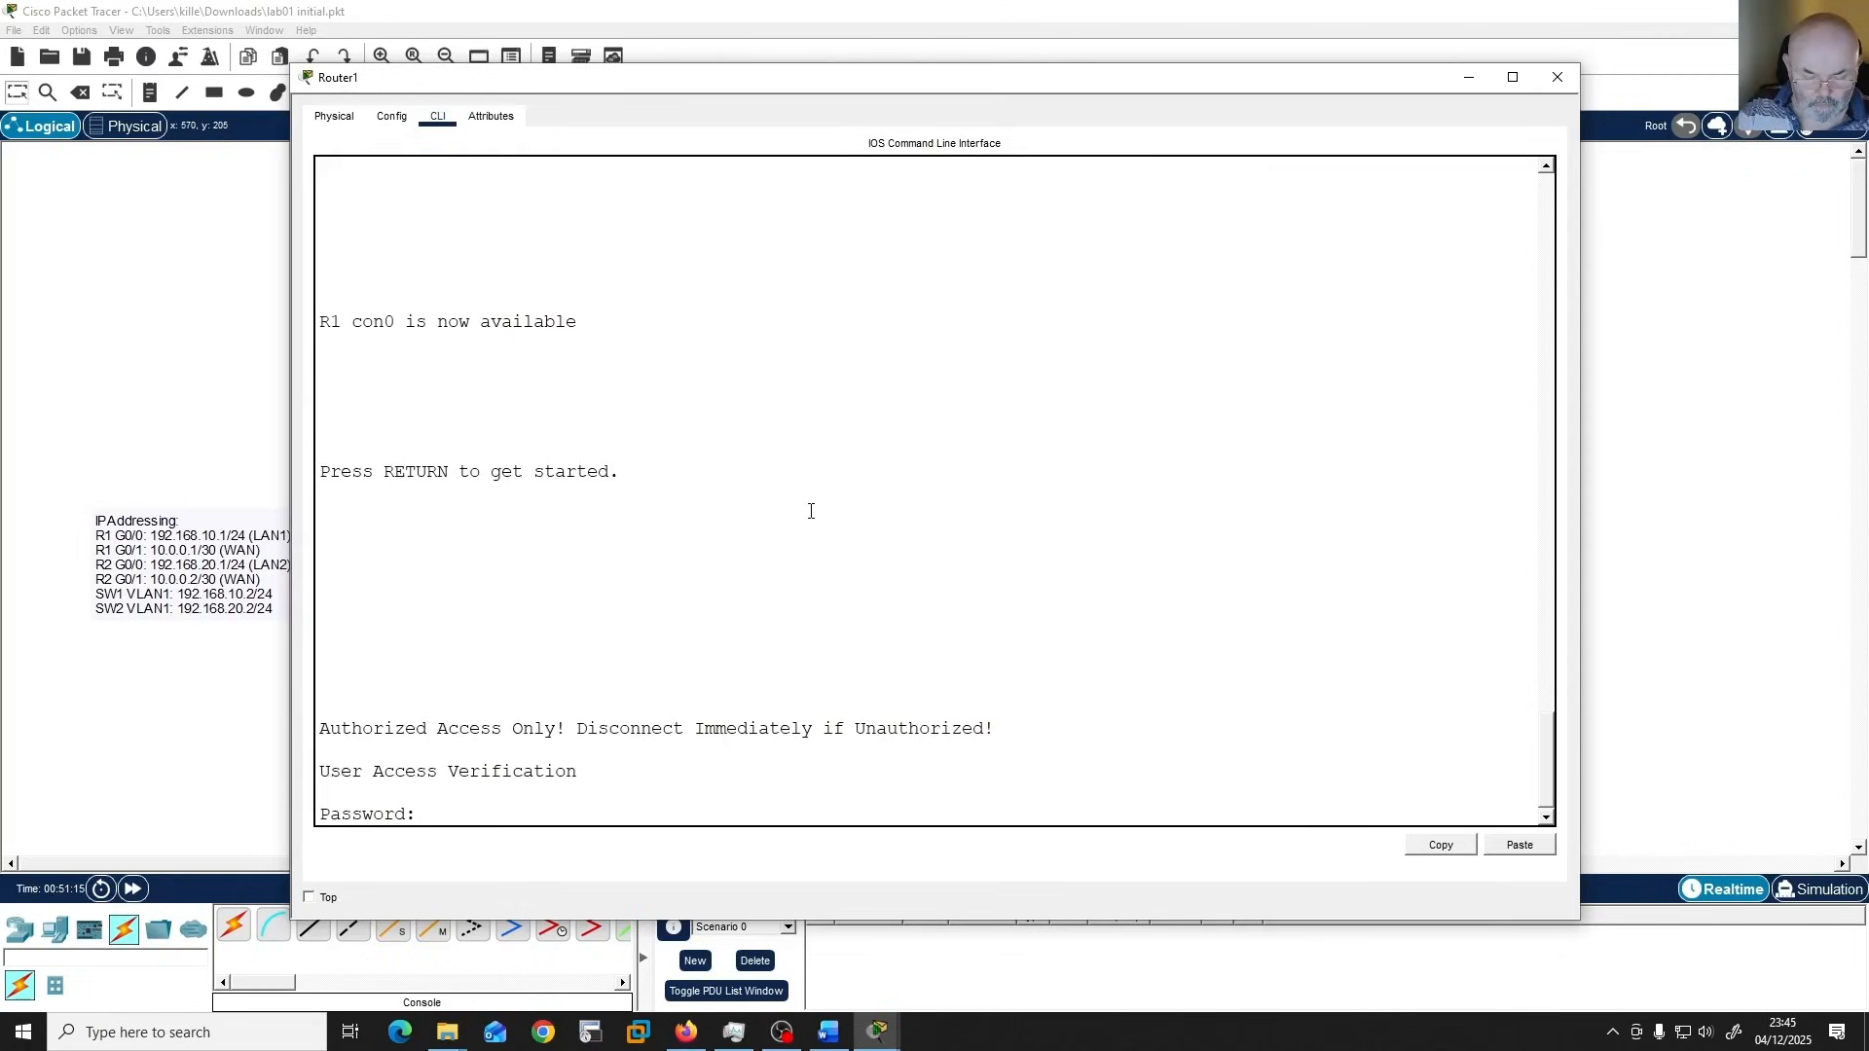
{"action": "key", "text": "Return"}
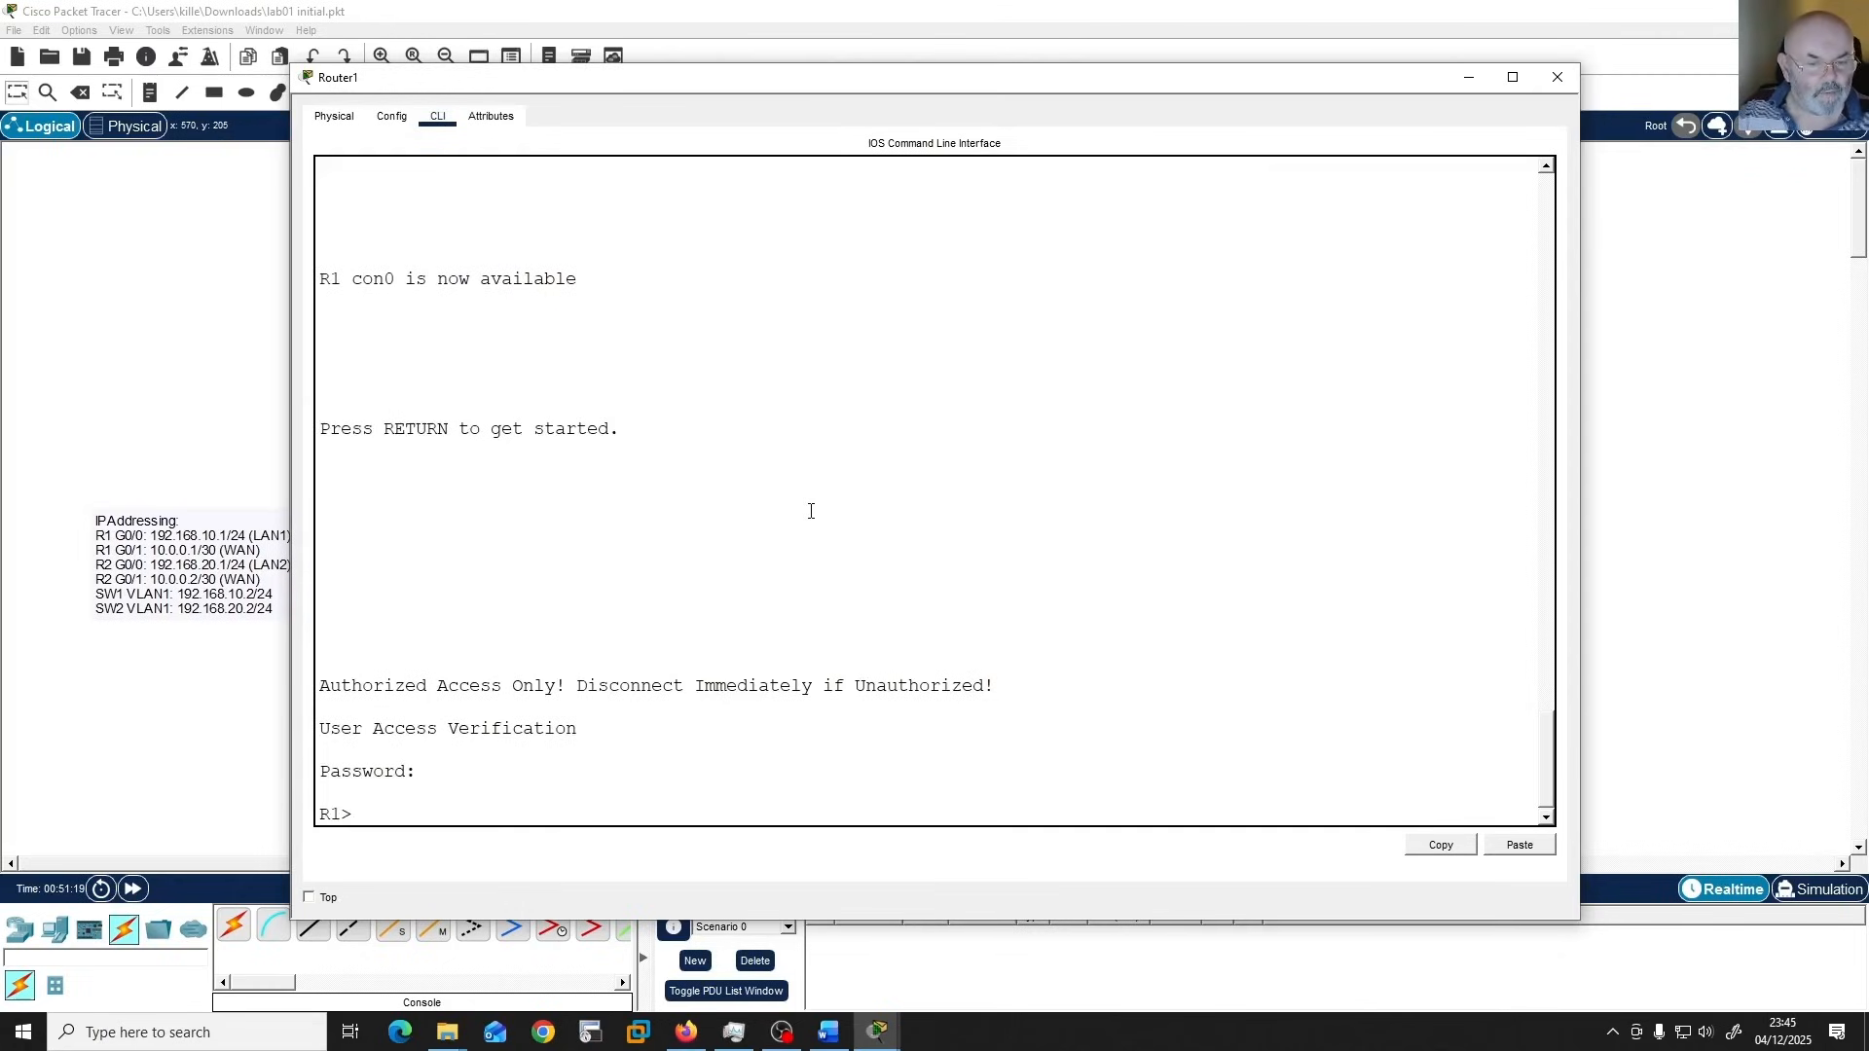
{"action": "type", "text": "en"}
{"action": "key", "text": "Return"}
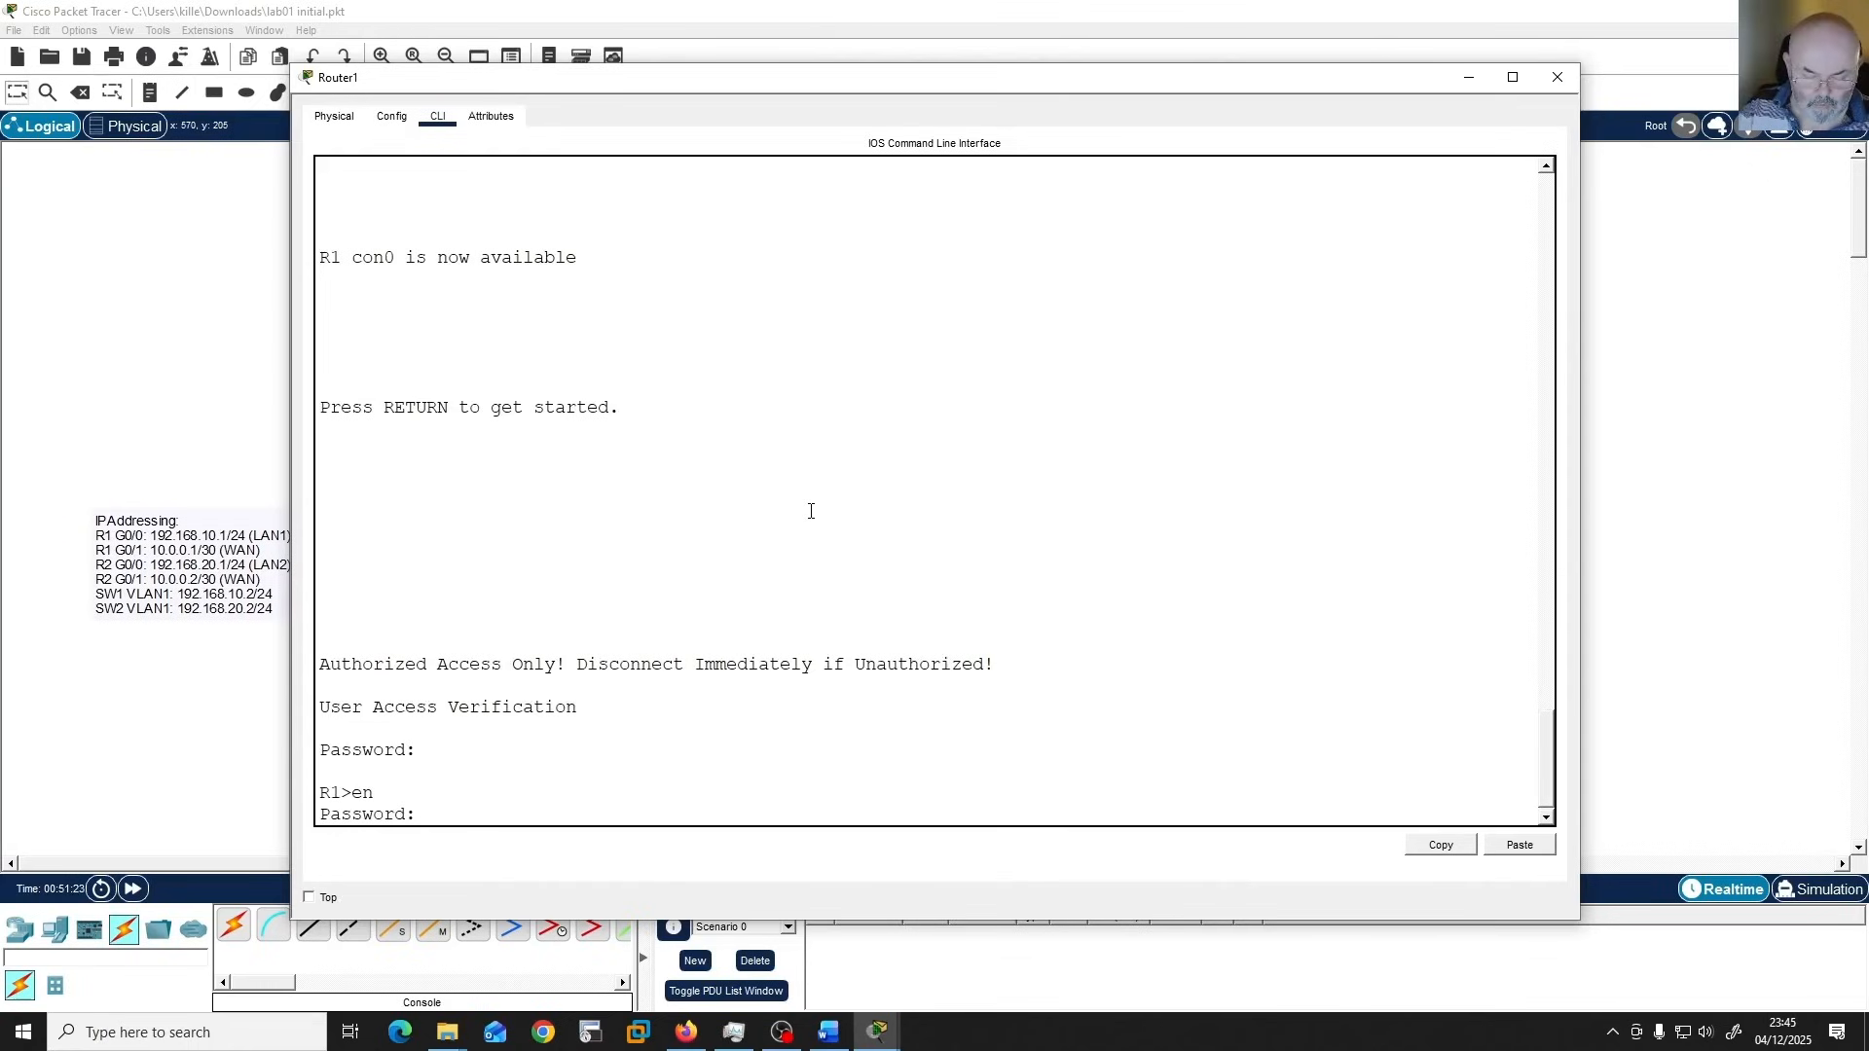
{"action": "key", "text": "Return"}
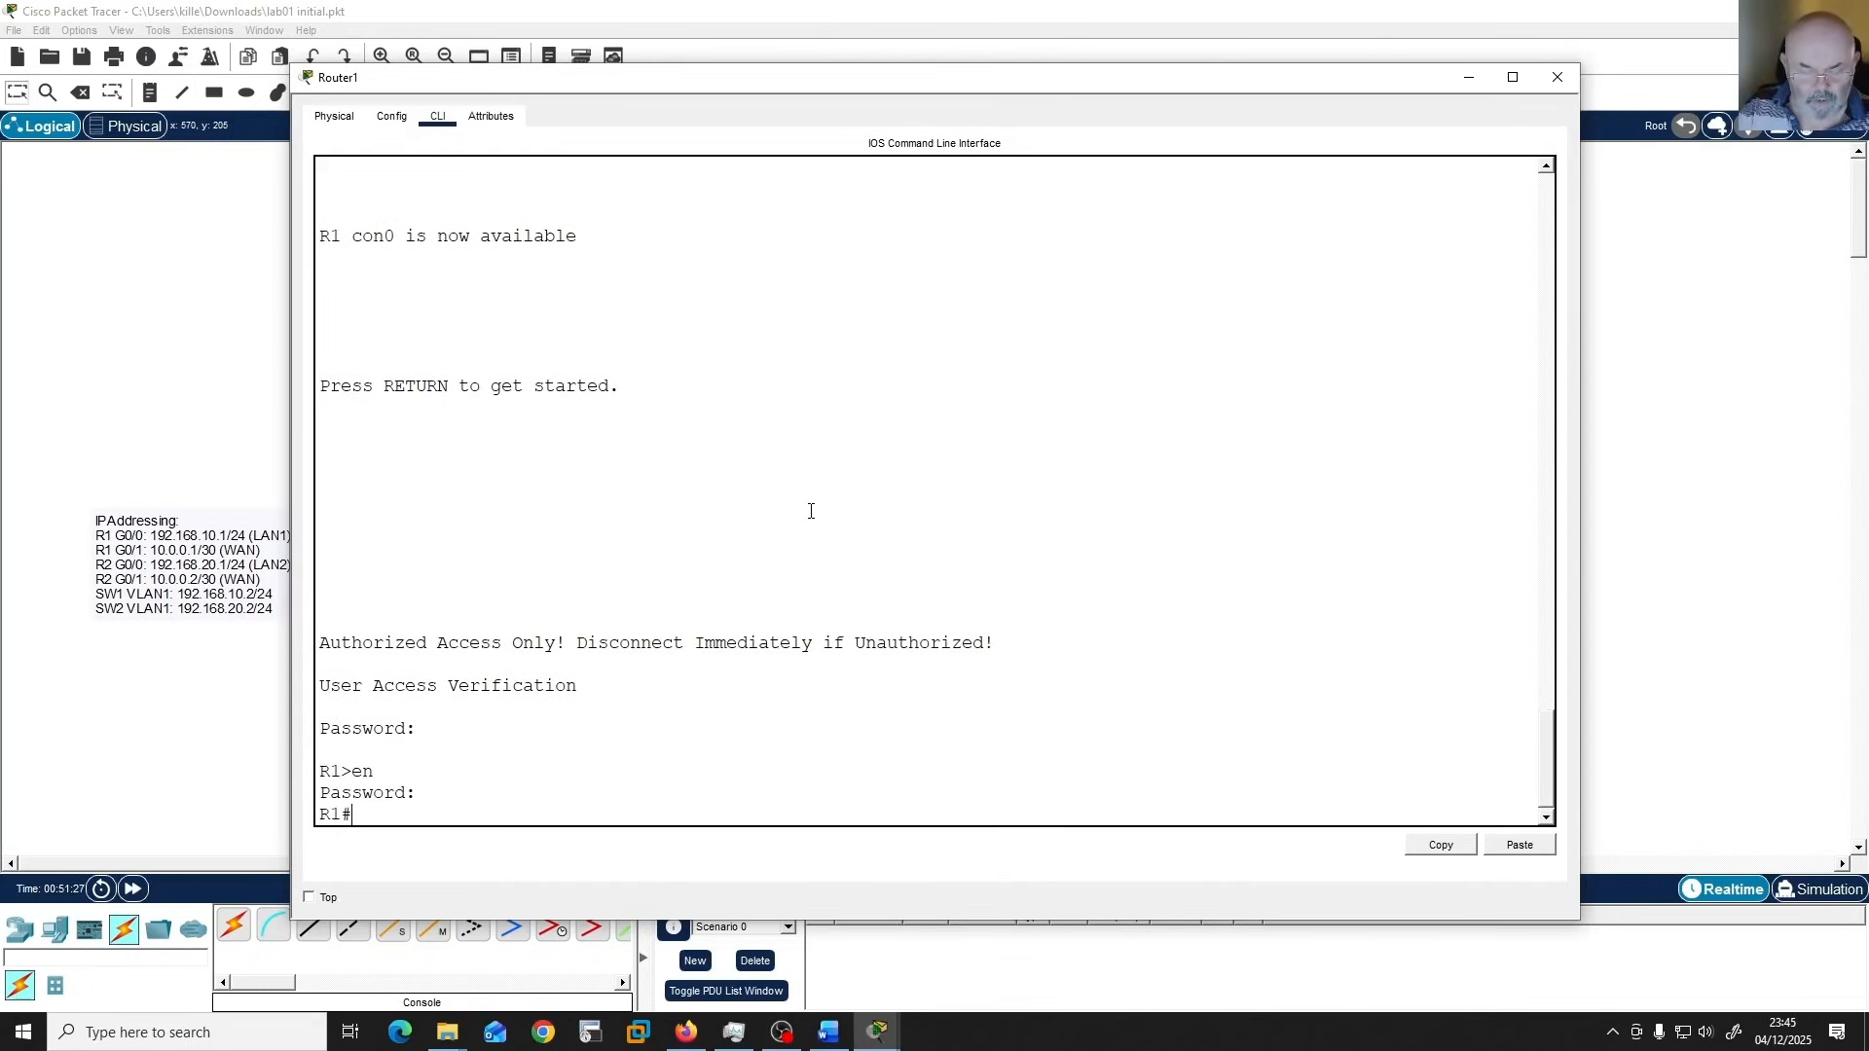
Display R1's running configuration and page through it to the end to check the interface, static route, banner and line settings.
{"action": "type", "text": "show run"}
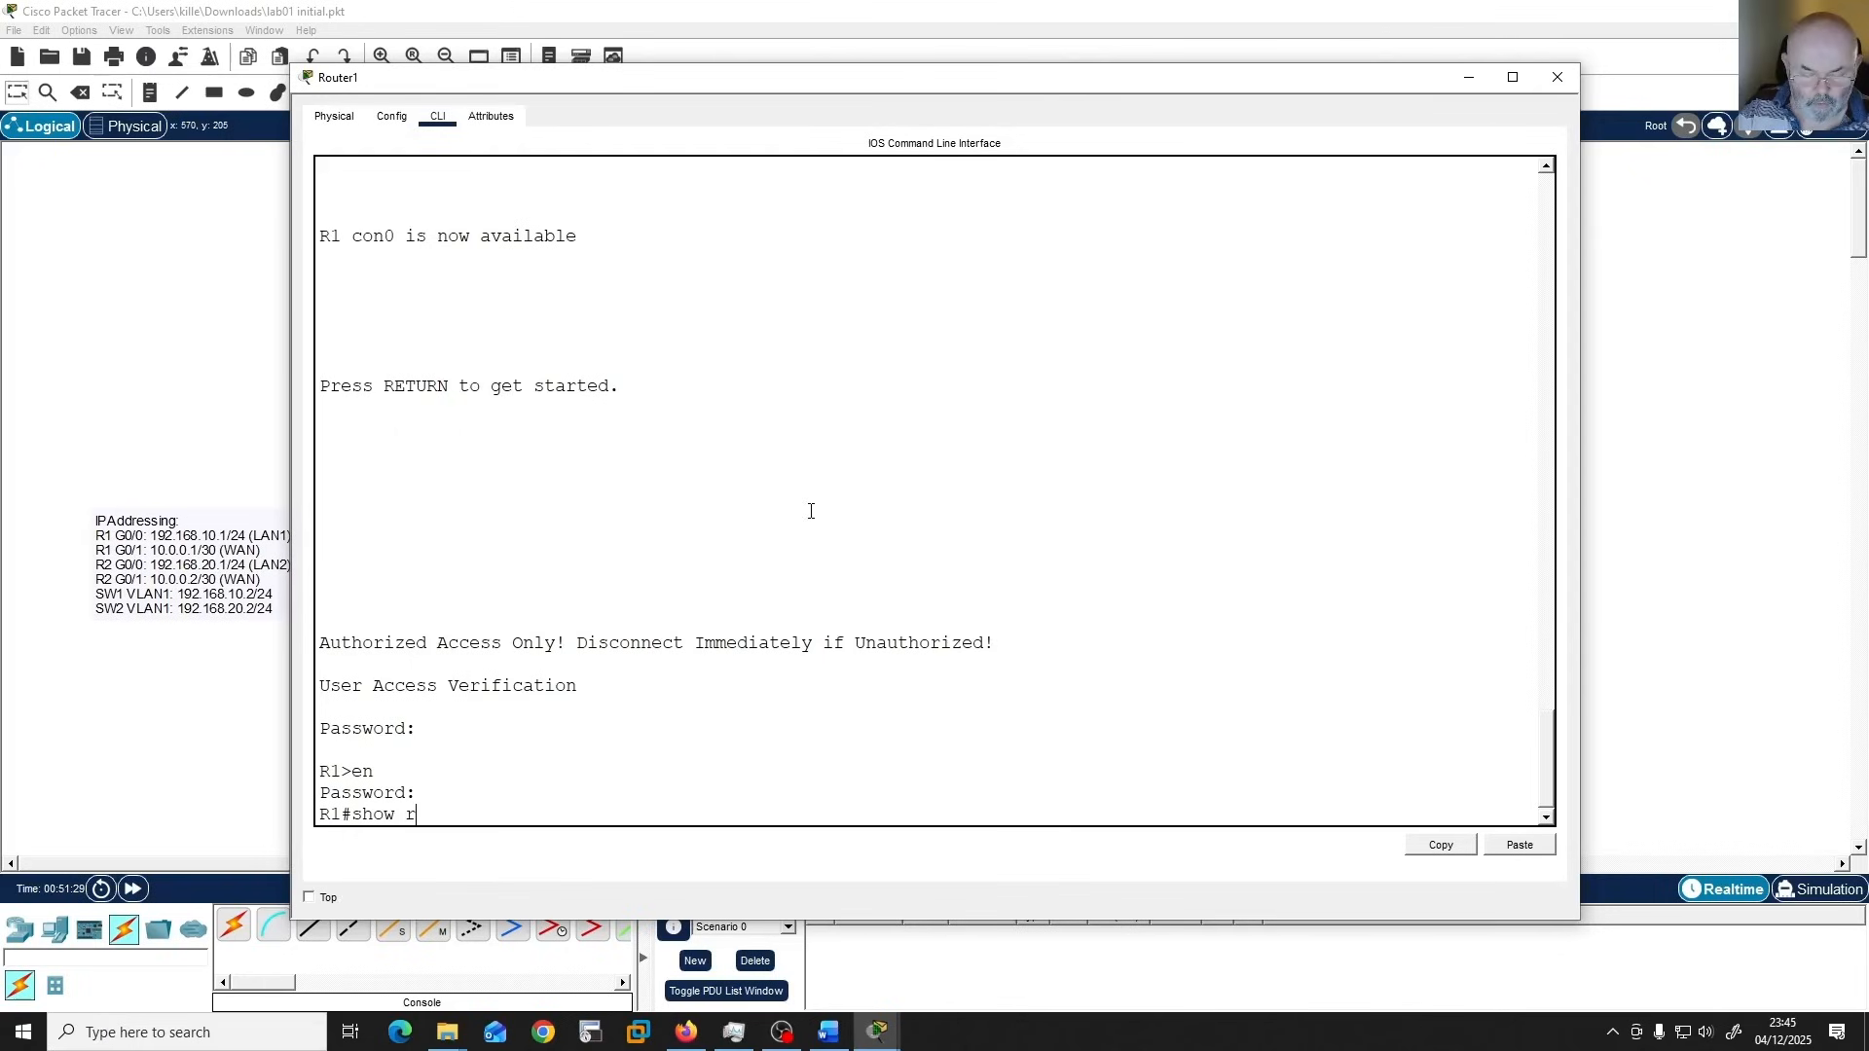
{"action": "key", "text": "Tab"}
{"action": "key", "text": "Return"}
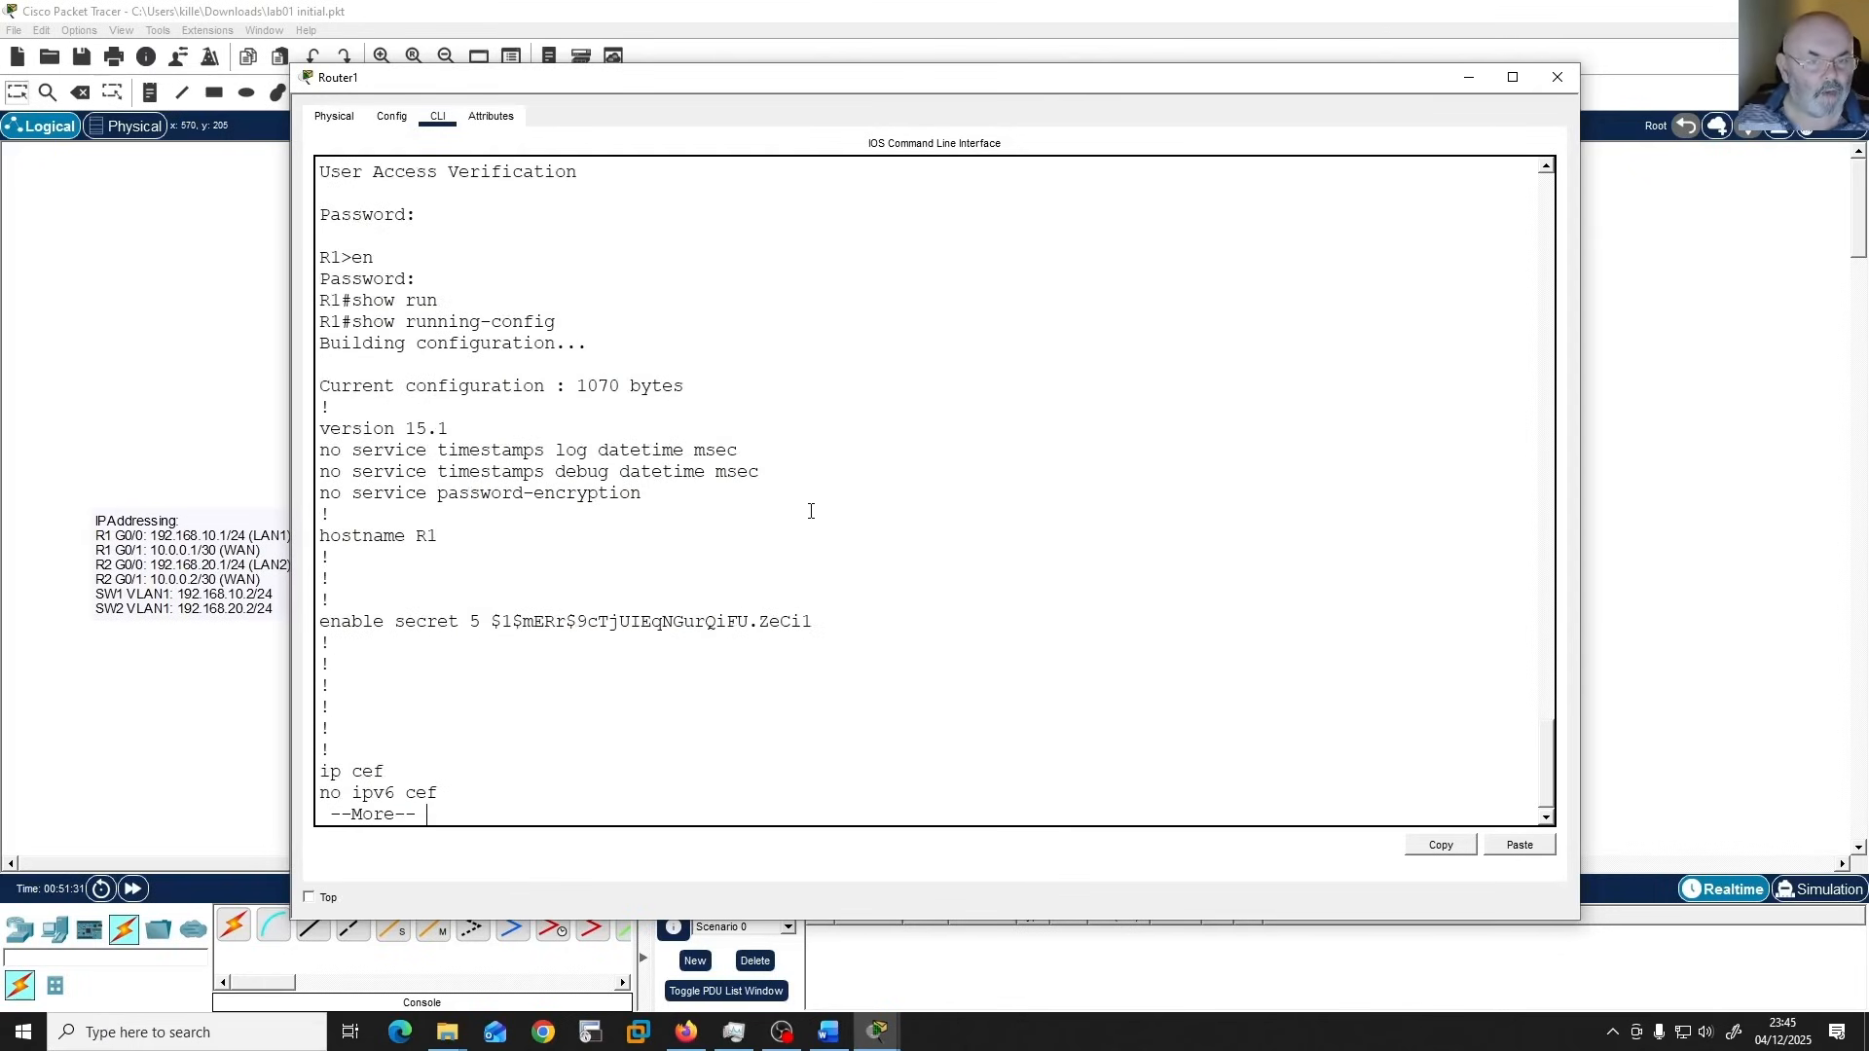
{"action": "key", "text": "space"}
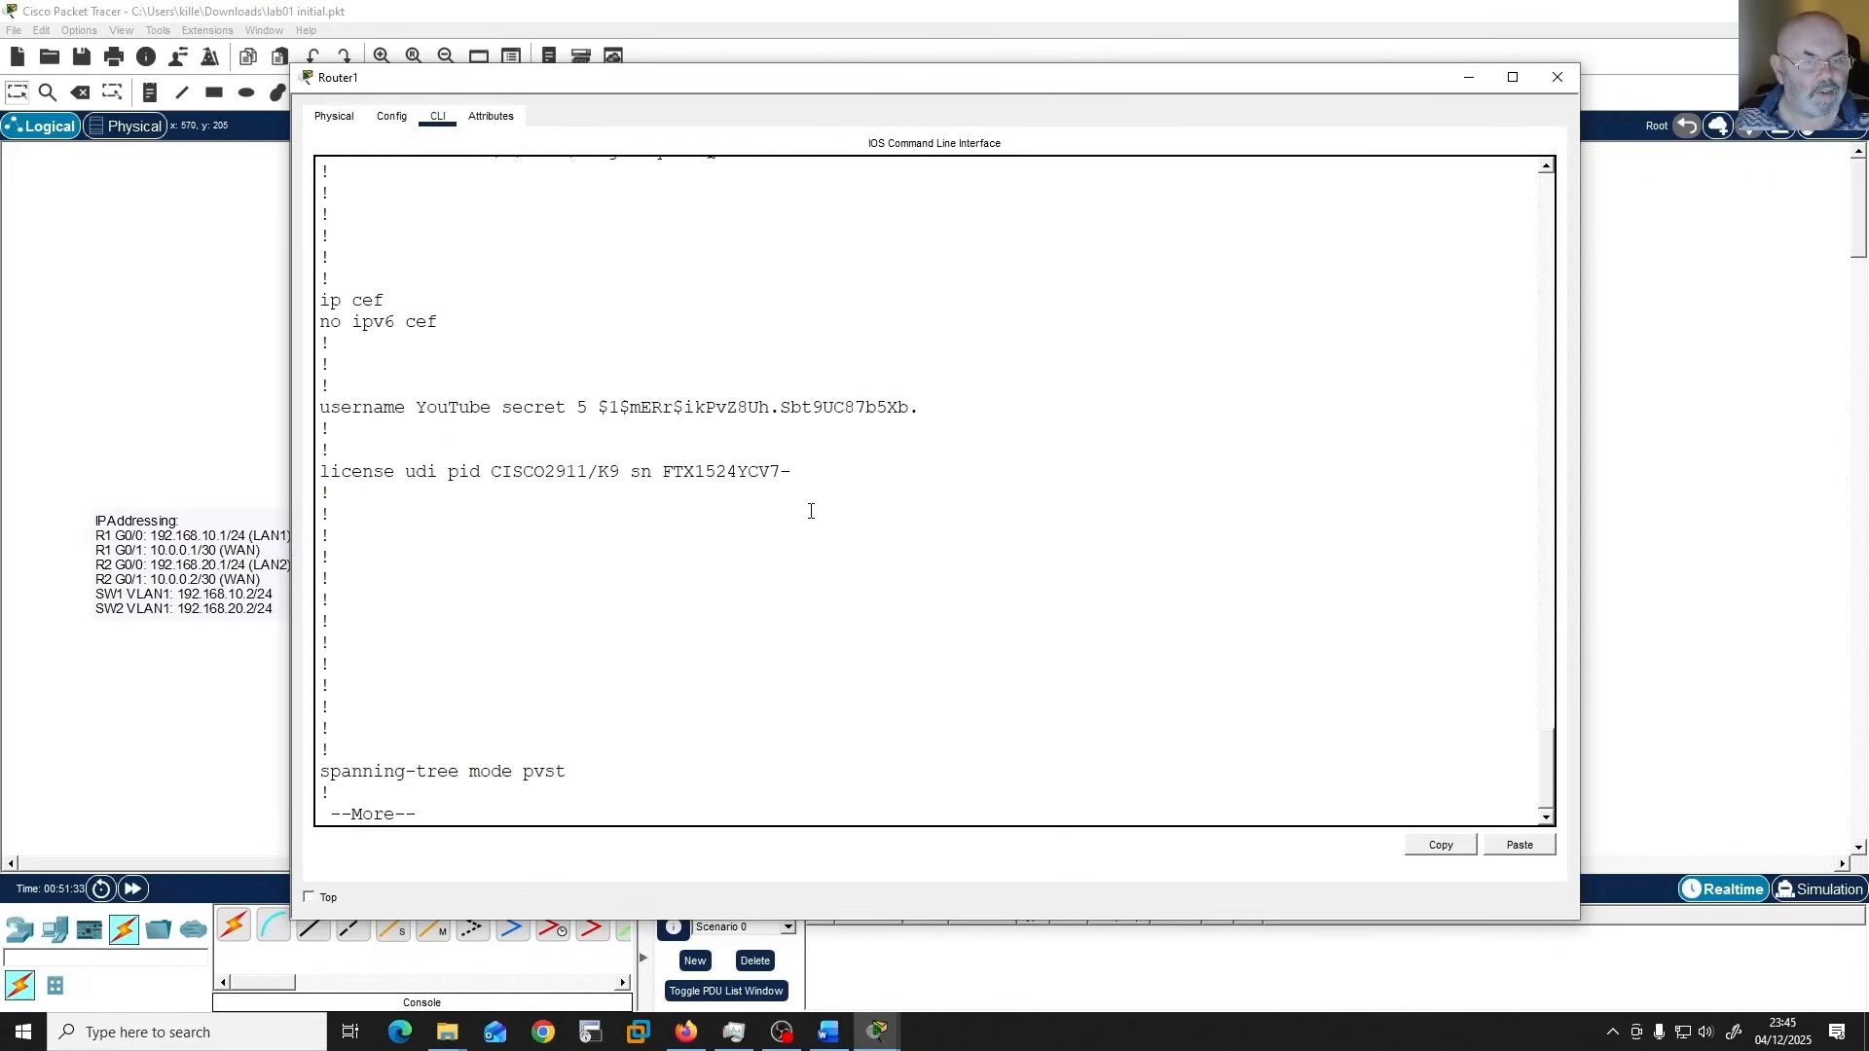
{"action": "key", "text": "space"}
{"action": "key", "text": "space"}
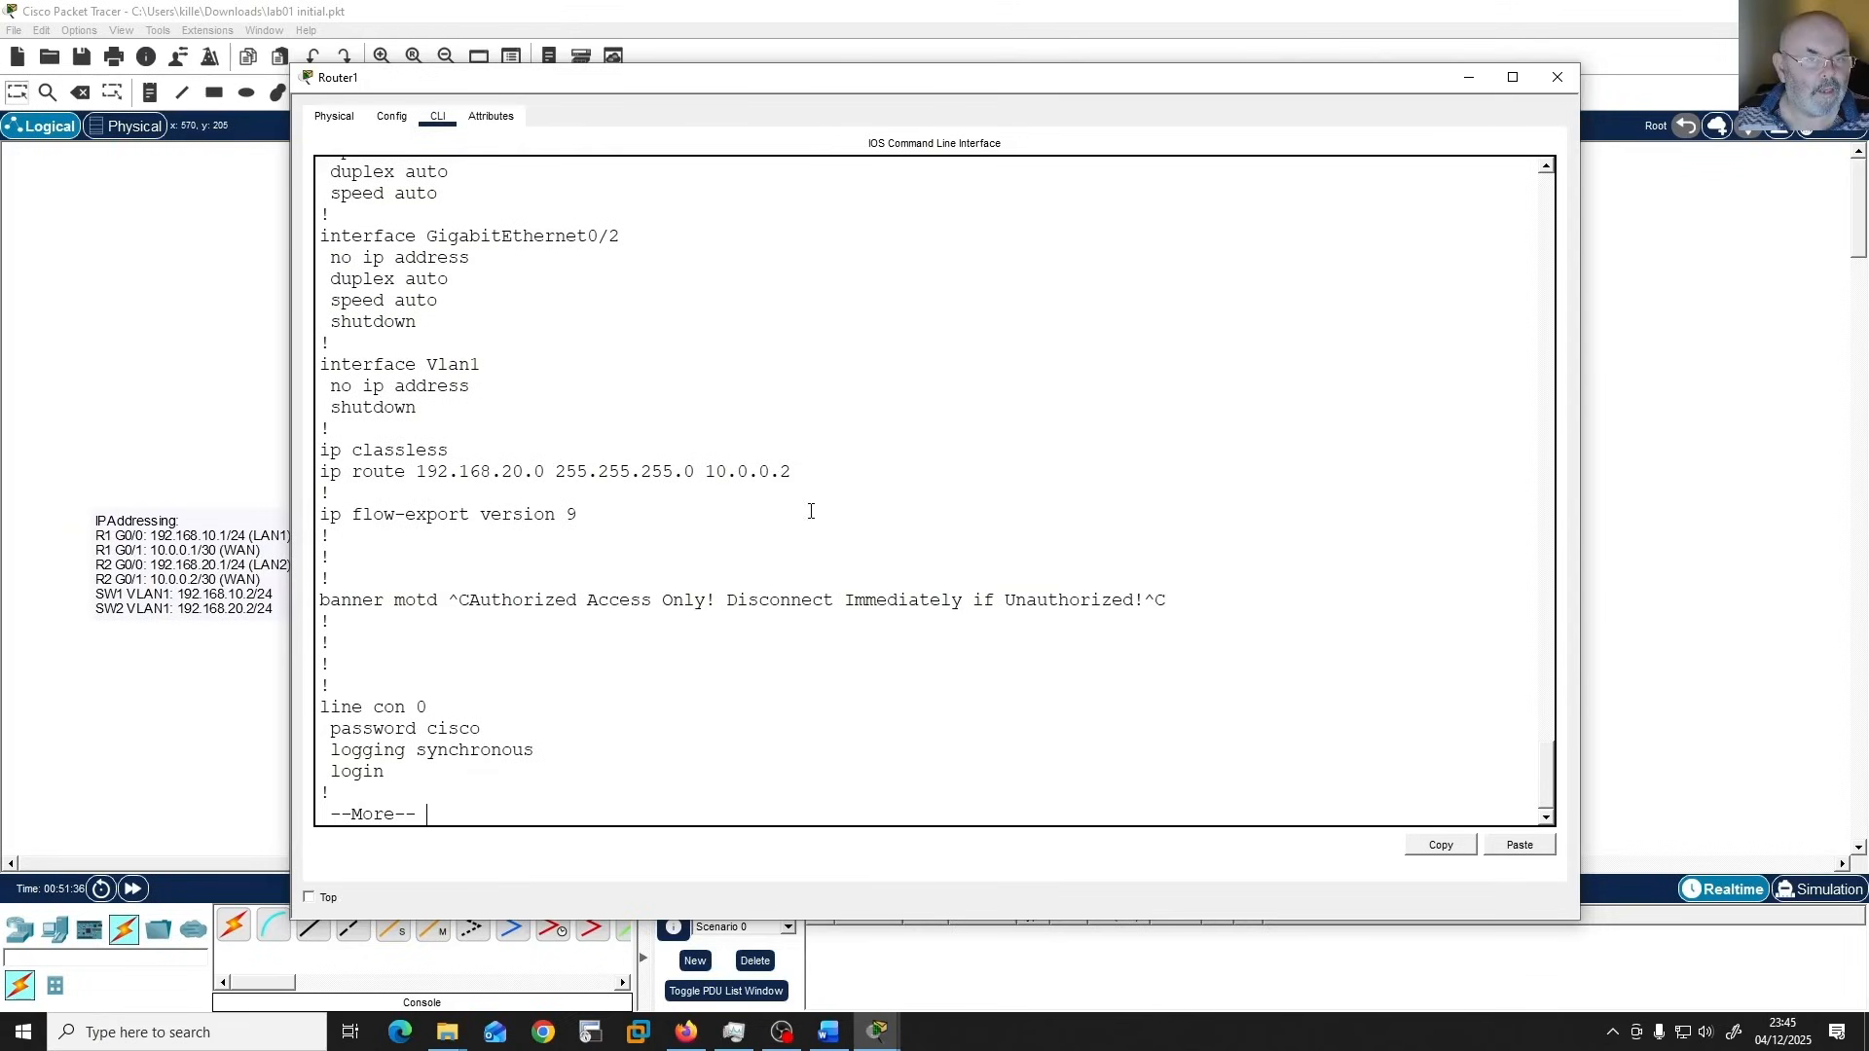
{"action": "key", "text": "space"}
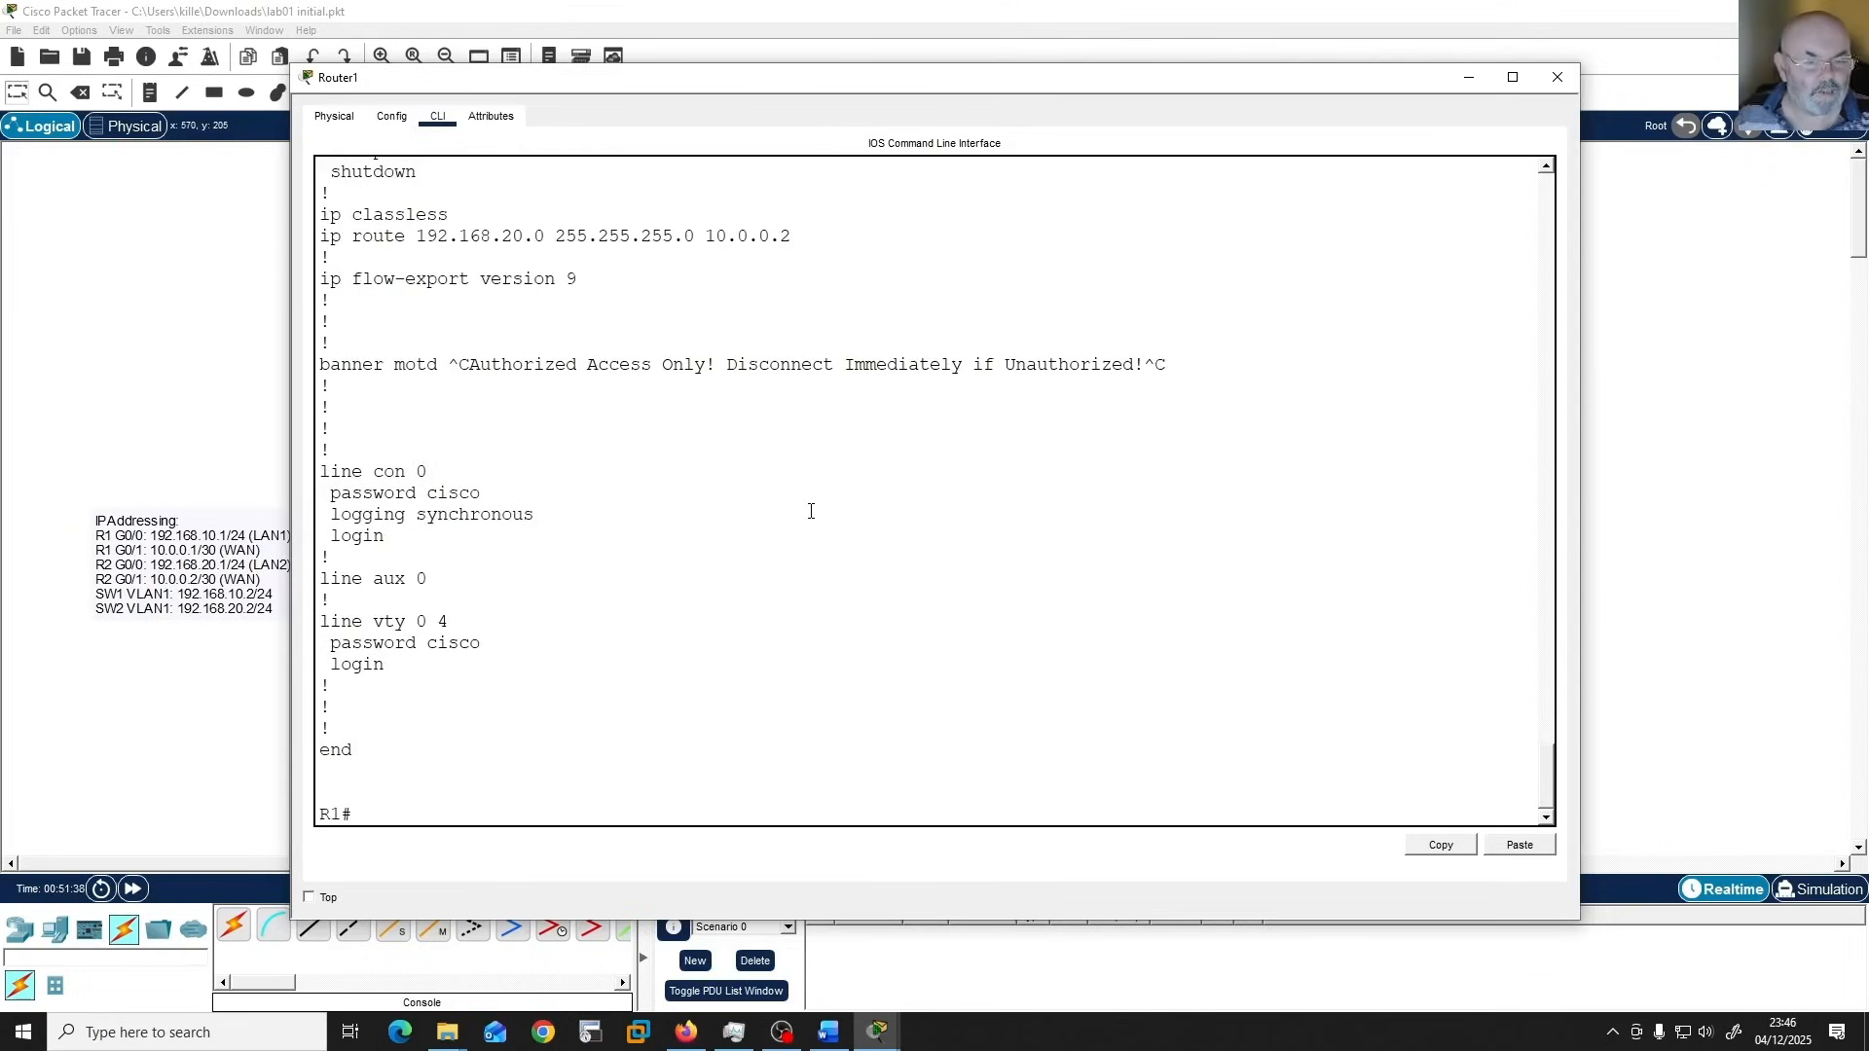
Run "show ip int brief" on R1 and check the addresses, method and status of GigabitEthernet0/0 and GigabitEthernet0/1.
{"action": "type", "text": "sho"}
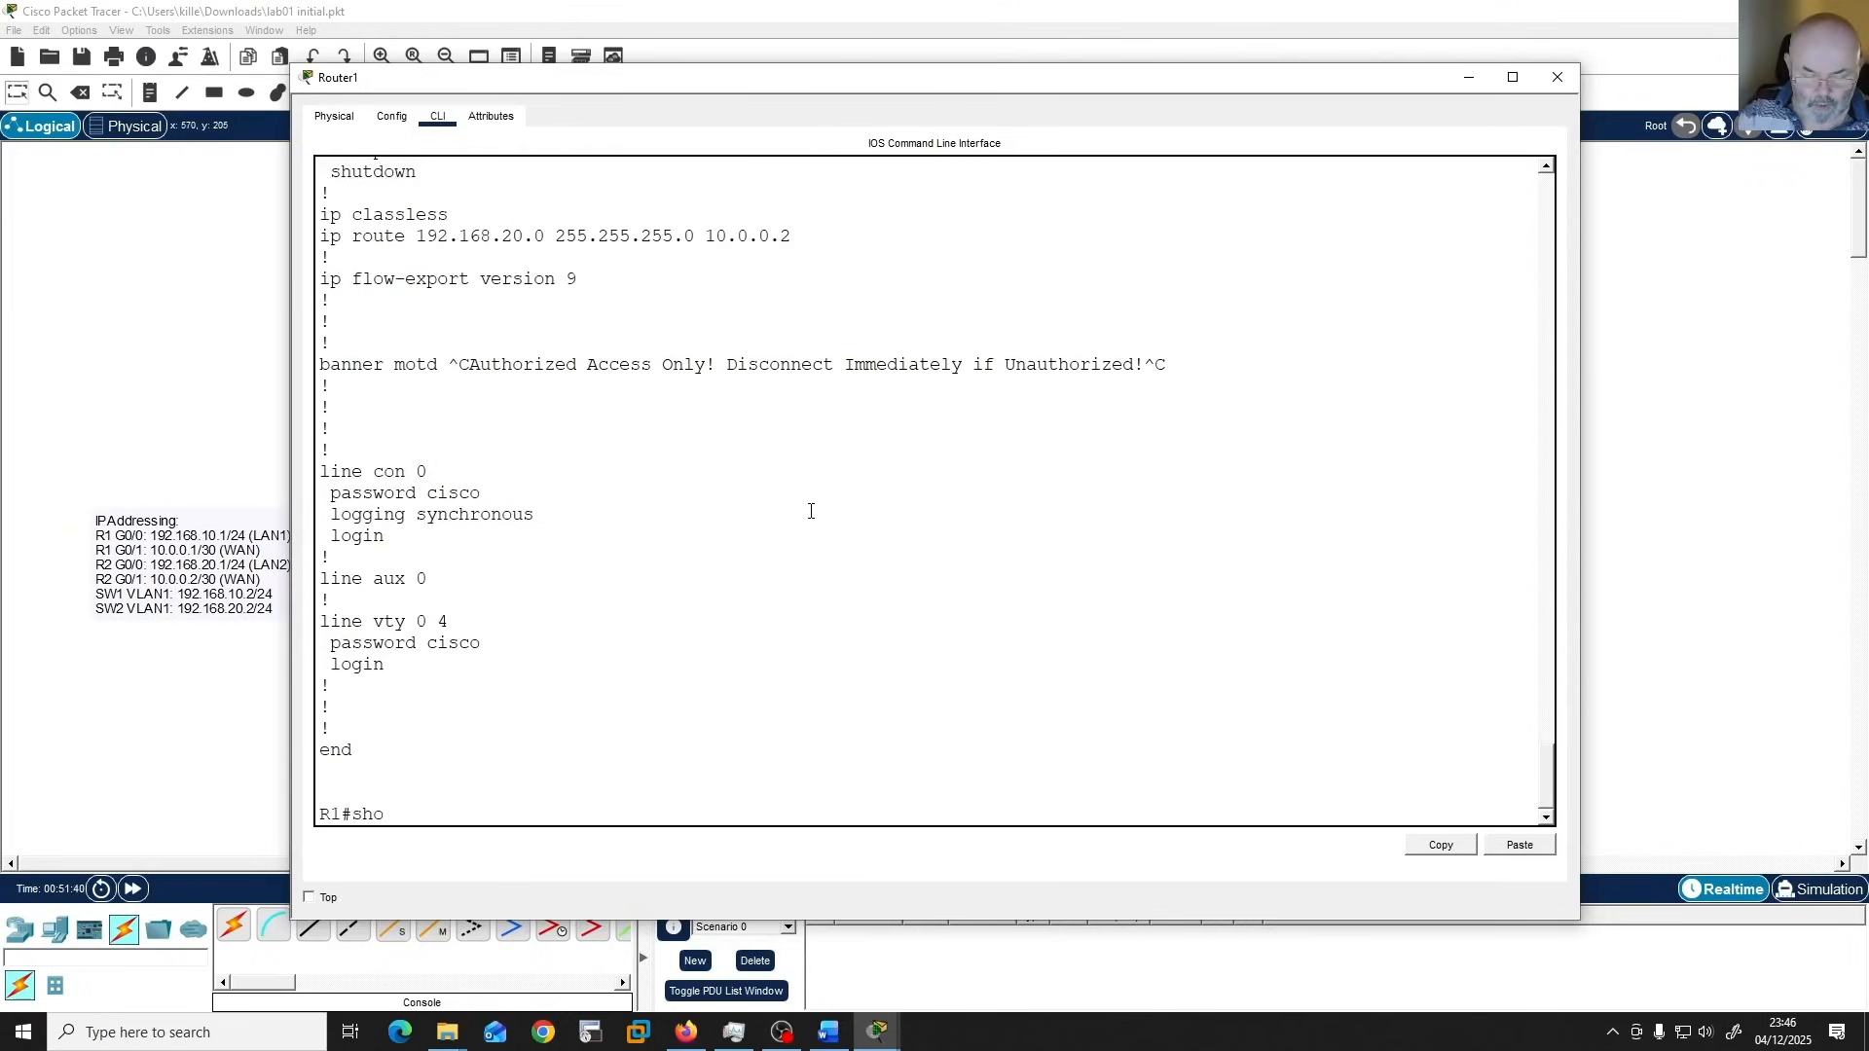
{"action": "type", "text": "w ip int brief"}
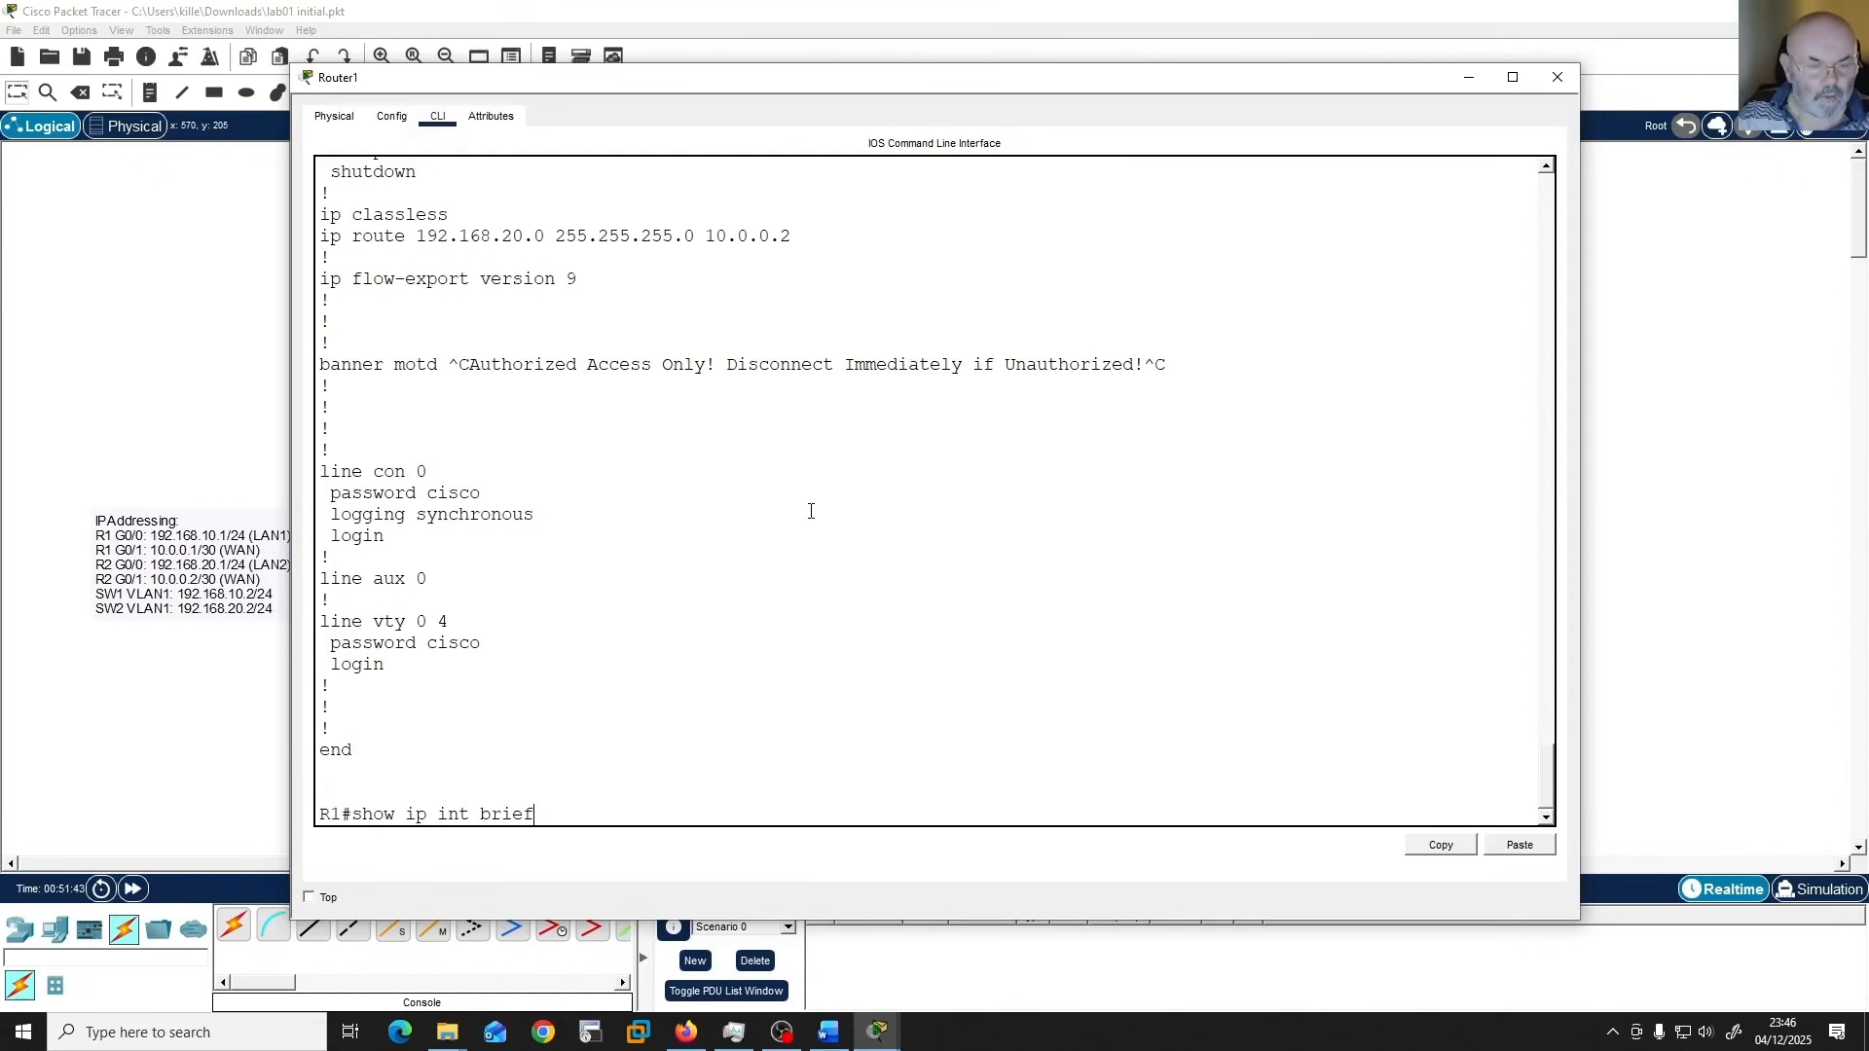
{"action": "key", "text": "Return"}
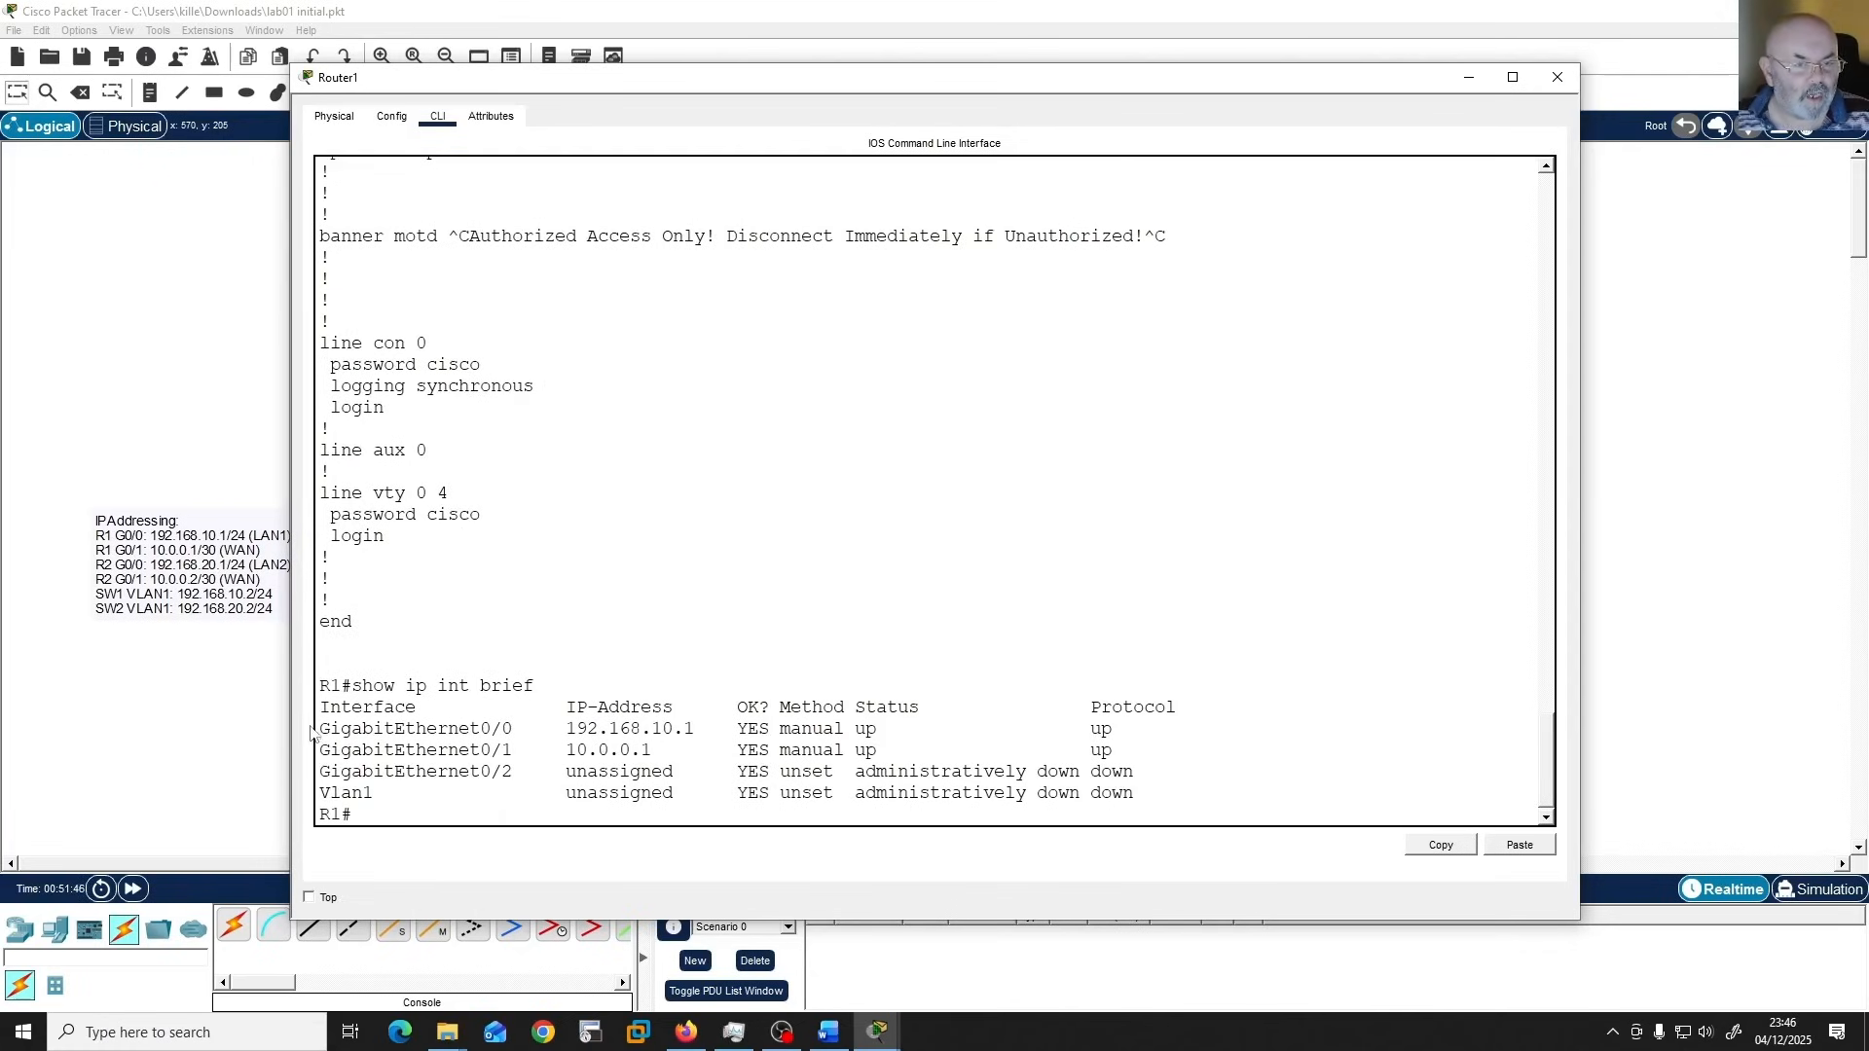
{"action": "left_click_drag", "start_coordinate": [326, 730], "coordinate": [553, 733]}
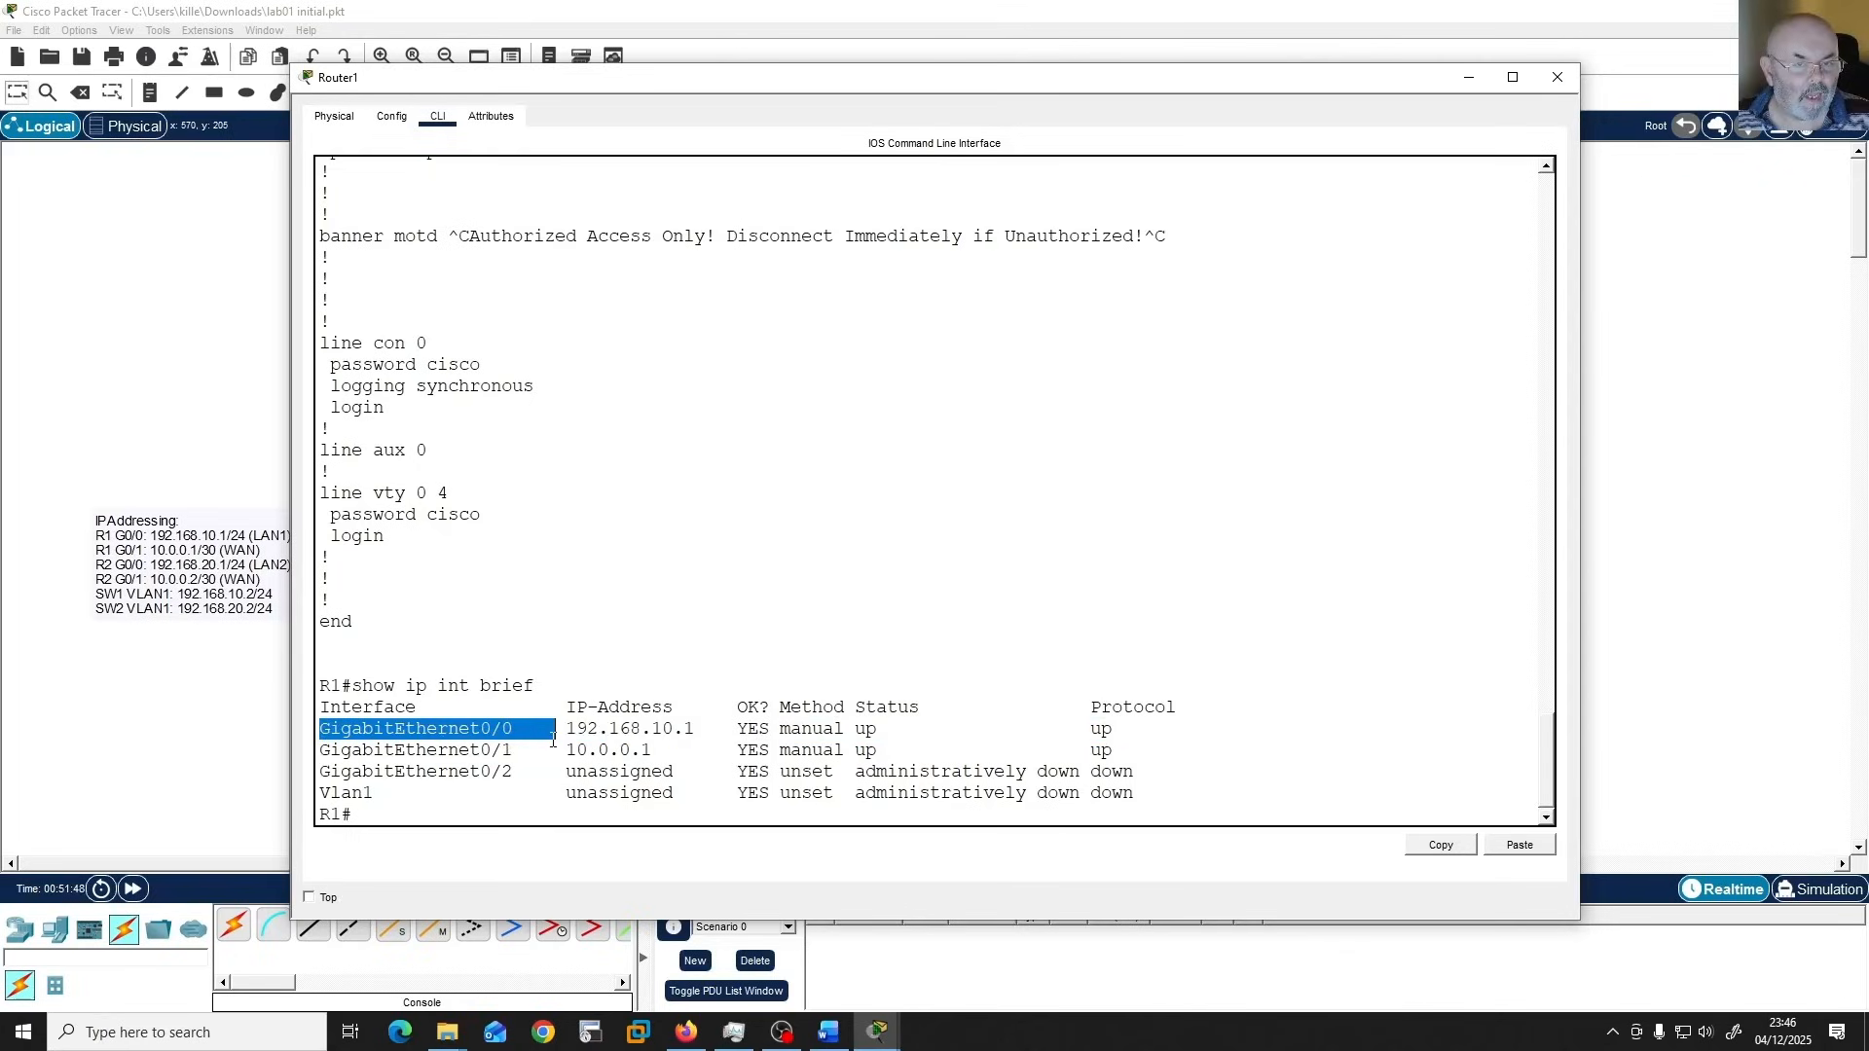
{"action": "left_click", "coordinate": [654, 733]}
{"action": "double_click", "coordinate": [657, 730]}
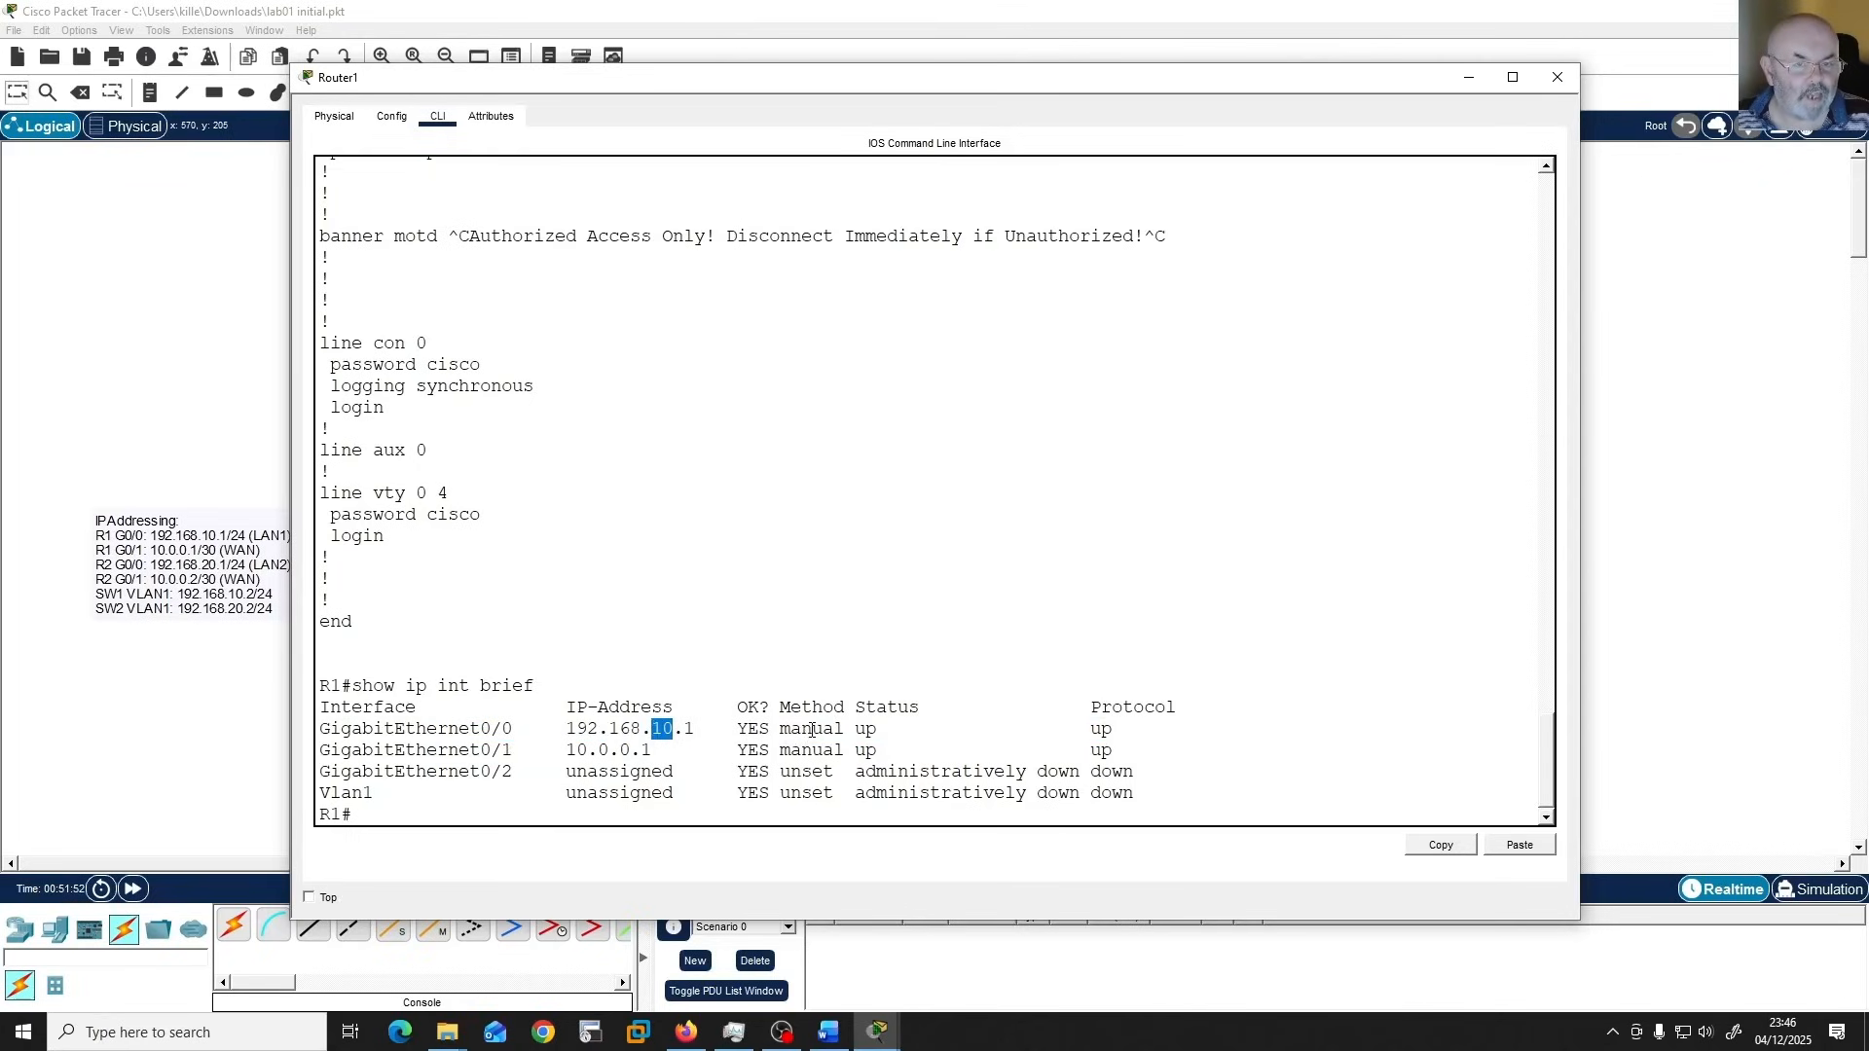
{"action": "double_click", "coordinate": [812, 730]}
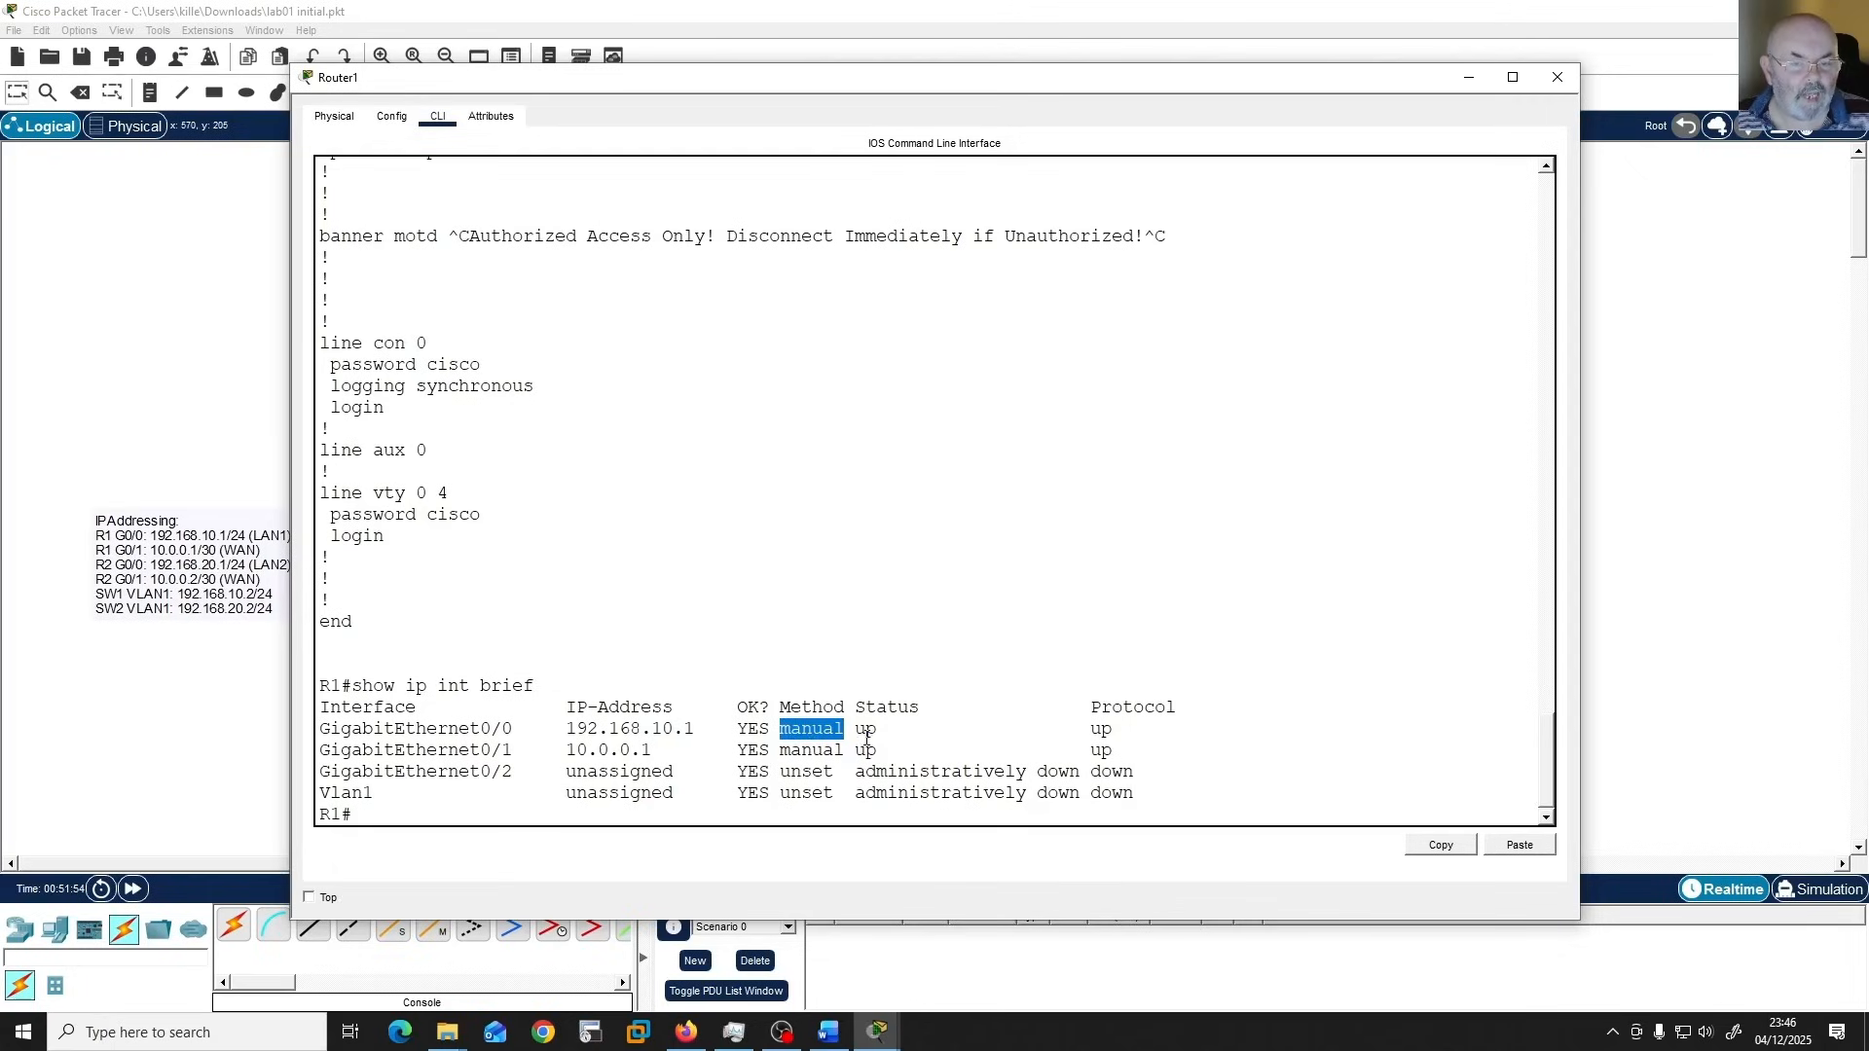
{"action": "left_click", "coordinate": [866, 737]}
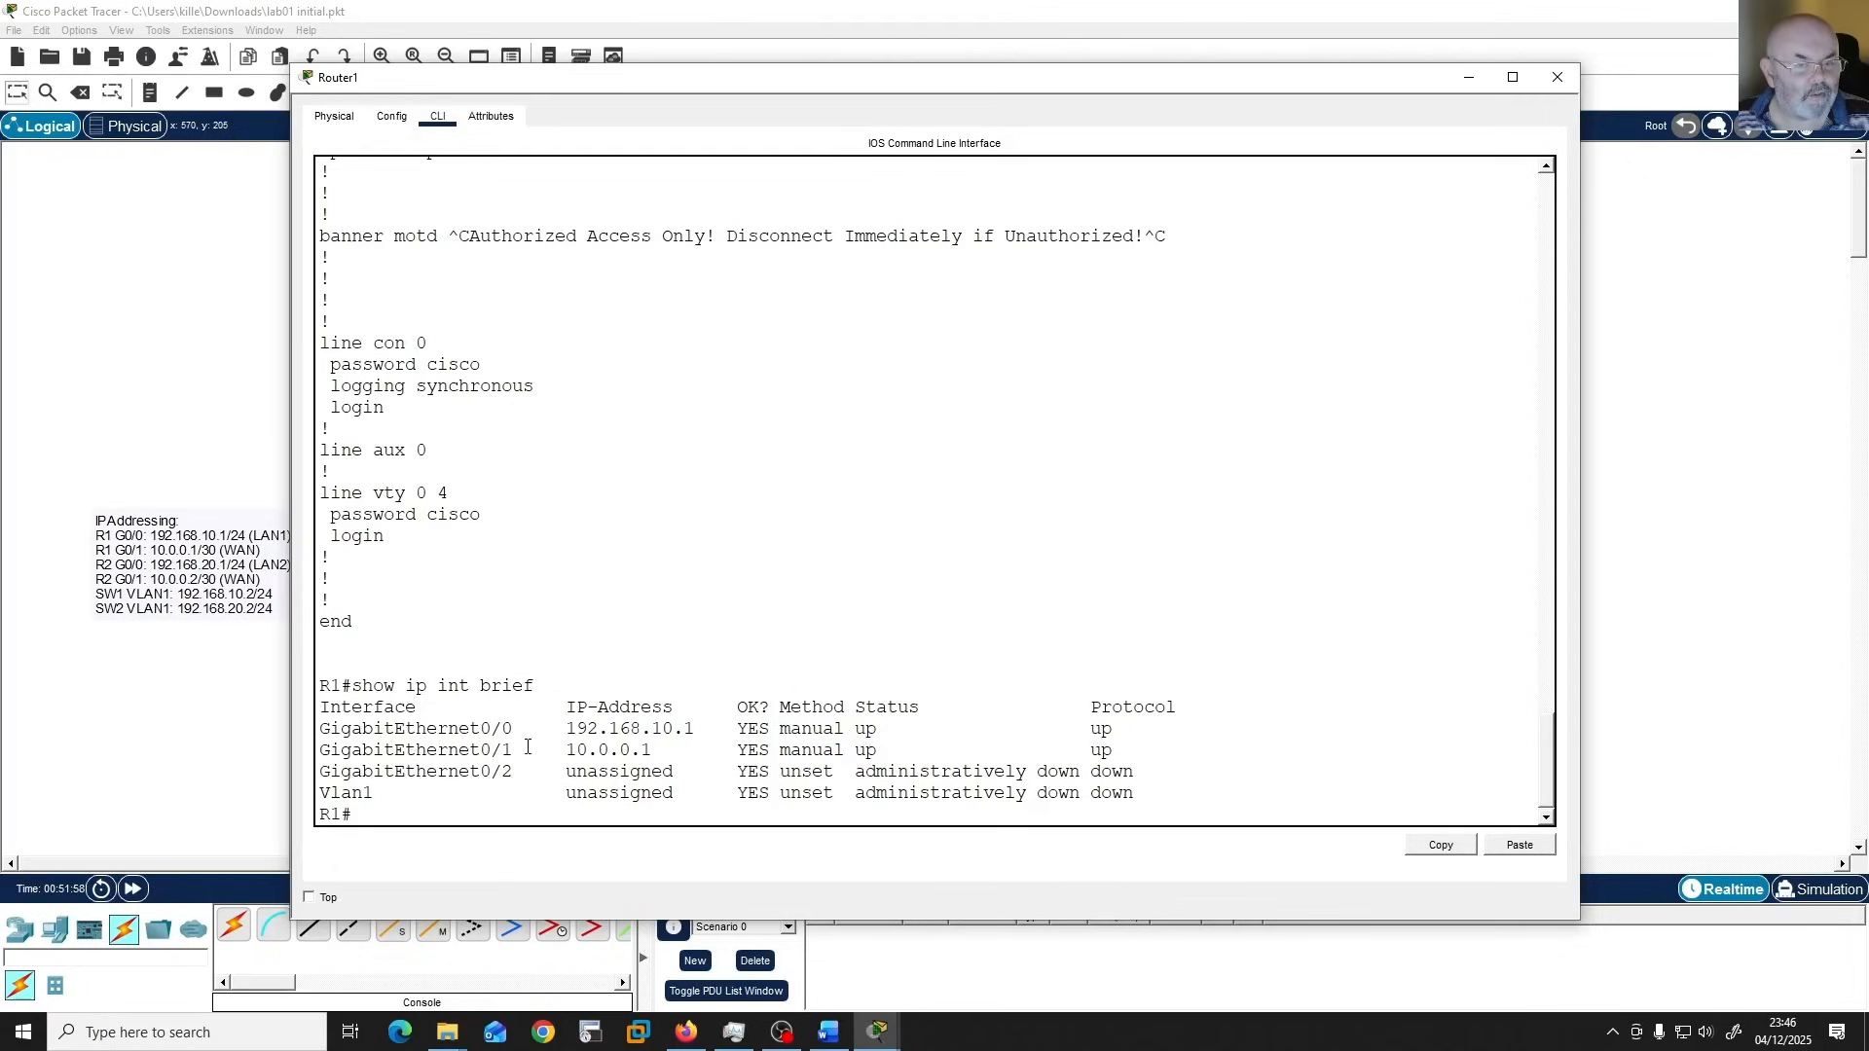
{"action": "double_click", "coordinate": [624, 751]}
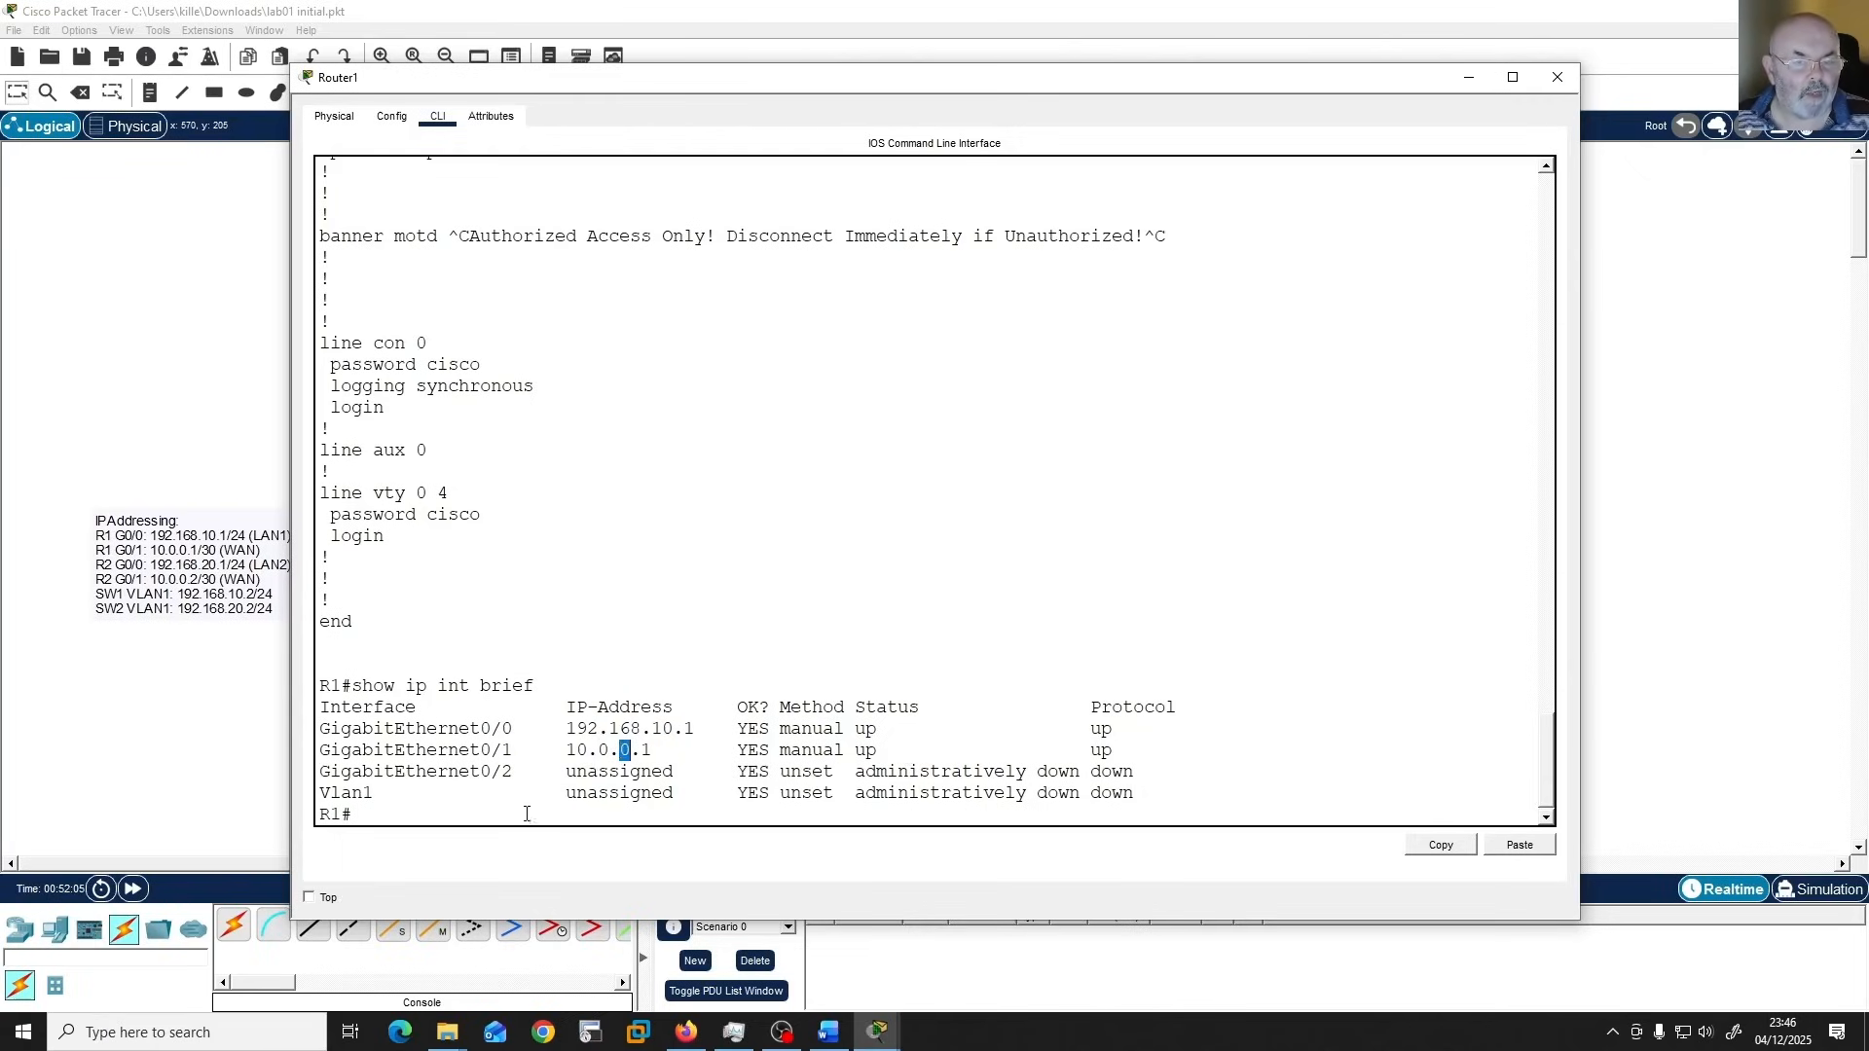
{"action": "left_click", "coordinate": [494, 804]}
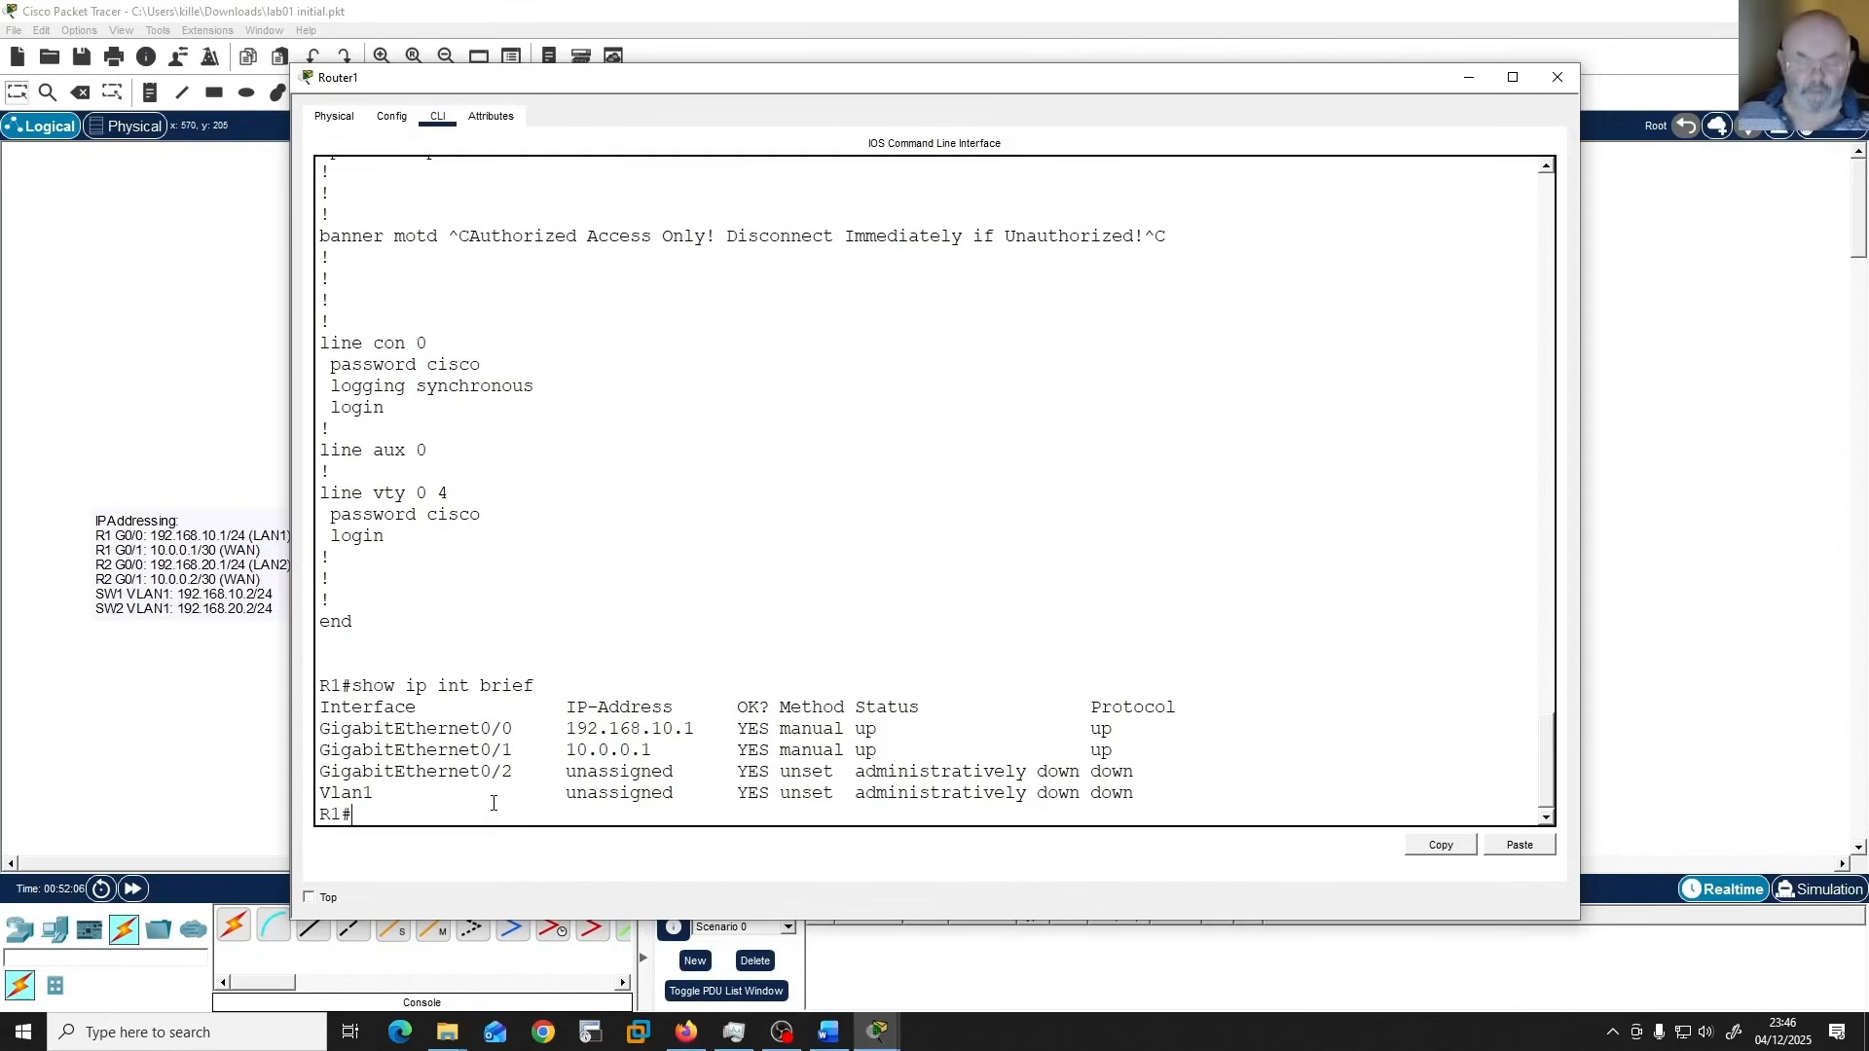
Run "show ip route" on R1 and examine the static route to 192.168.20.0/24 and the connected 10.0.0.0/30 network.
{"action": "type", "text": "show "}
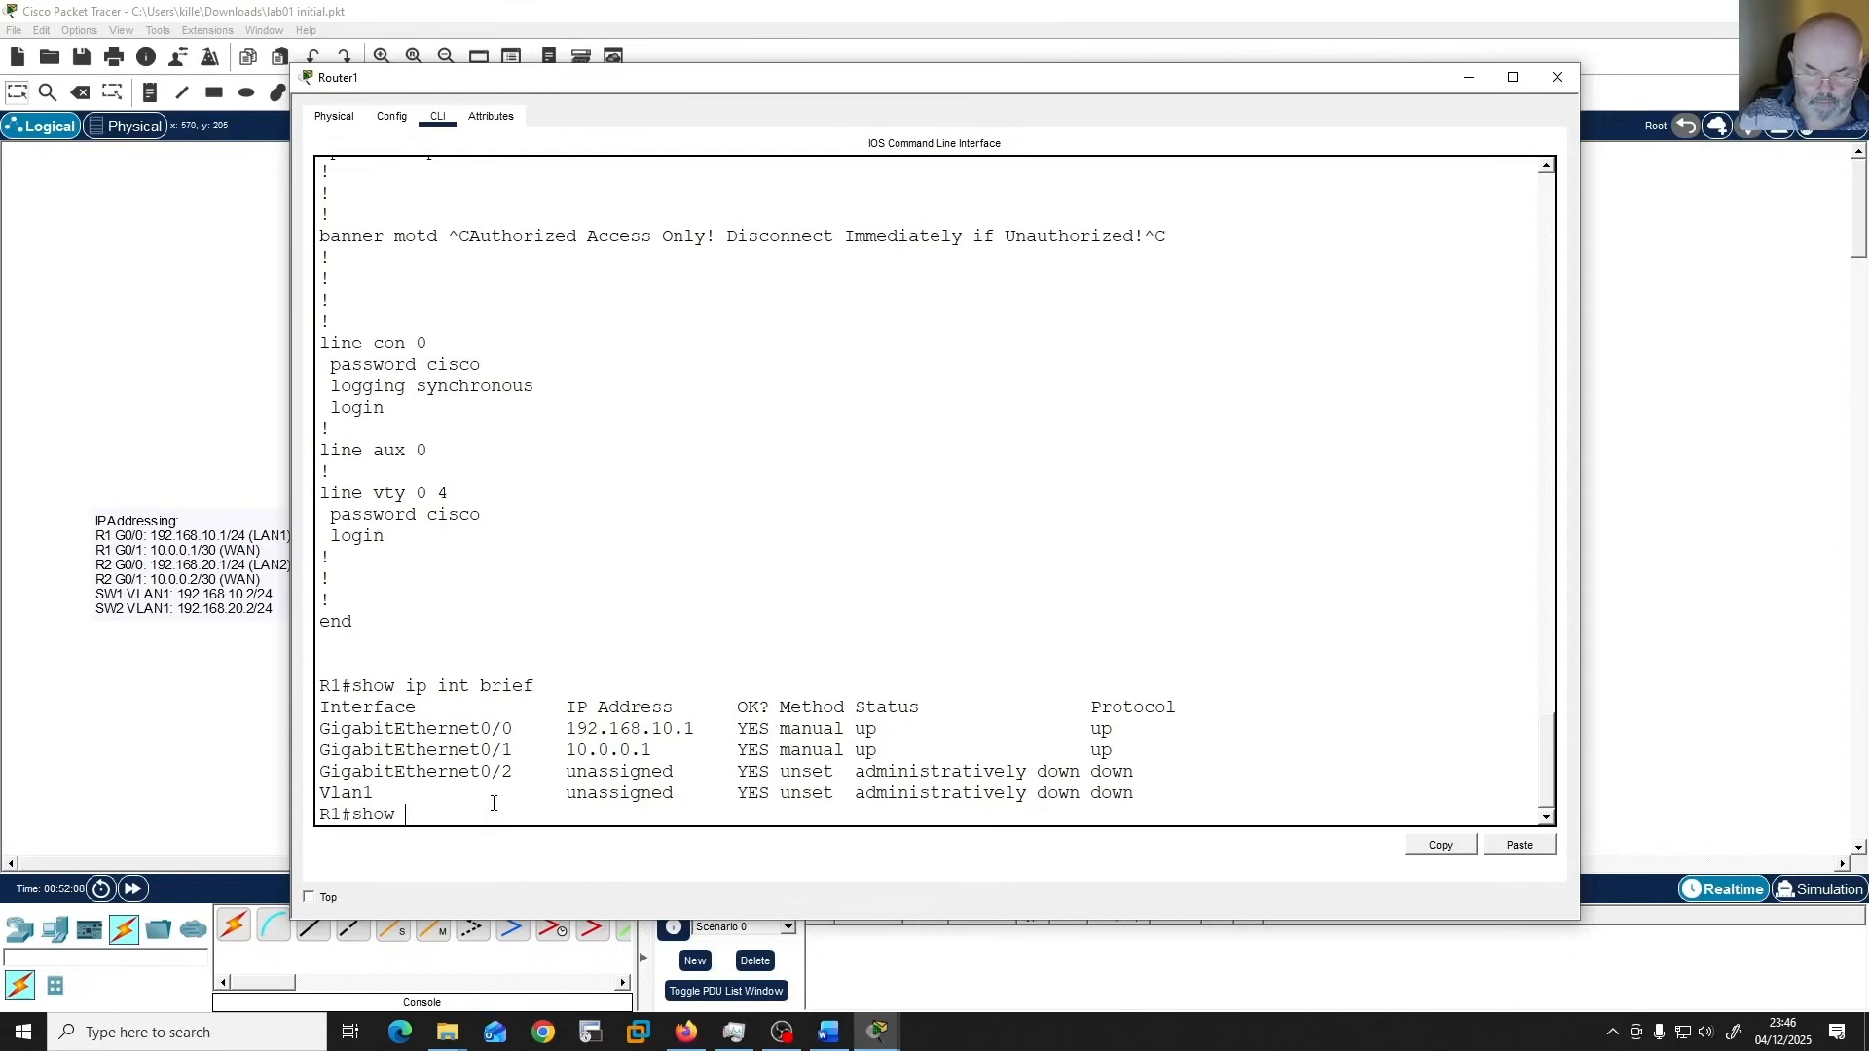
{"action": "type", "text": "ip route"}
{"action": "key", "text": "Return"}
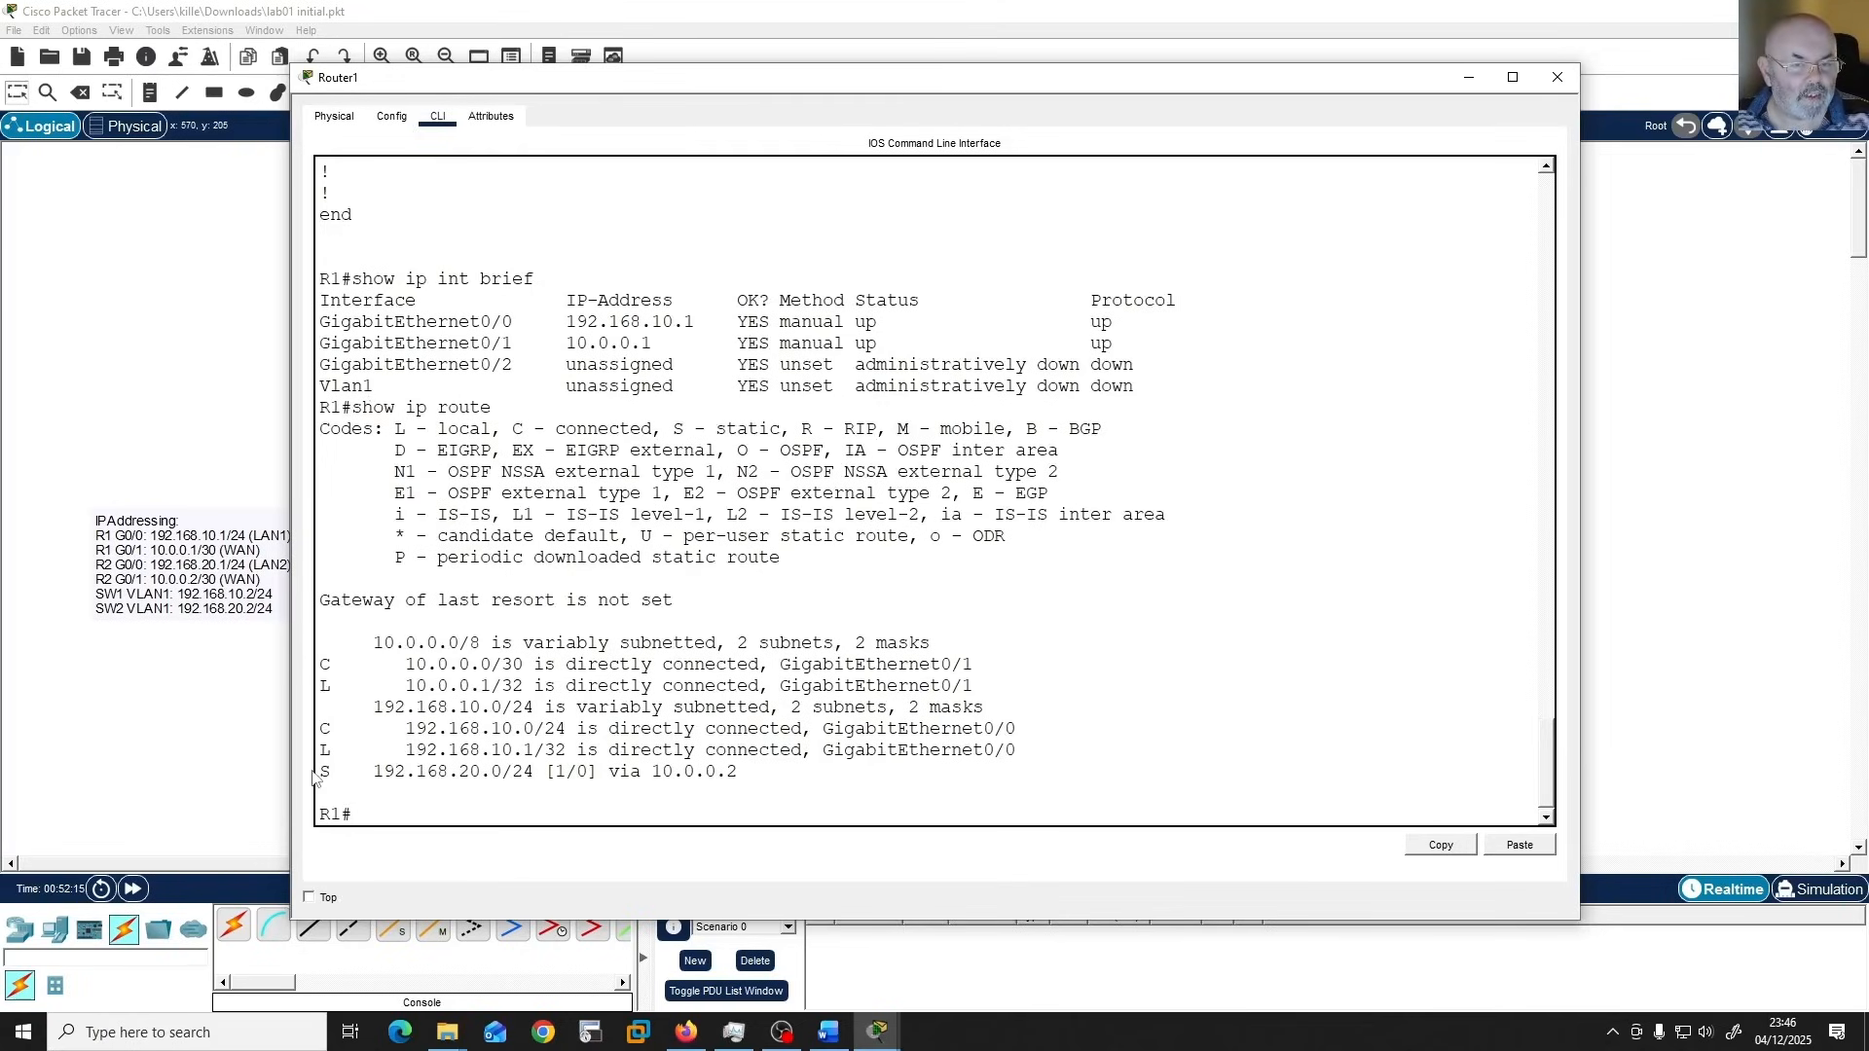
{"action": "left_click_drag", "start_coordinate": [325, 771], "coordinate": [756, 780]}
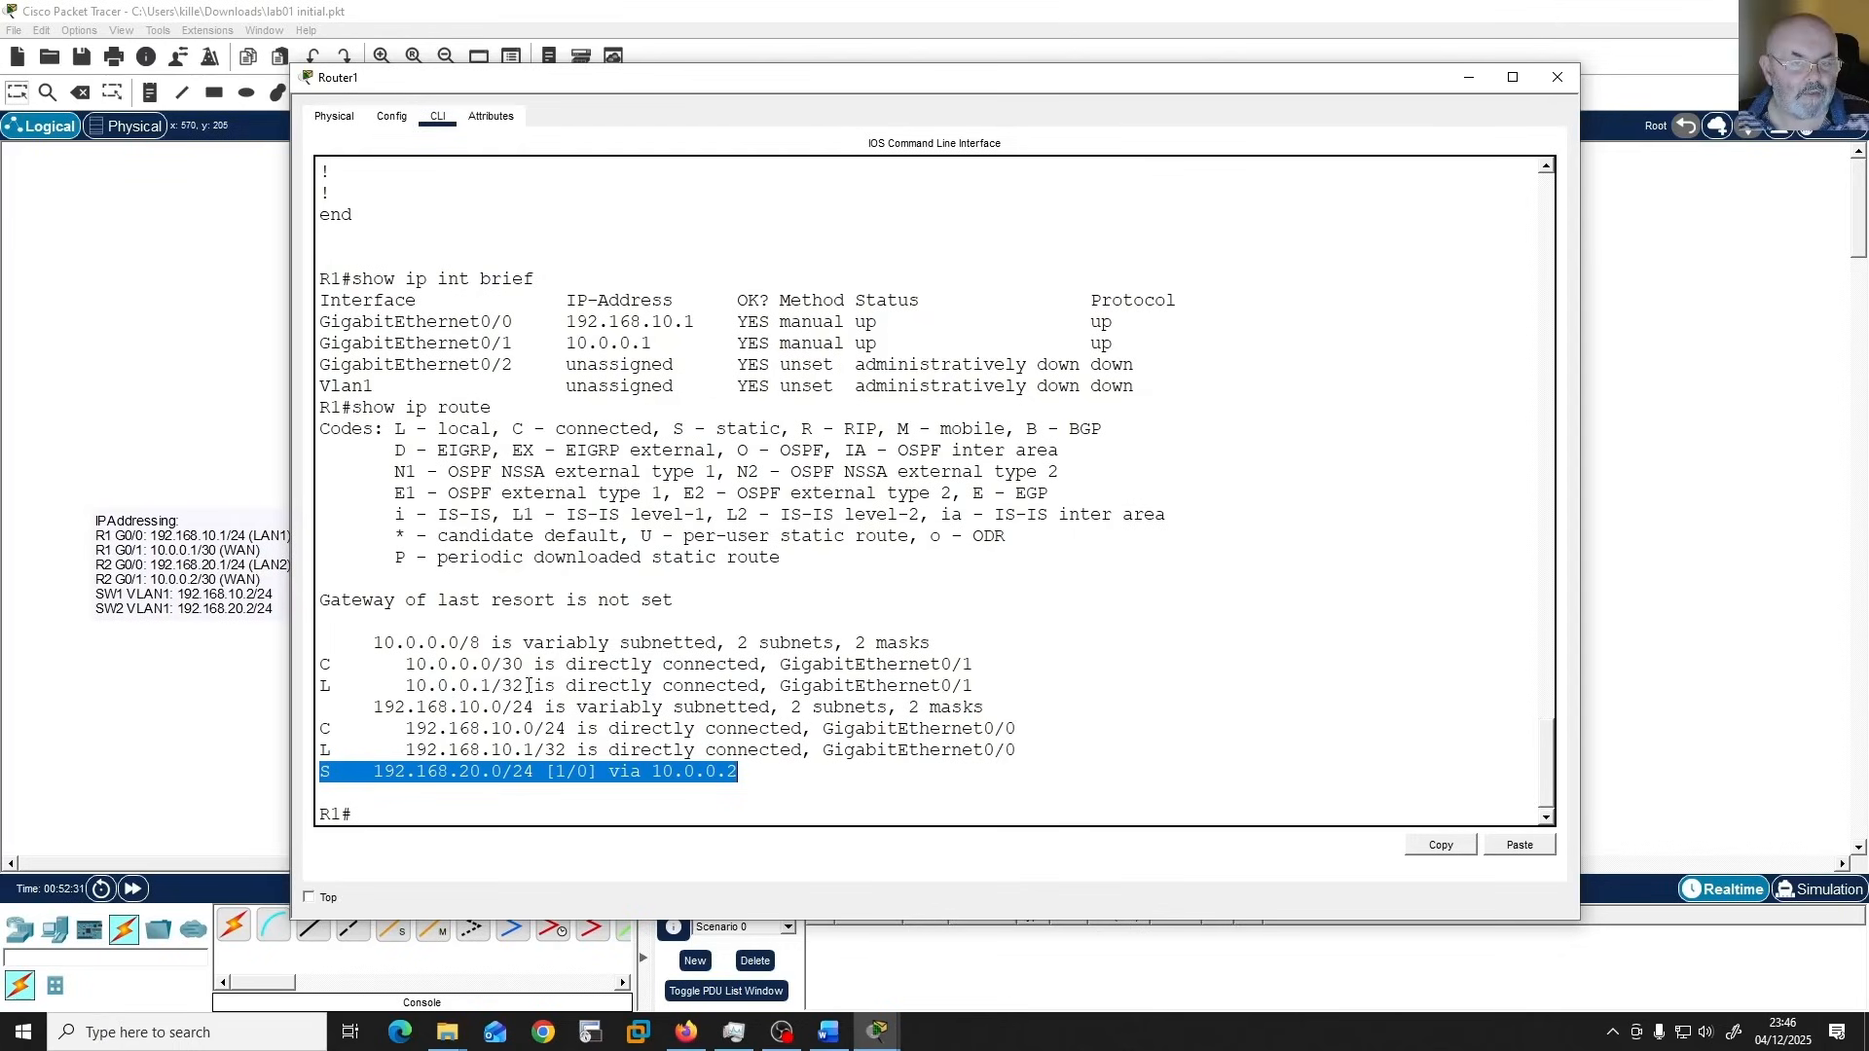
{"action": "left_click_drag", "start_coordinate": [527, 666], "coordinate": [407, 675]}
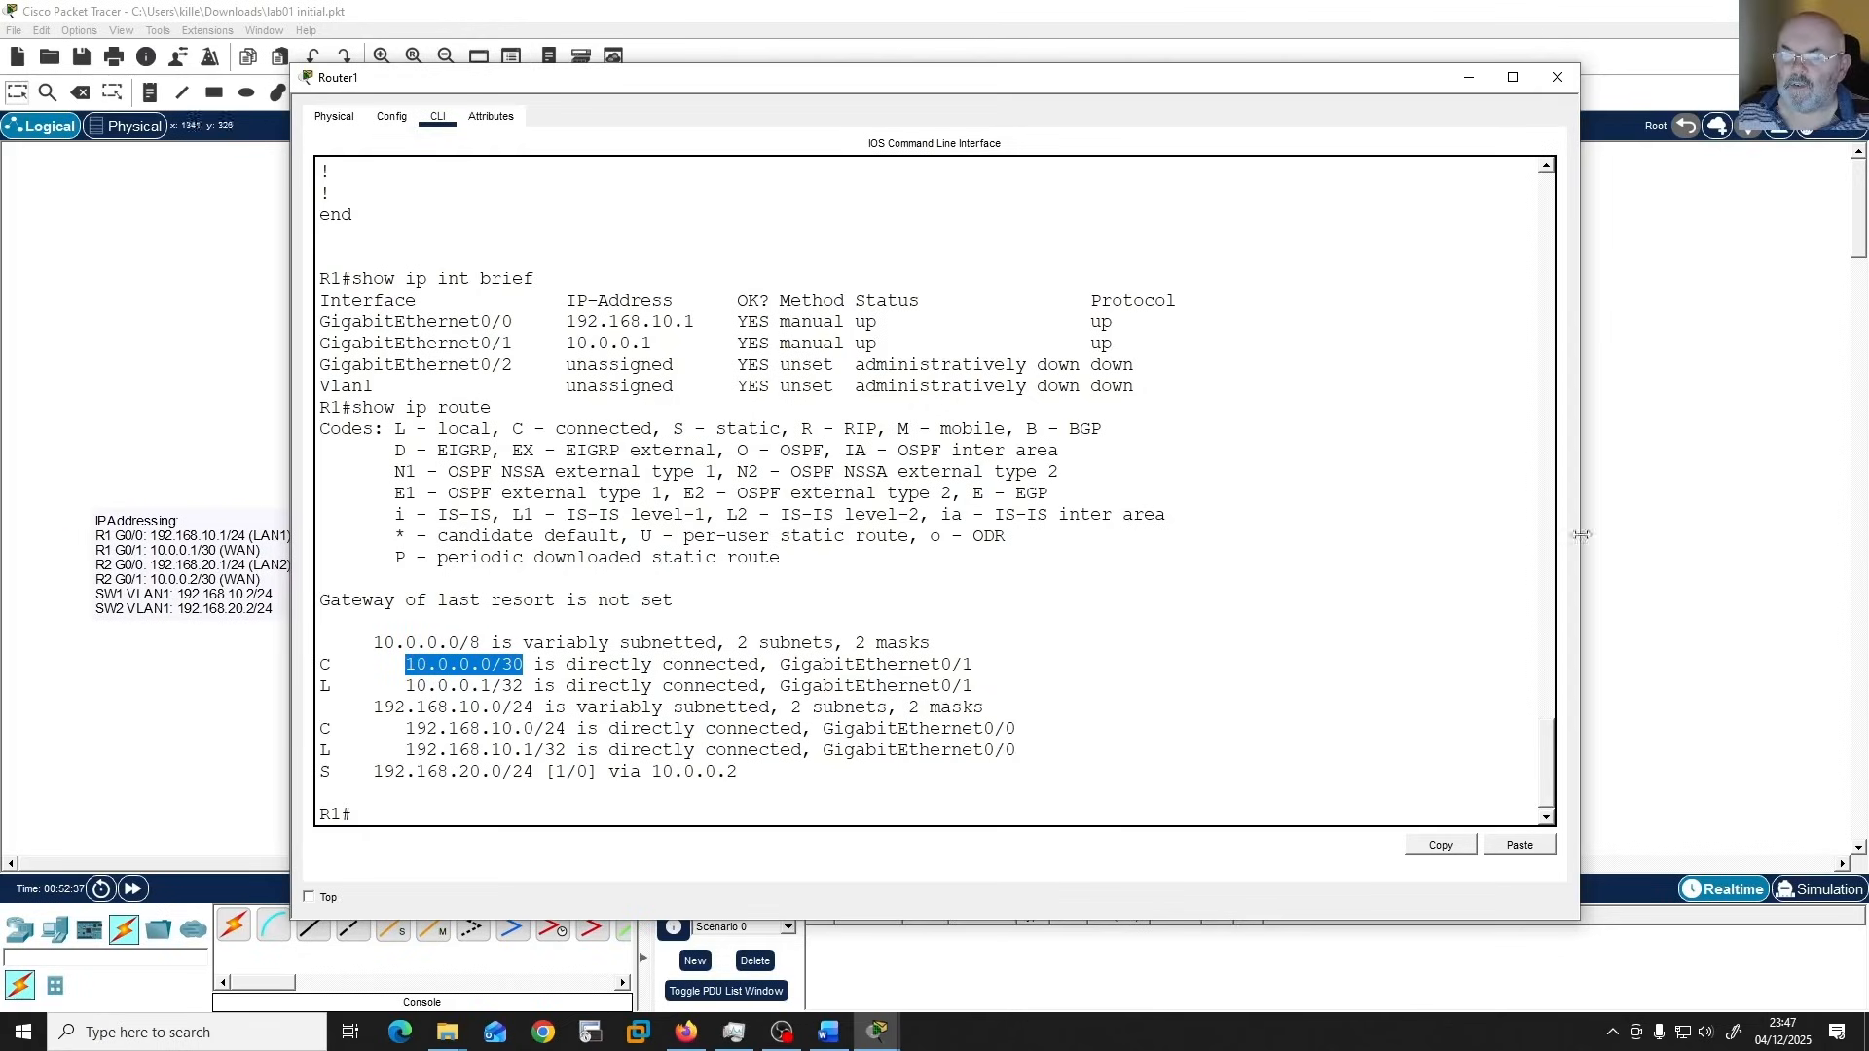
{"action": "left_click", "coordinate": [1165, 705]}
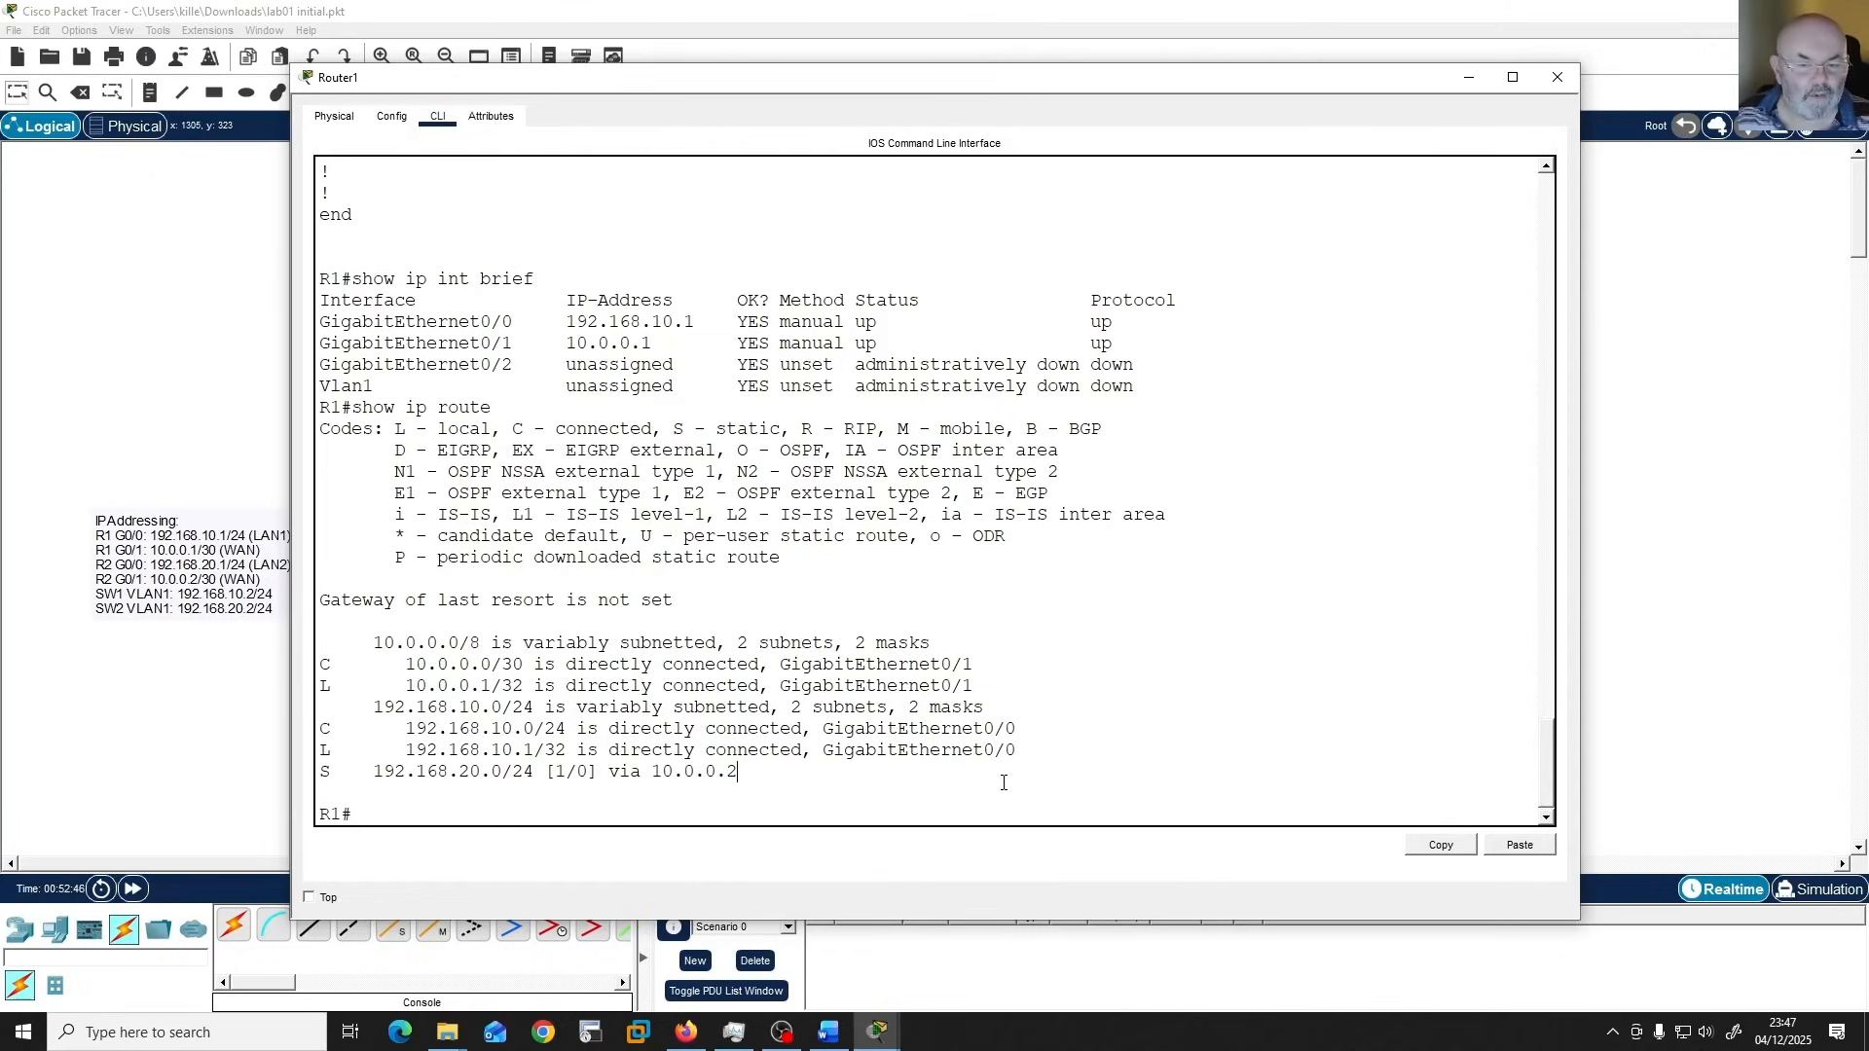
Ping R2's G0/1 interface at 10.0.0.2 from R1.
{"action": "key", "text": "Return"}
{"action": "key", "text": "Return"}
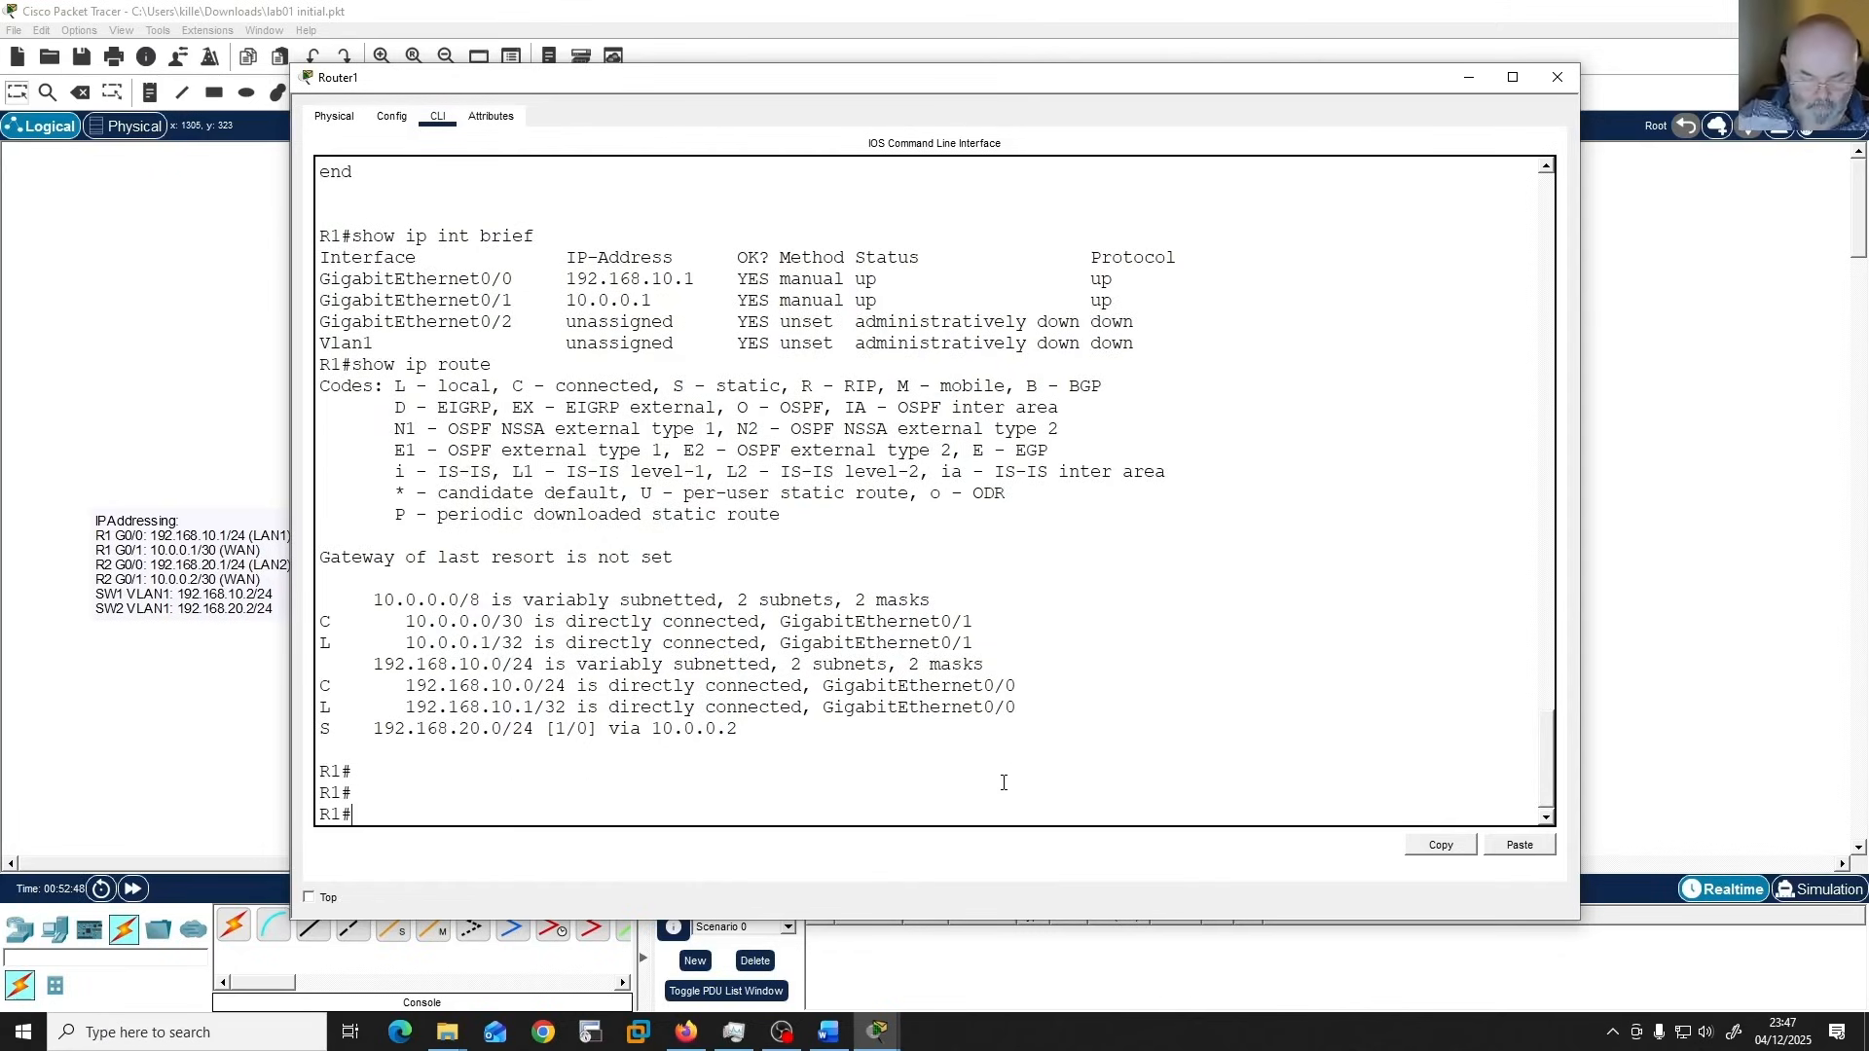
{"action": "type", "text": "ping"}
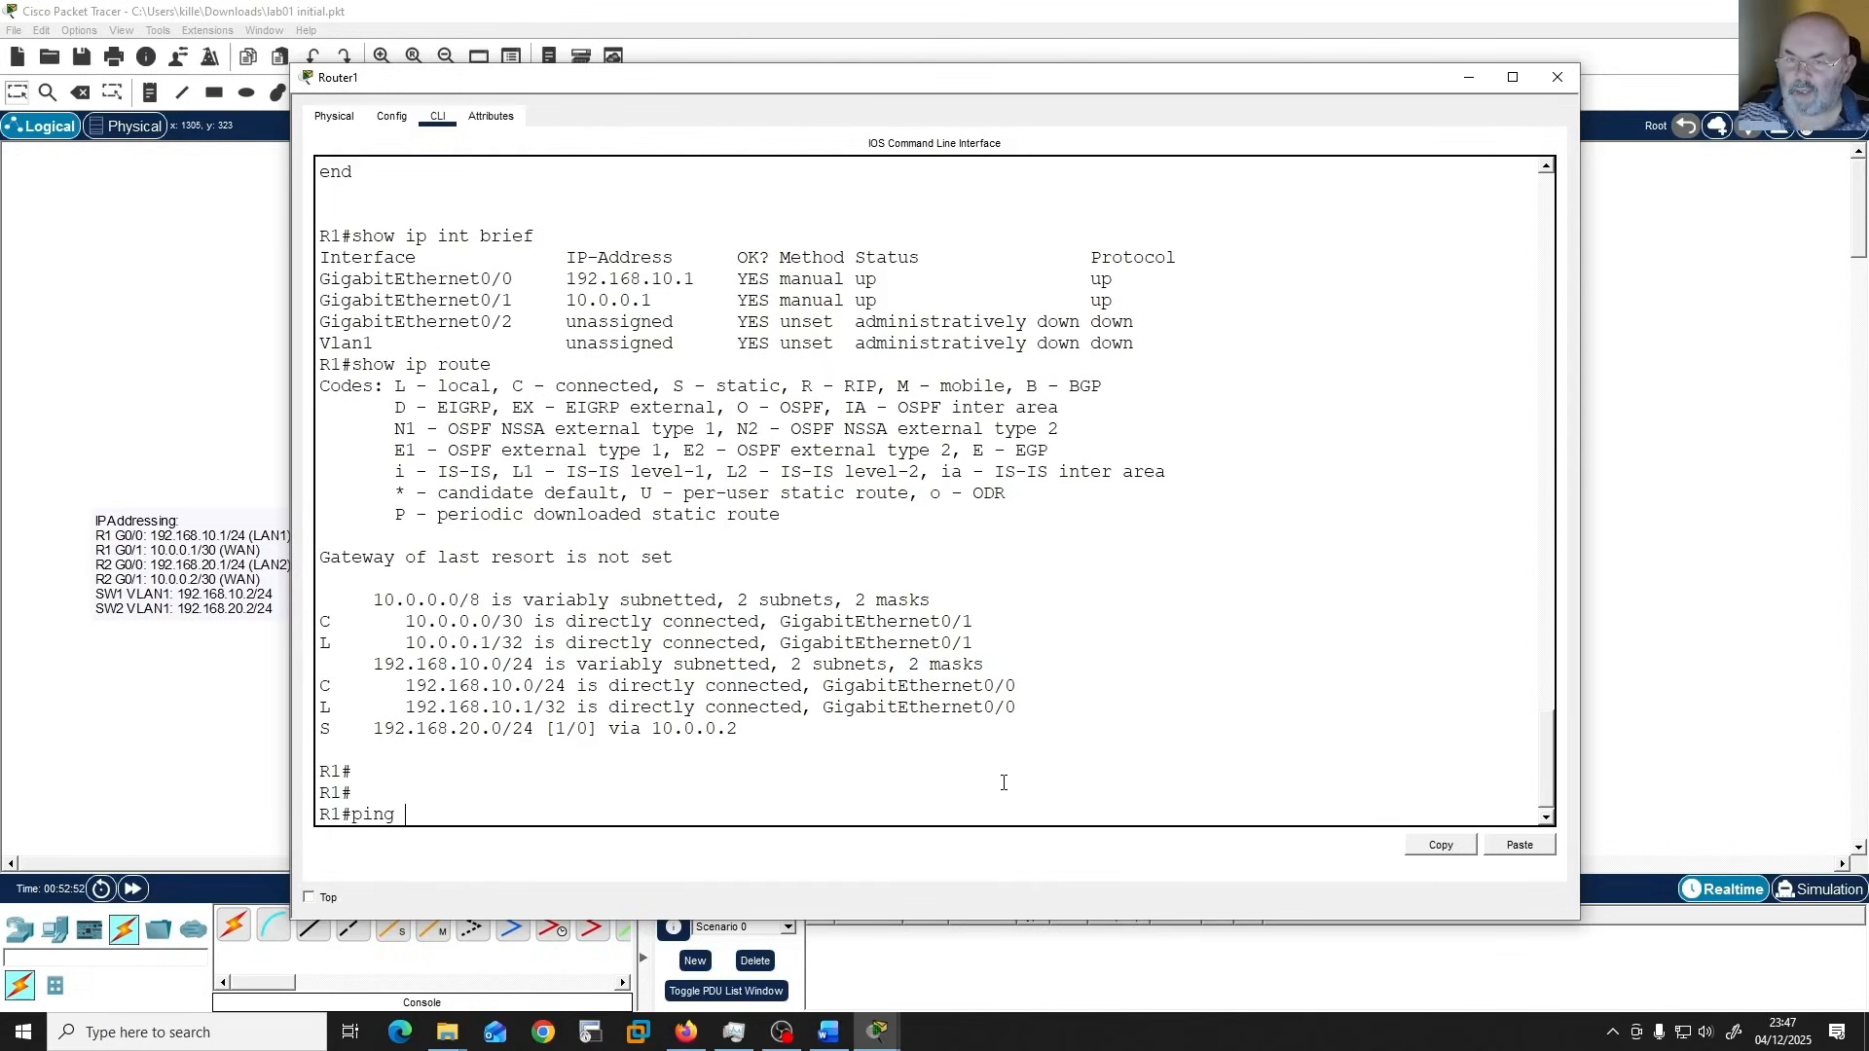
{"action": "type", "text": " 10.0.0.2"}
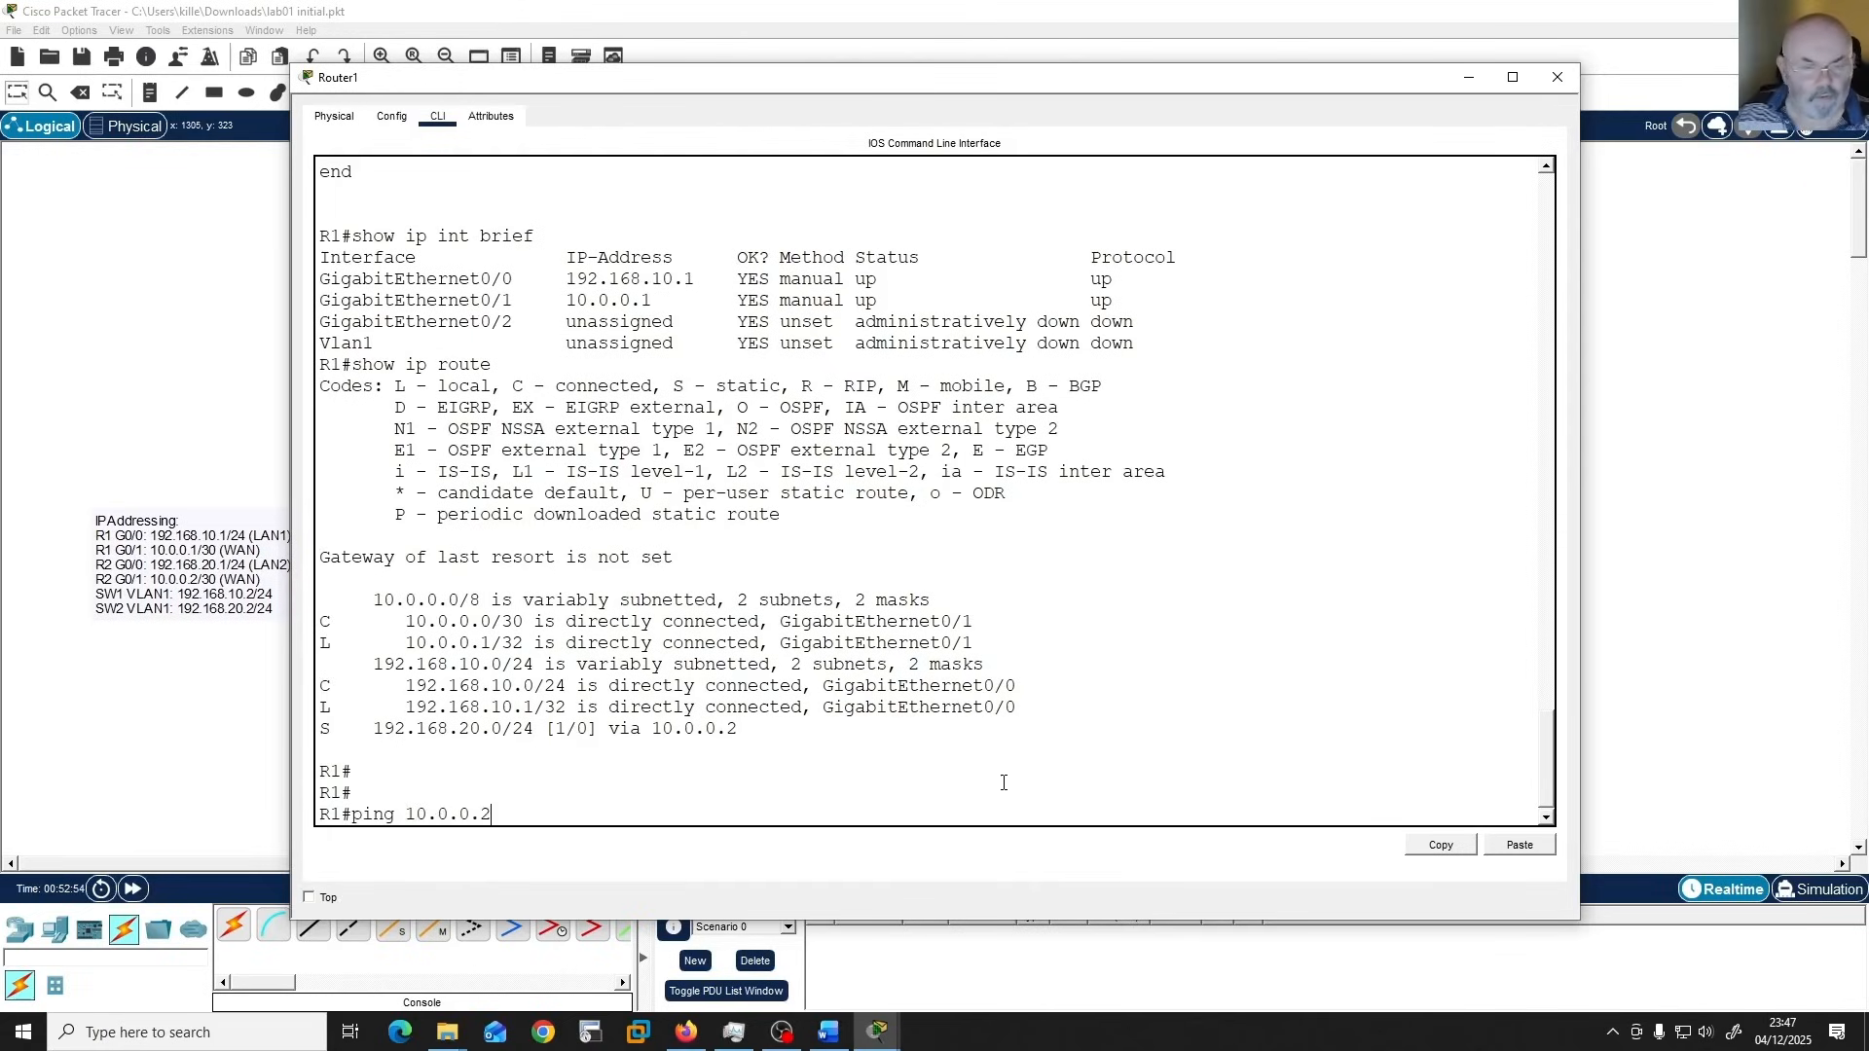
{"action": "key", "text": "Return"}
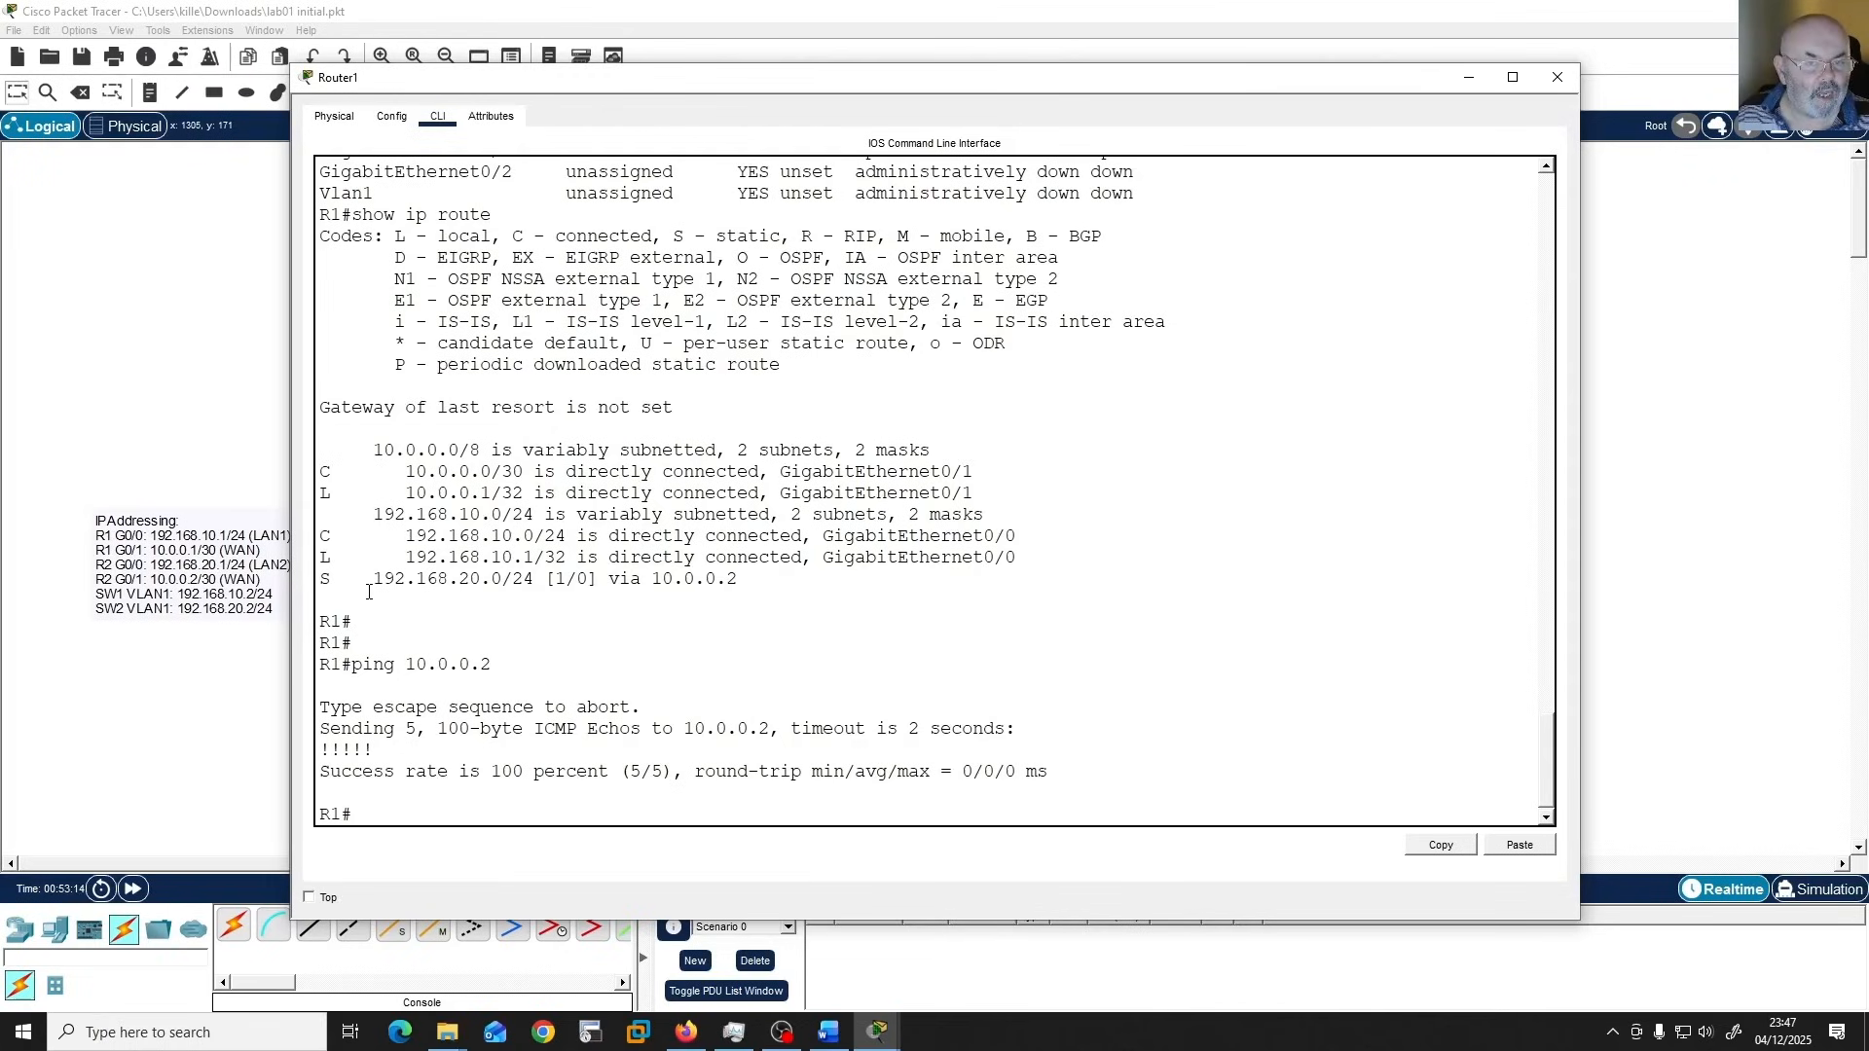
Check the 192.168.20.0 route entry and ping R2's G0/0 interface at 192.168.20.1 from R1.
{"action": "left_click_drag", "start_coordinate": [374, 581], "coordinate": [524, 581]}
{"action": "left_click", "coordinate": [533, 800]}
{"action": "key", "text": "Return"}
{"action": "type", "text": "ping 192."}
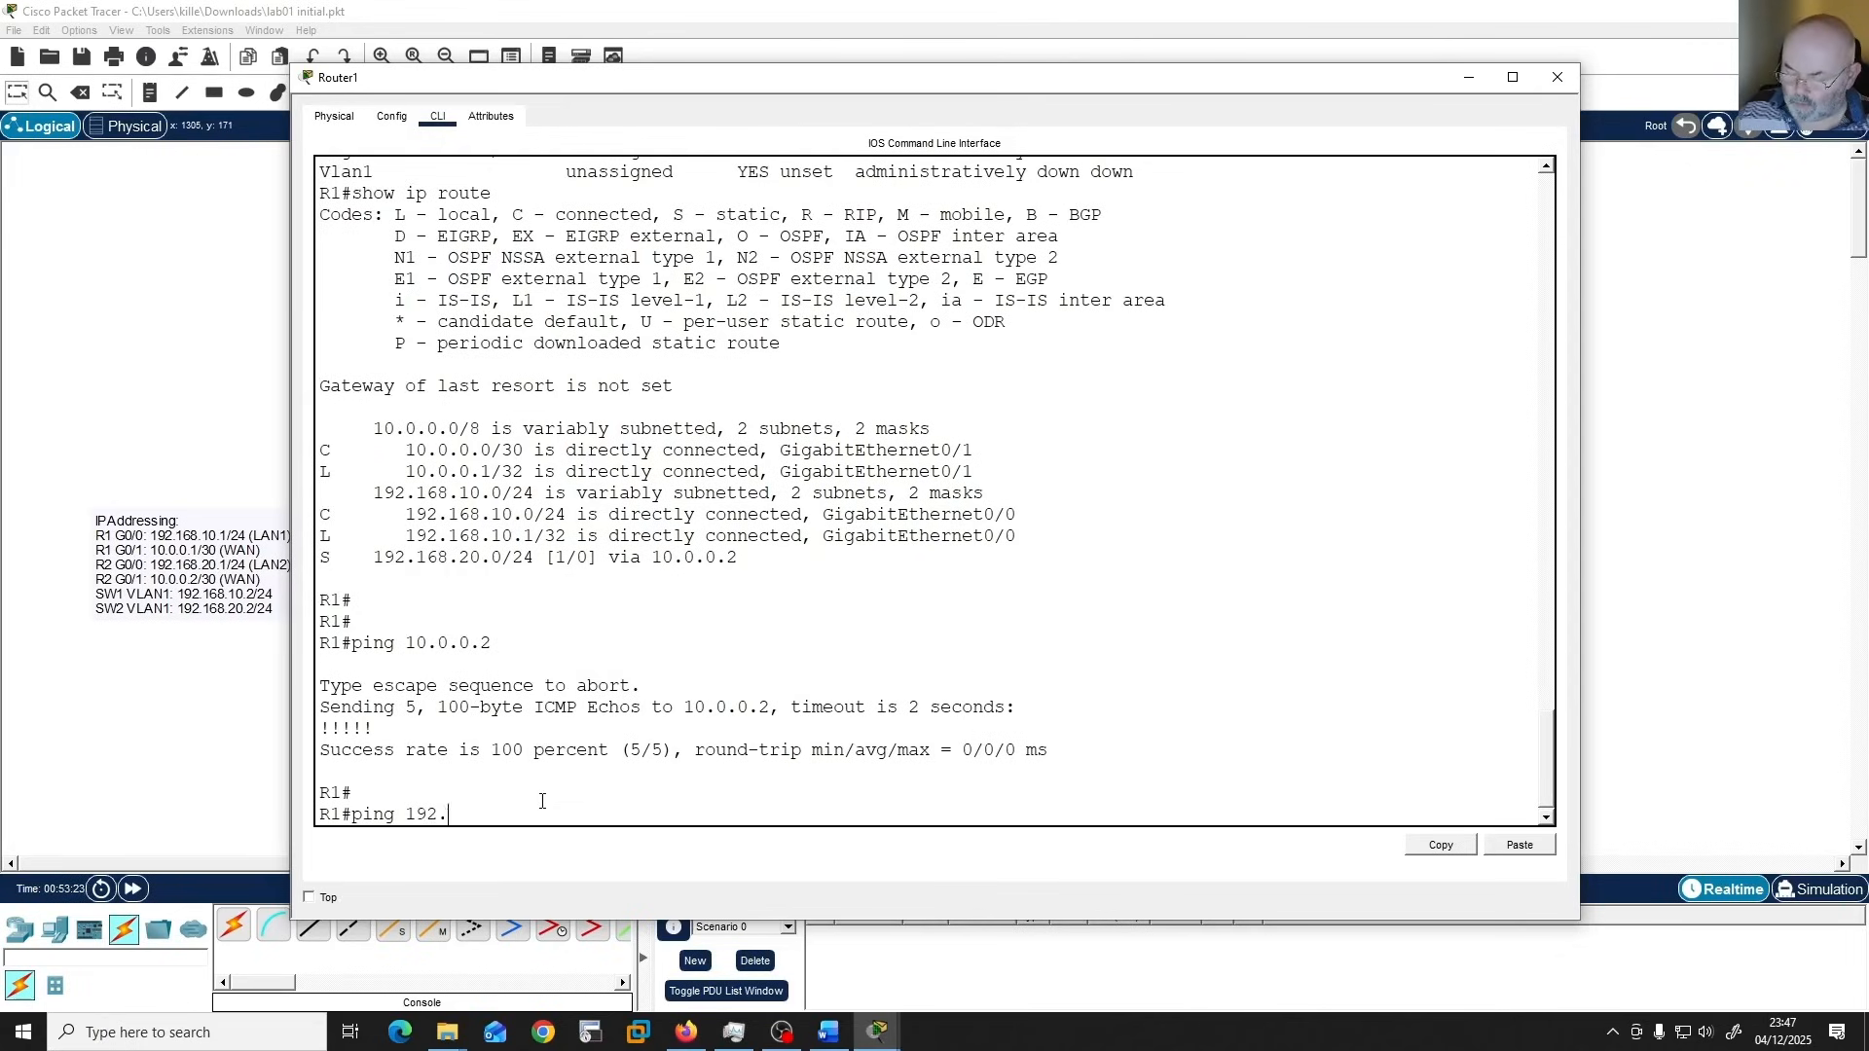
{"action": "type", "text": "168.2"}
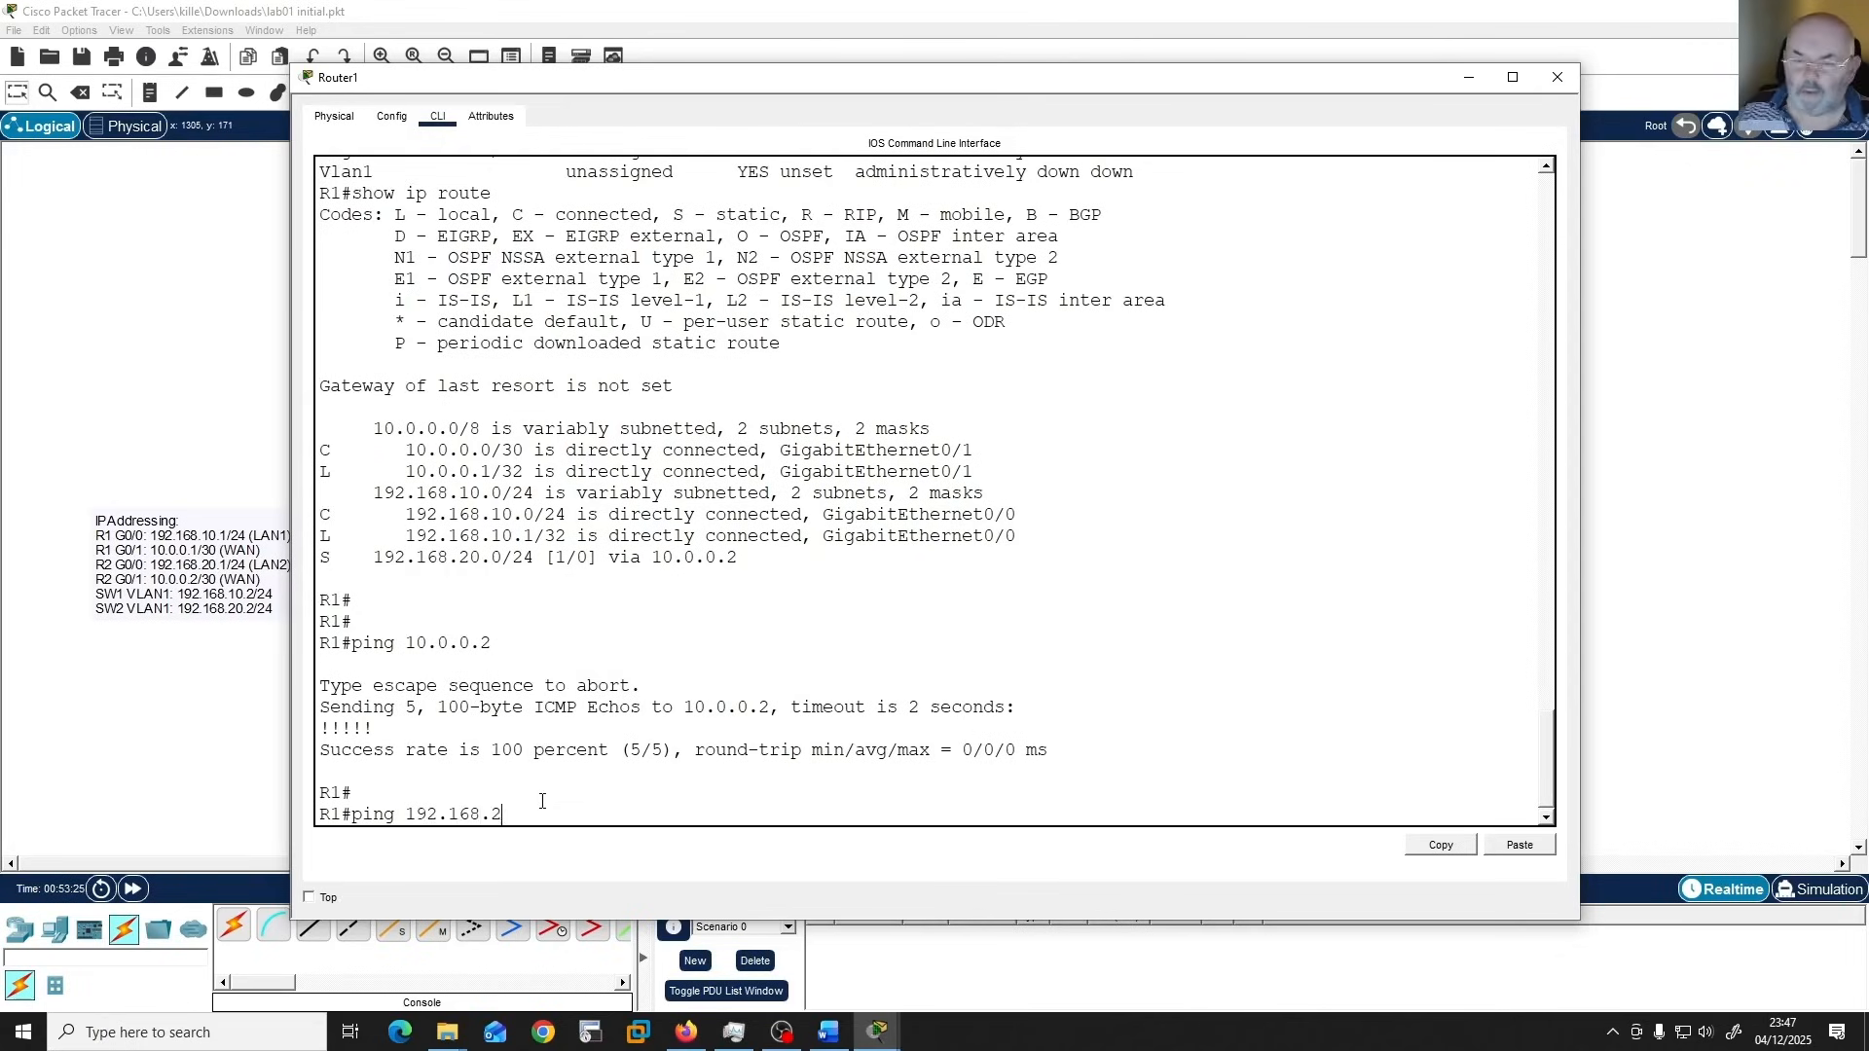
{"action": "type", "text": "0.1"}
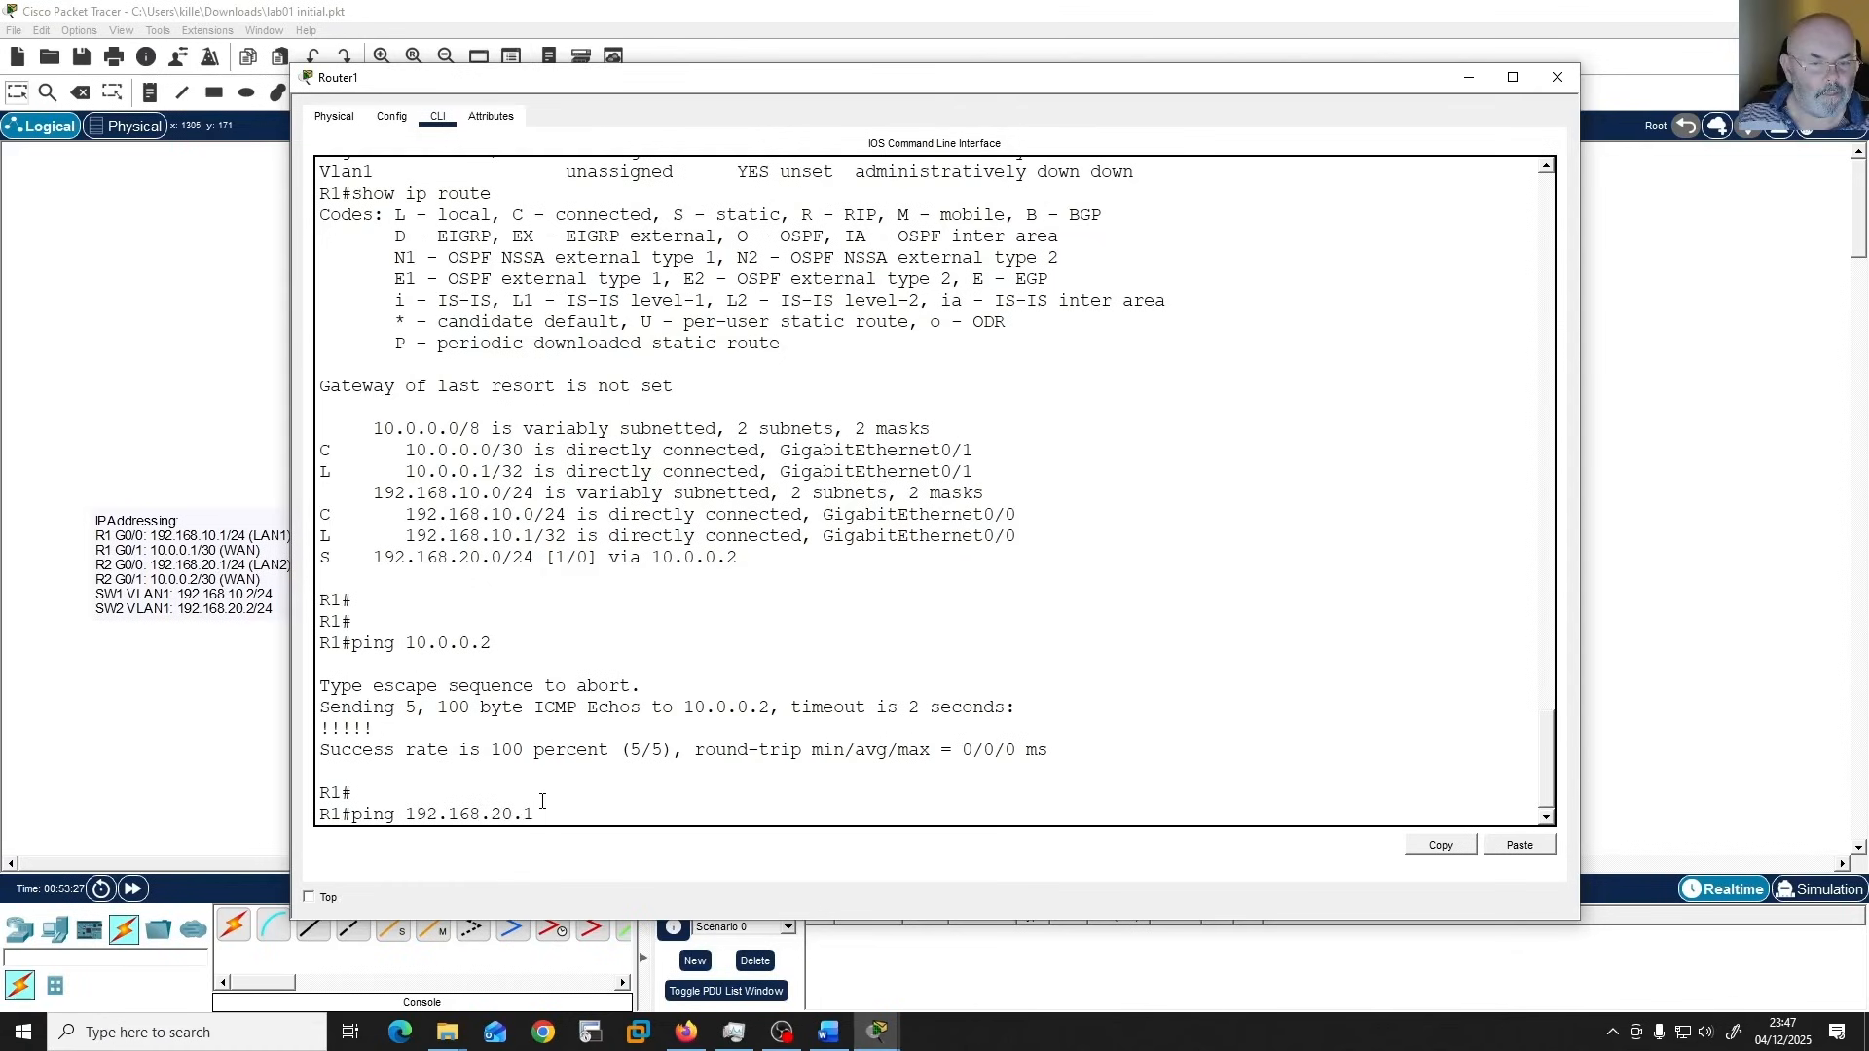
{"action": "key", "text": "Return"}
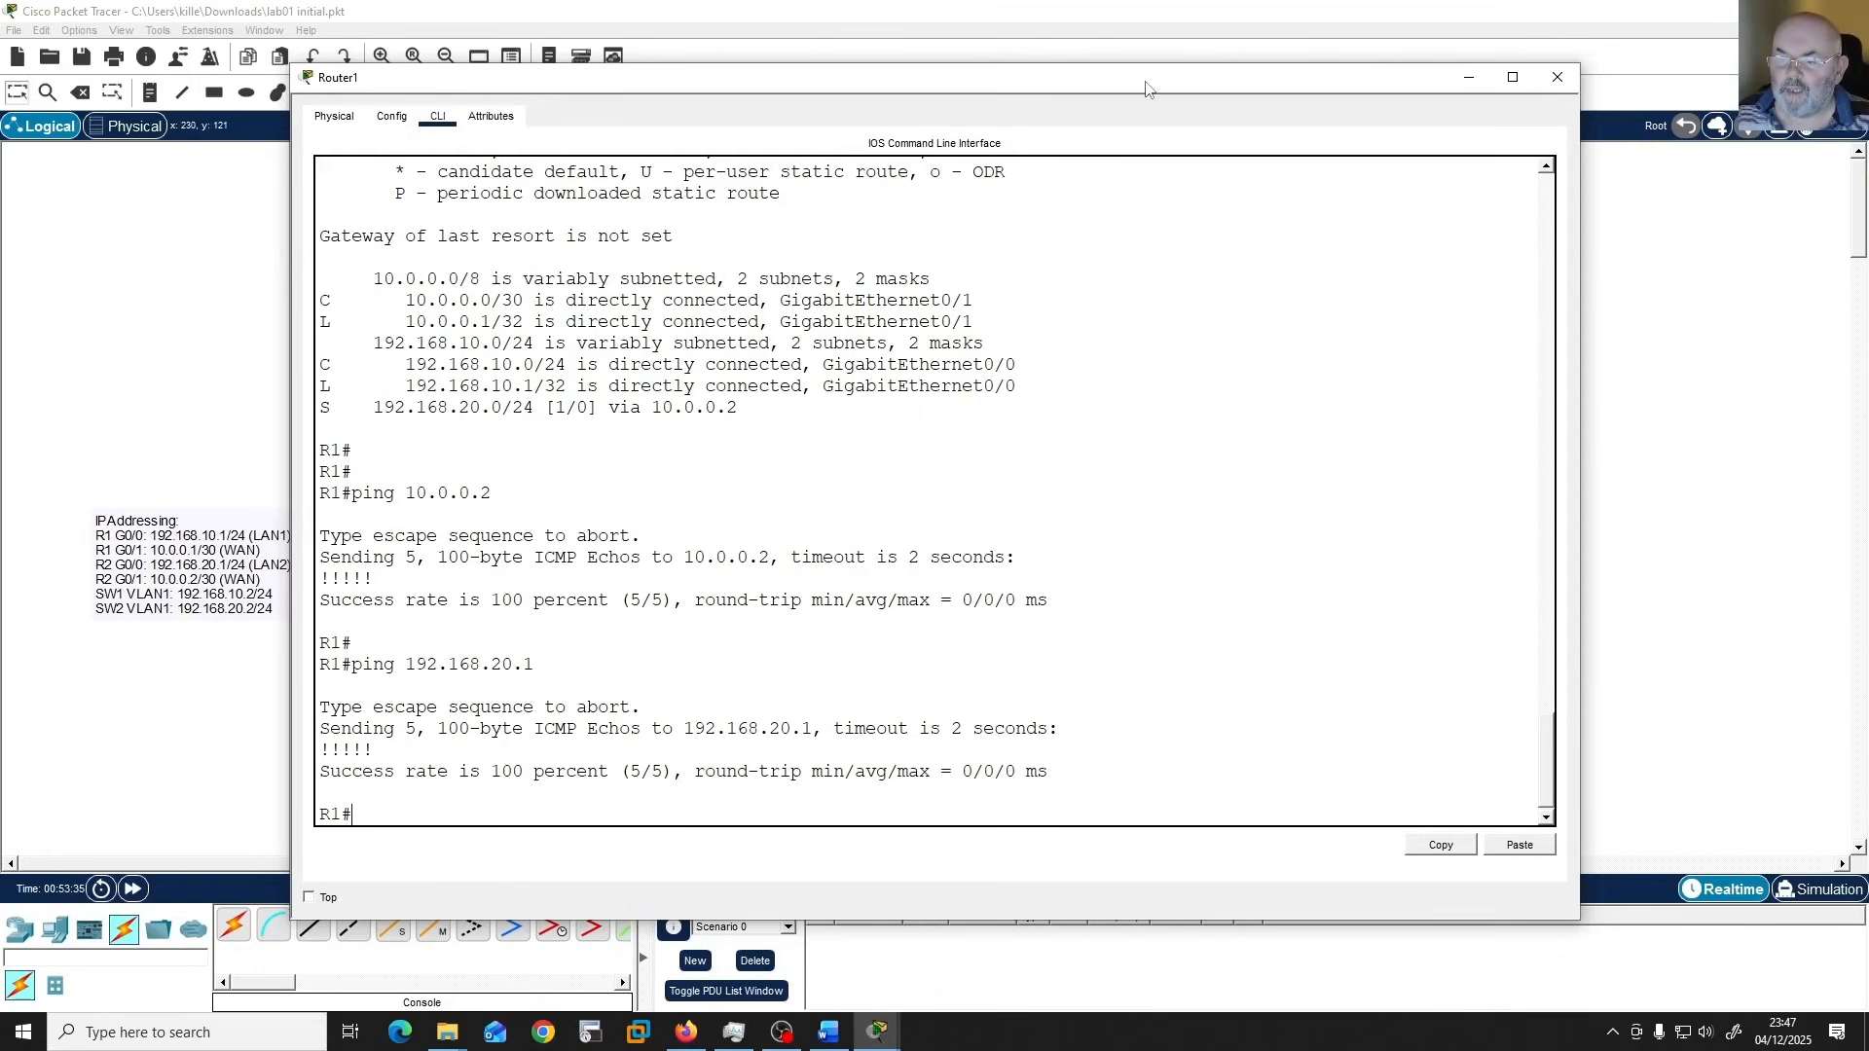
Ping PC3 at 192.168.20.10 from R1.
{"action": "left_click_drag", "start_coordinate": [1147, 89], "coordinate": [1186, 89]}
{"action": "type", "text": "p"}
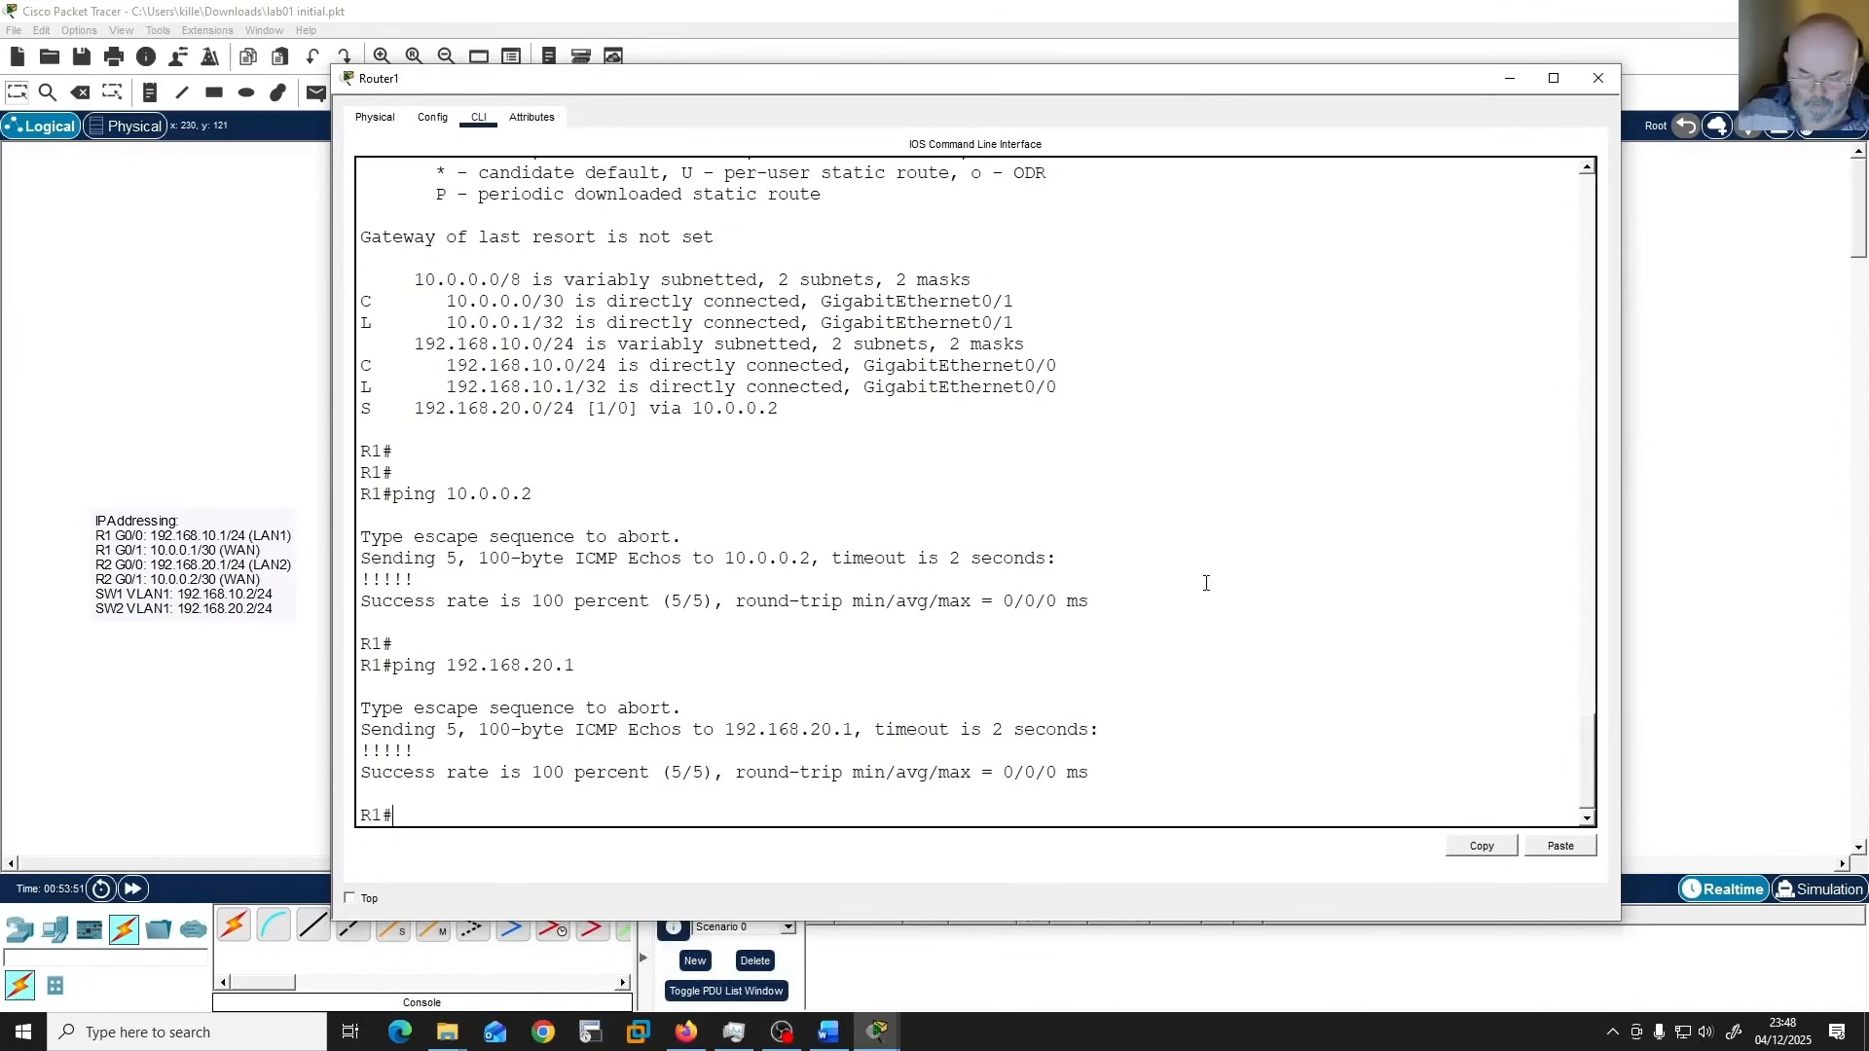
{"action": "type", "text": "ing "}
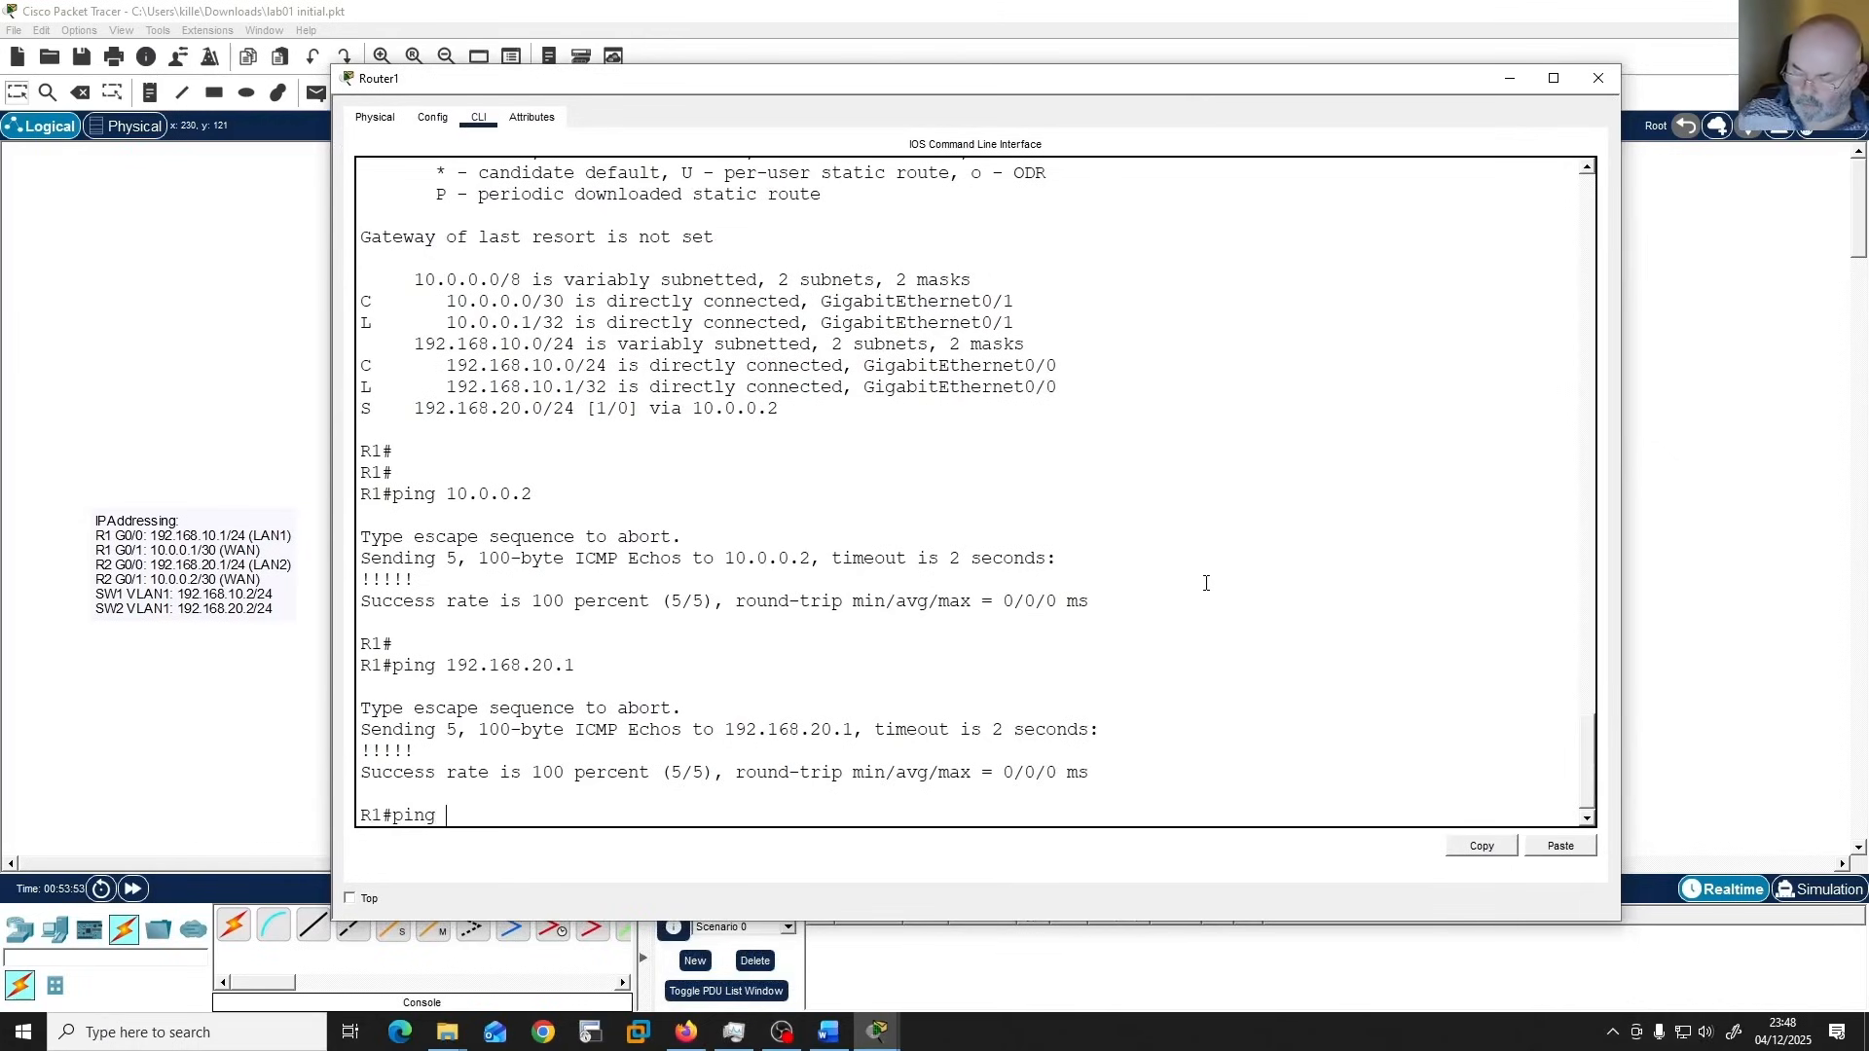
{"action": "type", "text": "192.16"}
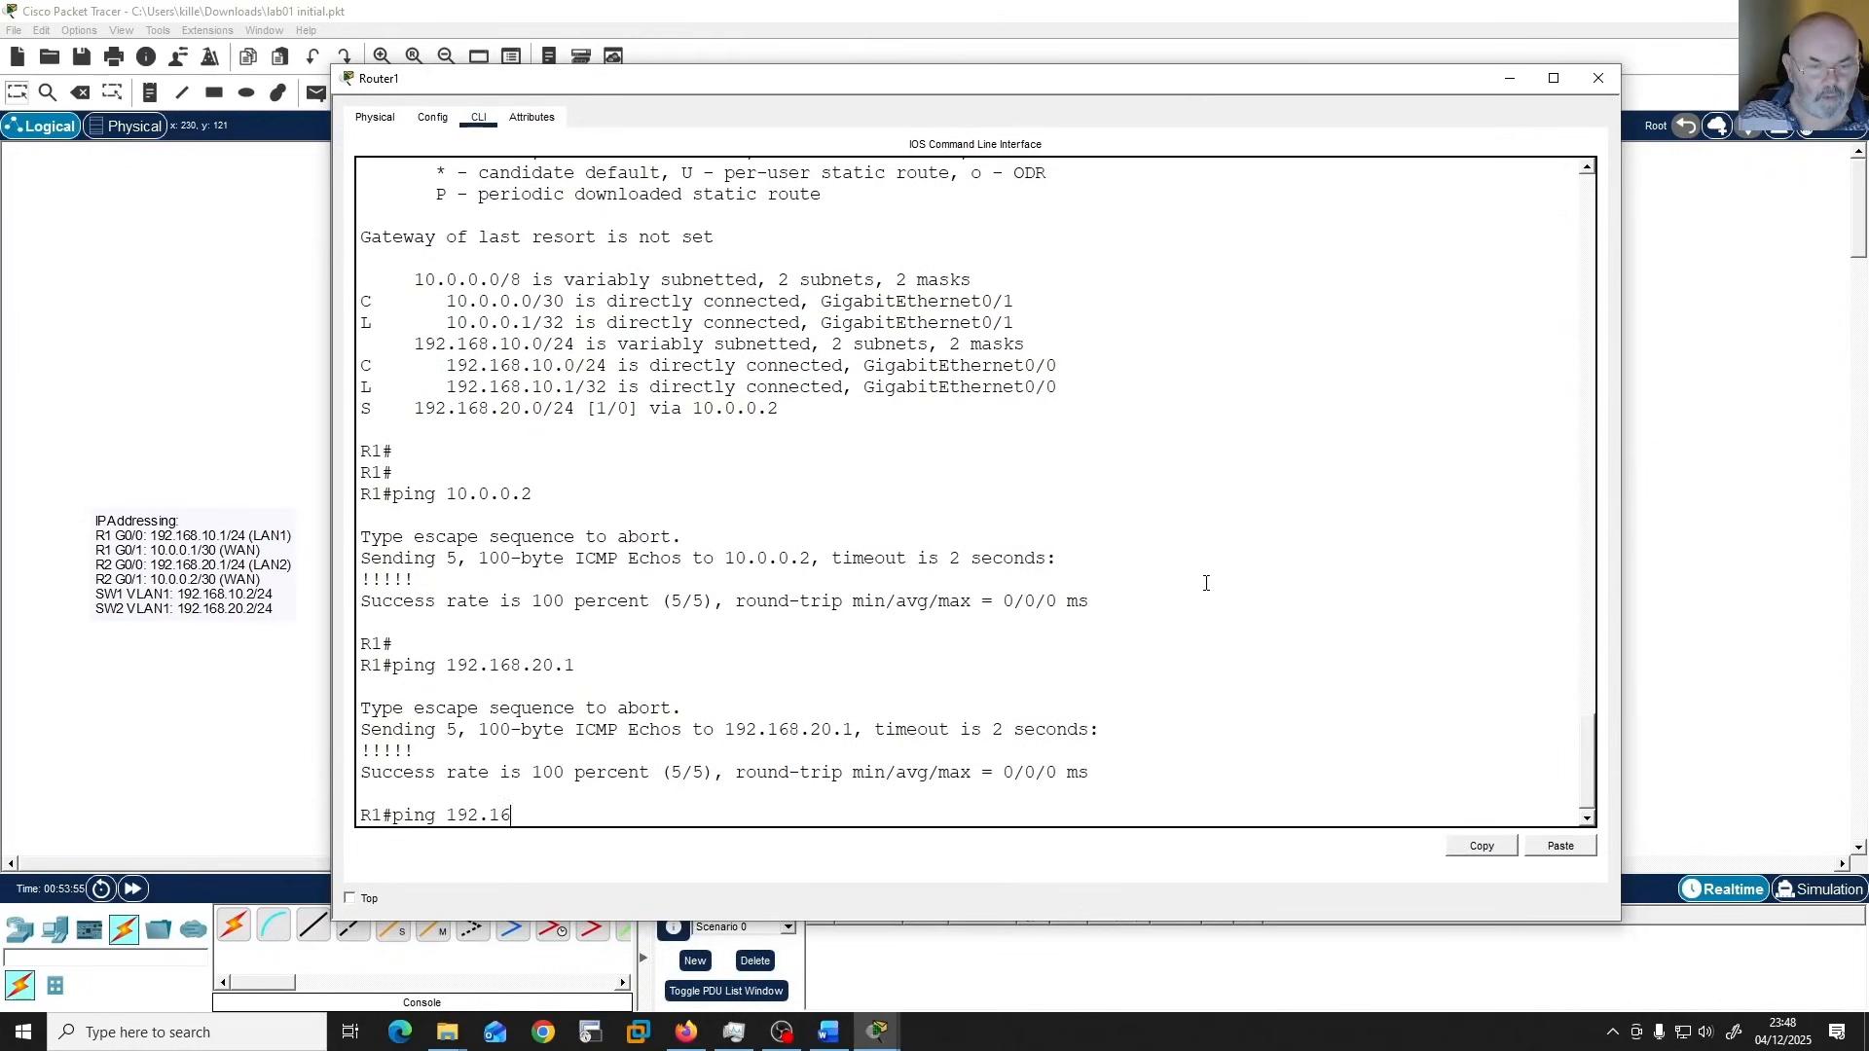
{"action": "type", "text": "8.20.1"}
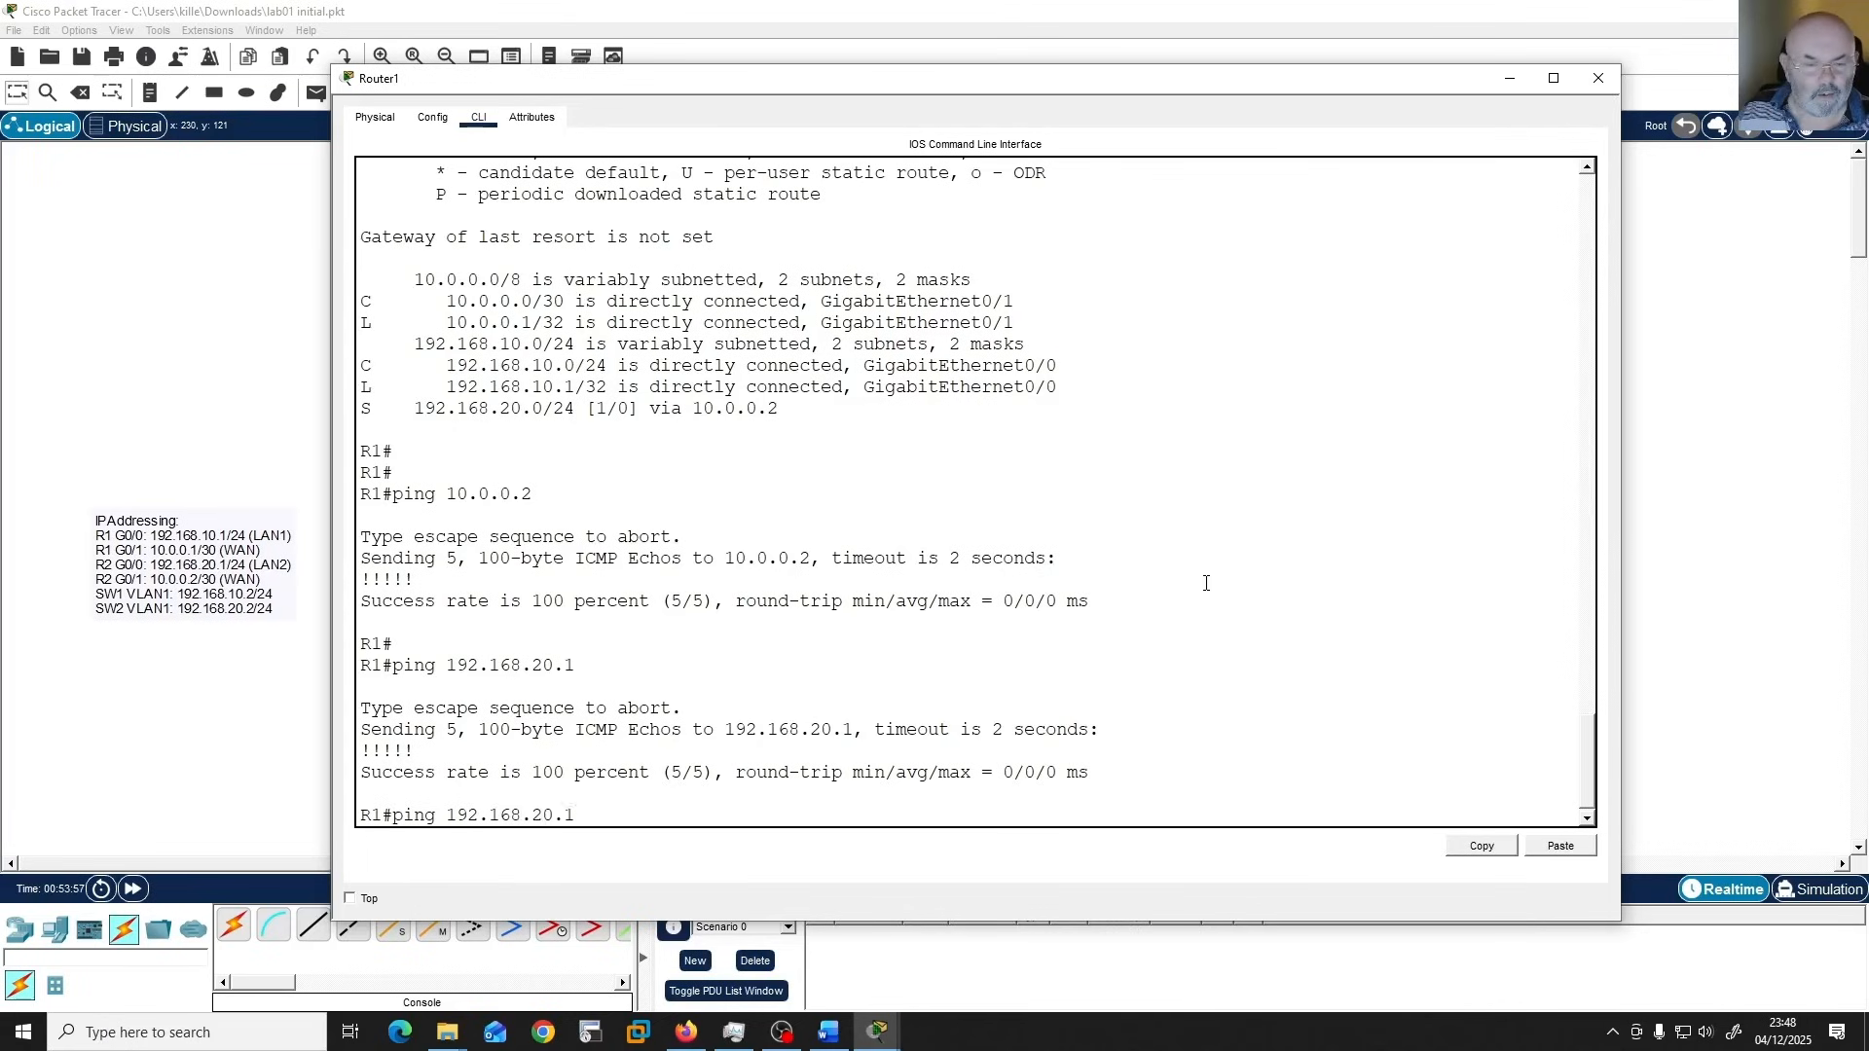
{"action": "type", "text": "0"}
{"action": "key", "text": "Return"}
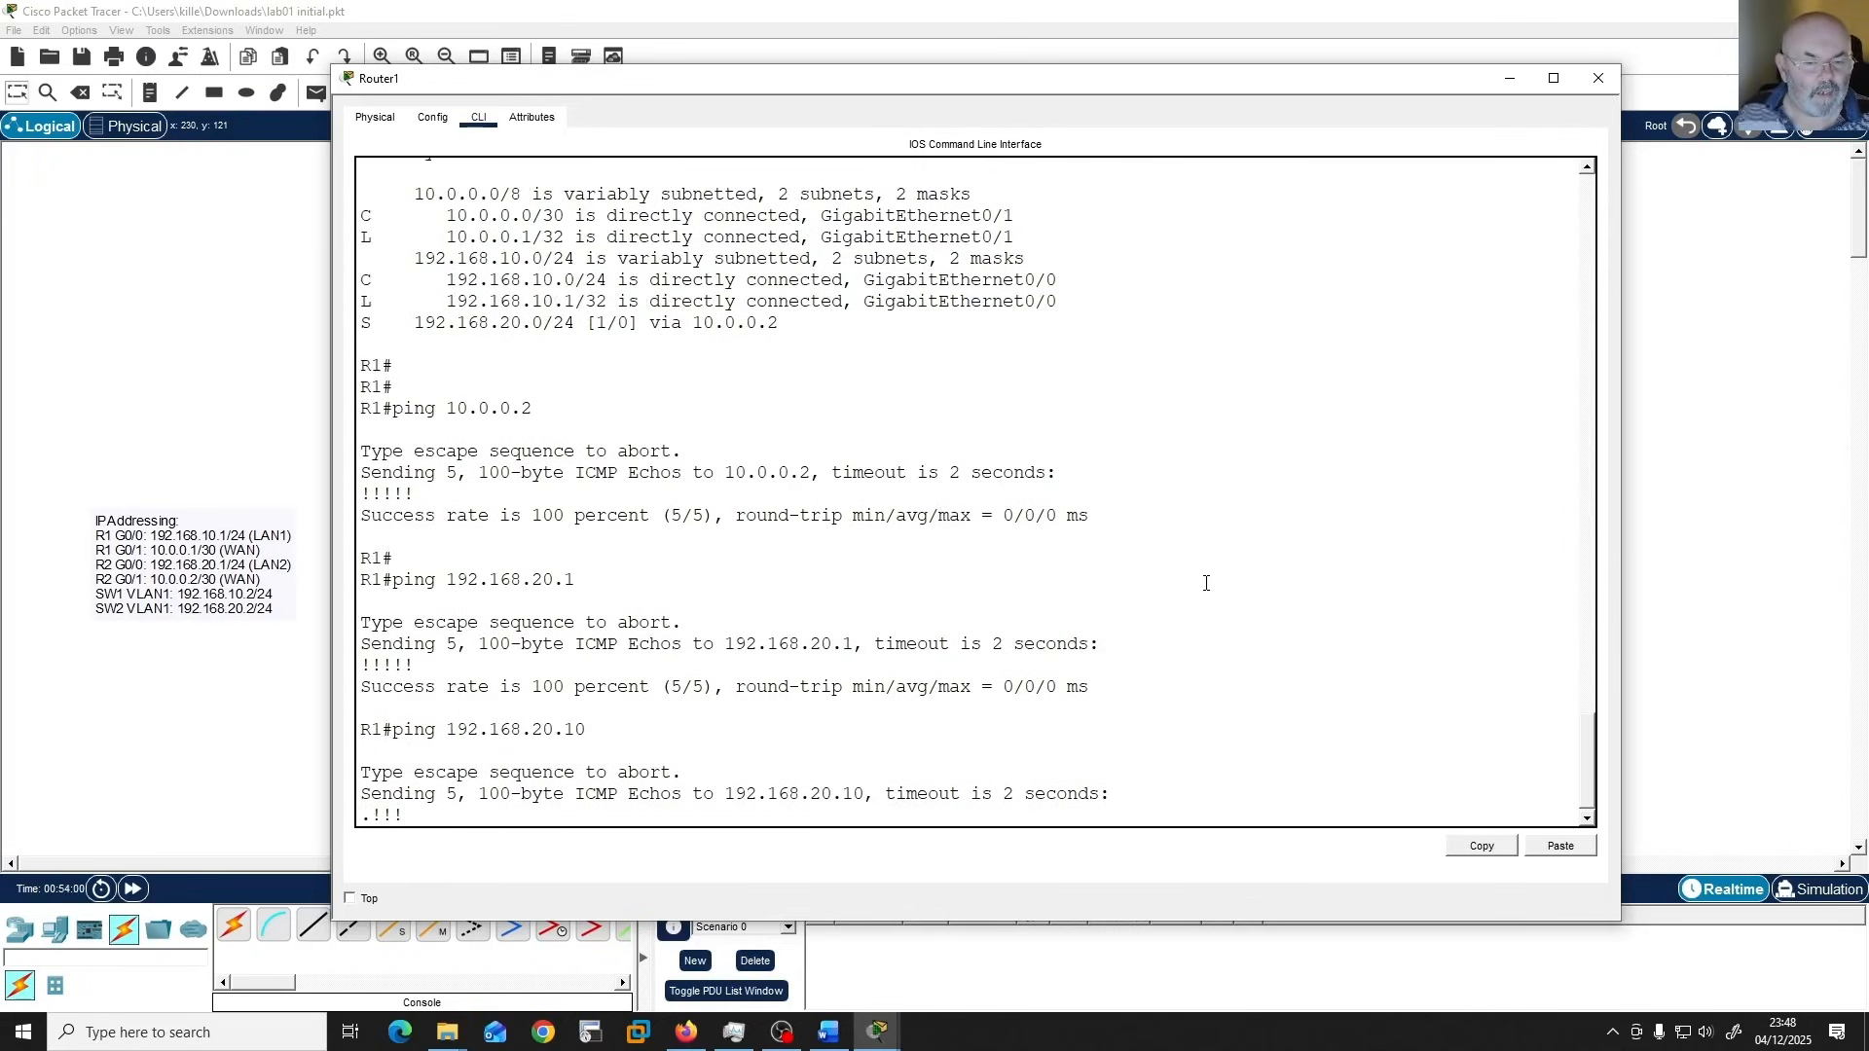
Ping PC4 at 192.168.20.20 from R1.
{"action": "key", "text": "Up"}
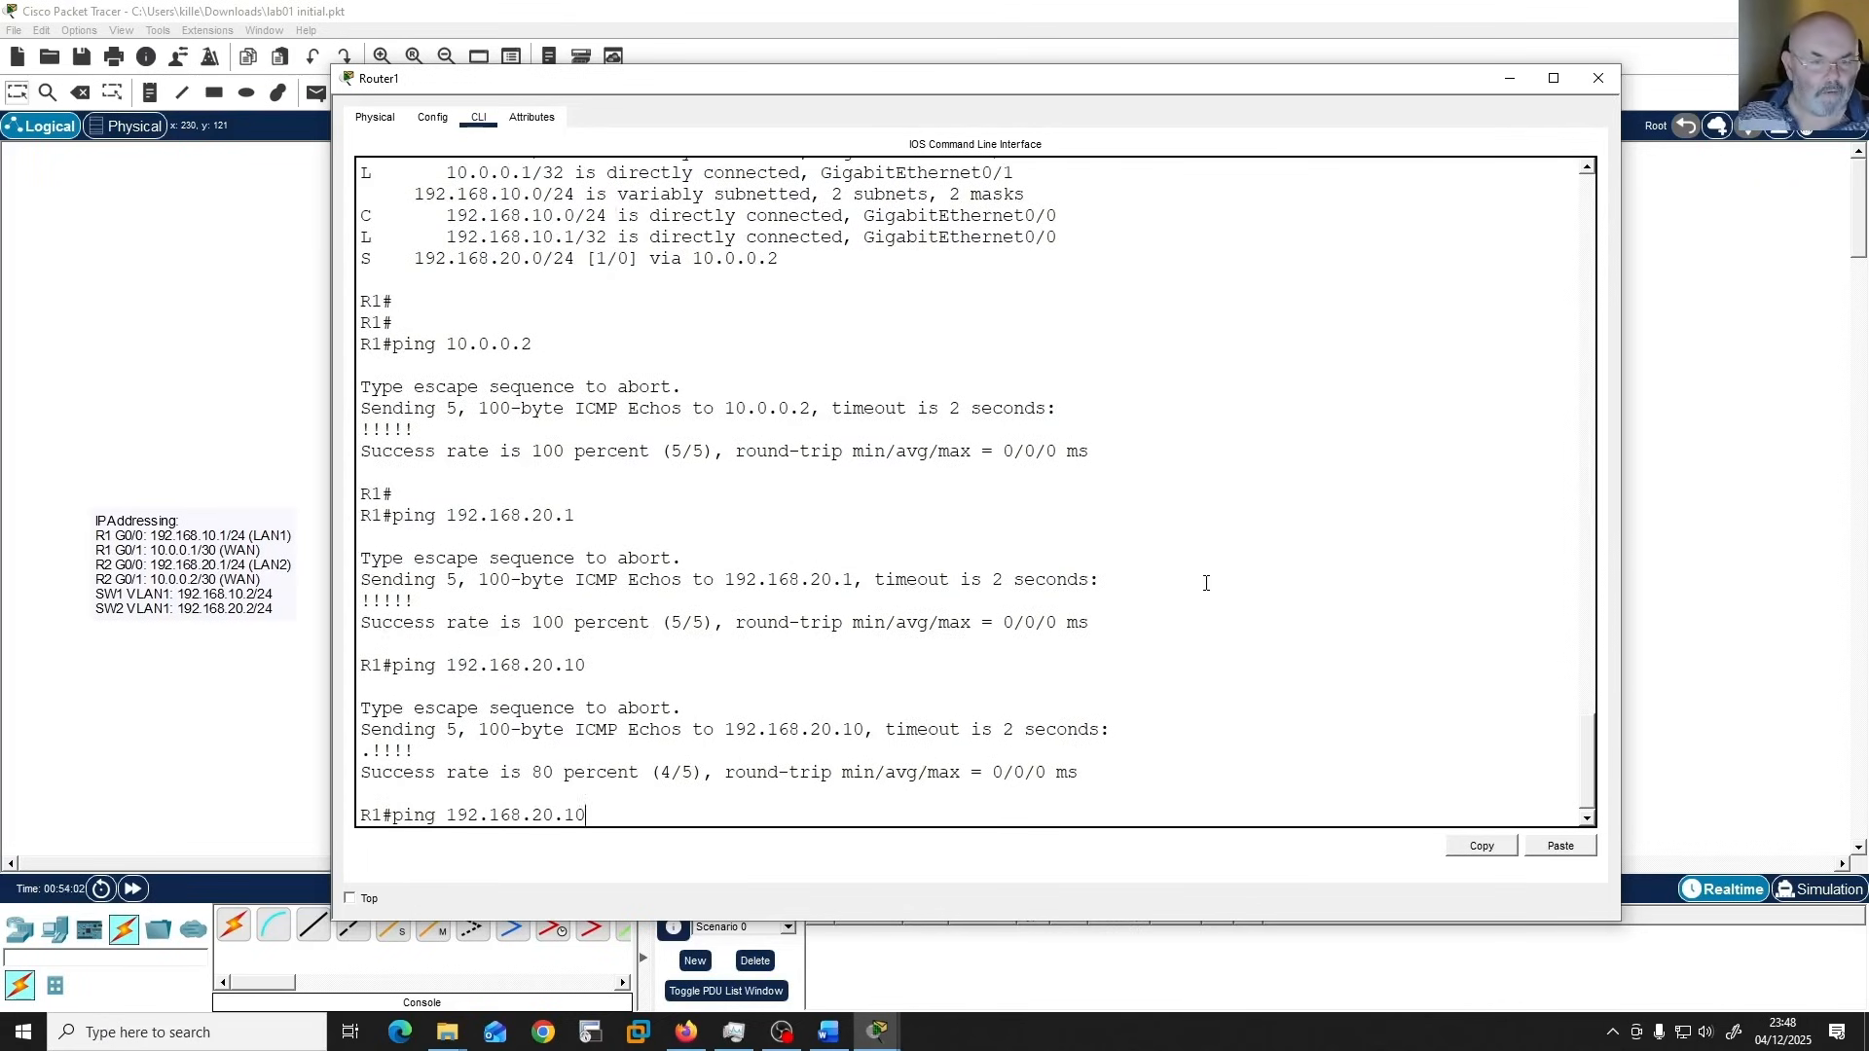
{"action": "key", "text": "BackSpace"}
{"action": "type", "text": "20"}
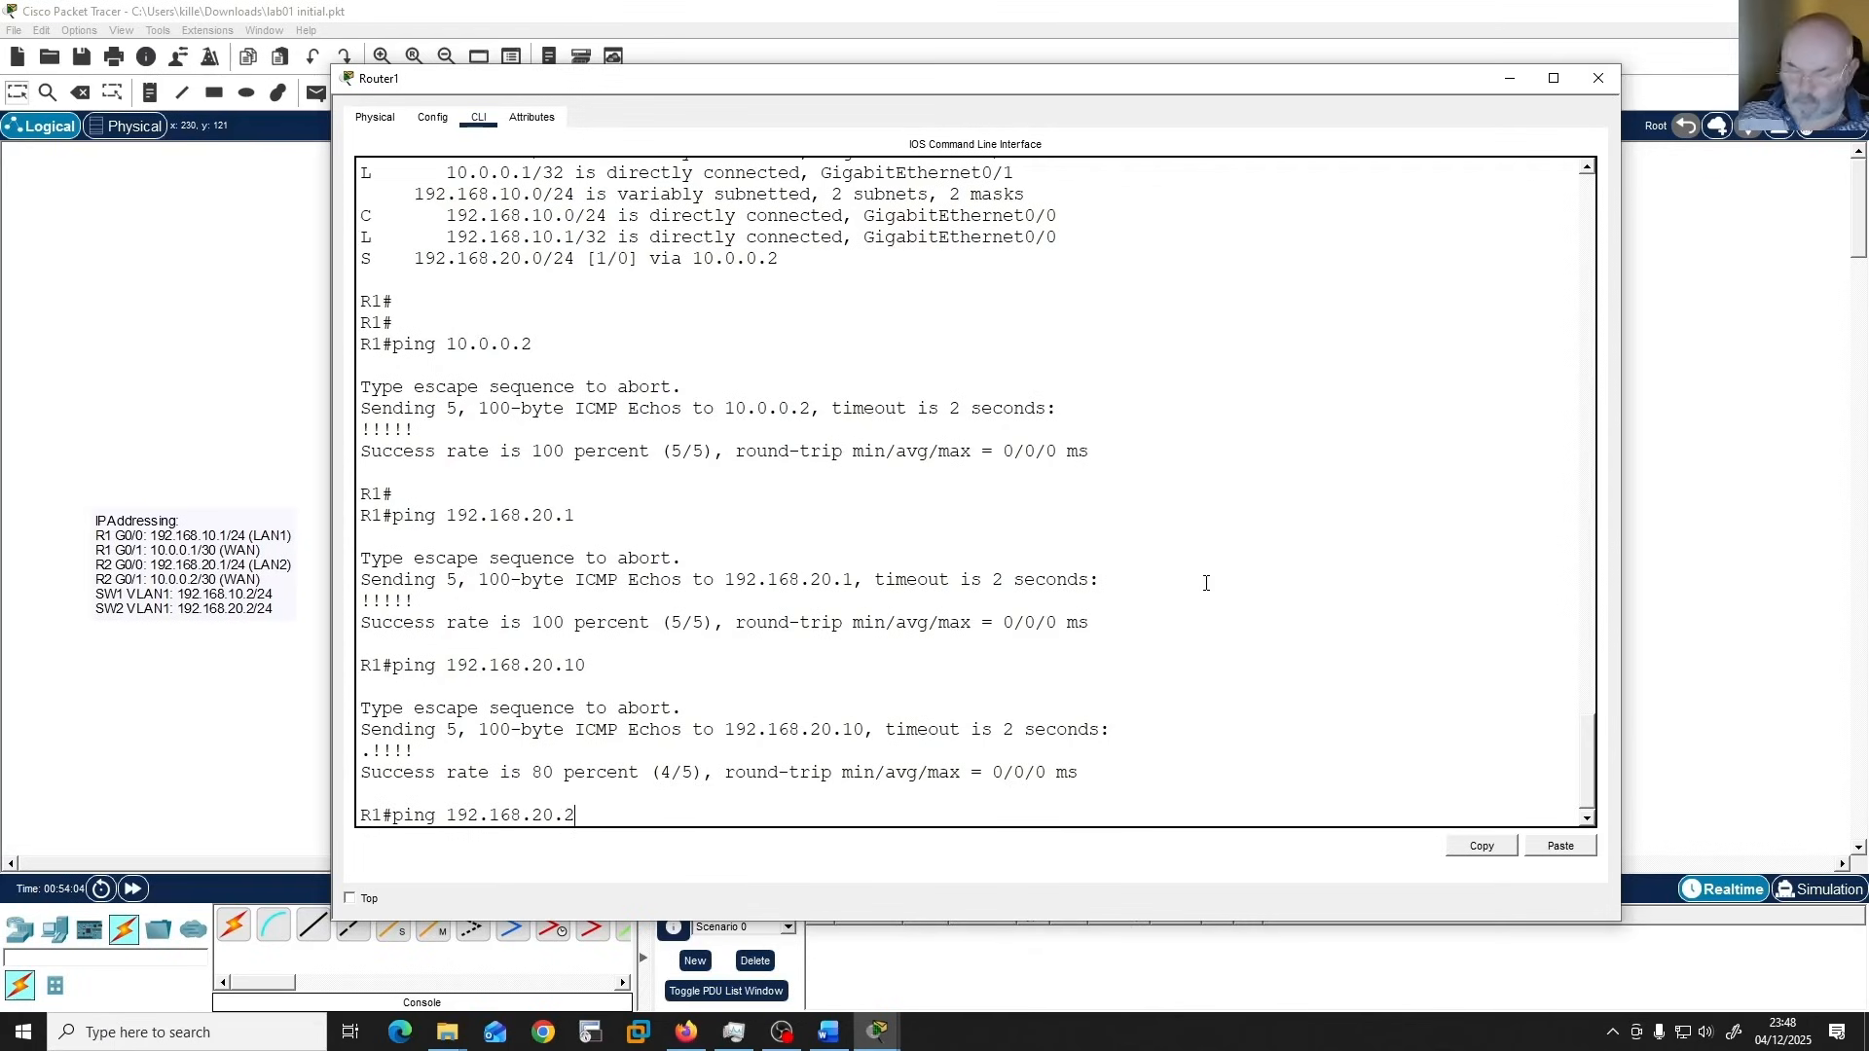
{"action": "key", "text": "Return"}
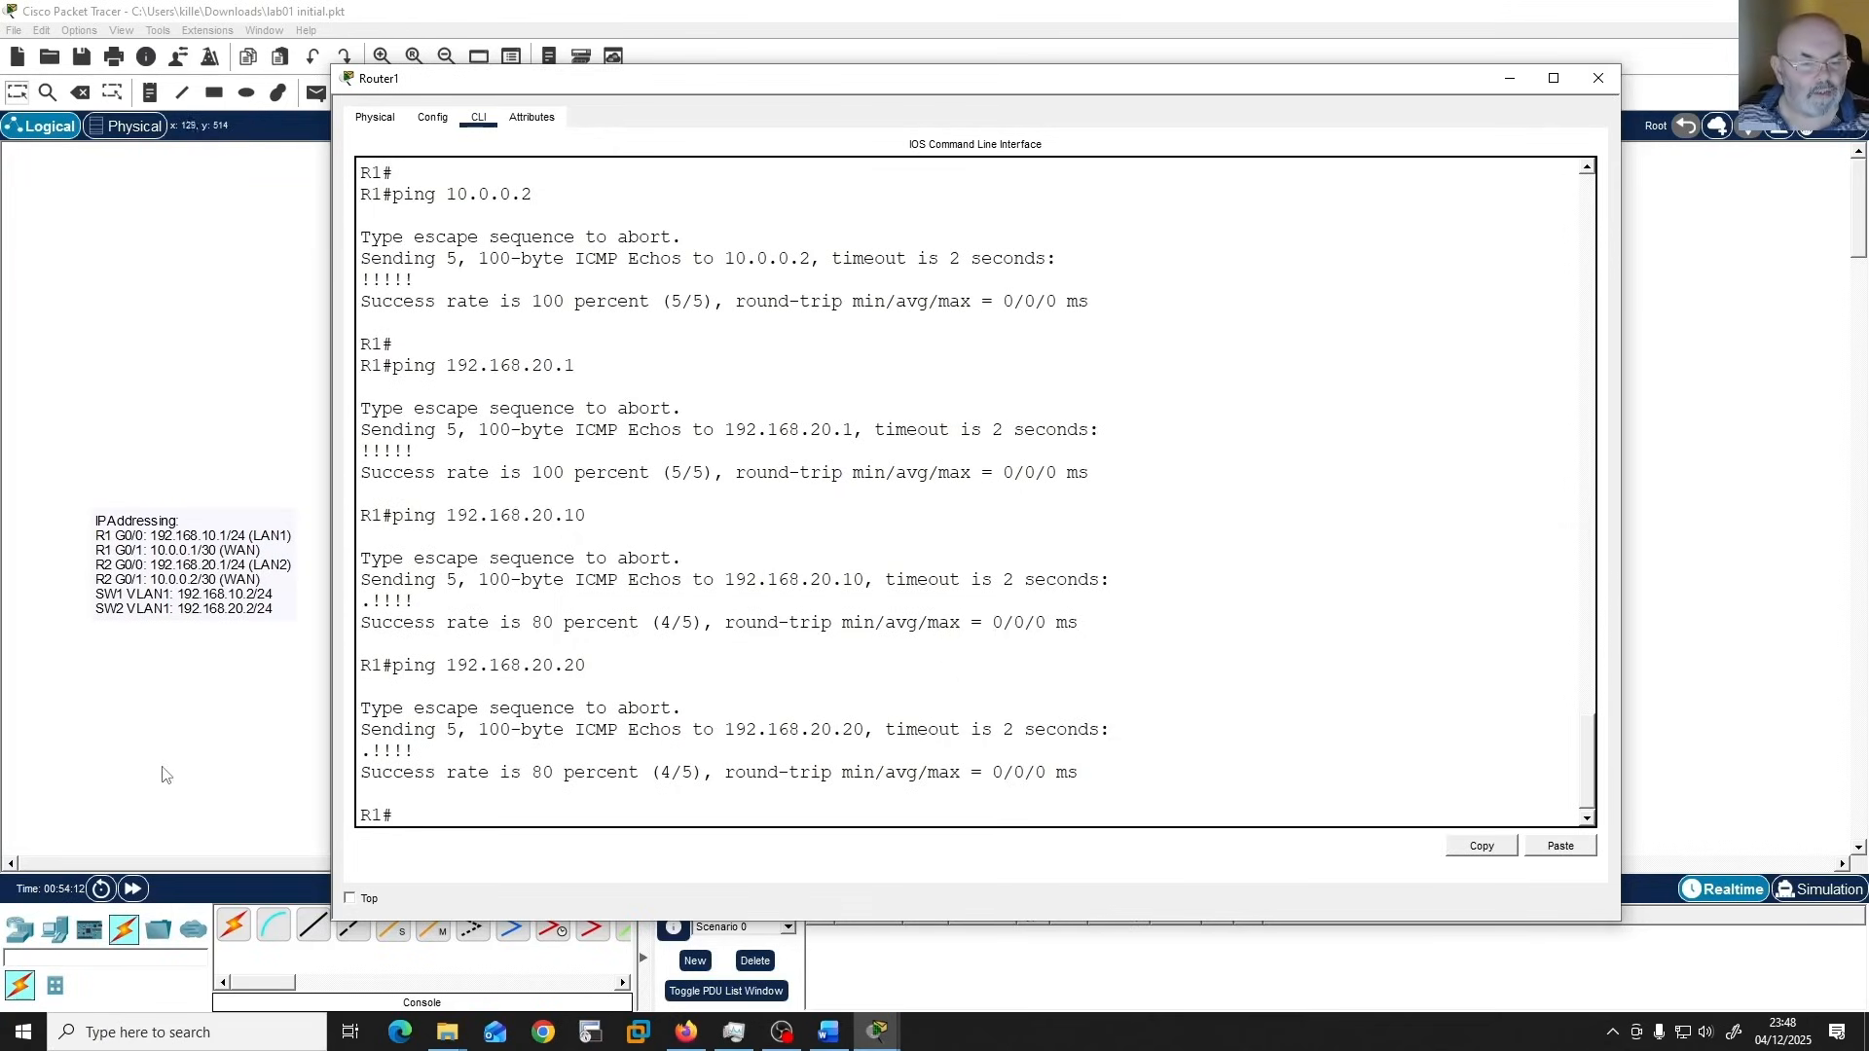
Open PC1's command prompt and ping PC3 at 192.168.20.10.
{"action": "left_click", "coordinate": [264, 724]}
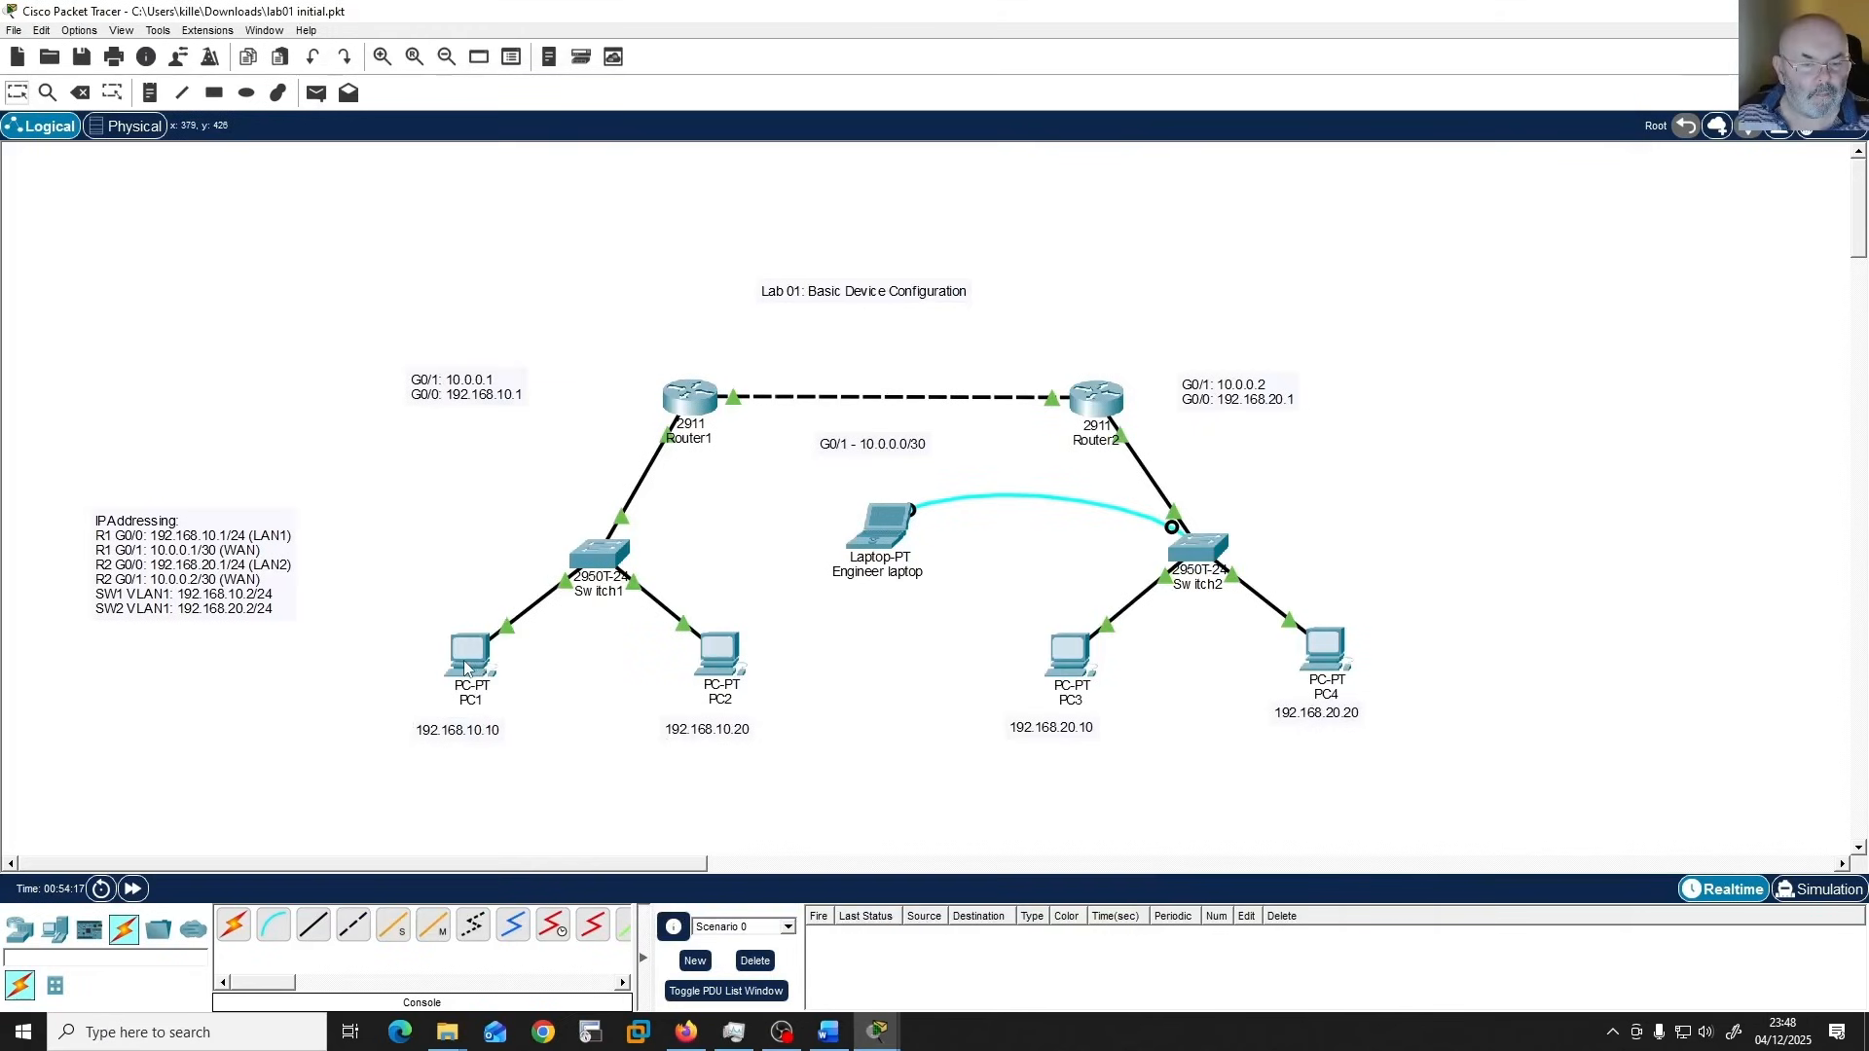
{"action": "mouse_move", "coordinate": [465, 666]}
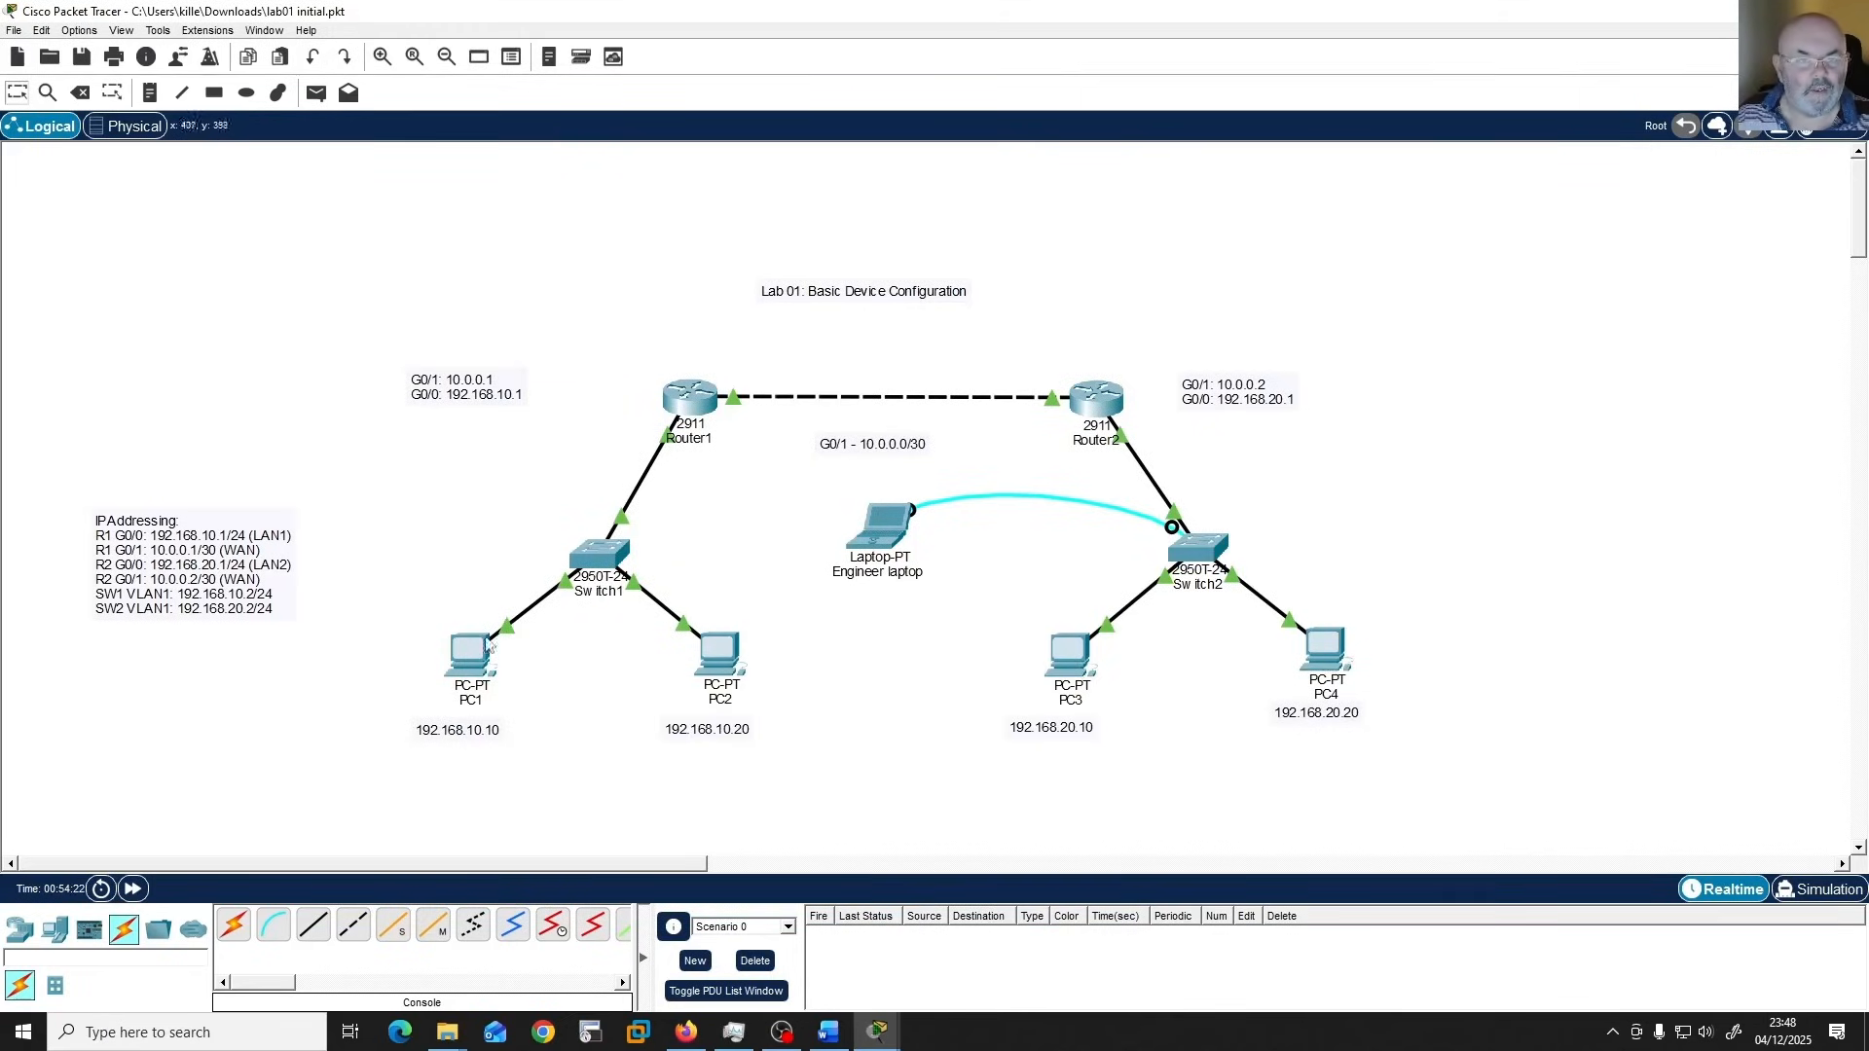
{"action": "left_click", "coordinate": [464, 672]}
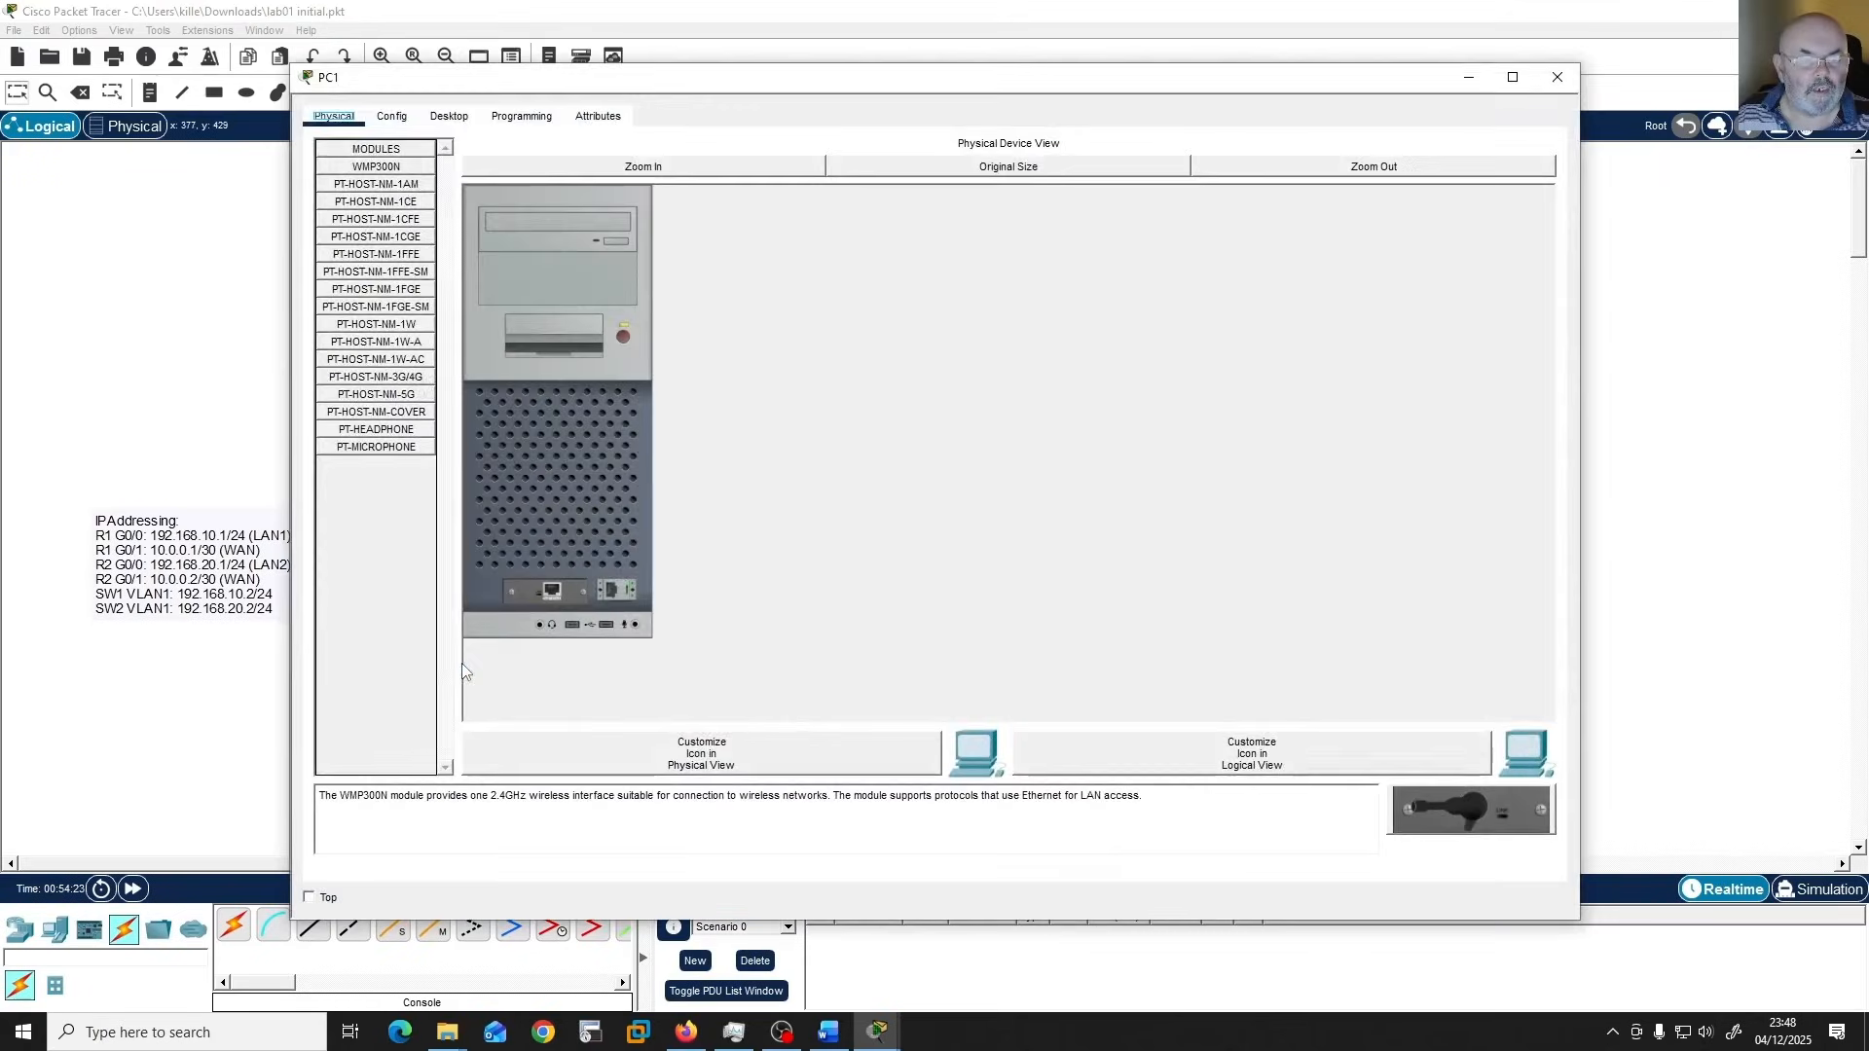
{"action": "left_click", "coordinate": [448, 116]}
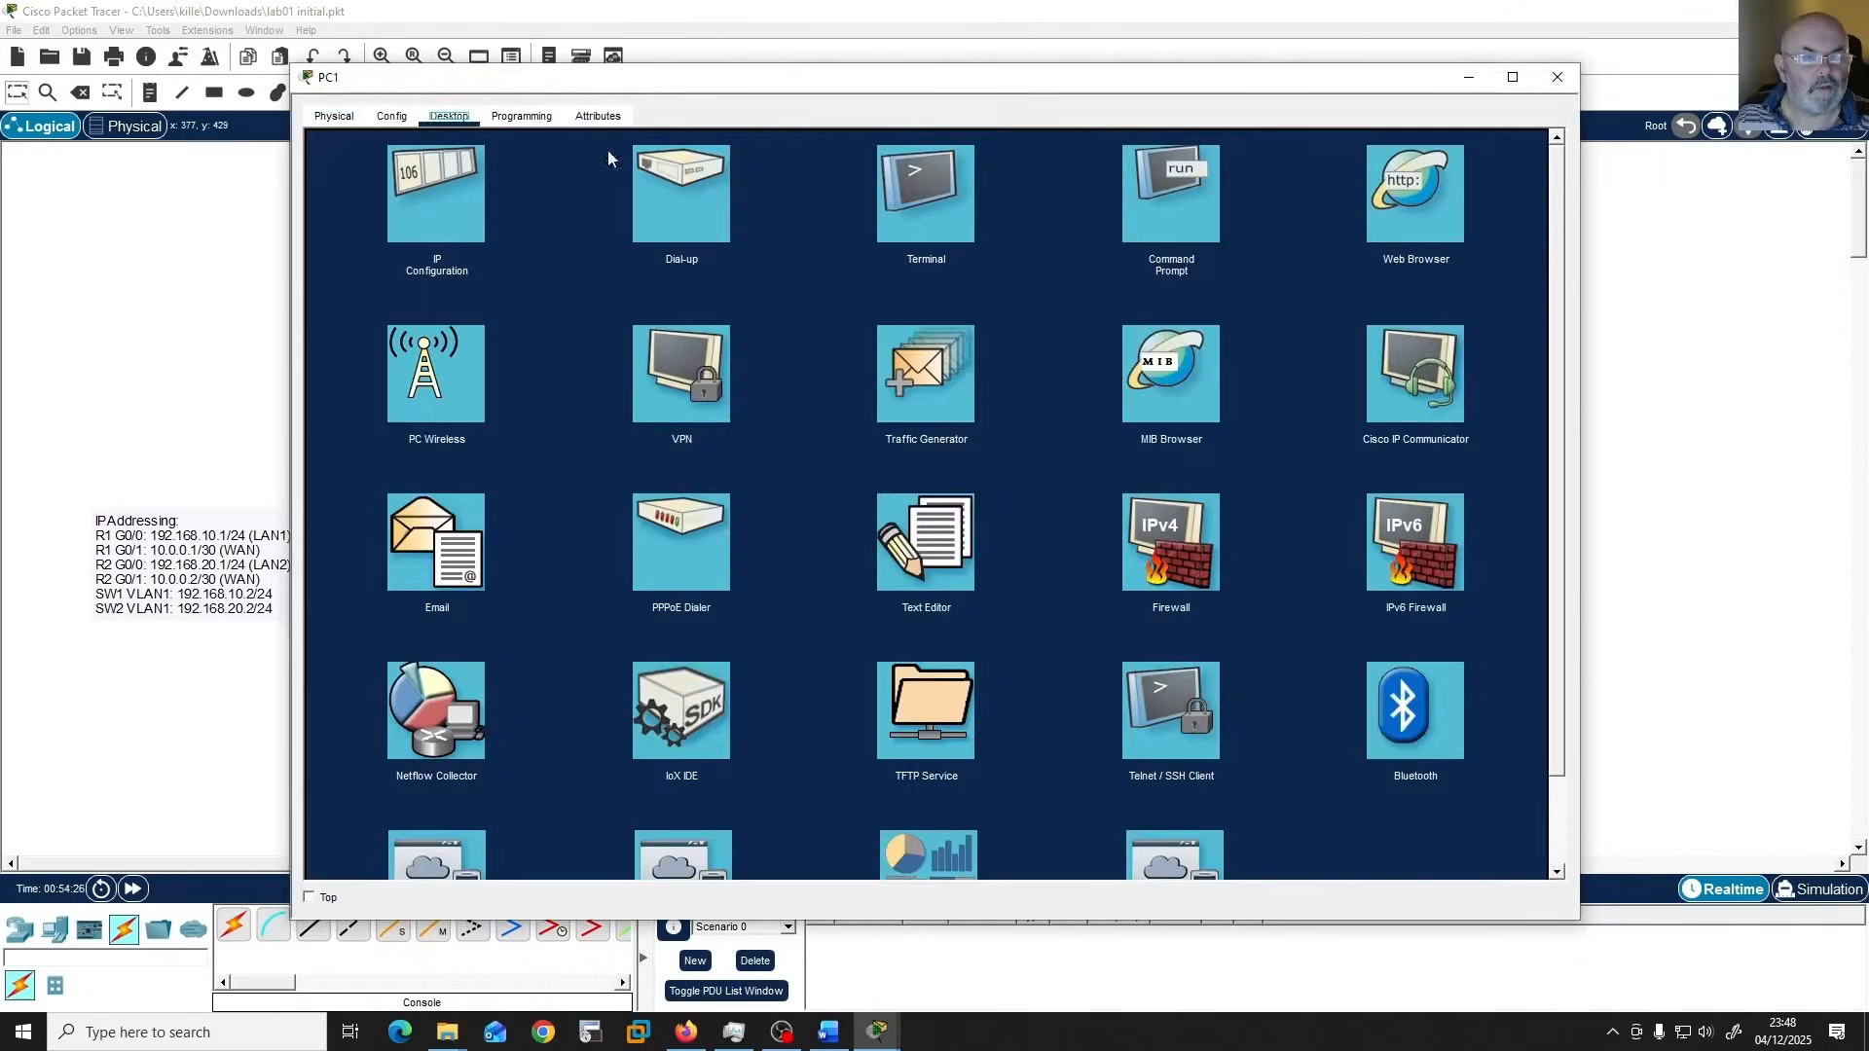
{"action": "left_click", "coordinate": [1181, 212]}
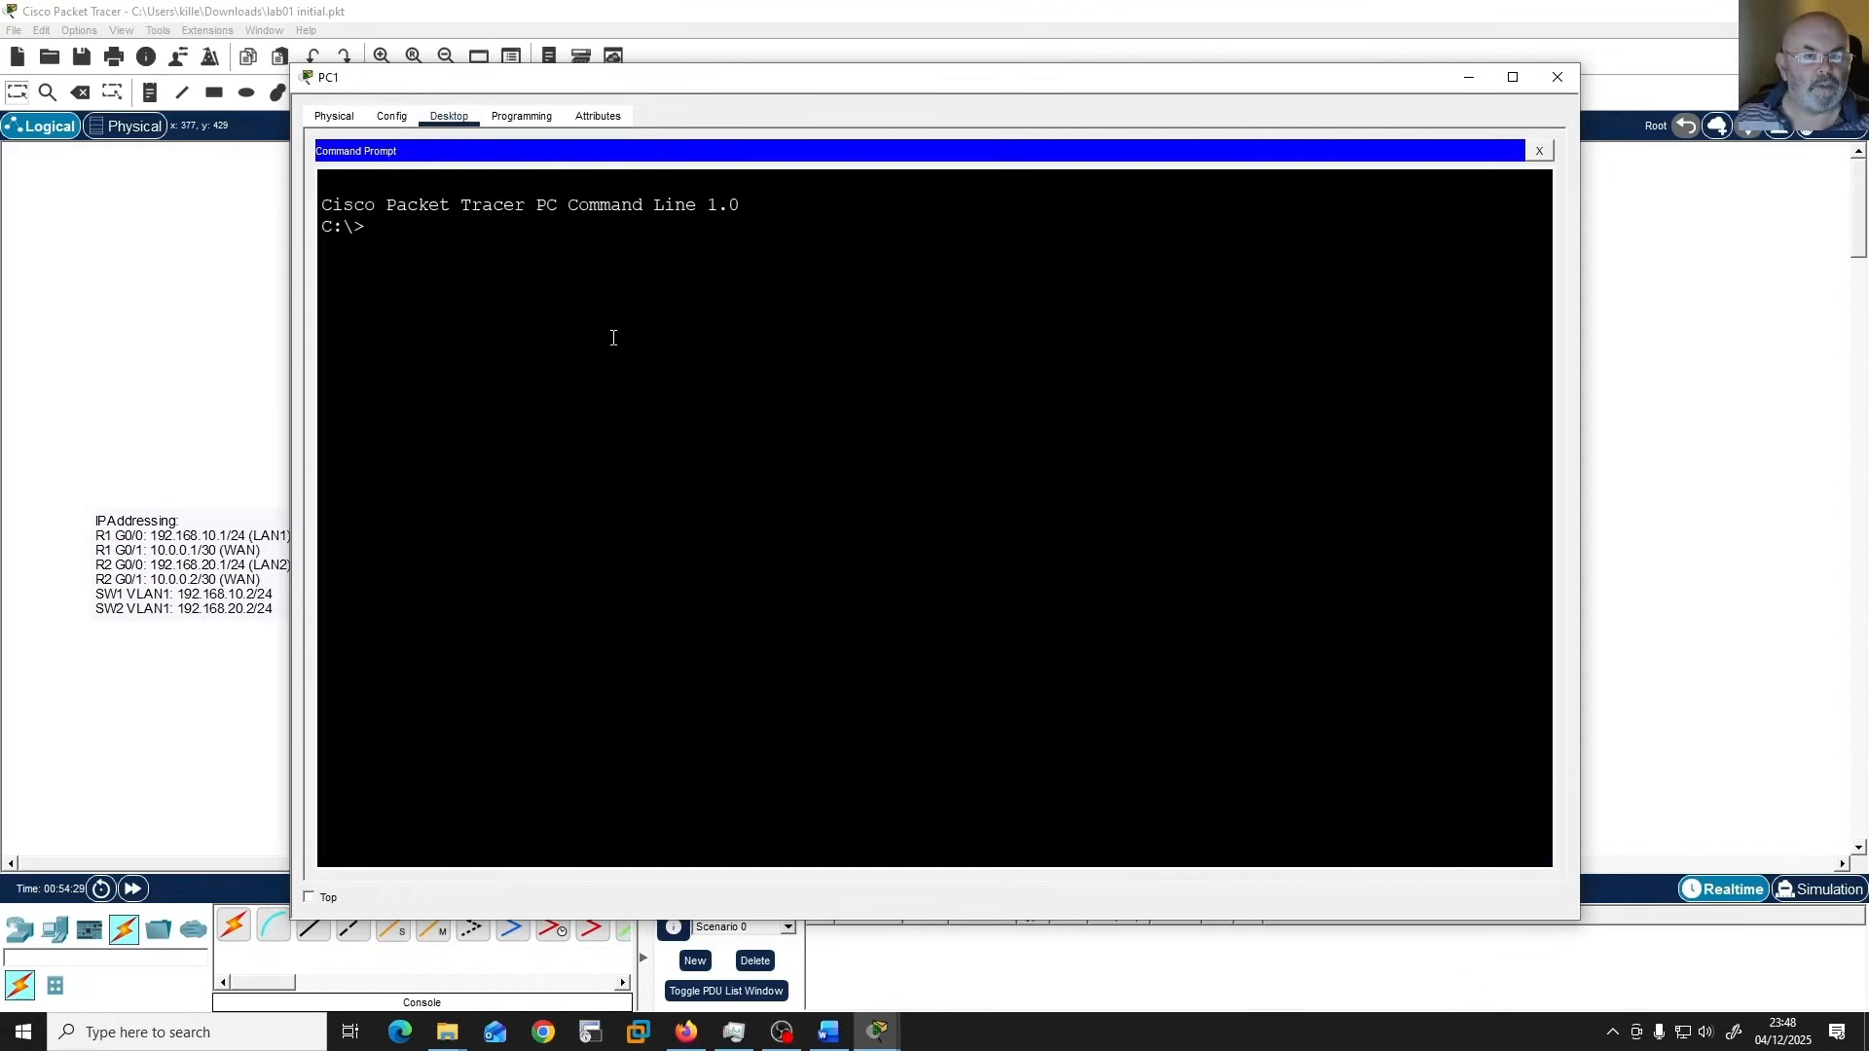
{"action": "type", "text": "ping"}
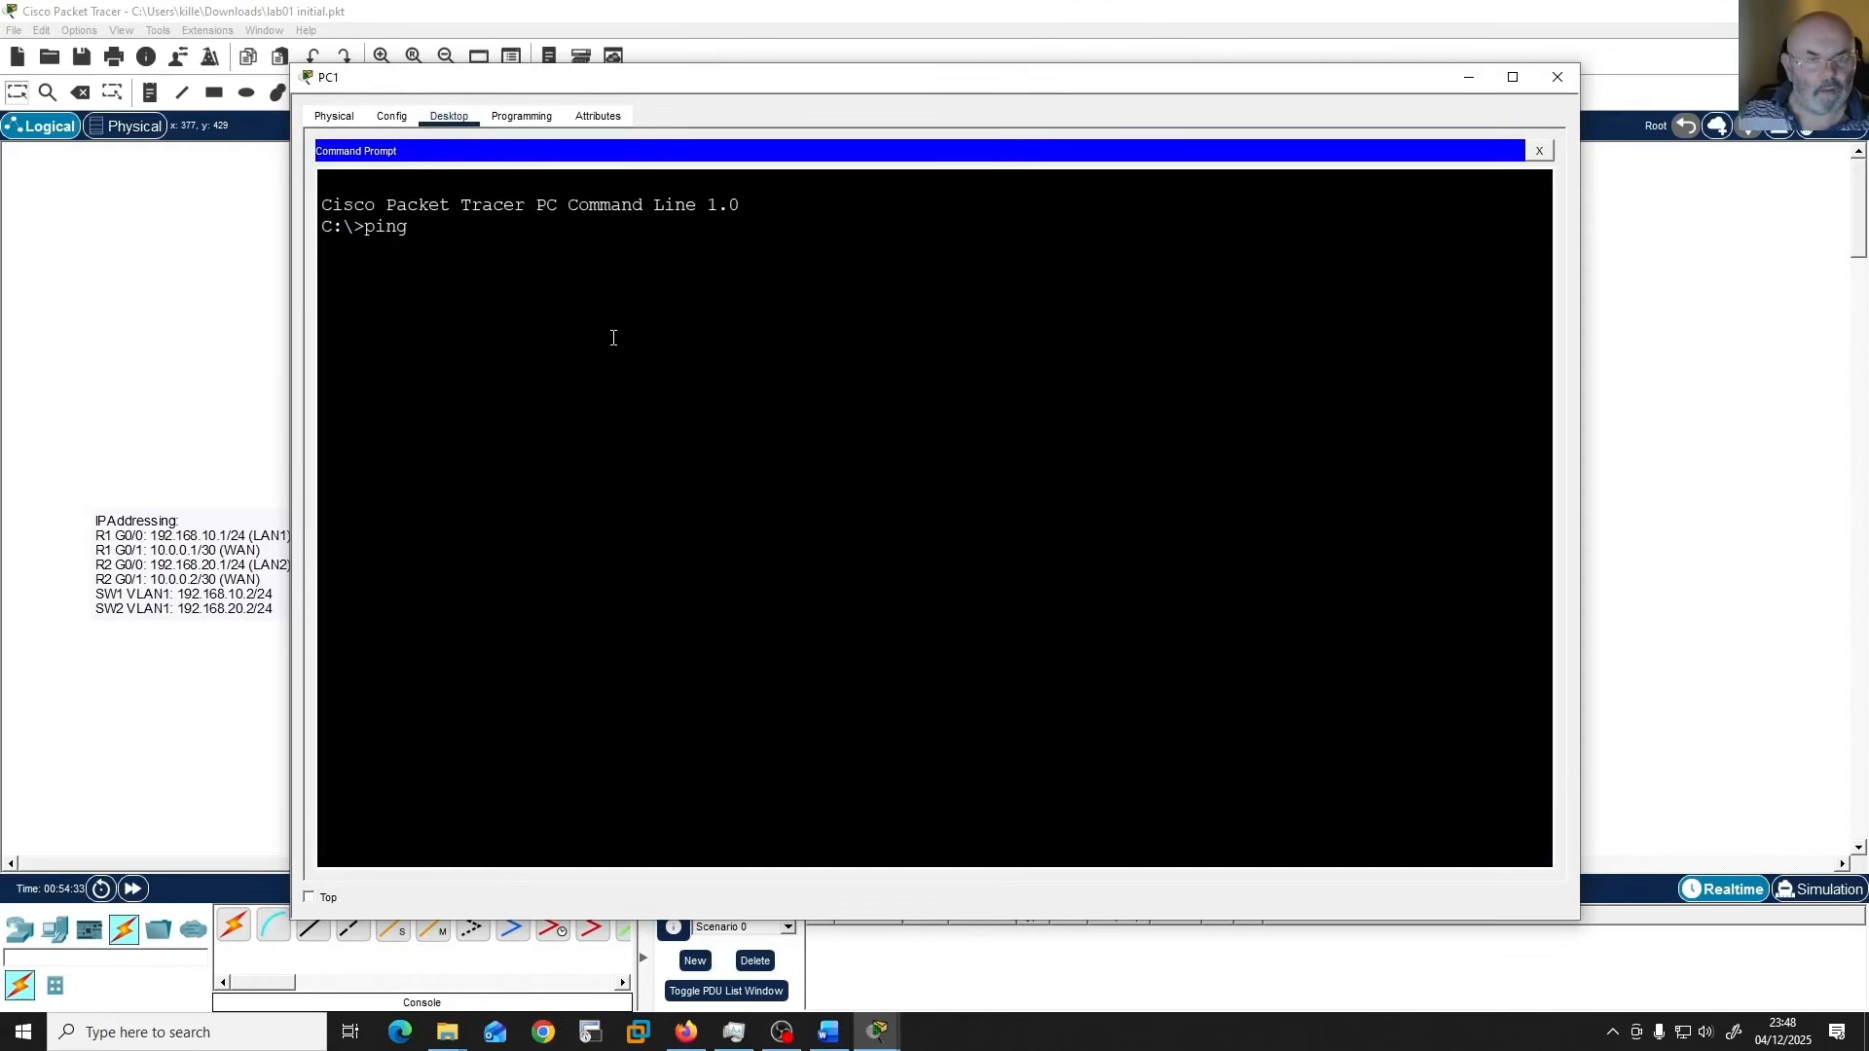
{"action": "type", "text": " 192.168"}
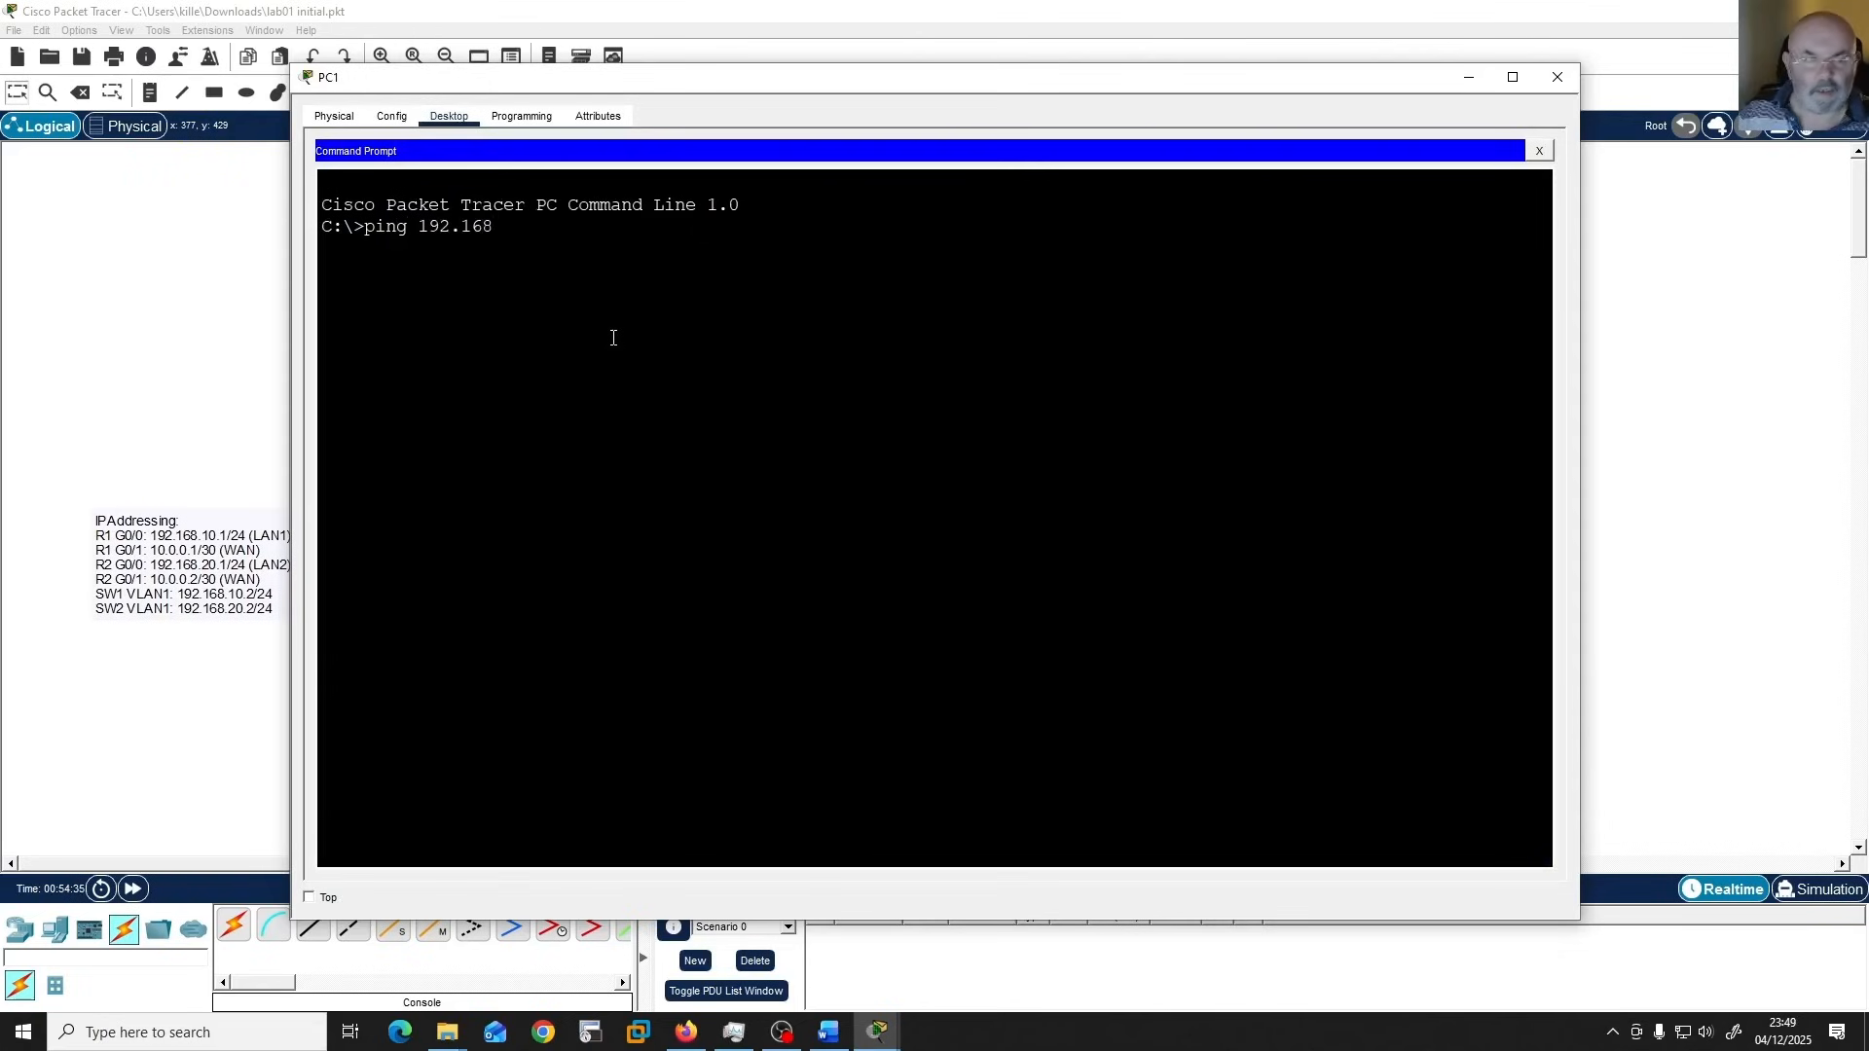
{"action": "type", "text": ".20.10"}
{"action": "key", "text": "Return"}
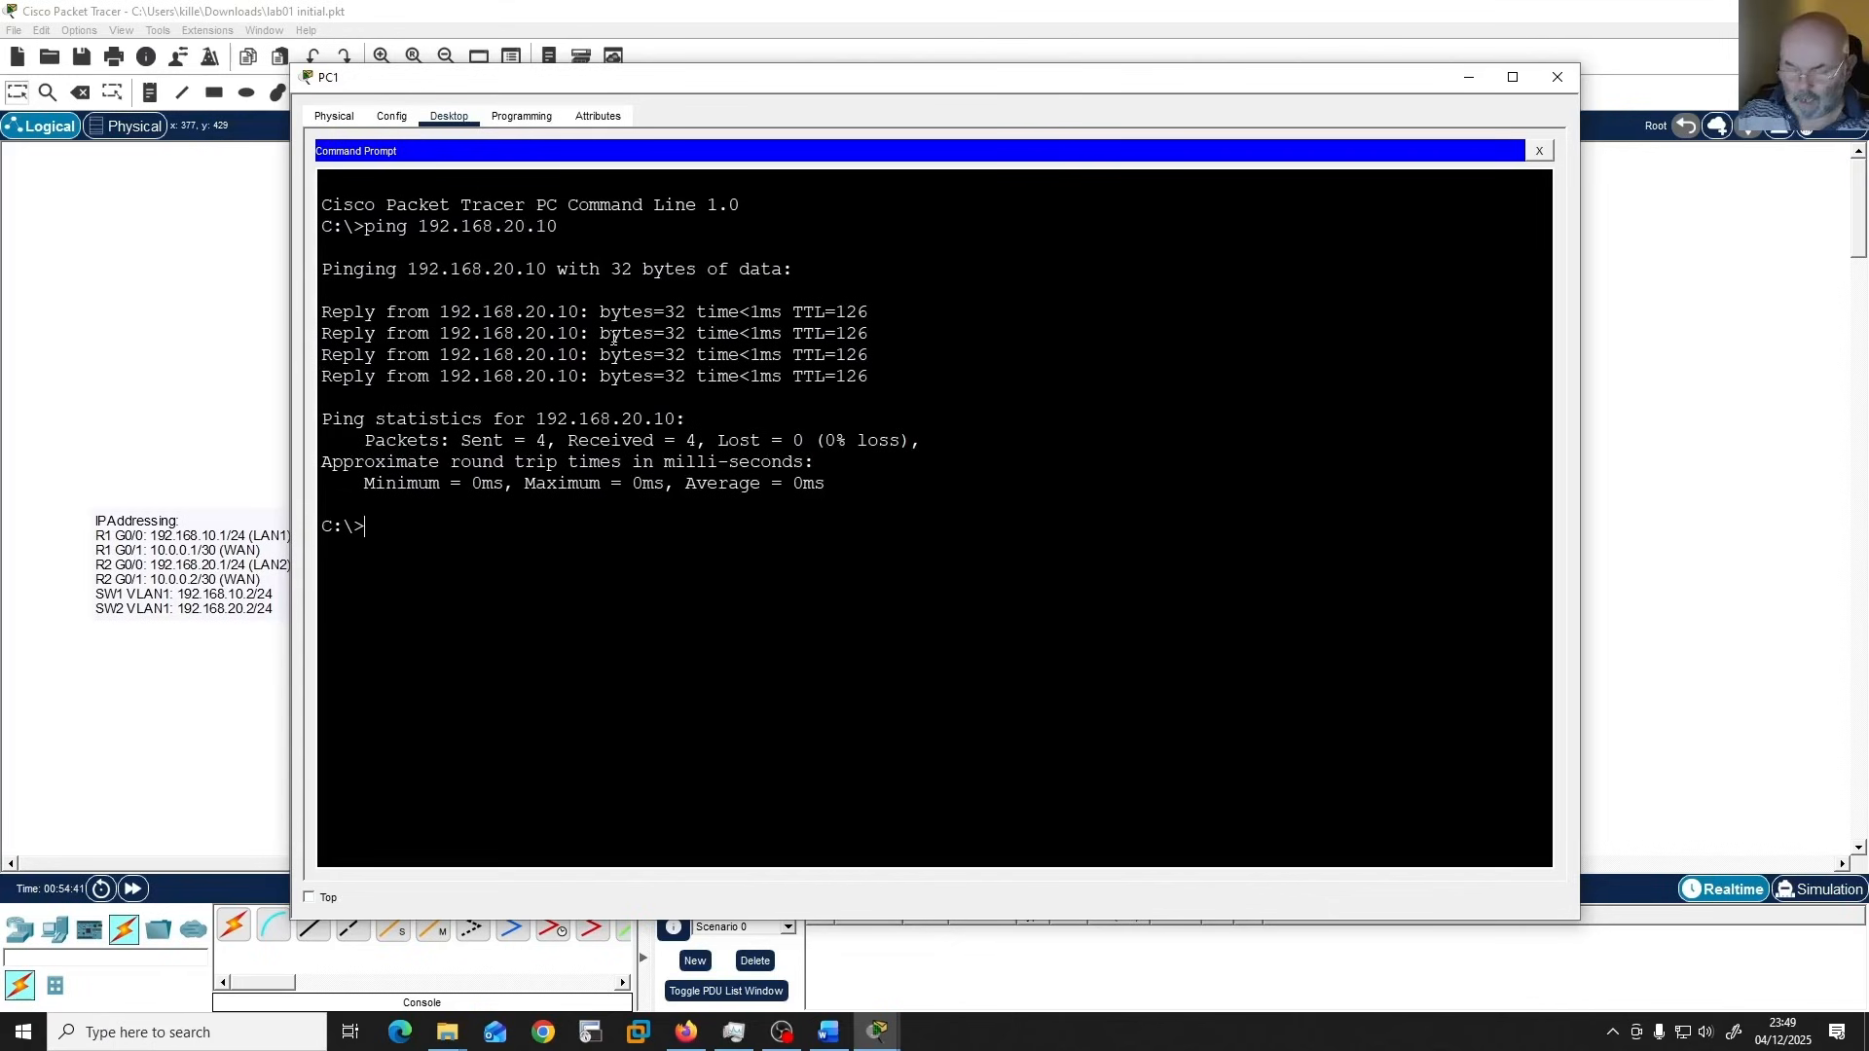
Ping PC4 at 192.168.20.20 from PC1's command prompt.
{"action": "key", "text": "Up"}
{"action": "key", "text": "BackSpace"}
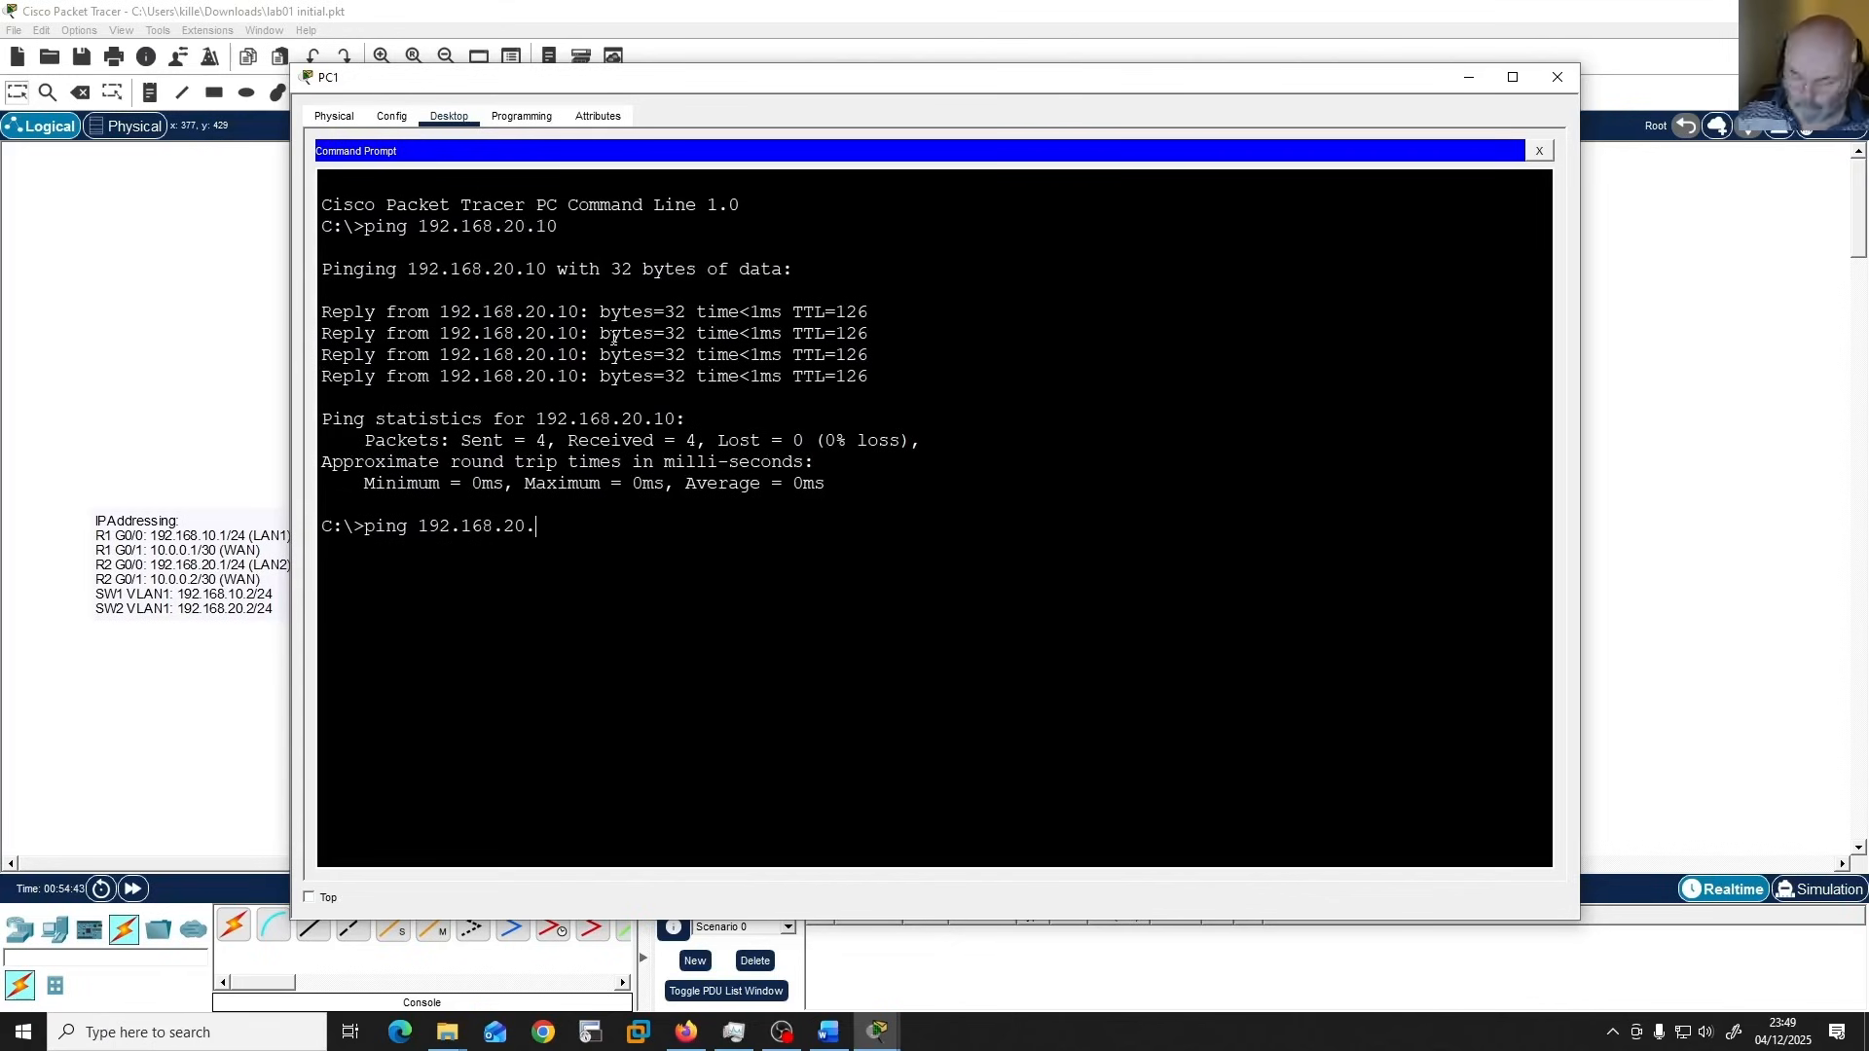
{"action": "type", "text": "20"}
{"action": "key", "text": "Return"}
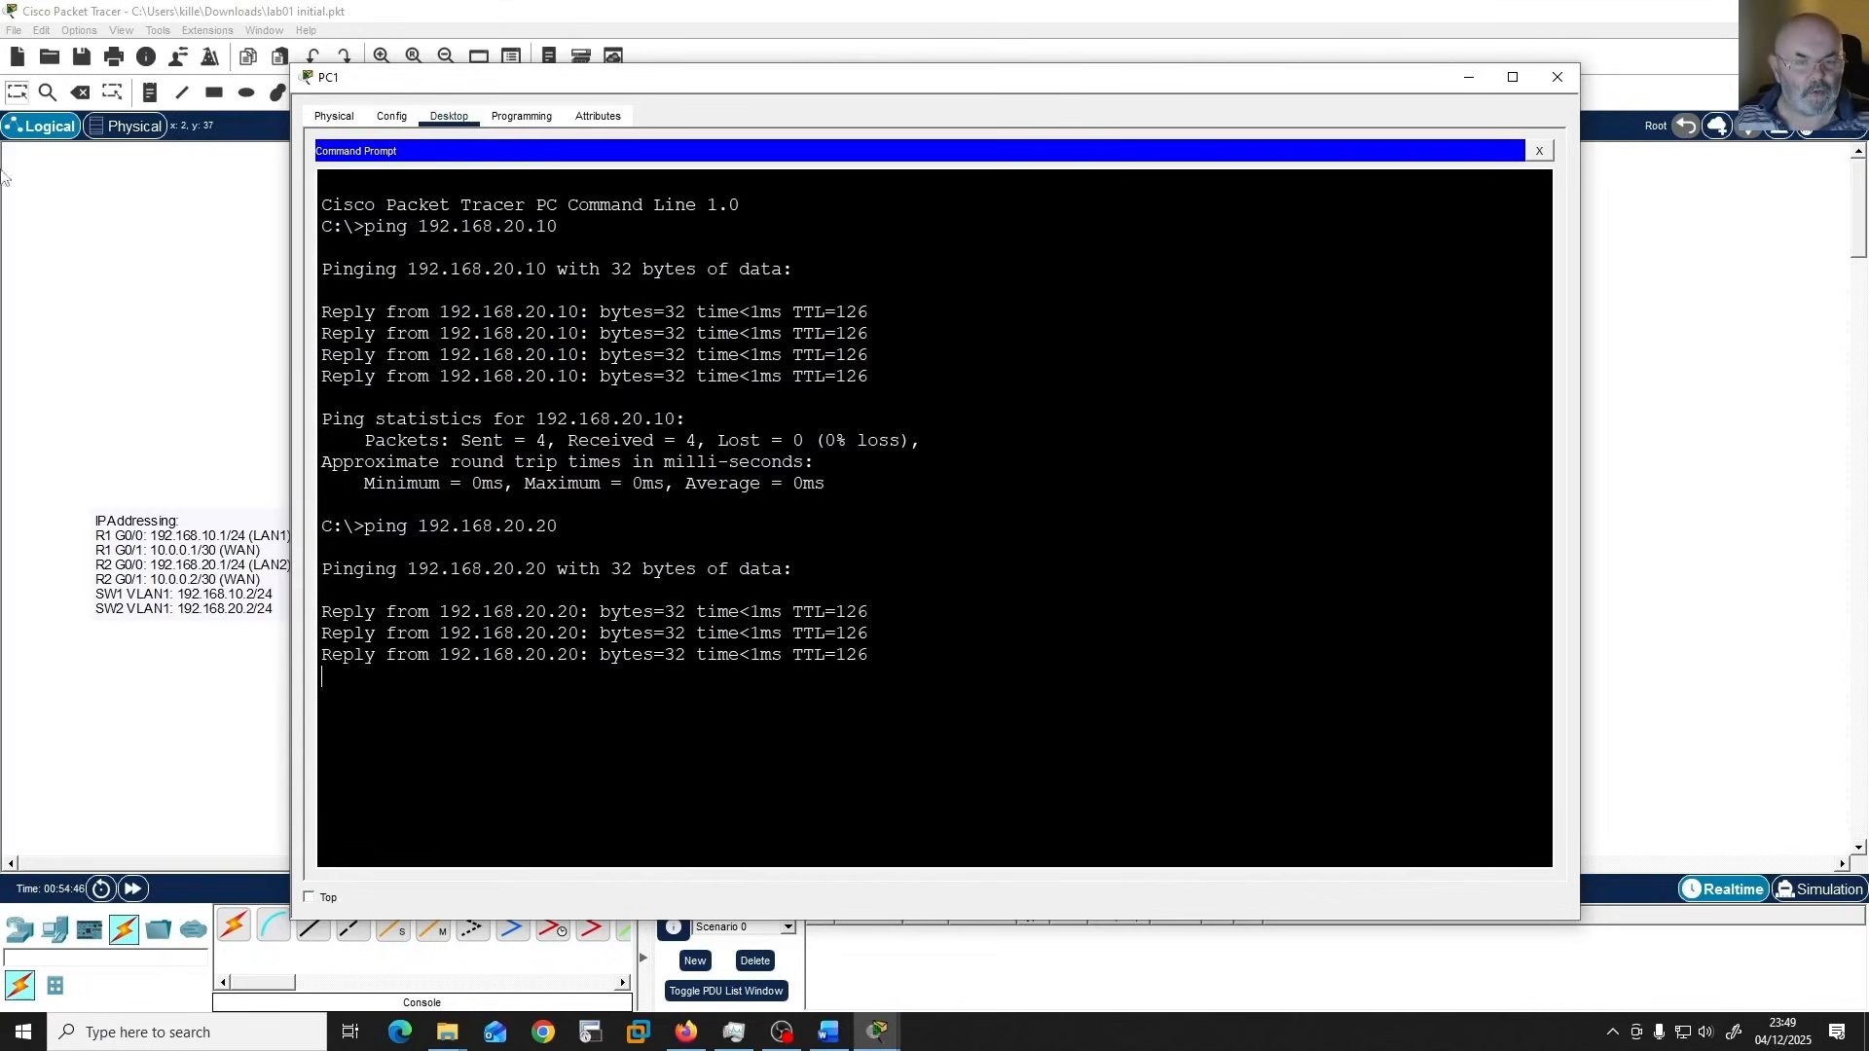
Telnet from R1 to R2 at 10.0.0.2, log in with the access password, and close Router1's window.
{"action": "left_click", "coordinate": [171, 282]}
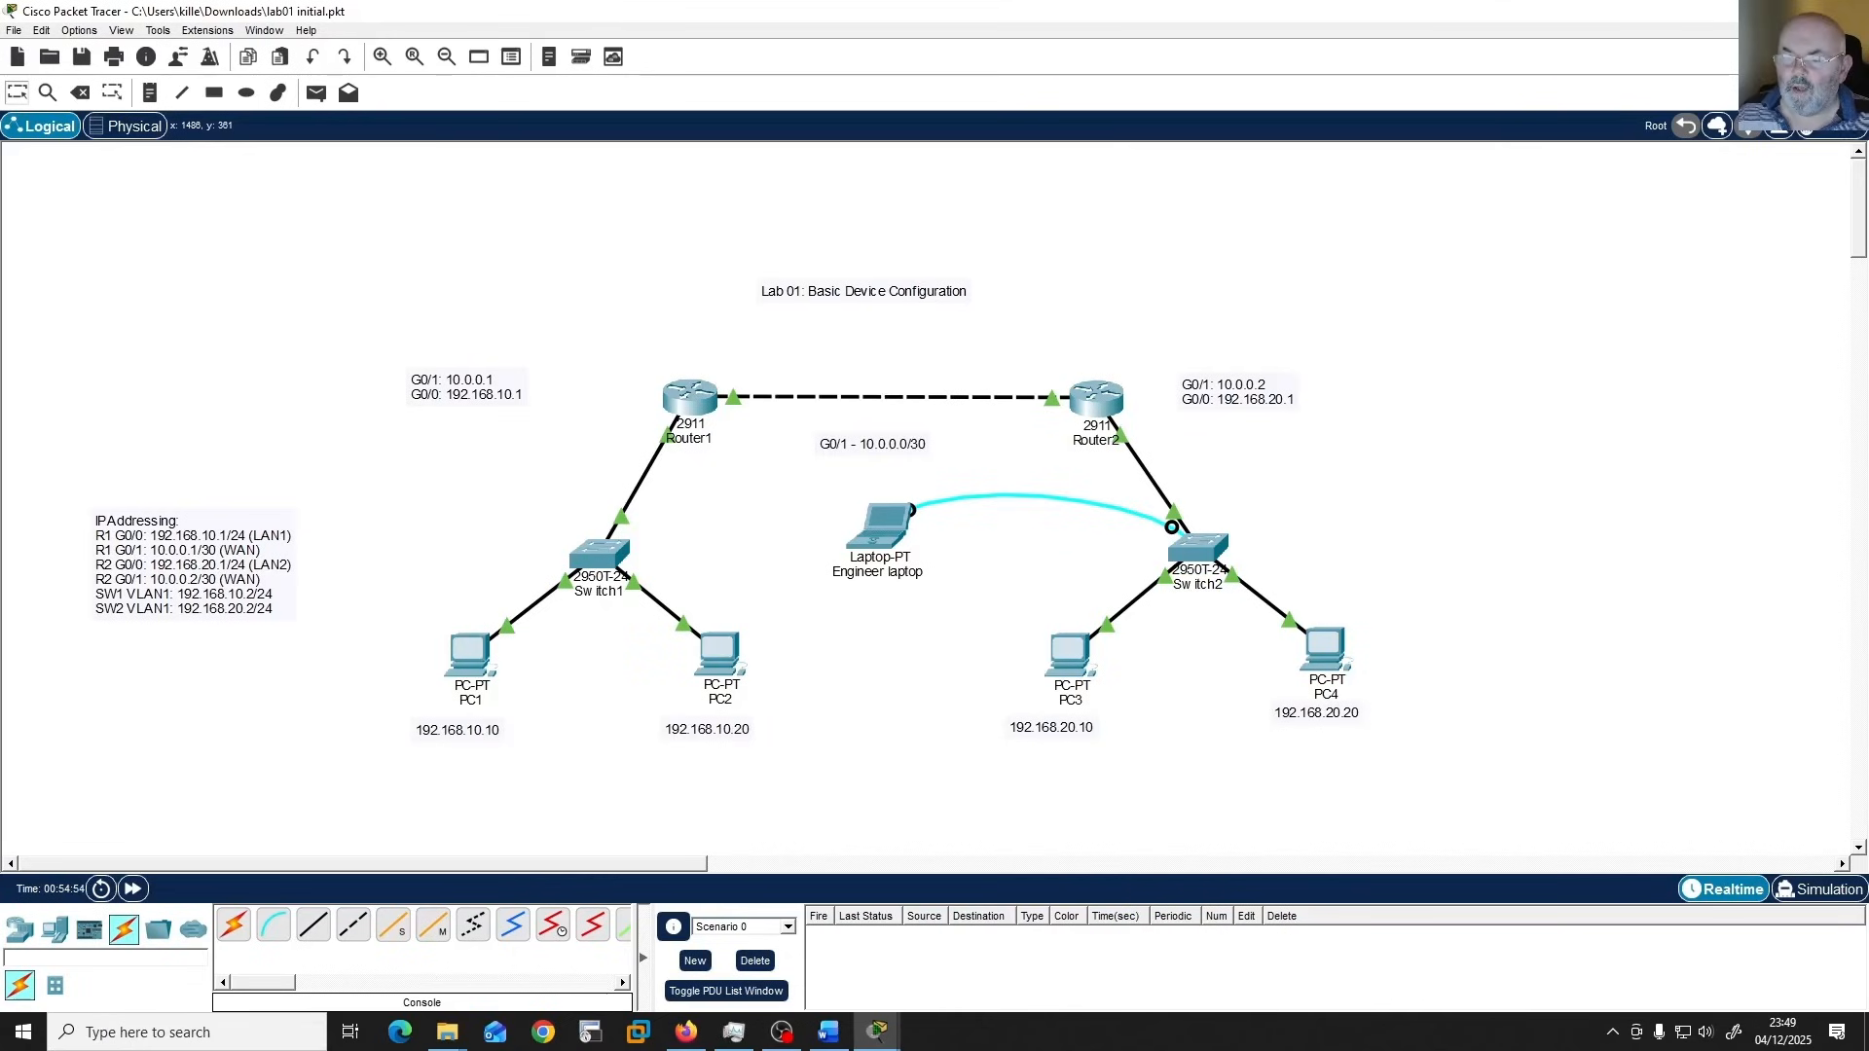
{"action": "left_click", "coordinate": [692, 404]}
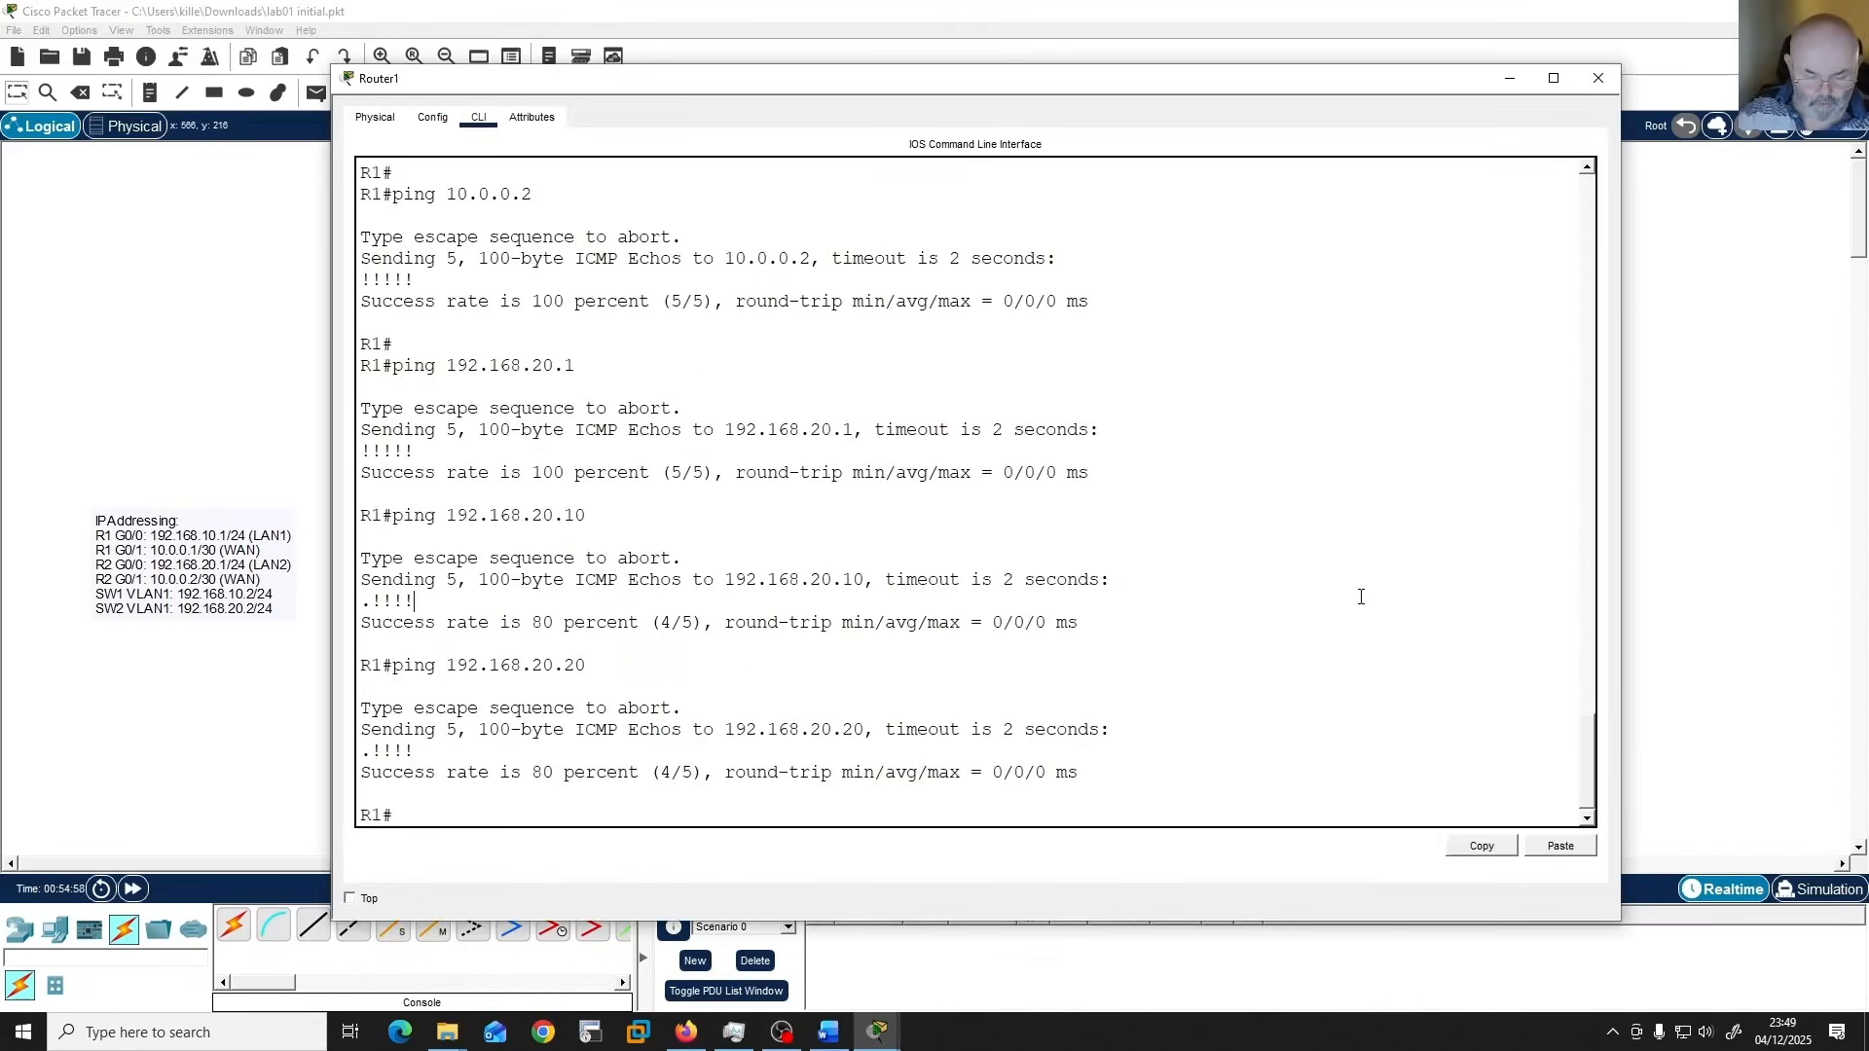
{"action": "type", "text": "telnet "}
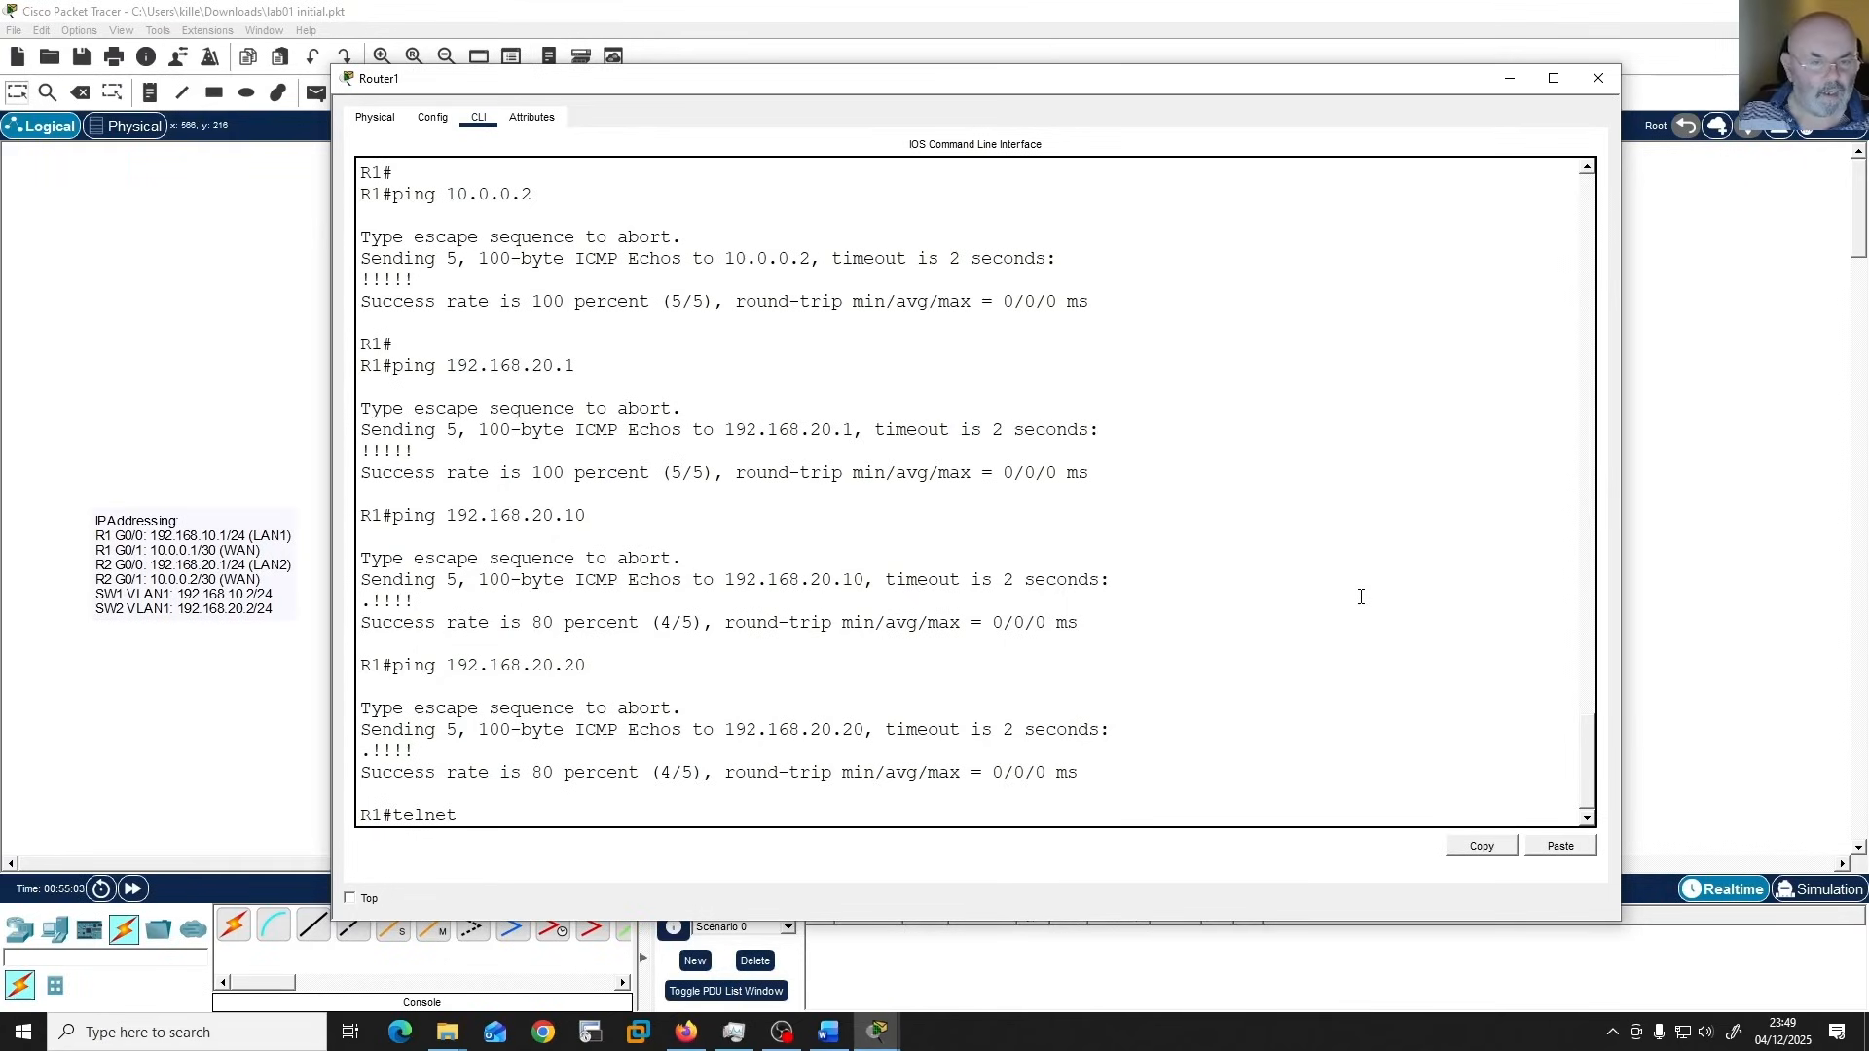
{"action": "type", "text": "10.0.0.2"}
{"action": "key", "text": "Return"}
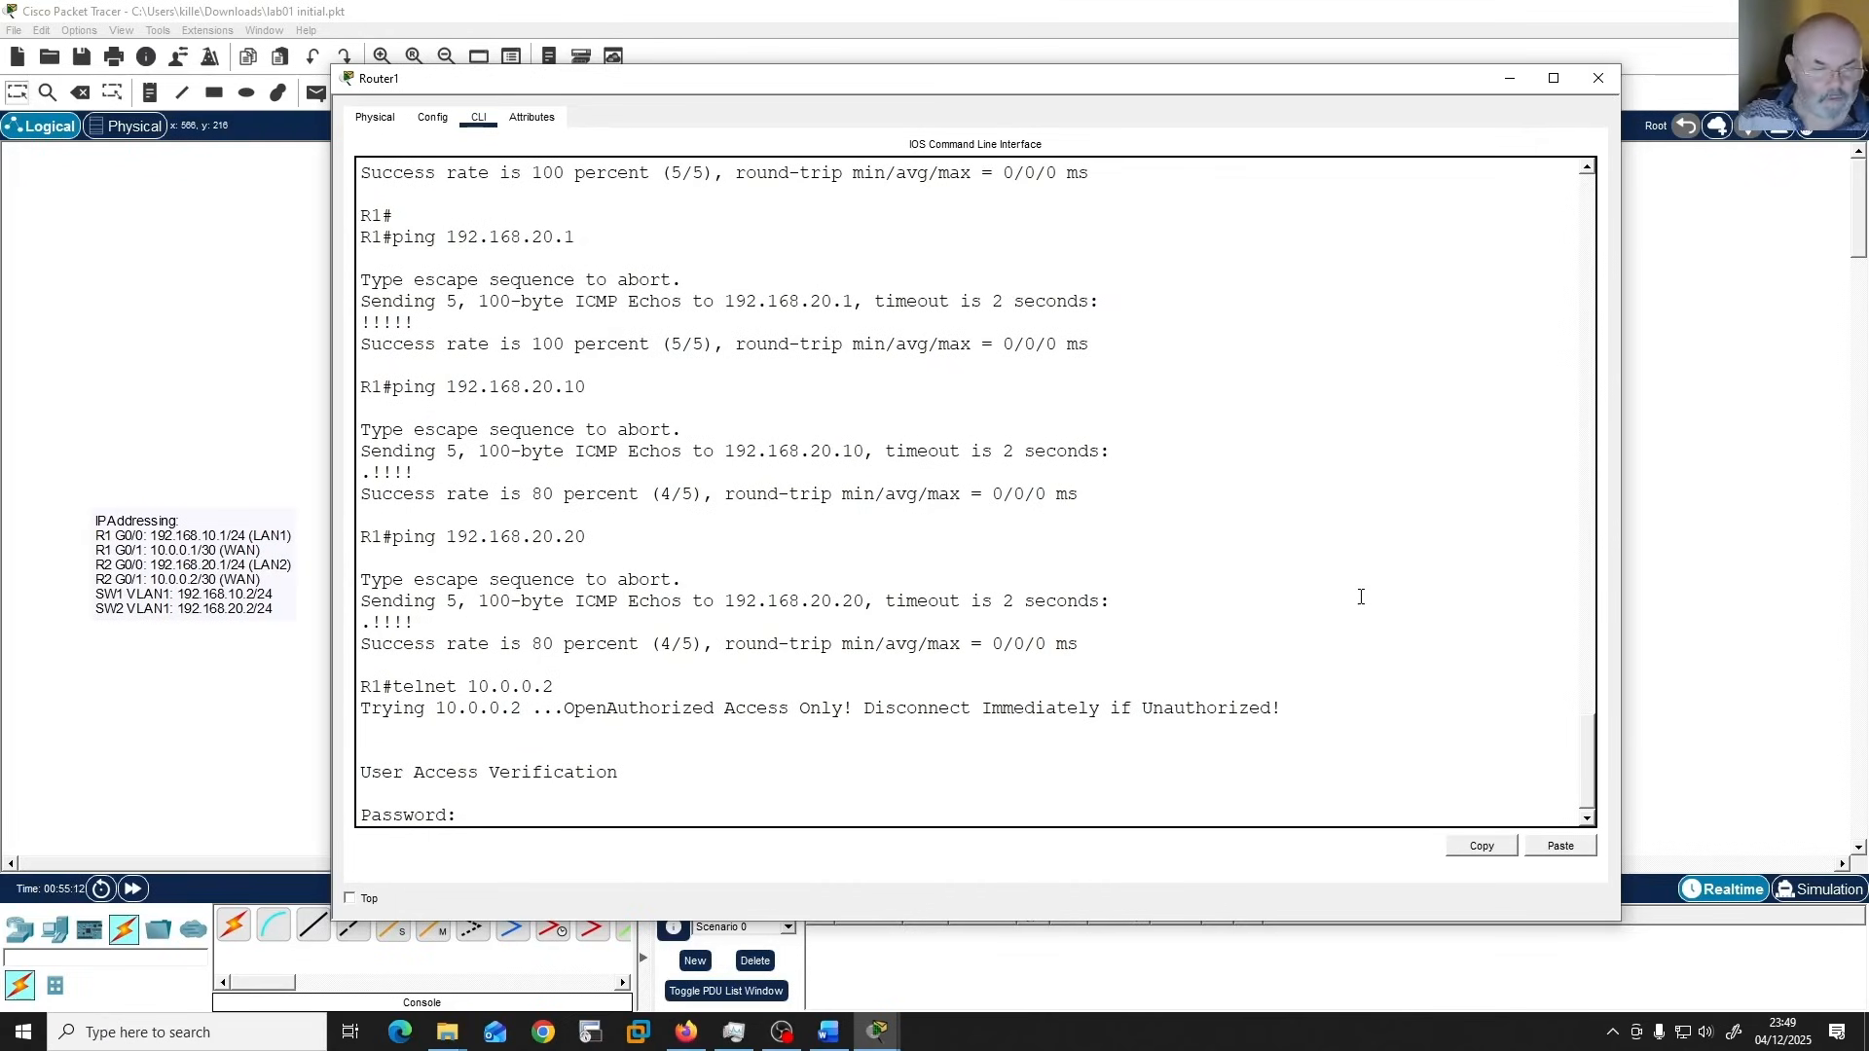
{"action": "key", "text": "Return"}
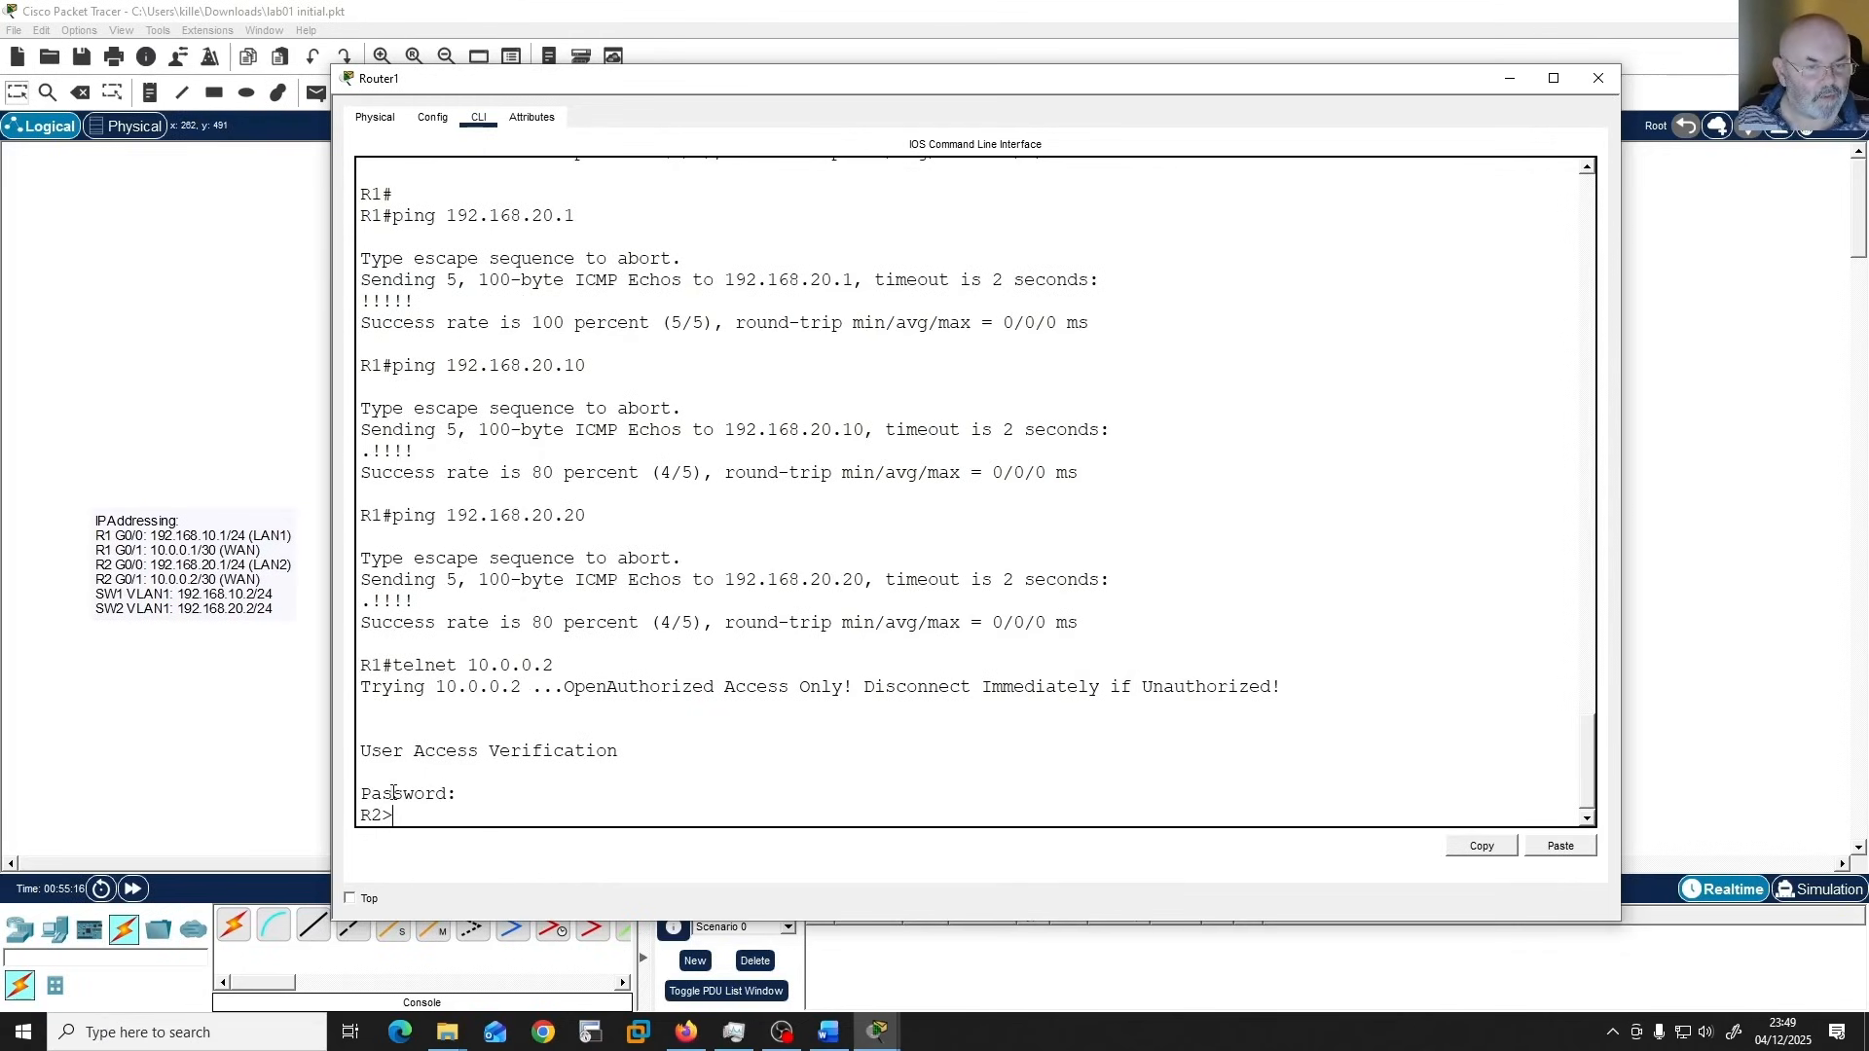
{"action": "left_click_drag", "start_coordinate": [393, 802], "coordinate": [392, 809]}
{"action": "left_click", "coordinate": [642, 798]}
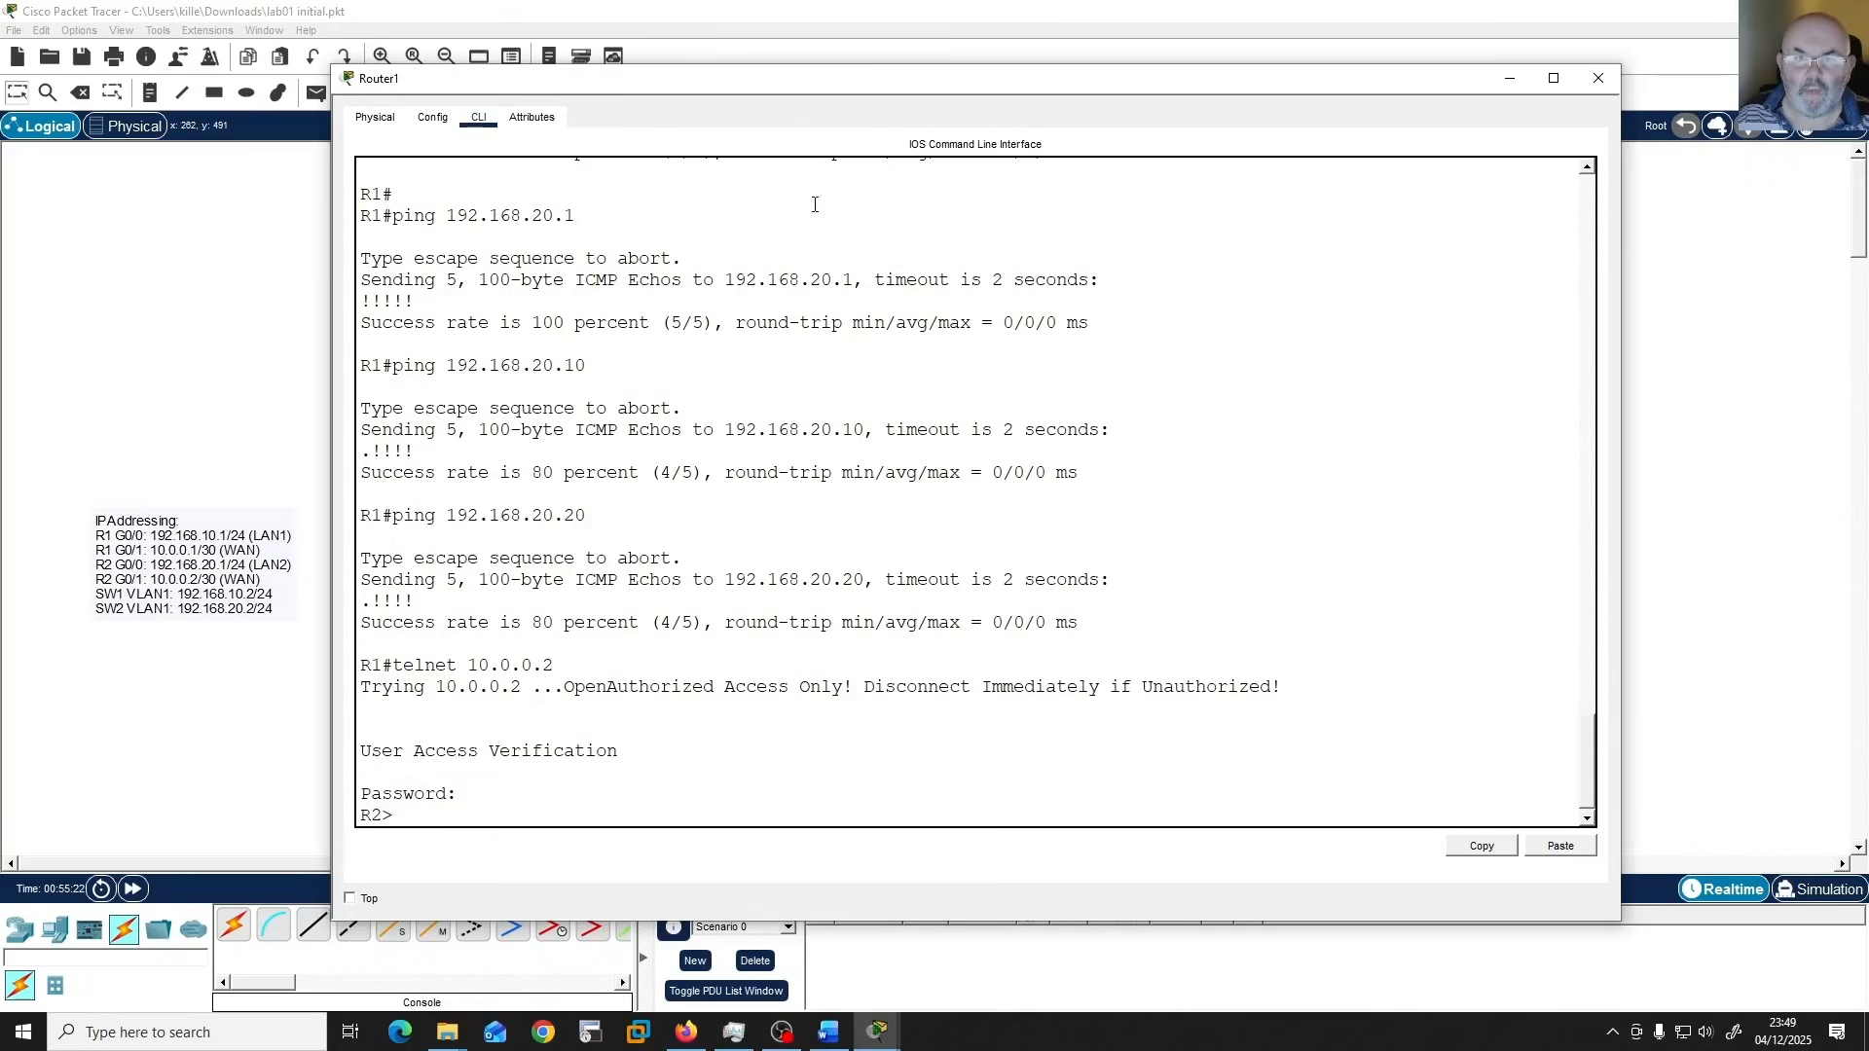
{"action": "left_click", "coordinate": [1597, 78]}
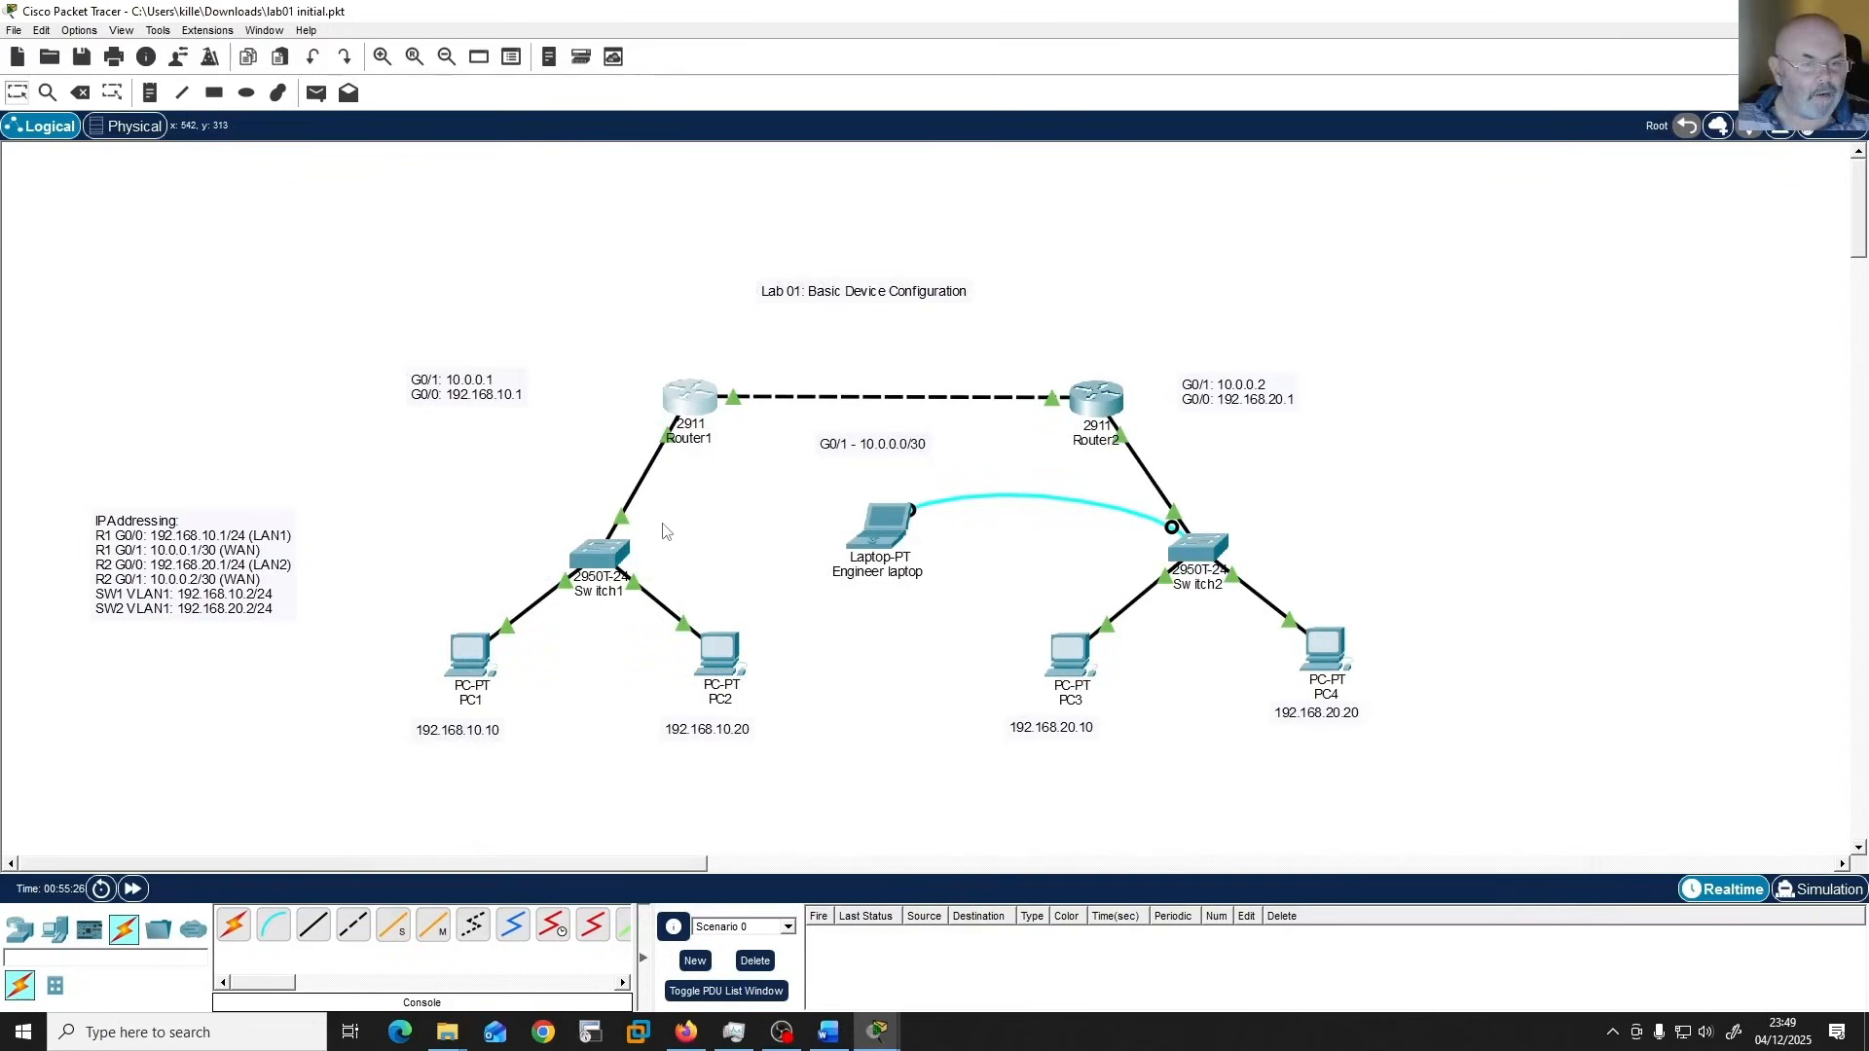